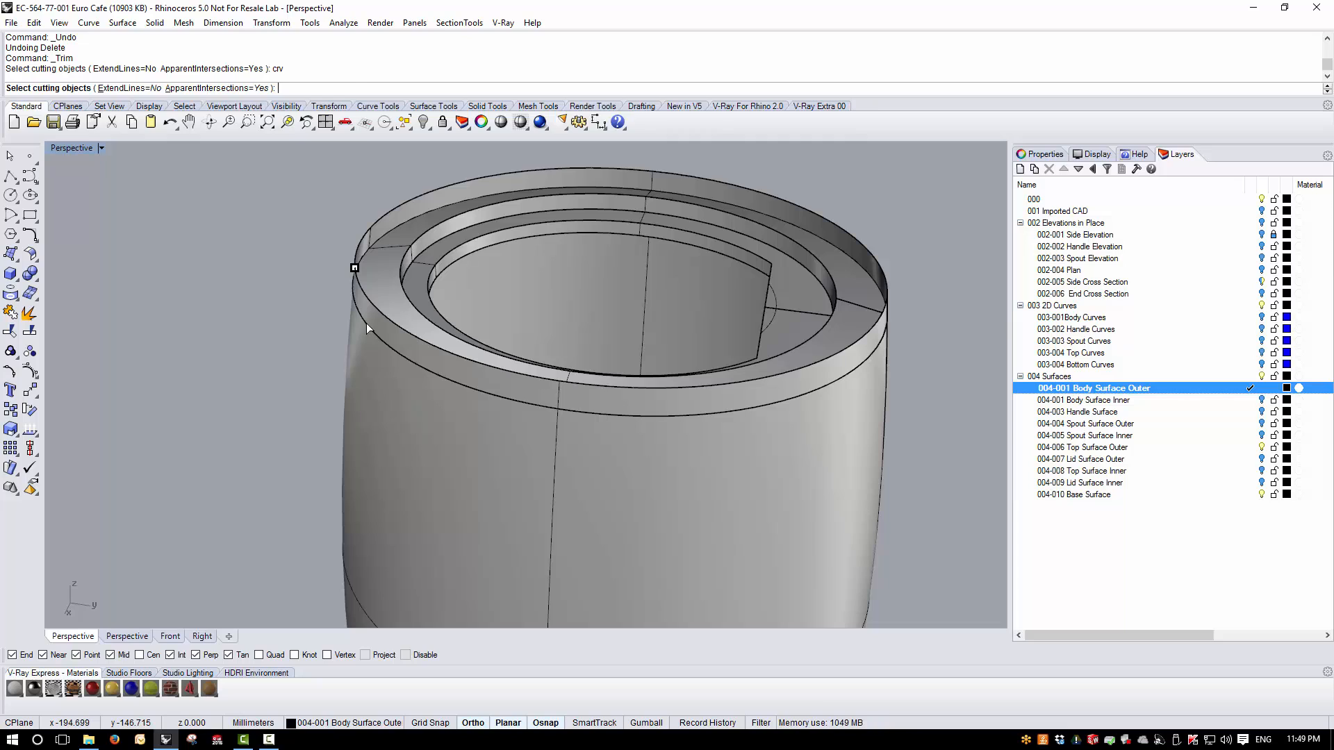
- Trim the top off the outer body surface using the rim curve as the cutting object
click(348, 326)
key(Return)
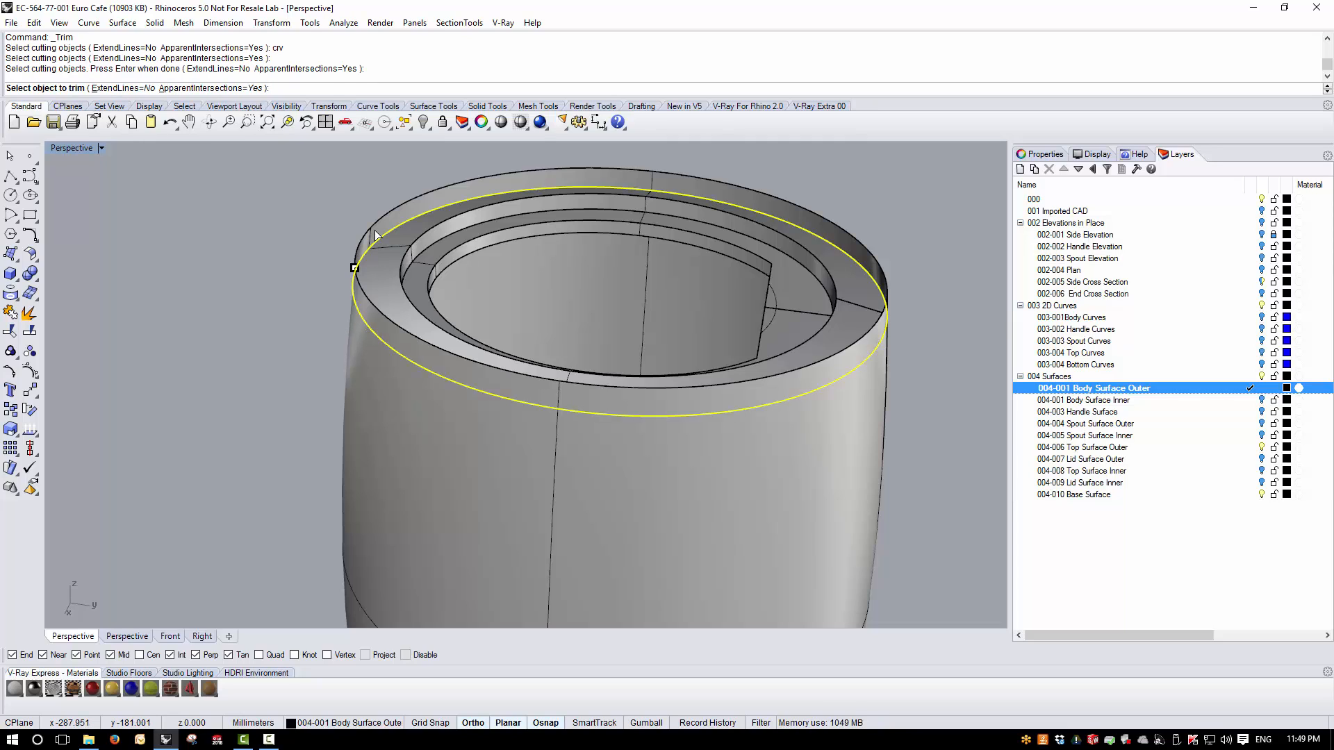
click(372, 231)
key(Return)
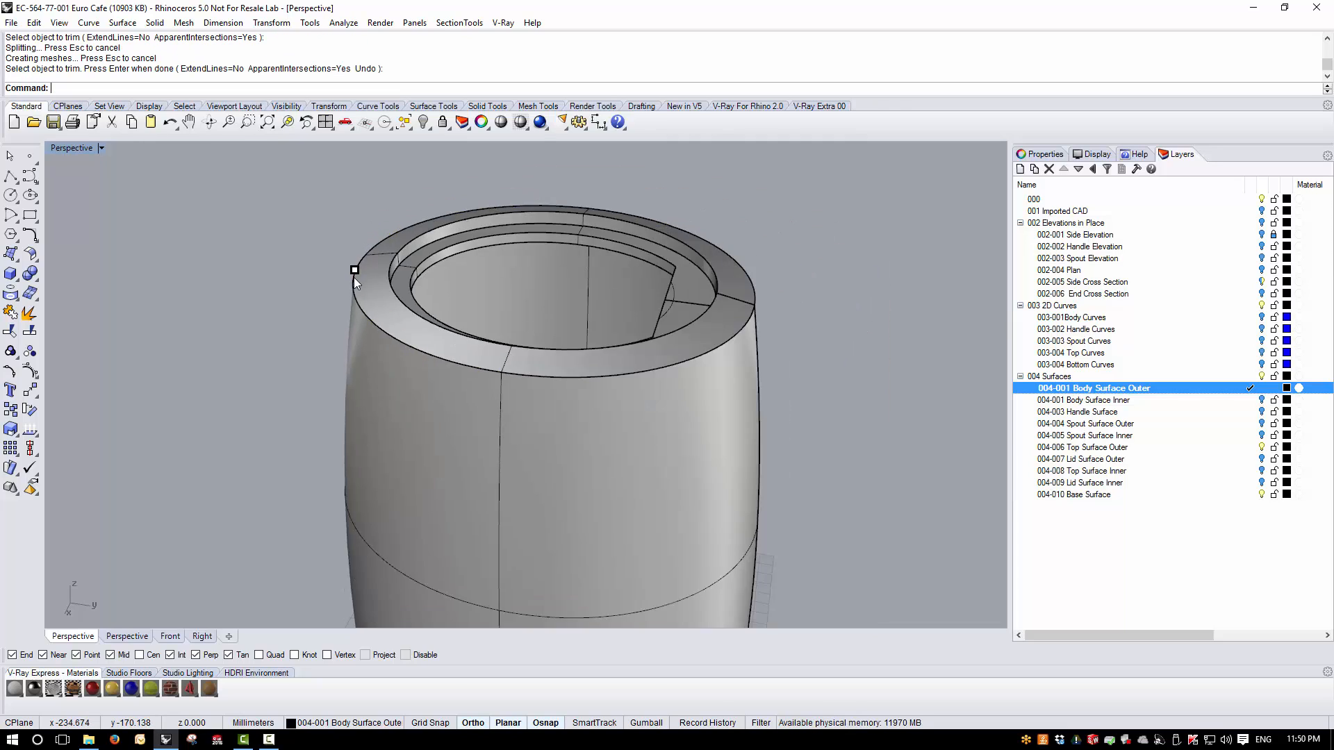
- Select and delete the stray point at the top of the body
scroll(353, 278, down, 2)
mouse_move(353, 309)
right_down()
mouse_move(363, 270)
mouse_move(340, 295)
right_up()
scroll(340, 243, up, 5)
drag(306, 203, 398, 279)
key(Delete)
- Trim the bottom of the outer body surface using the base curve as the cutting object
scroll(462, 254, down, 5)
right_drag(431, 401, 452, 338)
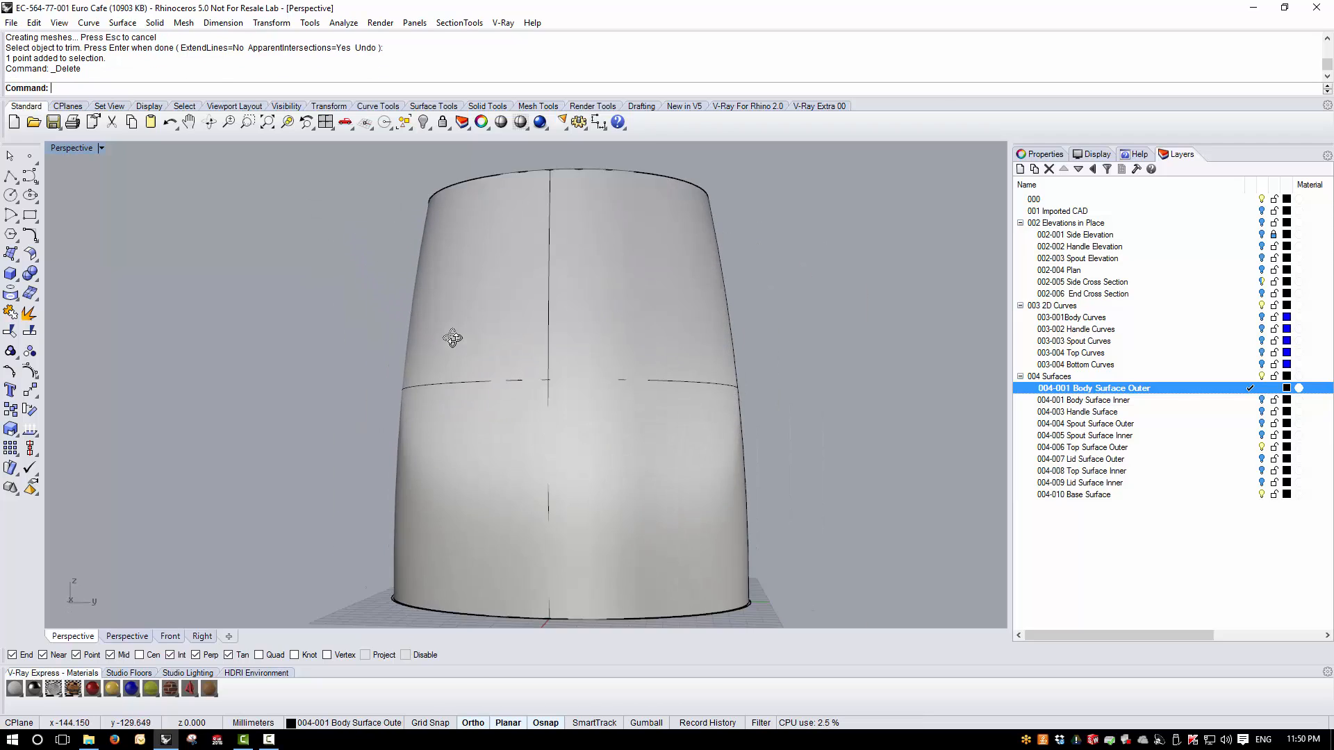
scroll(431, 333, down, 6)
right_drag(423, 415, 387, 328)
scroll(389, 417, up, 12)
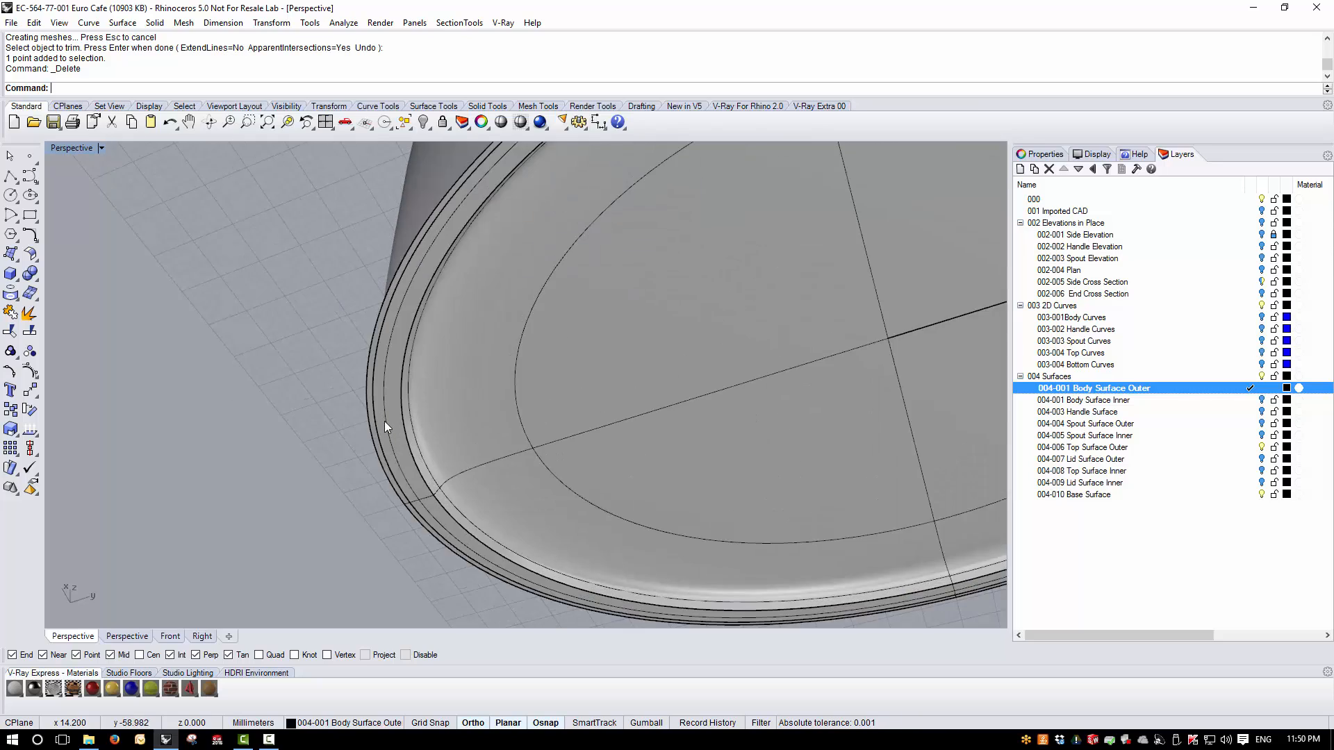
scroll(385, 421, up, 2)
key(ctrl+t)
text(cr)
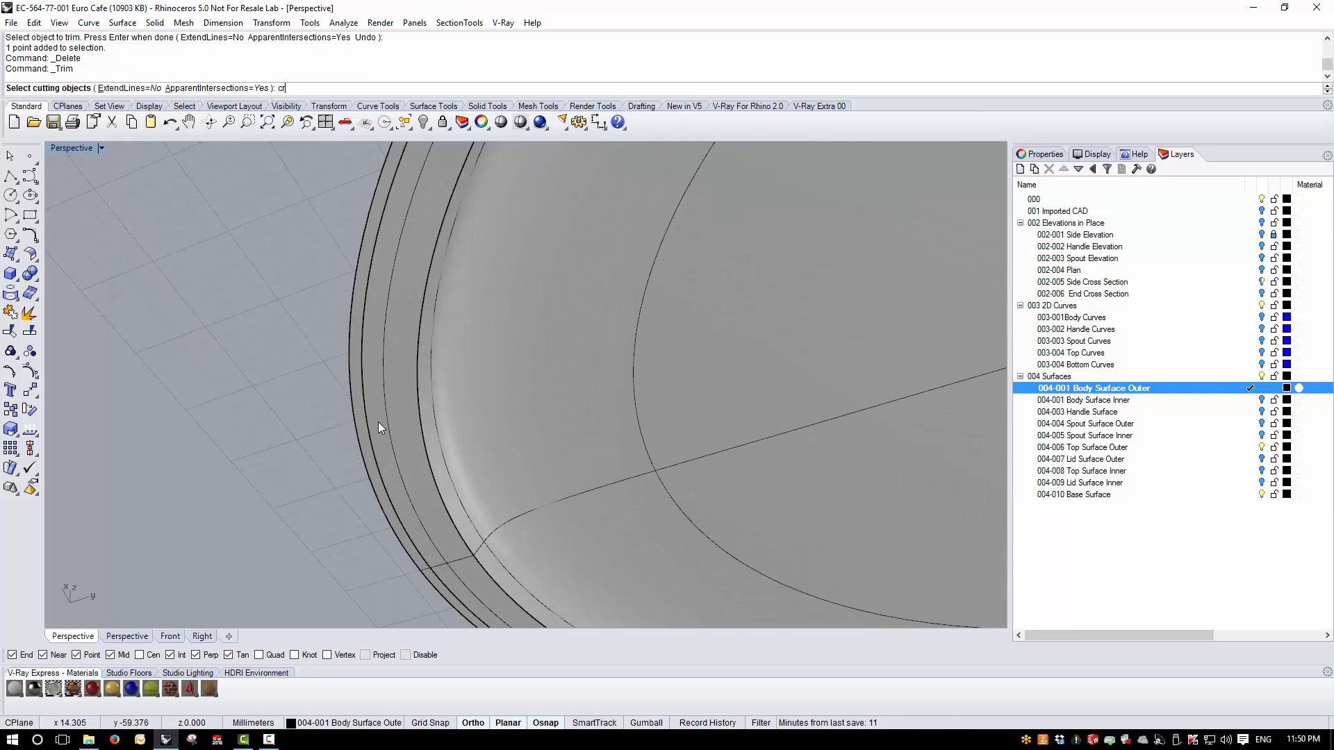
text(v)
key(Return)
click(361, 393)
key(Return)
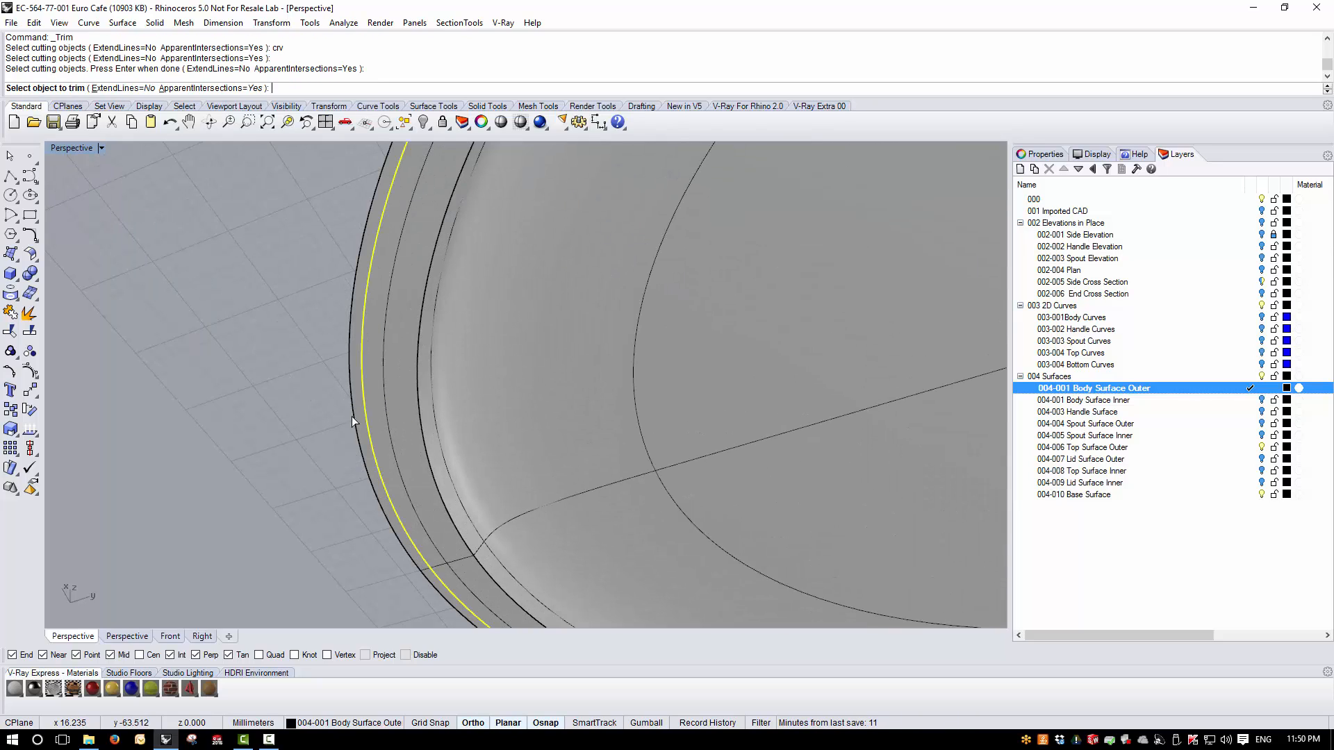
click(353, 409)
key(Return)
- Hide the 004-006 Top Surface Outer and 004-010 Base Surface layers
scroll(394, 404, down, 5)
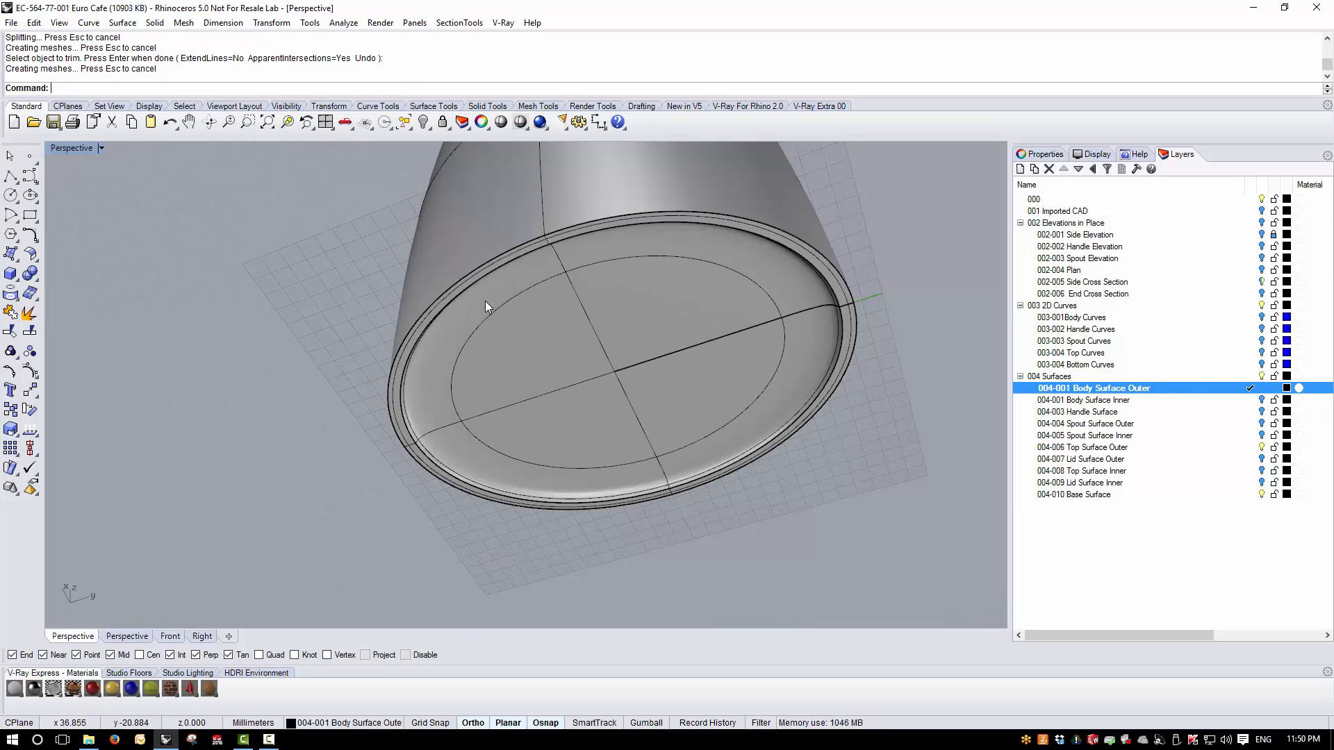
right_drag(485, 301, 491, 479)
scroll(491, 479, down, 8)
right_drag(582, 478, 688, 479)
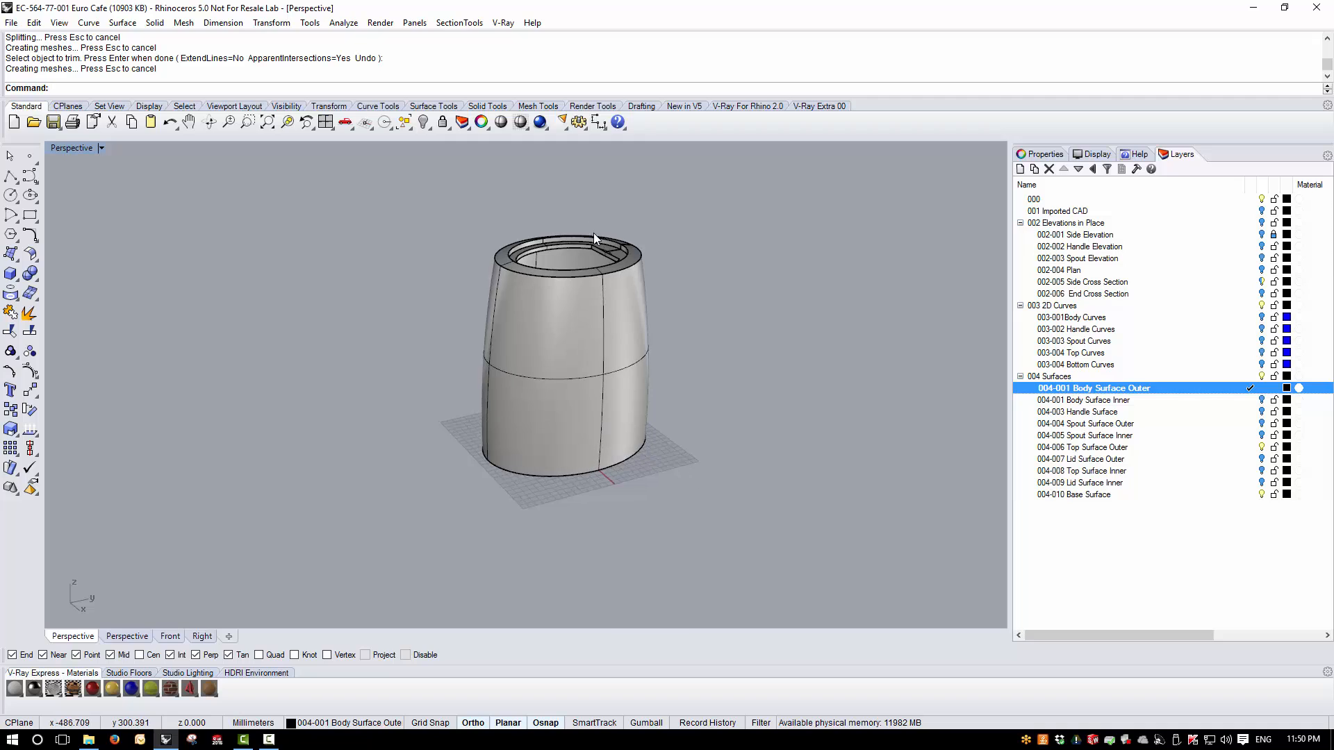
scroll(594, 234, up, 2)
mouse_move(744, 366)
right_down()
mouse_move(735, 333)
mouse_move(721, 352)
right_up()
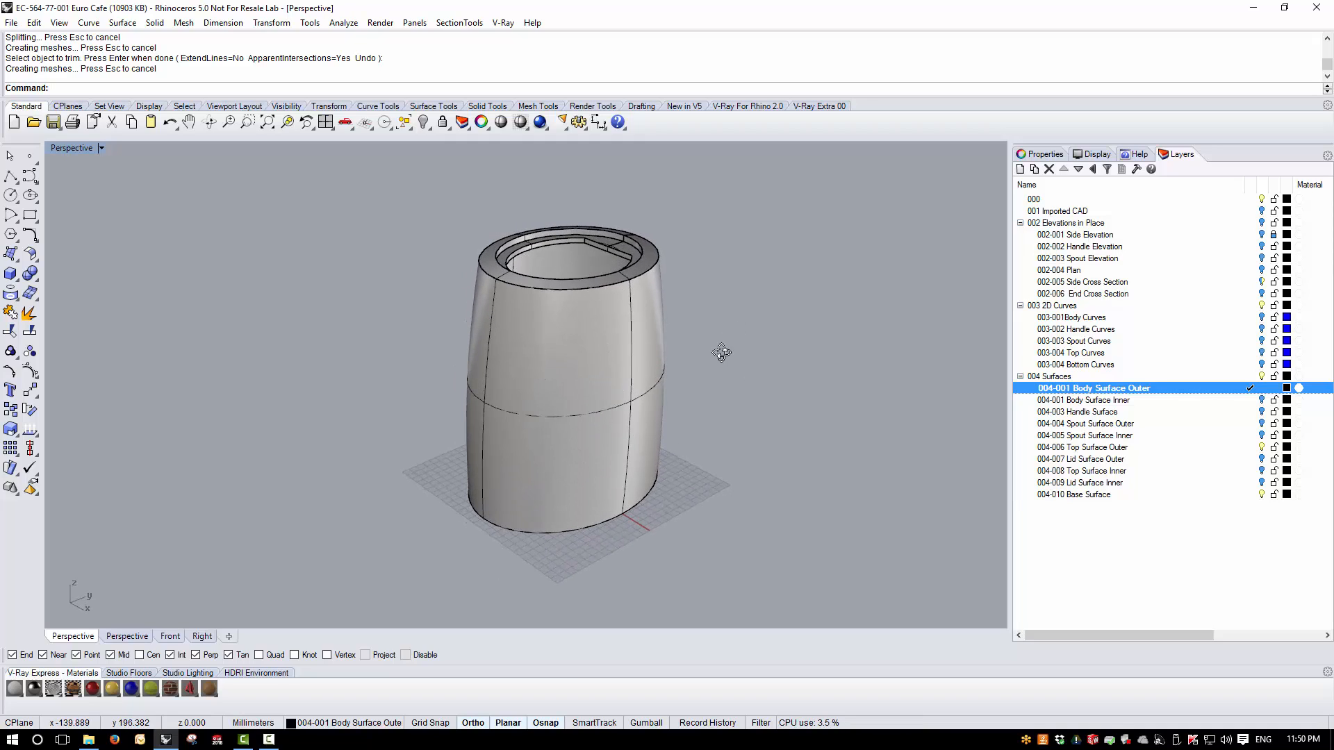
click(1261, 447)
click(1262, 494)
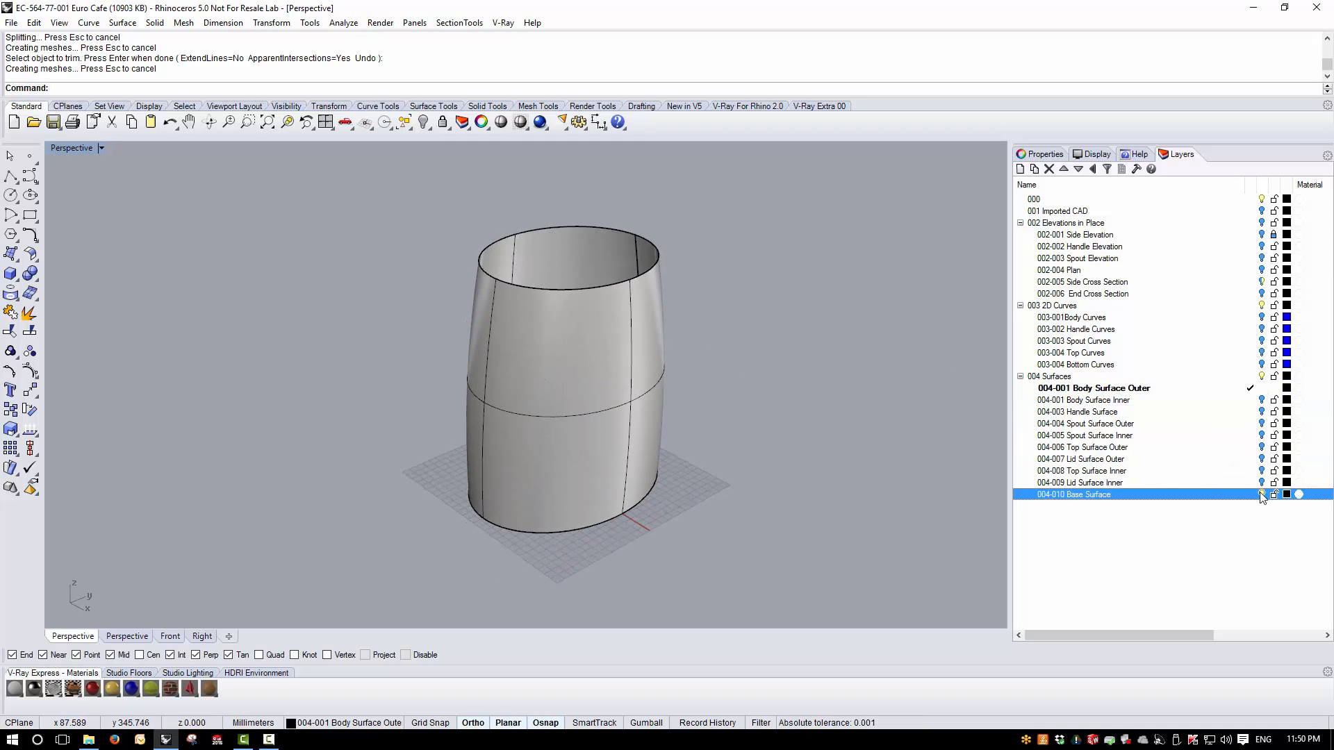
- Make 004-001 Body Surface Inner the current layer, hiding Body Surface Outer and showing 004-008 Top Surface Inner
click(1251, 400)
click(1261, 388)
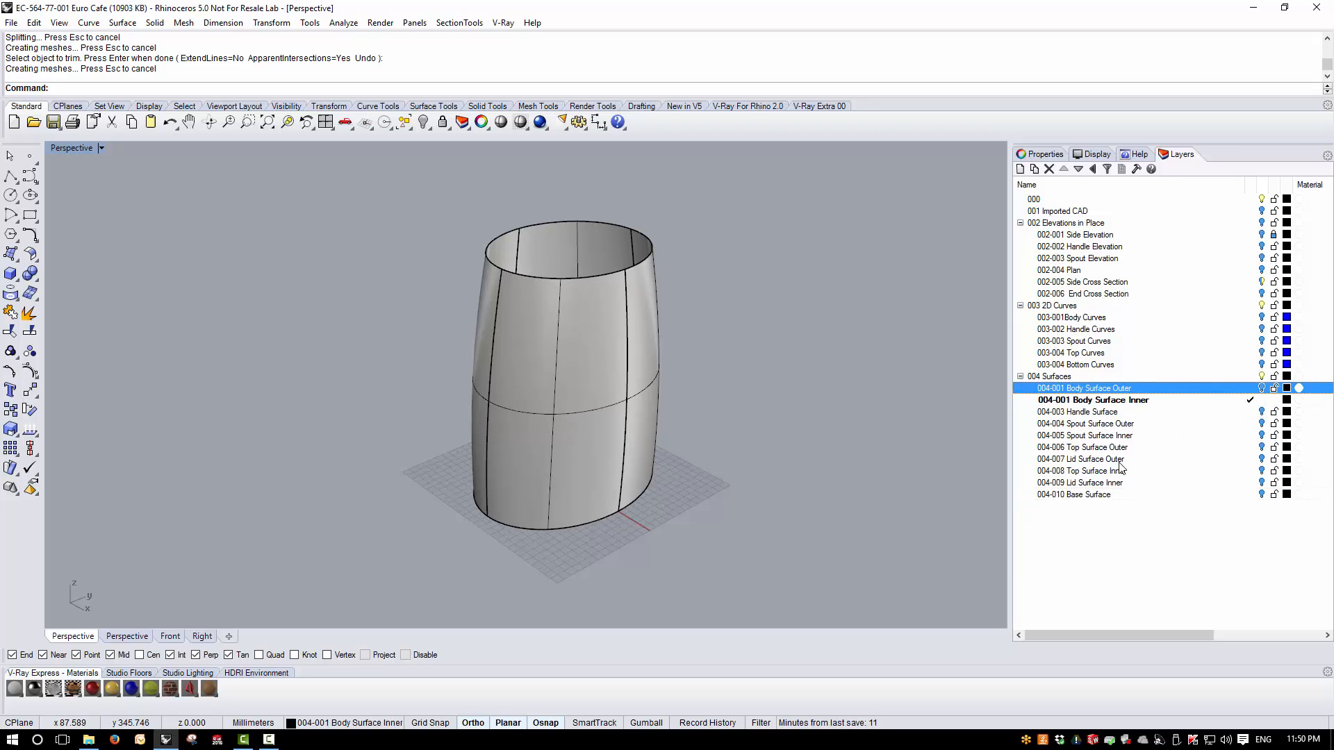
click(1261, 471)
- Select the inner body and the top inner surface and create their intersection curve
right_drag(592, 361, 511, 328)
scroll(417, 278, up, 5)
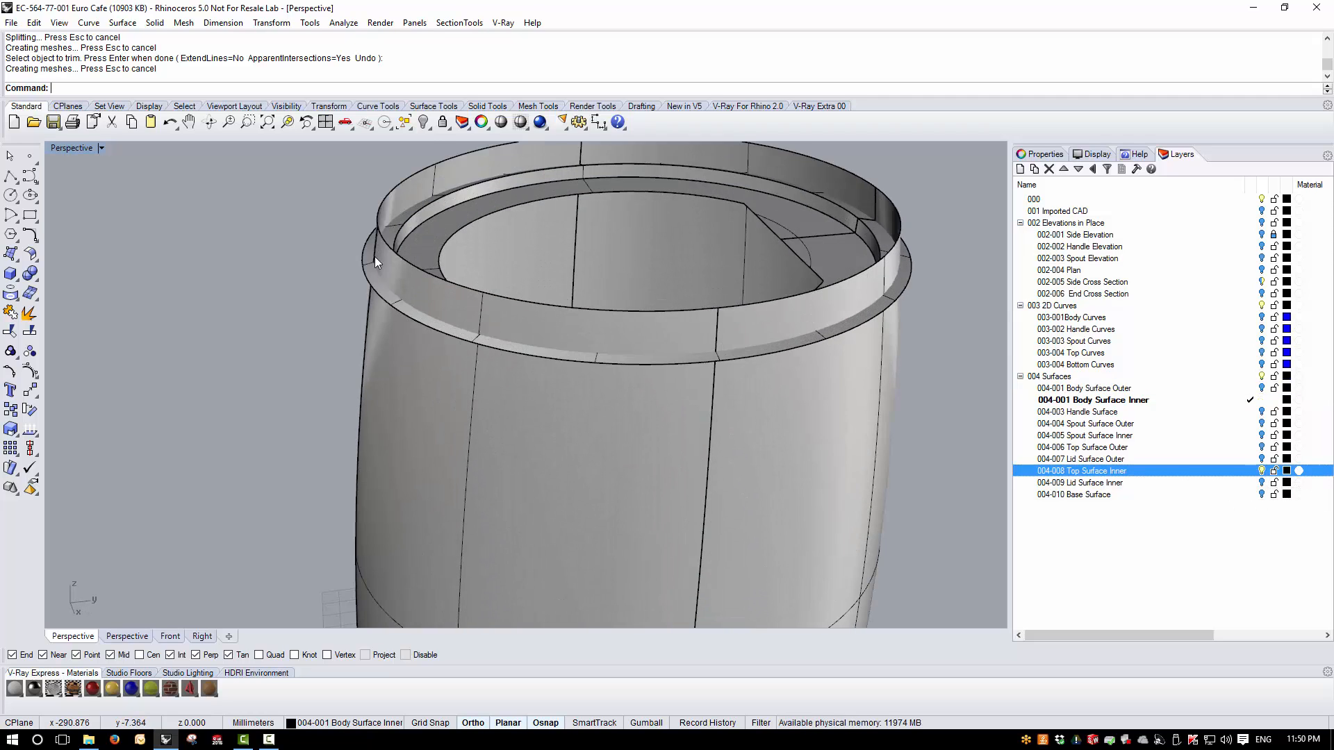
click(419, 228)
click(403, 192)
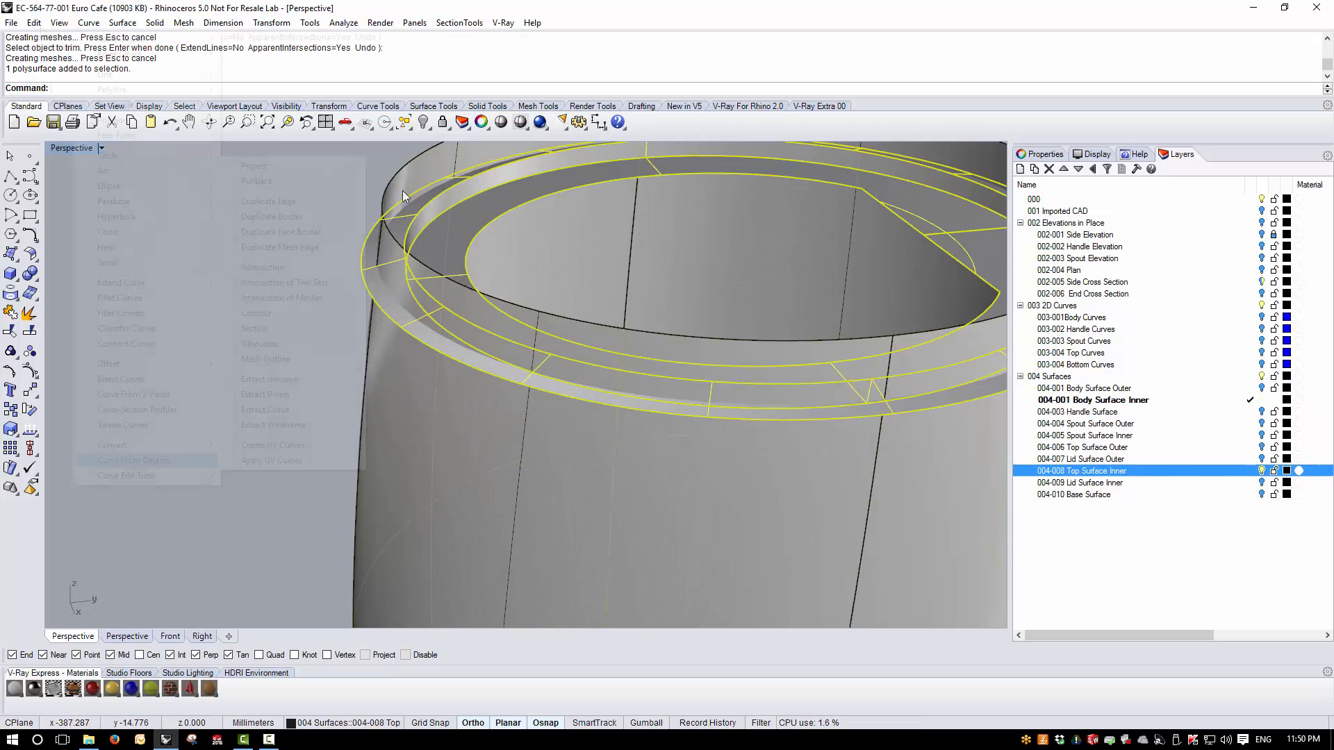
click(88, 22)
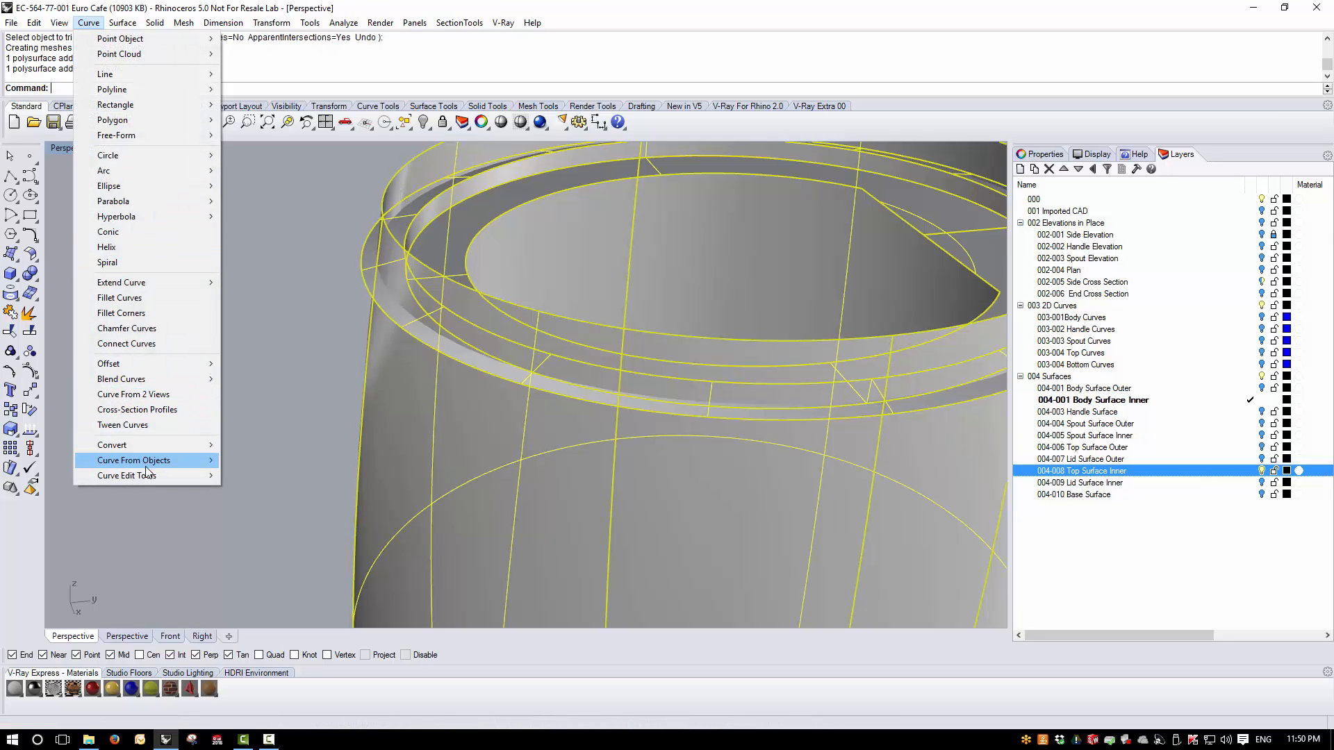
mouse_move(168, 461)
click(284, 269)
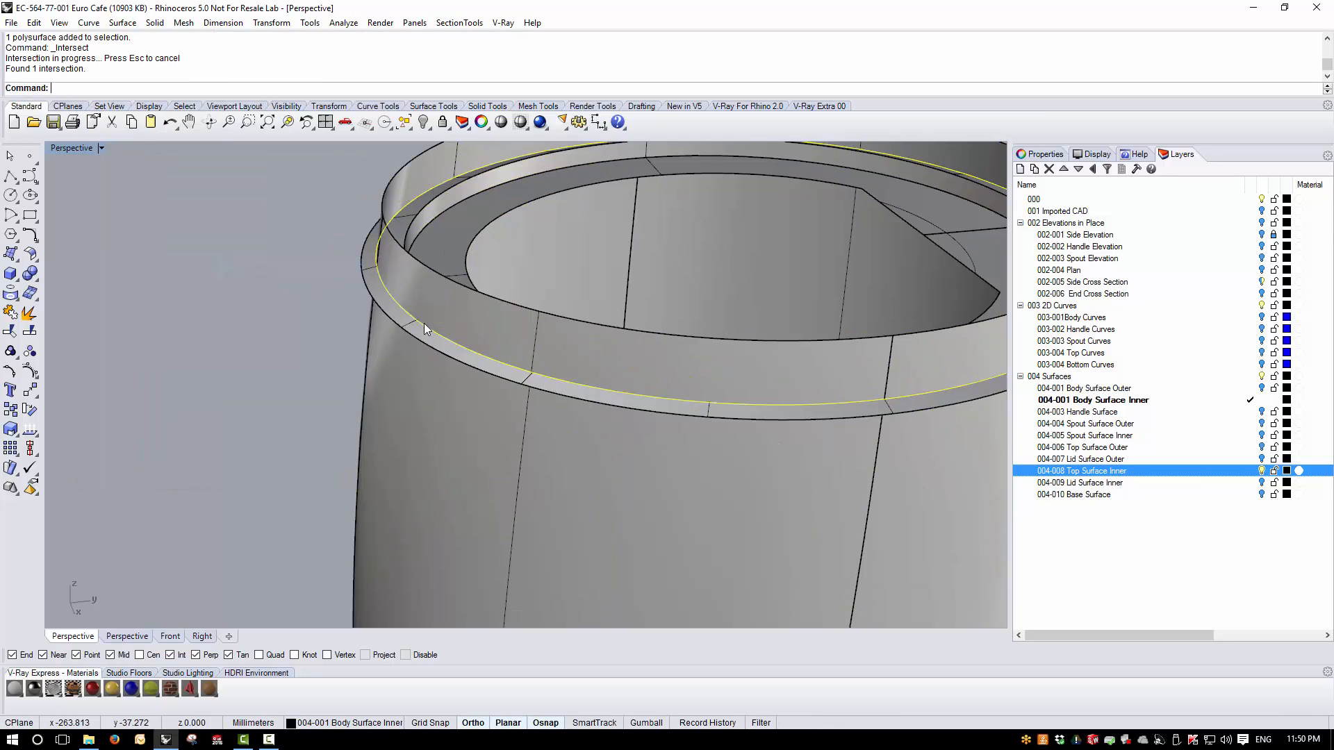
- Trim the inner body surface above the intersection curve and delete that curve
right_drag(424, 323, 403, 349)
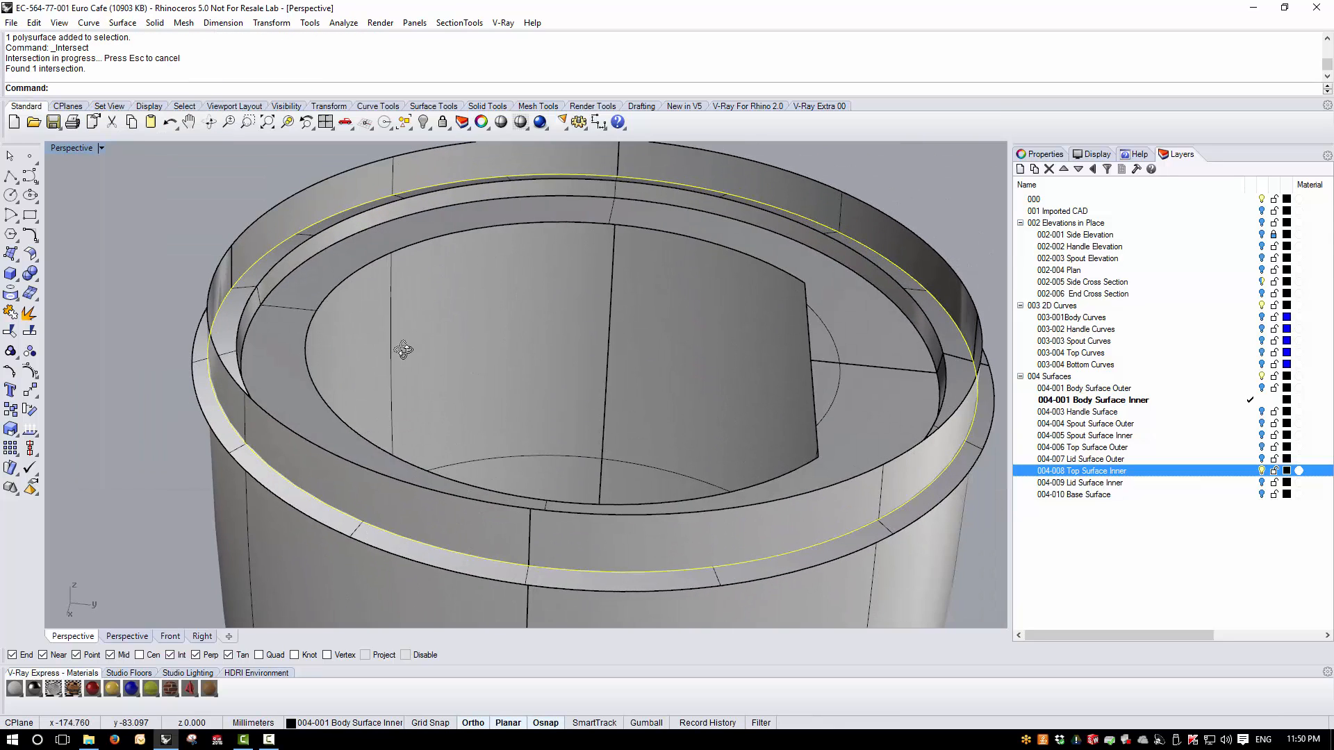
click(10, 332)
click(190, 358)
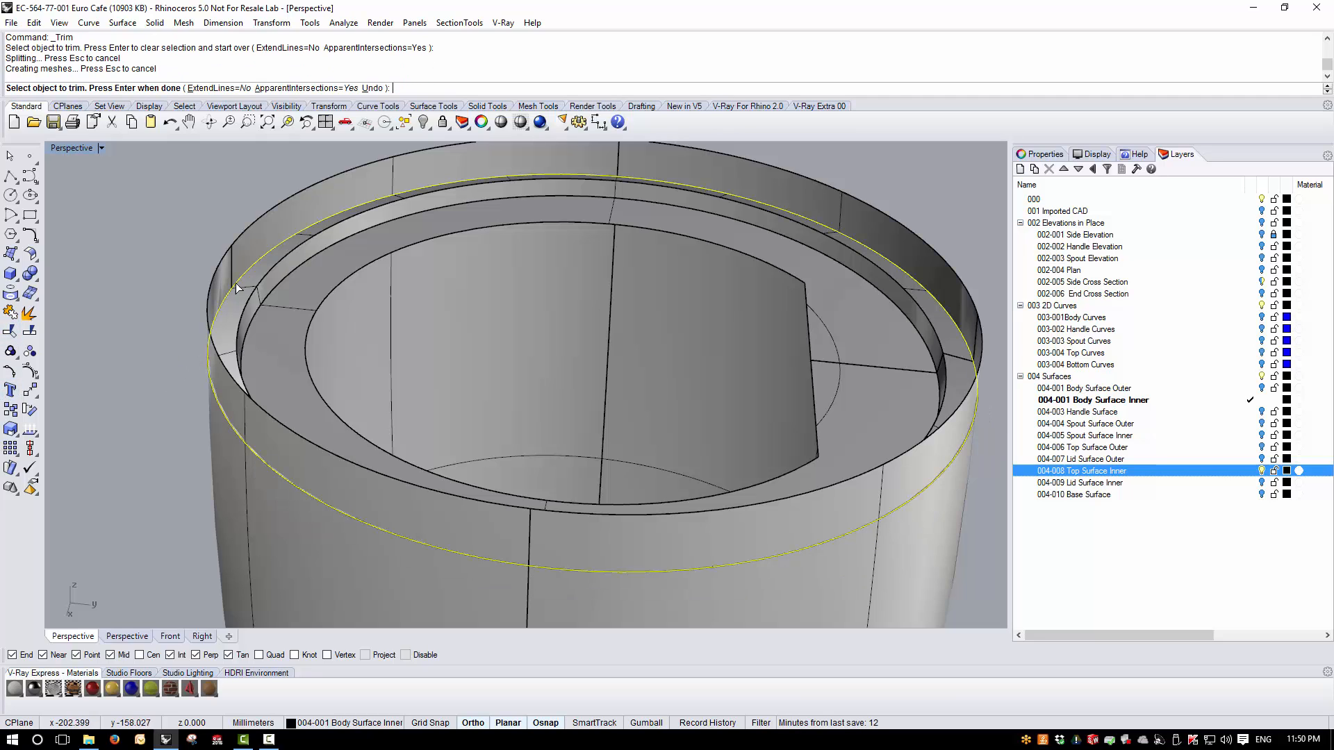
click(232, 255)
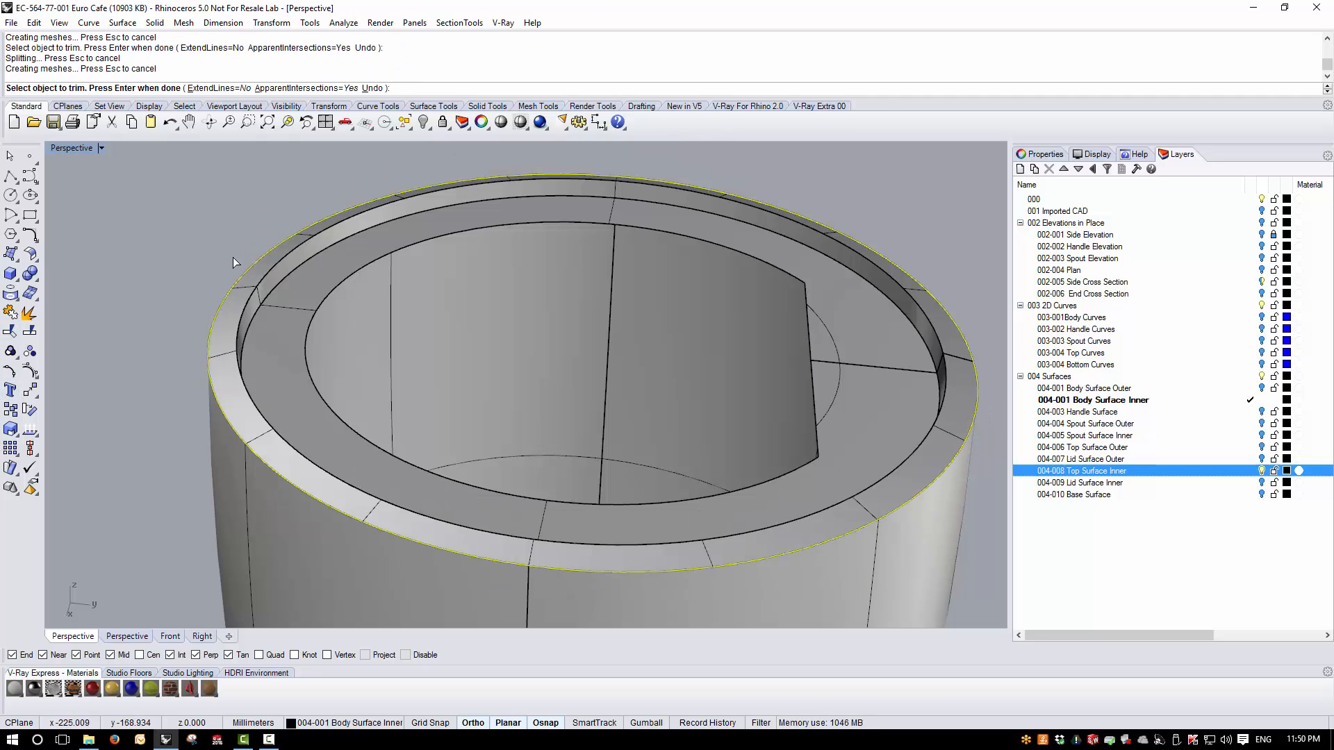
key(Return)
key(Delete)
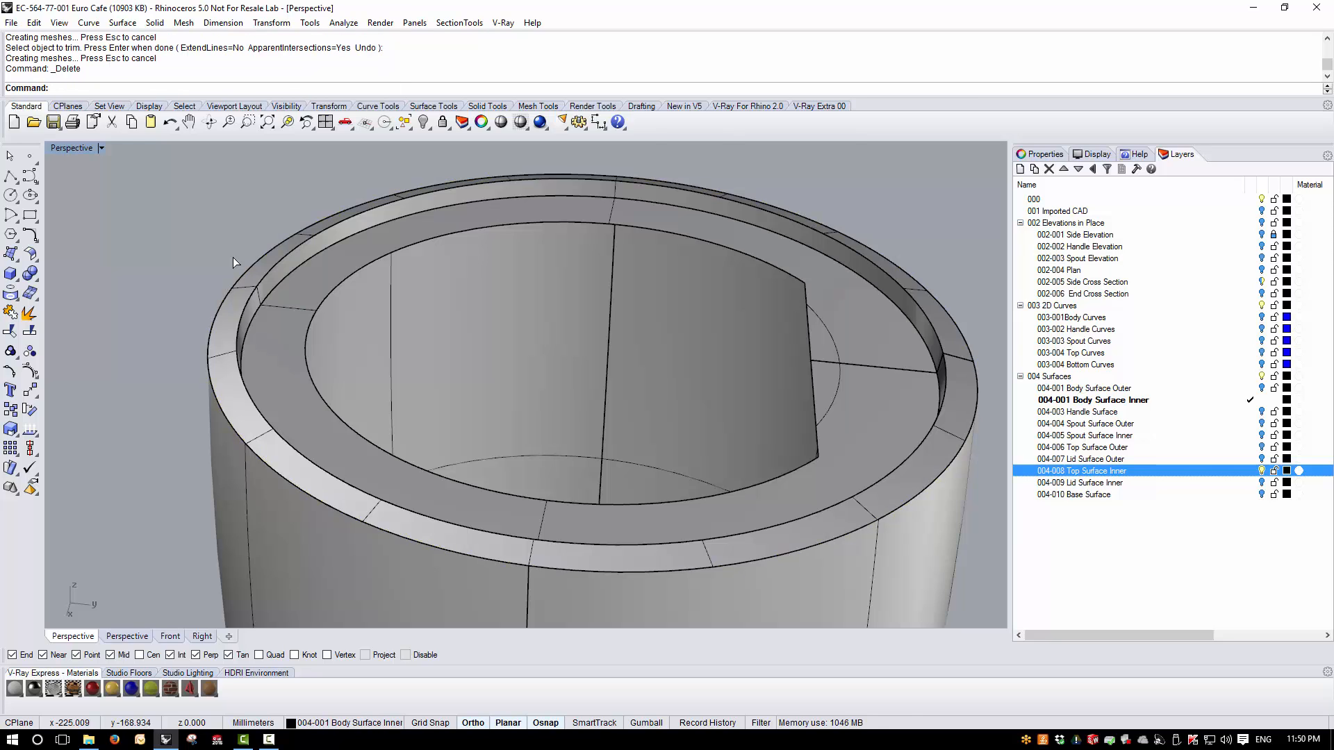
- Turn on the 002 Elevations in Place layer in the Right view
scroll(324, 262, down, 8)
right_drag(324, 264, 388, 269)
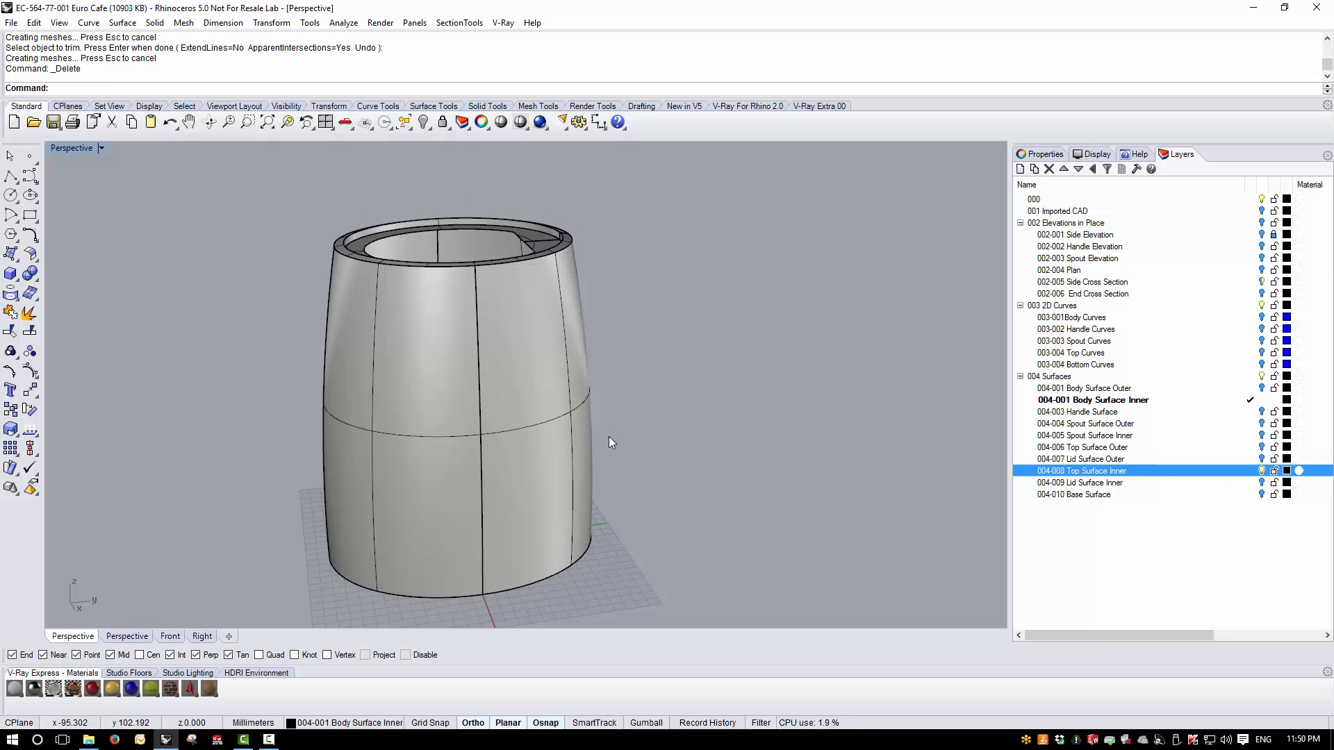
double_click(88, 149)
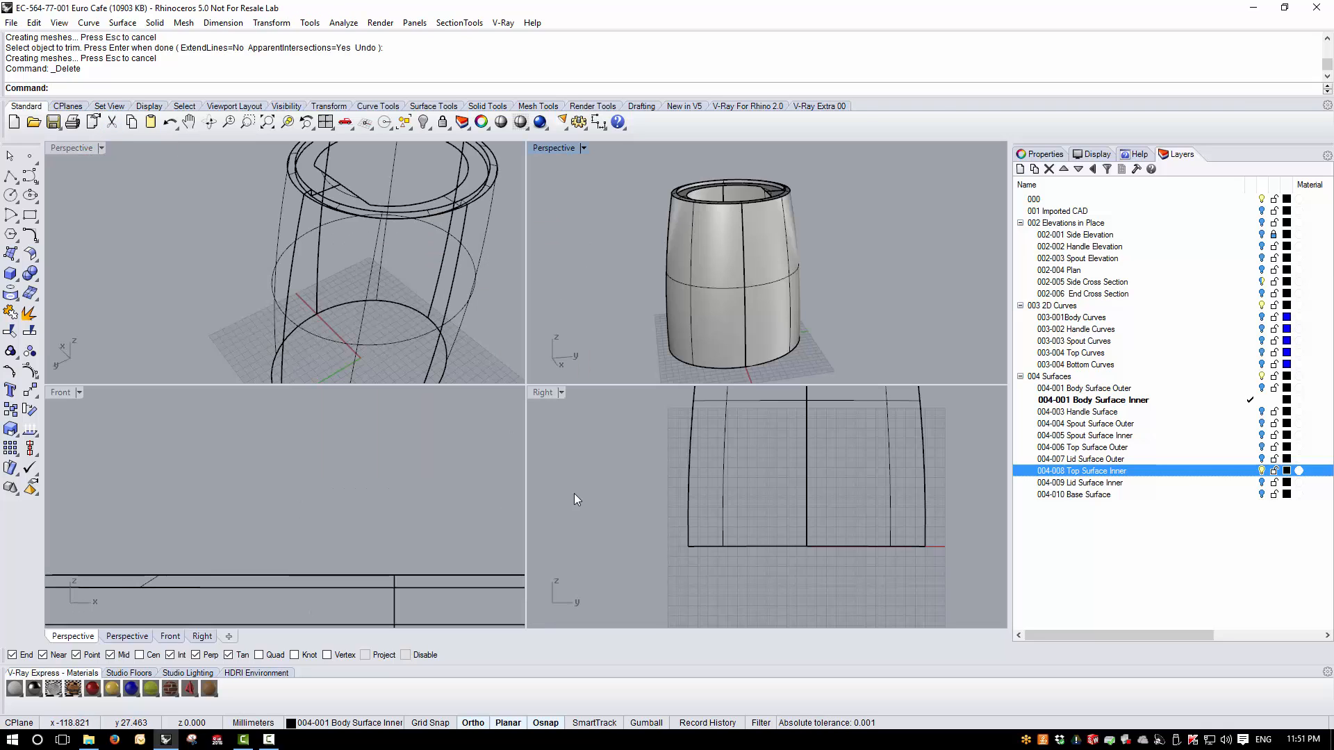
scroll(669, 553, down, 2)
double_click(542, 393)
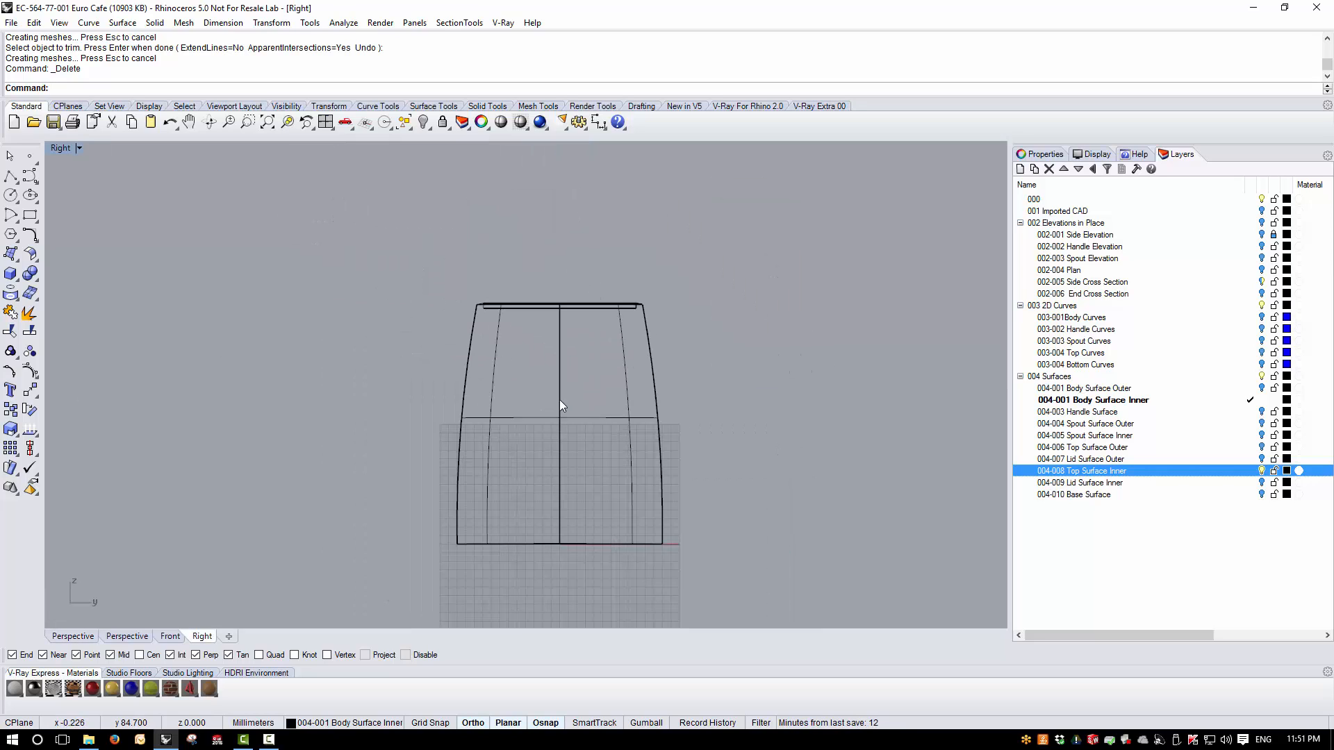
click(1262, 223)
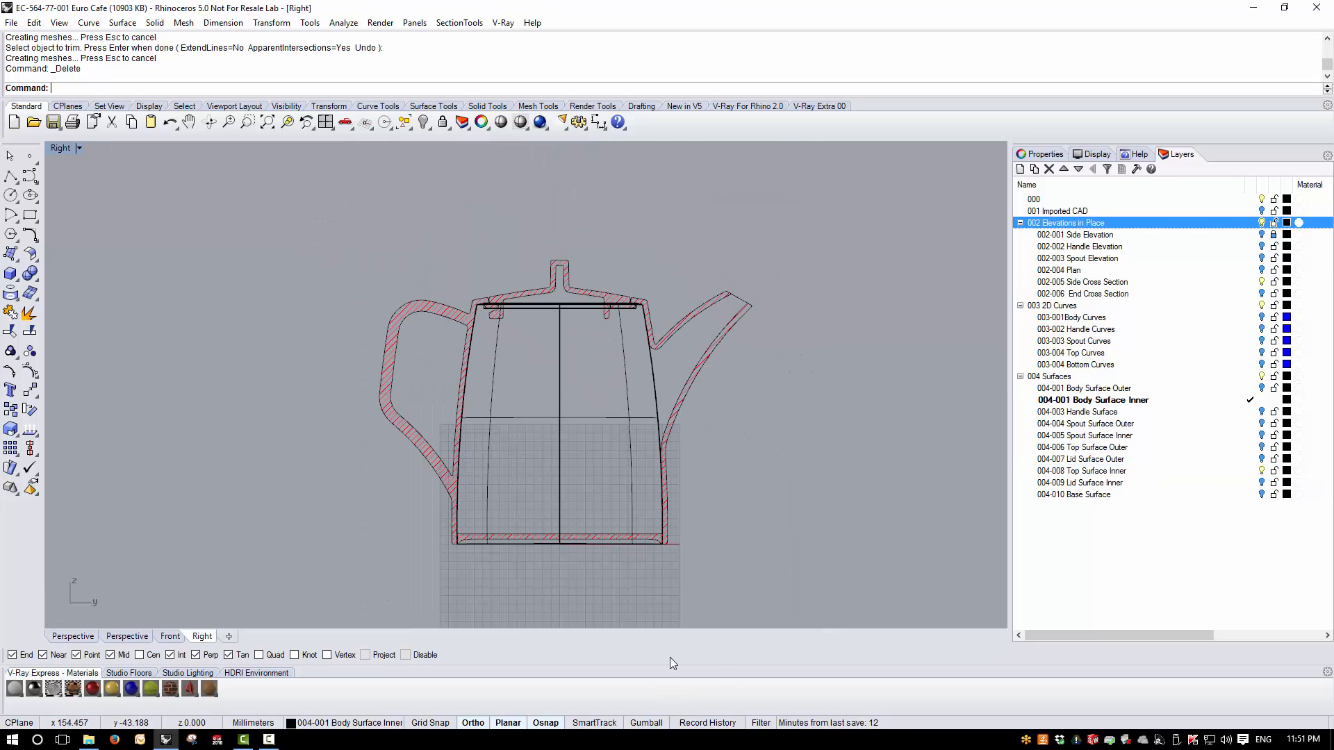
scroll(607, 597, up, 3)
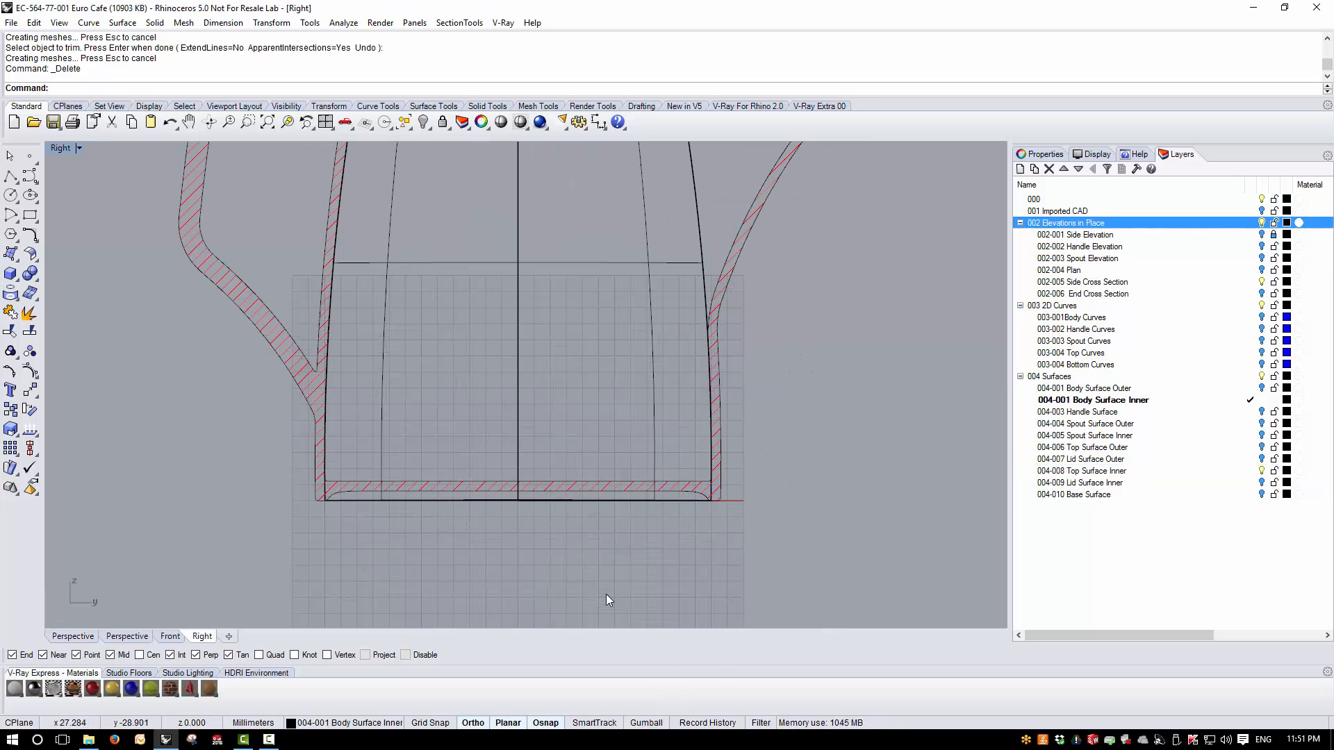
- Draw a BothSides horizontal line about 214 mm long across the body near its base, and hide the elevations layer
click(12, 182)
click(31, 186)
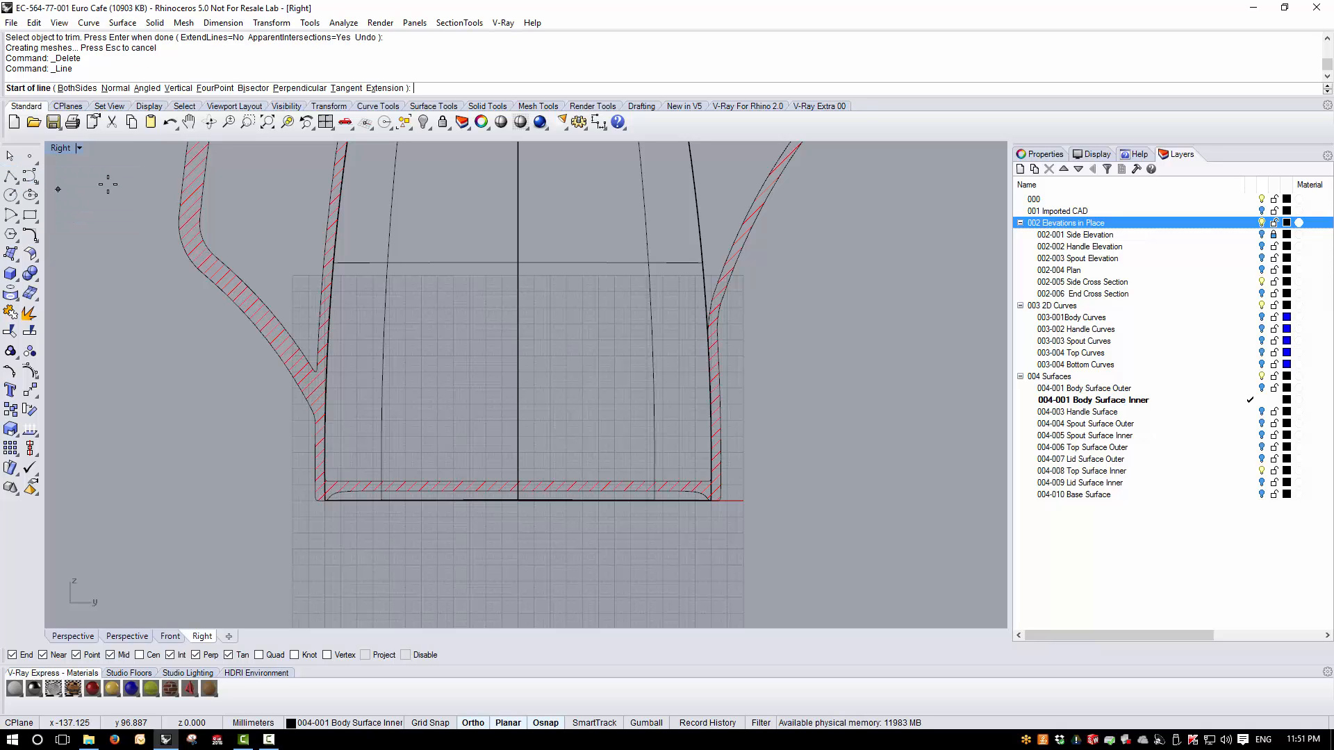
click(77, 89)
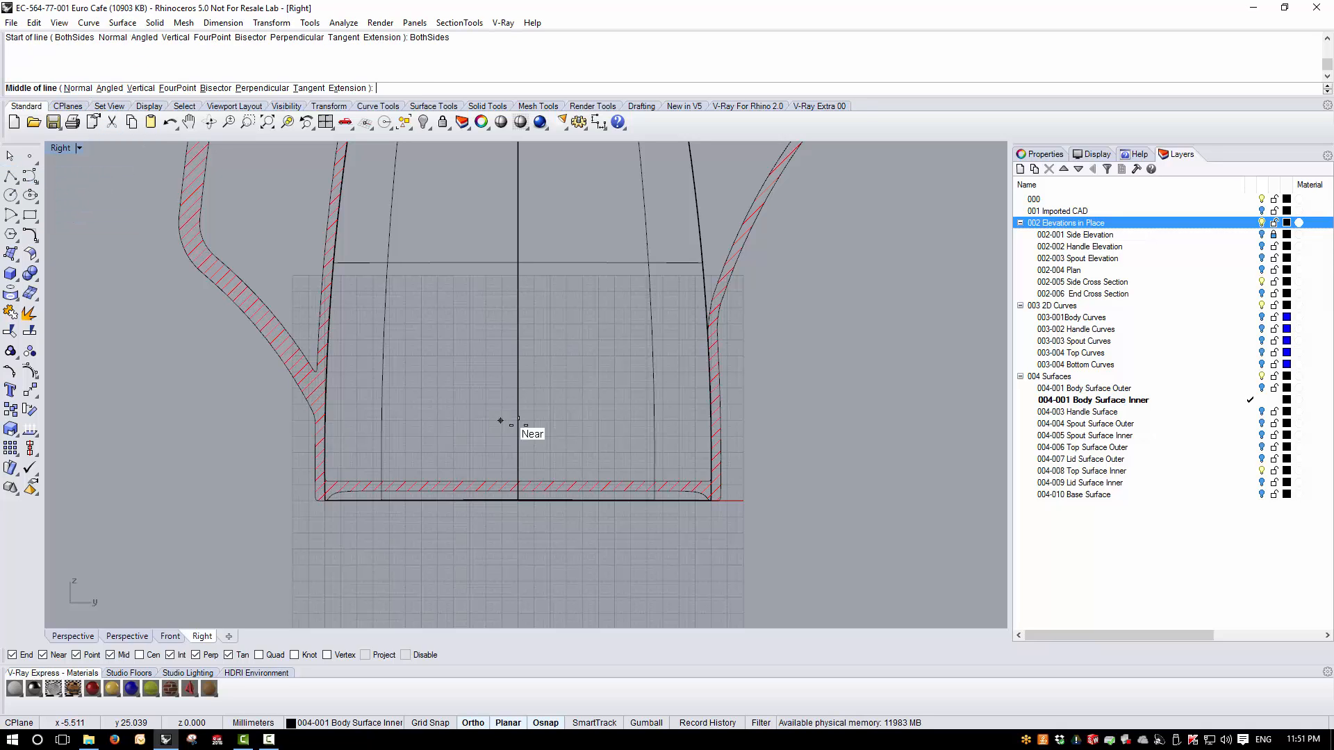
click(519, 482)
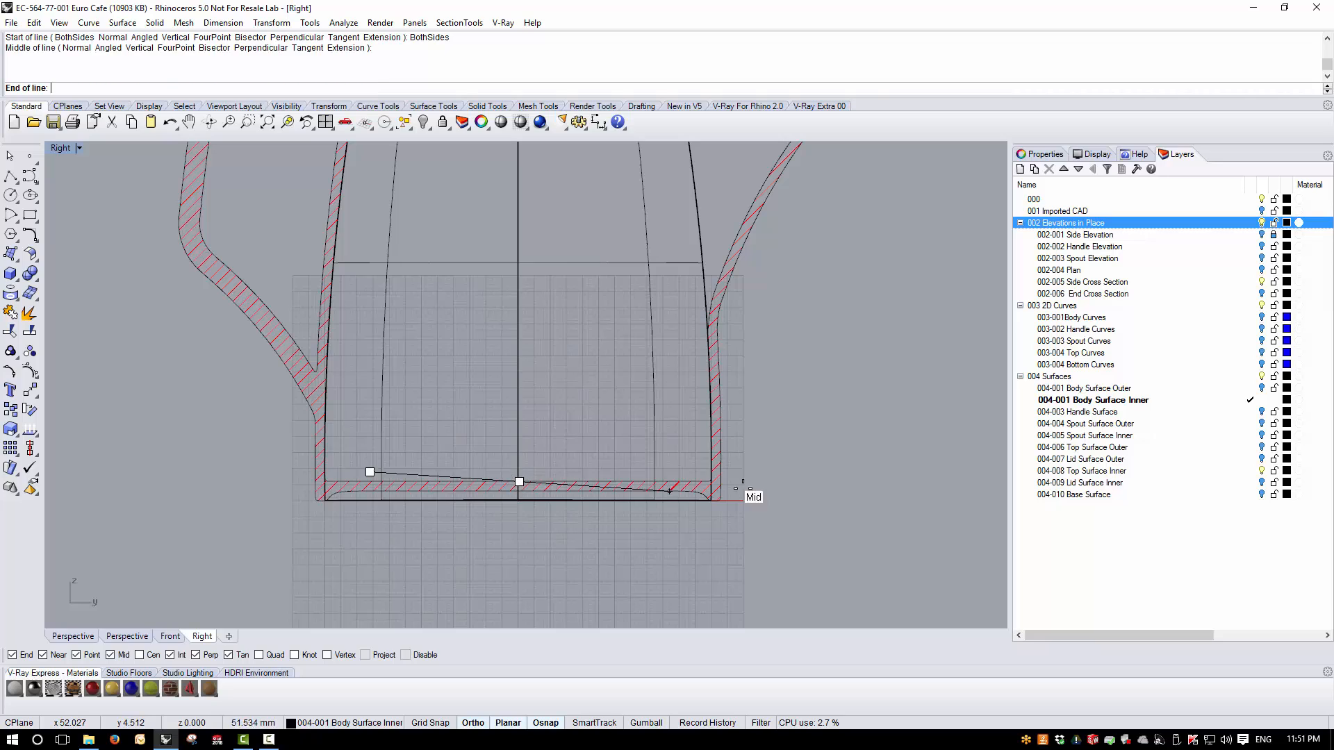
click(863, 482)
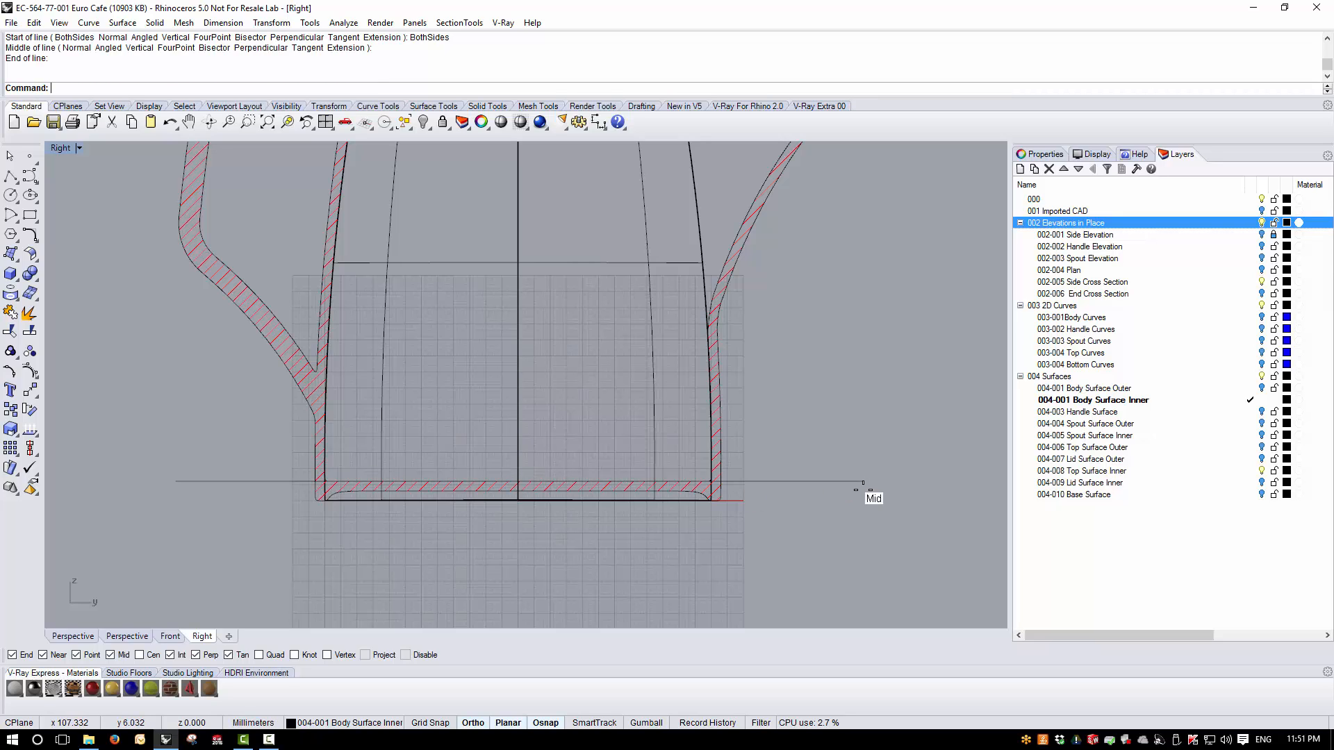
click(1275, 223)
click(10, 351)
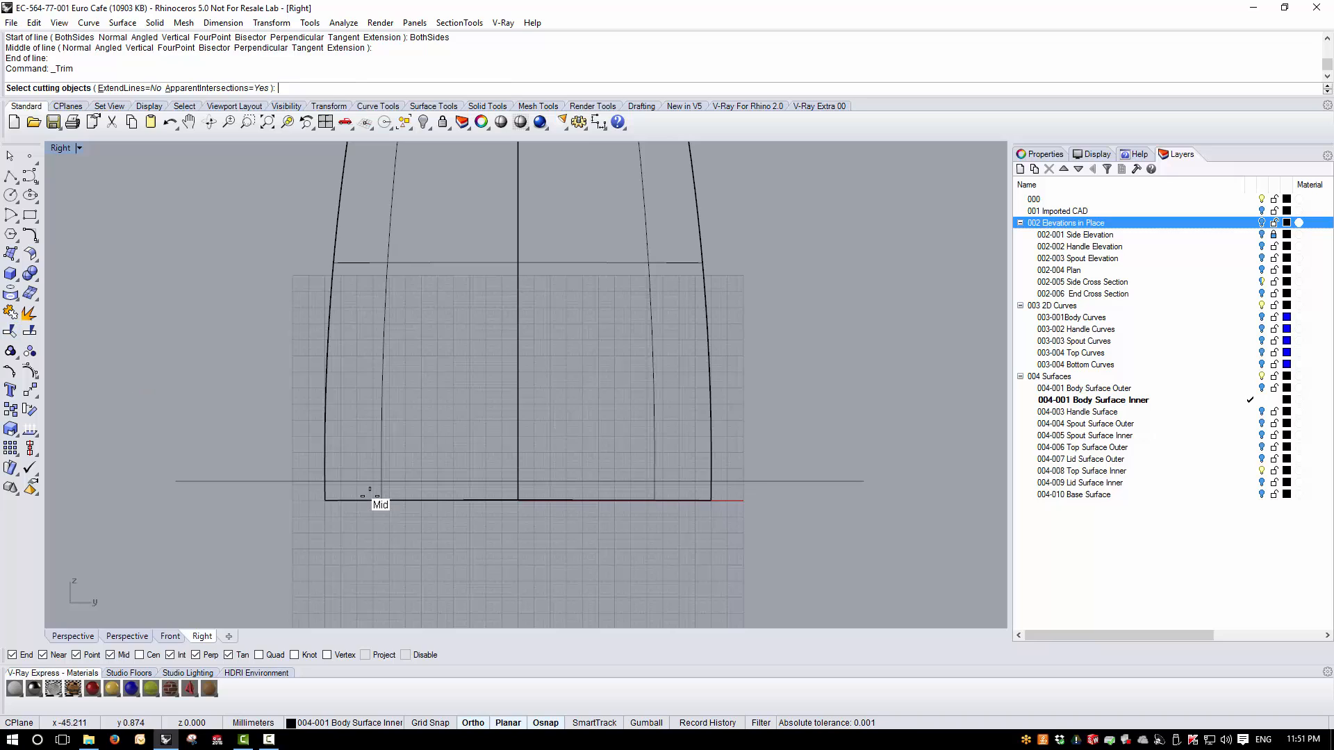
click(375, 498)
key(Escape)
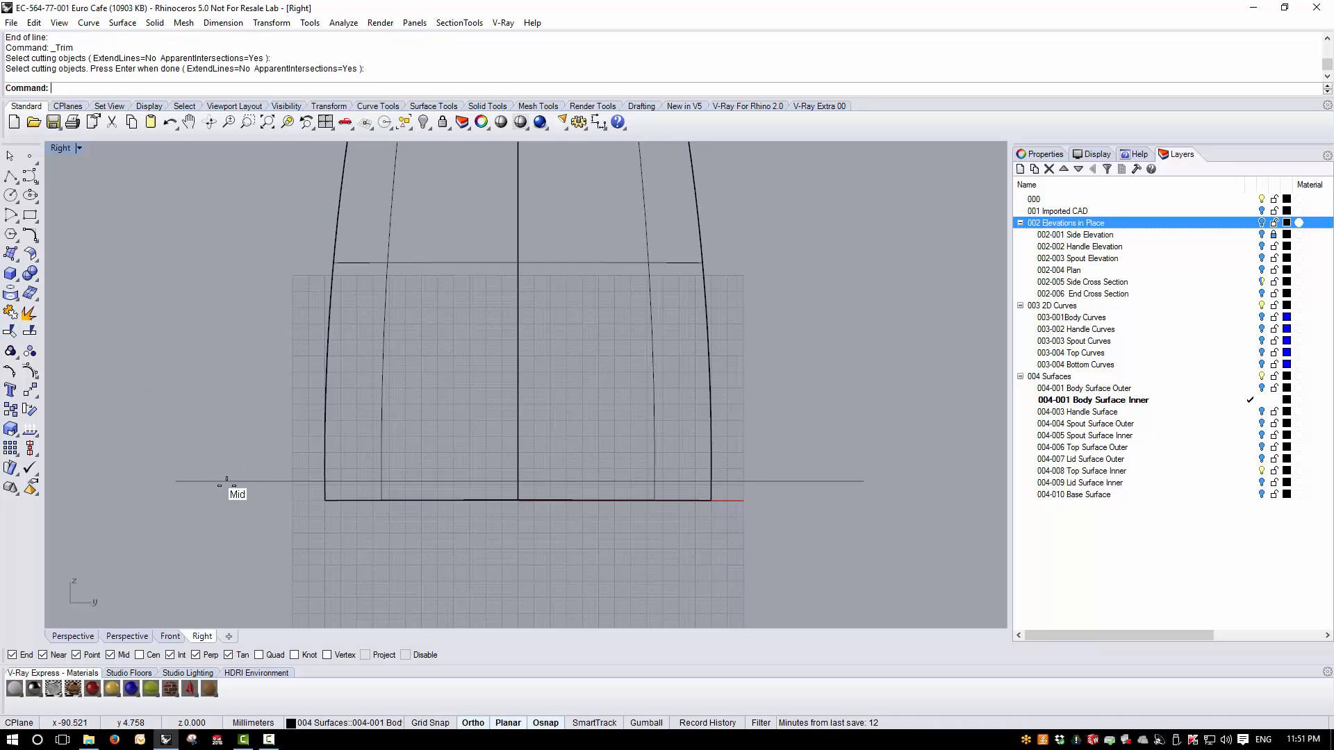
- Trim the inner body's bottom below the new line, then delete the line
click(230, 481)
key(Return)
click(335, 499)
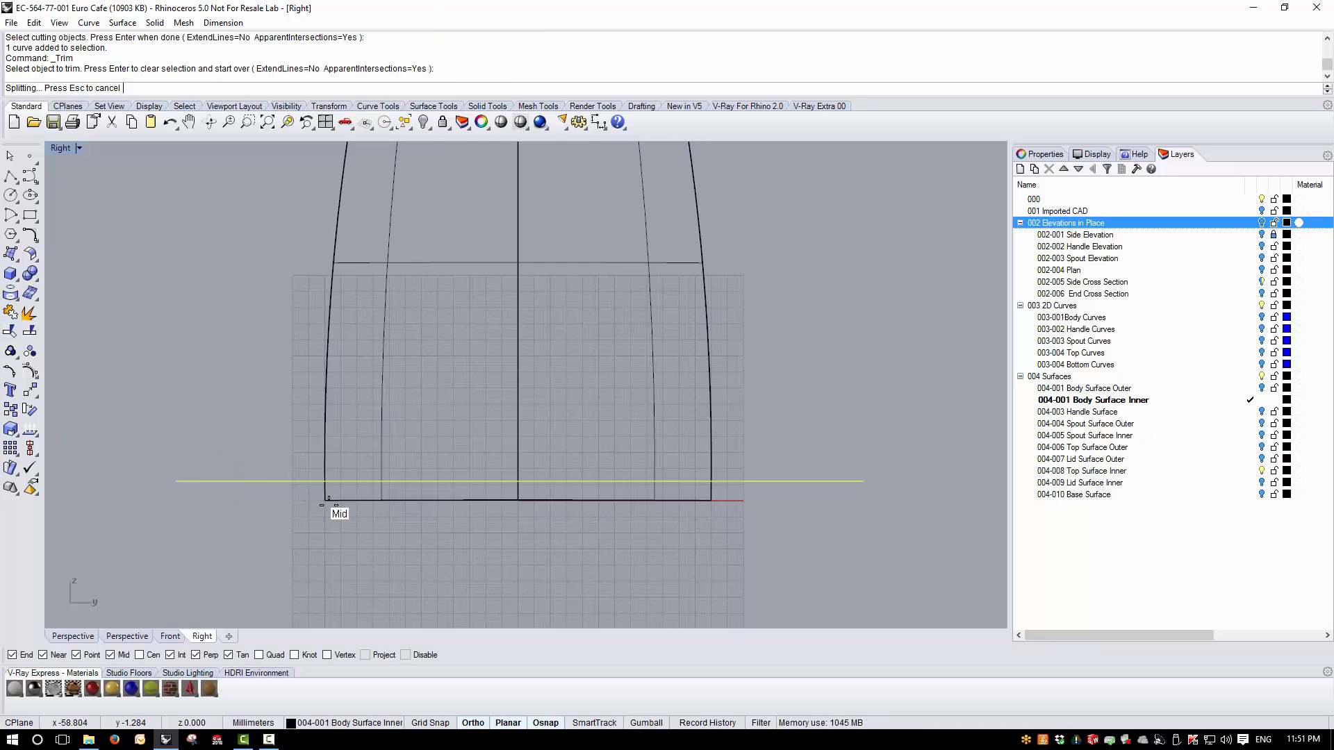
key(Return)
click(294, 481)
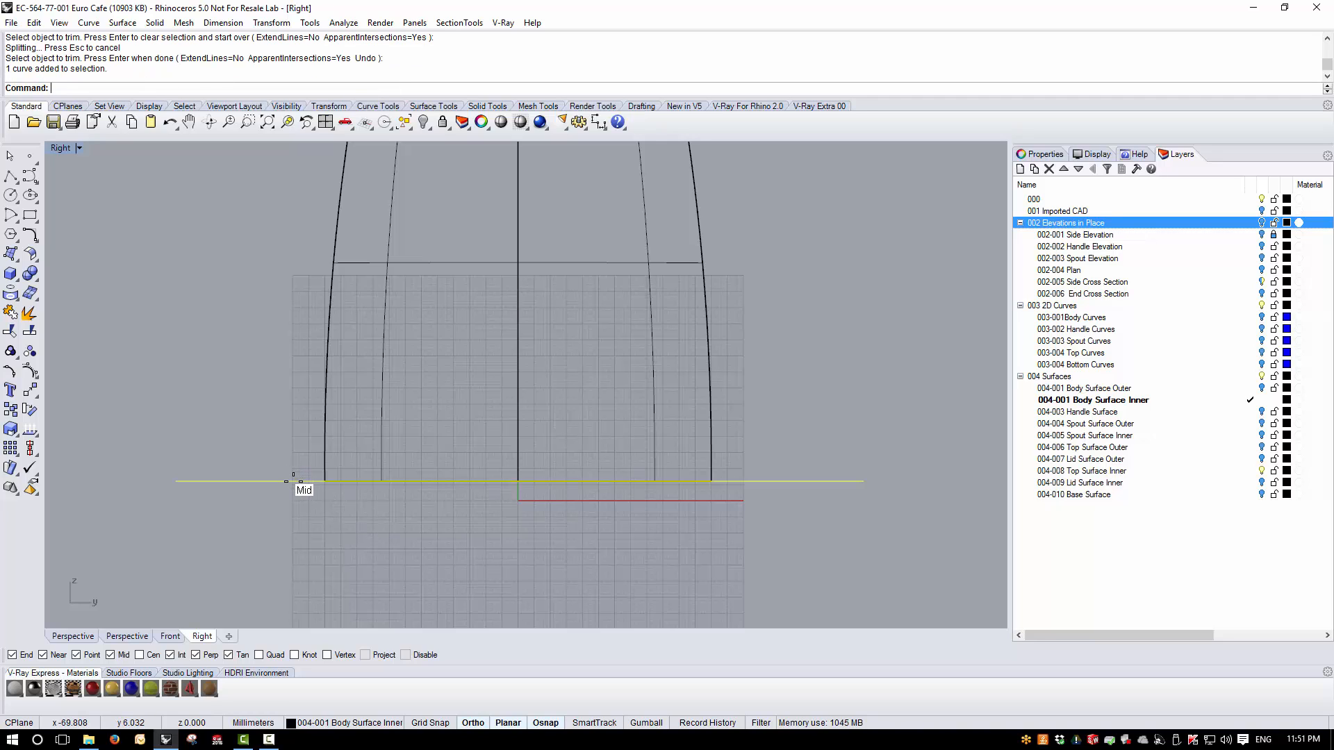
key(Delete)
- Create a planar surface from the inner body's bottom edge curve
click(137, 22)
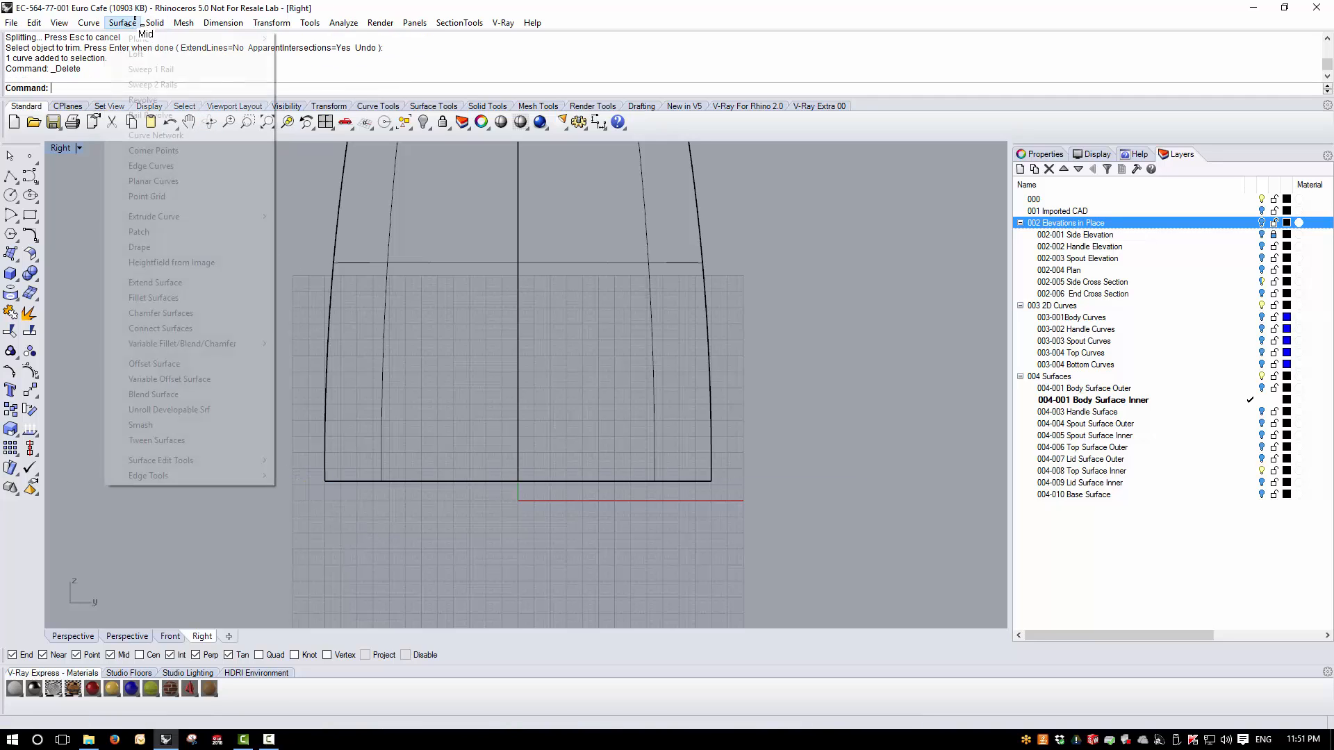
click(175, 180)
drag(292, 473, 820, 589)
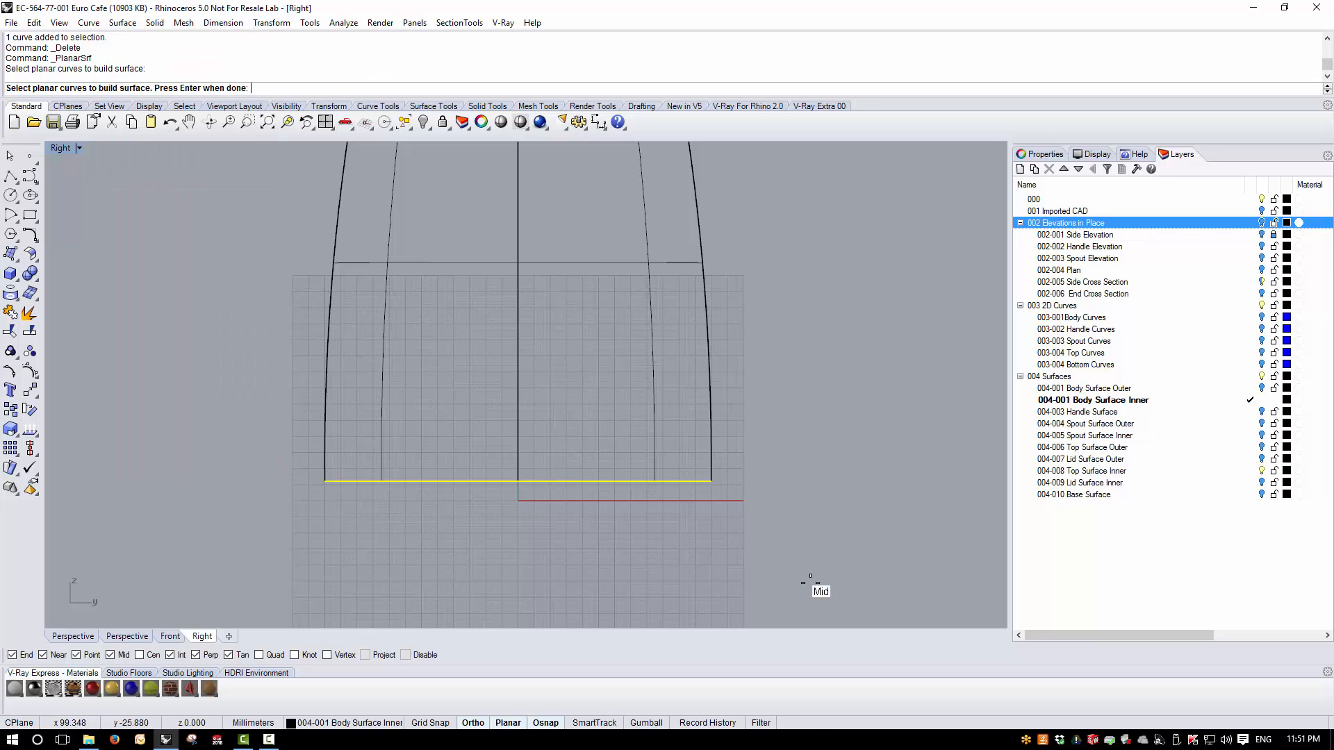
key(Return)
double_click(66, 148)
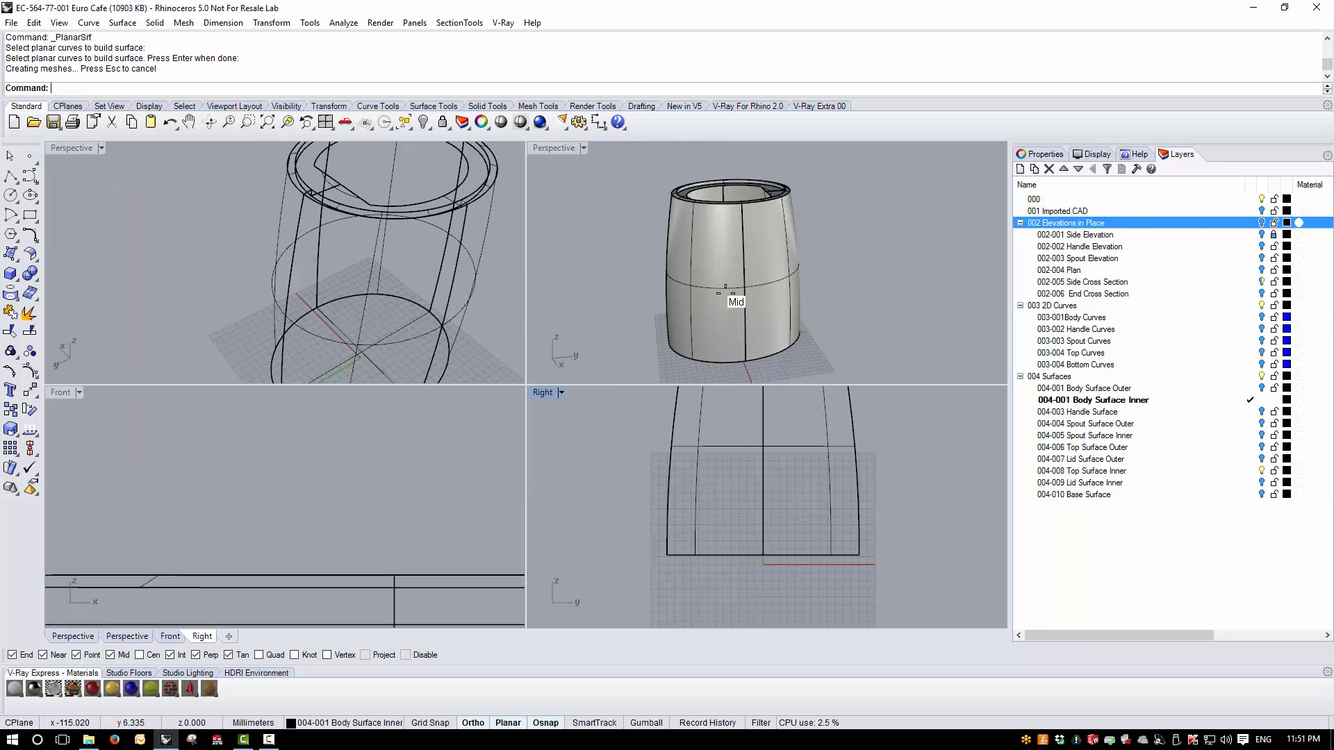
- Make 004-001 Body Surface Outer the current layer and hide the Body Surface Inner and Top Surface Inner layers
right_drag(719, 285, 684, 381)
right_drag(700, 255, 861, 229)
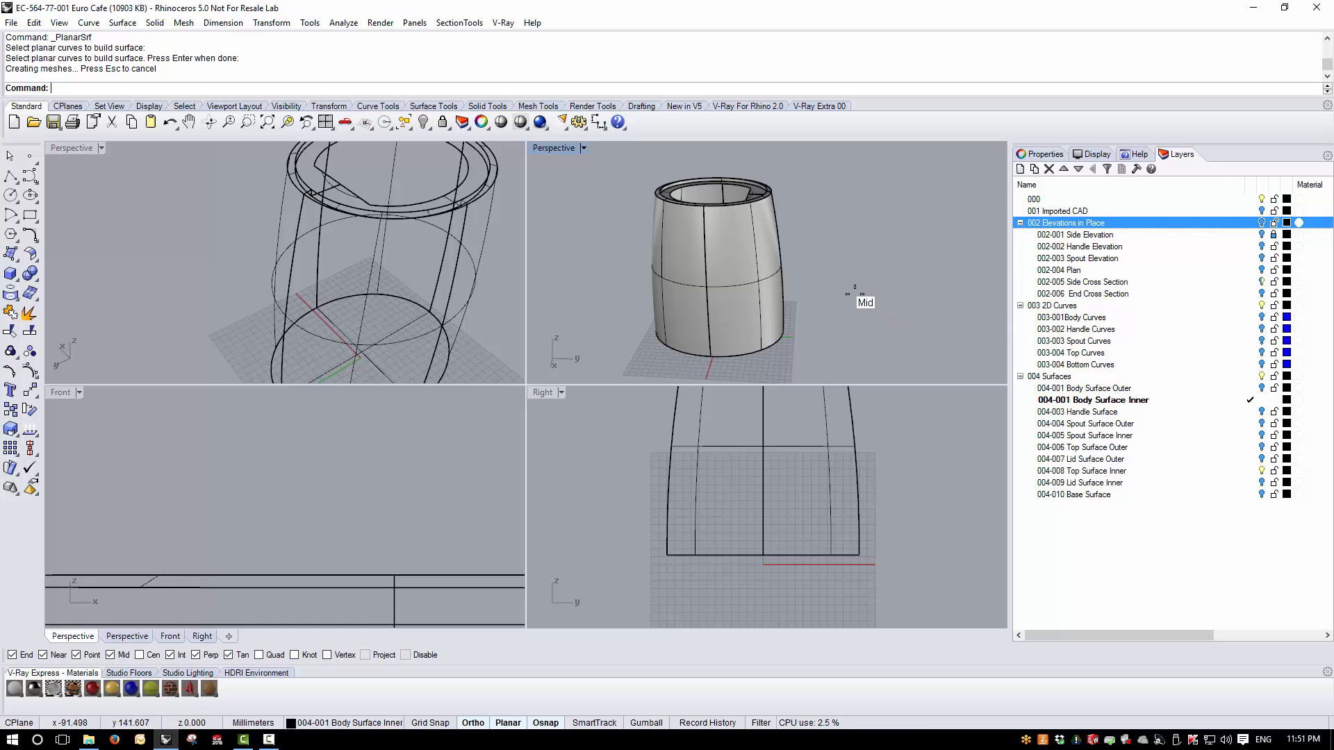
right_drag(790, 299, 852, 300)
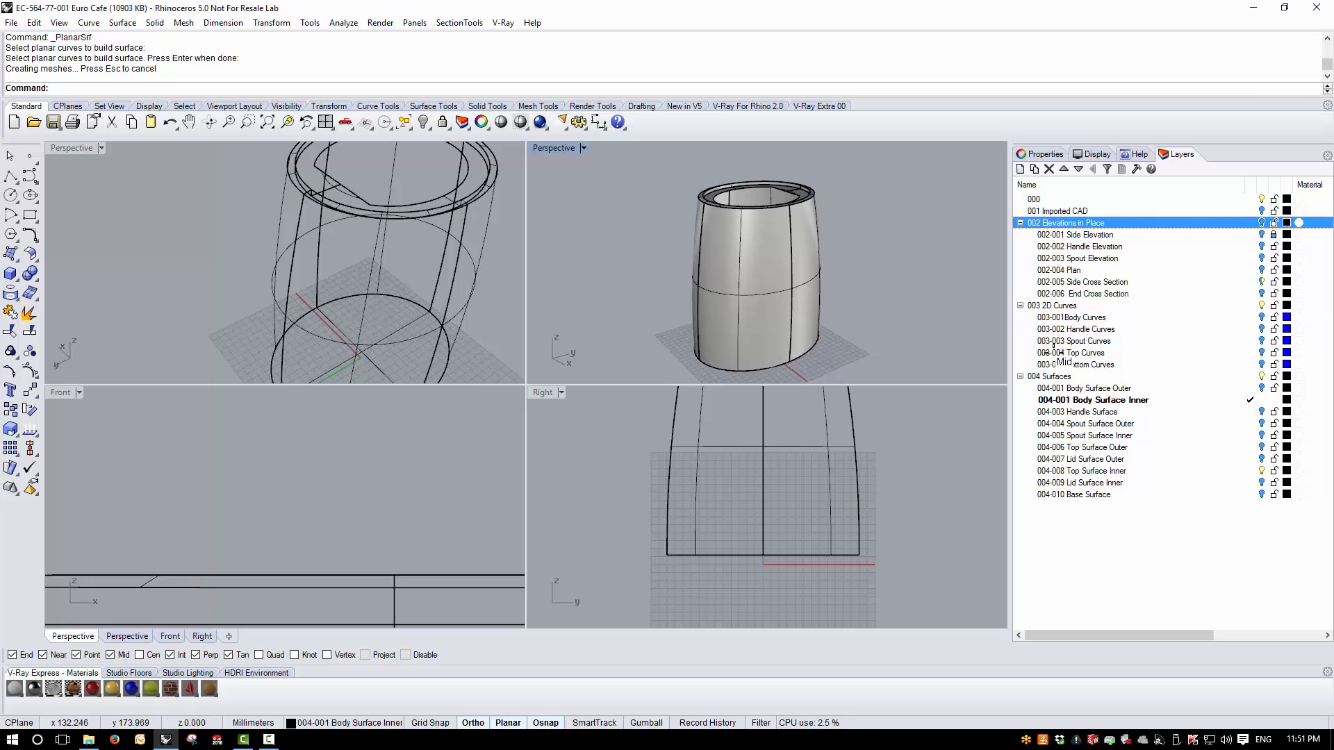
click(1249, 388)
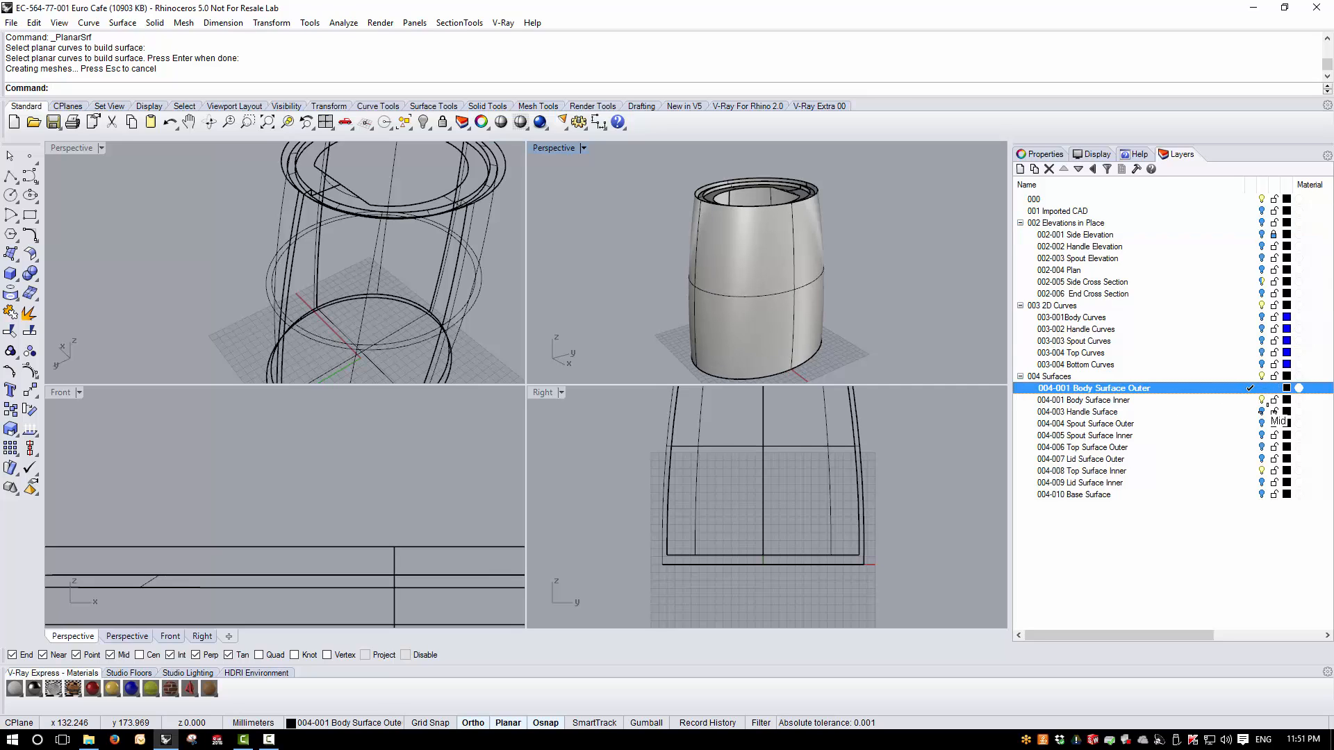
click(1262, 401)
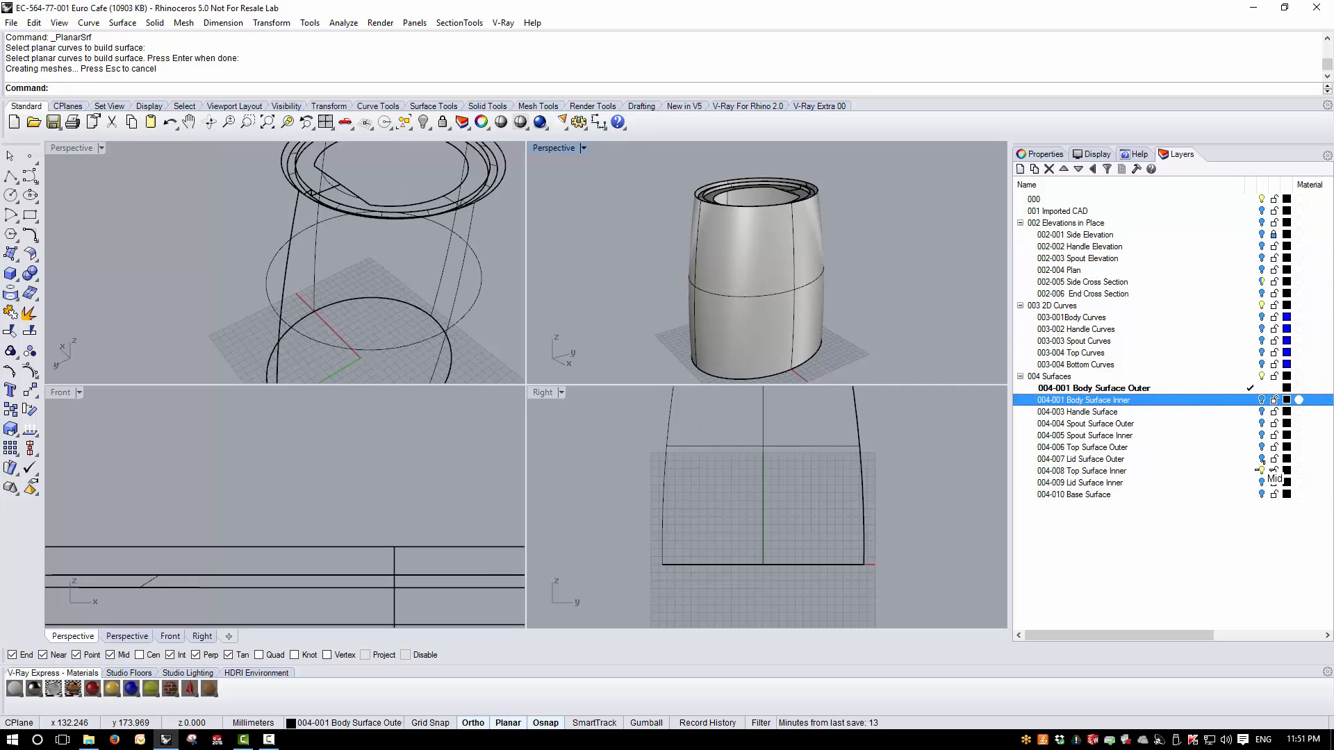
click(1262, 471)
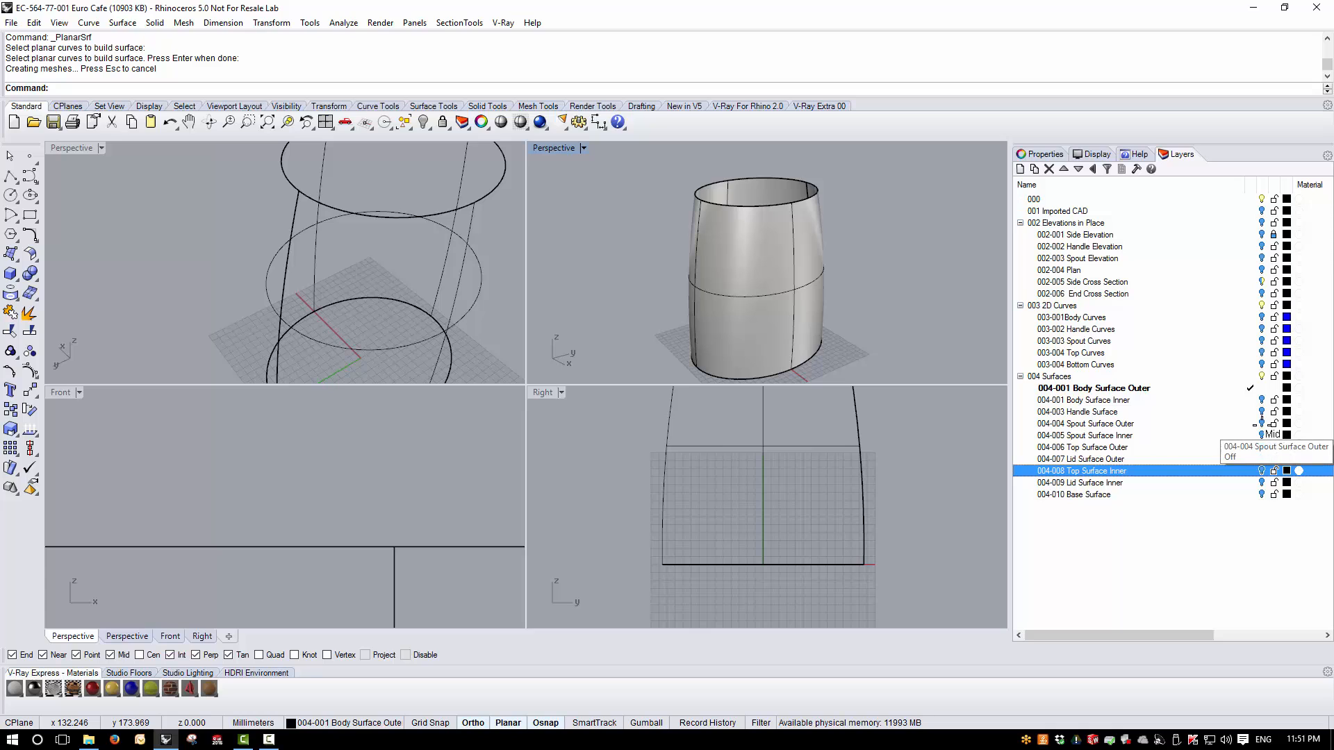
- Show the Spout Surface Outer layer and create the intersection curve between the spout and the outer body
click(1262, 423)
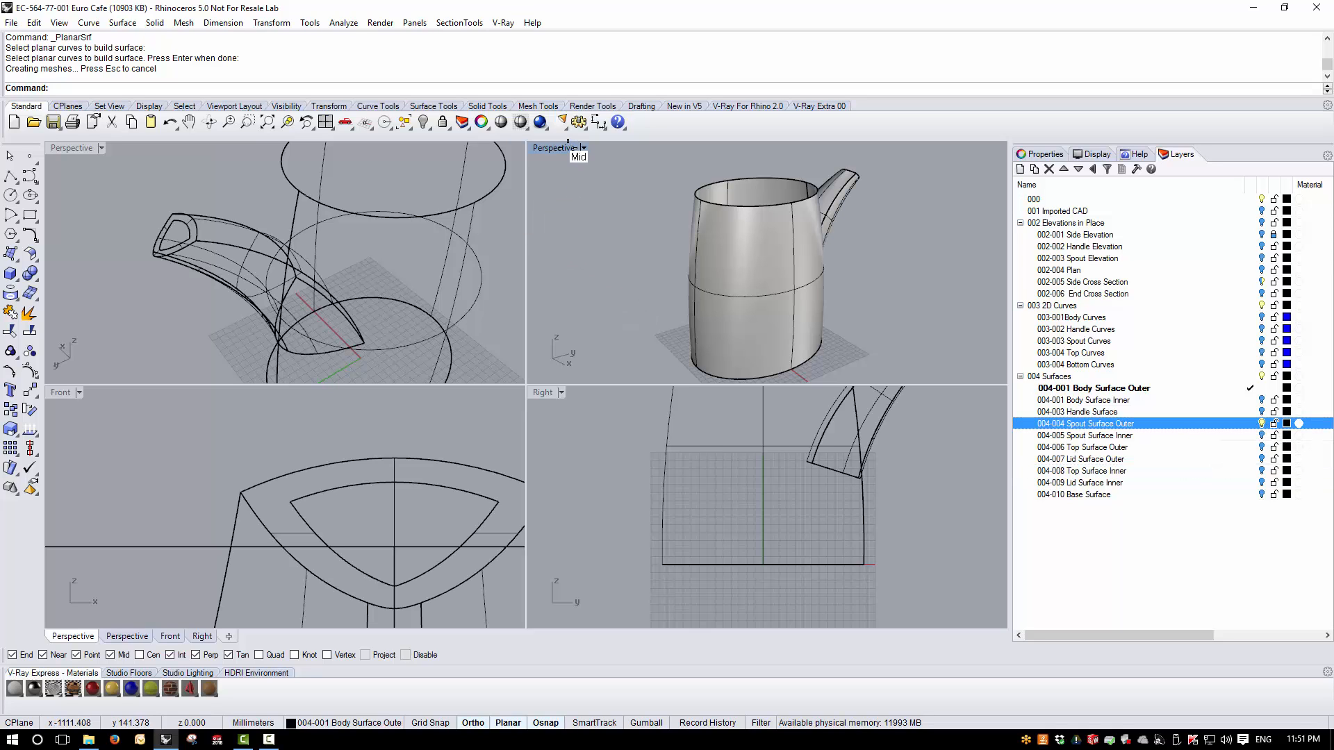
double_click(567, 148)
mouse_move(630, 241)
right_down()
mouse_move(762, 369)
mouse_move(583, 387)
mouse_move(369, 373)
mouse_move(478, 314)
right_up()
scroll(476, 306, down, 2)
scroll(452, 232, up, 4)
right_drag(452, 232, 438, 331)
scroll(479, 347, up, 2)
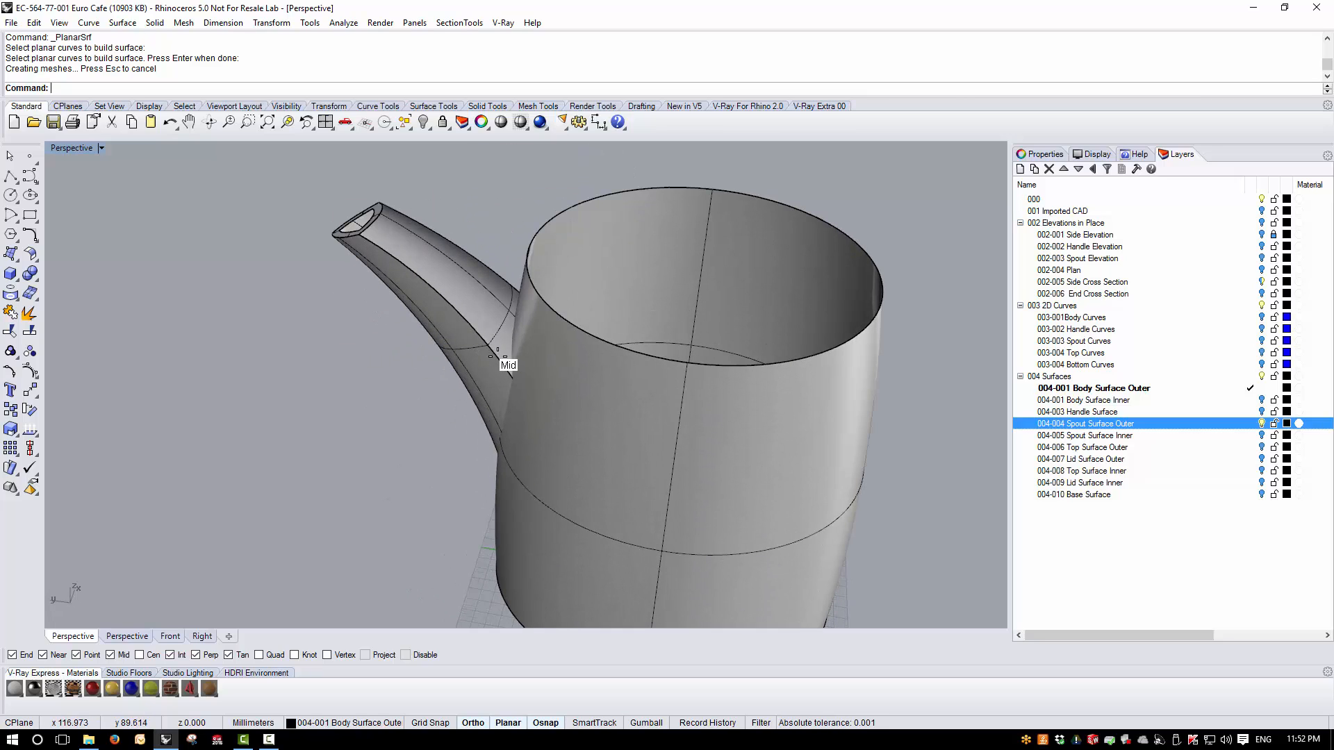
click(491, 313)
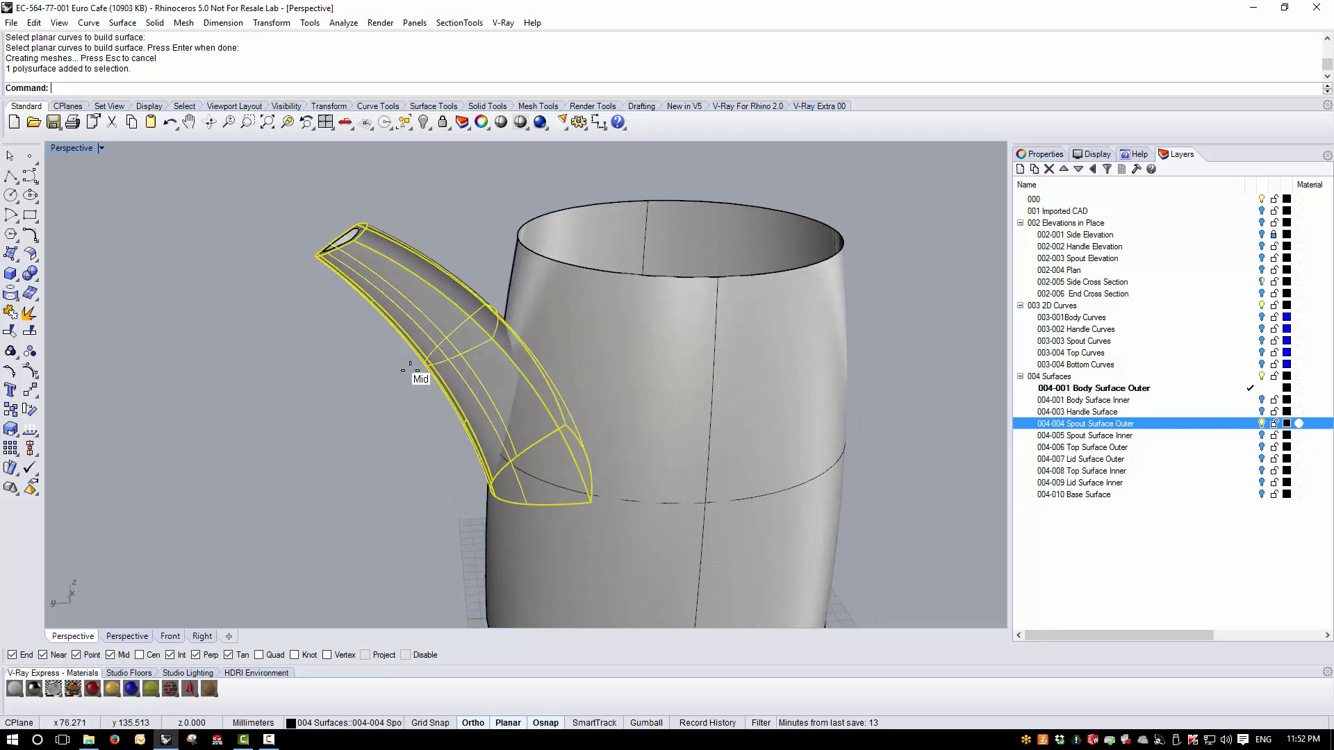
click(649, 337)
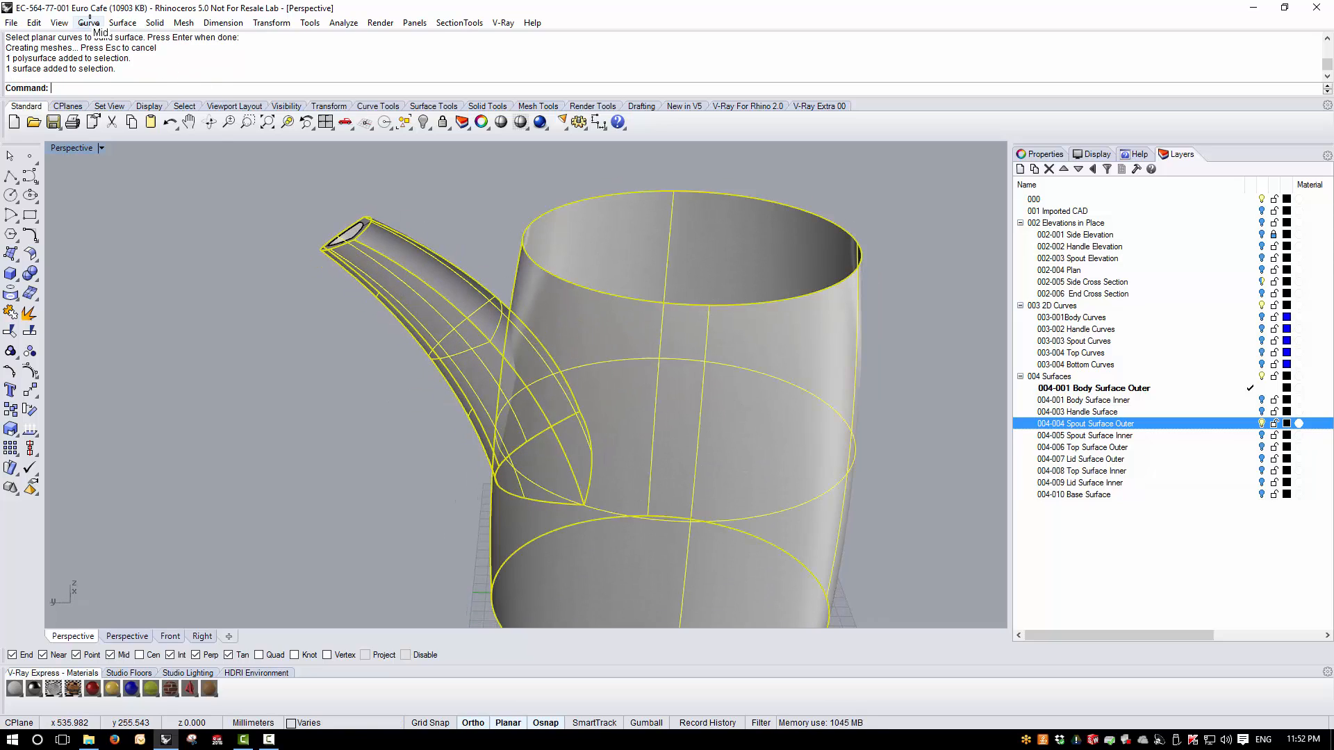
click(89, 22)
mouse_move(174, 460)
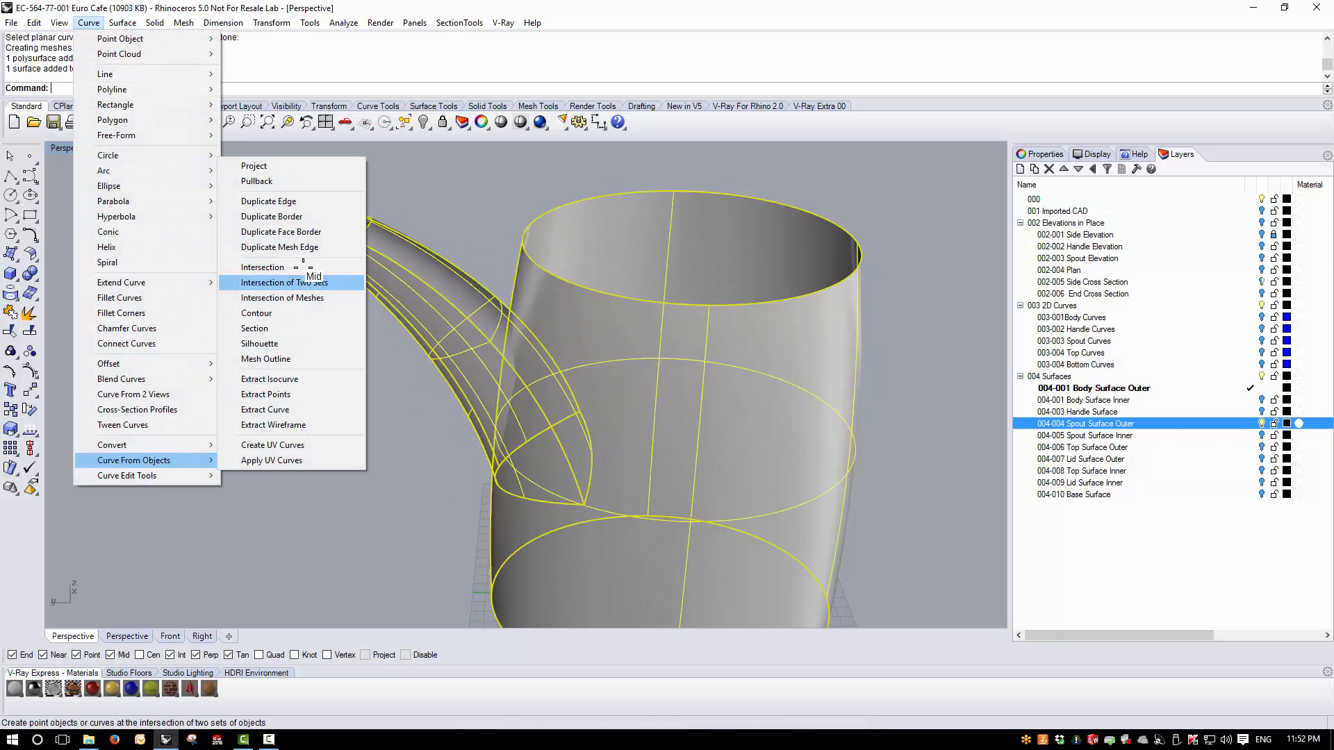
click(304, 281)
right_drag(387, 318, 382, 423)
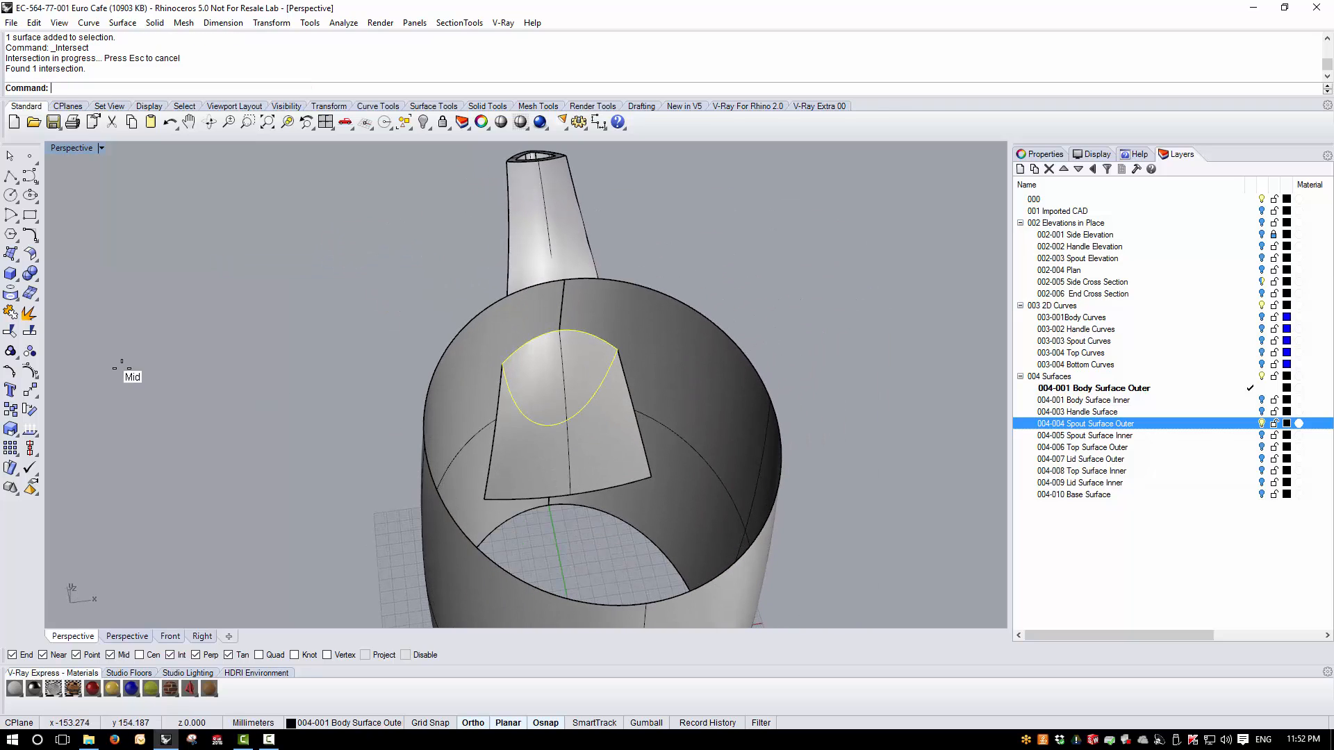
- Trim away the outer body surface inside the spout intersection curve, then delete the curve
click(10, 329)
click(537, 473)
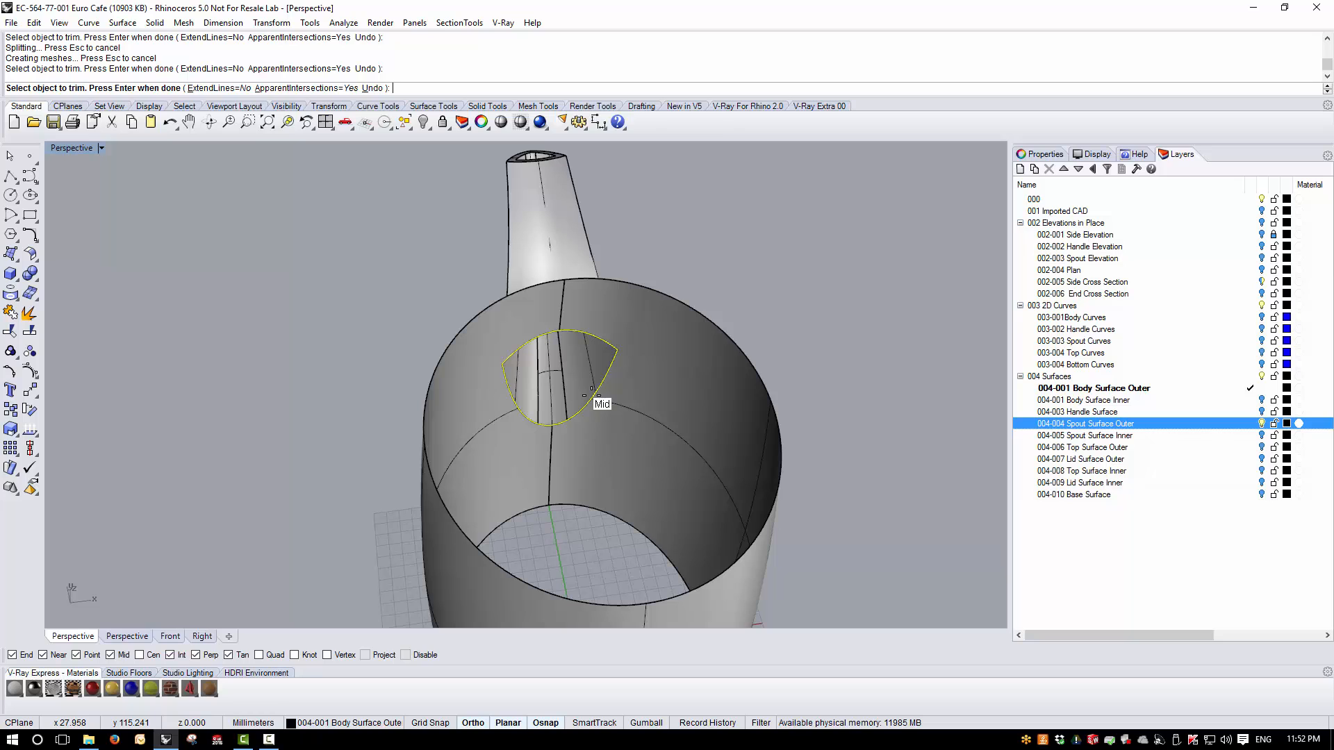
key(Return)
key(Delete)
- Join the spout surfaces and the outer body into one polysurface
right_drag(520, 386, 476, 364)
click(477, 361)
shift+click(561, 386)
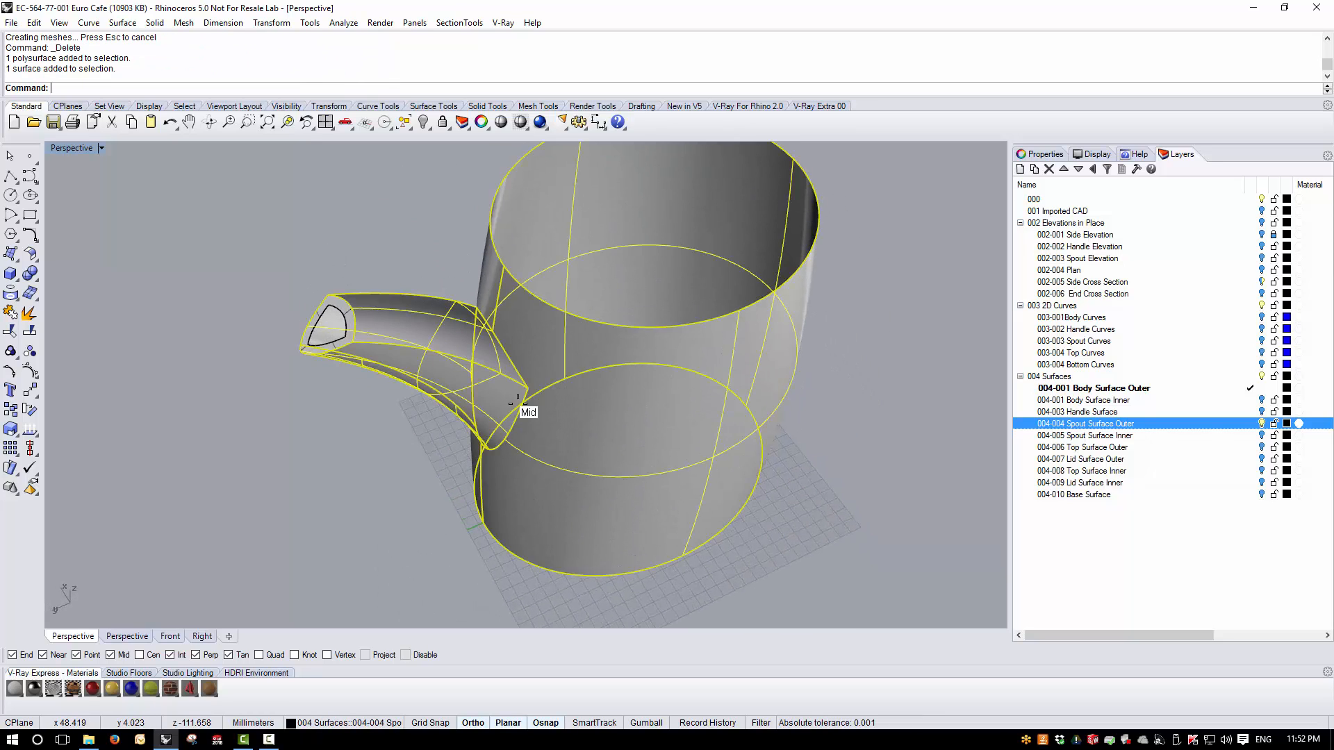
click(11, 331)
click(253, 471)
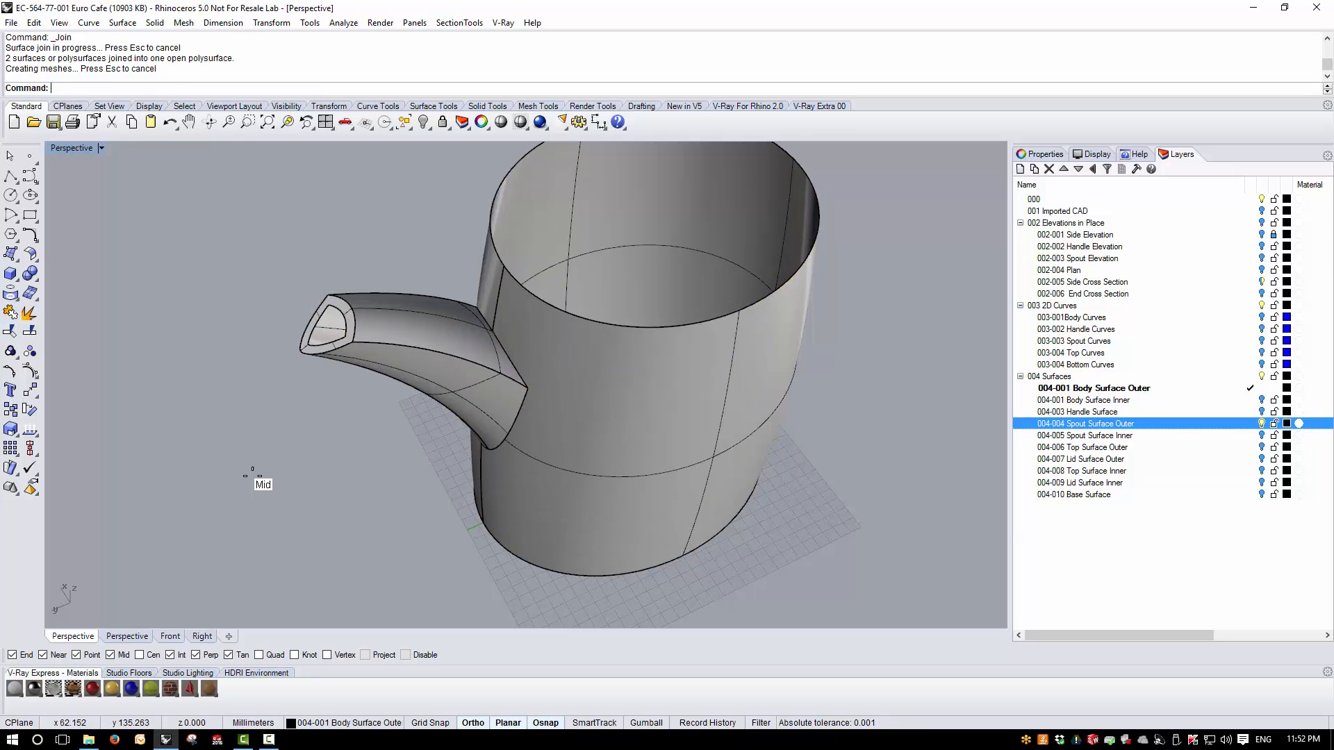
- Show the naked edges of the joined spout and body polysurface
right_drag(253, 471, 500, 450)
click(517, 437)
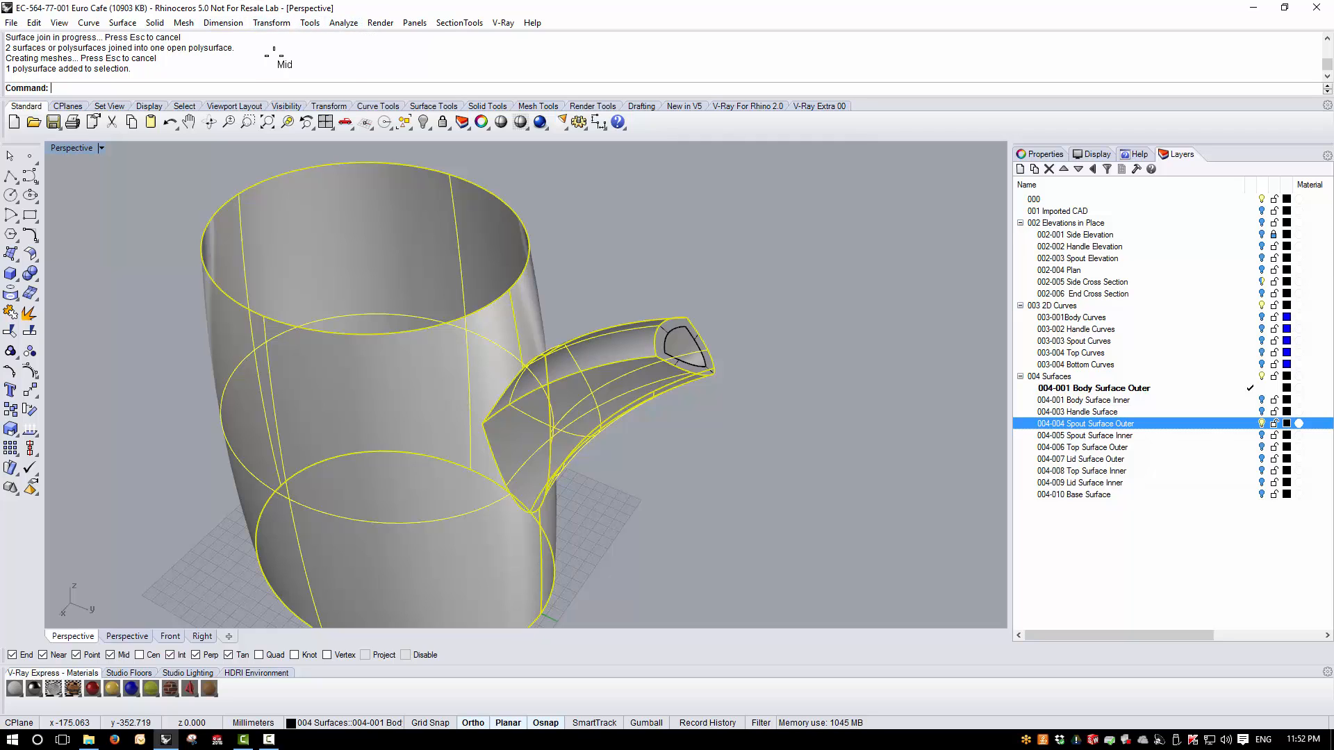
click(343, 22)
mouse_move(400, 207)
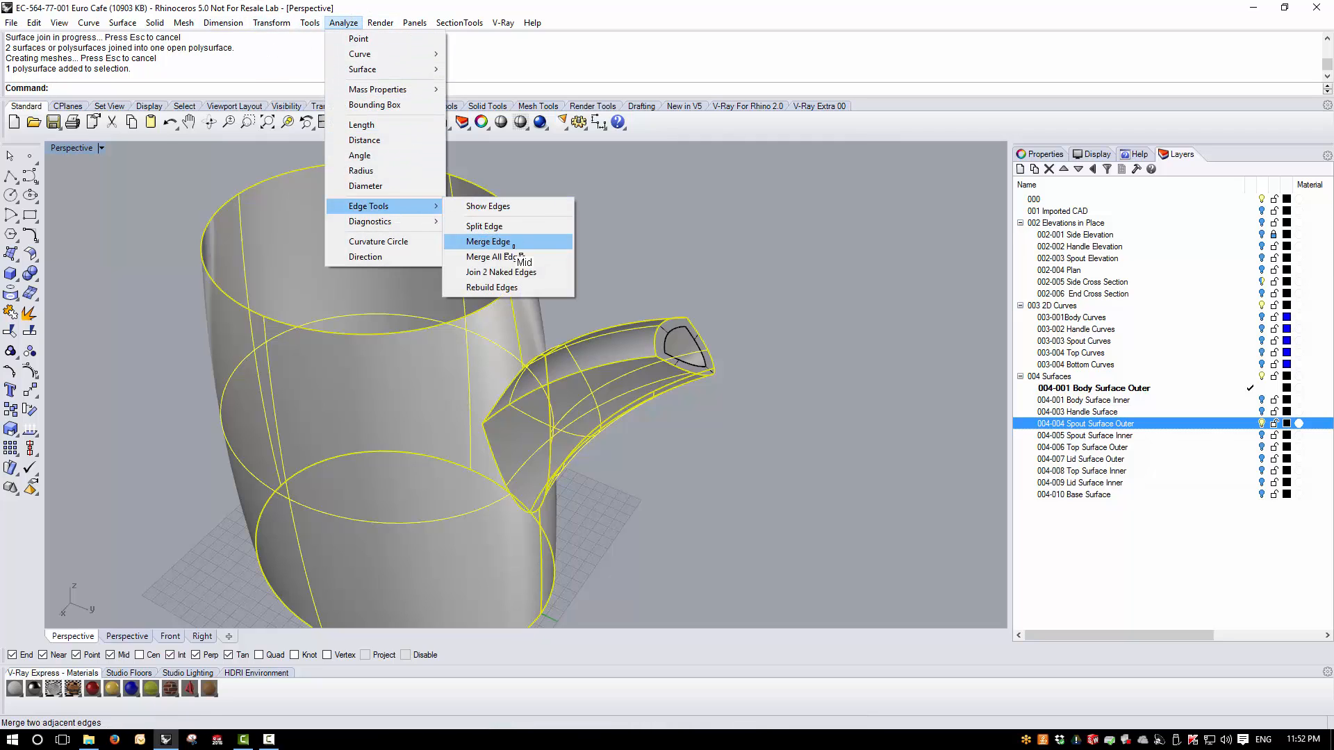
click(511, 207)
right_drag(530, 439, 568, 421)
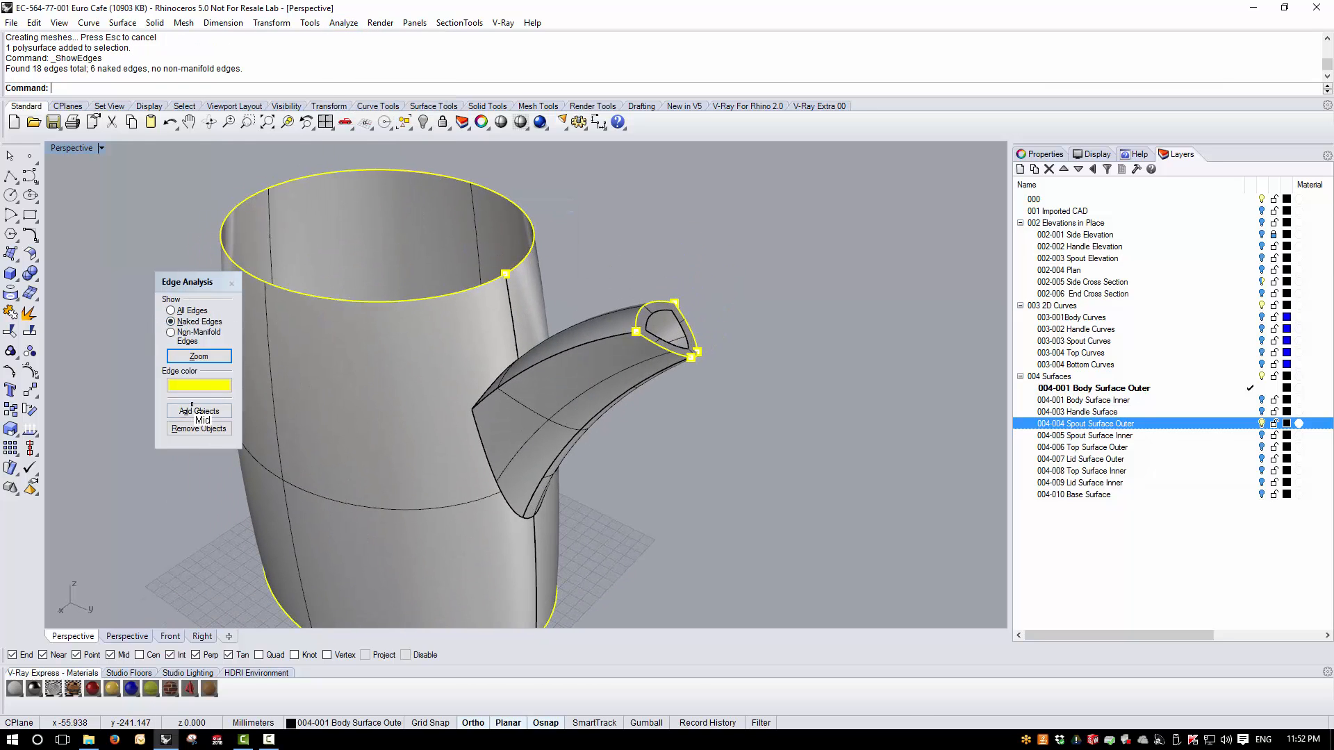
right_drag(467, 420, 420, 299)
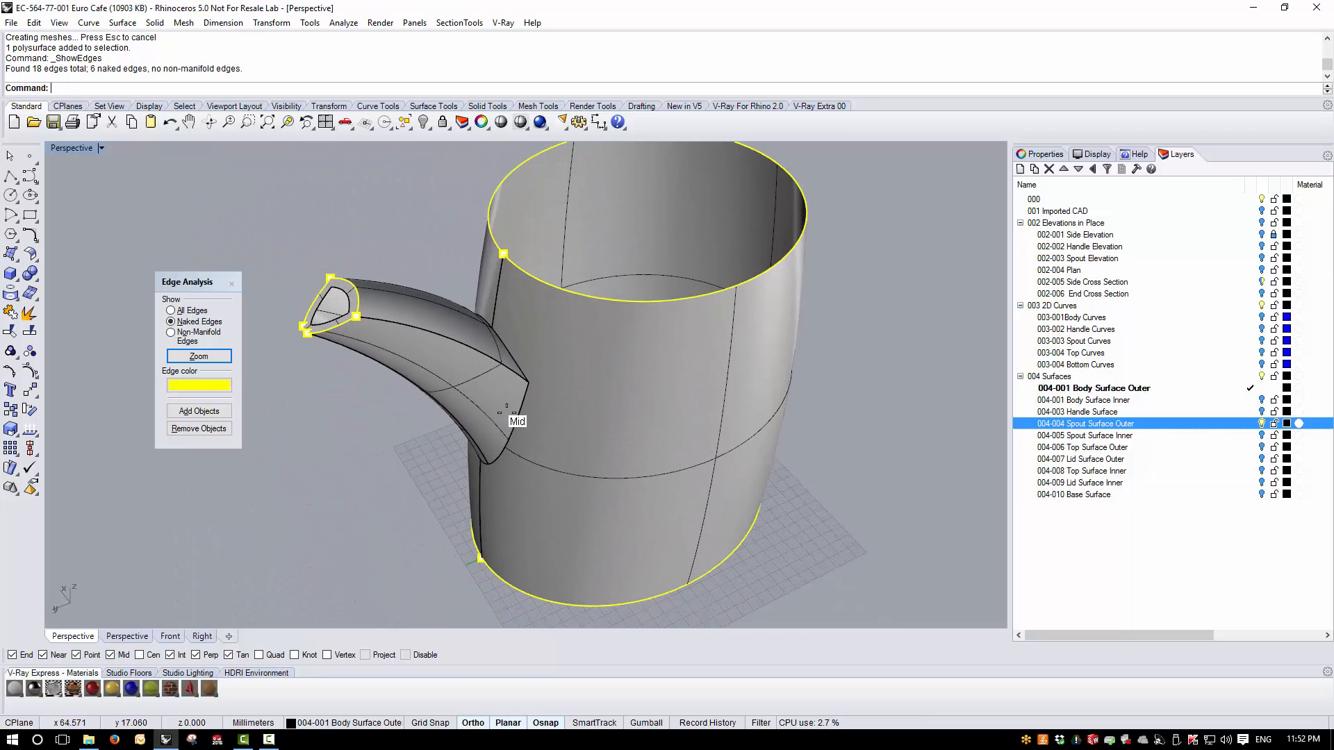
click(231, 283)
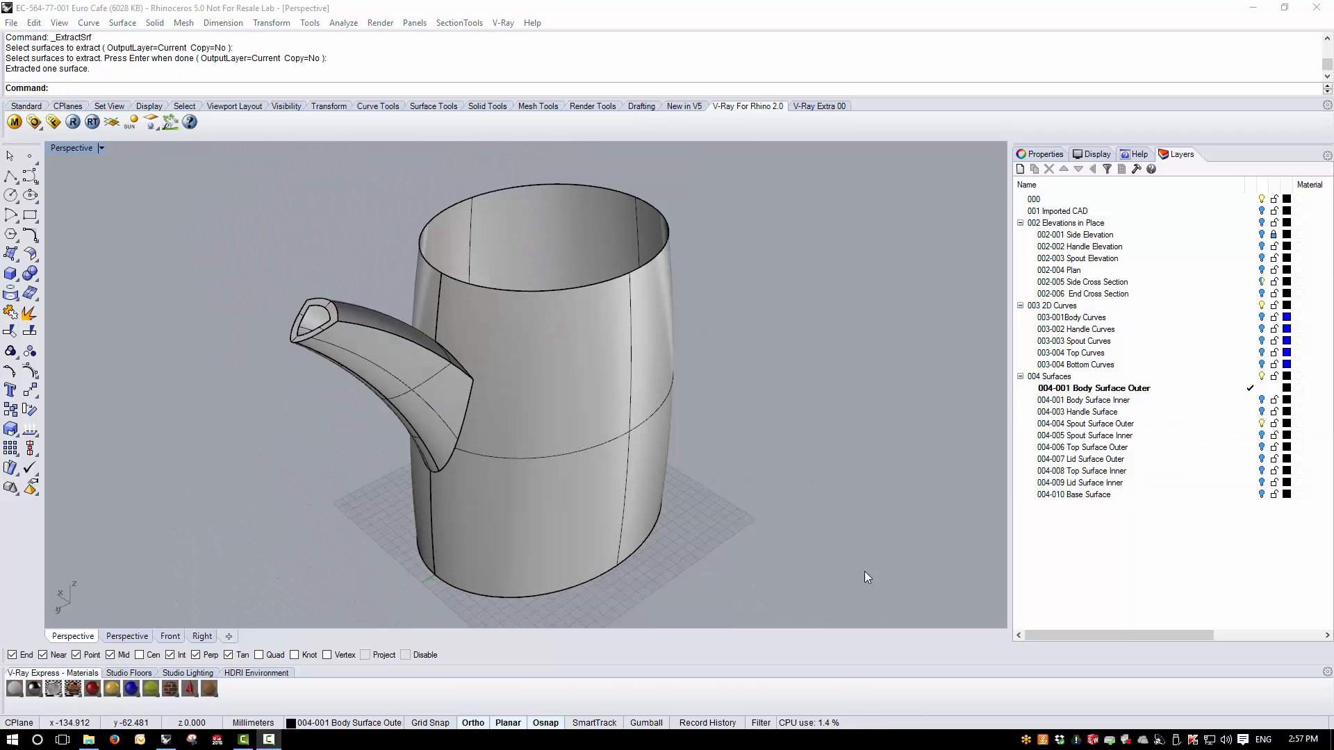
- Join the spout surface with the outer body polysurface again
right_drag(864, 571, 814, 522)
scroll(368, 390, up, 5)
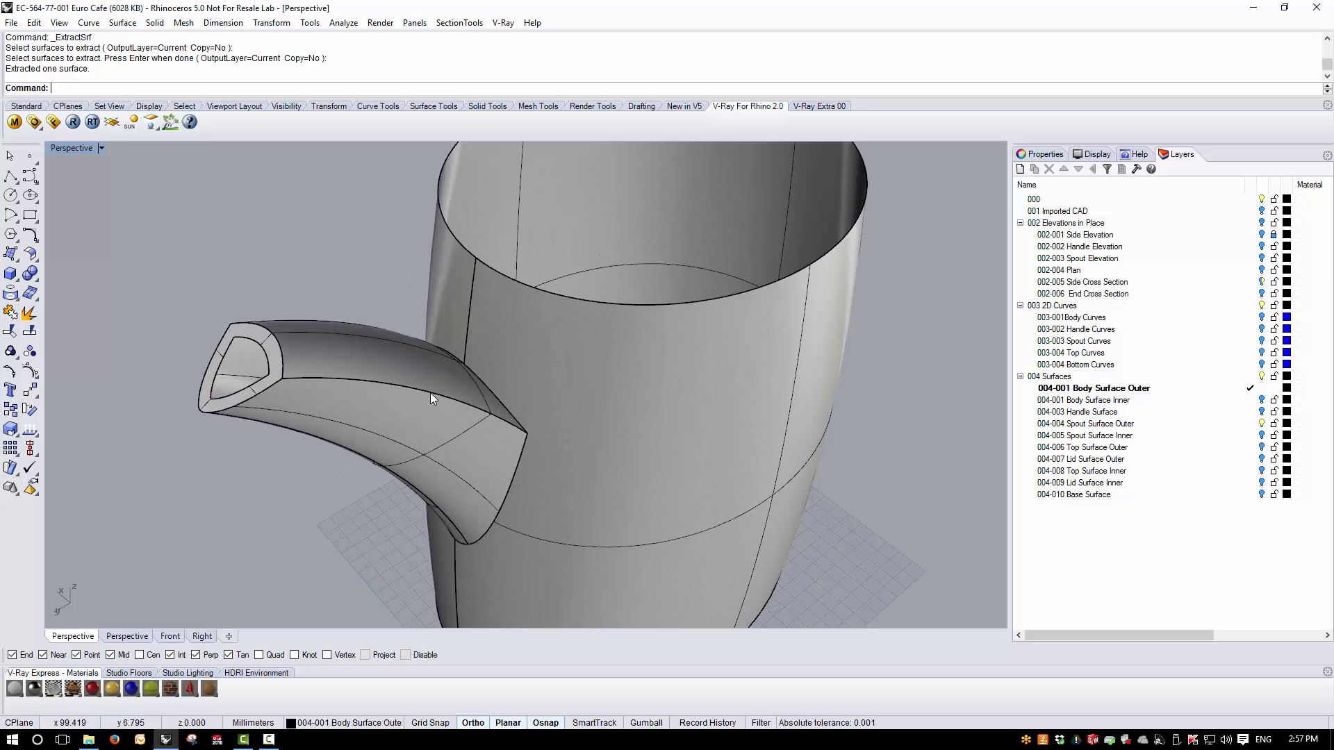
right_drag(427, 351, 524, 404)
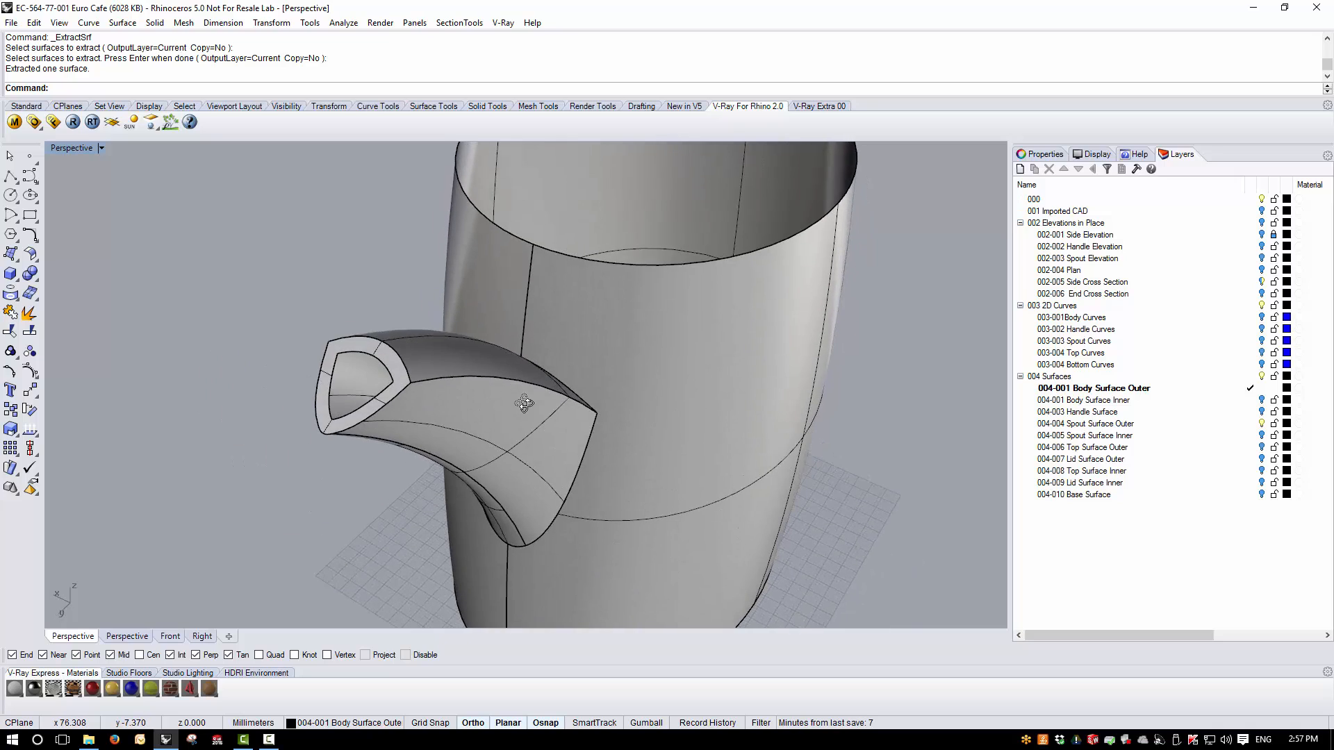
click(393, 360)
shift+click(432, 372)
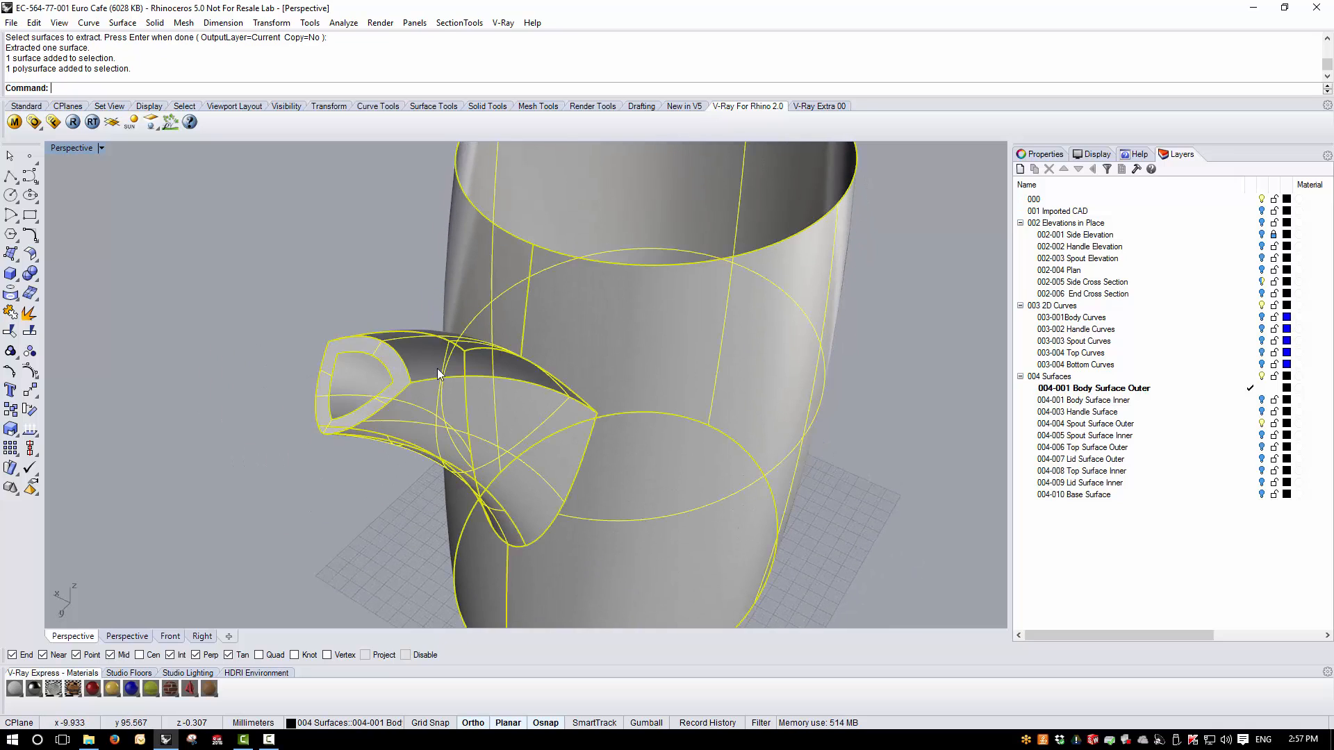
click(12, 313)
mouse_move(445, 403)
right_down()
mouse_move(510, 409)
mouse_move(427, 443)
mouse_move(443, 403)
right_up()
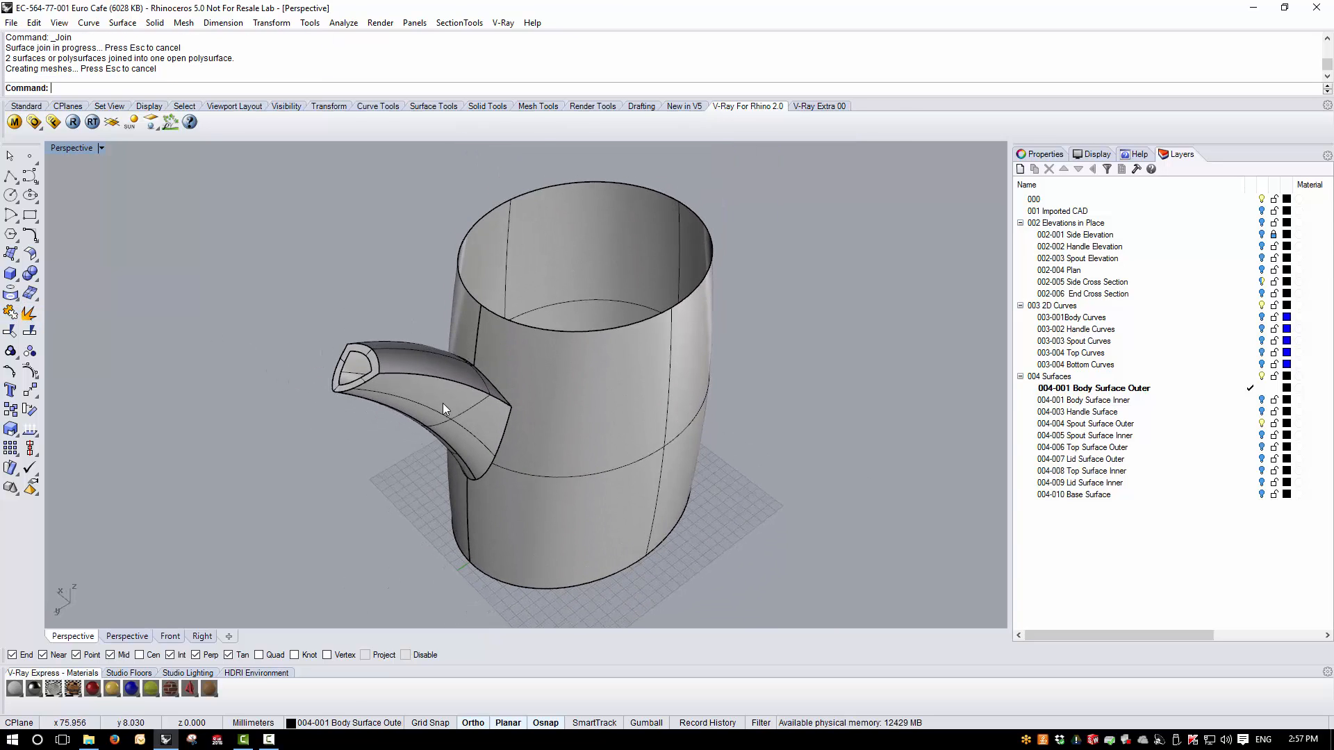
- Blend the seam edge along the top of the spout with a radius of 4, with preview turned on
scroll(416, 403, up, 3)
click(155, 22)
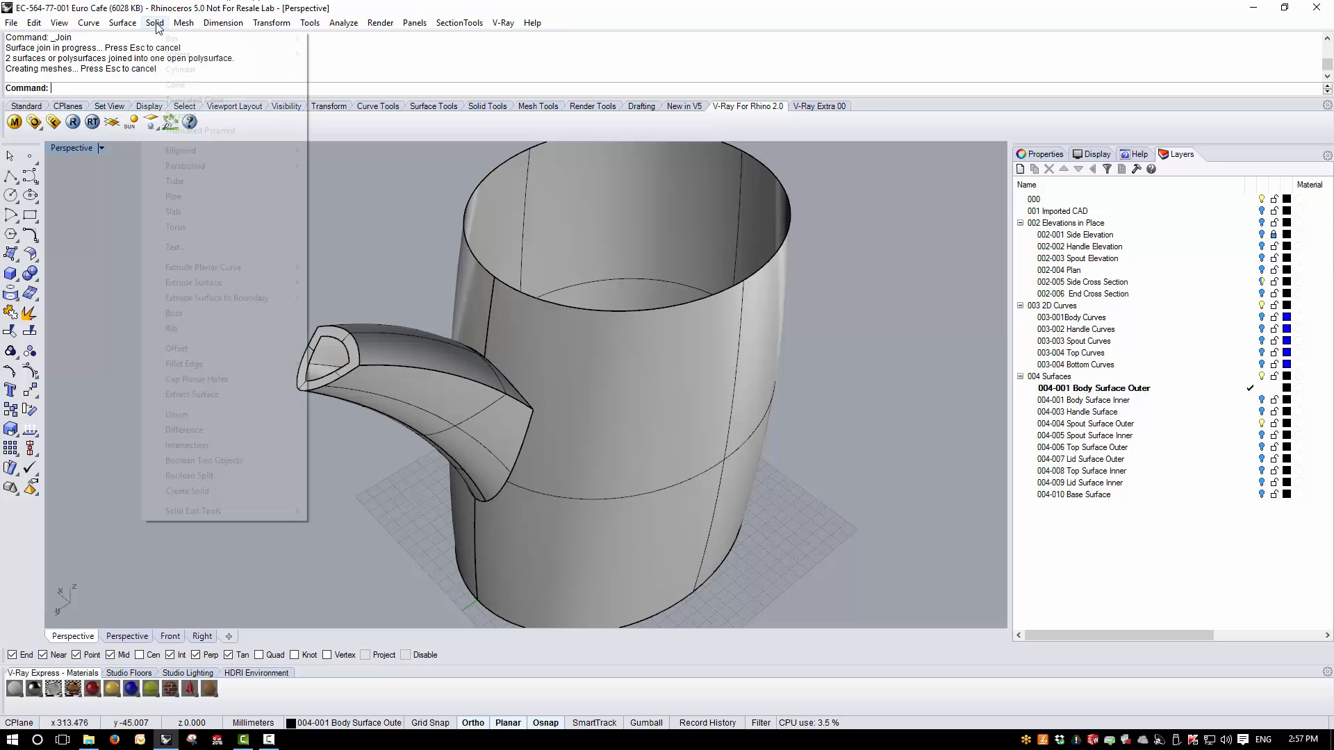
mouse_move(207, 369)
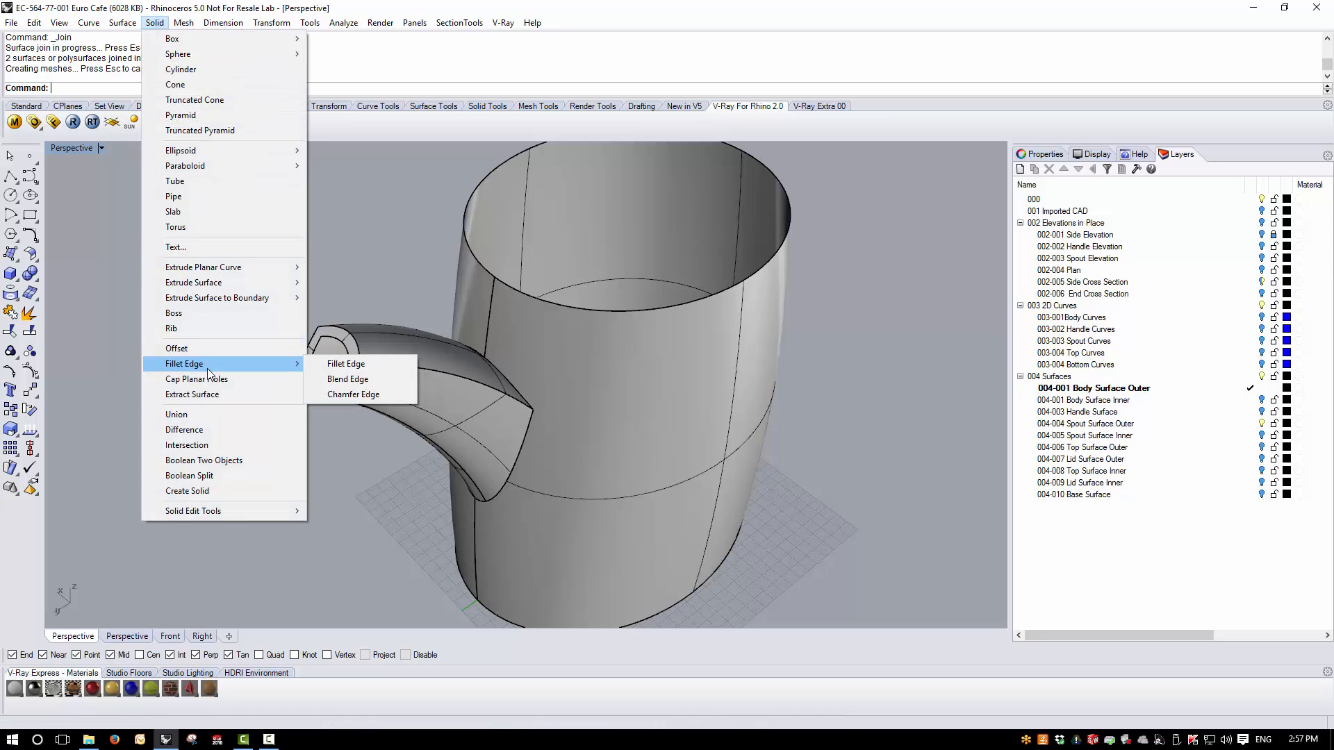
click(347, 379)
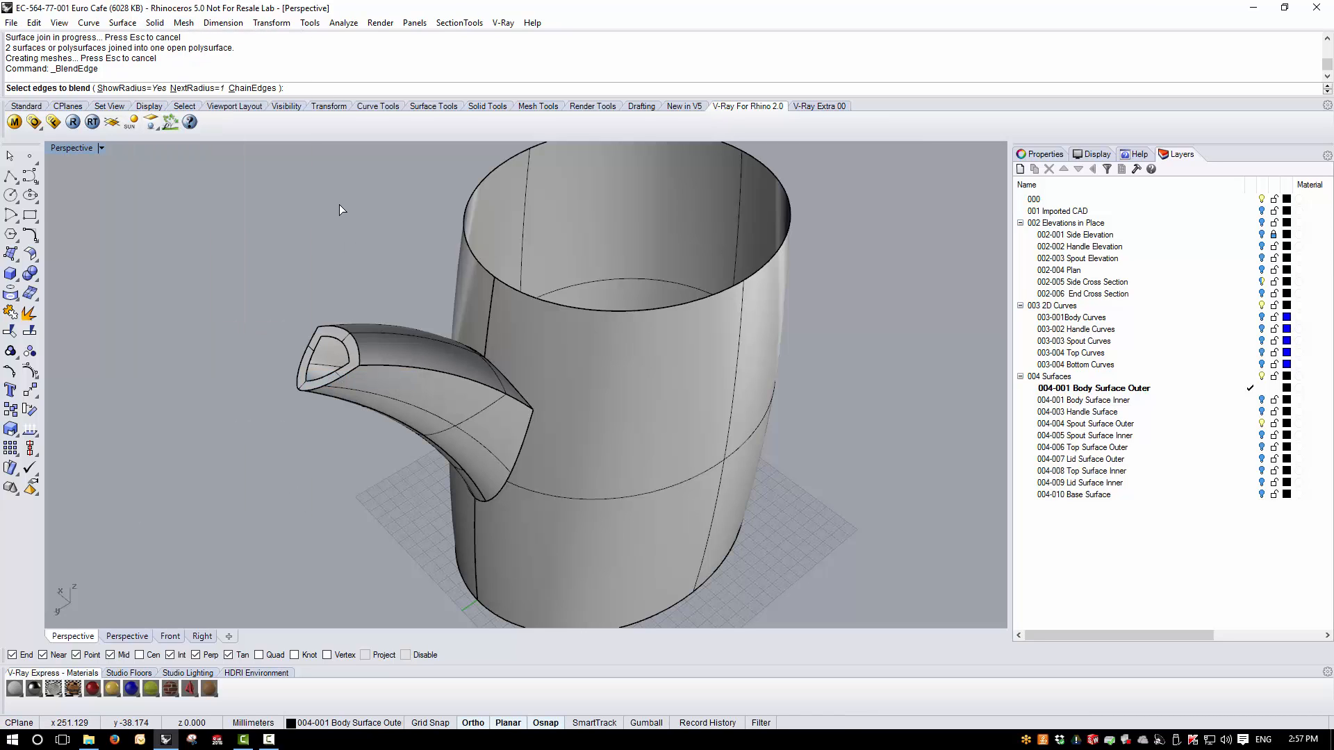
text(4)
key(Return)
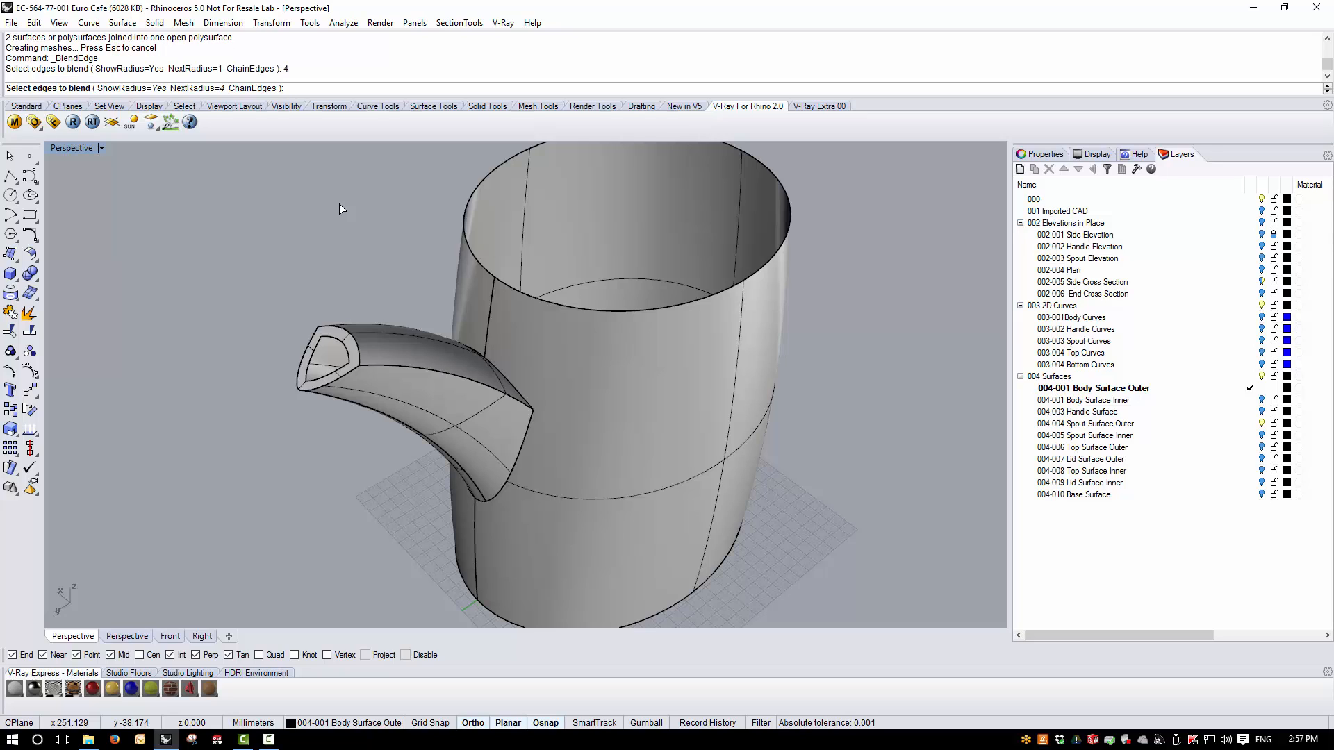
click(379, 367)
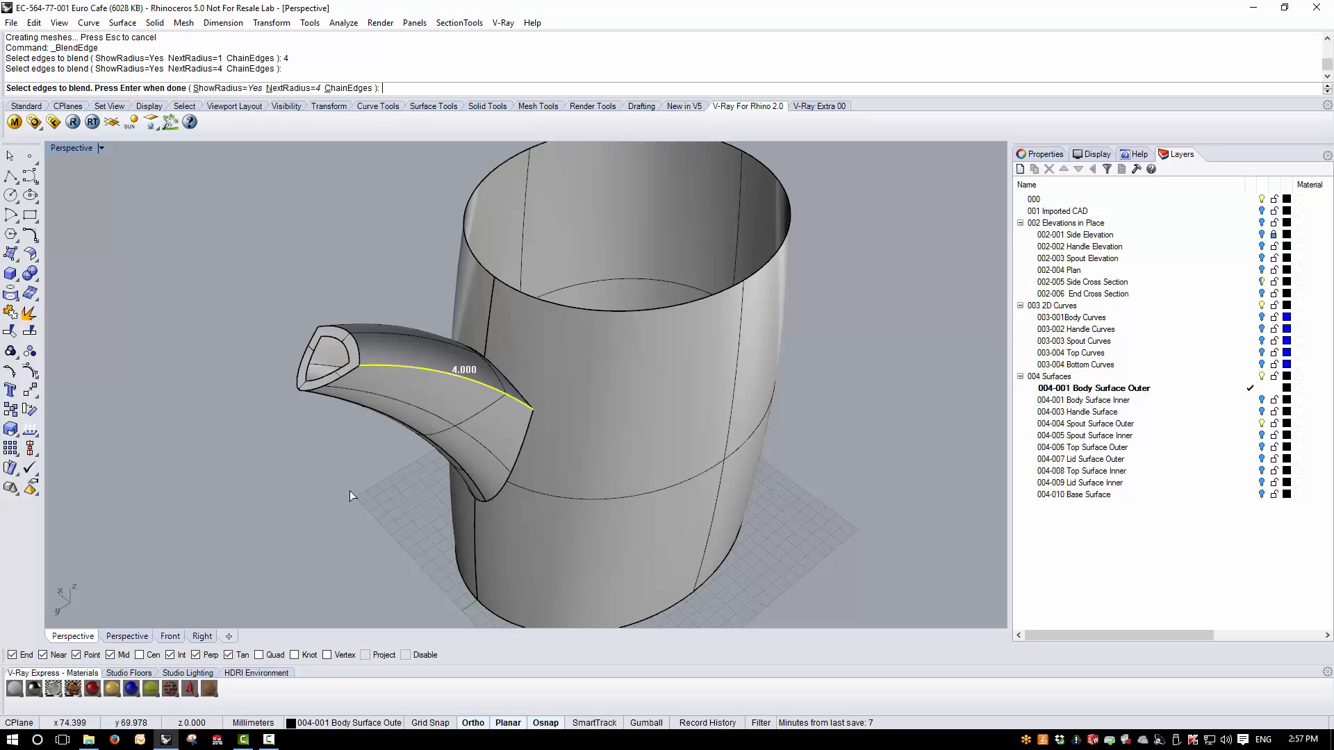
key(Return)
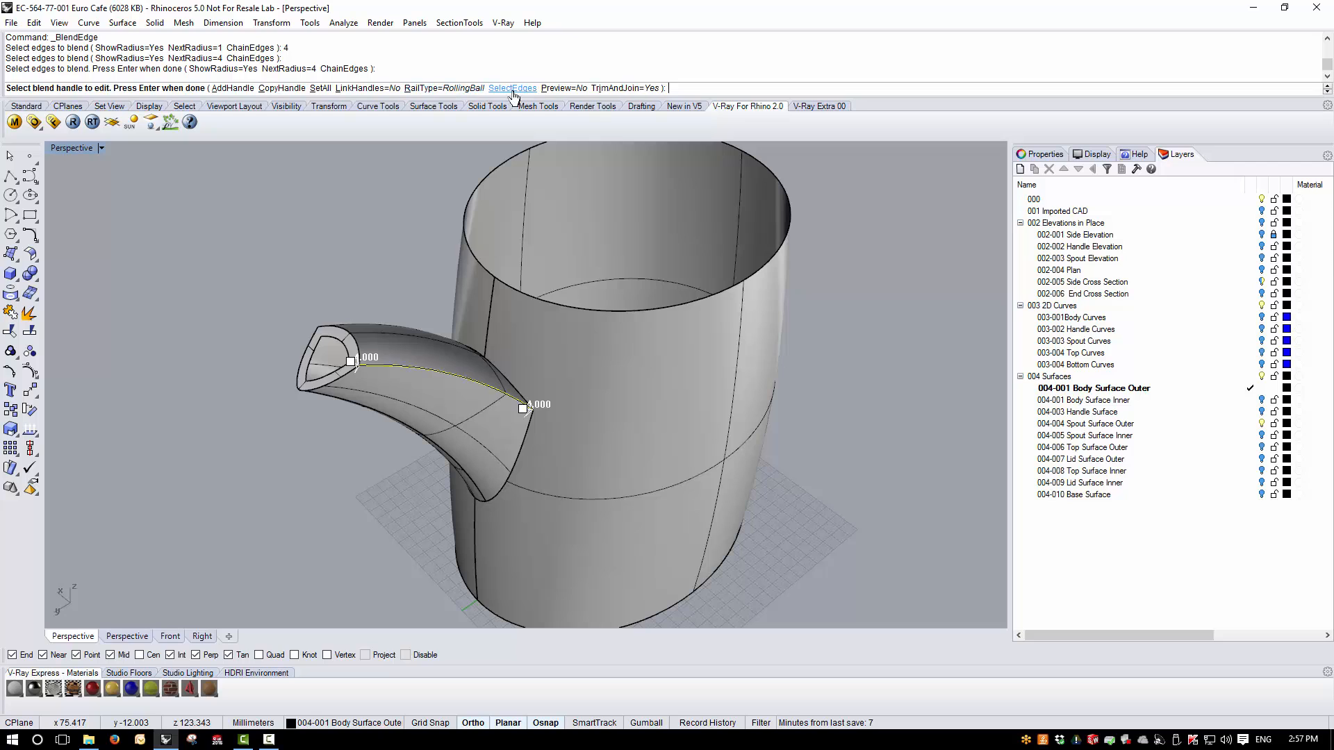
click(574, 89)
right_drag(425, 472, 499, 453)
right_drag(611, 436, 638, 457)
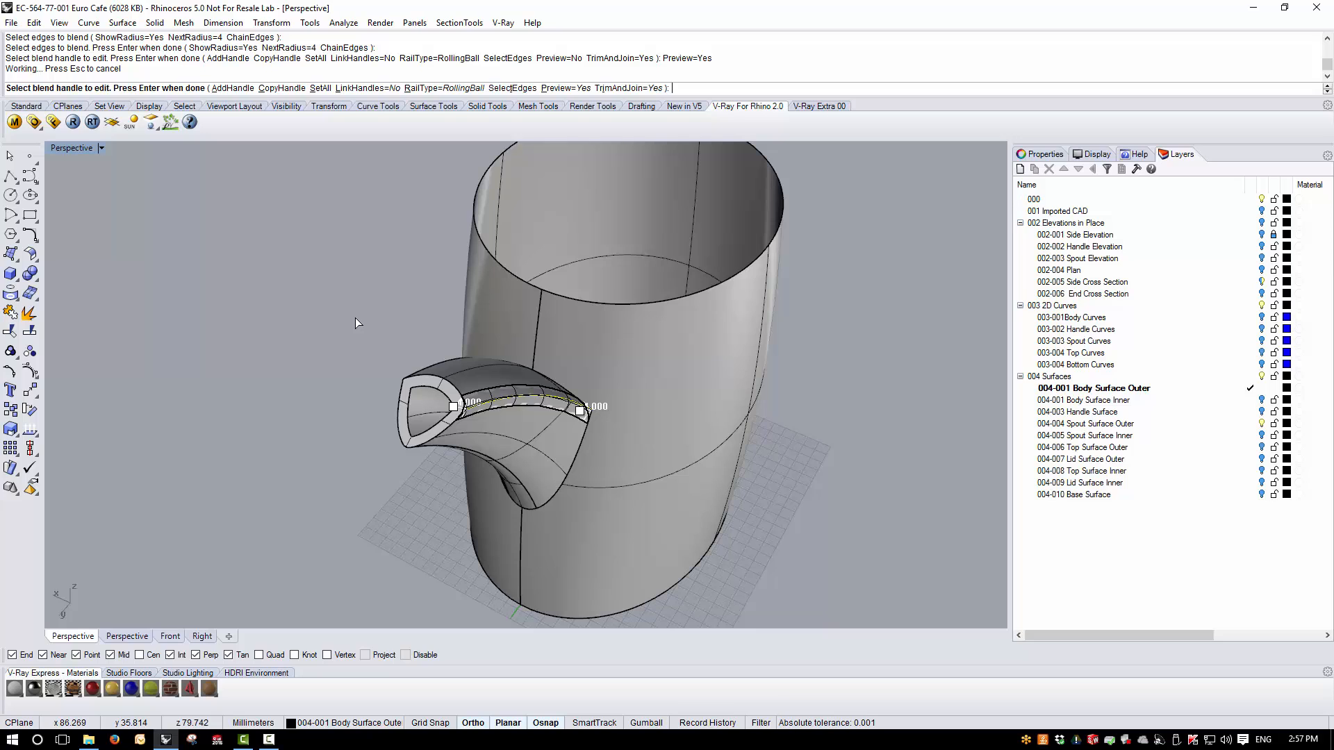
key(Return)
- Repeat Blend Edge on the spout's opposite seam edge with the same radius of 4
right_drag(393, 401, 757, 428)
right_click(755, 424)
click(724, 408)
right_click(731, 495)
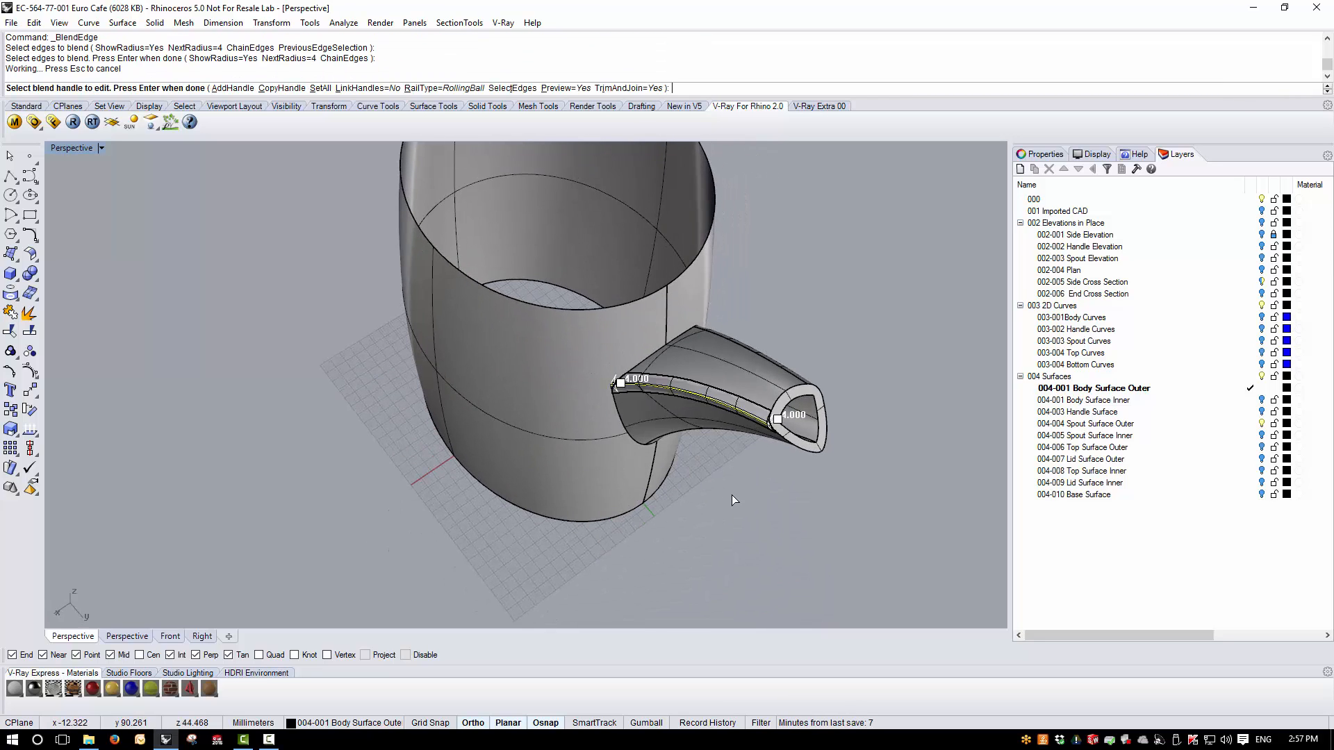
right_click(732, 494)
right_drag(732, 495, 492, 425)
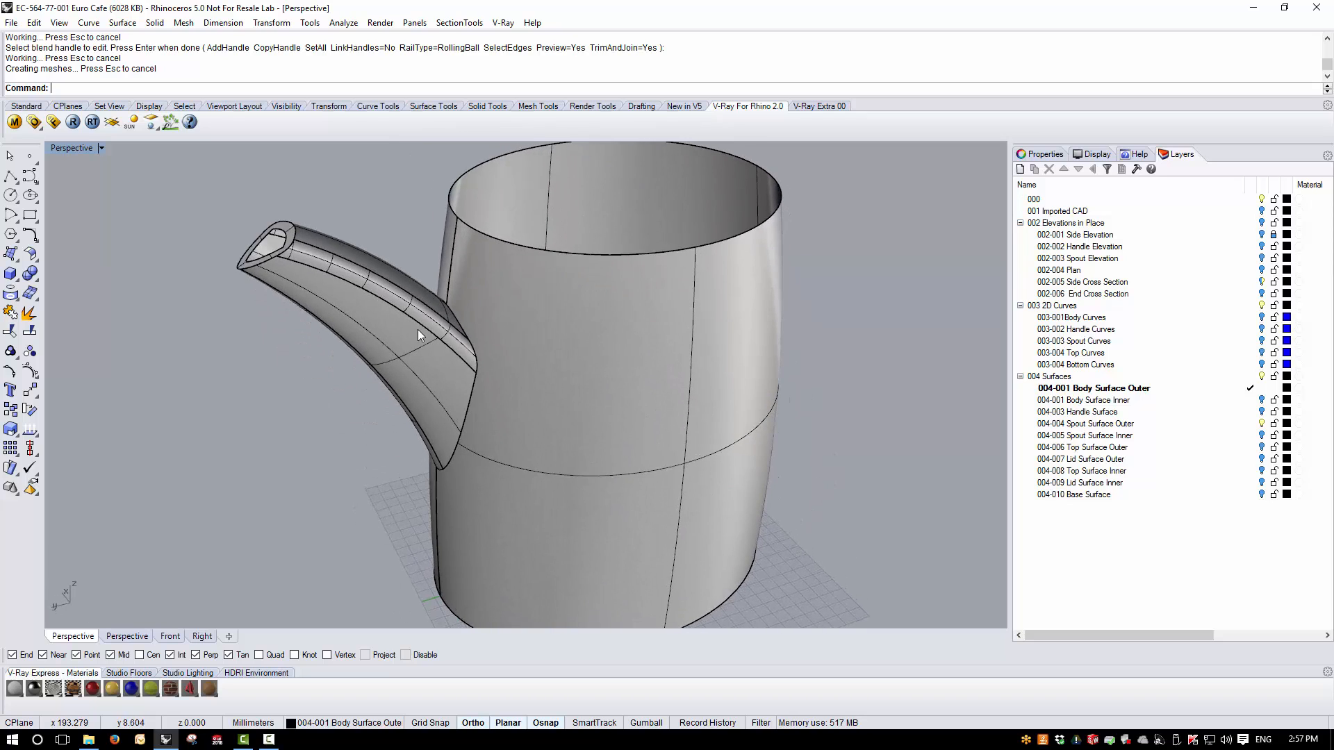
mouse_move(418, 330)
right_down()
mouse_move(403, 386)
mouse_move(421, 353)
right_up()
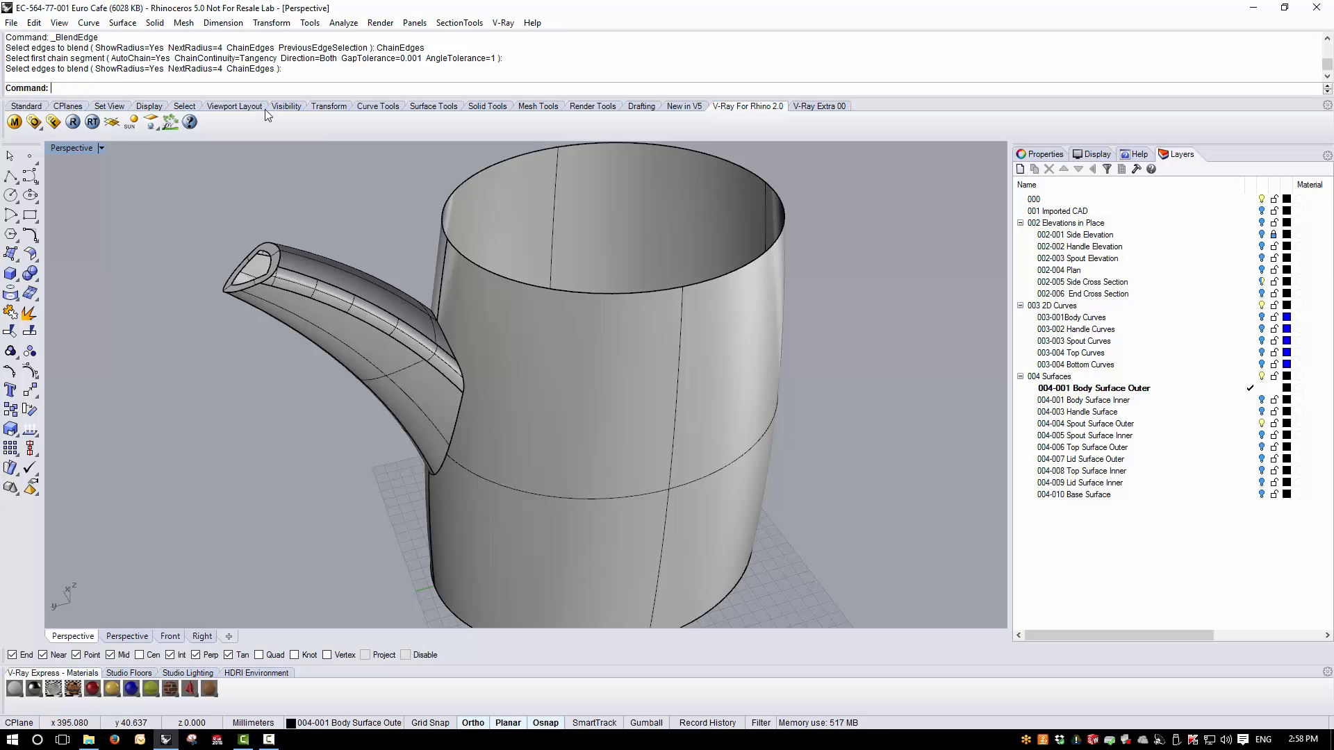
- Start Blend Edge with a next radius of 2 and chain-select the seam edges where the spout meets the body
click(155, 22)
mouse_move(210, 364)
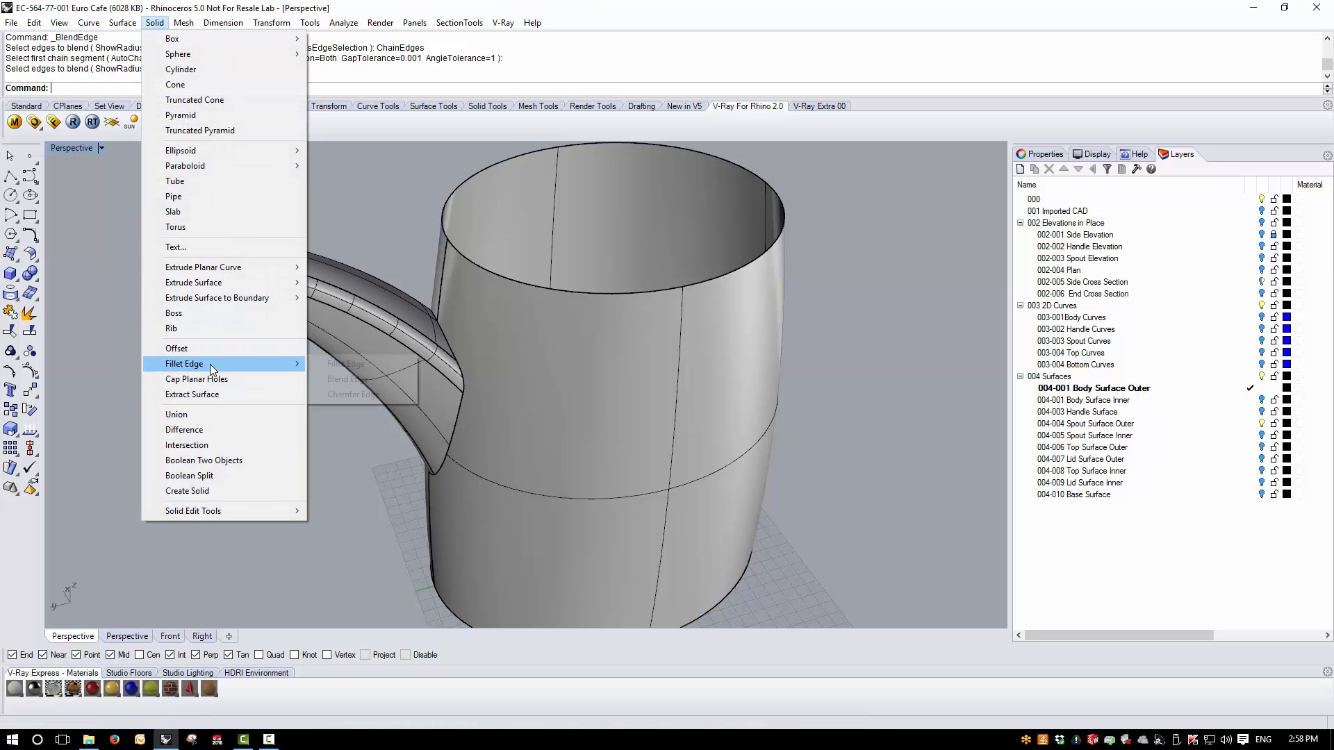
click(342, 379)
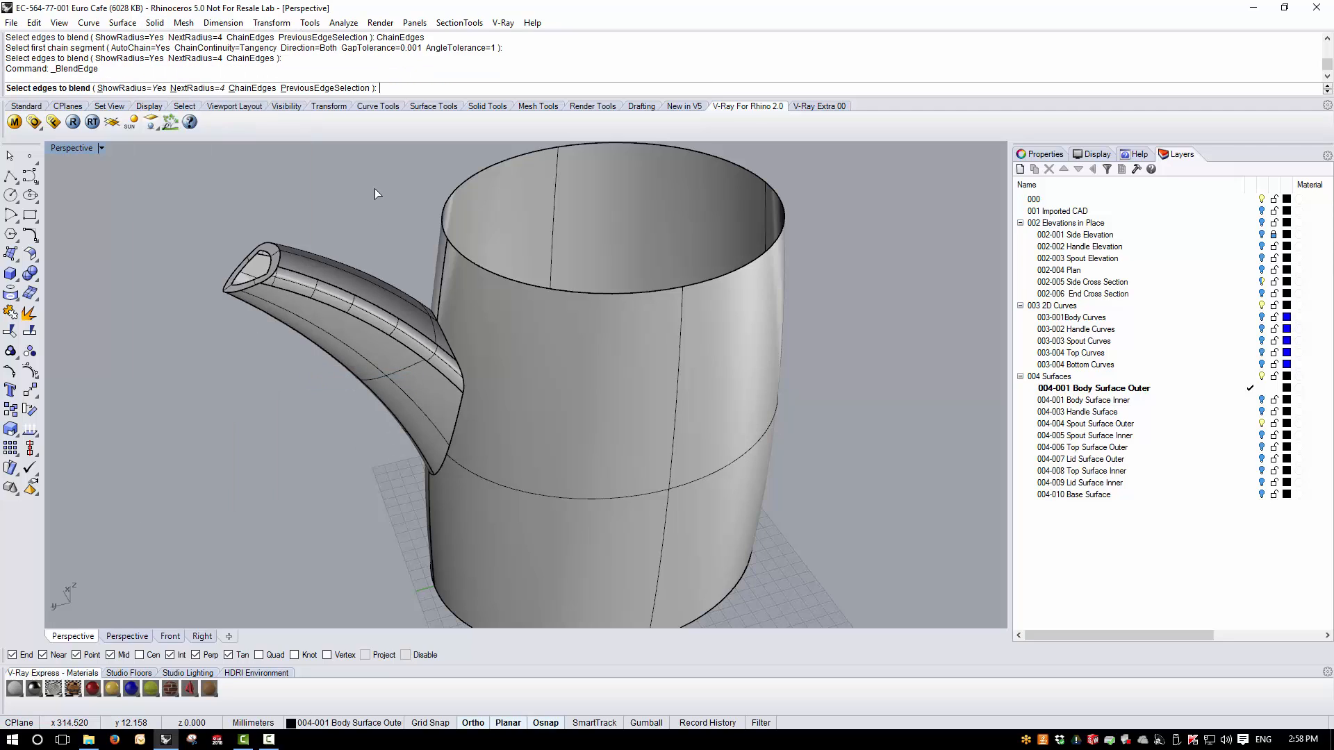
text(2)
key(Return)
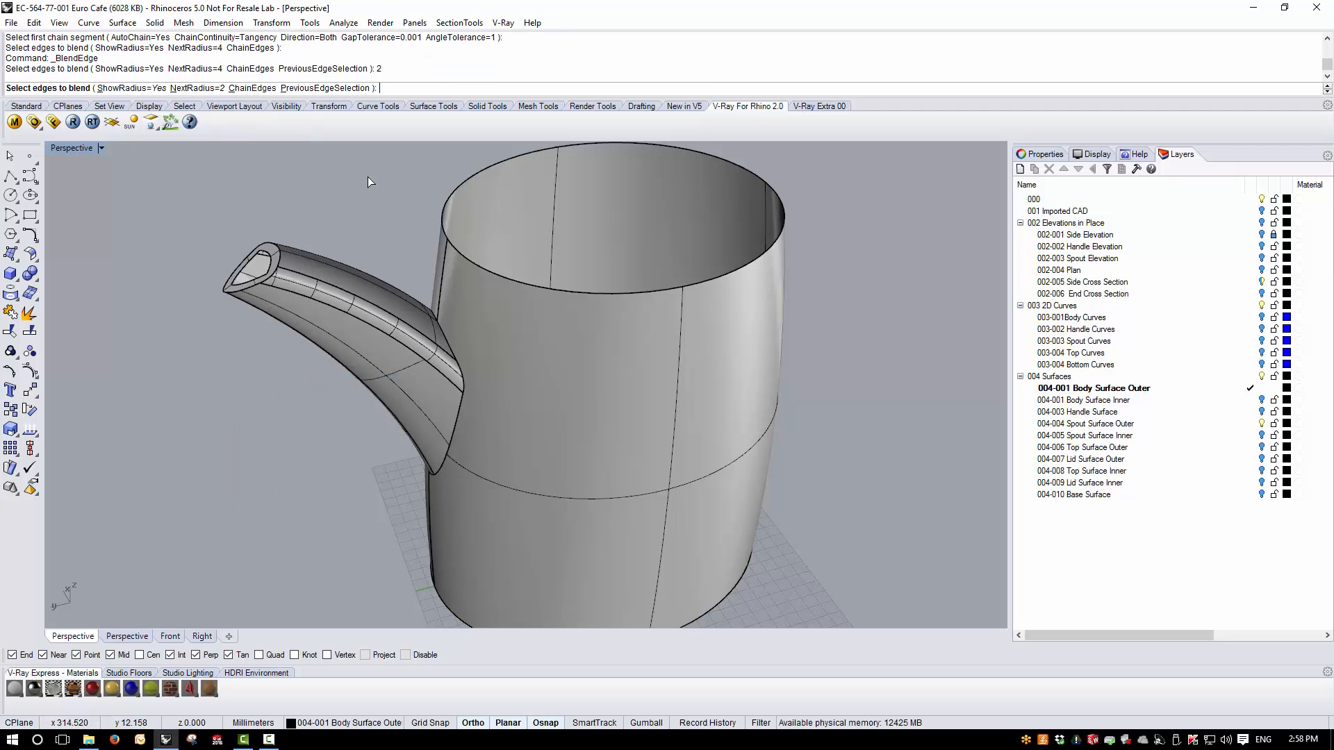
click(249, 88)
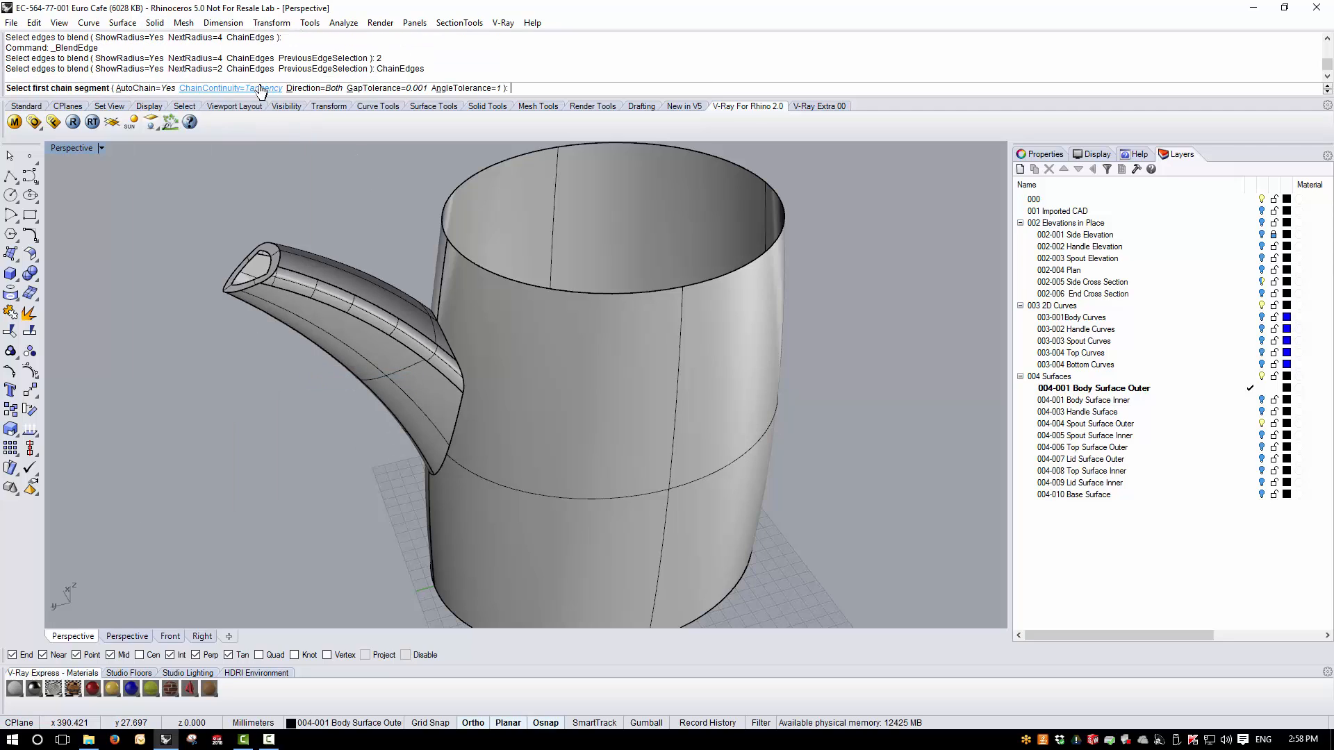
click(444, 335)
right_drag(326, 511, 460, 157)
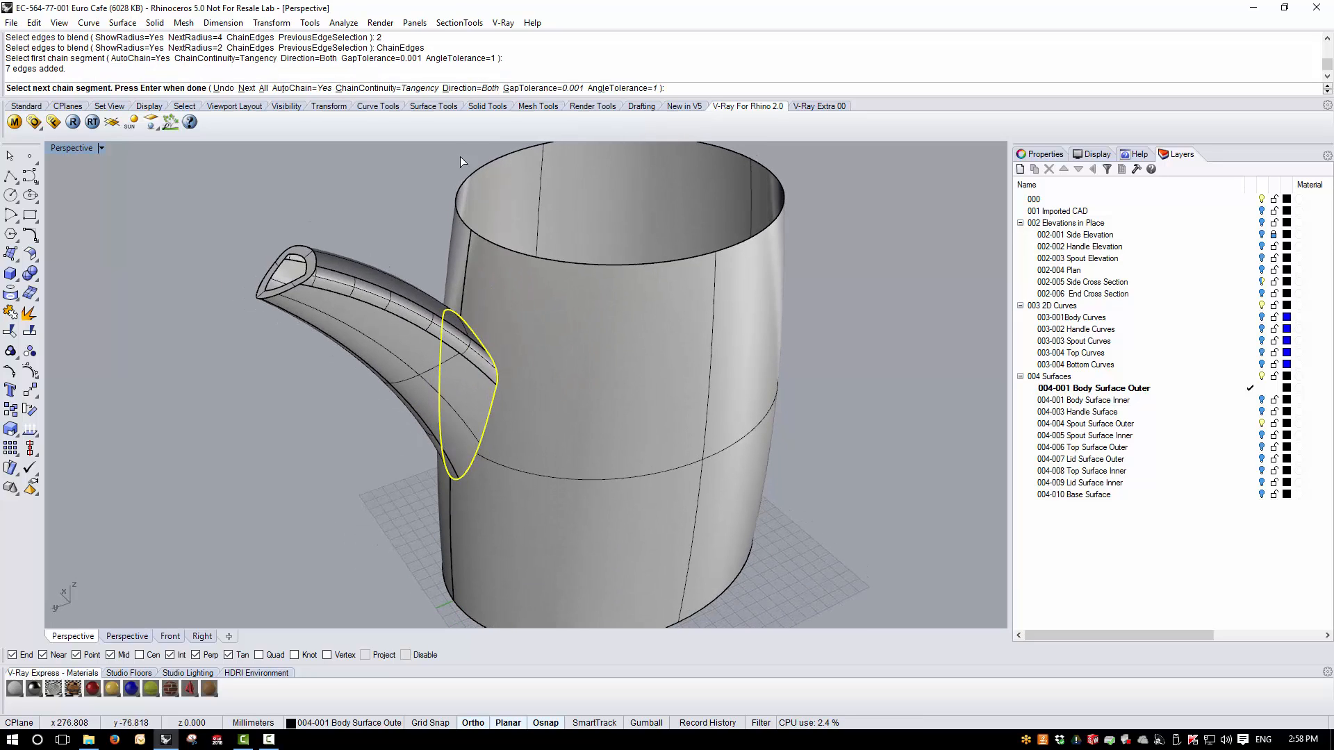
key(Return)
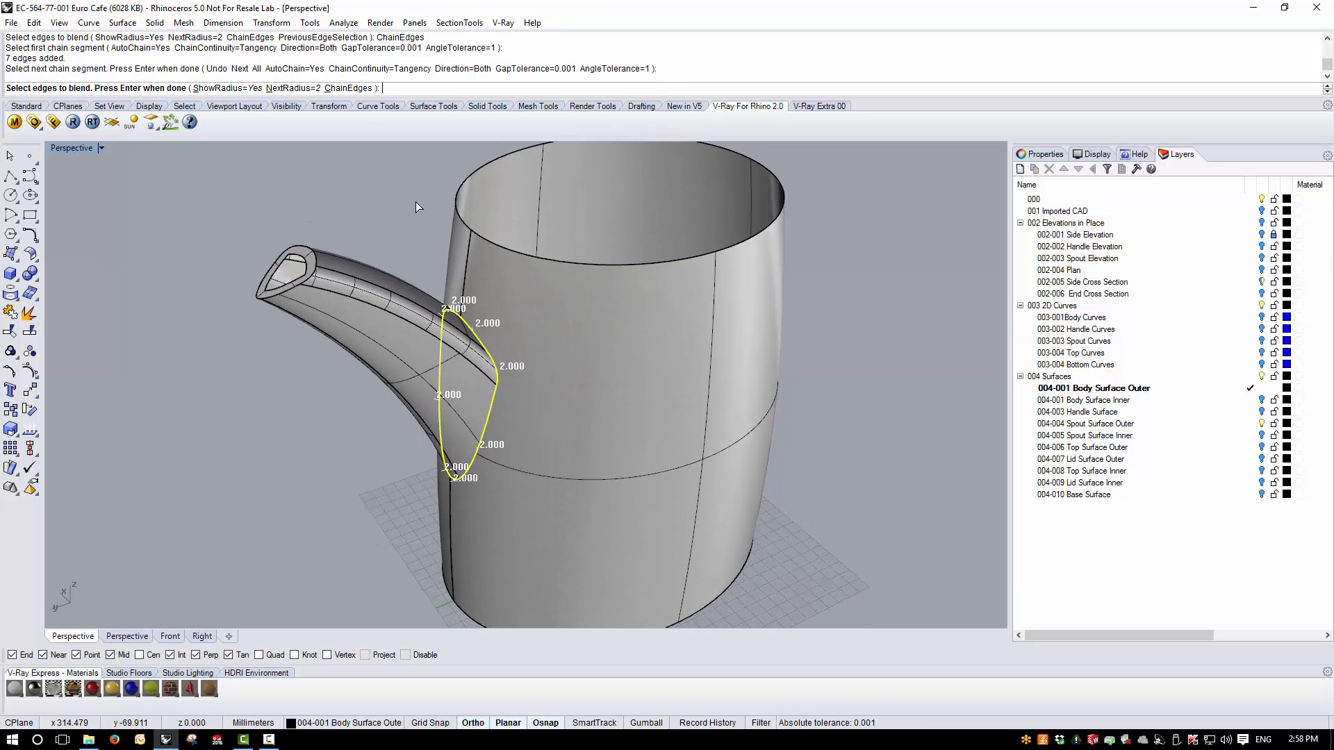
key(Return)
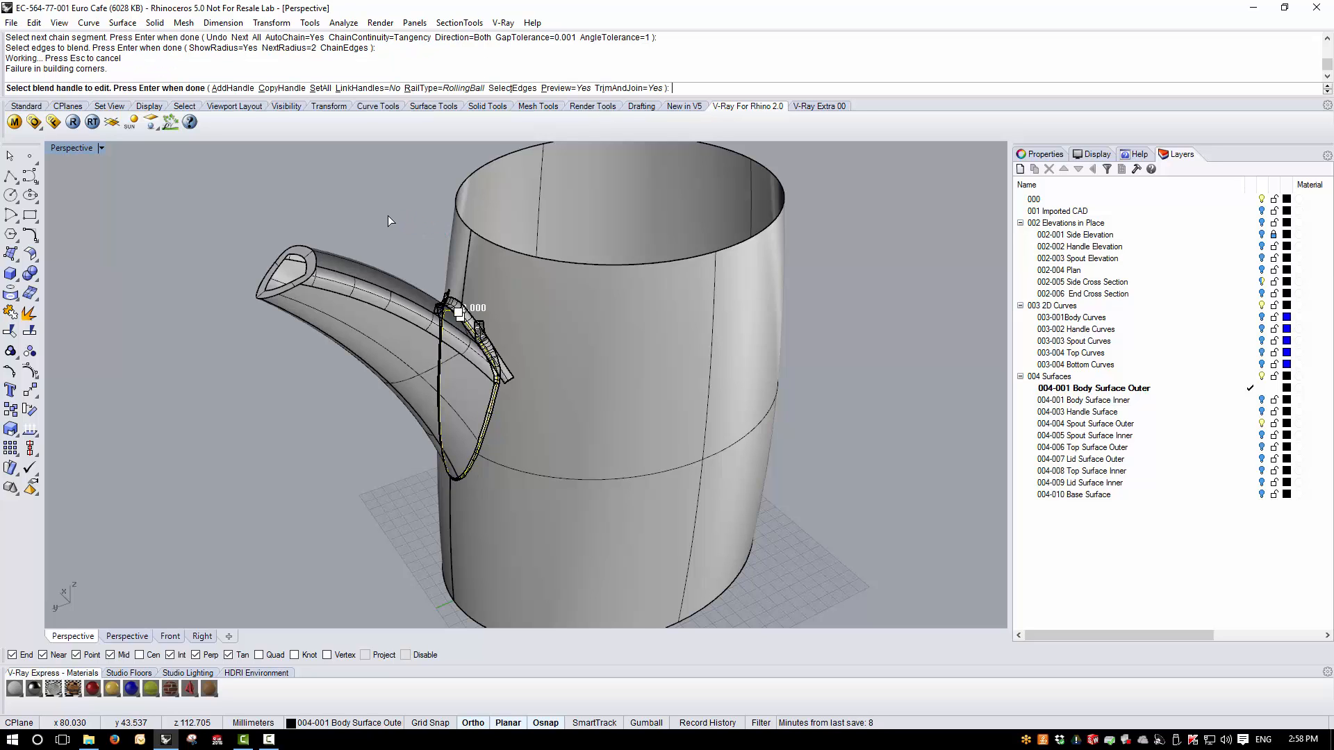
- Set the blend's rail type to DistBetweenRails
mouse_move(390, 221)
right_down()
mouse_move(422, 206)
mouse_move(395, 214)
right_up()
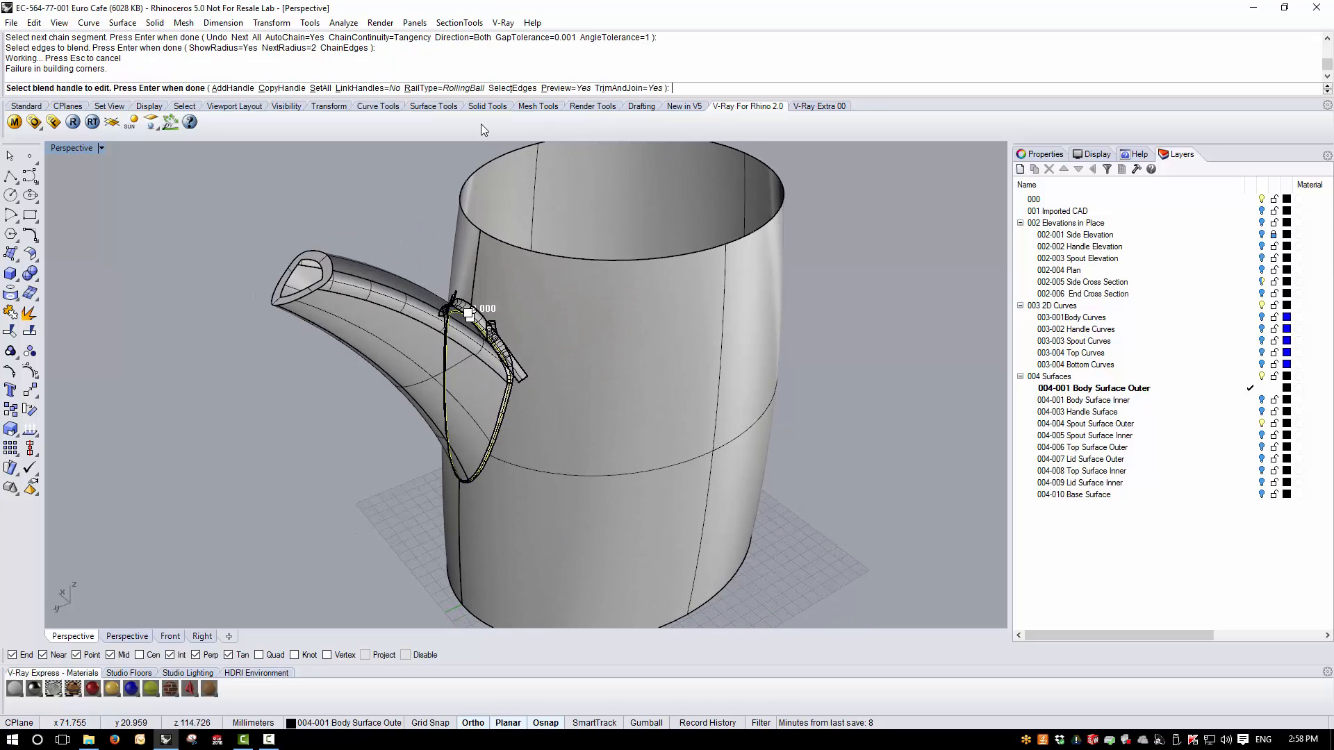
click(445, 88)
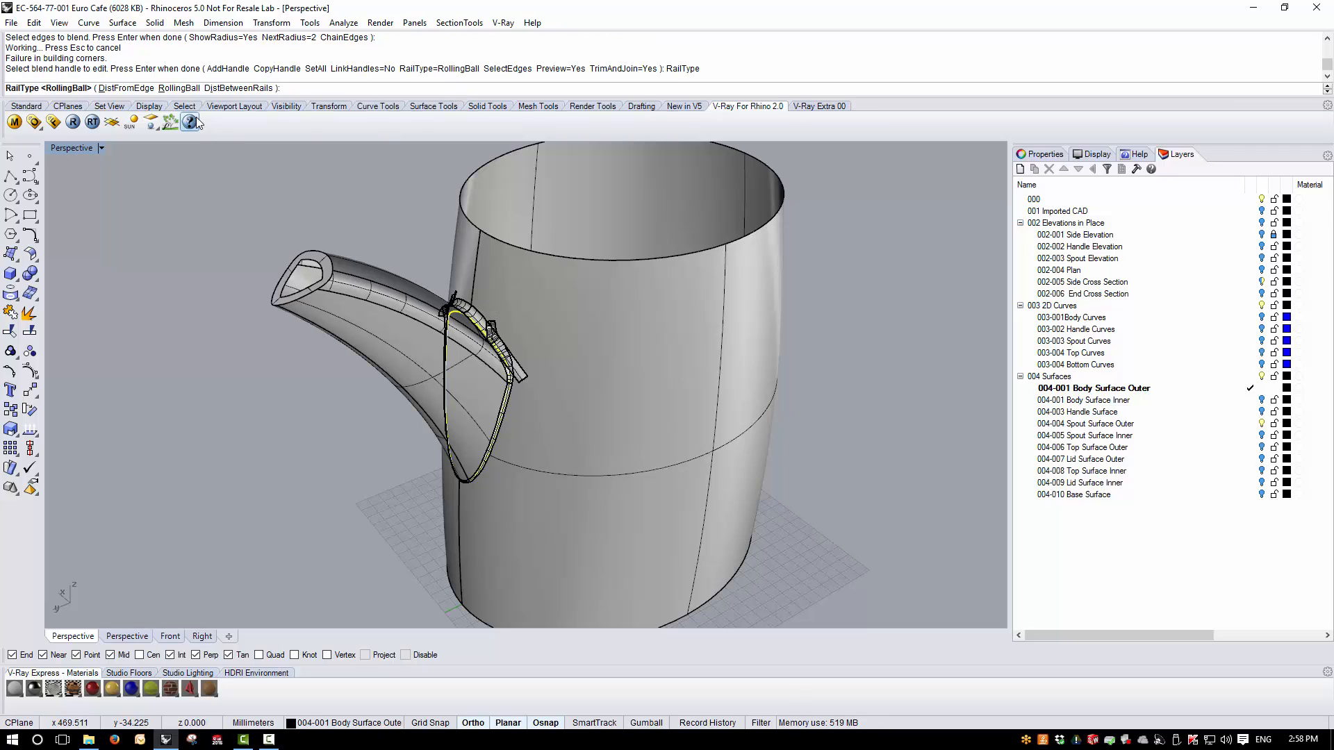
click(227, 88)
- Set the radius for all blend handles to 3
right_drag(285, 273, 348, 369)
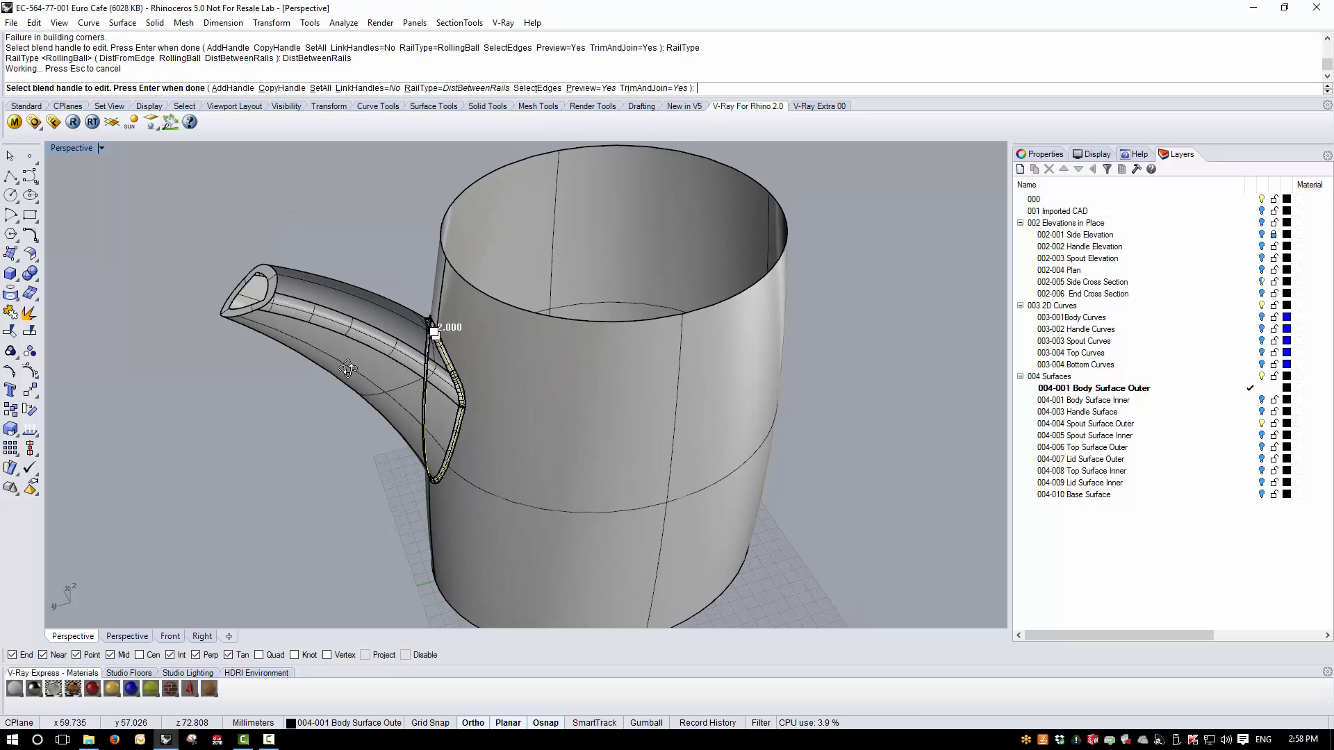
scroll(406, 328, up, 5)
scroll(449, 227, down, 2)
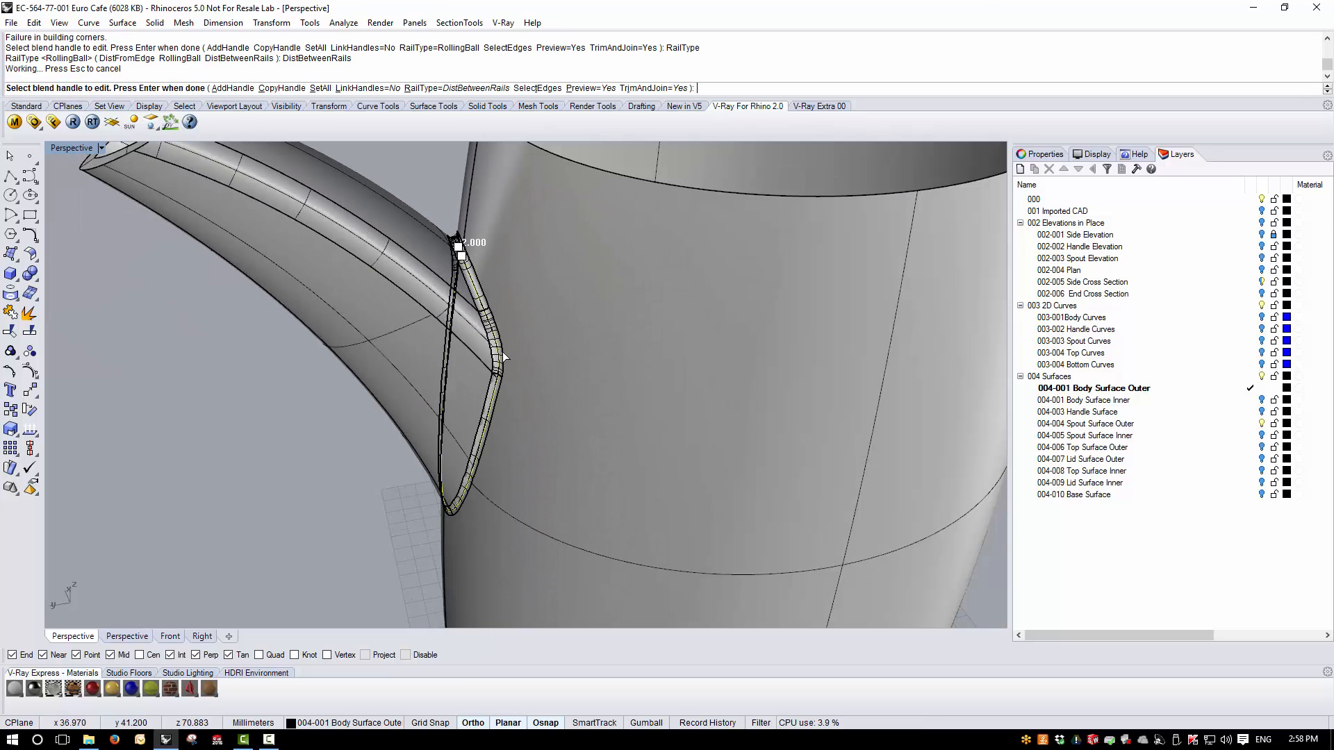
right_drag(389, 532, 412, 504)
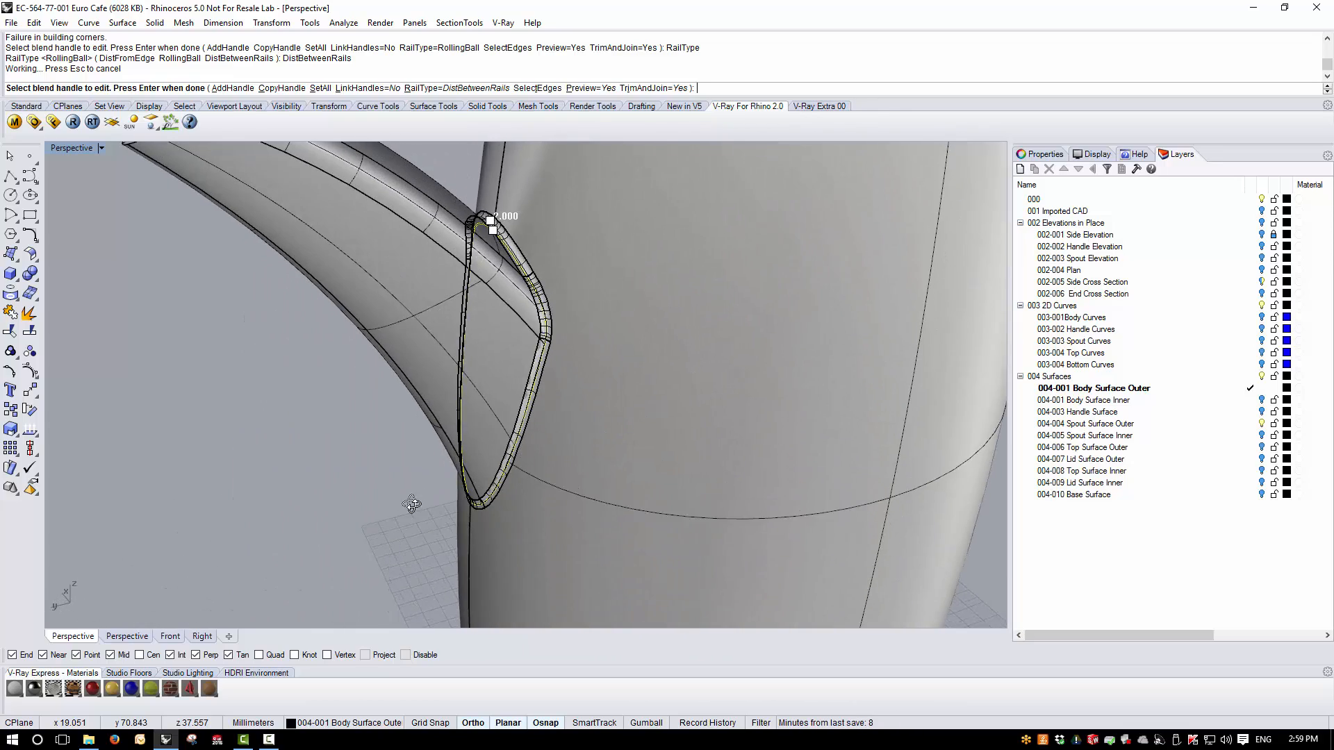
scroll(523, 269, up, 2)
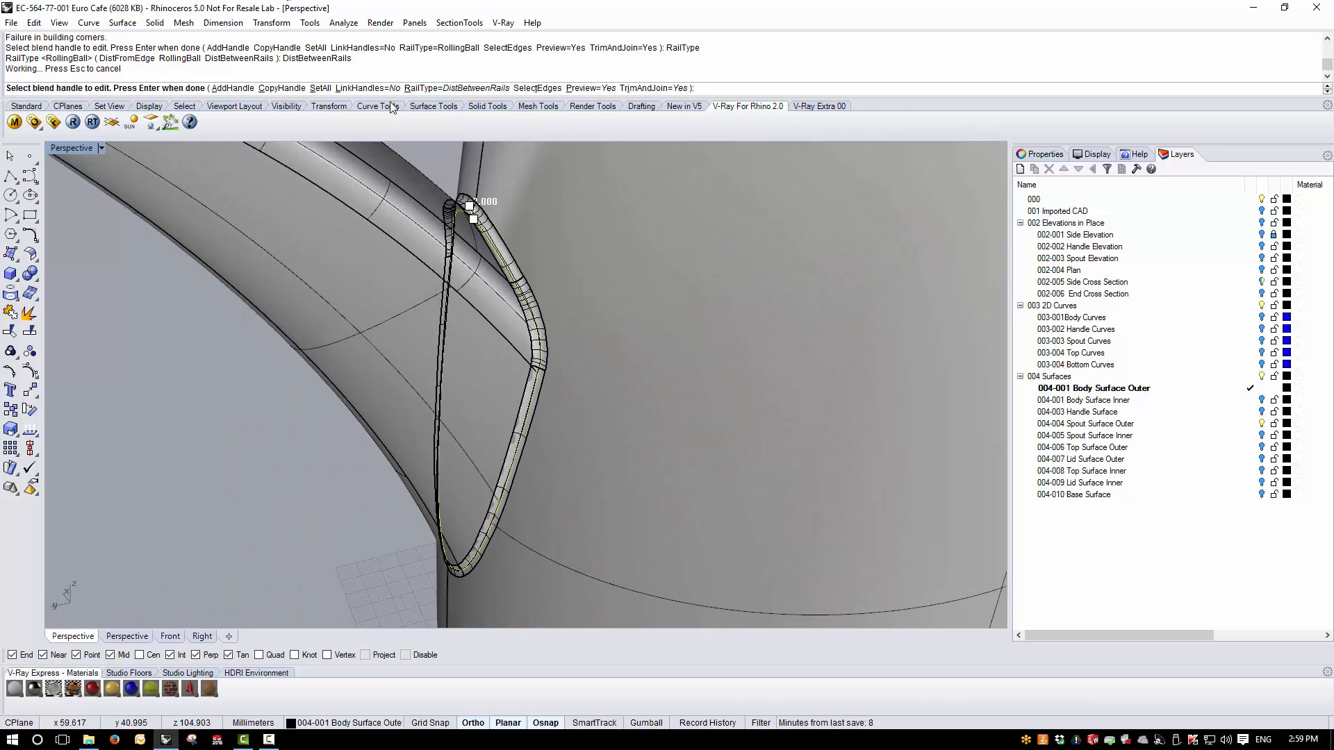
click(323, 88)
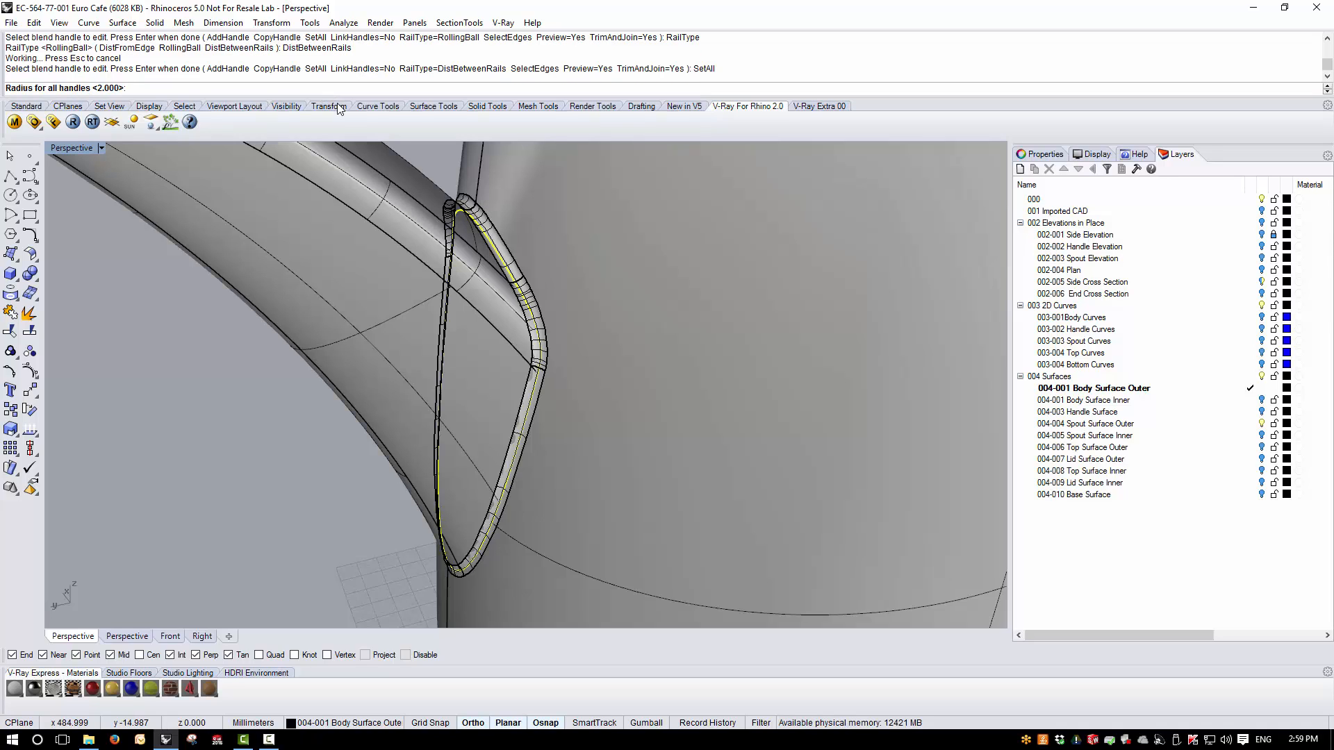
key(Return)
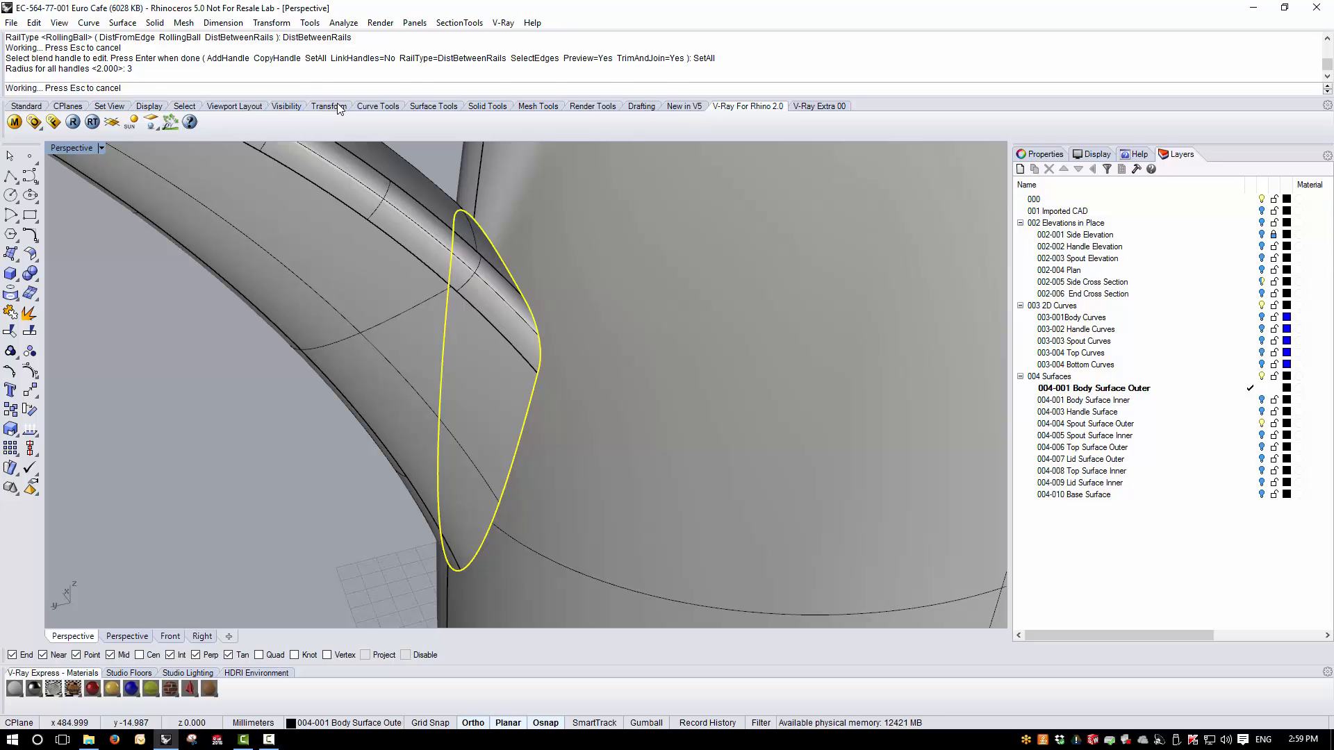
- Set all blend handles to a radius of 2.5 and complete the spout-to-body blend
click(320, 87)
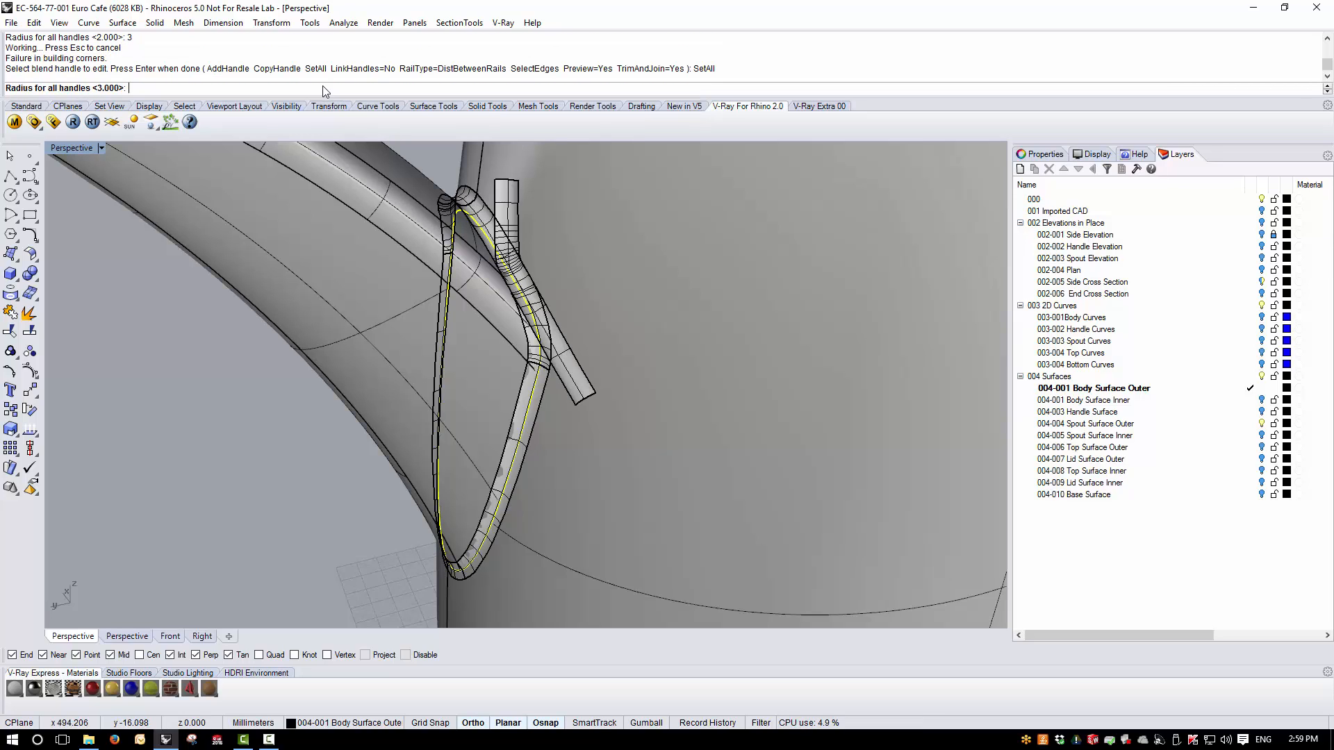
text(2.5)
key(Return)
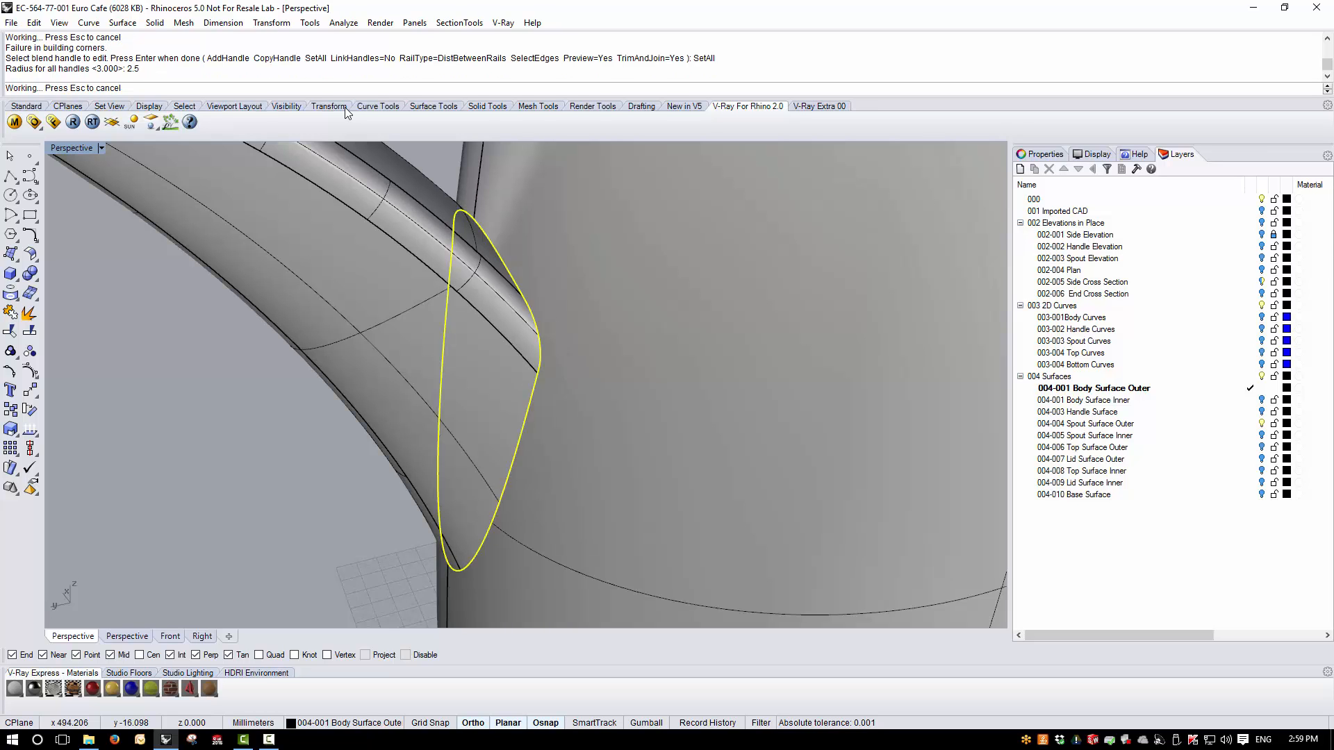
right_drag(403, 258, 744, 377)
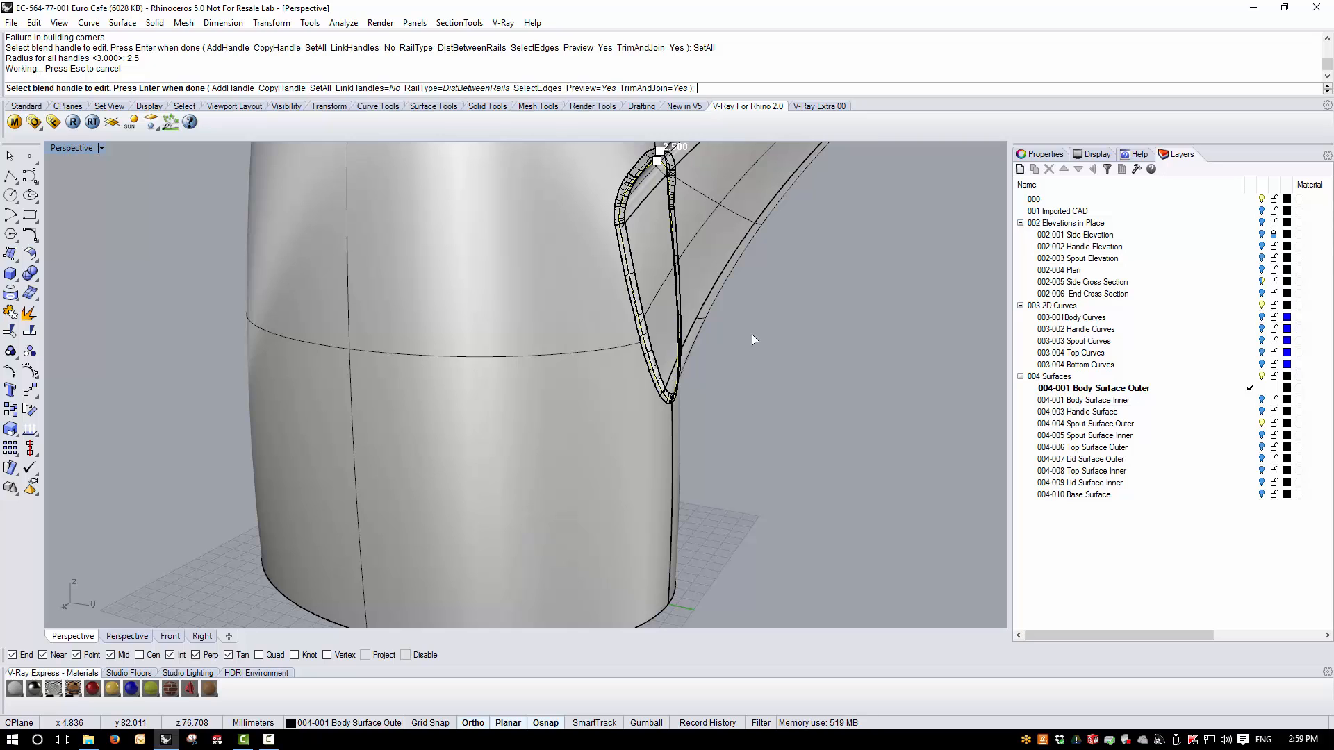
key(Return)
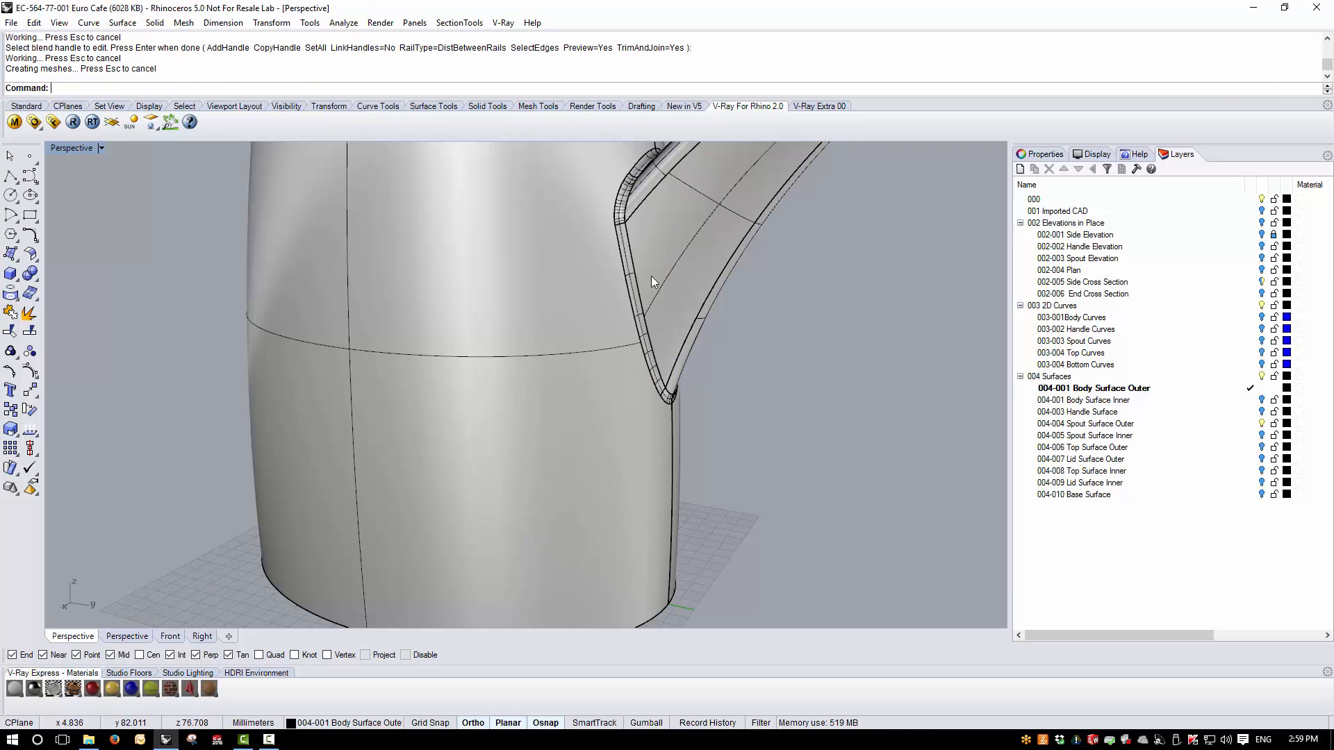
- Show the edges of the blended teapot polysurface to check for naked edges
scroll(556, 504, down, 8)
right_drag(674, 431, 489, 453)
scroll(490, 453, up, 5)
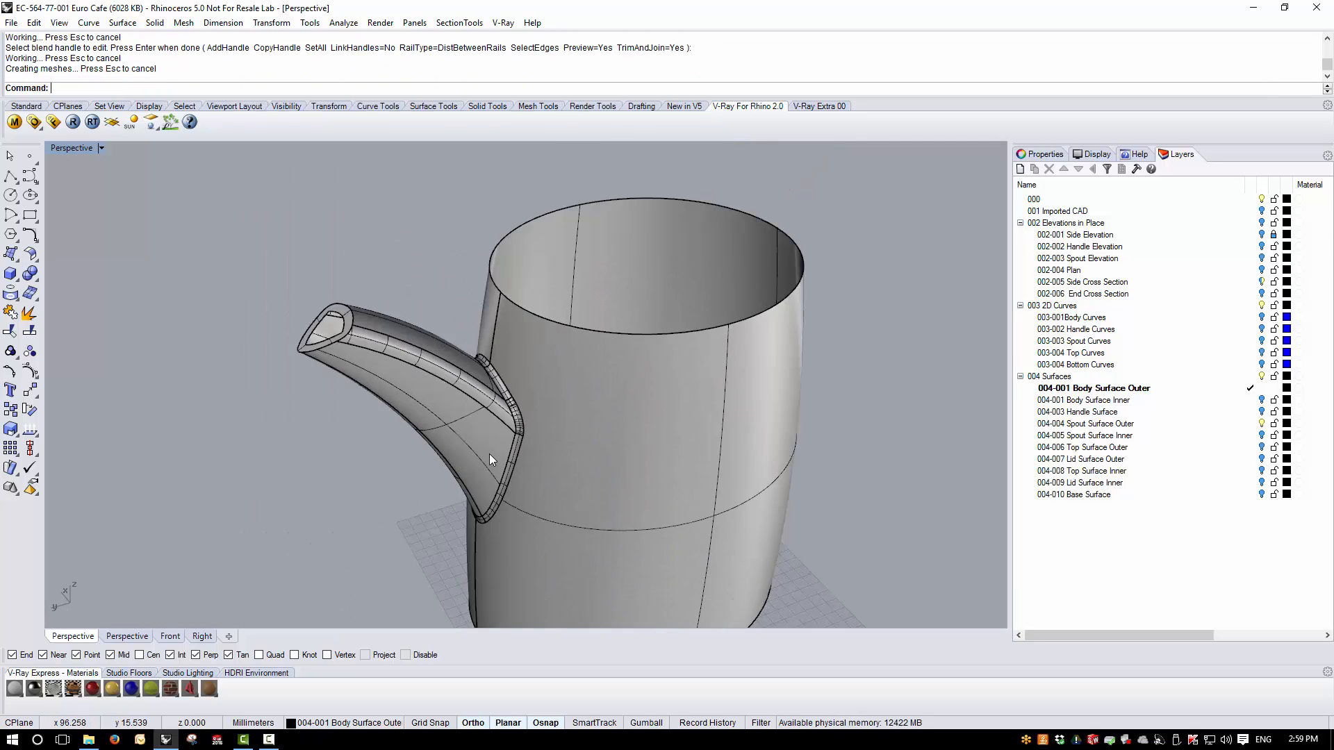
click(479, 416)
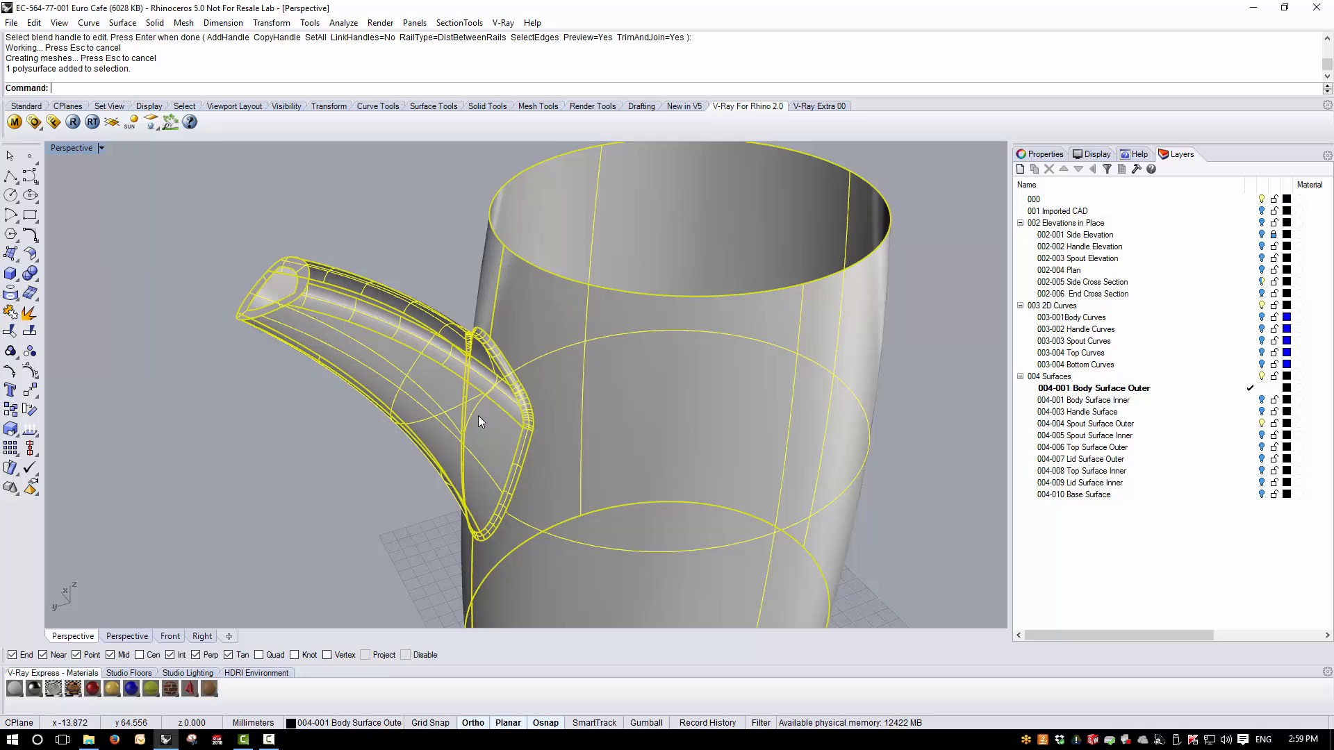
click(32, 428)
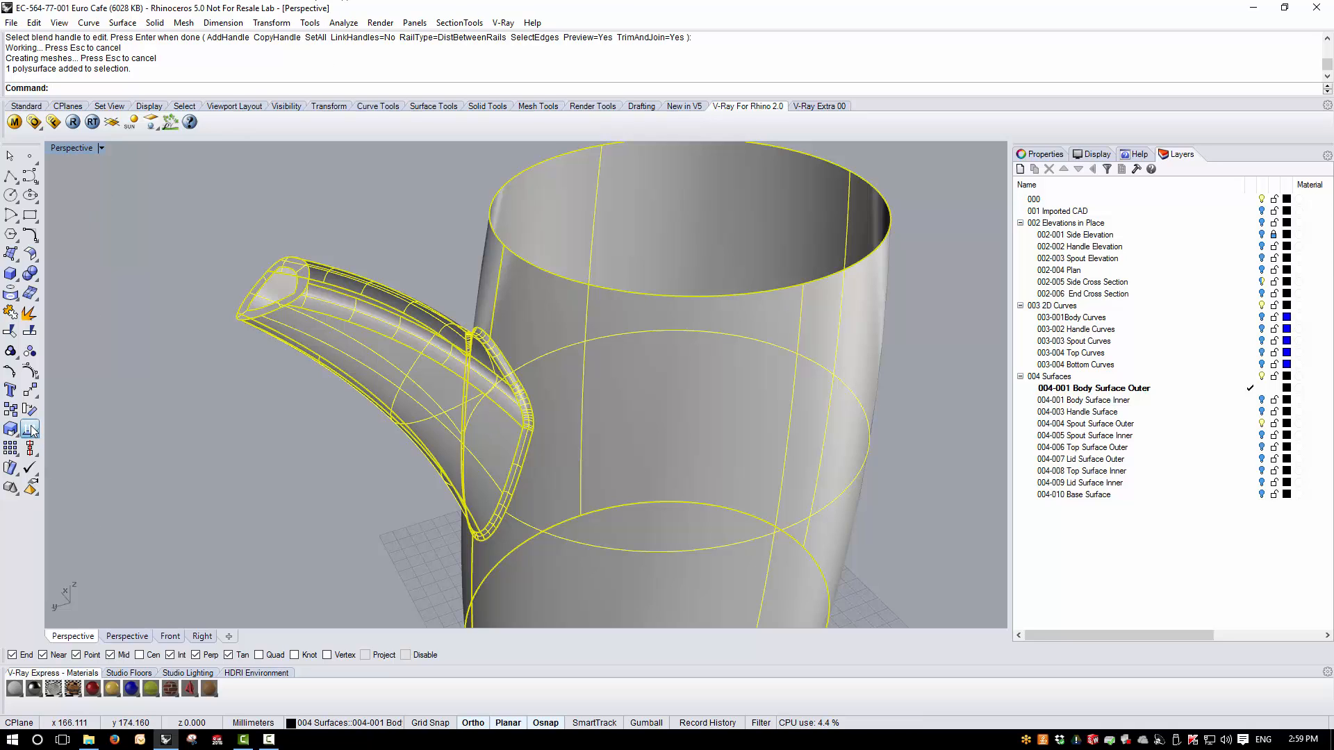
click(69, 476)
right_drag(419, 425, 660, 326)
click(231, 284)
right_drag(417, 312, 656, 348)
click(658, 353)
- Display the teapot with an environment map to inspect the blend's smoothness, then close the map options
click(343, 22)
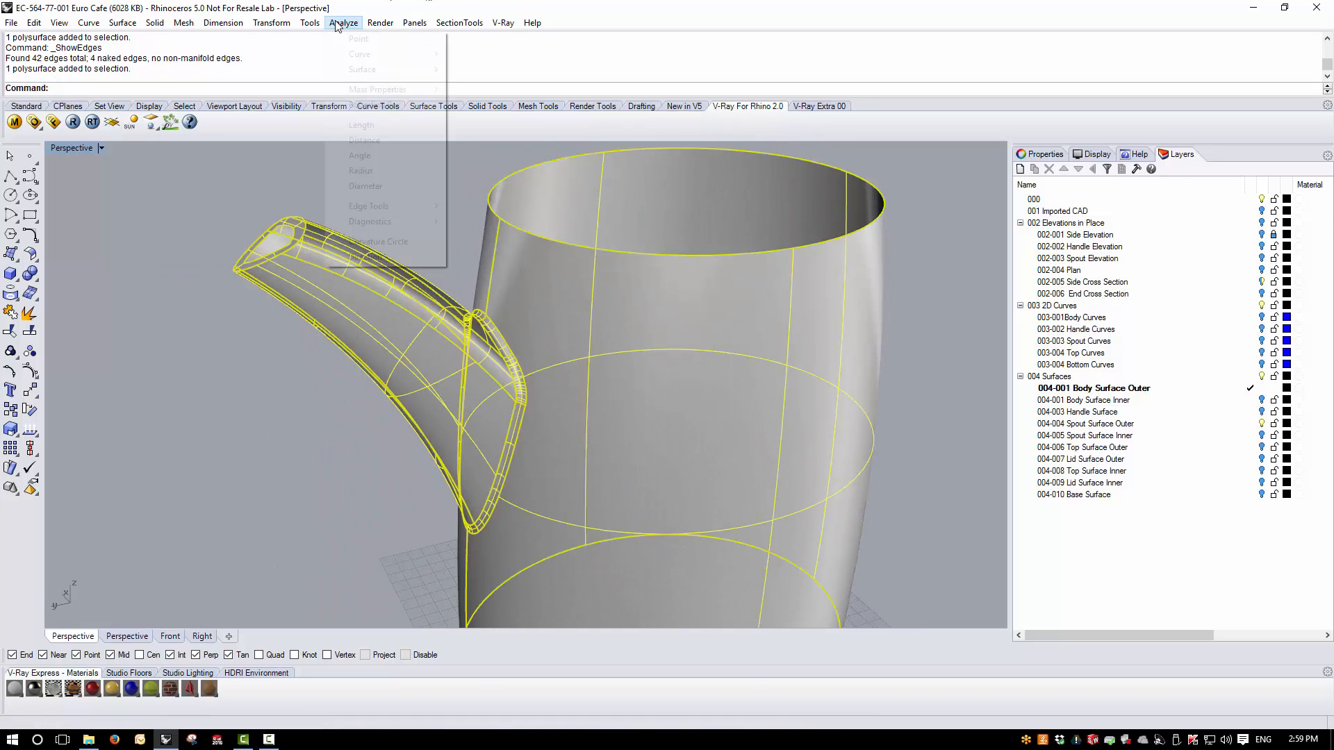
mouse_move(389, 69)
click(499, 99)
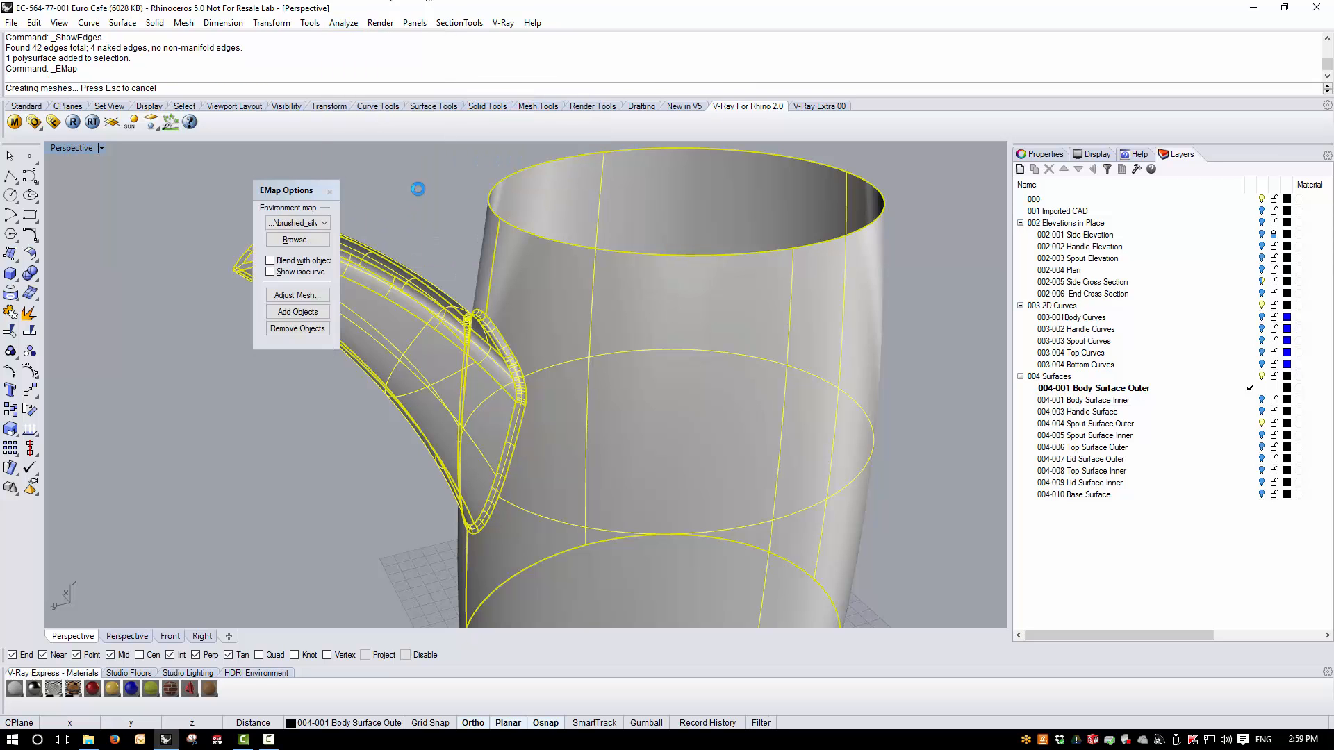
mouse_move(535, 429)
right_down()
mouse_move(535, 500)
mouse_move(511, 382)
mouse_move(527, 322)
mouse_move(482, 351)
mouse_move(553, 389)
mouse_move(789, 408)
mouse_move(837, 378)
mouse_move(861, 336)
mouse_move(856, 305)
mouse_move(747, 298)
mouse_move(679, 319)
mouse_move(616, 363)
mouse_move(578, 421)
mouse_move(608, 435)
mouse_move(723, 440)
mouse_move(798, 396)
mouse_move(767, 324)
mouse_move(576, 292)
right_up()
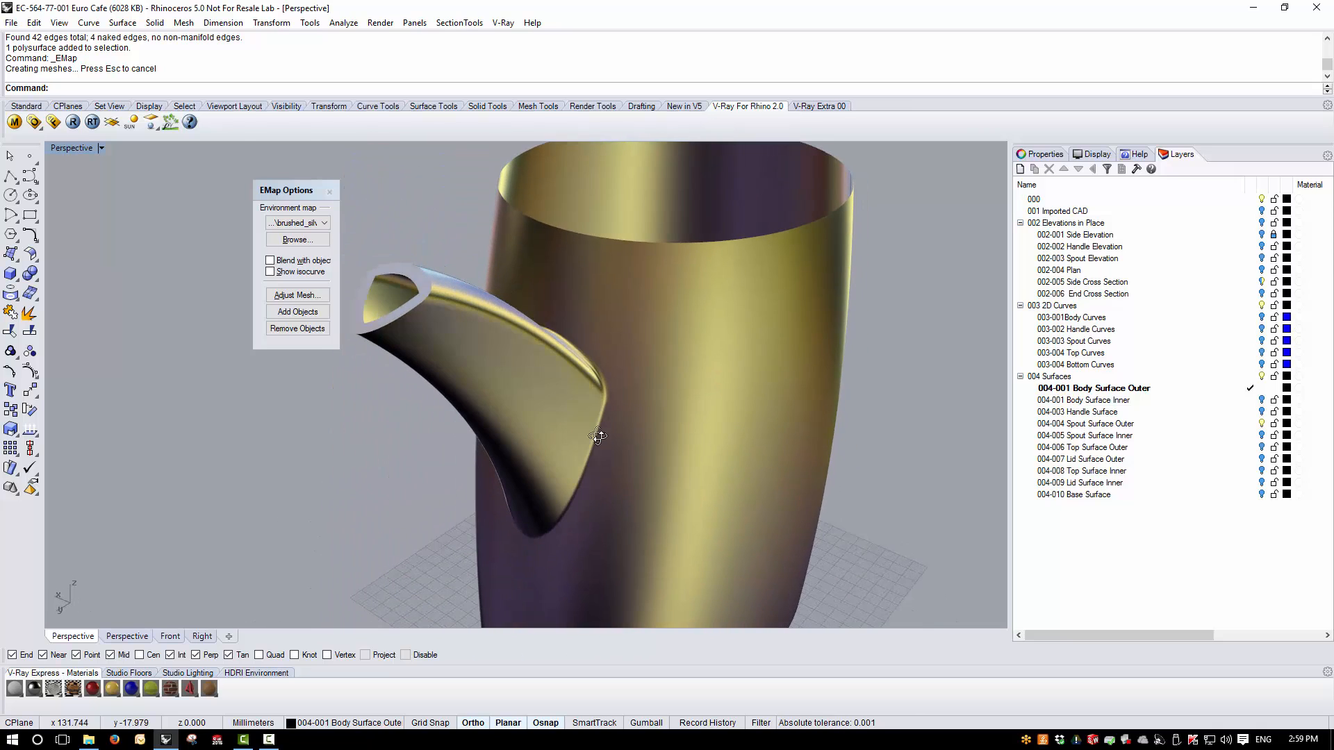
click(329, 192)
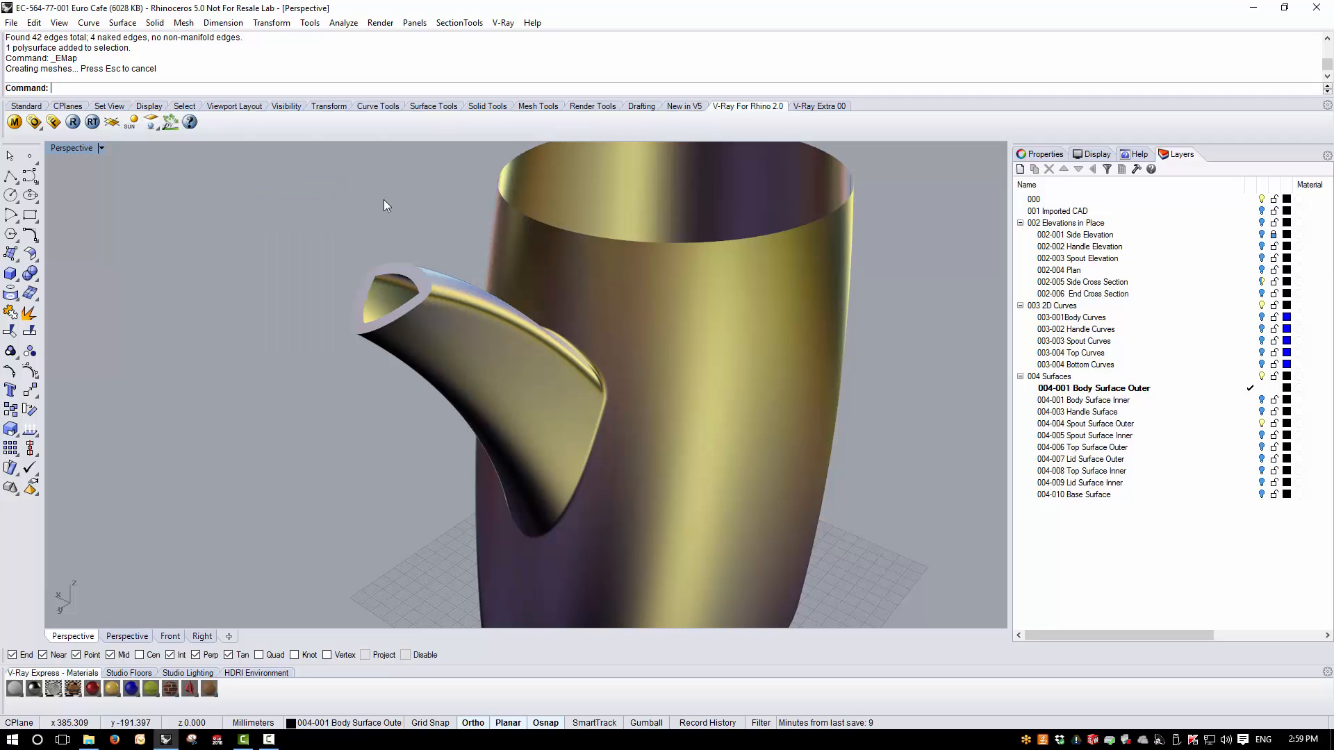
right_drag(415, 300, 378, 378)
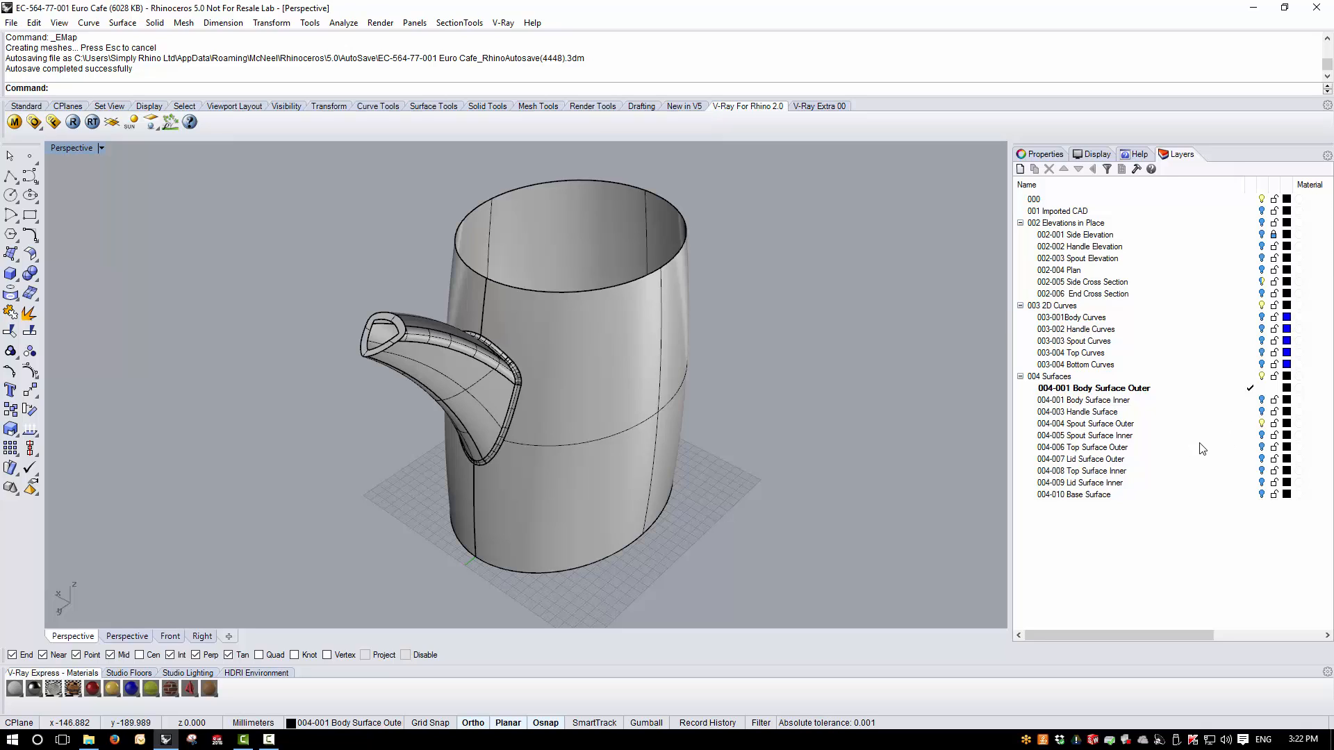
- Turn on the Spout Surface Inner layer and join the inner spout surface to the teapot polysurface
click(1262, 436)
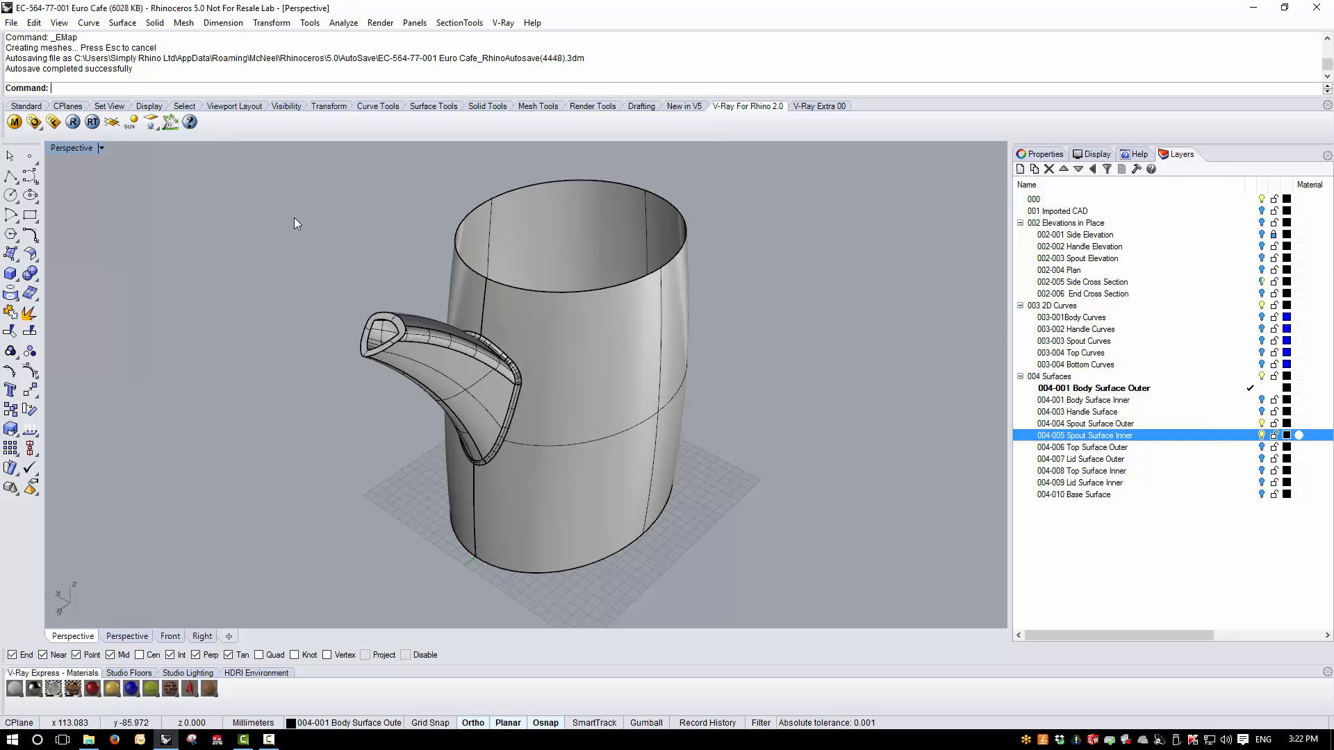
scroll(403, 326, up, 5)
click(365, 311)
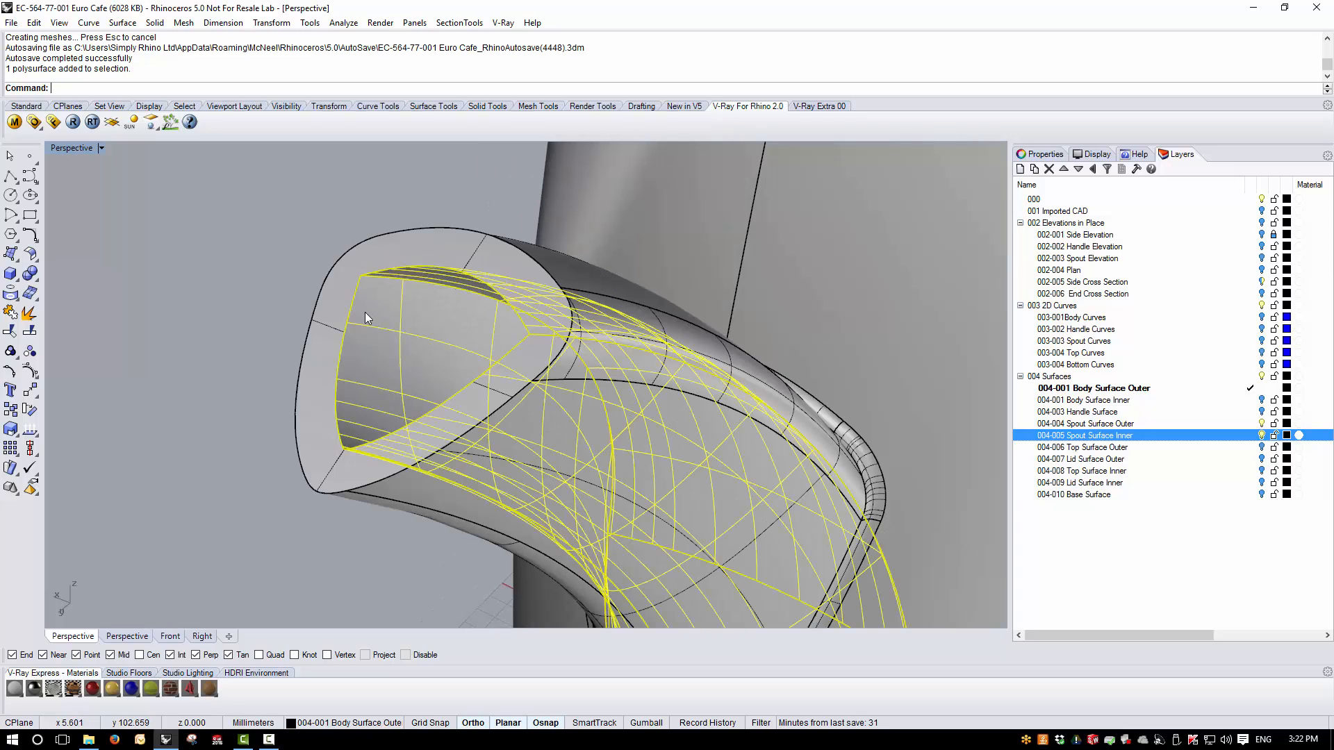
shift+click(396, 253)
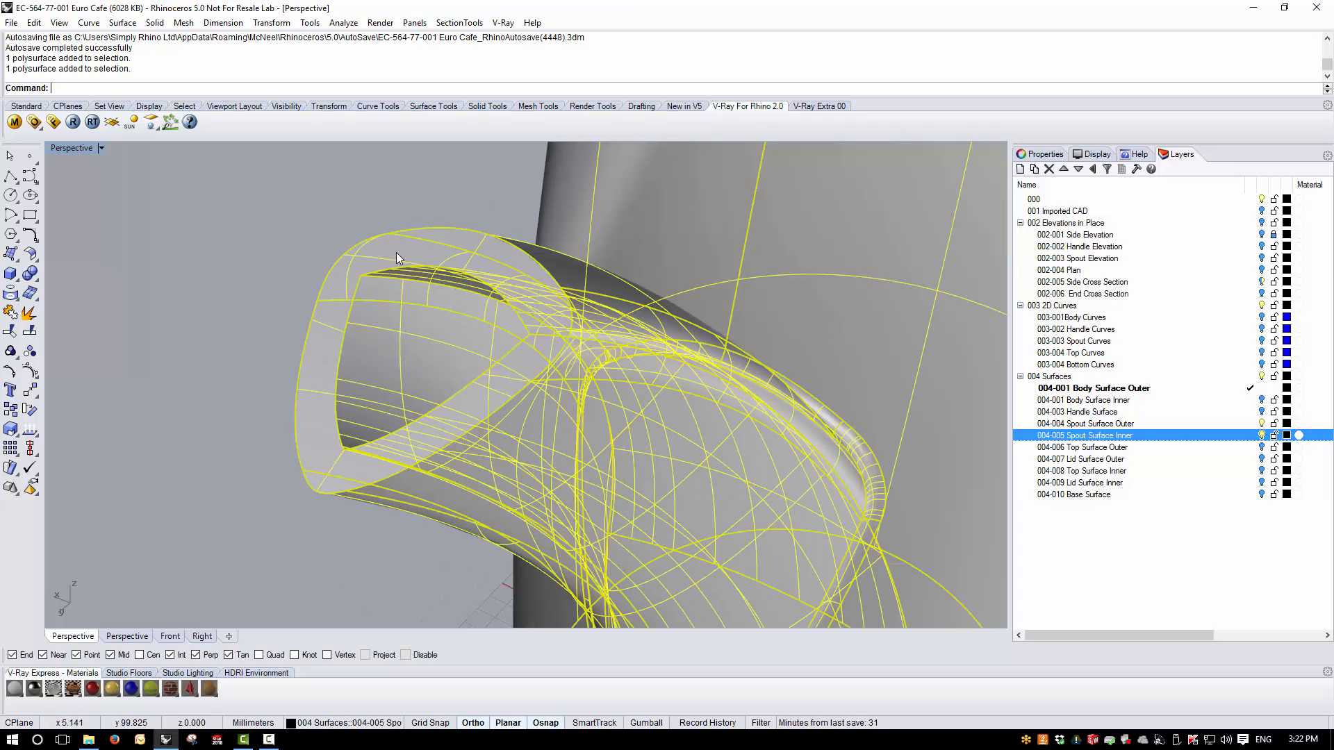
click(10, 312)
click(231, 305)
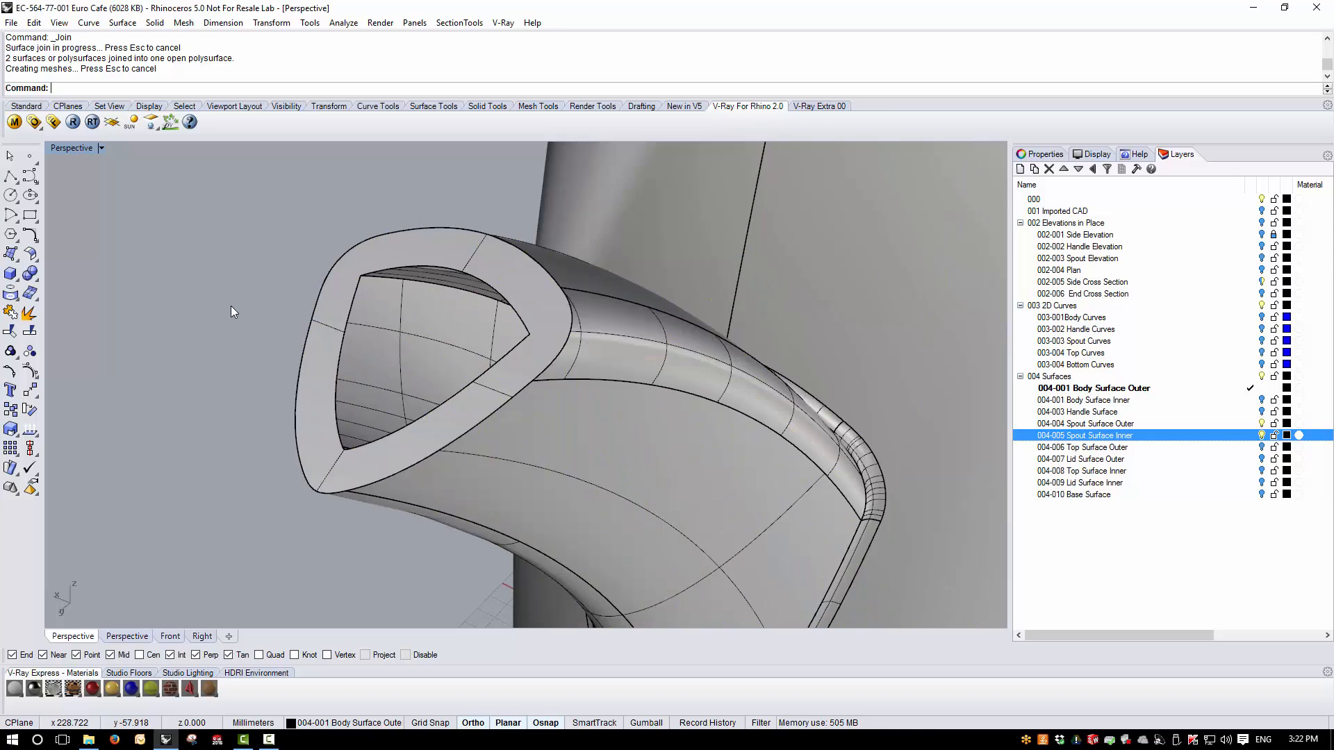
right_drag(231, 306, 432, 386)
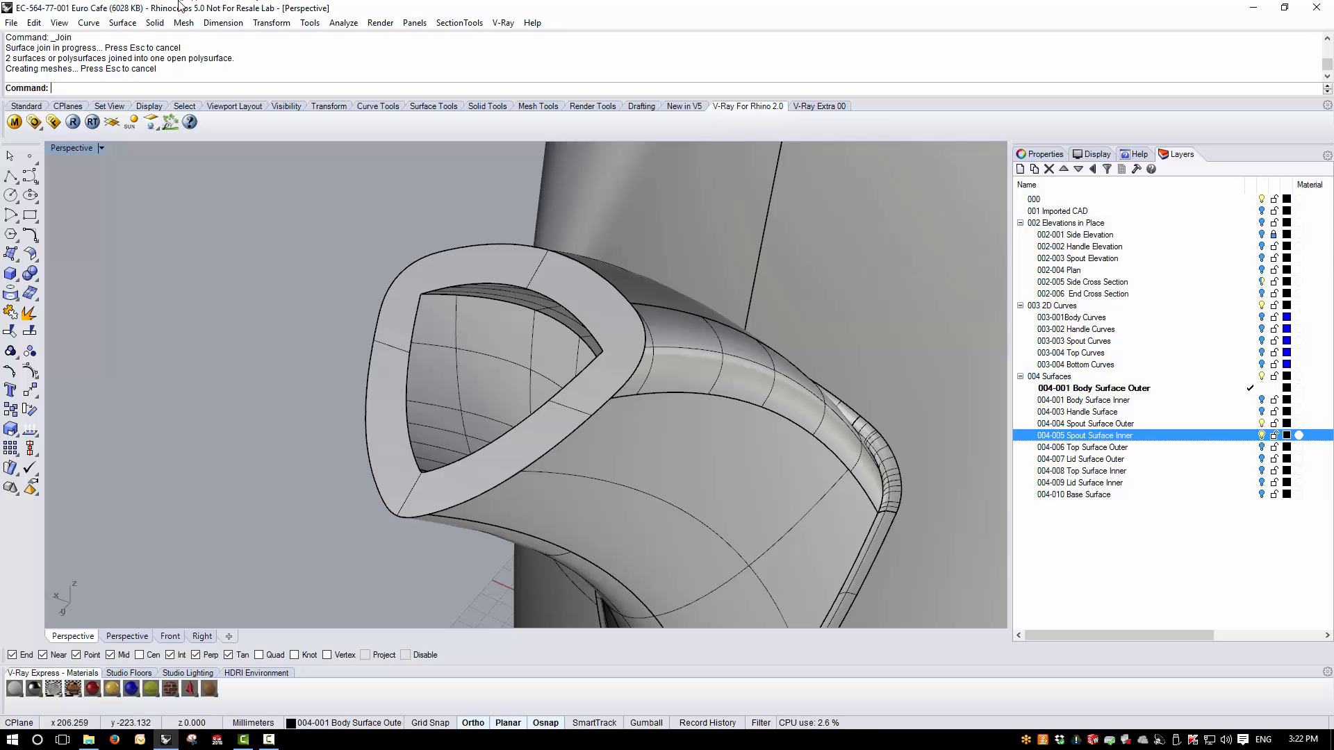
- Blend one inner lip edge of the spout with a rolling-ball Blend Edge of radius 2
click(155, 23)
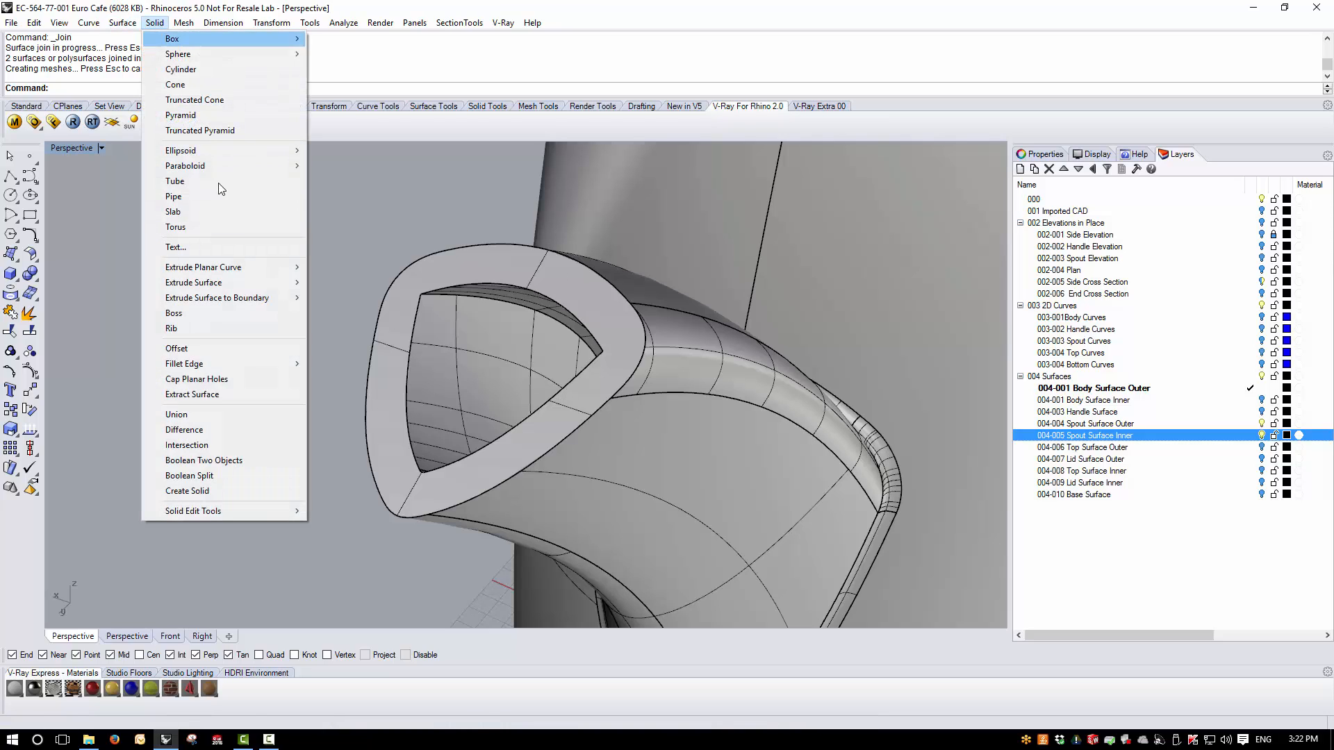
mouse_move(228, 364)
click(390, 378)
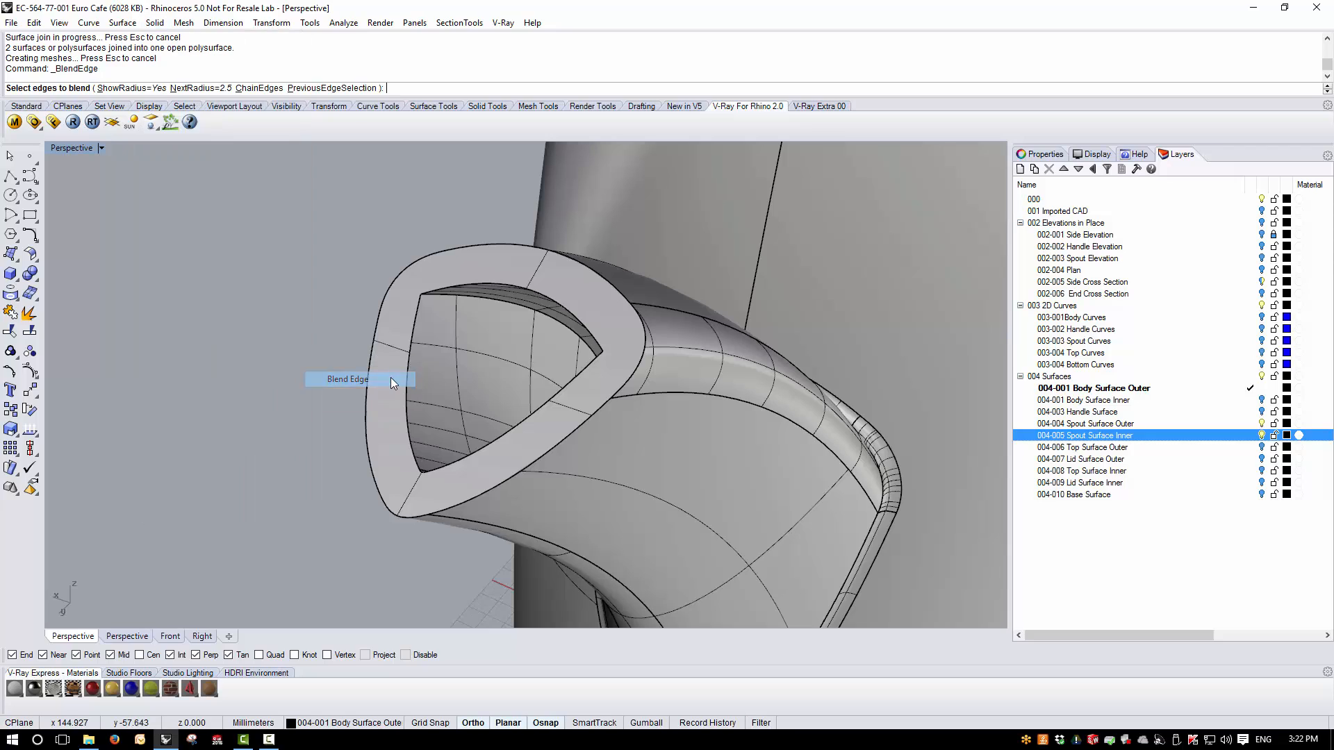
click(220, 88)
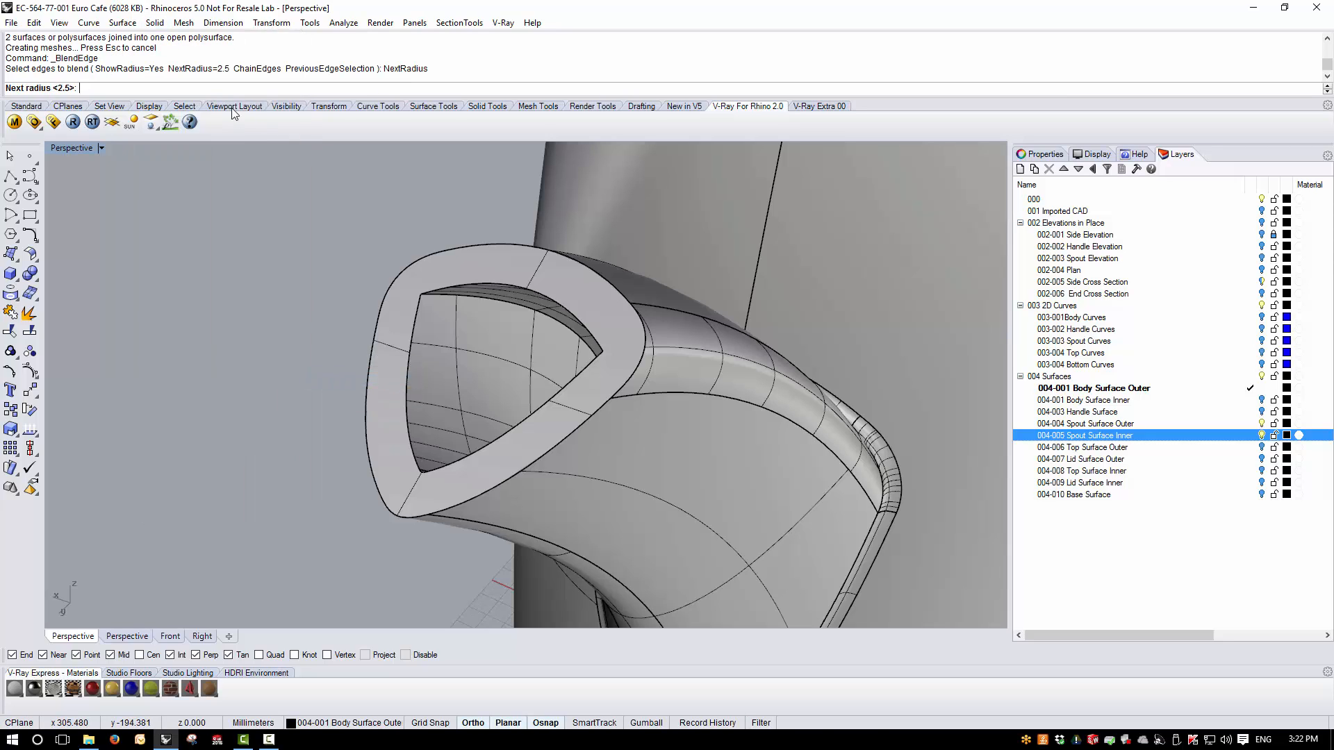
text(2)
key(Return)
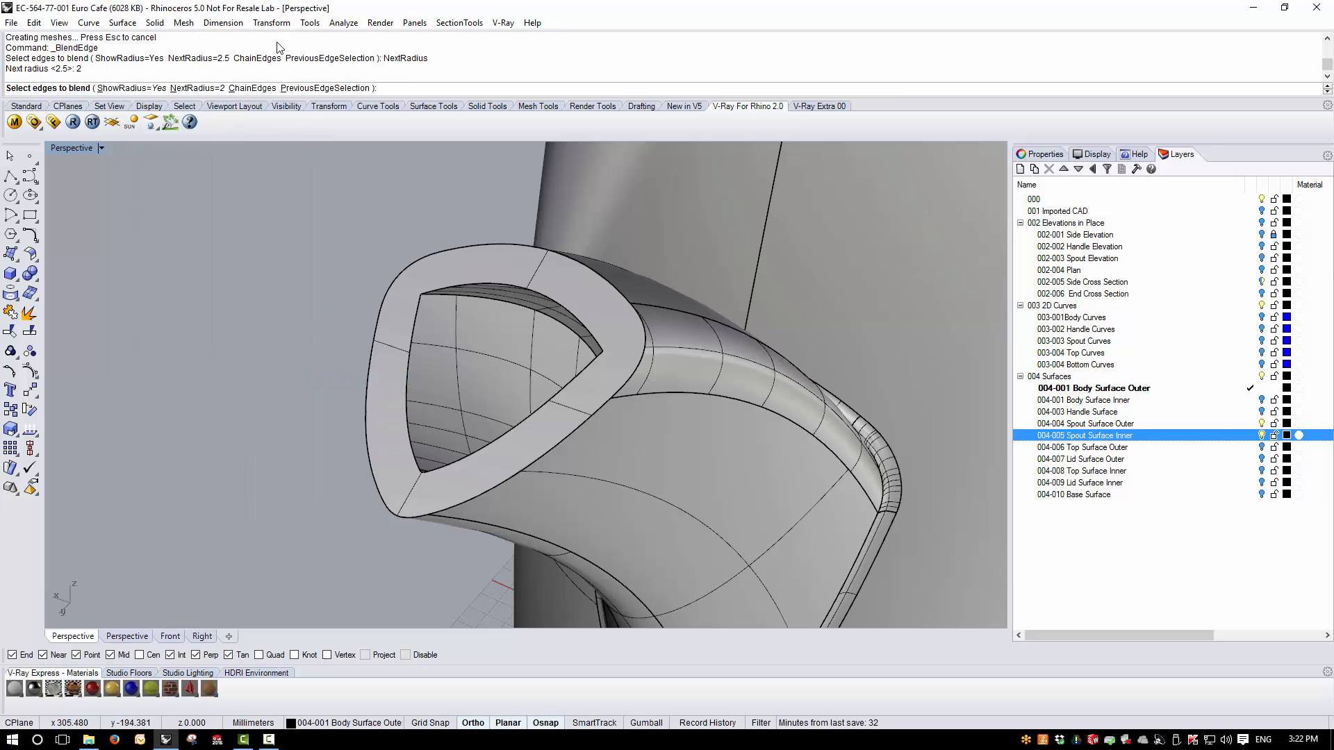
click(441, 295)
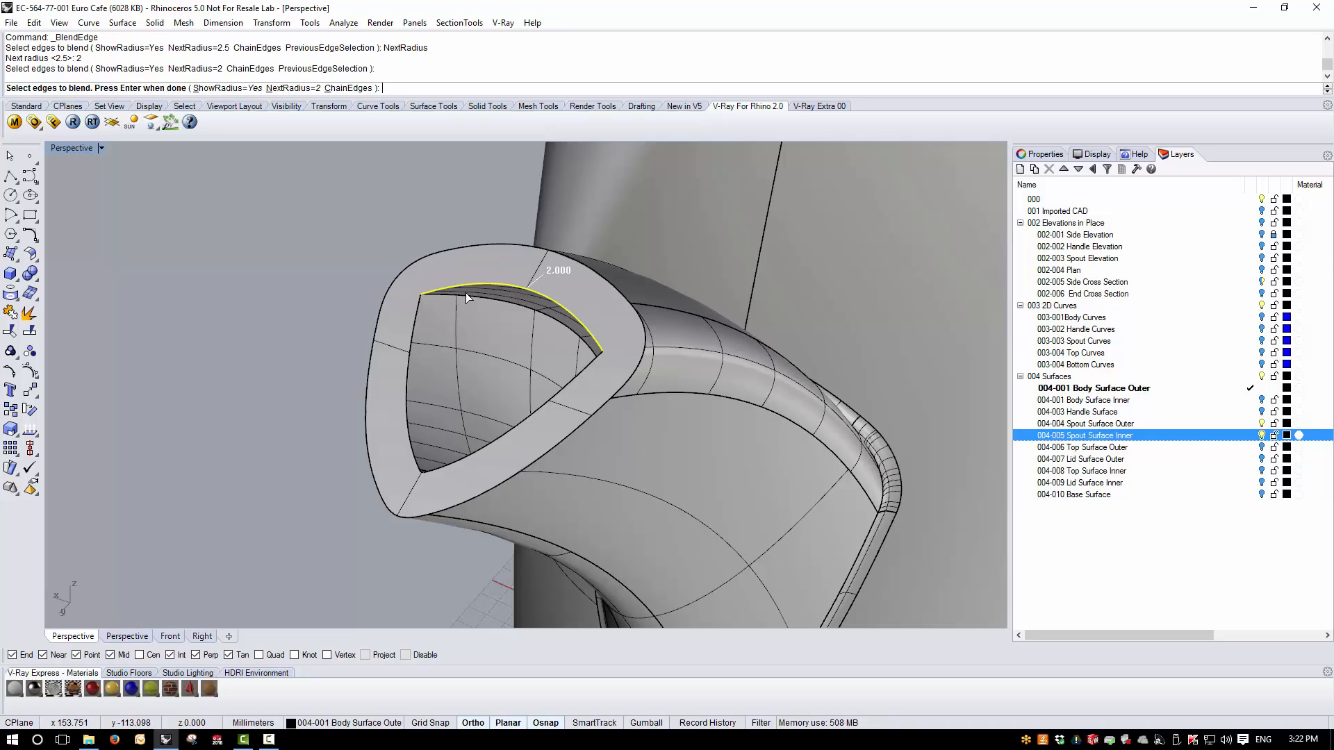
ctrl+click(464, 283)
click(458, 300)
key(Return)
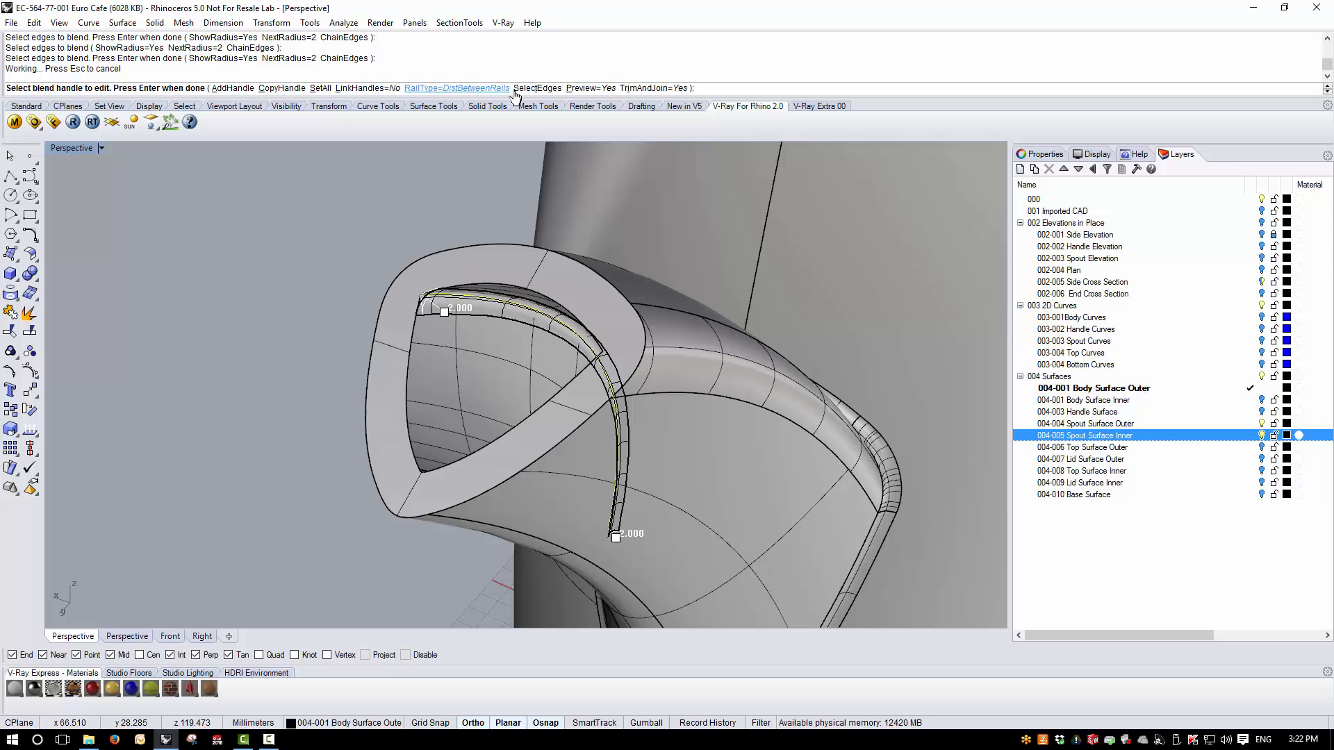
click(431, 88)
click(208, 89)
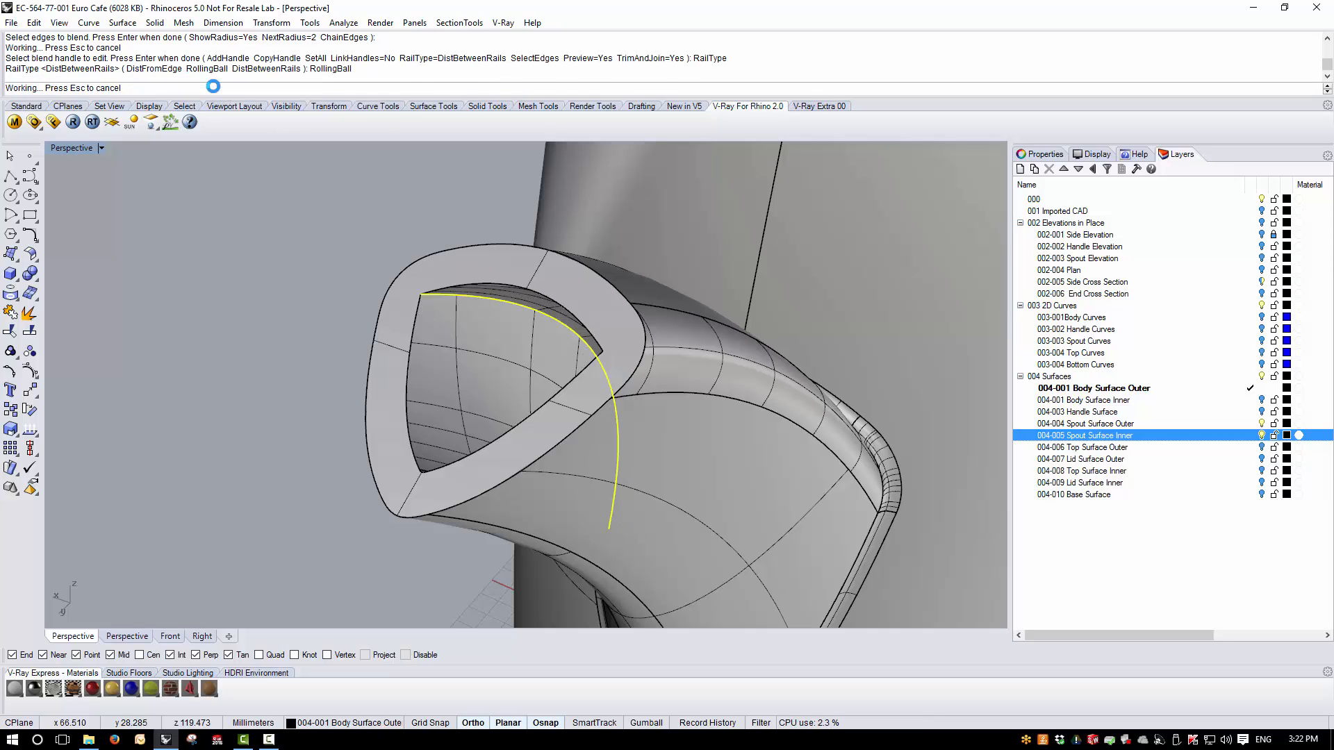
right_drag(321, 448, 314, 445)
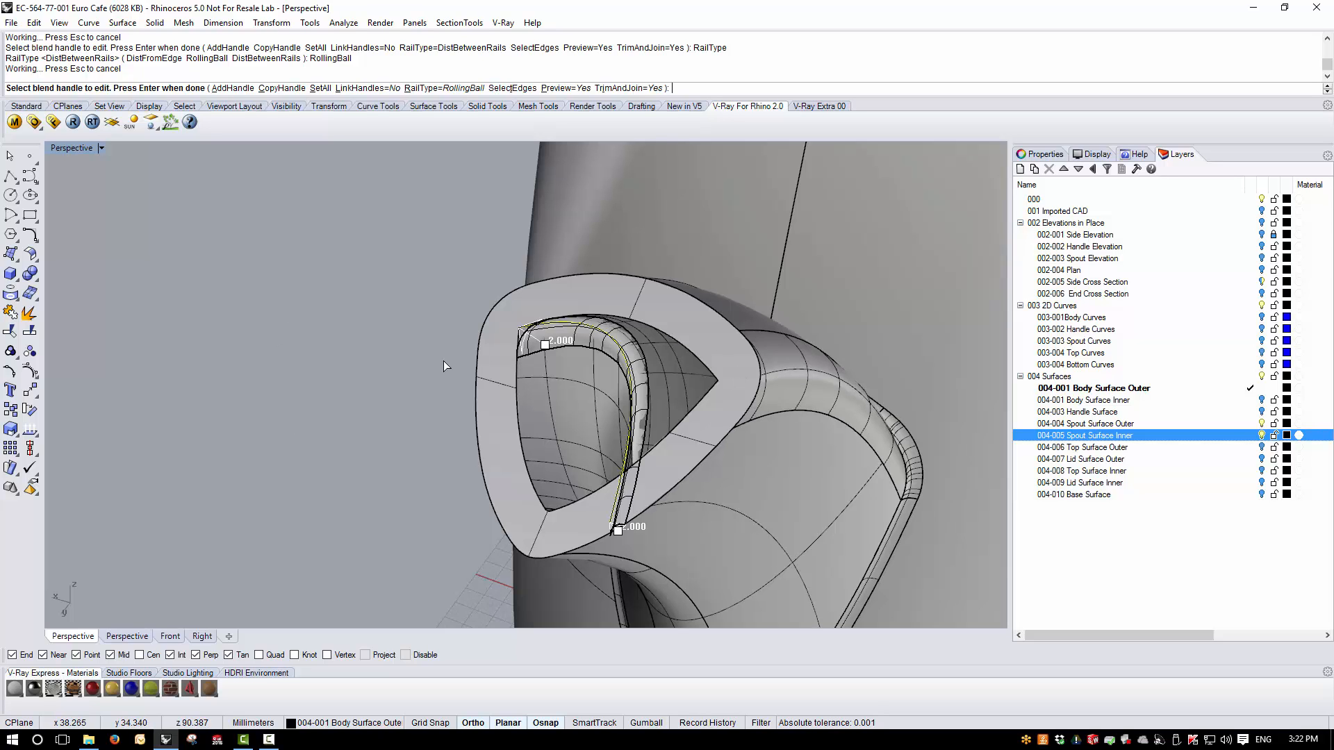
key(Return)
- Blend the opposite inner lip edge of the spout with the same radius 2 rolling-ball blend
right_drag(406, 353, 769, 364)
scroll(606, 298, down, 10)
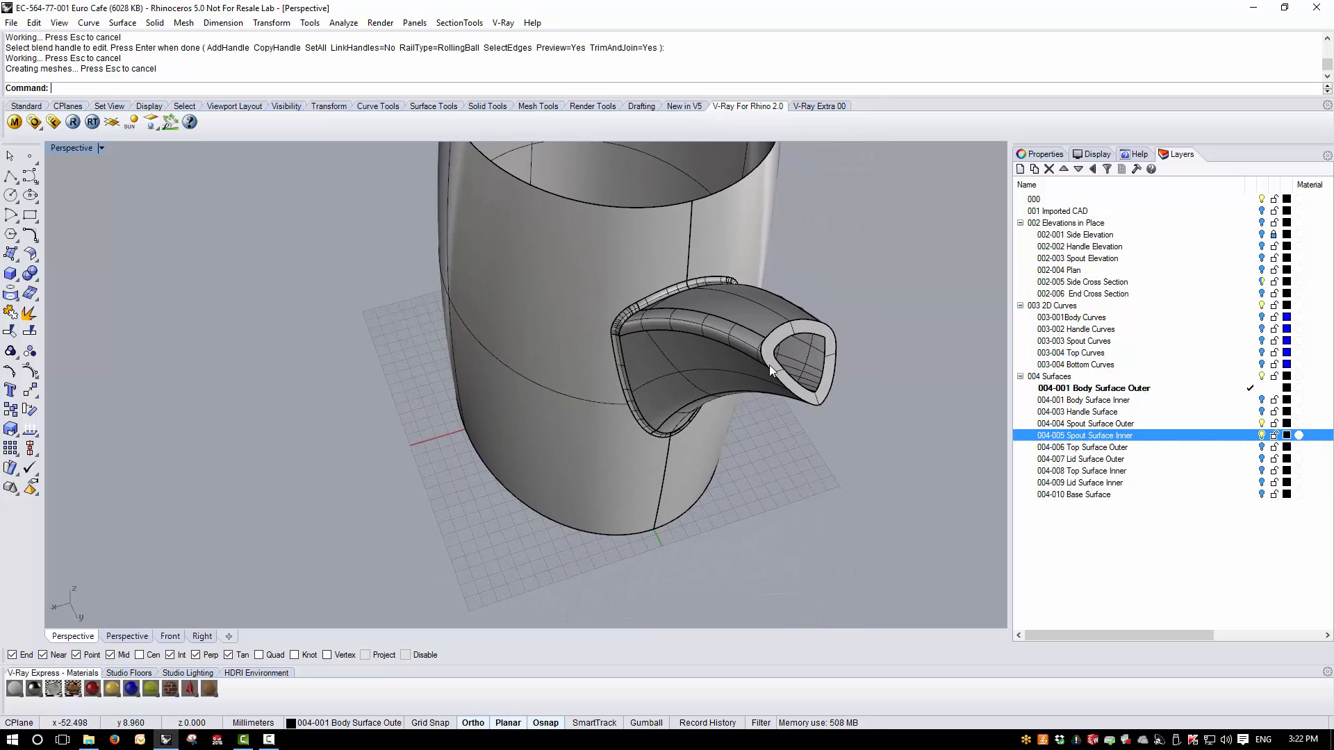
scroll(772, 347, up, 5)
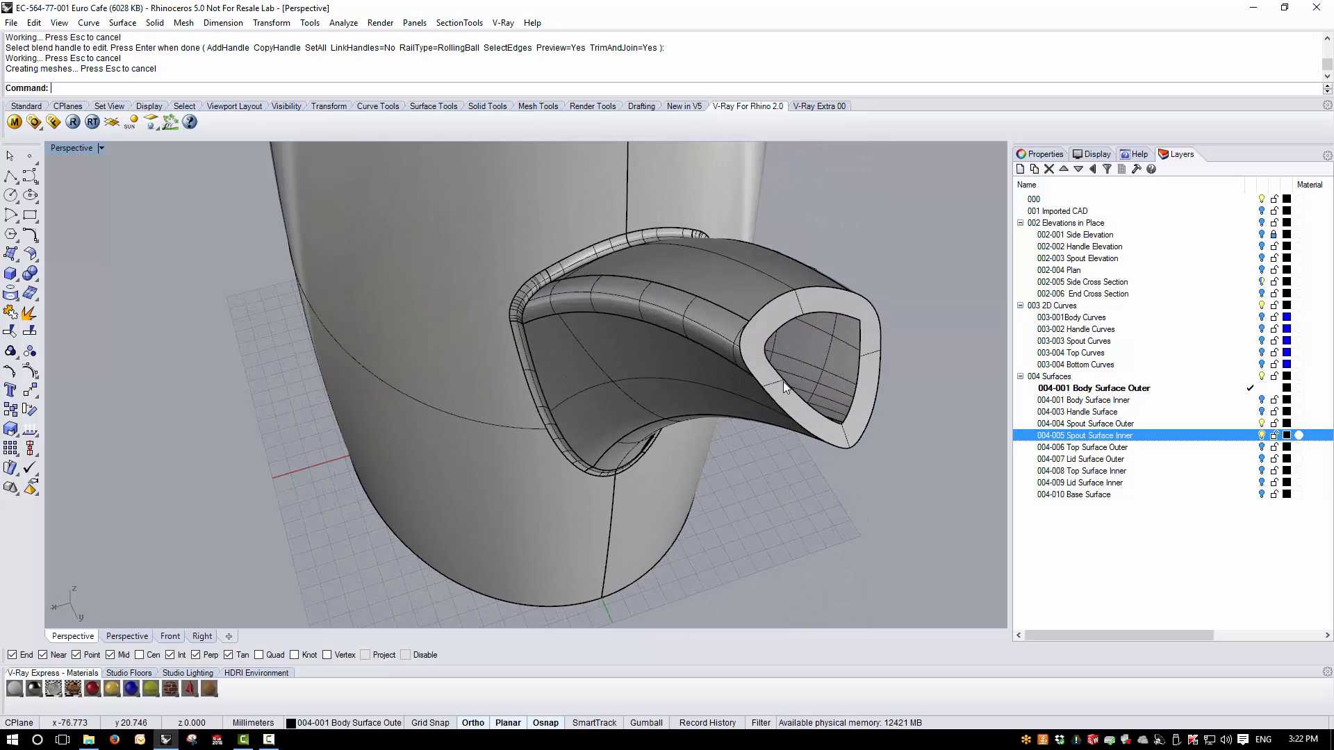
right_drag(799, 333, 906, 231)
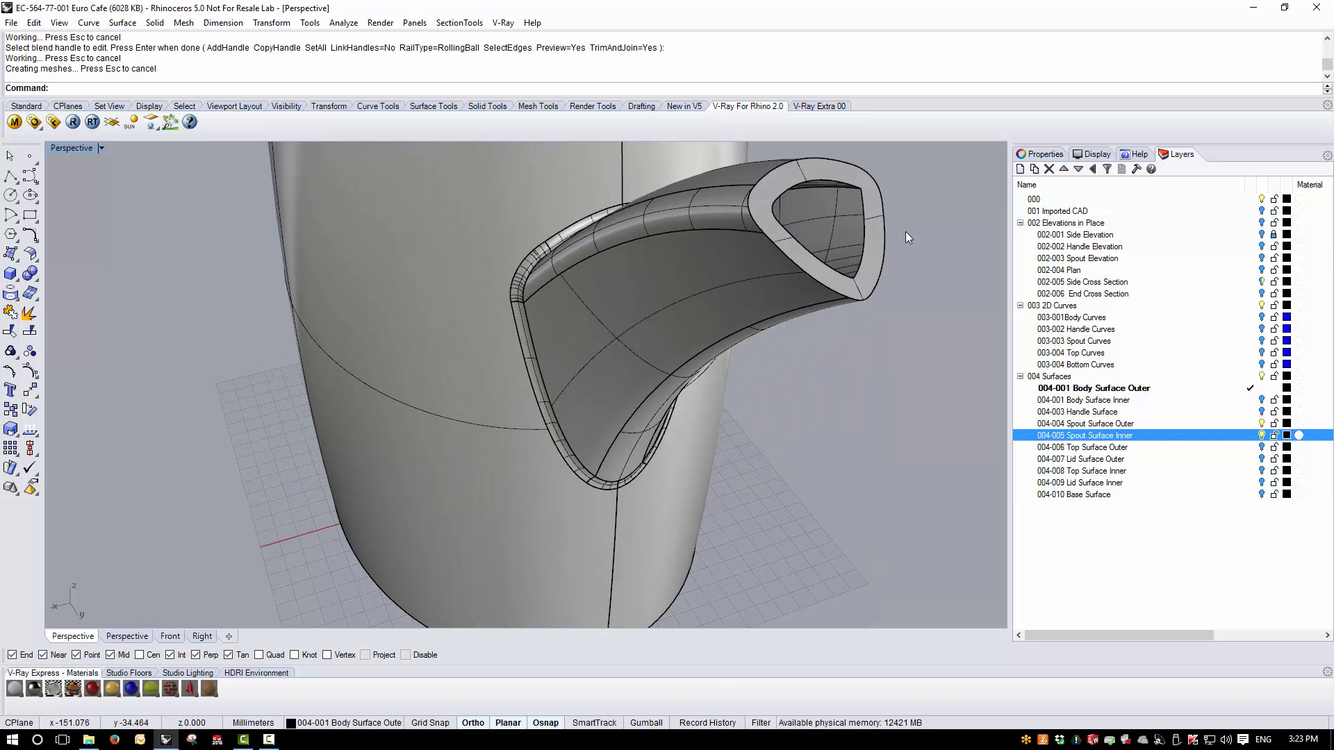
scroll(887, 172, up, 3)
key(Return)
click(803, 210)
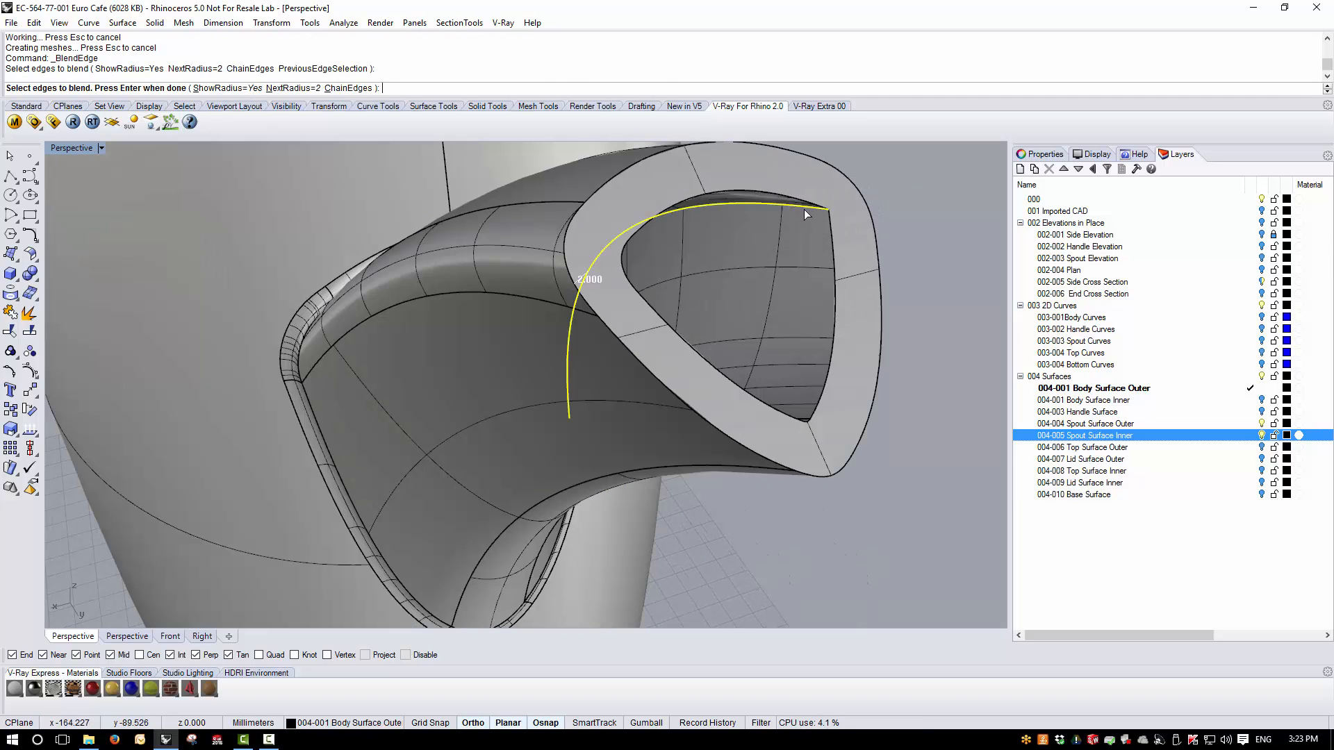
key(Return)
key(Return)
- Display the naked edges of the teapot polysurface, then close the edge analysis
right_drag(803, 210, 688, 261)
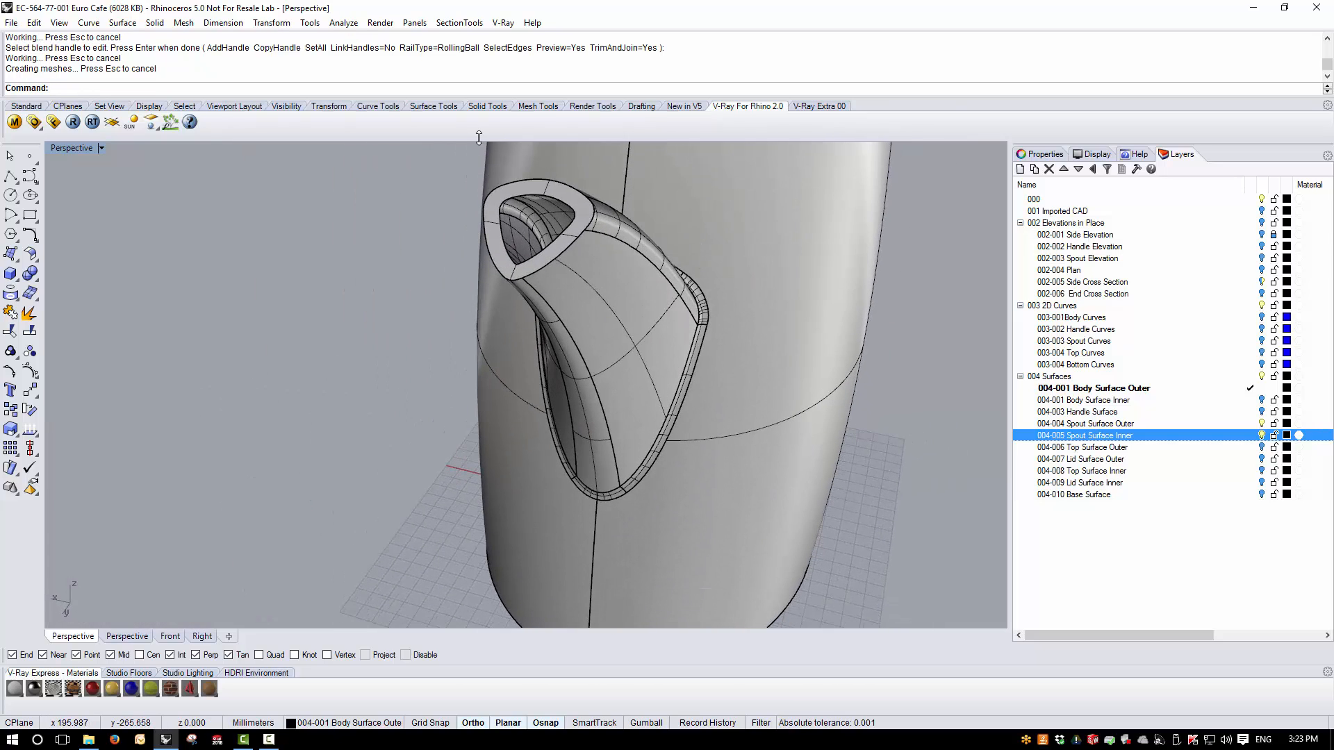
scroll(535, 177, up, 4)
click(503, 290)
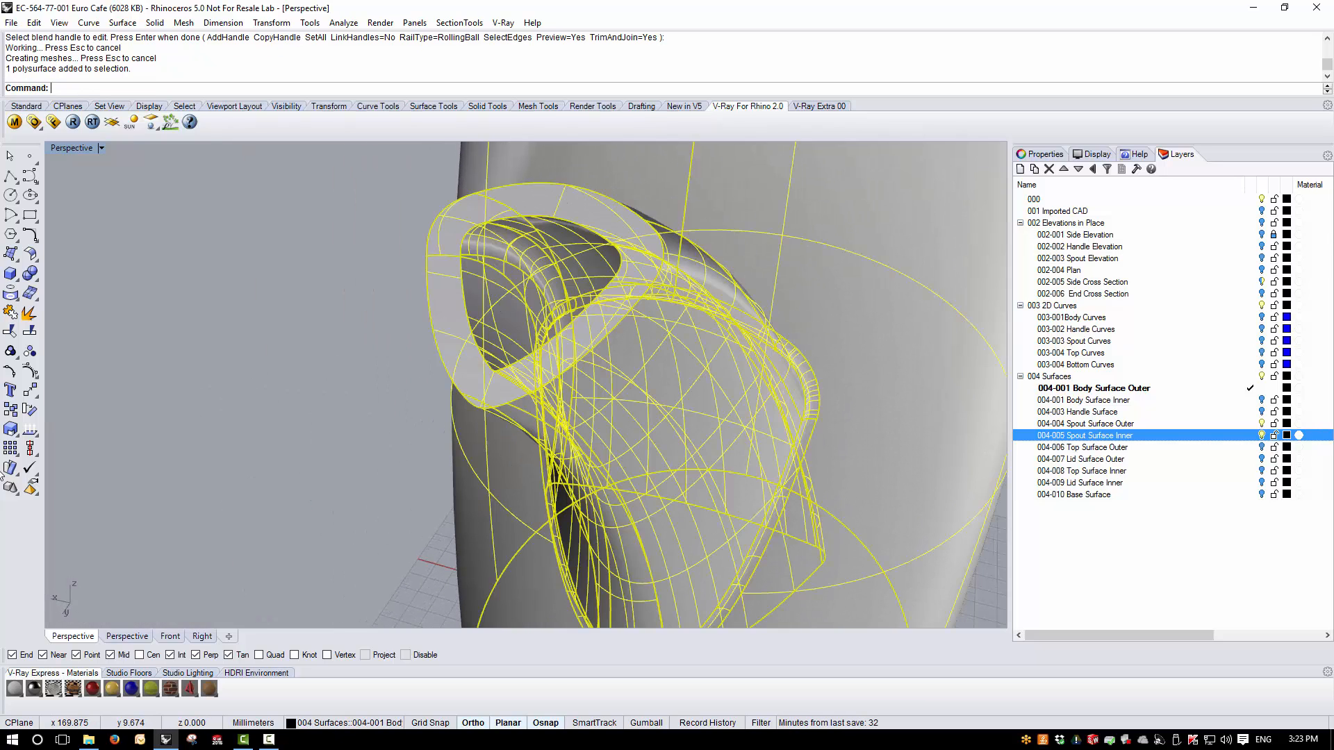
click(30, 429)
click(71, 474)
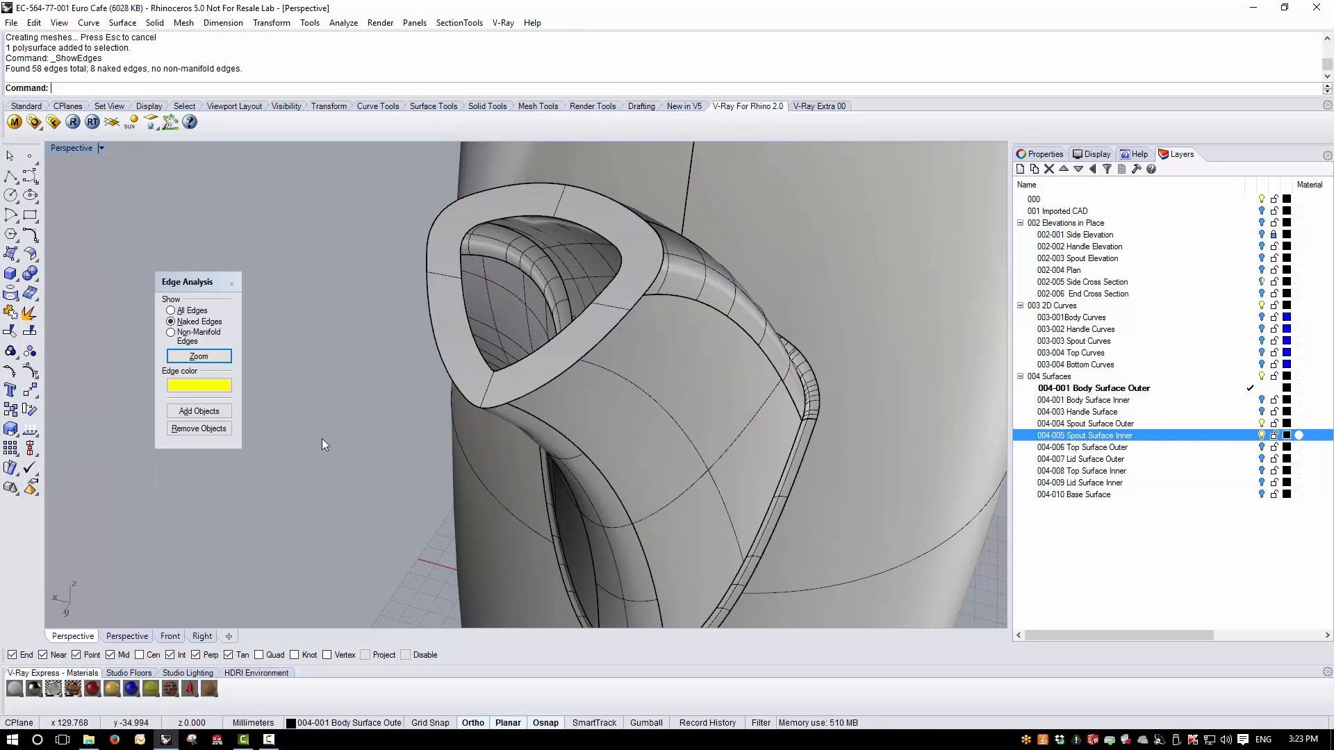
right_drag(322, 439, 370, 361)
click(232, 284)
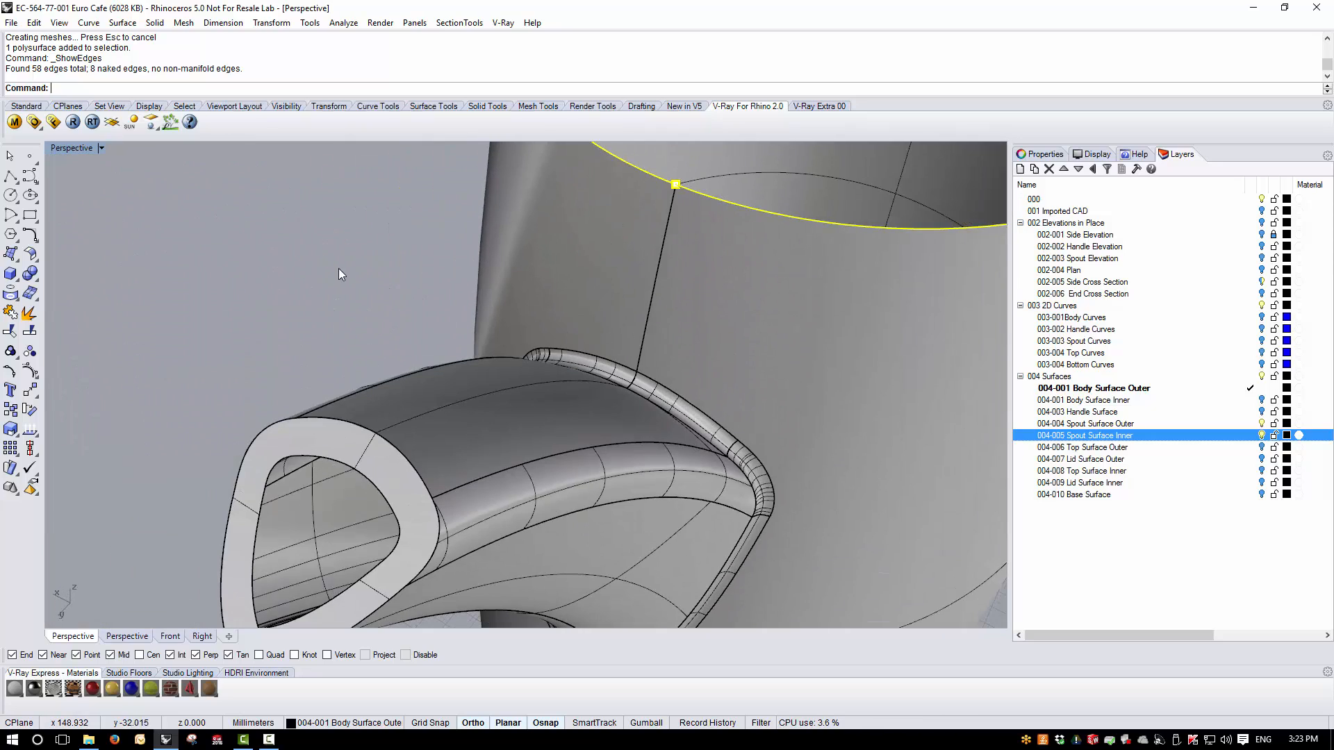
- Extract the surface at the spout's rim from the teapot polysurface
scroll(353, 281, down, 7)
right_drag(202, 445, 215, 373)
click(29, 312)
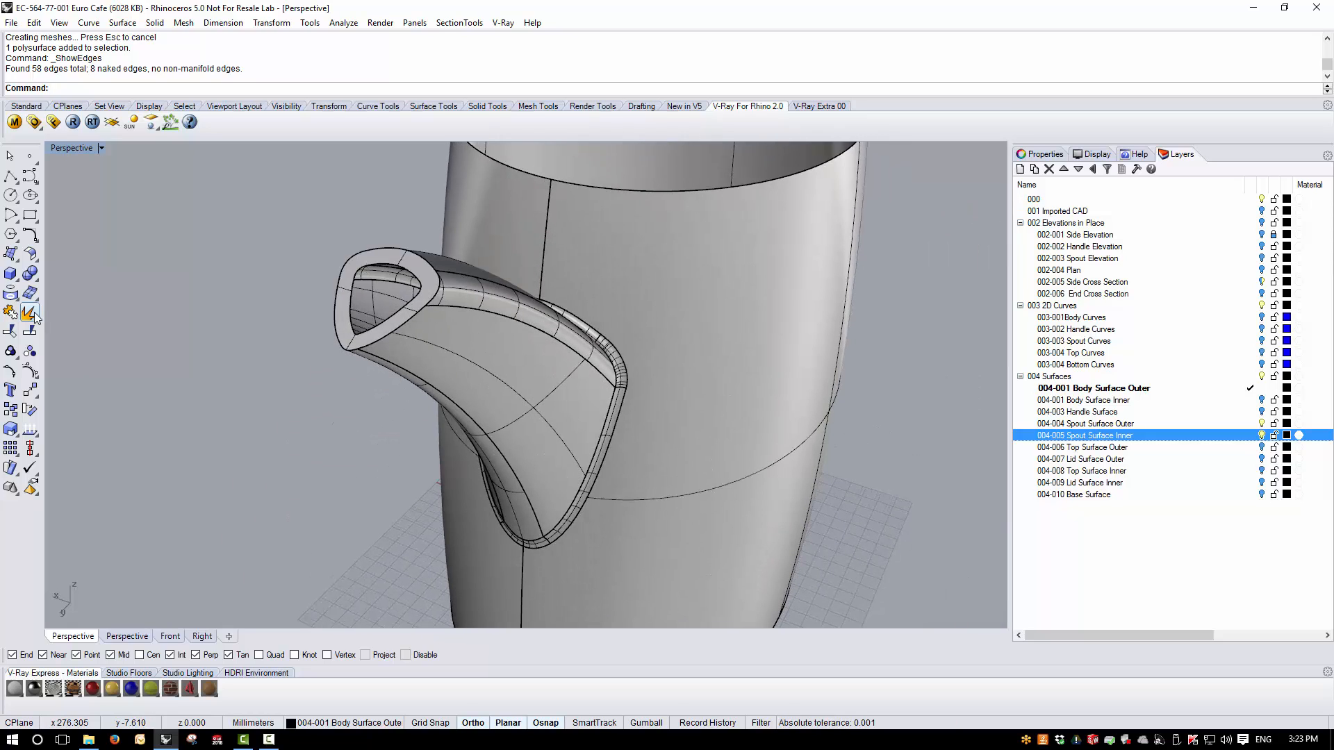
scroll(386, 268, up, 2)
click(394, 251)
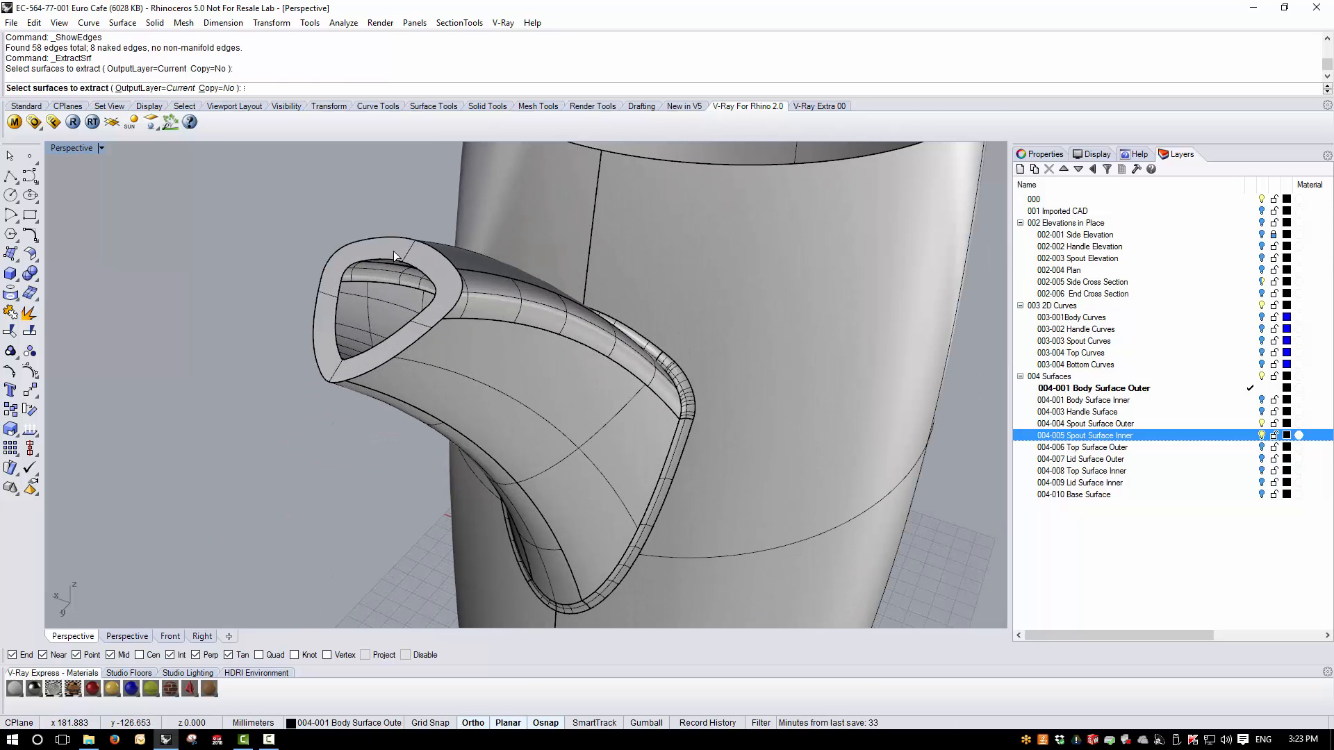
key(Return)
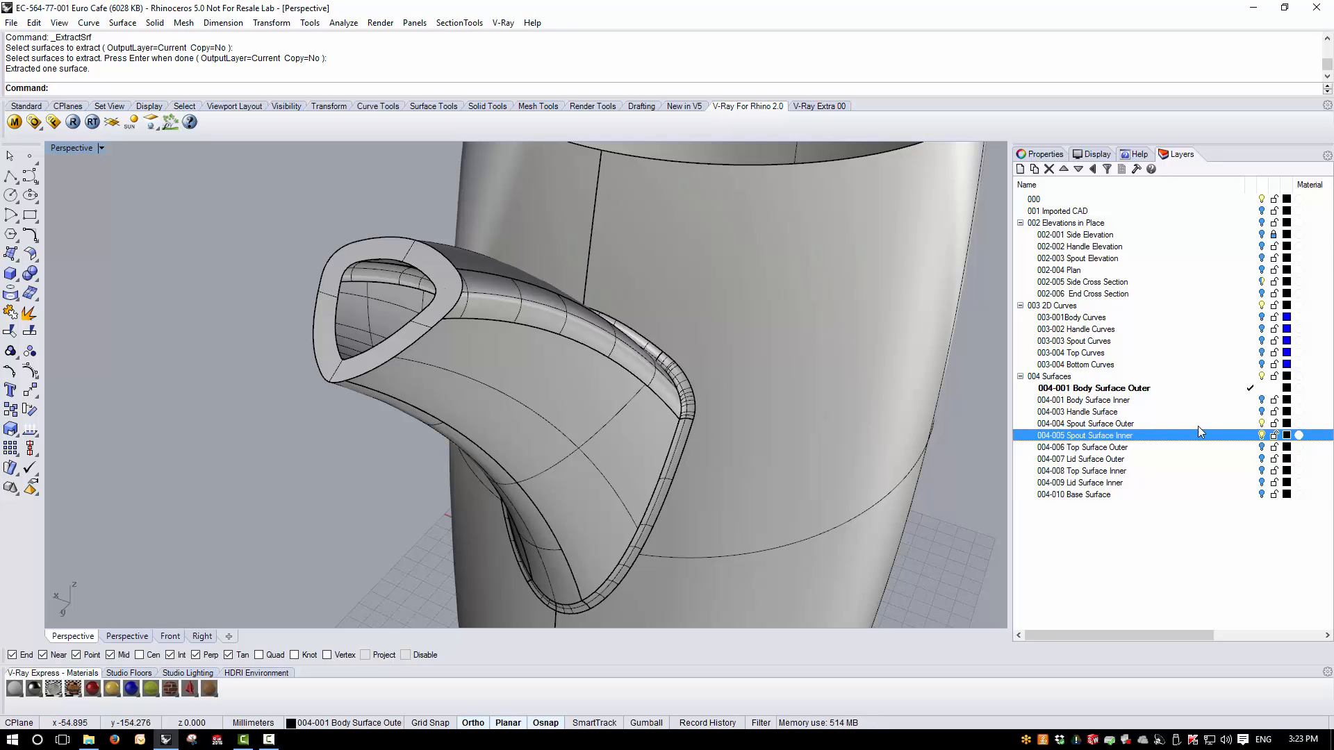
- Turn on the Body Surface Inner layer, select the inner body and inner spout surfaces, and hide everything else
click(1262, 401)
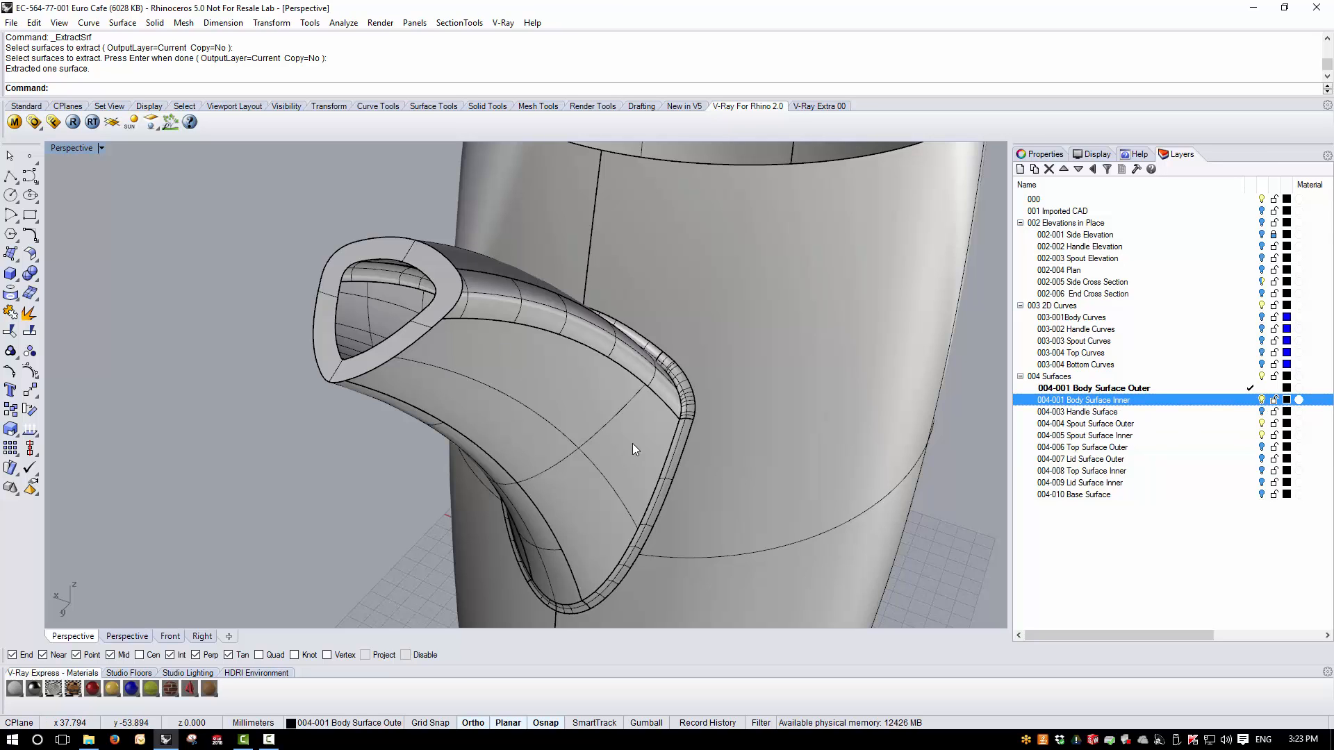
right_drag(634, 445, 539, 321)
click(544, 266)
right_drag(543, 266, 261, 415)
shift+click(261, 402)
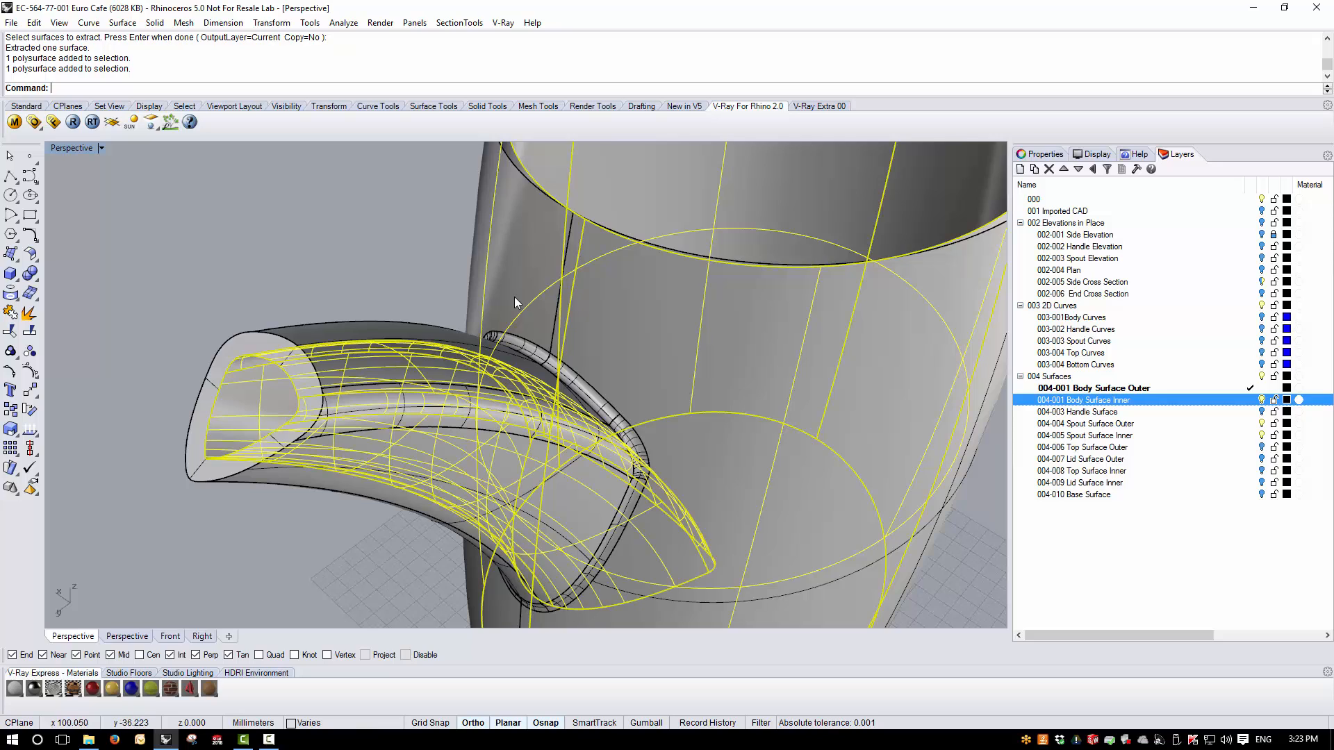
click(28, 107)
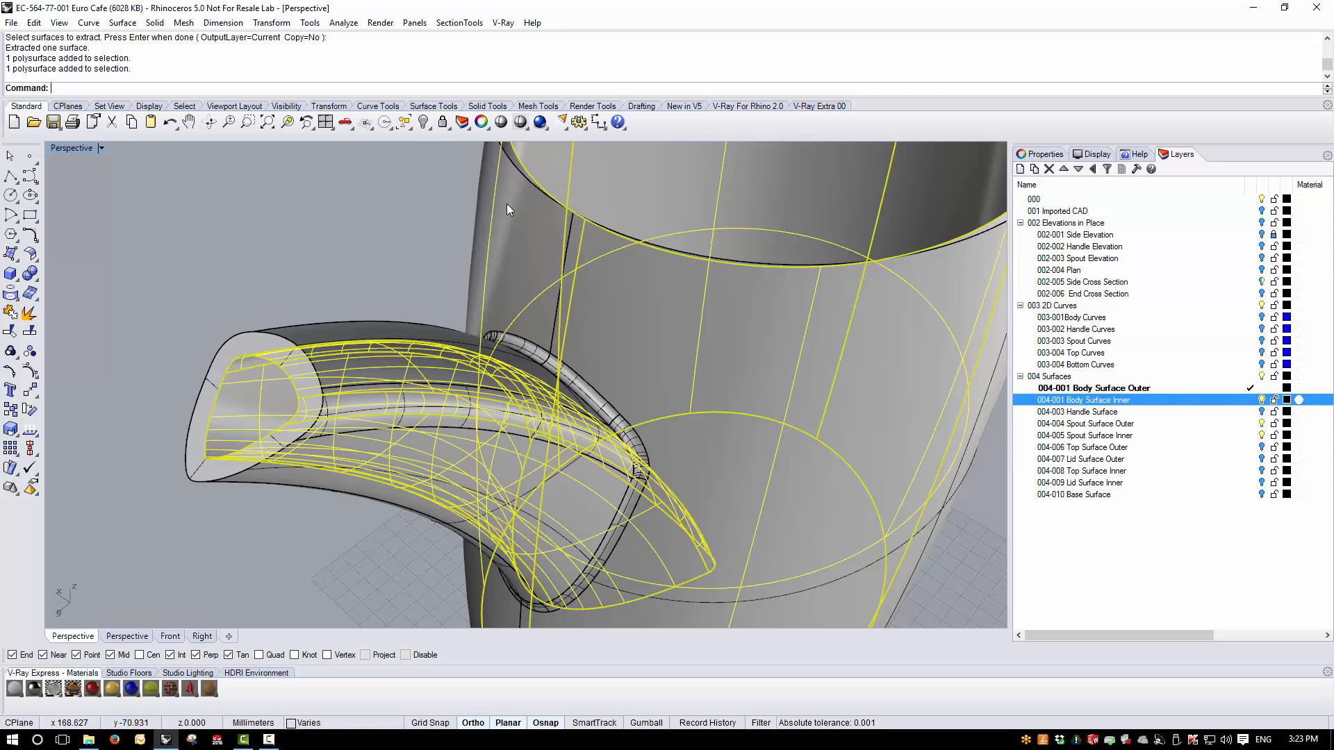
click(424, 123)
drag(445, 141, 357, 180)
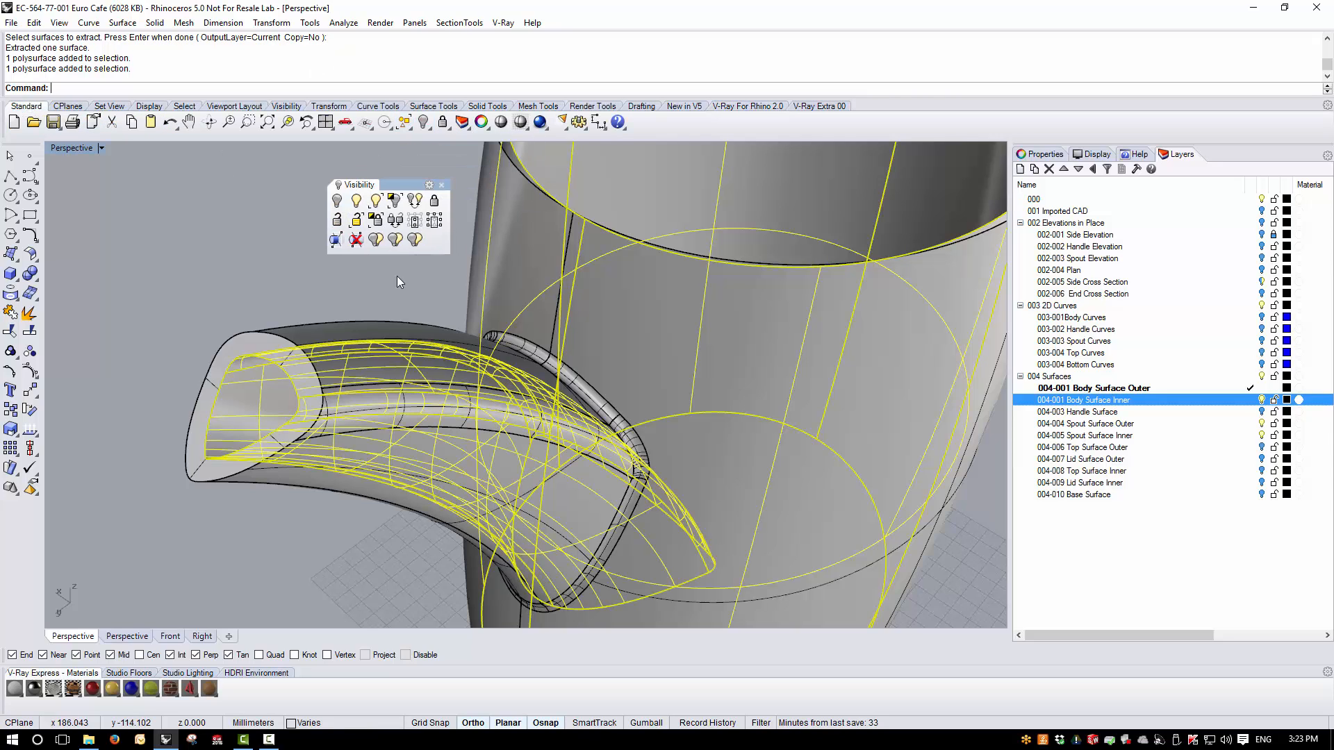
click(393, 203)
scroll(743, 413, down, 5)
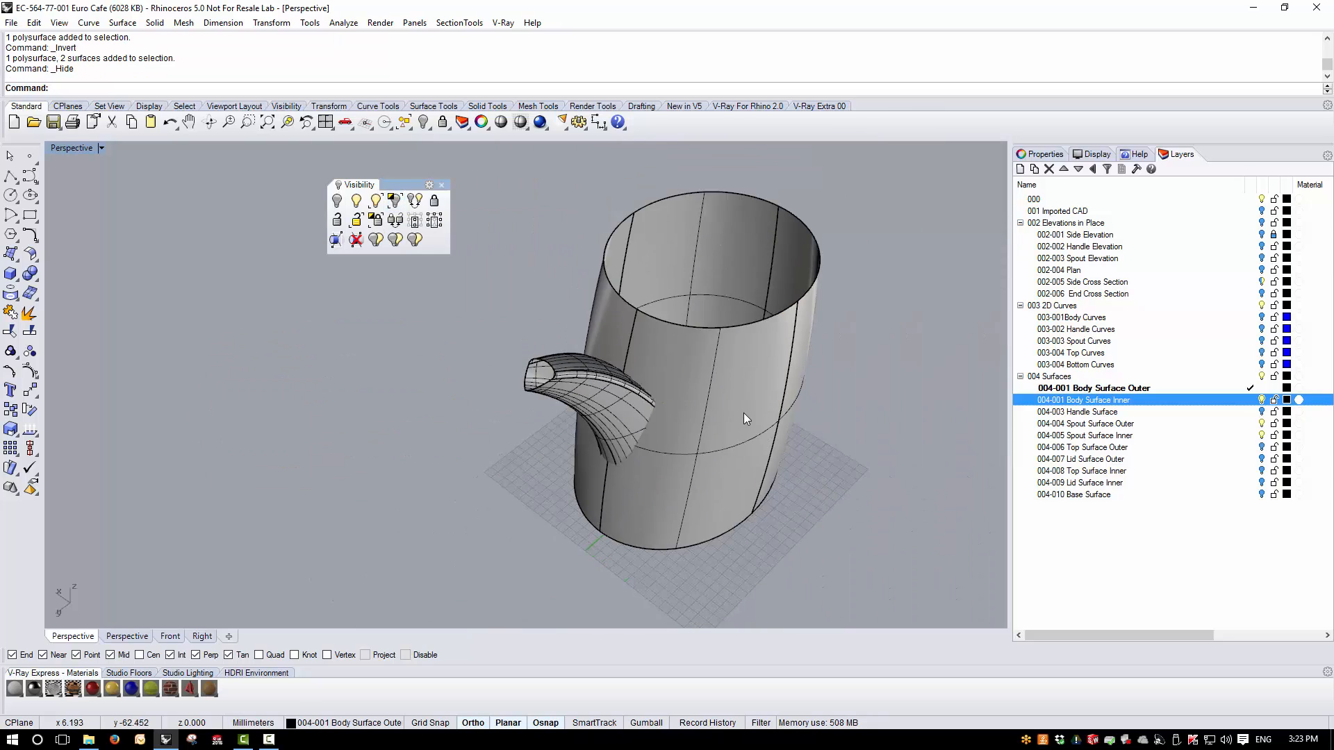
- Create the intersection curve between the inner body surface and the inner spout surface
right_drag(743, 413, 553, 164)
scroll(509, 293, up, 8)
click(609, 377)
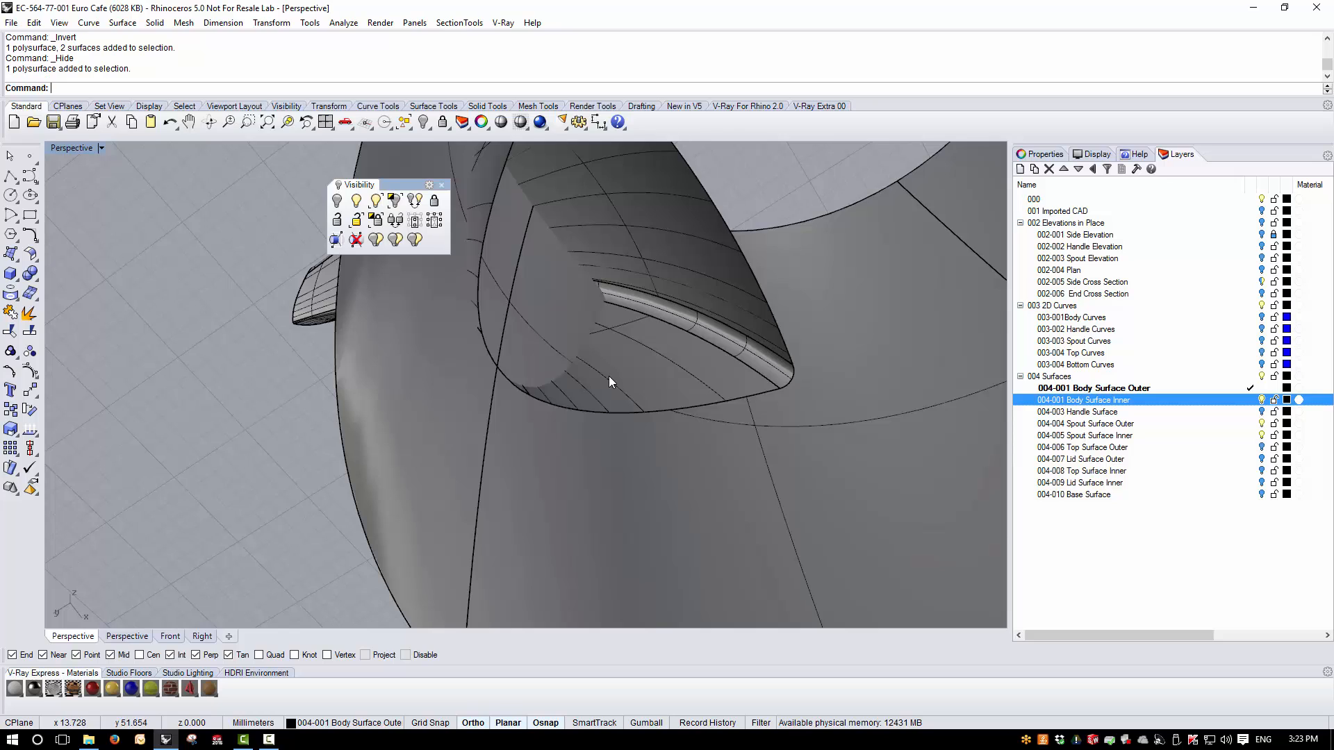
click(574, 478)
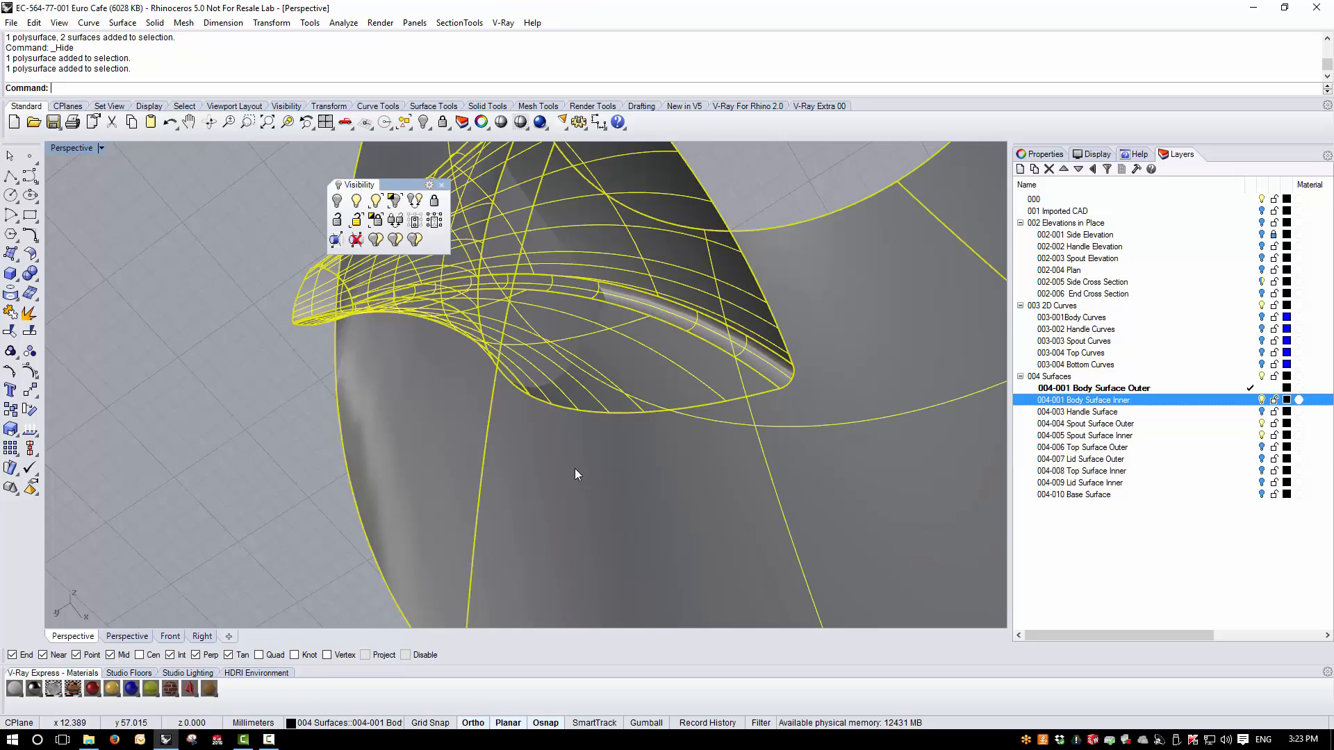
click(88, 23)
mouse_move(173, 466)
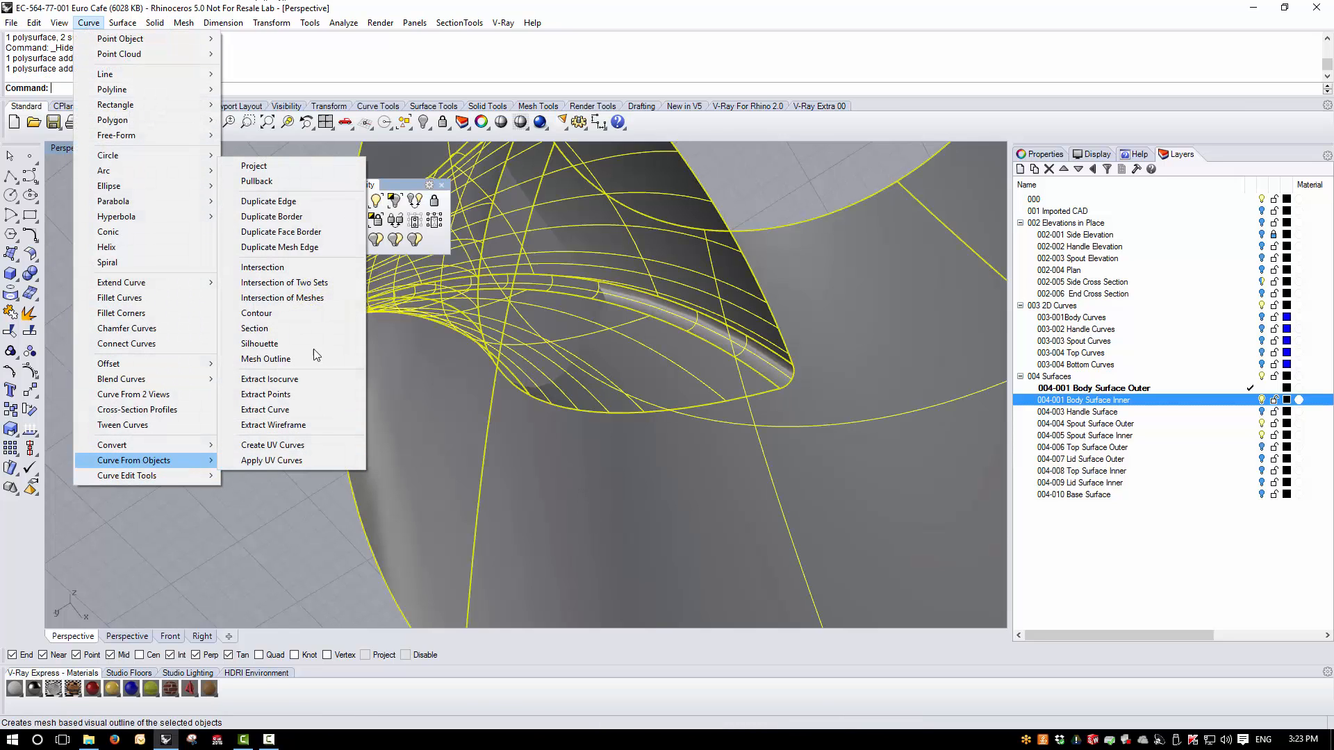
click(306, 268)
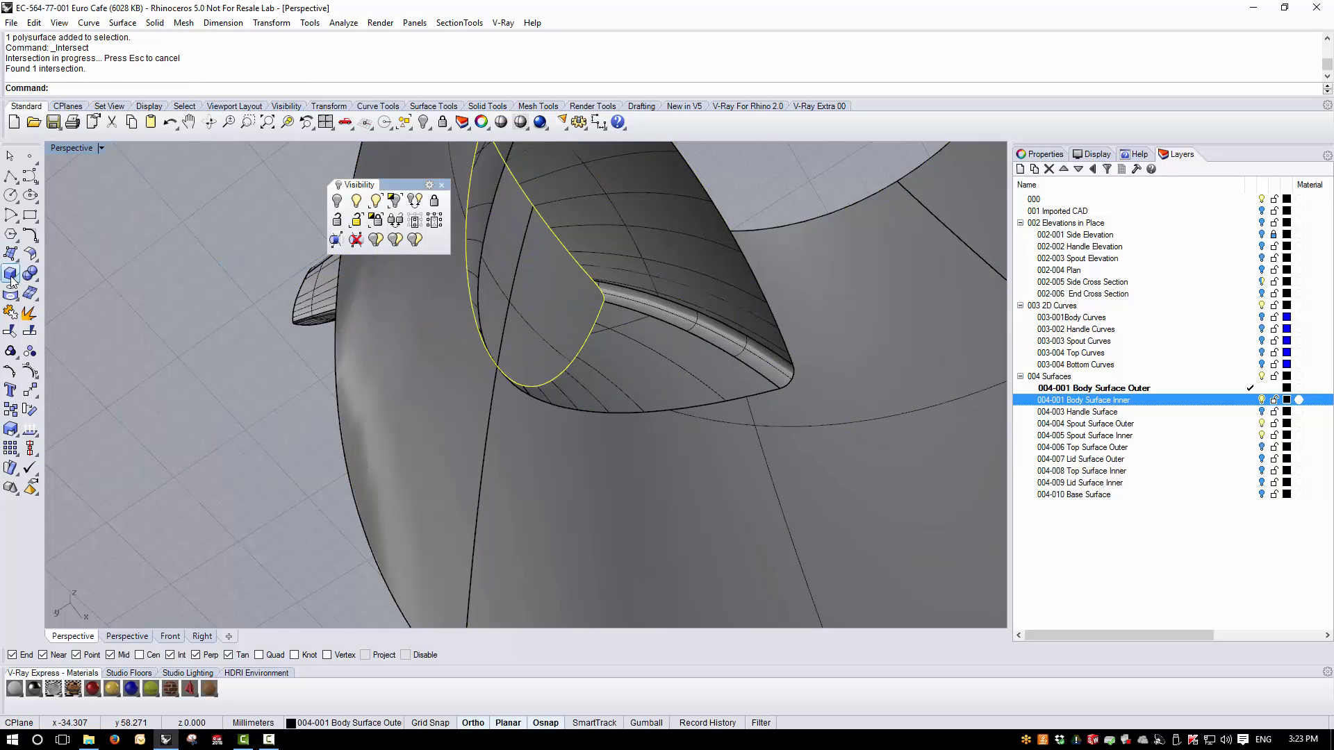
- Trim away the excess inner spout surface and the inner body surface inside the intersection curve
click(11, 312)
click(654, 375)
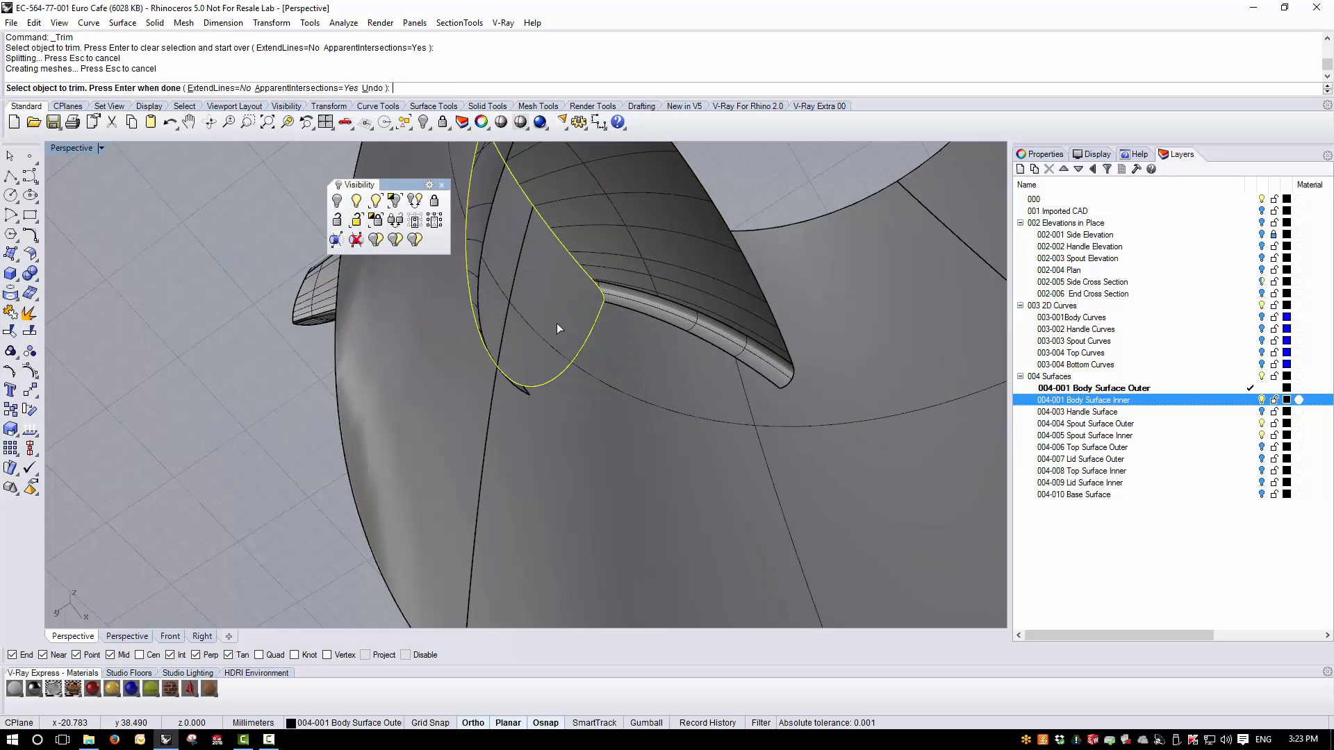
right_drag(560, 327, 604, 338)
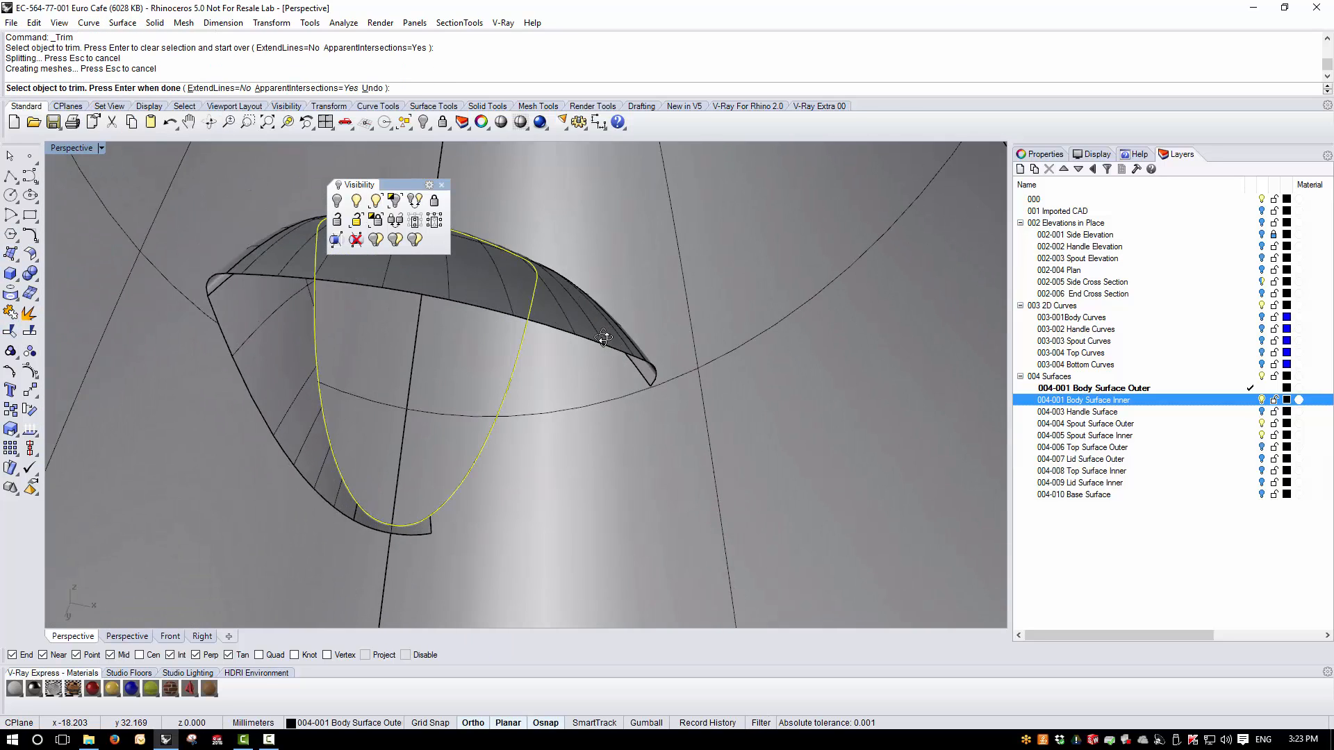
click(428, 528)
click(328, 482)
right_drag(421, 532, 440, 471)
scroll(328, 313, up, 8)
click(367, 374)
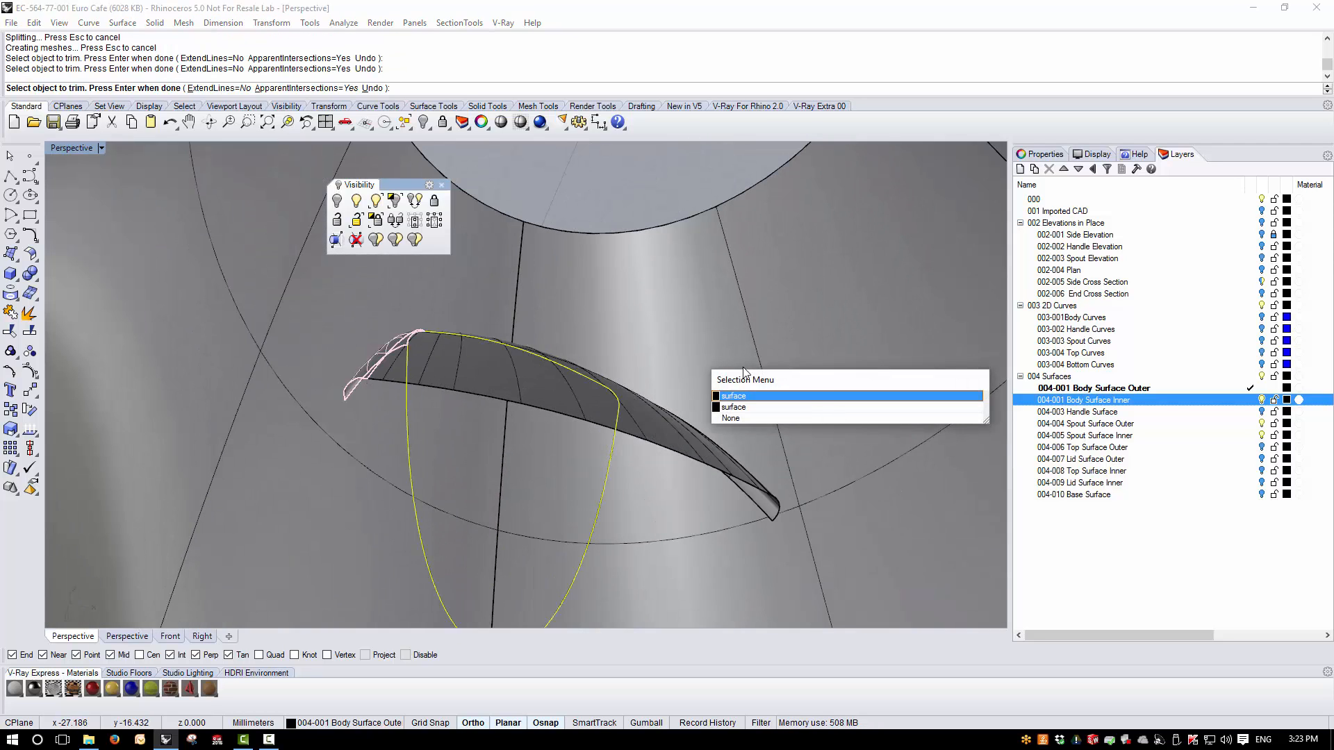
click(750, 395)
click(461, 381)
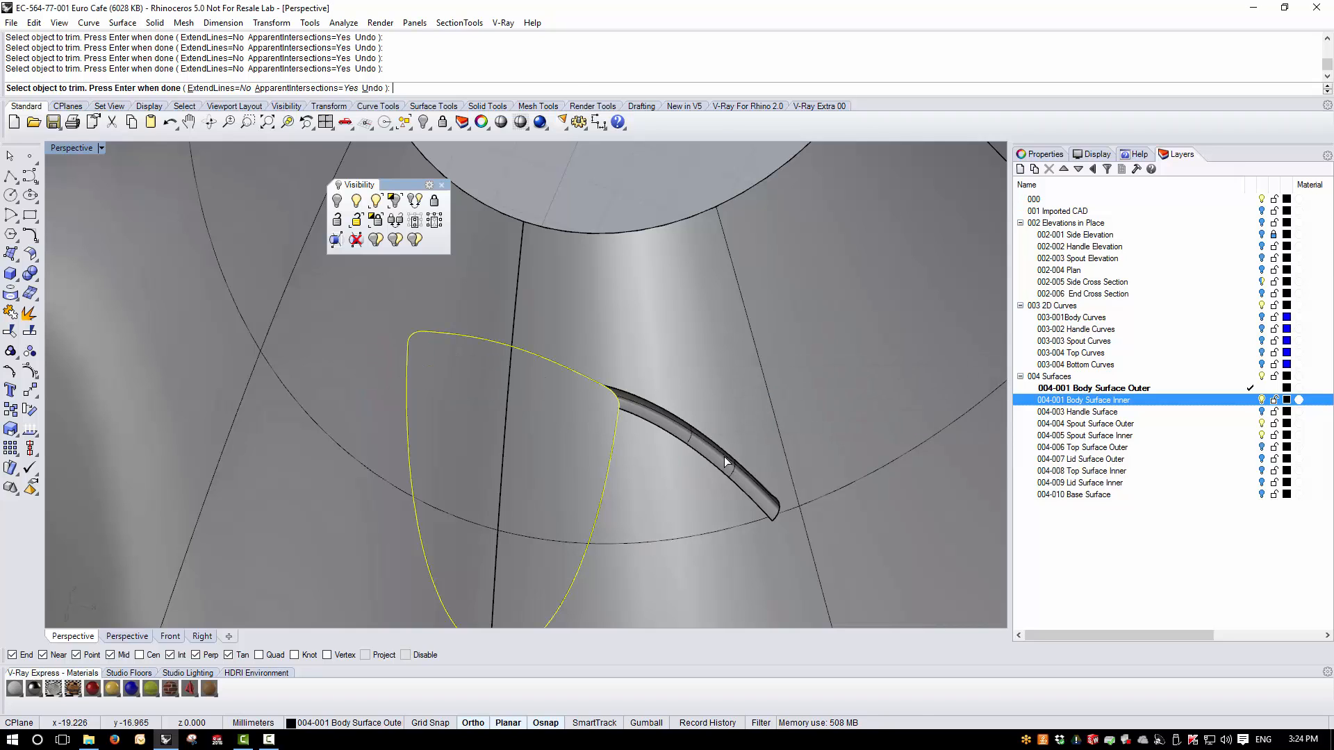
click(526, 429)
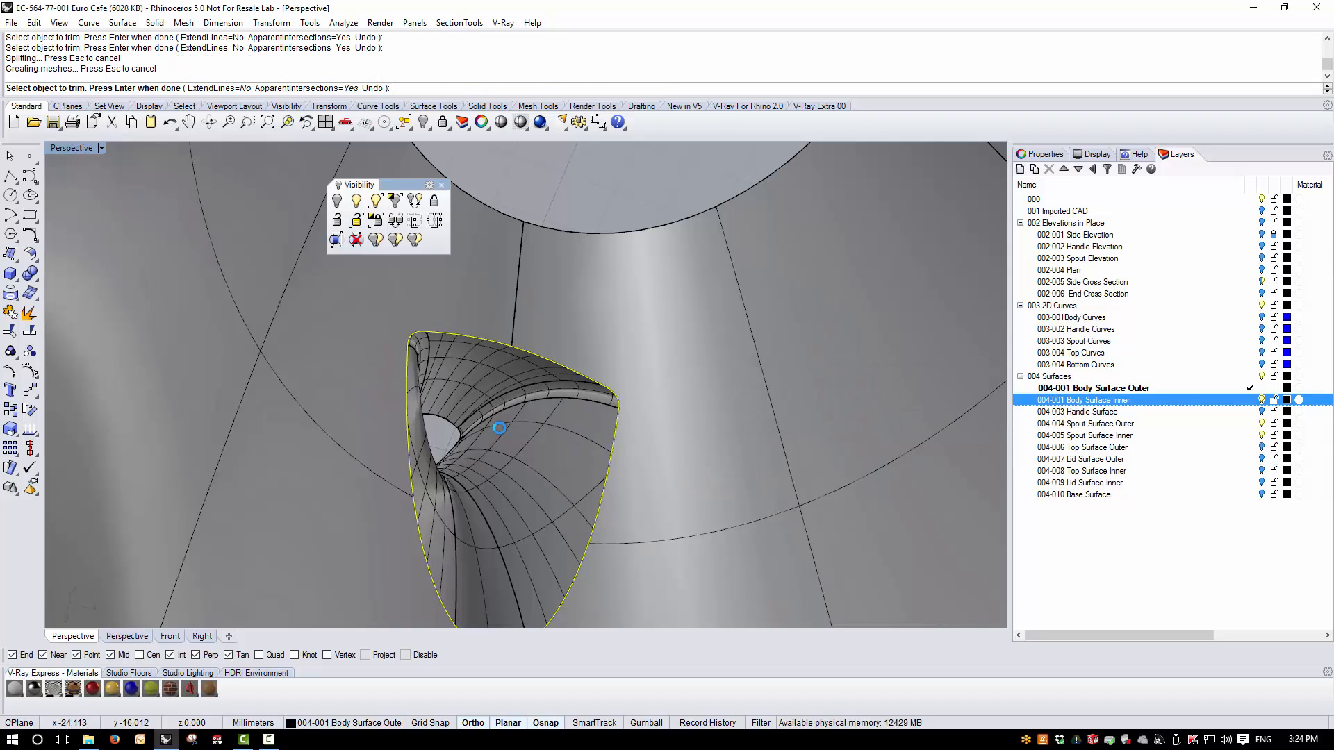
right_click(524, 375)
scroll(504, 320, down, 8)
- Delete the intersection curve
click(305, 406)
right_drag(305, 405, 512, 456)
click(649, 445)
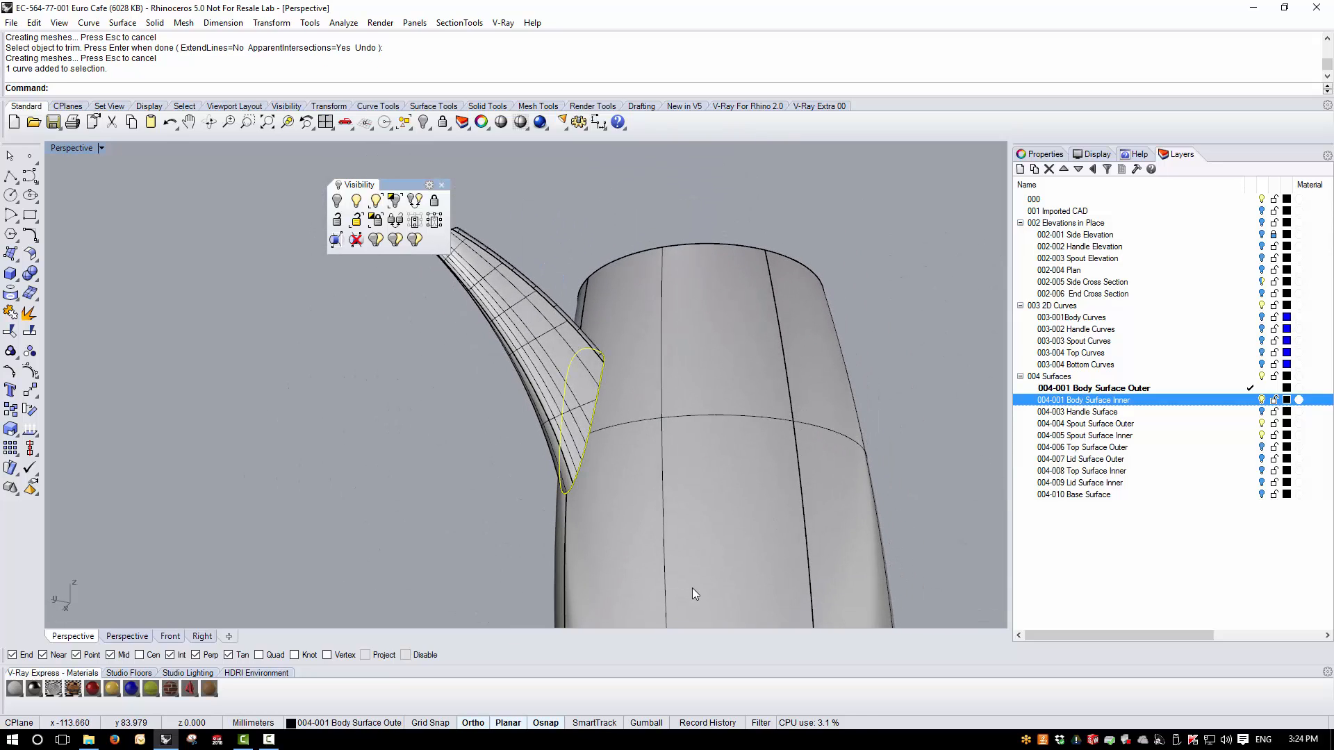
key(Delete)
scroll(632, 237, down, 3)
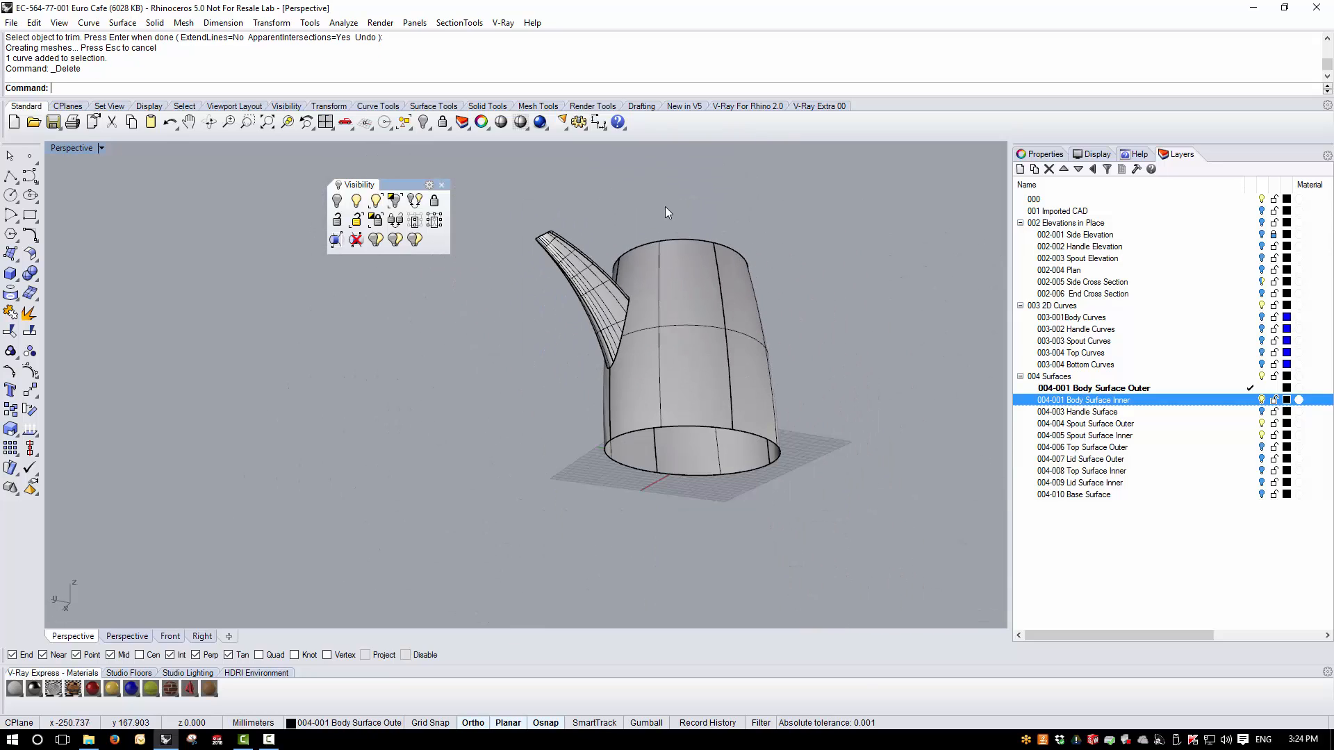
- Select the body surface and run Edge Analysis to display its naked edges
drag(539, 405, 539, 405)
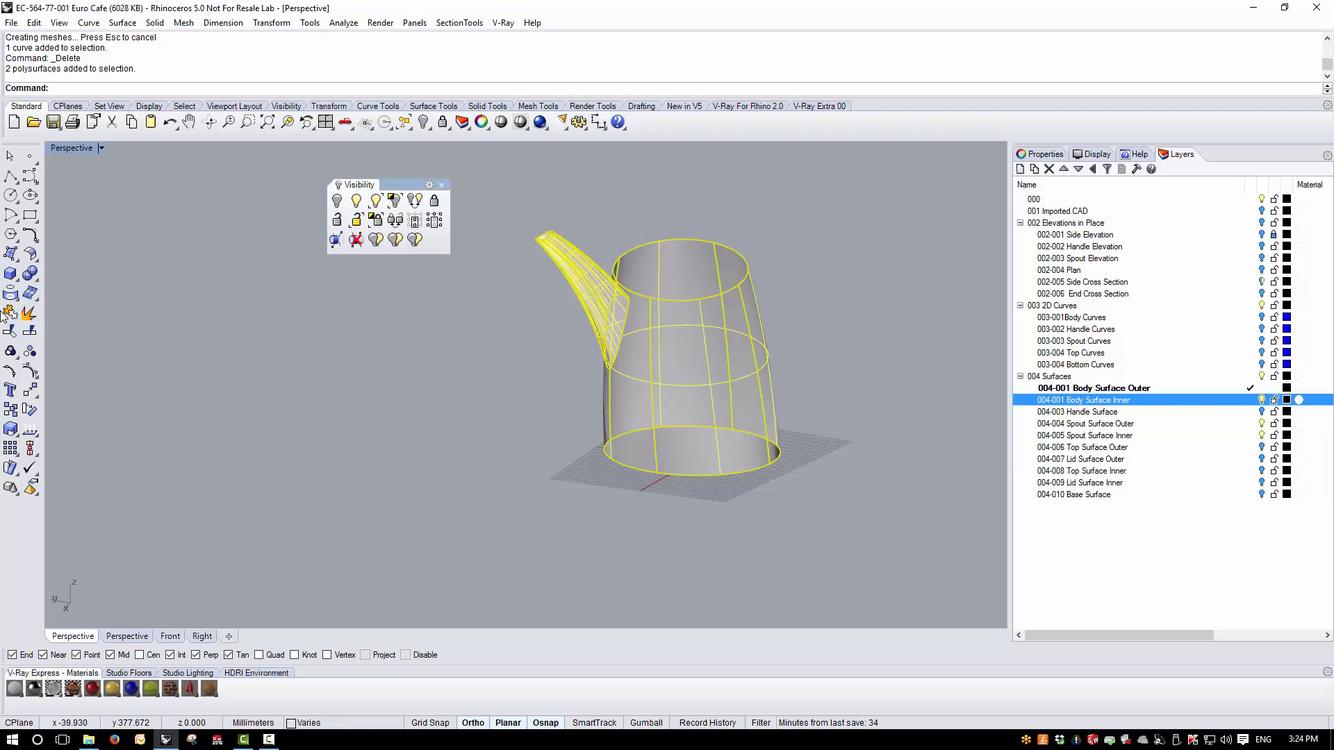
click(268, 375)
scroll(710, 333, up, 5)
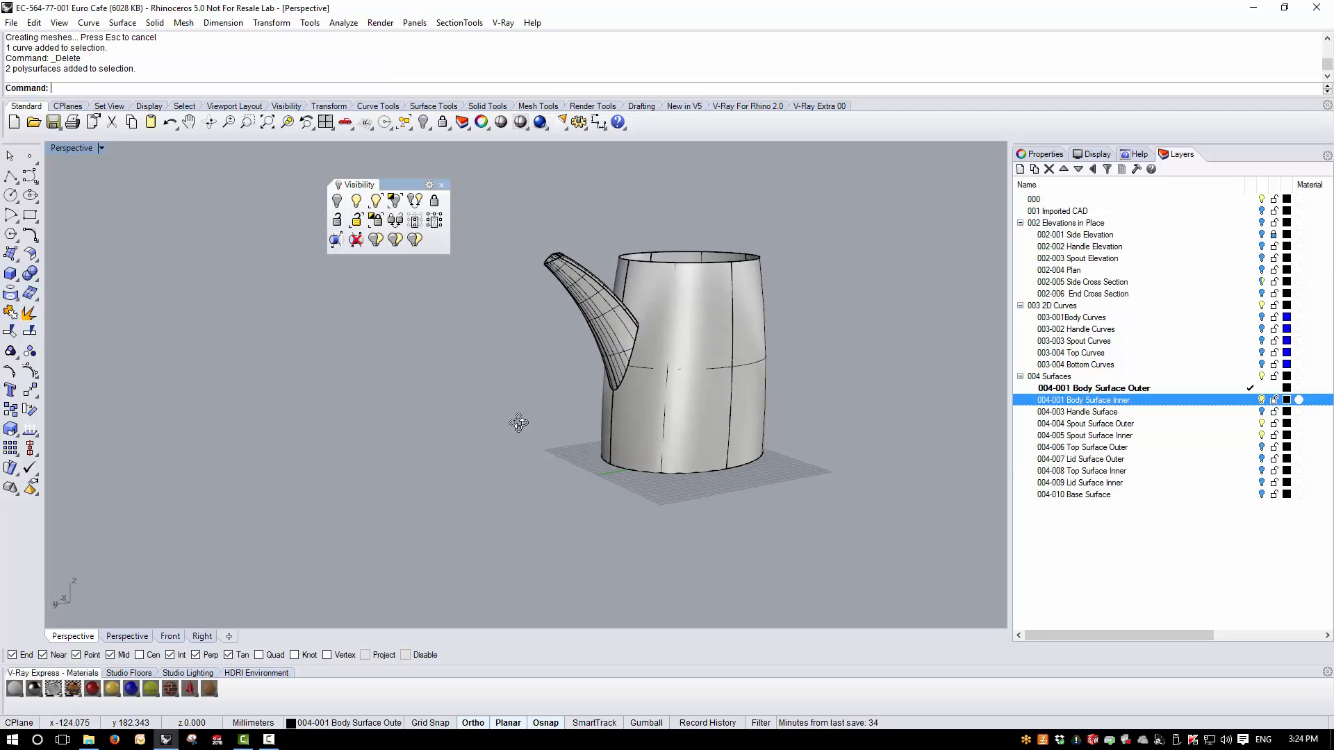
click(622, 352)
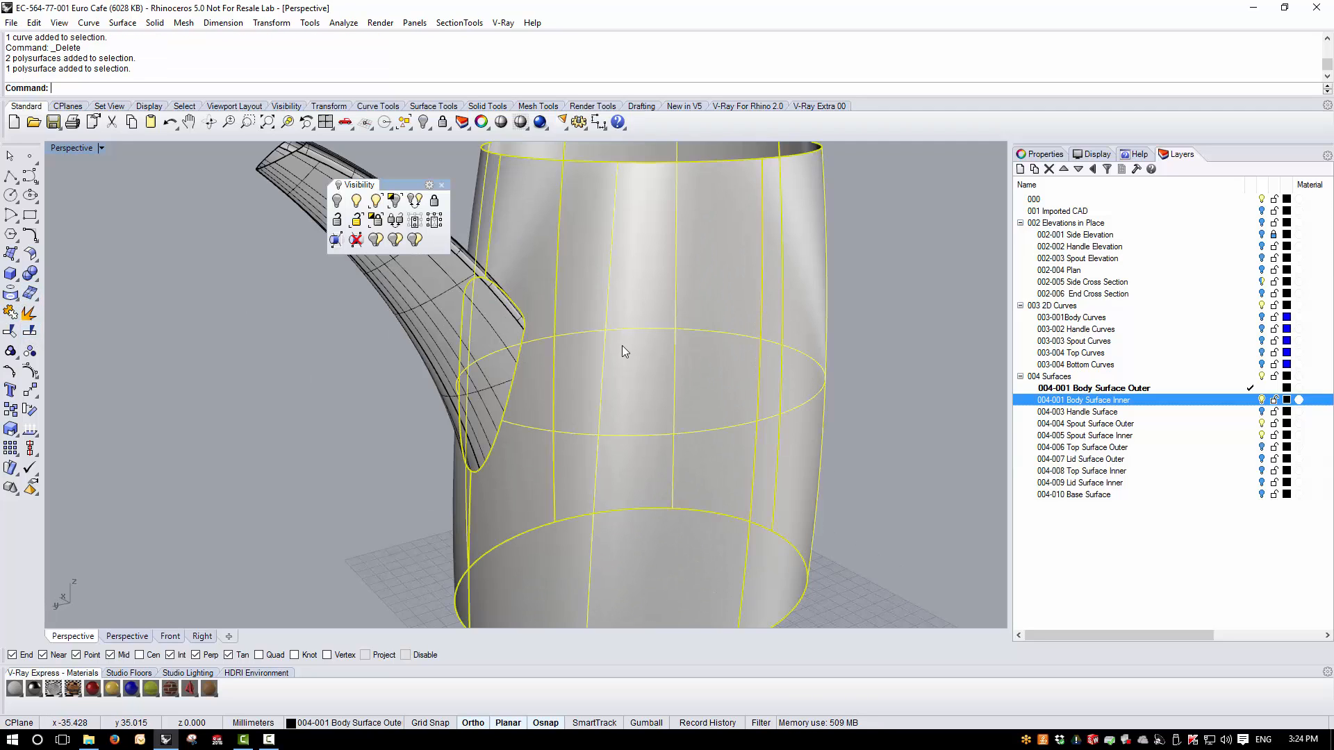
click(35, 431)
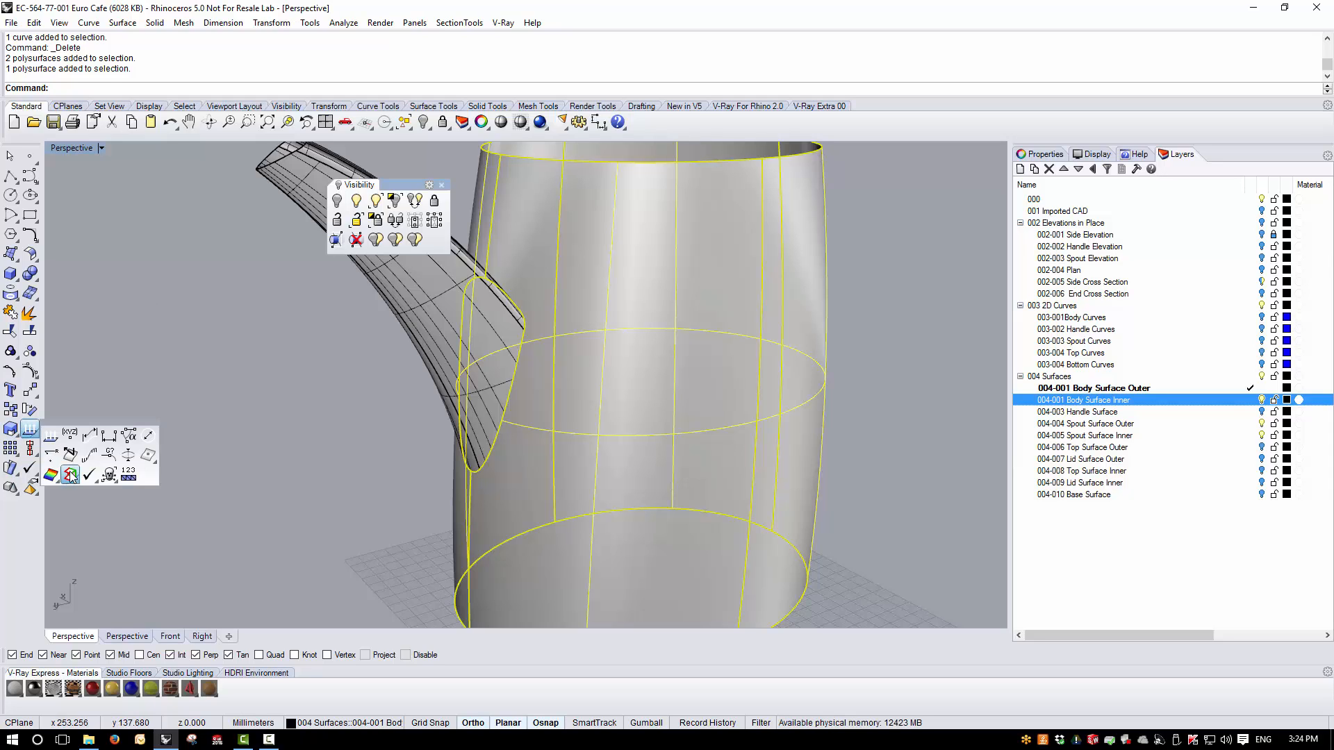
click(70, 475)
right_drag(332, 454, 812, 275)
scroll(571, 412, up, 4)
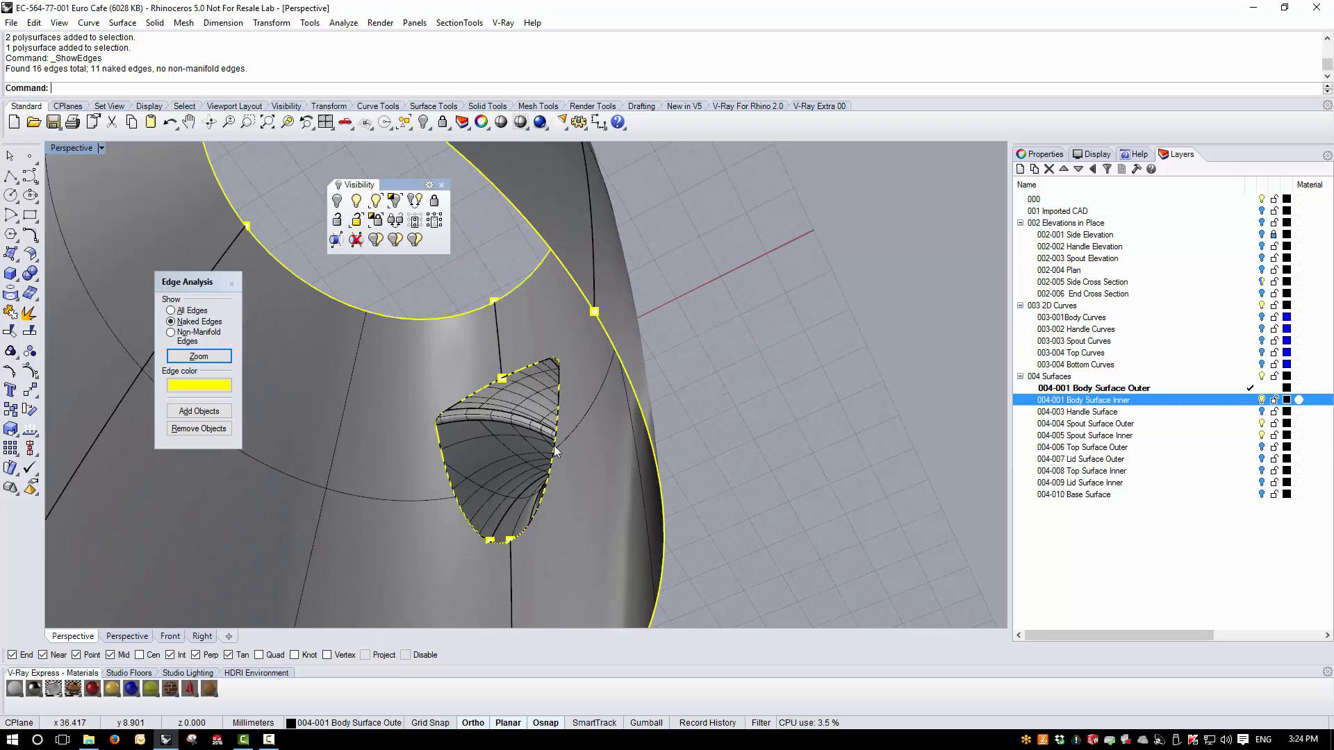
- Join the trimmed inner spout surface with the inner body surface
click(515, 464)
click(820, 417)
click(503, 441)
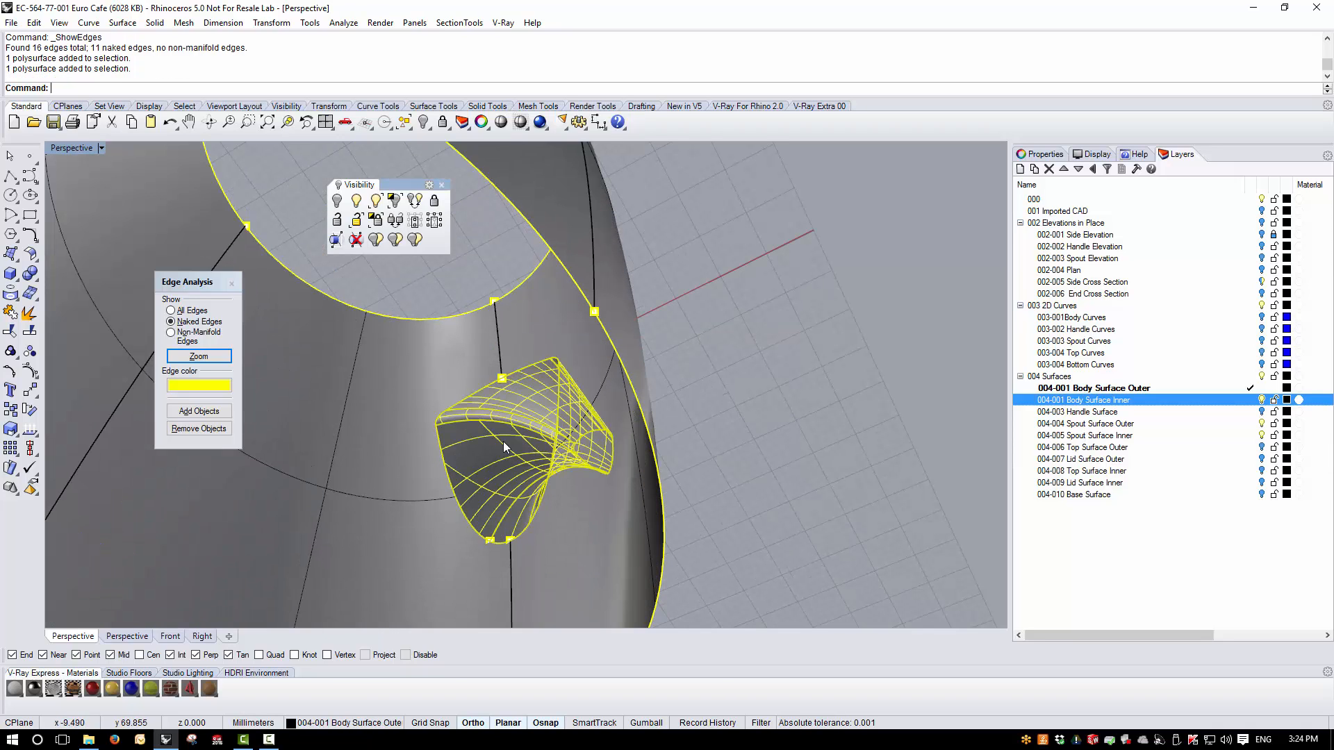
shift+click(610, 568)
click(11, 313)
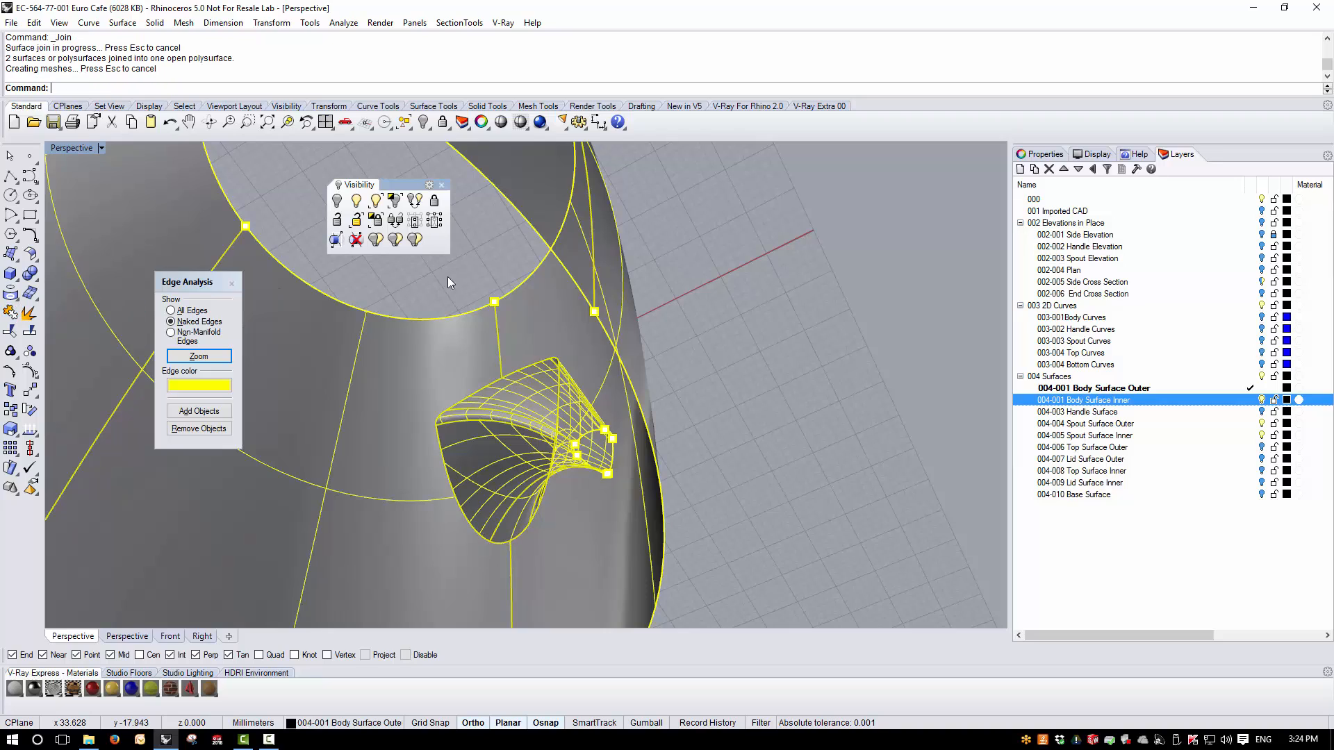
- Inspect the naked edges around the joined body and spout from several angles
click(474, 285)
right_drag(492, 300, 506, 498)
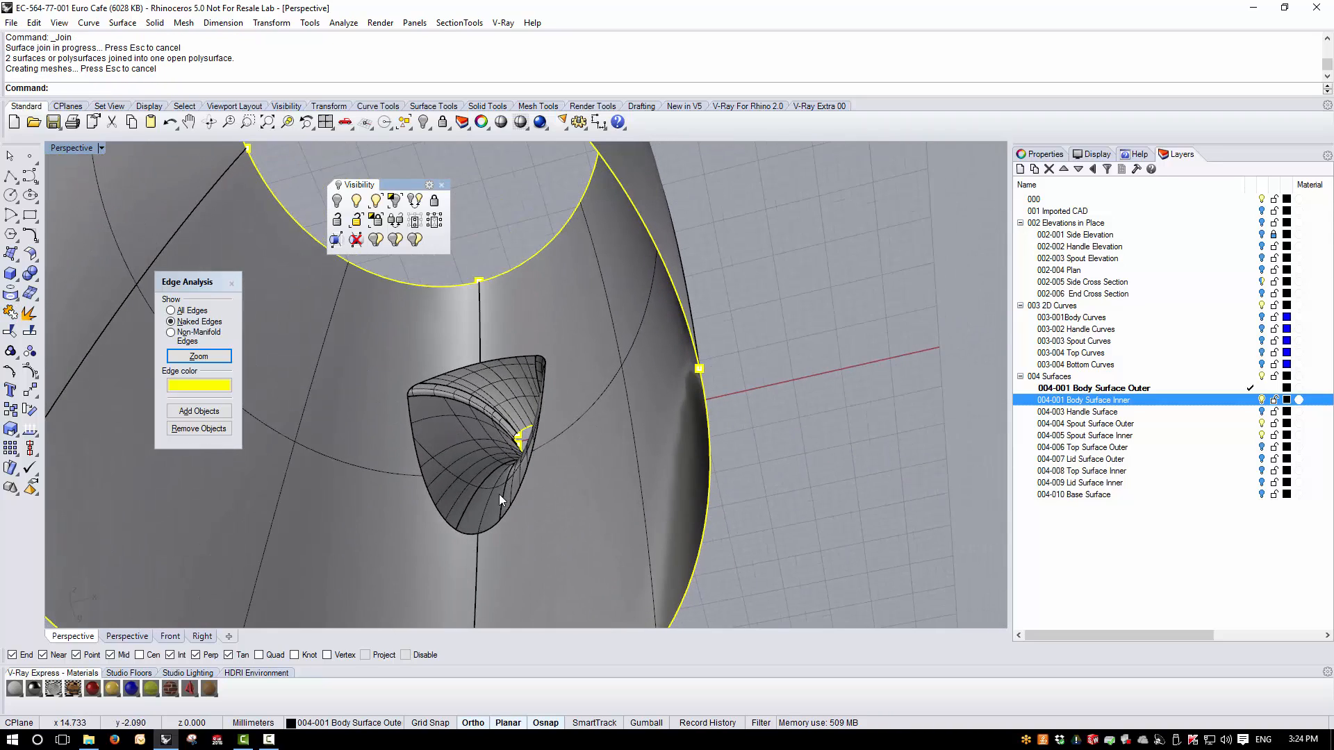
scroll(500, 496, down, 6)
right_drag(662, 446, 222, 182)
scroll(580, 366, up, 2)
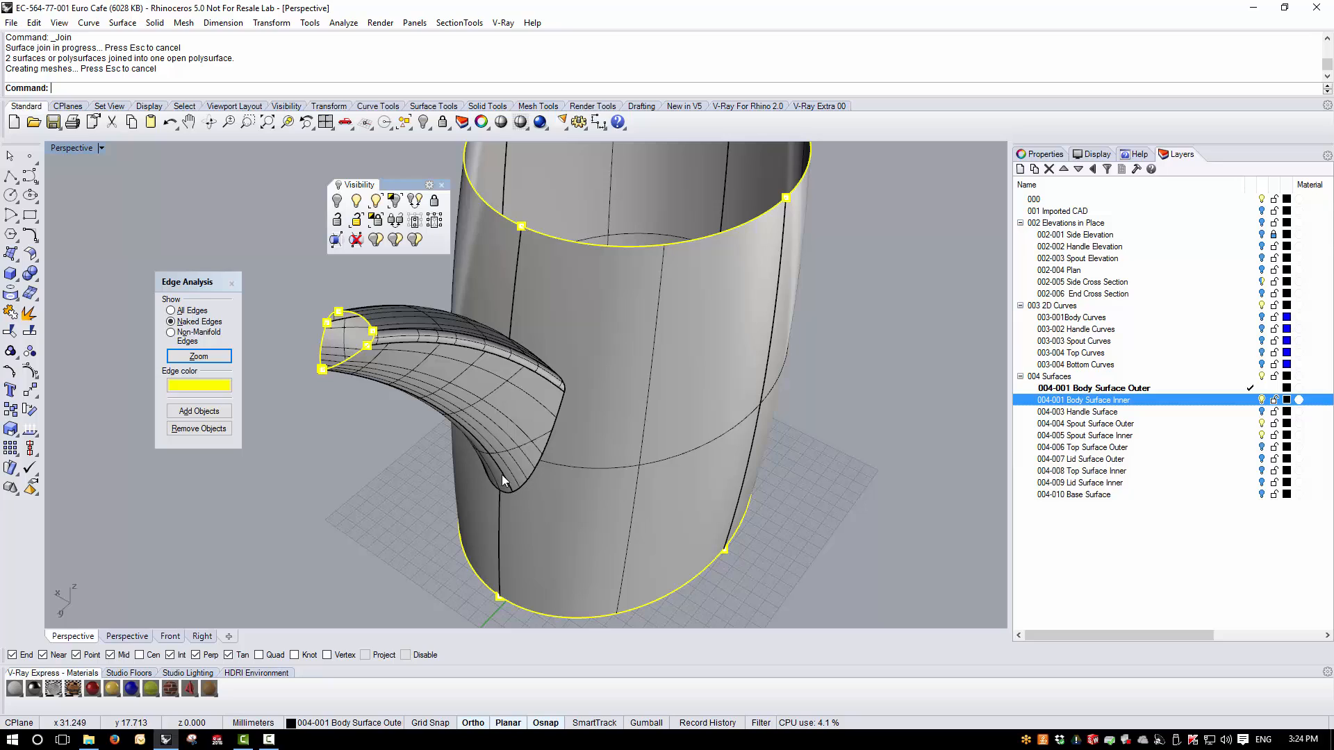
right_drag(564, 393, 732, 329)
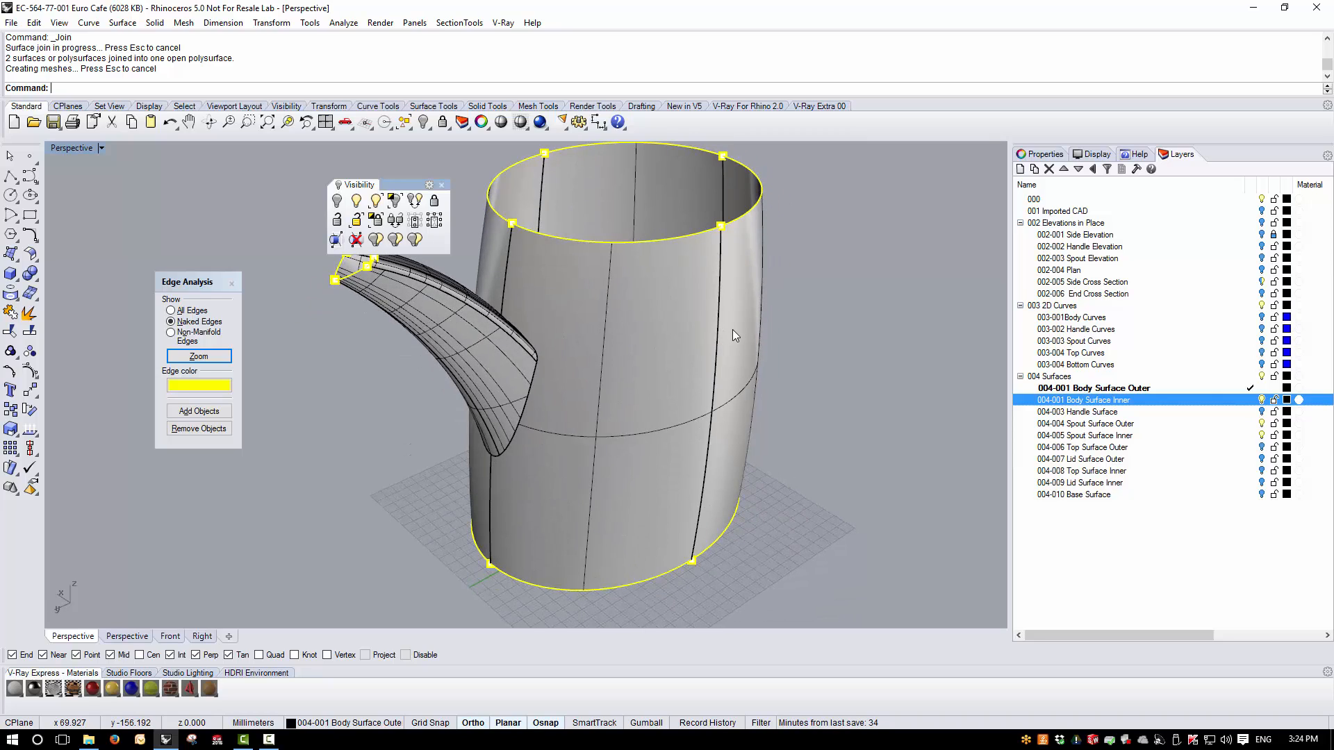
scroll(732, 329, down, 2)
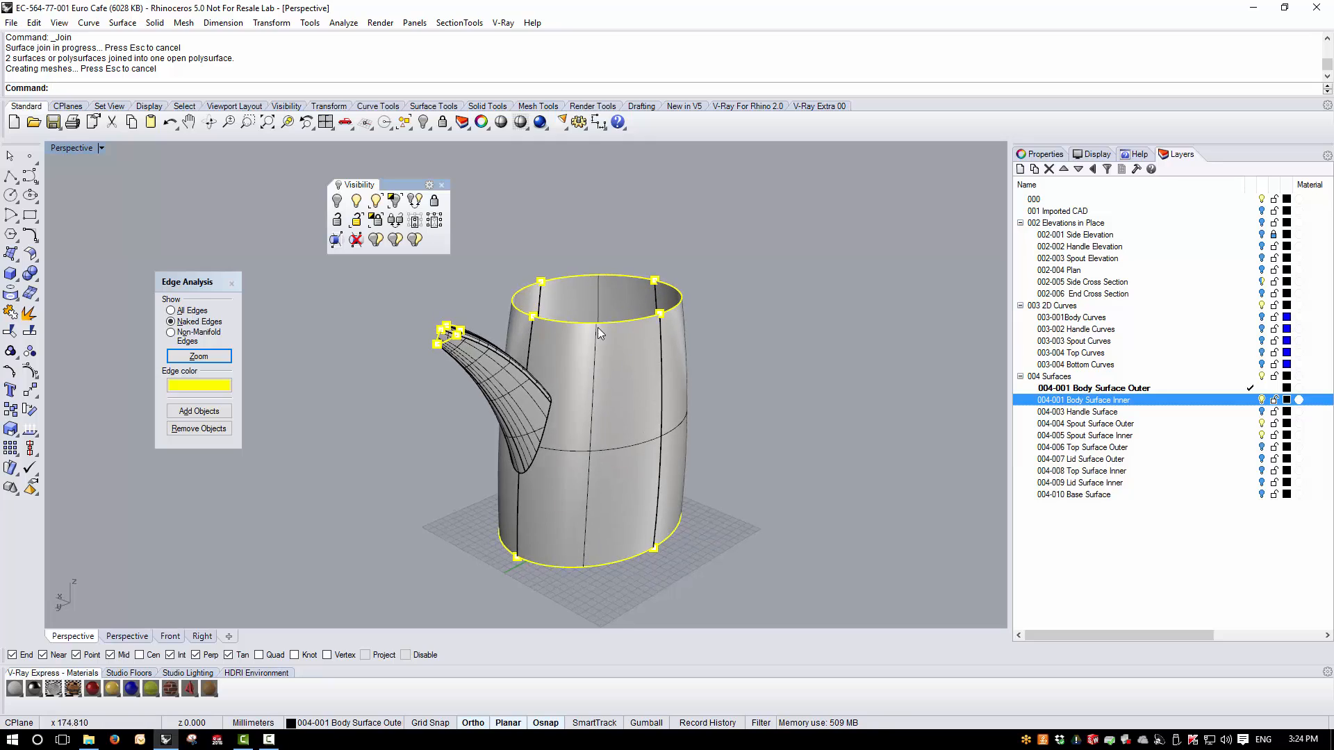
scroll(607, 302, up, 1)
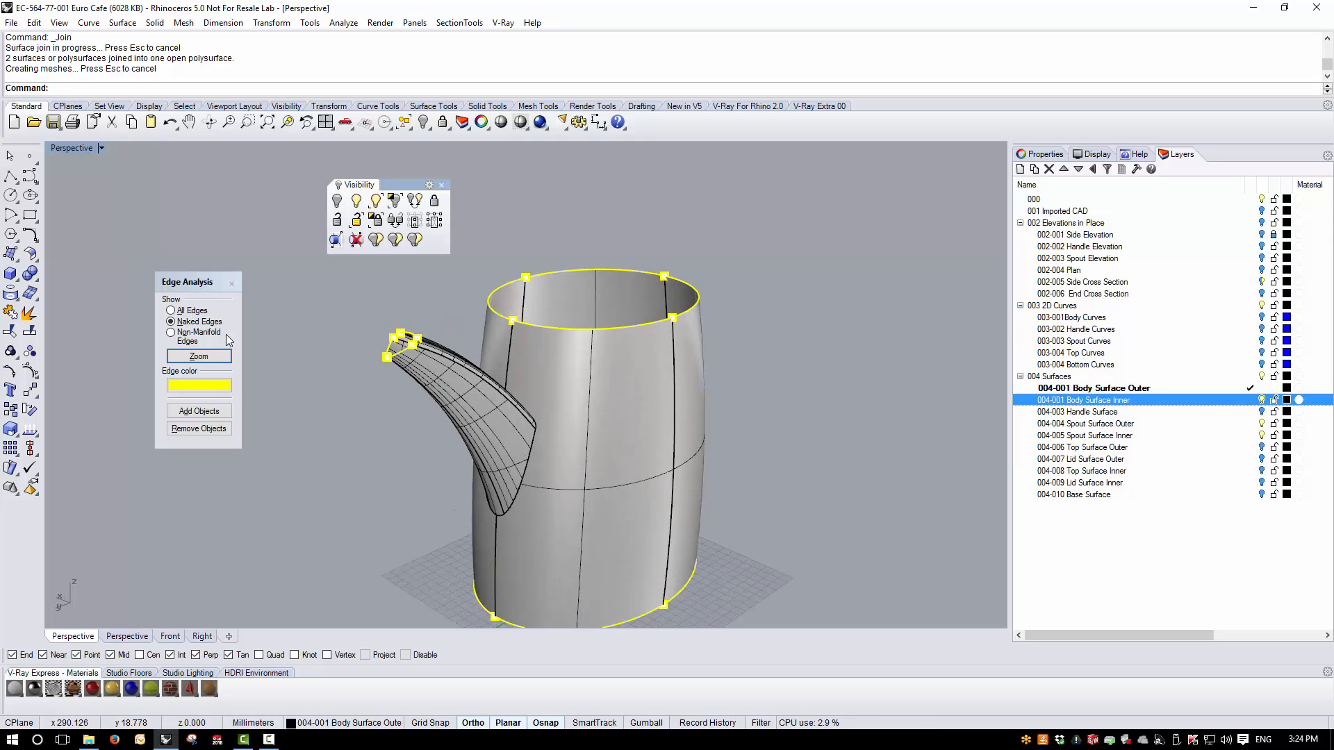
- Close the Edge Analysis dialog and show all hidden objects
click(232, 284)
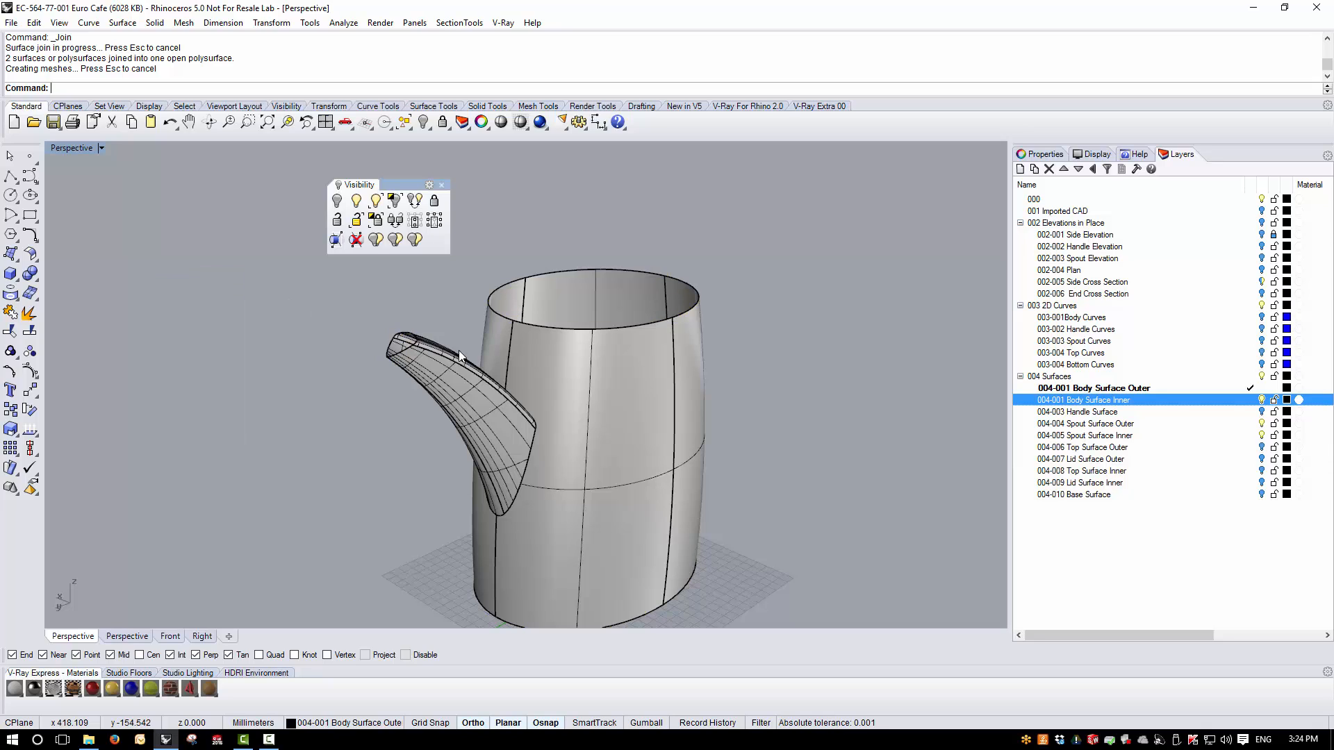
scroll(511, 353, down, 1)
scroll(528, 392, up, 1)
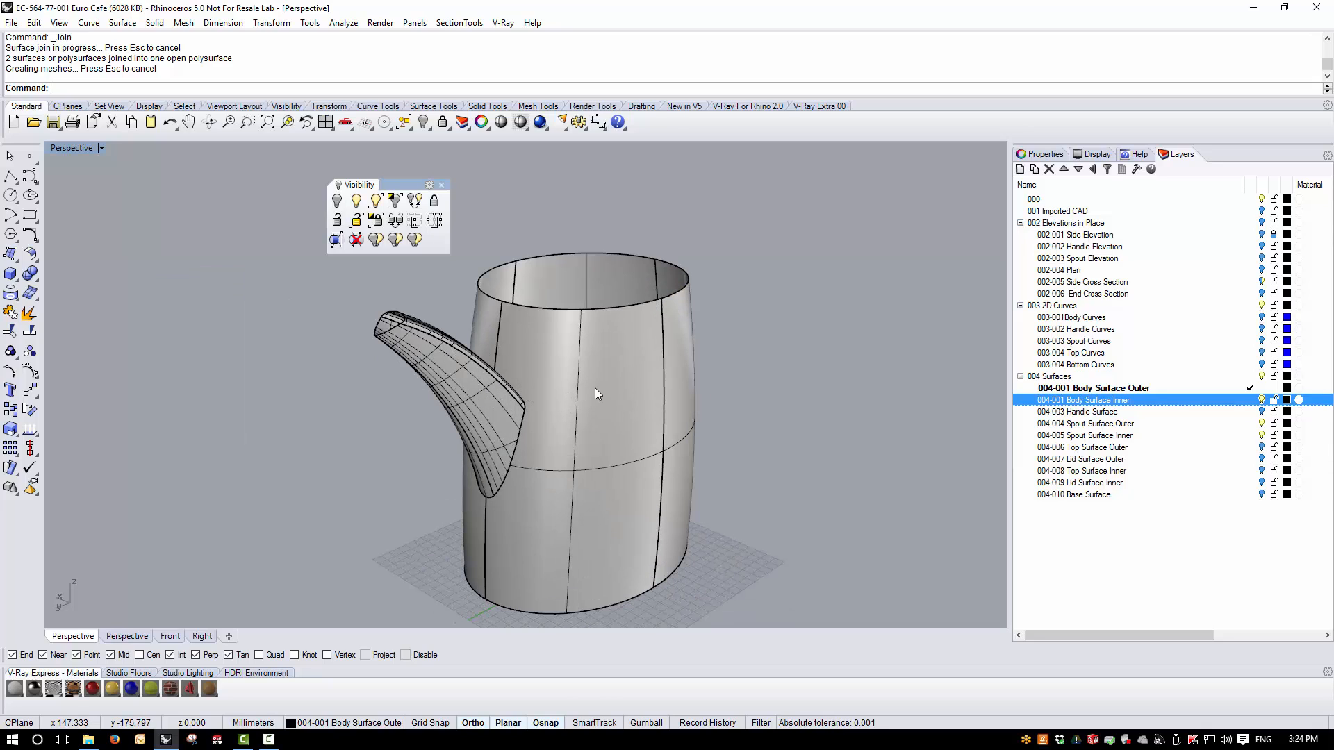
key(ctrl+alt+h)
right_drag(510, 360, 472, 227)
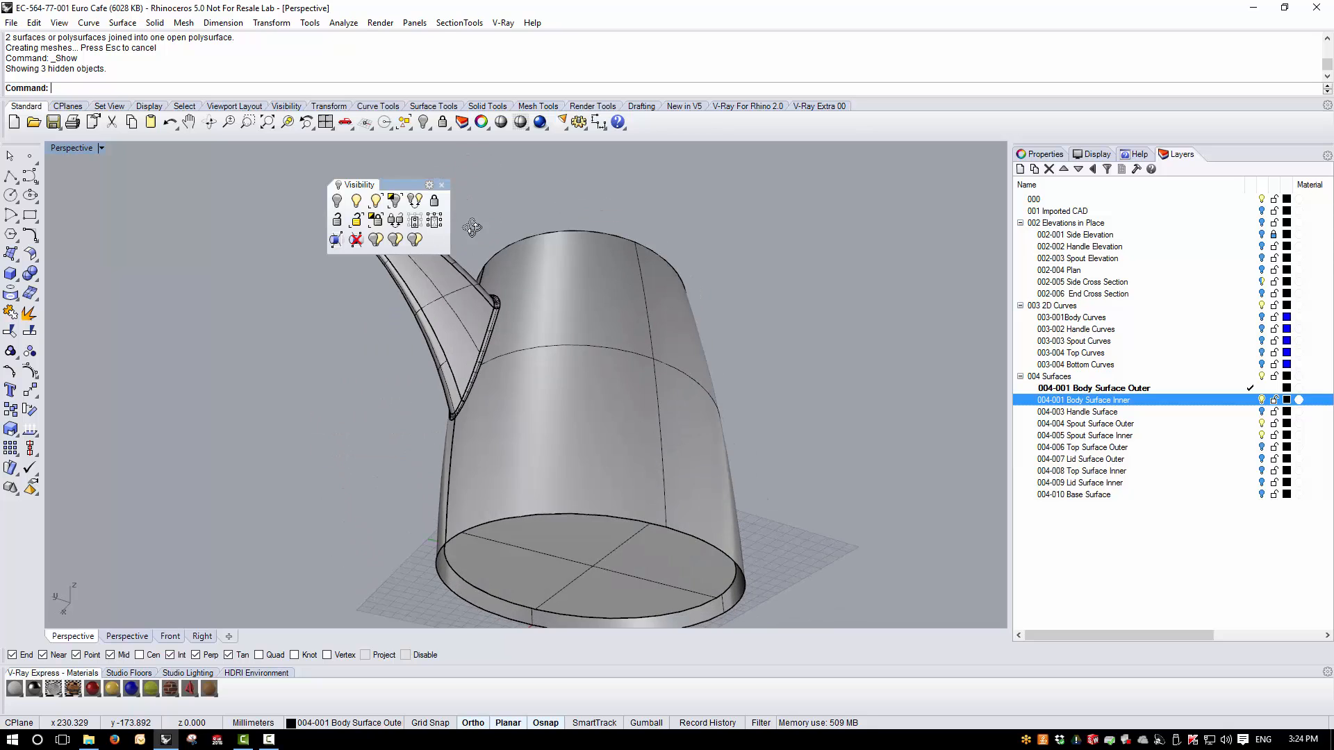
scroll(636, 372, down, 2)
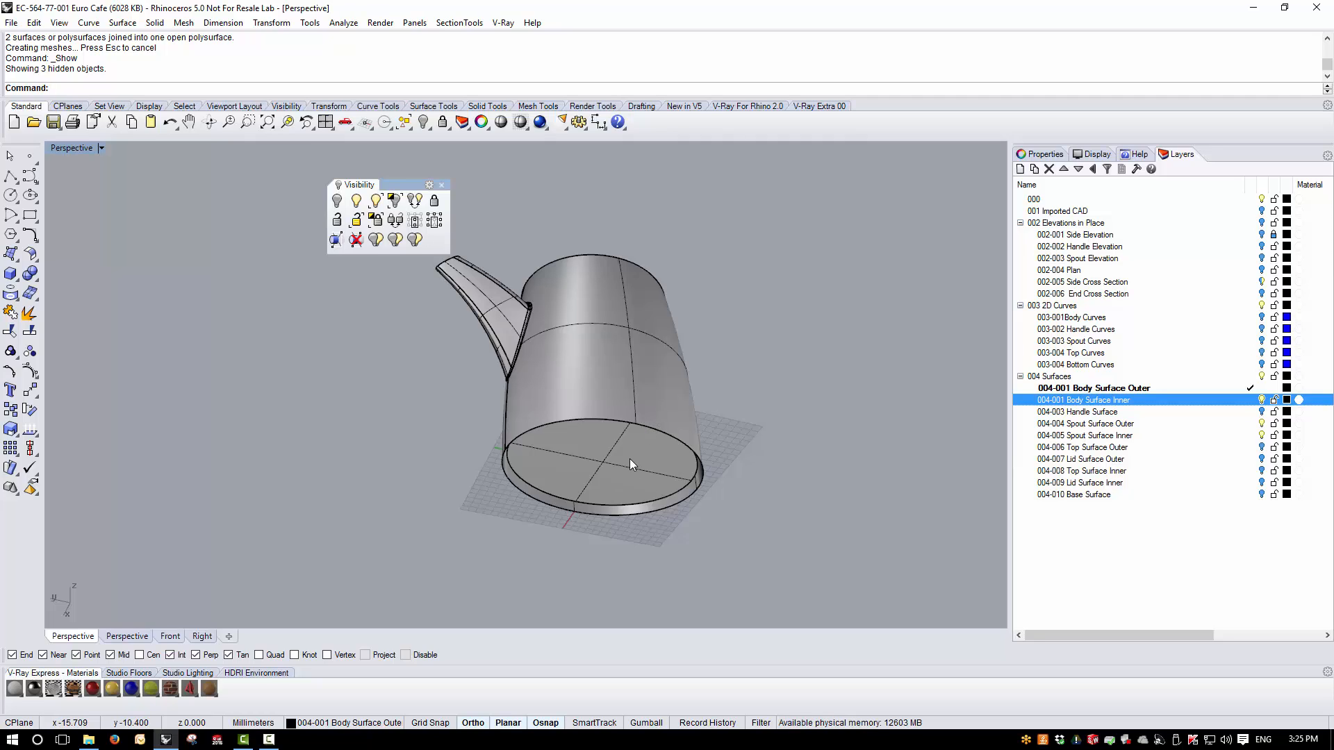
scroll(630, 458, up, 2)
- Turn on the Base Surface layer and join the base surface with the body polysurface
click(1263, 495)
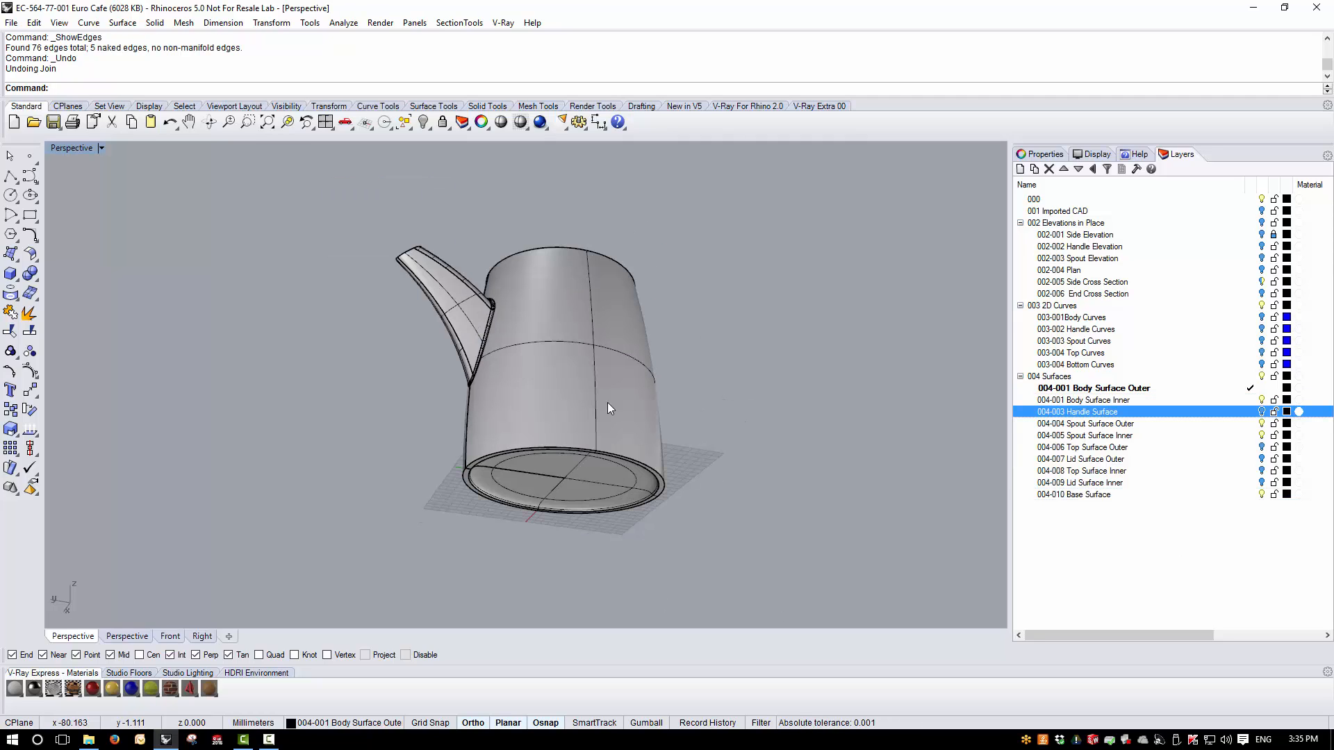
scroll(481, 464, up, 2)
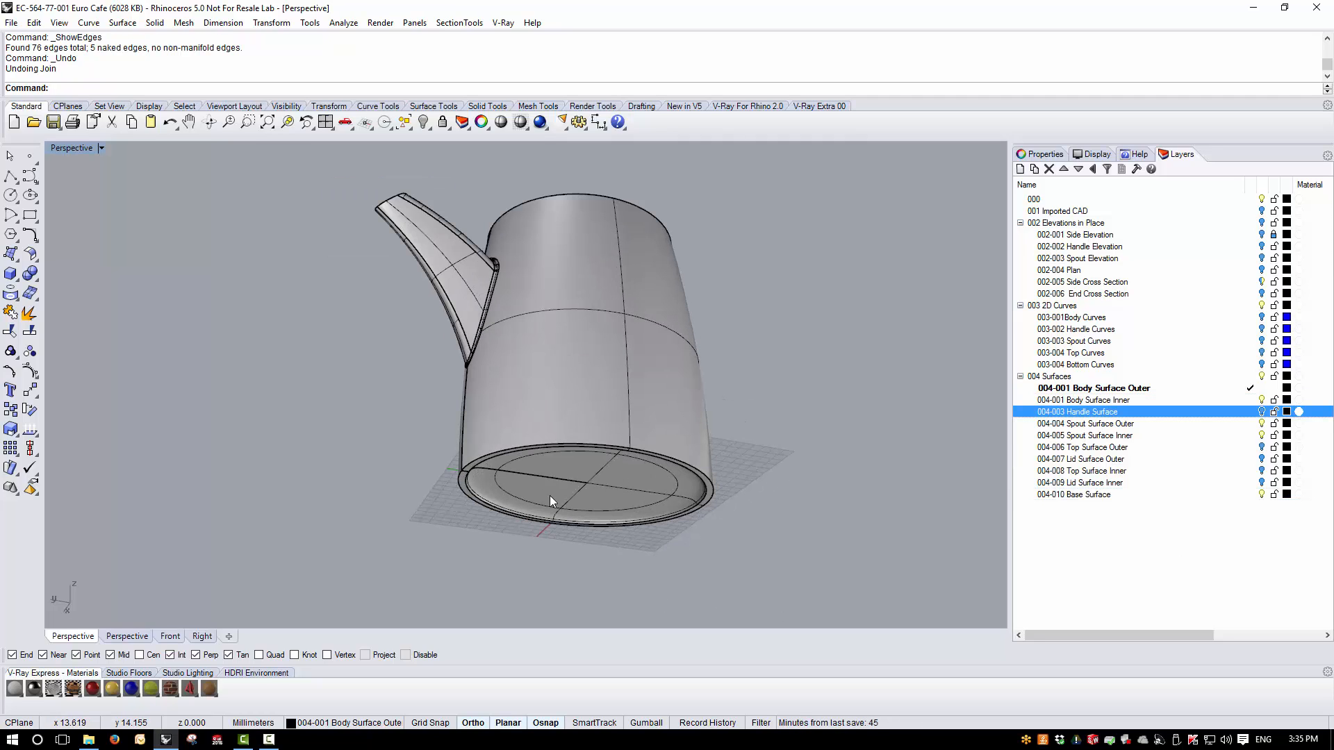
scroll(519, 478, up, 3)
click(516, 483)
click(485, 403)
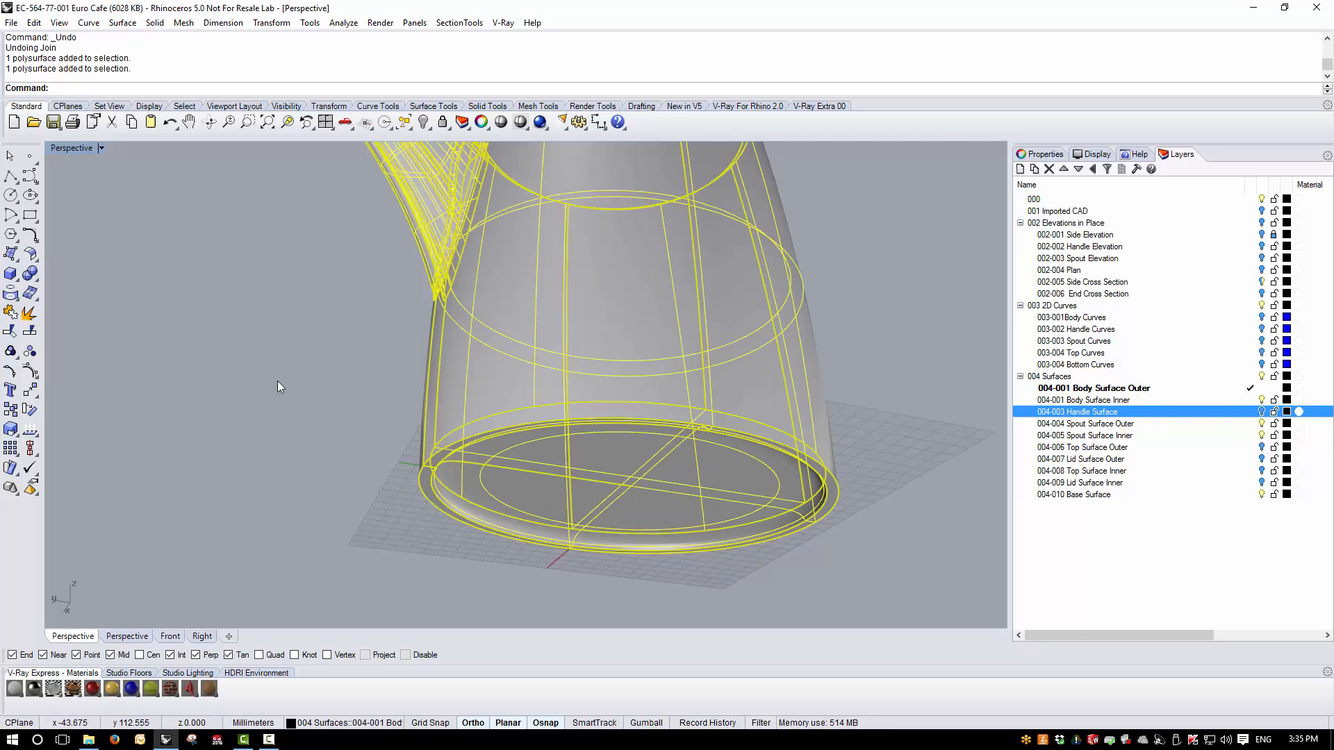
click(10, 313)
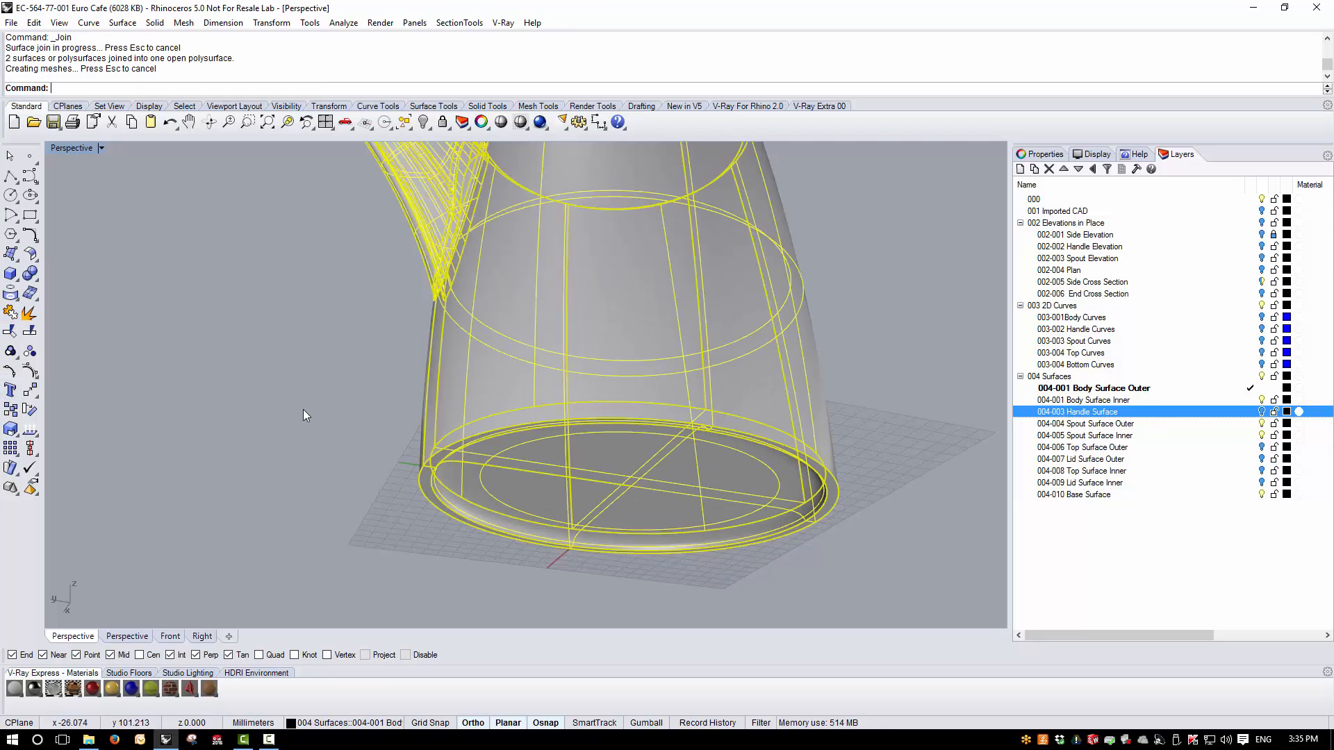
- Check the joined body's naked edges with Edge Analysis, then close the dialog
click(30, 431)
right_drag(347, 347, 472, 336)
click(232, 284)
scroll(464, 305, up, 3)
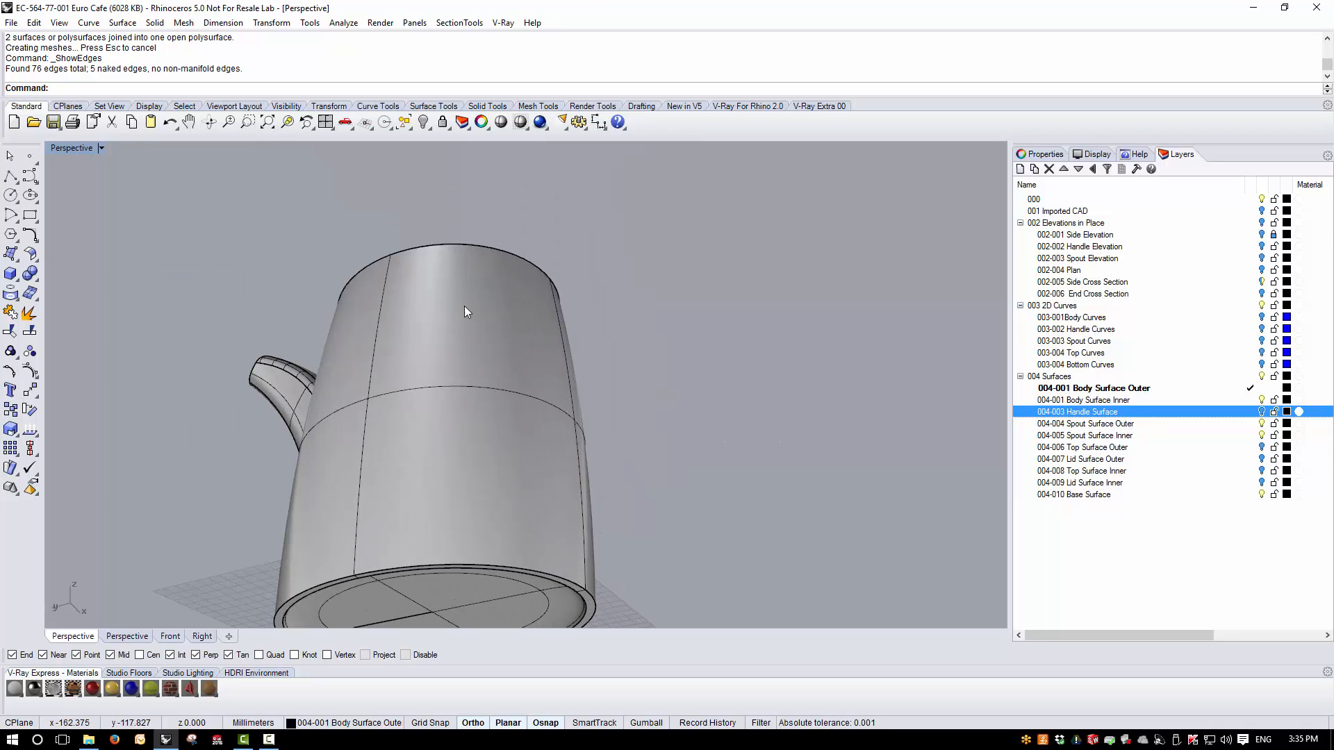
- Extract the outer body surface from the joined polysurface
click(30, 313)
click(525, 287)
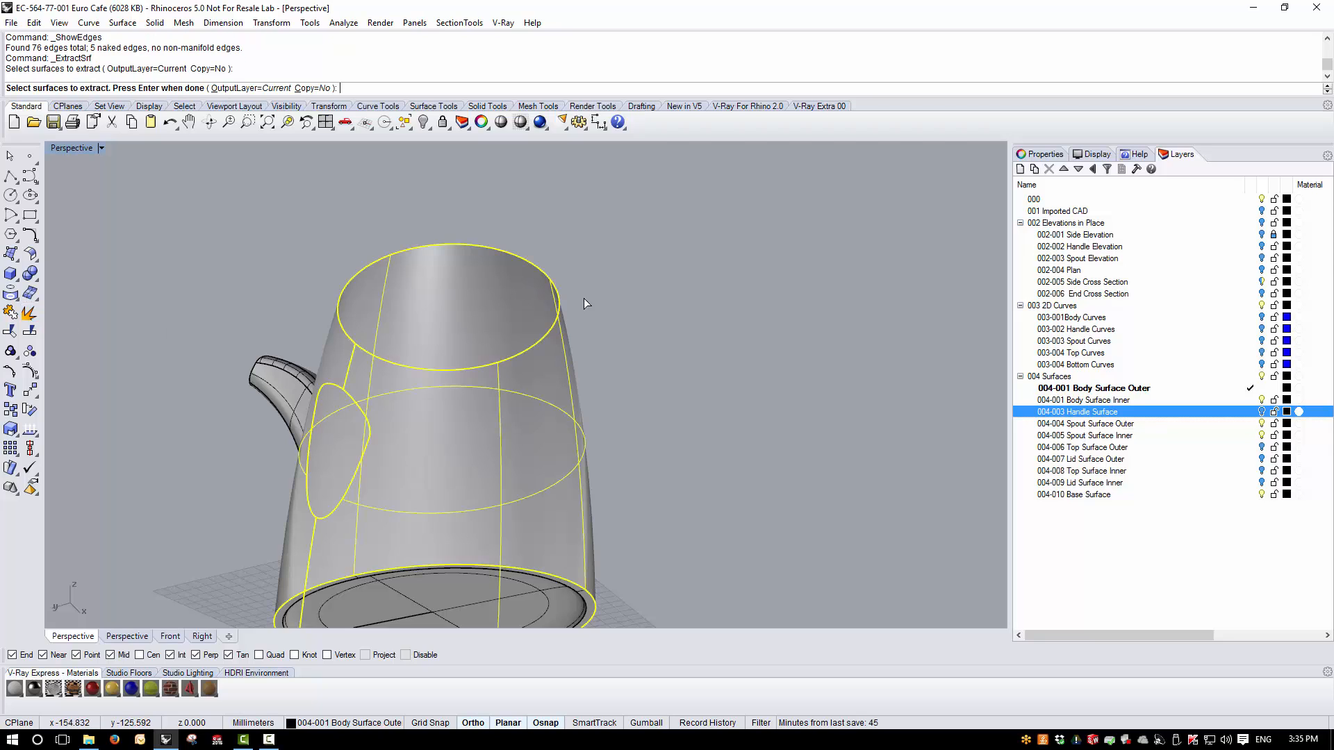
key(Return)
scroll(590, 347, down, 3)
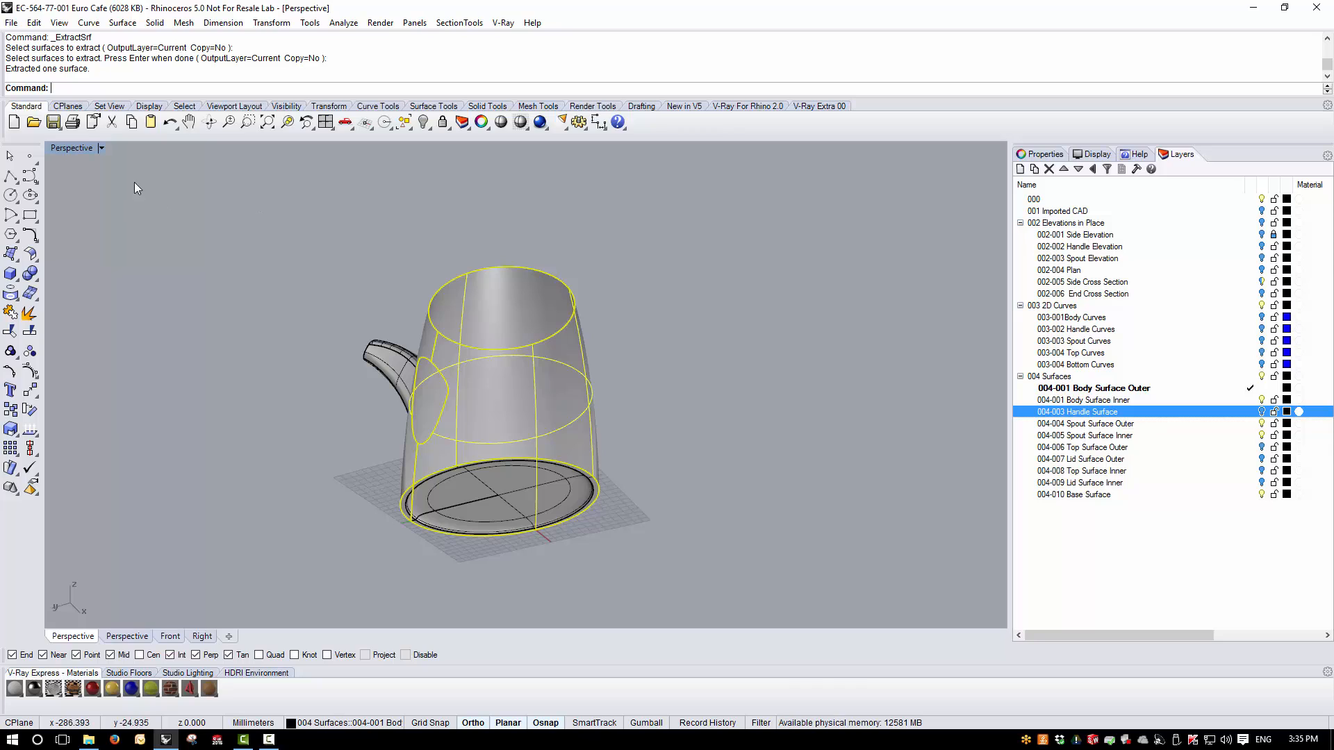
- Hide everything except the extracted body surface and turn on the Handle Surface layer
click(423, 123)
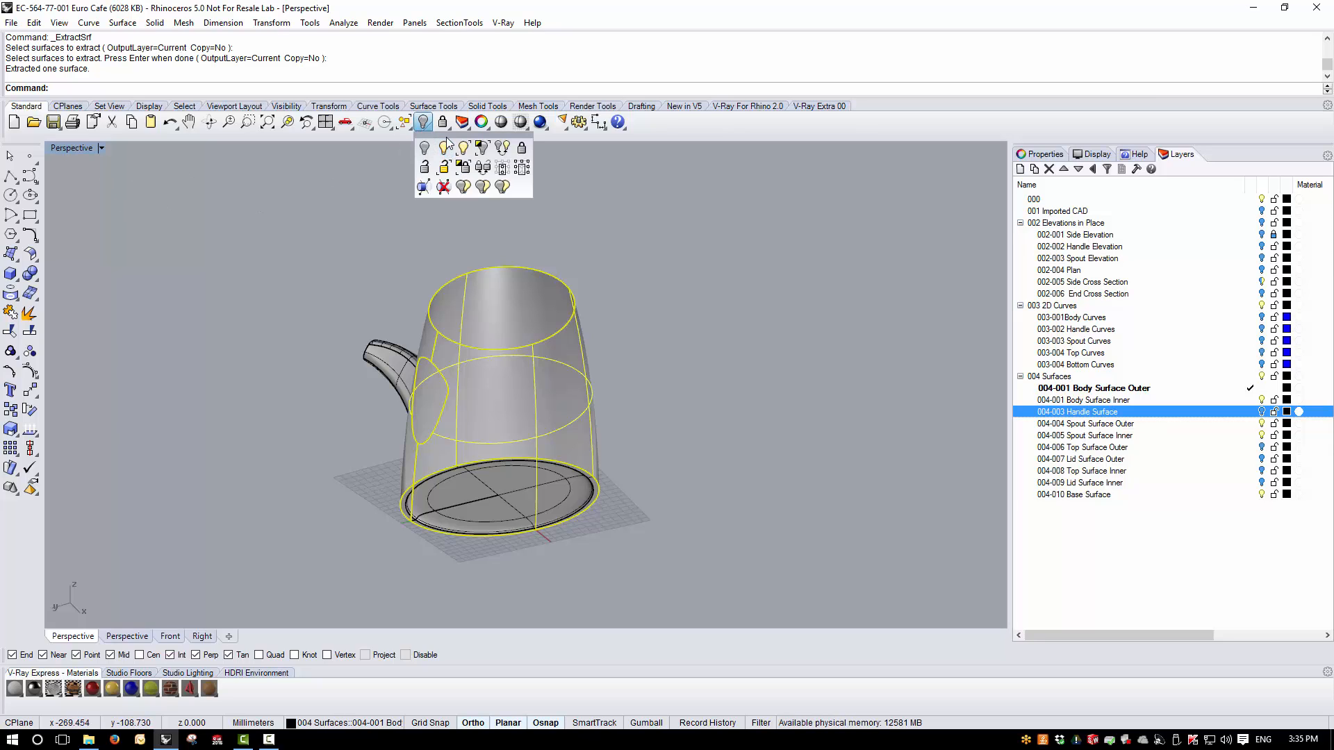
drag(448, 144, 304, 224)
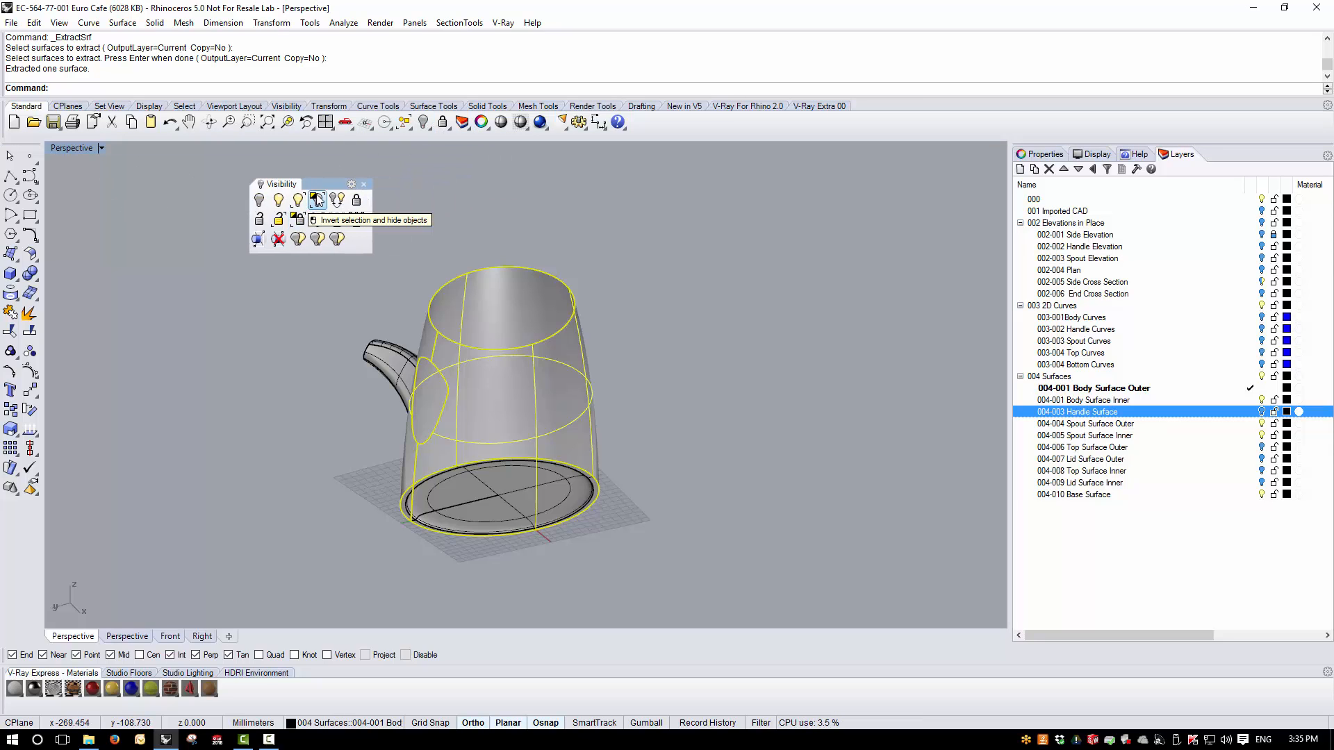
click(316, 200)
right_drag(537, 440, 650, 520)
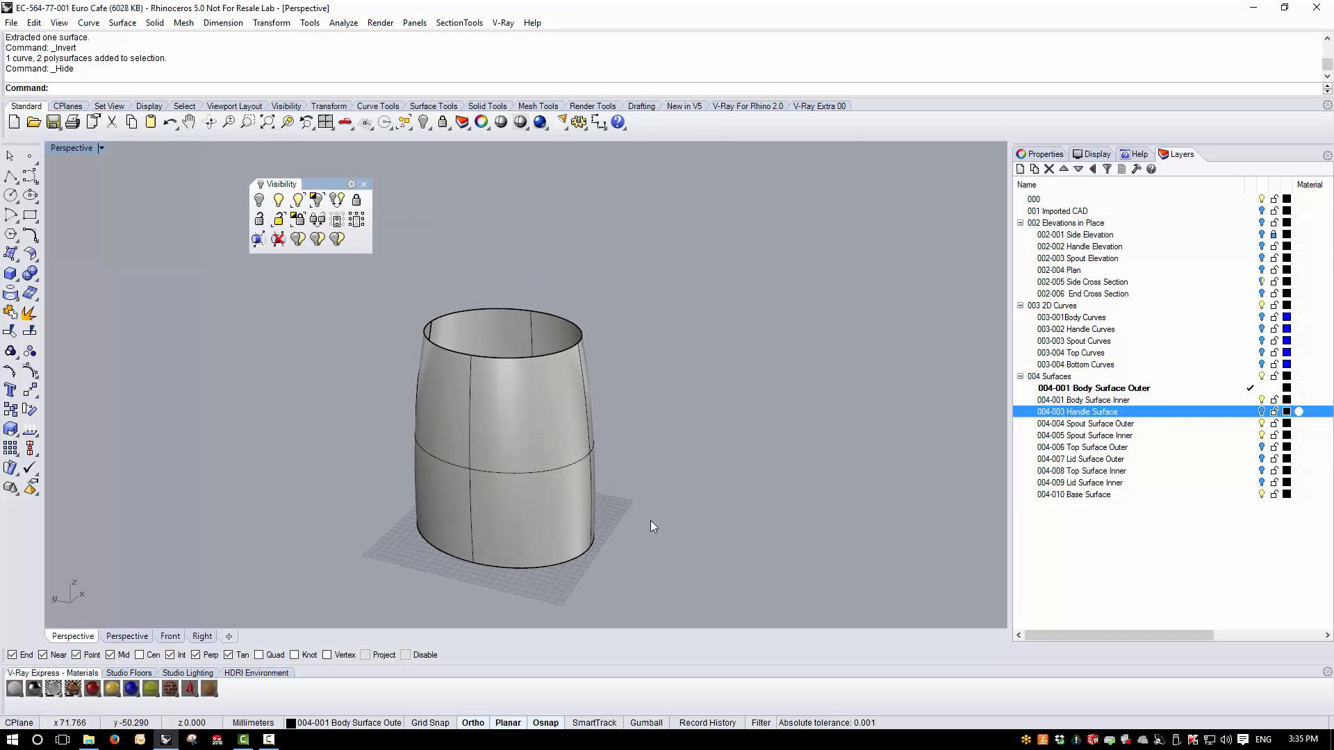
click(1262, 412)
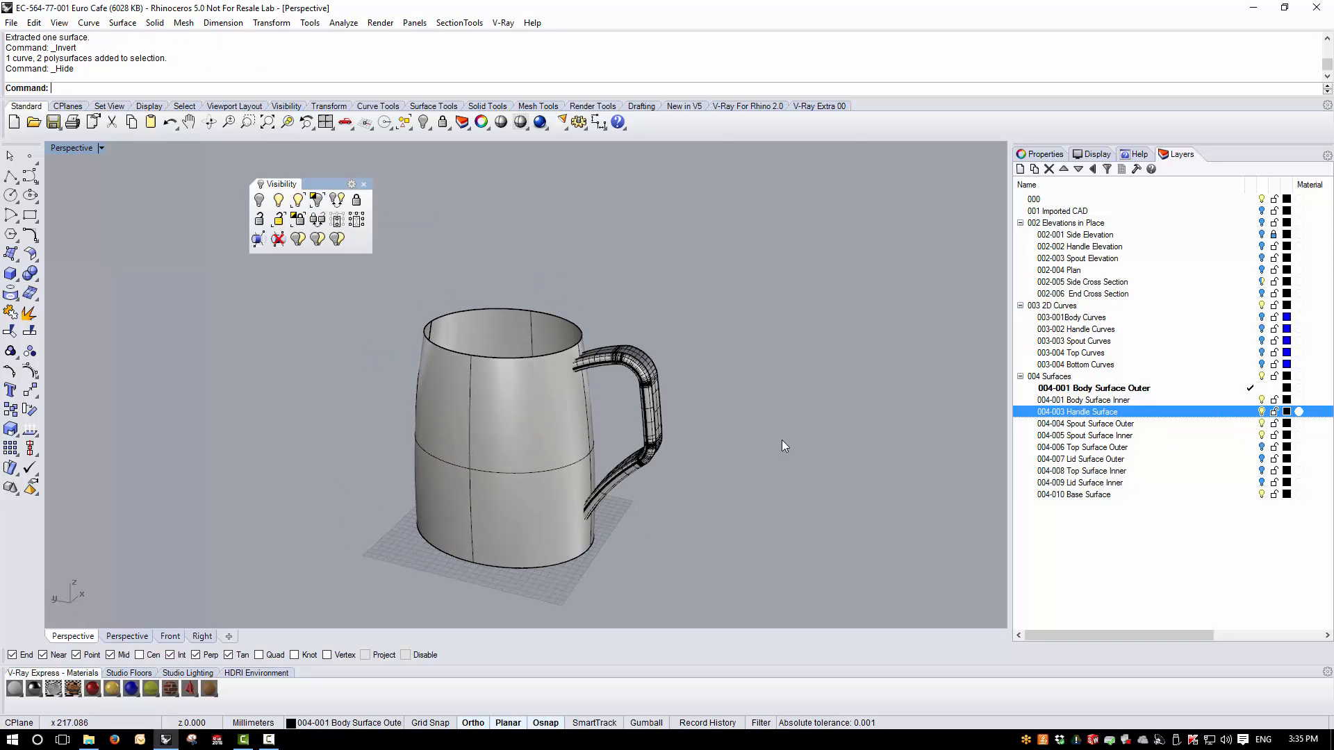
- Create intersection curves between the body surface and the handle
right_drag(925, 396, 665, 422)
right_drag(540, 381, 556, 326)
click(487, 259)
shift+click(447, 427)
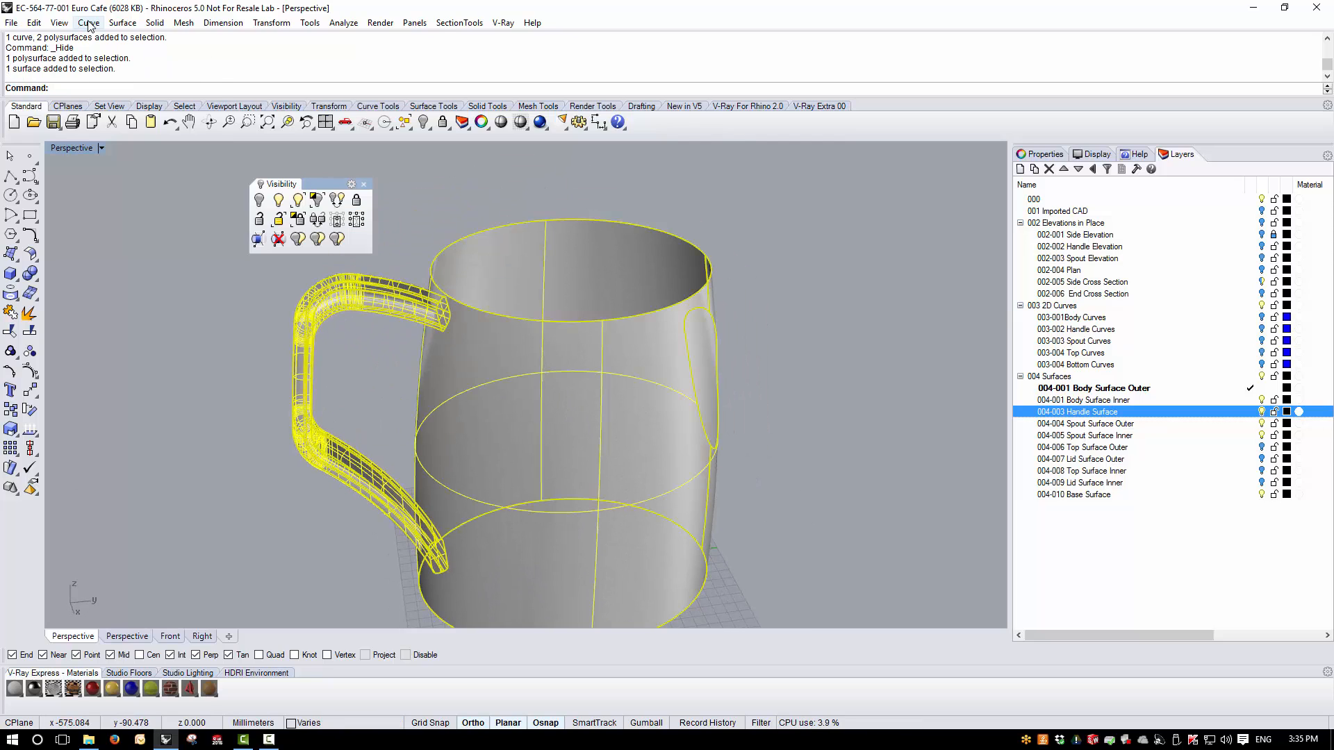
click(88, 23)
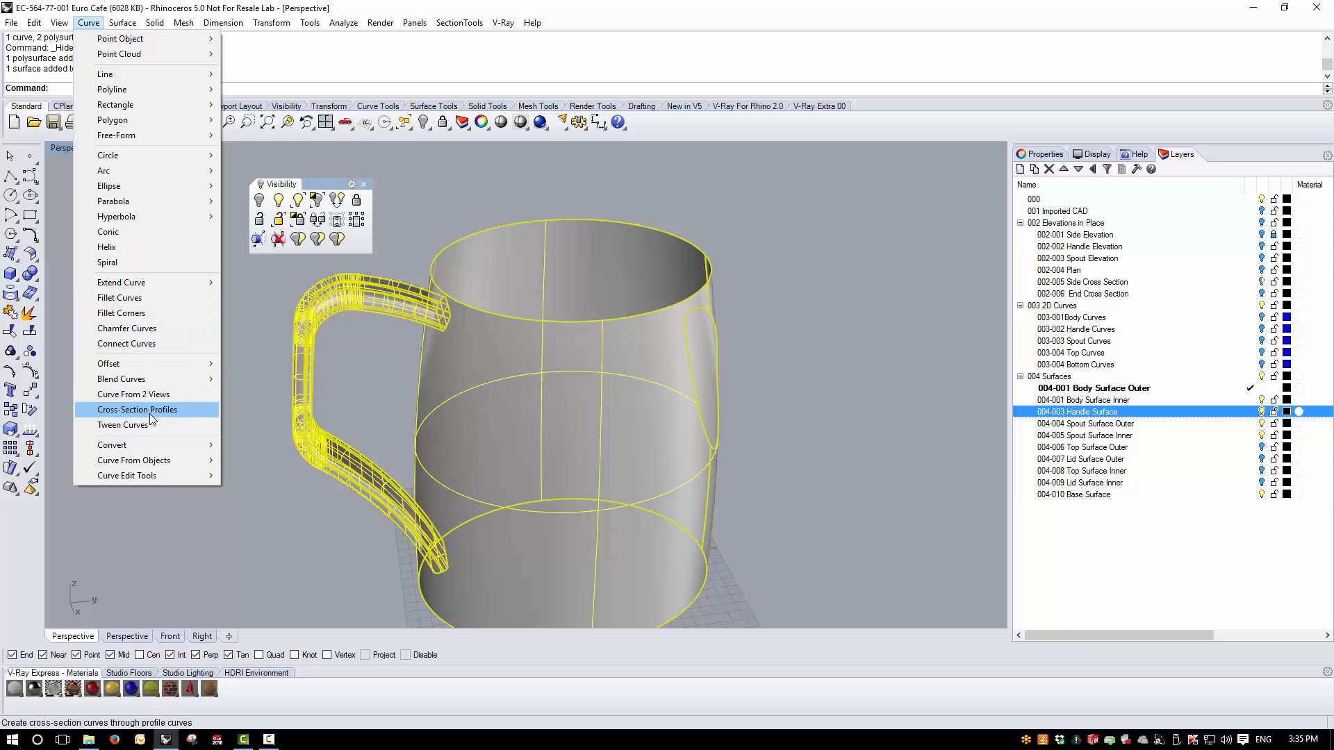
mouse_move(146, 460)
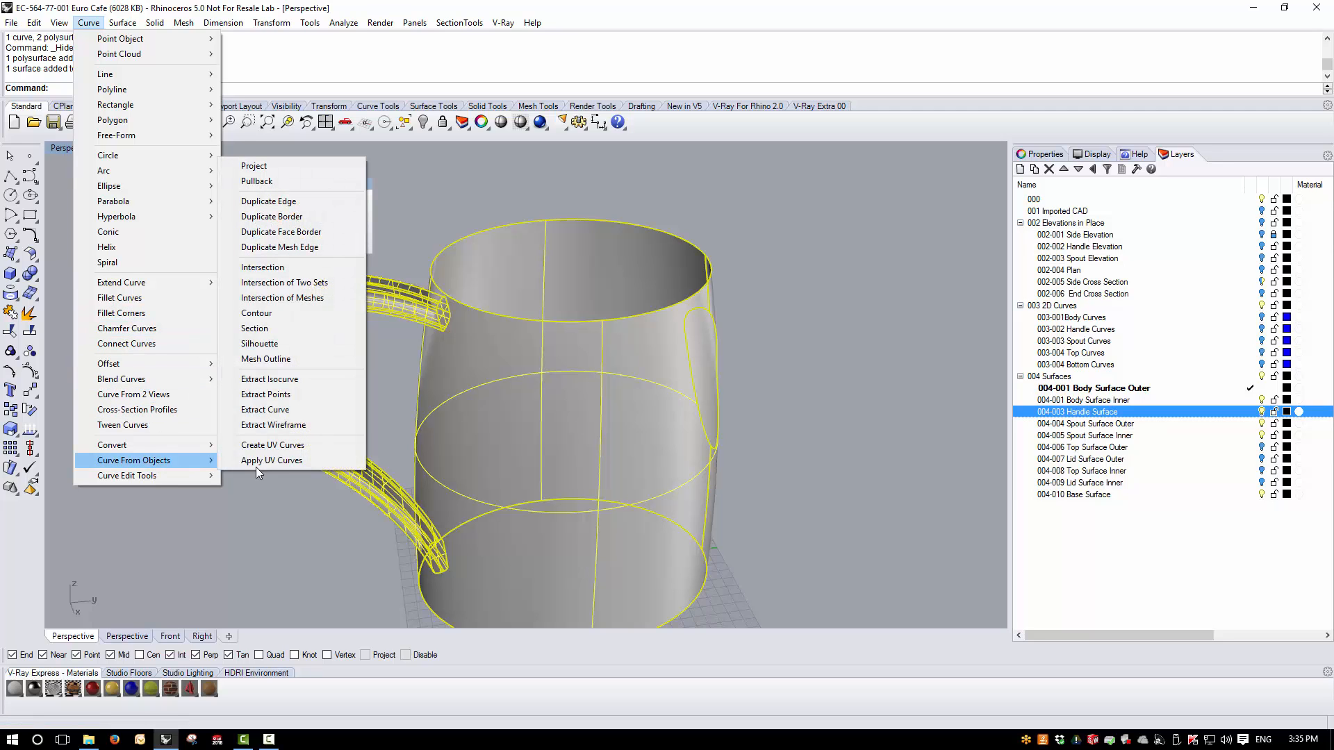
click(263, 267)
right_drag(449, 465, 247, 512)
click(286, 389)
scroll(577, 259, up, 7)
- Trim away the body surface inside the upper handle intersection curve
click(570, 285)
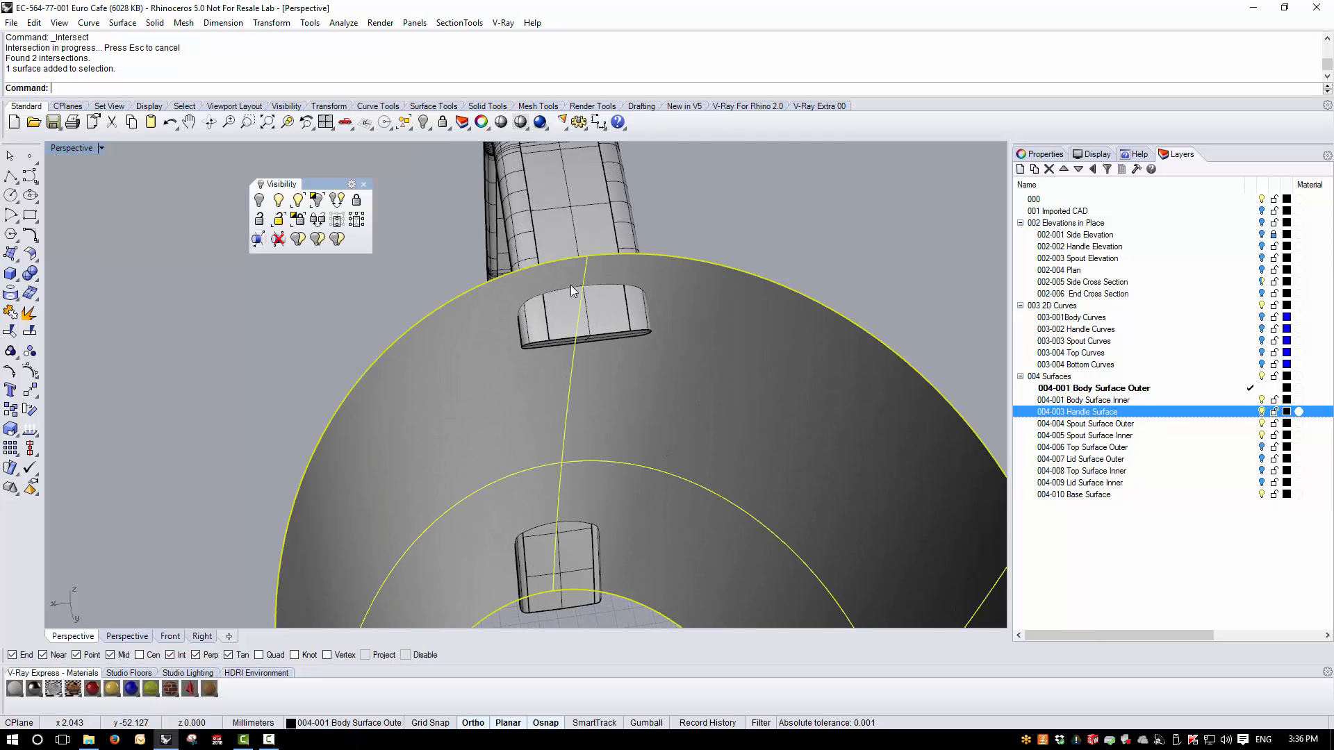
click(653, 311)
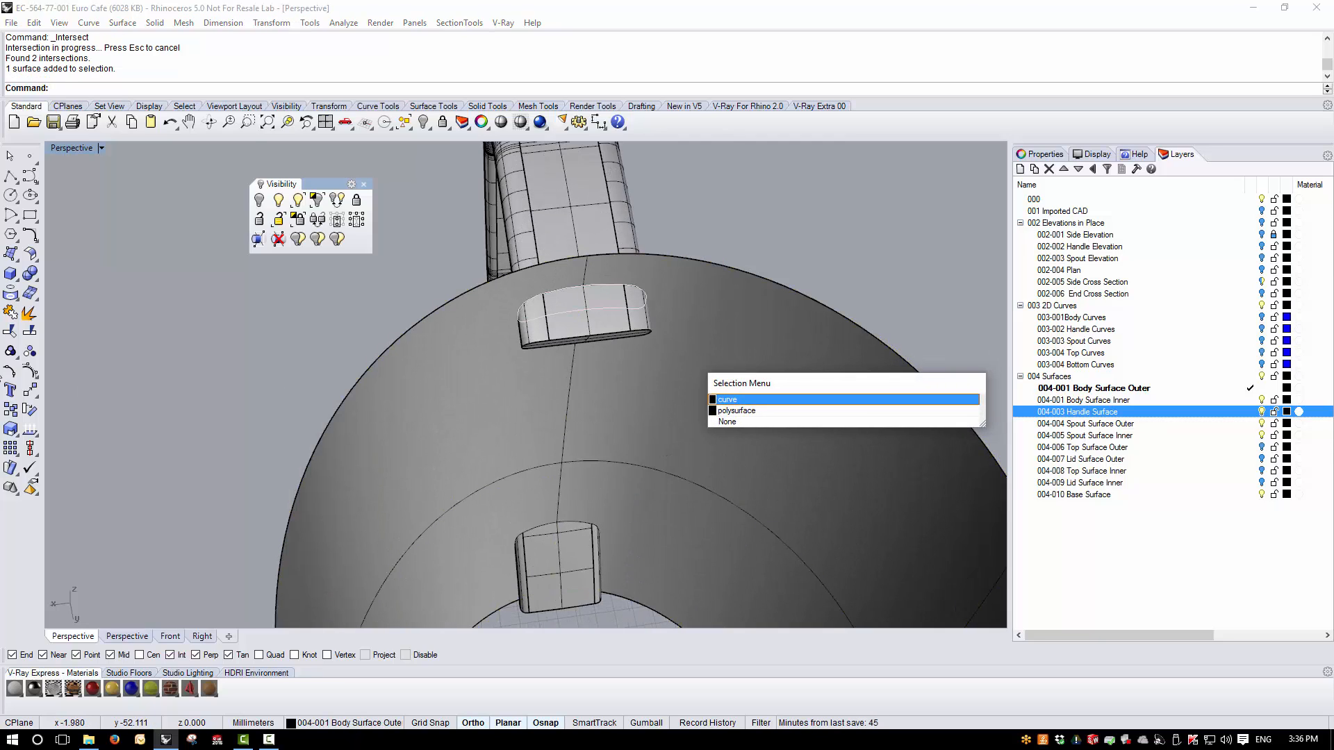
click(731, 398)
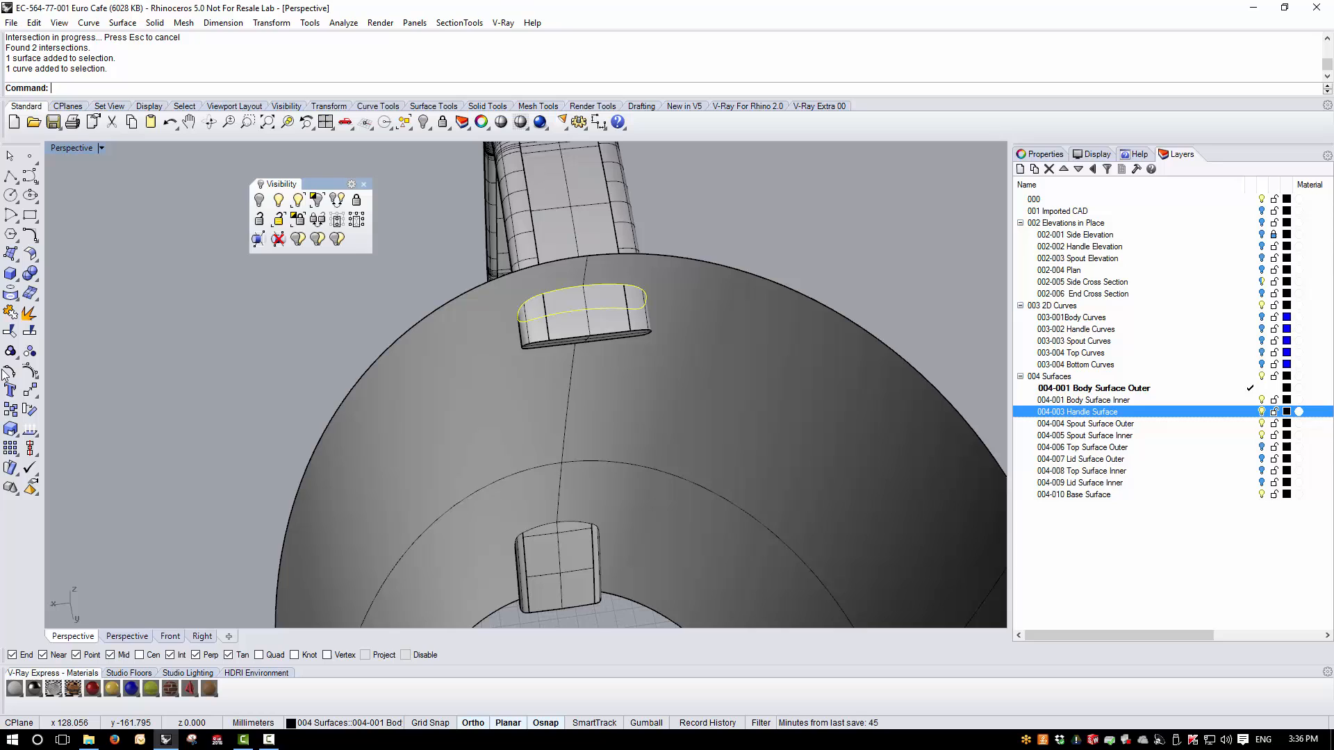
click(10, 332)
click(570, 335)
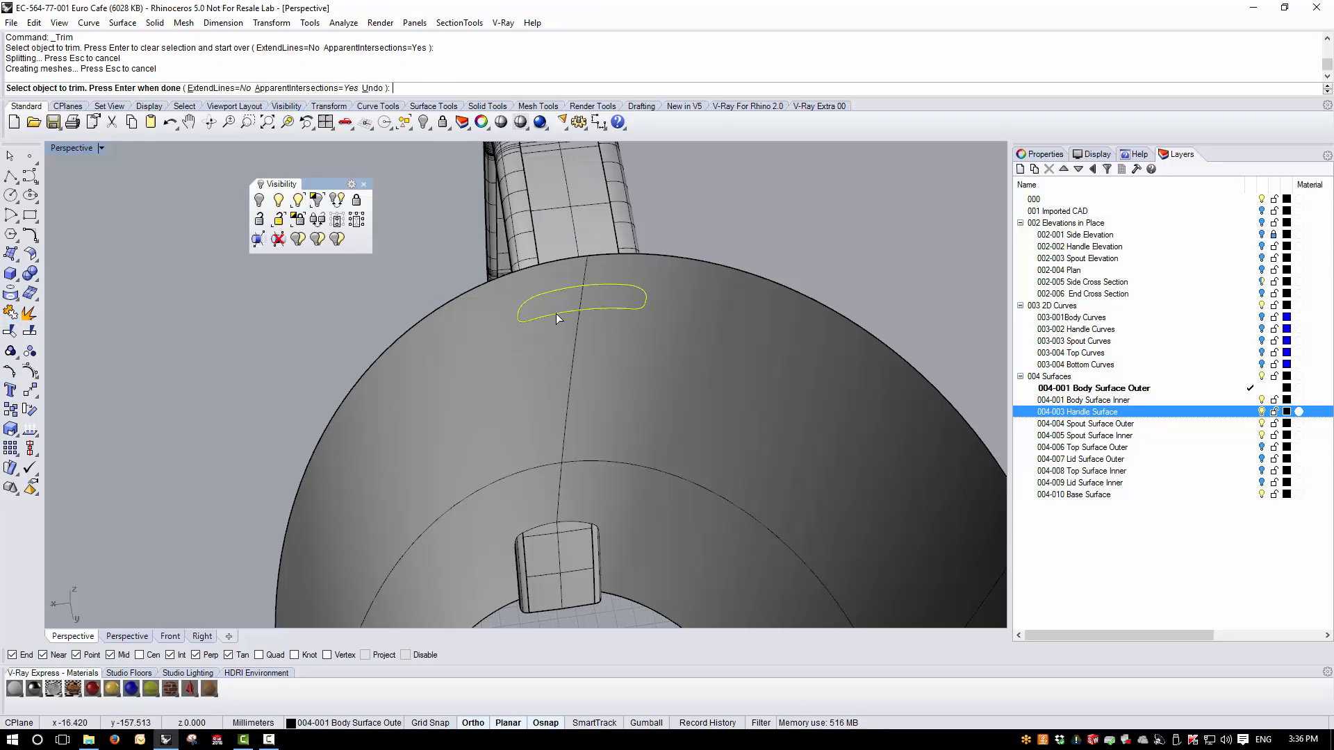
click(558, 318)
key(Return)
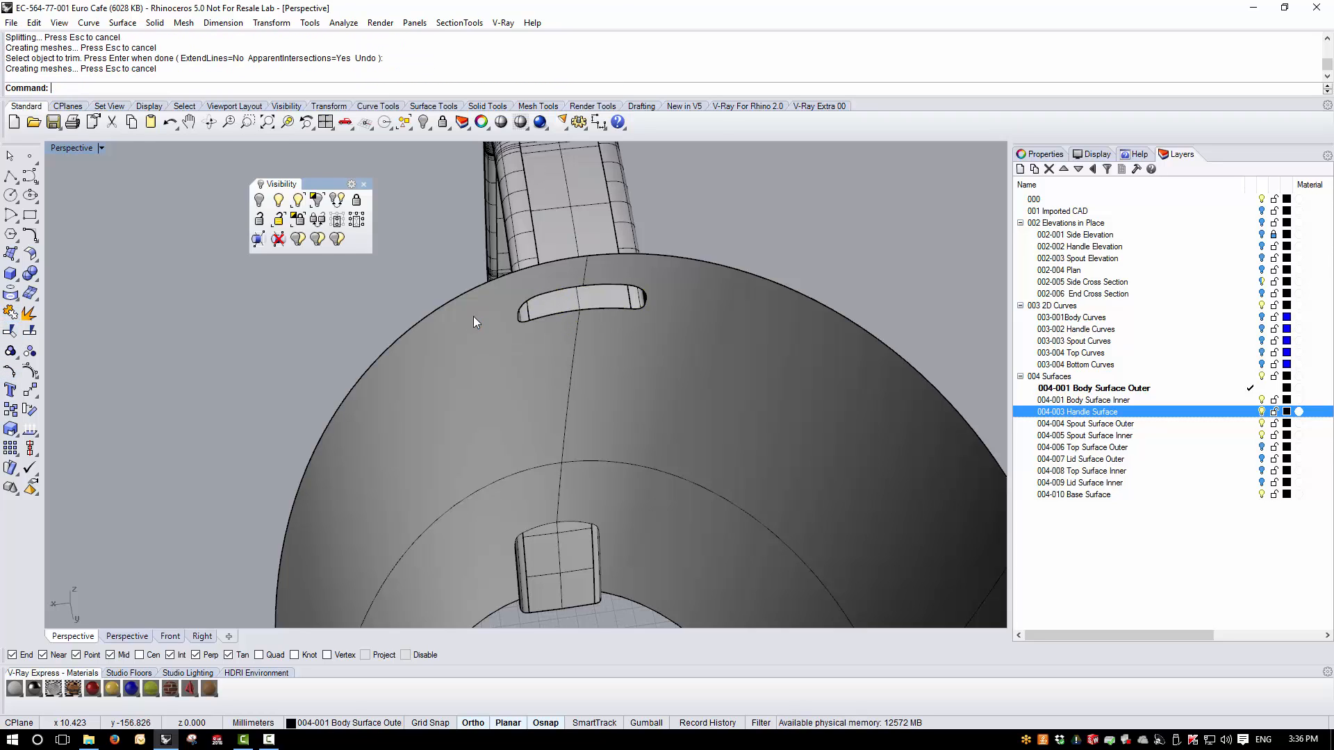
- Trim away the body surface inside the lower handle intersection curve
right_drag(473, 318, 551, 373)
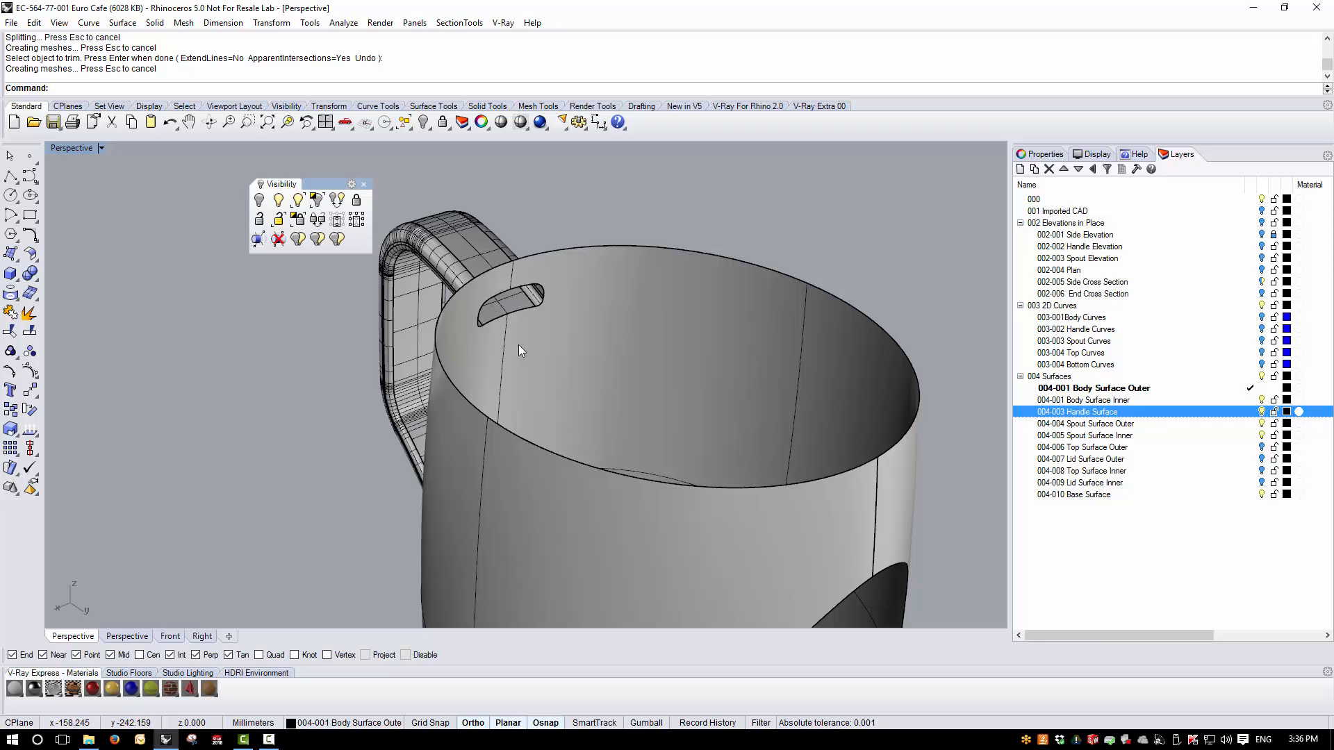
right_drag(444, 391, 537, 338)
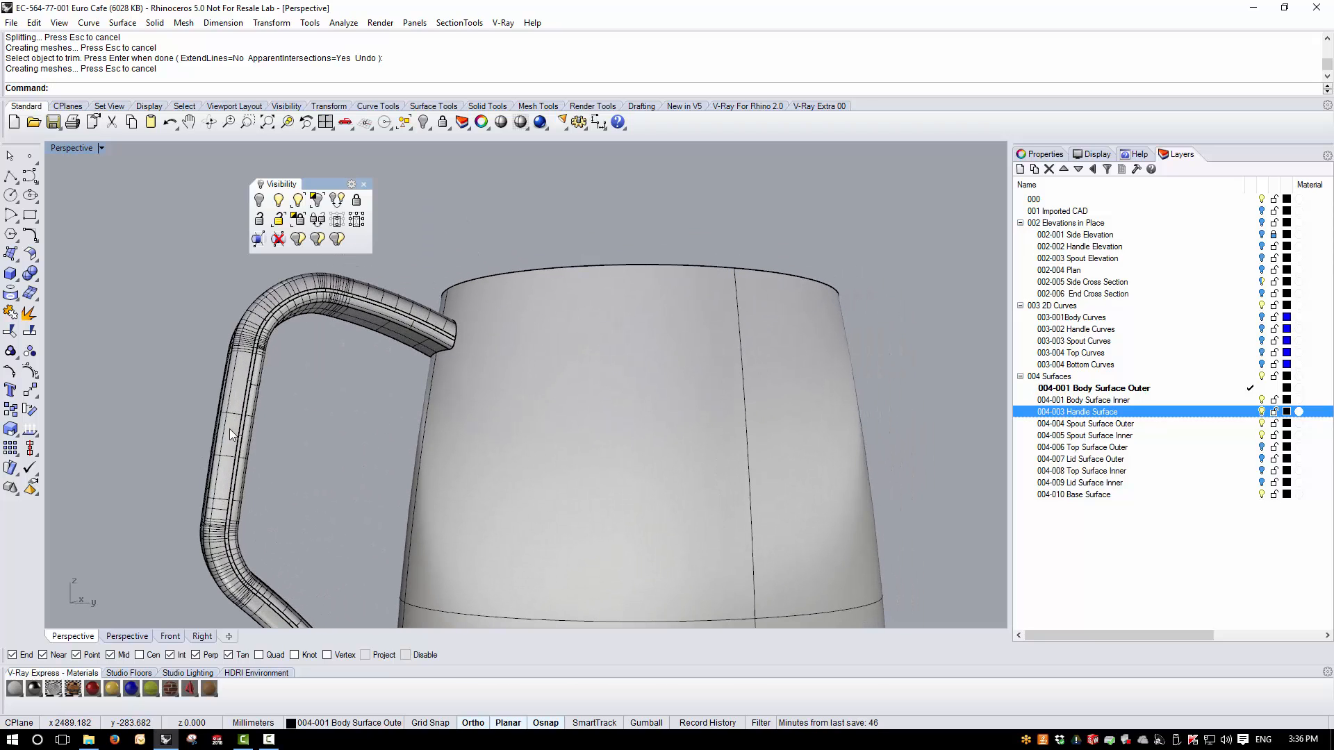
right_drag(283, 411, 497, 535)
scroll(536, 498, down, 7)
scroll(497, 535, up, 14)
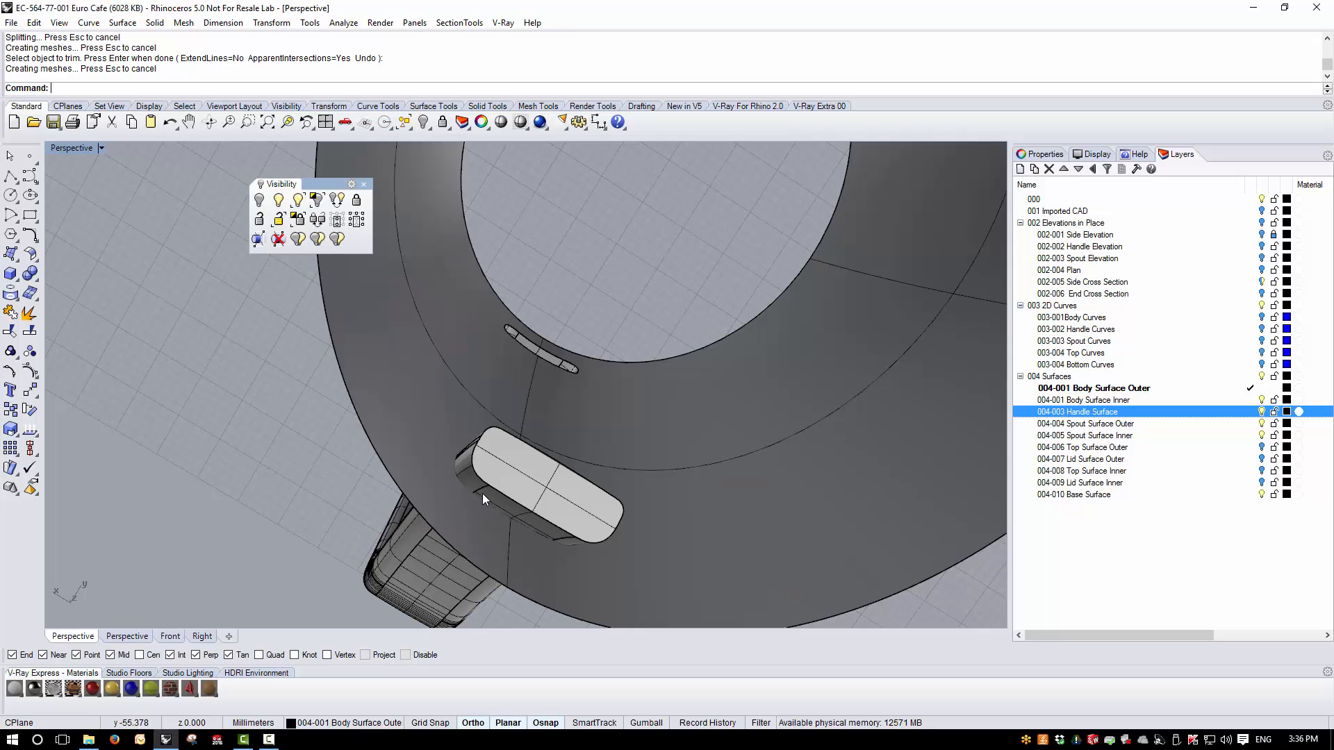
click(484, 501)
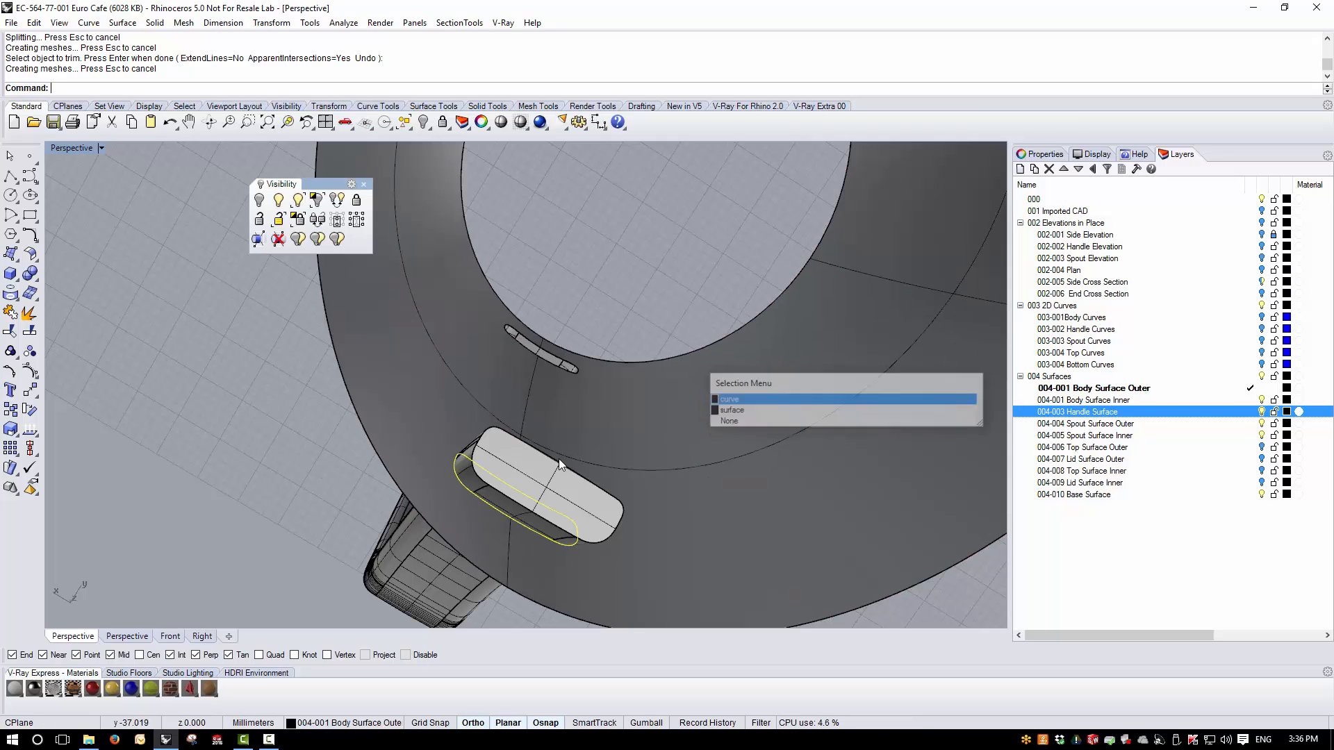
click(10, 333)
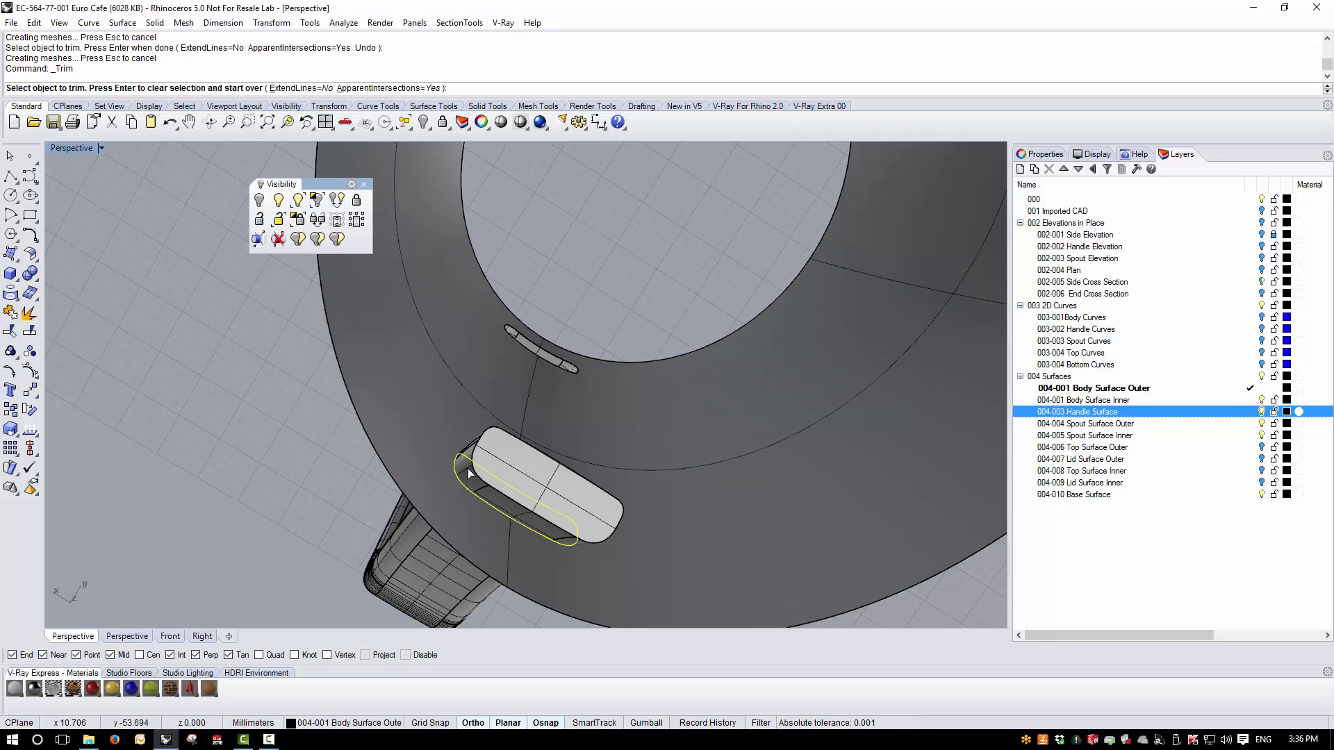
click(485, 498)
click(486, 496)
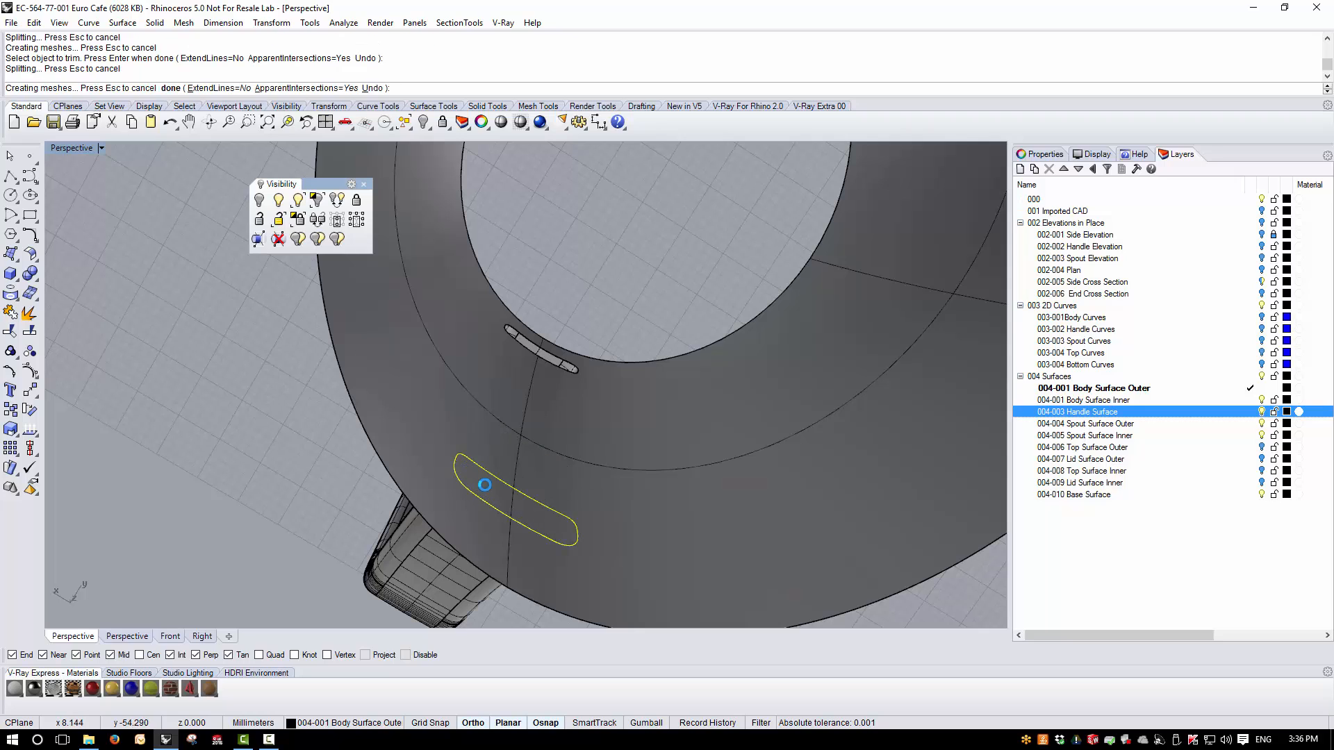
right_click(587, 449)
key(Escape)
- Join the trimmed body surface with the handle, then delete the two intersection curves
scroll(452, 326, down, 8)
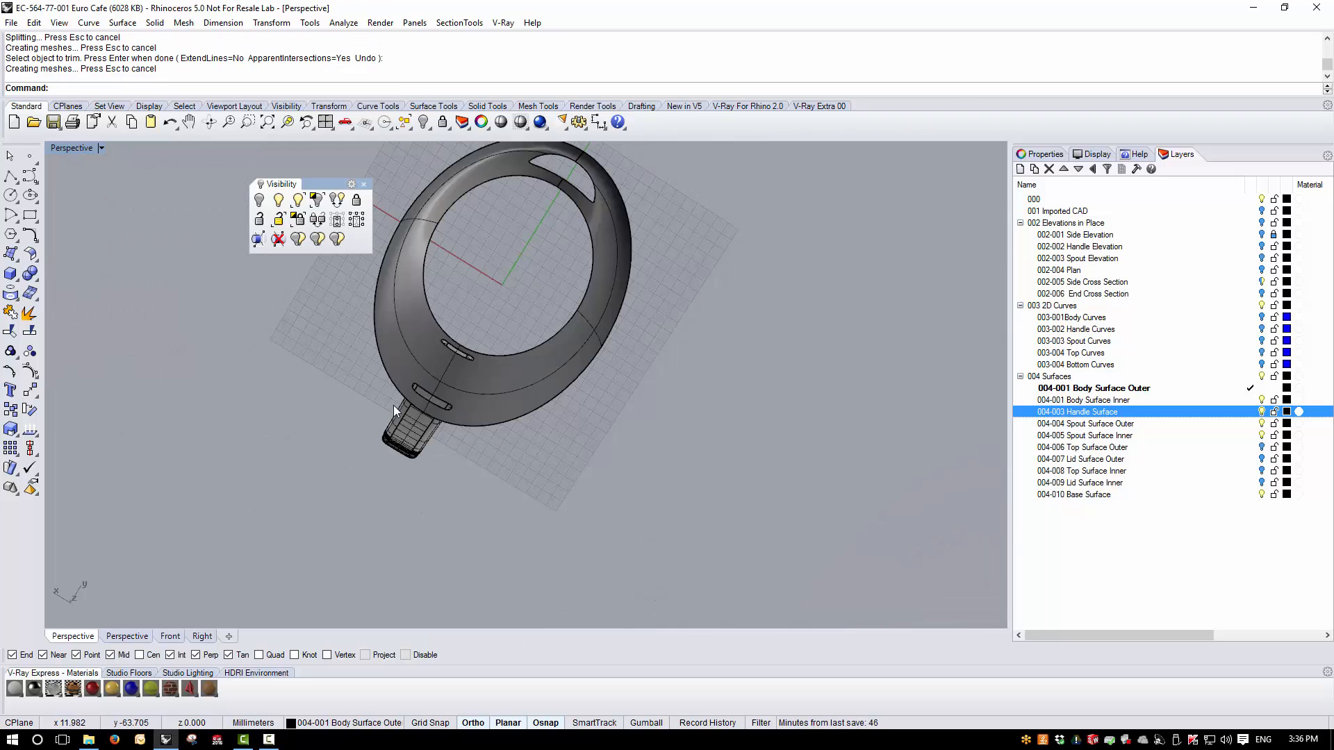
right_drag(452, 333, 581, 544)
scroll(474, 356, down, 4)
drag(568, 298, 410, 580)
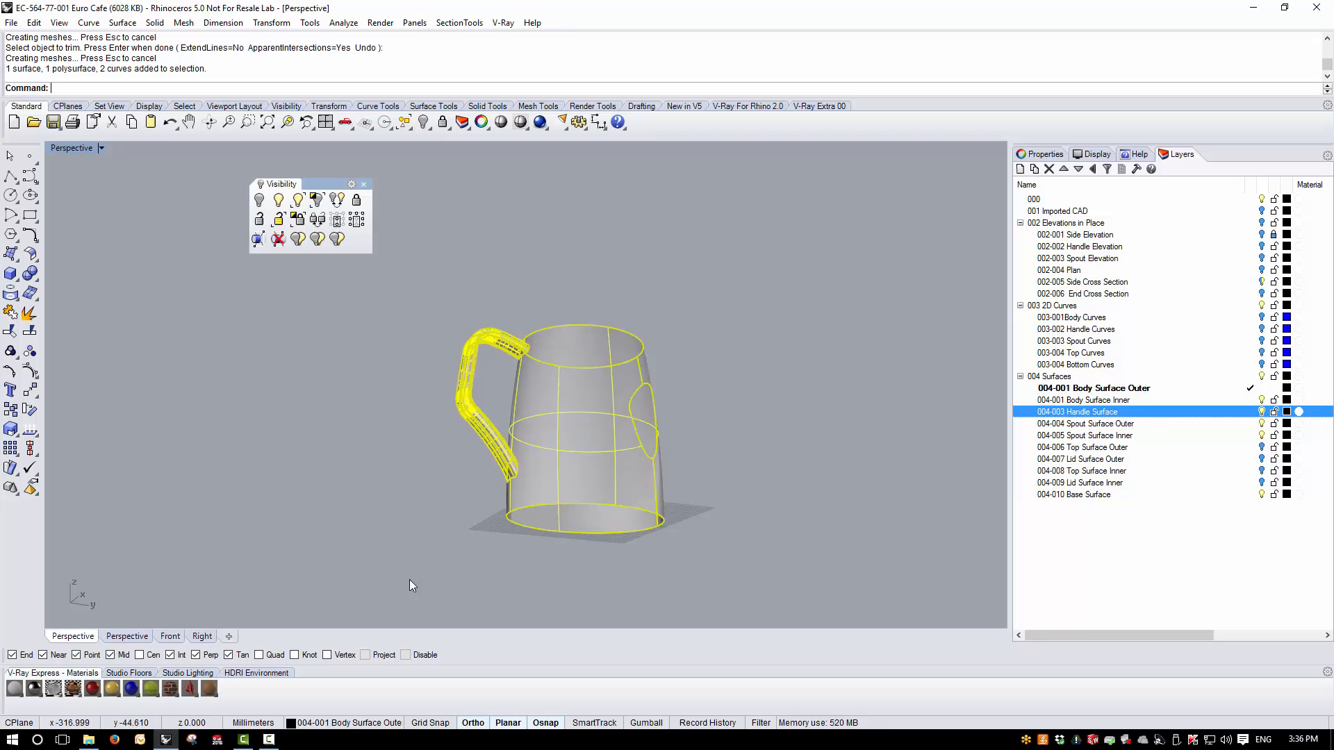
click(9, 315)
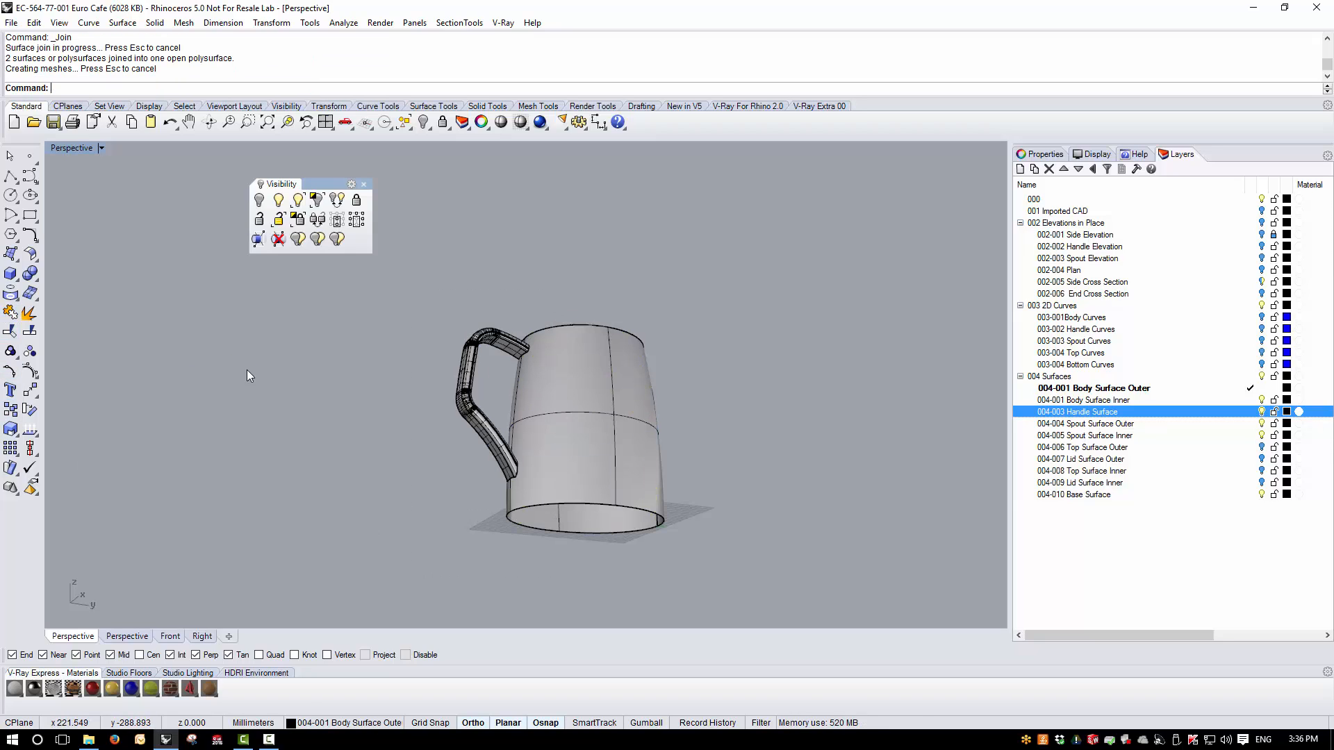
drag(414, 319, 590, 589)
key(Delete)
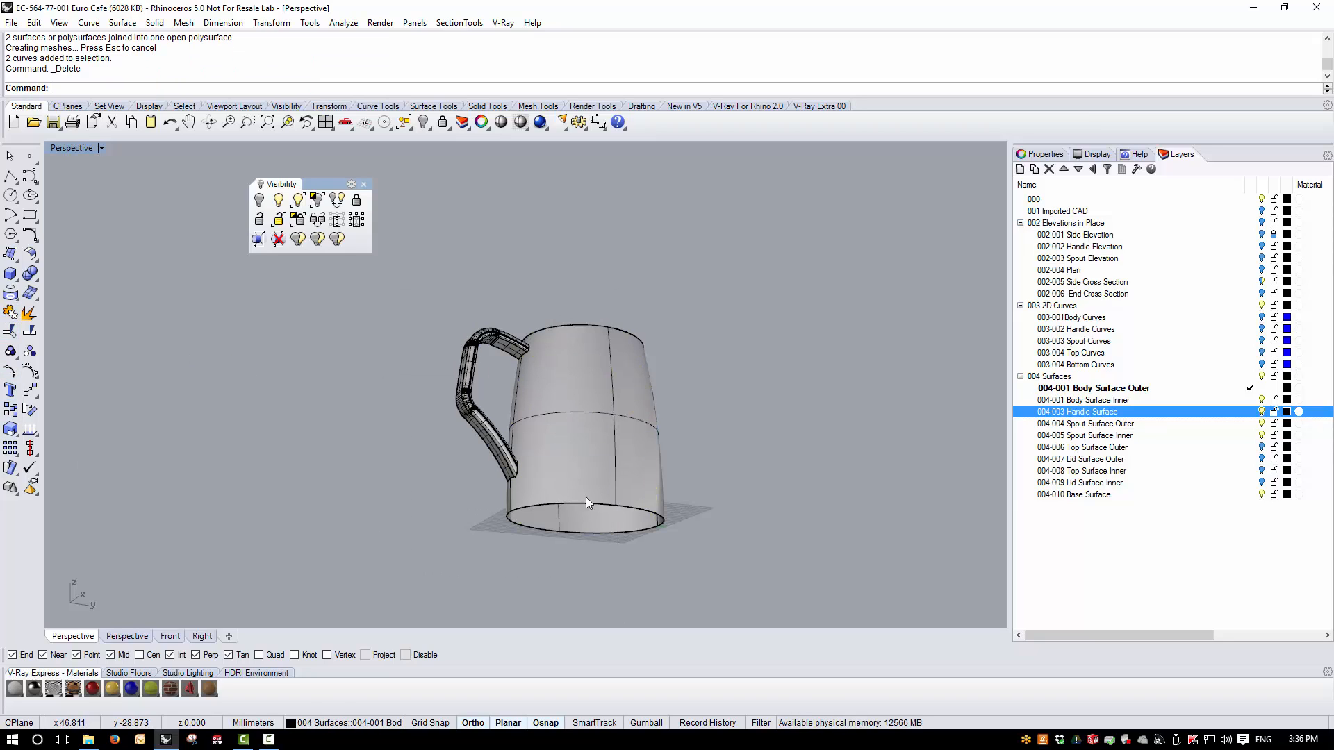
- Check the naked edges of the joined body and handle polysurface
scroll(570, 479, up, 3)
click(553, 454)
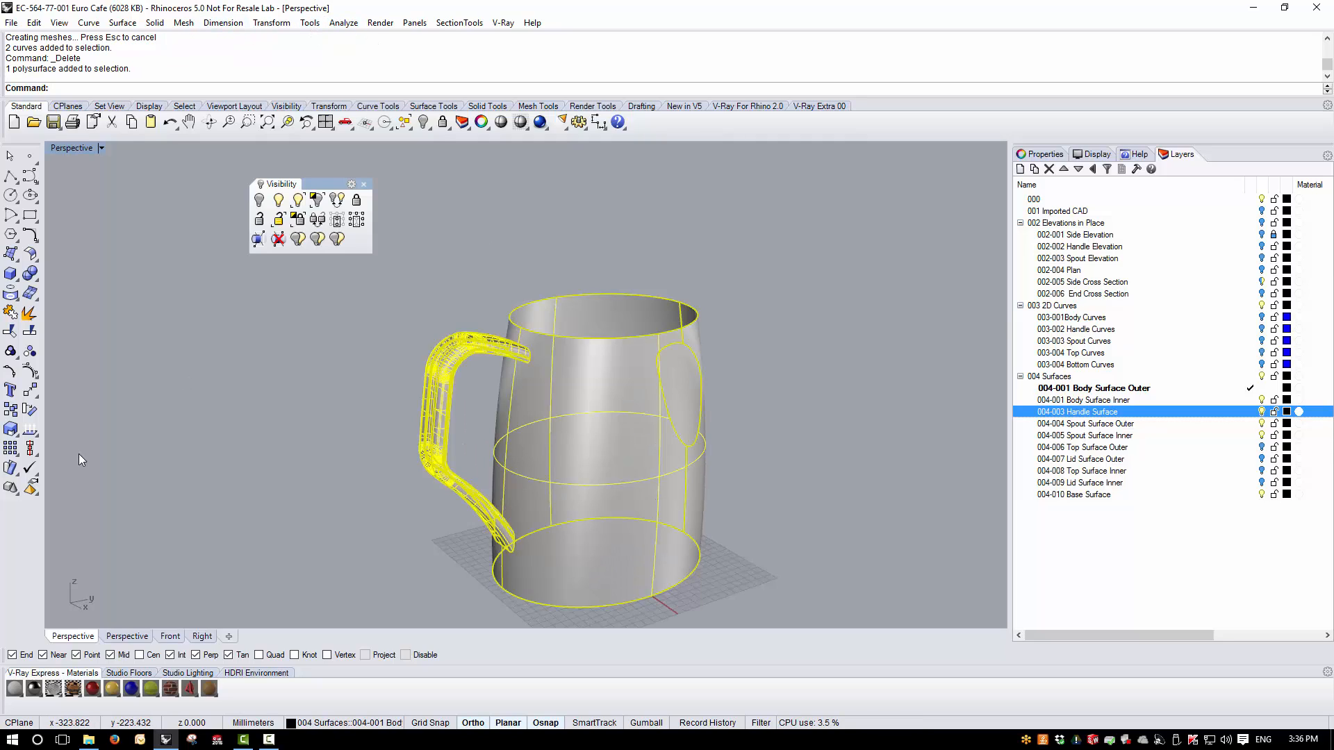
click(32, 433)
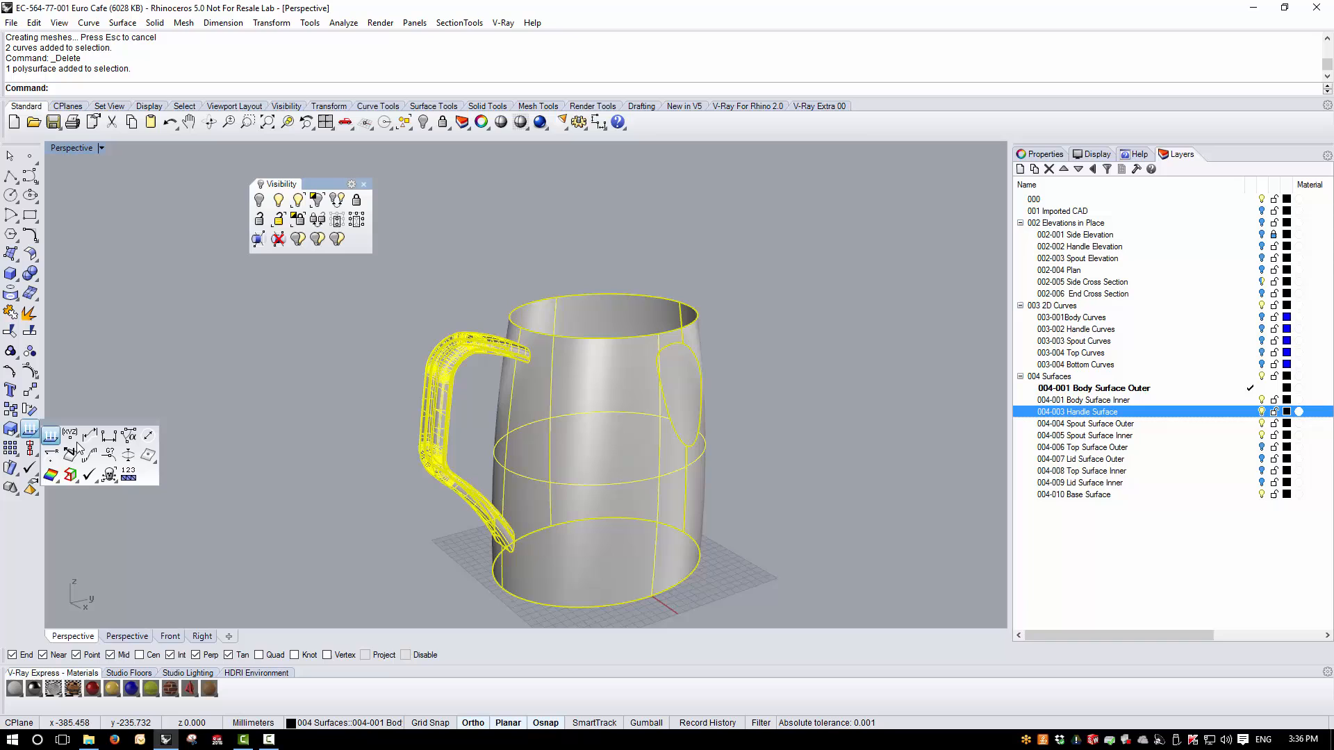
click(69, 478)
right_drag(333, 459, 503, 476)
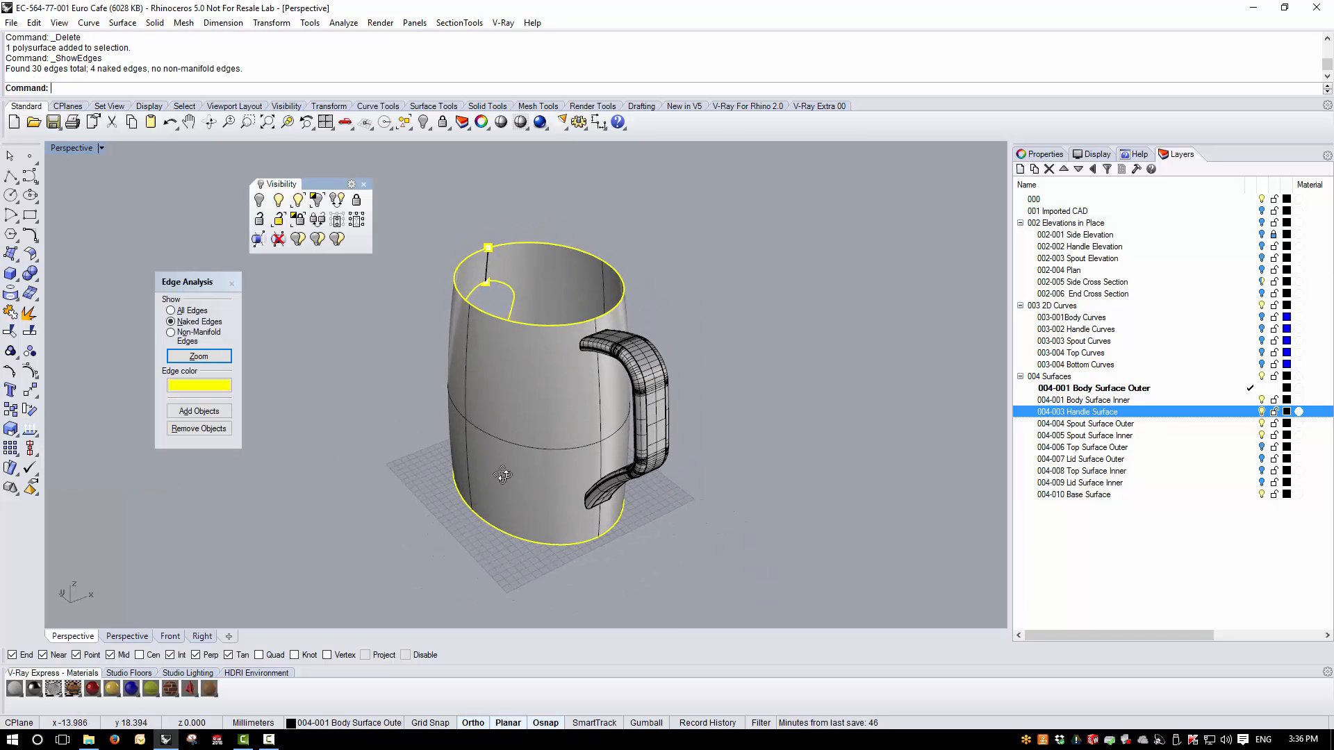
click(232, 284)
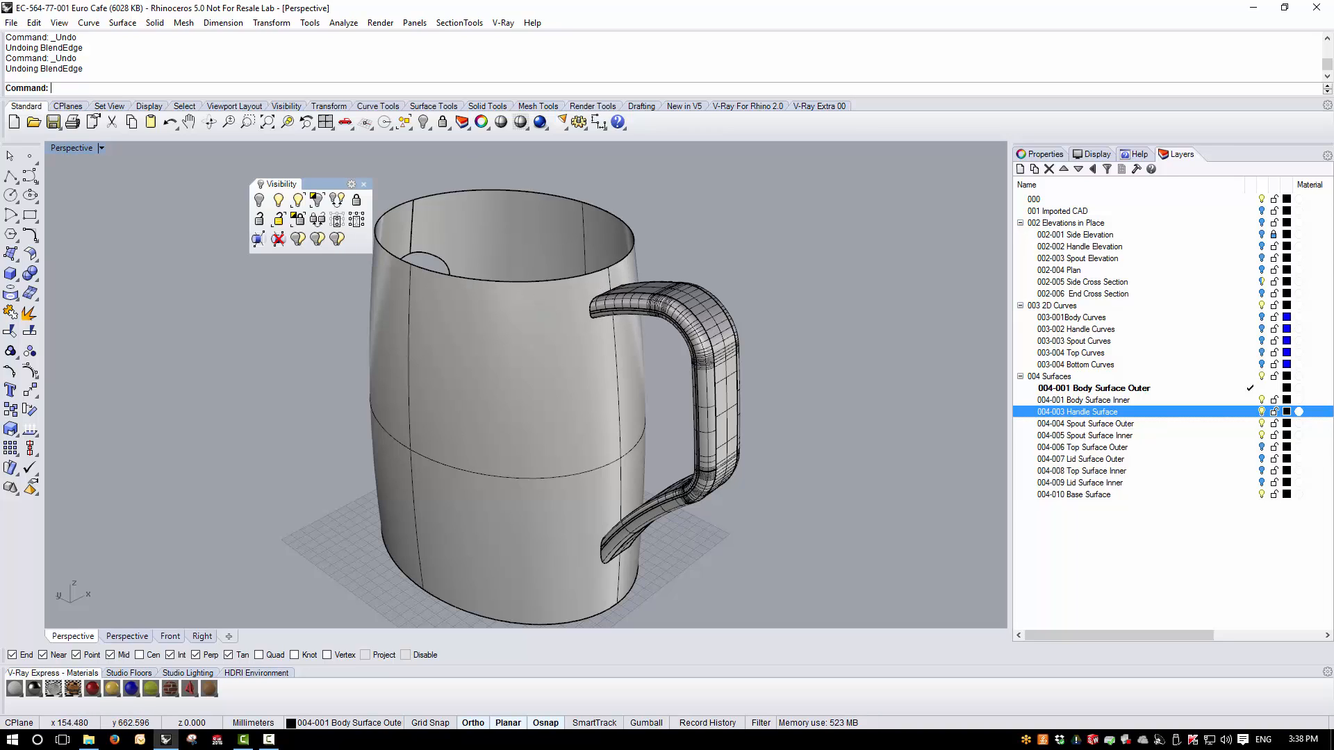
- Blend the chained edges where the upper handle end meets the body with a 2 mm radius
click(154, 22)
mouse_move(208, 365)
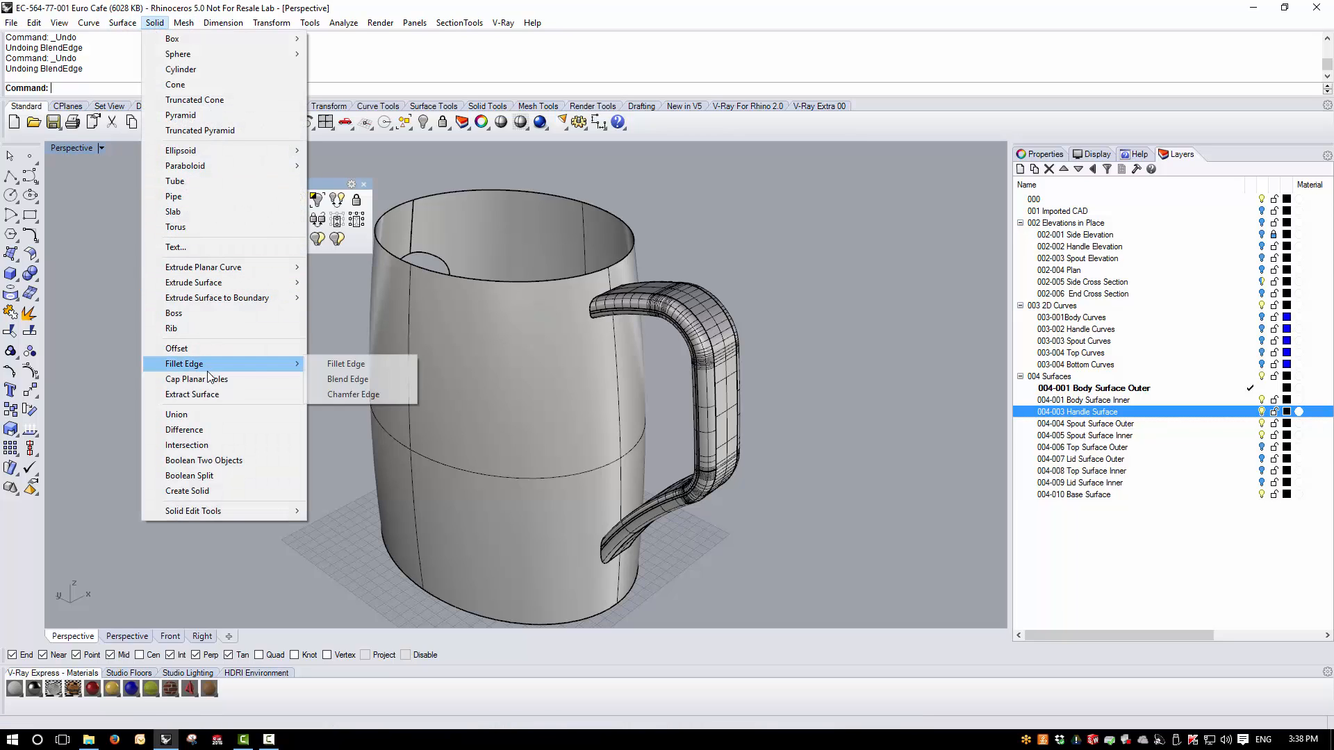
click(349, 379)
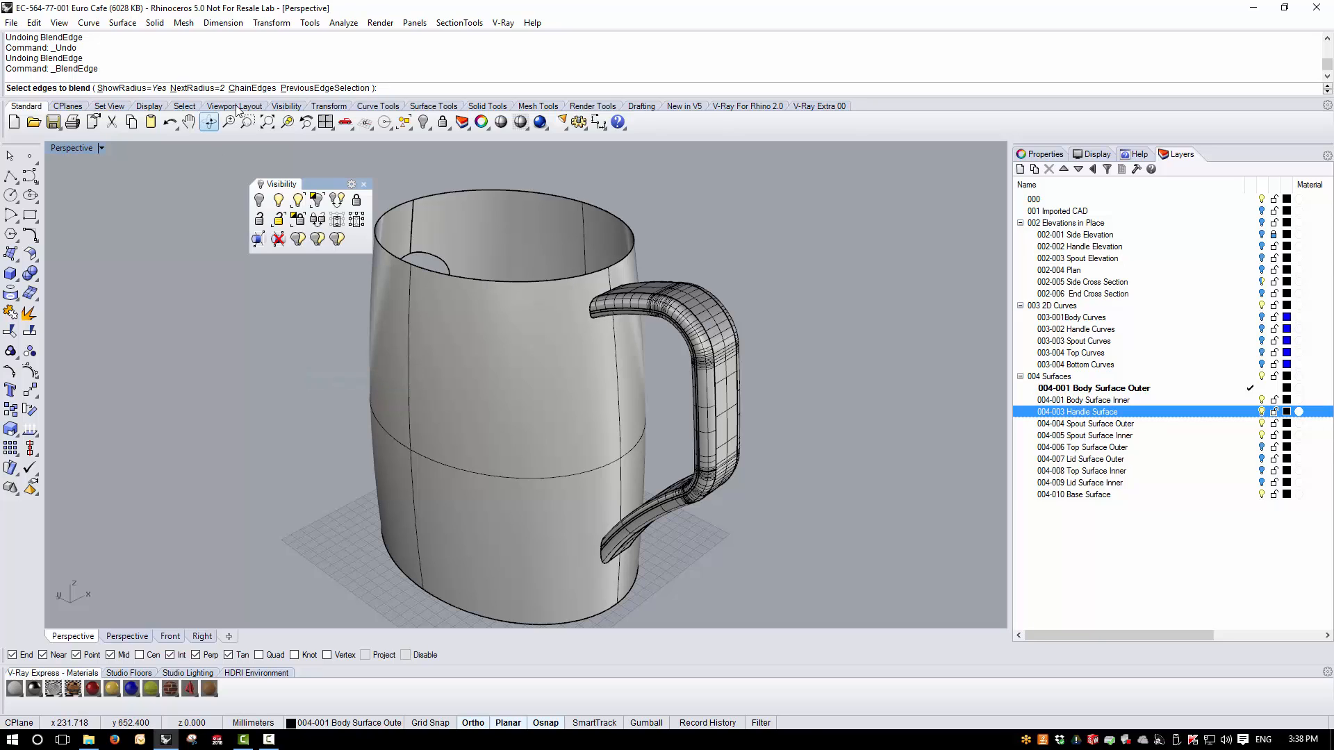
click(253, 87)
scroll(592, 318, up, 5)
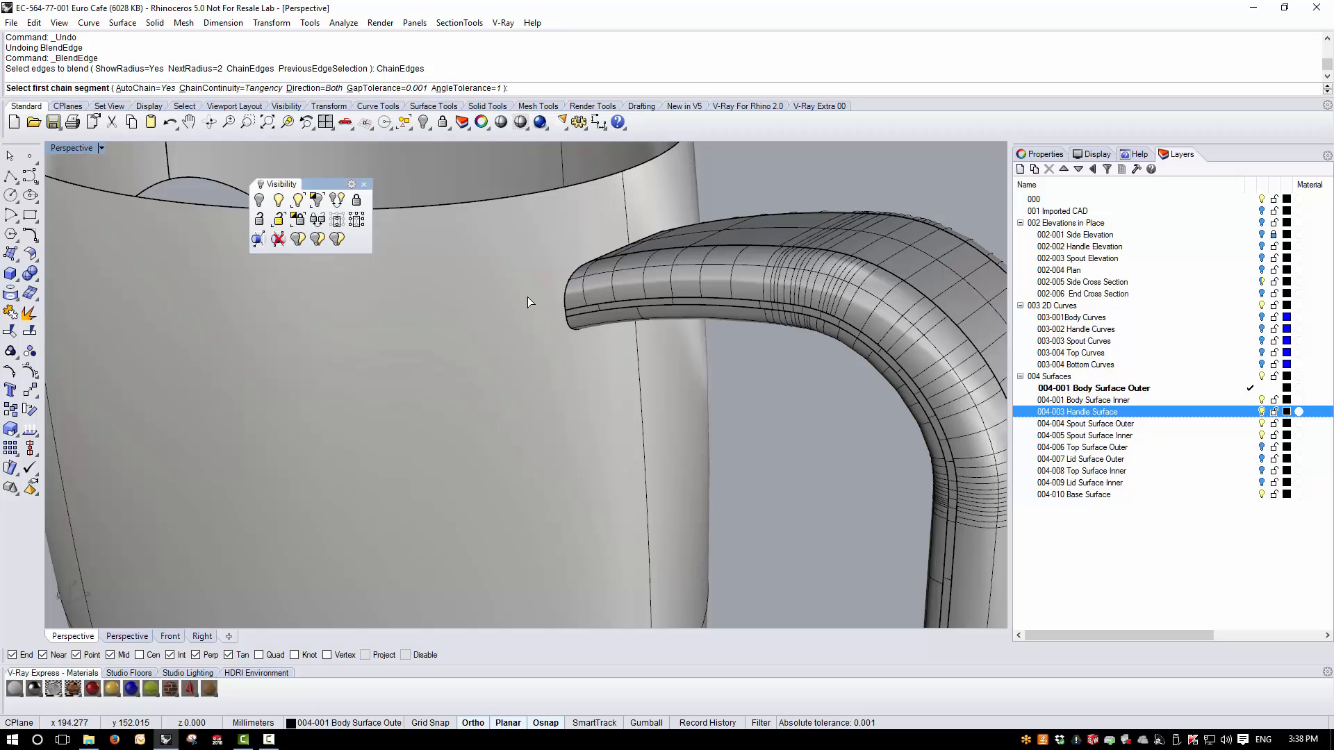
click(567, 297)
key(Return)
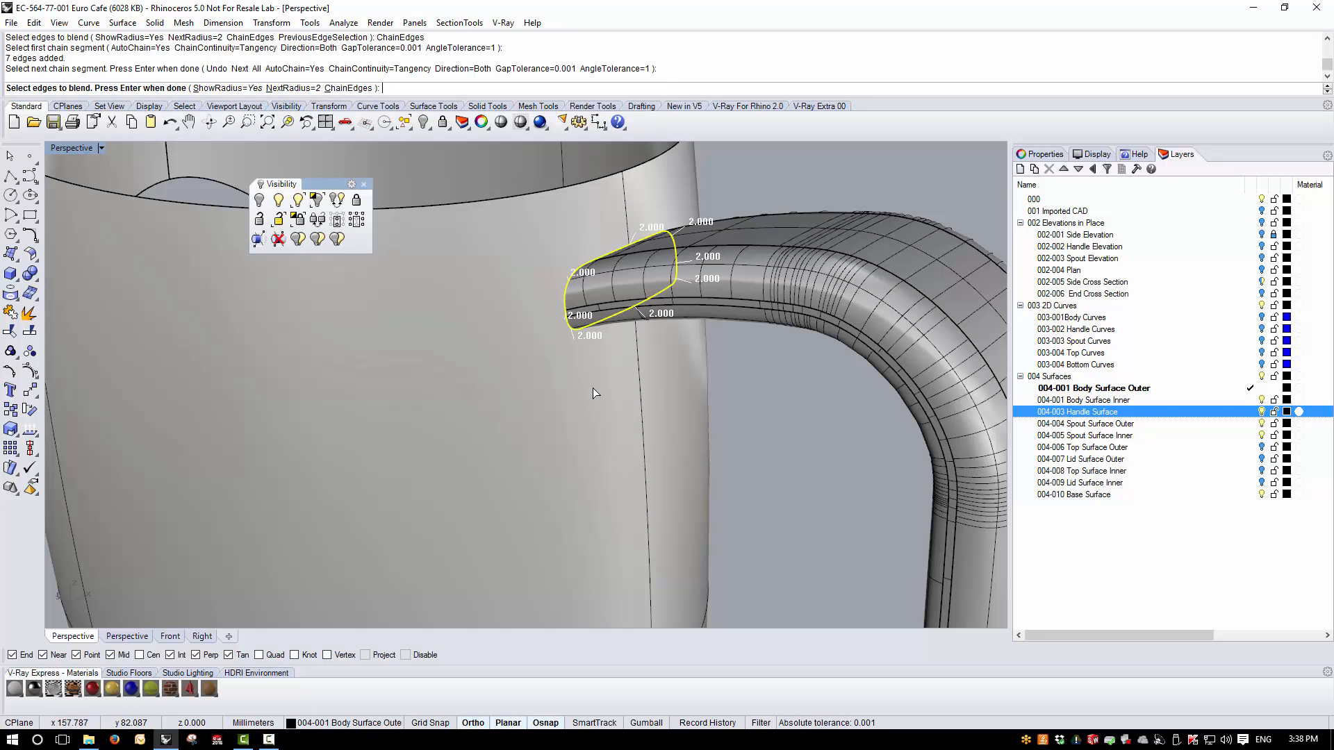
key(Return)
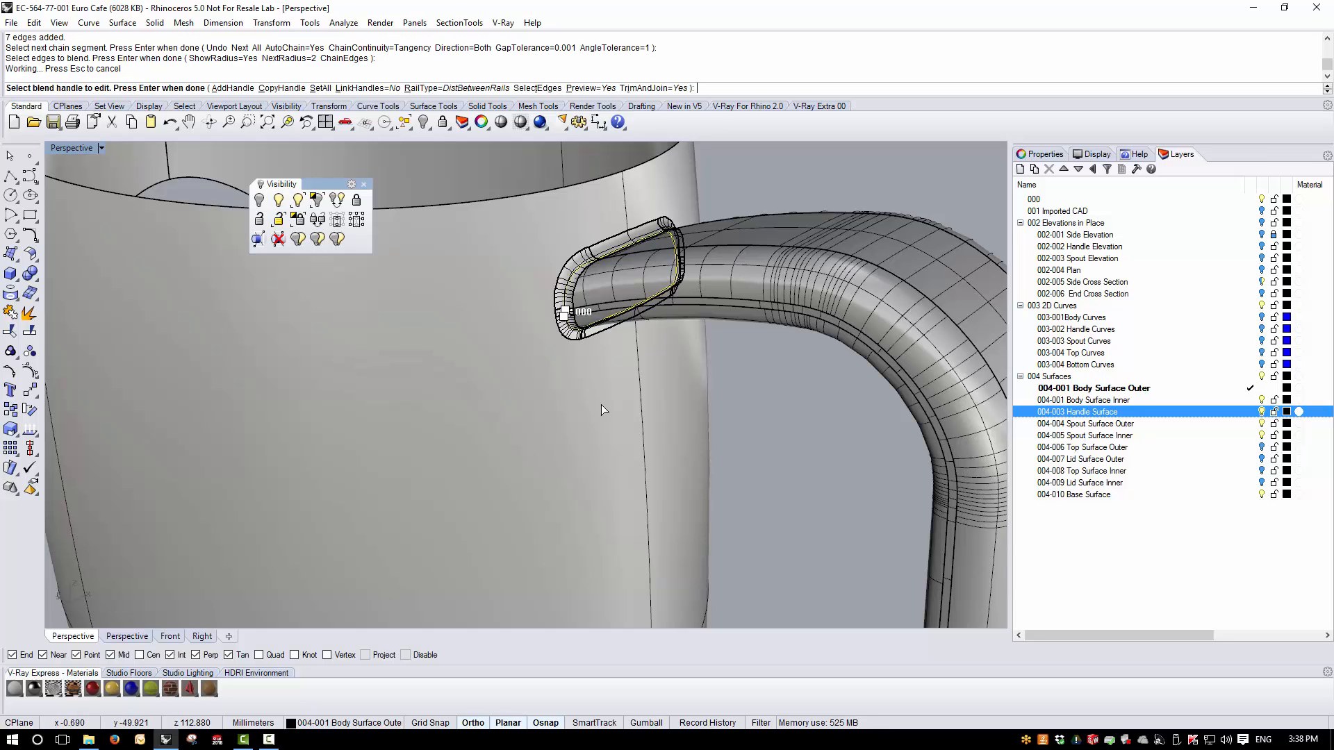
key(Return)
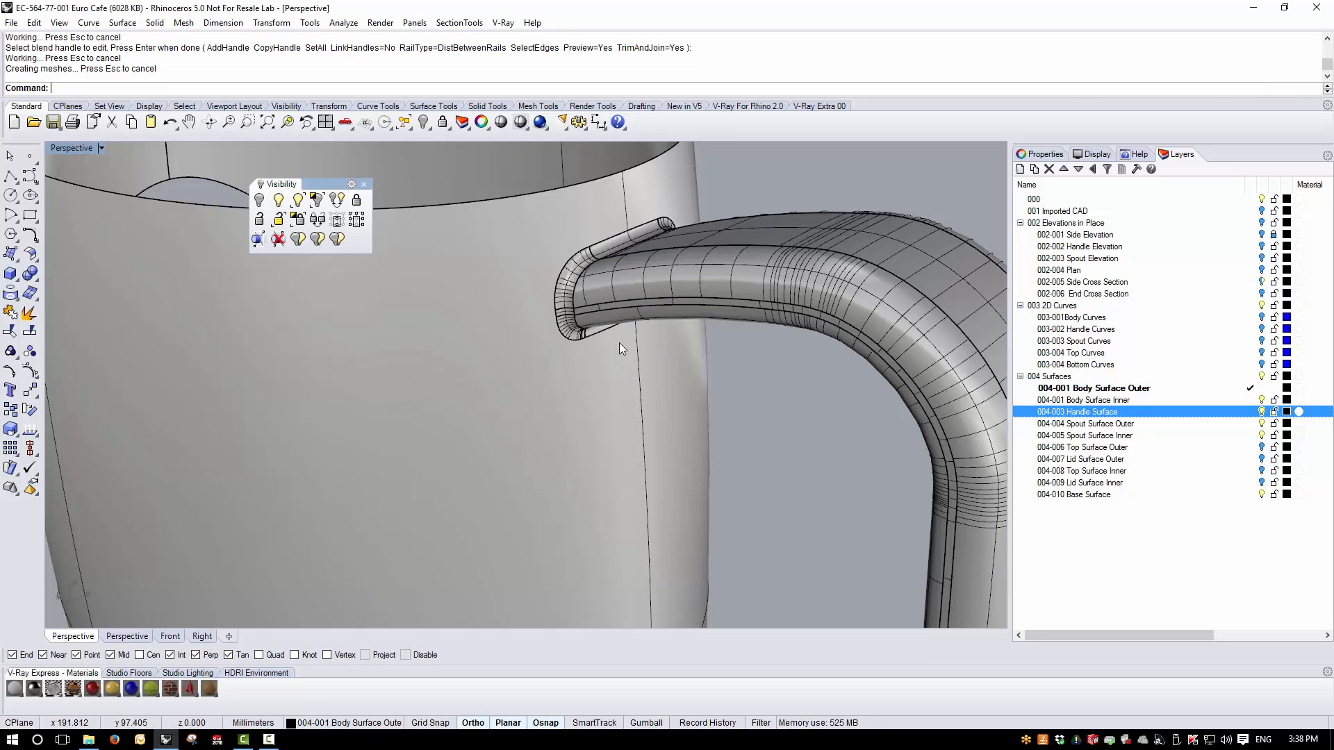
- Inspect the blended handle joint with an environment map
click(614, 323)
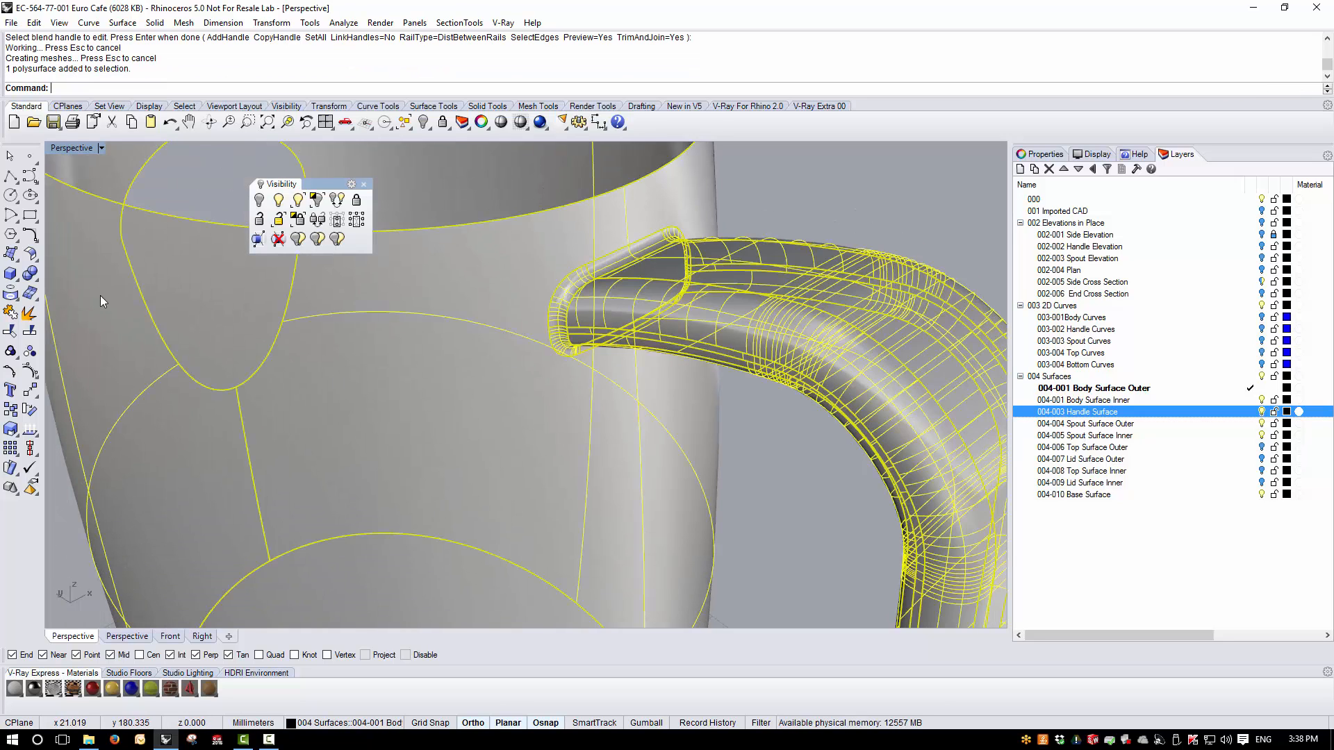
click(343, 23)
mouse_move(374, 74)
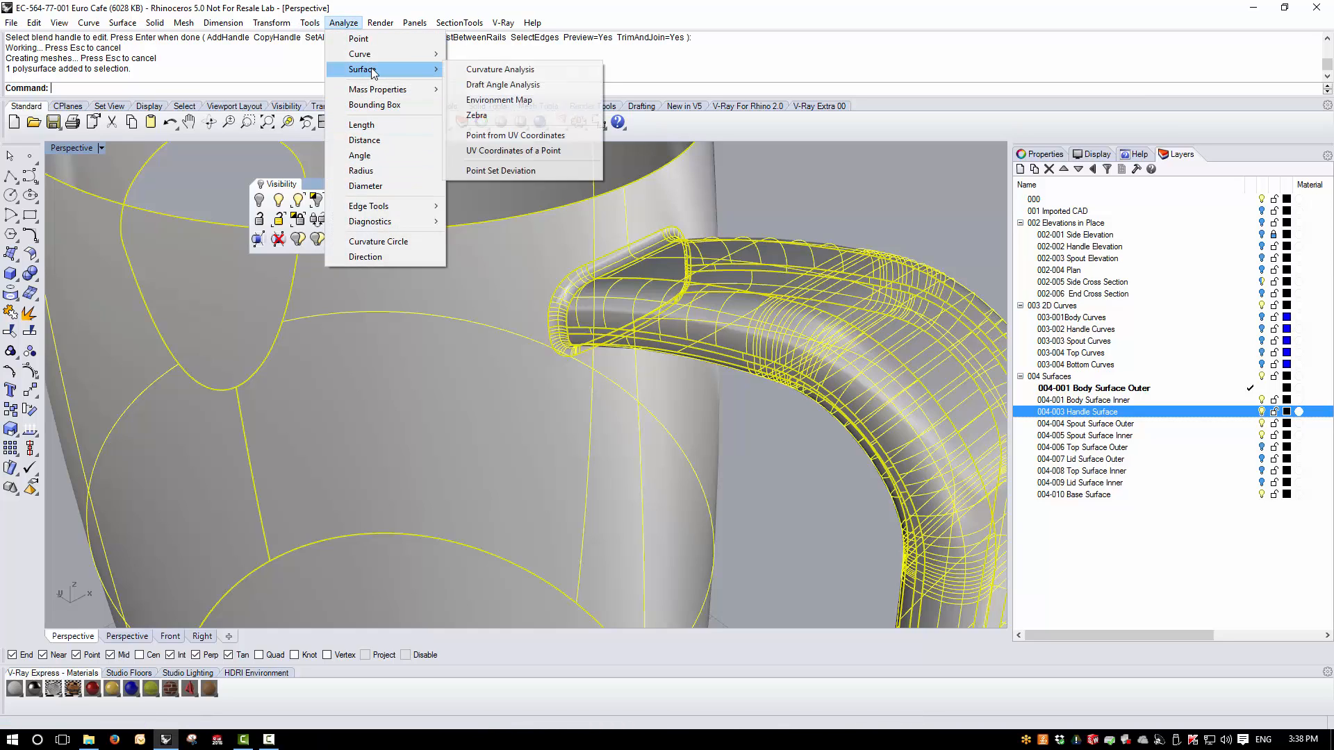
click(535, 98)
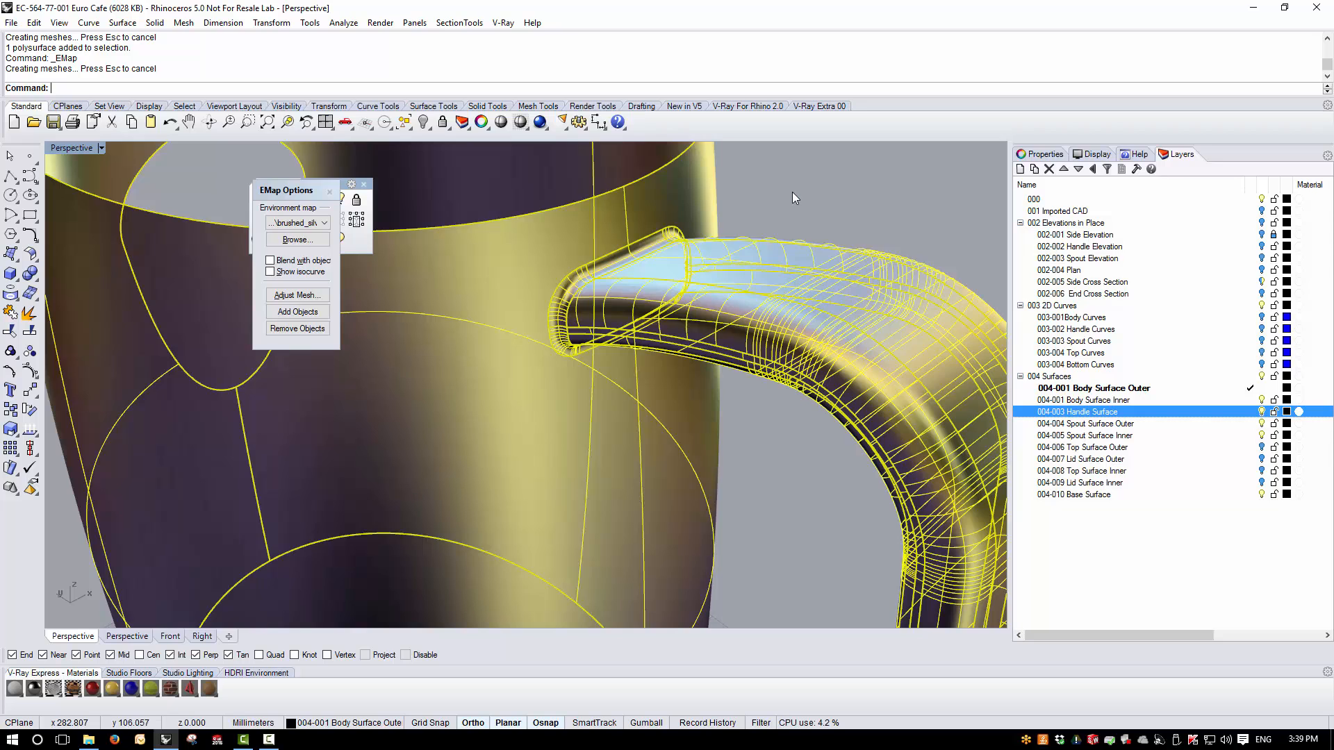
mouse_move(792, 192)
right_down()
mouse_move(564, 414)
mouse_move(585, 284)
mouse_move(452, 382)
mouse_move(359, 217)
right_up()
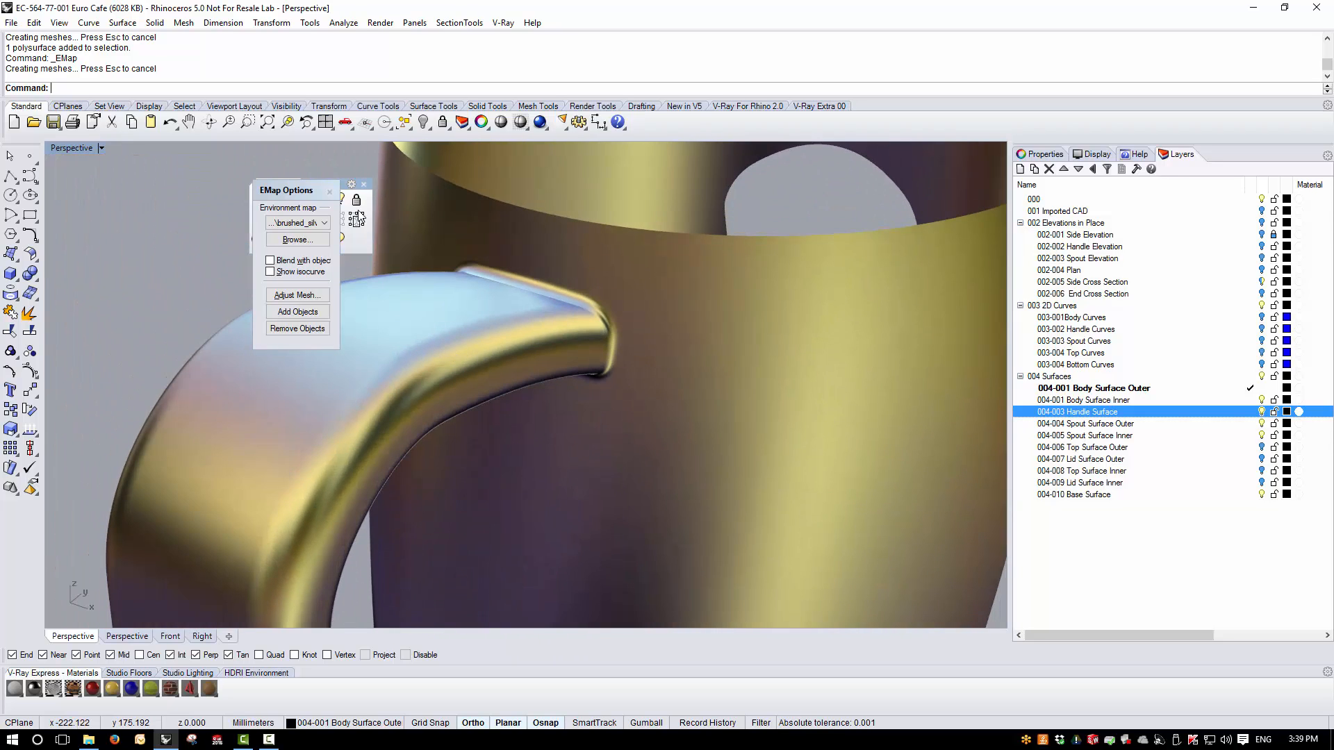
click(330, 191)
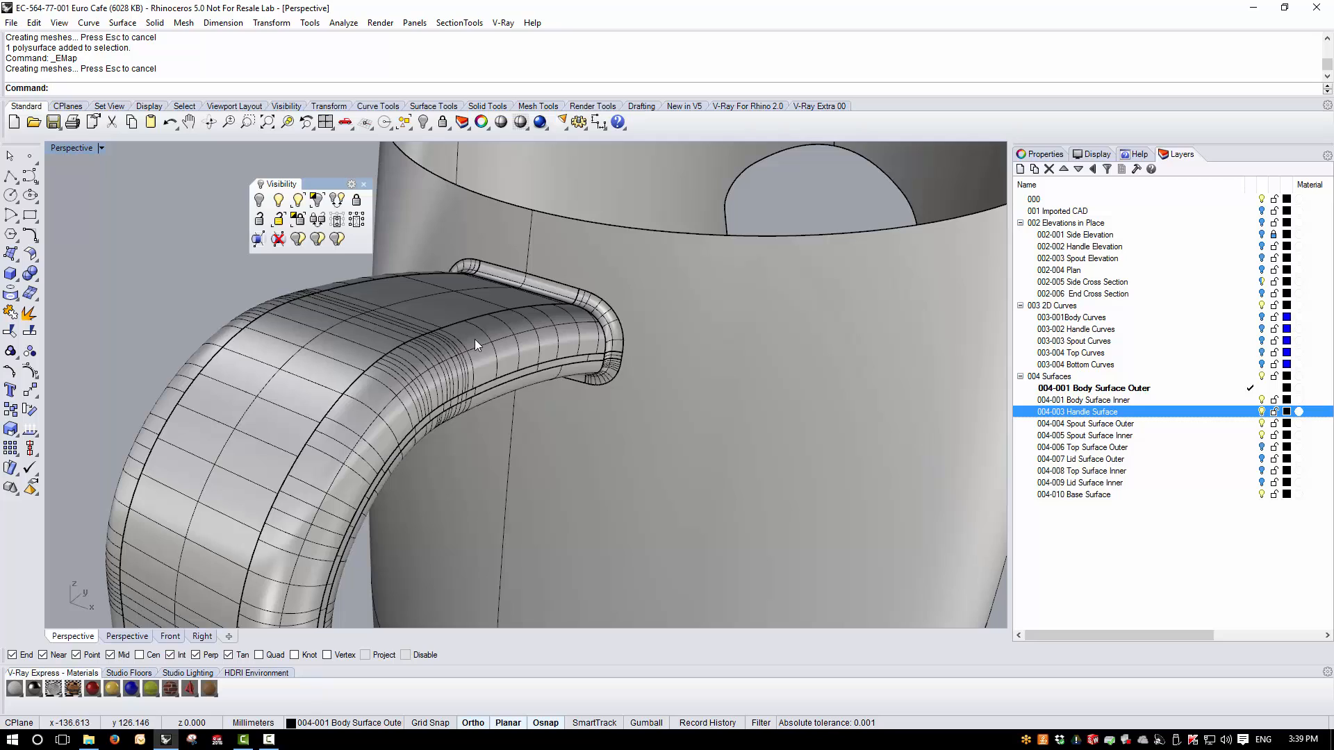
- Show the polysurface's naked edges to check the blended handle joint
click(474, 339)
click(343, 22)
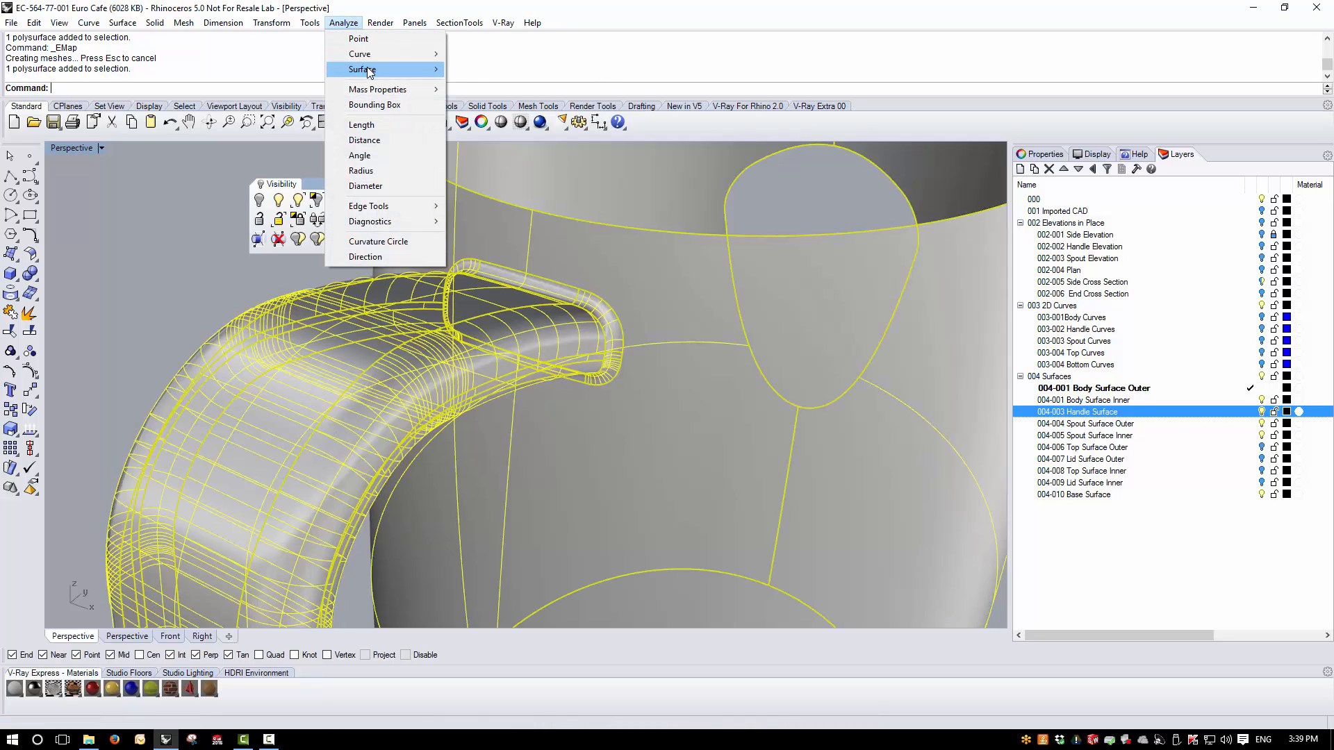
mouse_move(369, 73)
click(344, 22)
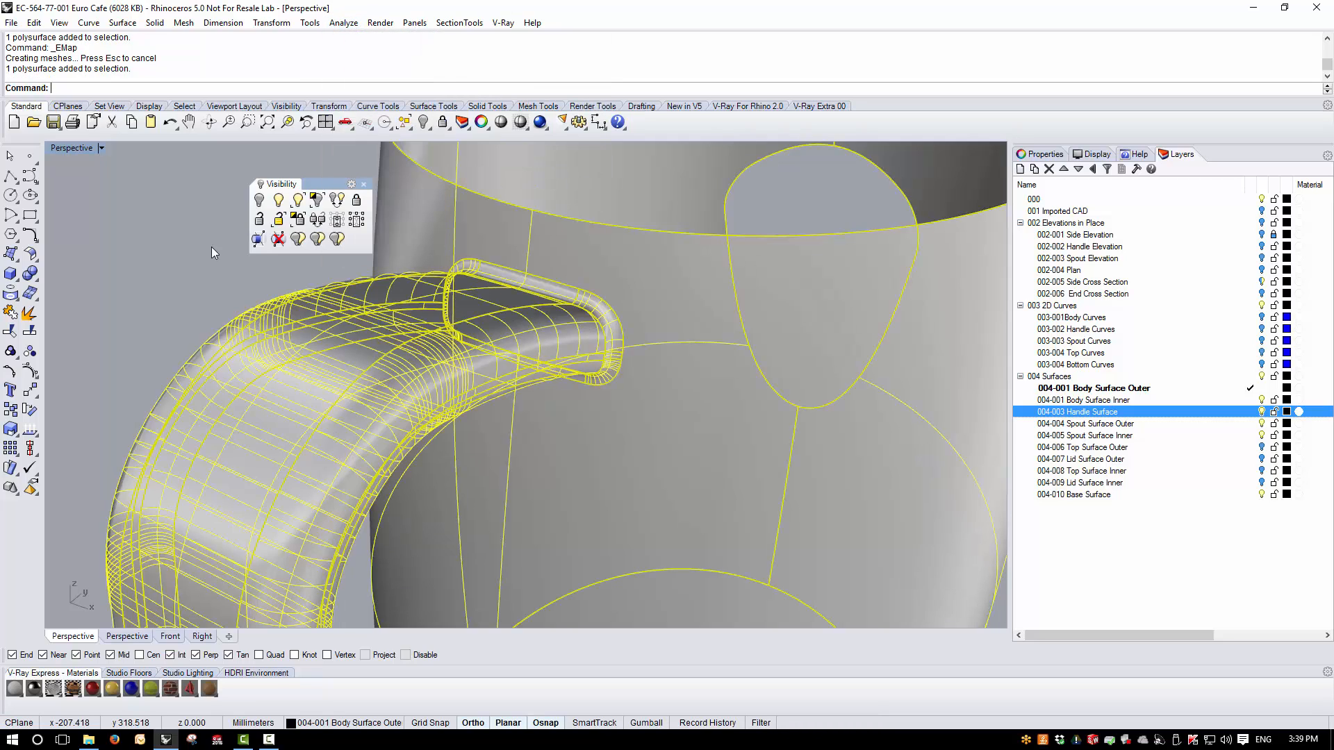
click(30, 432)
click(70, 478)
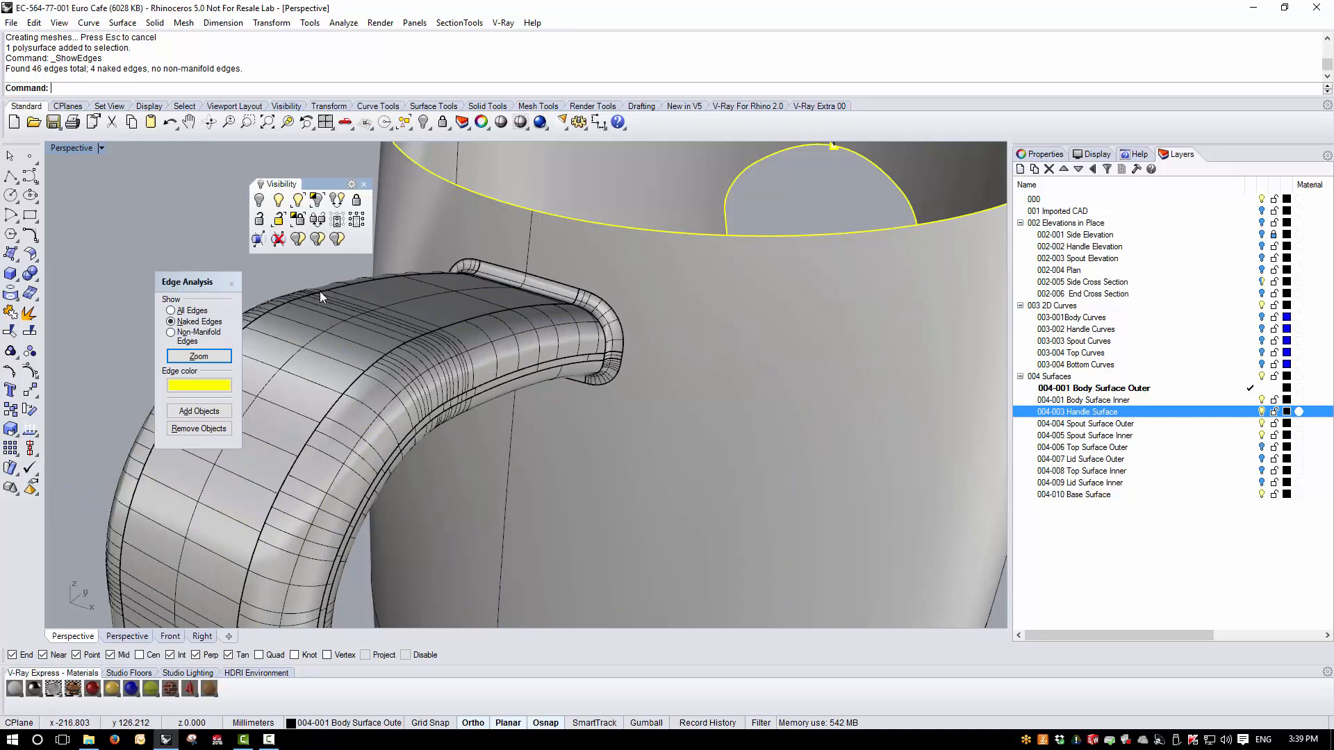
right_drag(411, 369, 451, 353)
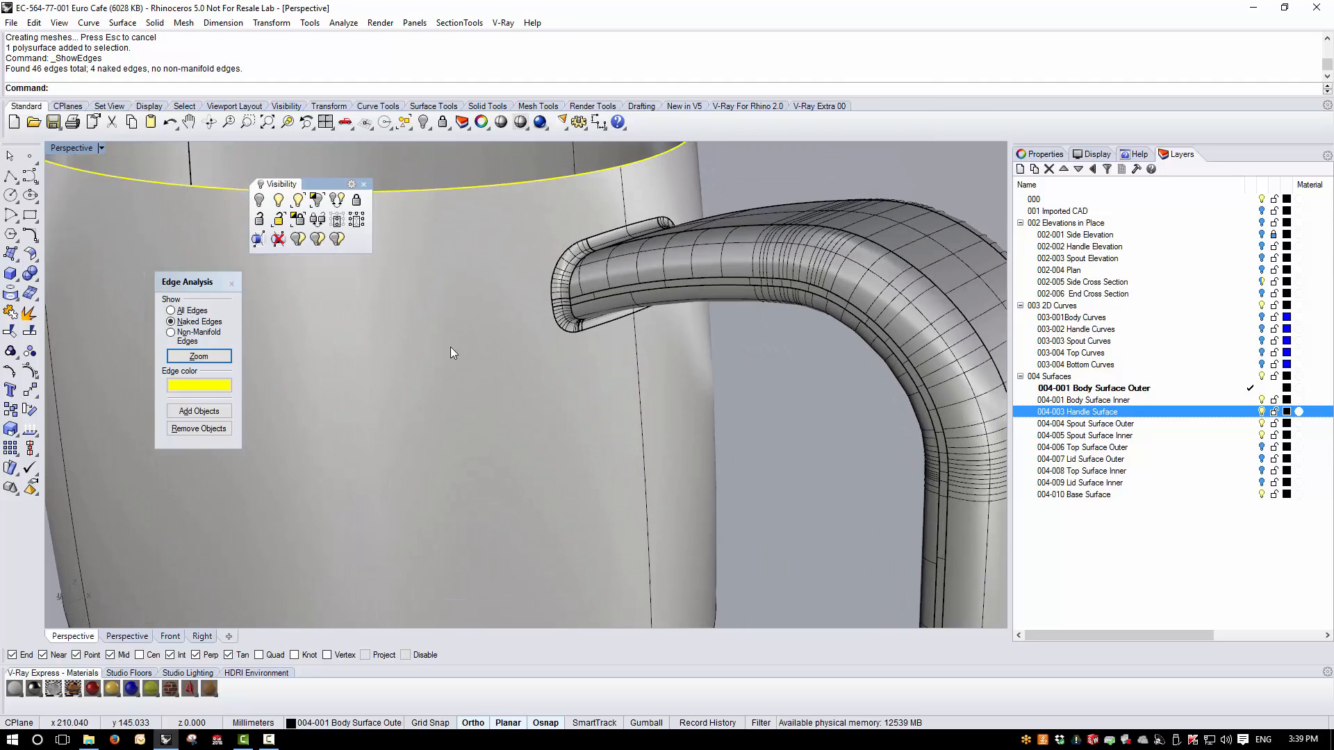
click(232, 282)
scroll(627, 253, down, 5)
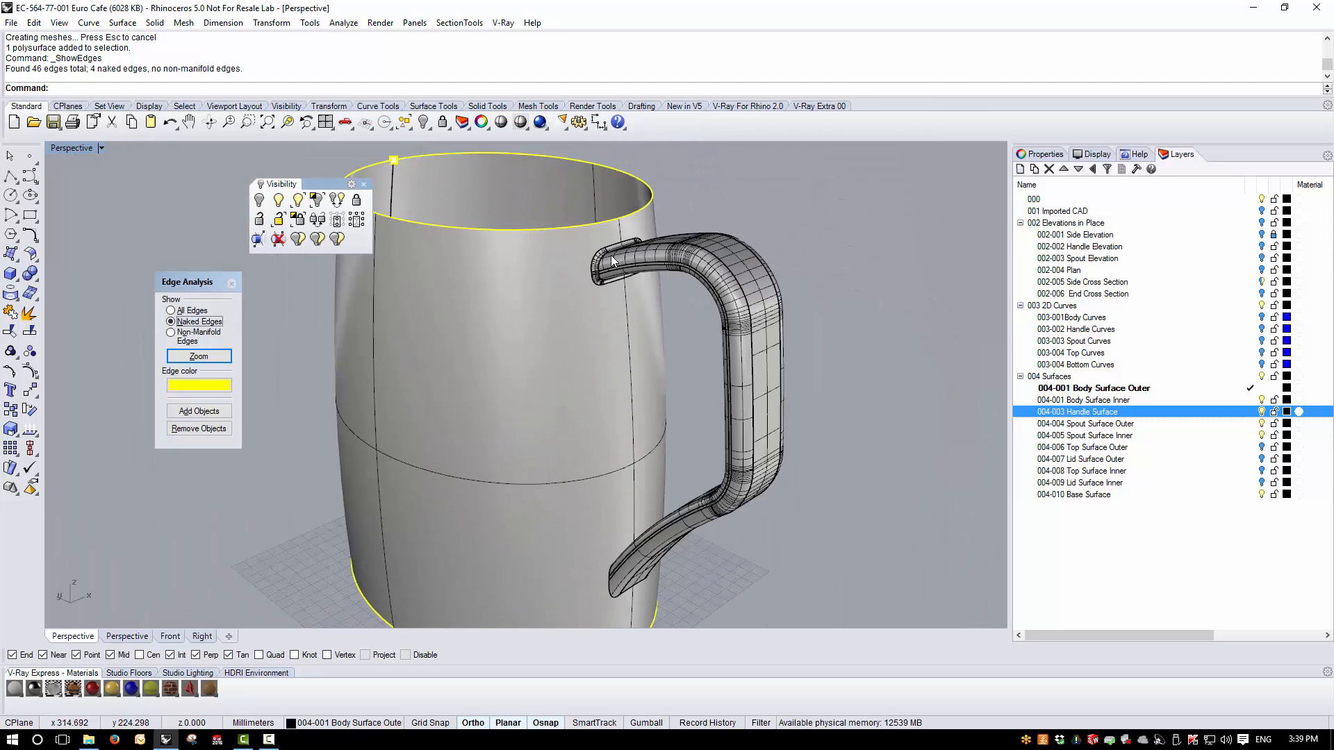
right_drag(627, 600, 611, 495)
scroll(561, 425, down, 4)
scroll(619, 539, up, 6)
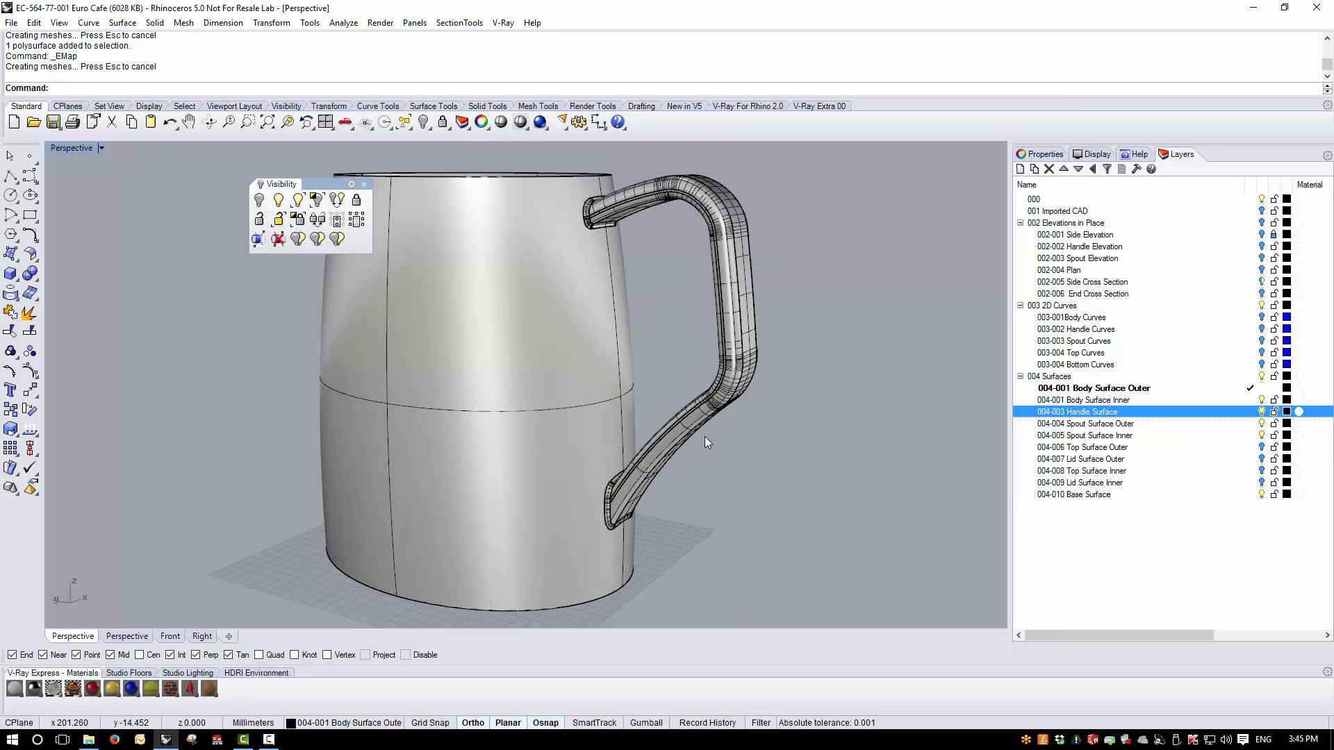
right_drag(705, 436, 685, 504)
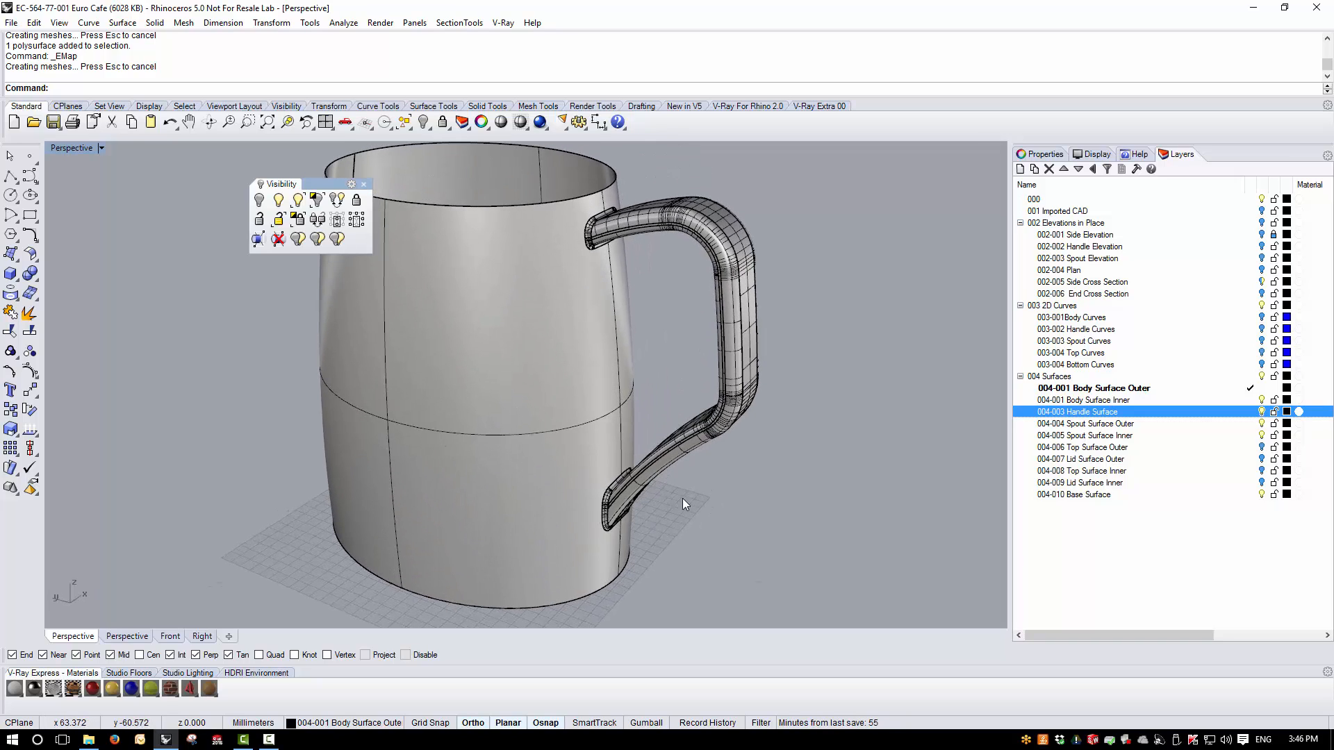
- Display the naked edges of the finished body and handle polysurface and orbit around it
click(580, 540)
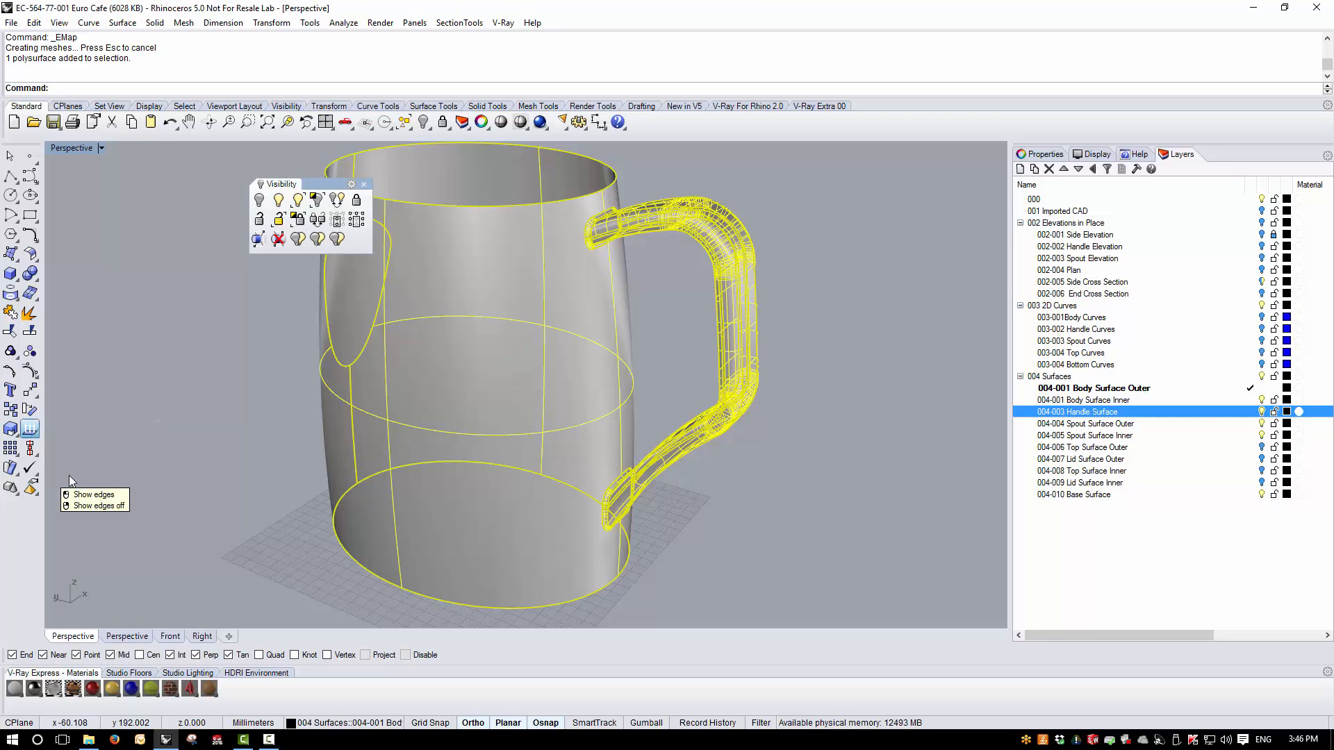
click(29, 431)
mouse_move(536, 532)
right_down()
mouse_move(501, 467)
mouse_move(535, 535)
right_up()
click(231, 284)
right_drag(445, 464, 503, 445)
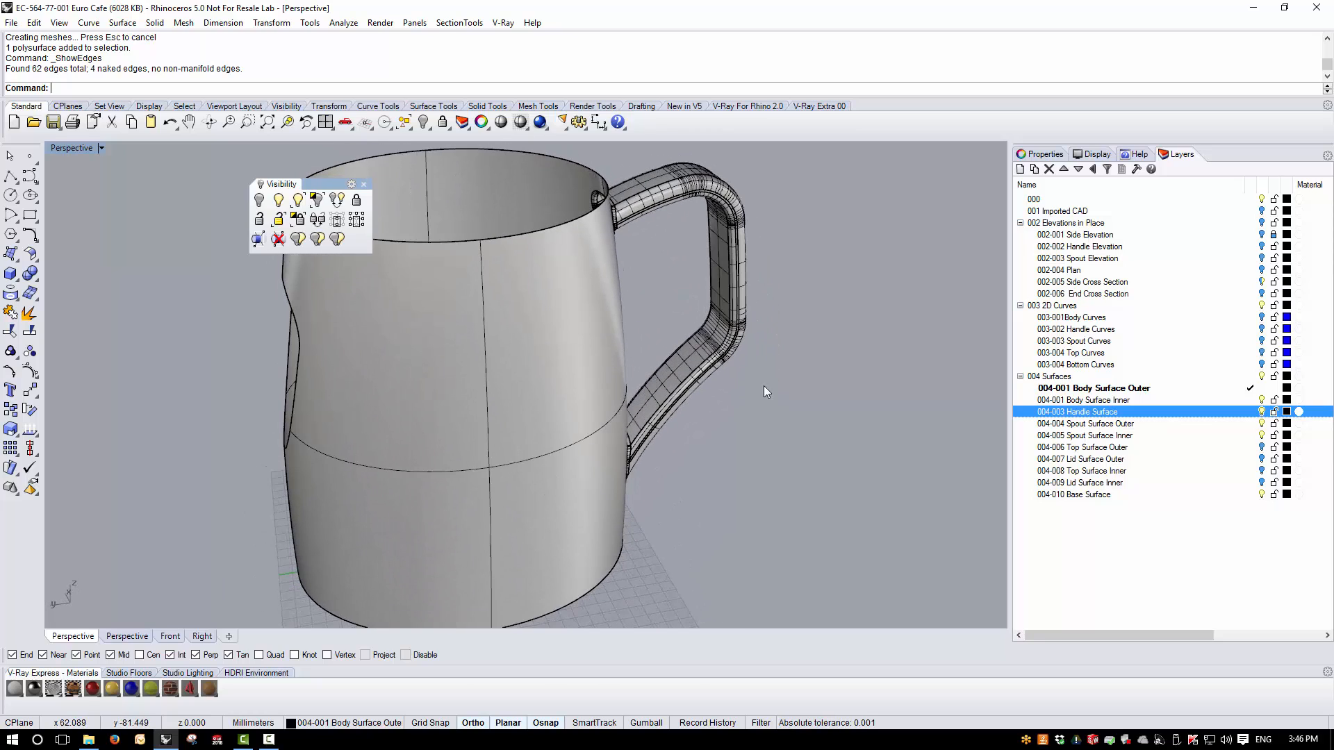
right_drag(637, 323, 859, 384)
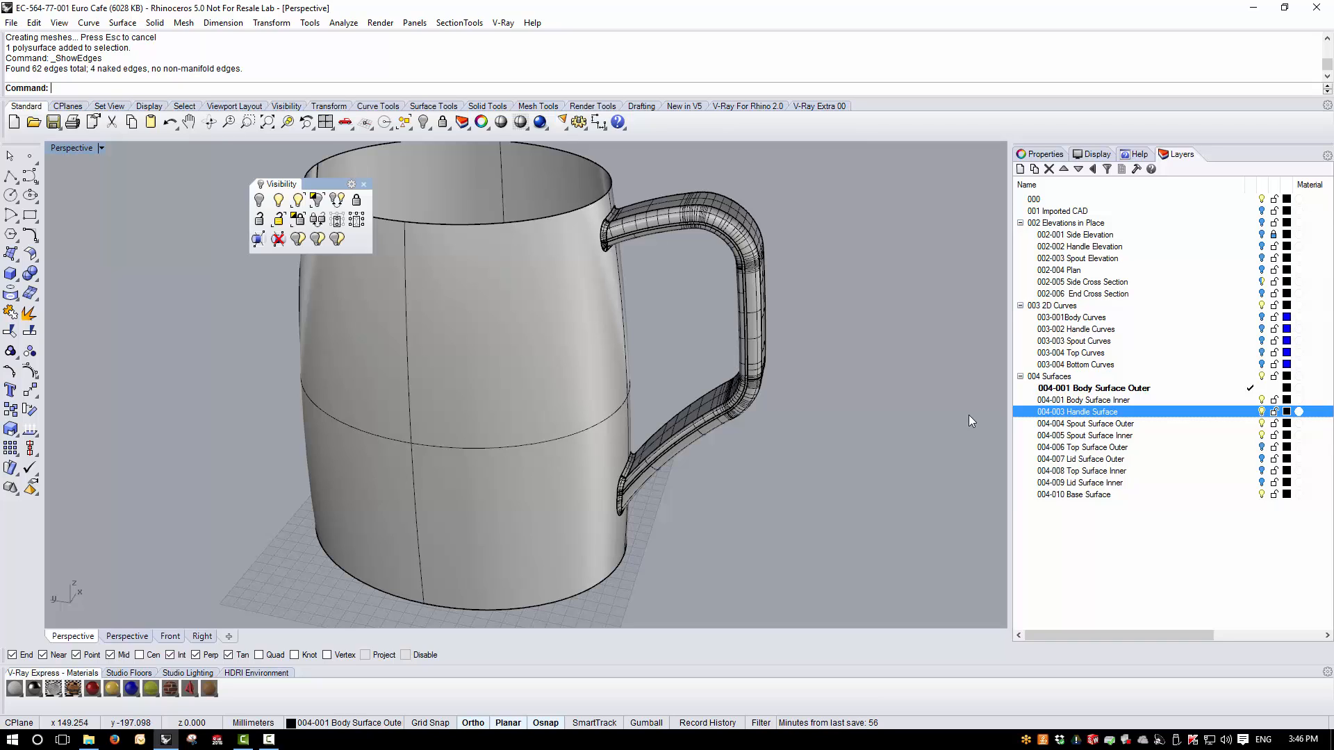
- Show the hidden objects, then hide the joined body-and-handle polysurface to work on the spout and top
key(ctrl+alt+h)
click(668, 233)
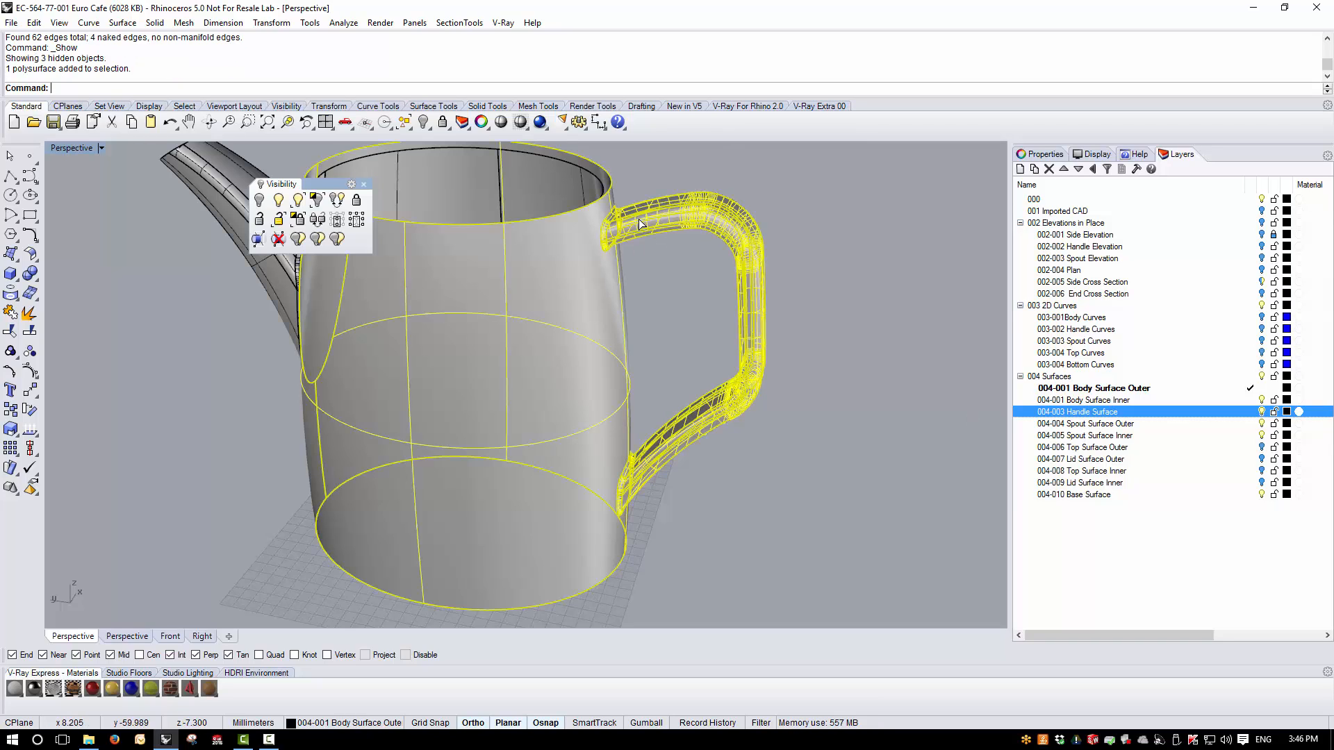
key(ctrl+h)
right_drag(845, 563, 499, 249)
scroll(390, 215, up, 3)
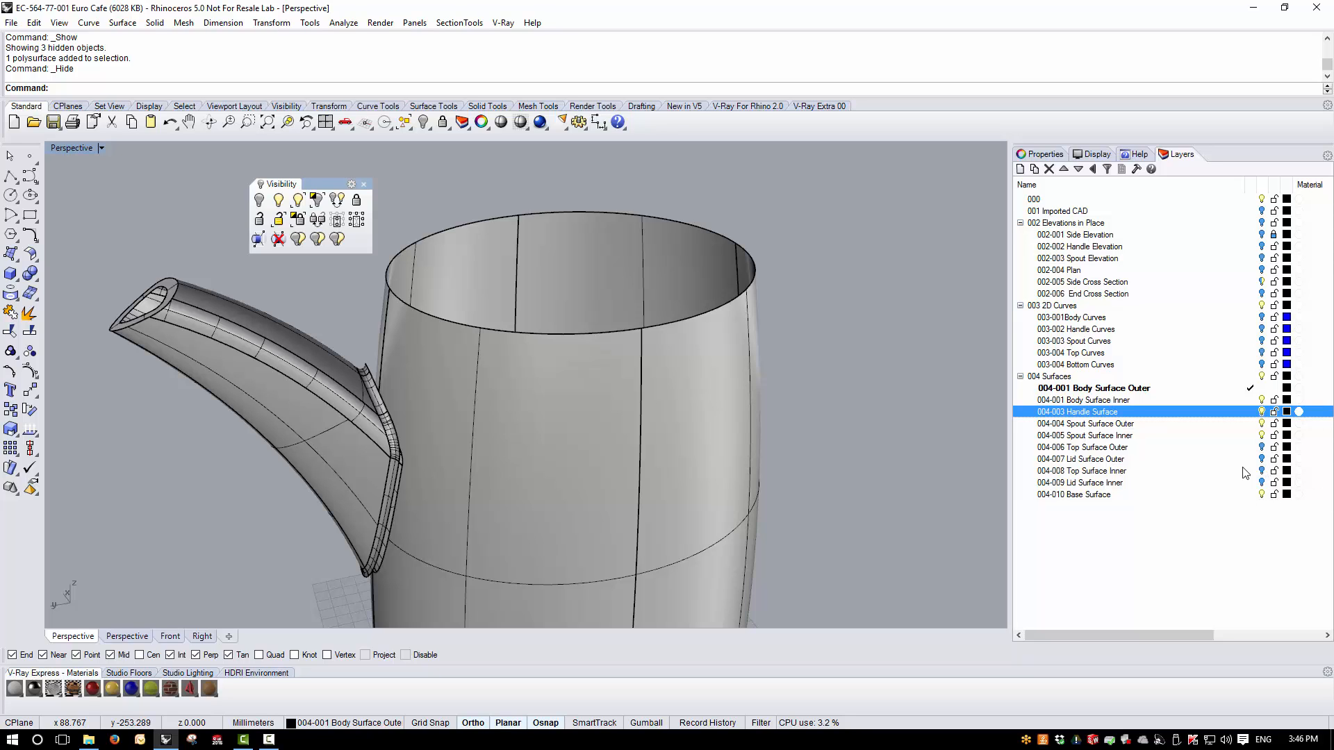
- Turn on the Top Surface Inner layer and join the inner top surface with the spout and body polysurface
click(1262, 470)
scroll(381, 297, up, 5)
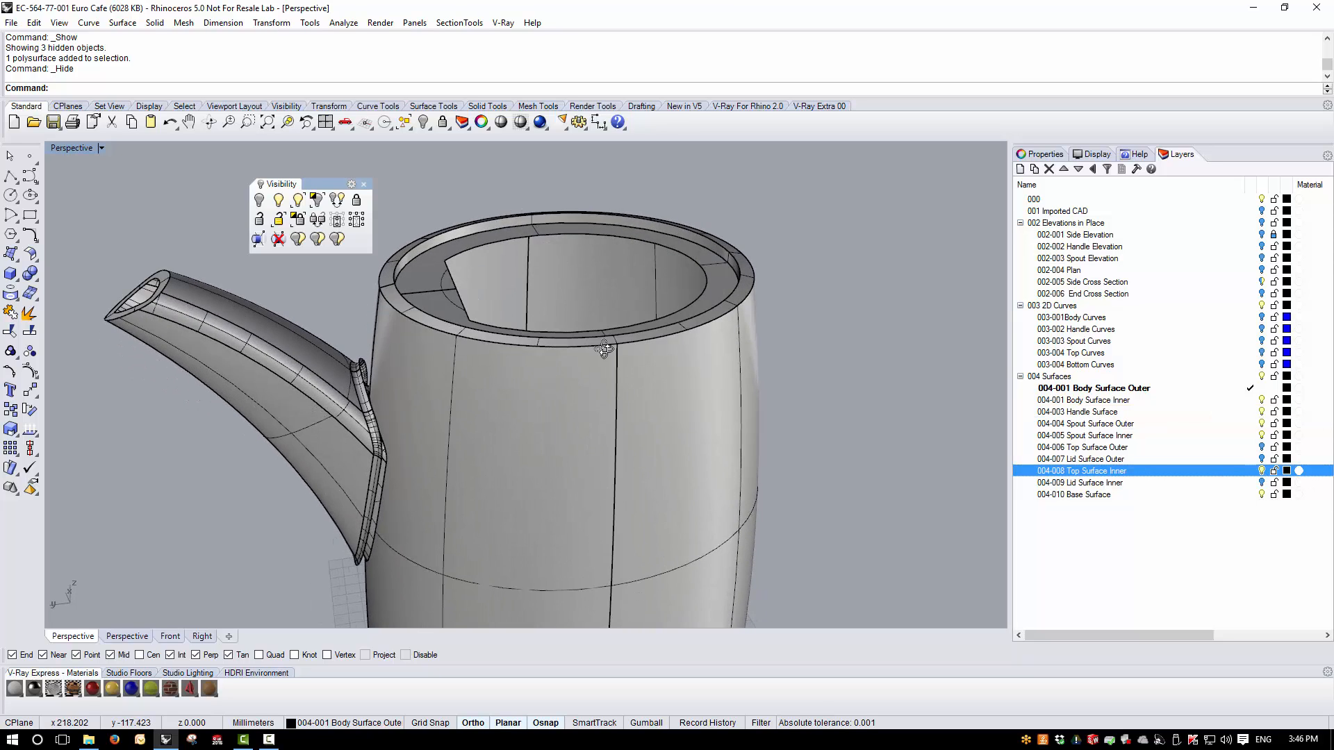
click(477, 309)
shift+click(455, 365)
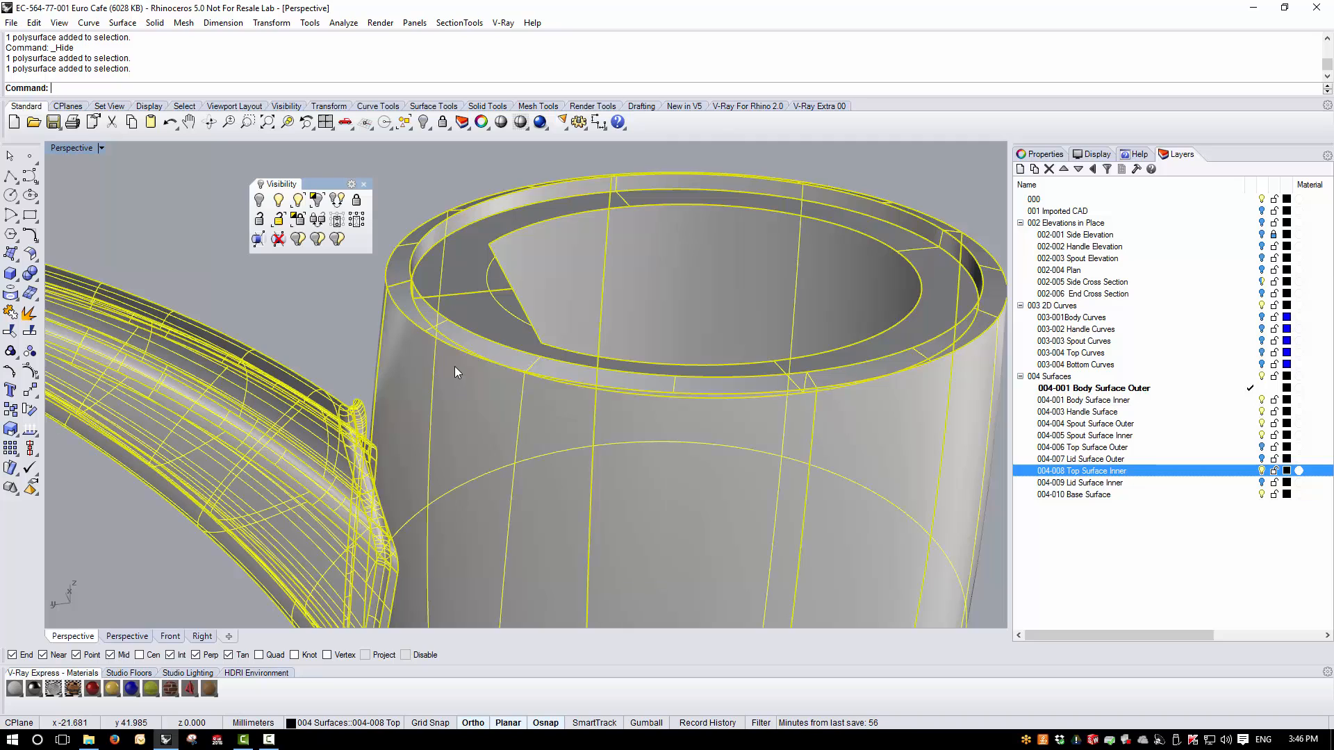
click(11, 313)
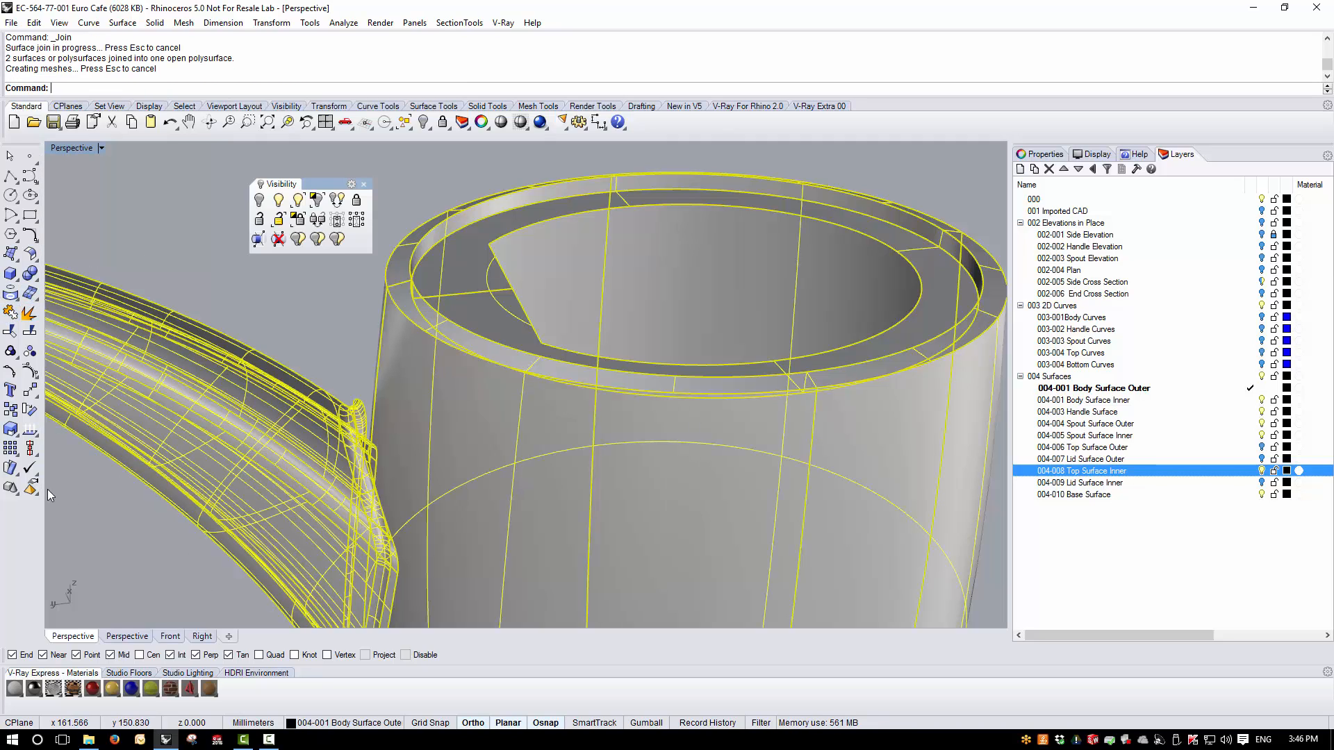
- Show the naked edges of the joined polysurface, then close the edge analysis
click(29, 432)
click(73, 478)
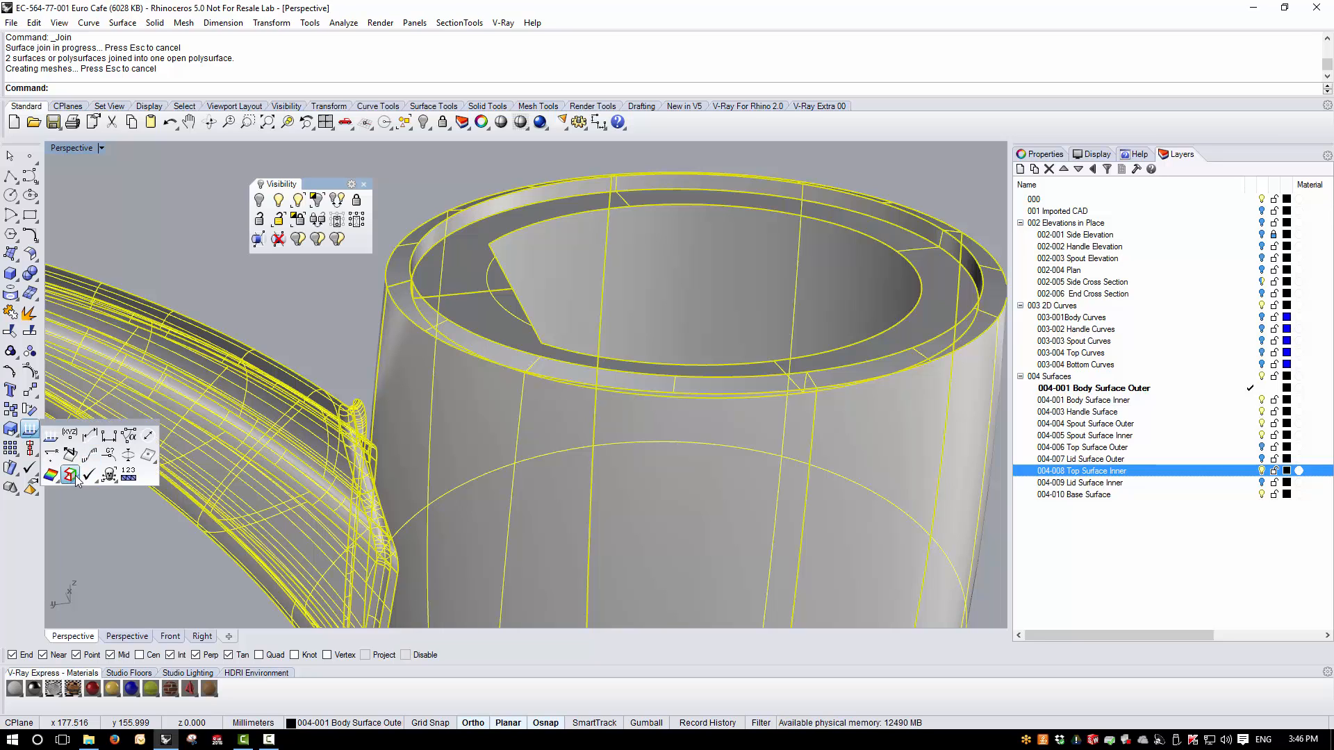
scroll(592, 400, down, 5)
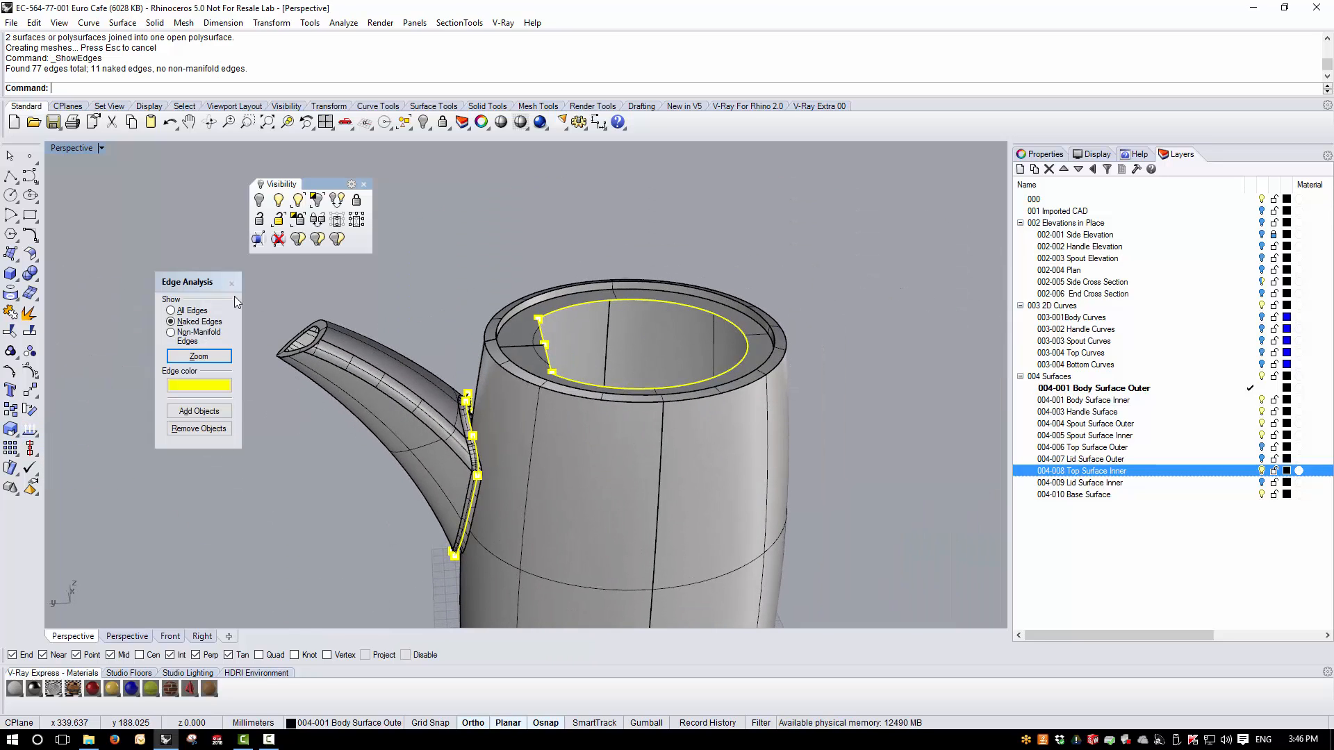
click(231, 283)
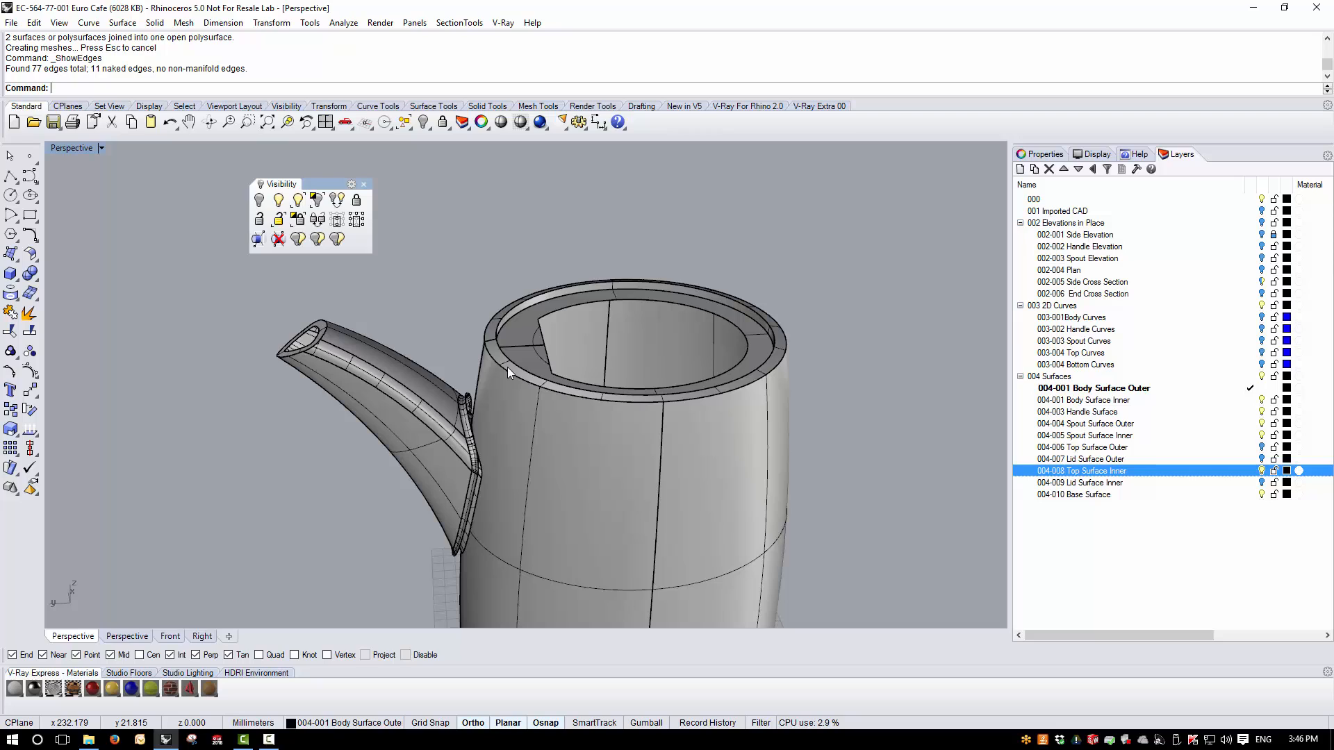
- Reveal the hidden handle and the Top Surface Outer layer, then select everything and join it into one polysurface
key(ctrl+alt+h)
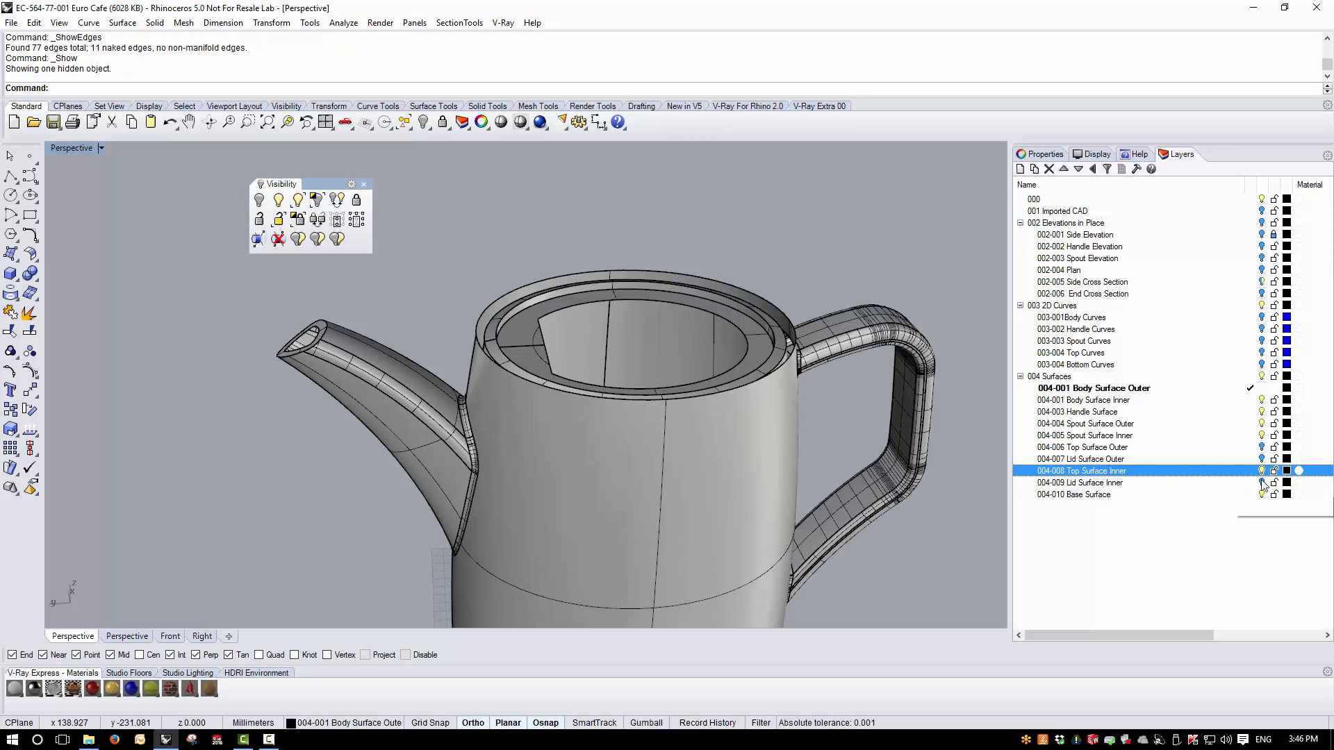
click(1261, 448)
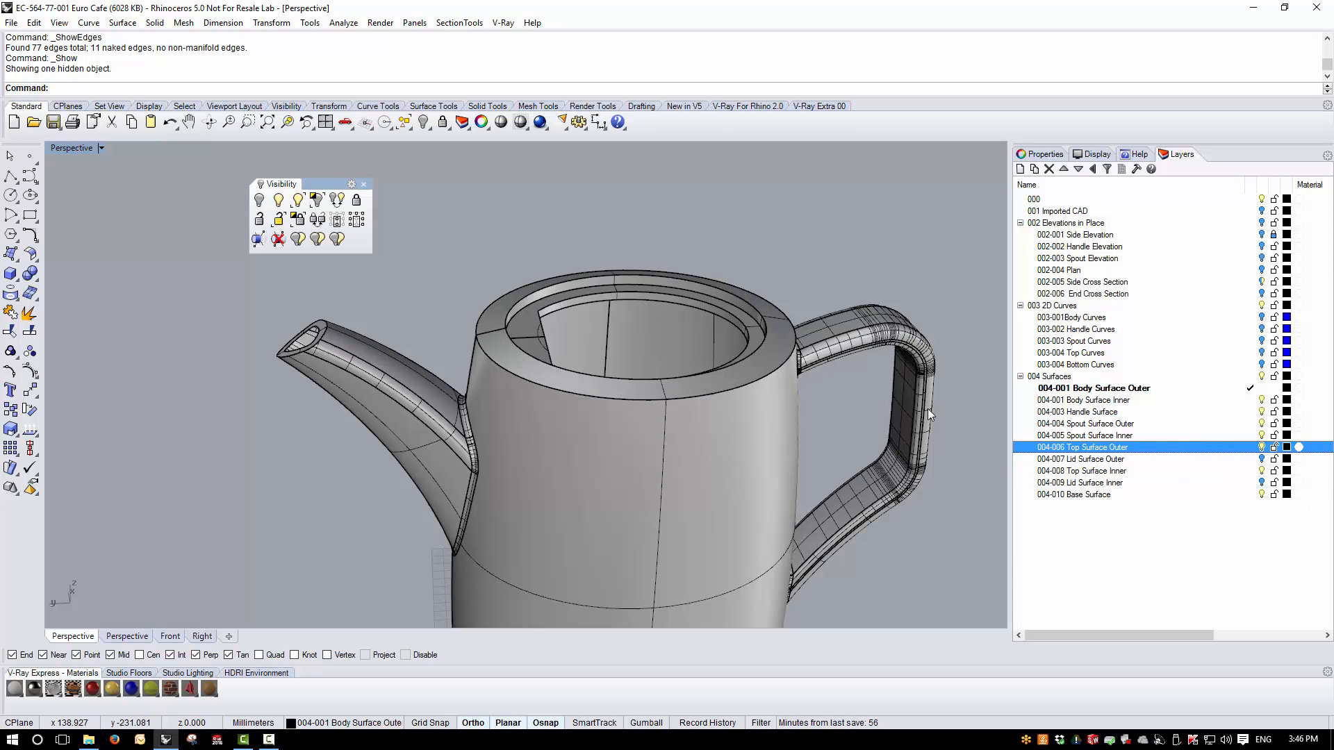
right_drag(927, 408, 591, 232)
scroll(590, 232, down, 7)
right_drag(606, 320, 737, 282)
scroll(556, 278, up, 3)
key(ctrl+a)
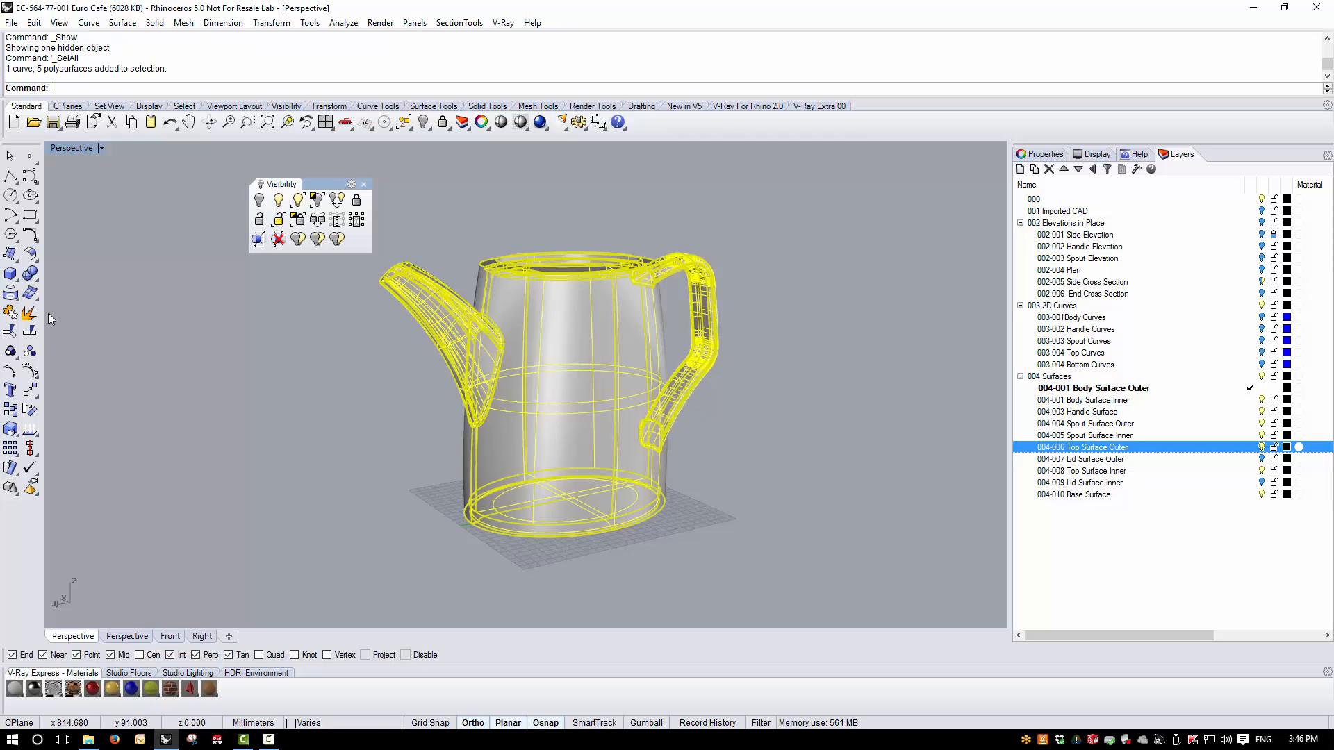
click(10, 313)
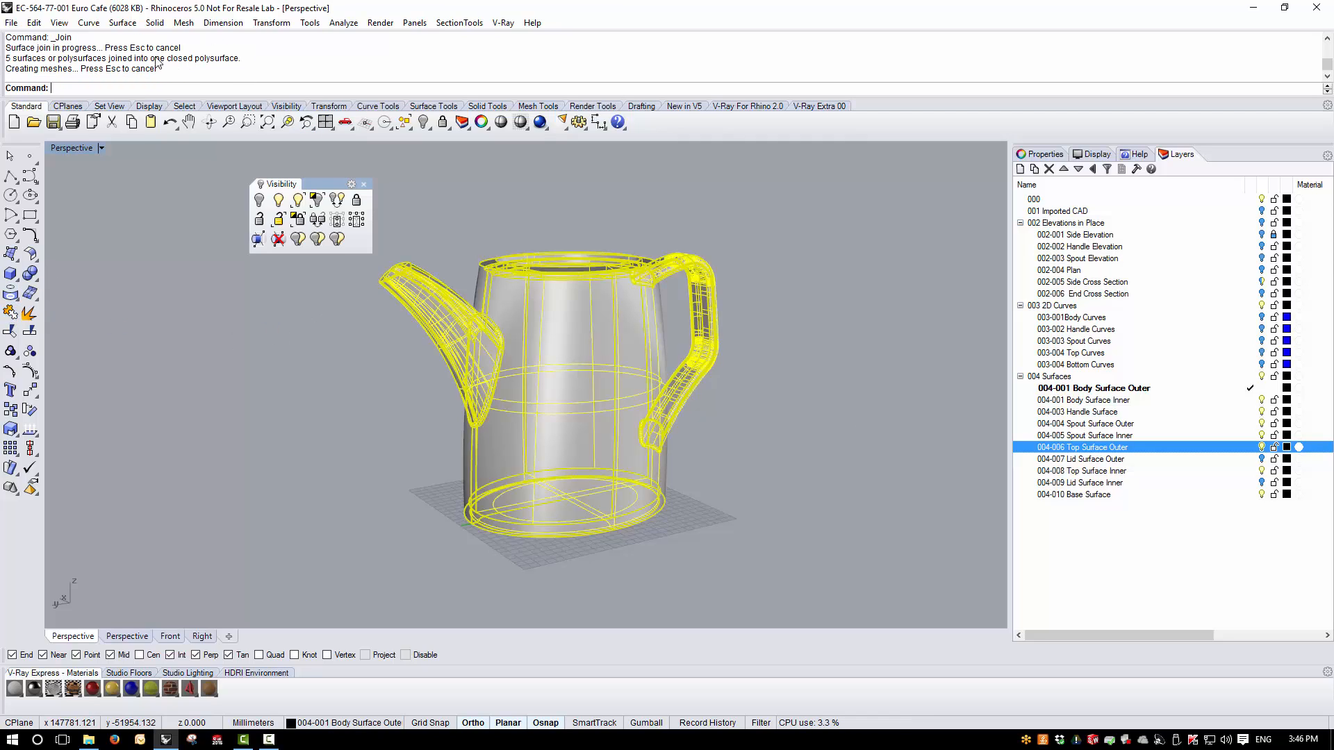
- Orbit around the joined teapot and restore the four-viewport layout
click(612, 241)
right_drag(611, 240, 629, 215)
scroll(626, 214, up, 3)
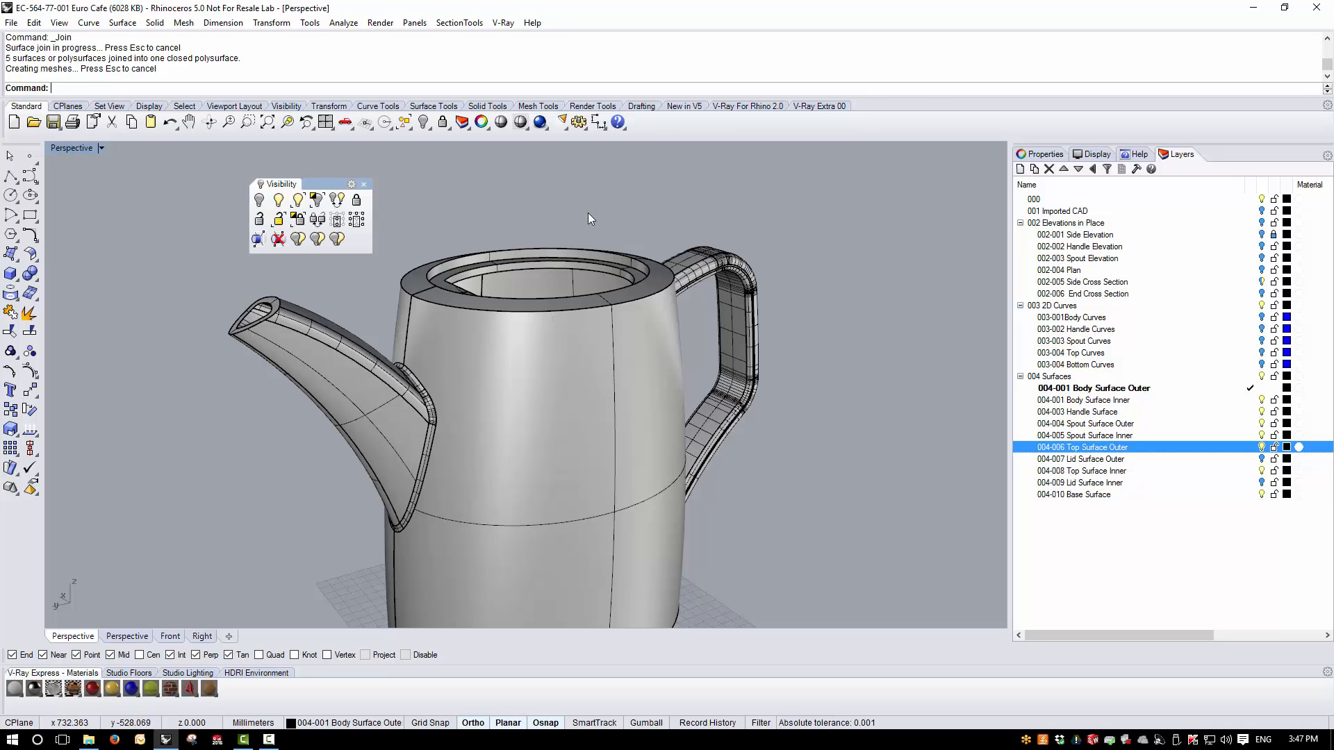
right_drag(588, 213, 585, 390)
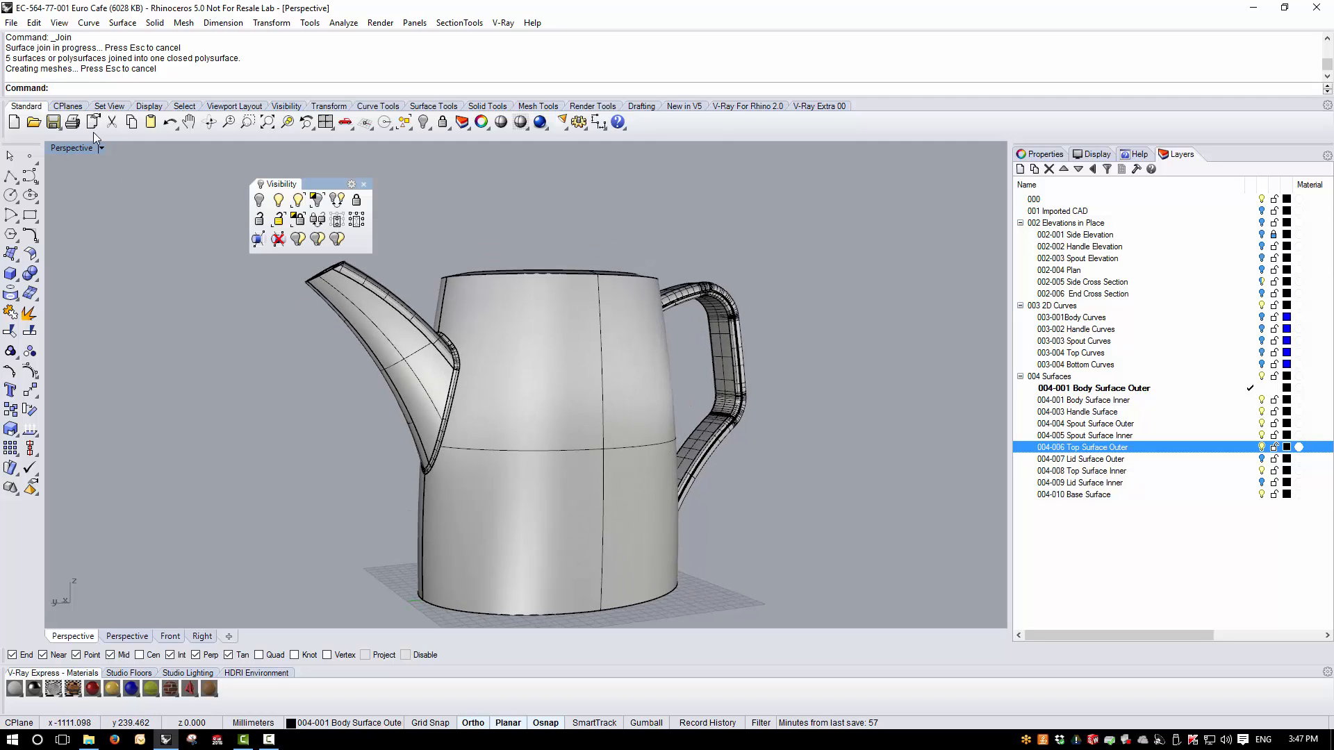
double_click(76, 149)
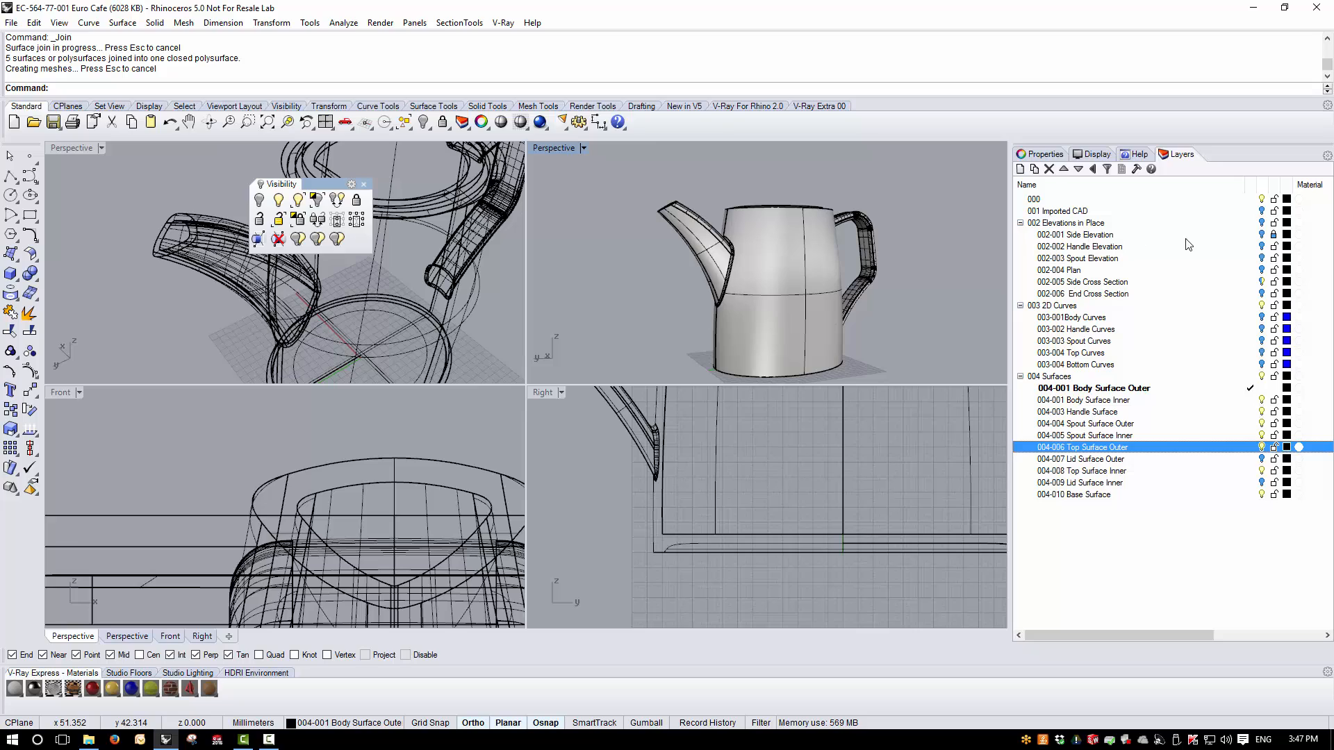
- Turn on the Elevations in Place reference layers, hide two side drawing sublayers, and maximize the Right view on the base corner
click(1261, 222)
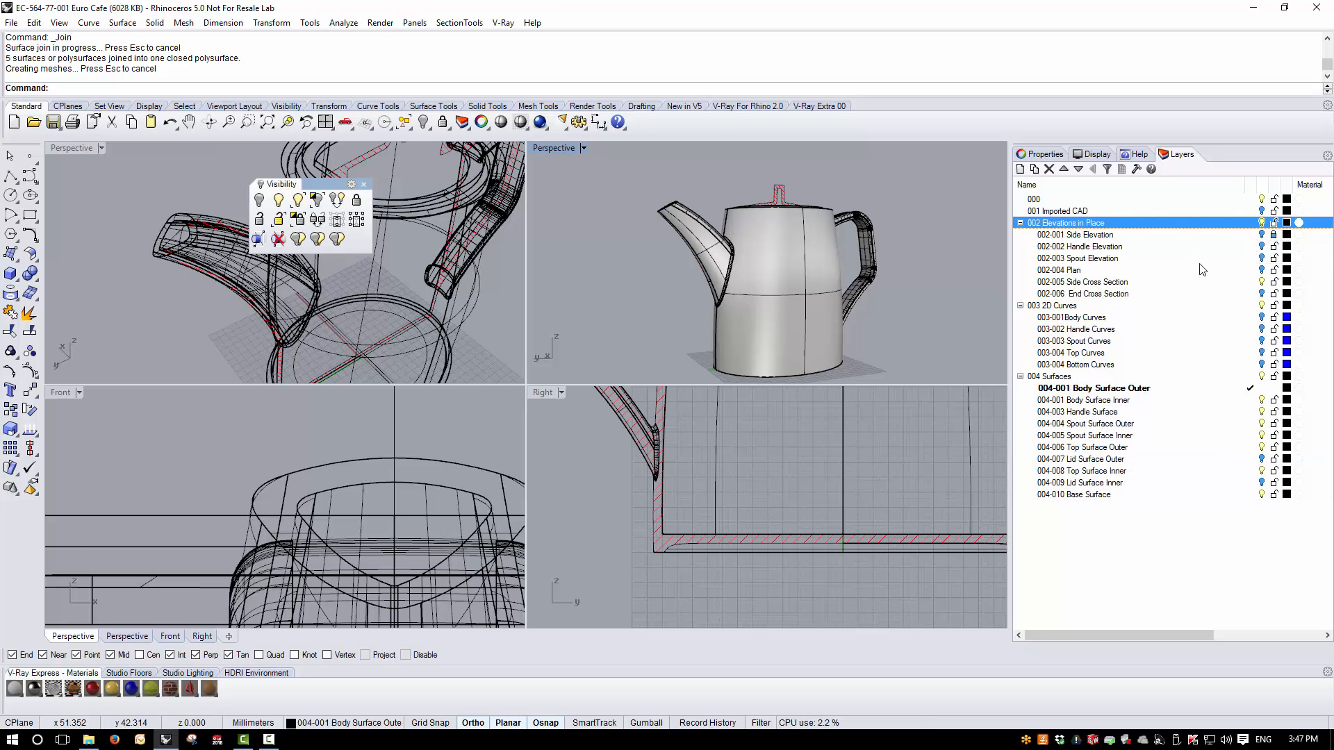
click(1262, 235)
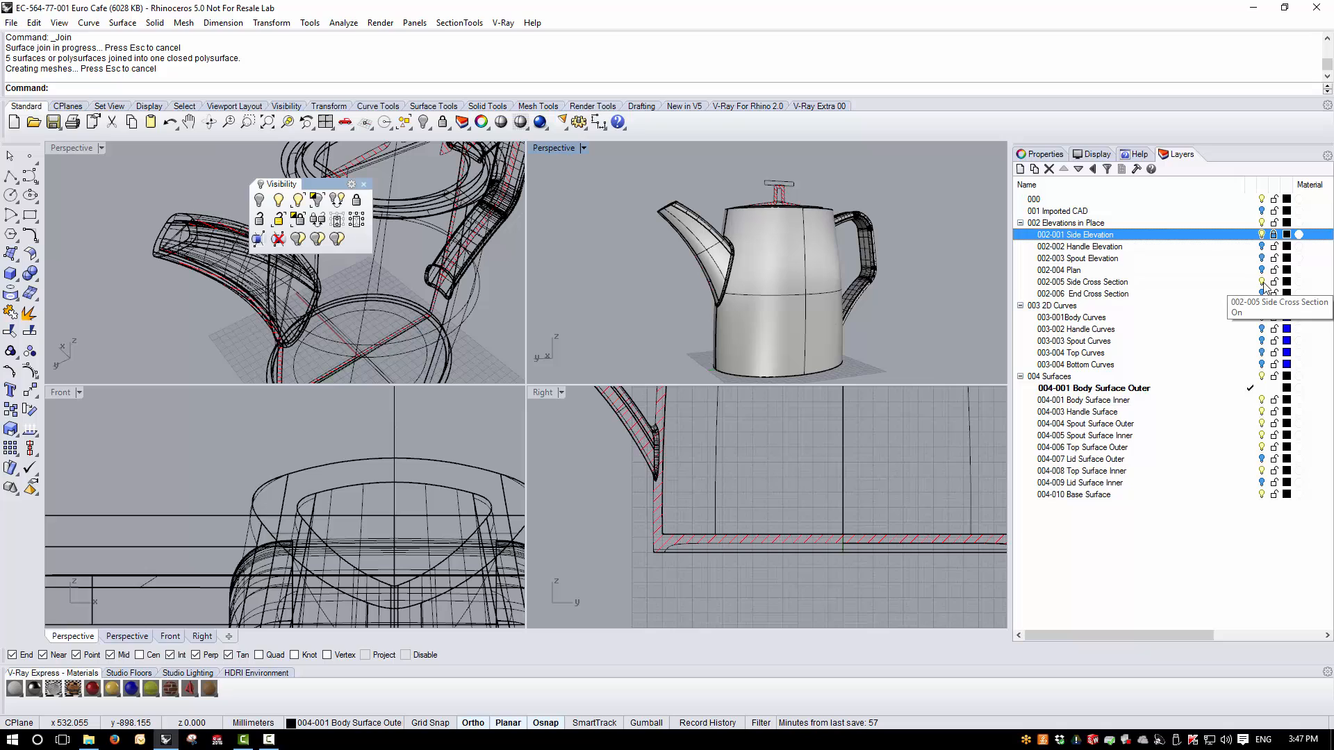
click(1262, 283)
scroll(665, 548, up, 4)
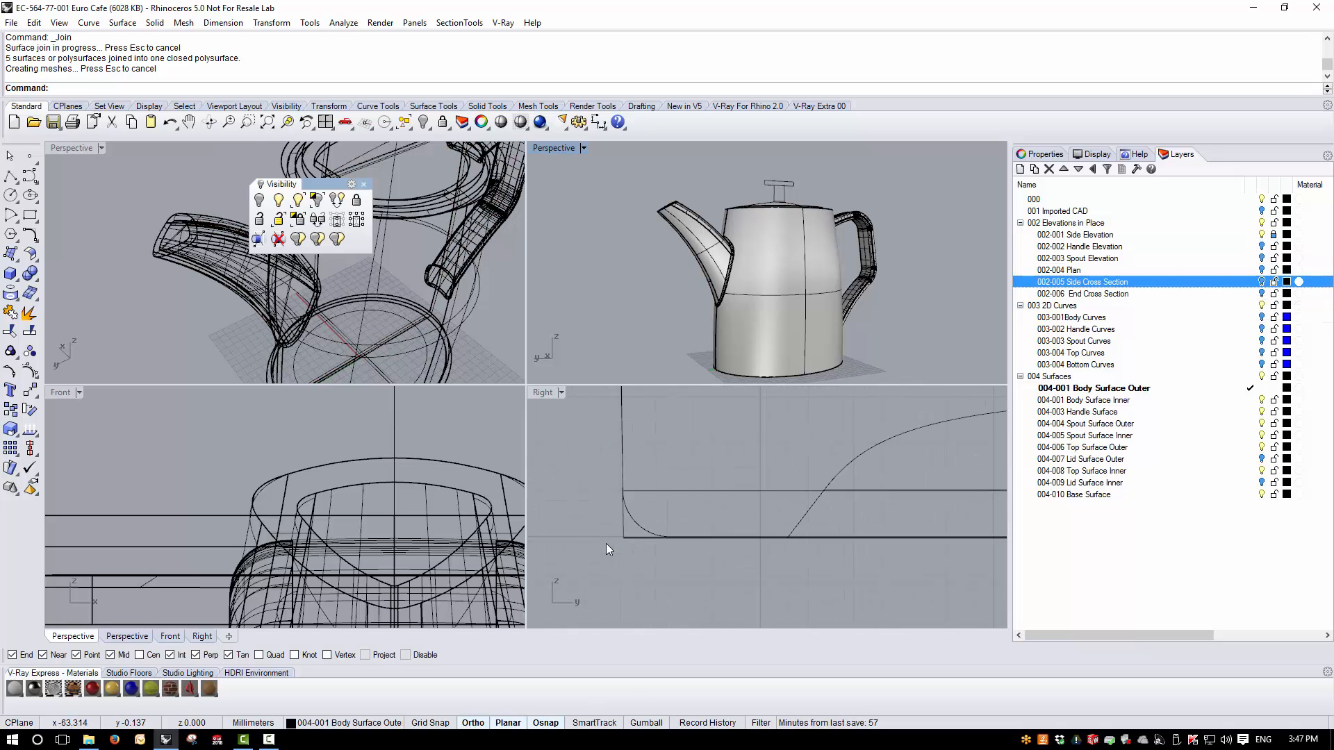
double_click(548, 393)
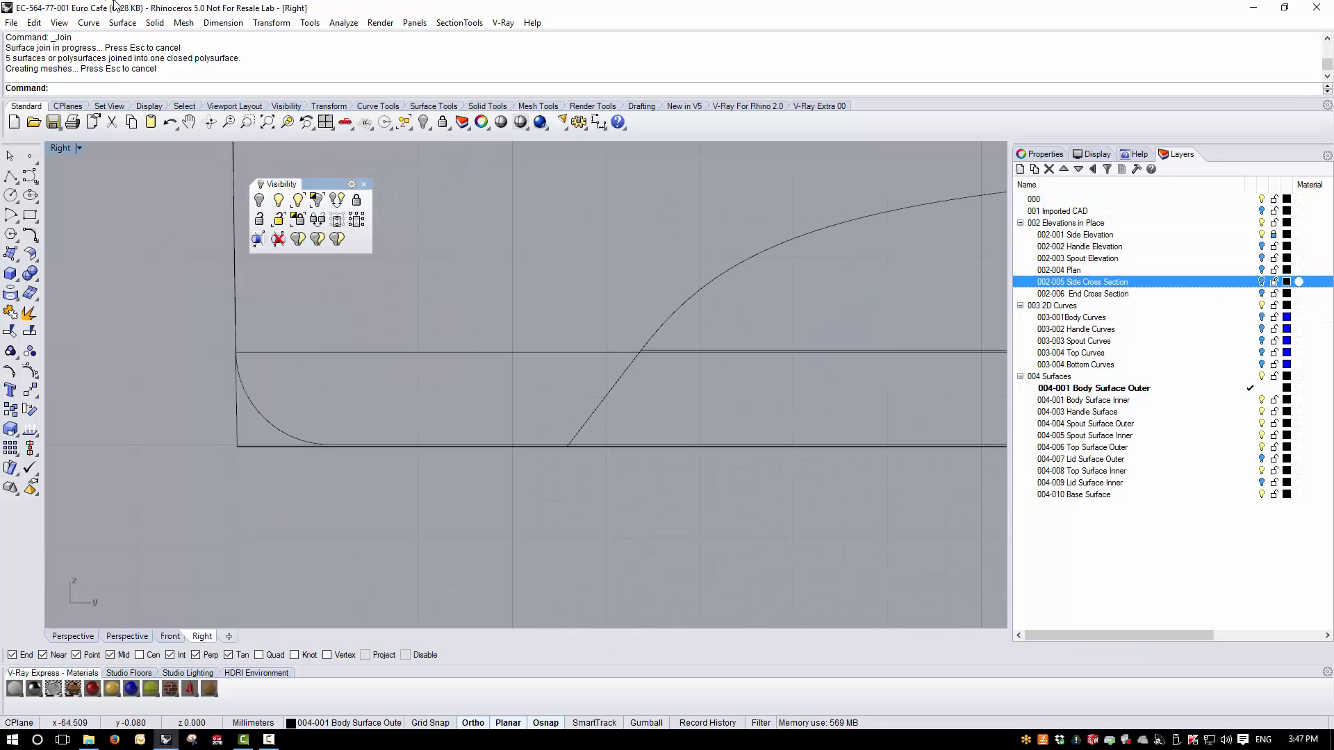
- Measure the radius of the rounded base corner curve in the side drawing
click(344, 23)
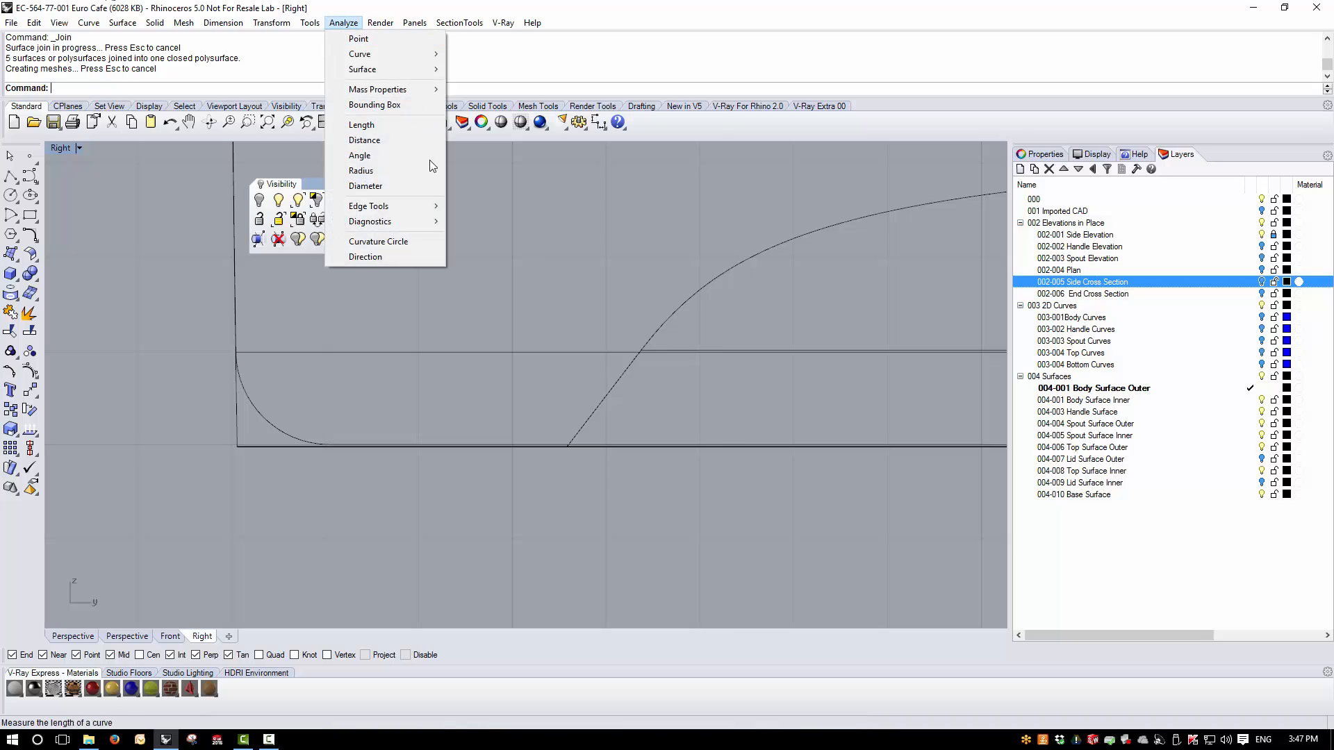
click(393, 170)
click(262, 418)
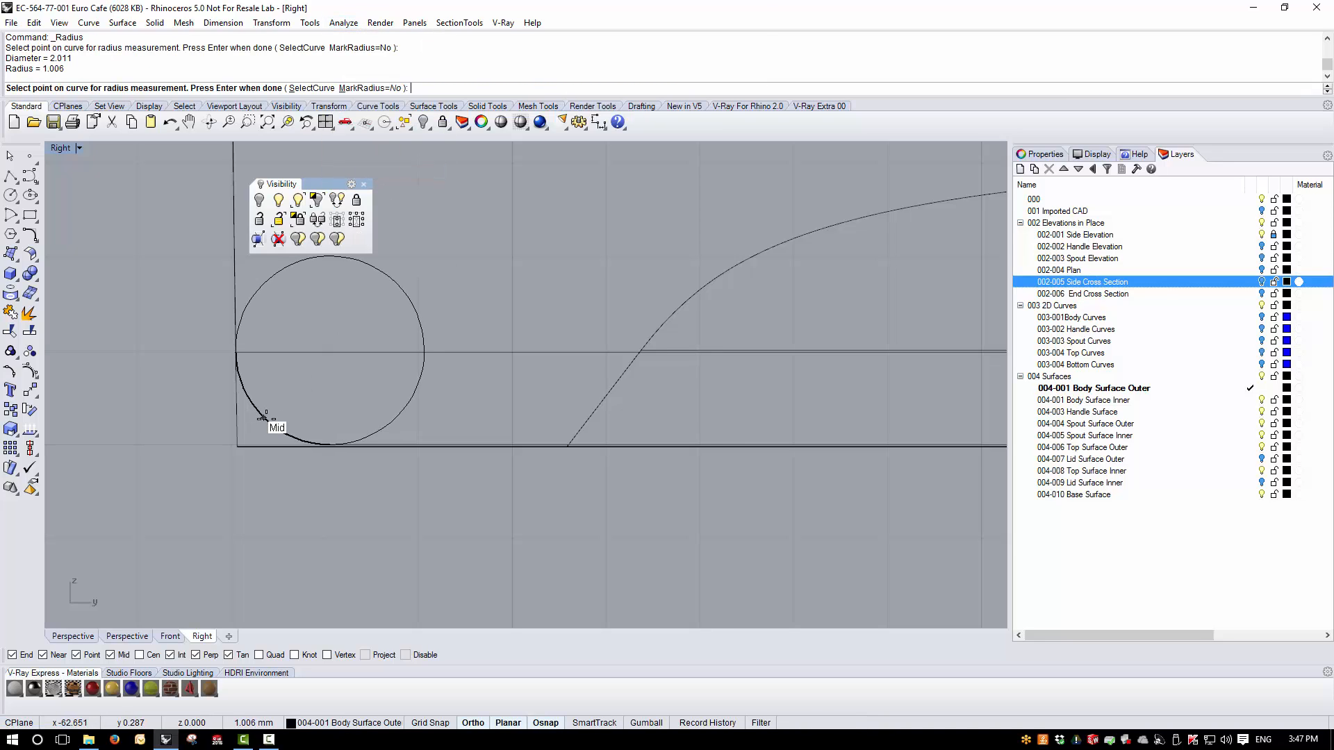
click(245, 380)
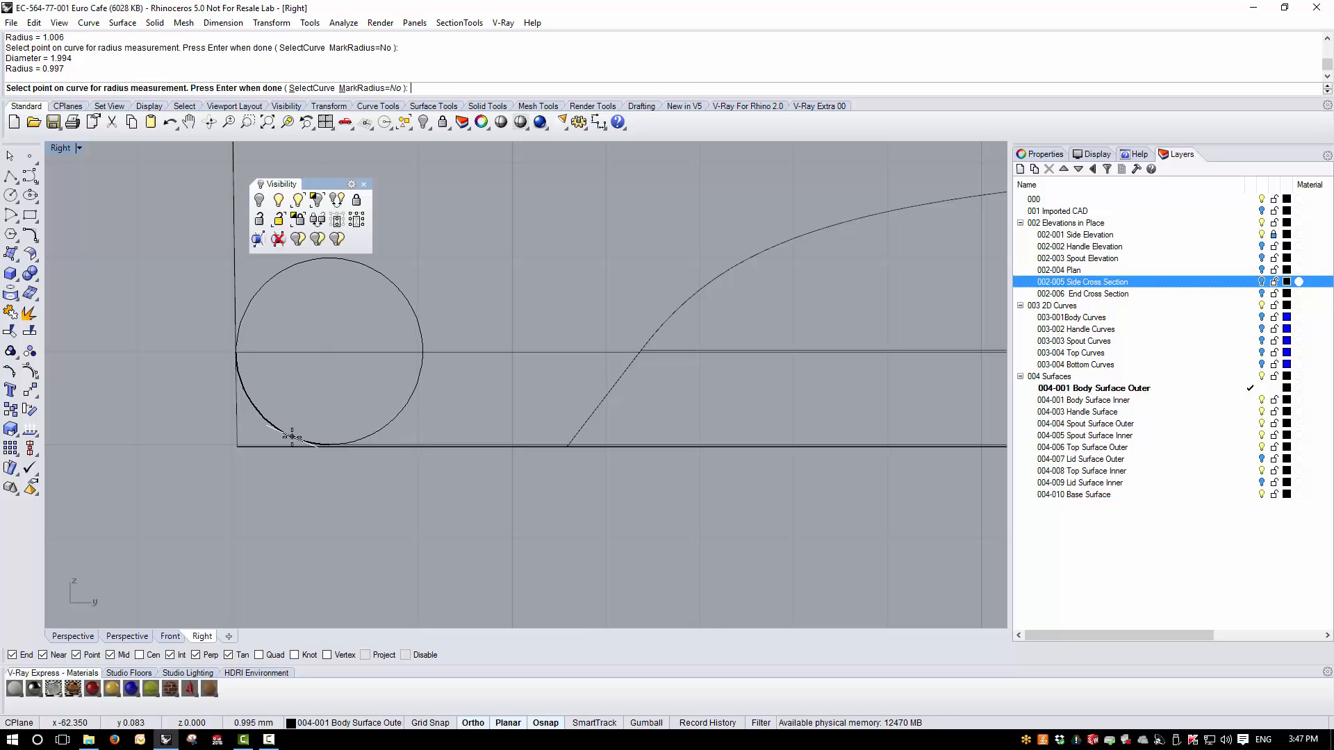
key(Return)
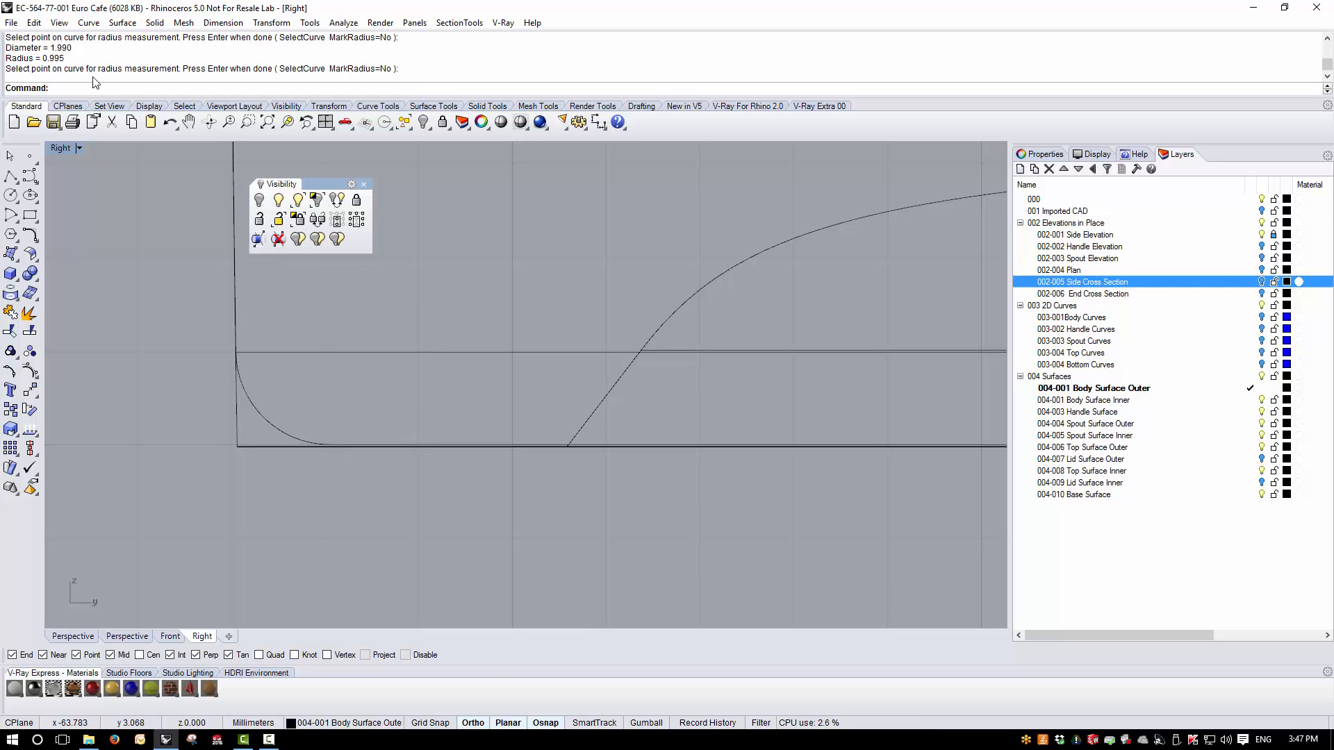
- Blend the teapot's outer base edge with a 1 mm radius
double_click(68, 149)
right_drag(743, 265, 731, 322)
right_drag(749, 243, 999, 329)
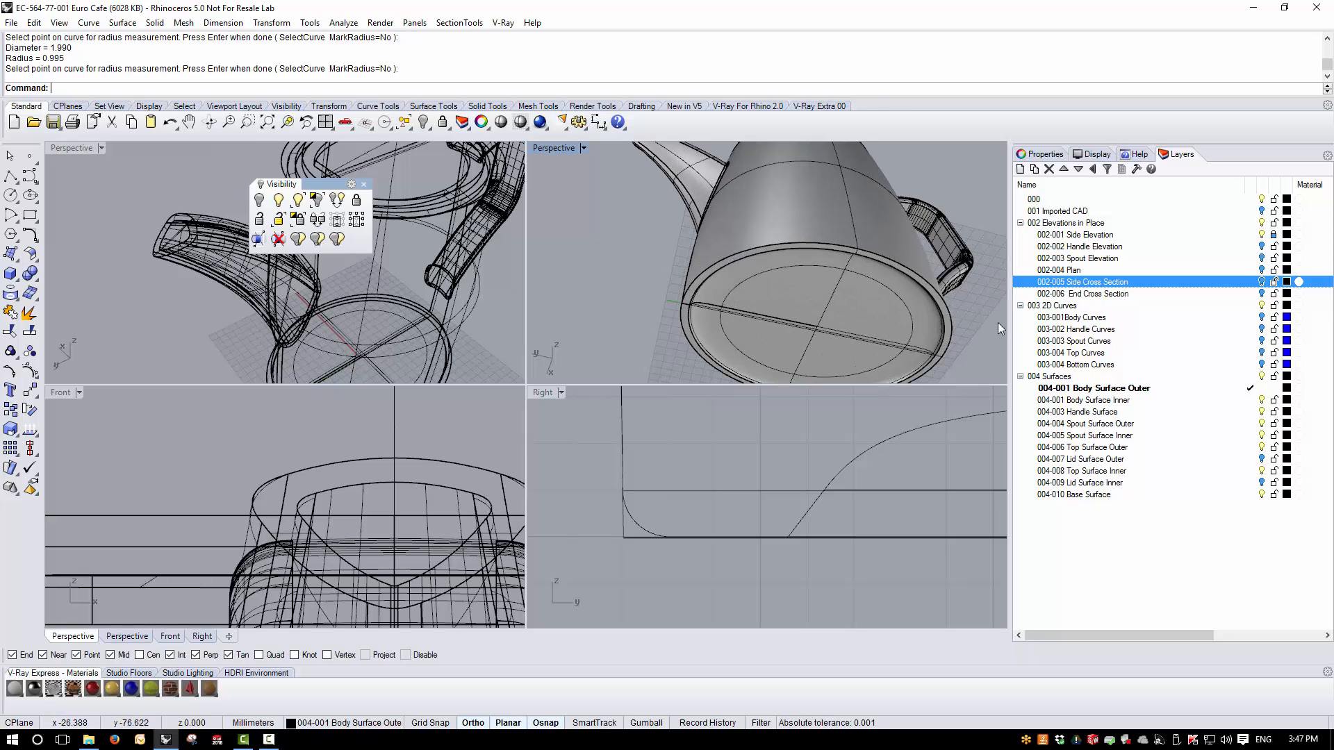
click(155, 22)
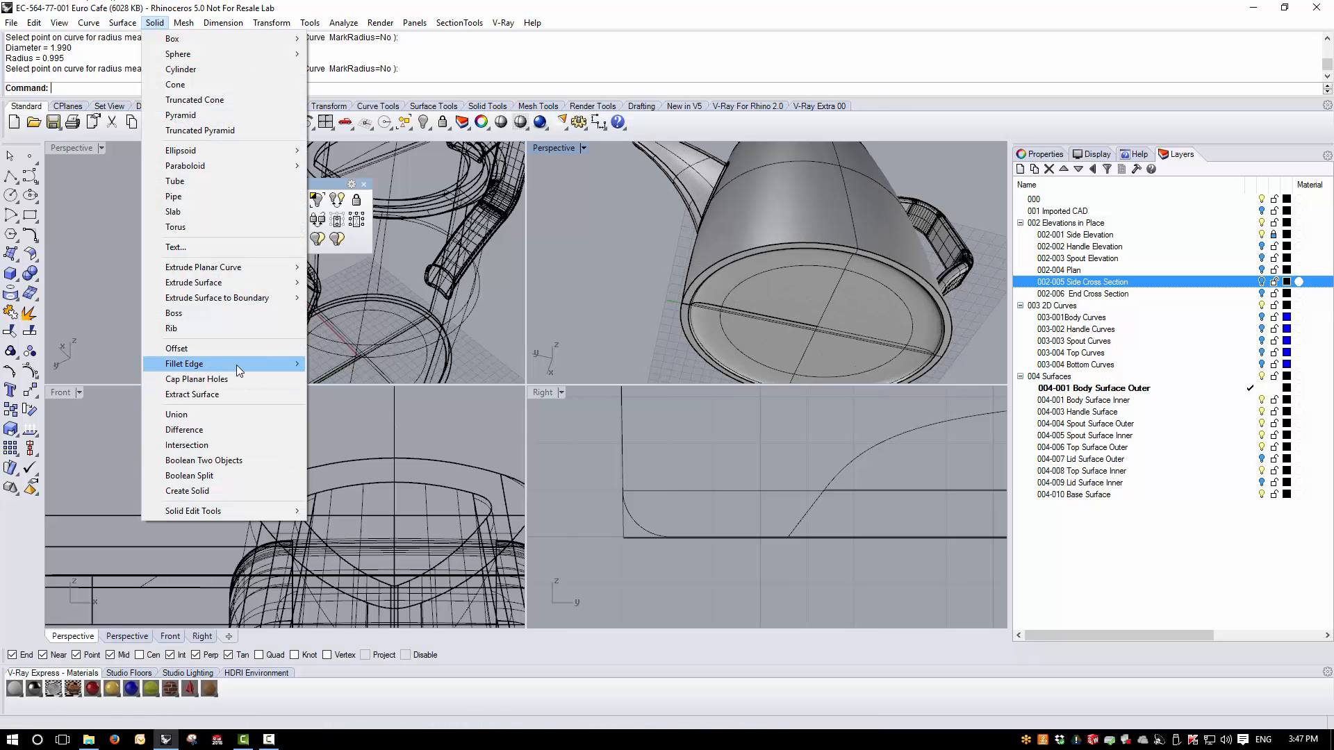
mouse_move(237, 364)
click(391, 380)
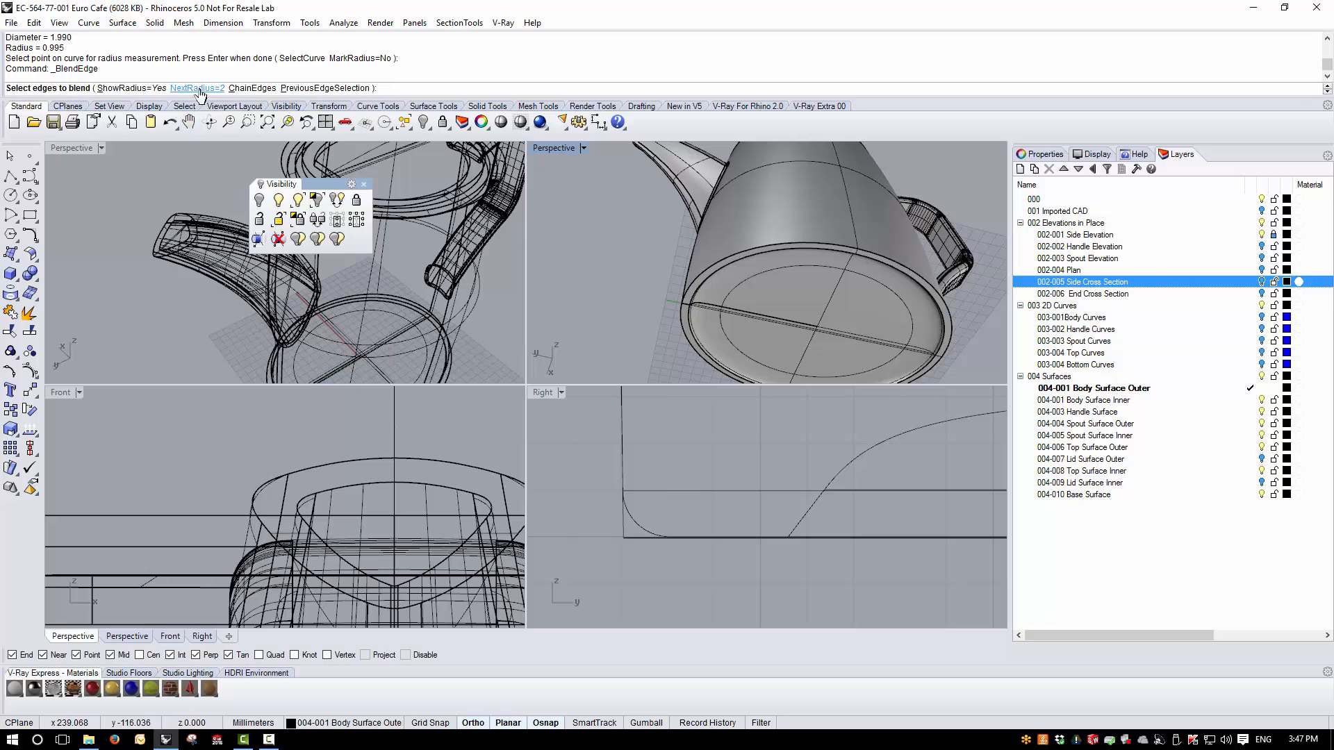
click(193, 88)
key(Return)
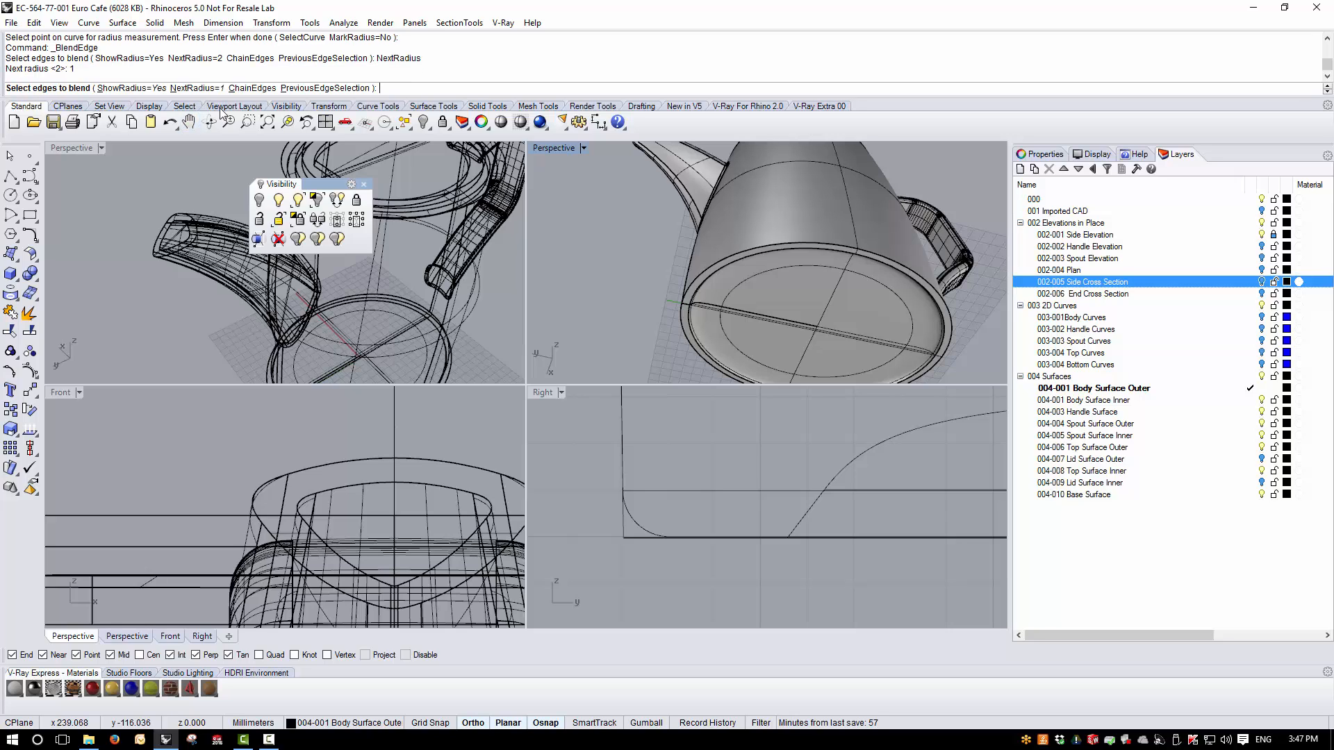
scroll(728, 341, up, 5)
click(731, 343)
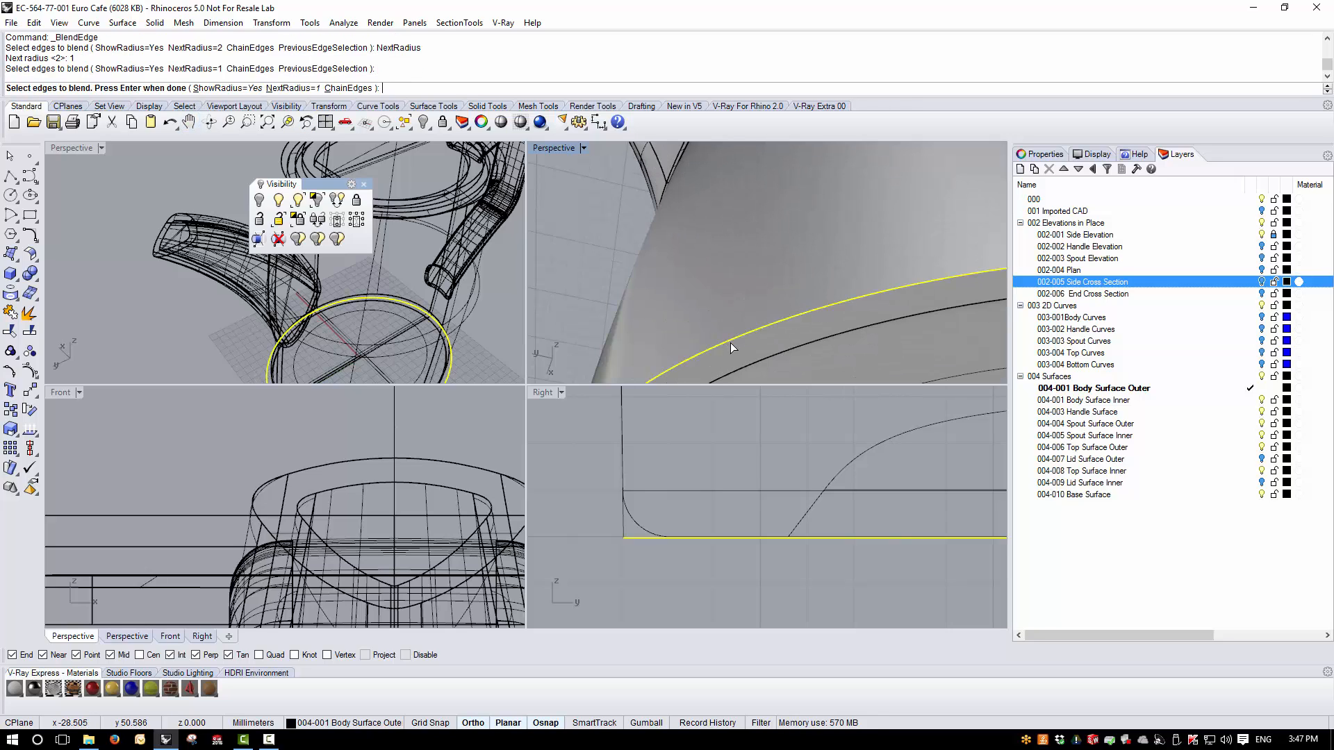
key(Return)
key(Return)
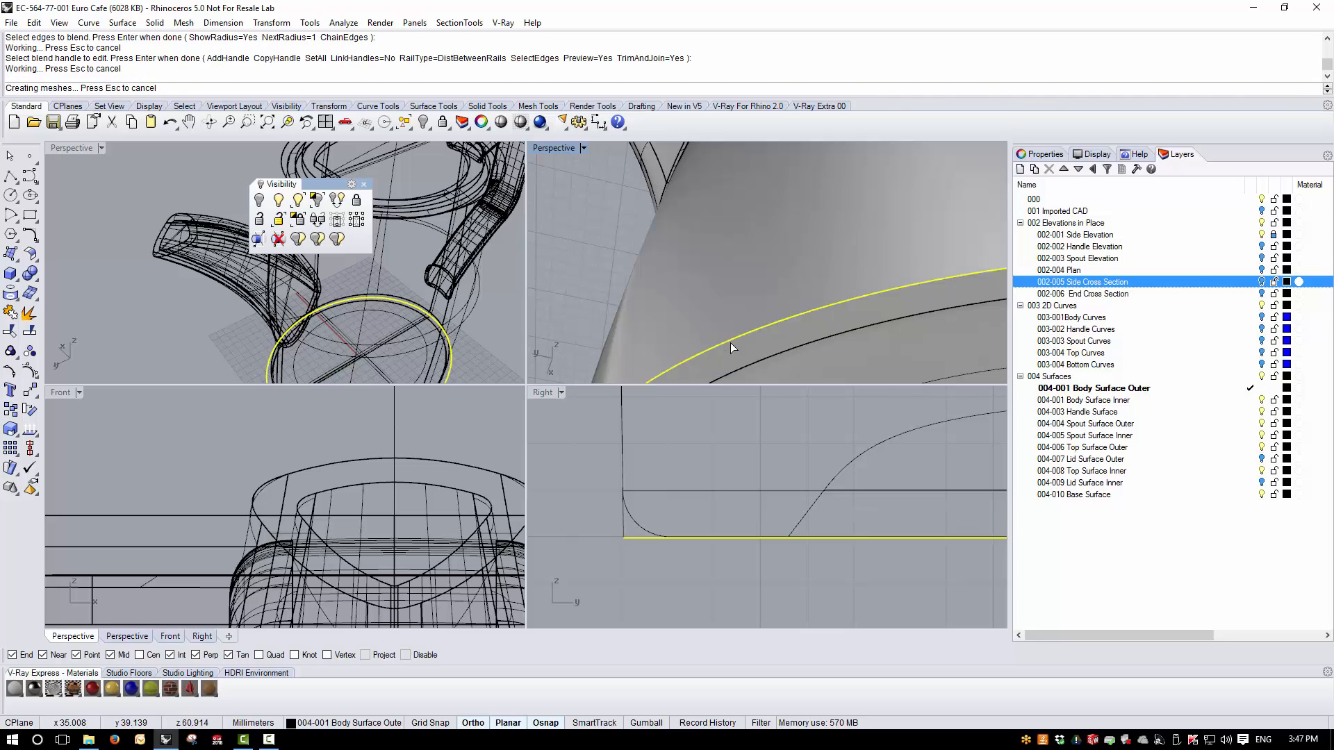
- Blend the adjacent lower base edge with a 0.5 mm radius
scroll(700, 258, down, 8)
right_drag(722, 310, 624, 334)
scroll(685, 315, up, 6)
scroll(574, 349, up, 2)
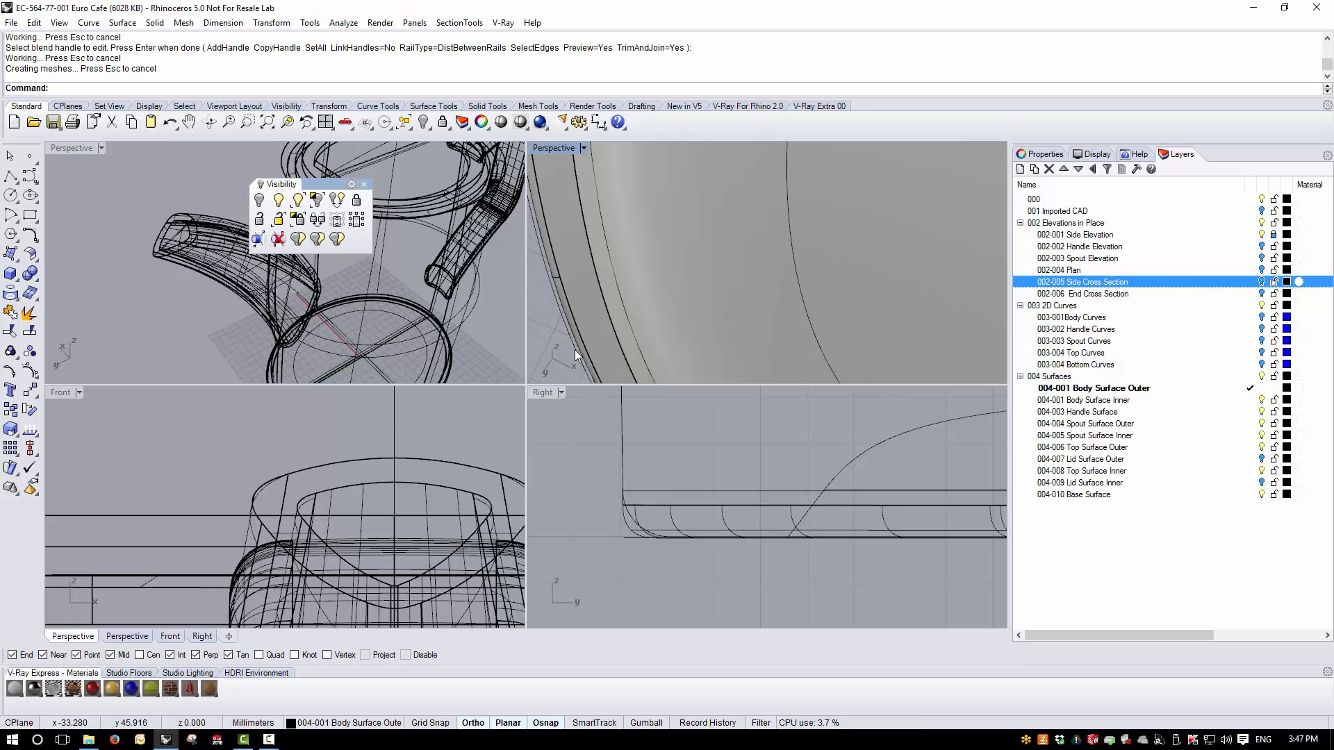
right_click(627, 327)
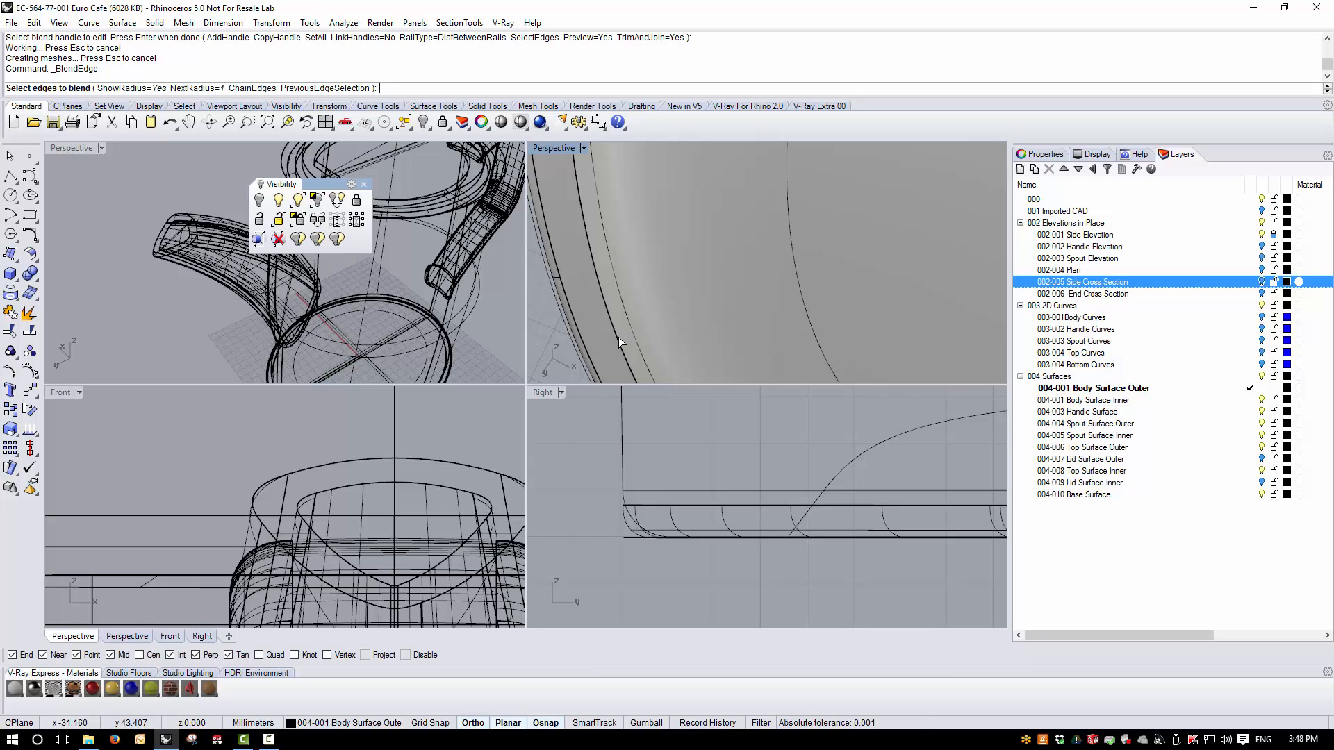
text(0.5)
key(Return)
click(623, 345)
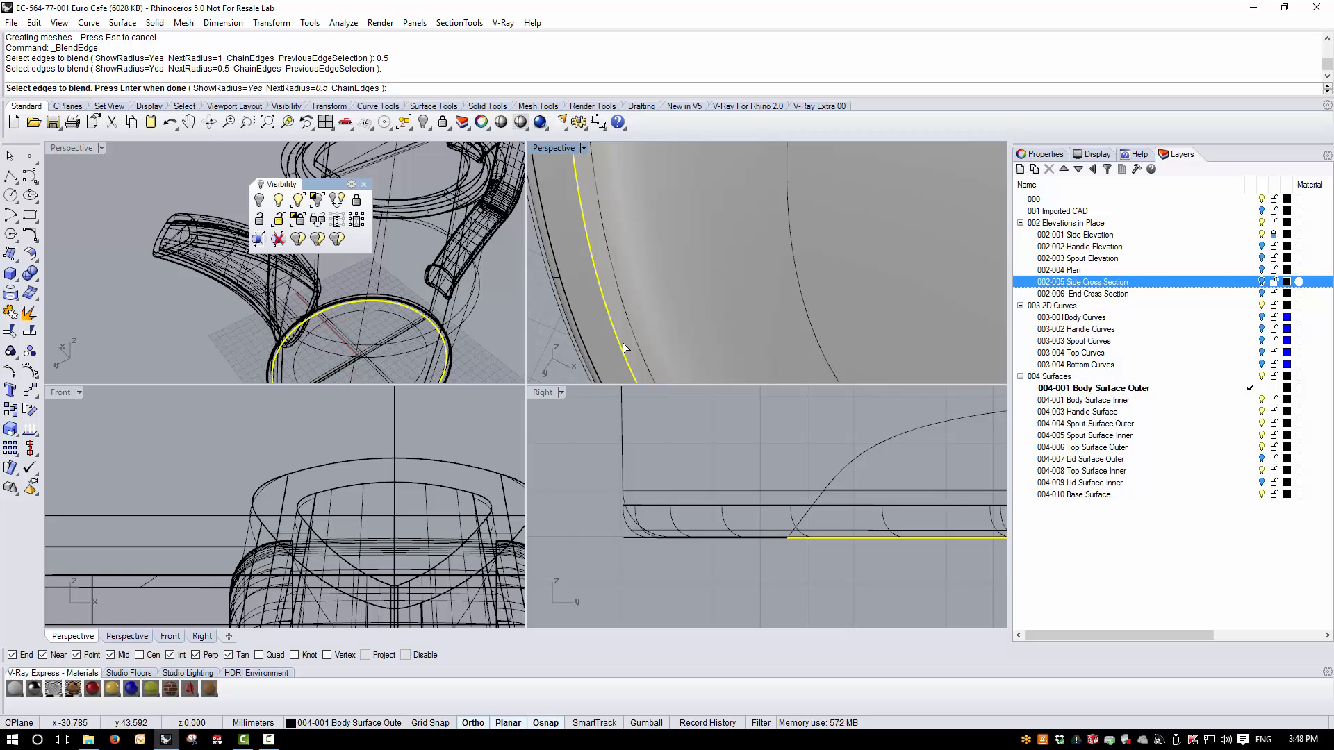
key(Return)
key(Return)
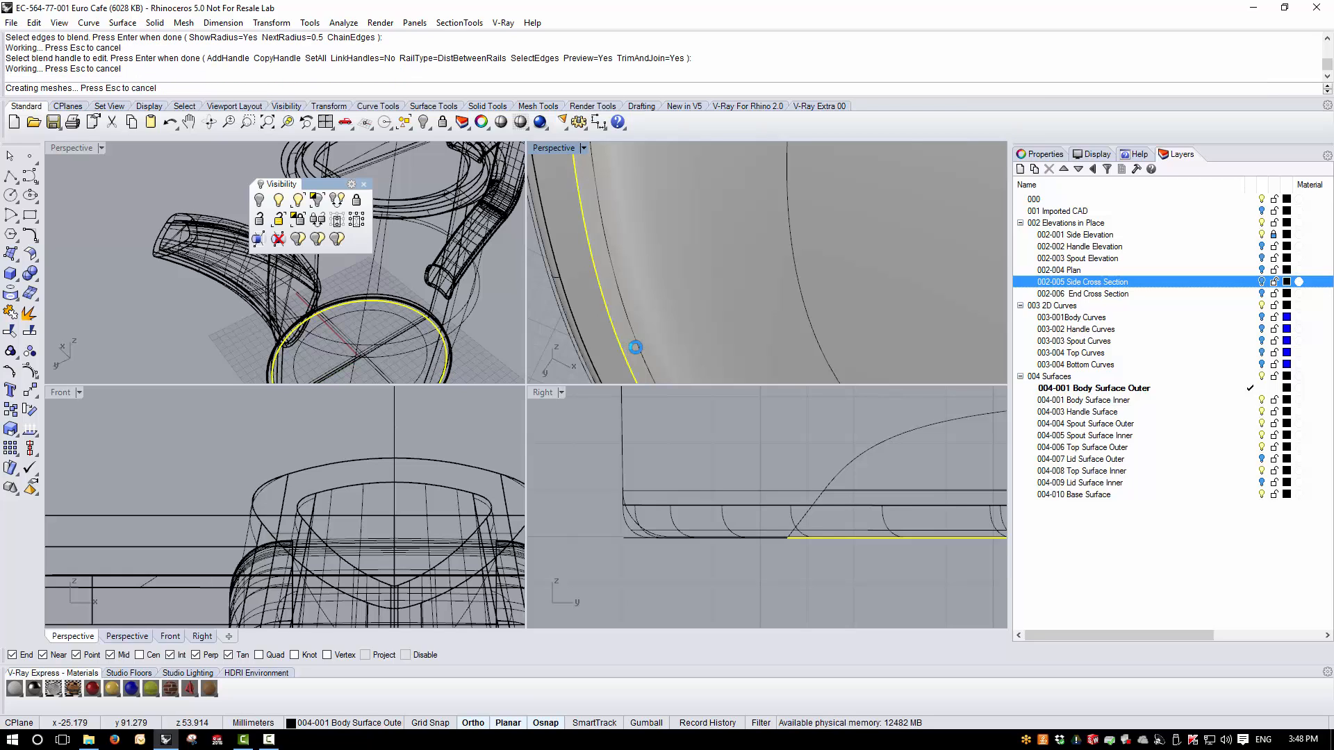
- Orbit to inspect the blended base and turn off the Elevations in Place layers
scroll(615, 302, down, 10)
right_drag(614, 301, 574, 175)
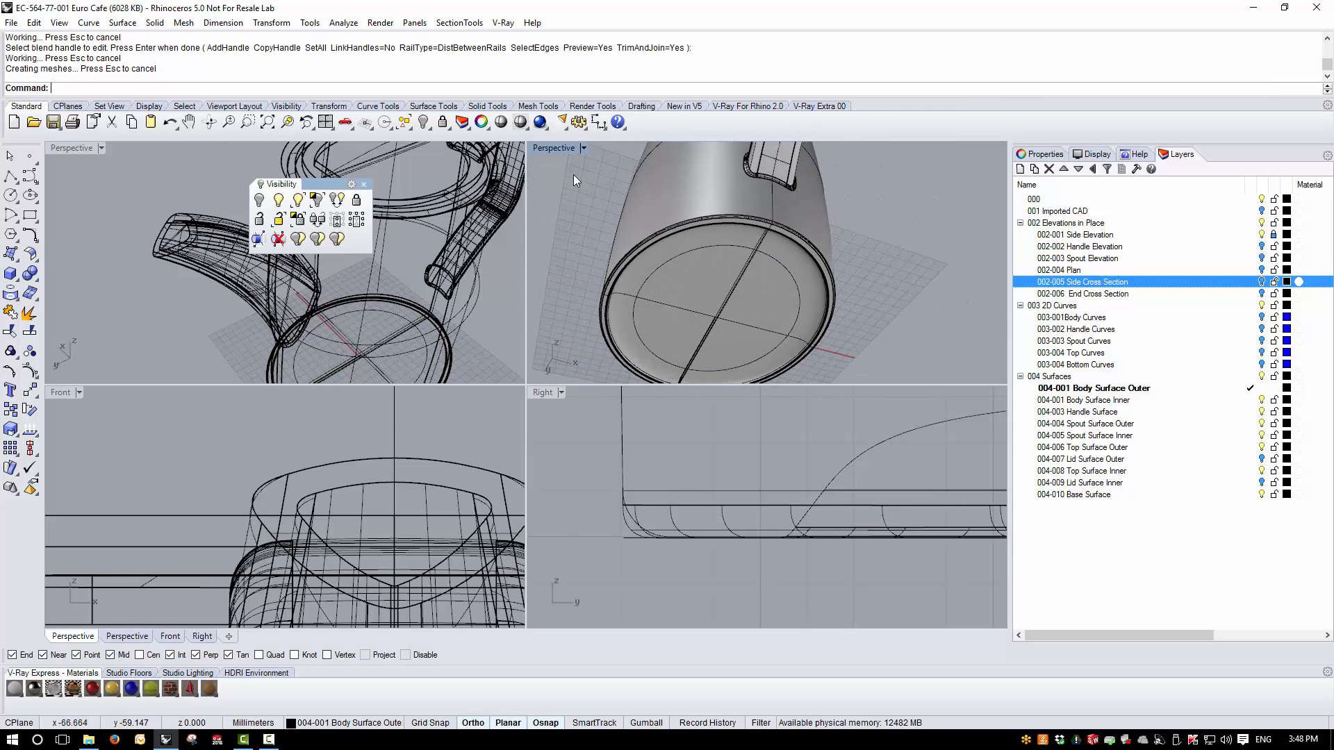
click(1264, 223)
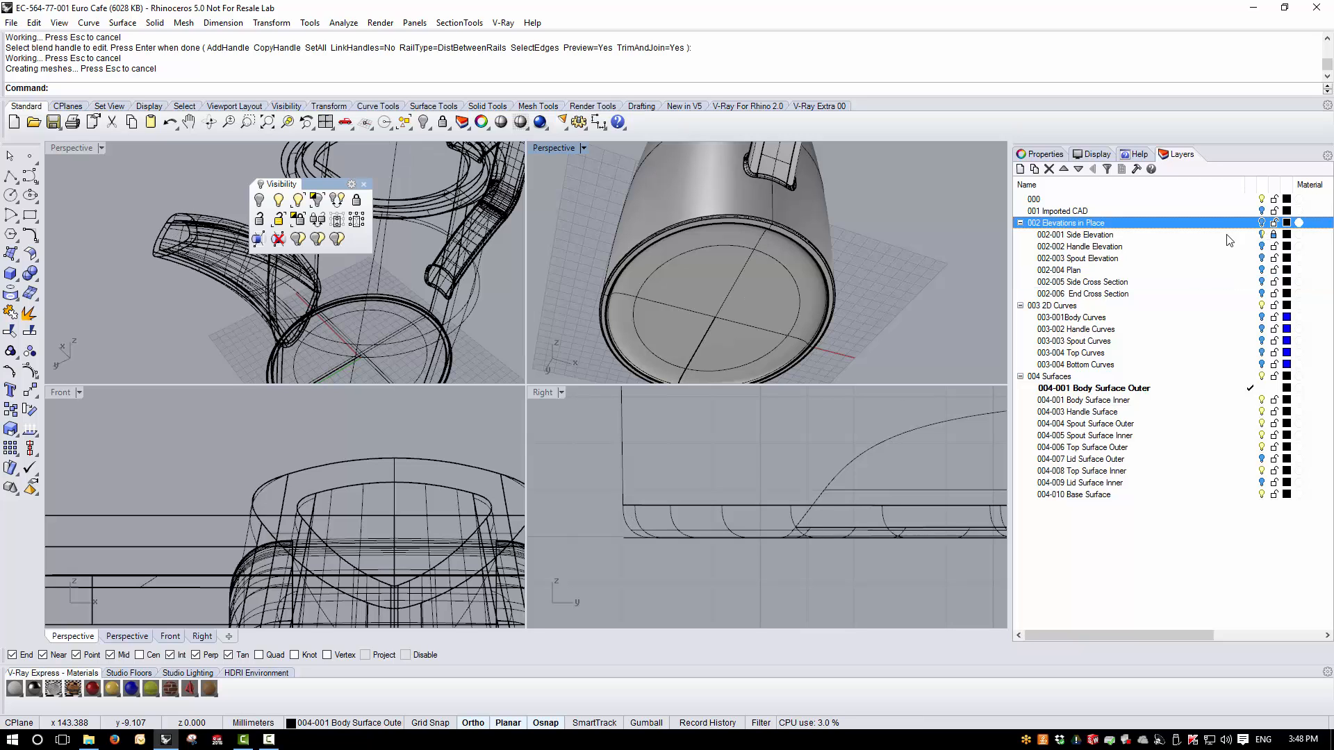
- Orbit around the teapot base, select the joined polysurface and preview it with an environment map
double_click(545, 148)
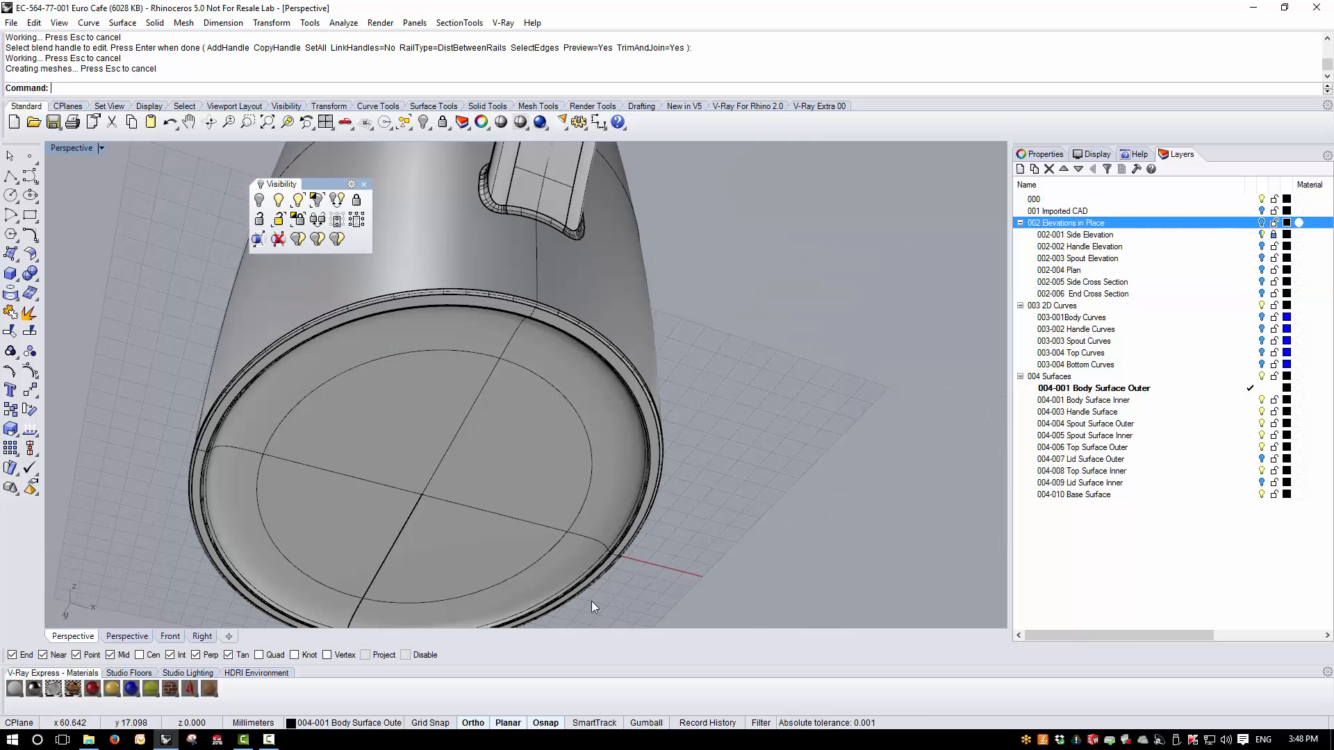
right_drag(591, 601, 569, 344)
scroll(569, 344, down, 7)
scroll(564, 271, up, 10)
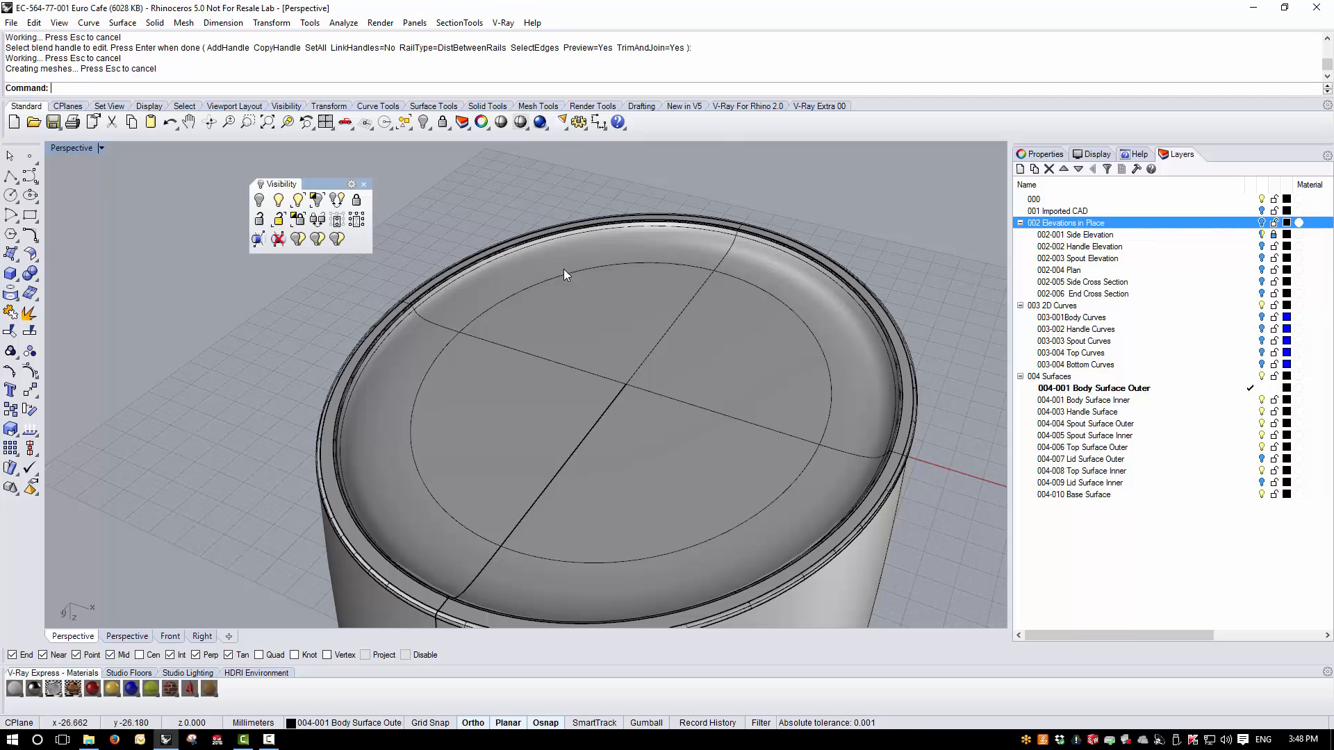
click(601, 405)
click(343, 23)
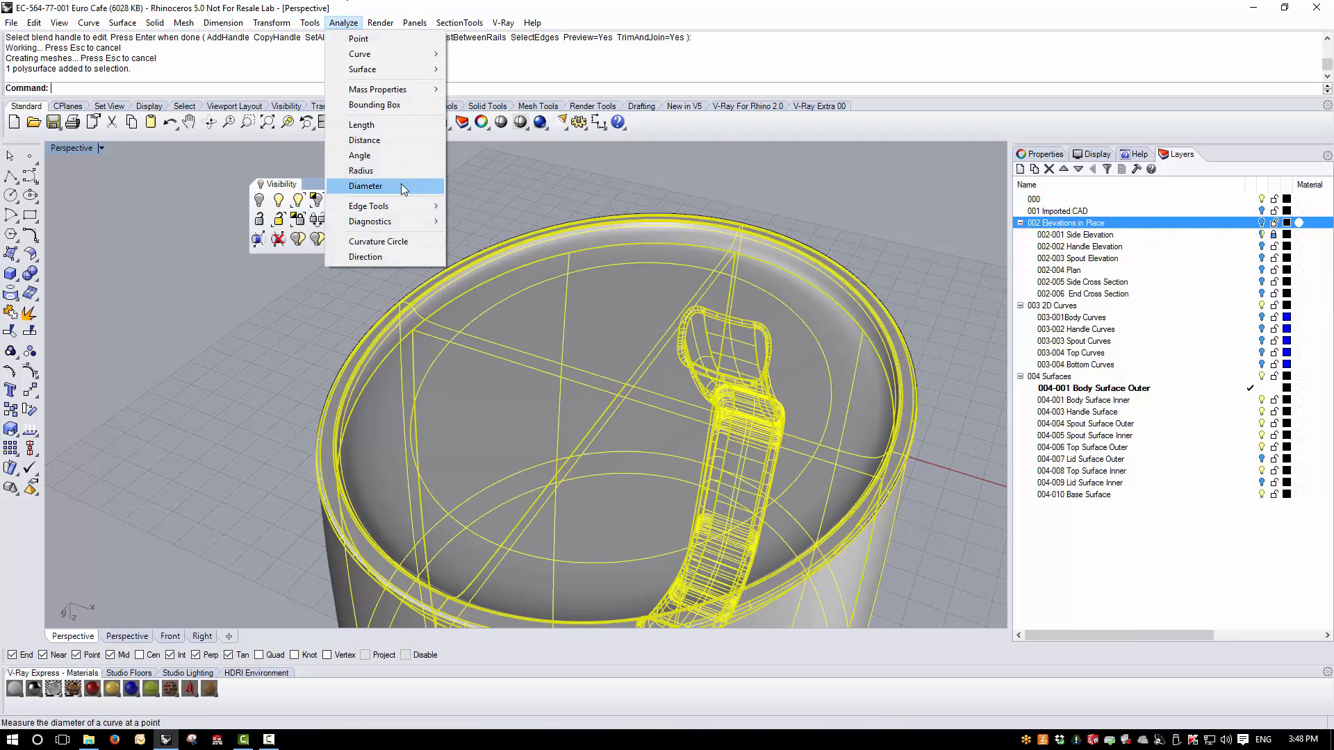
mouse_move(385, 69)
click(525, 100)
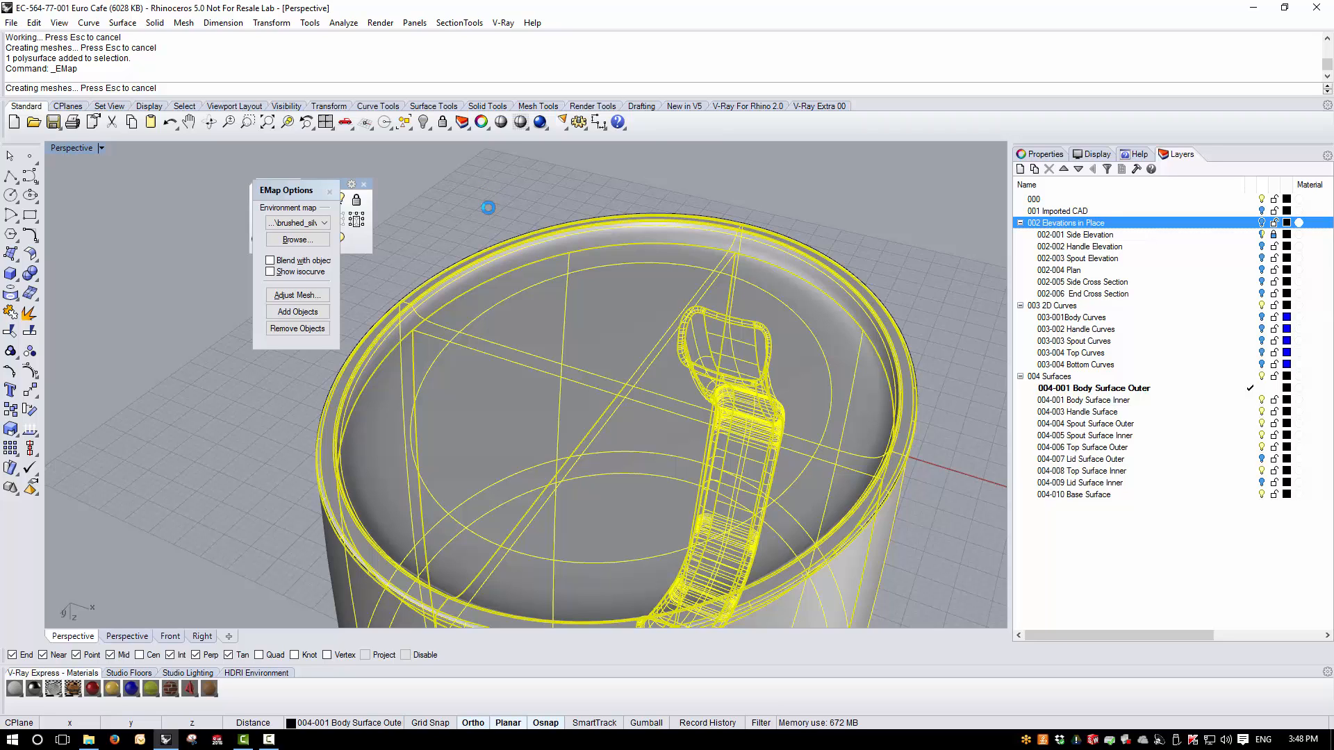
right_drag(489, 208, 589, 251)
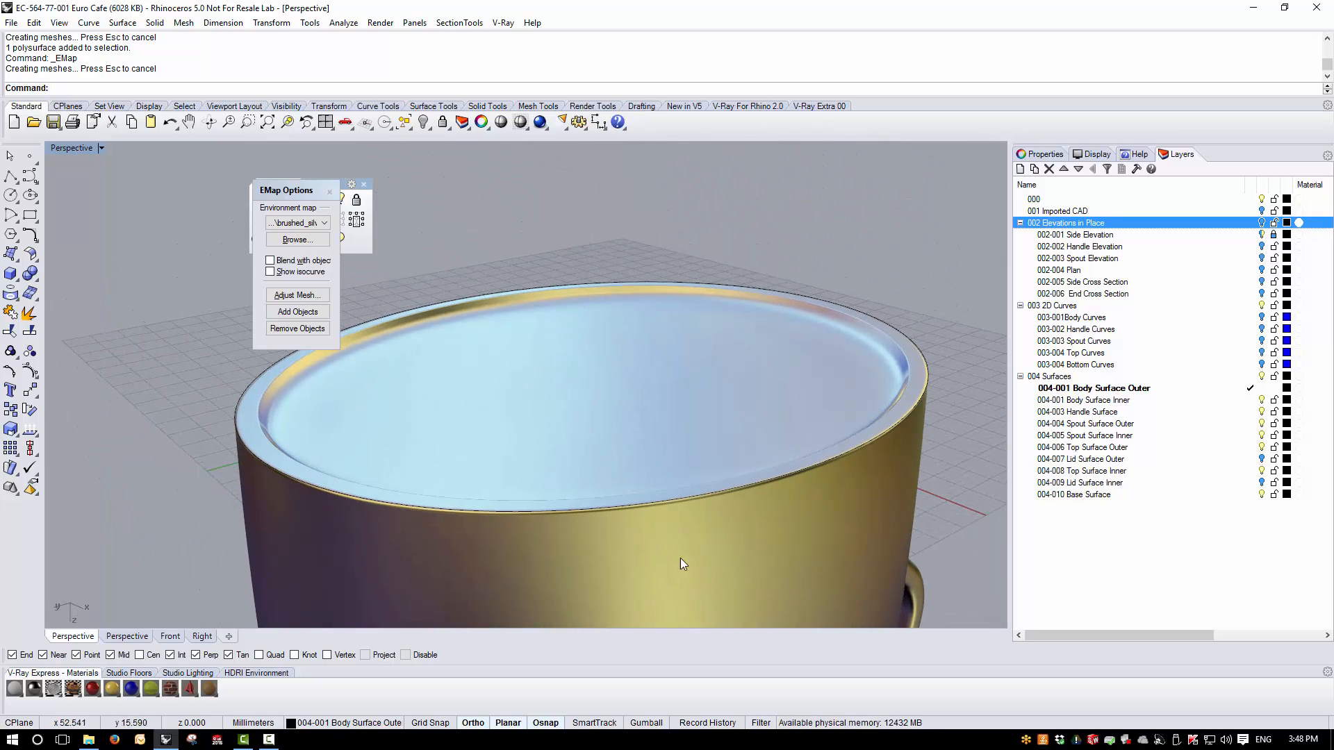
- Select and delete the stray surface at the teapot rim, then close the environment map preview
click(637, 506)
click(748, 399)
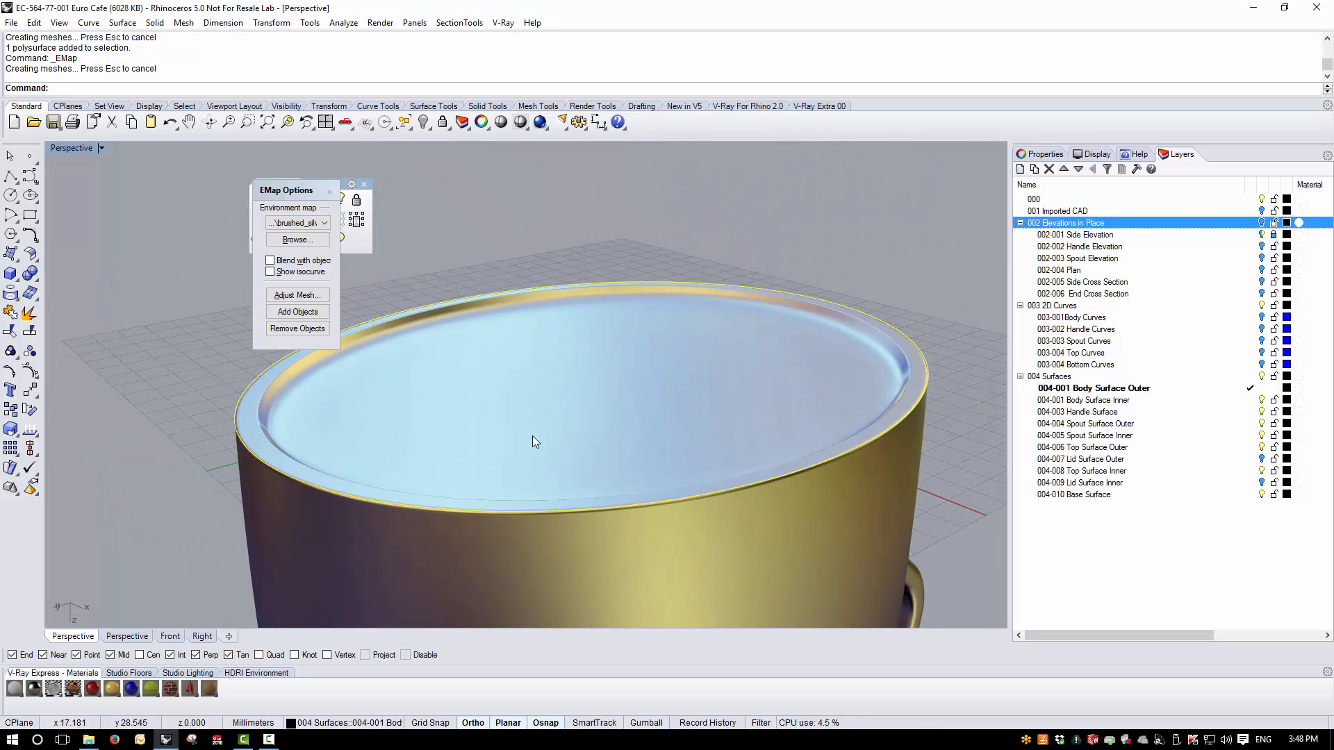
key(Delete)
right_drag(654, 335, 728, 418)
scroll(548, 227, up, 6)
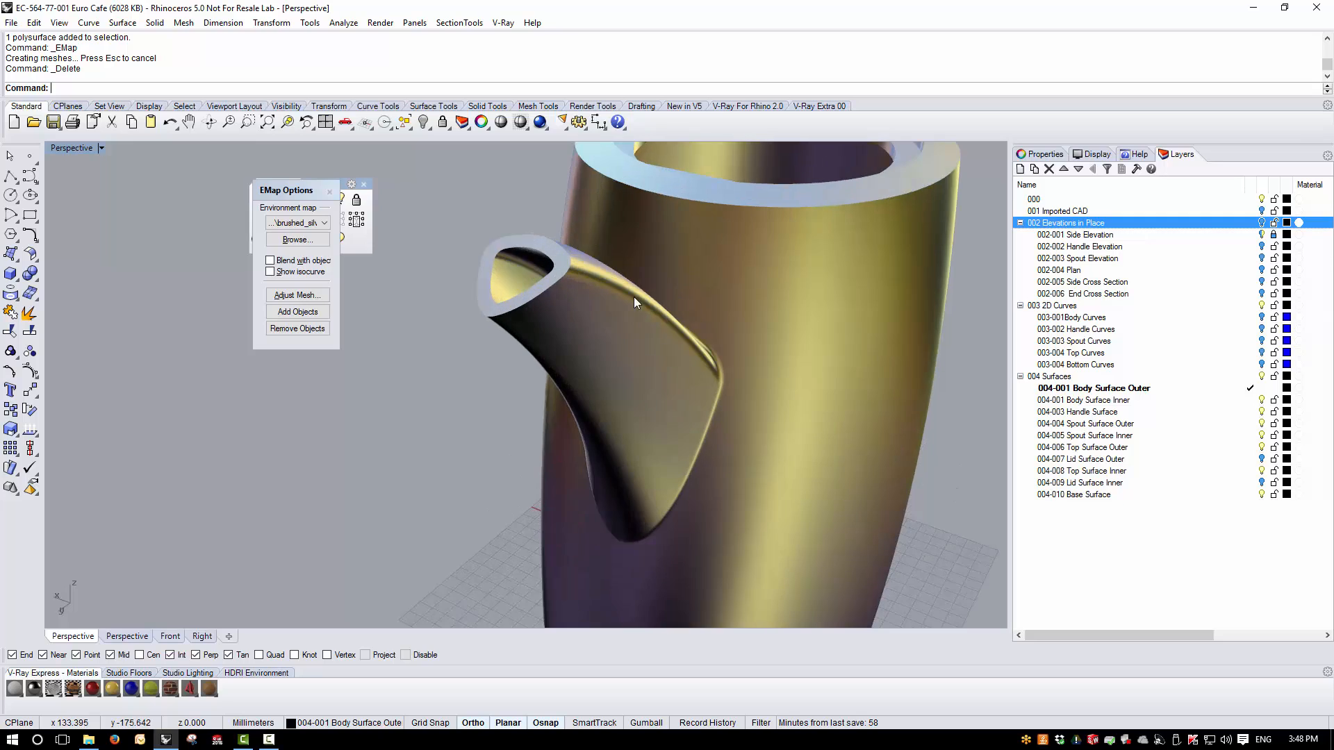
right_drag(634, 298, 505, 294)
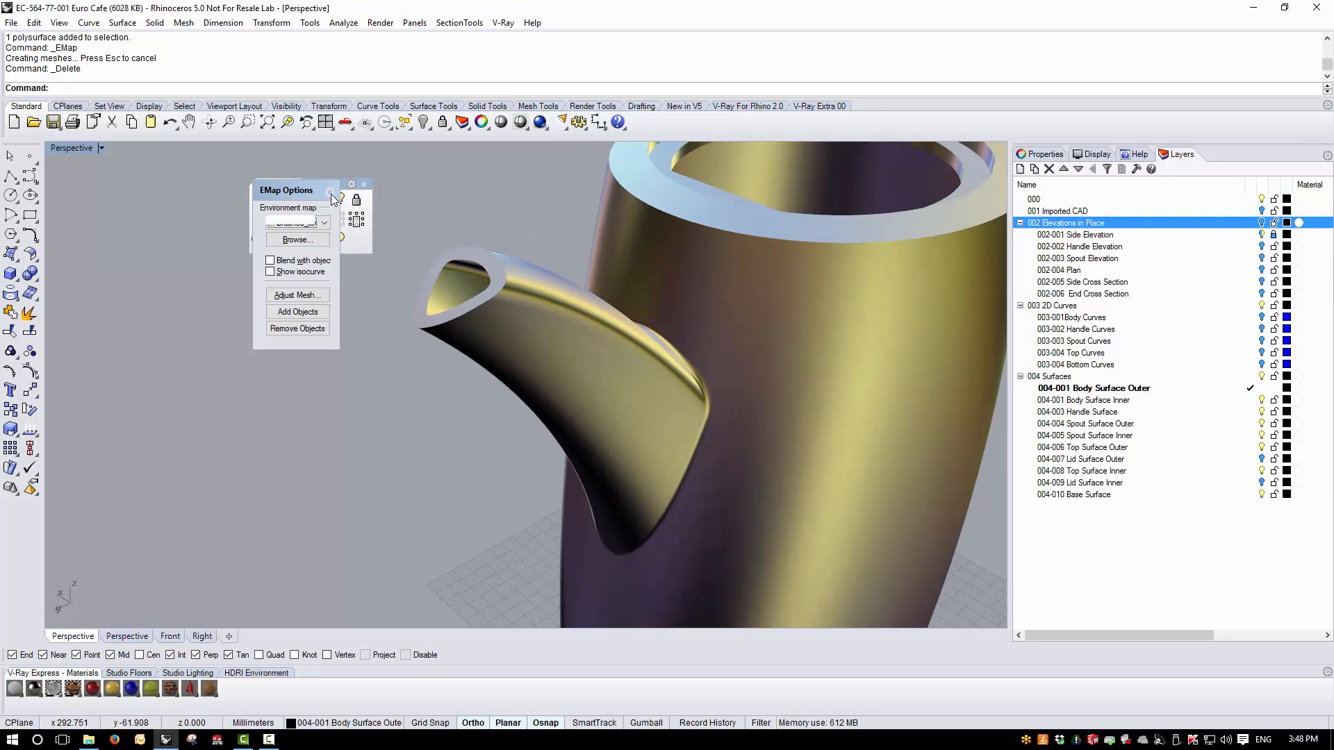
key(Escape)
scroll(505, 223, up, 4)
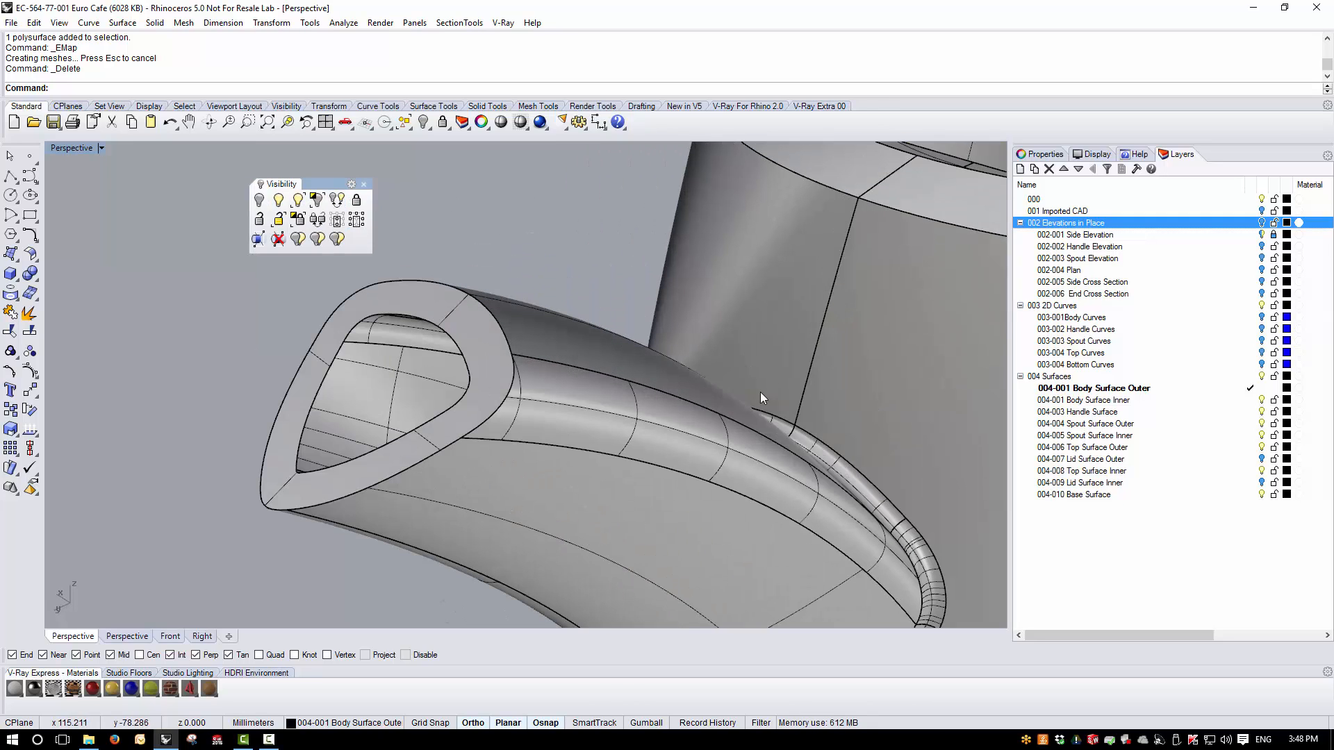
- Restore the four viewports and turn the Elevations in Place layer back on
double_click(68, 149)
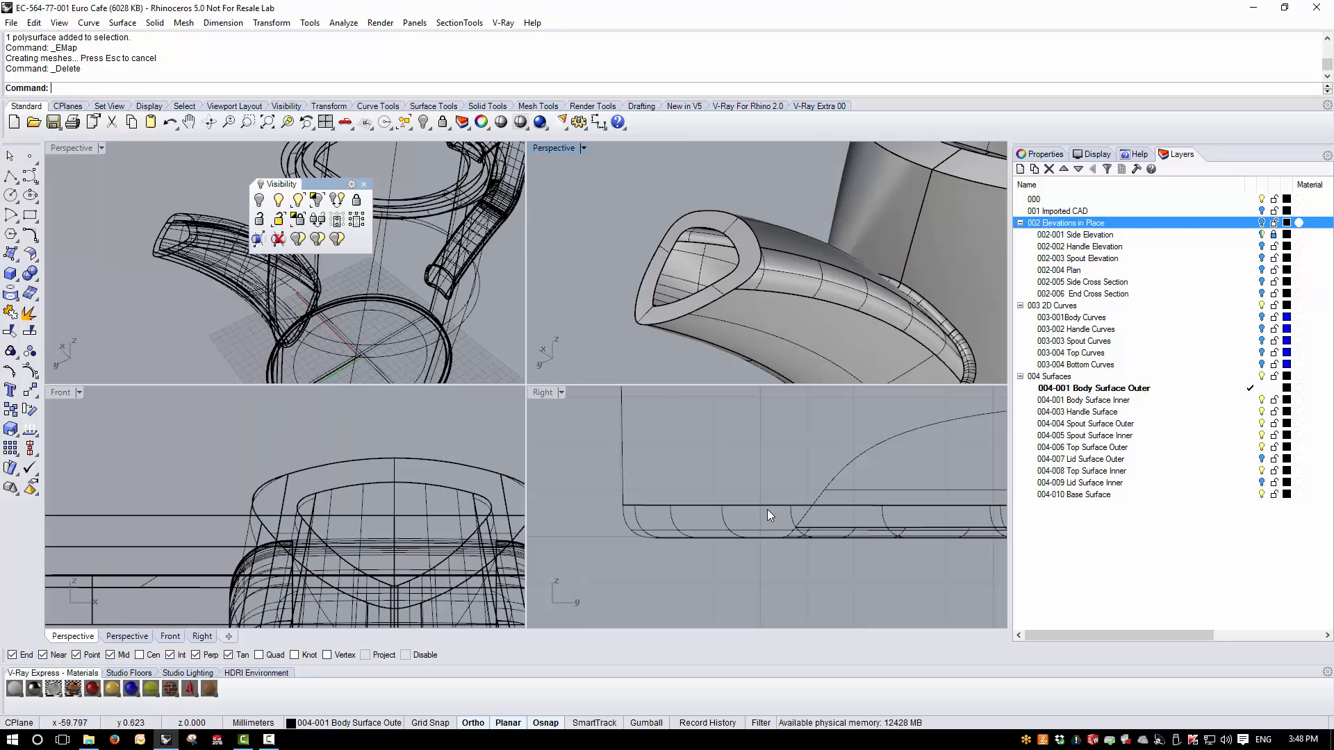
scroll(719, 581, down, 8)
scroll(904, 422, up, 15)
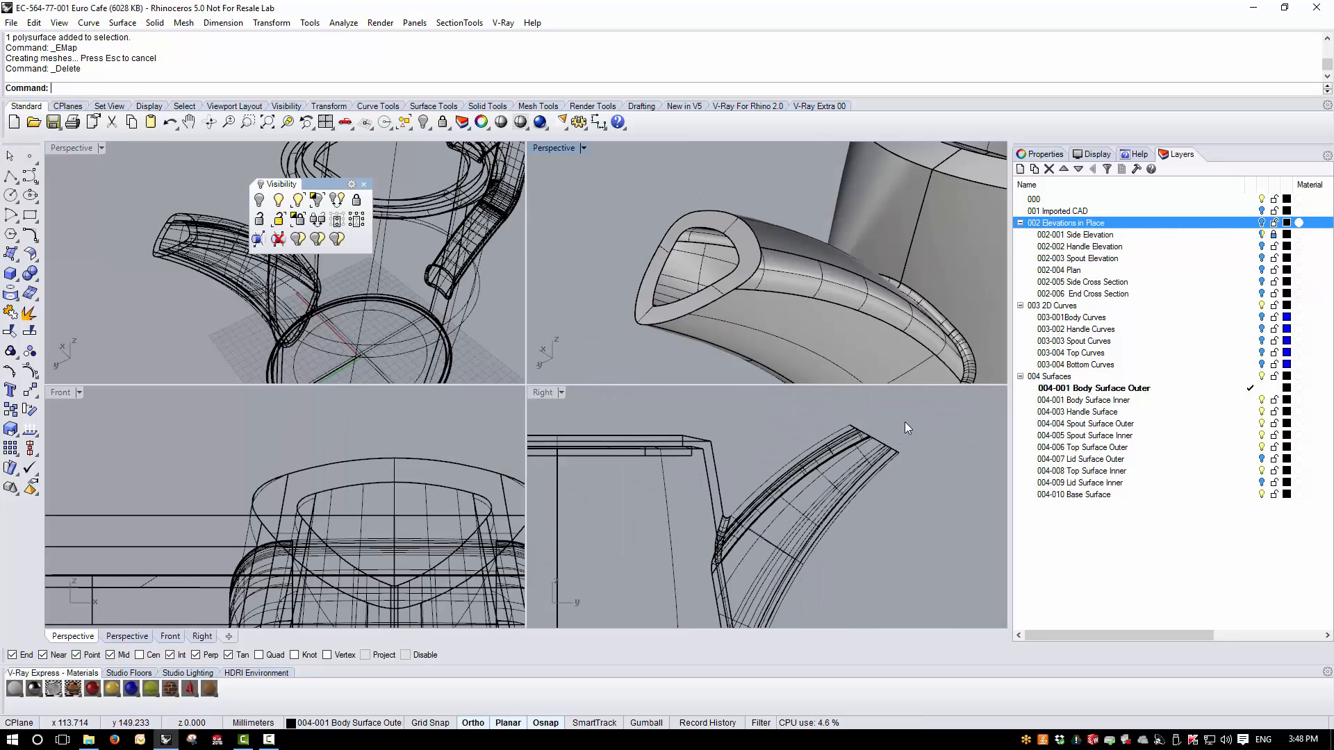
click(1261, 223)
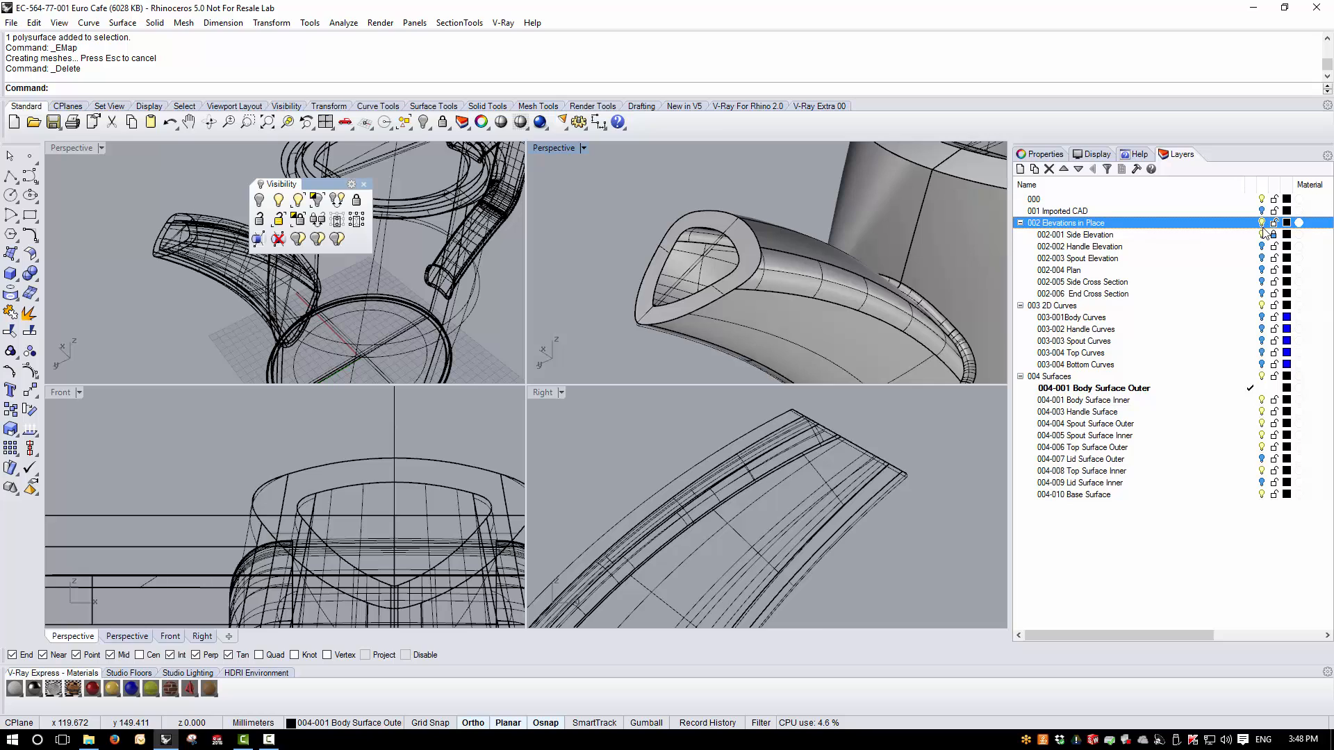
scroll(892, 482, up, 5)
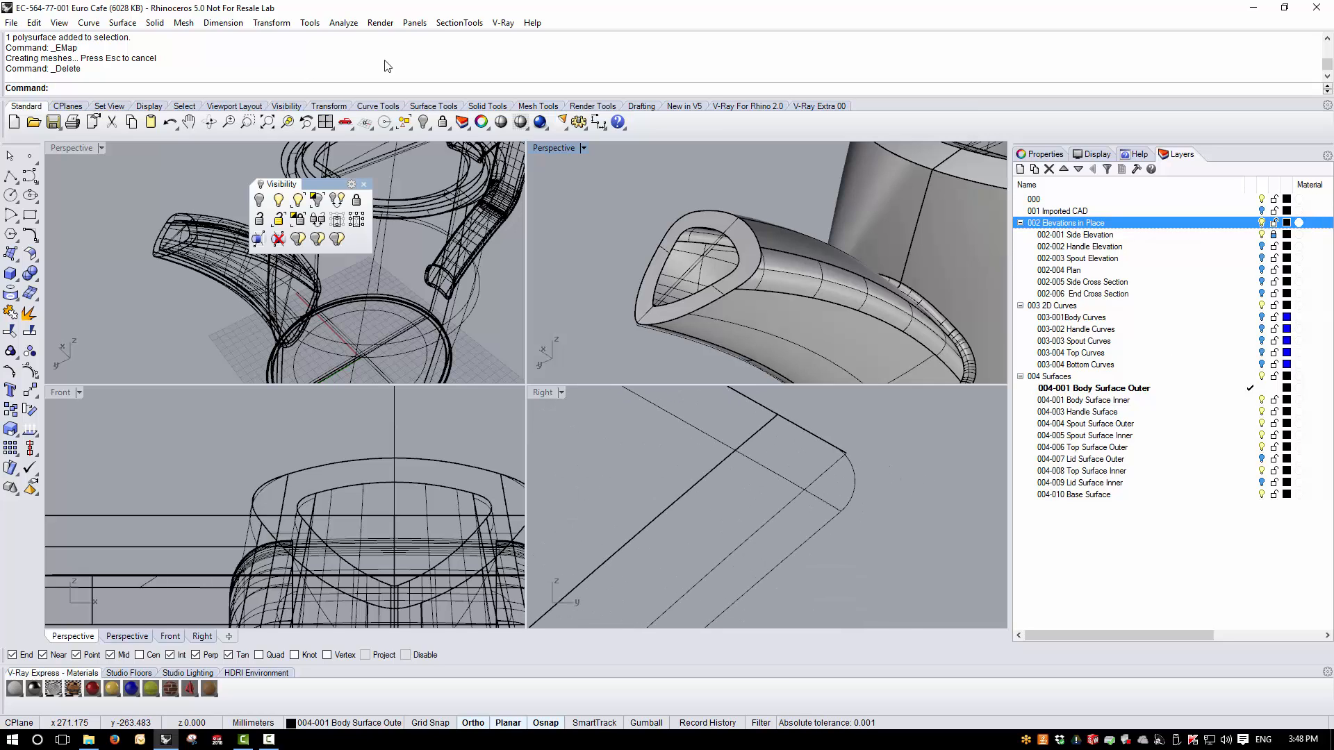
- Measure the radius of the spout lip's rounded corner curve in the side drawing
click(344, 22)
click(365, 170)
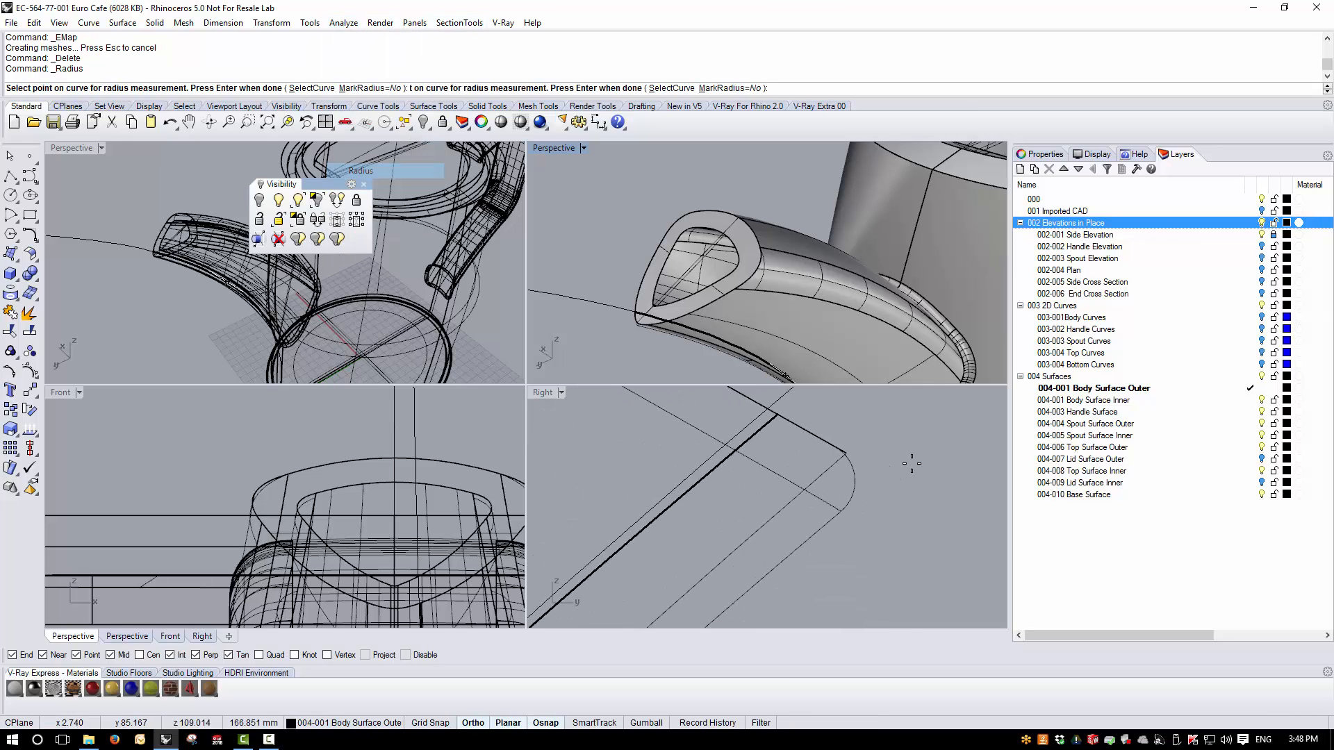
click(856, 492)
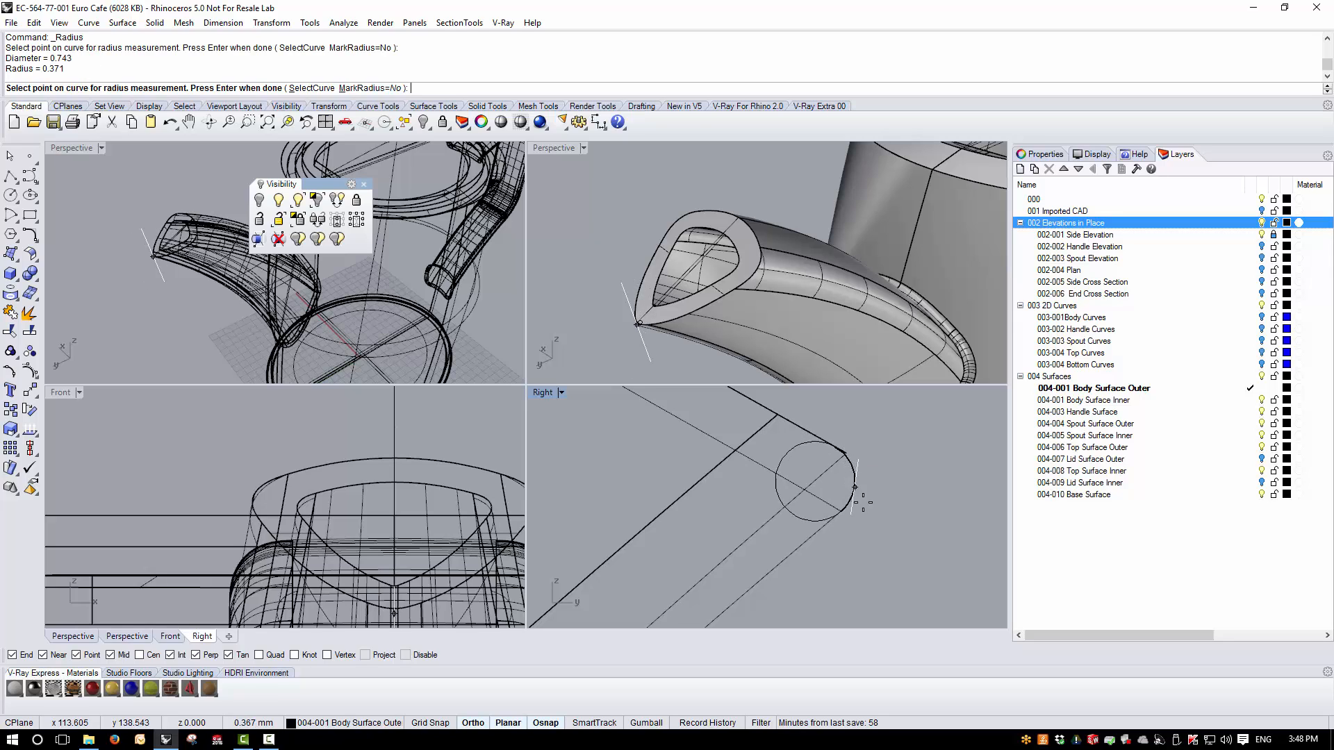
click(849, 501)
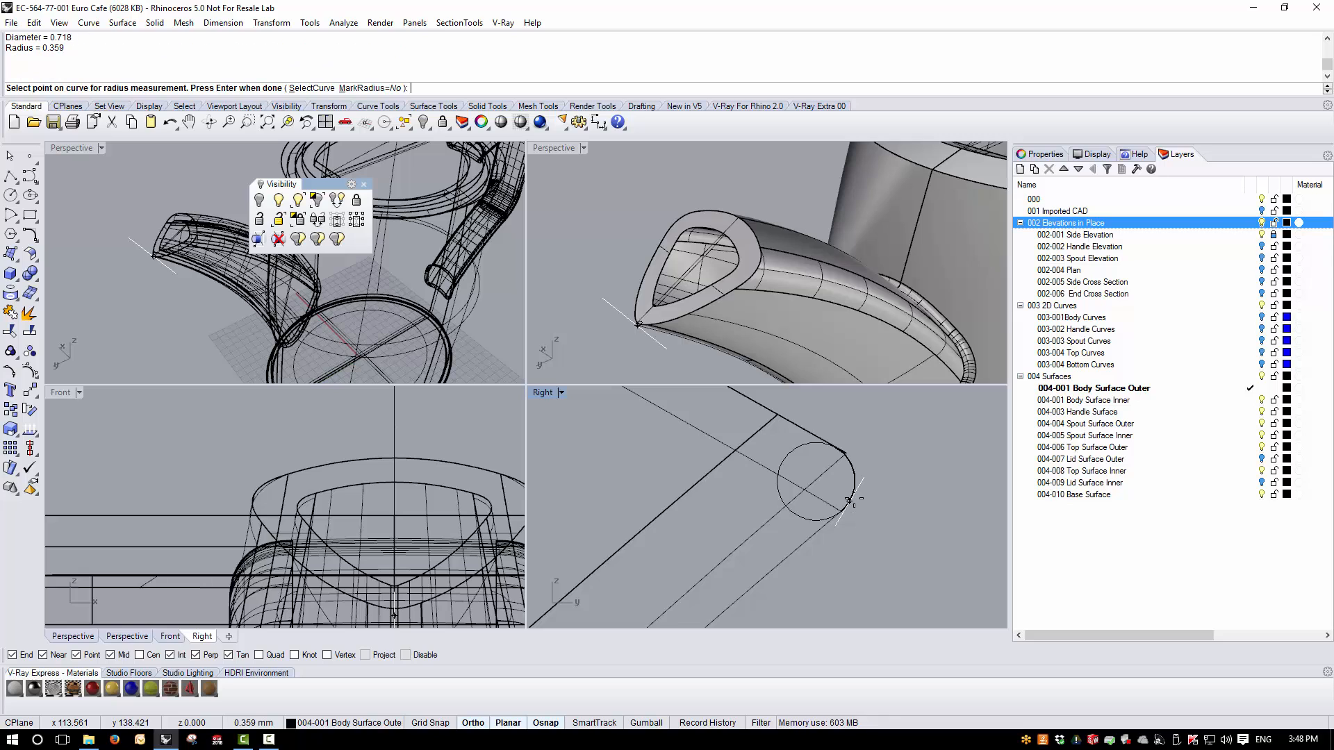
click(850, 464)
scroll(856, 487, down, 5)
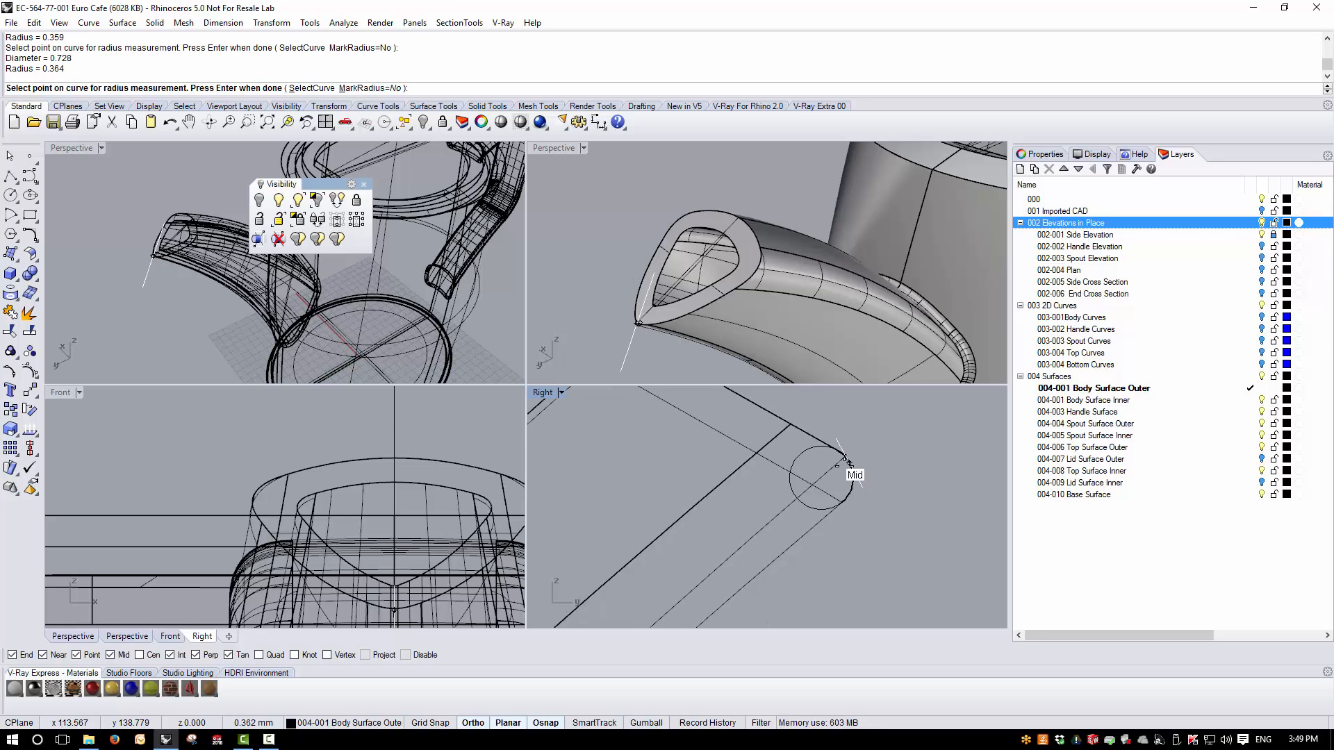
key(Return)
- Measure the distance across the spout wall between its inner and outer lines in the side view
scroll(702, 418, up, 8)
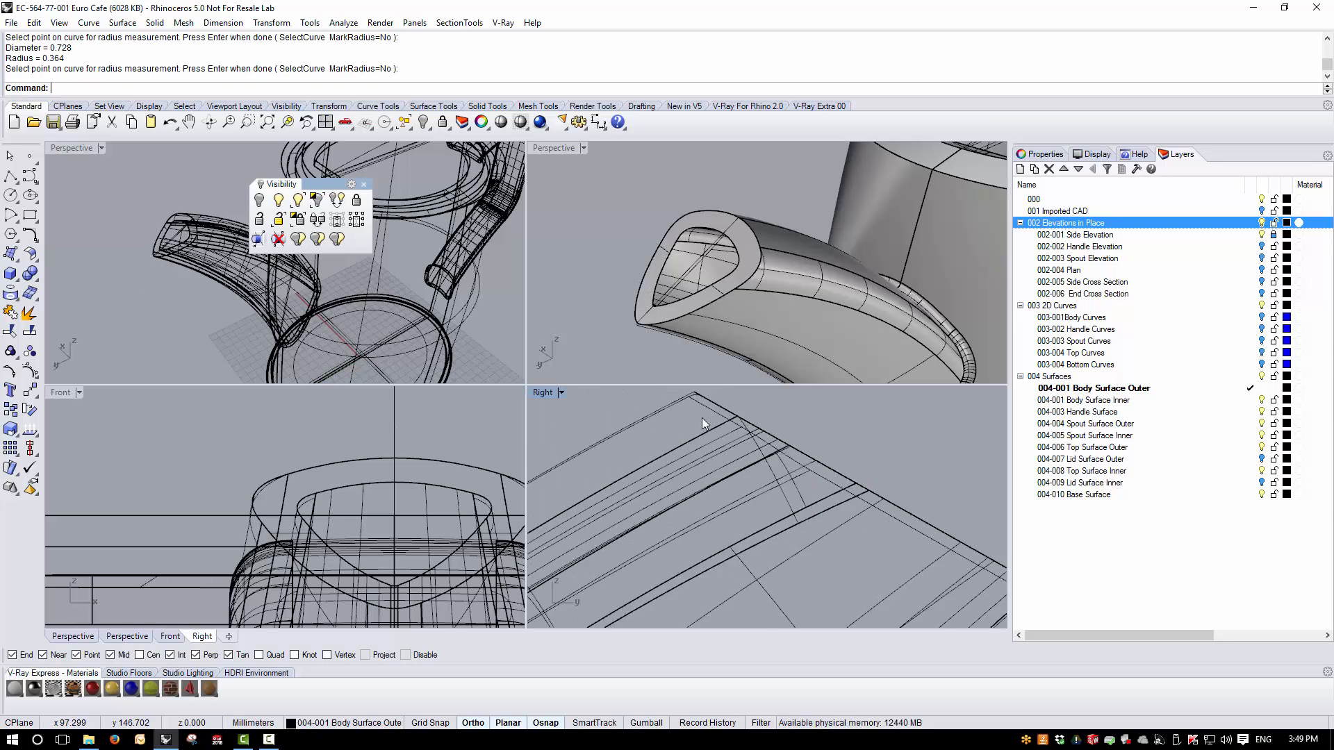
right_drag(702, 418, 801, 497)
scroll(782, 483, up, 4)
scroll(731, 448, down, 7)
scroll(732, 447, up, 3)
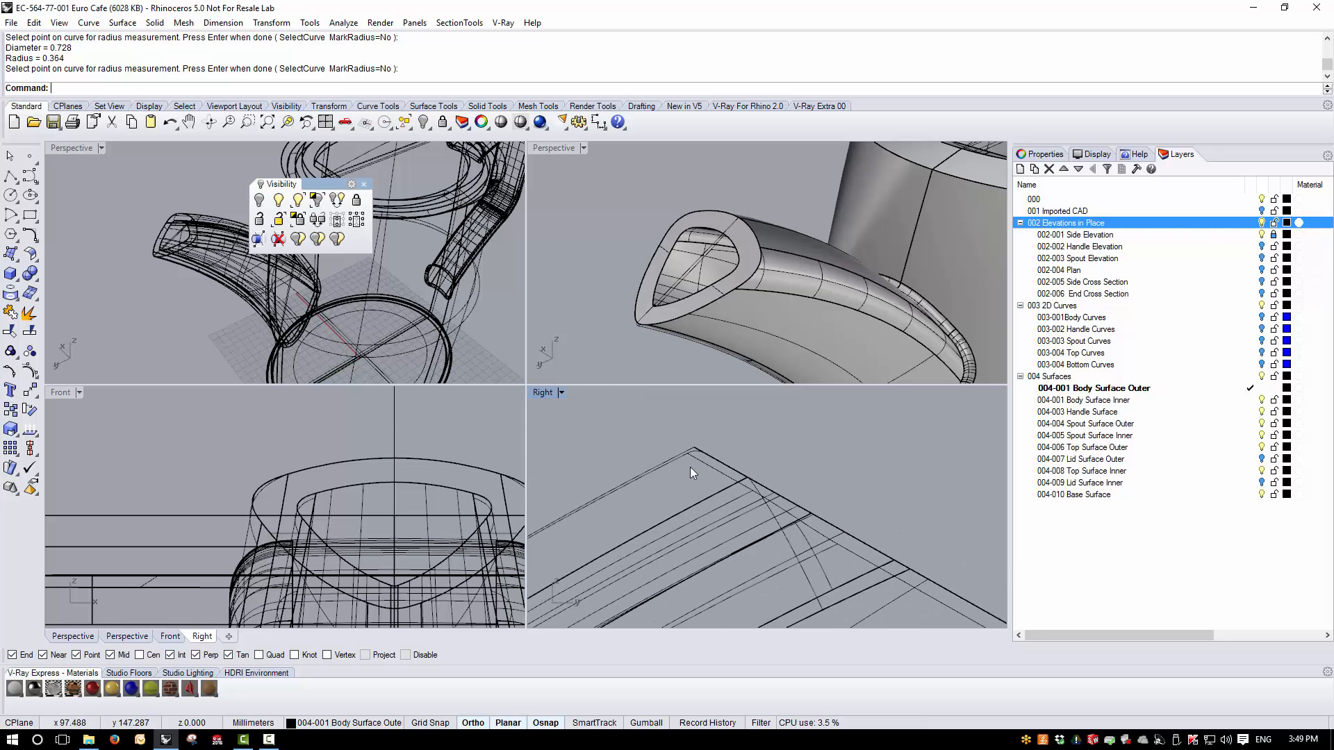
scroll(736, 487, up, 4)
right_drag(826, 570, 710, 486)
scroll(764, 508, up, 6)
right_drag(788, 500, 697, 547)
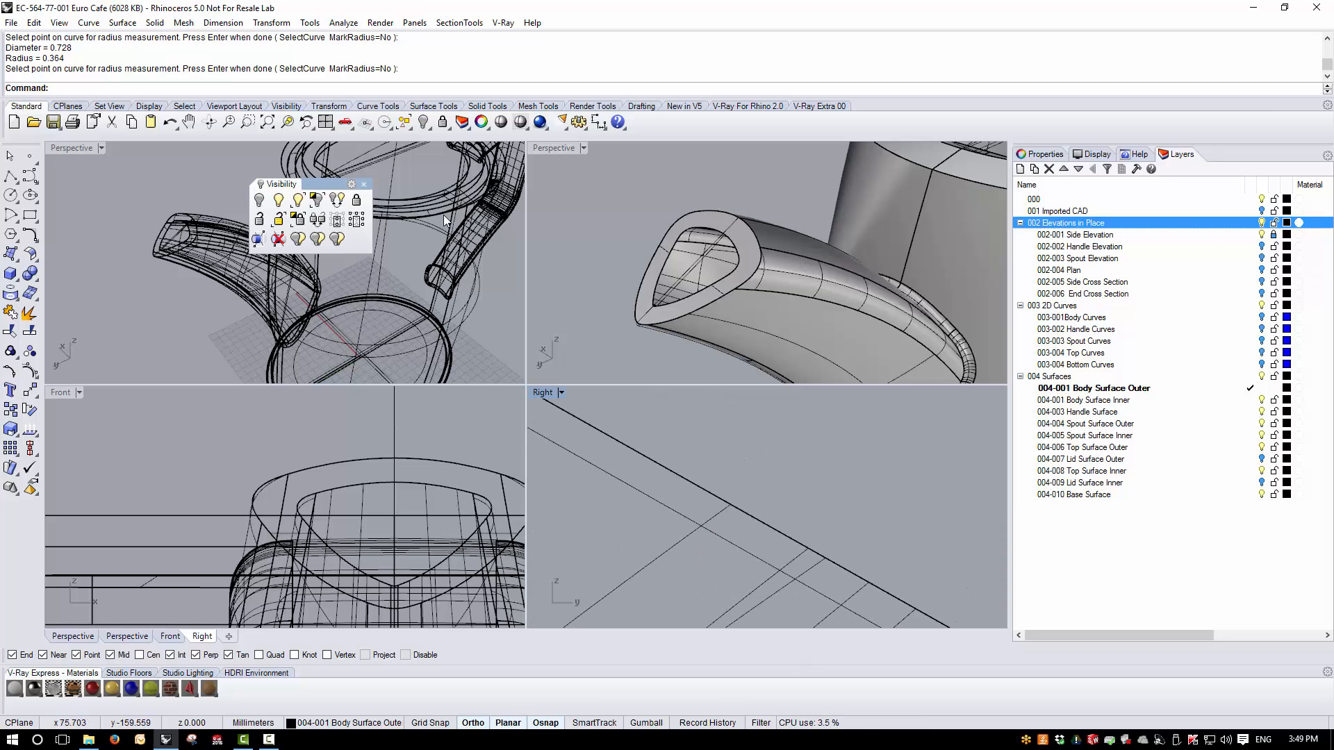
click(600, 123)
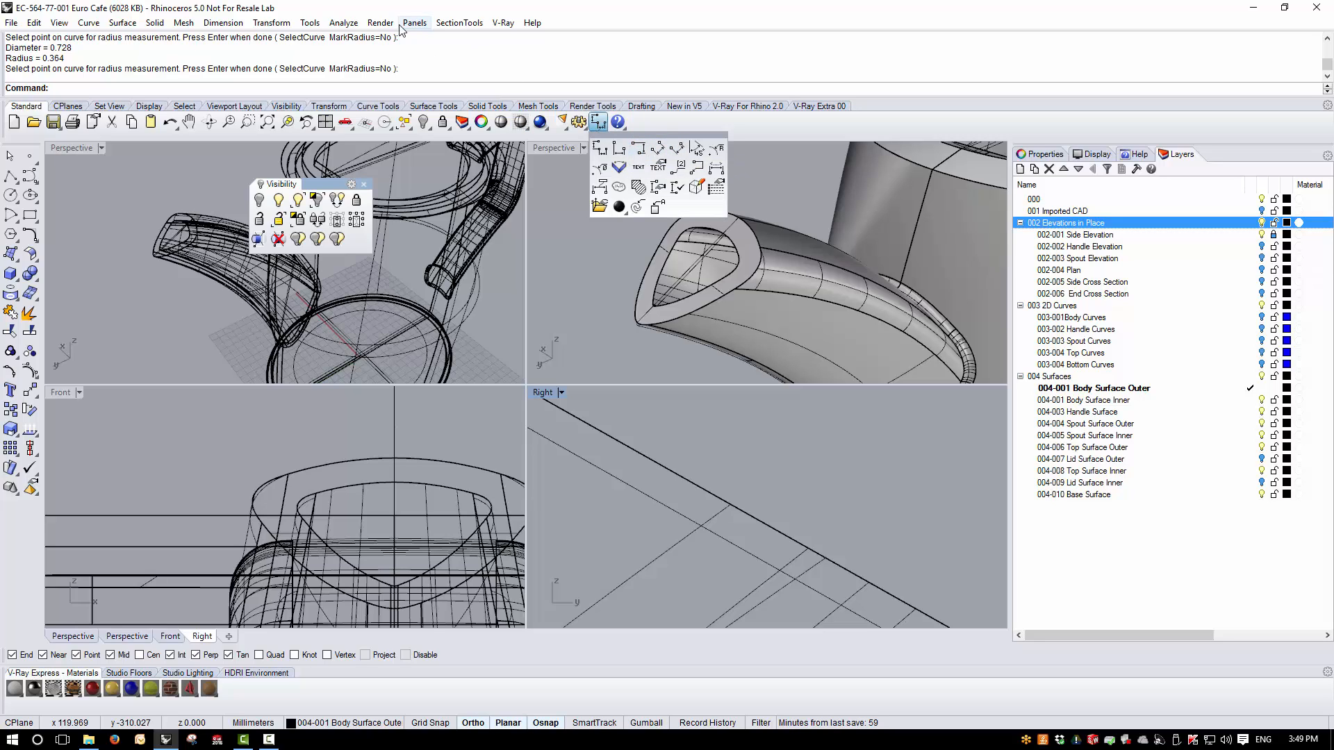
click(344, 23)
click(384, 142)
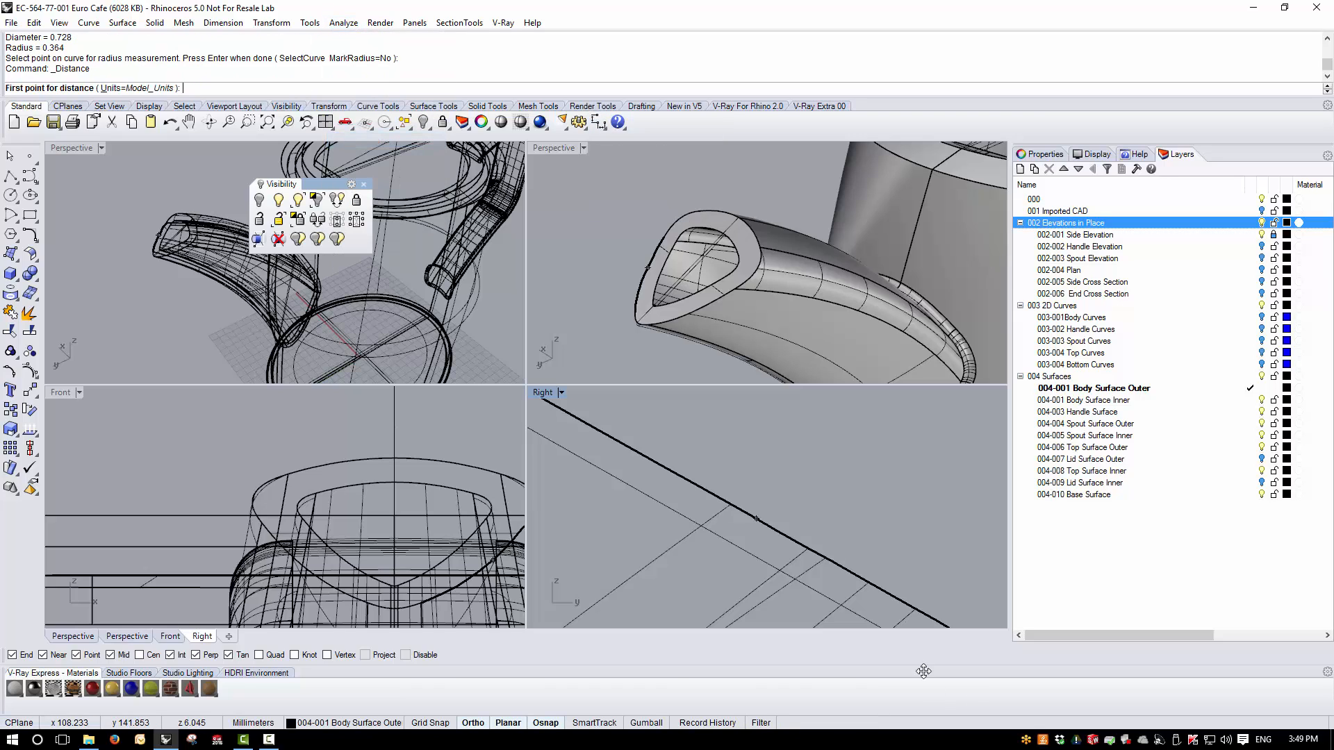
click(768, 526)
click(753, 555)
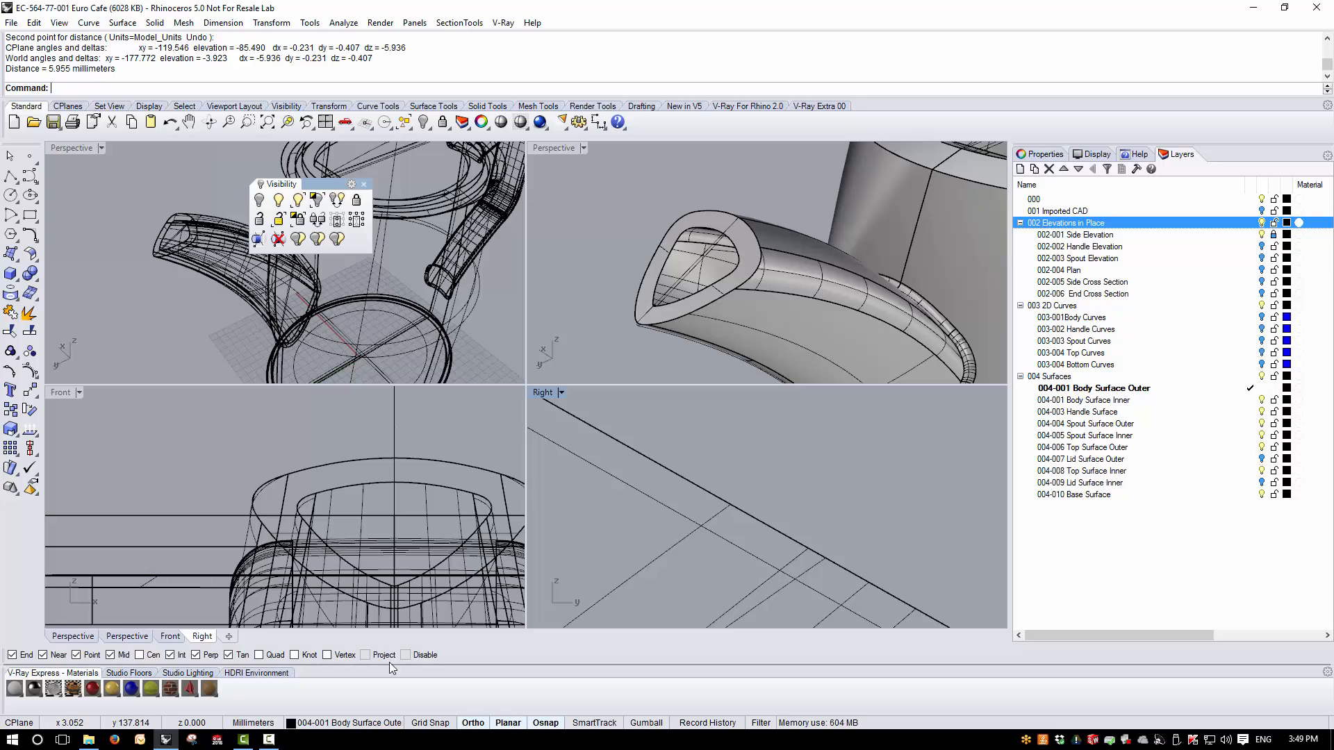
- Enable Project snapping and measure the spout wall distance again between the same lines
click(366, 655)
right_click(752, 541)
click(768, 525)
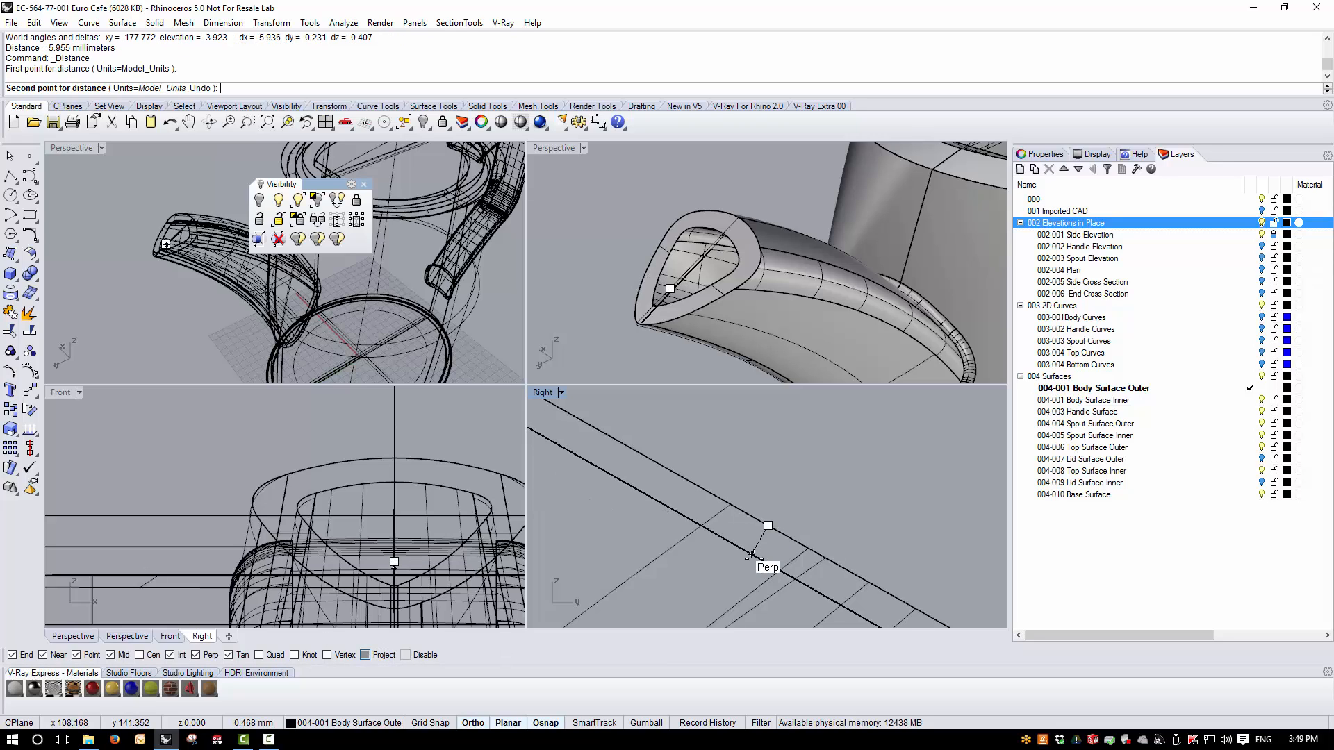
click(752, 555)
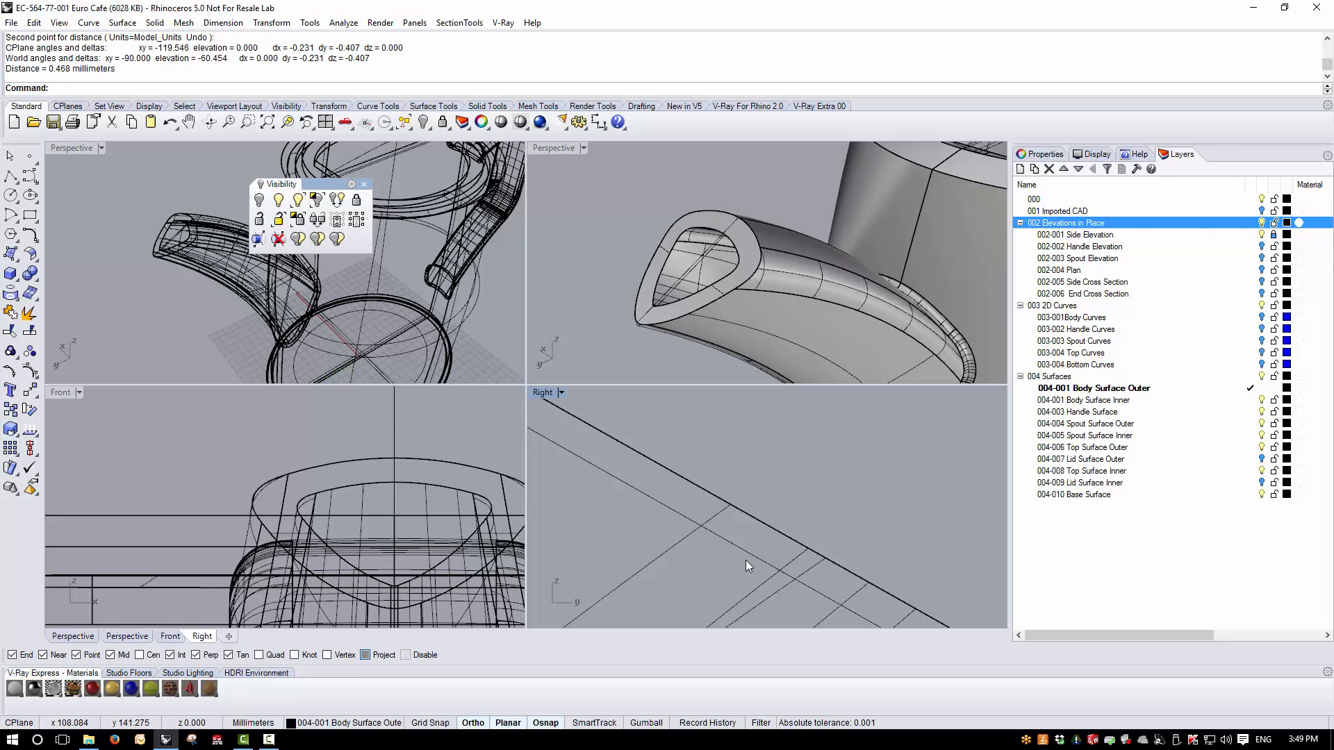
- Start Blend Edge with chained edges and select the outer edge chain of the spout opening
double_click(562, 153)
right_drag(597, 362, 671, 353)
scroll(670, 450, down, 6)
scroll(671, 355, up, 8)
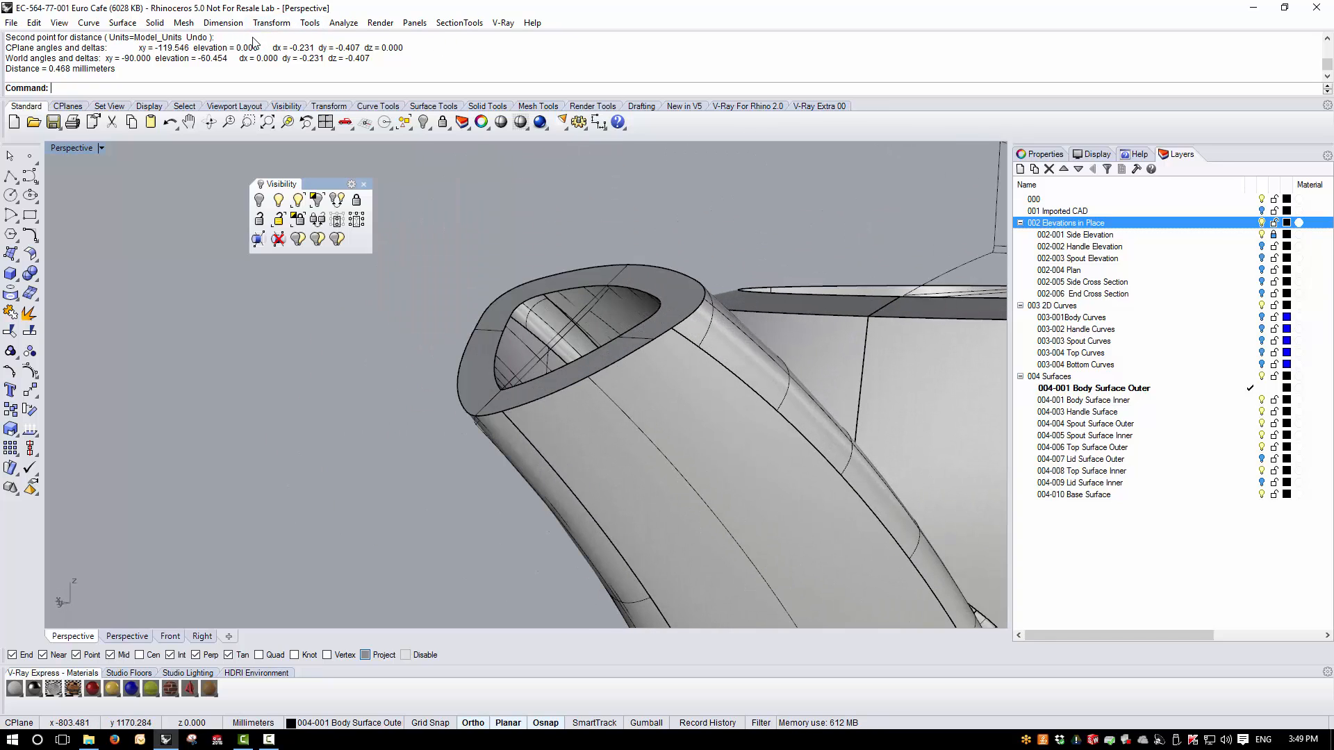
click(154, 22)
mouse_move(240, 367)
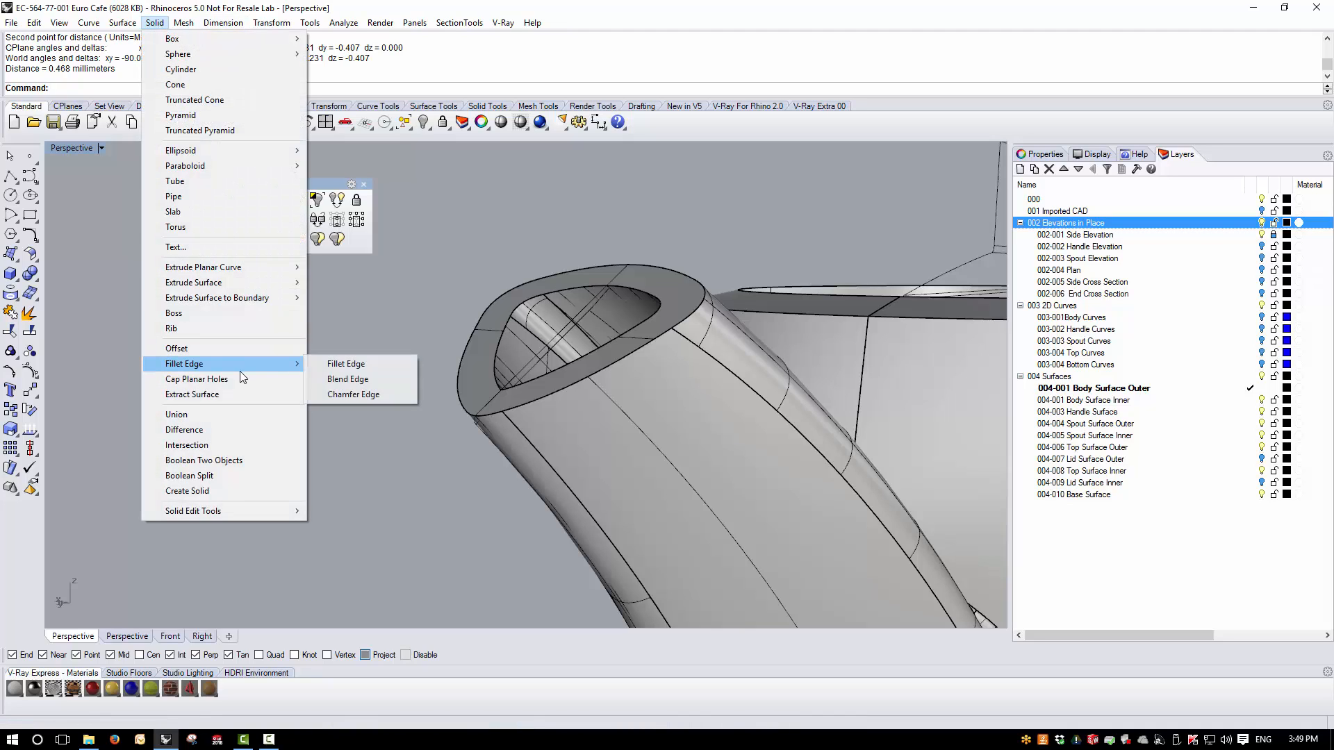
click(351, 378)
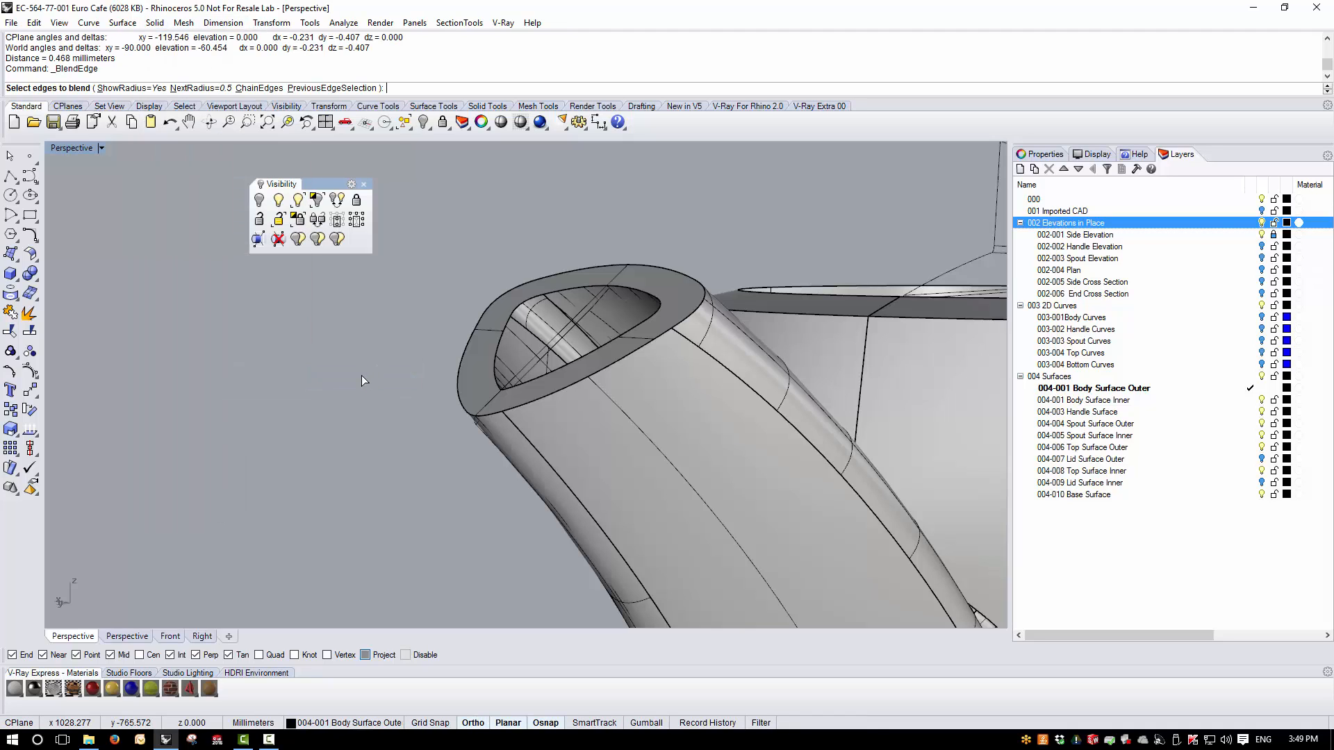
click(259, 88)
click(516, 410)
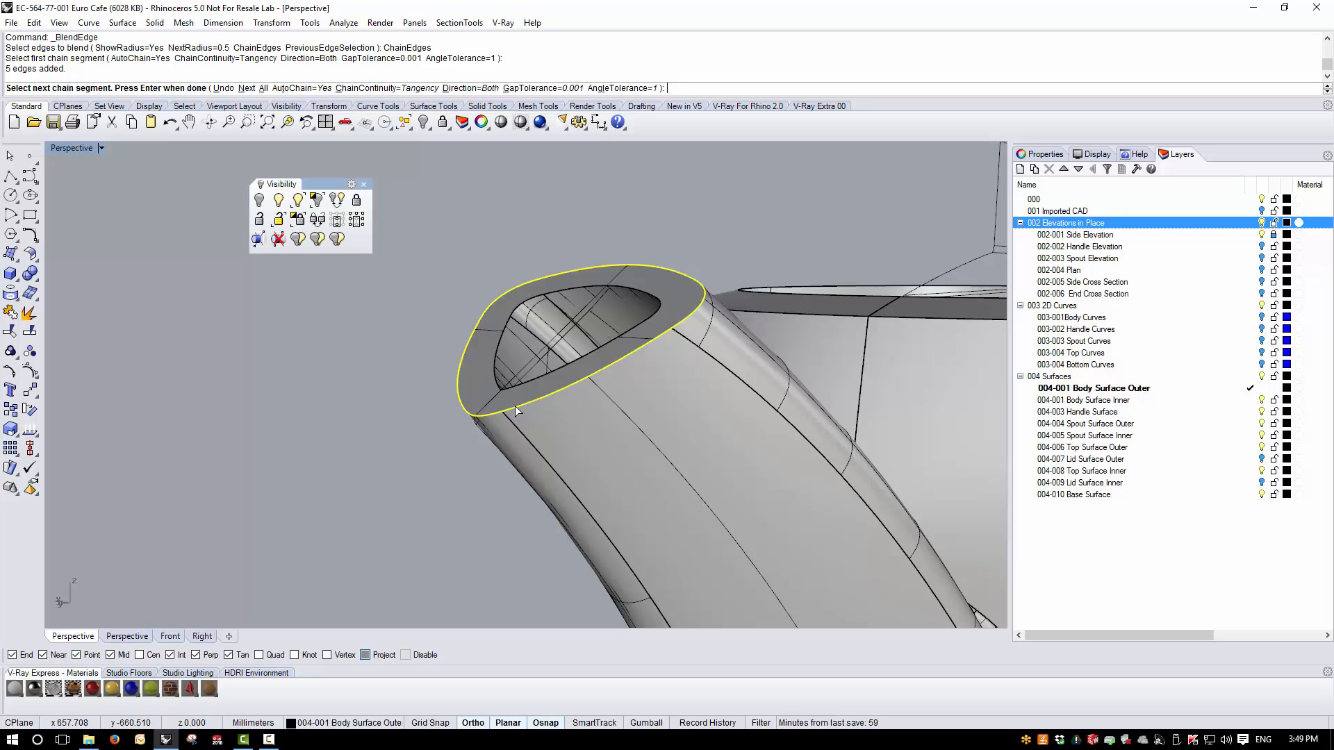
- Set the radius of all blend handles to 0.56 and apply the blend to the spout opening's outer edge chain
key(Return)
key(Return)
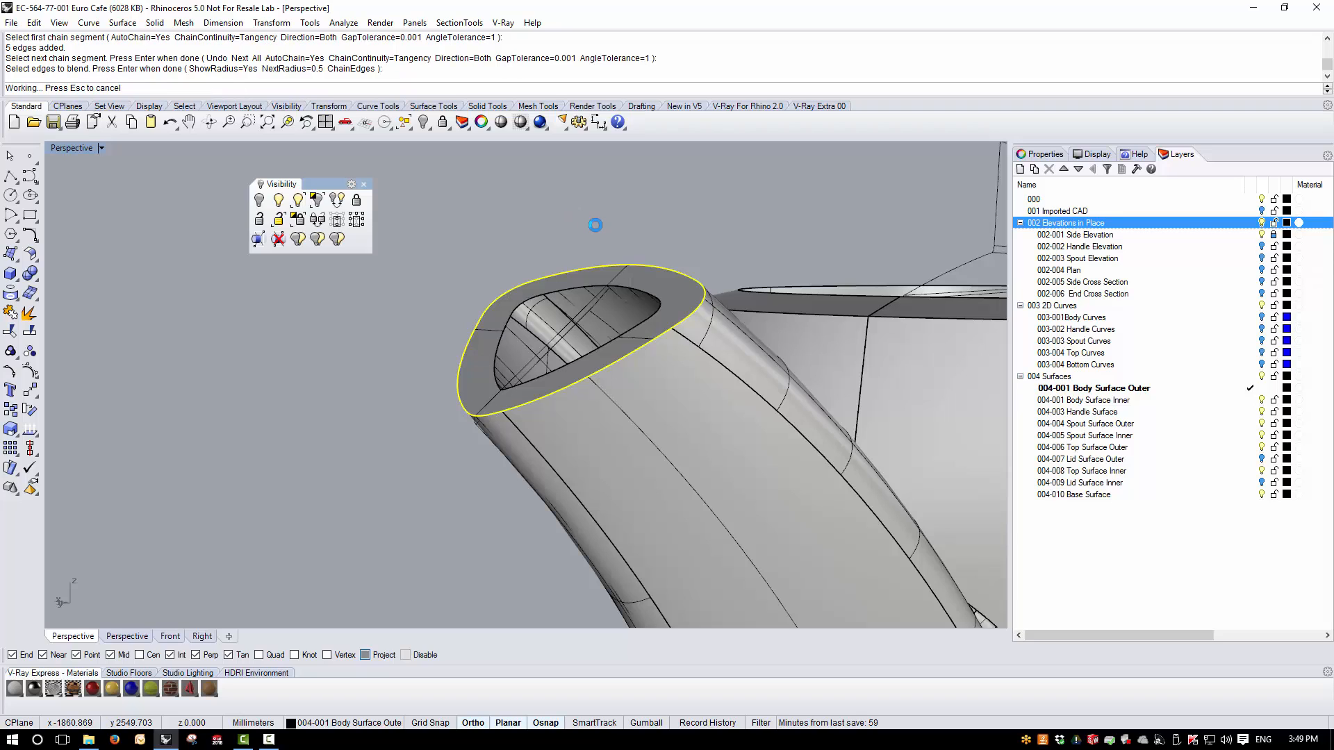
scroll(511, 403, up, 2)
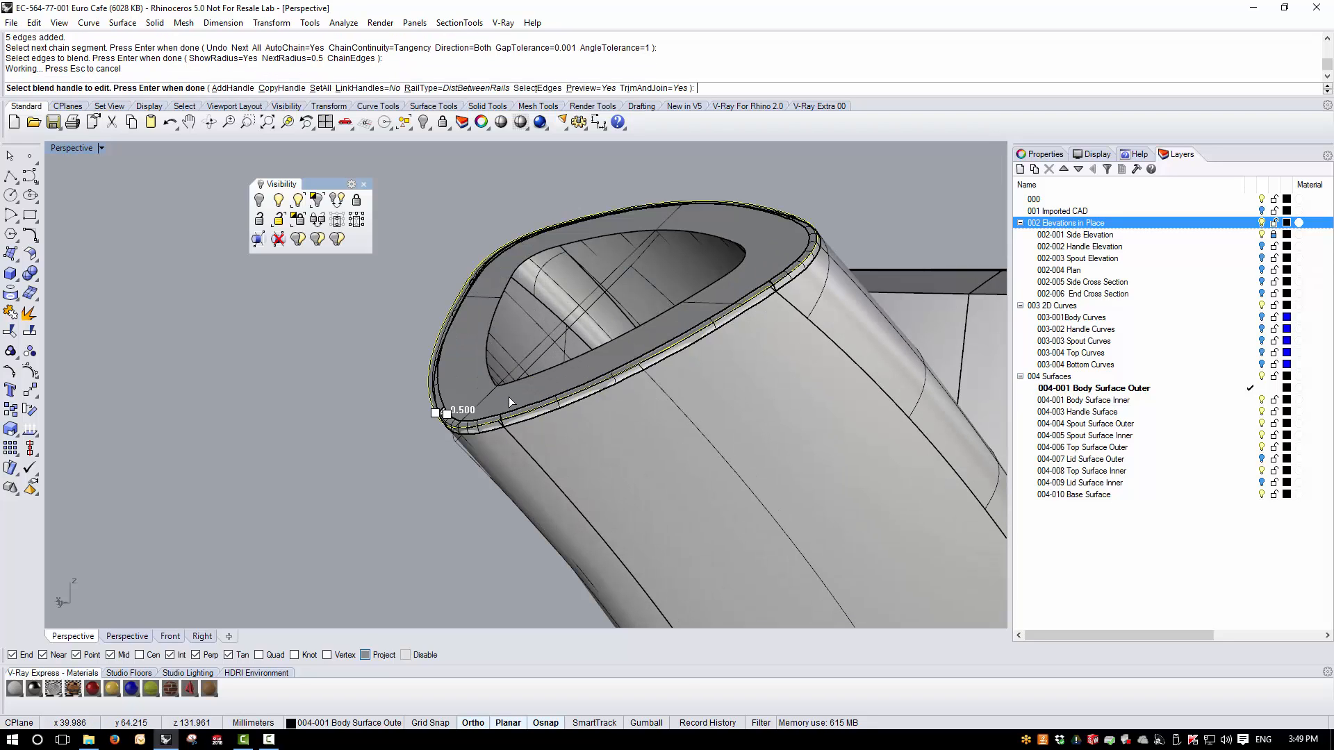
double_click(71, 148)
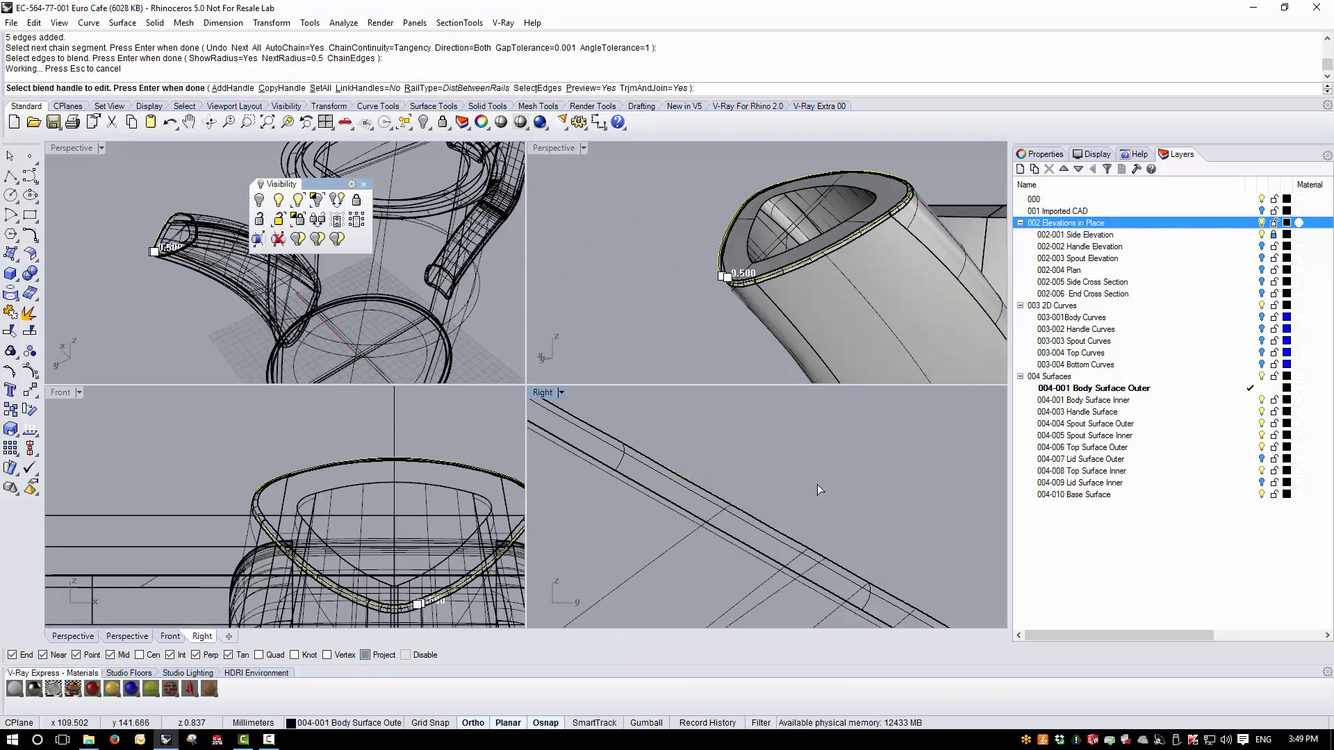
scroll(817, 493, up, 5)
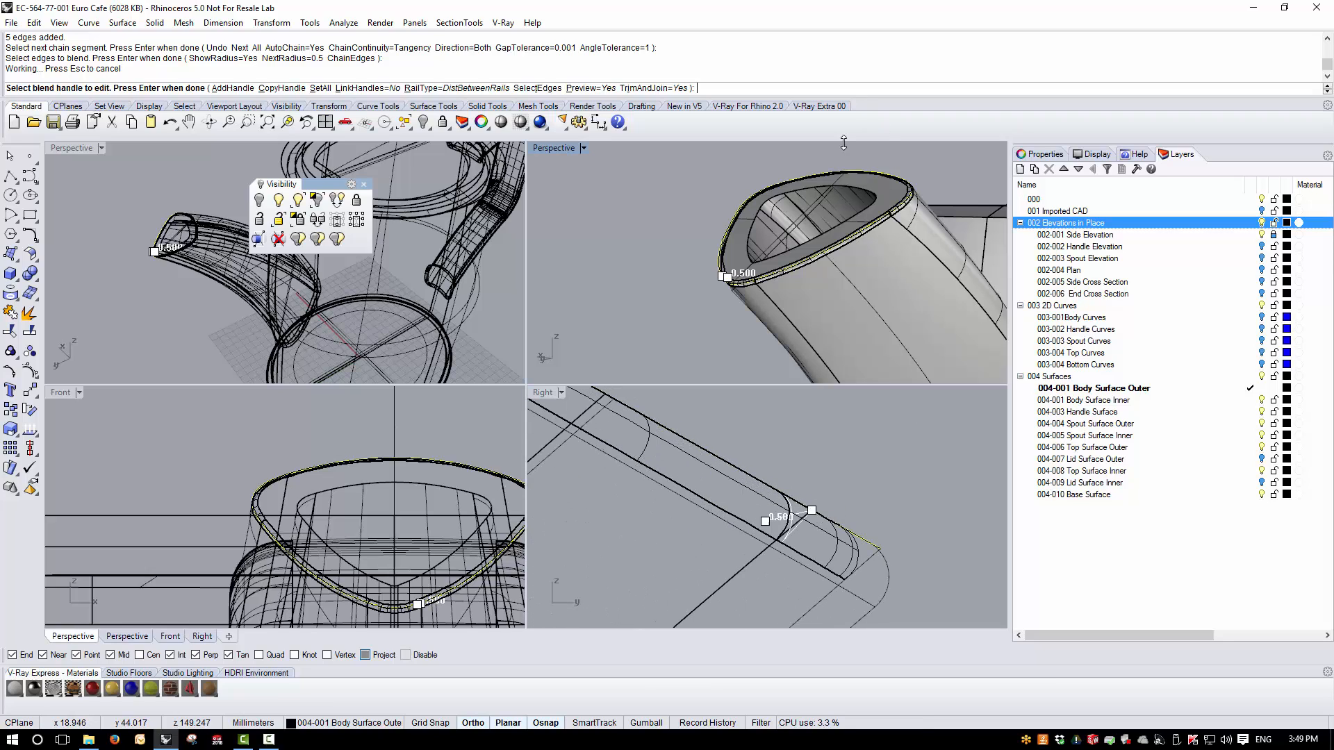
scroll(749, 269, up, 4)
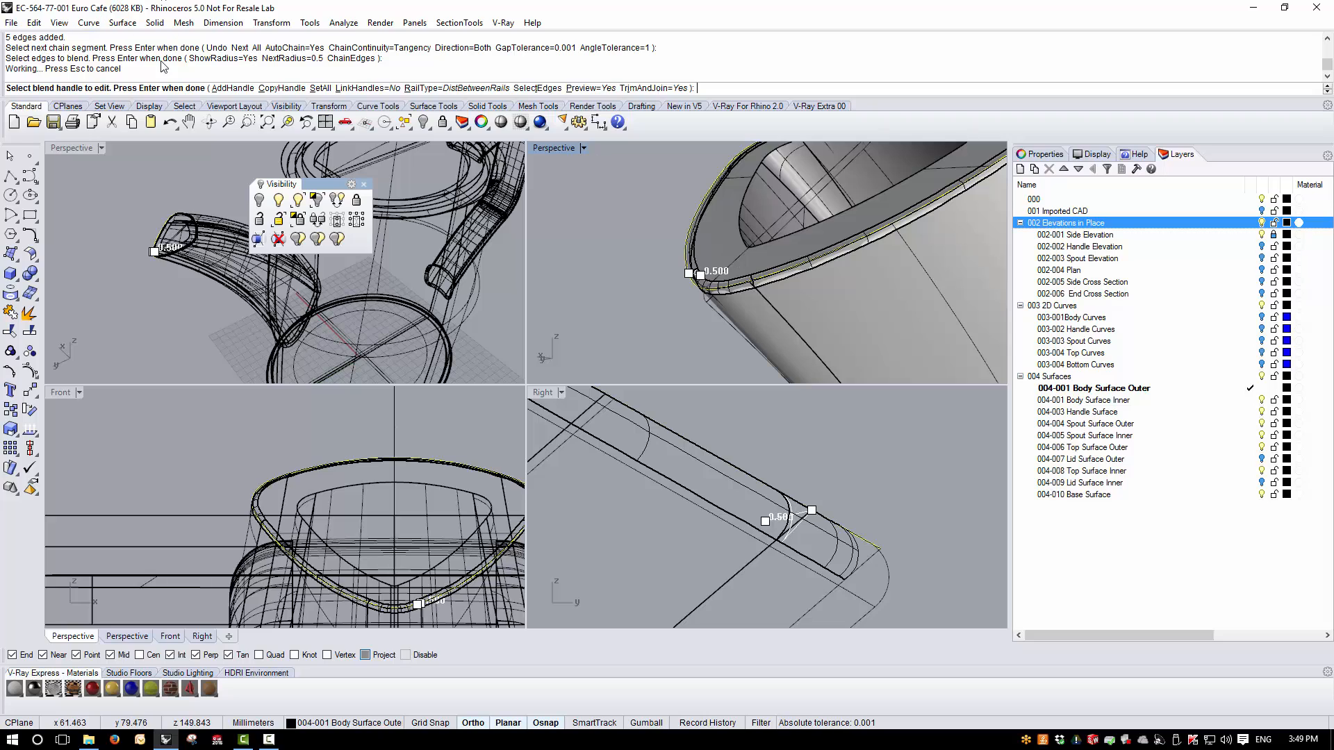
click(320, 88)
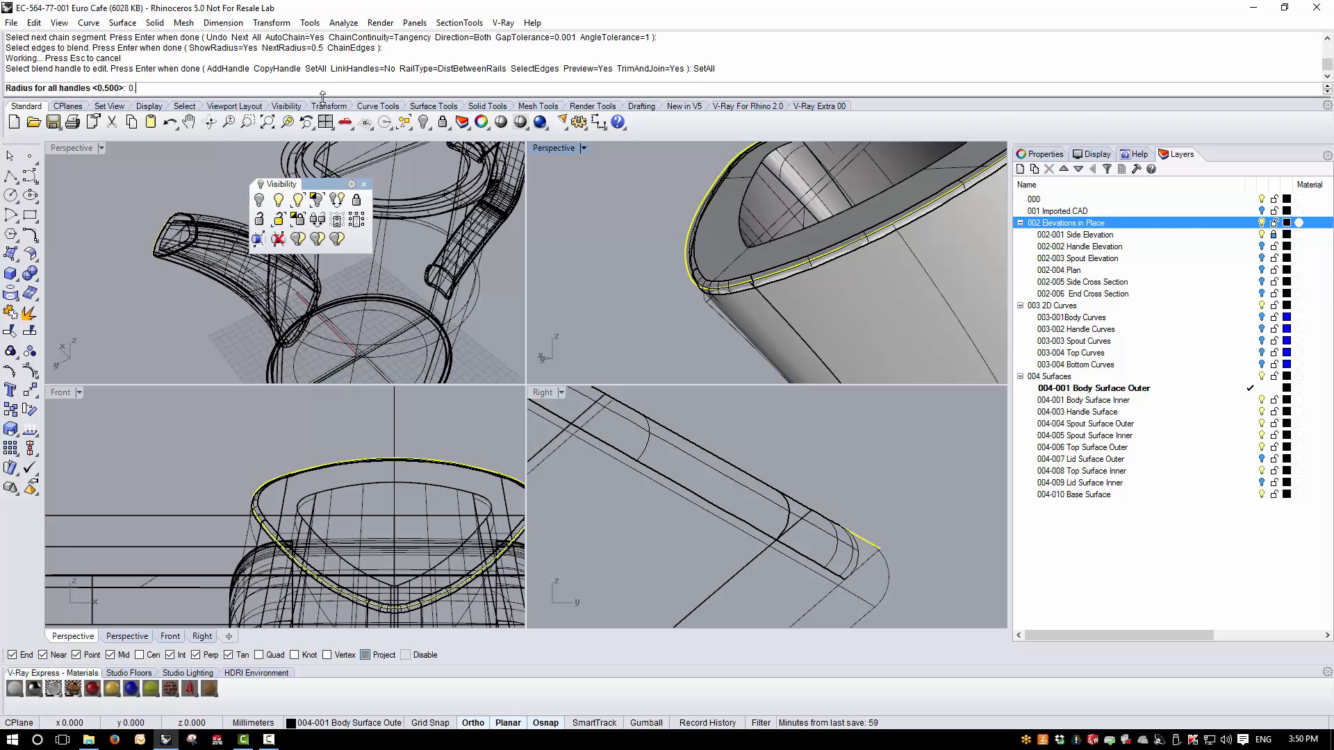
key(Return)
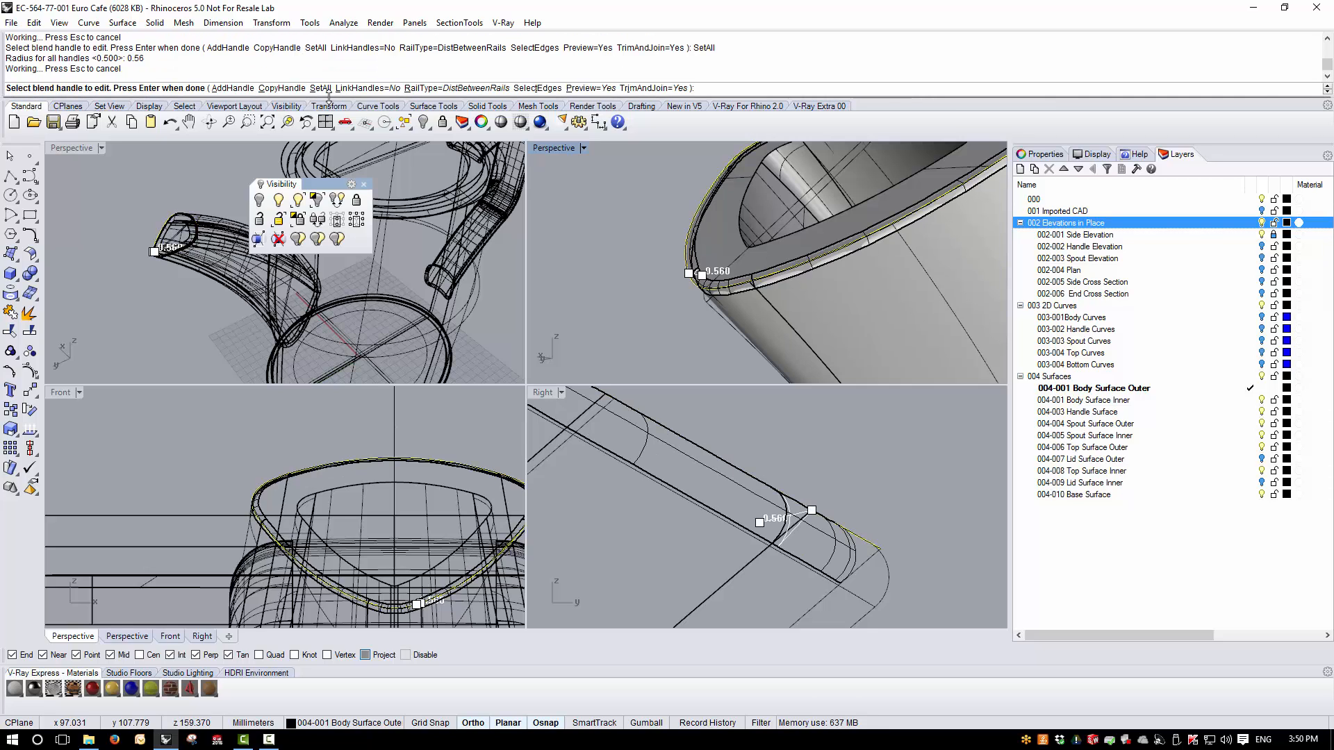
click(413, 165)
double_click(554, 148)
scroll(476, 490, down, 12)
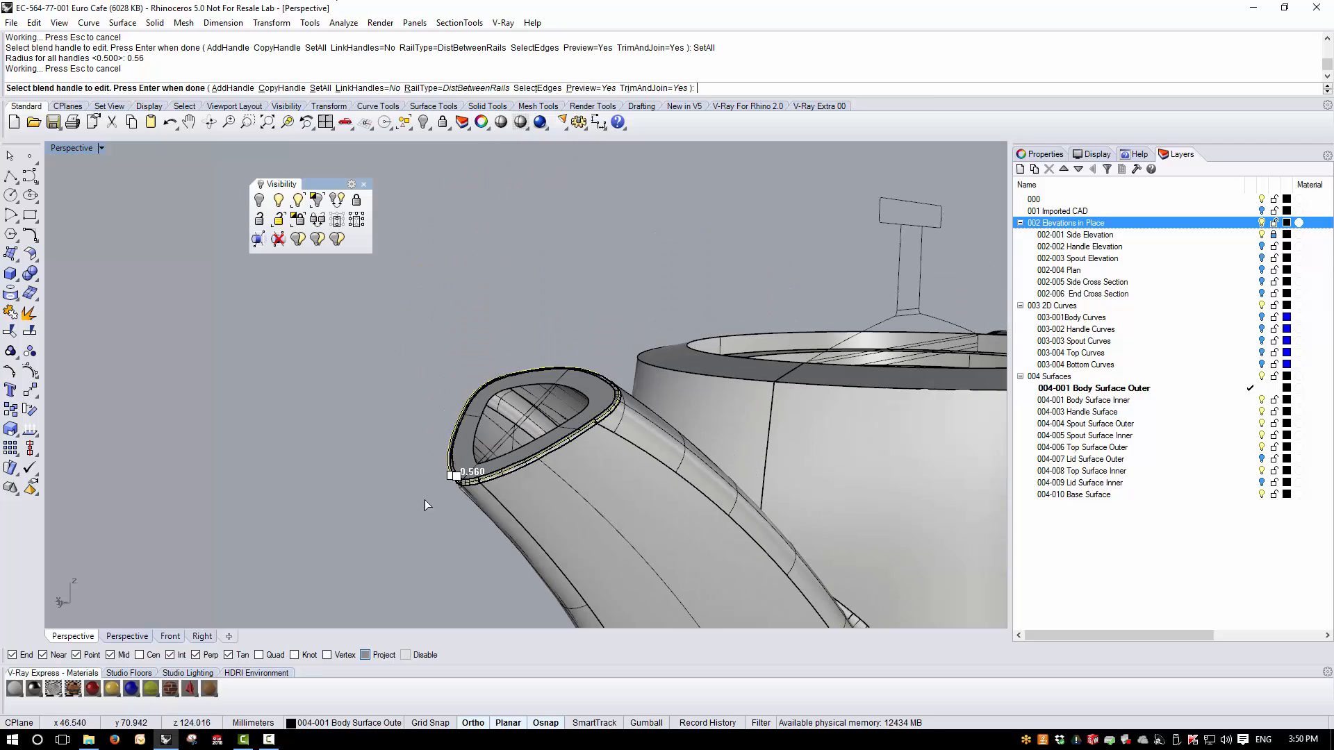
key(Return)
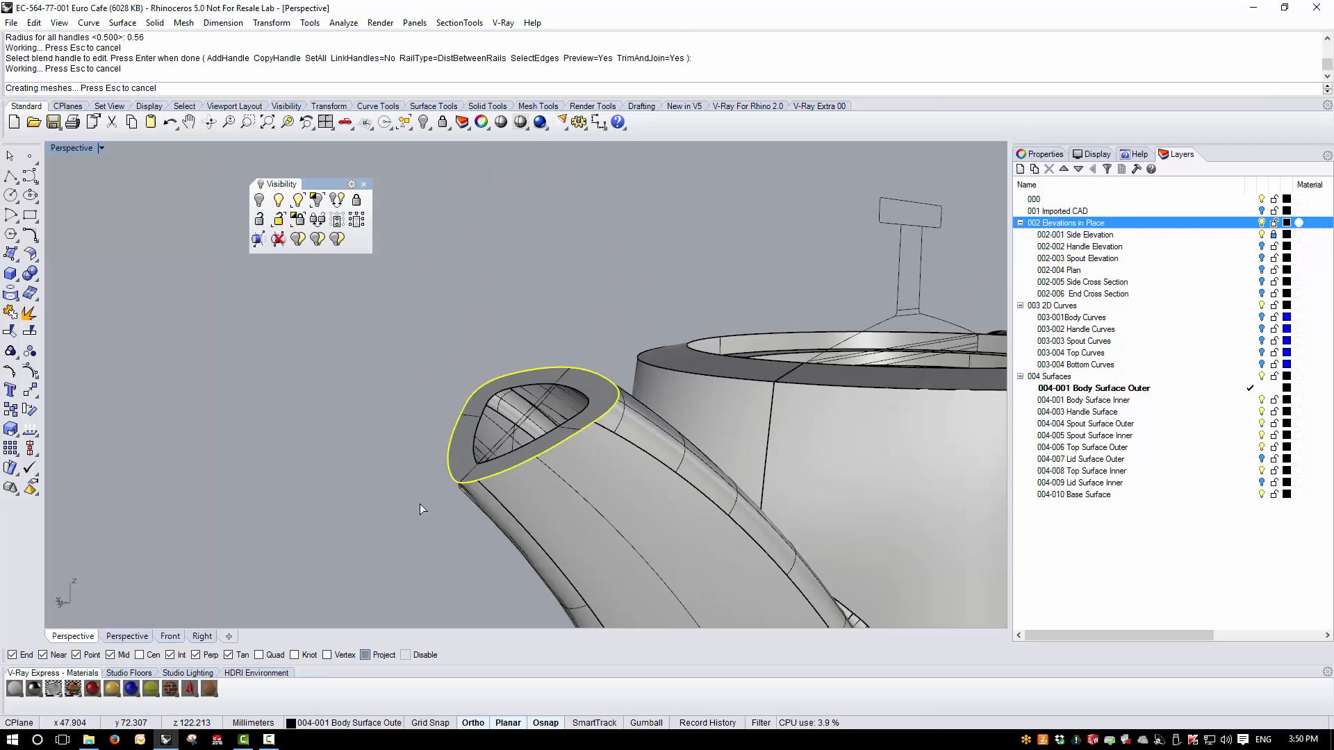
- Turn off the 002 Elevations in Place layer to clear the view of the spout lip
right_drag(492, 481, 777, 484)
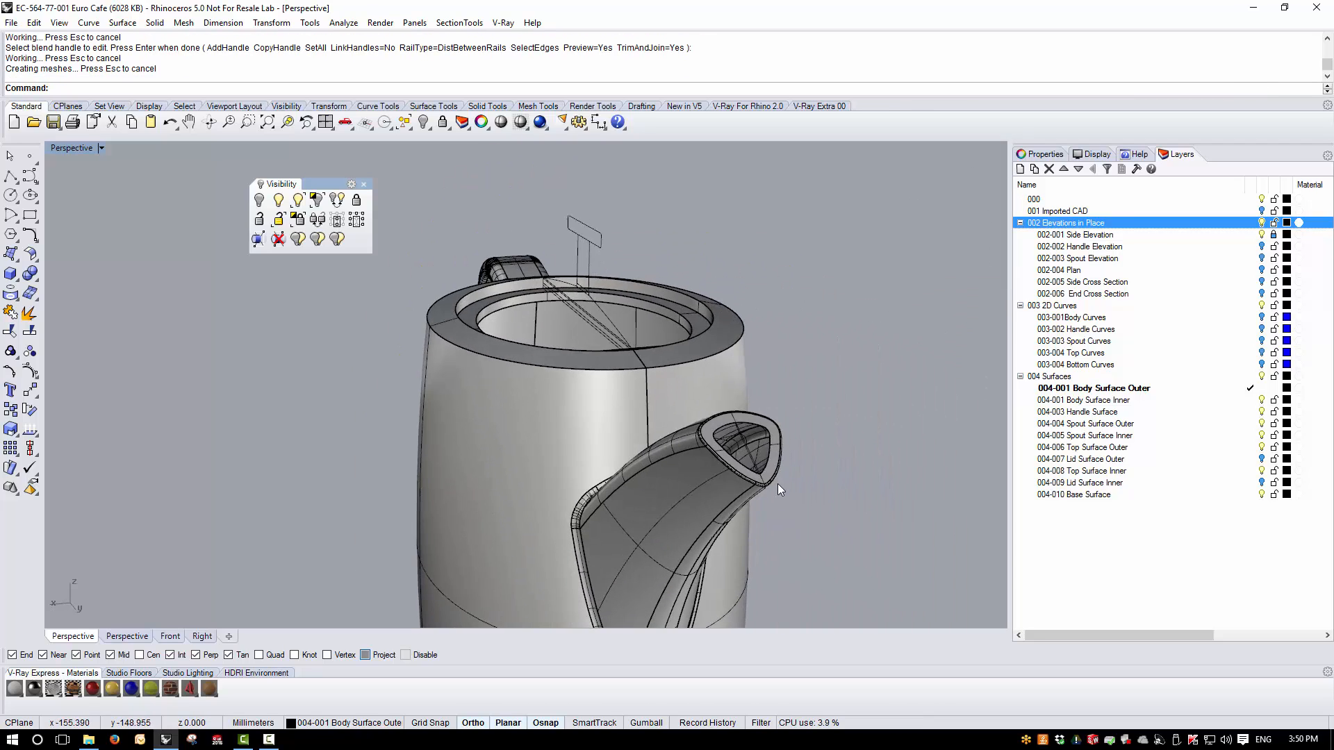
scroll(735, 461, up, 5)
right_drag(622, 349, 877, 503)
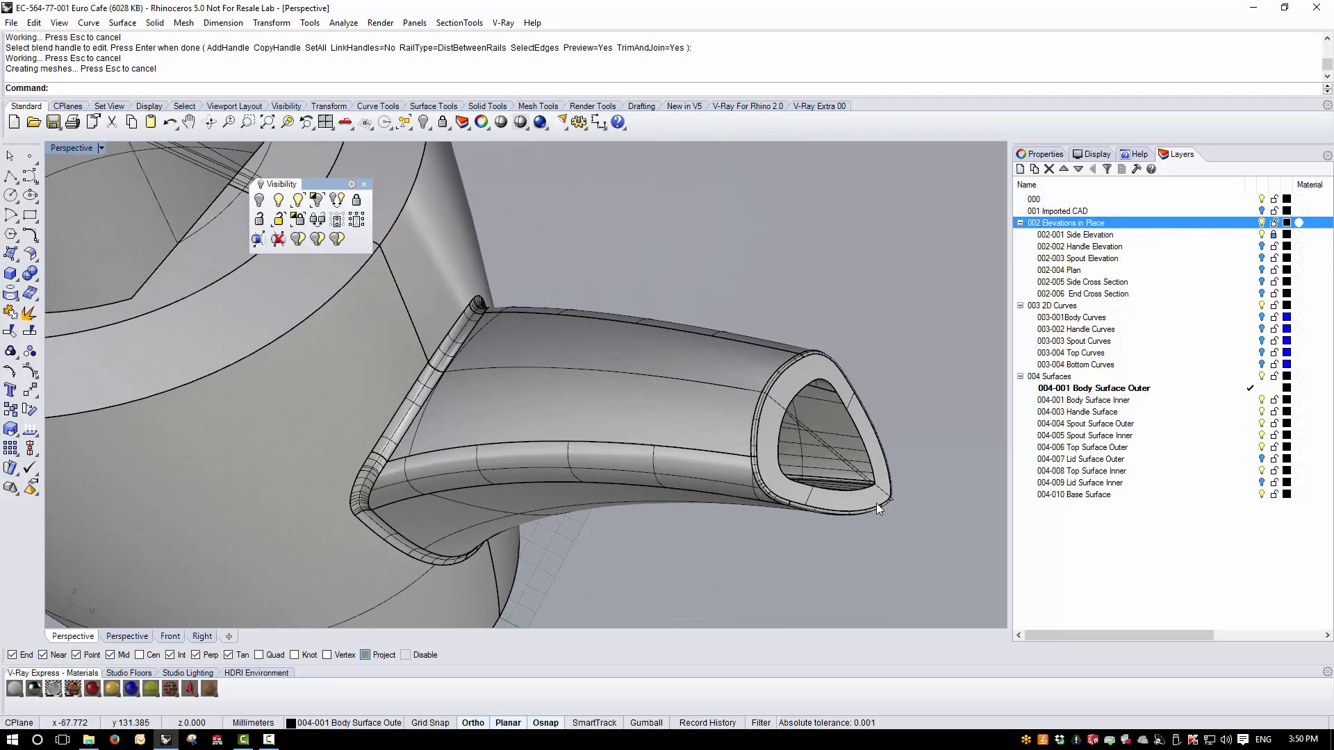
scroll(877, 503, up, 2)
click(1274, 235)
- Extract a V-direction isocurve at the open end of the narrow rounded surface inside the spout's pointed corner
right_drag(625, 431, 760, 531)
scroll(802, 474, up, 3)
scroll(802, 474, up, 2)
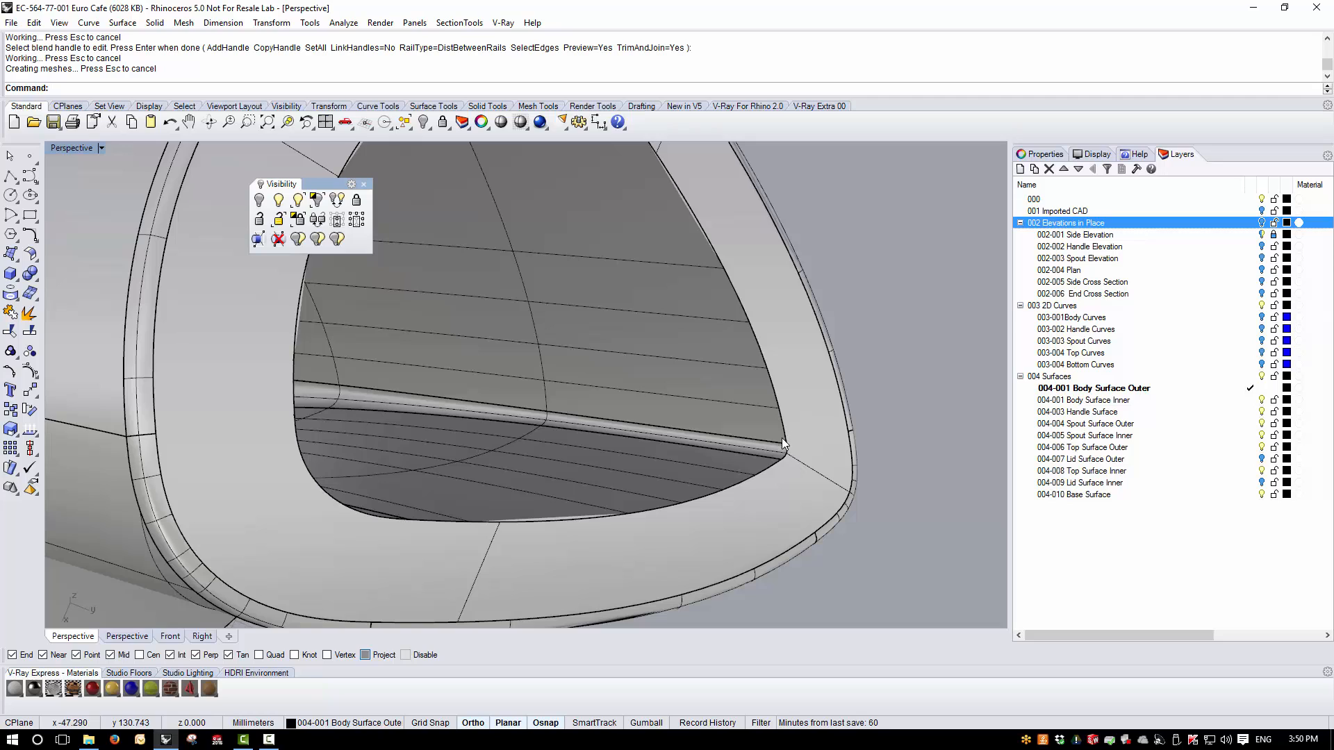
scroll(762, 452, down, 5)
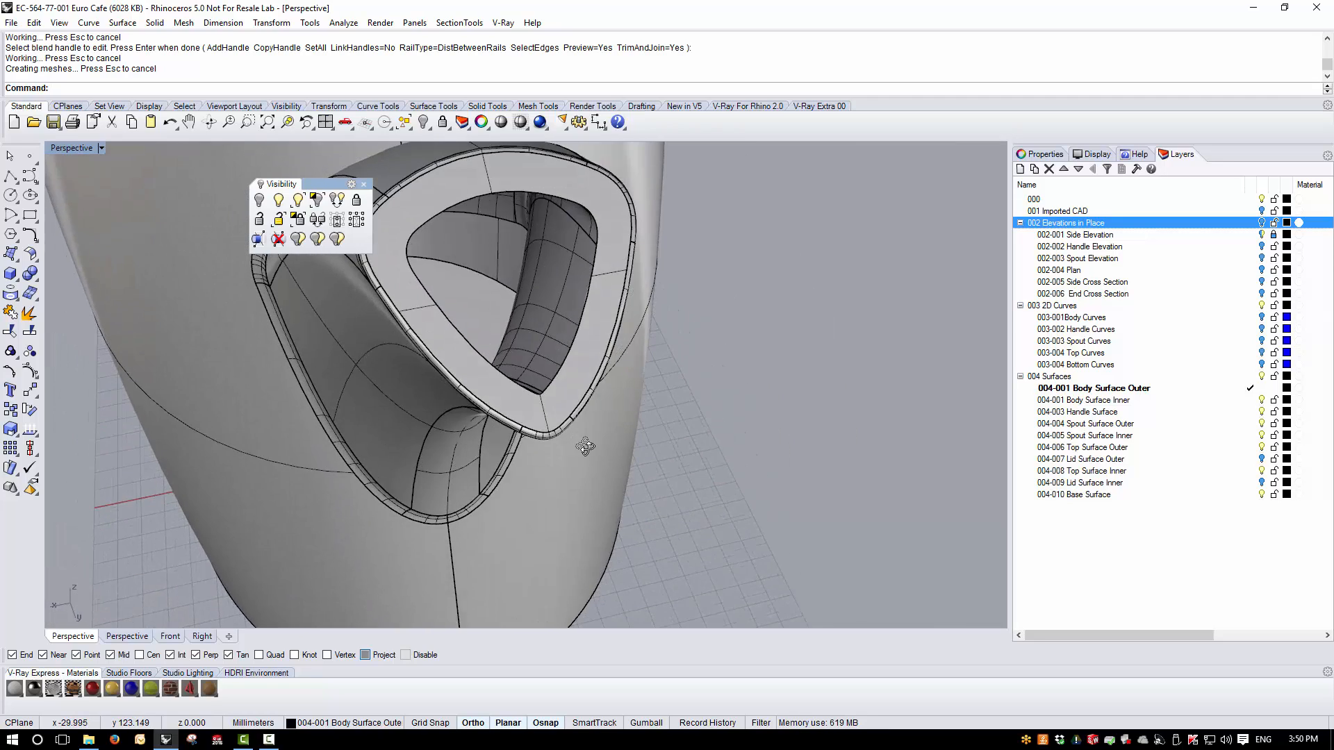
scroll(727, 486, up, 6)
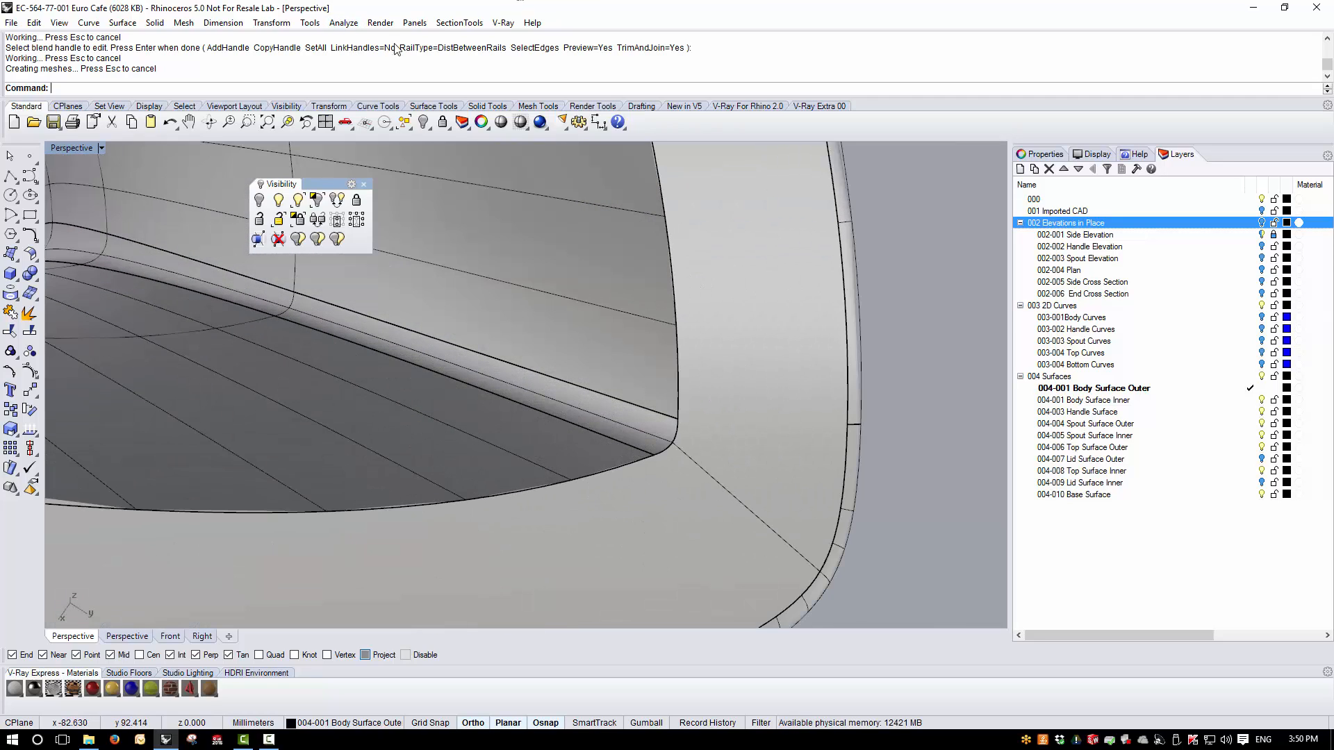
scroll(680, 443, up, 2)
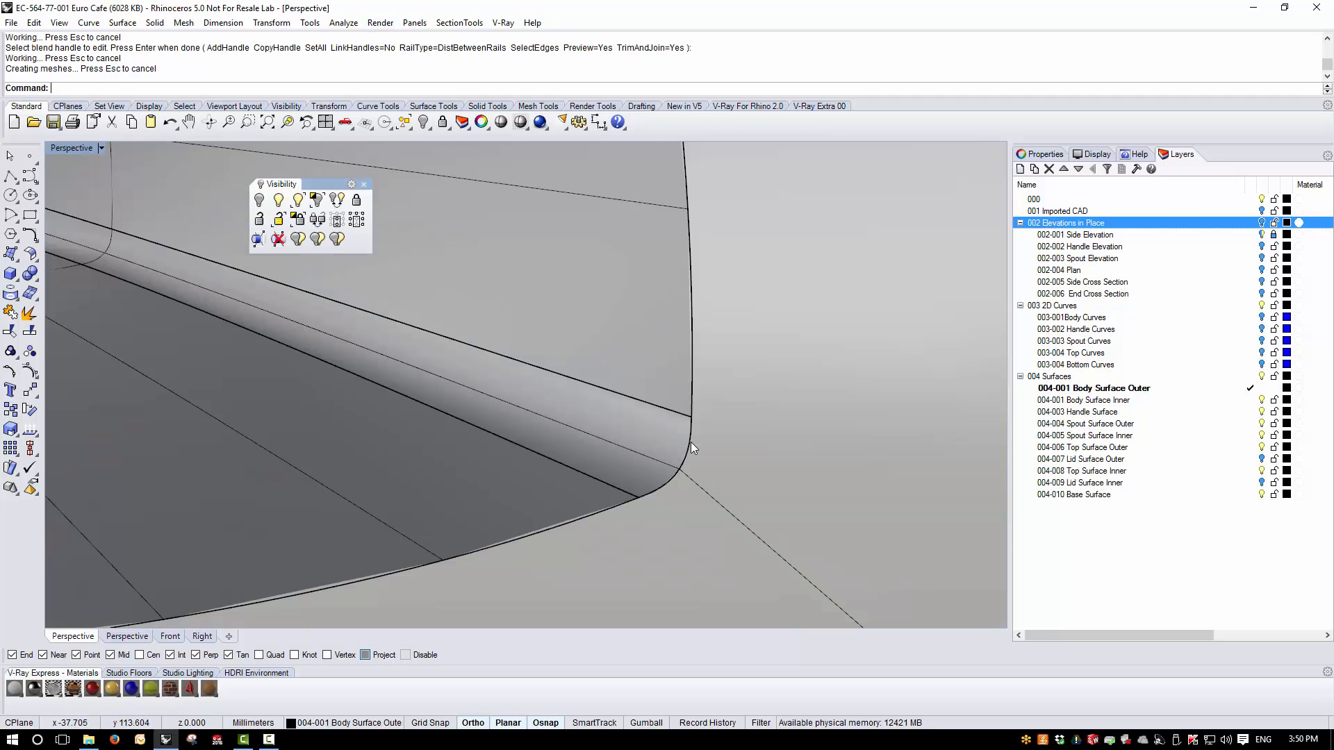
click(88, 22)
mouse_move(169, 462)
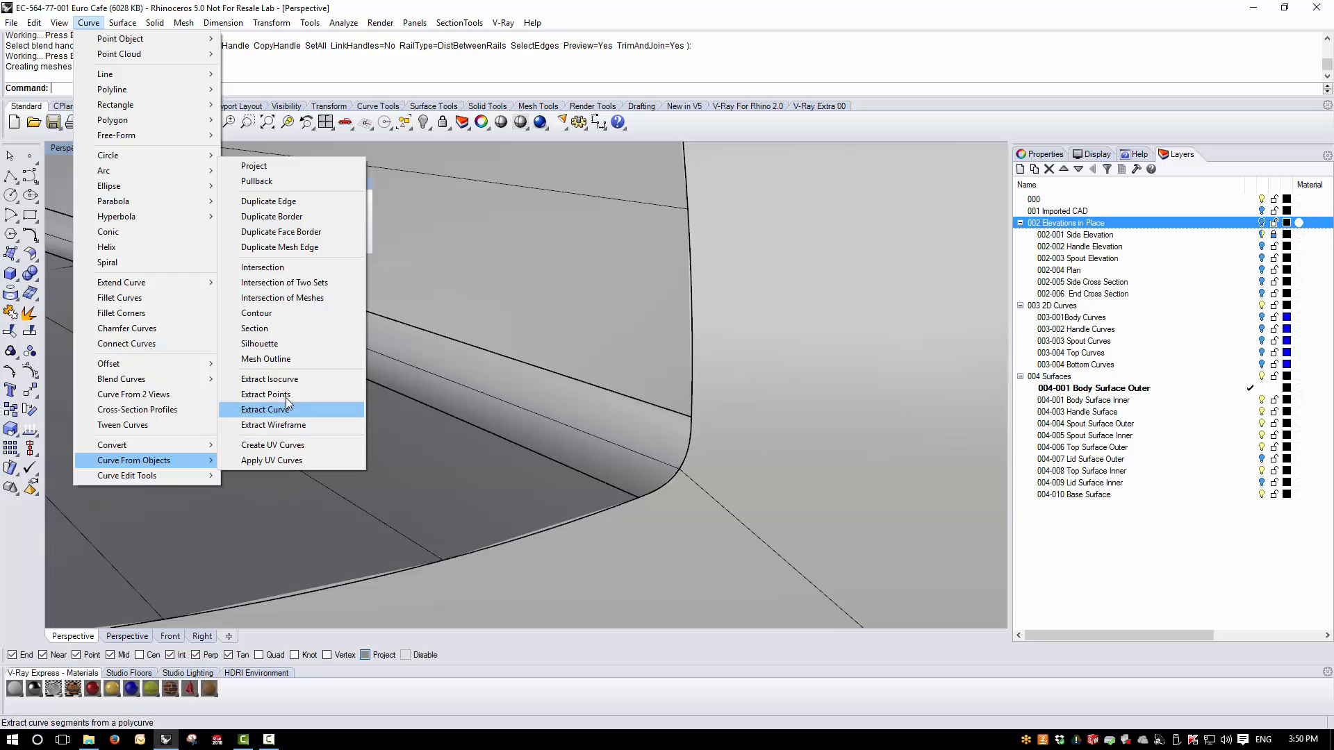
key(Return)
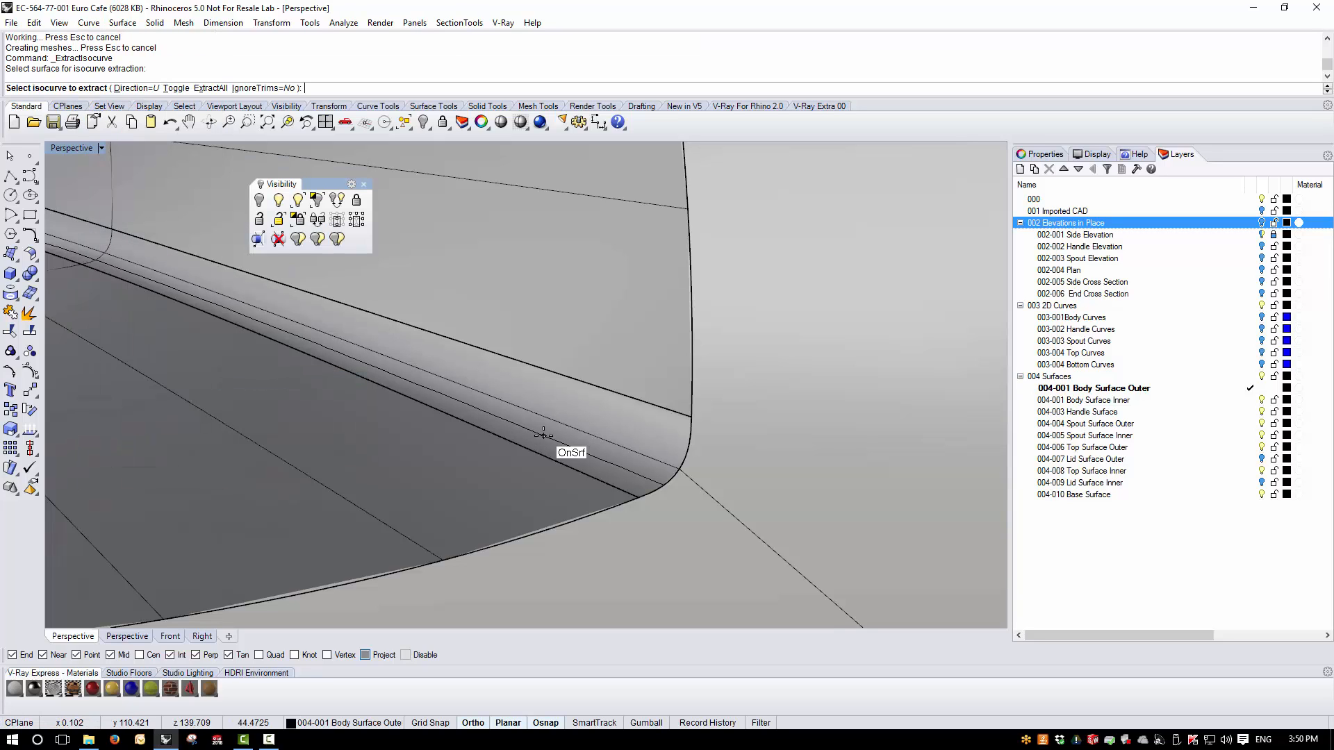
key(Return)
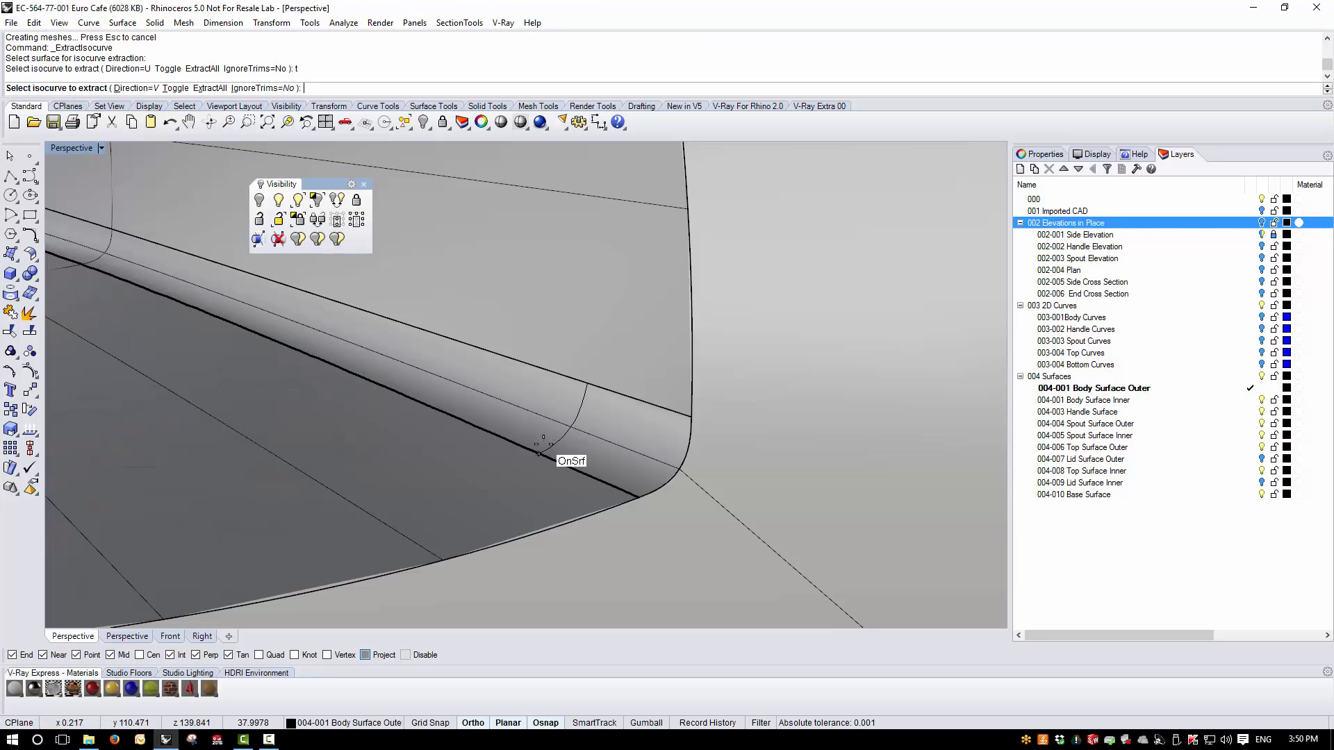
click(638, 497)
key(Return)
- Measure the radius of the extracted isocurve near its midpoint
click(343, 23)
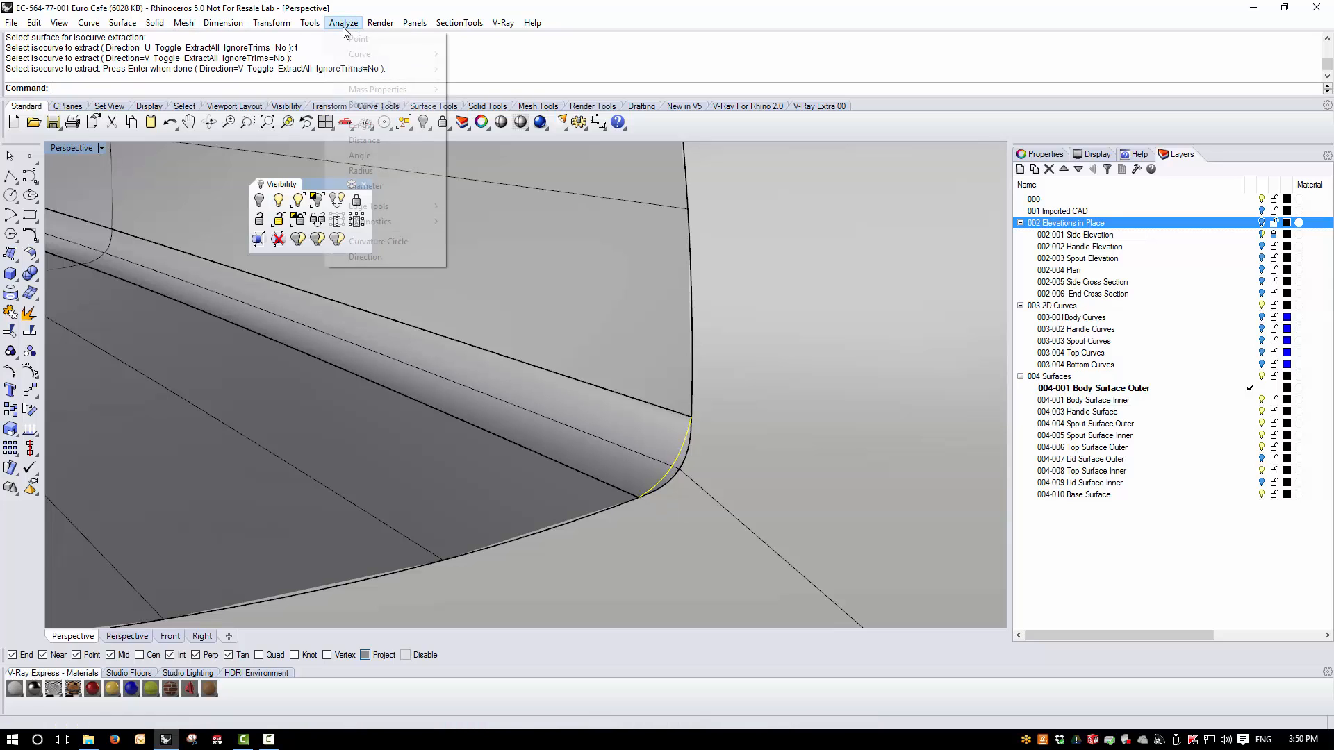
mouse_move(369, 208)
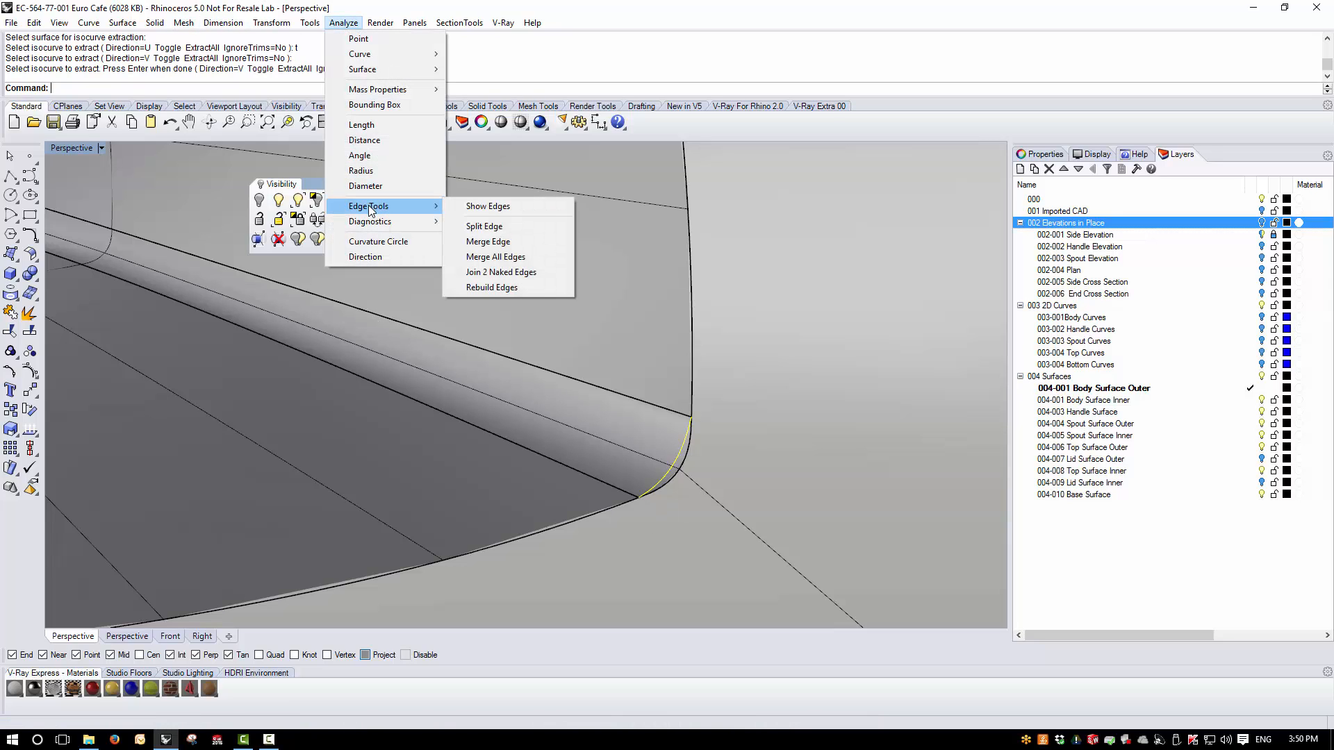
click(363, 170)
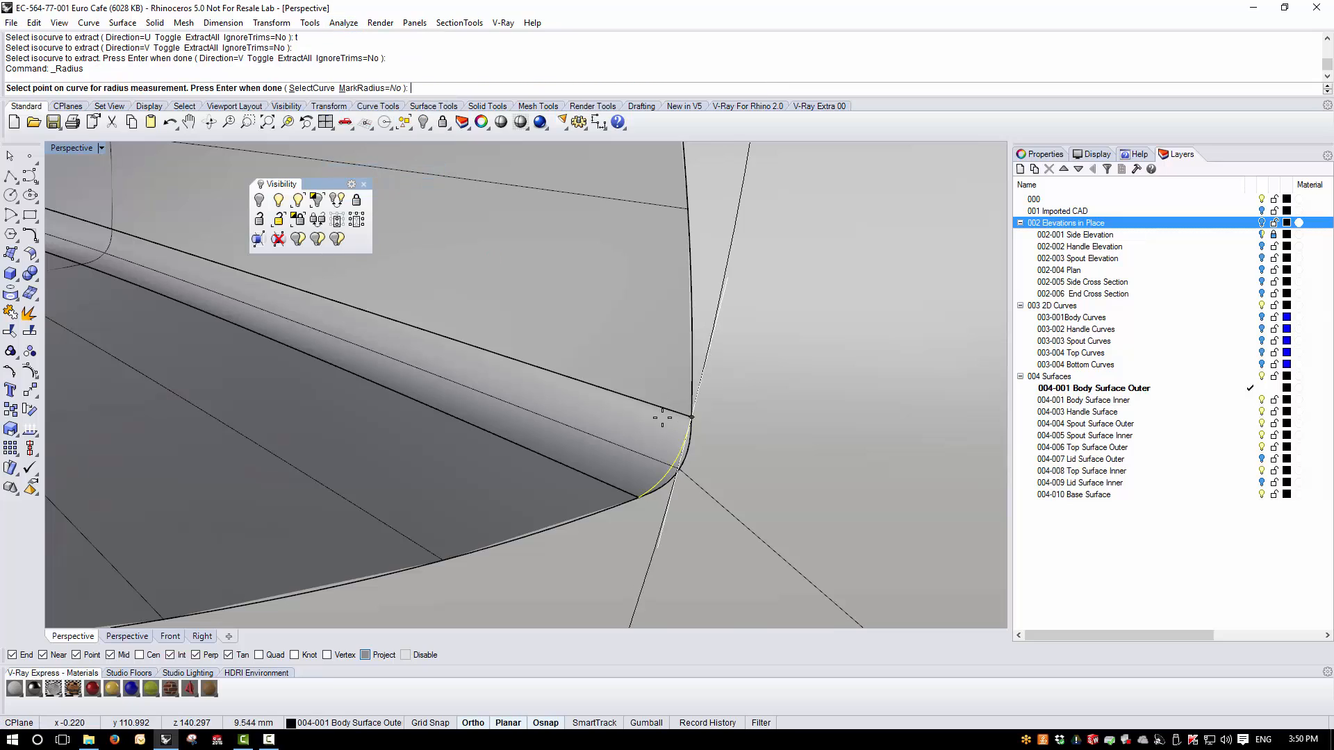
click(671, 466)
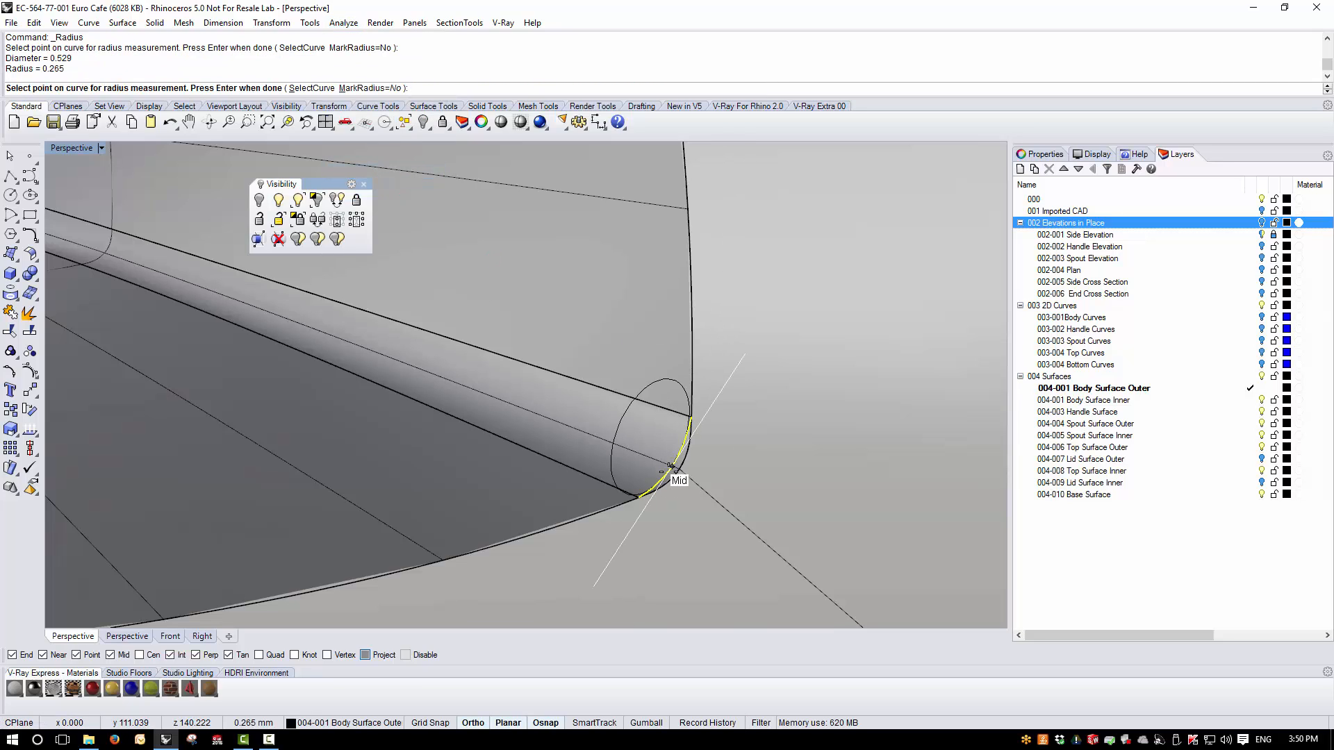
click(657, 483)
key(Return)
scroll(685, 467, down, 5)
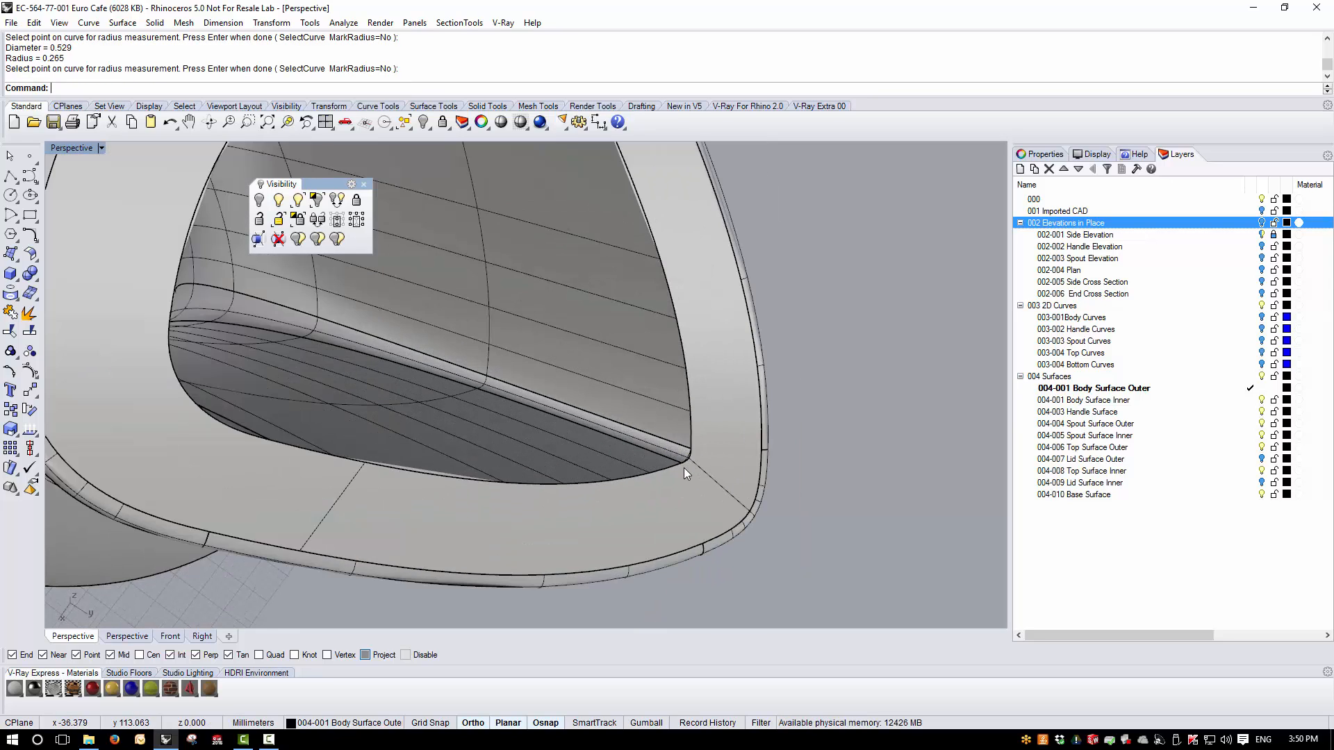
- Start Blend Edge with a 0.4 radius and select the chained inner edges of the spout opening
click(154, 23)
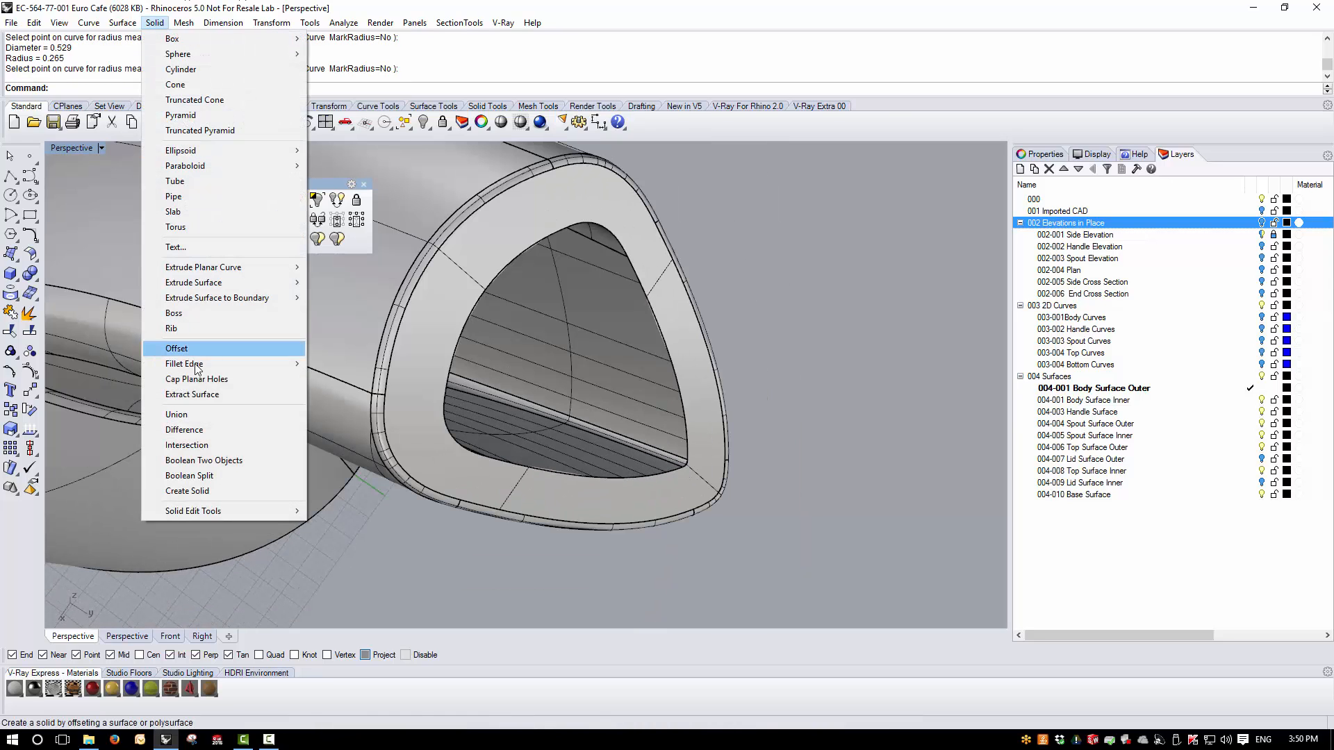
mouse_move(230, 363)
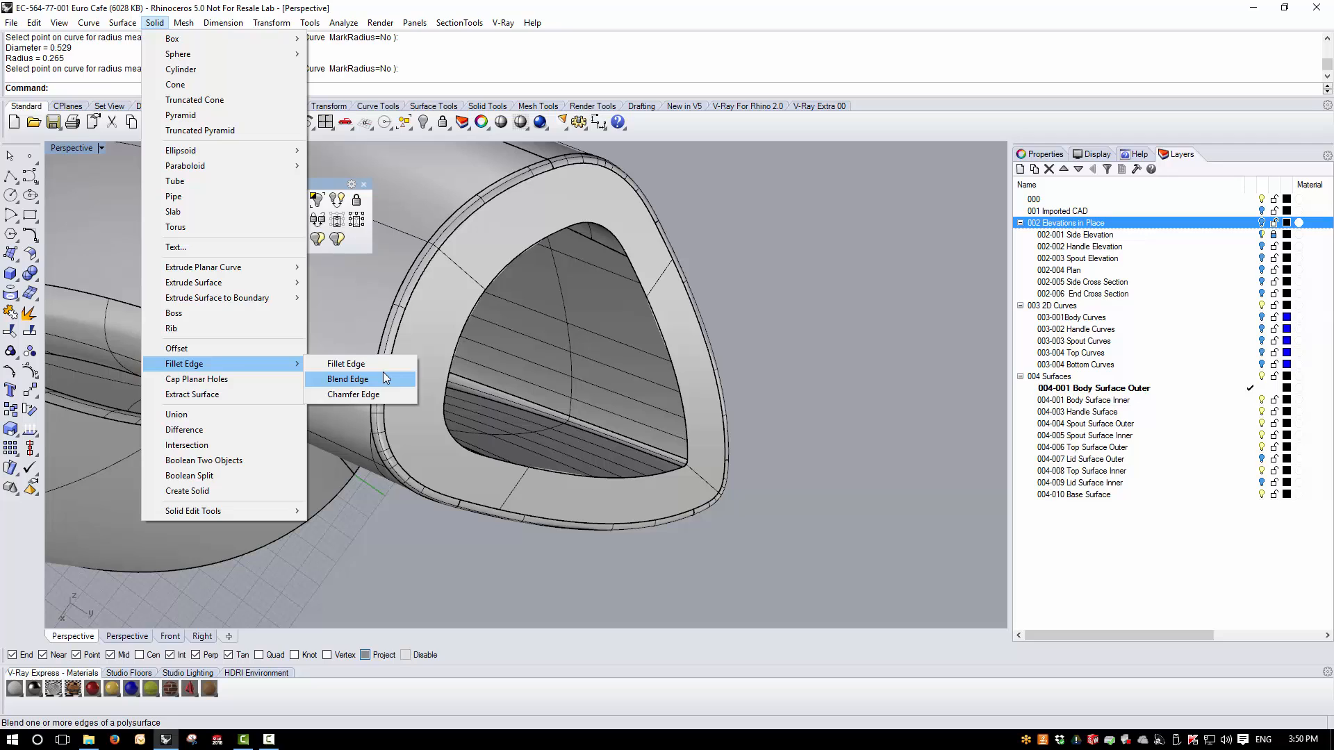
click(383, 379)
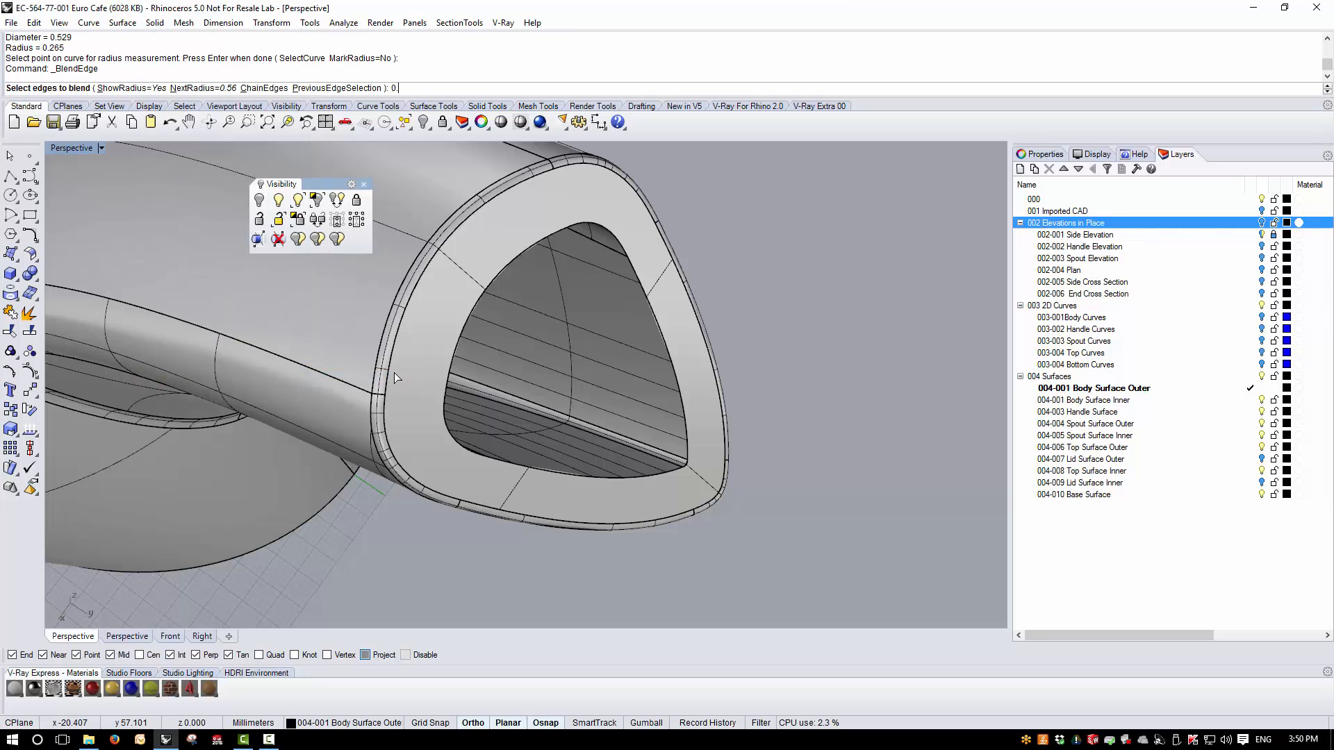
key(Return)
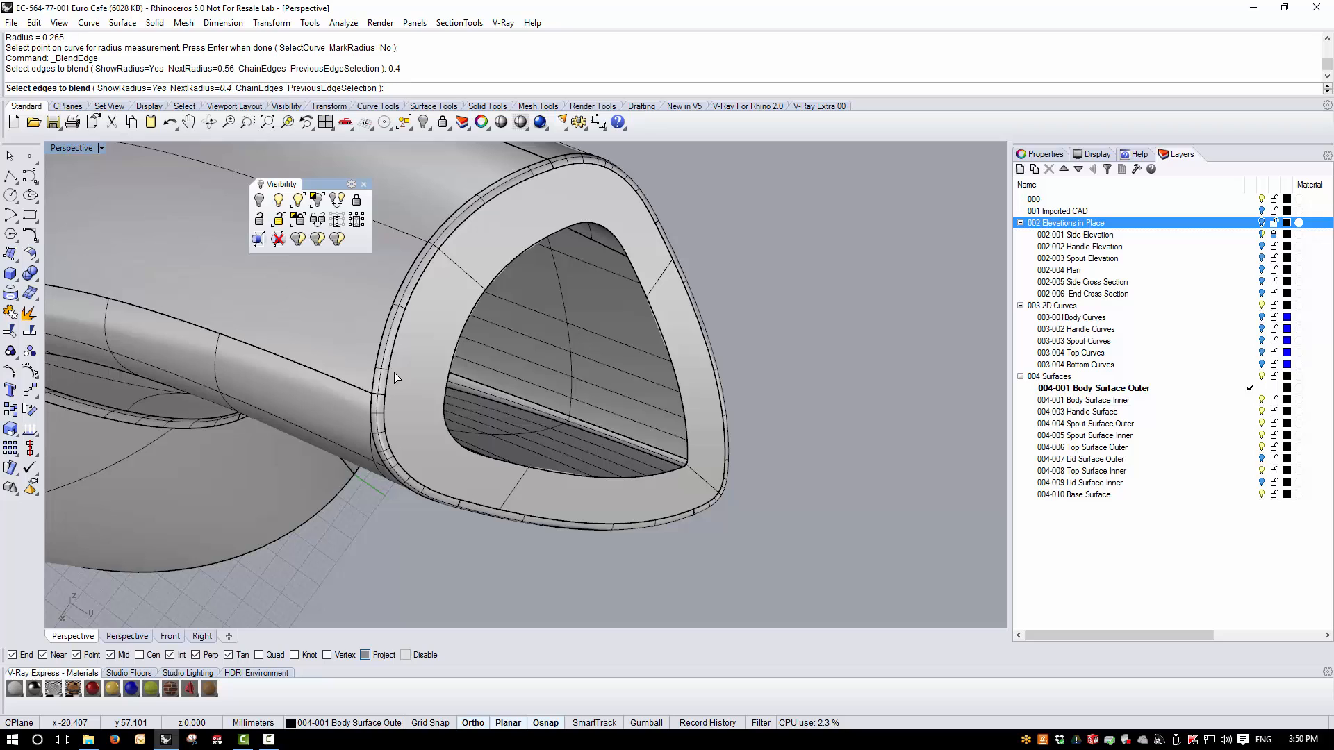
click(259, 87)
click(680, 393)
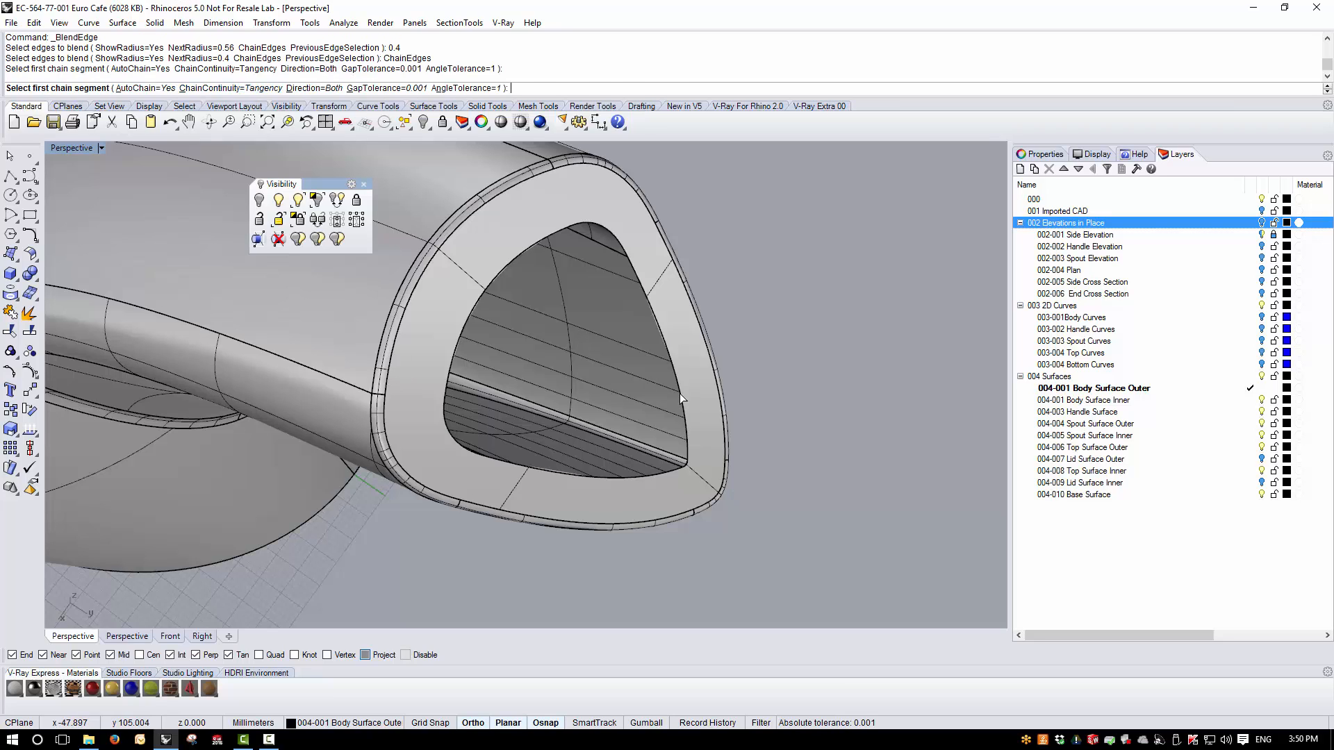
right_click(752, 440)
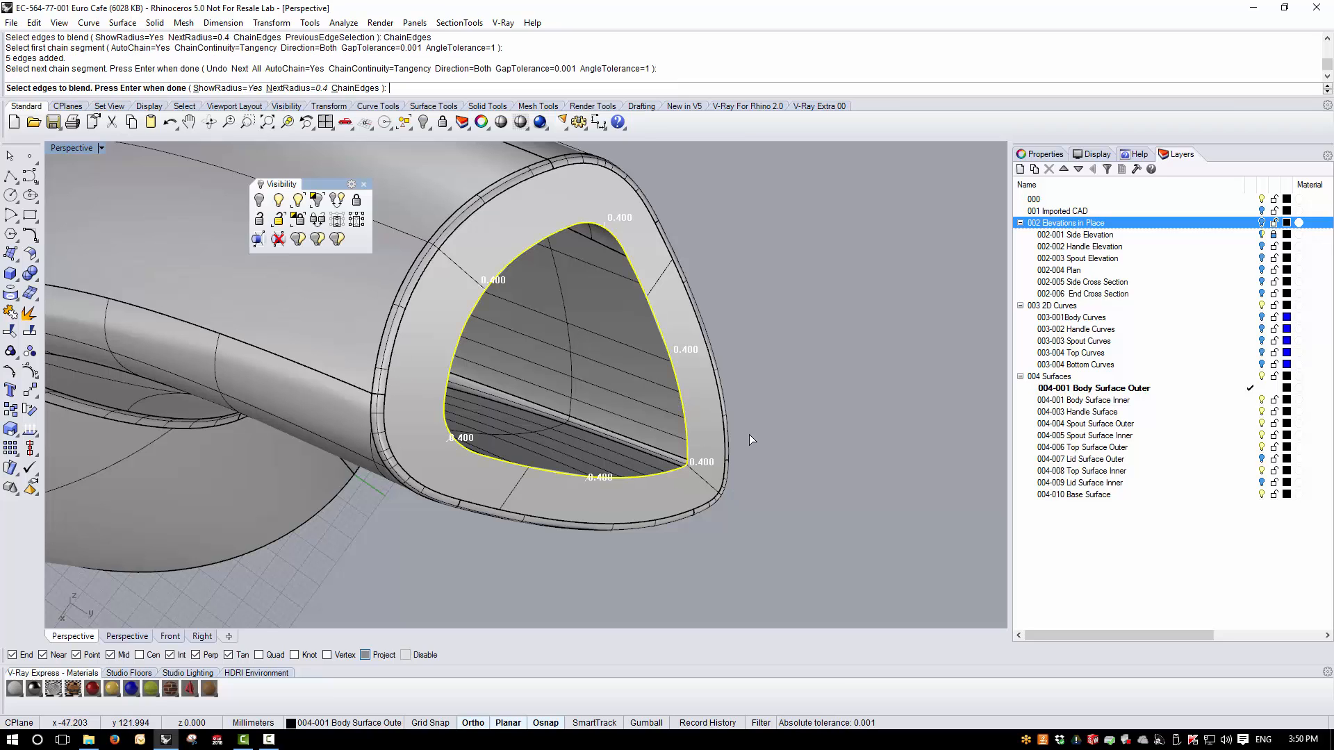
right_click(790, 342)
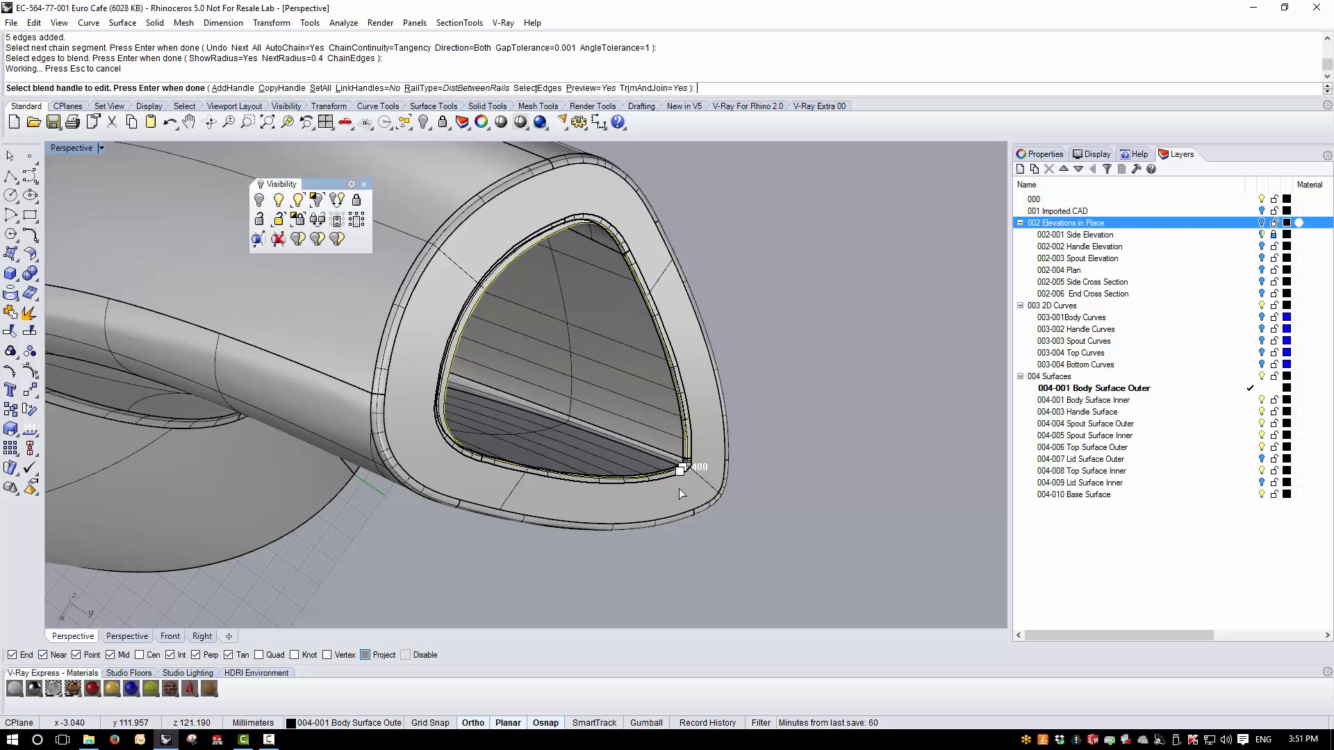
- Try a radius of 0.65 for all blend handles on the spout's inner edge
scroll(678, 487, up, 5)
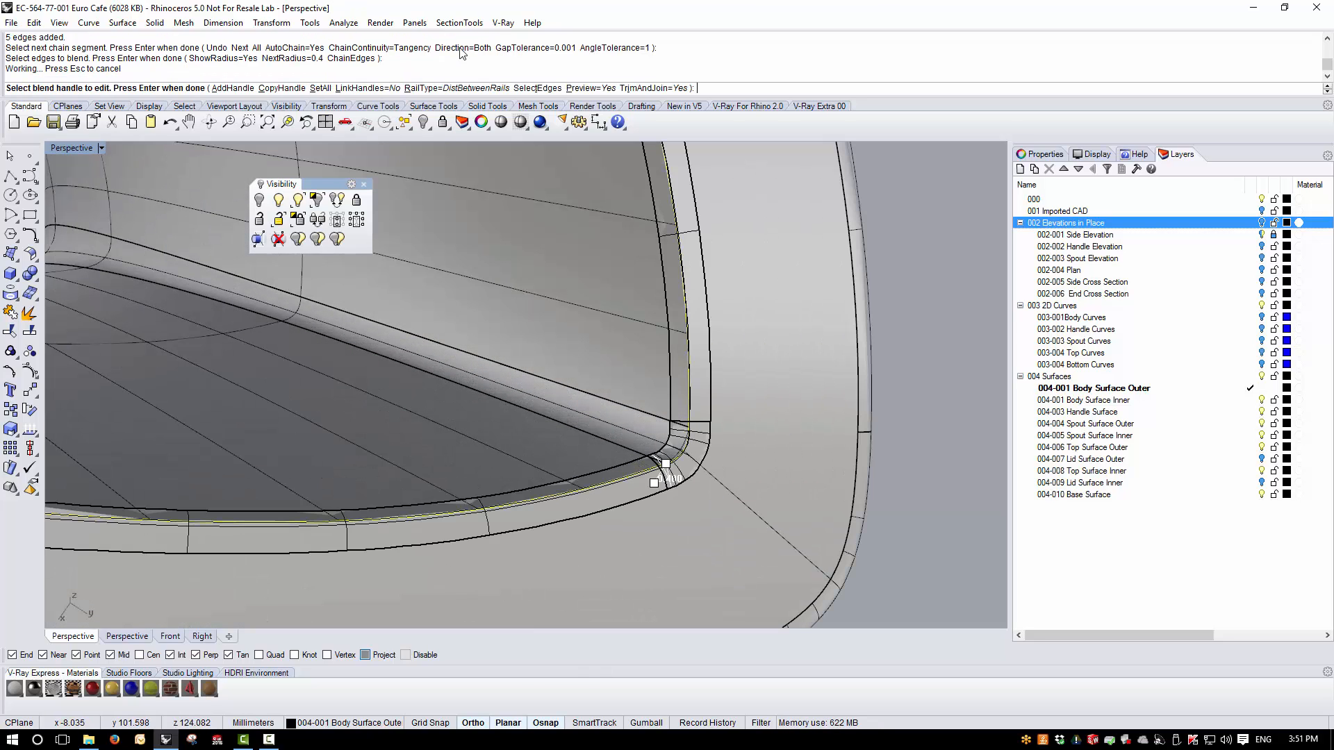
click(321, 88)
text(0.)
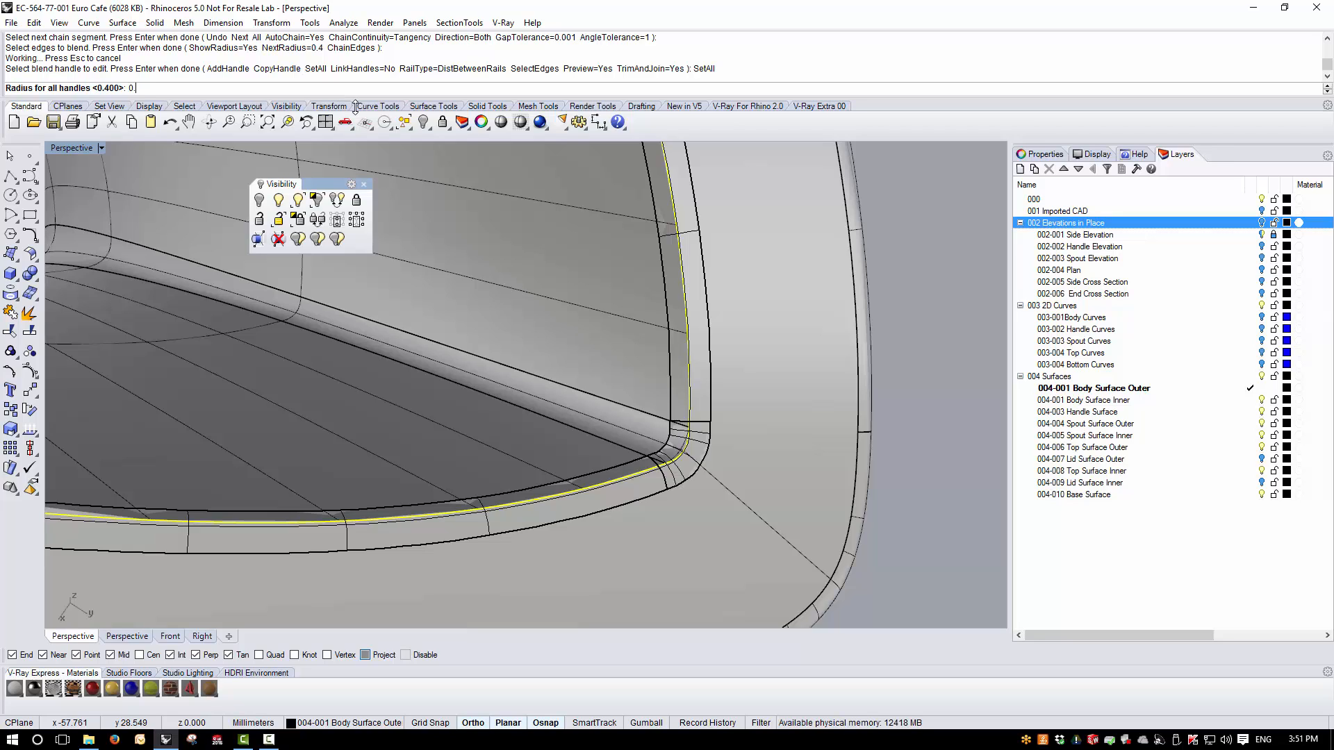
text(65)
key(Return)
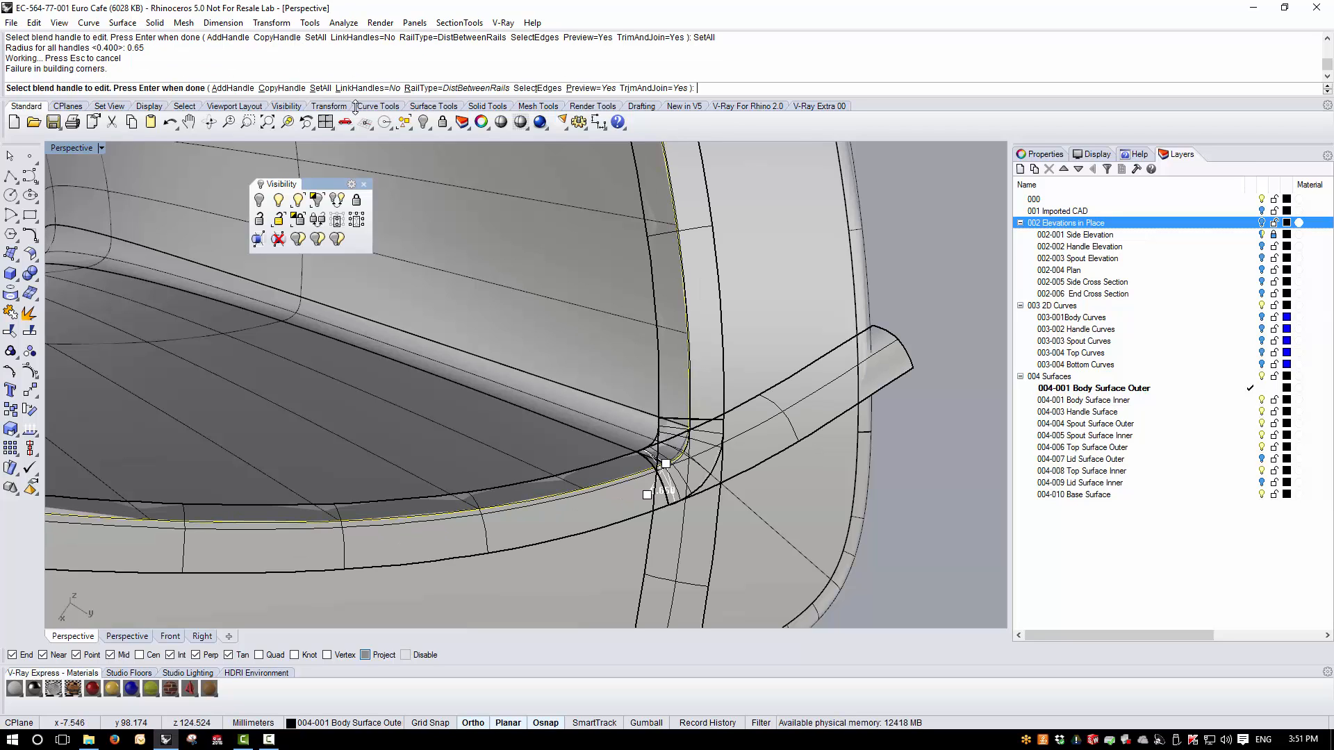
- Set the radius of all blend handles on the spout's inner edge to 0.5
click(321, 88)
text(0.5)
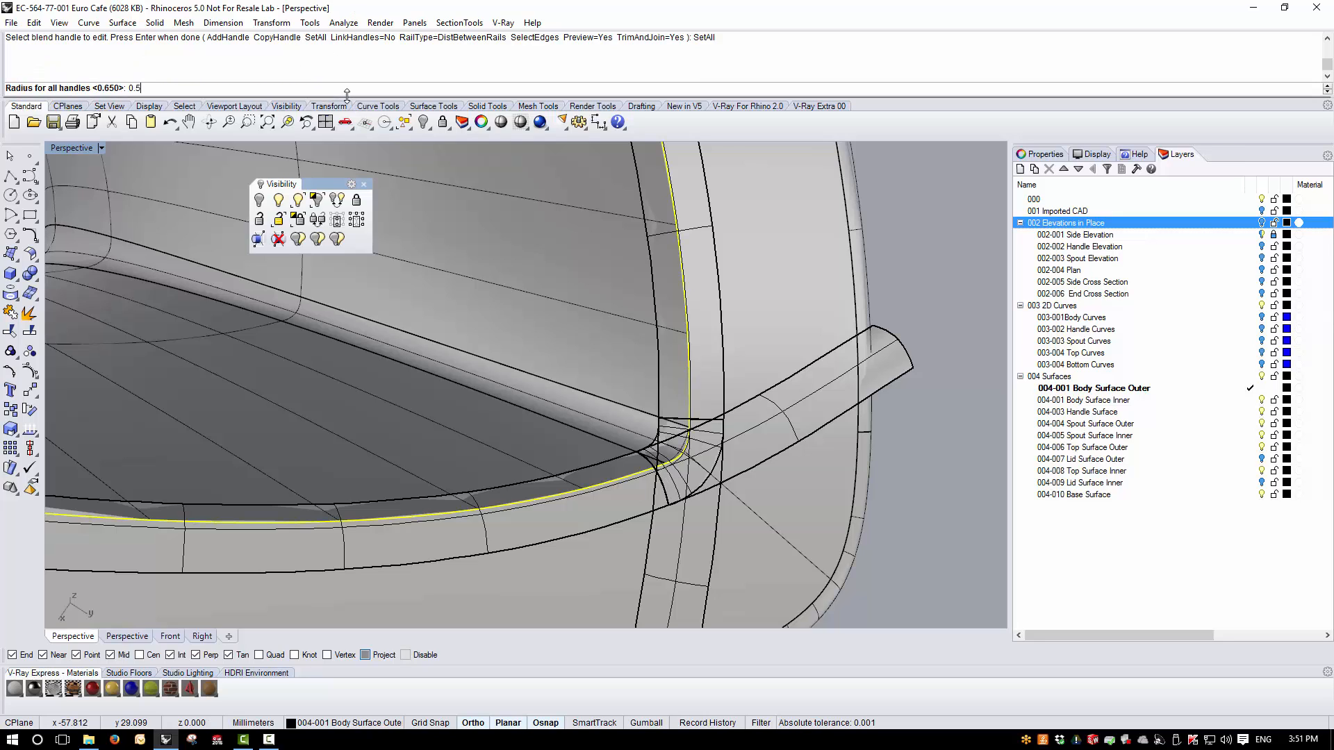
key(Return)
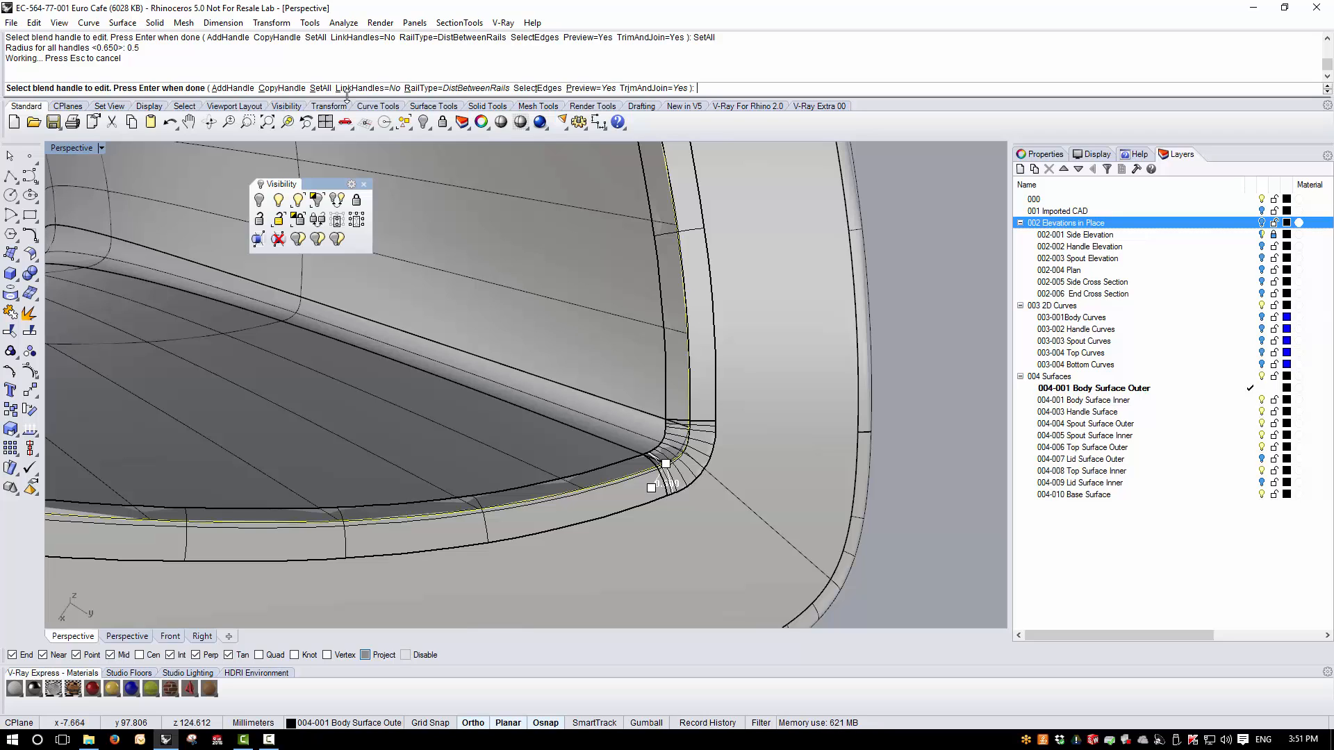
- Apply the edge blend to the spout's inner edge
right_click(347, 106)
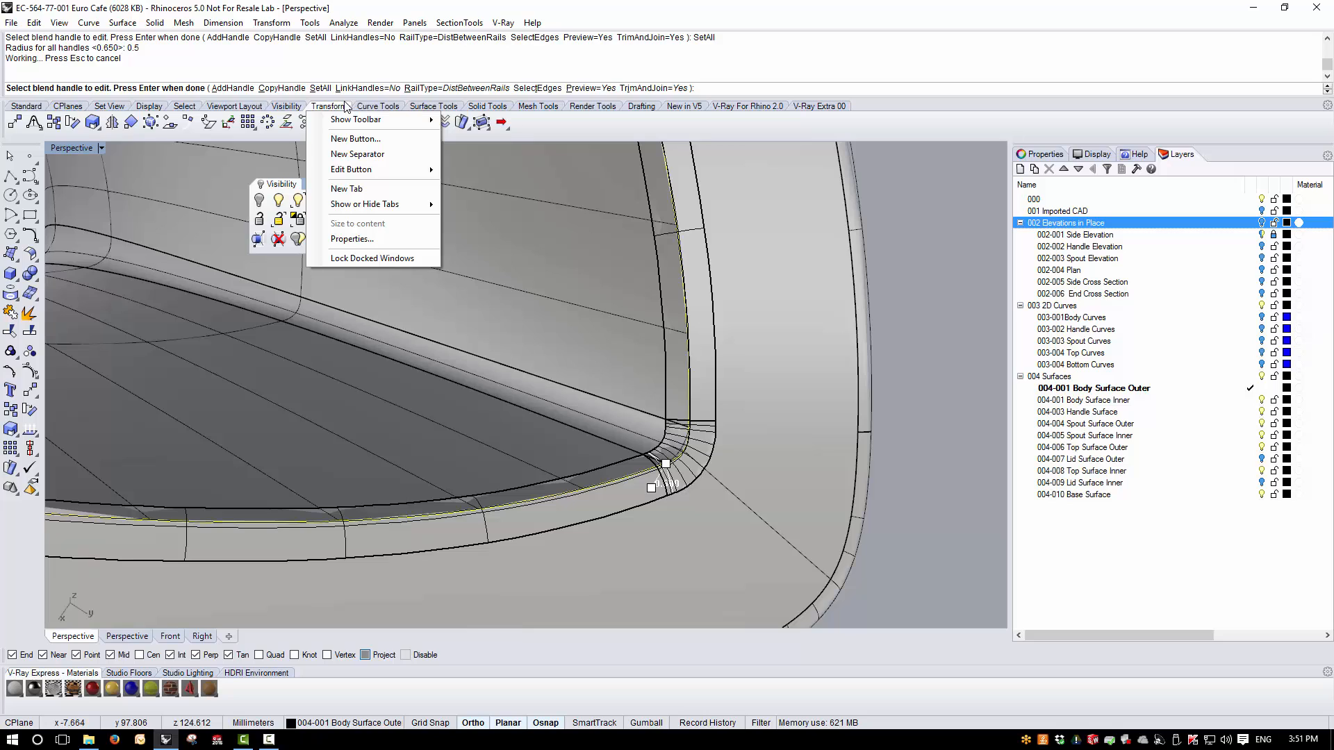
click(324, 106)
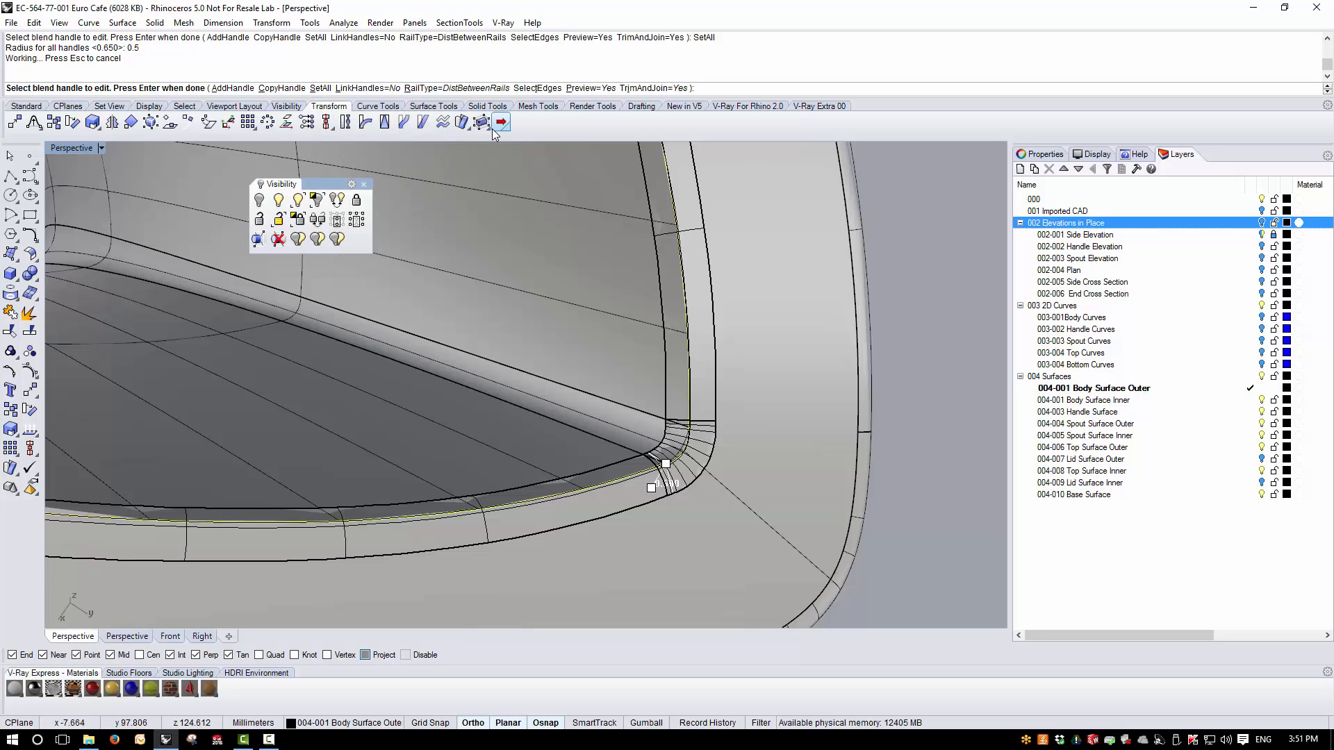
key(Return)
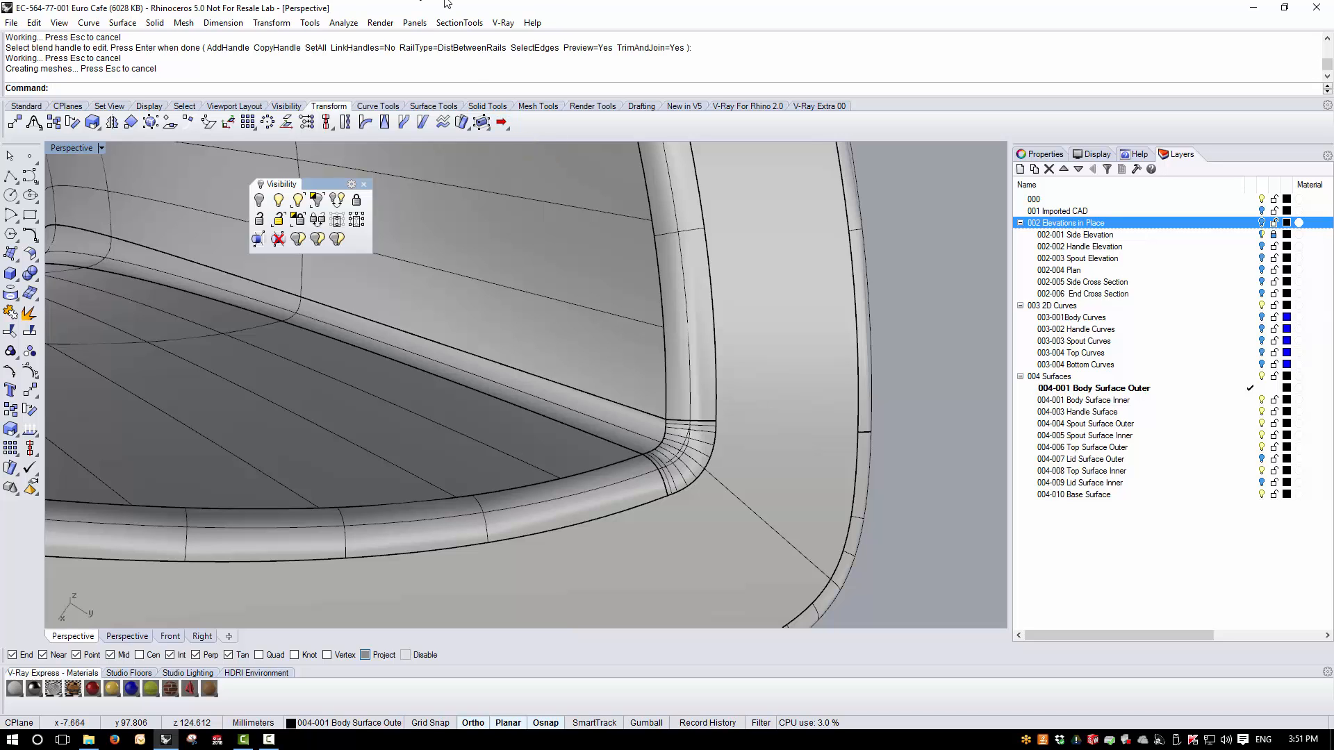
scroll(690, 423, down, 4)
scroll(718, 554, down, 3)
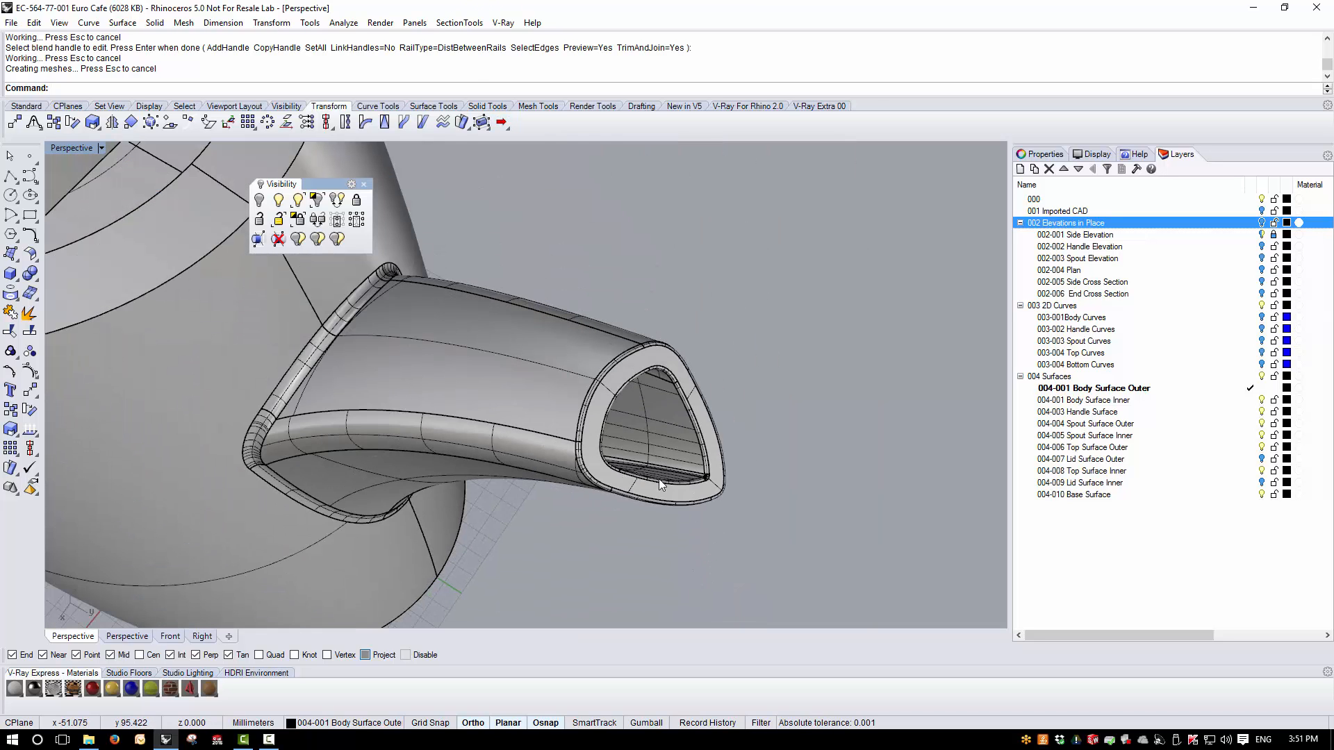
- Select the teapot polysurface and check its object type in the properties
click(660, 486)
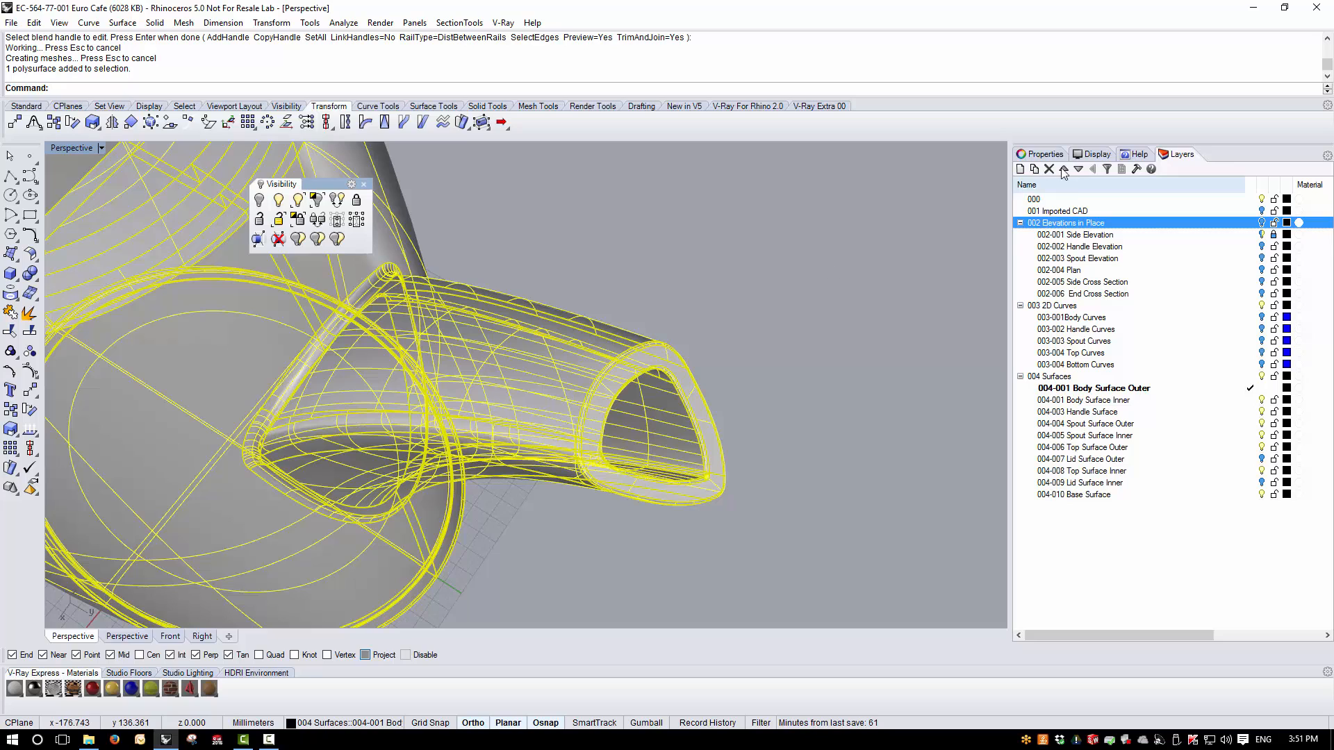
click(1046, 154)
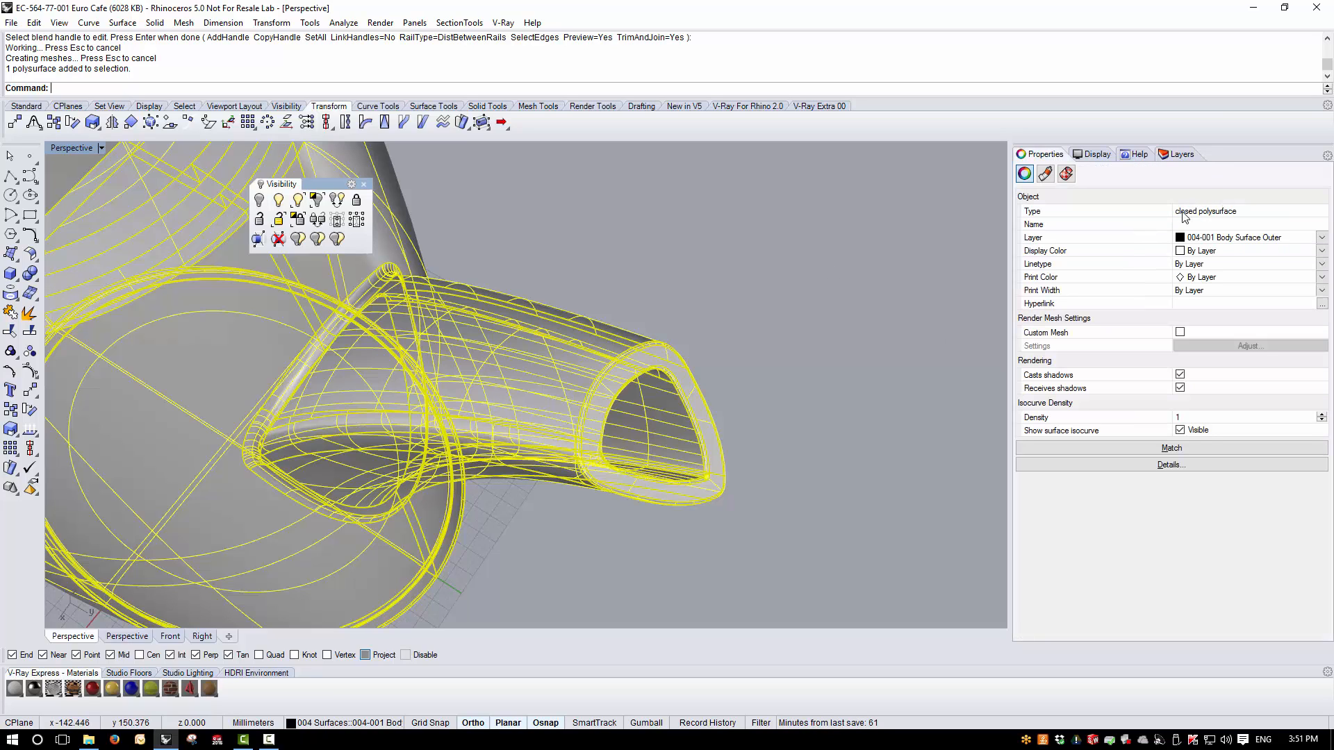
right_drag(716, 488, 715, 442)
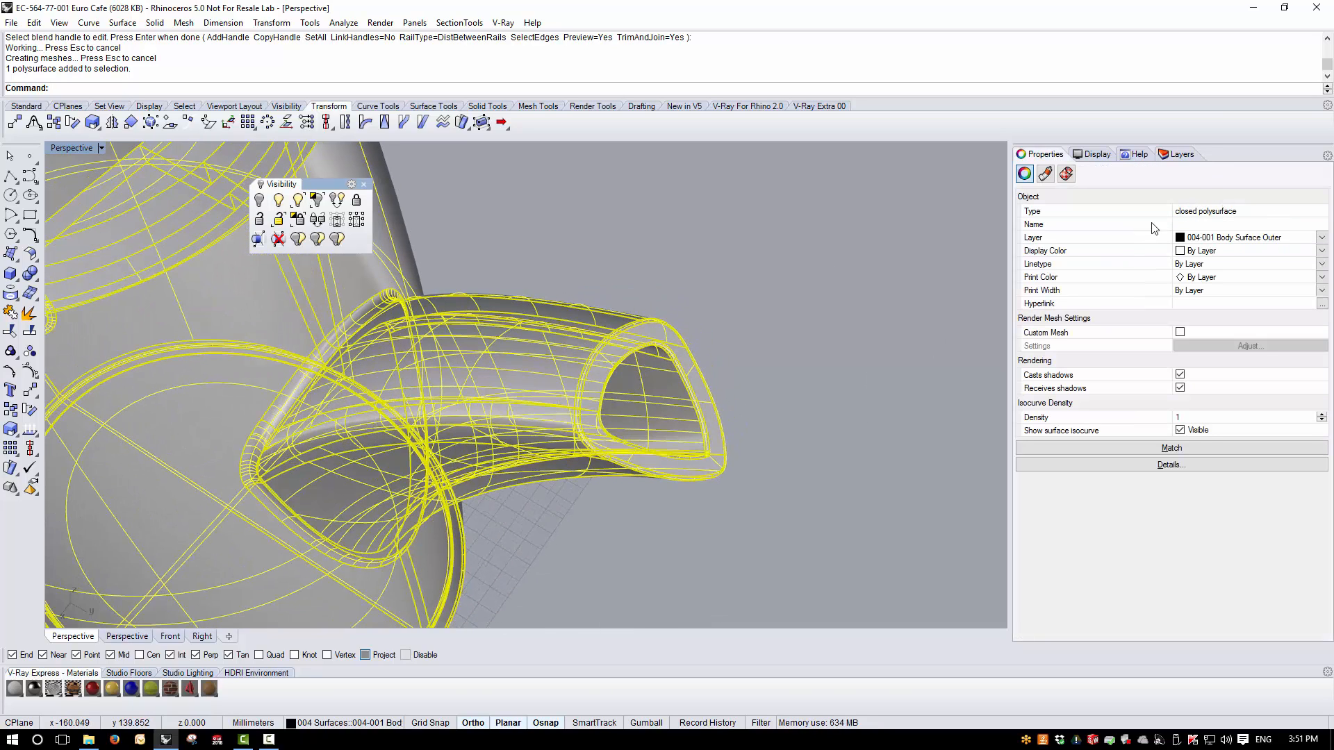
click(719, 369)
click(699, 375)
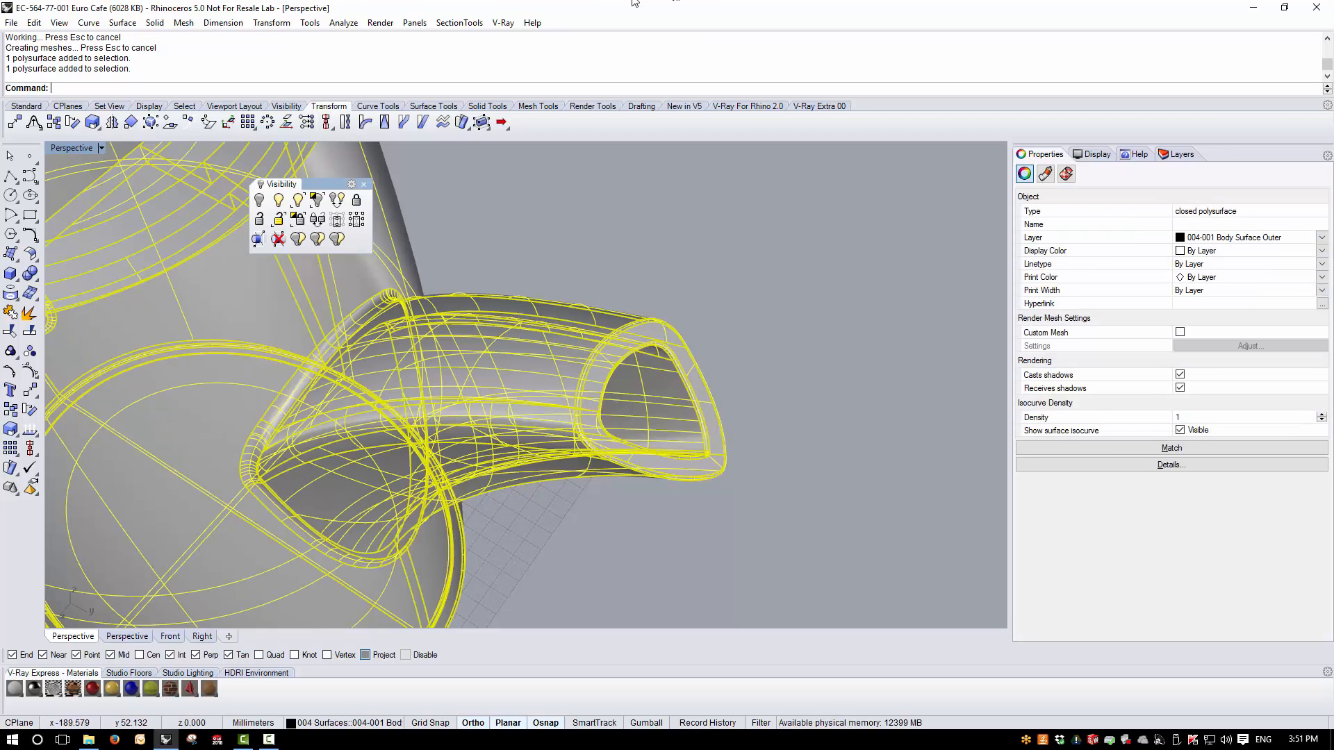
- Run an Environment Map surface analysis on the teapot and examine the blended spout opening
click(343, 22)
mouse_move(375, 68)
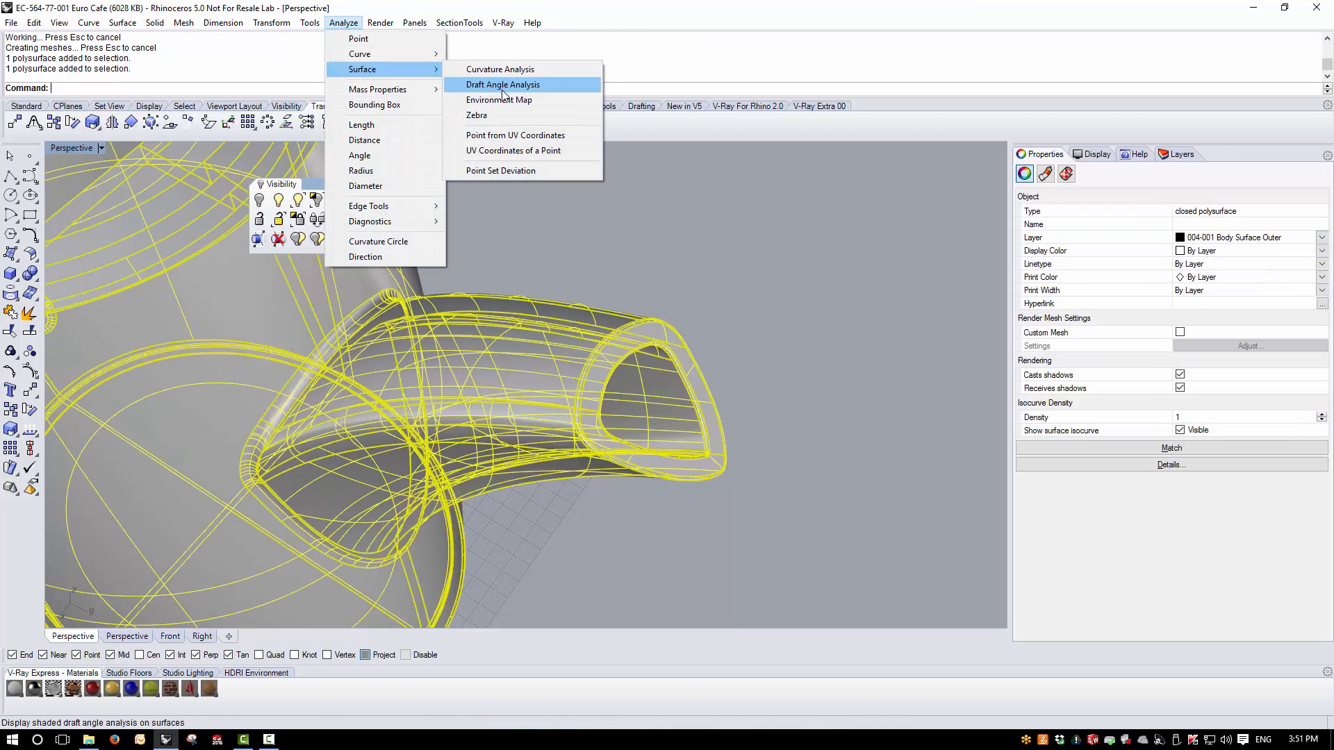
click(515, 101)
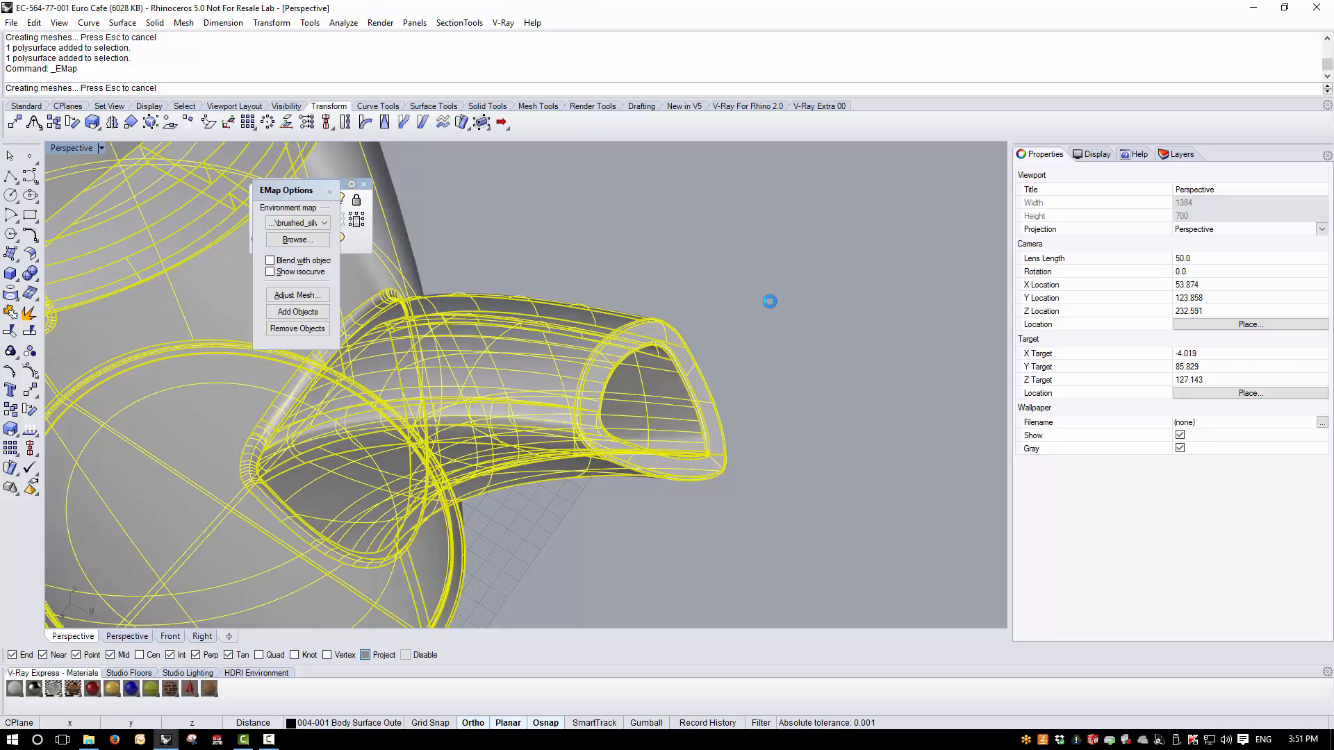
mouse_move(771, 301)
right_down()
mouse_move(774, 327)
mouse_move(709, 366)
mouse_move(554, 382)
mouse_move(277, 531)
mouse_move(228, 425)
right_up()
- Delete the leftover open curve beside the spout lip
click(417, 549)
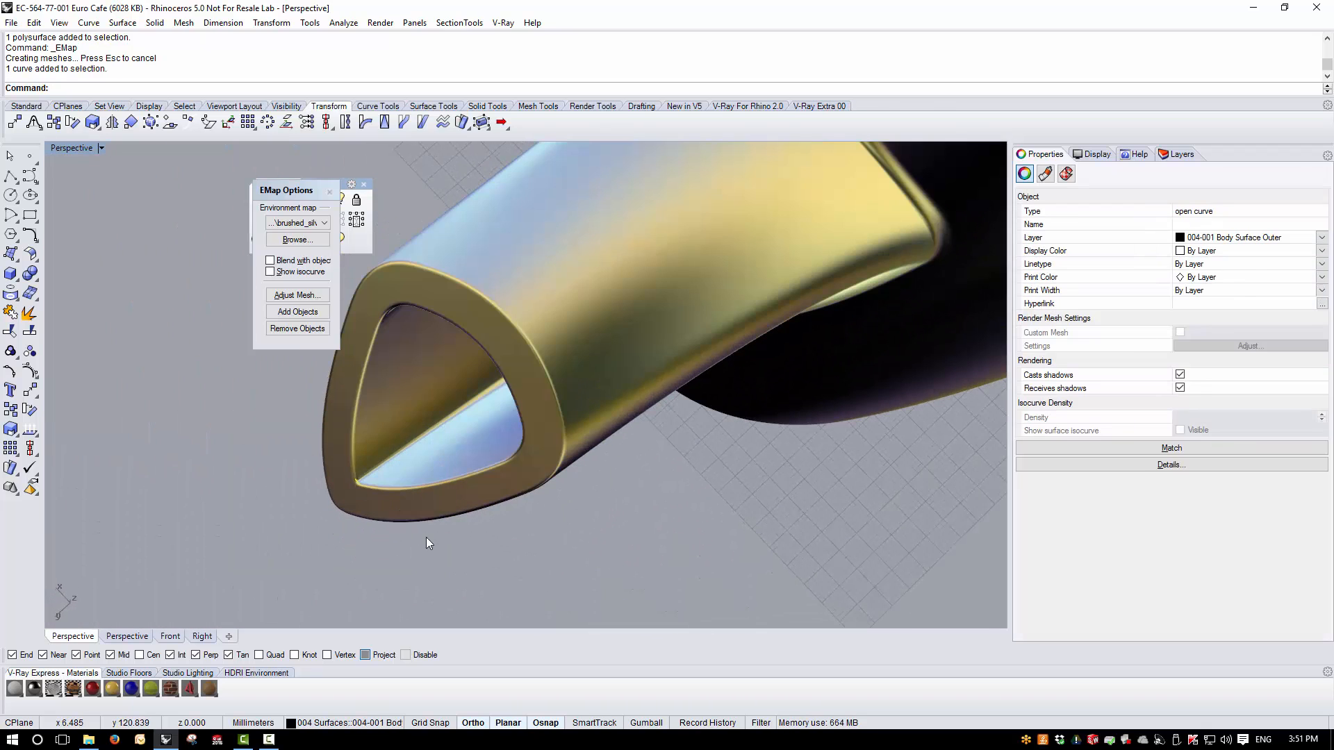
key(Delete)
- Examine the reflections across the whole teapot and close the environment map analysis
right_drag(427, 536, 569, 474)
scroll(571, 475, down, 10)
right_drag(665, 495, 625, 417)
scroll(648, 371, up, 3)
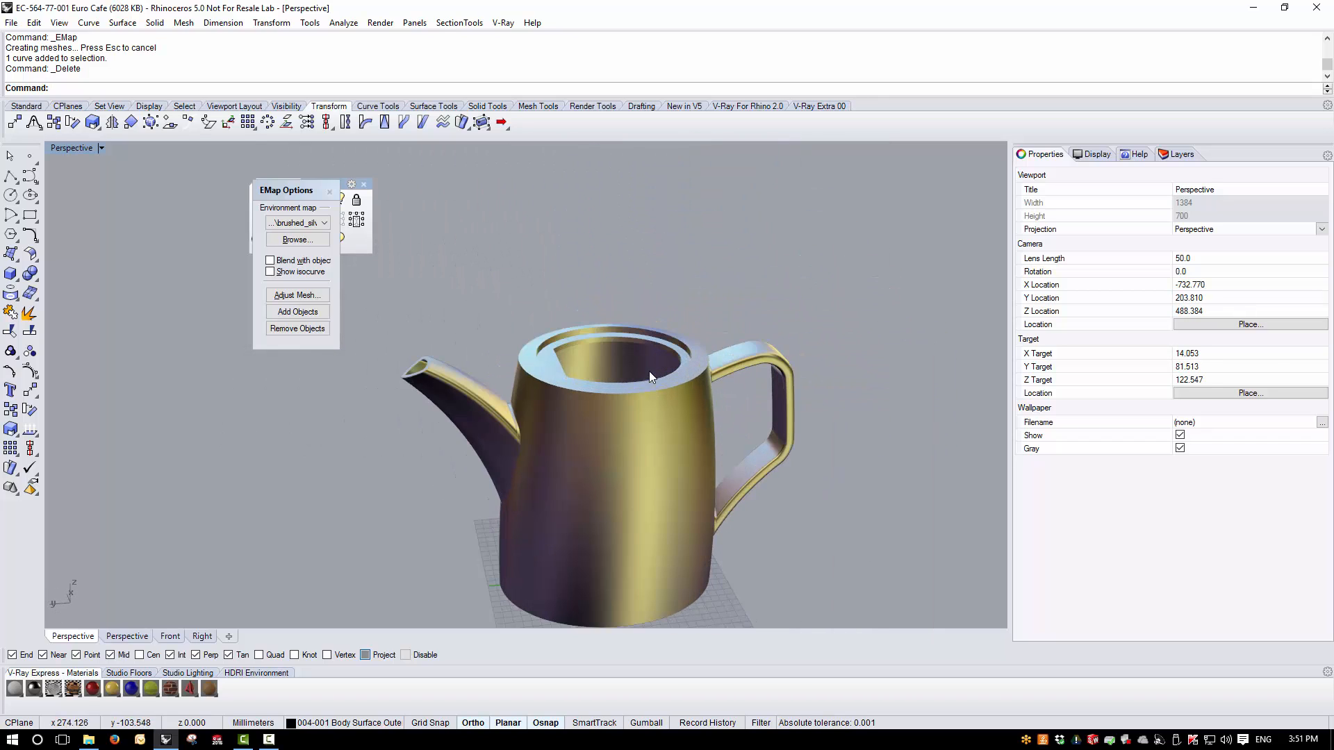
click(330, 192)
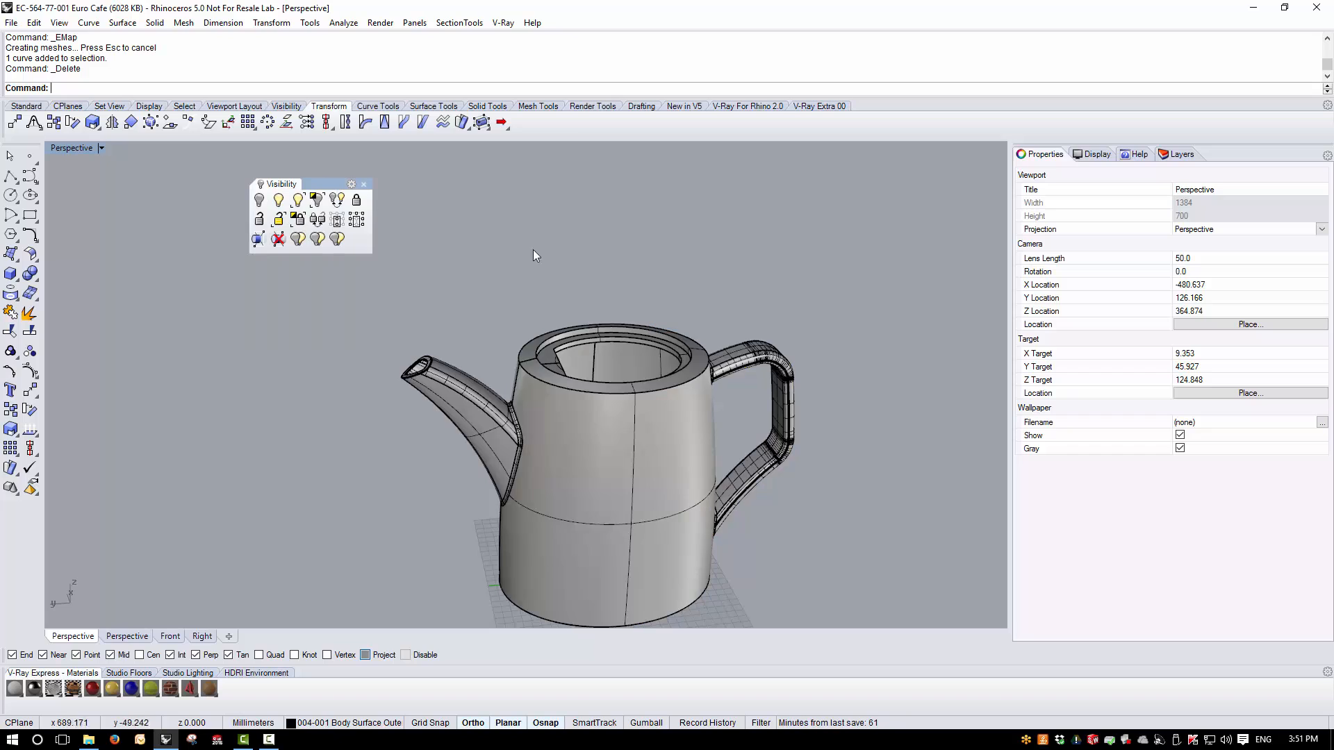
- Return to the four-view layout and turn on the 002 Elevations in Place layer
double_click(68, 147)
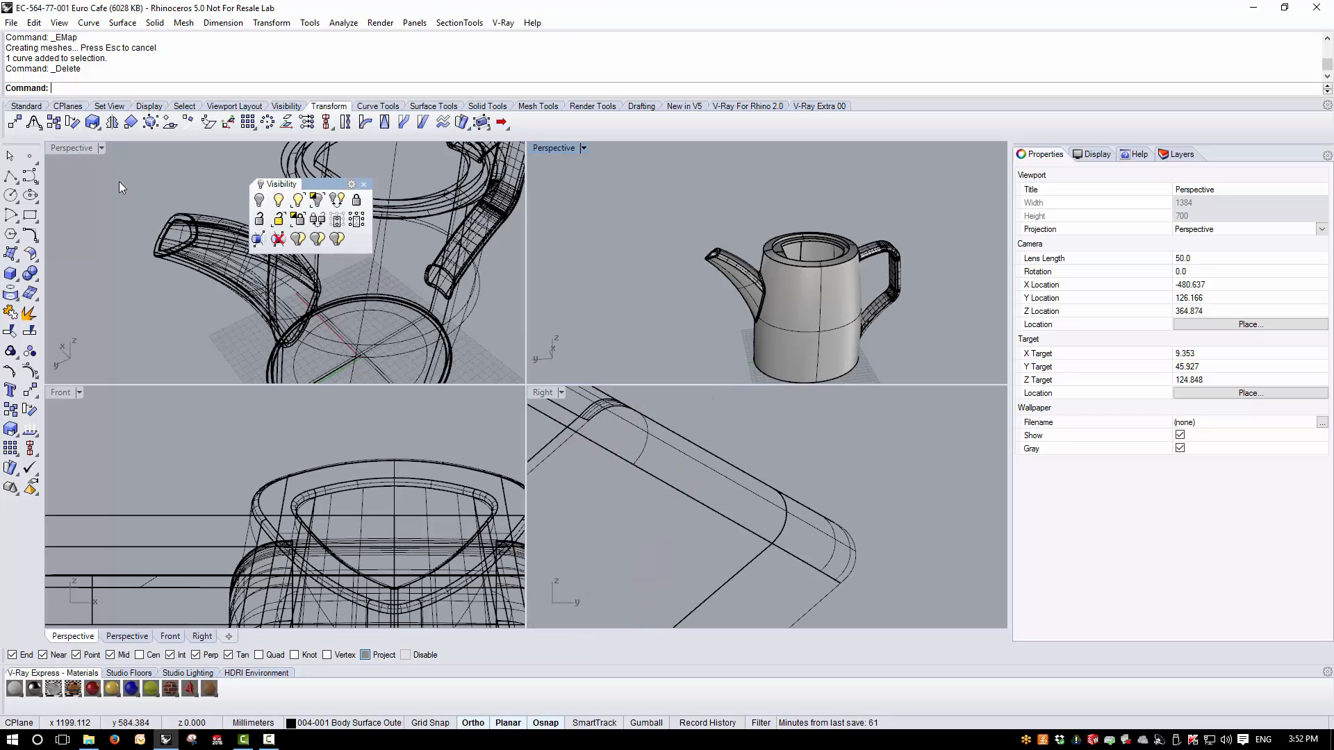
scroll(876, 561, down, 15)
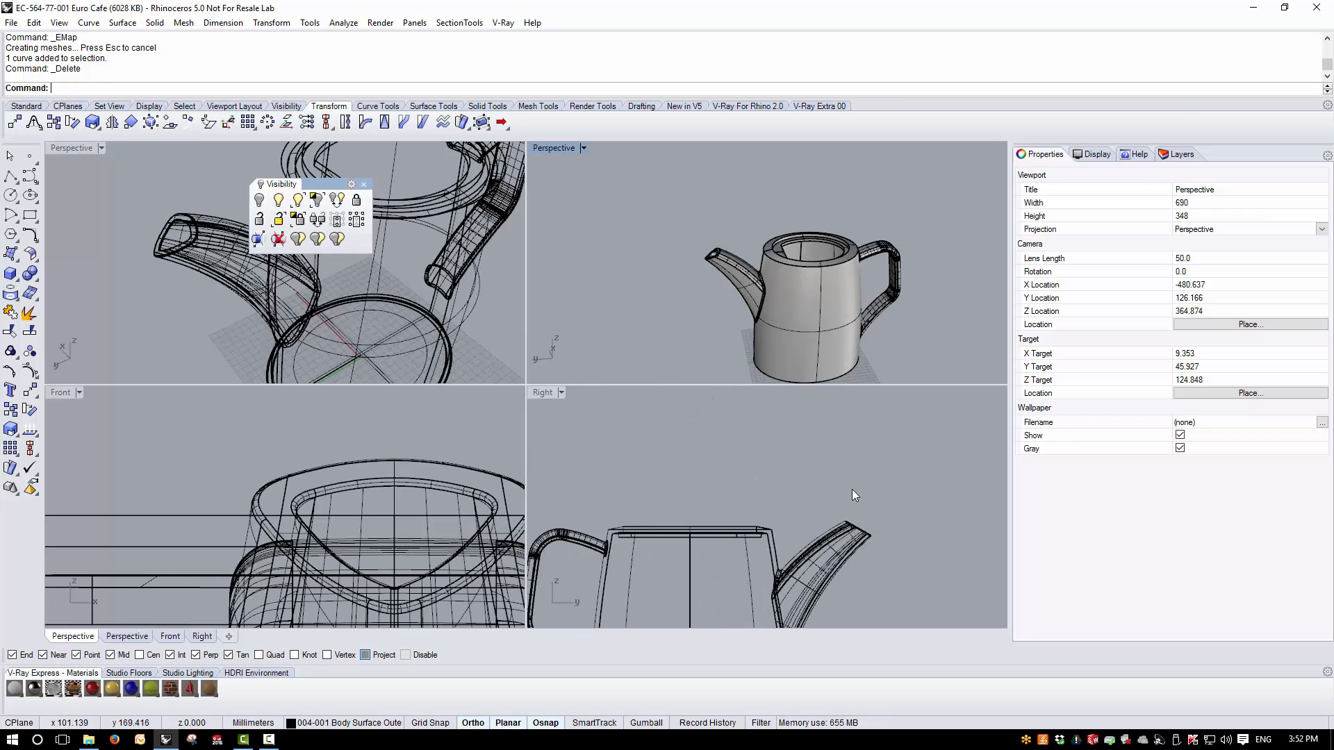
click(1180, 154)
click(1262, 223)
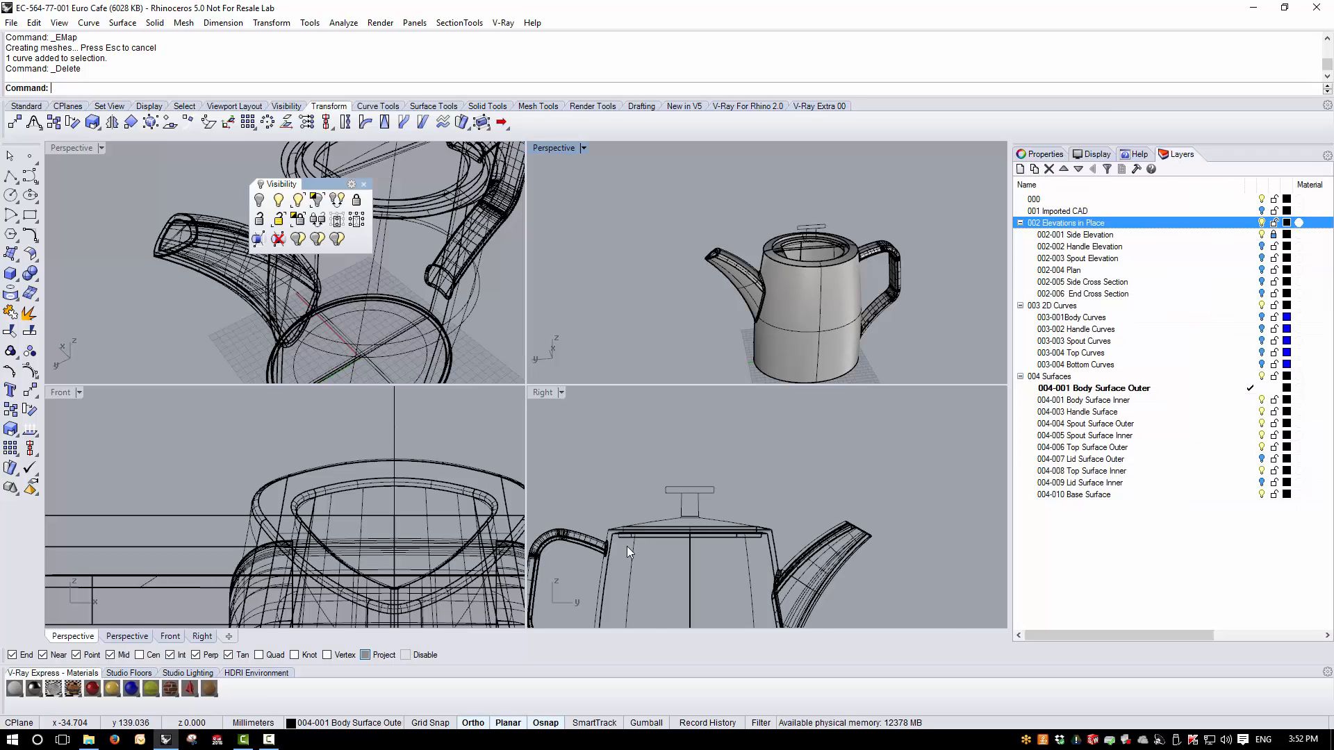
- Measure the radius of the side elevation's rounded top rim corner at several points along the curve
scroll(627, 546, up, 6)
scroll(565, 555, up, 2)
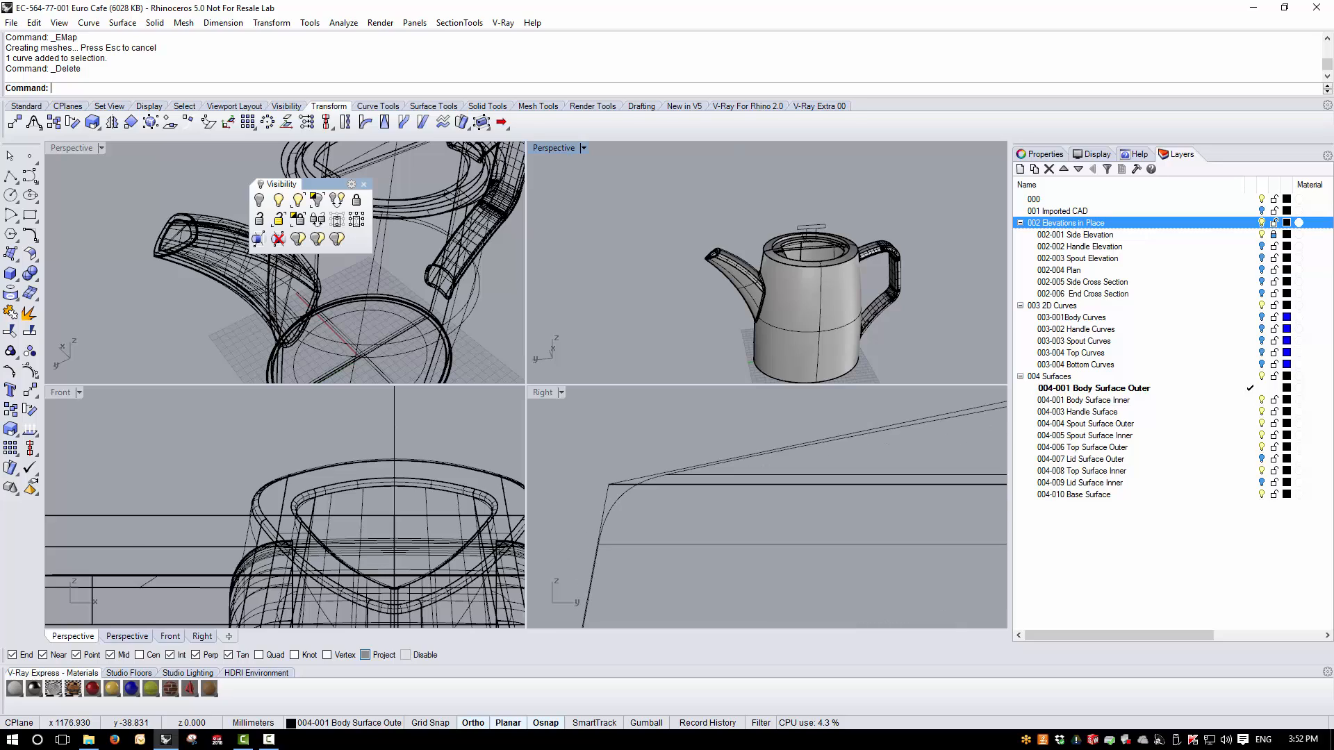
click(343, 23)
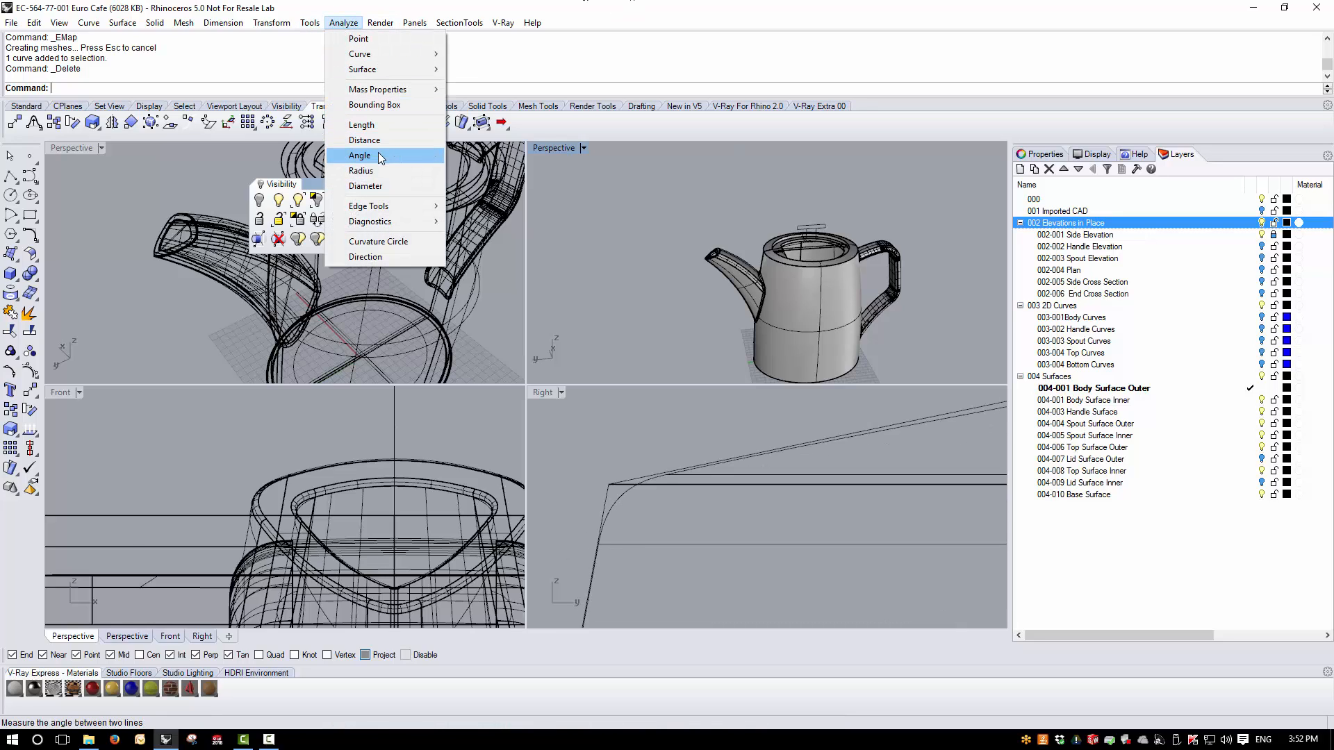
click(374, 170)
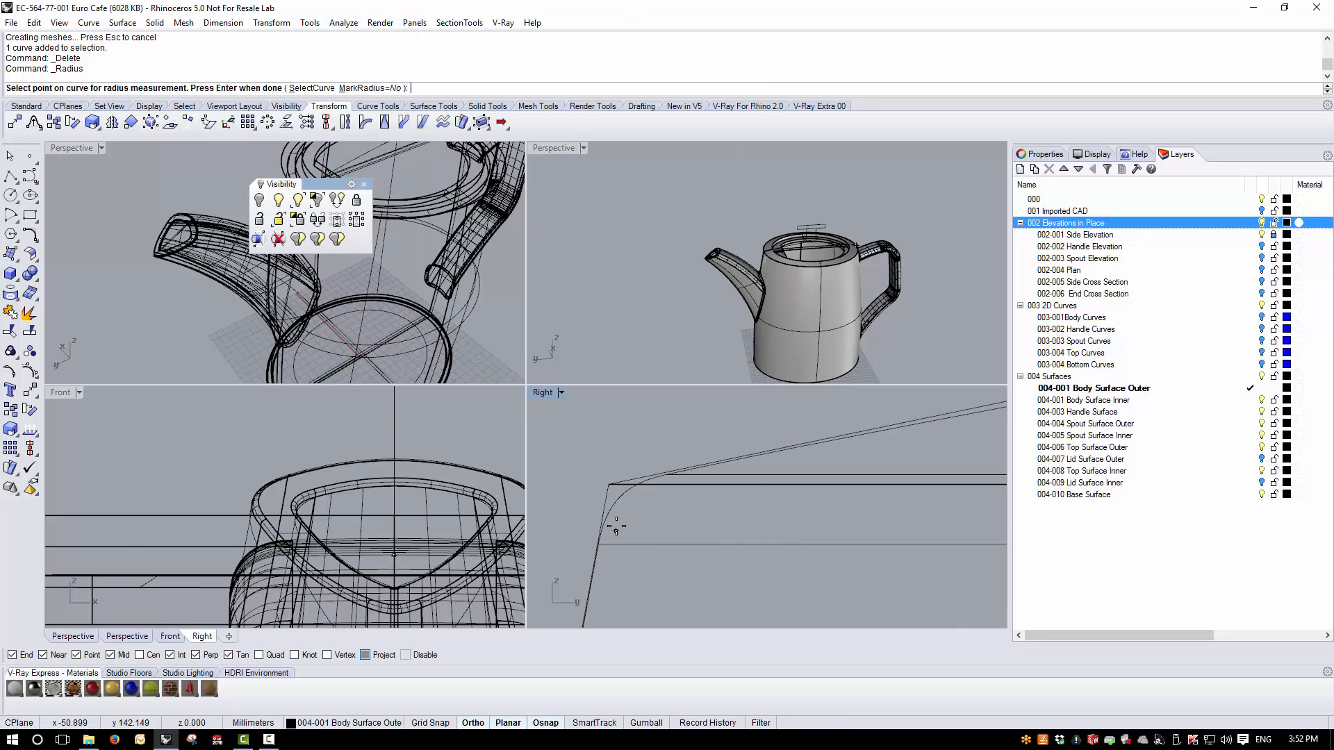
click(634, 500)
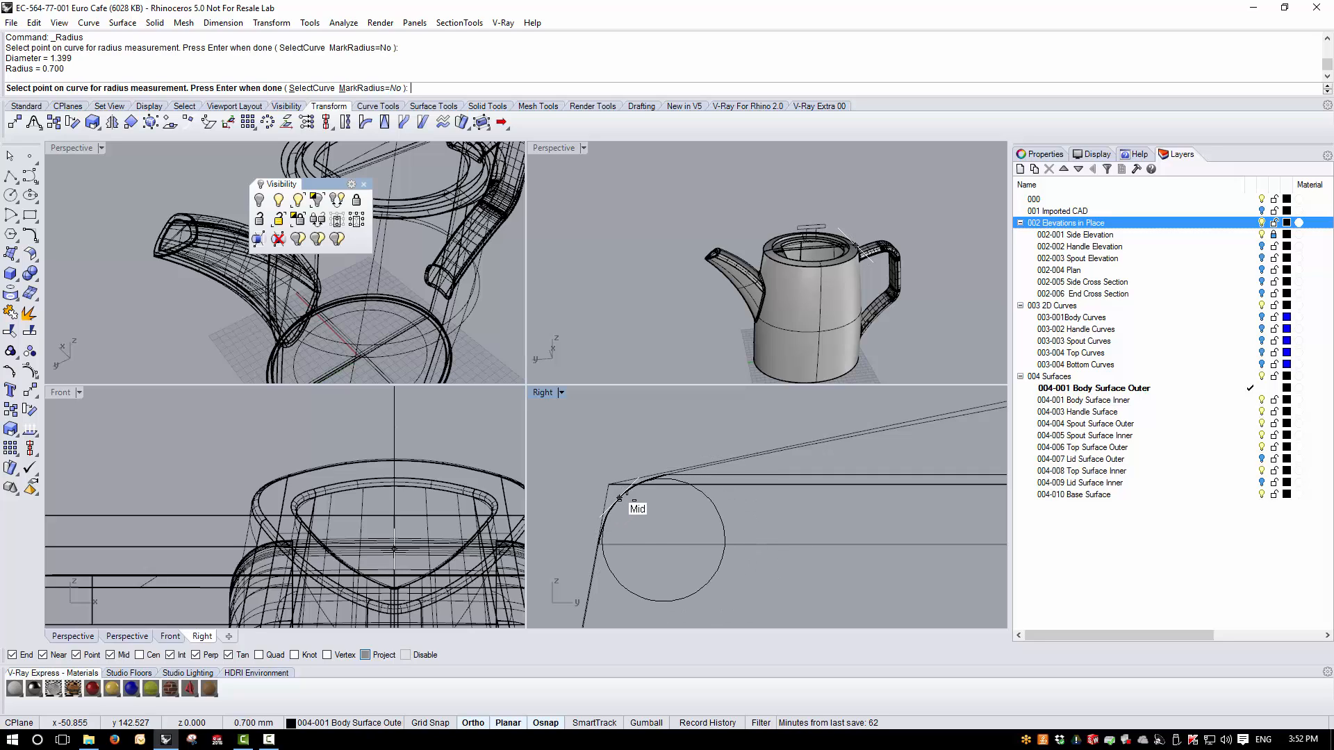
click(604, 525)
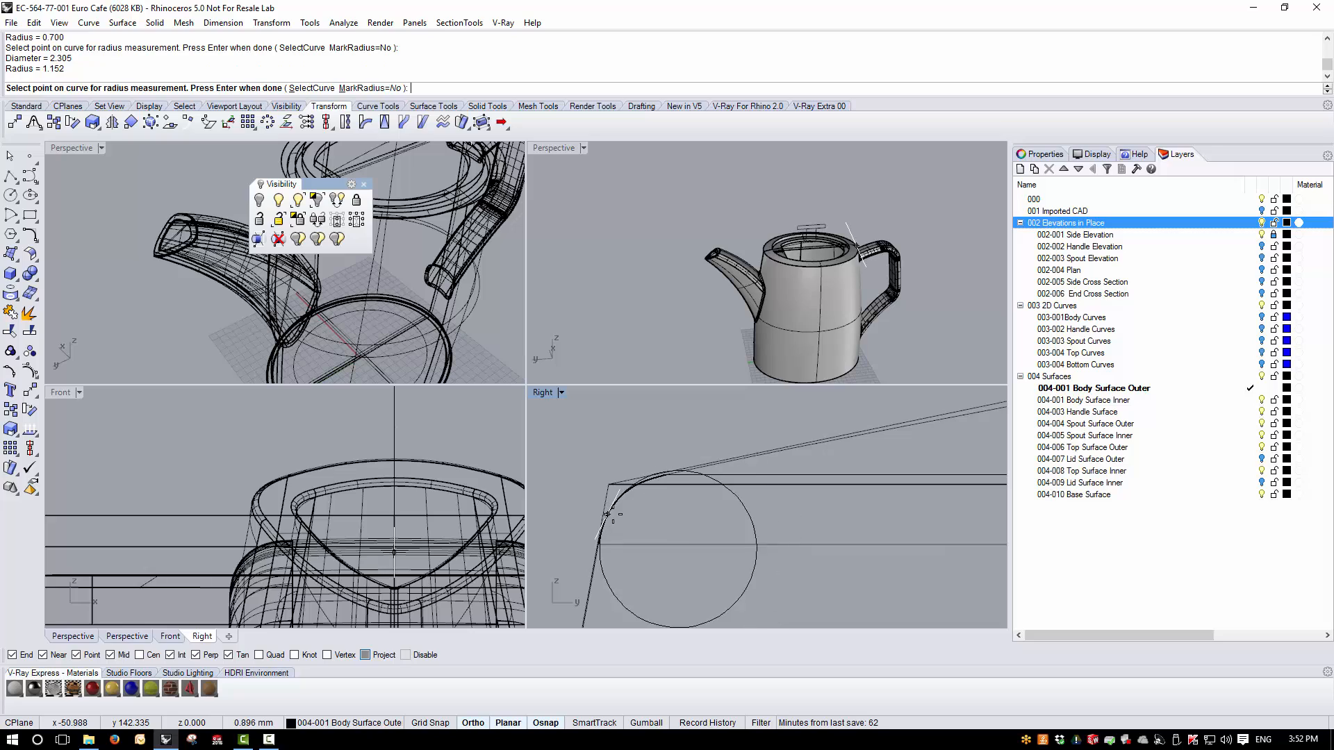
key(Return)
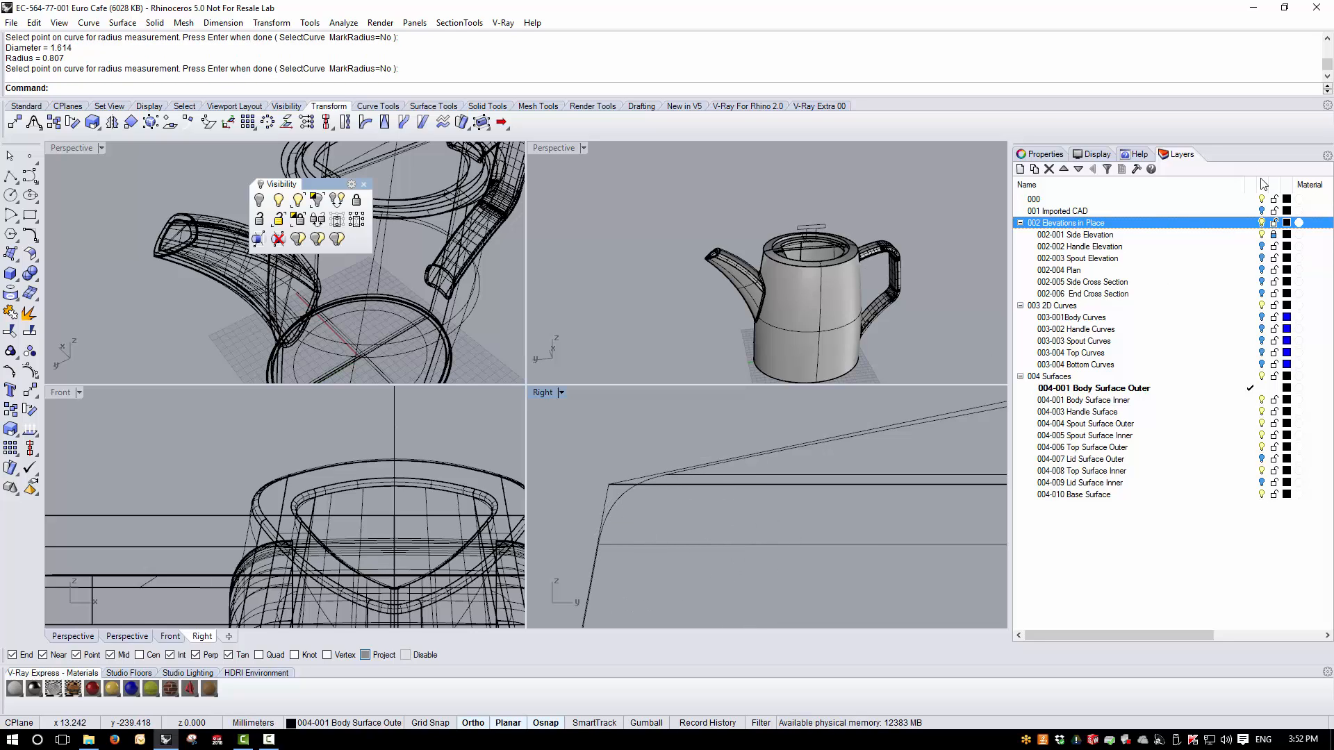
- Start Blend Edge with a radius of 1 and select the outer edge of the teapot's top rim
double_click(552, 148)
scroll(671, 347, up, 5)
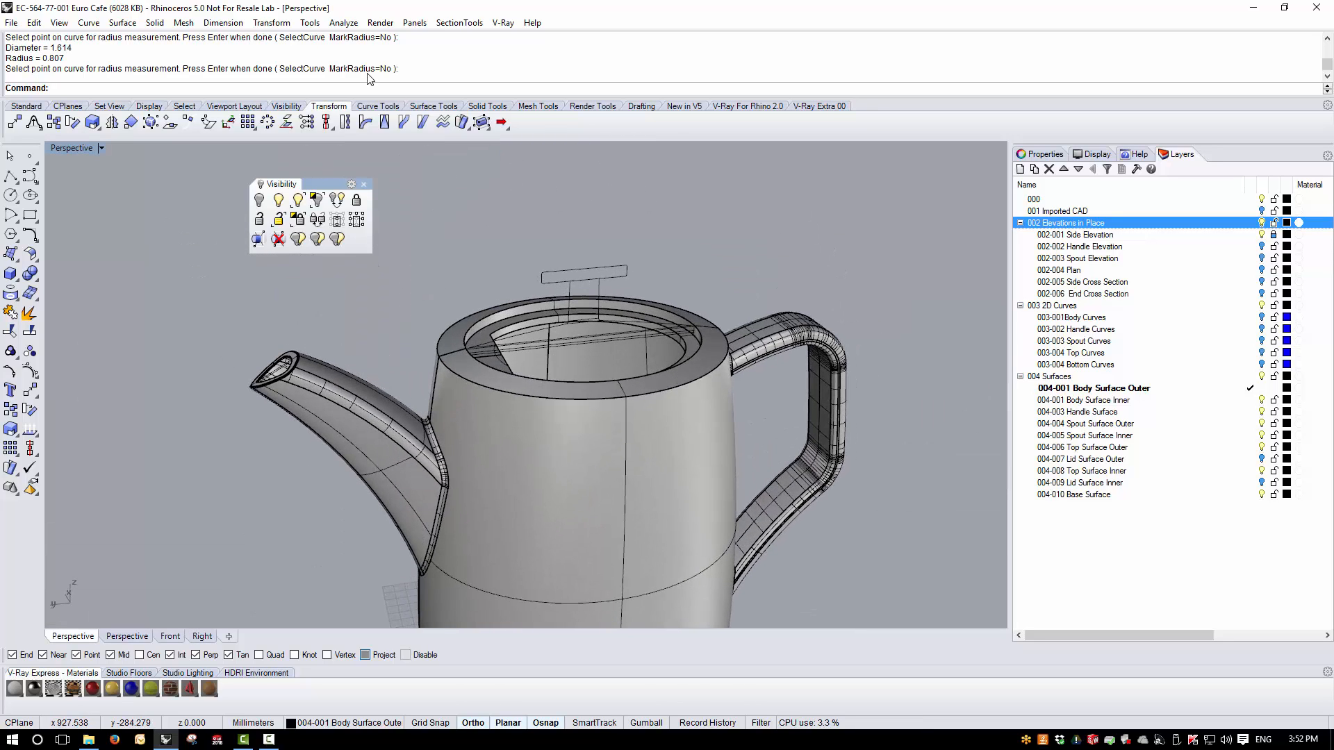
click(155, 23)
mouse_move(217, 368)
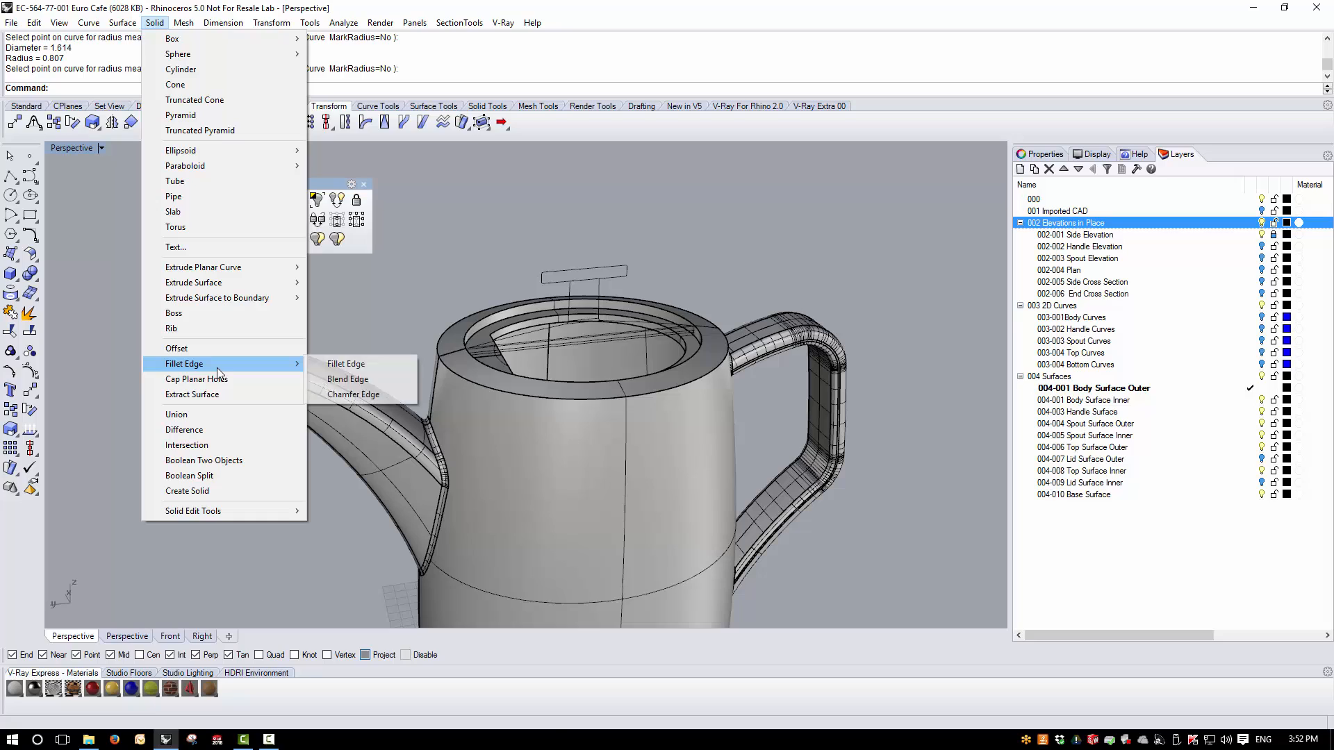
click(337, 379)
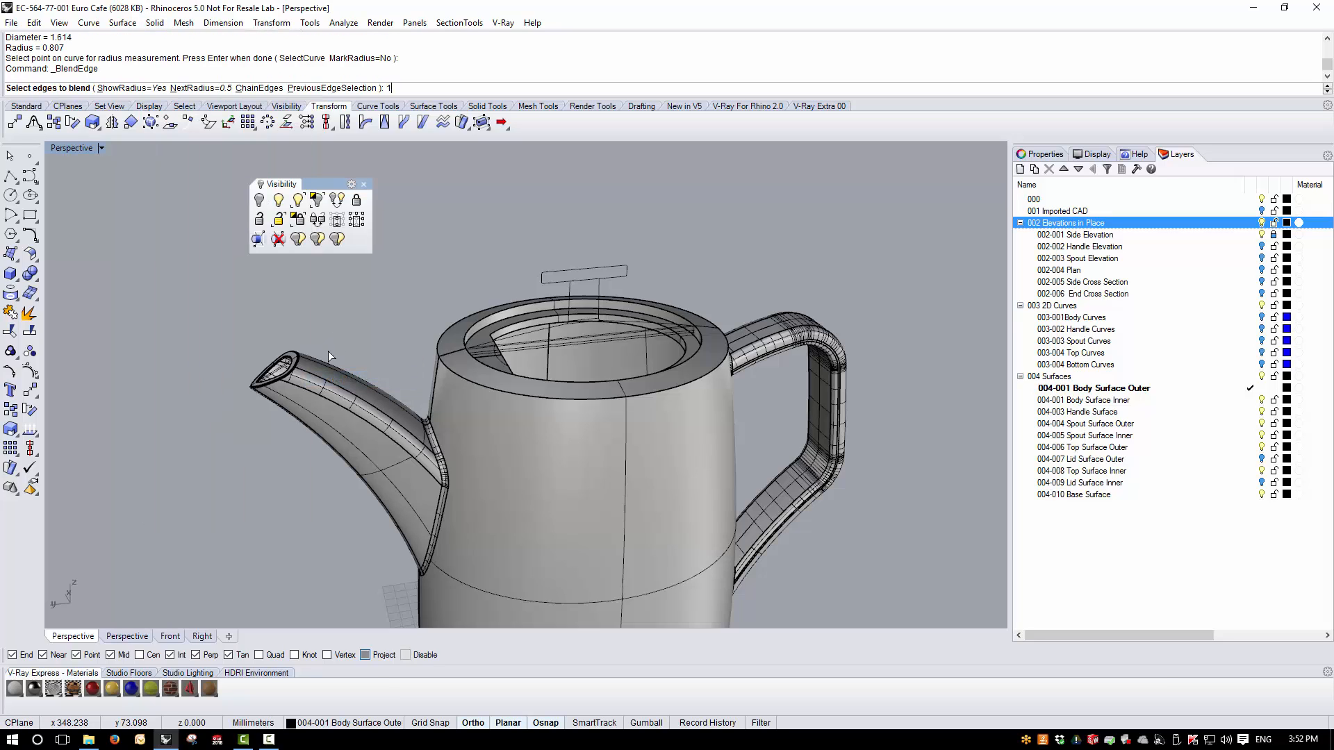
text(1)
key(Return)
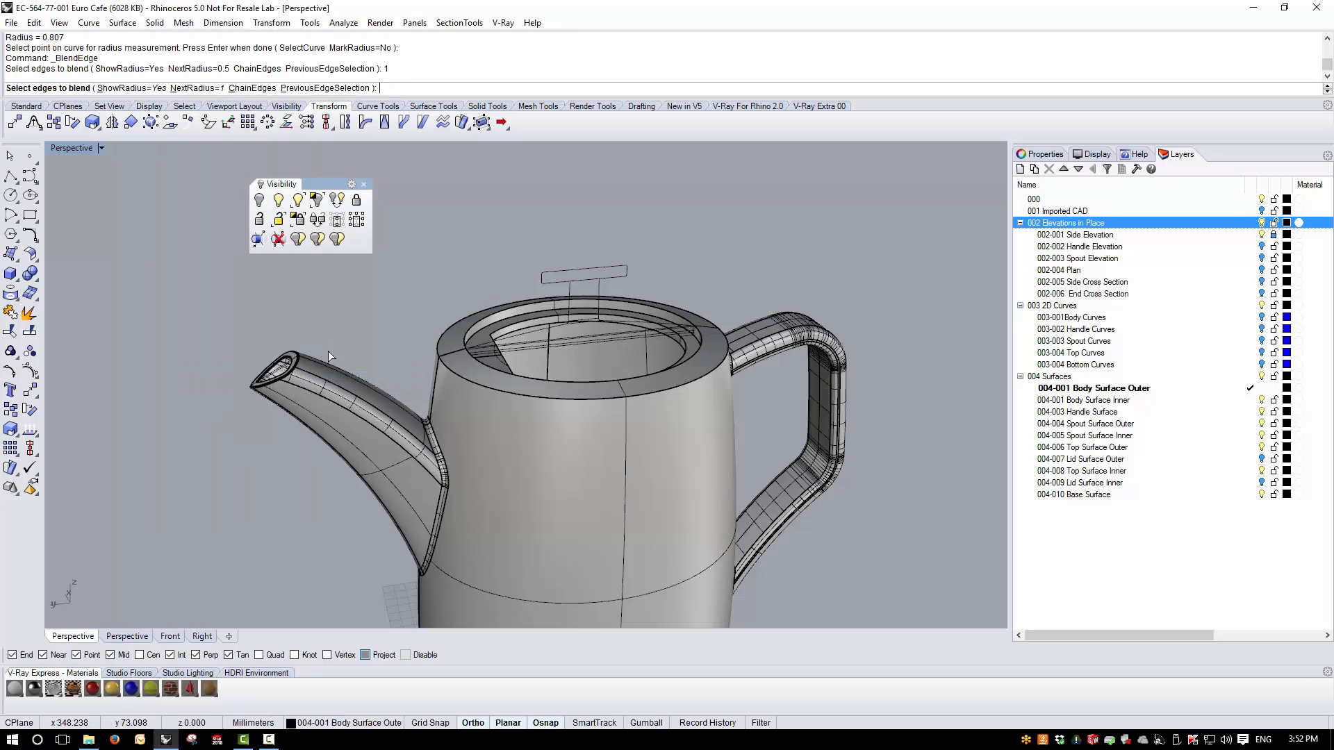
click(498, 392)
key(Return)
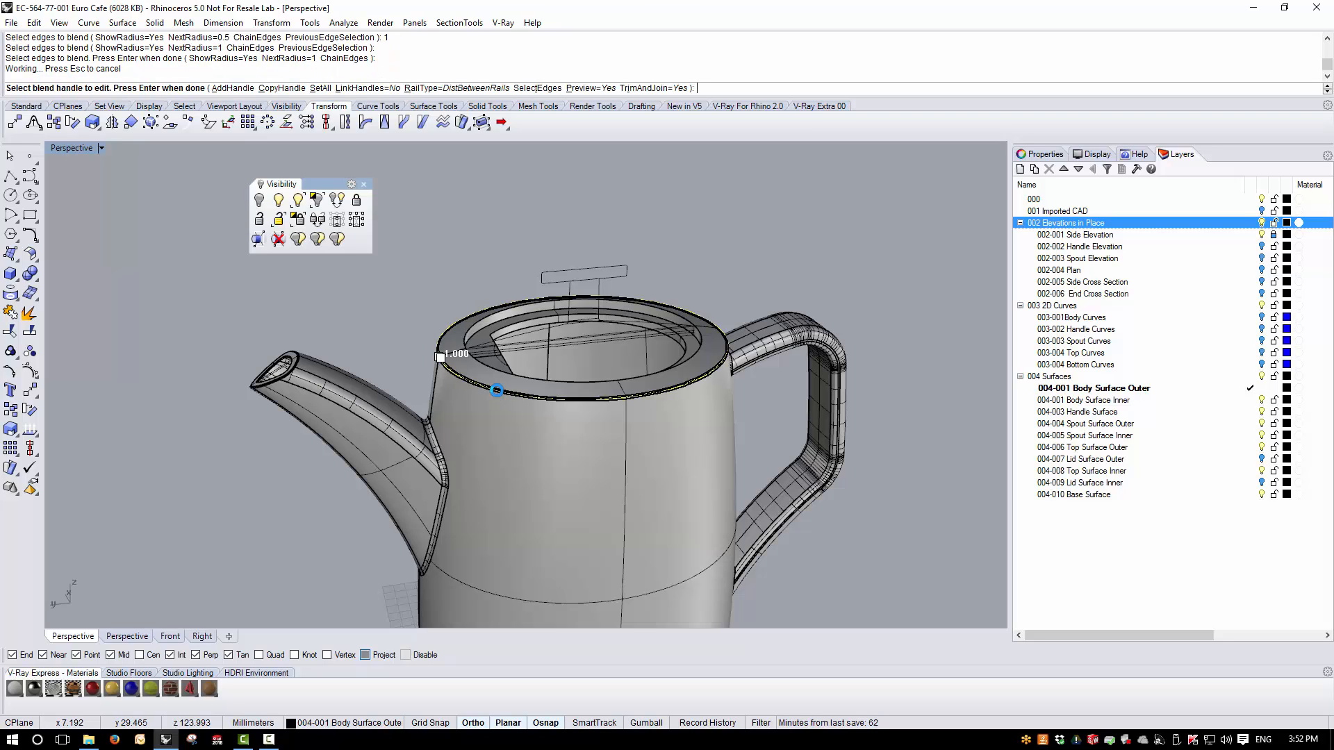
- Compare the rim blend preview with the side elevation and try a radius of 1.5 for all handles
double_click(71, 148)
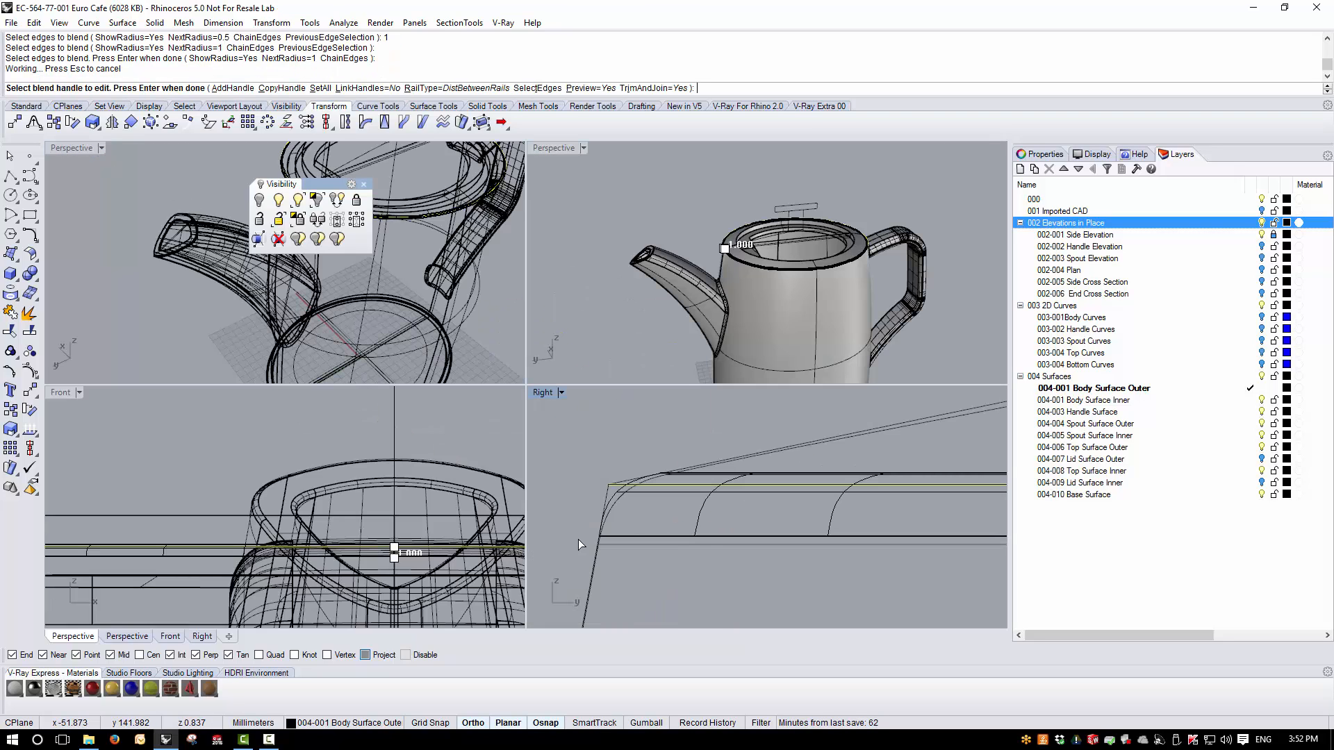
scroll(594, 508, up, 2)
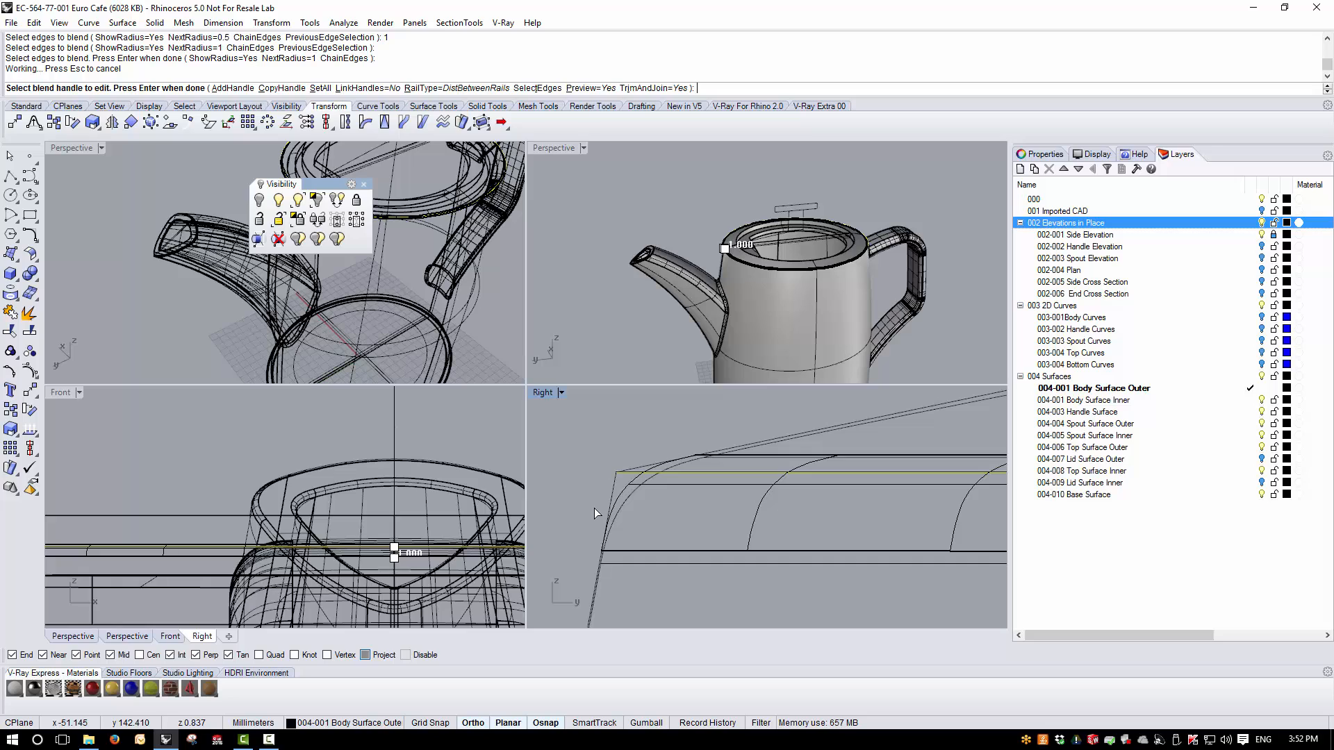
click(327, 88)
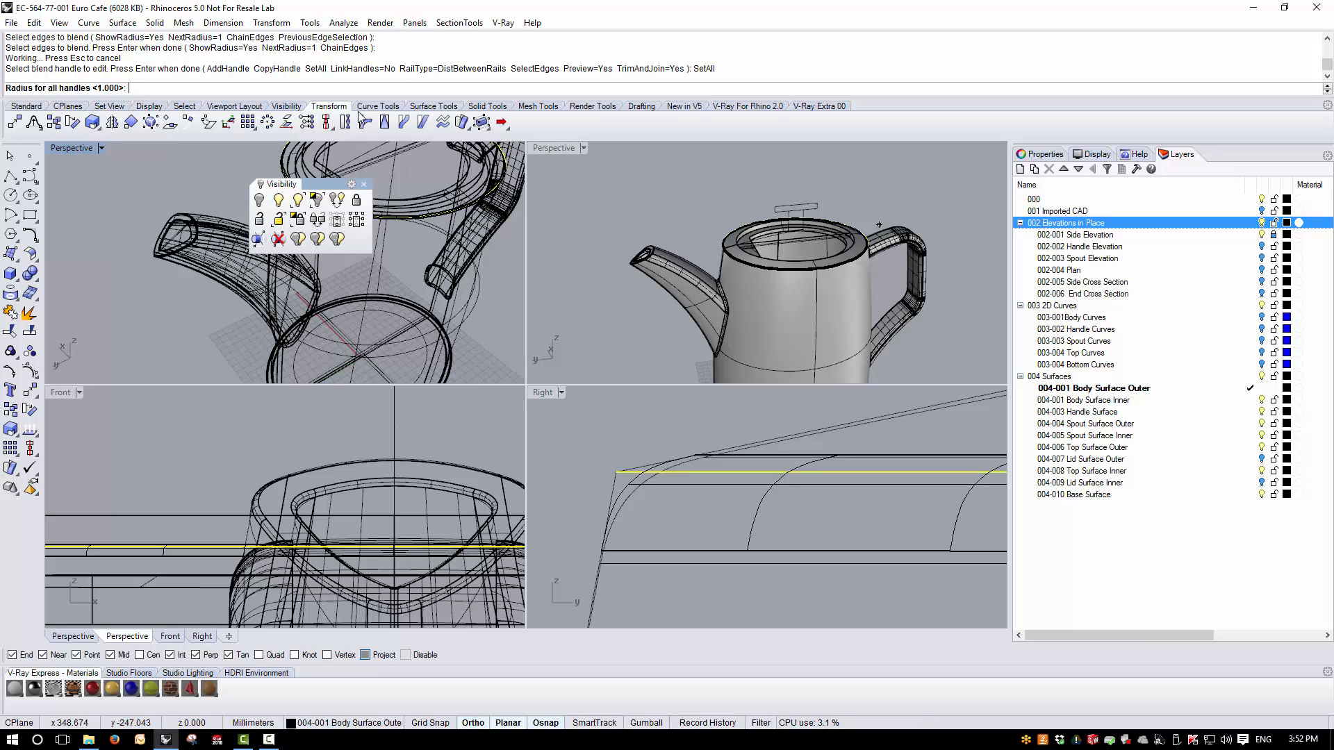
key(Return)
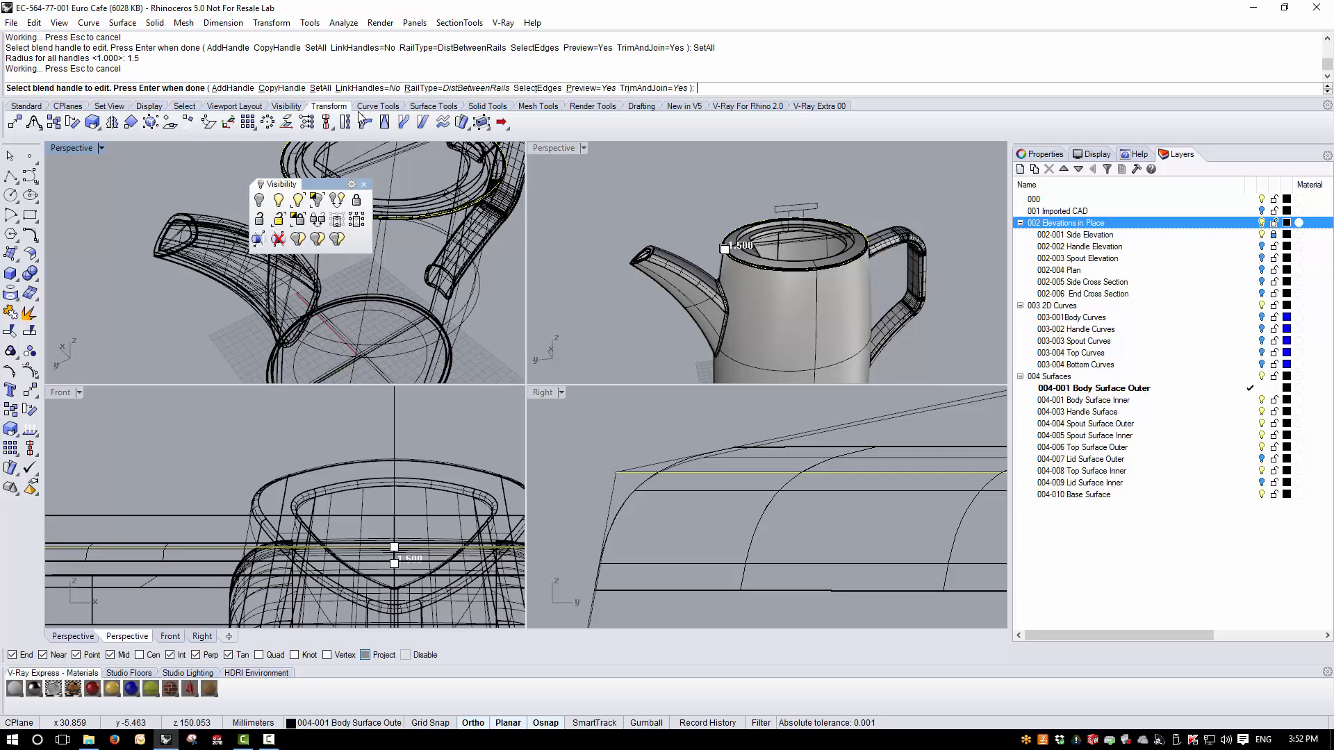
- Try a radius of 1.3 for all blend handles on the outer top rim edge
click(316, 88)
text(1.)
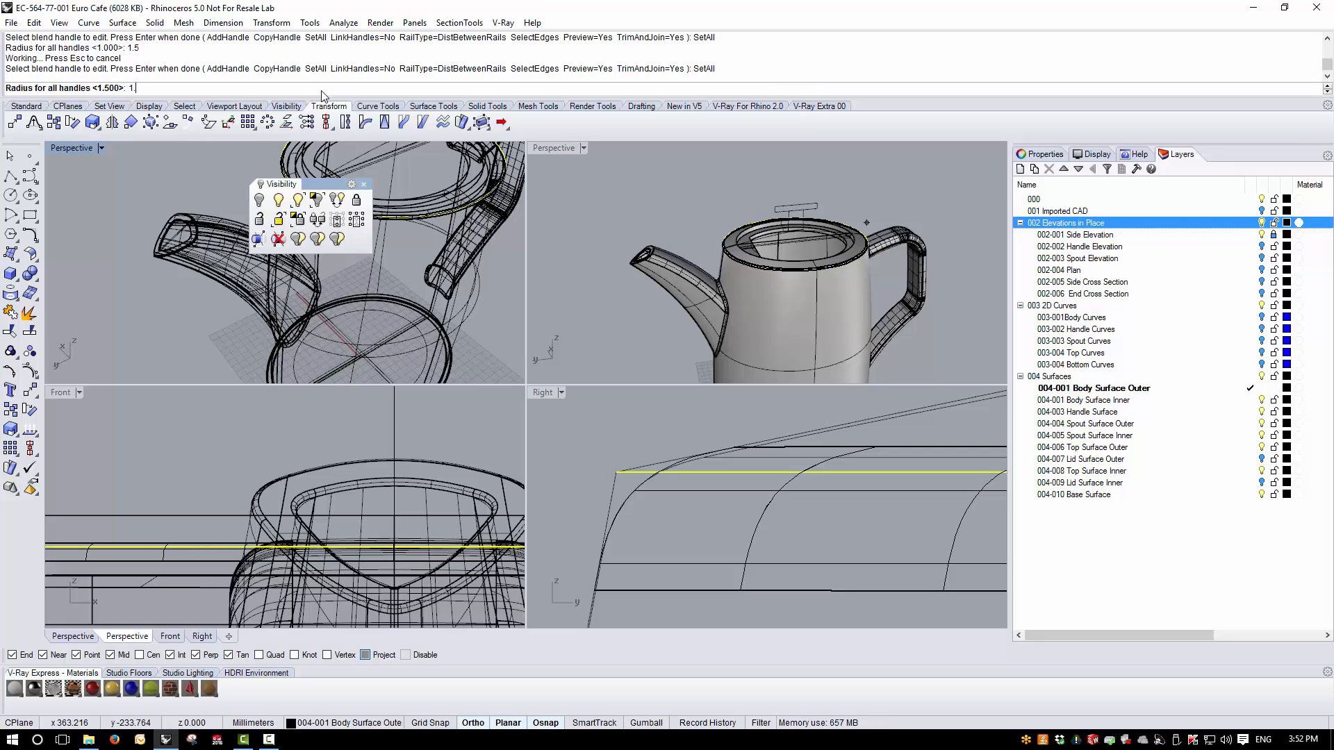
text(3)
key(Return)
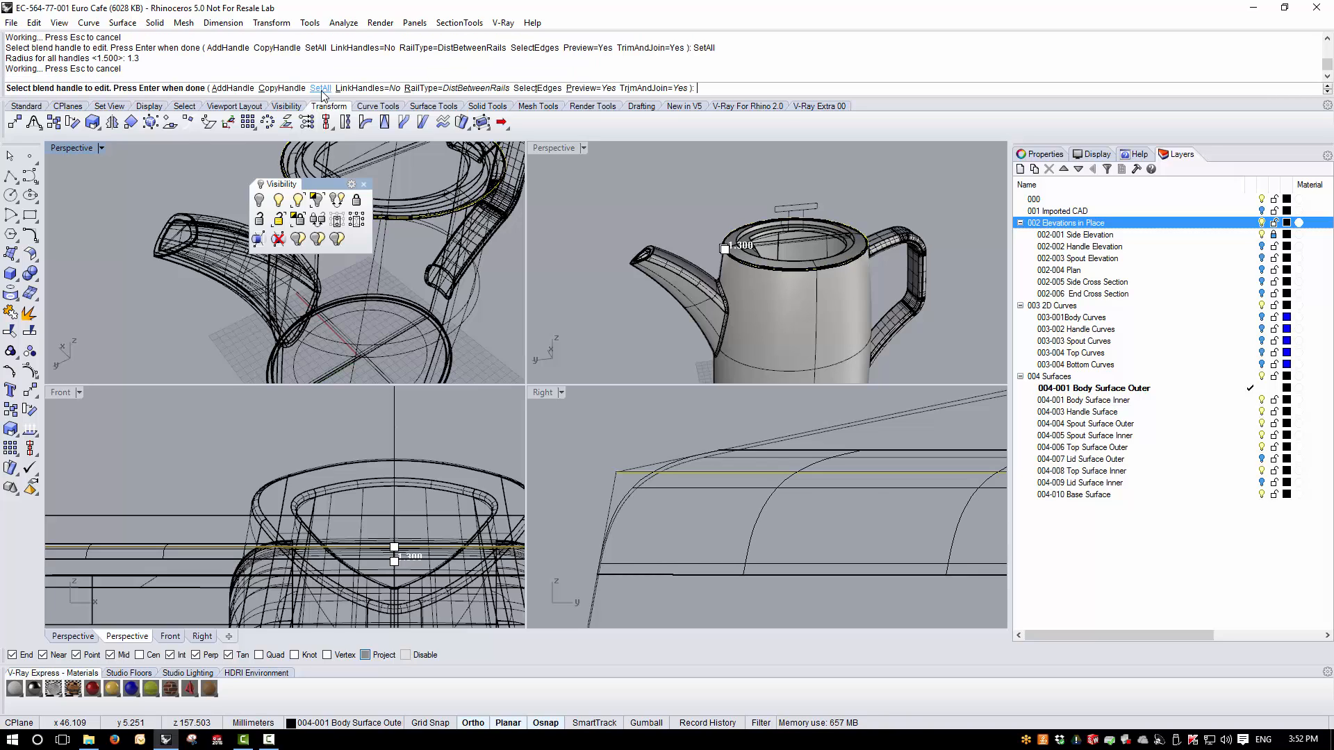
- Set the radius of all blend handles on the outer top rim edge to 1.1
click(321, 89)
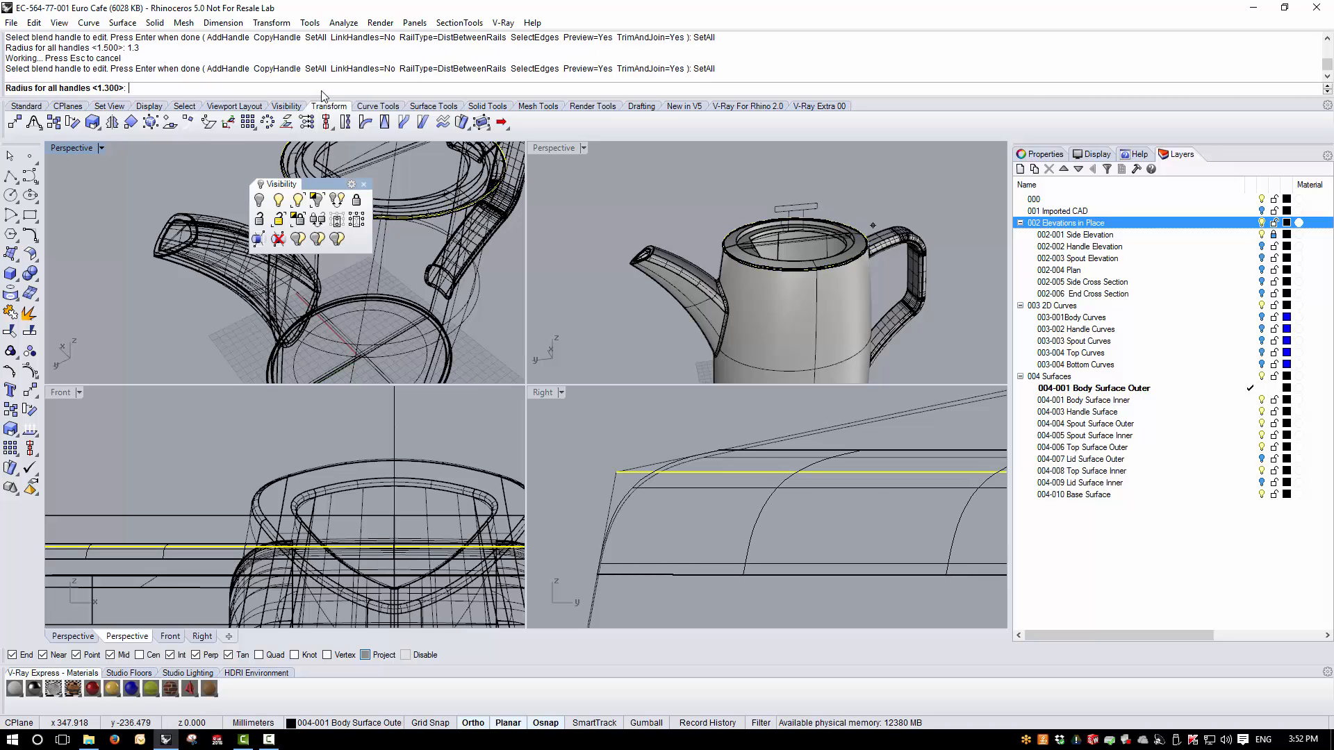
key(Return)
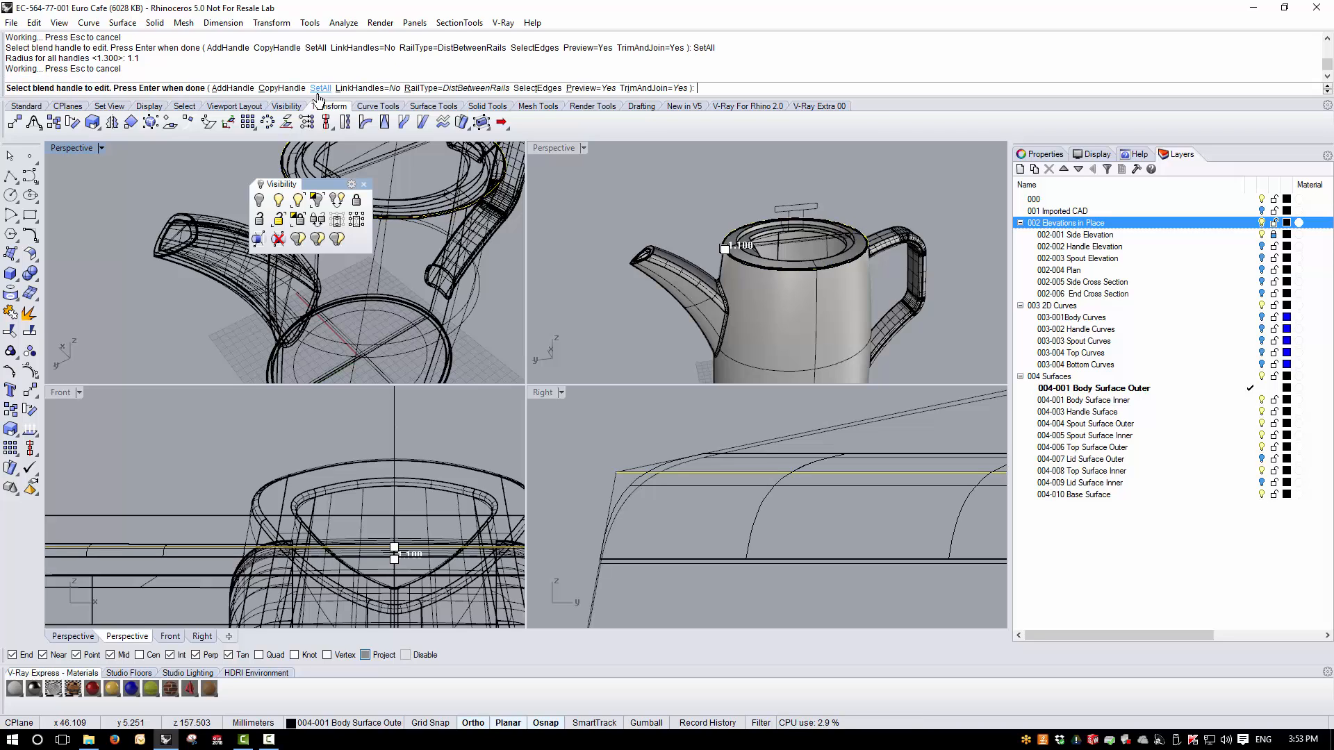
- Set the radius of all blend handles on the outer top rim edge to 1.2 and complete the blend
click(320, 89)
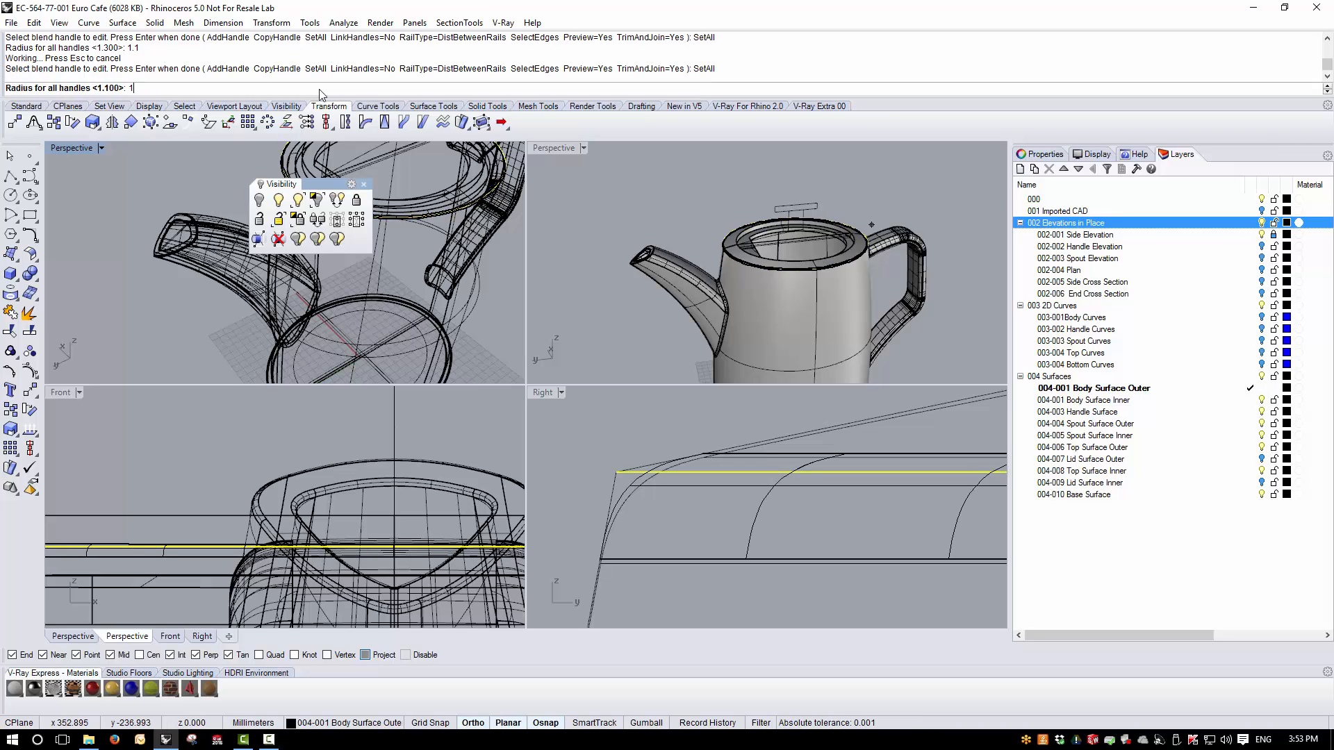
text(1.2)
key(Return)
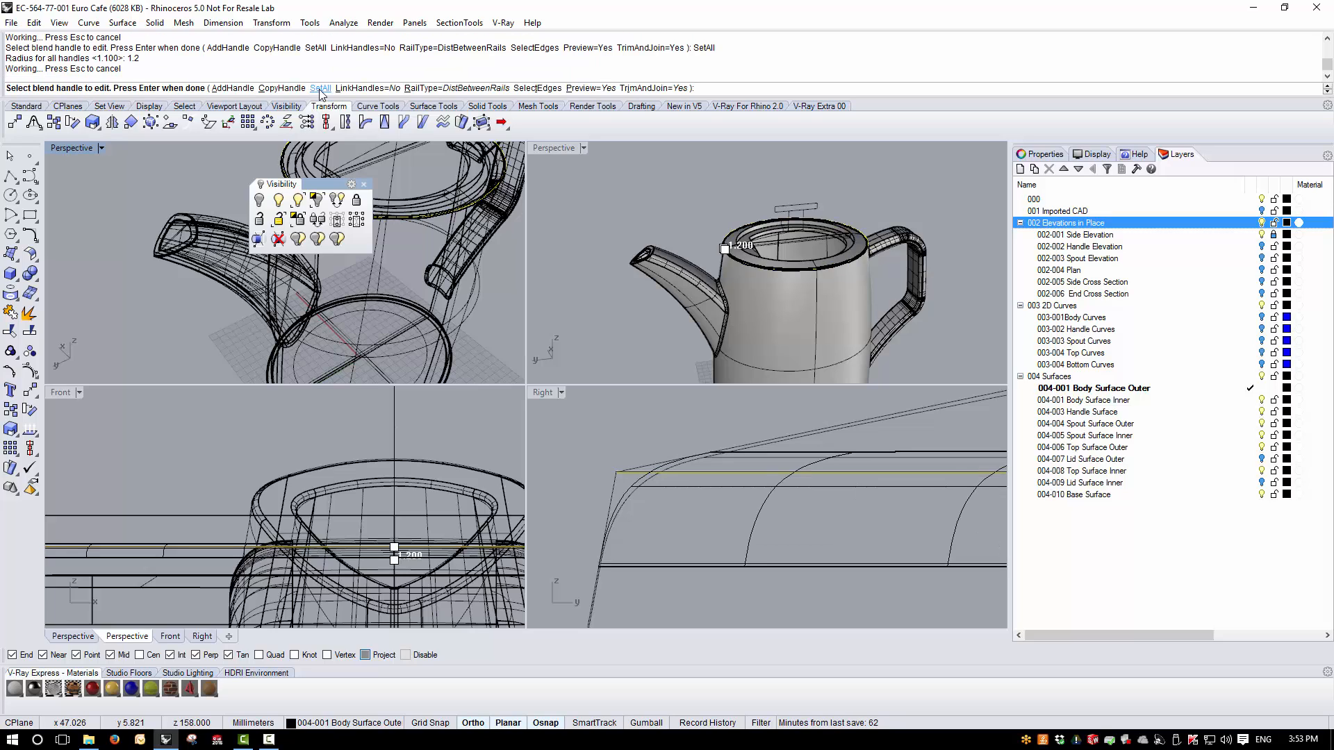
key(Return)
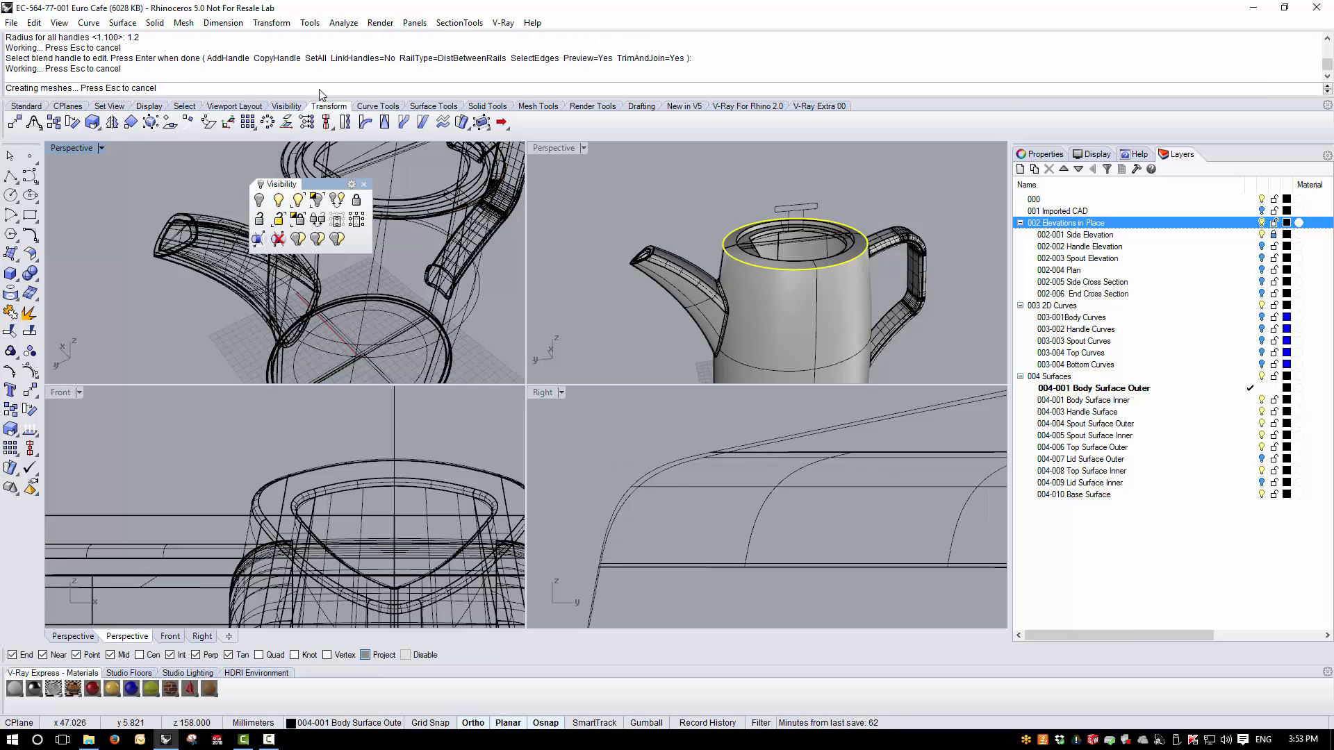
- Apply the brushed environment map analysis to the teapot polysurface and examine the blended rim, spout and handle surfaces
double_click(557, 147)
right_drag(683, 481, 765, 299)
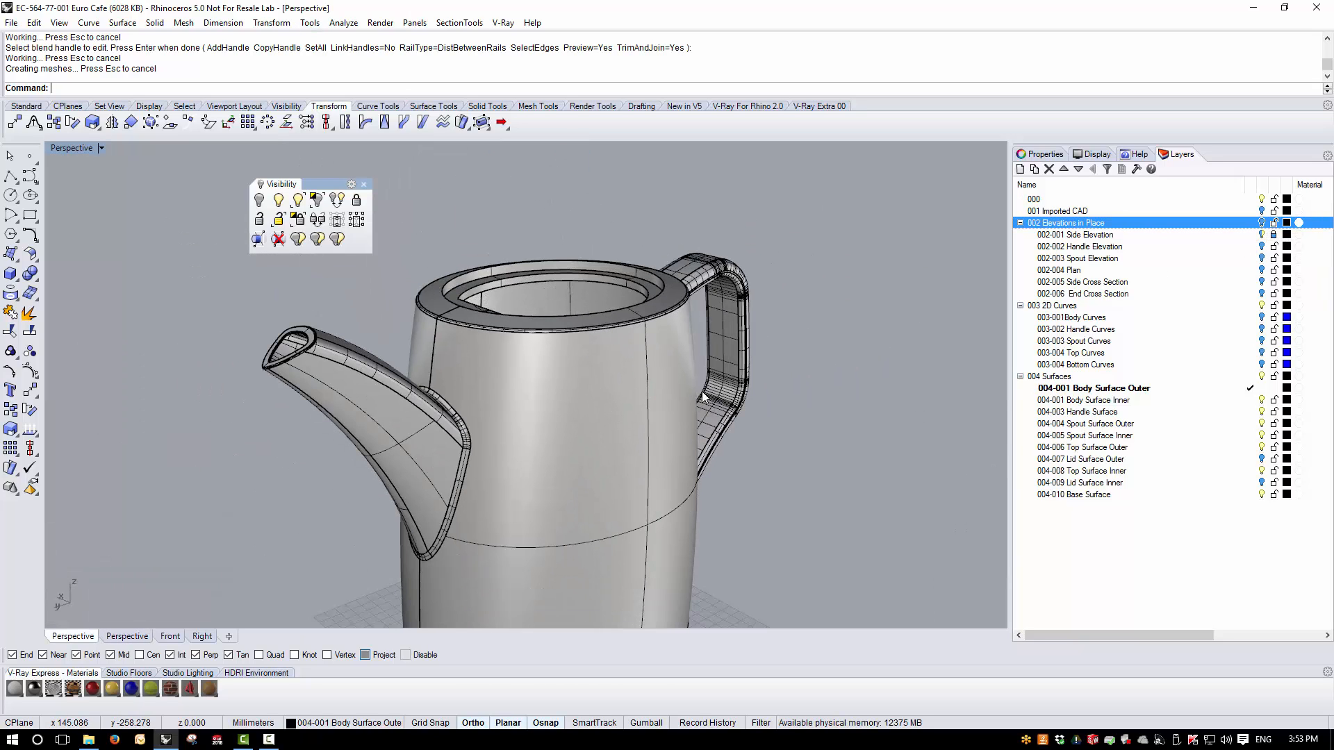
click(565, 392)
click(343, 23)
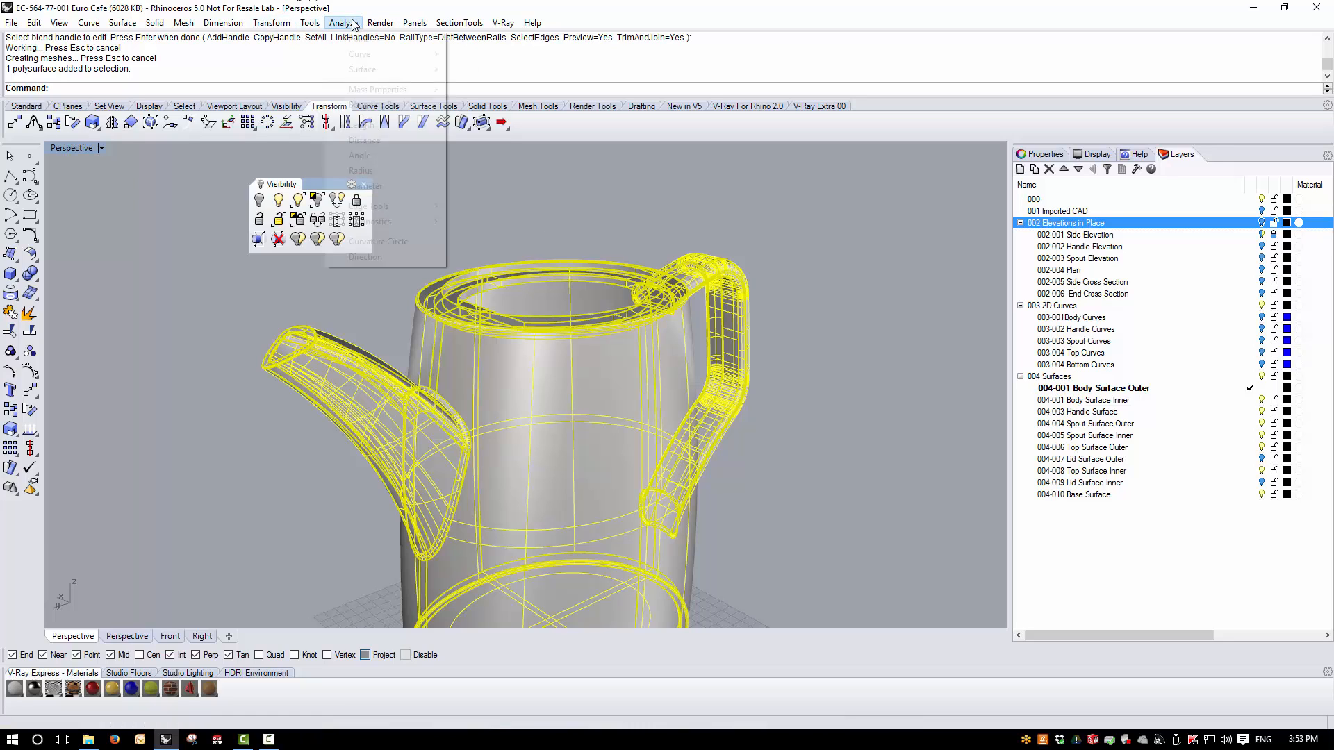
mouse_move(365, 70)
click(487, 99)
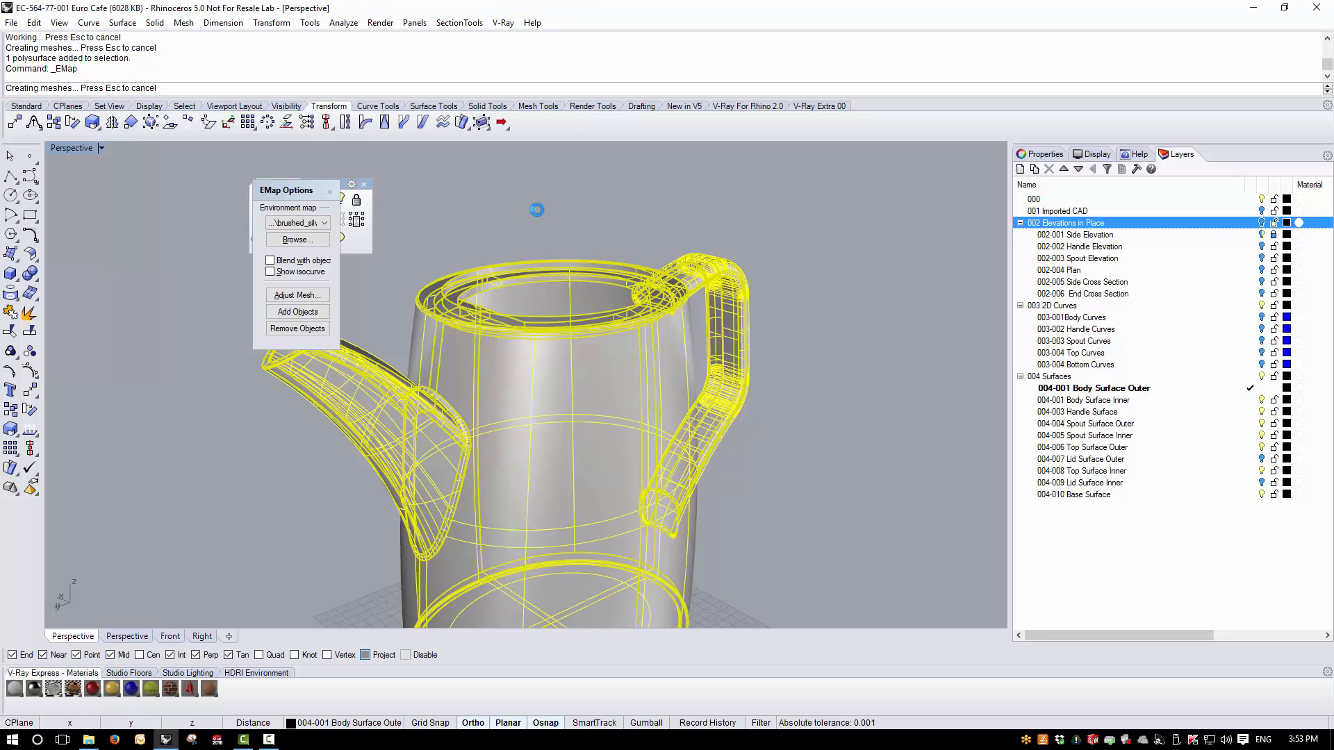
right_drag(536, 209, 616, 309)
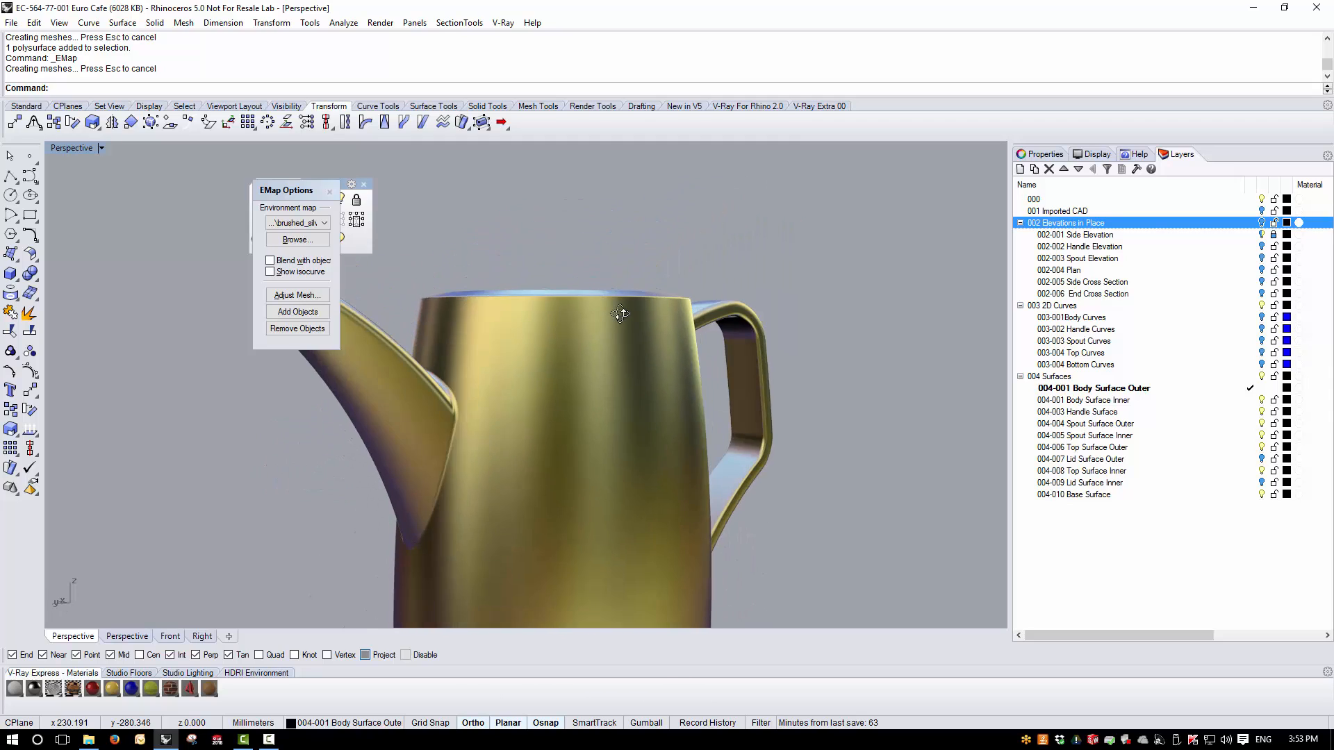
scroll(539, 359, down, 5)
right_drag(540, 360, 575, 380)
scroll(575, 381, up, 5)
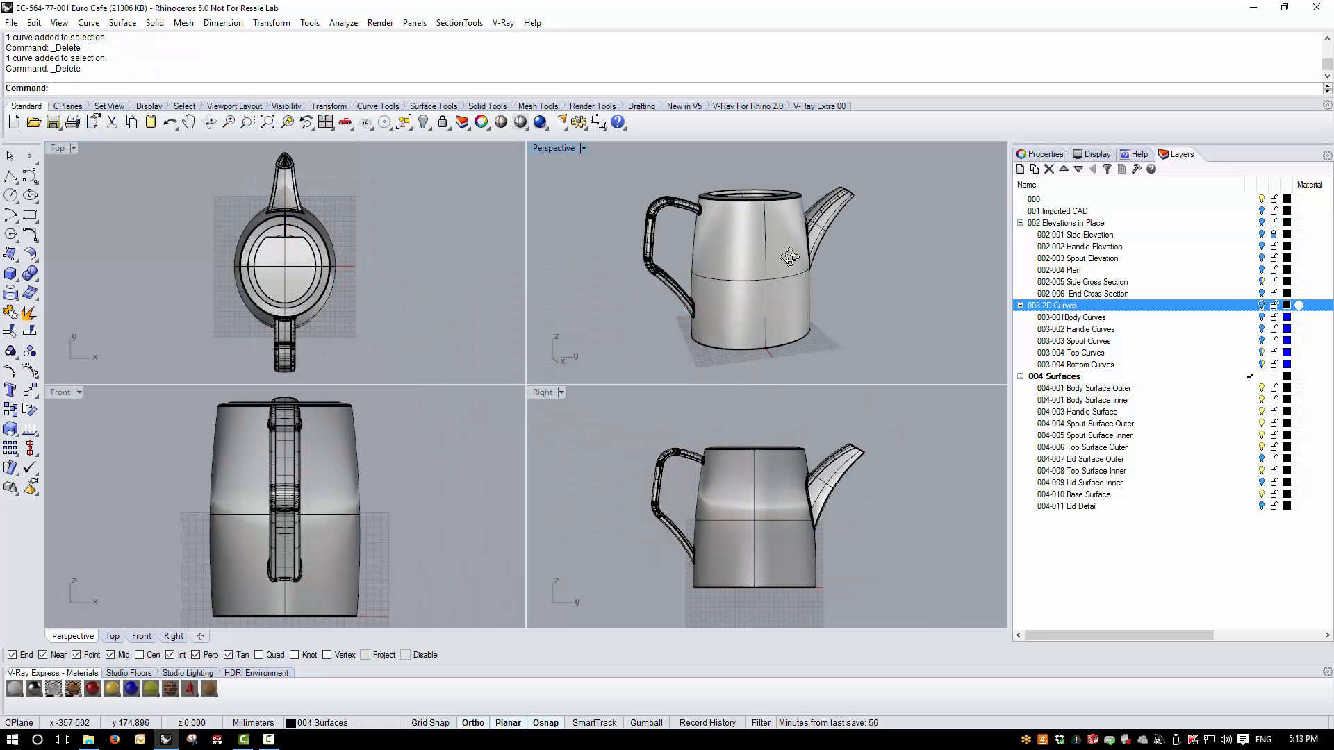
- Make 002 Elevations in Place the current layer so the lid cross section shows over the teapot opening
right_drag(790, 257, 782, 305)
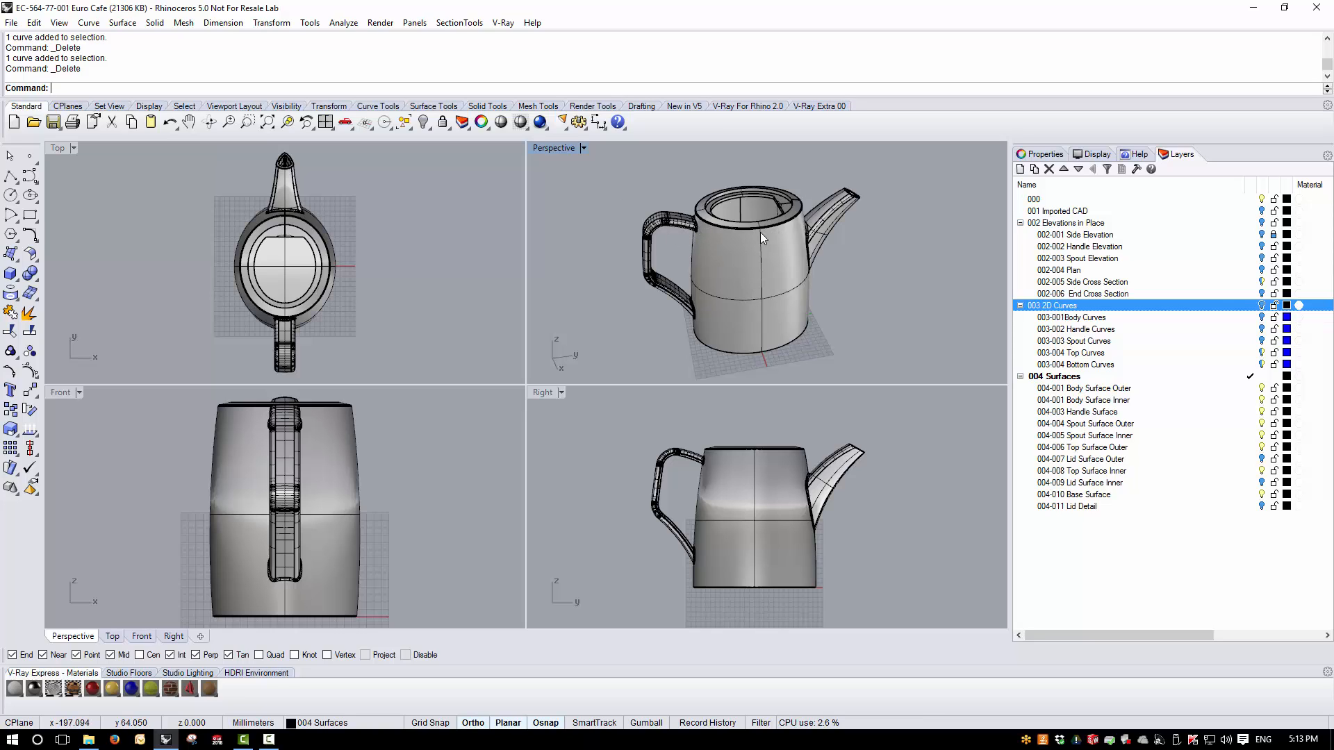
right_drag(622, 185, 590, 209)
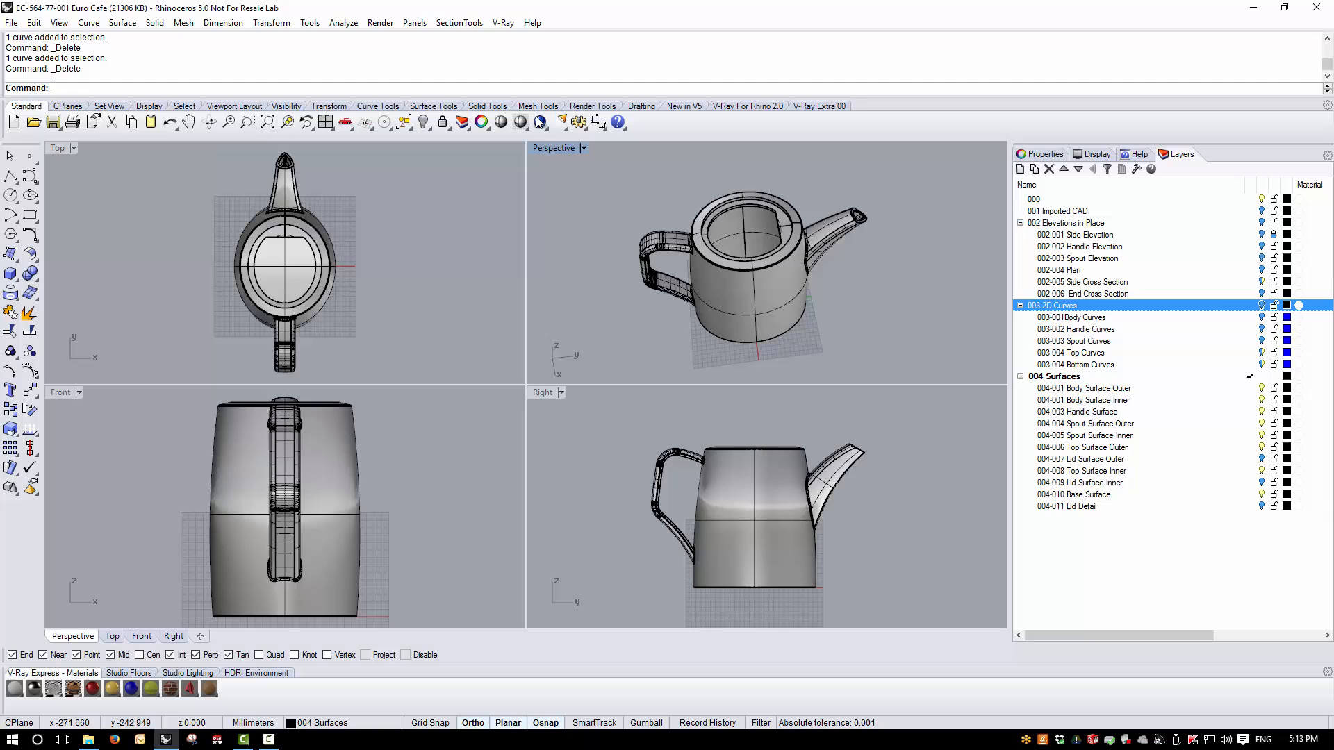
double_click(556, 148)
scroll(511, 309, up, 4)
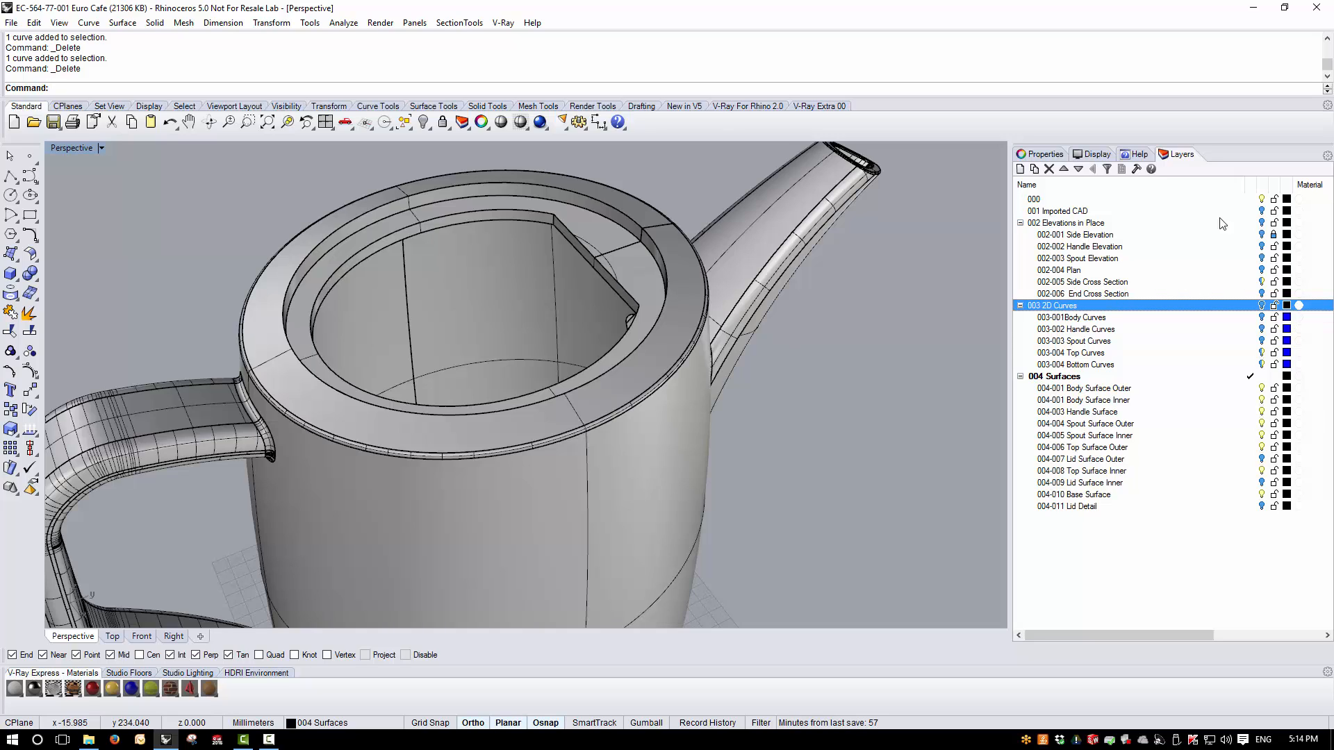
click(1255, 224)
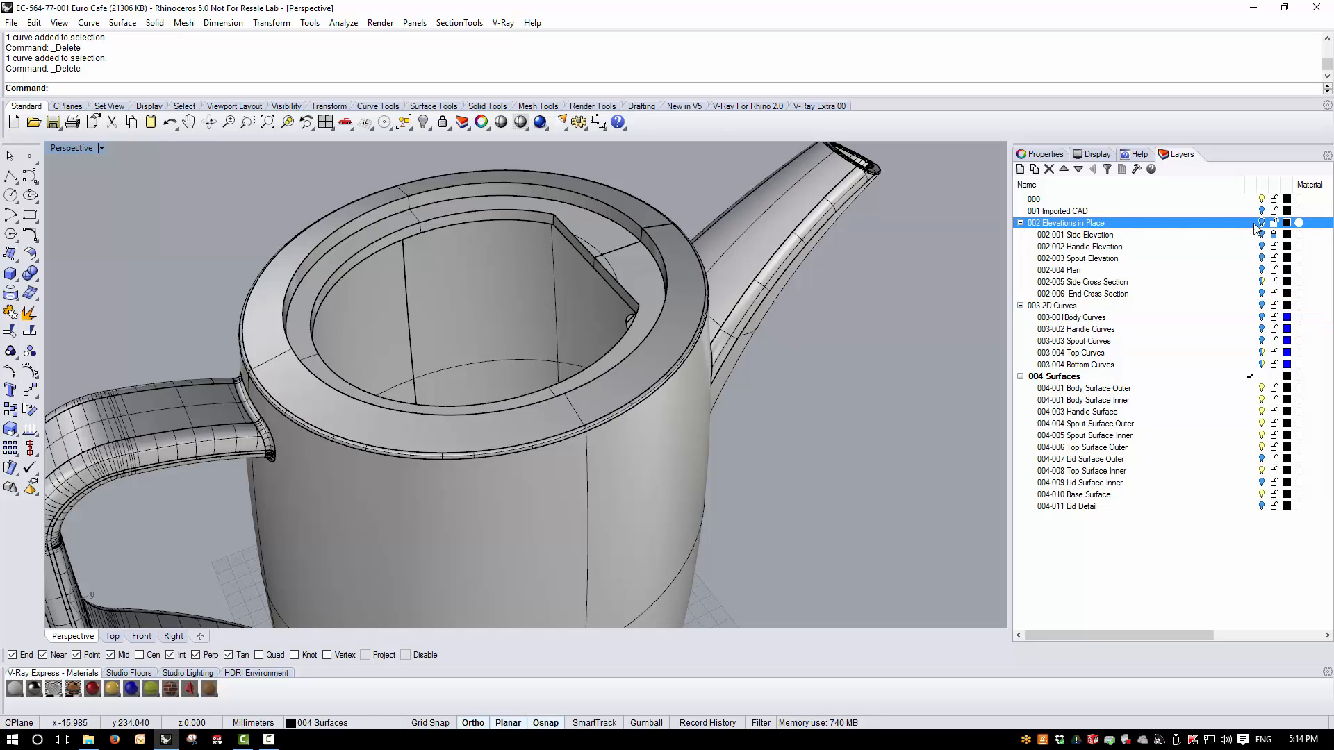
click(1253, 223)
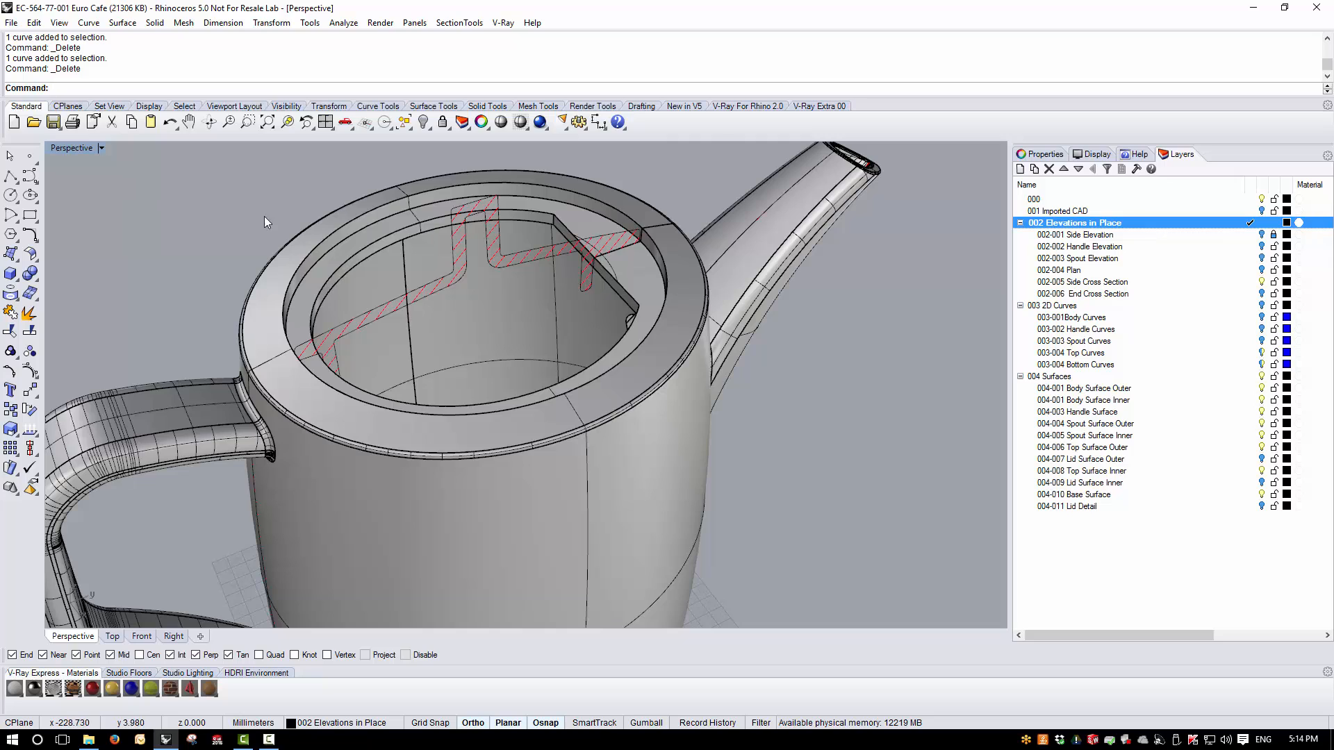
- Hide the 004 Surfaces layer in the maximized Right view to expose the lid's side cross section
double_click(93, 149)
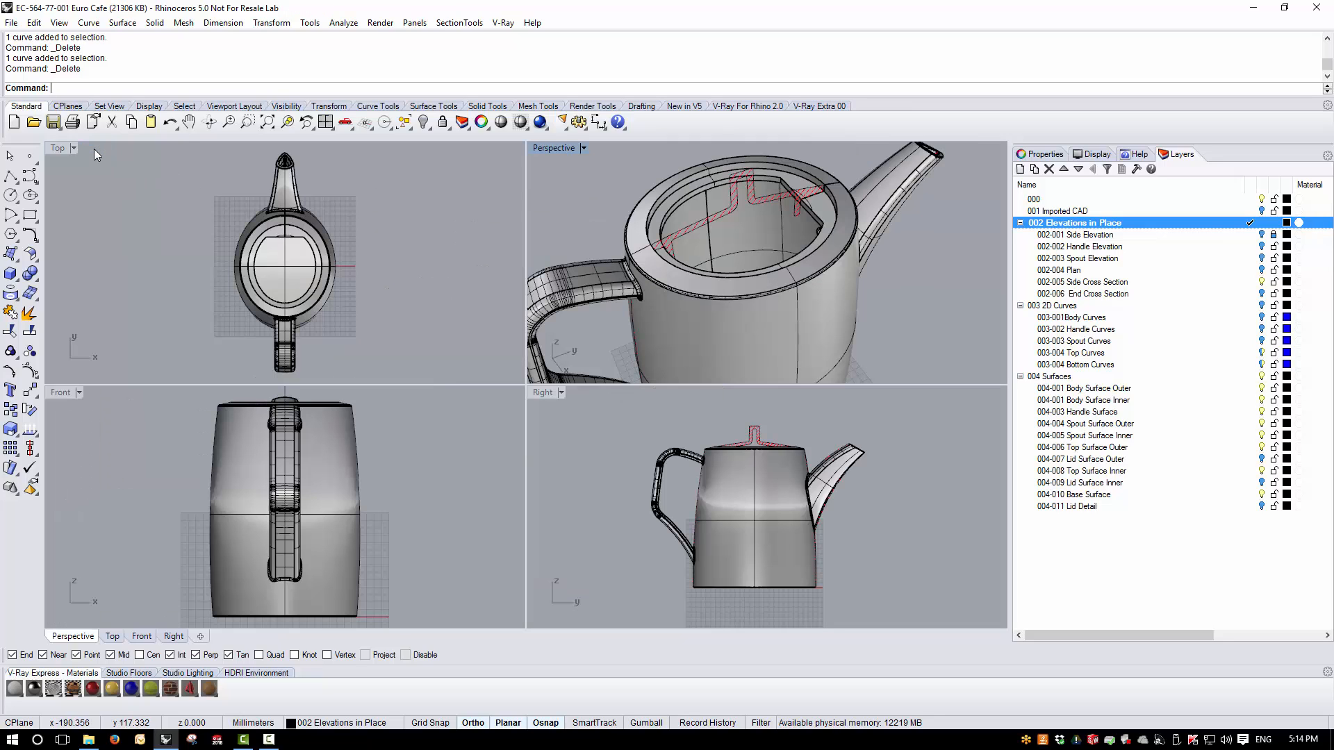
double_click(547, 395)
scroll(435, 282, up, 4)
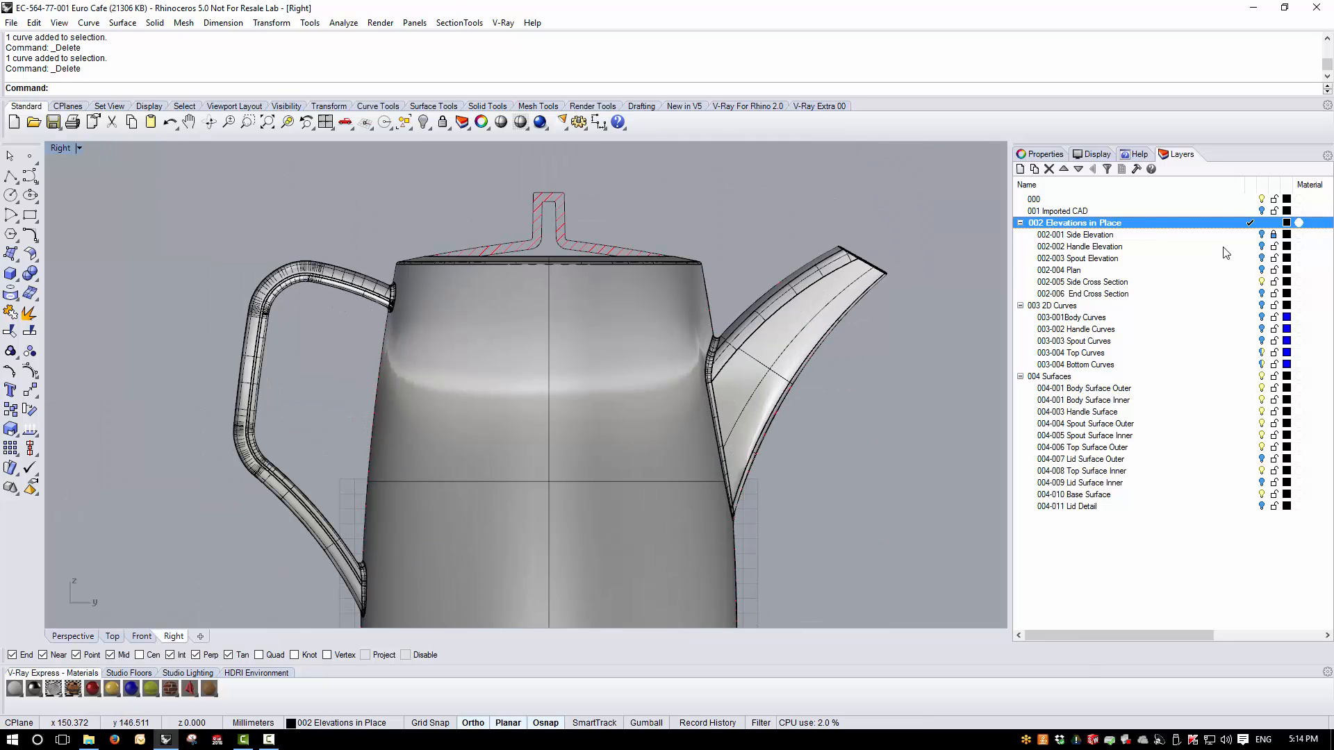
click(1262, 376)
scroll(498, 314, up, 5)
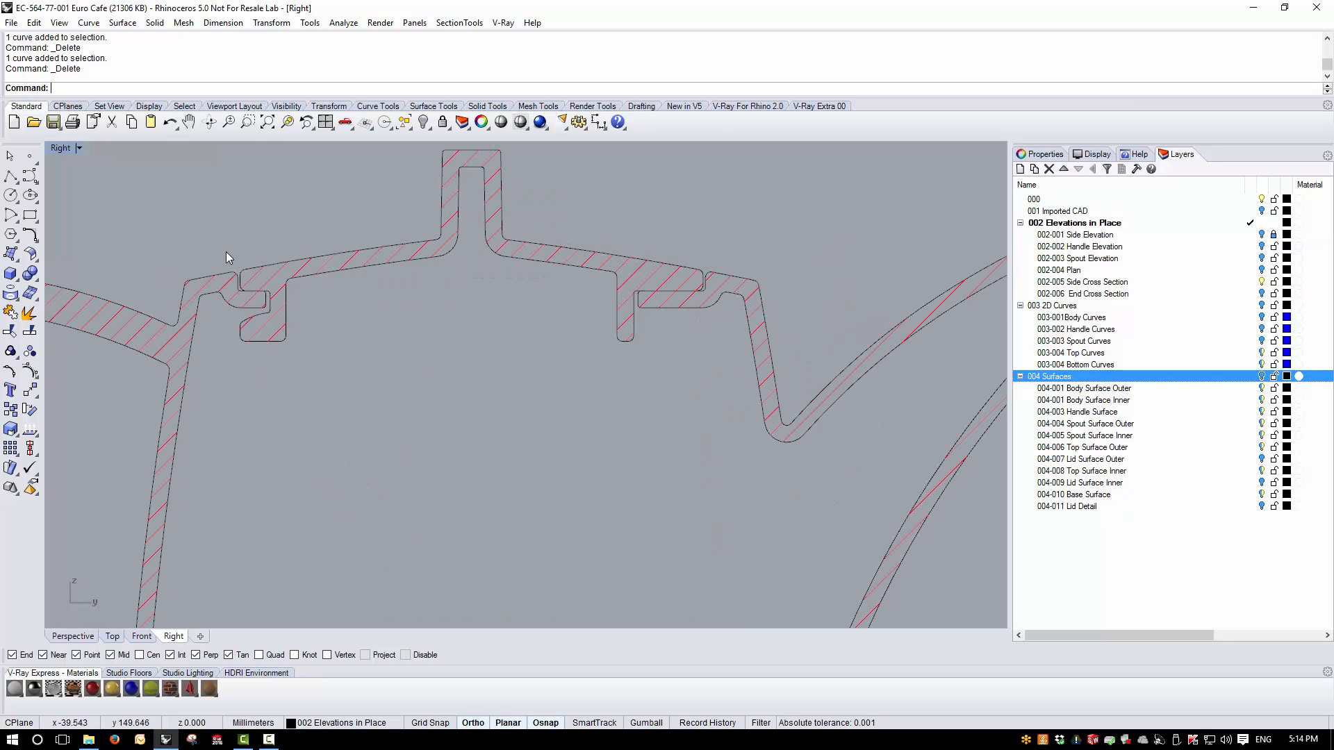
- Dimension the horizontal gap between the lid and the rim on the handle side of the cross section
scroll(227, 258, up, 2)
scroll(428, 377, down, 2)
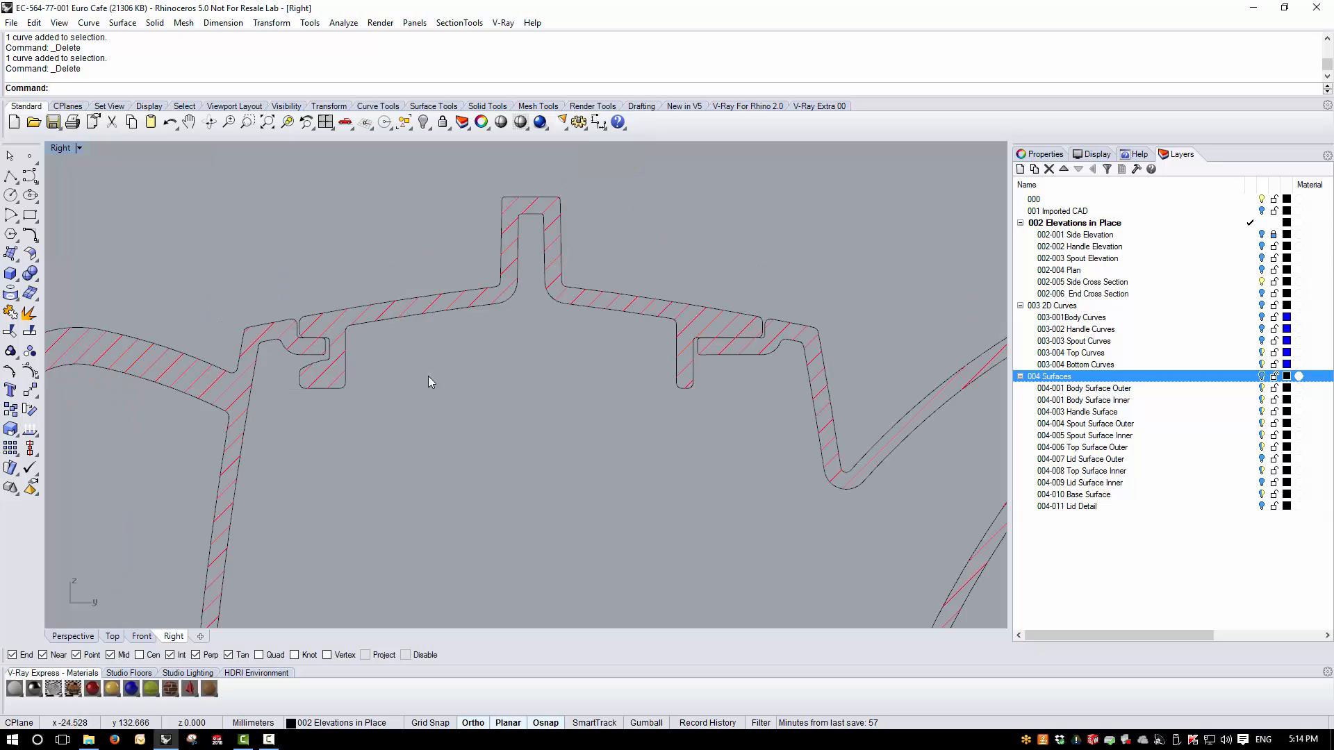
scroll(770, 330, up, 4)
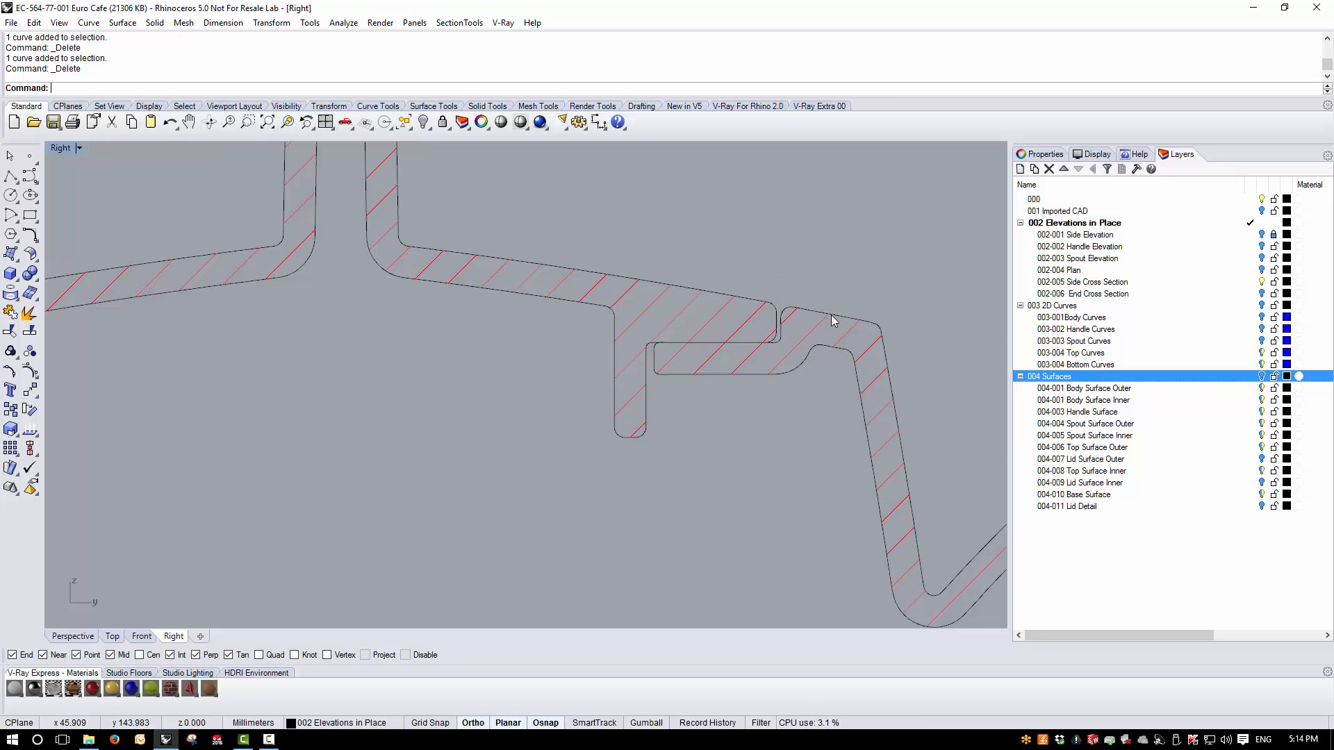
scroll(831, 315, down, 3)
scroll(210, 307, up, 2)
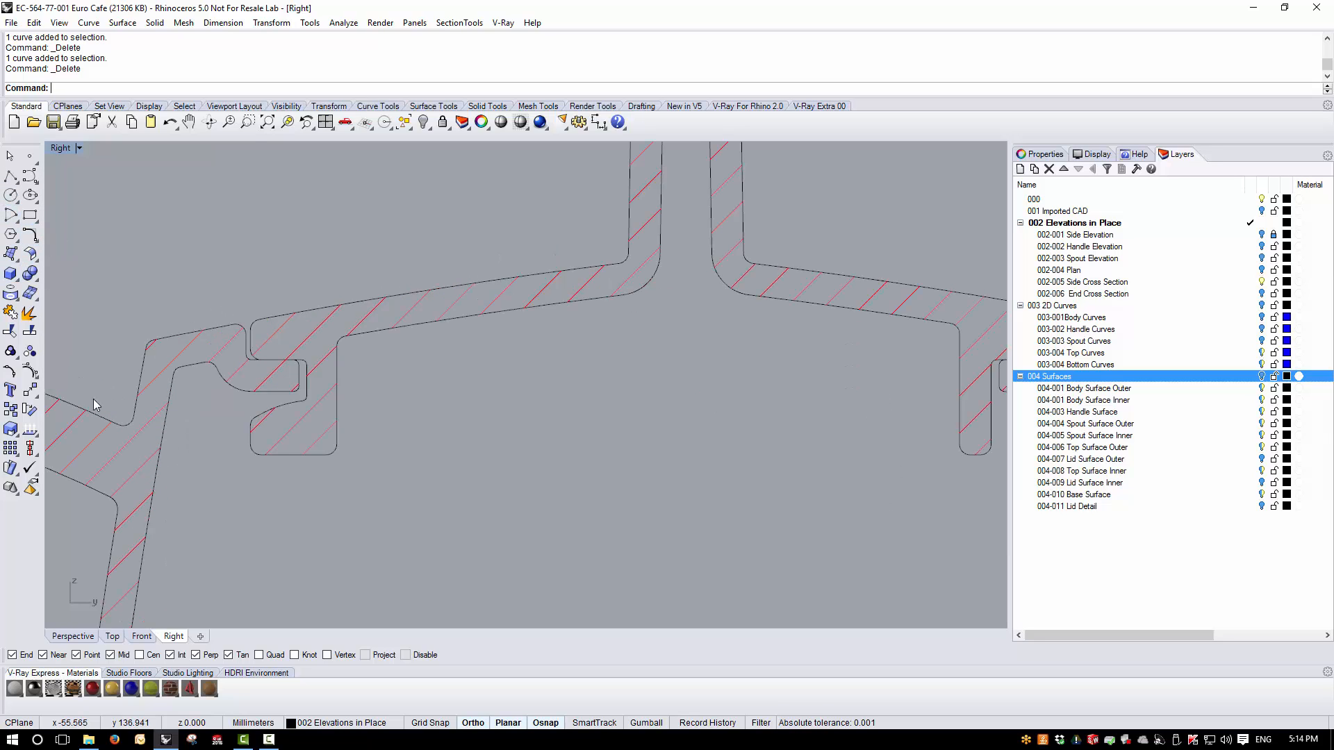
click(596, 123)
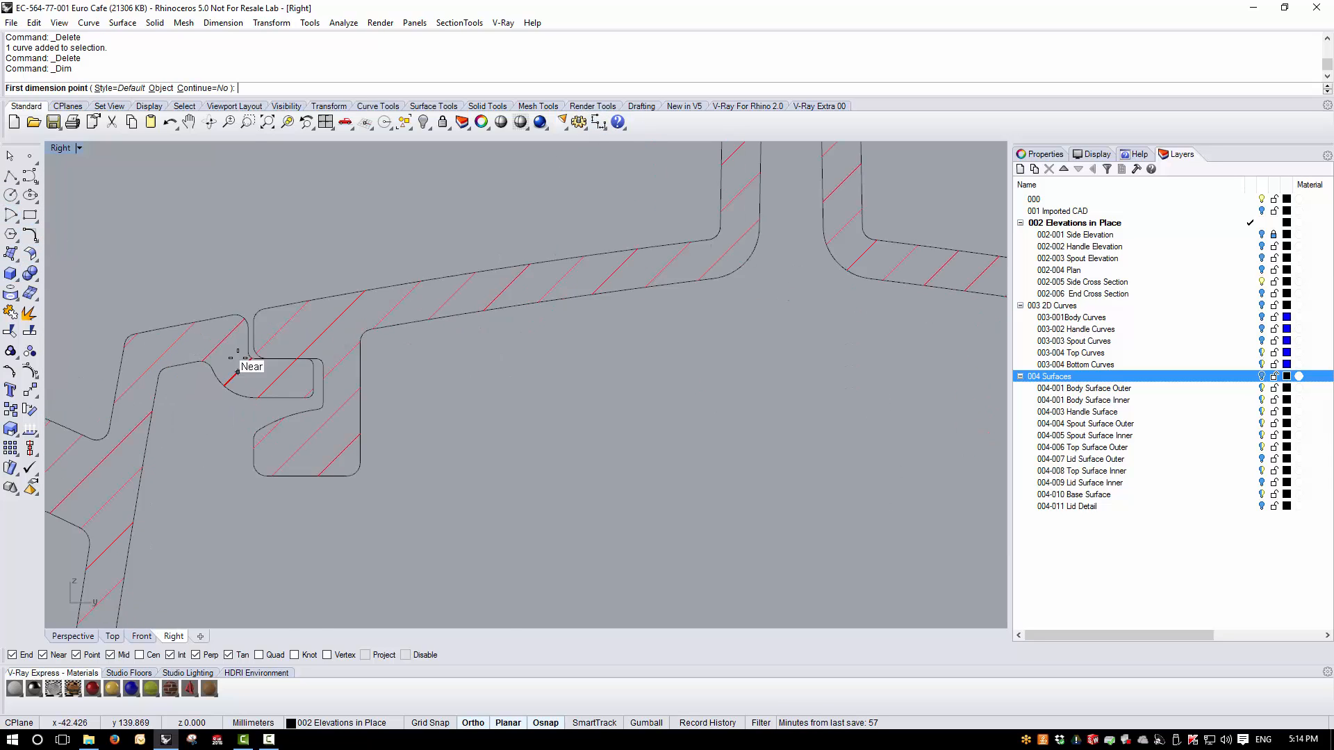
scroll(253, 372, up, 5)
click(228, 321)
click(264, 321)
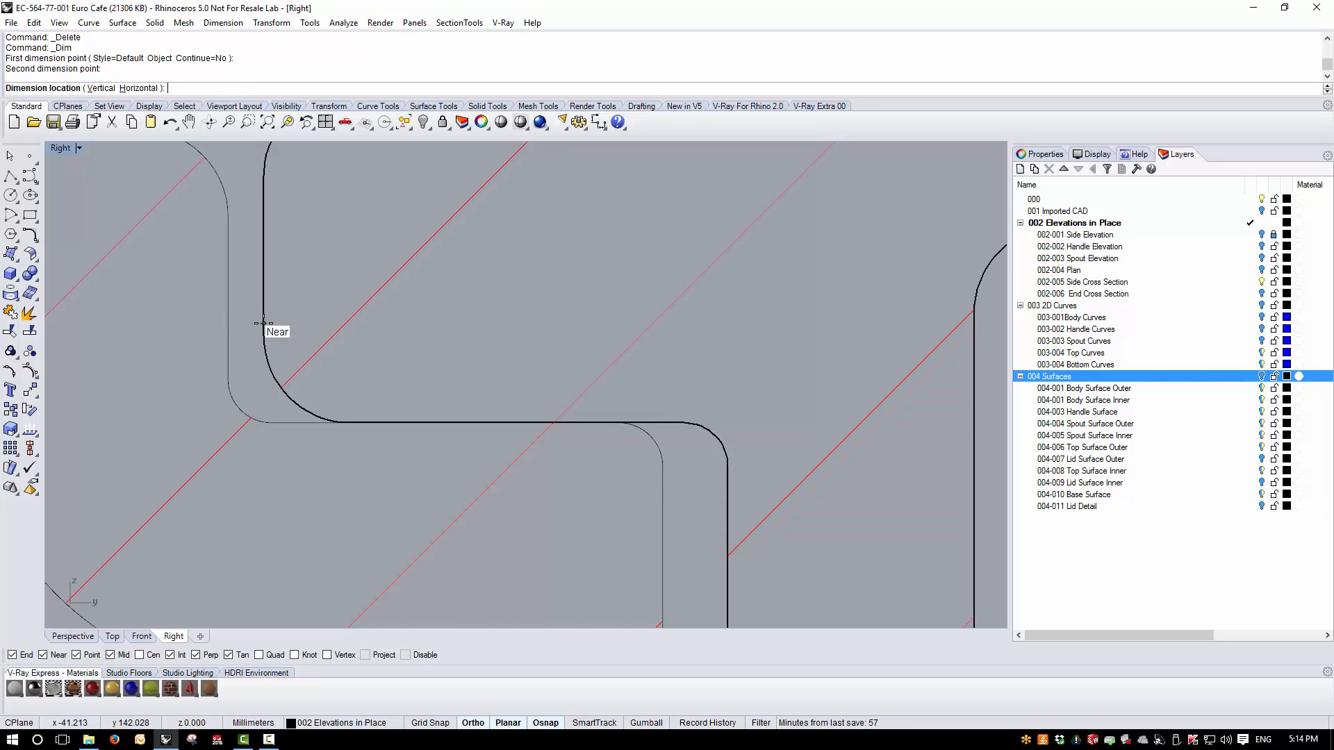
scroll(277, 328, down, 5)
click(240, 208)
- Dimension the horizontal gap between the lid and the rim on the spout side of the cross section
scroll(231, 235, down, 5)
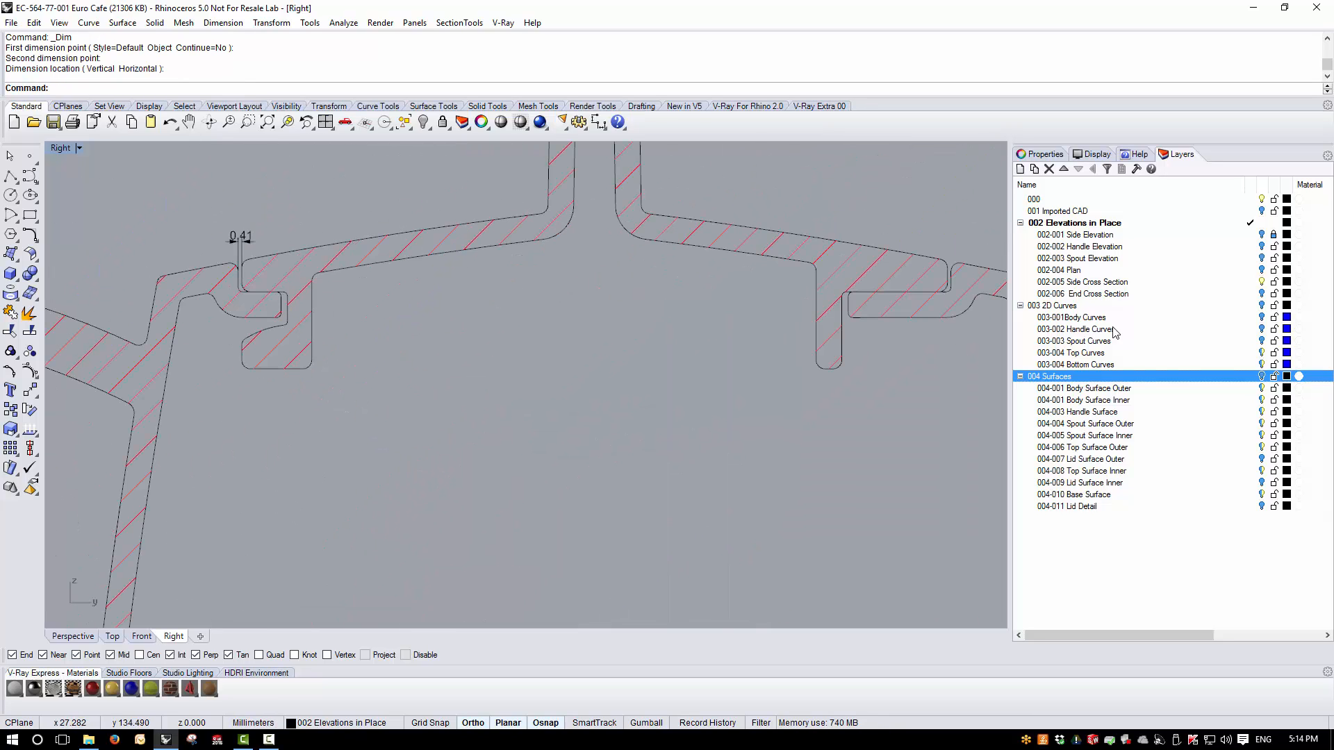
scroll(959, 277, up, 8)
key(Return)
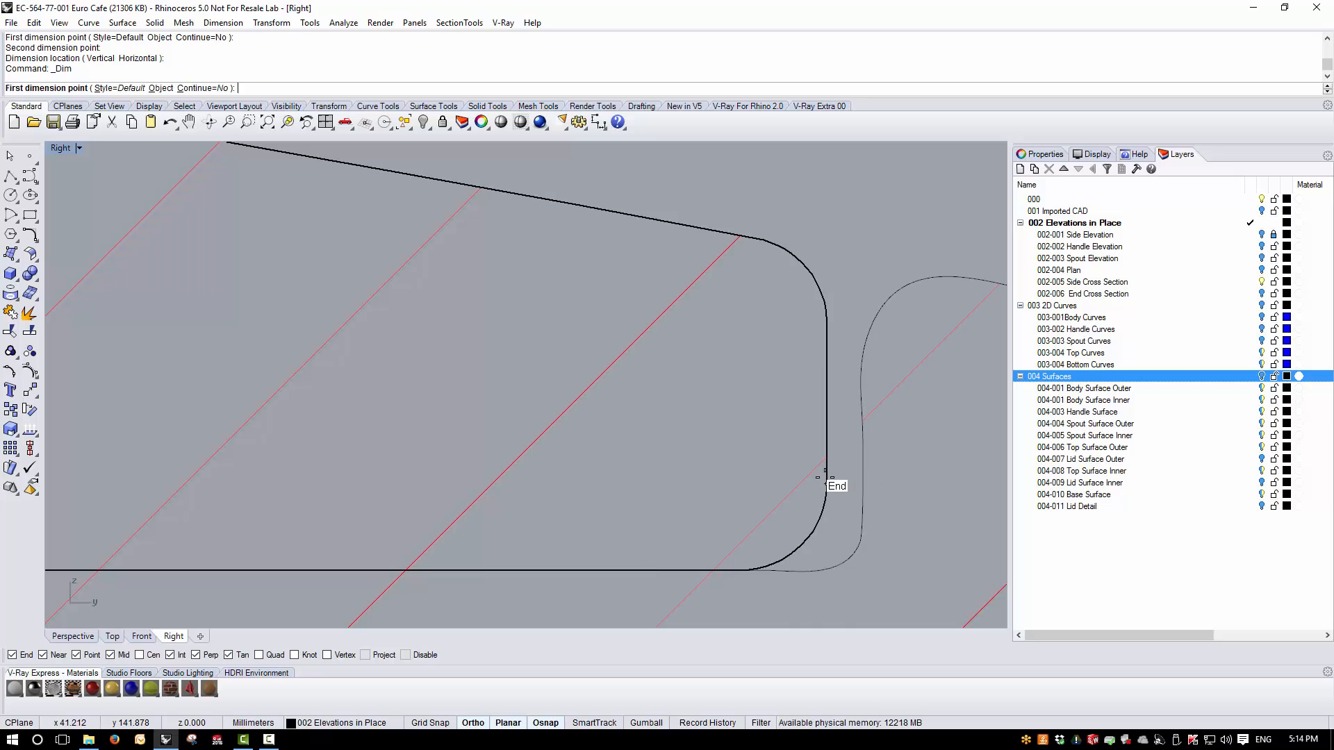
click(828, 481)
click(863, 479)
scroll(864, 480, down, 8)
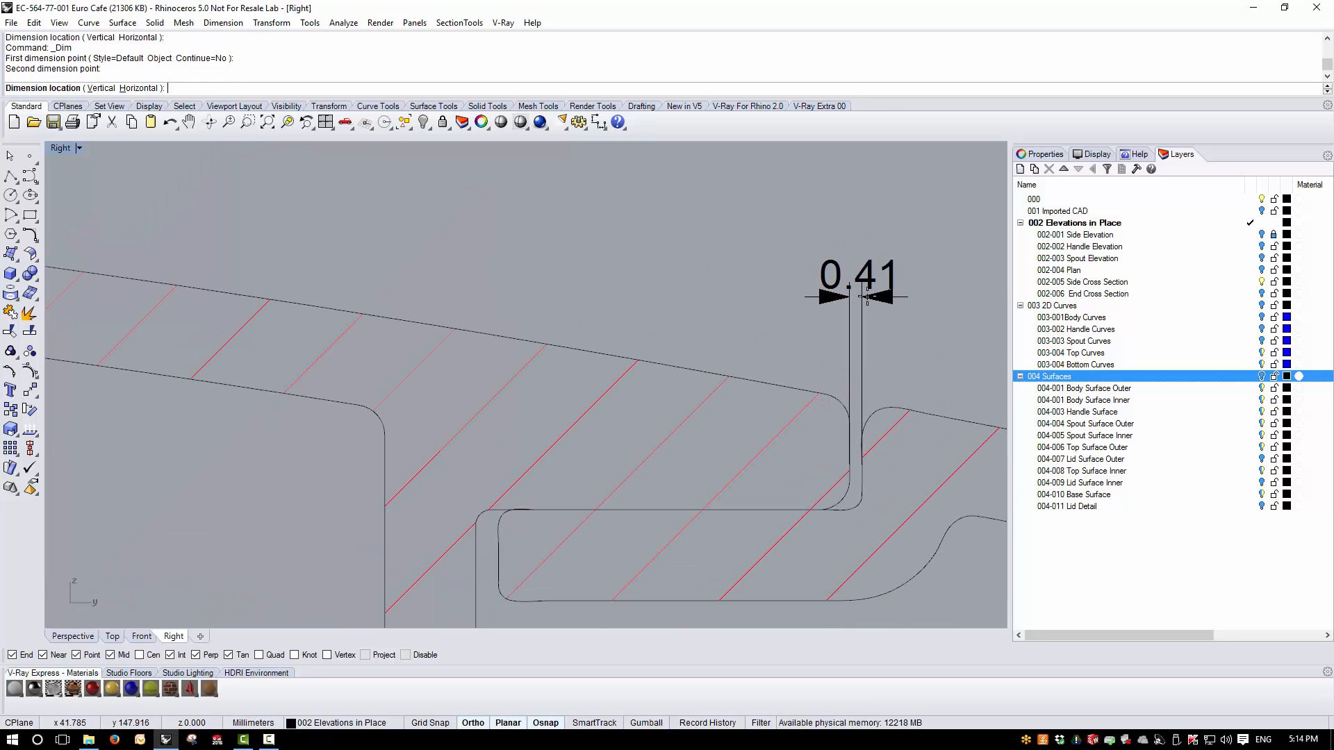
click(877, 298)
- Delete both gap dimensions from the lid cross section
scroll(867, 452, up, 5)
scroll(867, 456, down, 8)
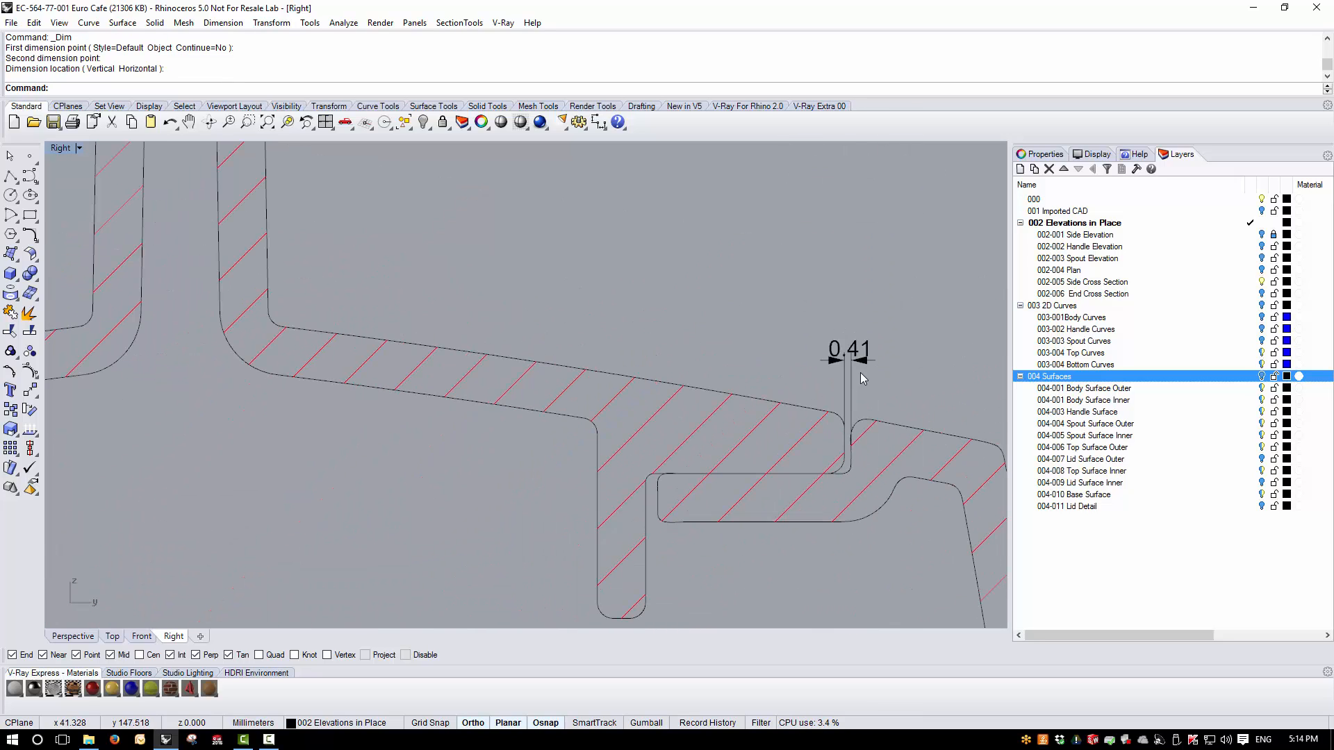
click(867, 366)
scroll(861, 366, down, 5)
key(Delete)
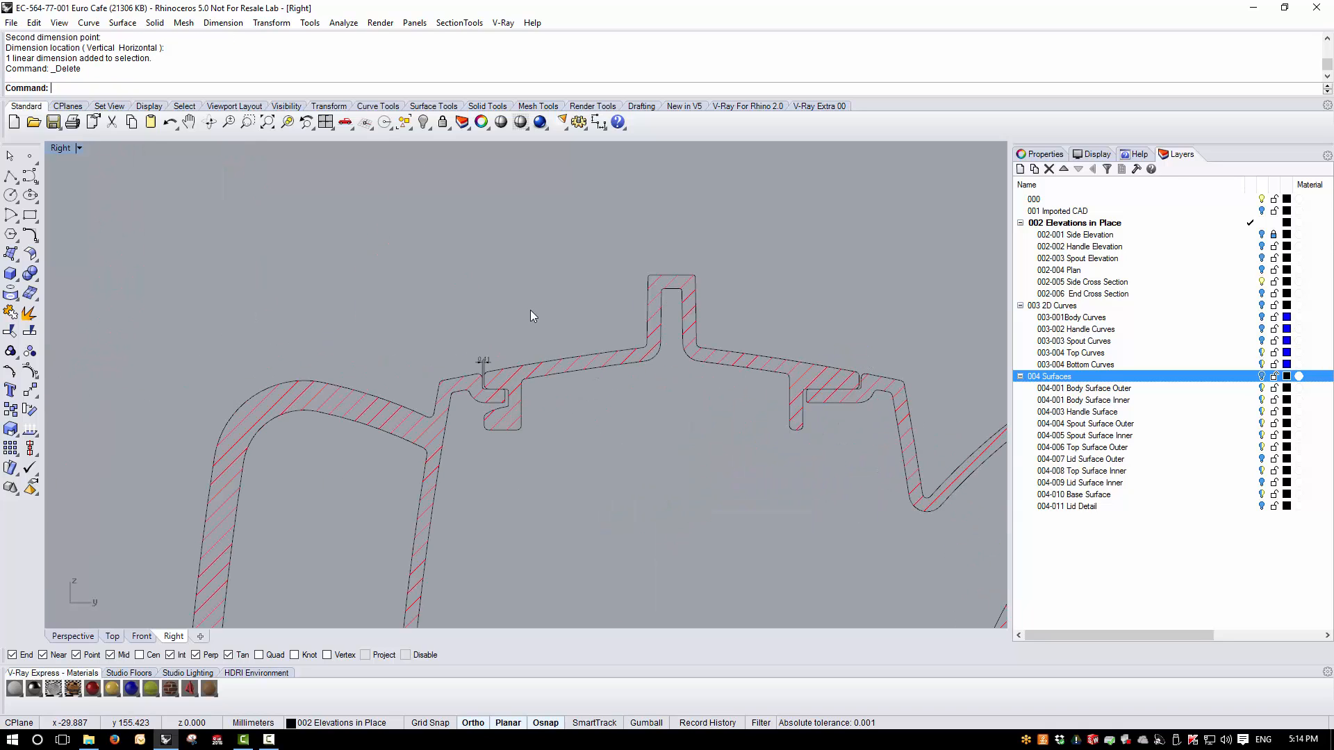
click(487, 361)
key(Delete)
- Make 003-004 Top Curves the current layer and hide the 003-004 Bottom Curves layer
scroll(452, 406, down, 3)
scroll(560, 331, up, 4)
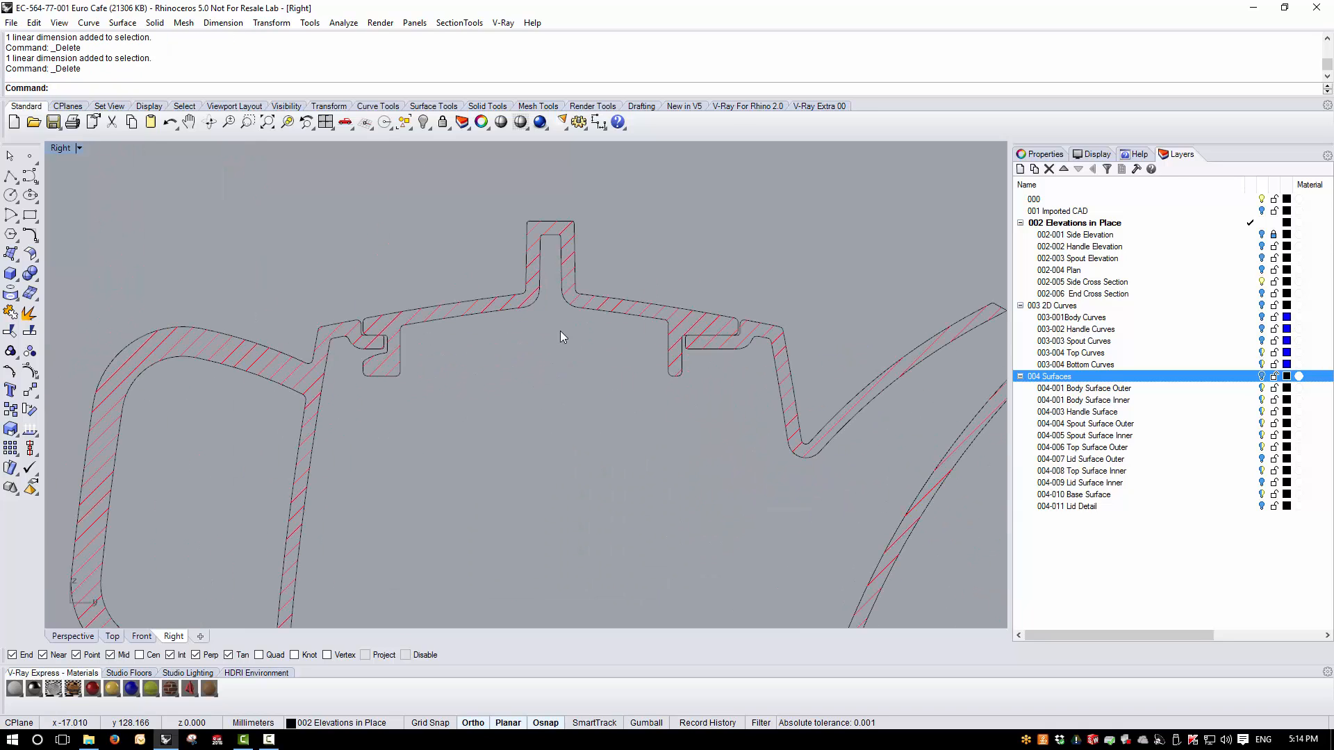
scroll(701, 310, up, 2)
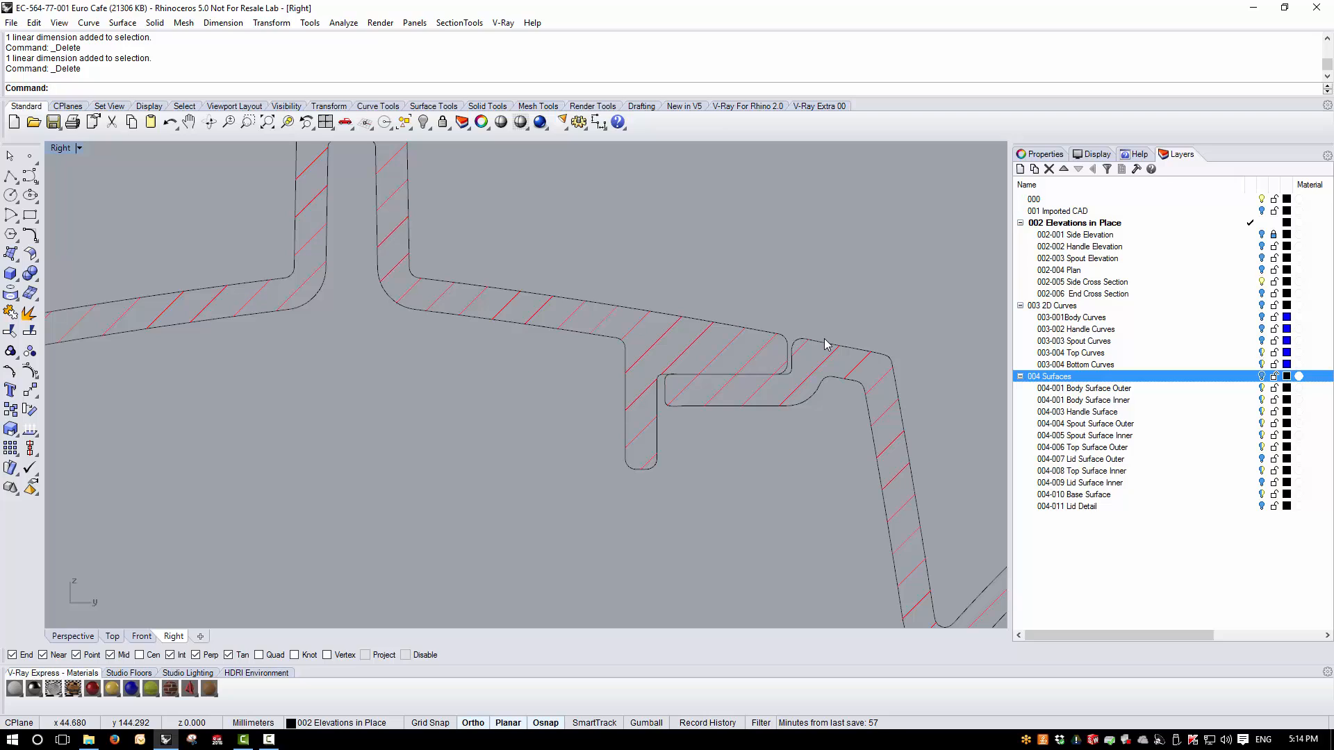
click(1250, 365)
click(1251, 354)
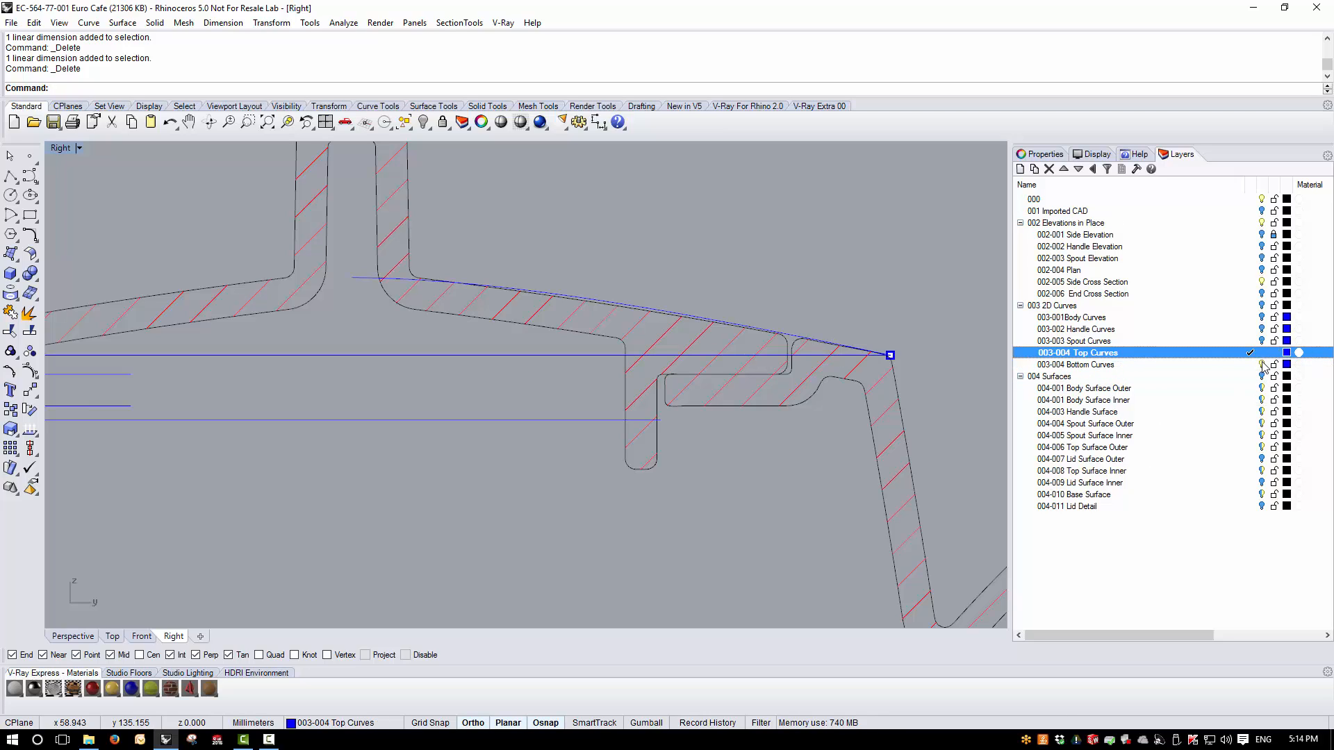
click(1262, 364)
- Draw a vertical line about 5 mm long from the lid's spout-side edge up past the lid's top profile curve
scroll(782, 319, up, 5)
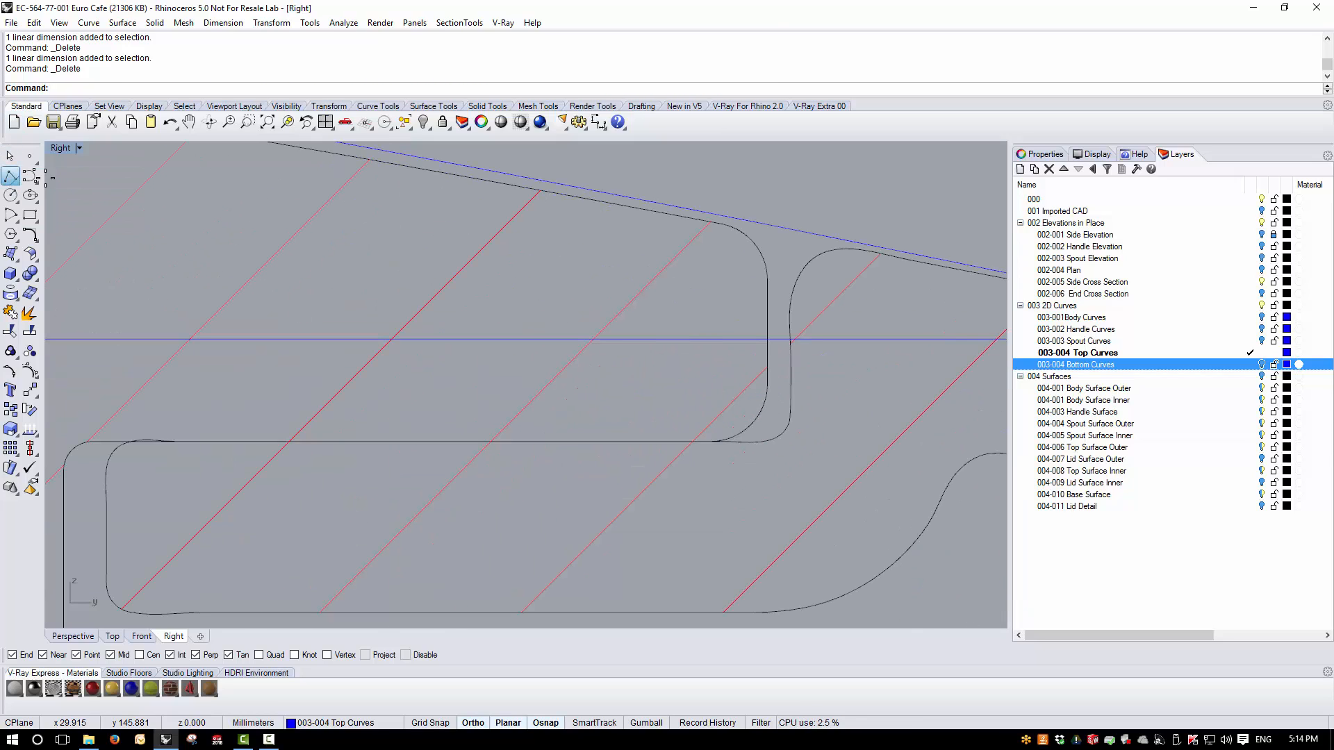
click(10, 178)
click(767, 385)
scroll(764, 381, down, 4)
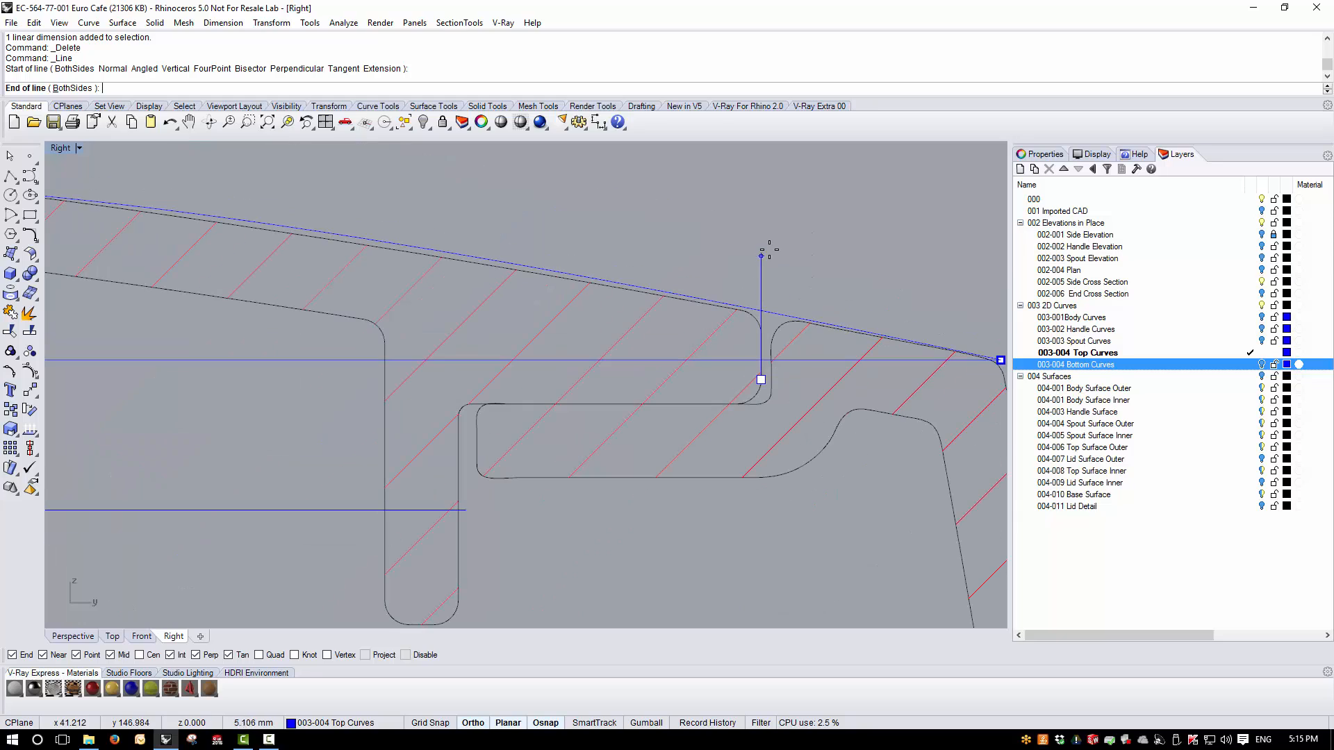
click(762, 244)
- Draw a horizontal line along the lid's seating face, extending inward past the lid's downward flange
key(Return)
click(721, 404)
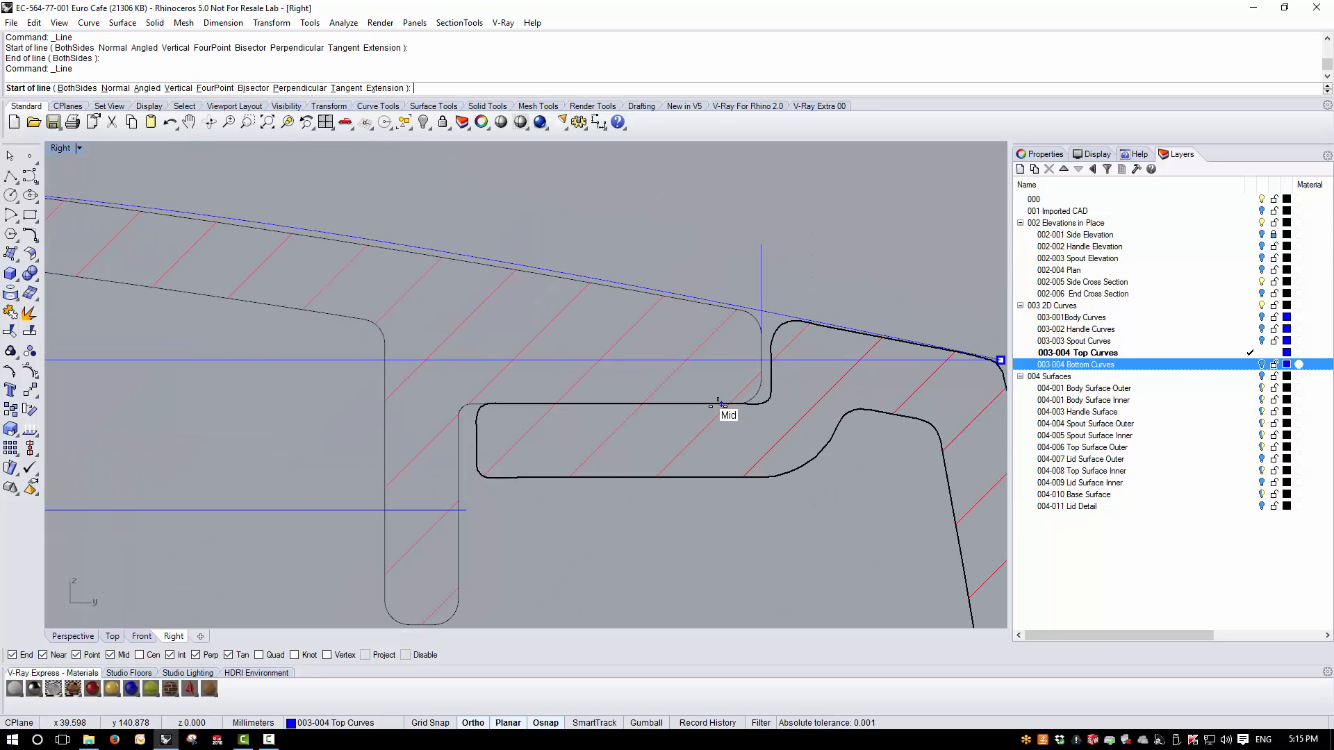
click(313, 434)
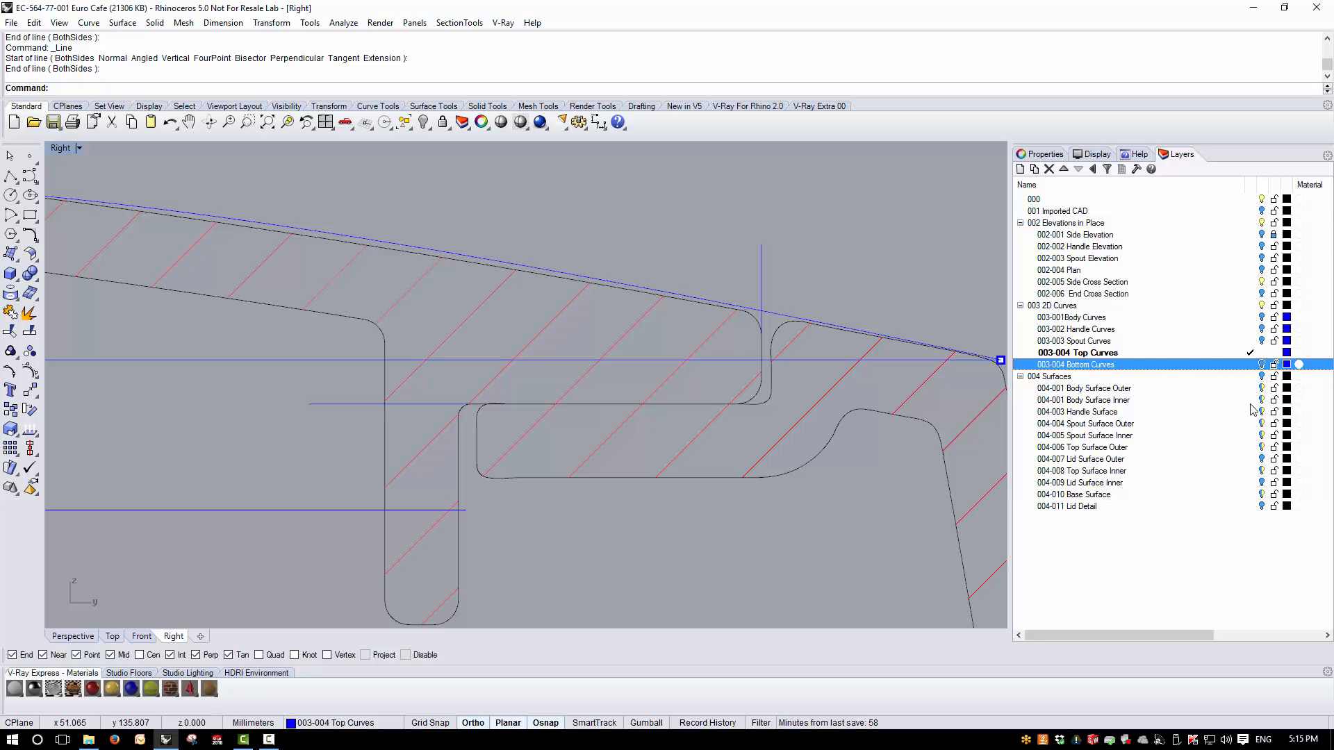
- Hide the 002 Elevations in Place layer and connect the horizontal seating line to the vertical spout-side line as one joined L-shaped profile
click(1262, 223)
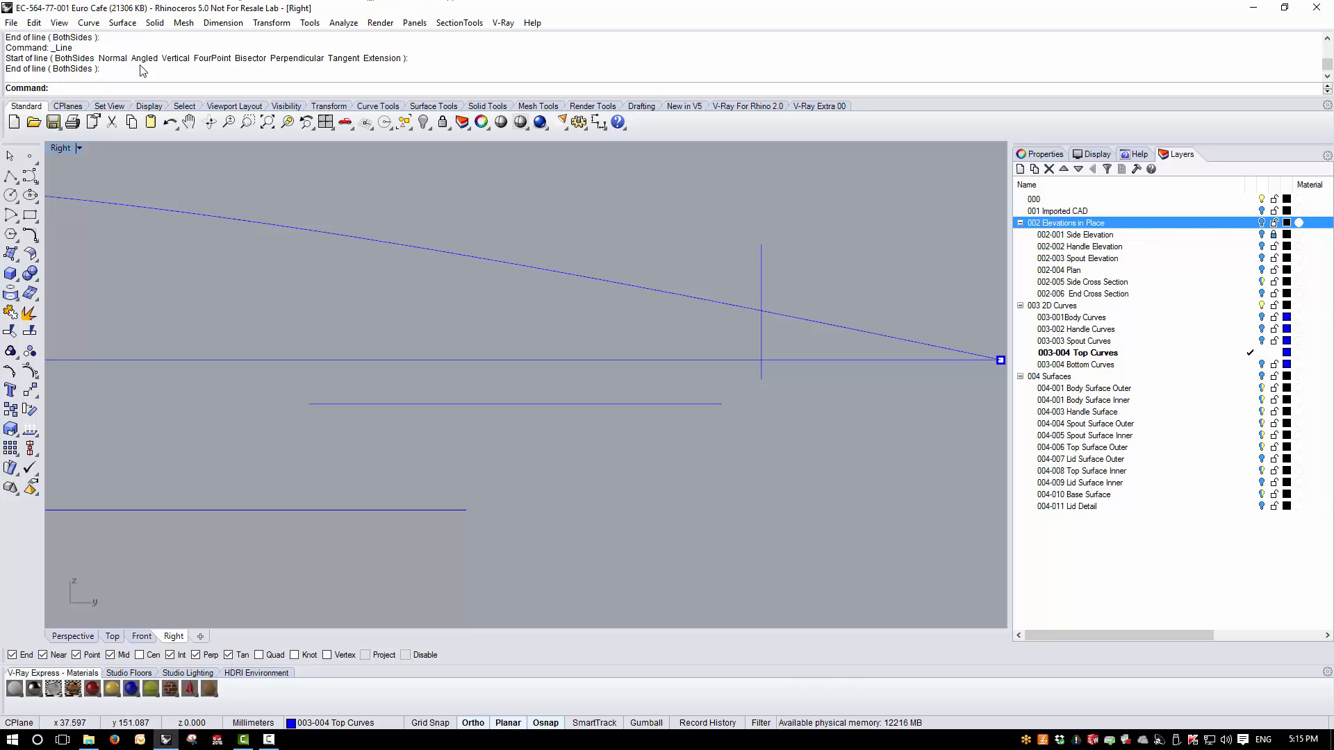
text(Connect)
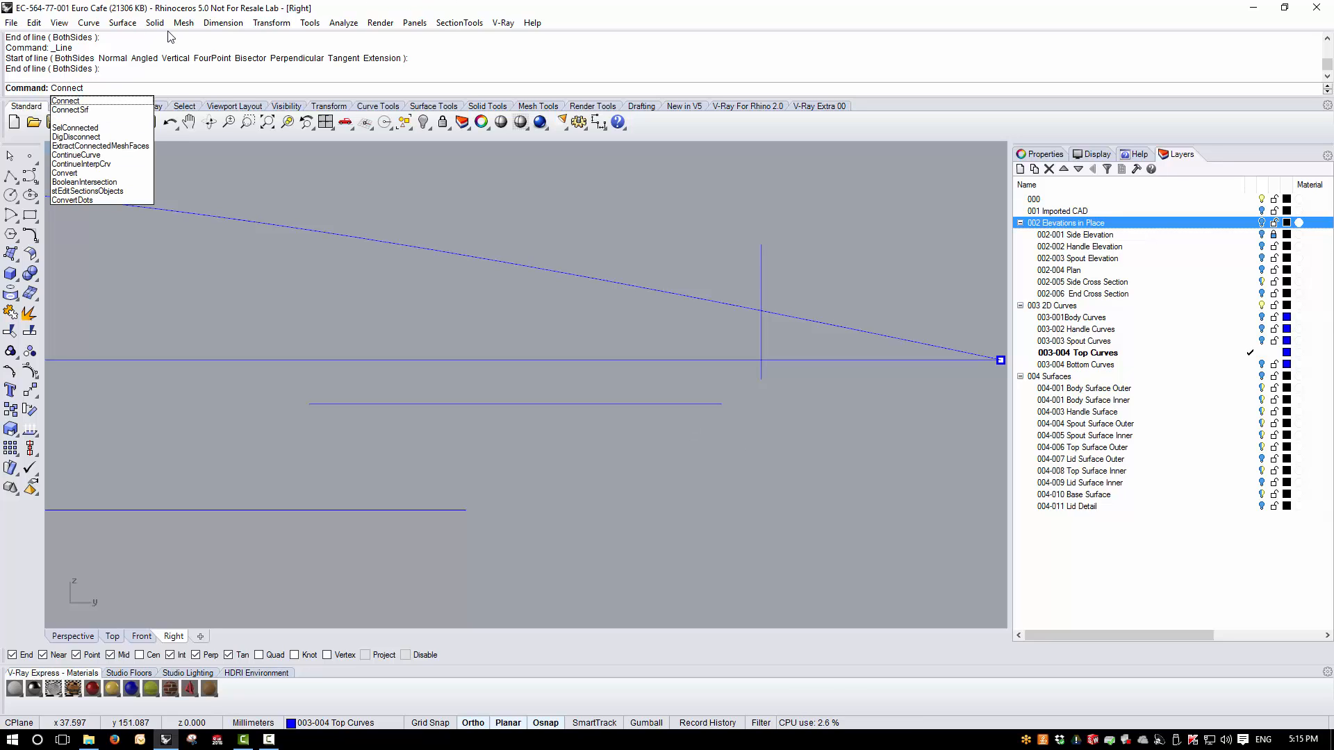
key(Return)
click(718, 407)
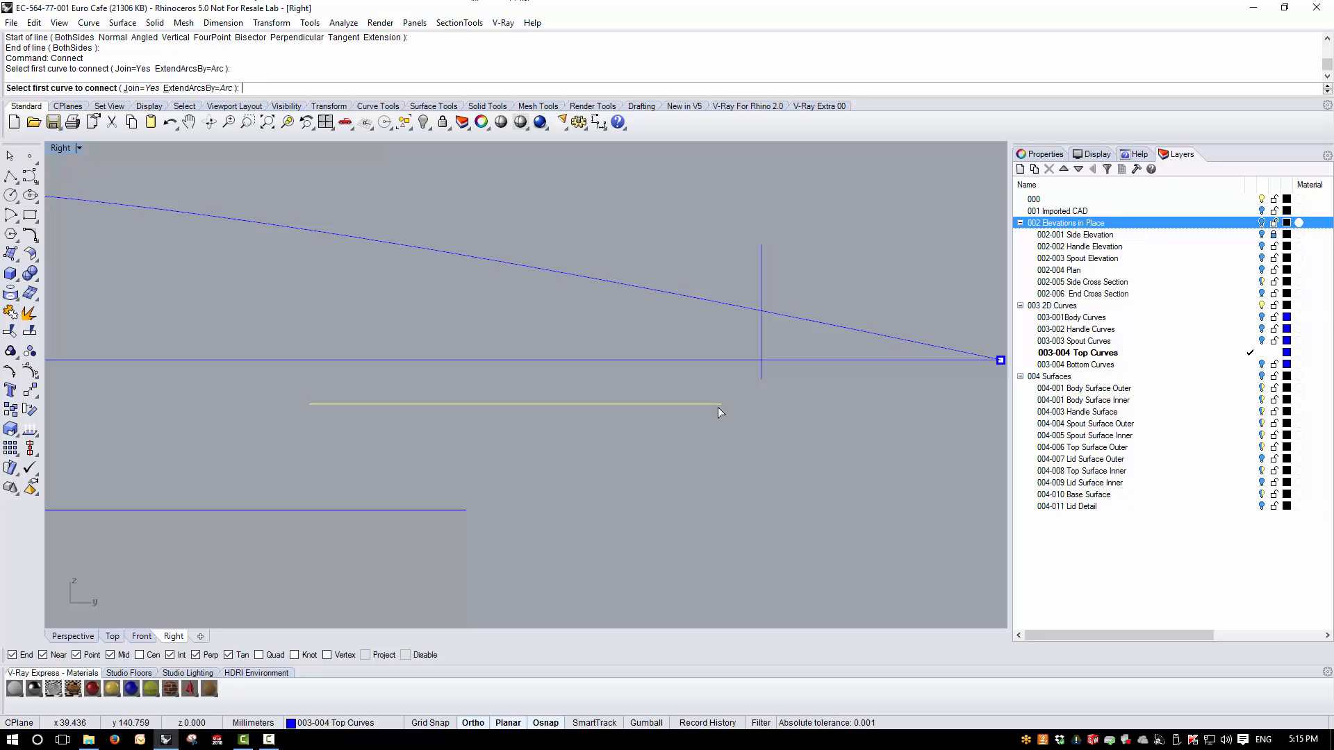
click(761, 375)
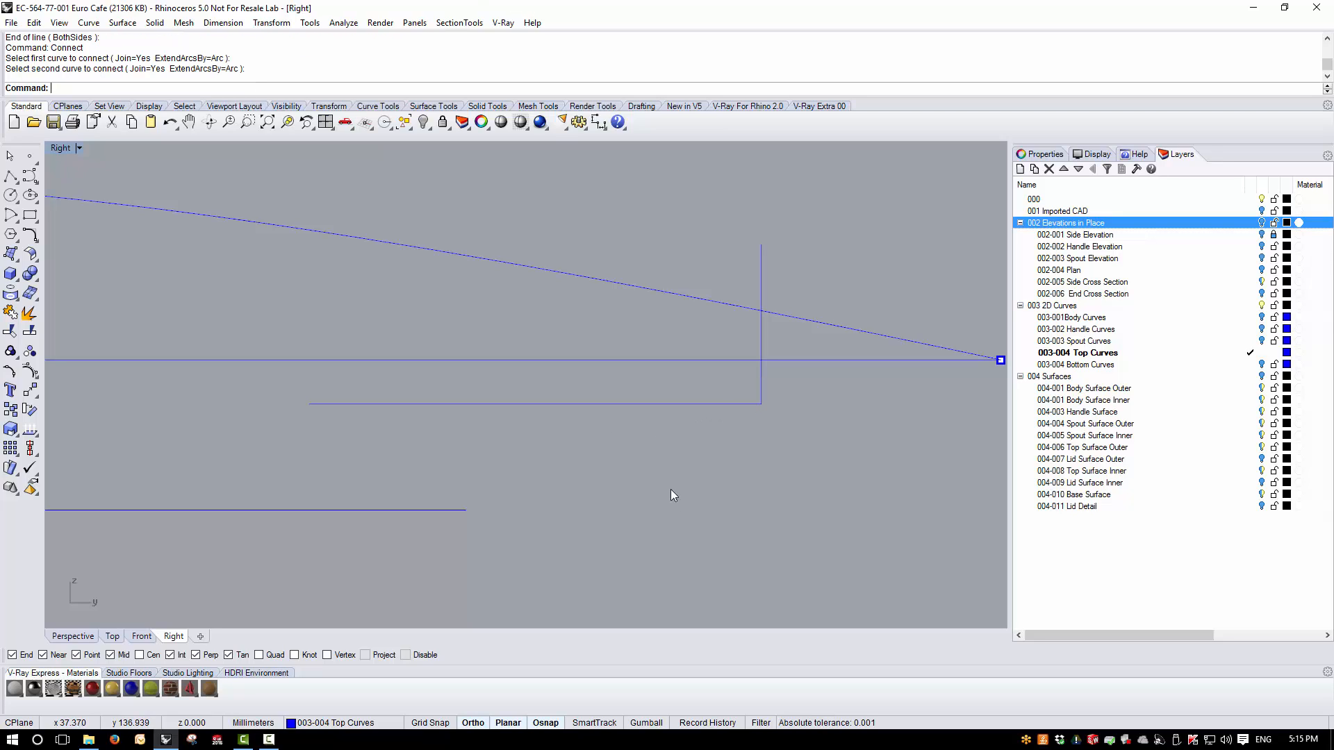
click(703, 405)
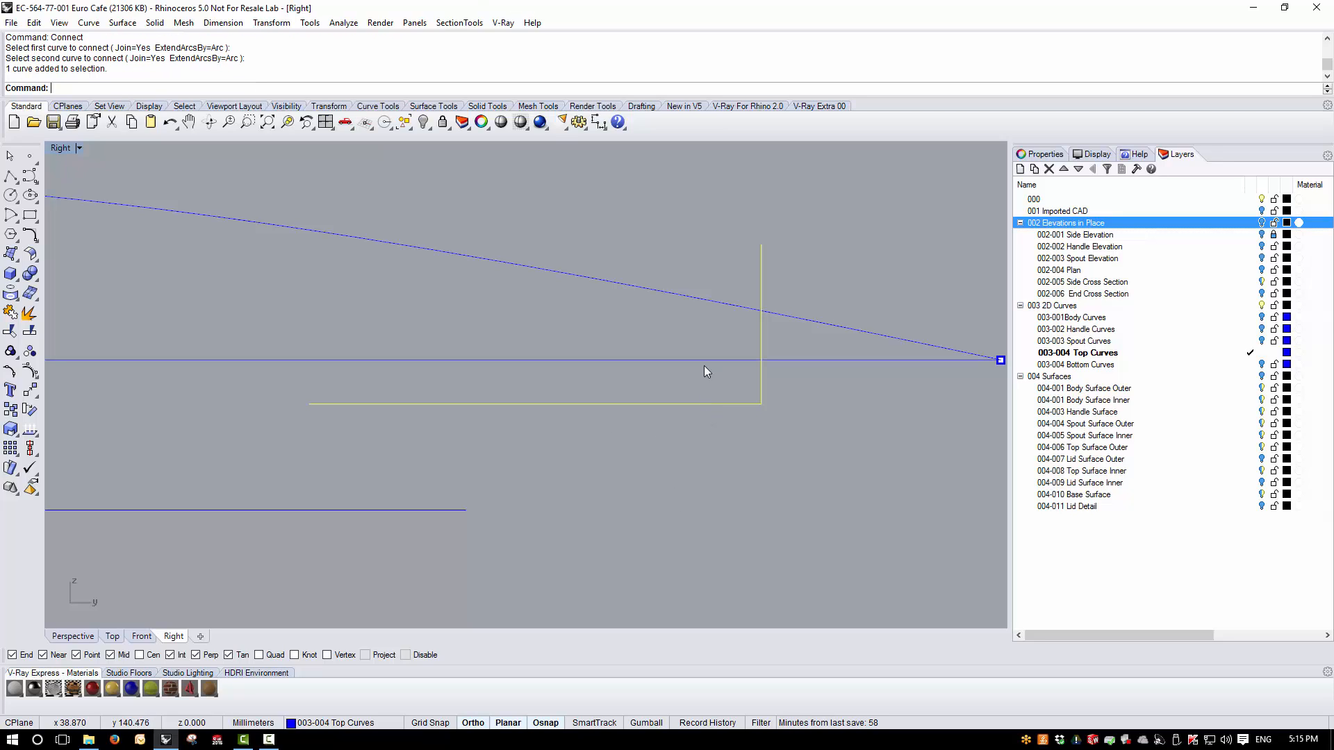
- Make 004-011 Lid Detail the current layer and bring the lid curves up in an enlarged perspective view
double_click(58, 149)
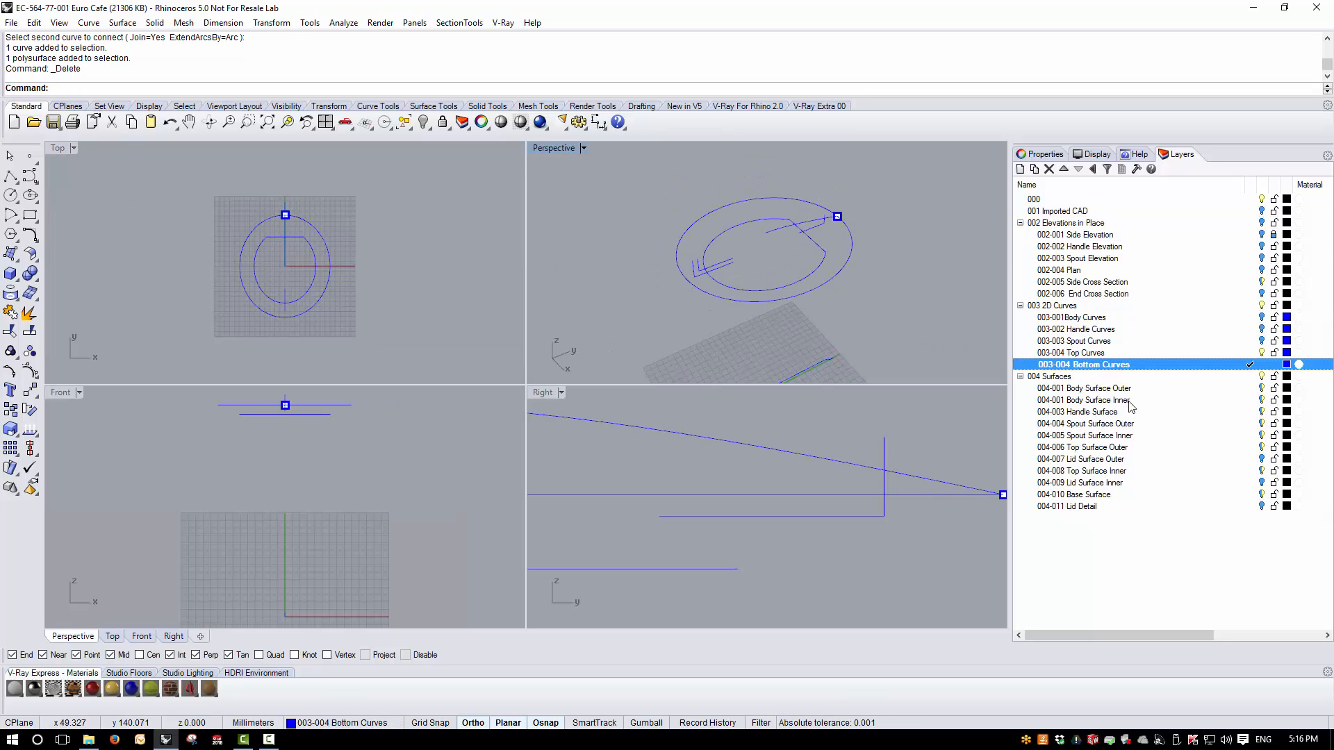
click(1254, 508)
right_drag(804, 244, 846, 285)
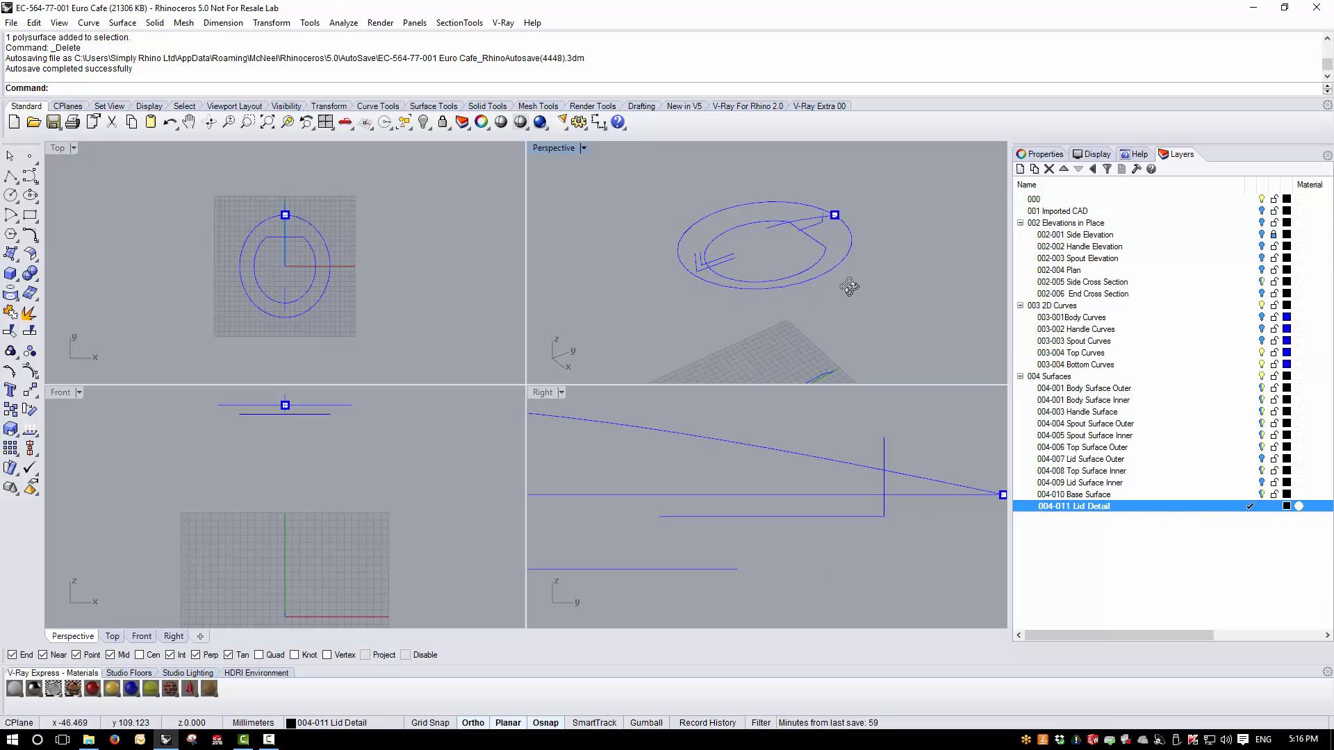
double_click(548, 148)
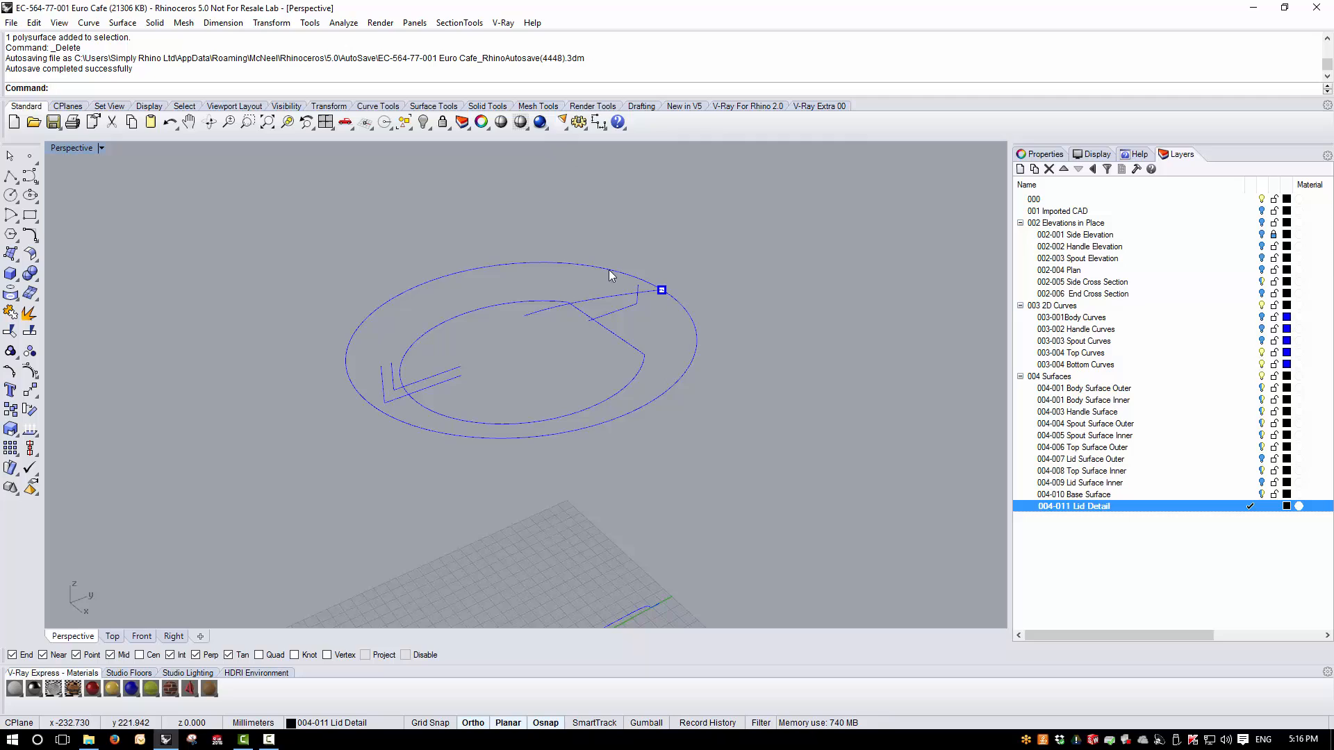
scroll(606, 280, up, 4)
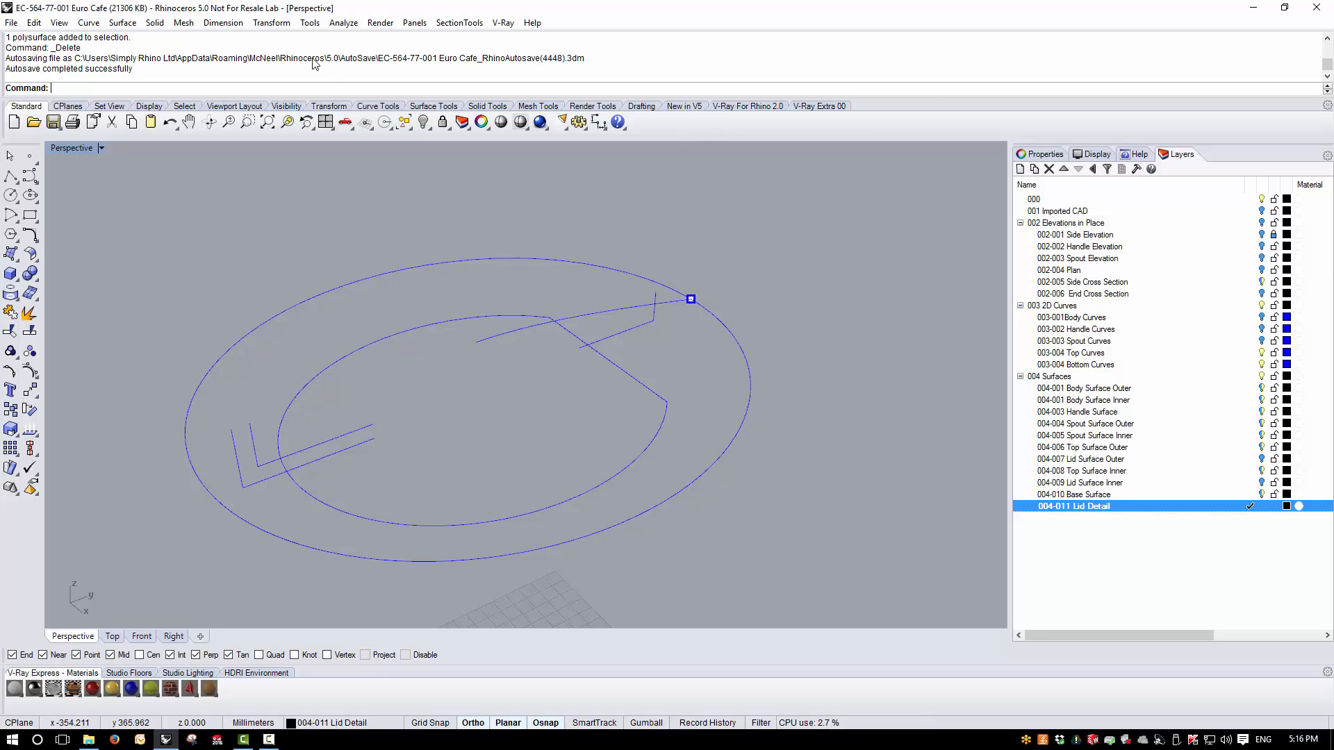
- Rail Revolve the joined L-shaped profile along the lid's outer oval rail about a vertical axis starting at the origin (0)
click(122, 23)
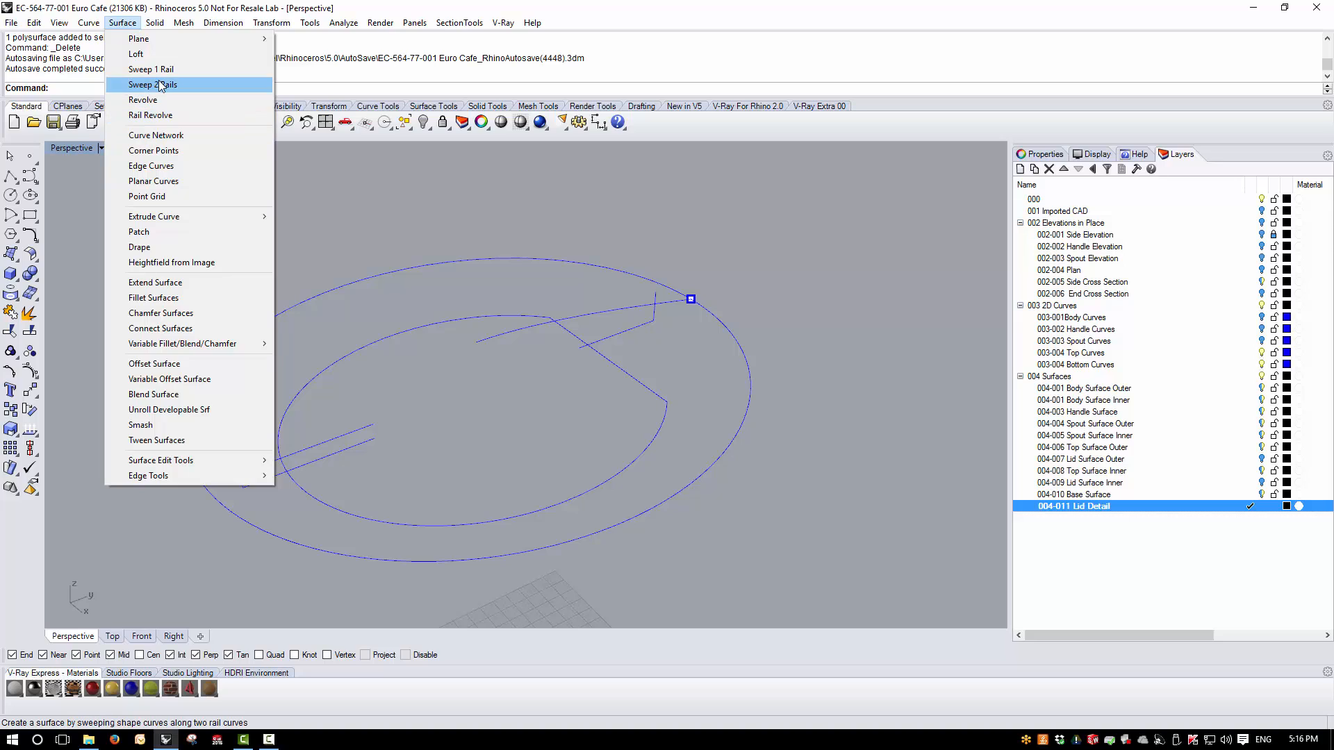
click(153, 115)
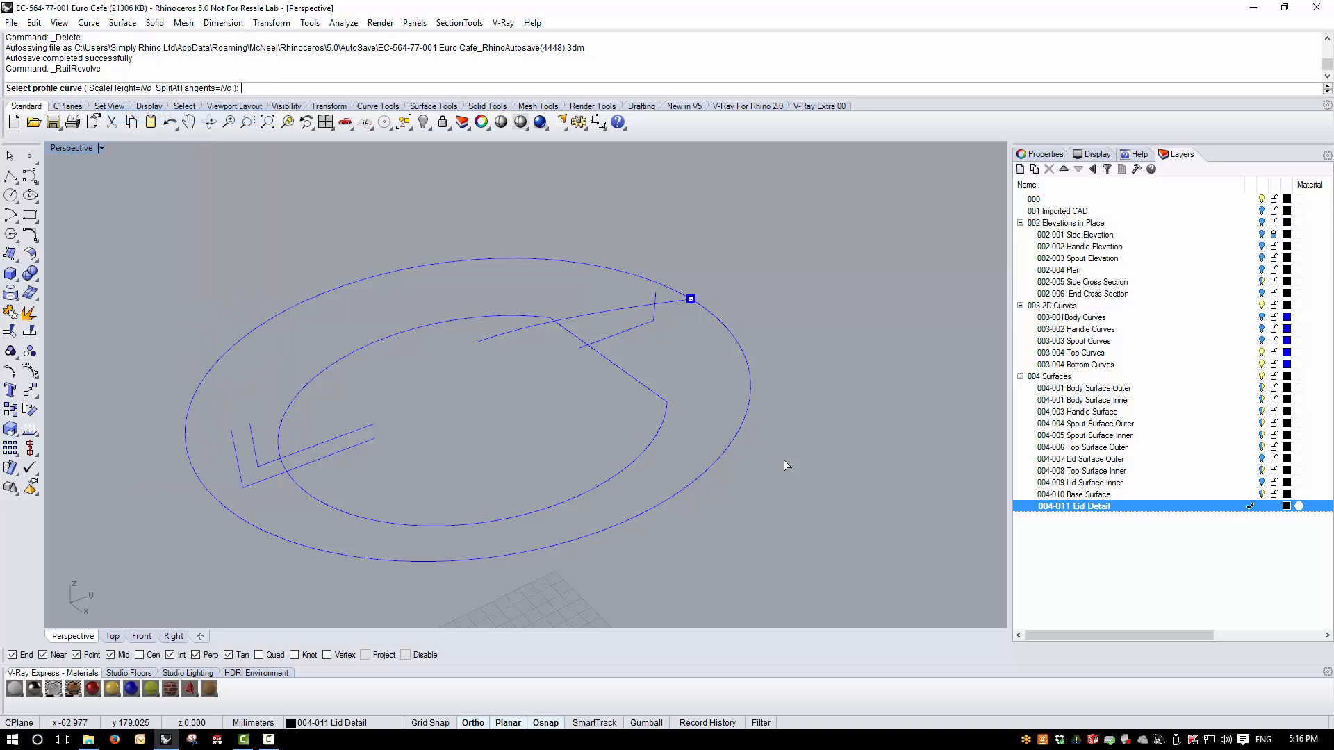
click(650, 326)
right_drag(695, 352, 685, 372)
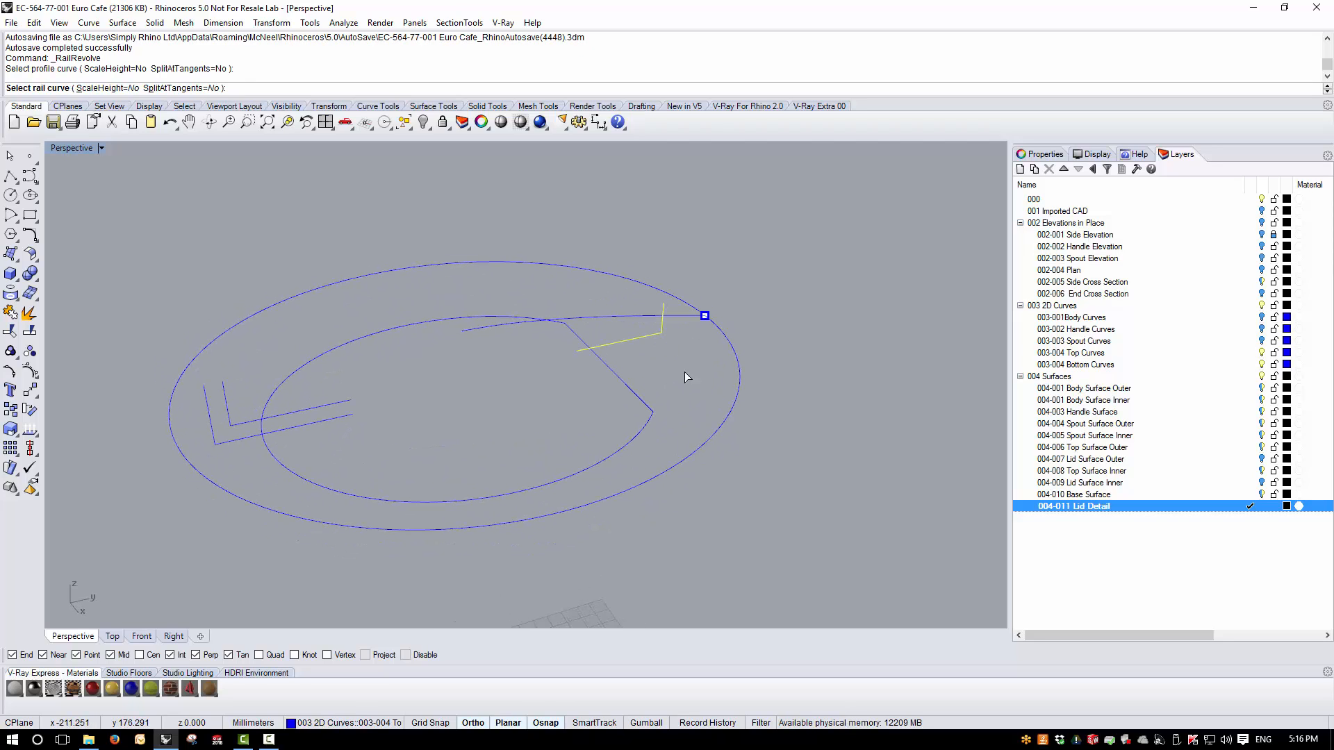
click(736, 356)
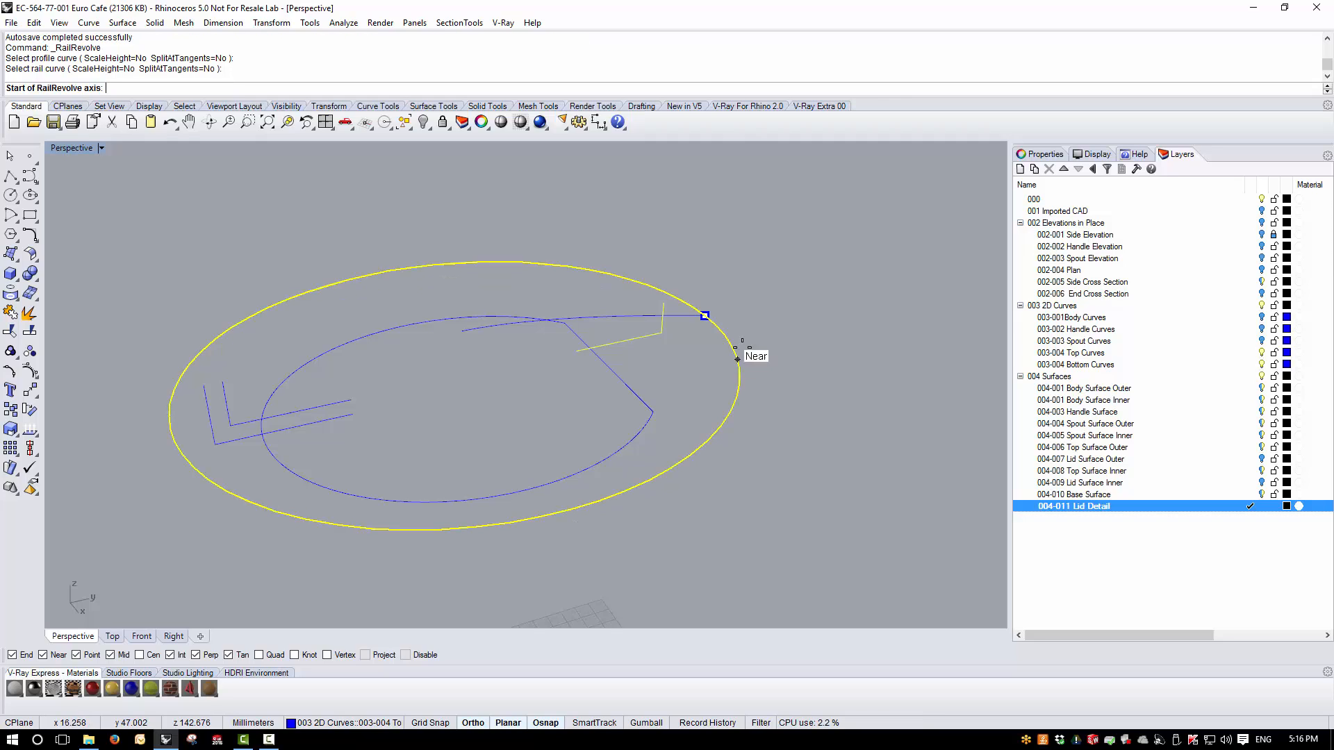
double_click(70, 148)
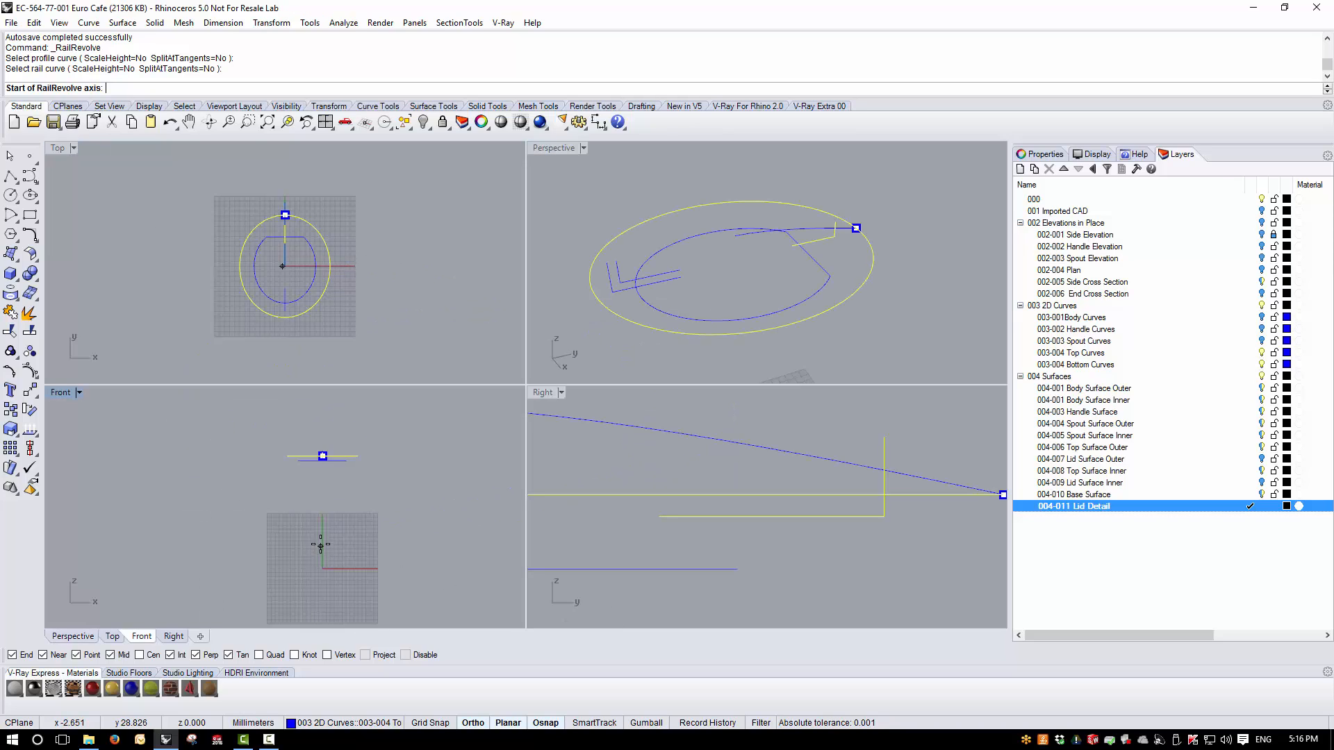
scroll(322, 547, up, 2)
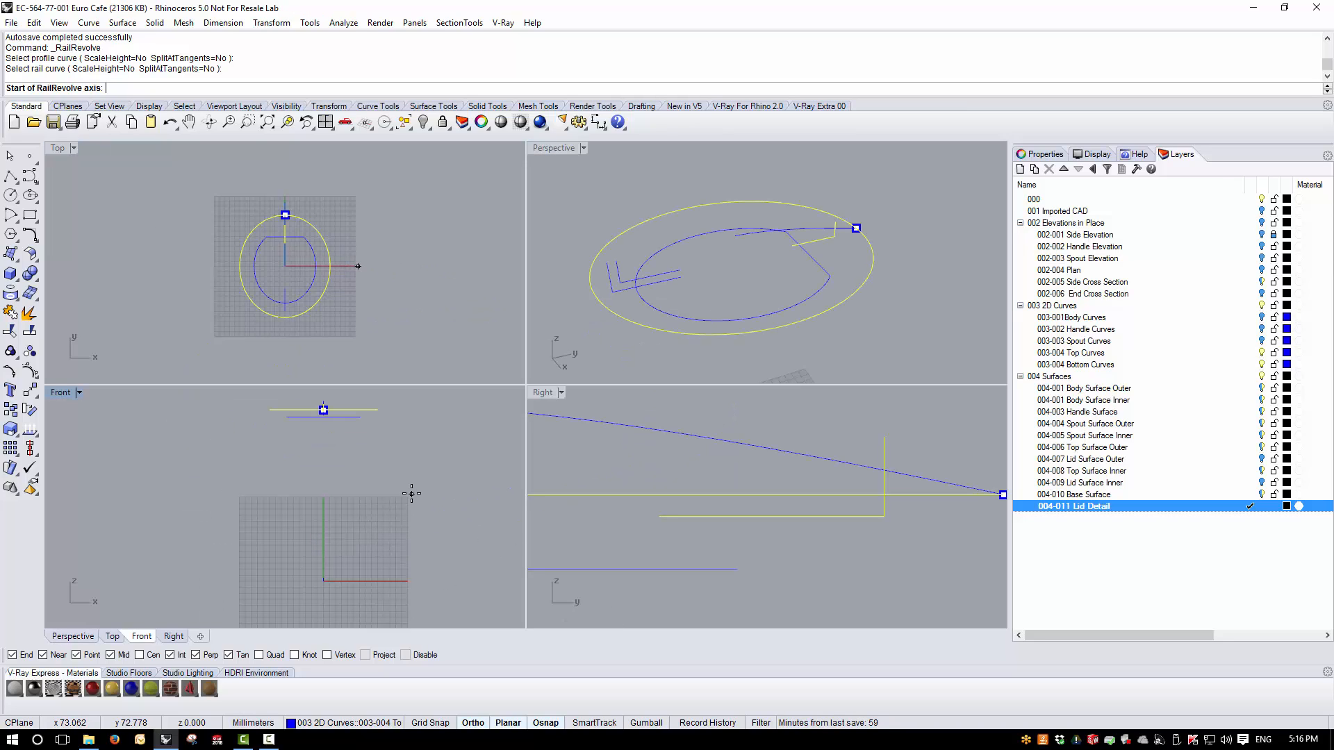
key(Return)
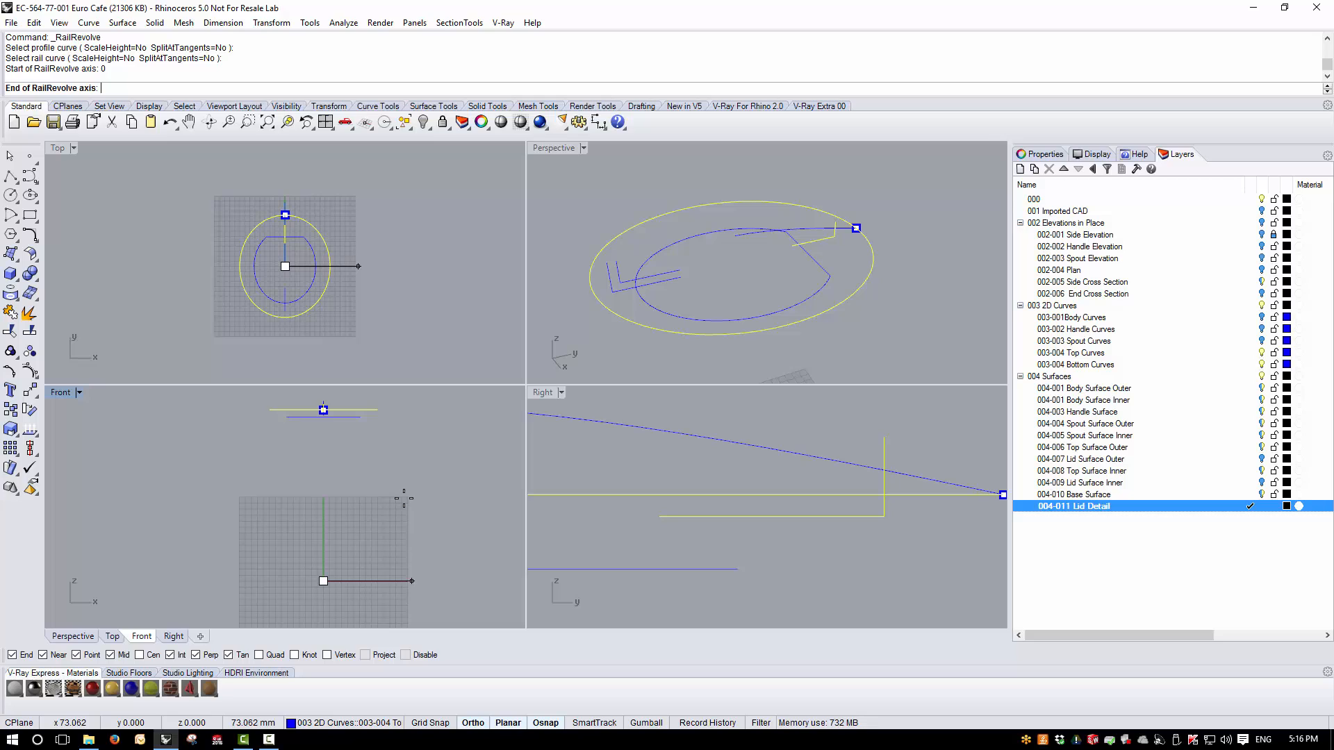
click(344, 451)
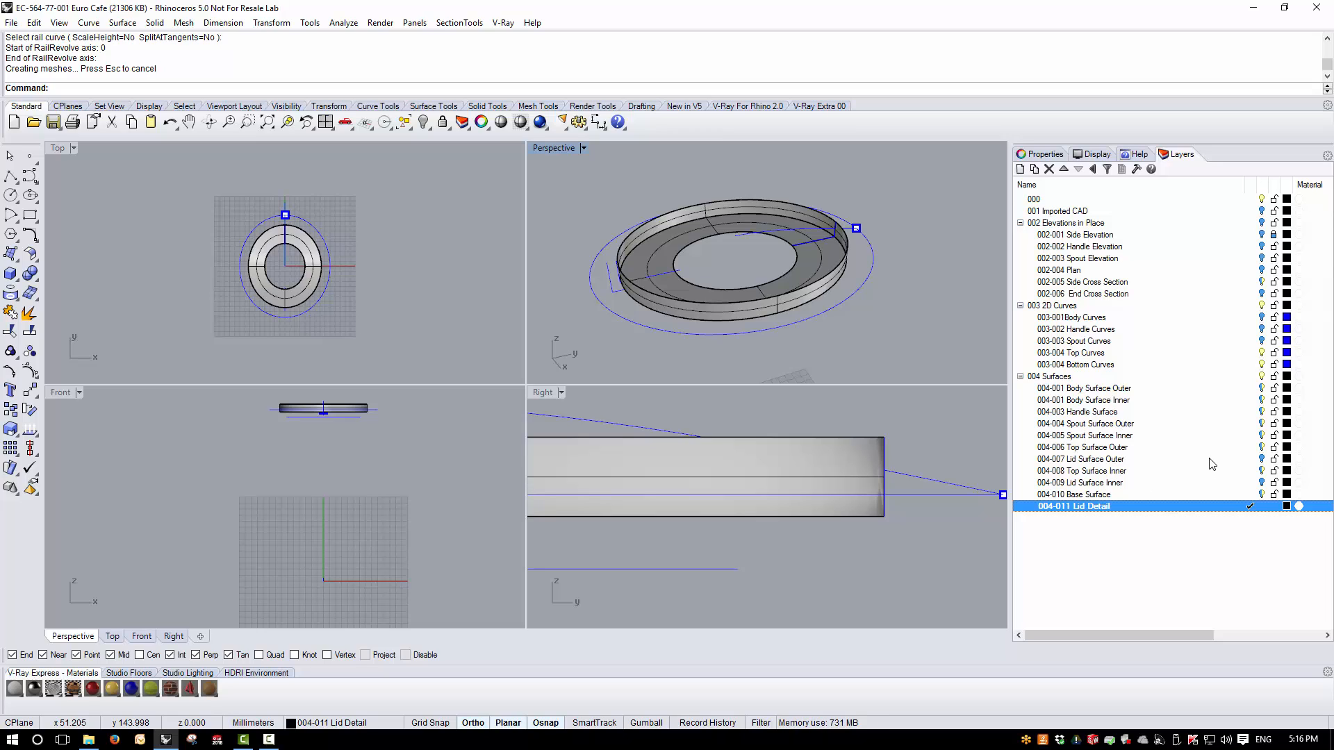
- Show the 004-007 Lid Surface Outer layer and hide the 003 2D Curves layer
click(1261, 460)
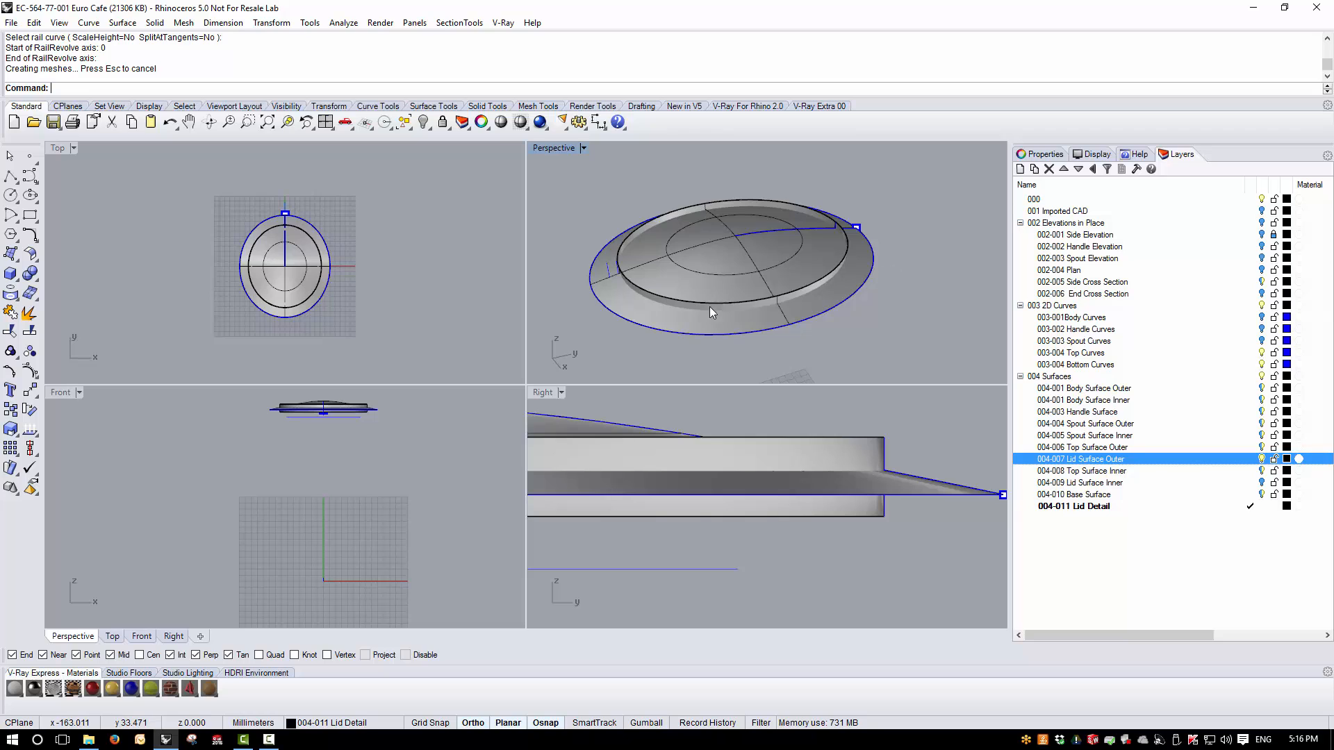
mouse_move(711, 311)
right_down()
mouse_move(700, 192)
mouse_move(692, 292)
right_up()
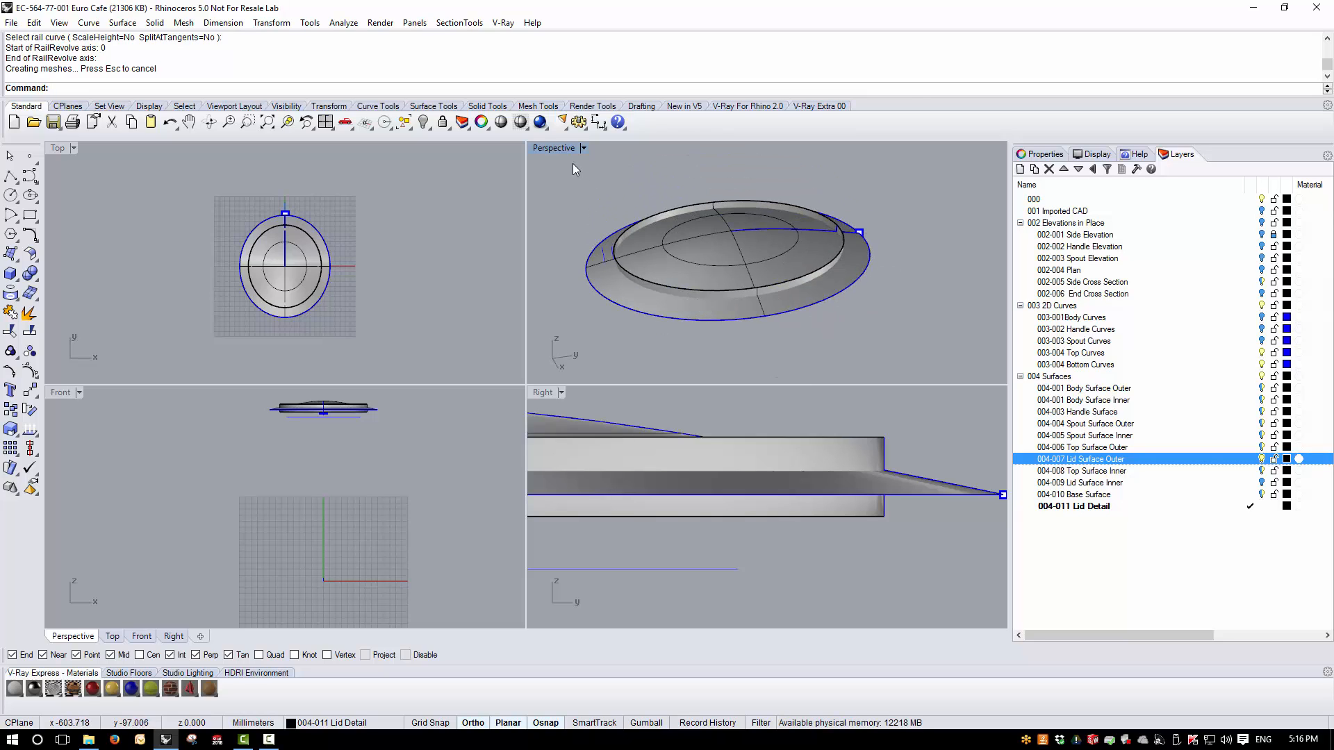
double_click(554, 148)
right_drag(133, 485, 156, 493)
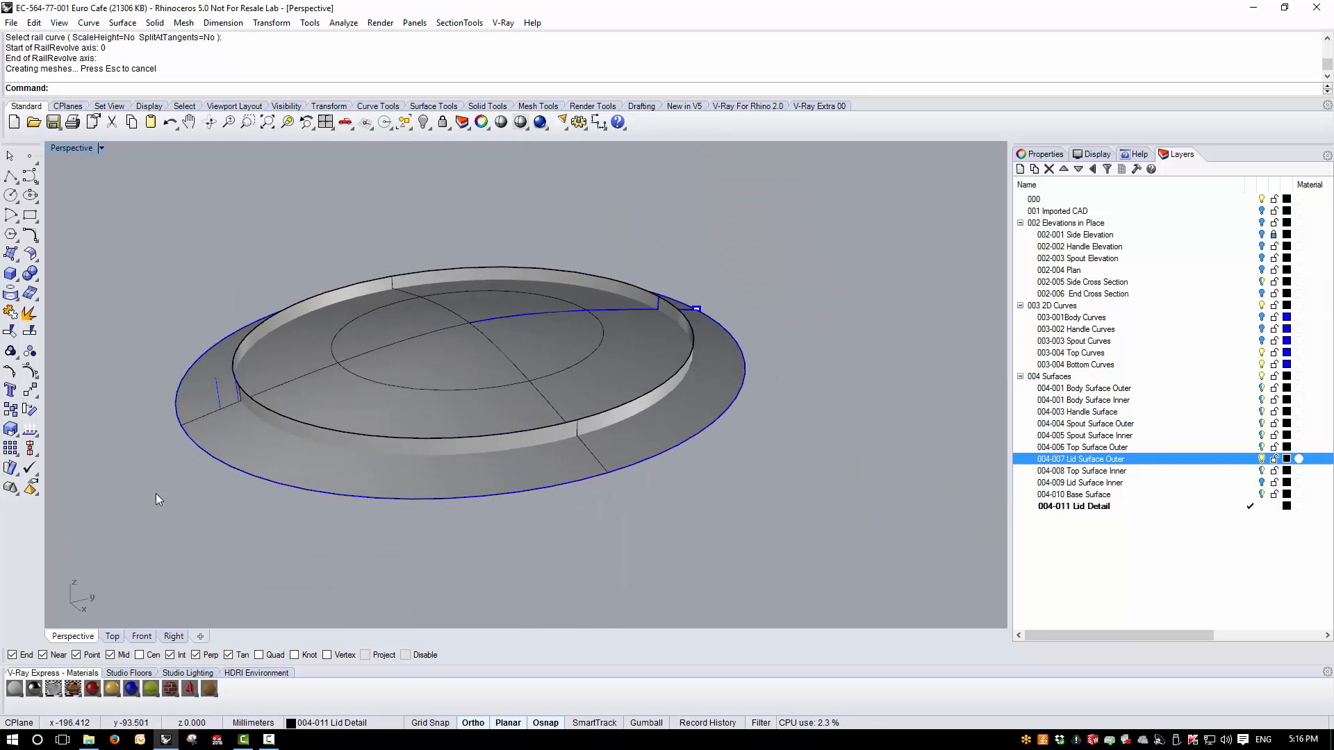
scroll(226, 404, up, 5)
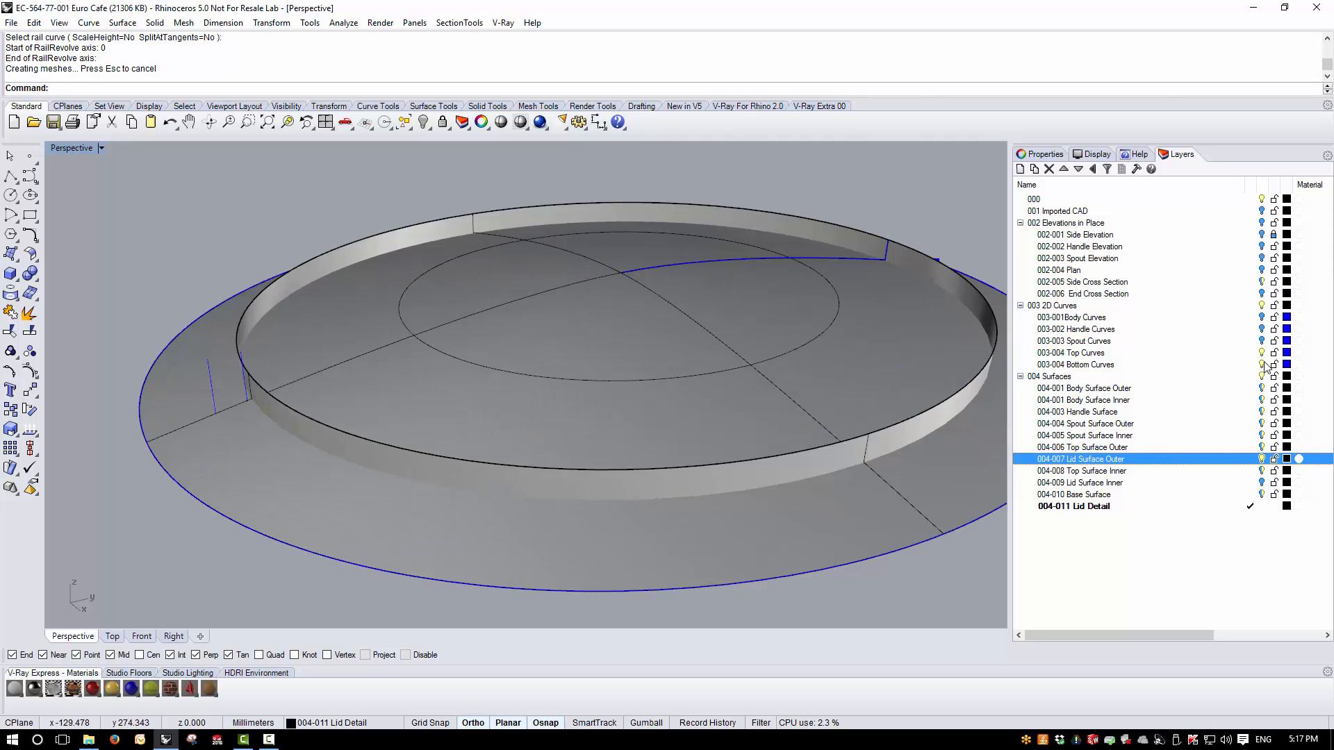
click(1261, 307)
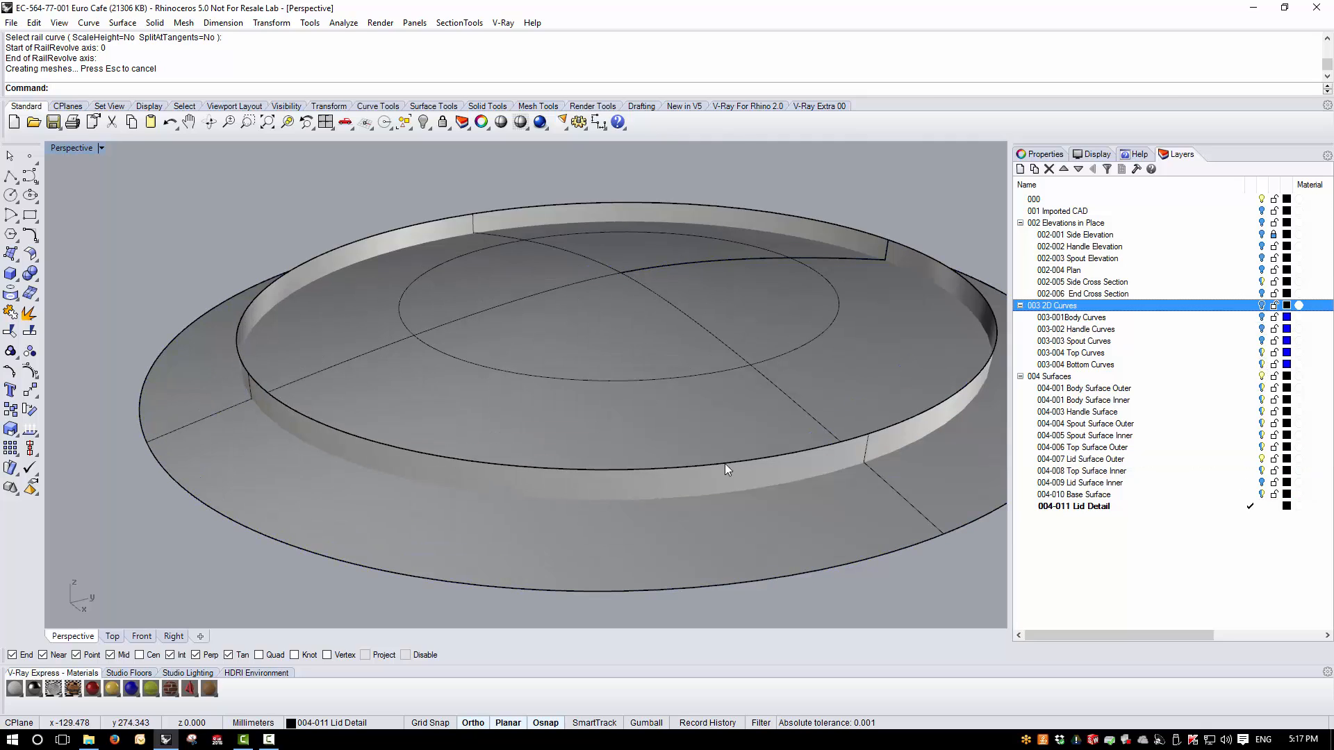
- Create the intersection curve between the revolved lid edge polysurface and the outer lid surface
click(266, 414)
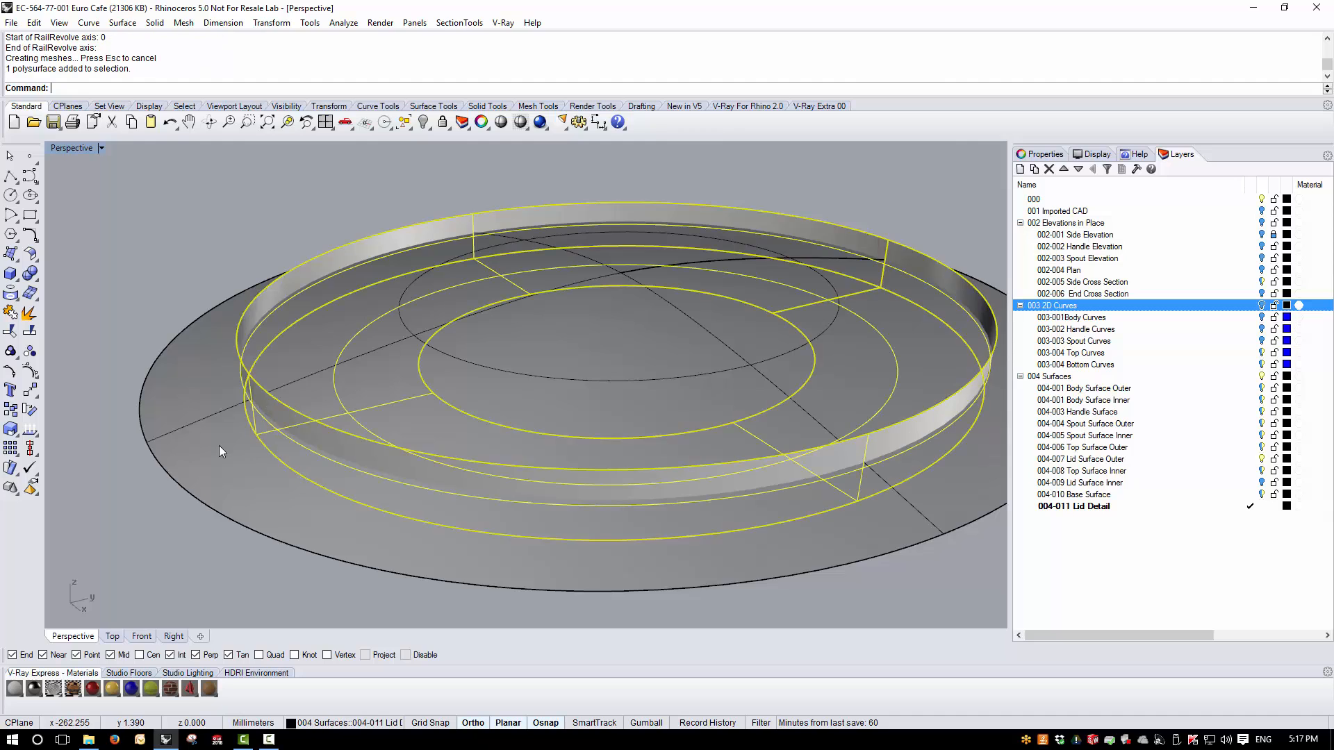
shift+click(218, 445)
click(89, 23)
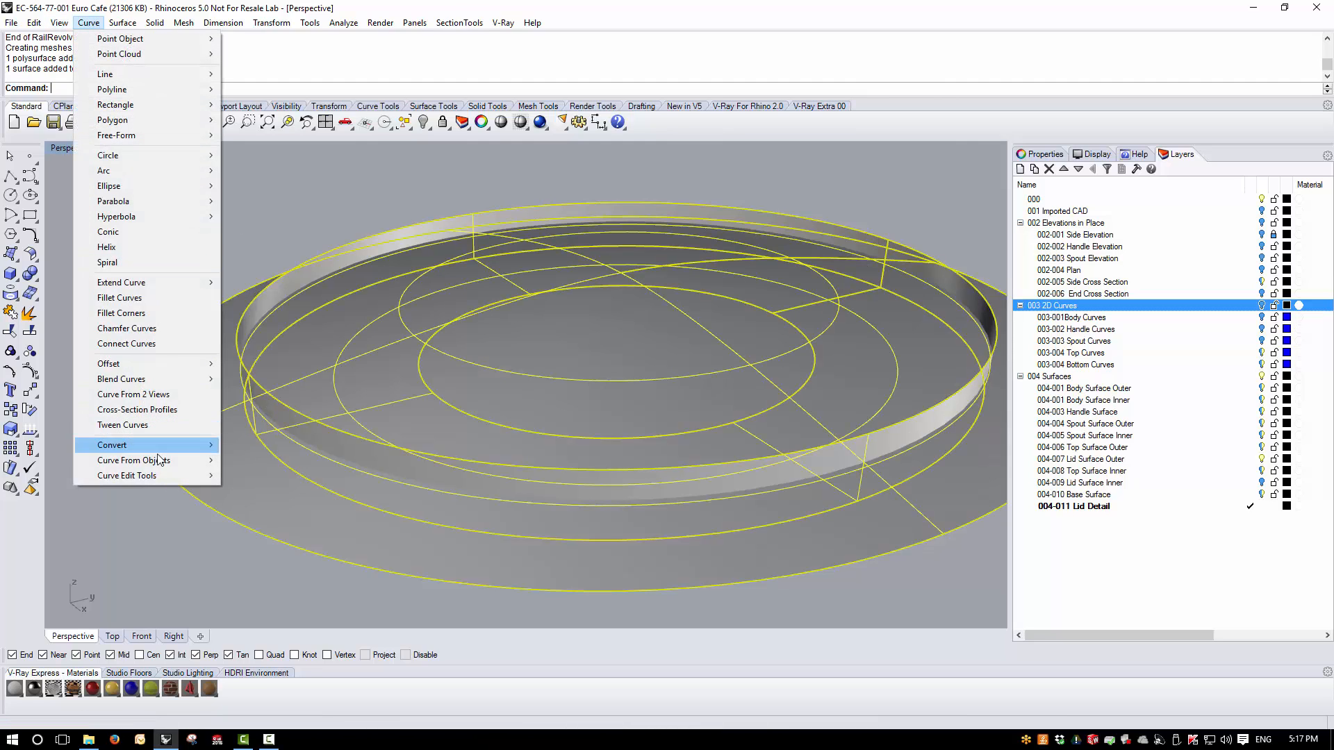
mouse_move(161, 461)
click(296, 268)
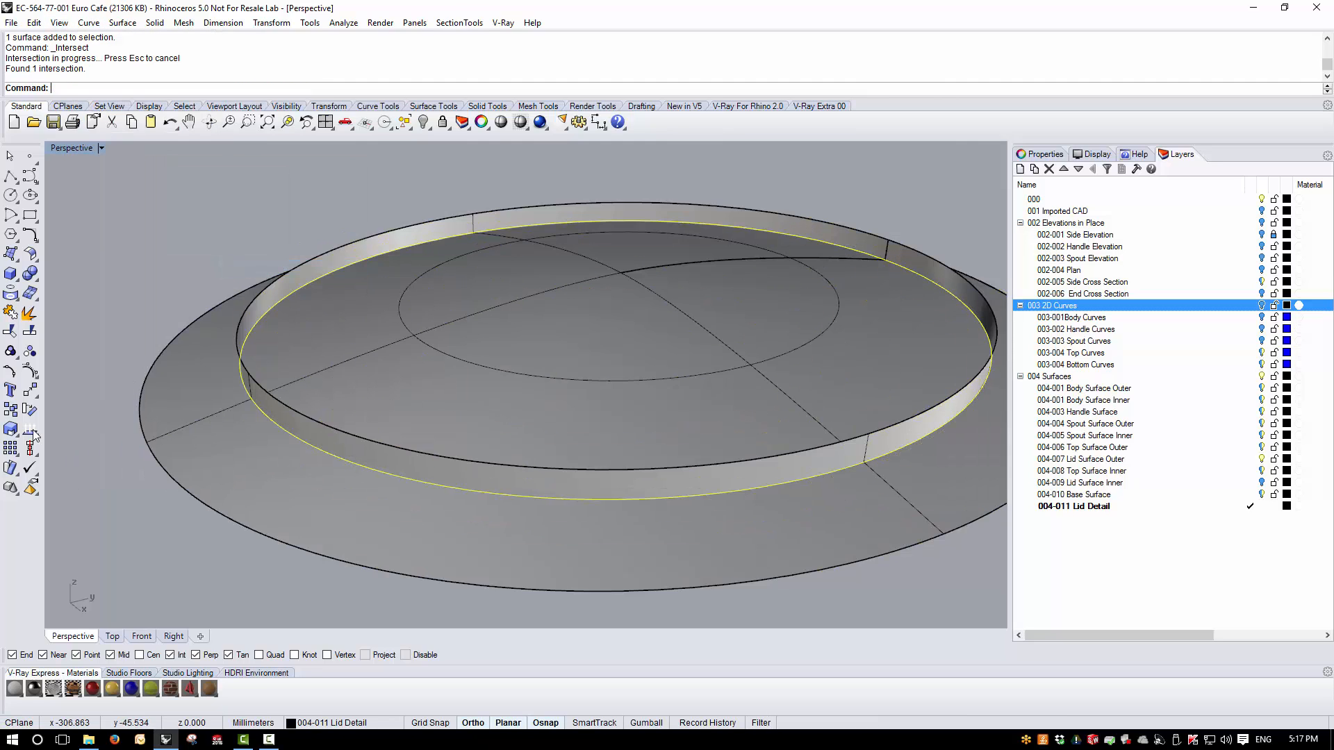
- Trim away the outer lid surface outside the intersection curve and the revolved wall above it
click(11, 330)
click(168, 427)
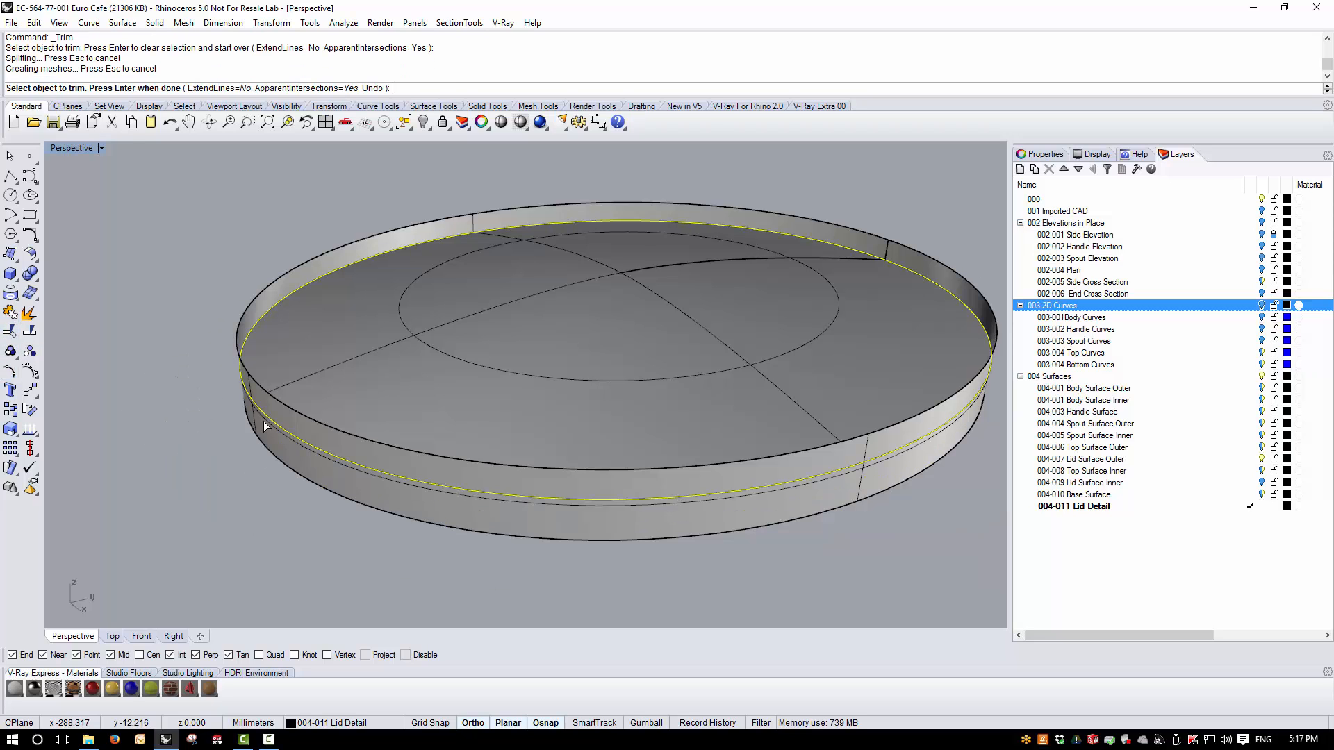
click(267, 394)
key(Return)
key(Escape)
- Join the trimmed outer lid surface and the revolved edge polysurface into one polysurface
right_drag(410, 445, 396, 387)
scroll(398, 425, down, 4)
click(375, 431)
shift+click(363, 448)
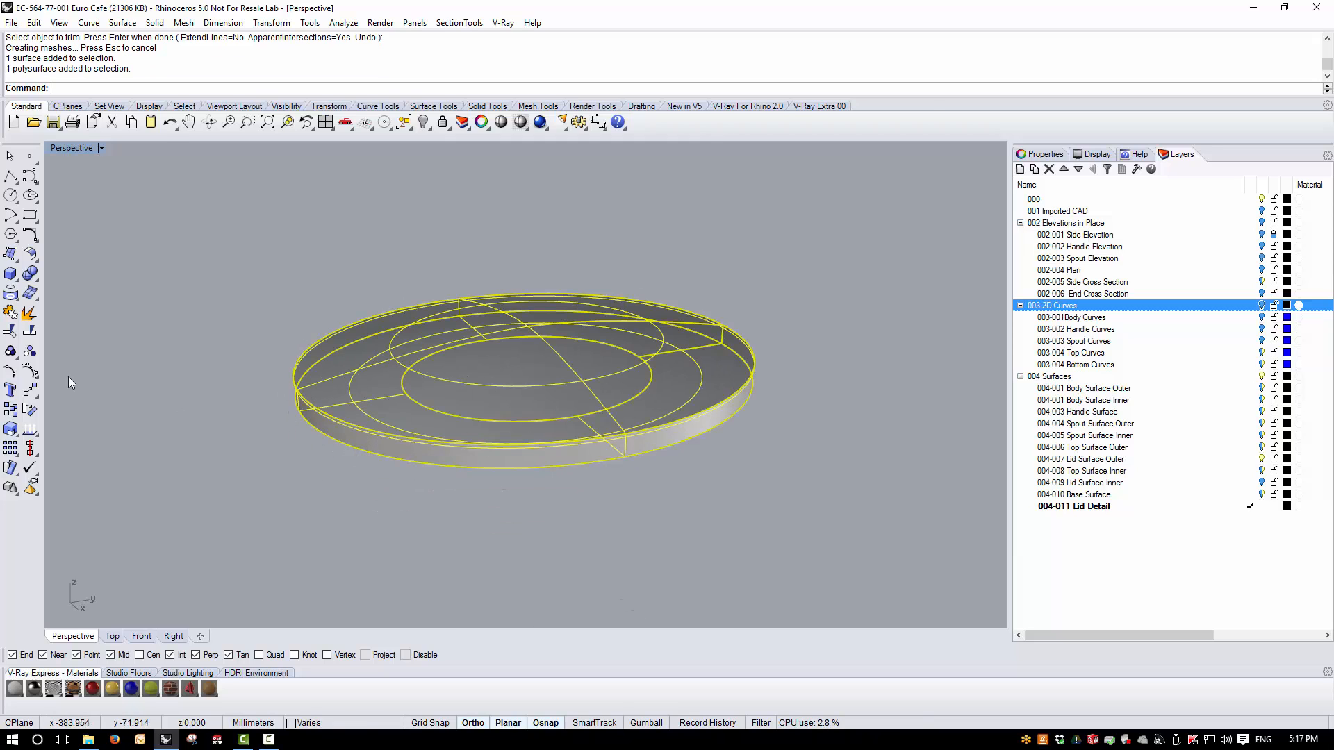
click(11, 313)
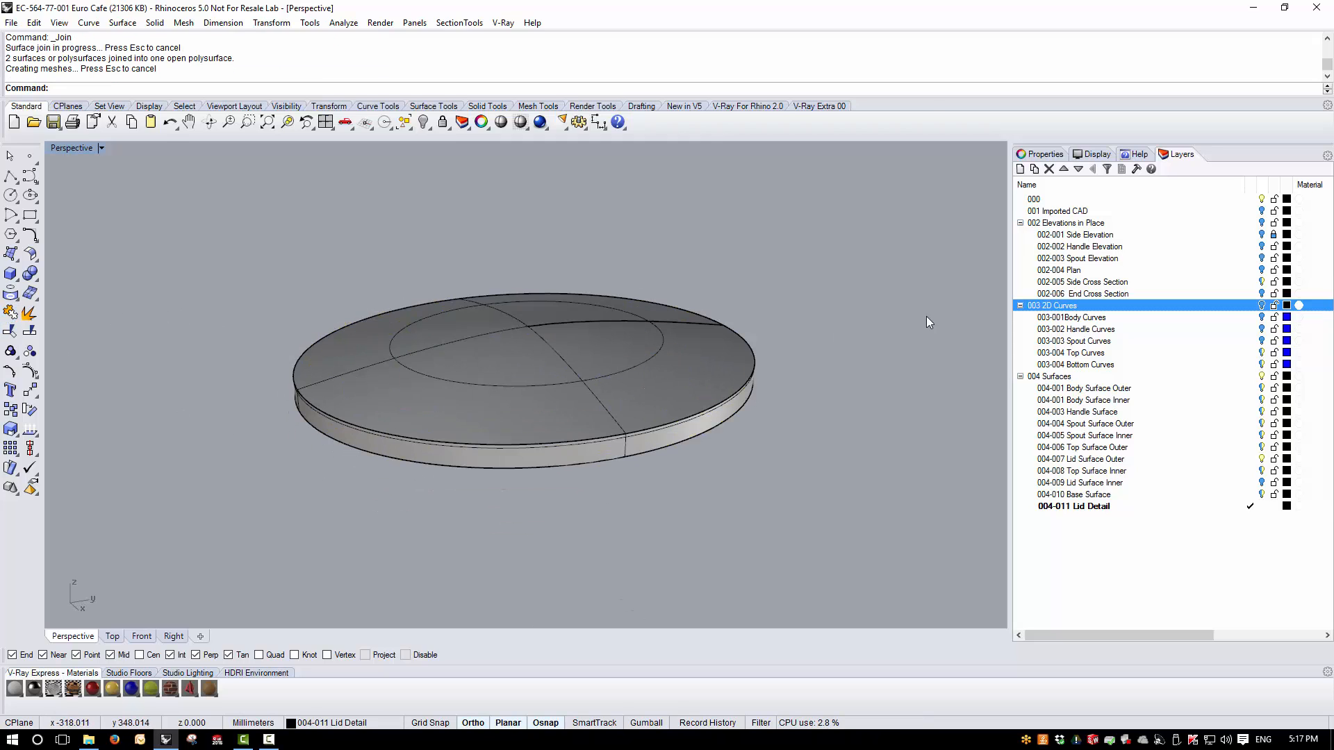
- Show the 004-001 Body Surface Outer layer to check how the lid sits on the teapot body, and hide that layer again
click(1264, 391)
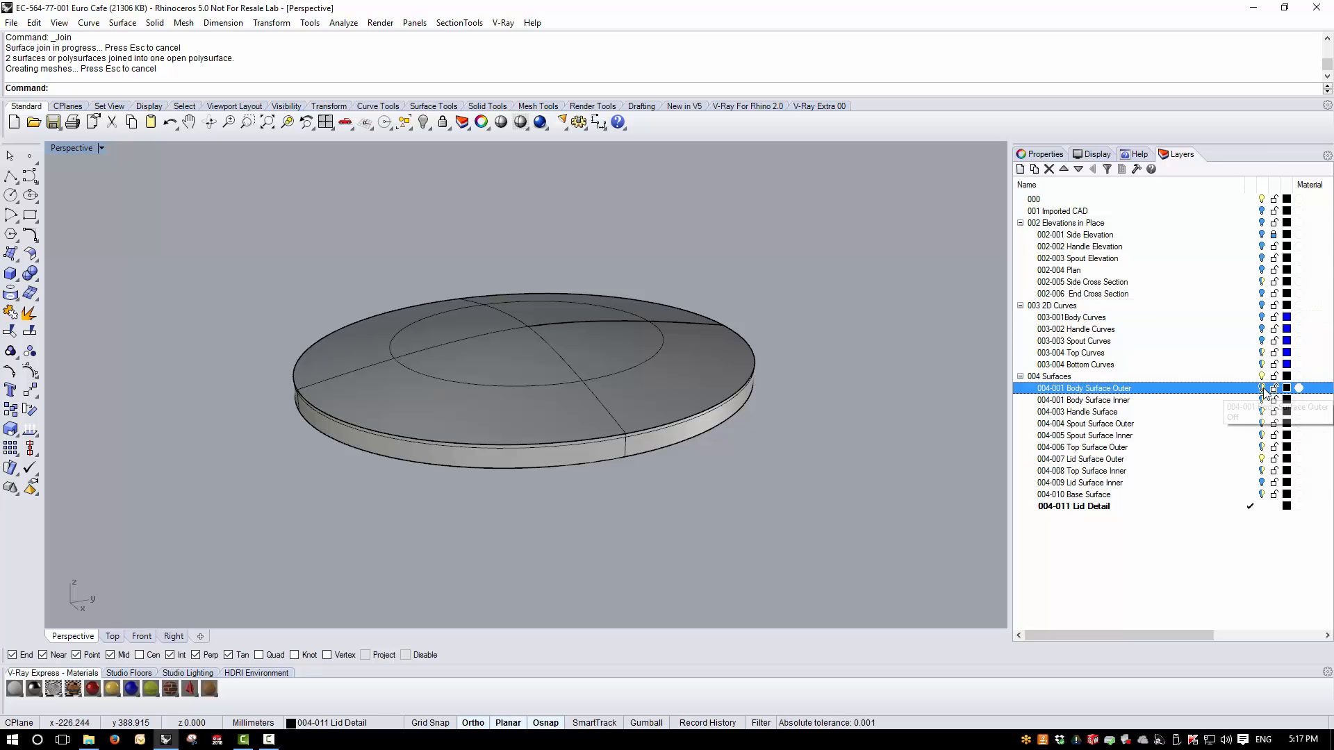
right_drag(743, 459, 694, 434)
right_drag(564, 511, 550, 467)
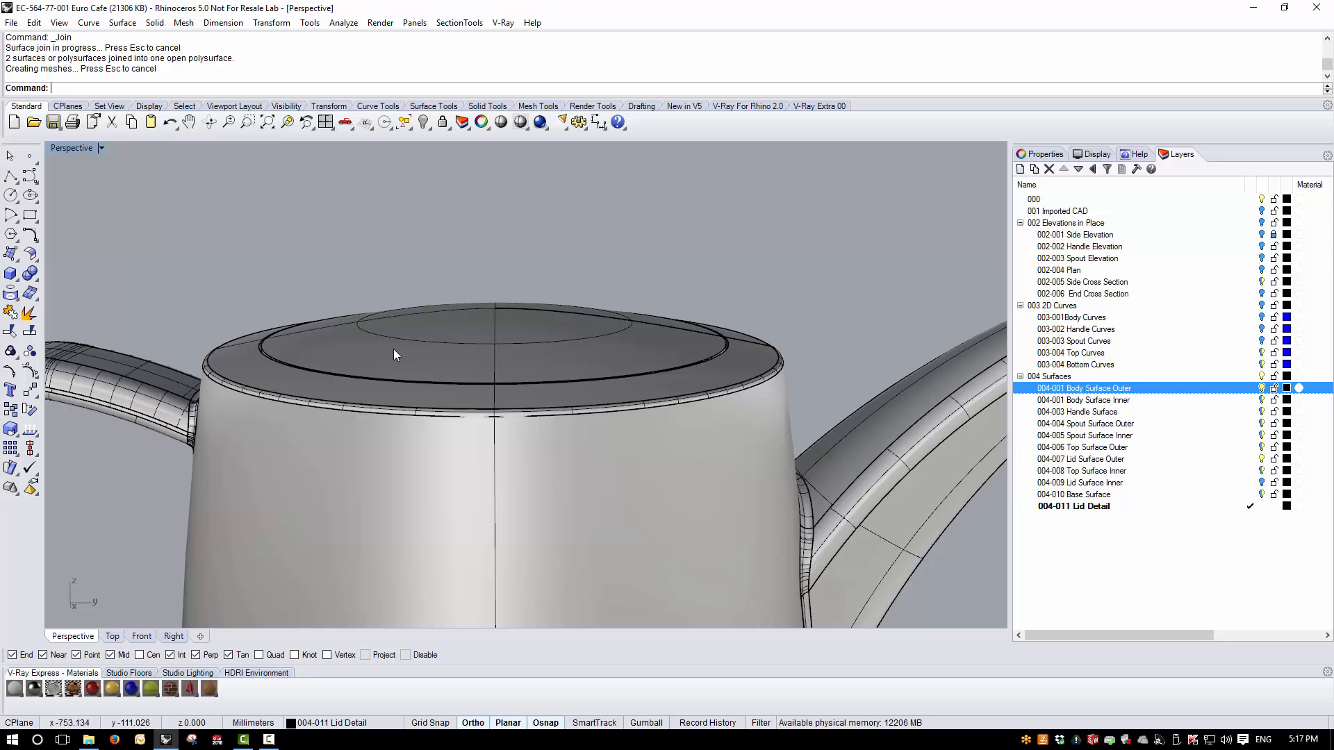
right_drag(344, 349, 898, 427)
click(1262, 388)
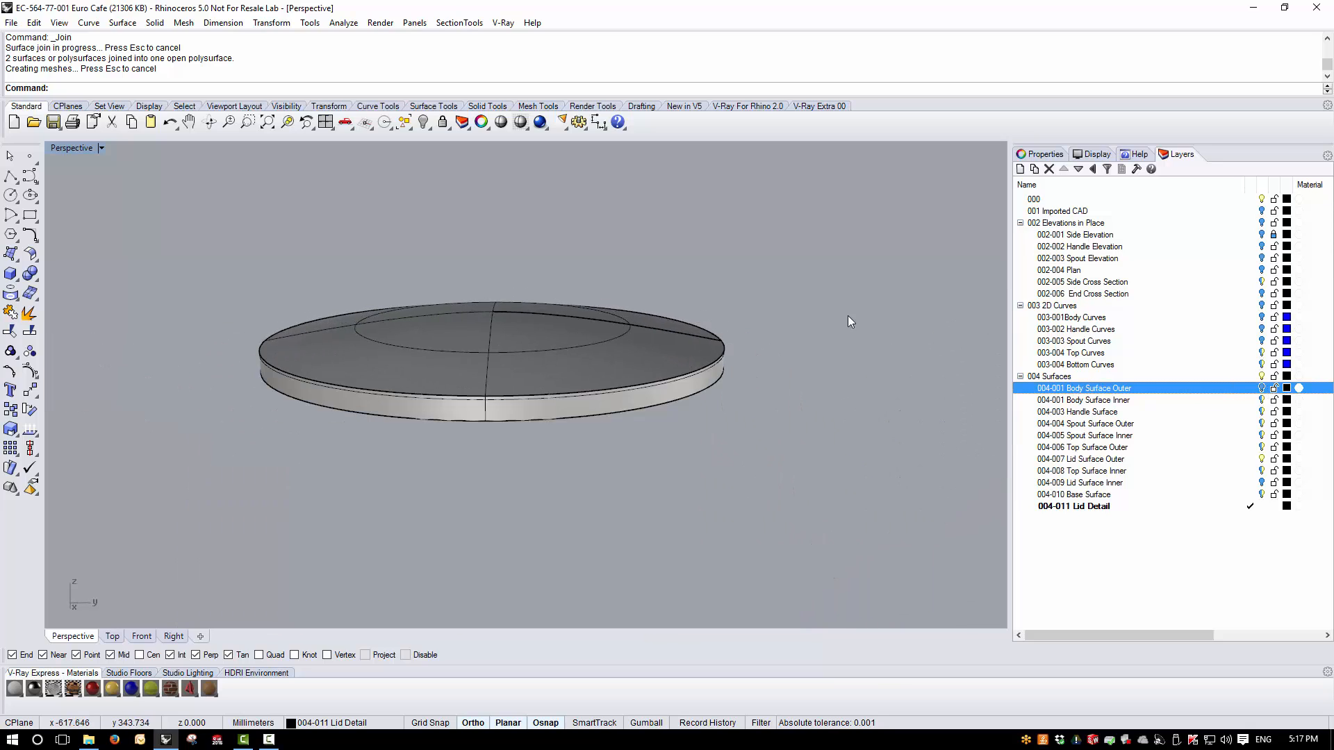
- Turn the view to the lid's underside and show the 003 2D Curves layer with its top and bottom curves
right_drag(850, 319, 748, 231)
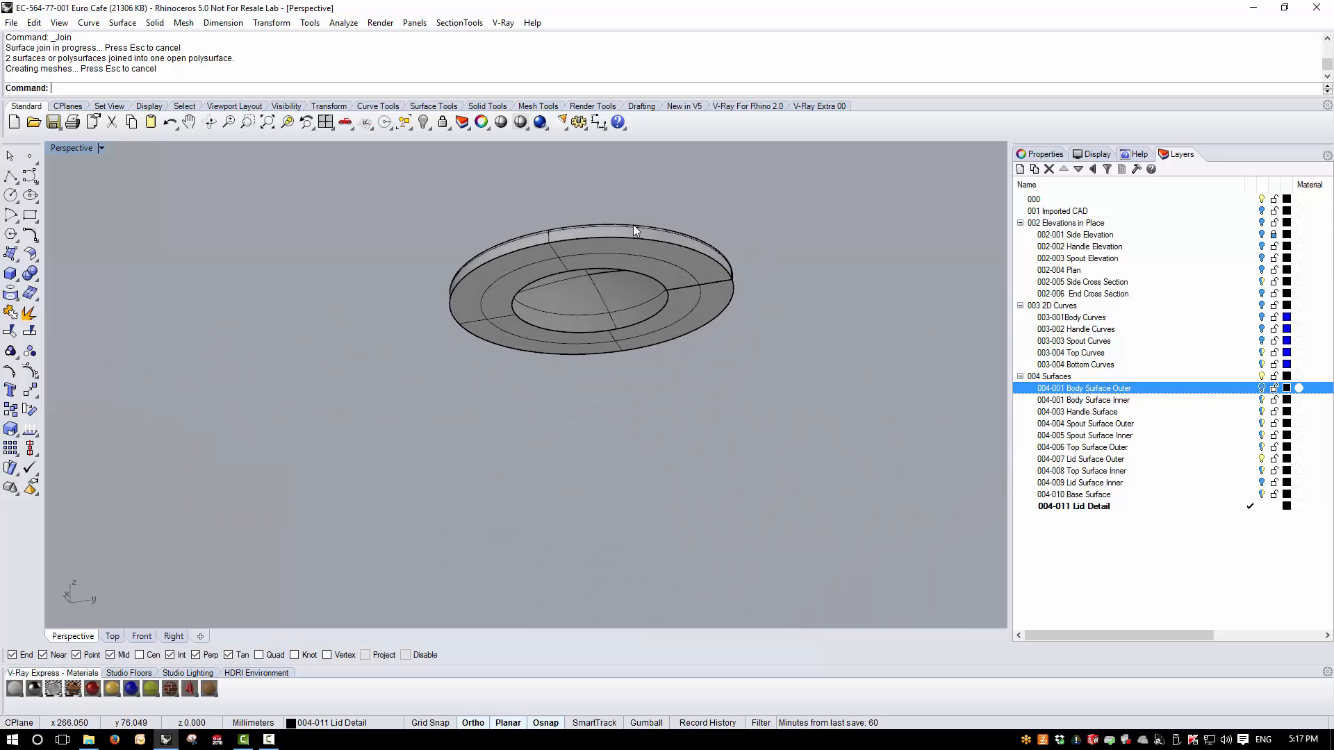
scroll(495, 301, up, 3)
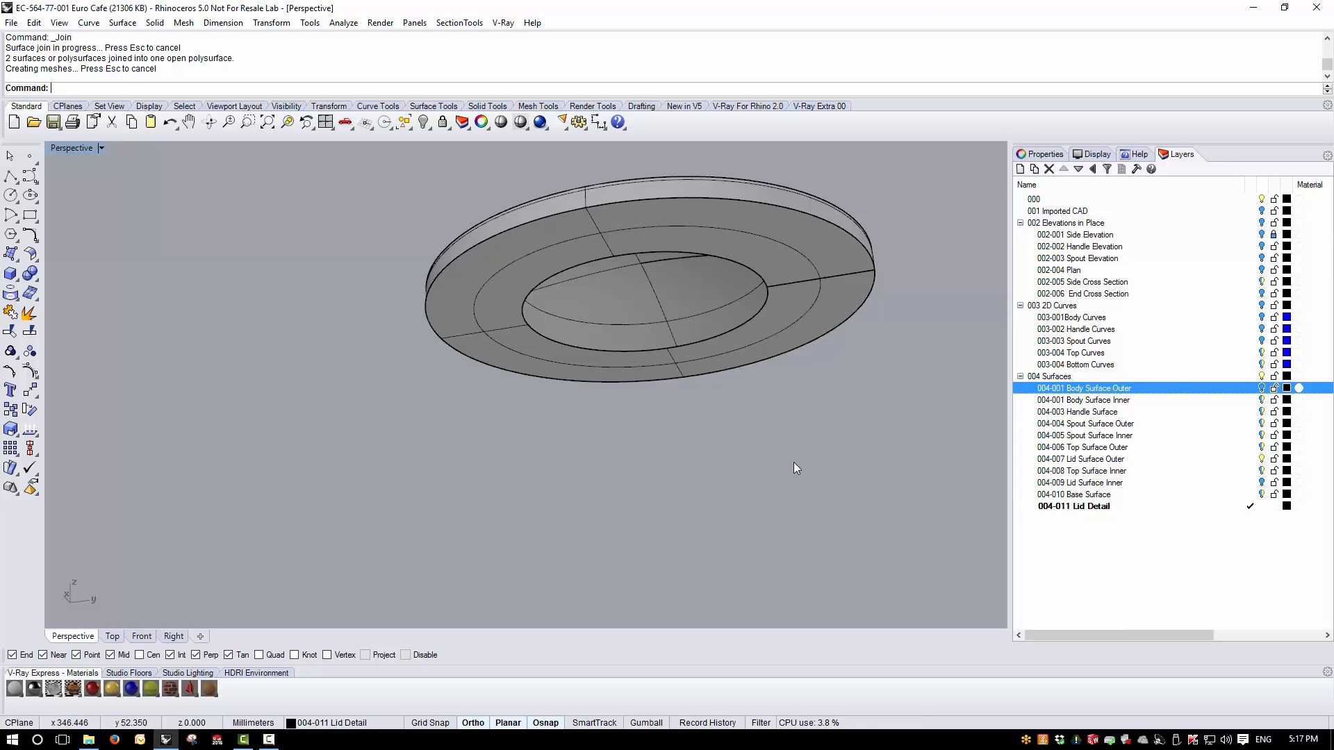
click(1262, 354)
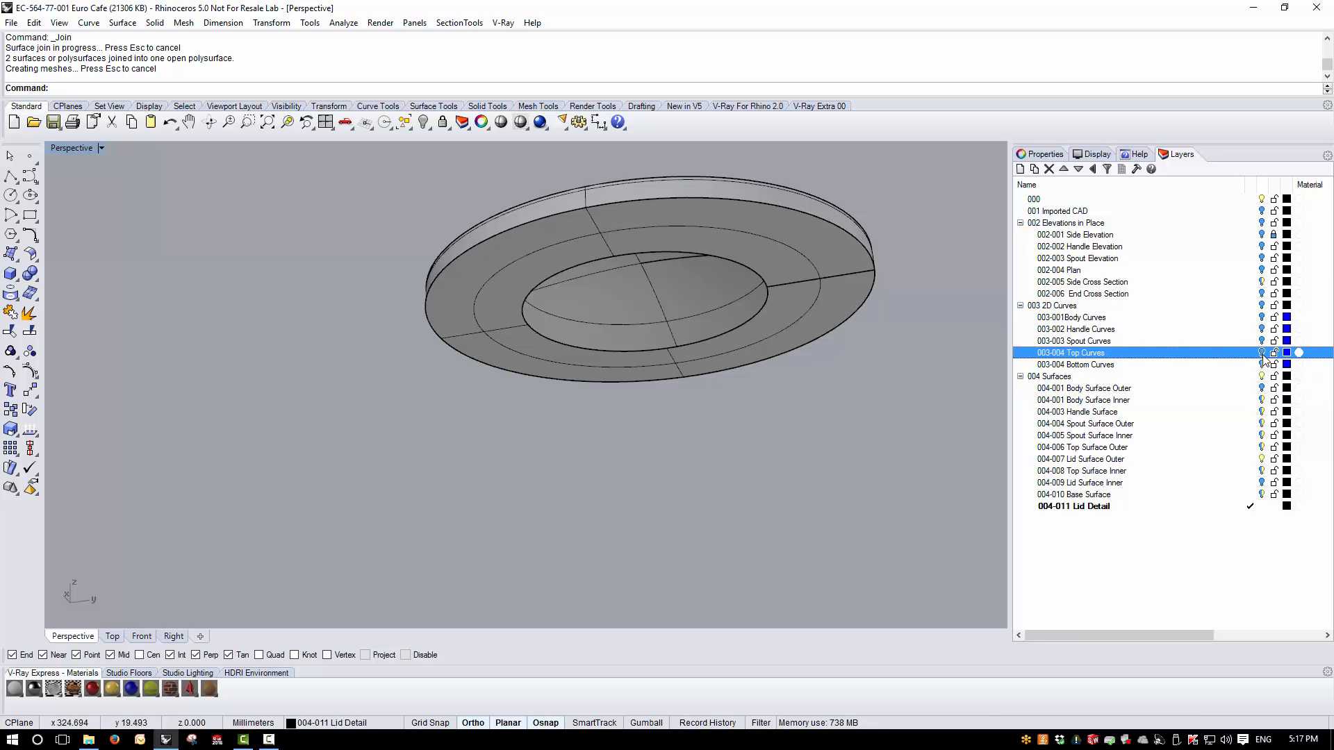
click(1261, 307)
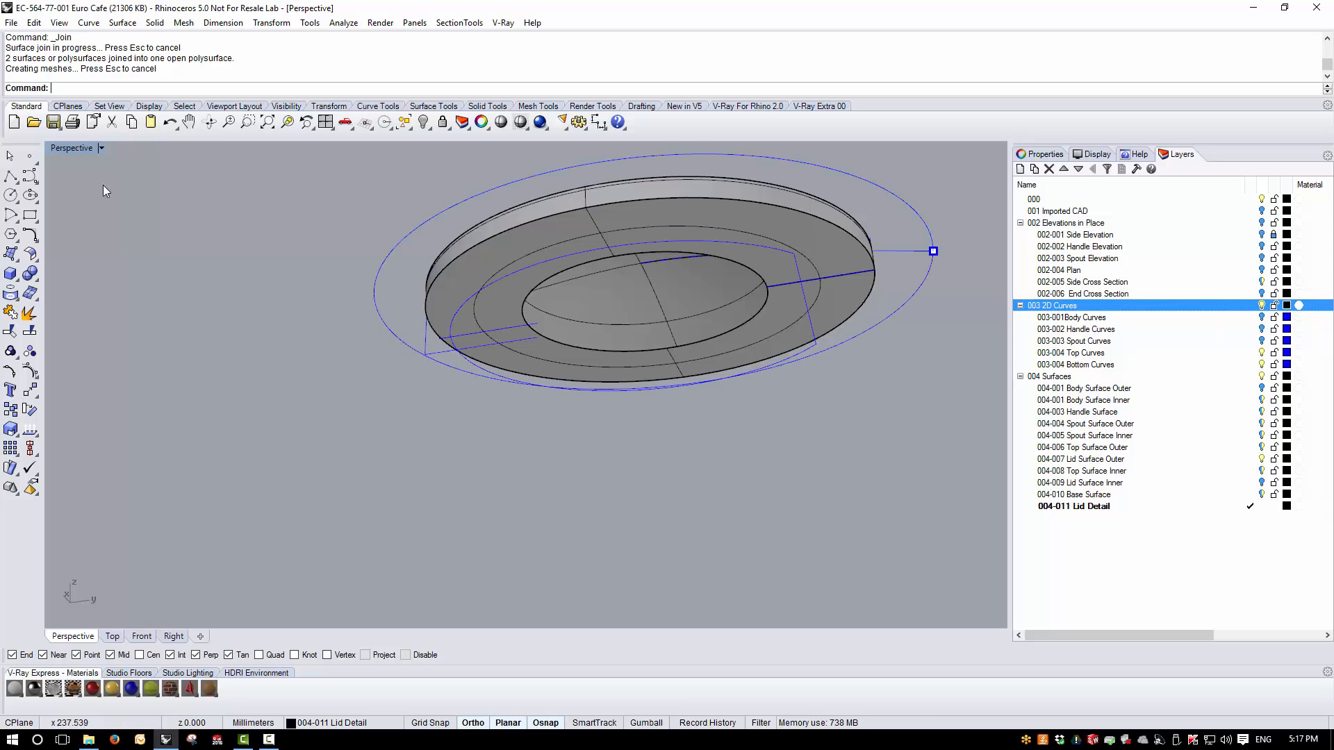
- Show all four views, make 003-004 Top Curves current, hide the 004 Surfaces layers and show 002 Elevations in Place
double_click(72, 148)
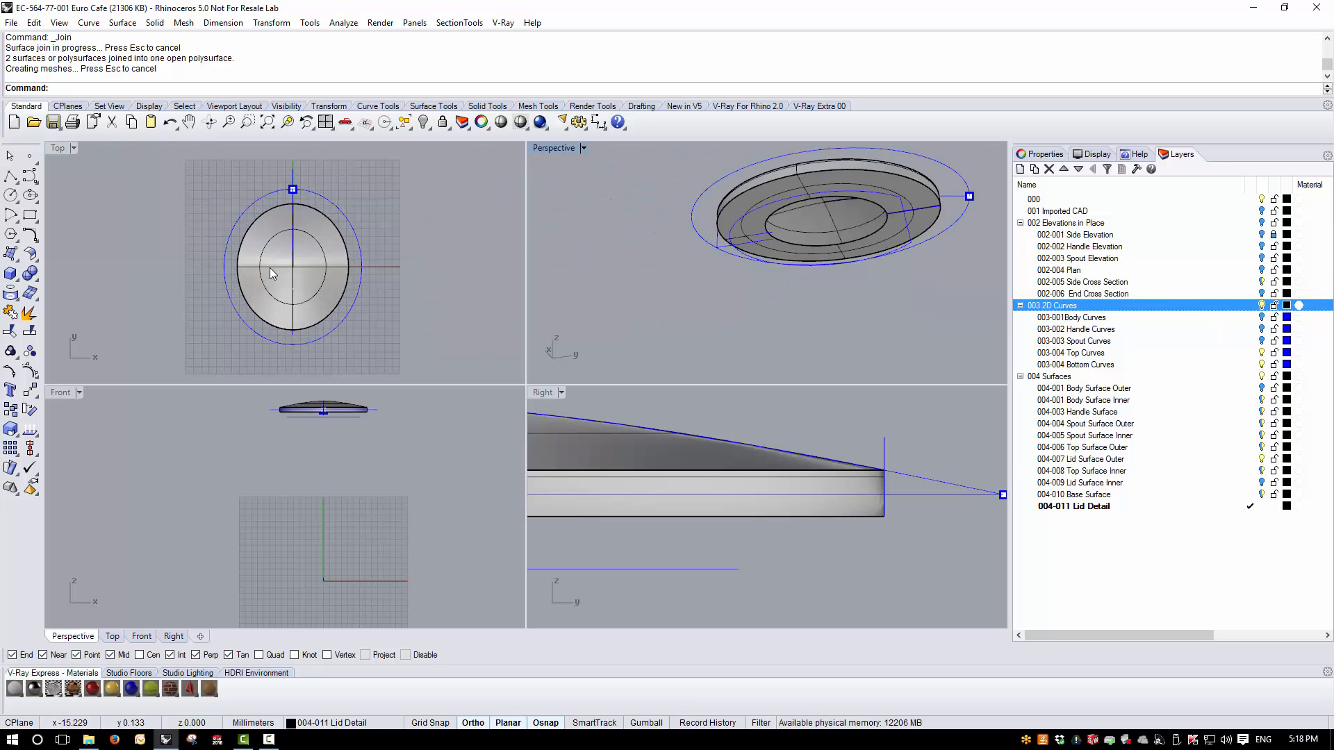
click(1250, 353)
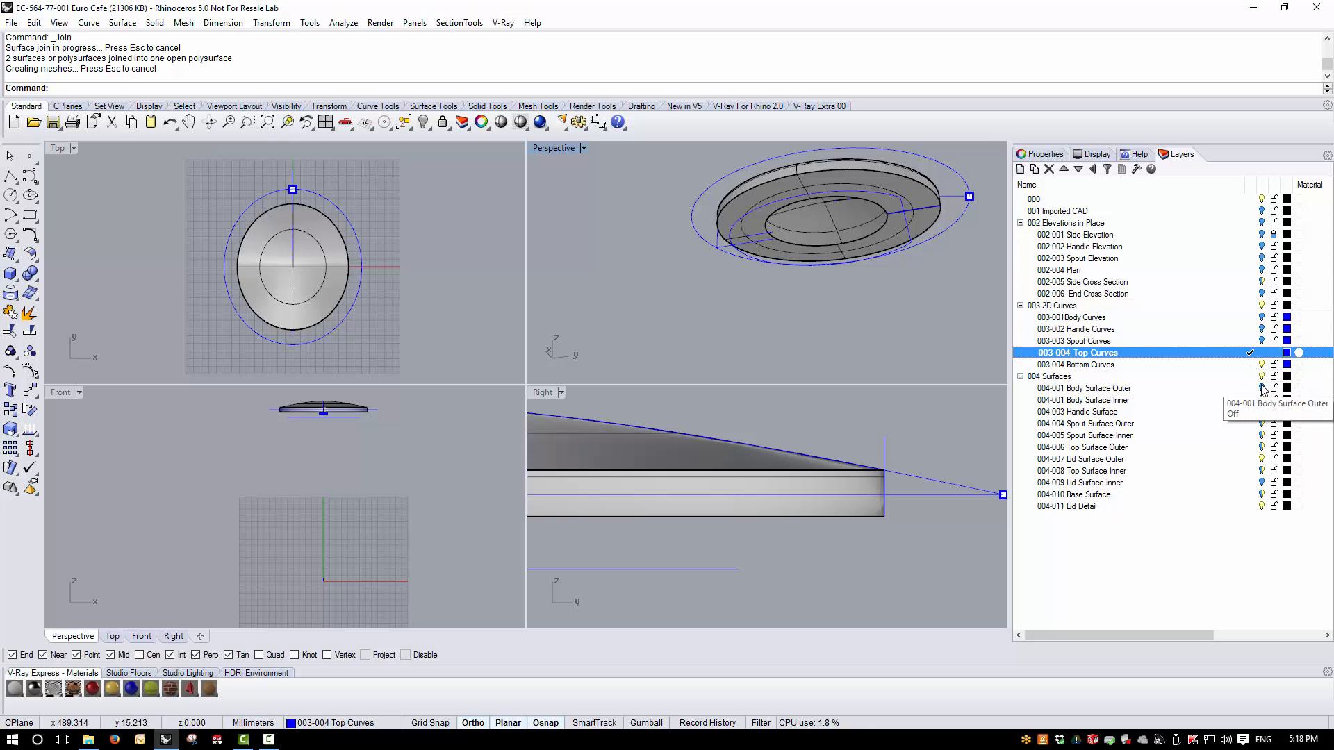
click(1262, 376)
scroll(271, 249, up, 3)
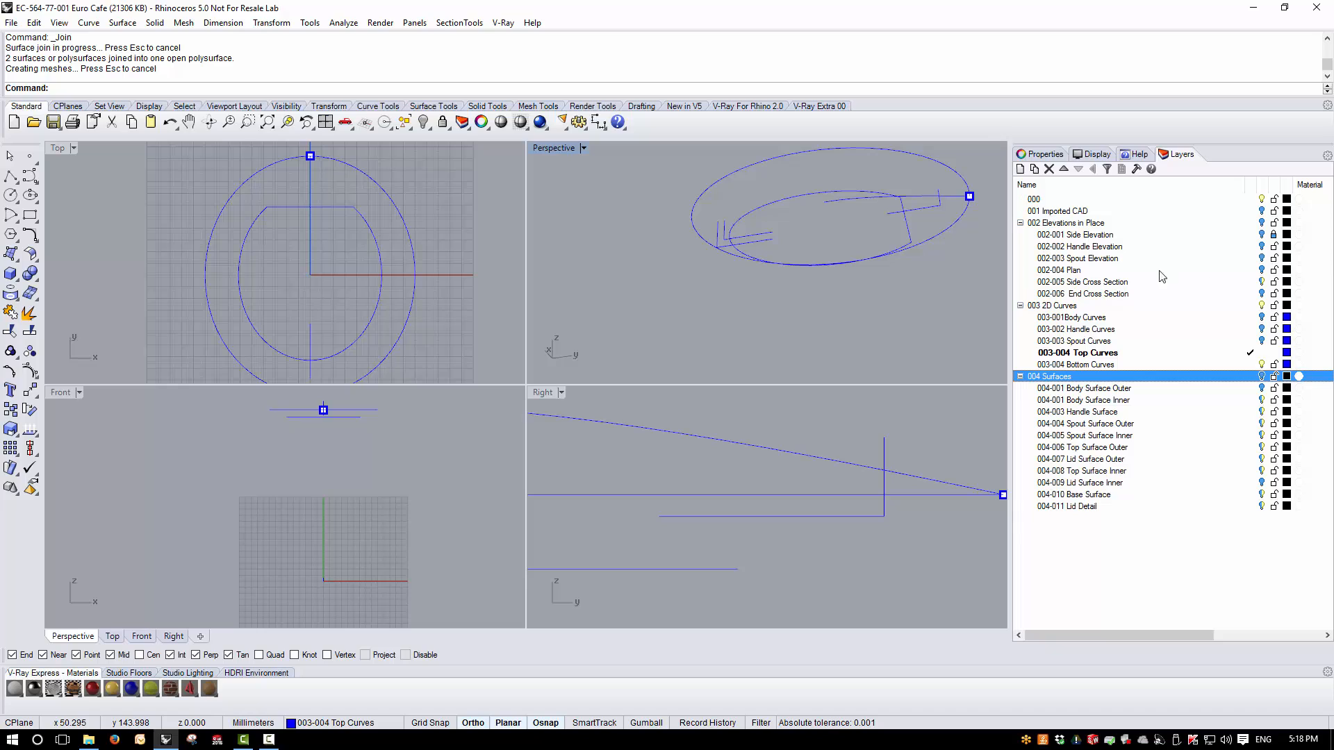
click(1262, 223)
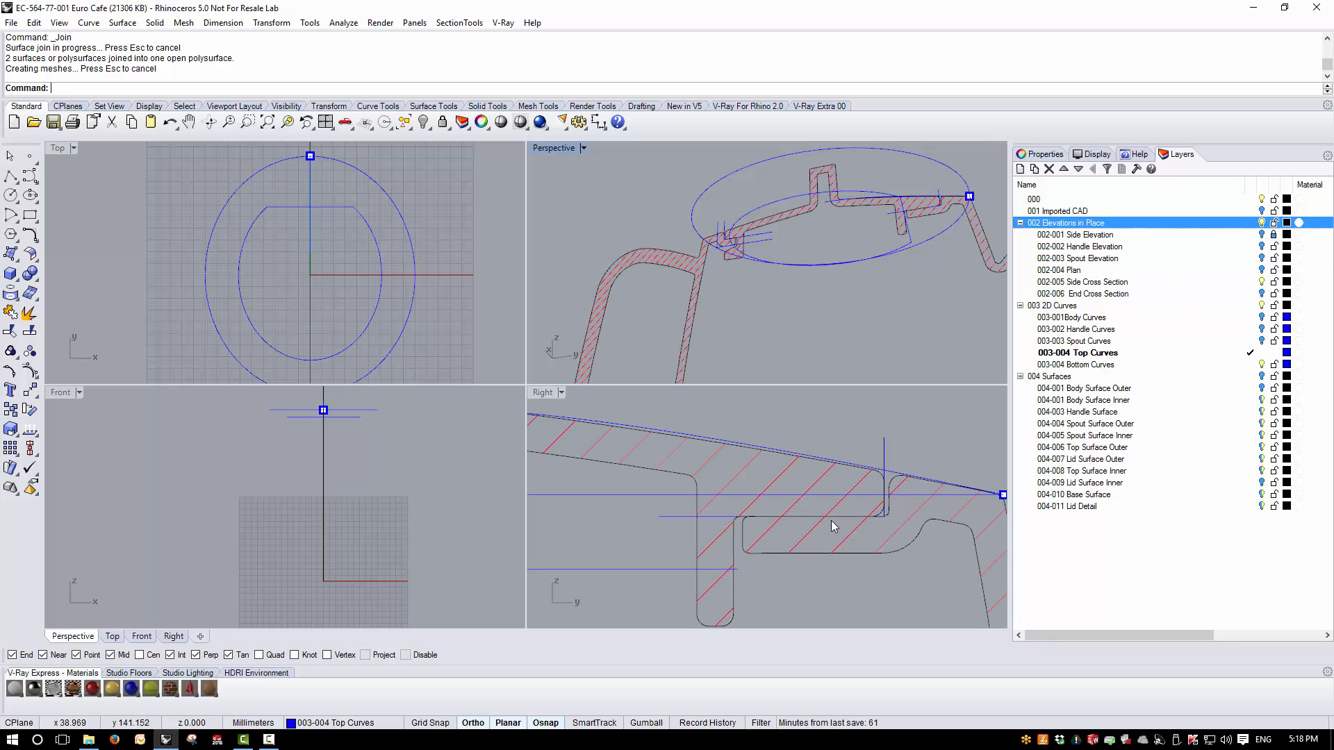
- Dimension the horizontal gap between the lid's locating flange and the body ledge on the spout side, and delete the dimension
scroll(874, 549, up, 5)
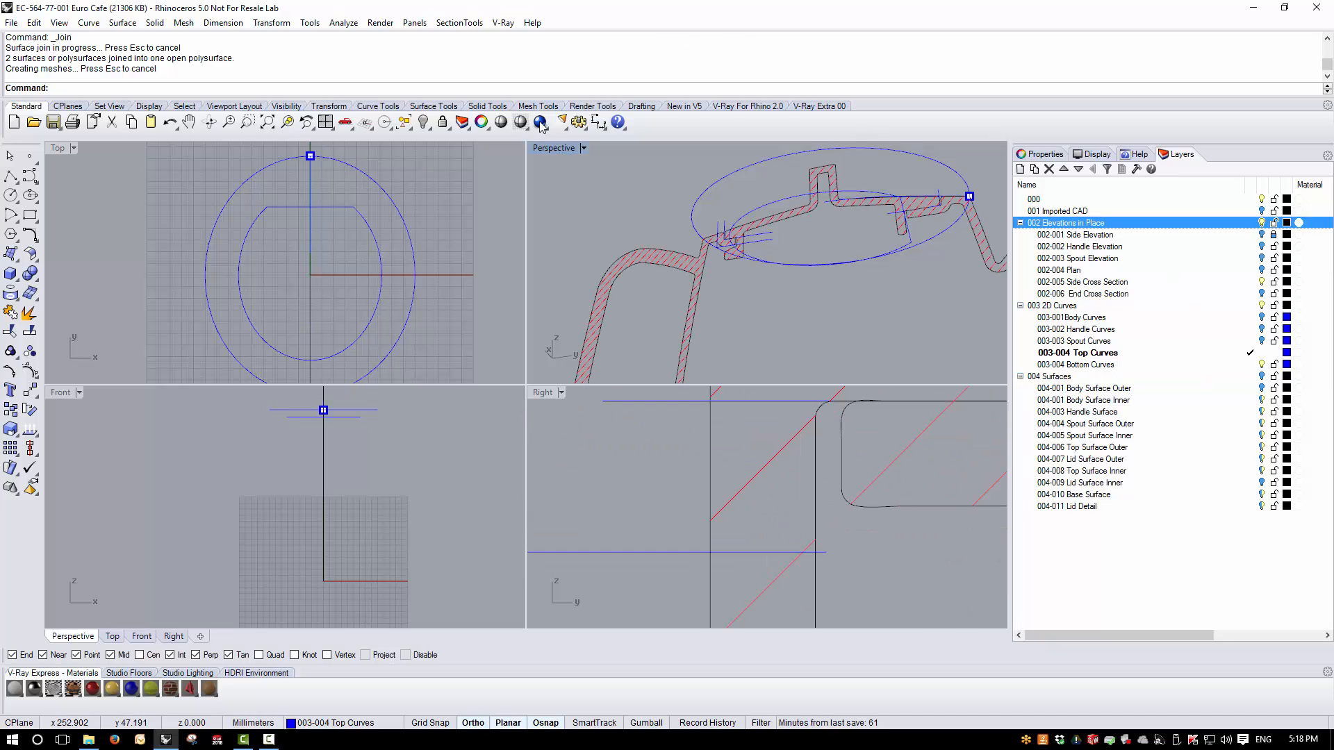
click(599, 122)
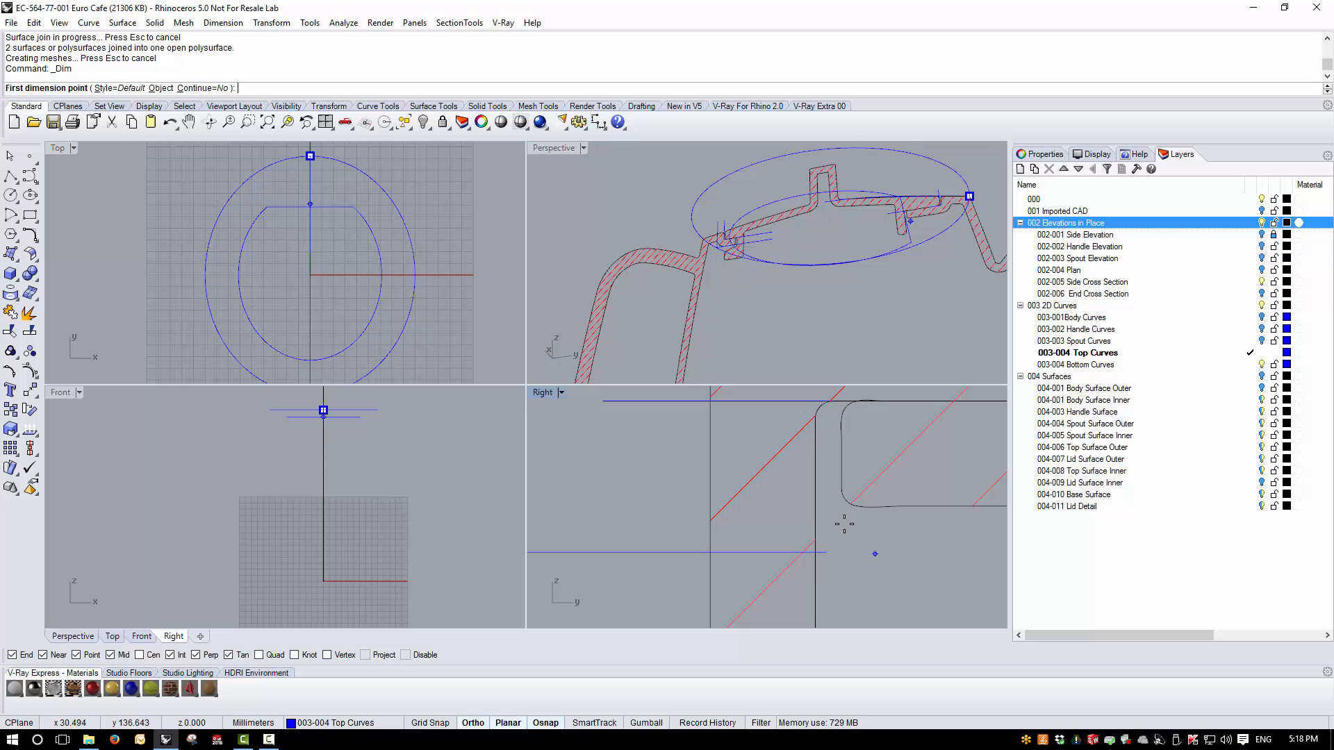
click(815, 467)
click(842, 468)
click(852, 586)
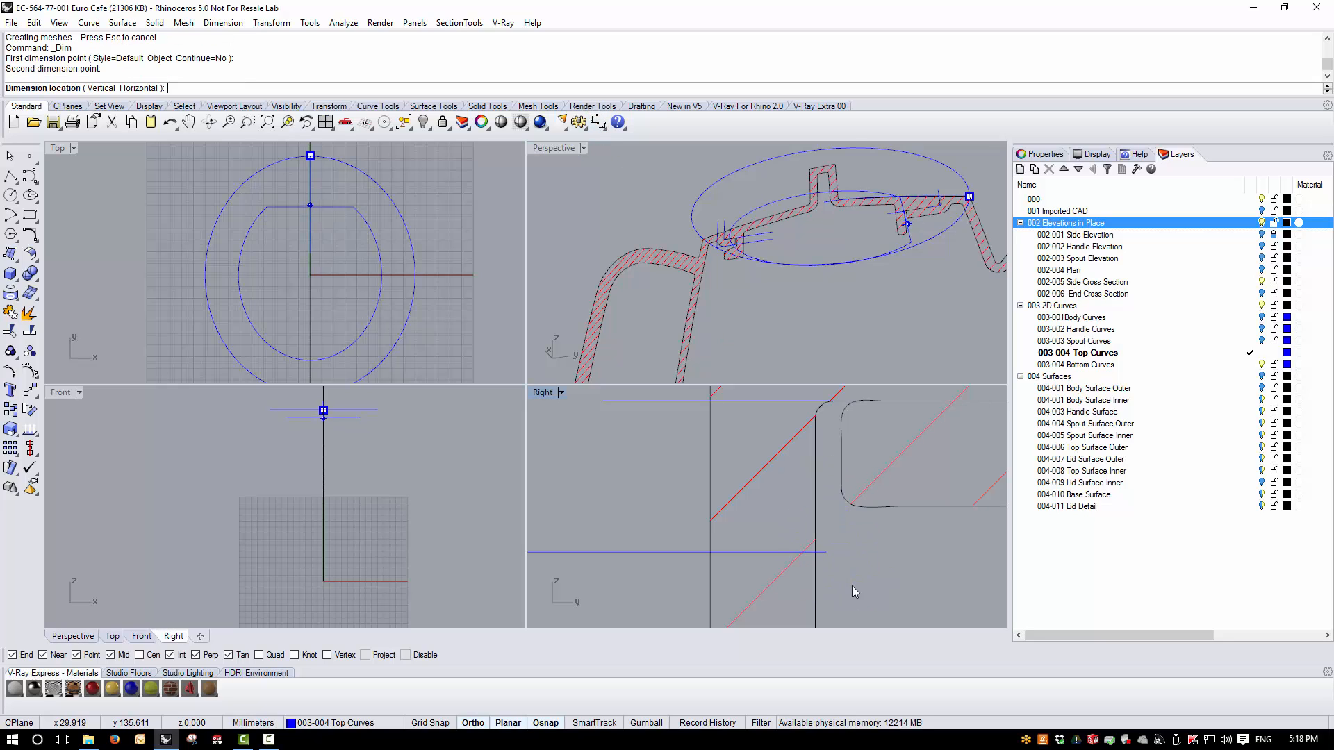
key(Delete)
scroll(915, 505, down, 5)
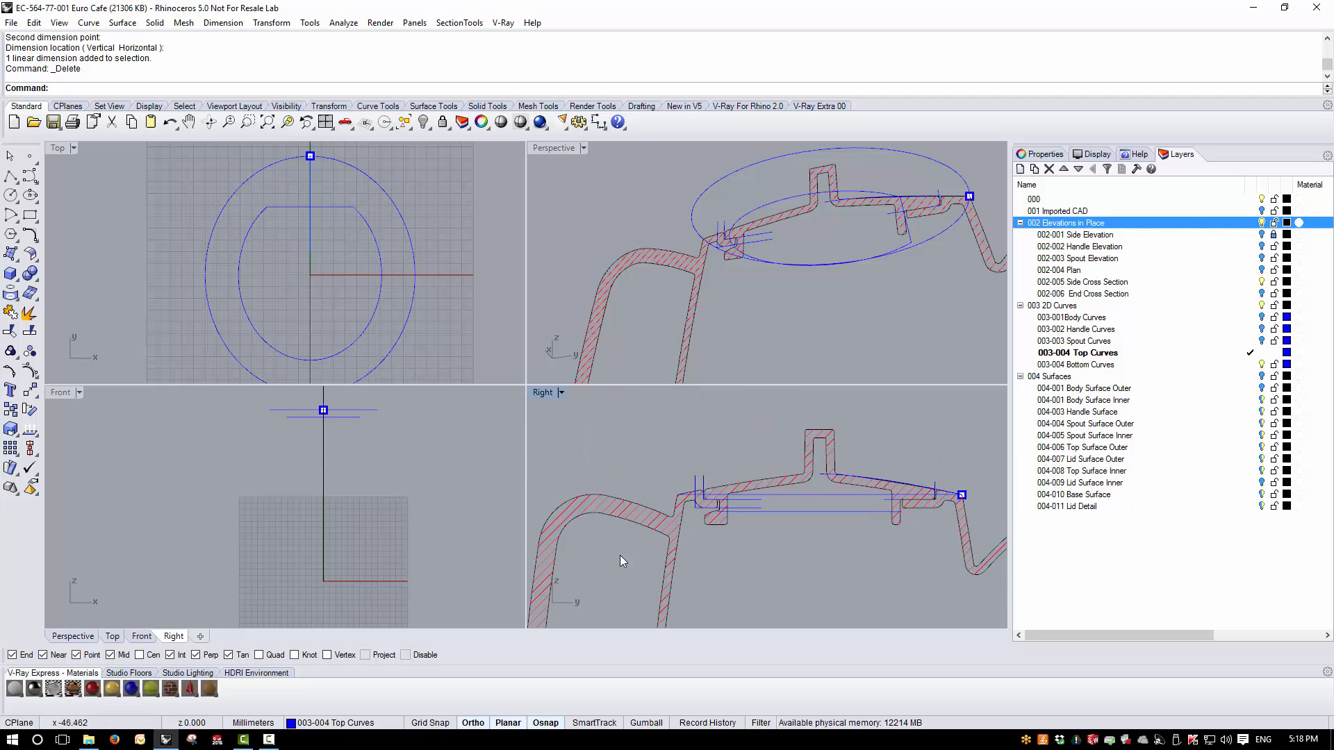
- Dimension the horizontal gap between the body ledge and the lid flange on the handle side, and delete the dimension
scroll(845, 463, up, 12)
right_drag(812, 457, 756, 533)
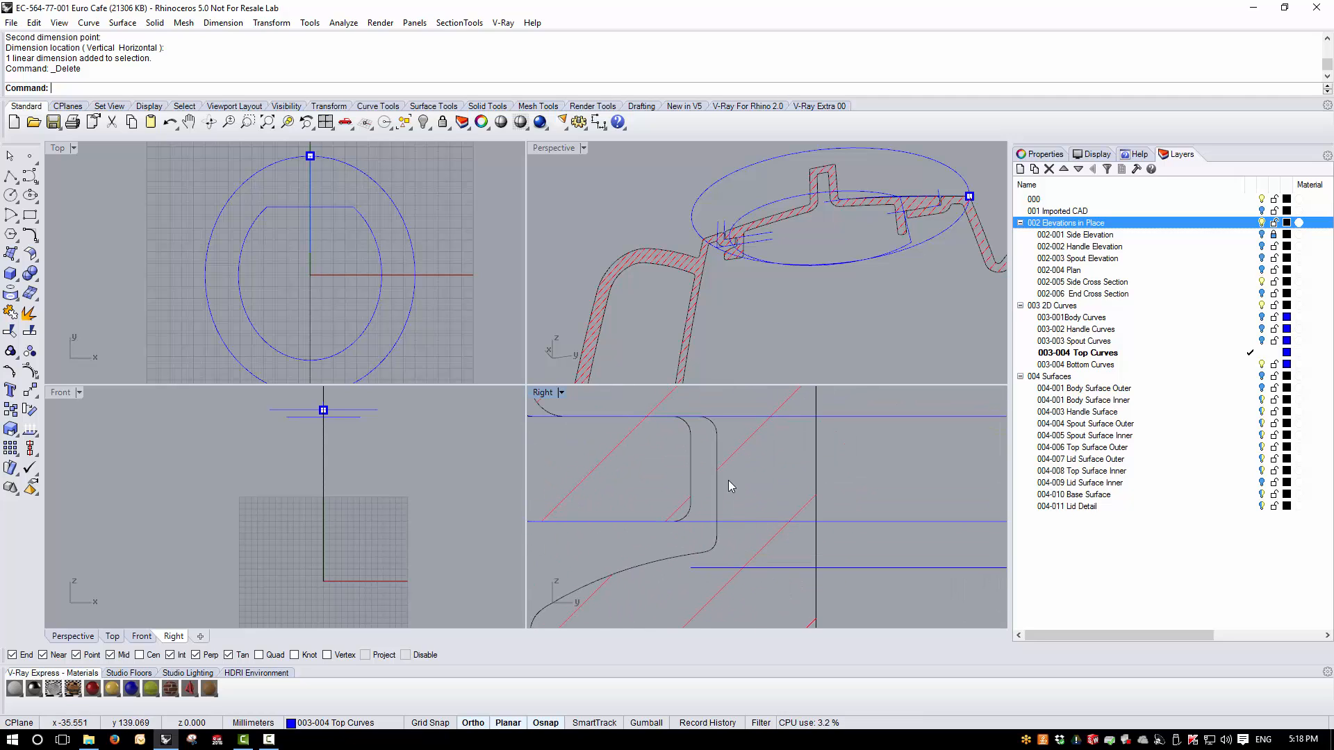
right_click(727, 481)
click(690, 496)
click(715, 506)
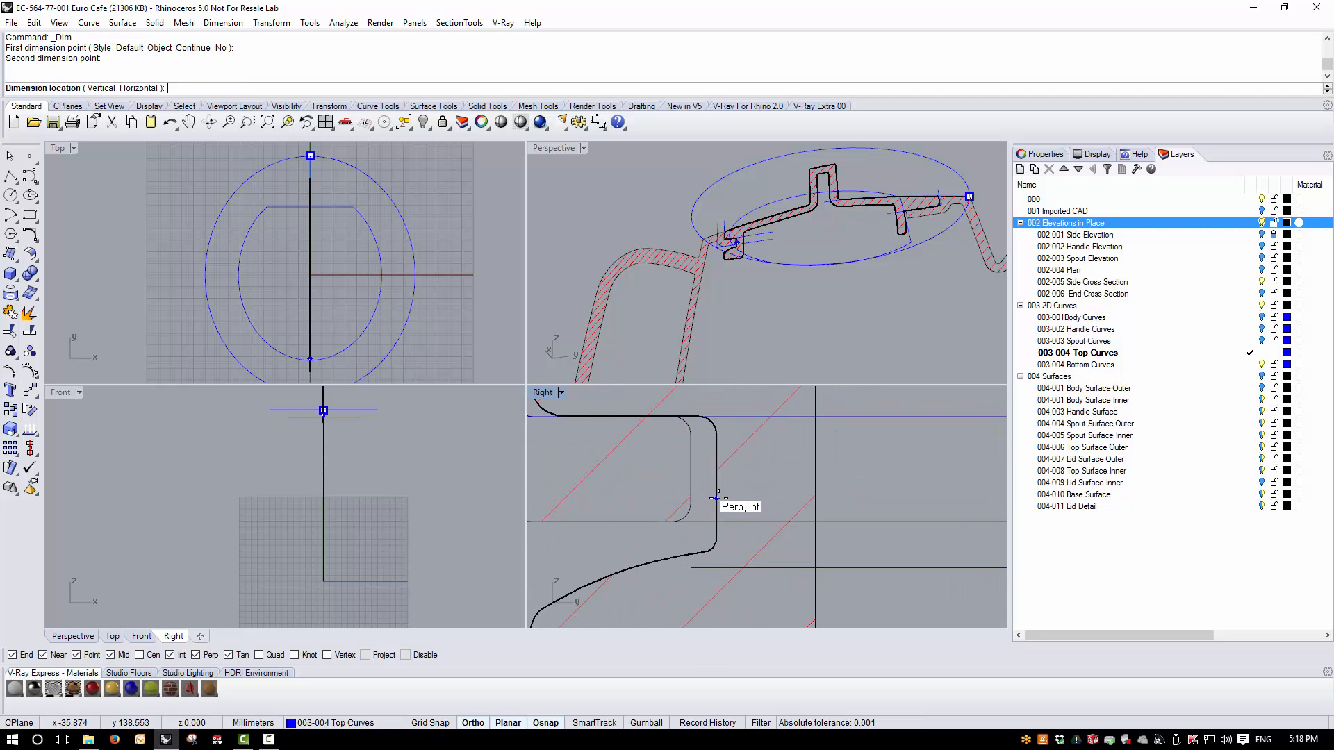
click(691, 621)
click(701, 605)
key(Delete)
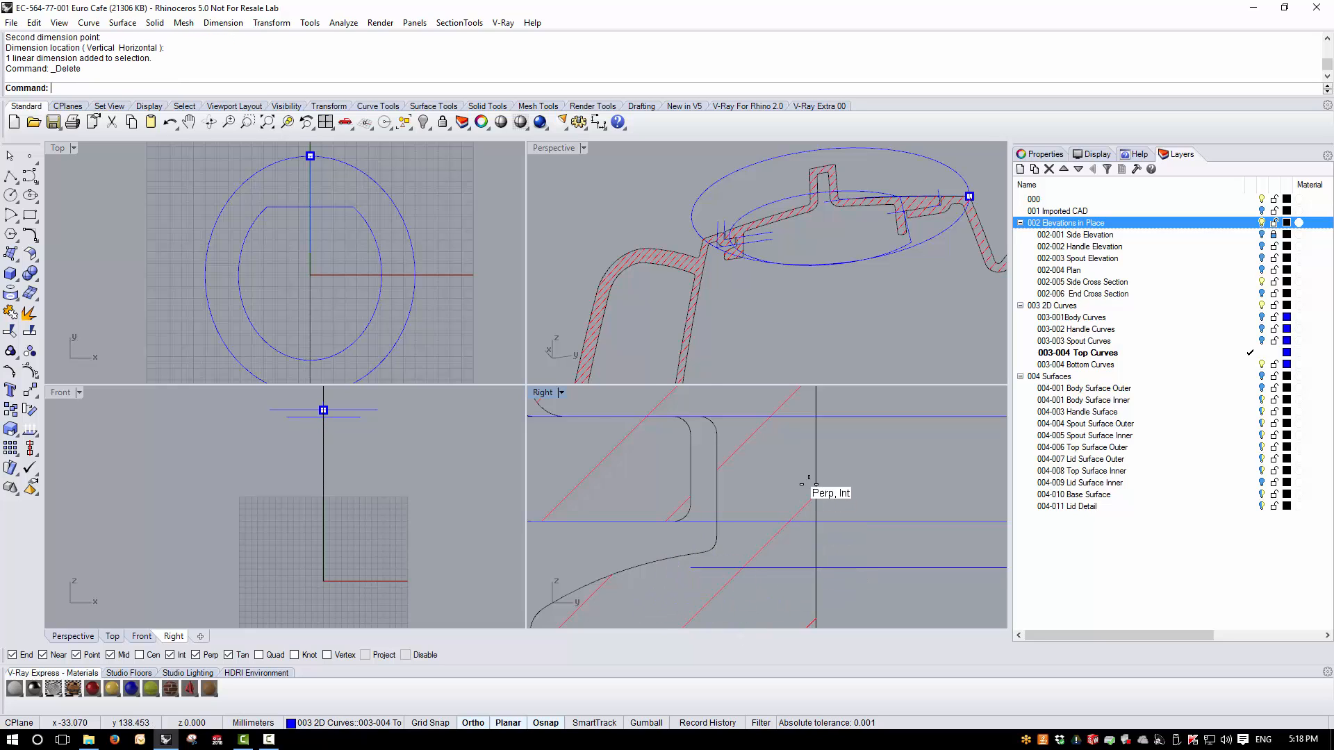
- Measure the lid flange's wall thickness on the handle side with a linear dimension, and delete the dimension
scroll(703, 452, down, 5)
scroll(703, 457, up, 4)
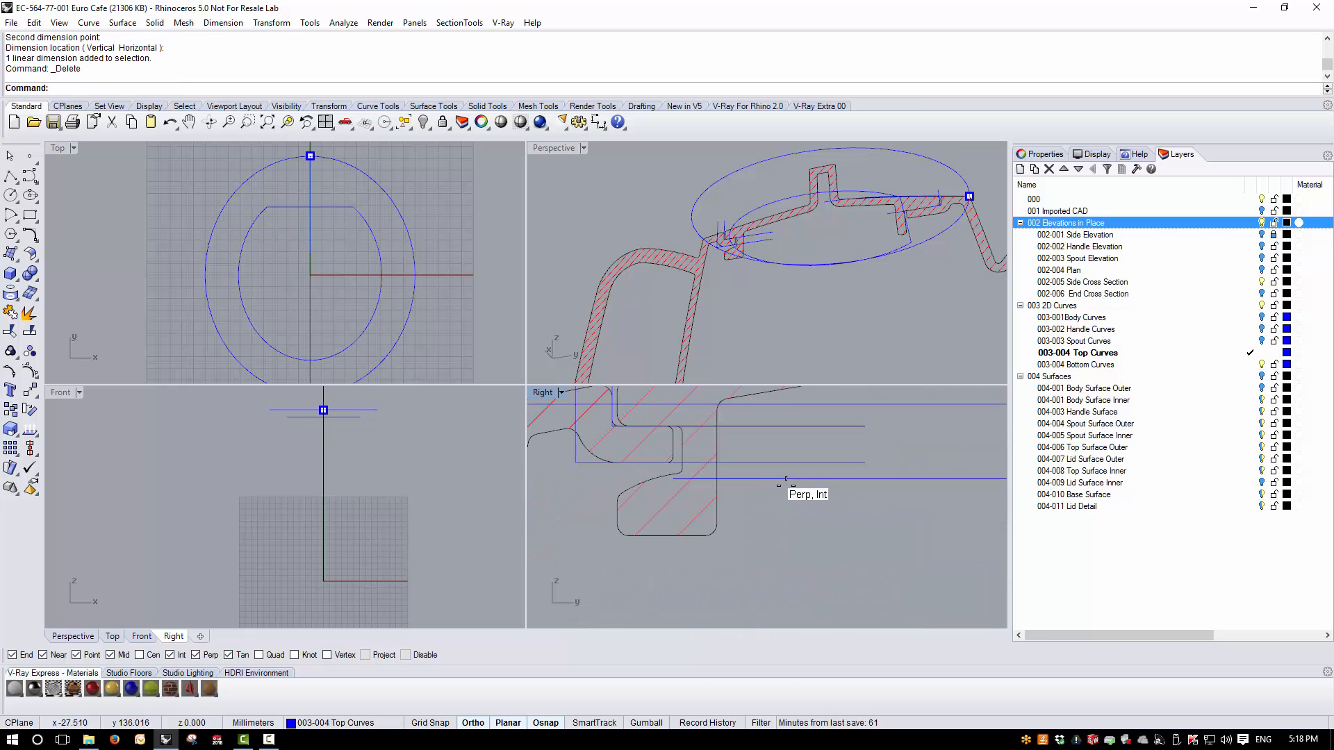
right_click(739, 435)
click(654, 451)
click(706, 453)
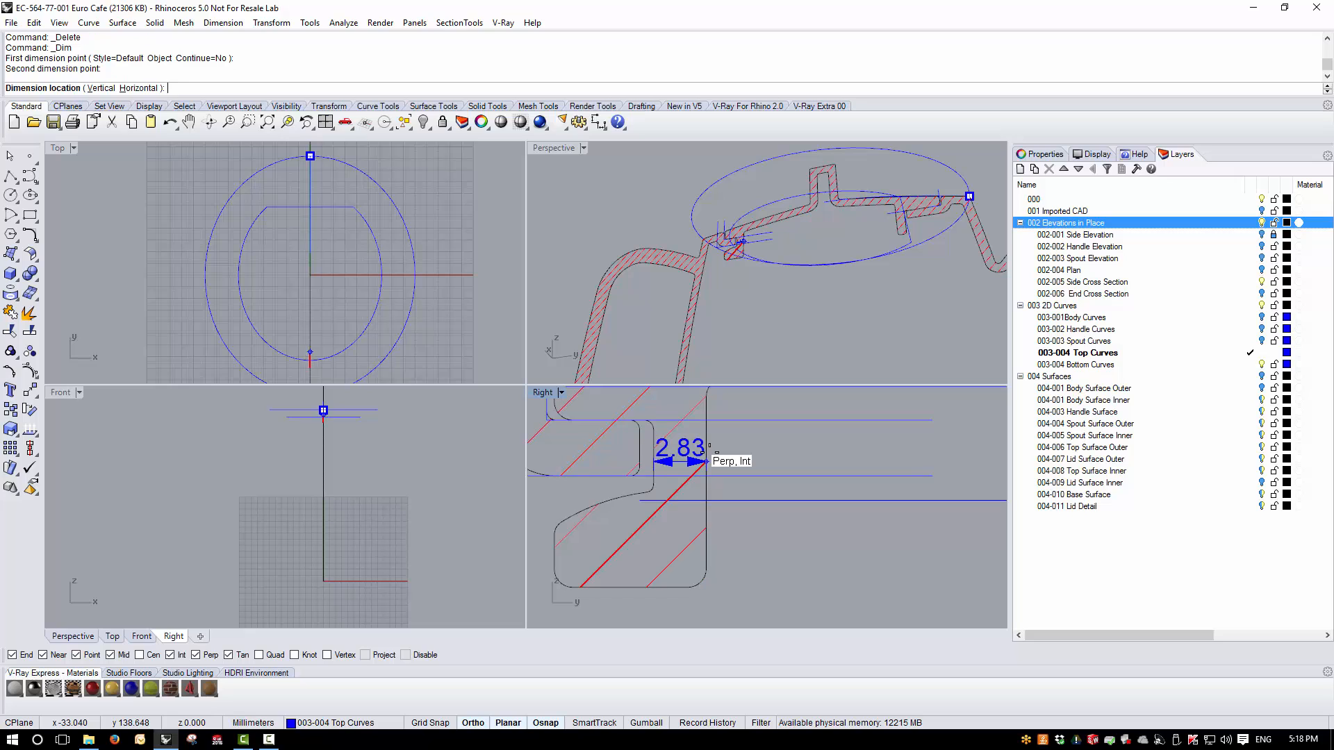
click(683, 604)
click(671, 592)
key(Delete)
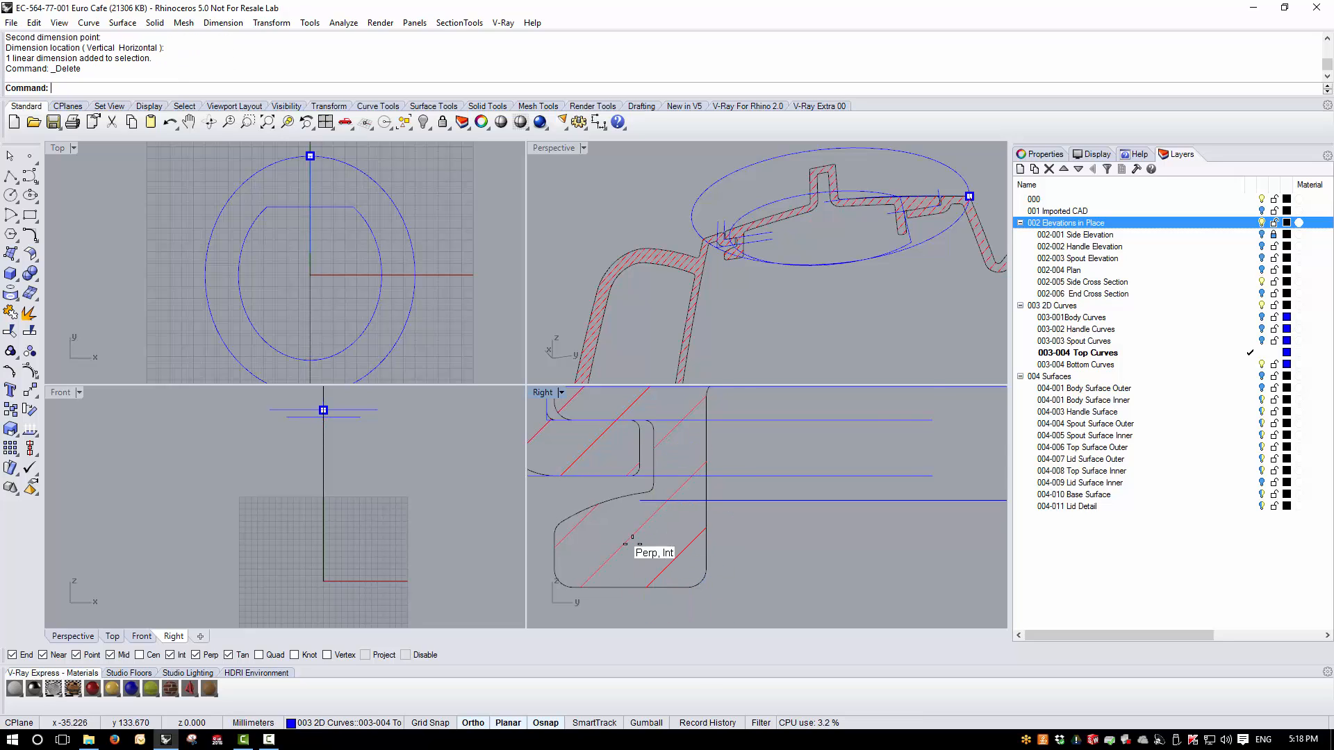
- Measure the lid flange's wall thickness on the spout side with a linear dimension, and delete the dimension
scroll(581, 515, down, 5)
scroll(783, 509, up, 10)
right_click(706, 523)
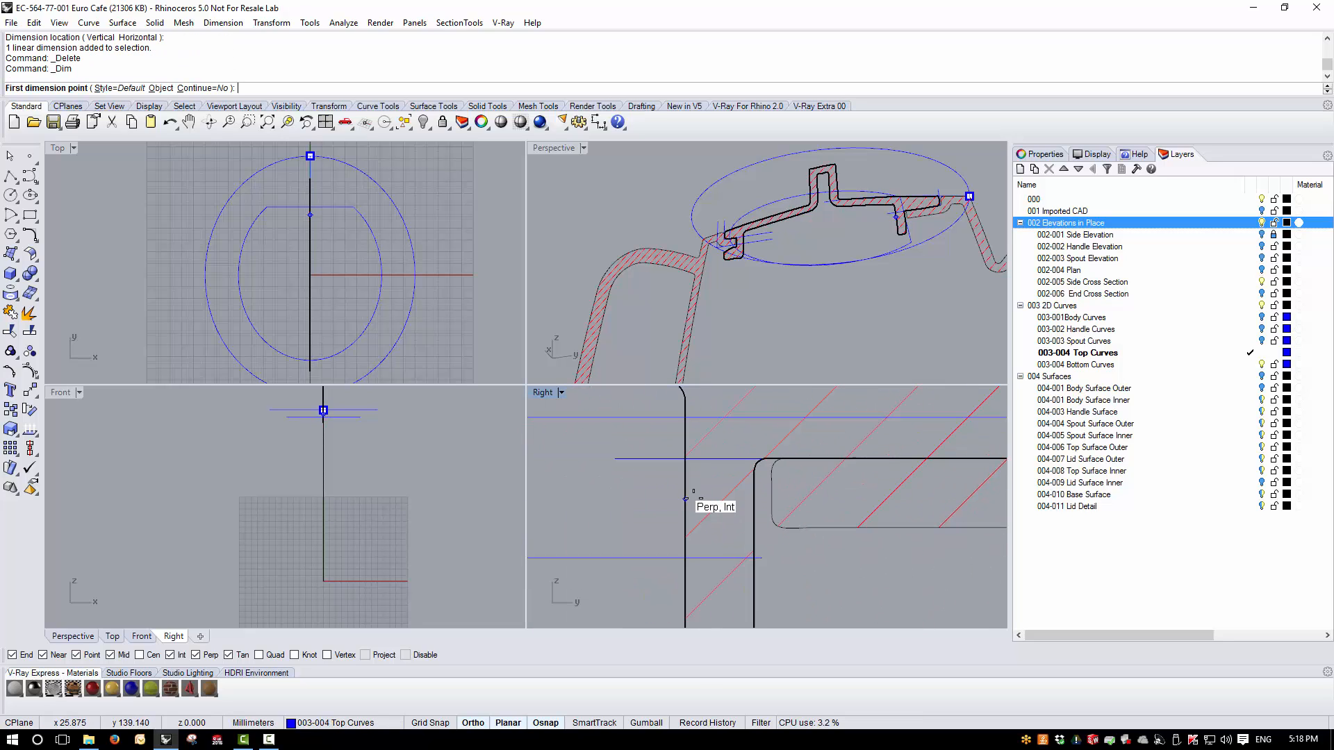
click(686, 498)
click(755, 501)
click(726, 503)
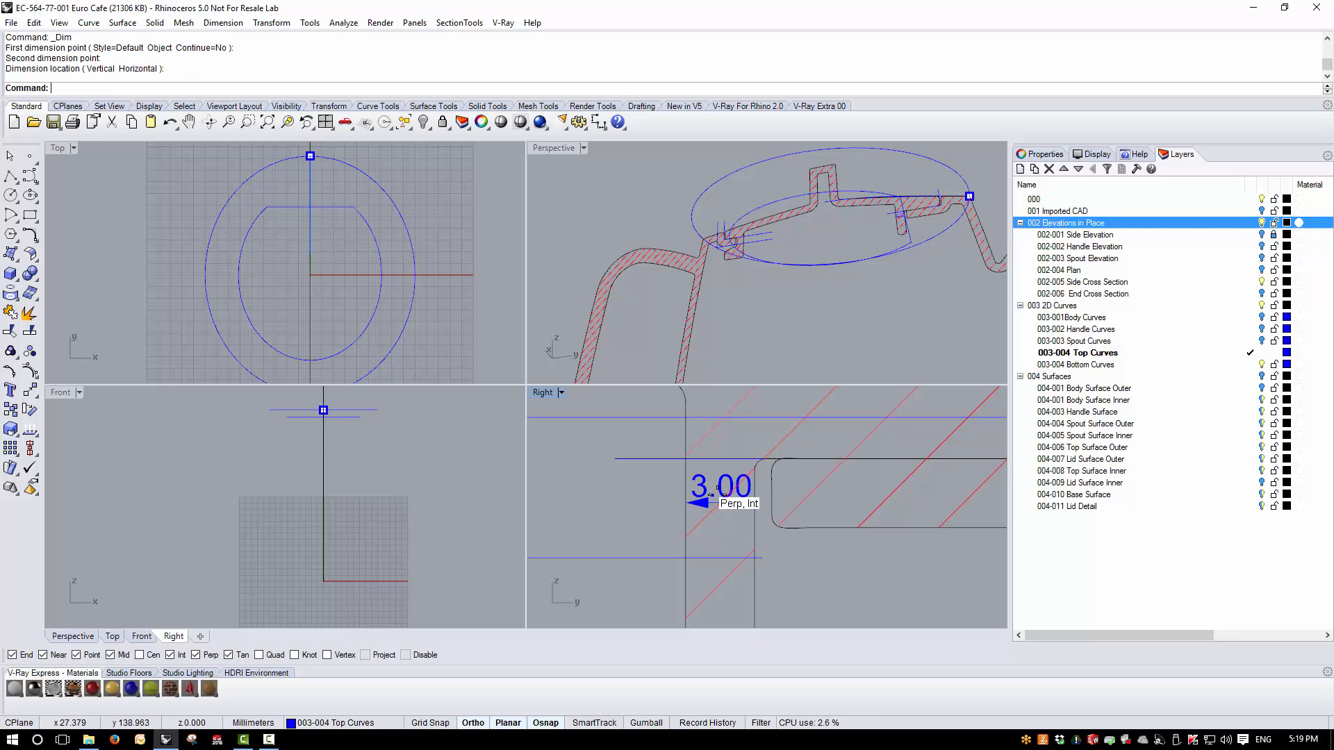
click(708, 502)
key(Delete)
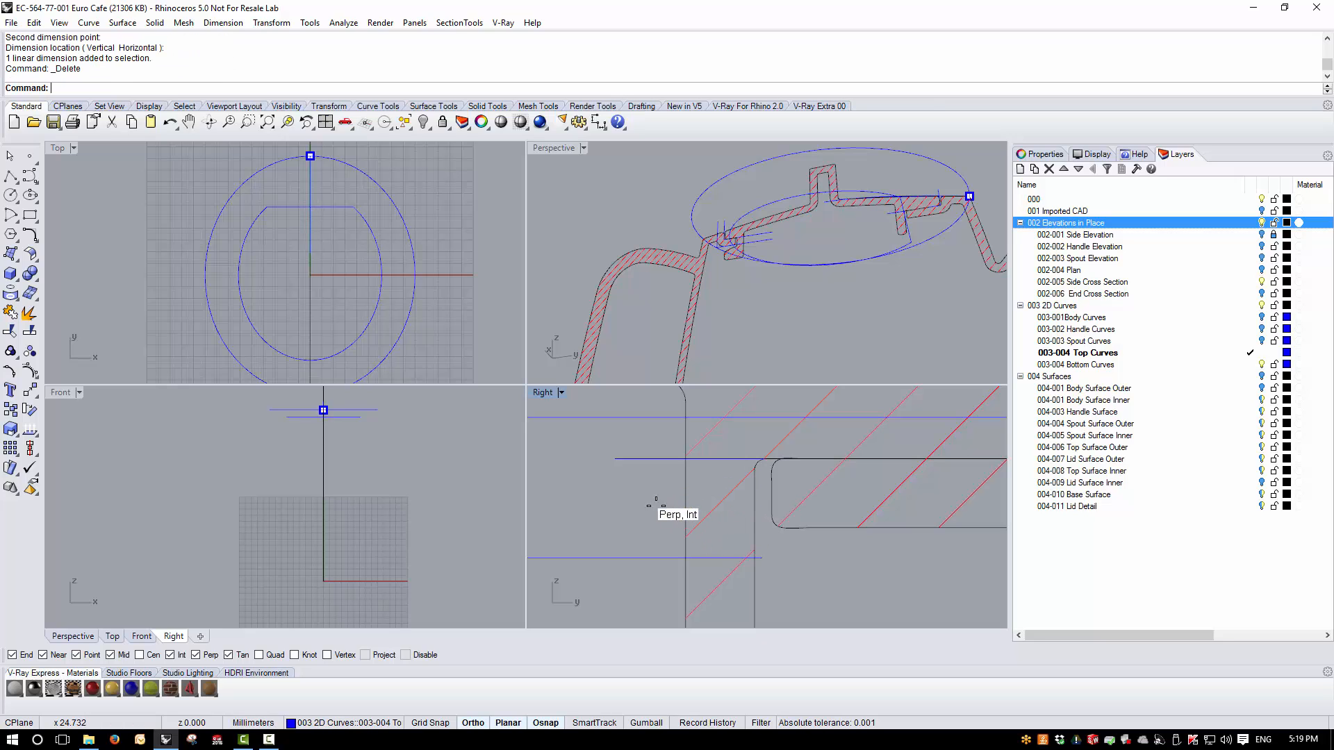
scroll(749, 495, down, 10)
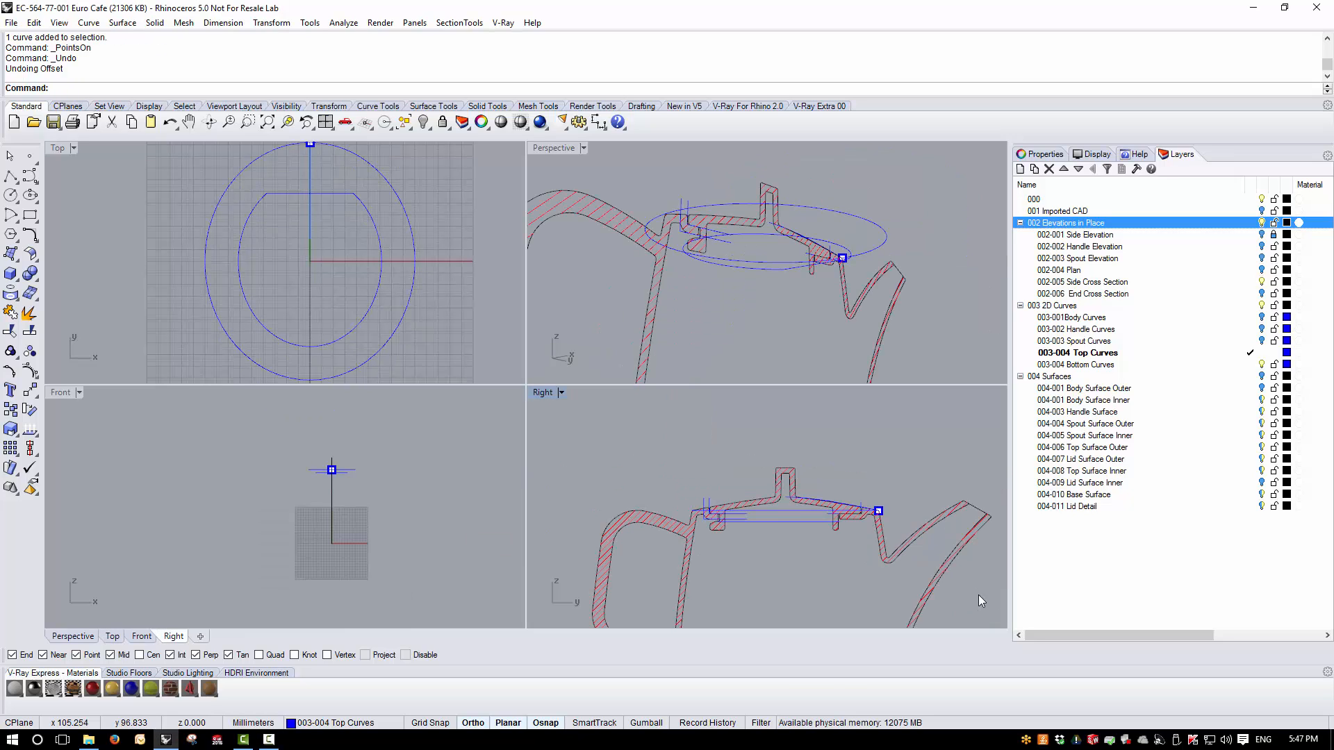
- In the Top view, offset the closed flat-sided oval inward by 0.75 mm with sharp corners and a tolerance of 0.001
double_click(57, 148)
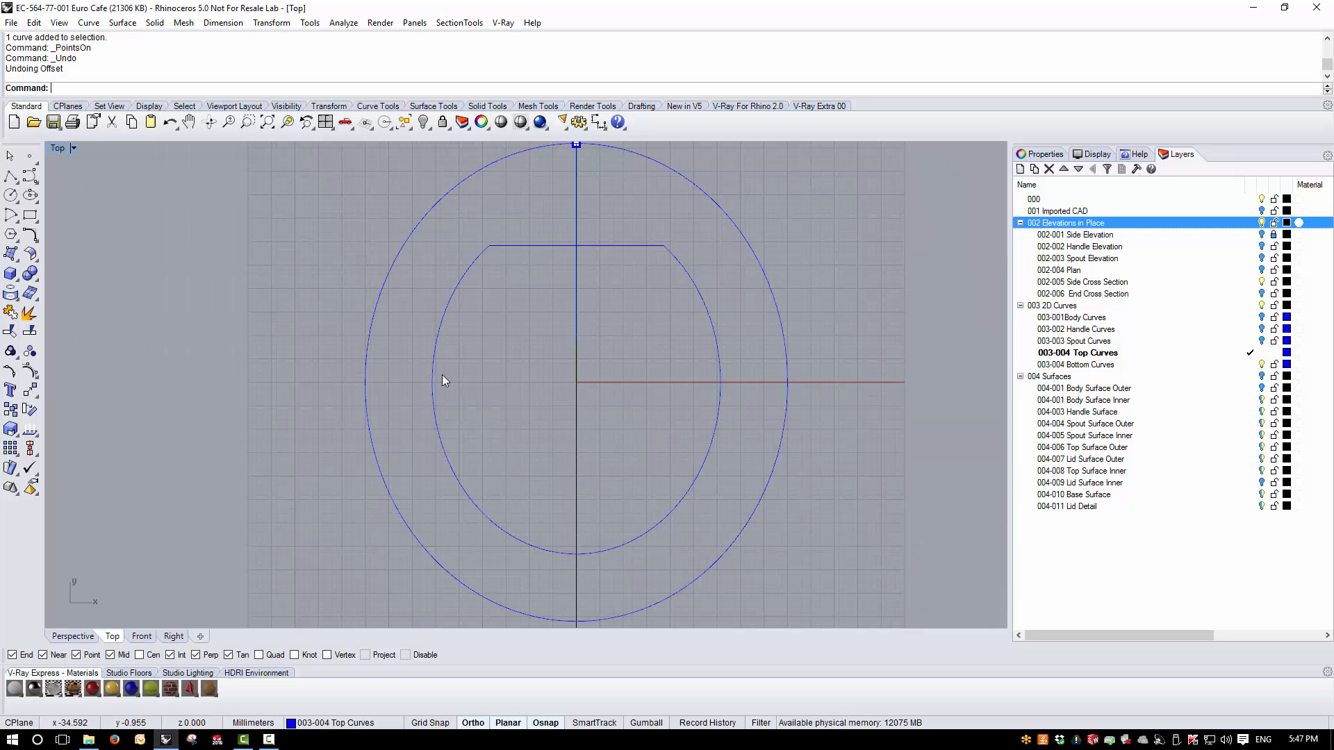
right_drag(442, 375, 451, 325)
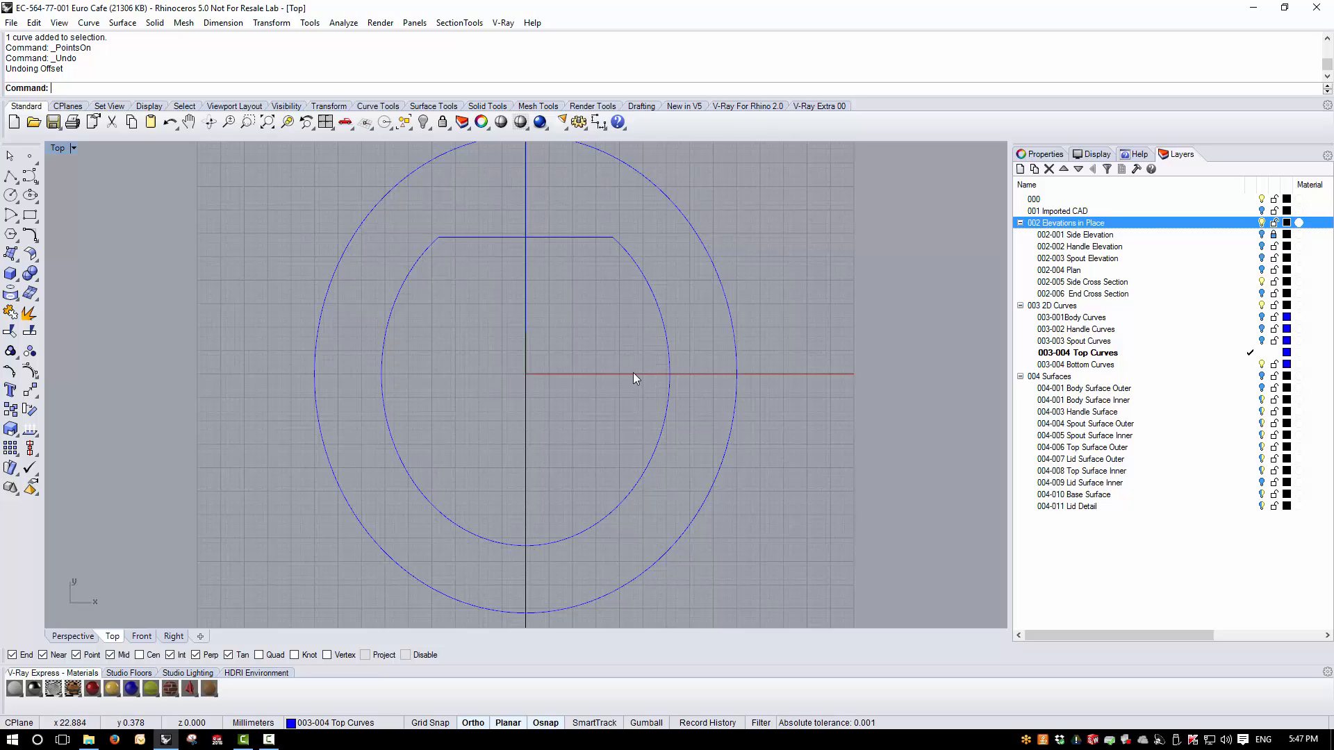
click(516, 237)
click(97, 28)
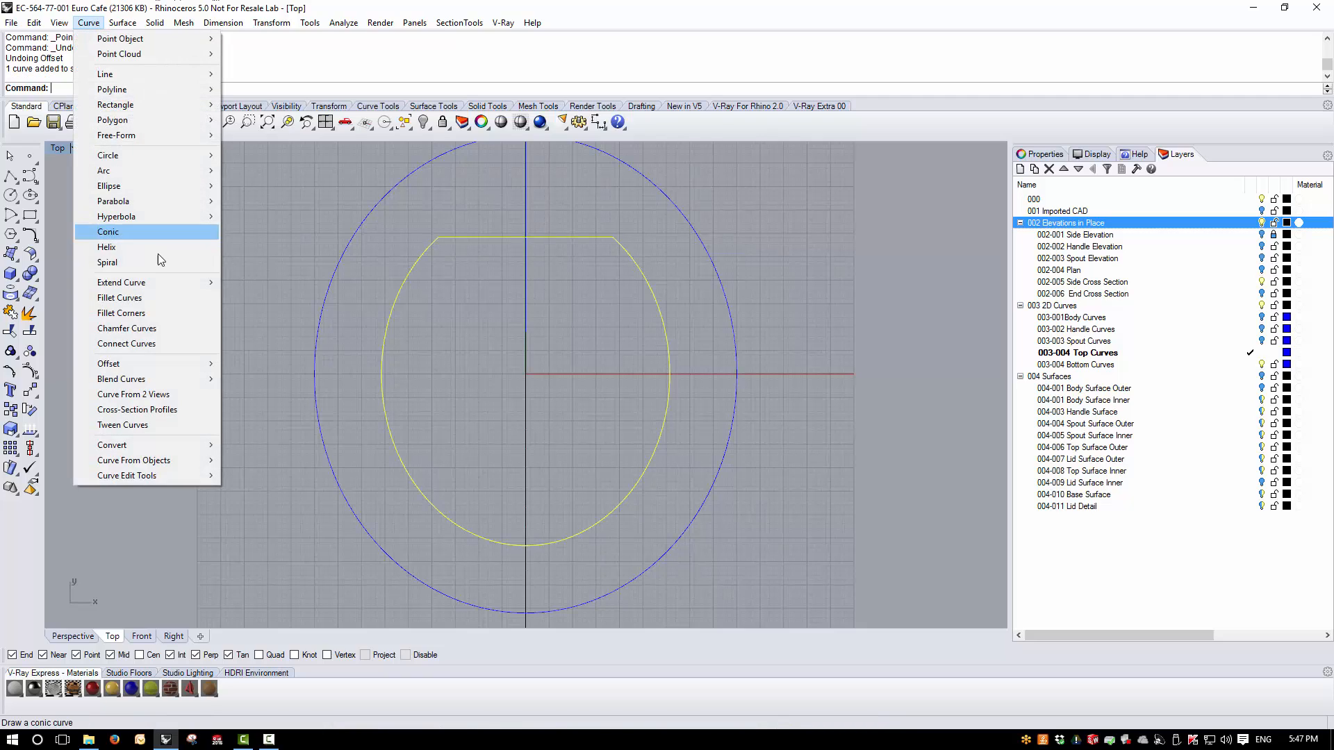
click(287, 363)
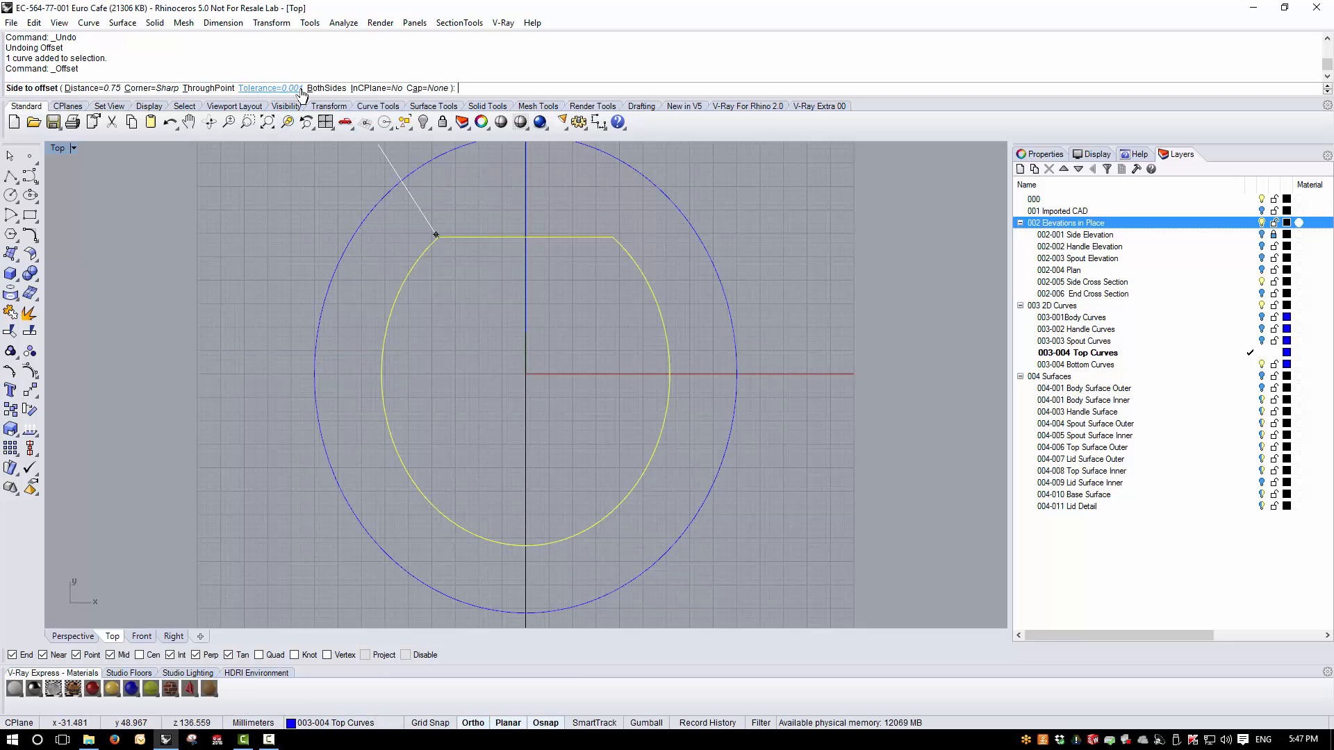
click(455, 312)
- Check the control points of the inner offset curve, turn them off and delete that curve
click(405, 305)
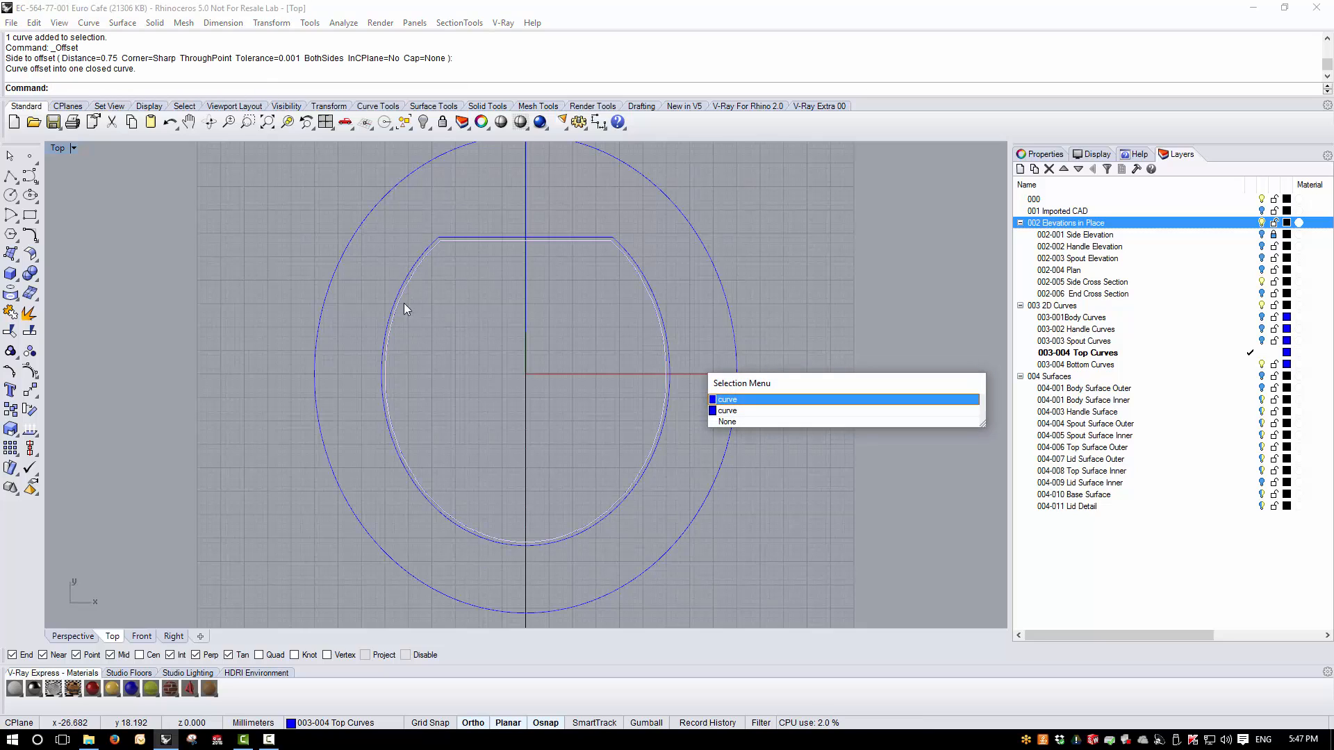
click(724, 410)
click(29, 372)
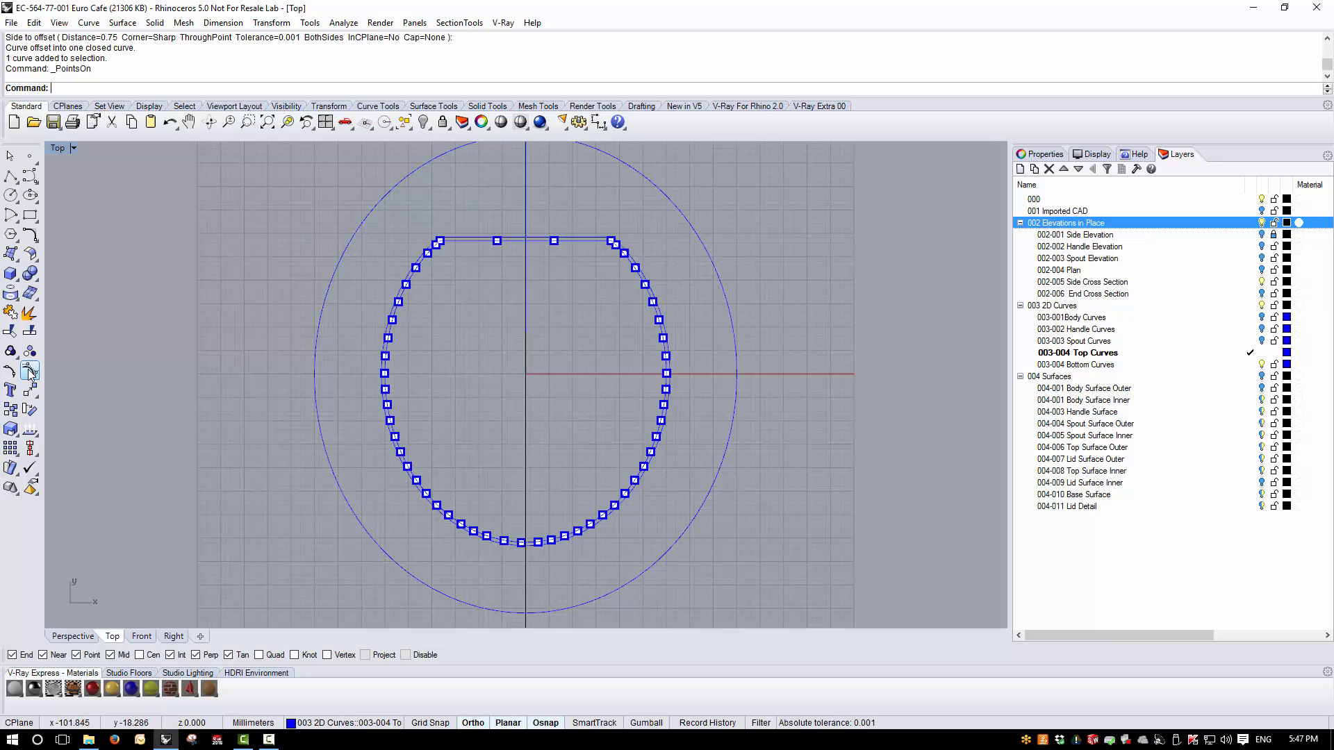
key(Escape)
click(385, 343)
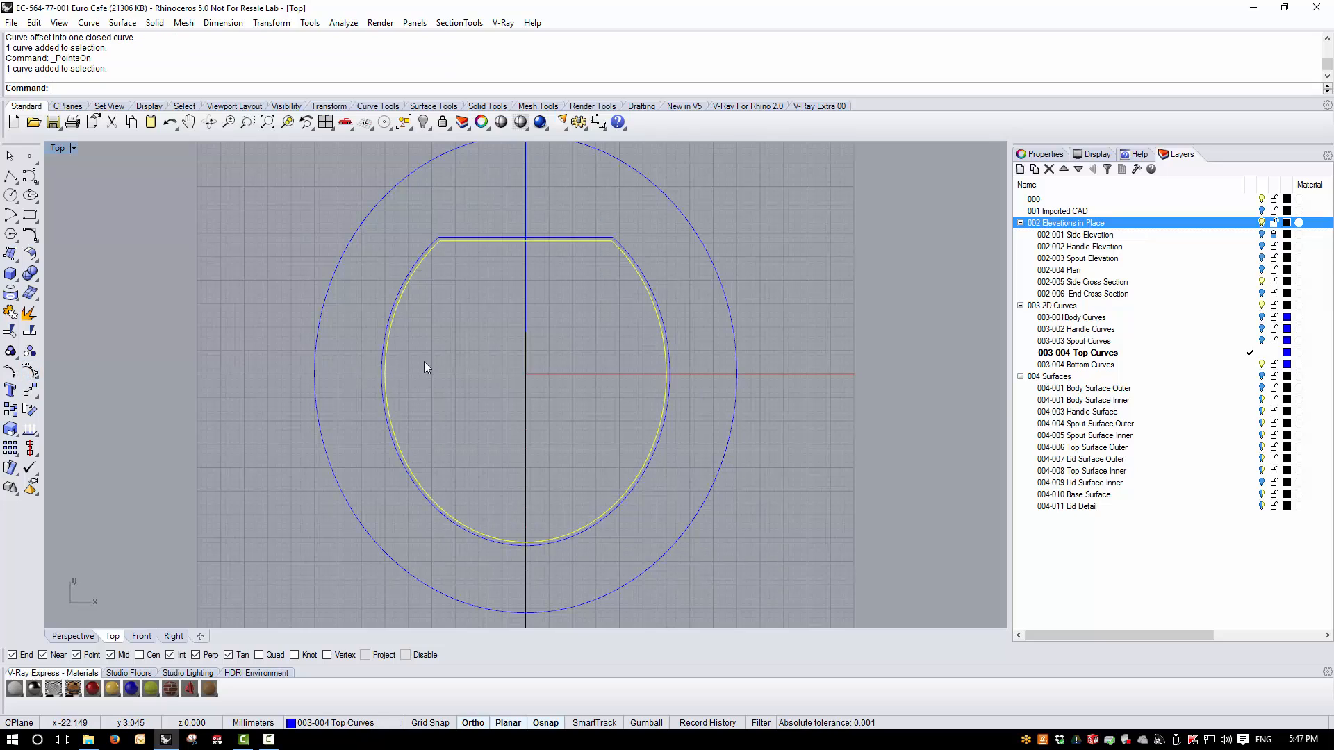
key(Delete)
- Offset the closed flat-sided oval inward by 0.75 mm with sharp corners and a tolerance of 0.01
click(400, 288)
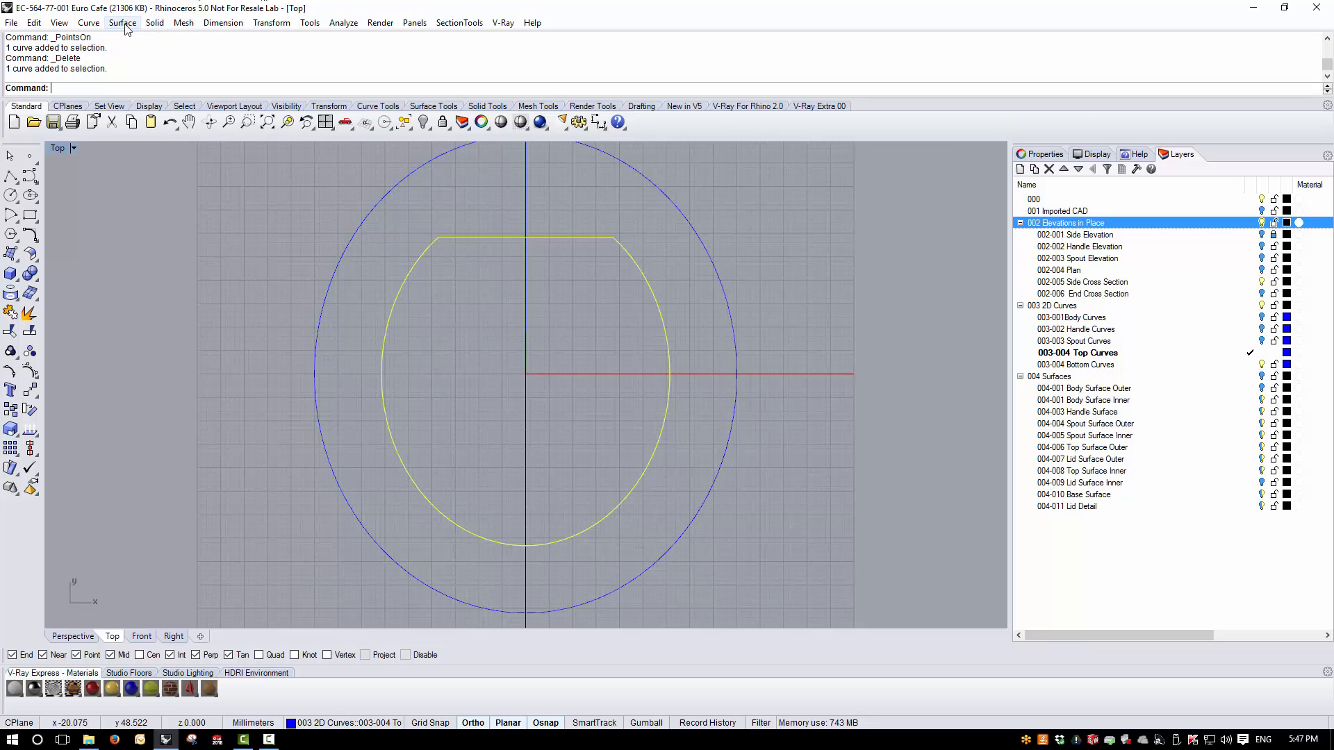
click(87, 23)
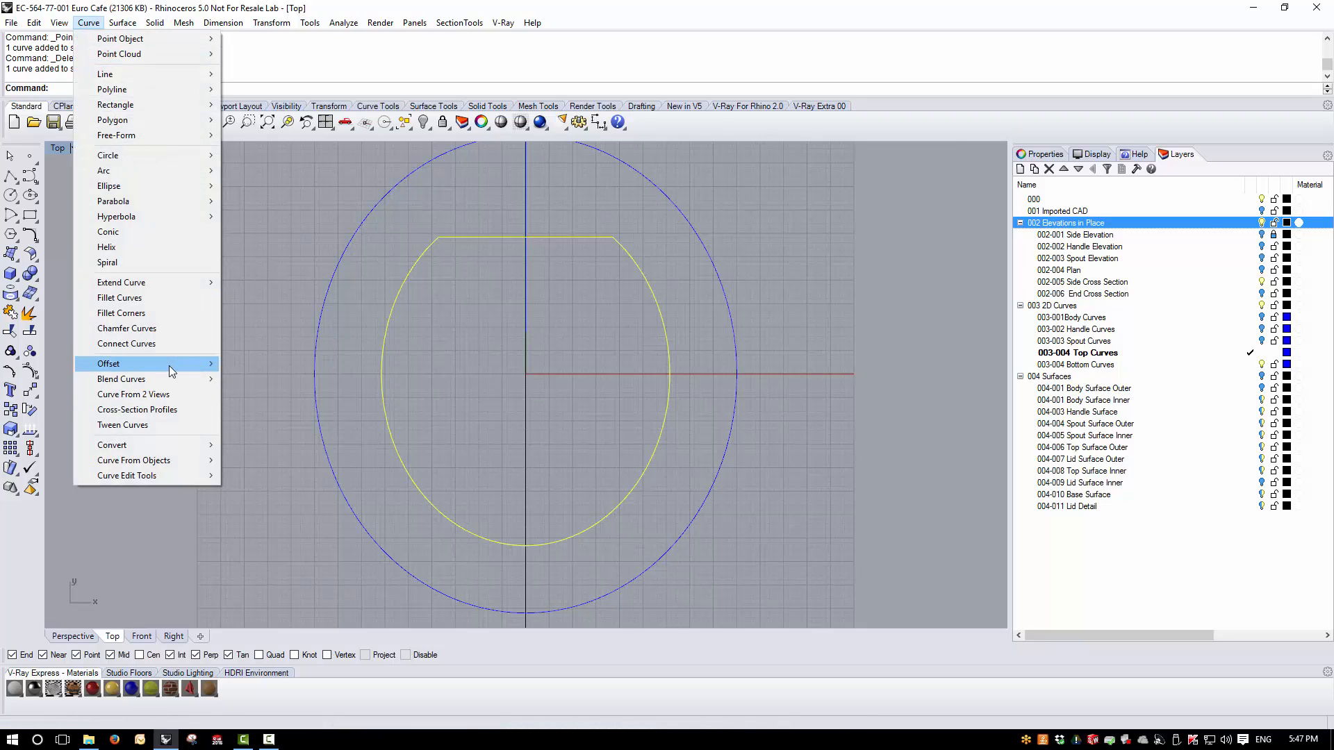
mouse_move(169, 366)
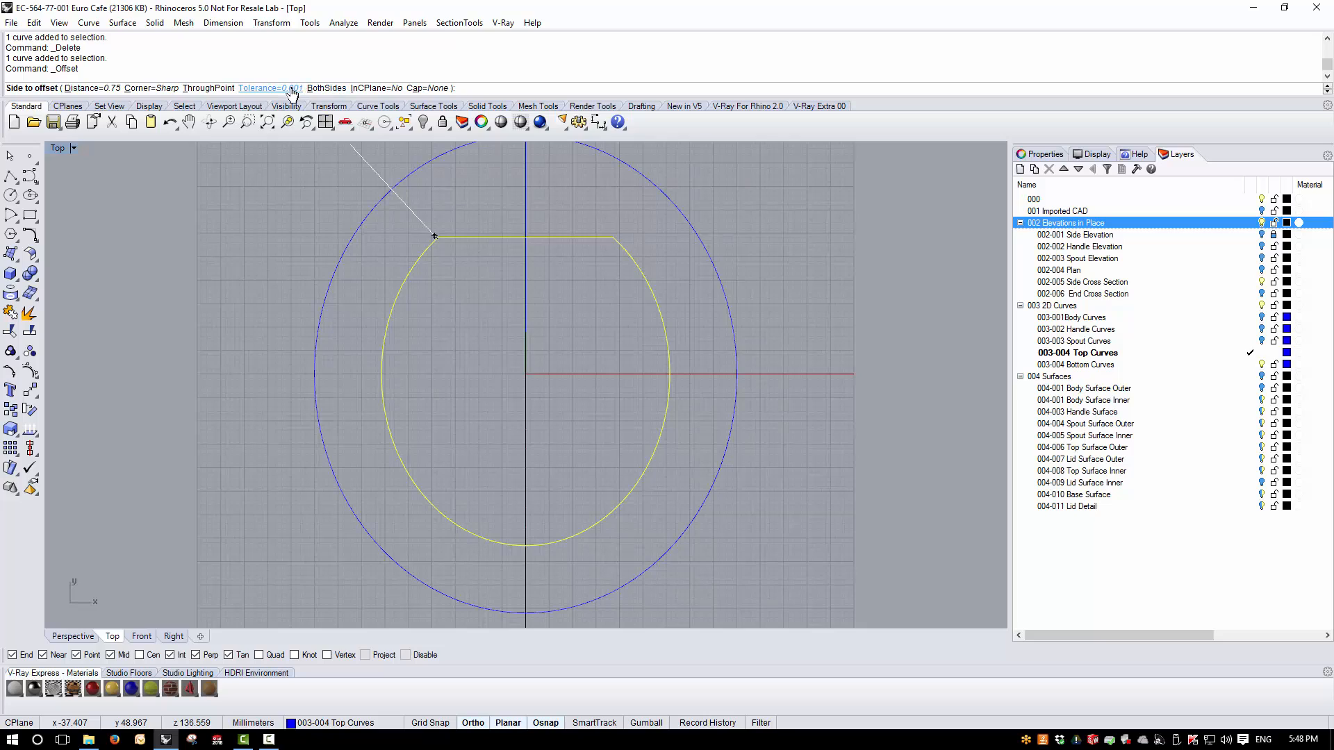
click(283, 88)
text(0.01)
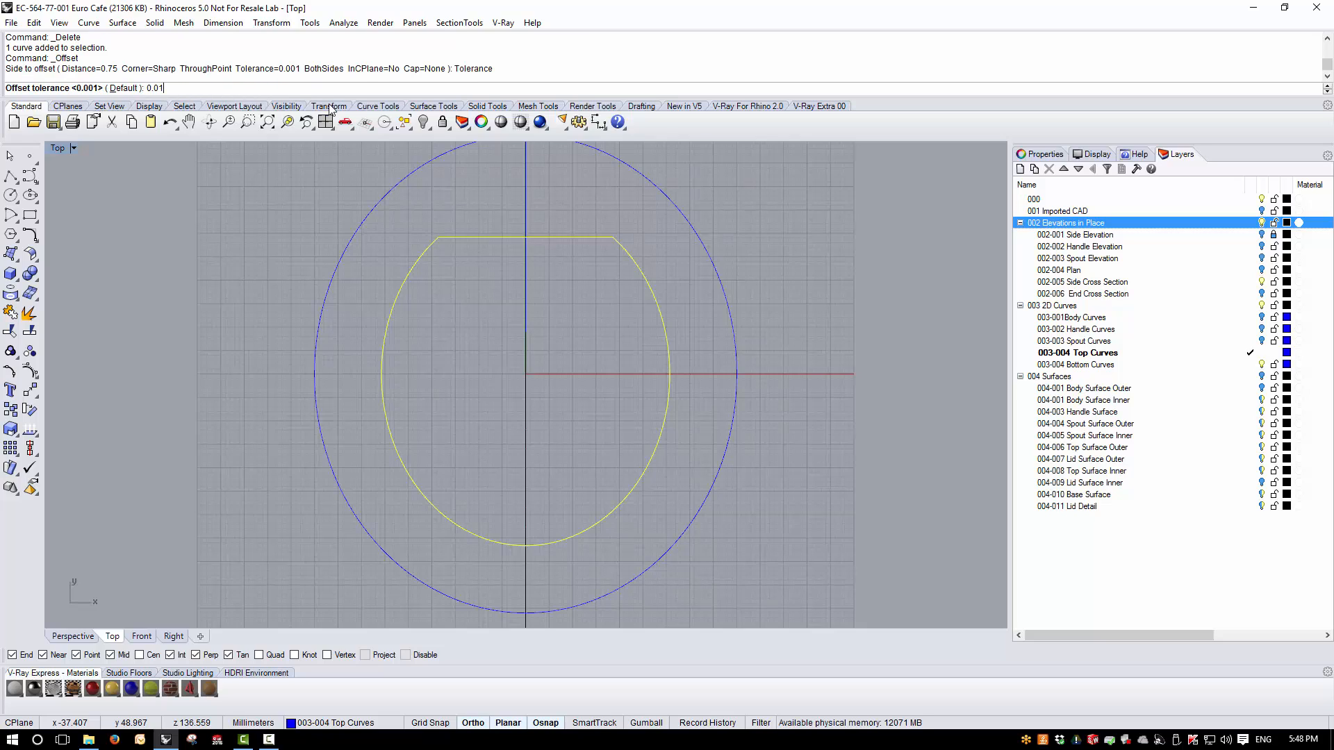
key(Return)
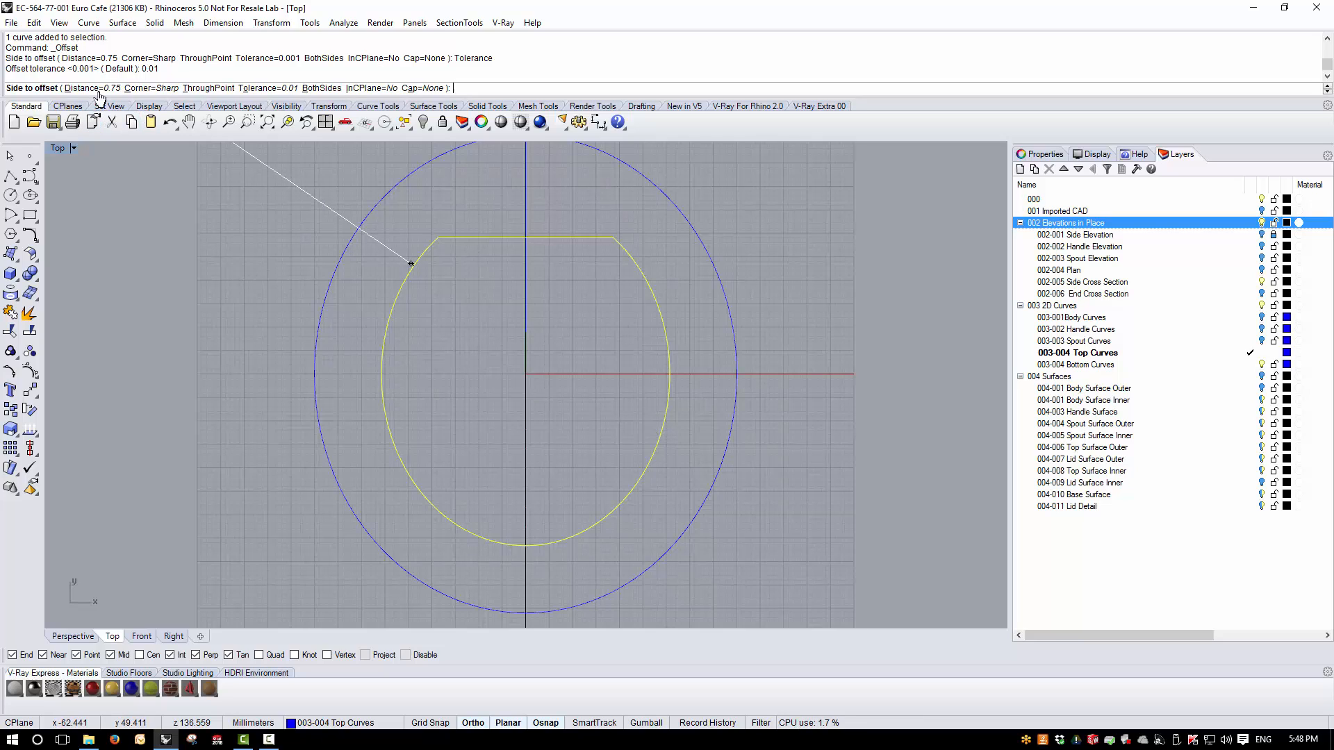
click(425, 399)
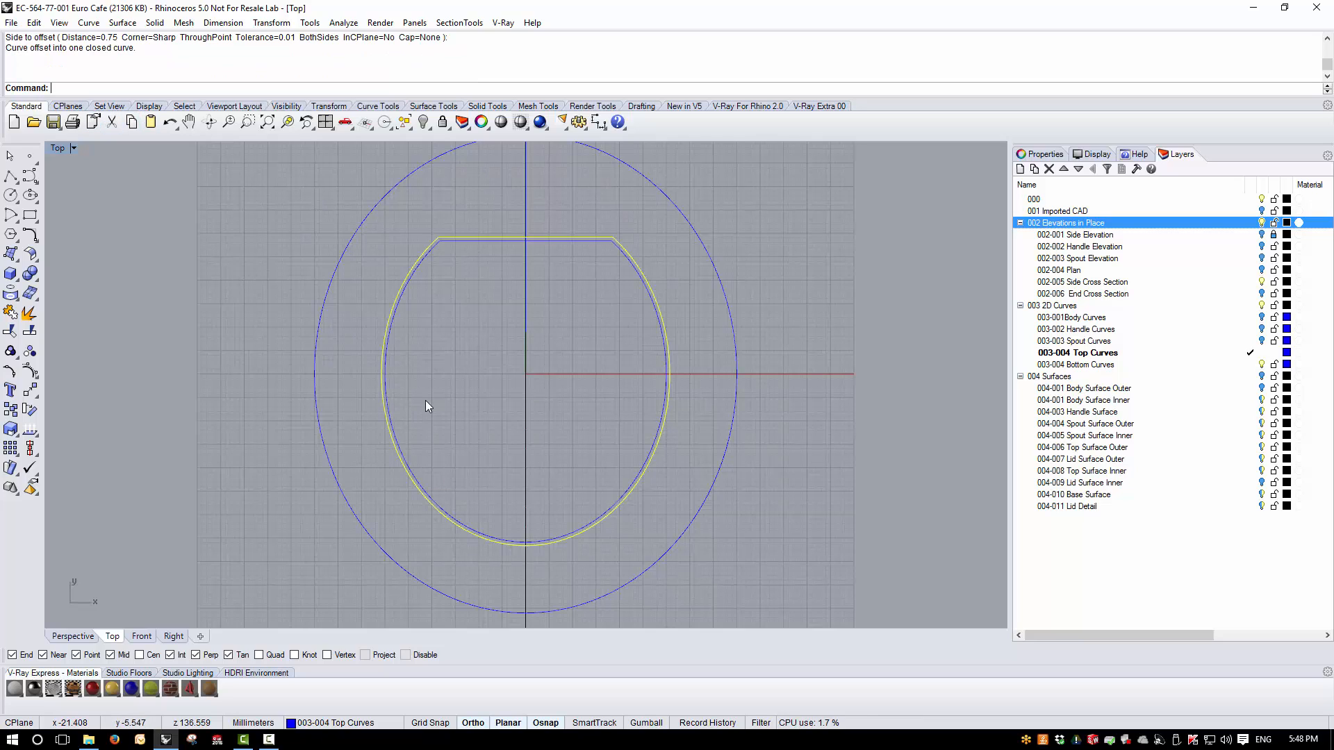
- Display the control points of the new inner offset curve to check its density, and turn them off again
click(397, 445)
click(29, 371)
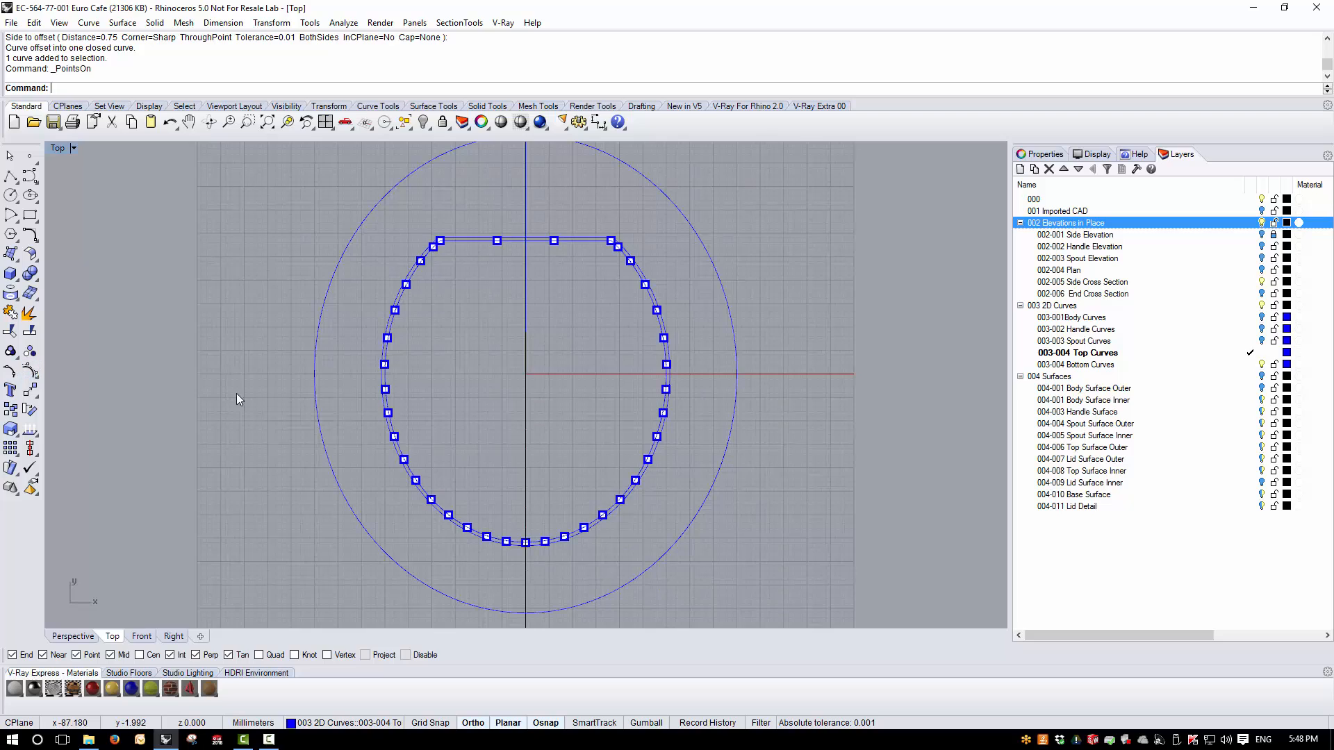
key(Escape)
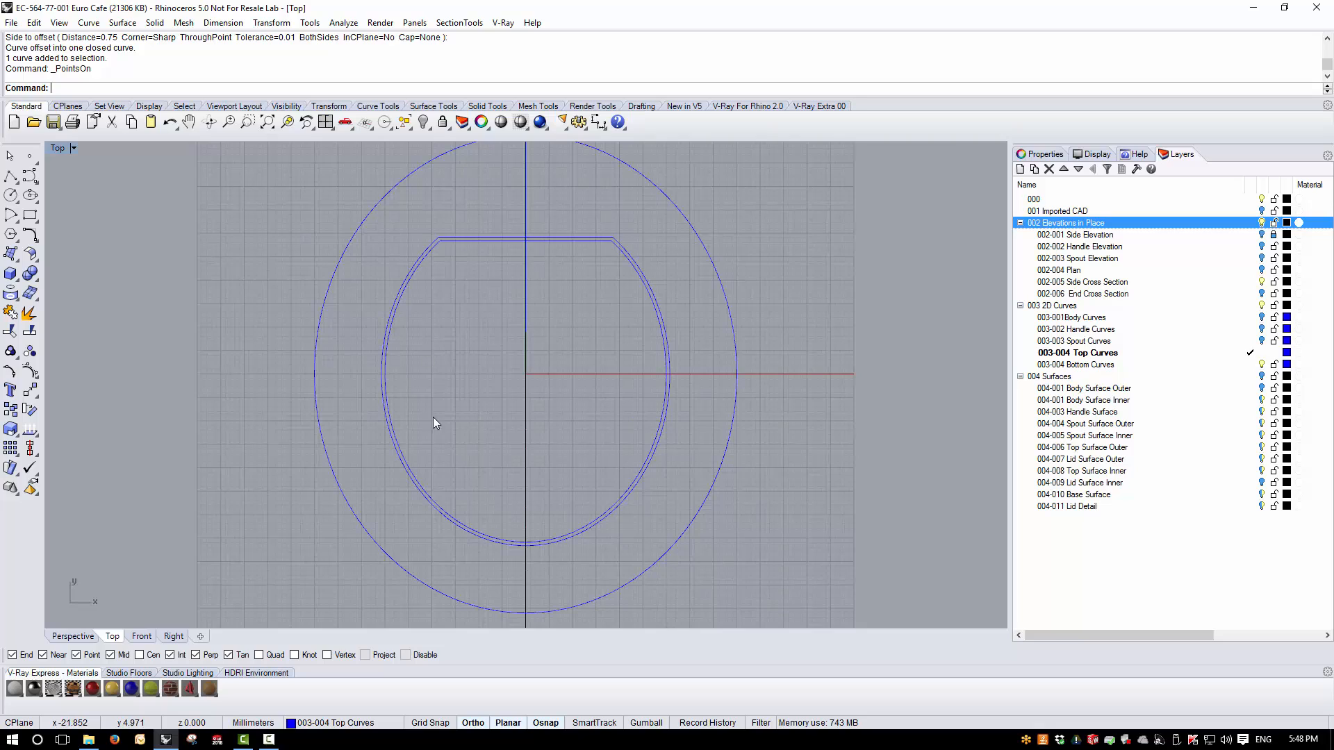
- Offset the outer closed flat-sided oval inward by 3.75 mm with sharp corners and a tolerance of 0.01
click(387, 340)
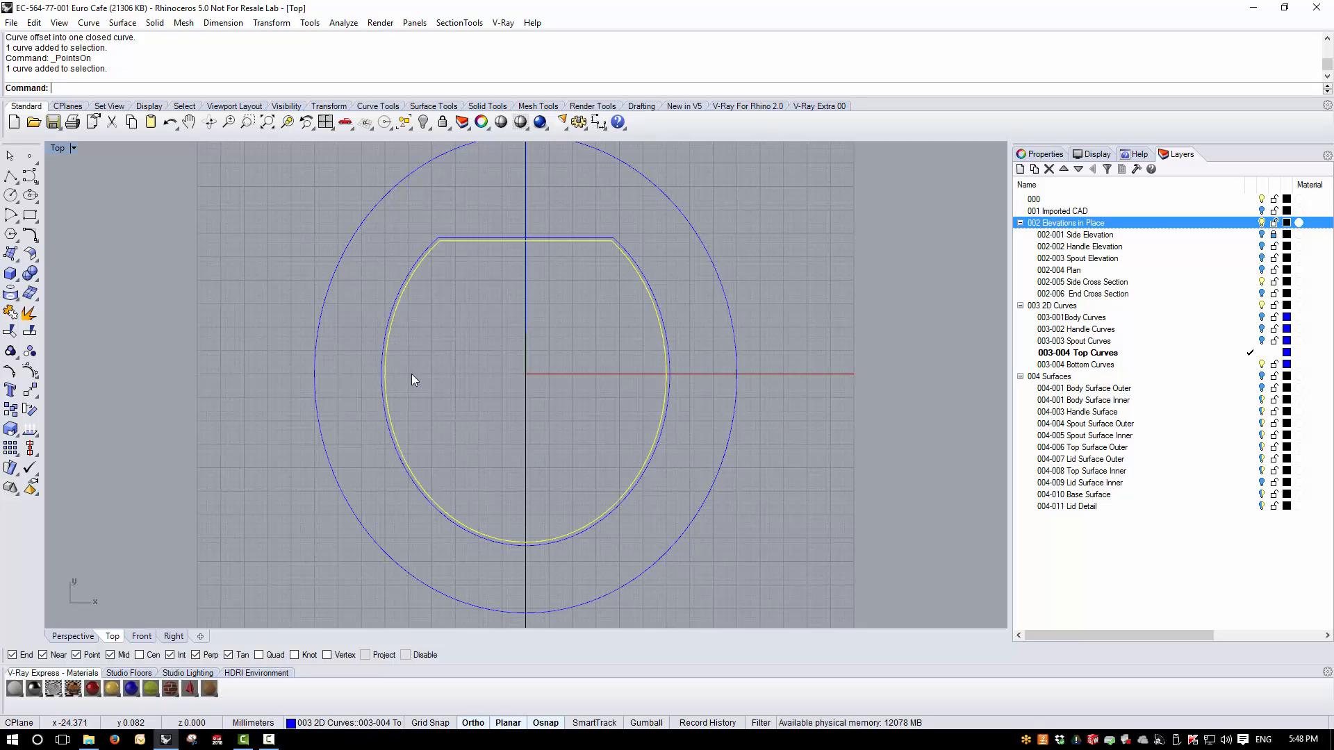
click(385, 335)
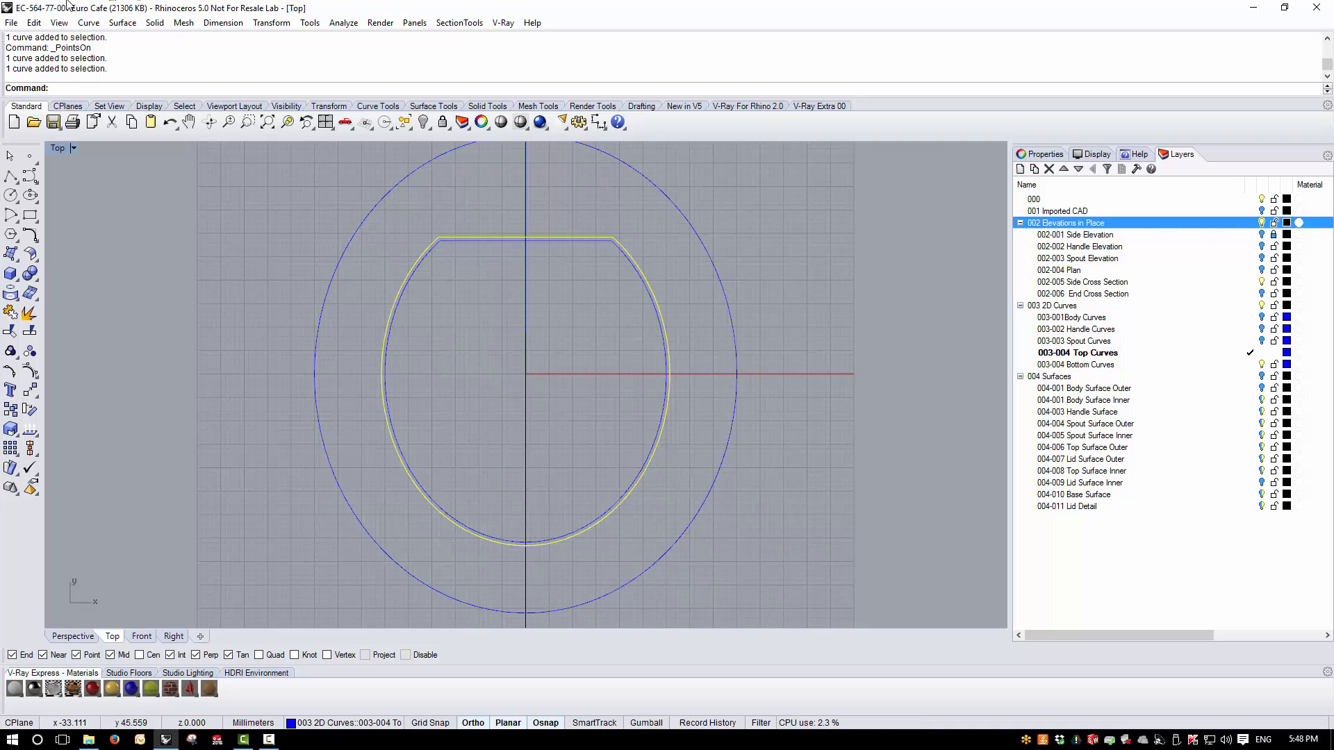
click(88, 22)
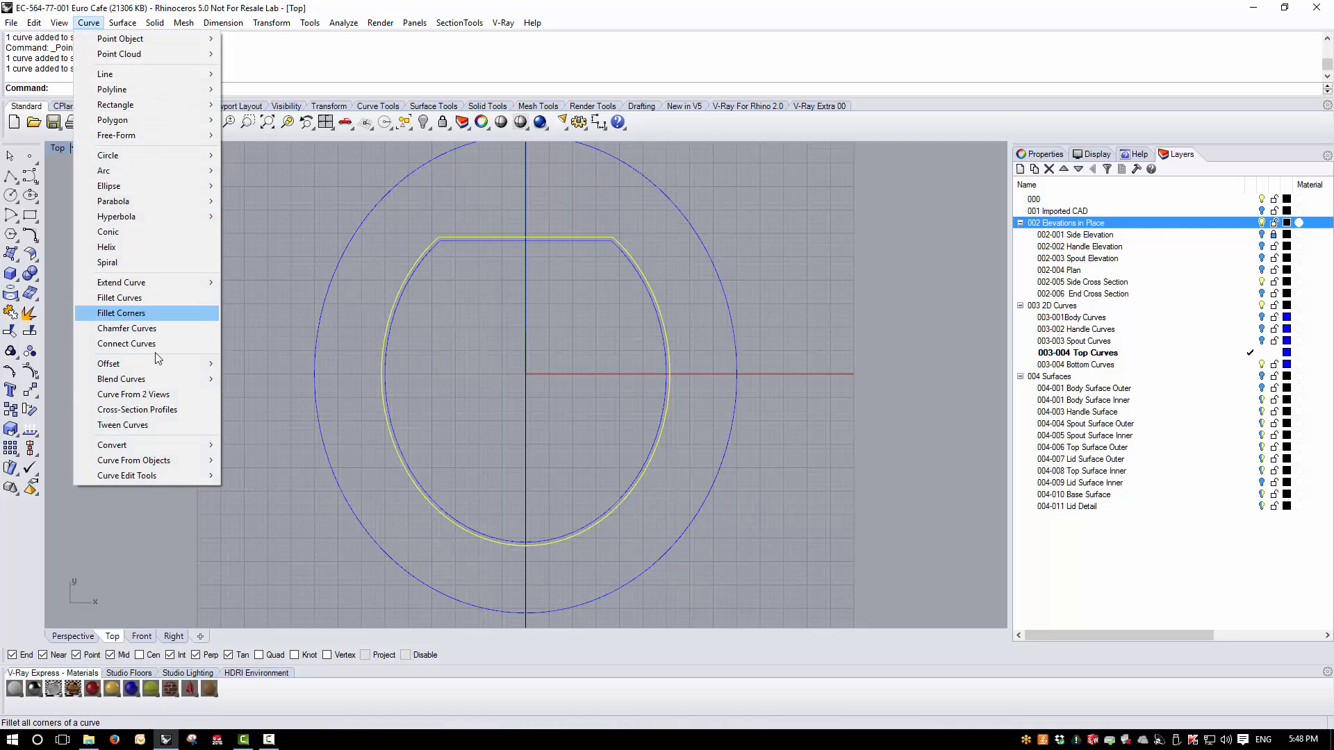
mouse_move(151, 362)
click(257, 363)
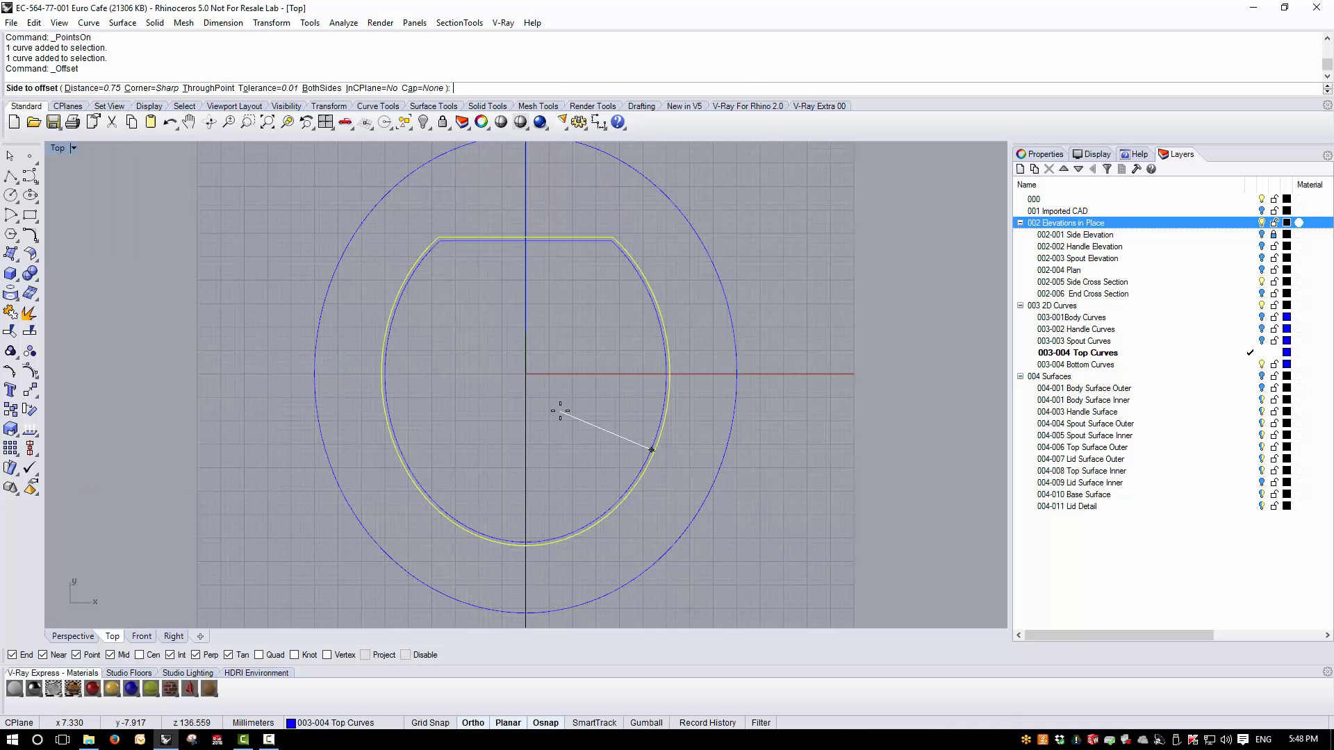
text(3.)
text(75)
key(Return)
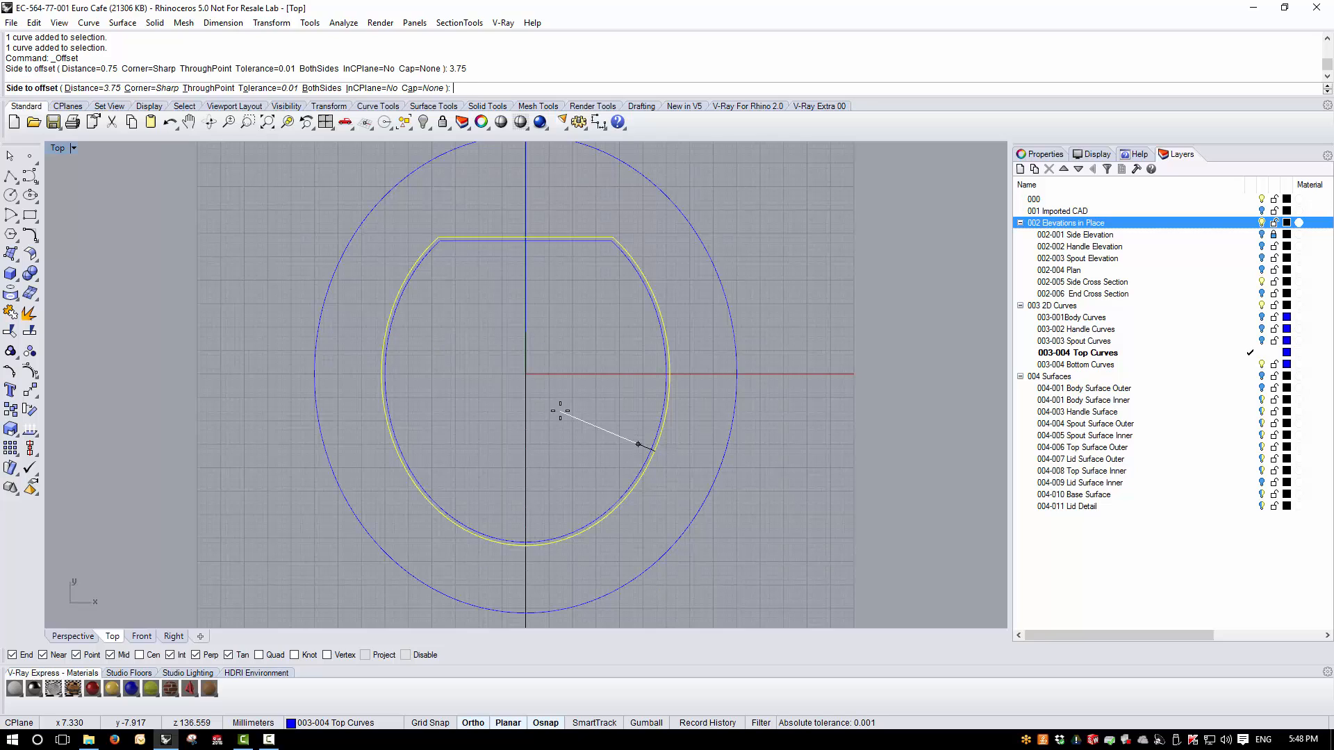
click(560, 410)
- Highlight the three nested flat-sided ovals one at a time to check them, and clear the selection
click(646, 296)
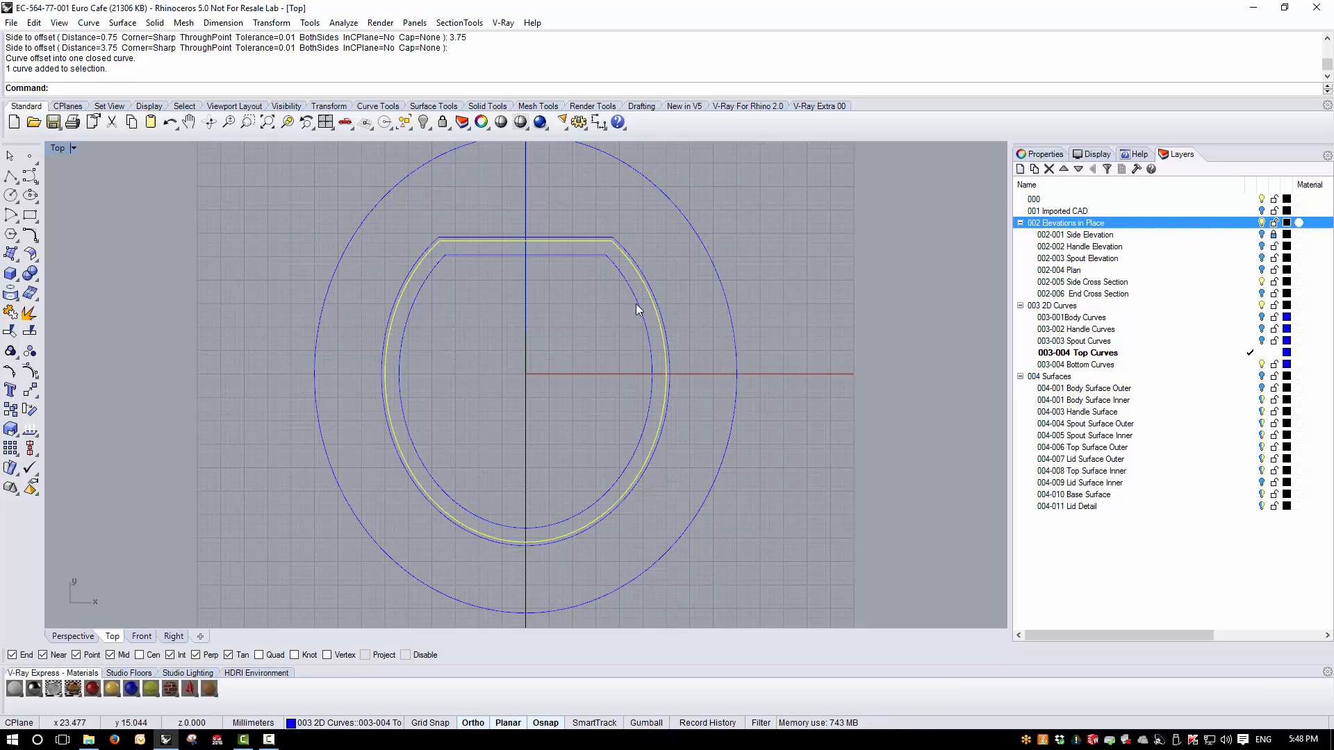
click(651, 295)
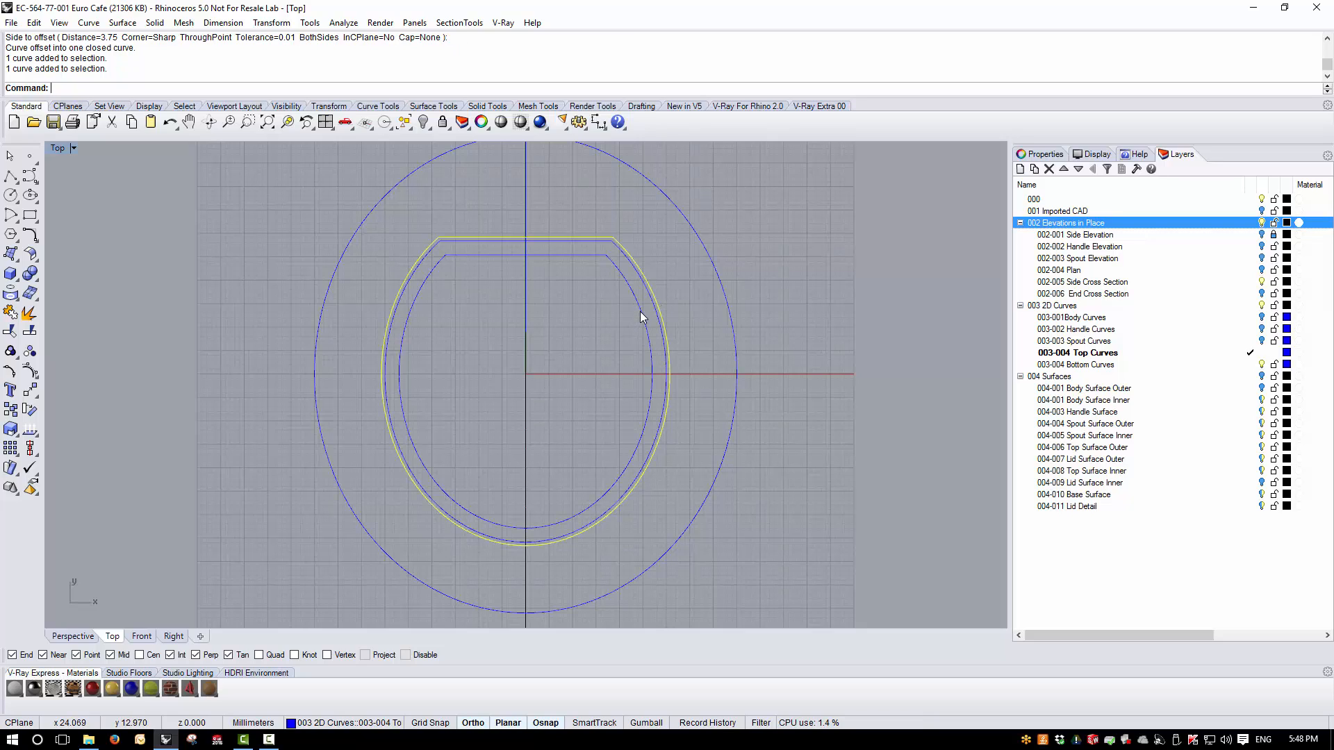
click(639, 312)
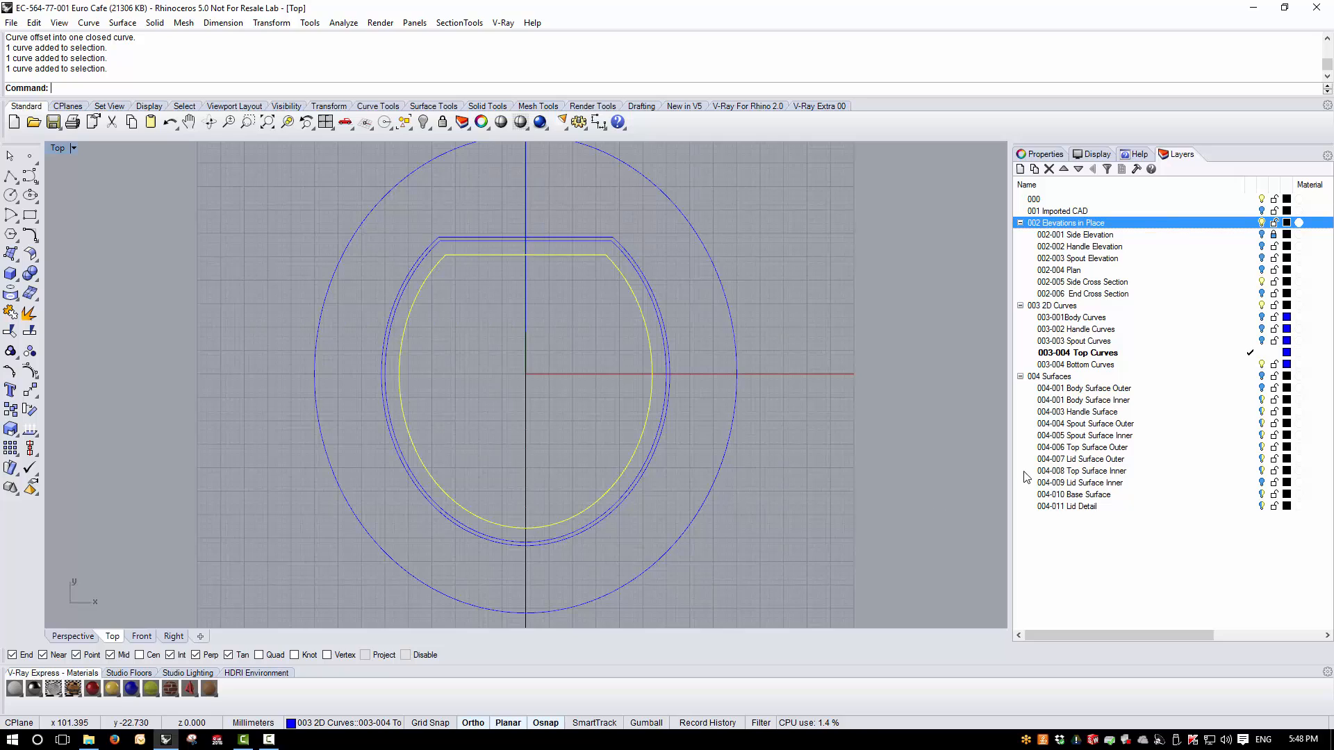
key(Escape)
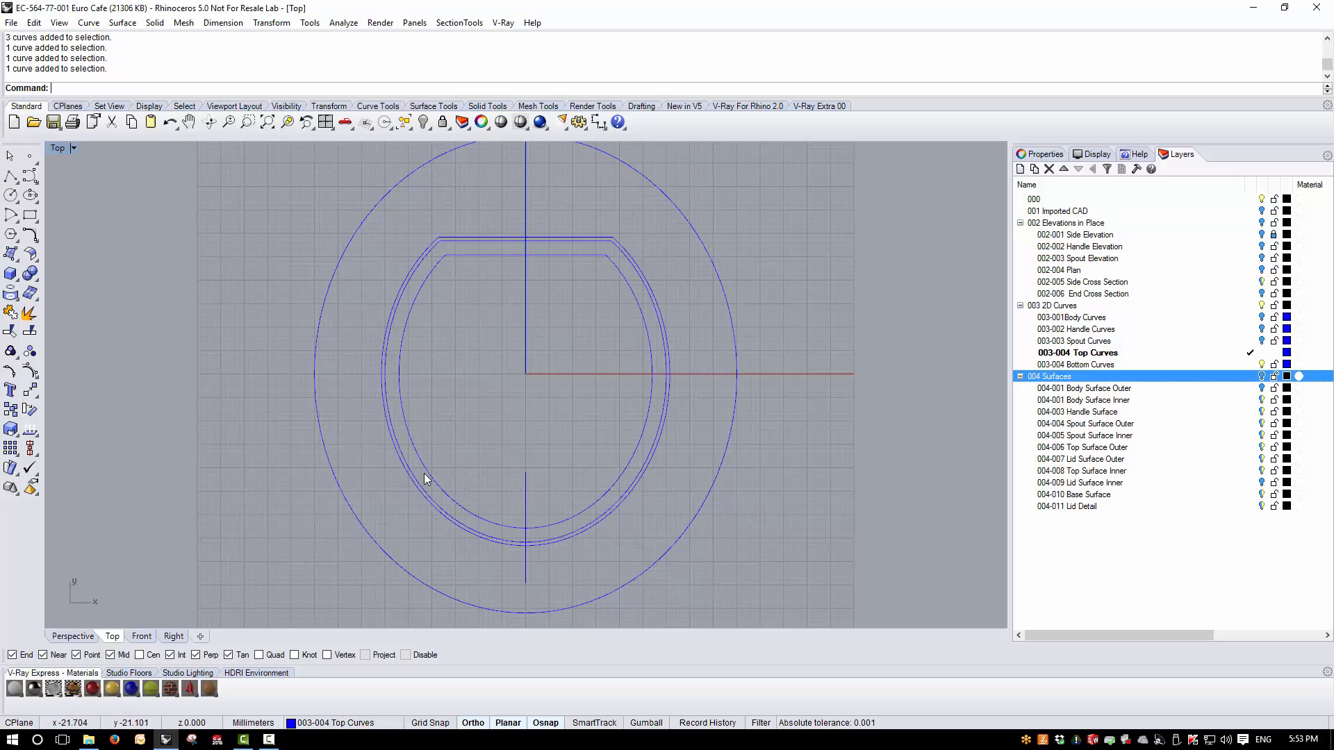
- Show the 002 Elevations in Place layer and move the two inner offset curves straight down to the bottom edge of the lid flange's cross-section
click(426, 473)
click(418, 484)
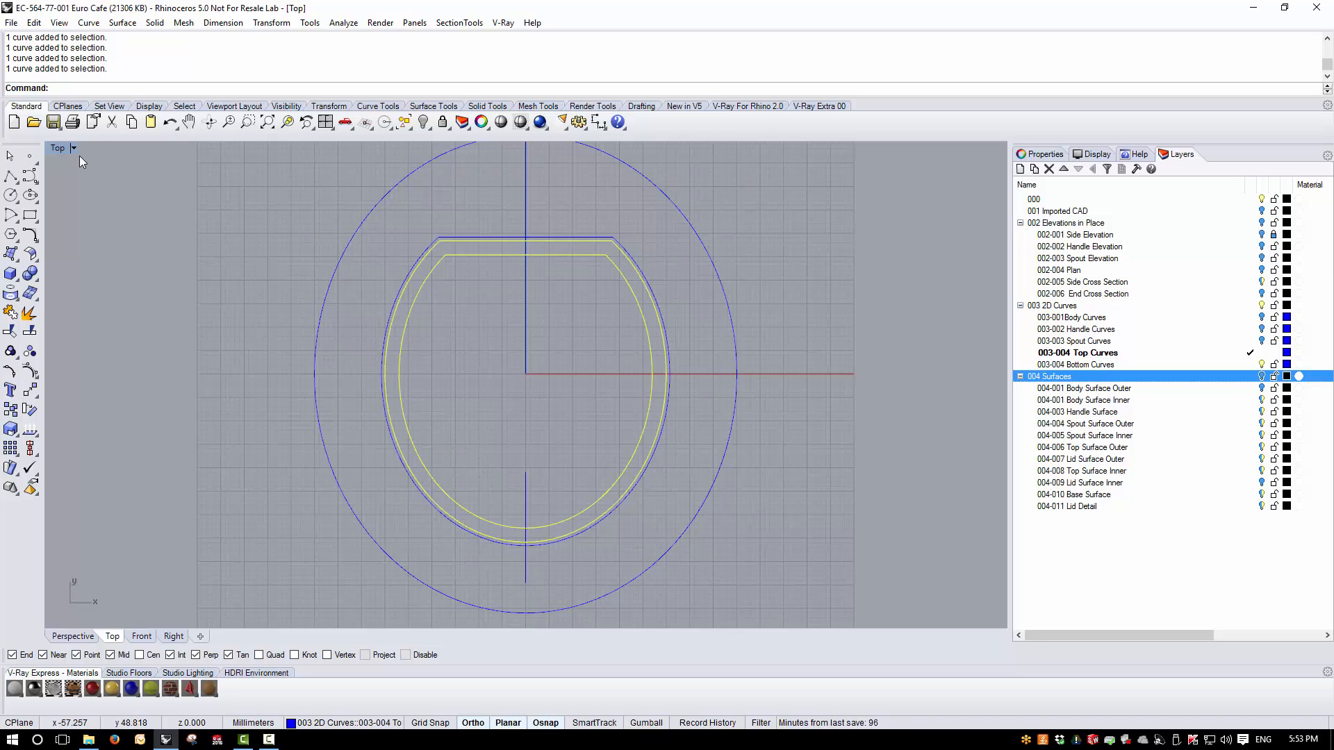
double_click(54, 148)
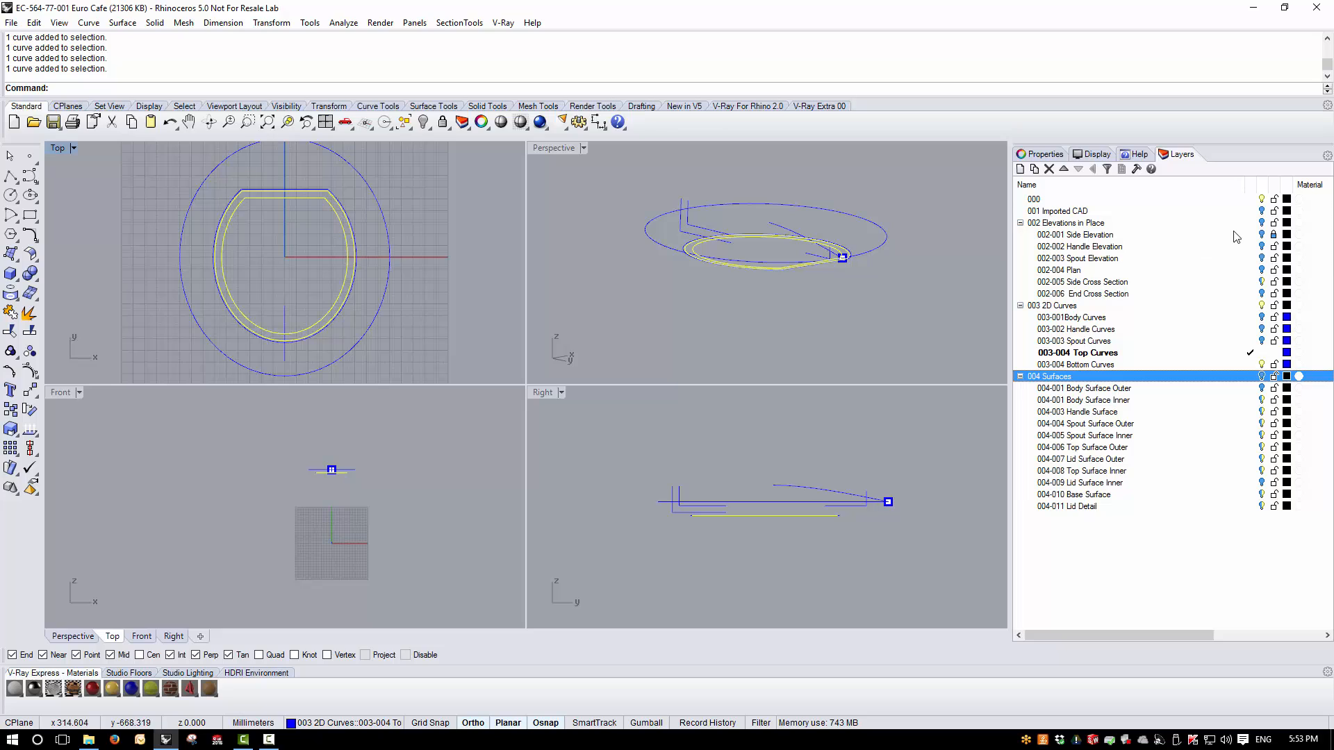
click(1261, 222)
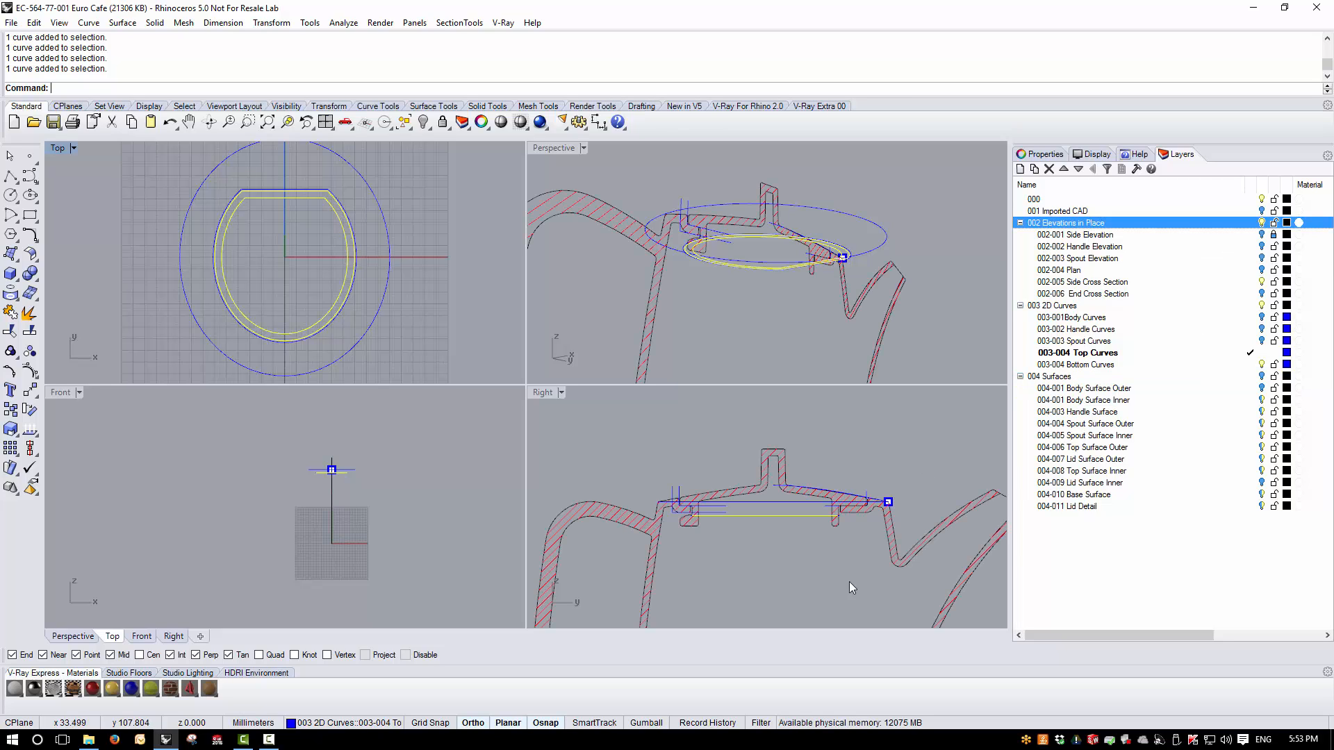
scroll(833, 542, up, 2)
scroll(832, 542, up, 2)
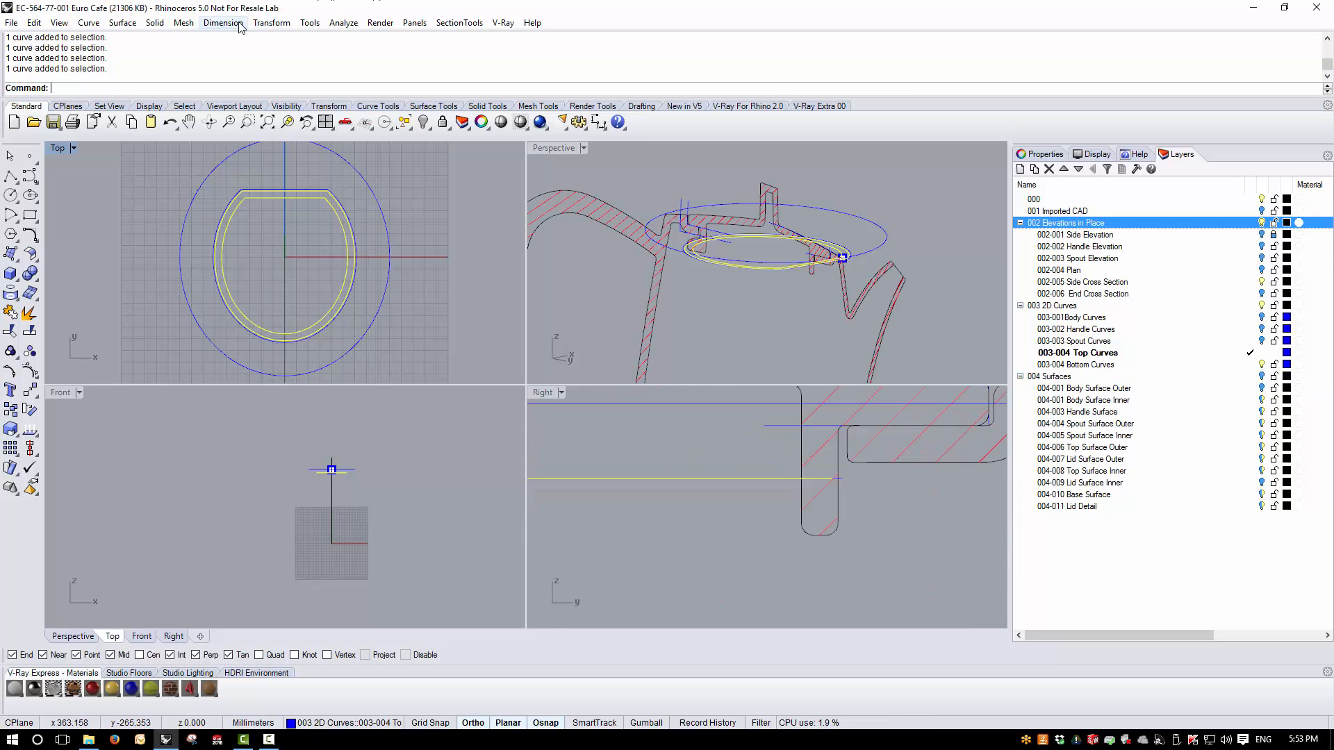
click(271, 23)
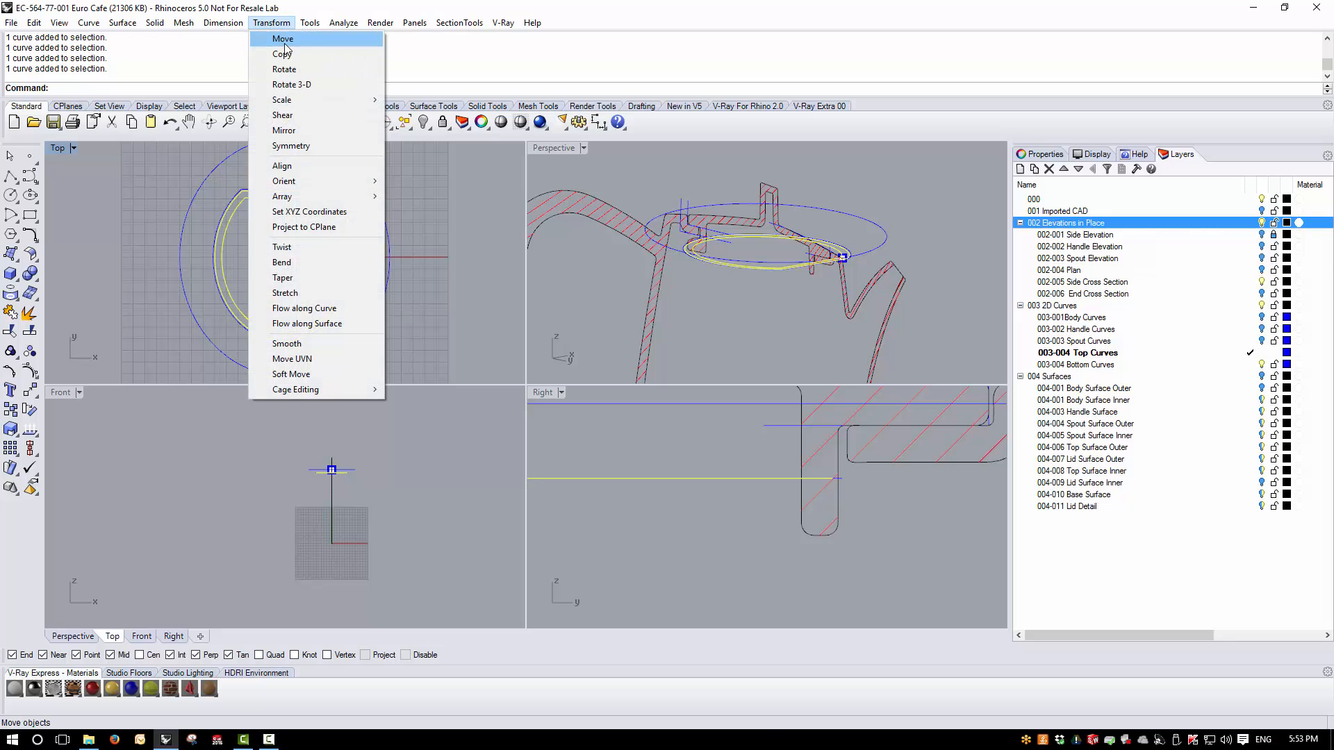
click(284, 41)
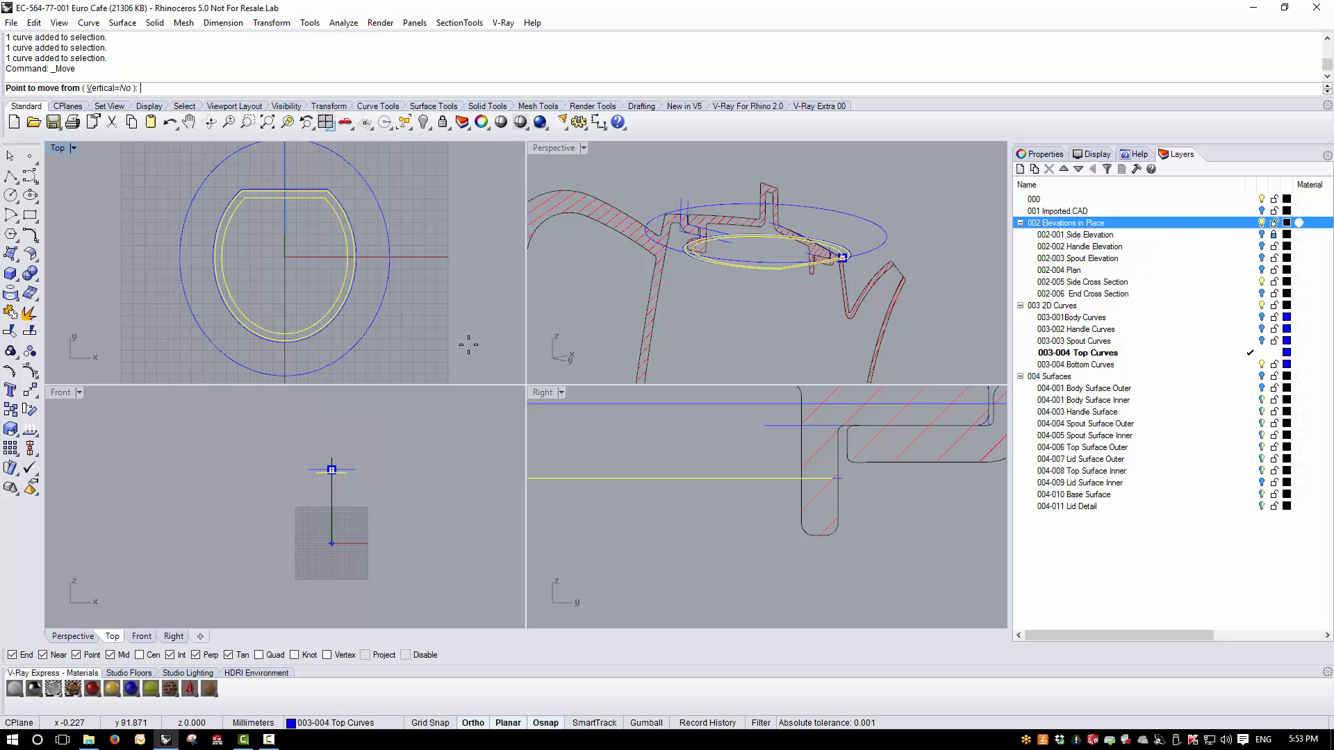
click(737, 478)
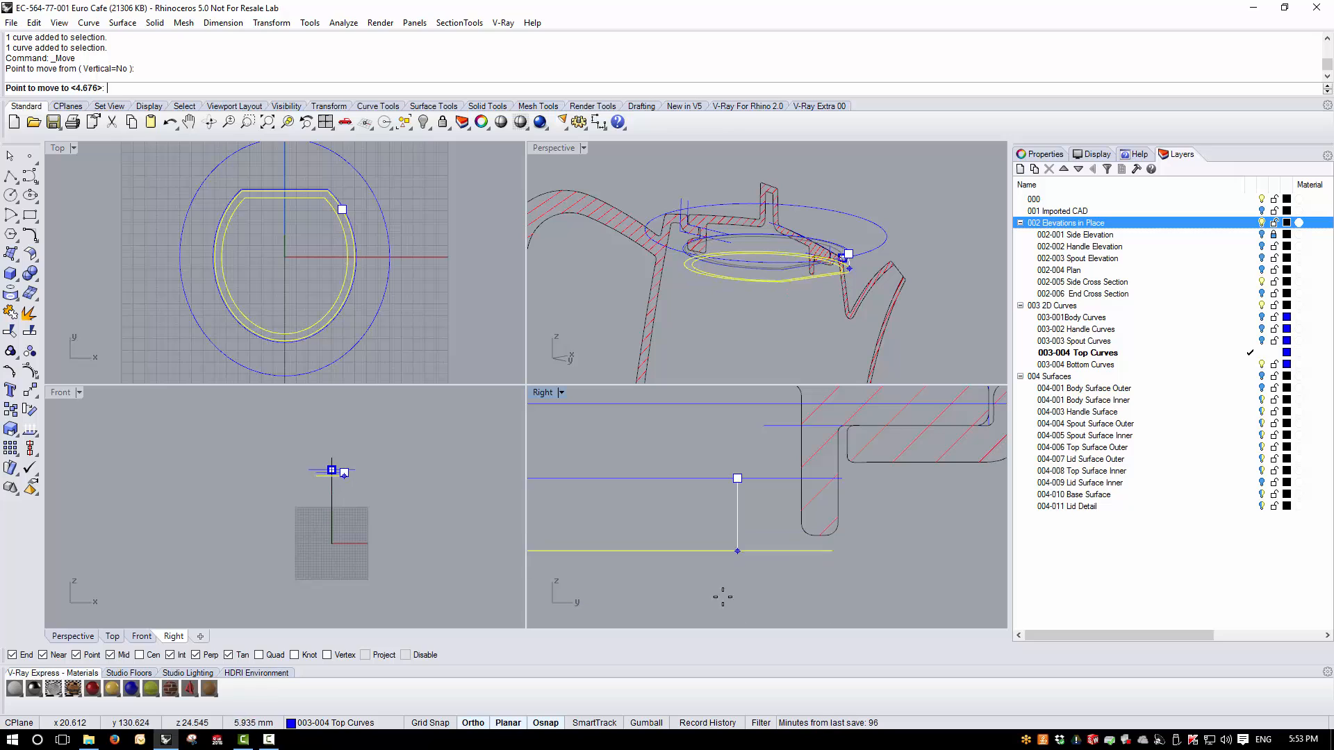
scroll(804, 590, up, 1)
scroll(804, 589, up, 1)
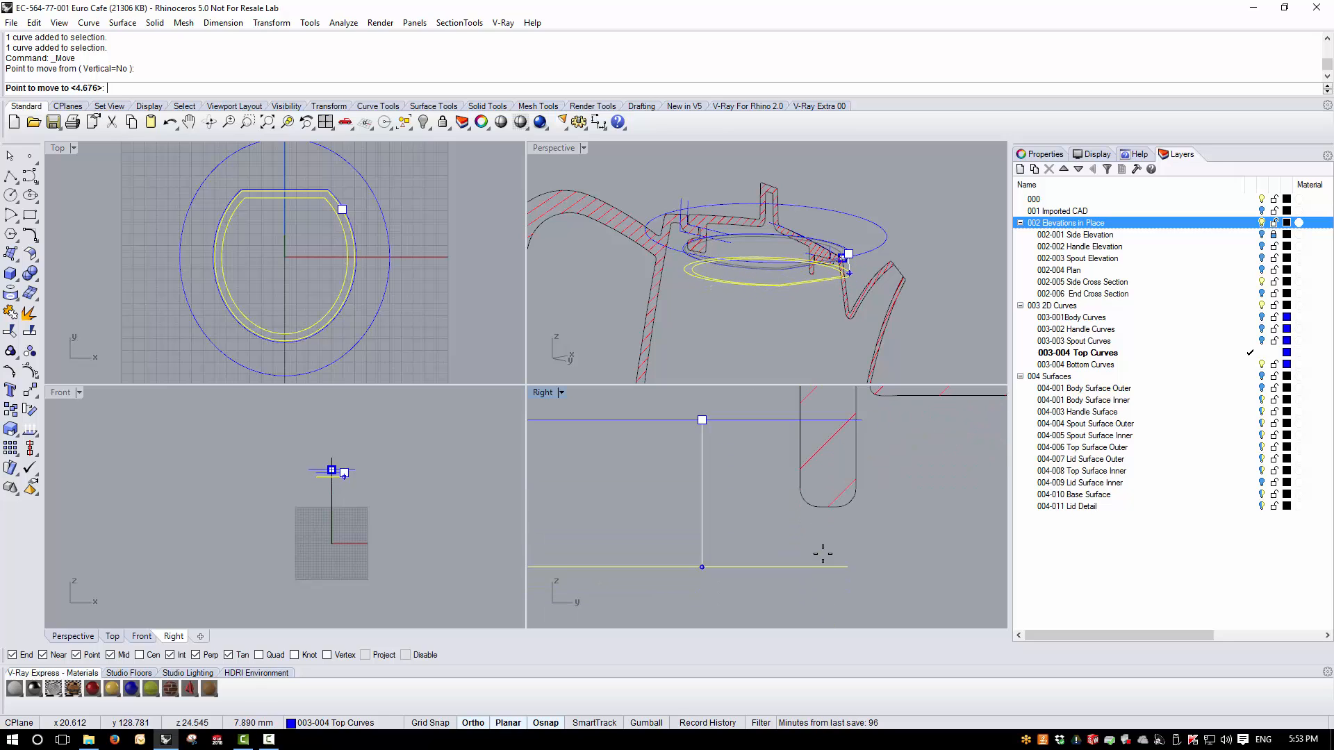
click(843, 510)
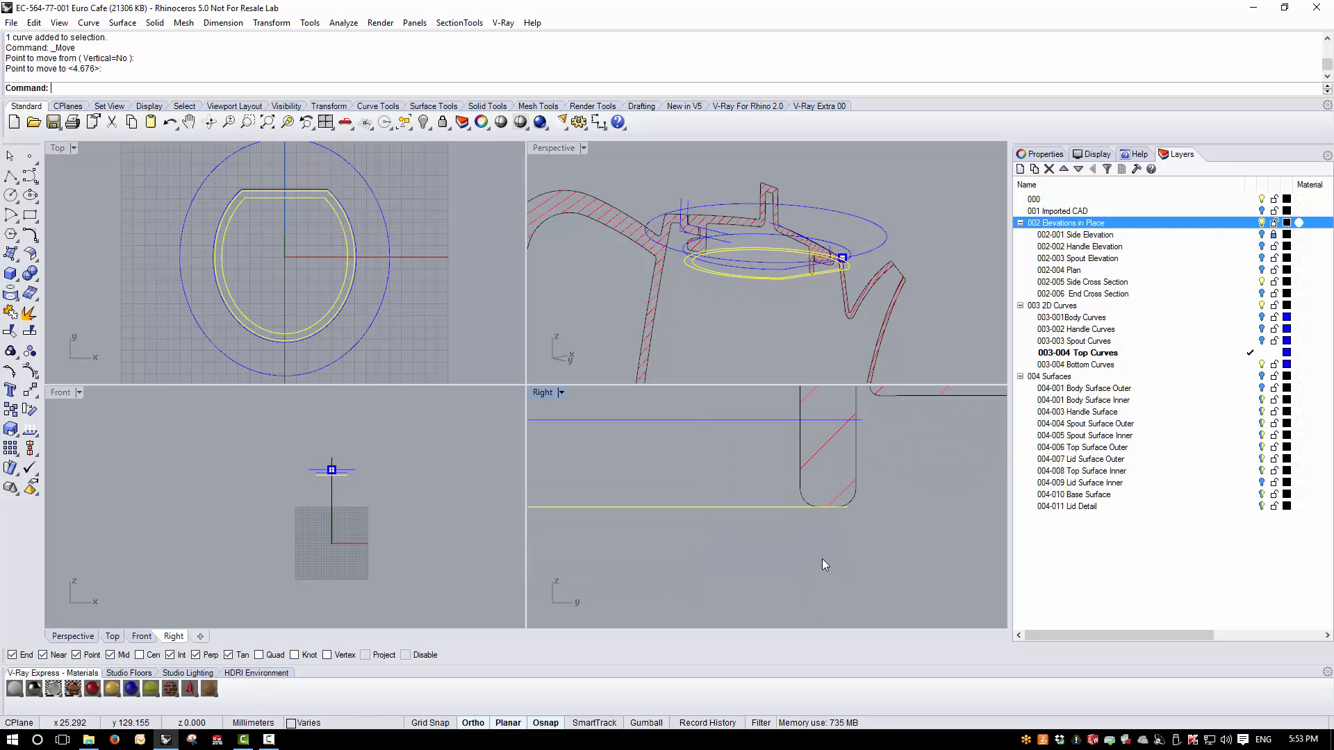
click(860, 561)
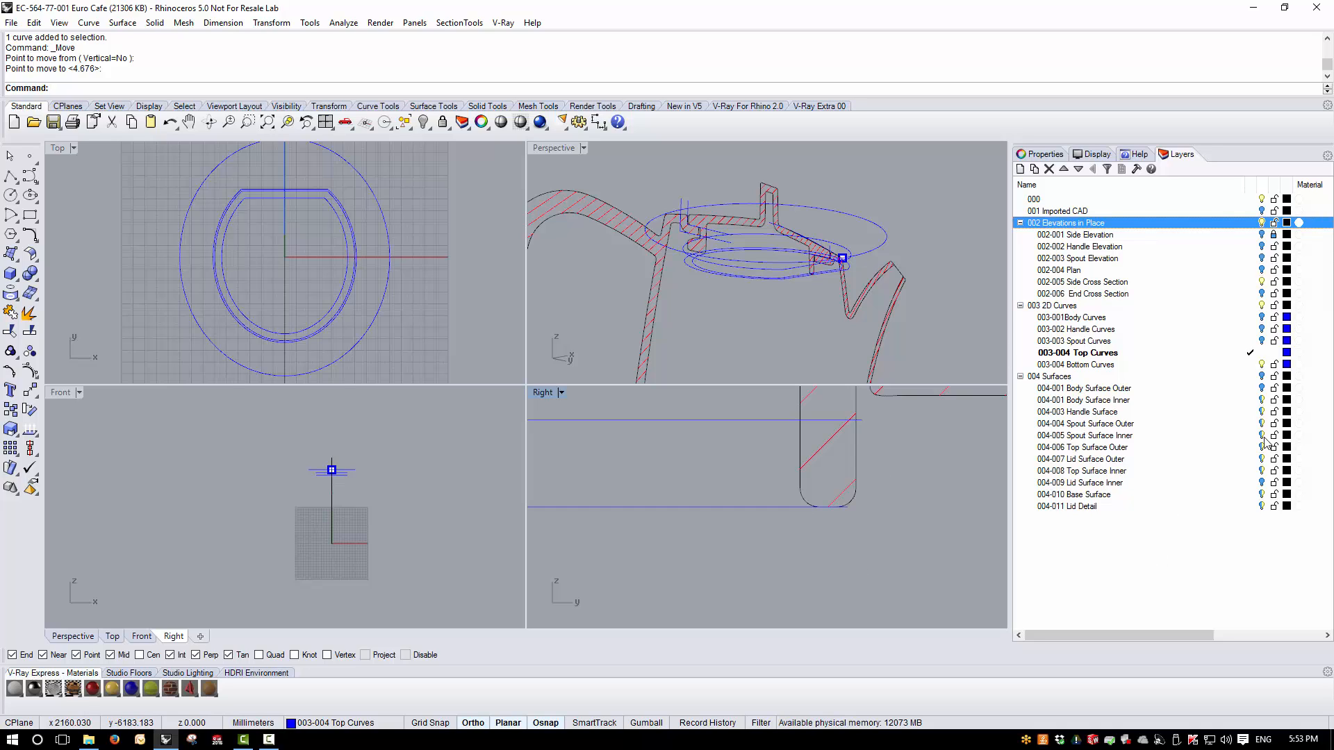
- Turn on the 004 Surfaces layer and turn off 002 Elevations in Place, viewing the lid from below
click(1262, 376)
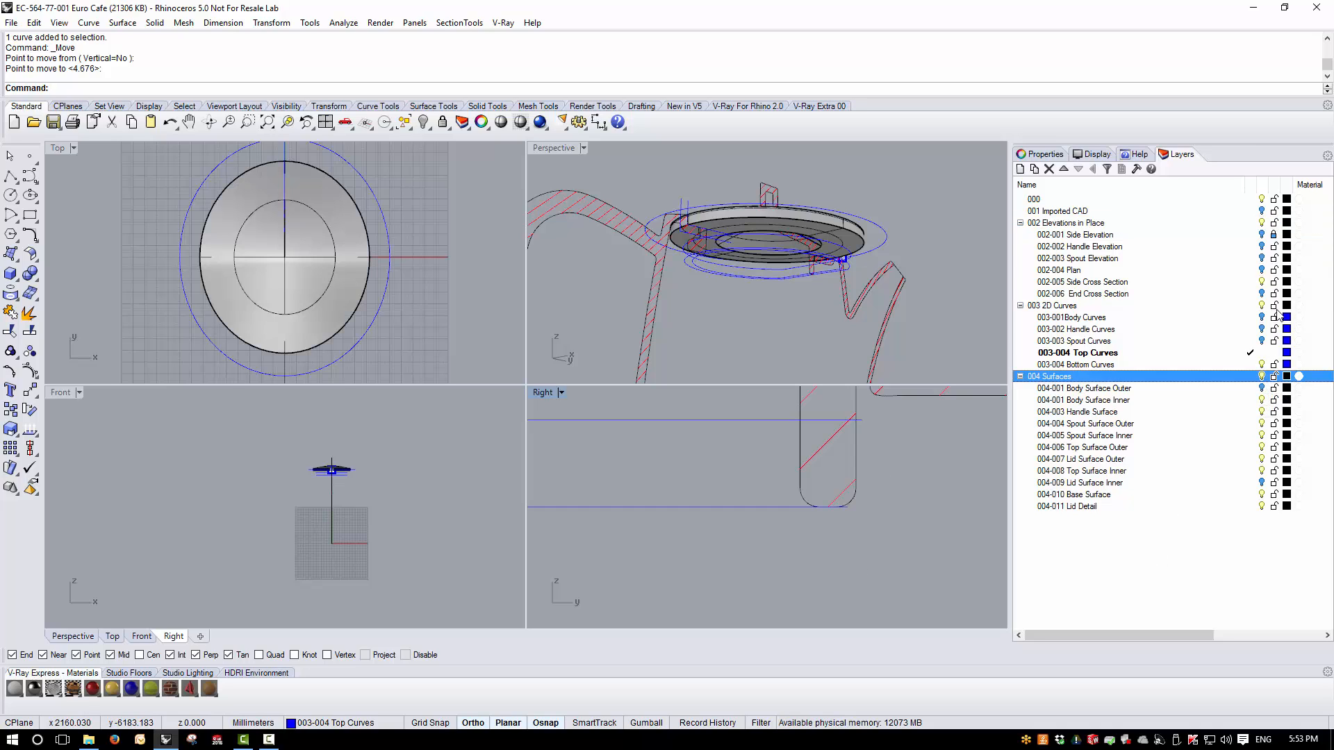
click(1261, 223)
right_drag(735, 277, 713, 304)
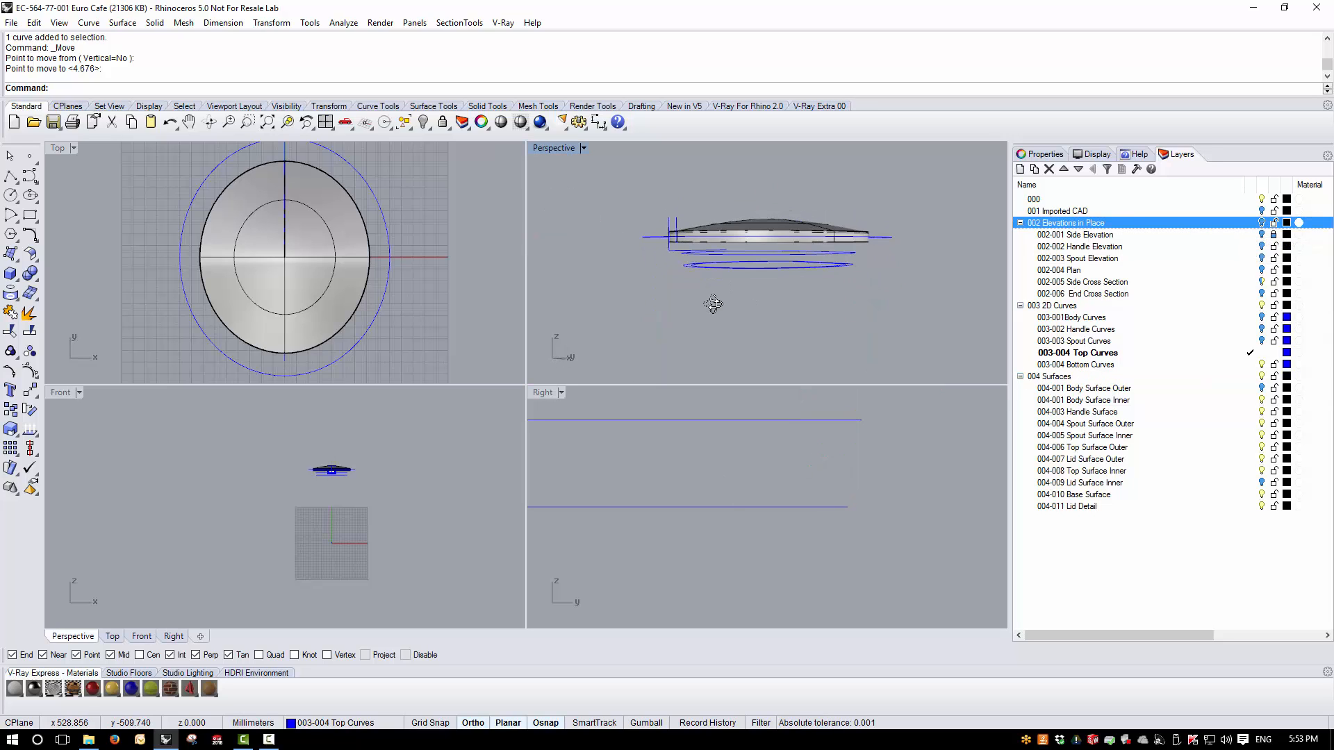
scroll(699, 258, up, 6)
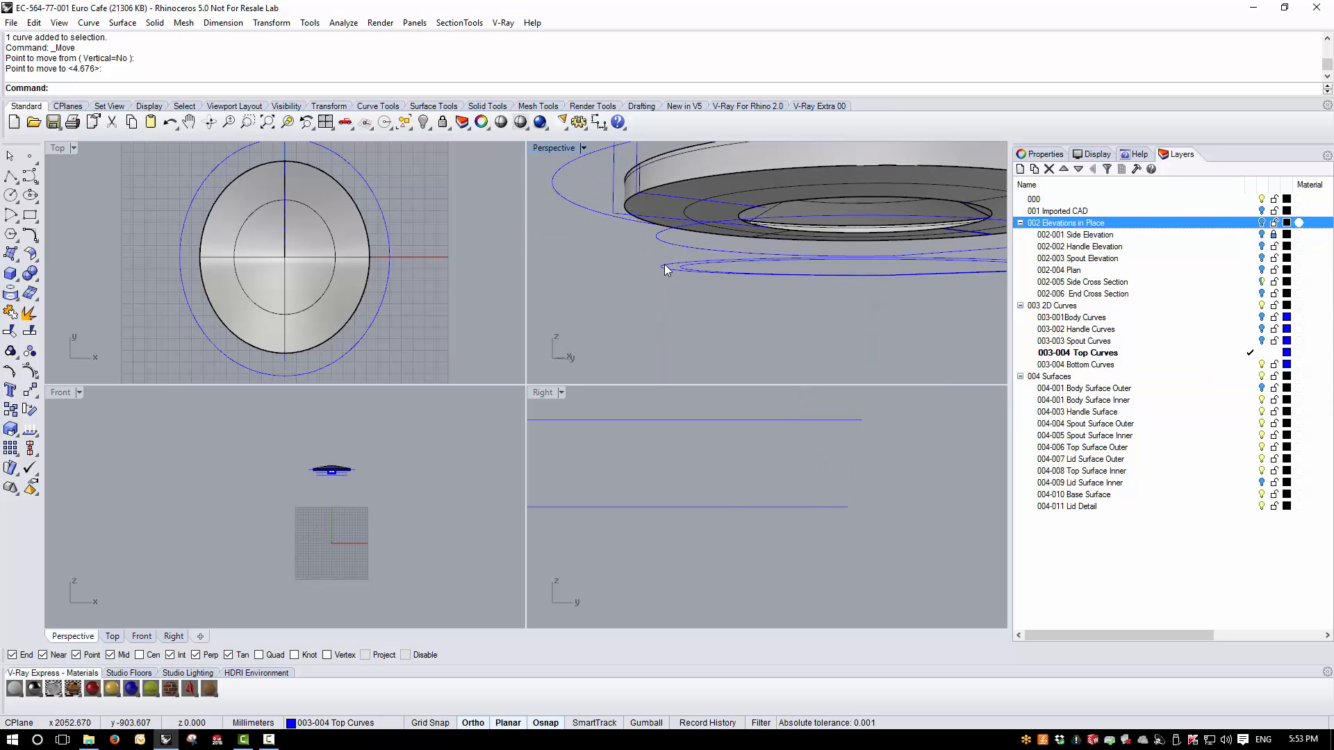
- Extrude the larger lowered offset curve straight up about 10.26 mm into the lid as an open surface, with 004-011 Lid Detail as current layer
click(664, 266)
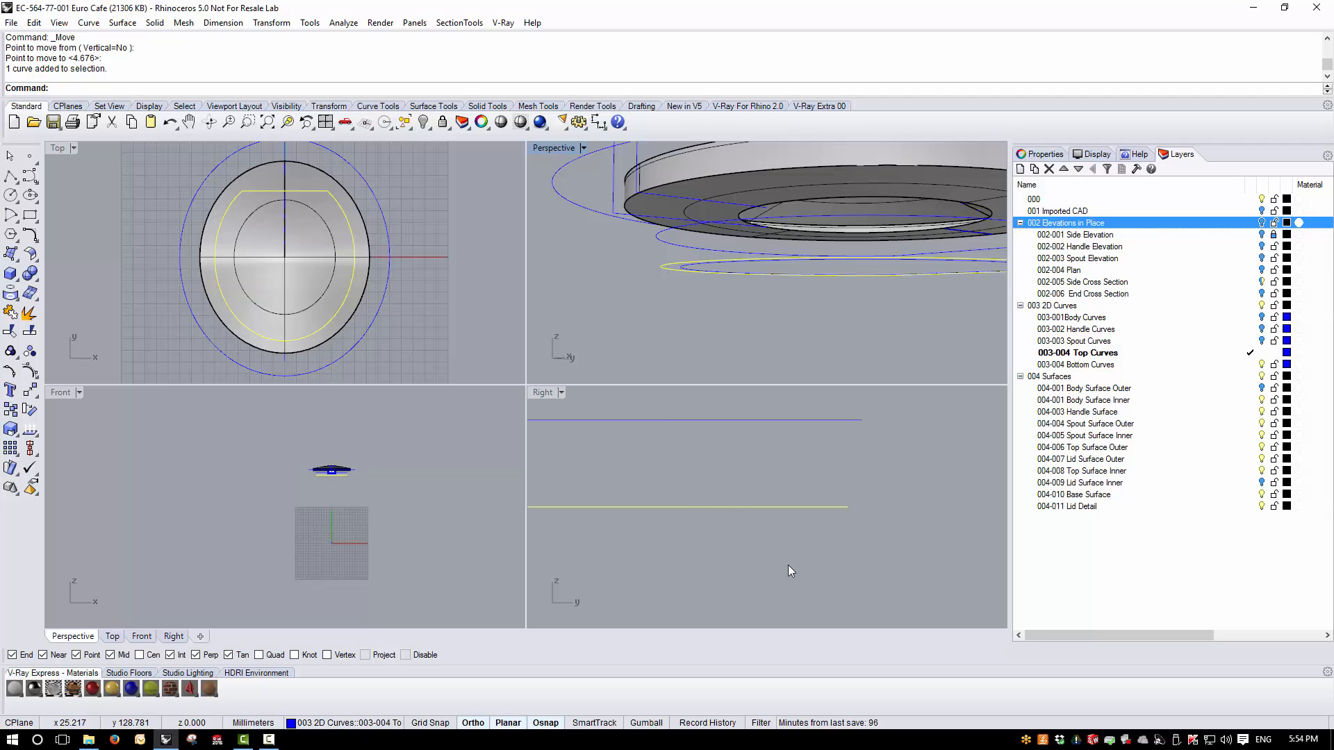
scroll(869, 520, down, 4)
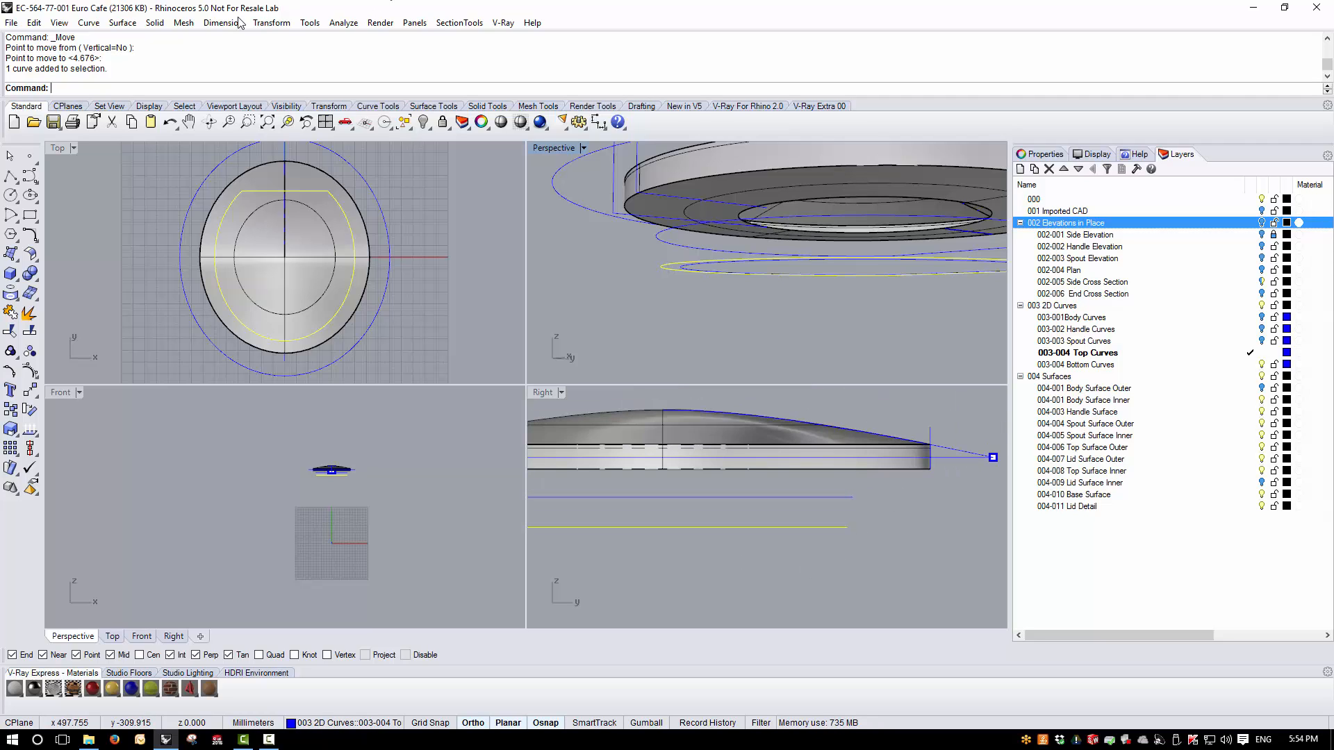
click(154, 23)
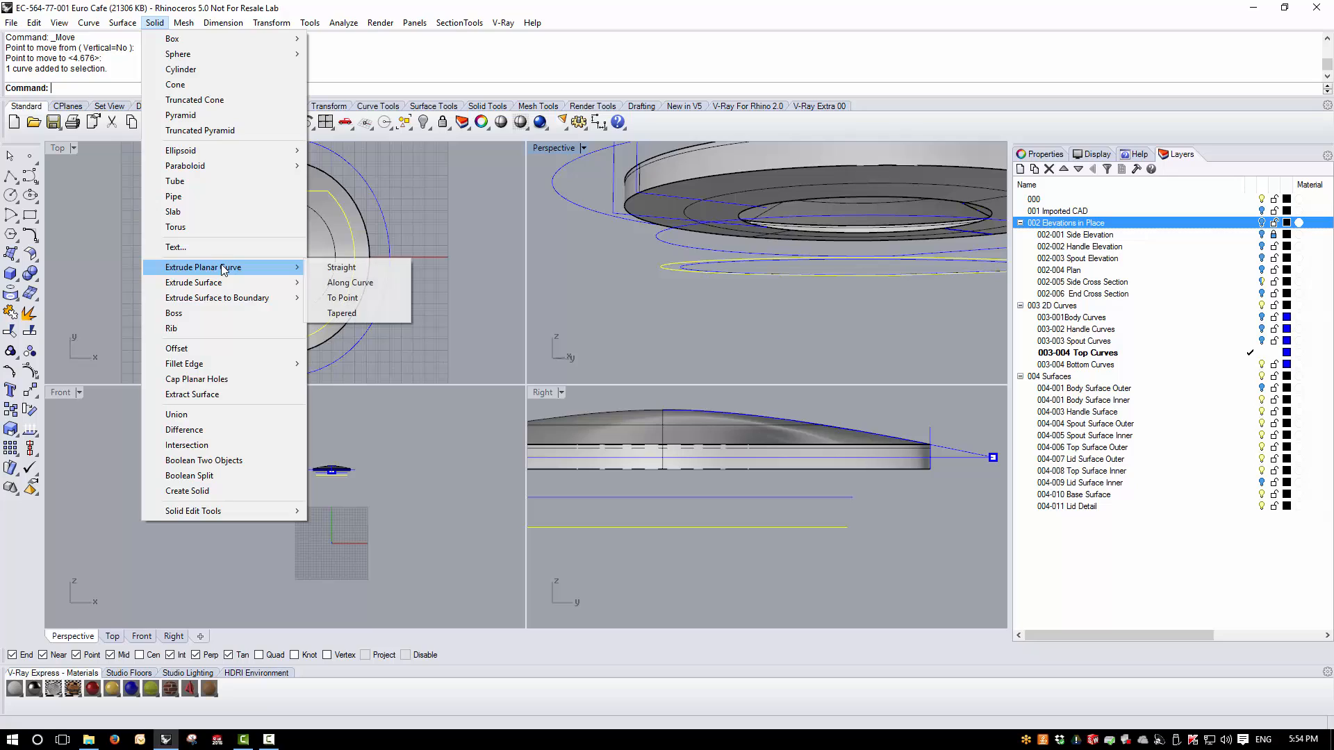
mouse_move(125, 24)
mouse_move(155, 216)
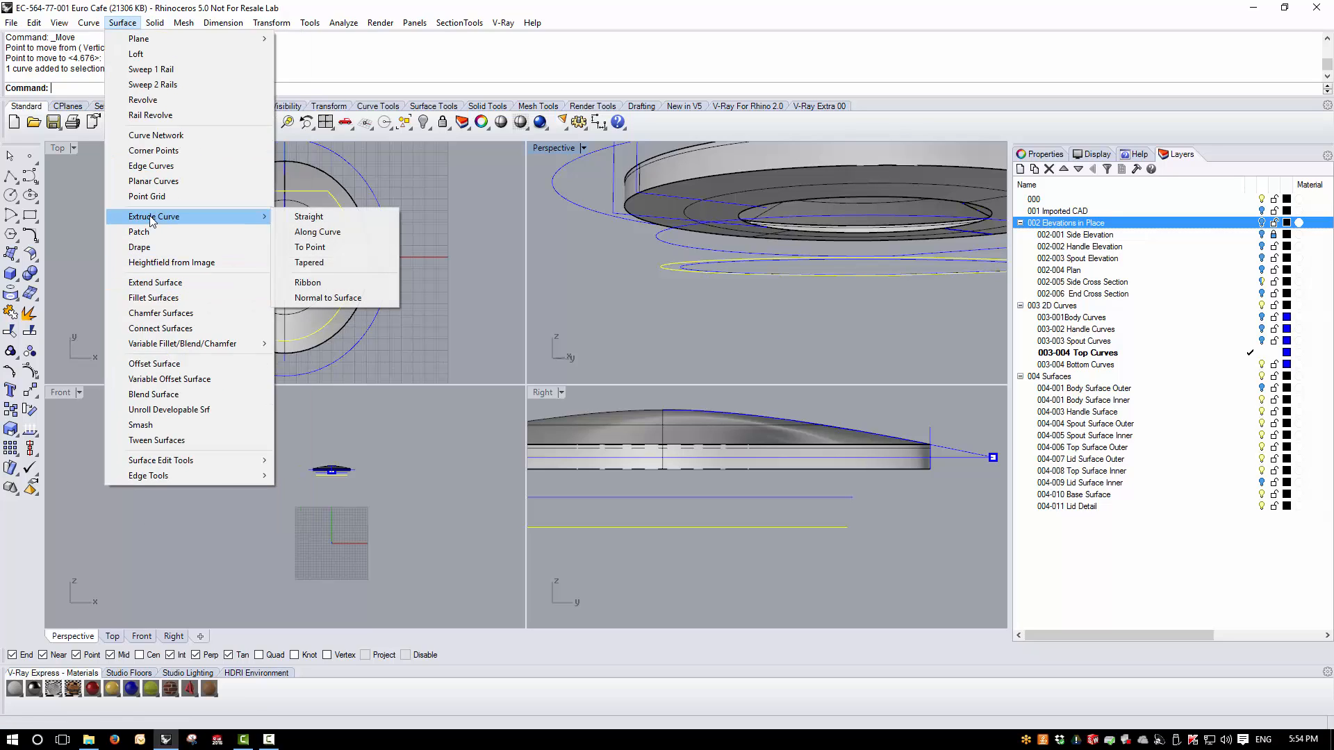
click(343, 218)
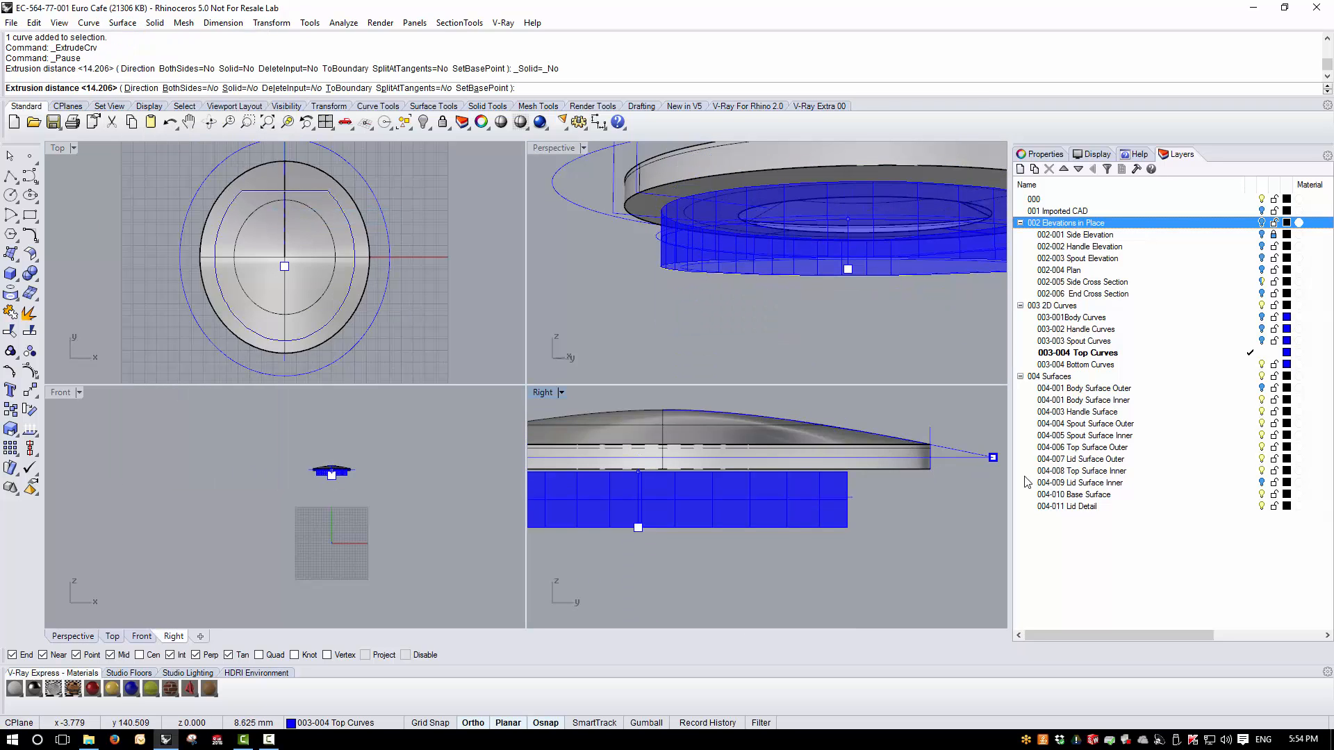
click(1250, 506)
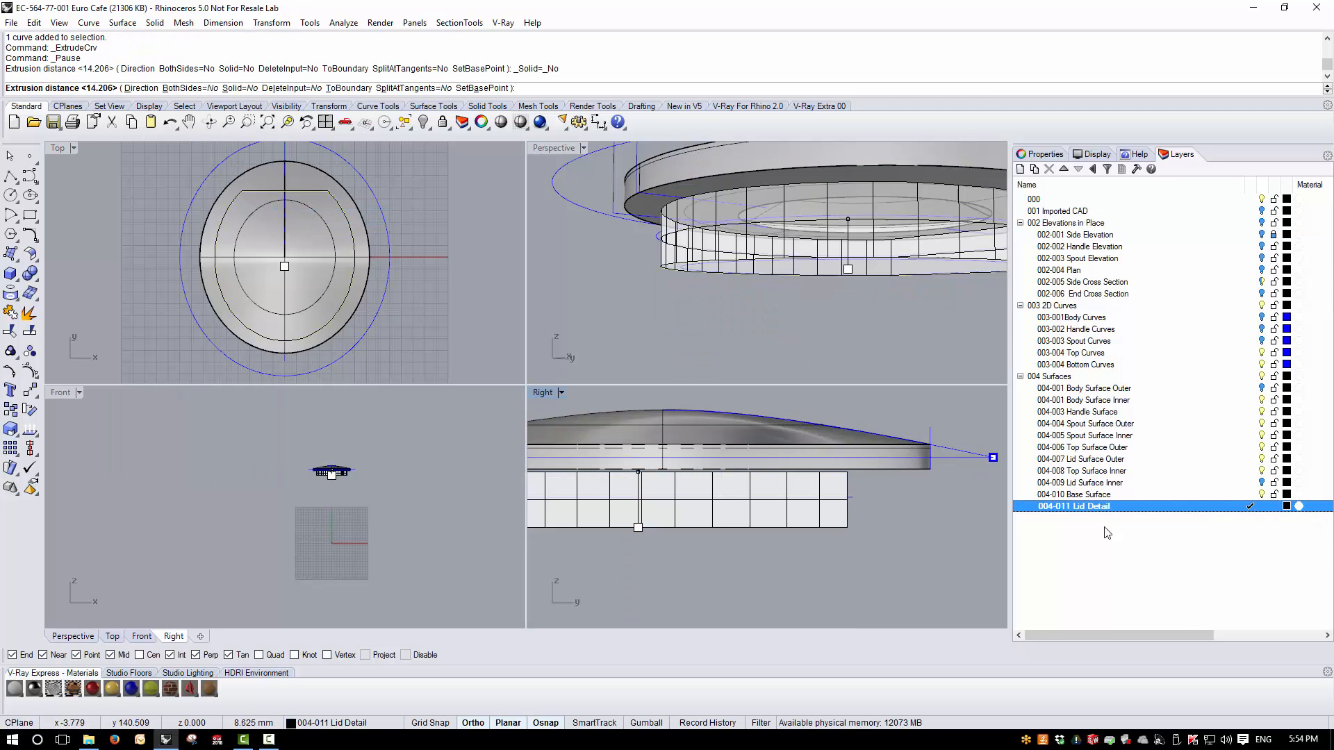
scroll(945, 479, up, 5)
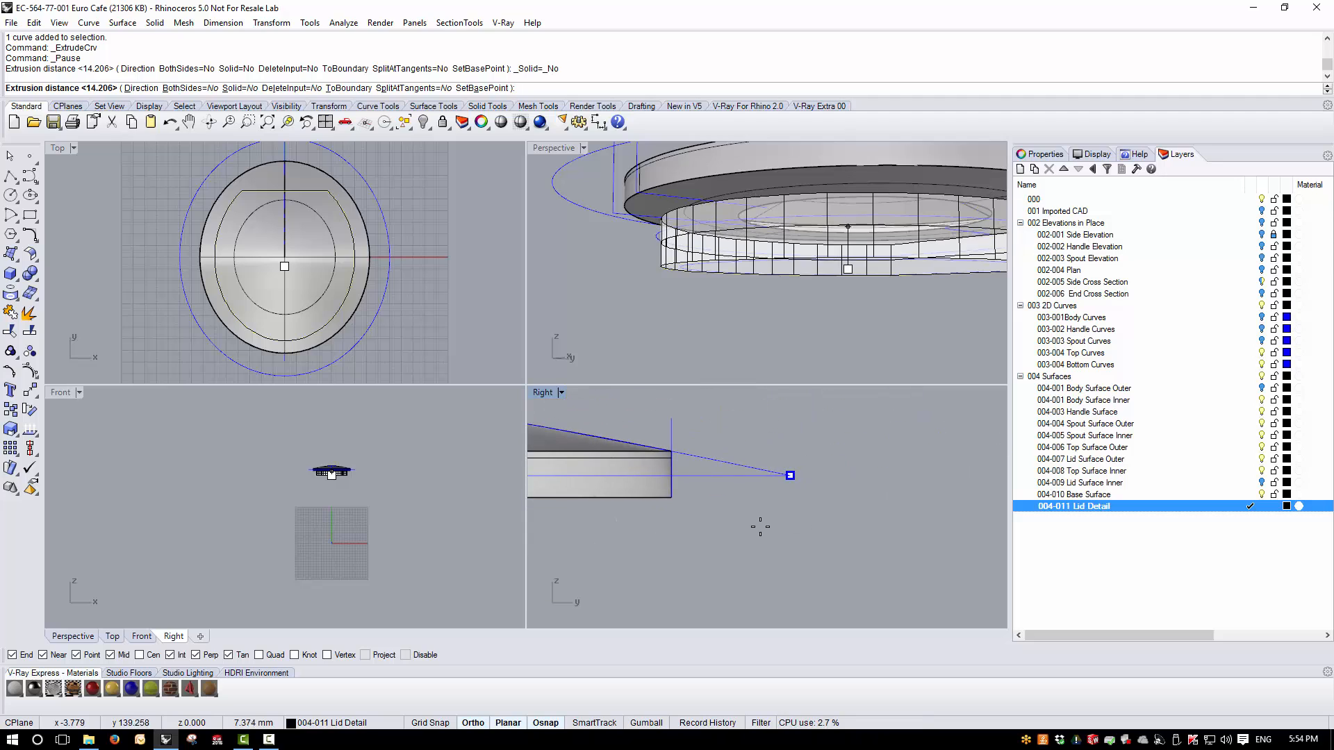
scroll(849, 492, down, 3)
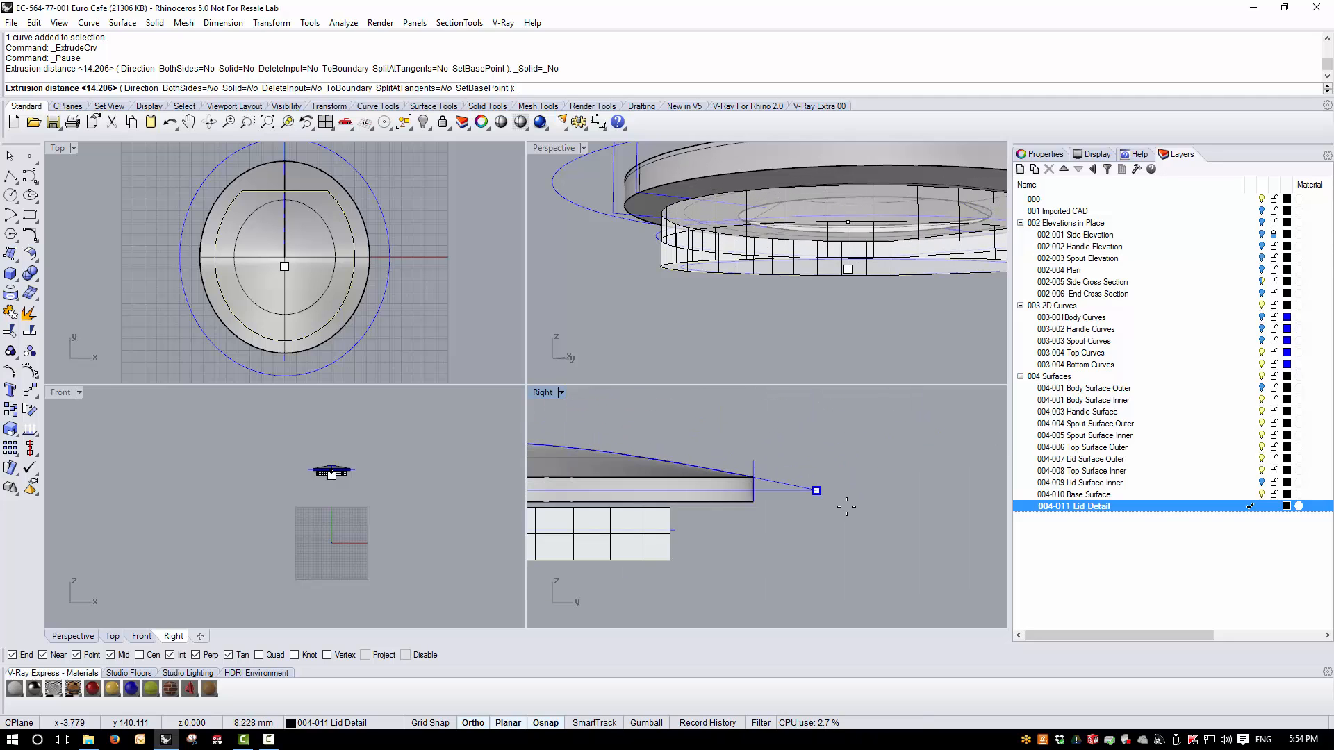
click(890, 494)
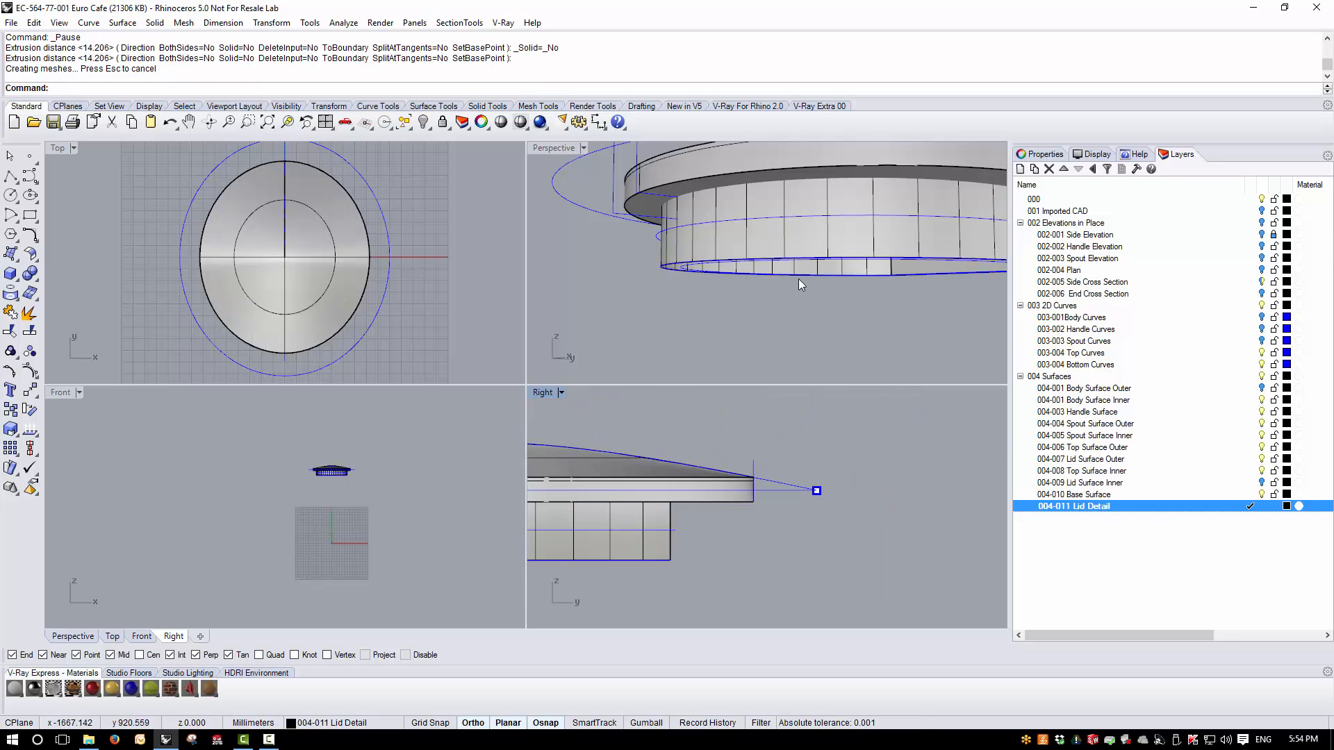
- Extrude the smaller lowered offset curve straight up into the lid as an open surface, and hide the 003 2D Curves layer
click(679, 277)
click(736, 423)
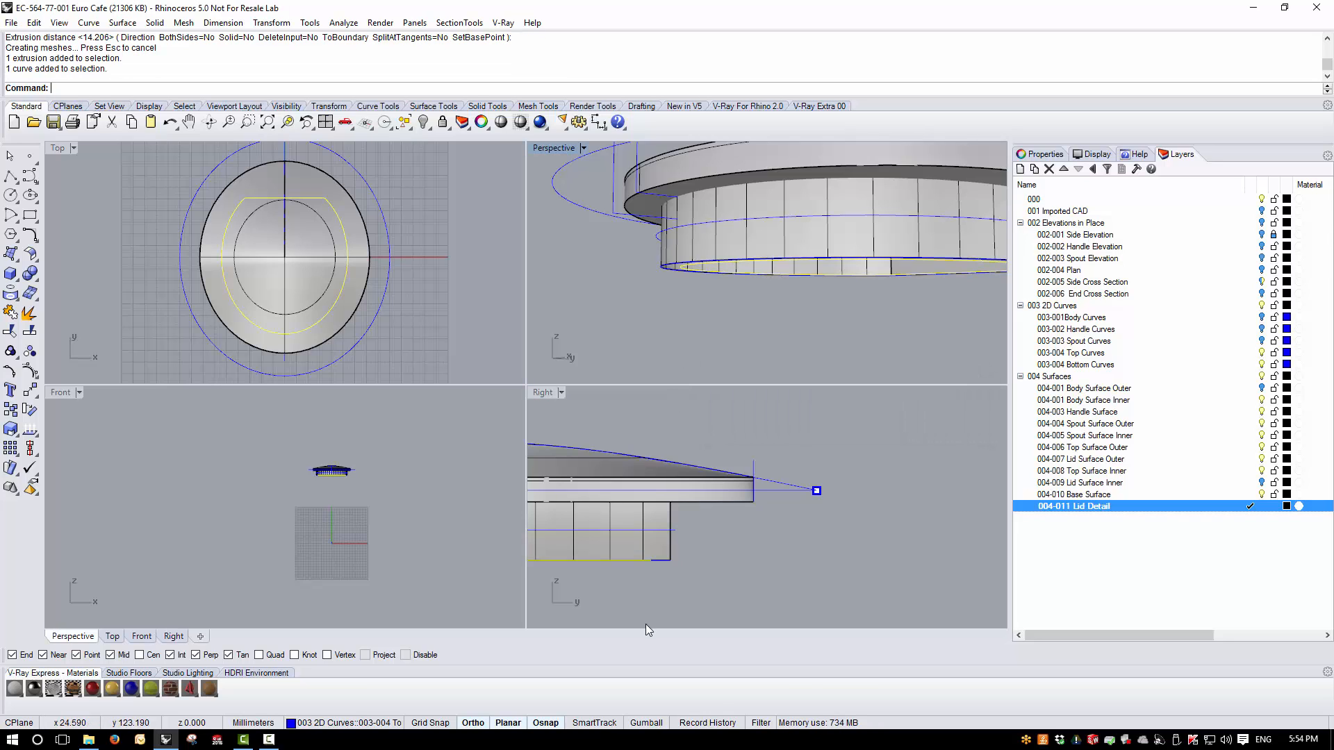
key(Return)
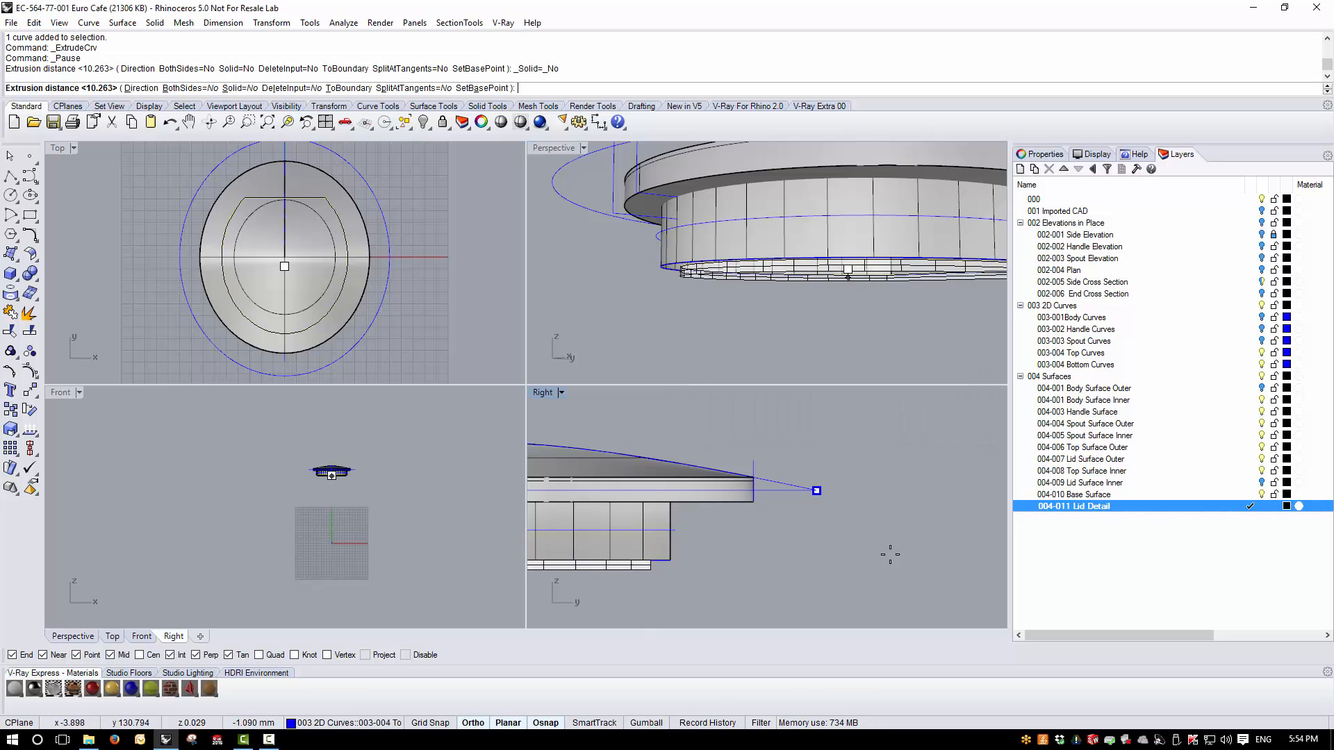
click(913, 468)
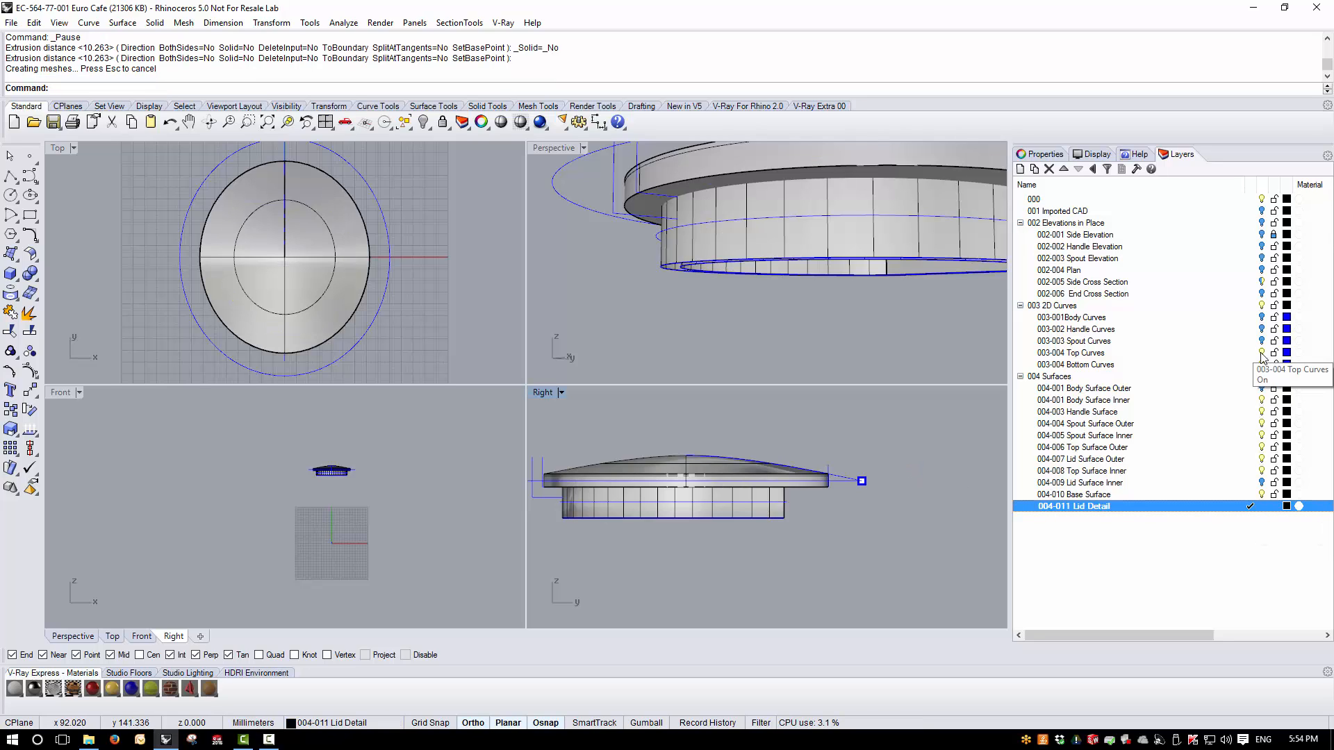
click(1262, 306)
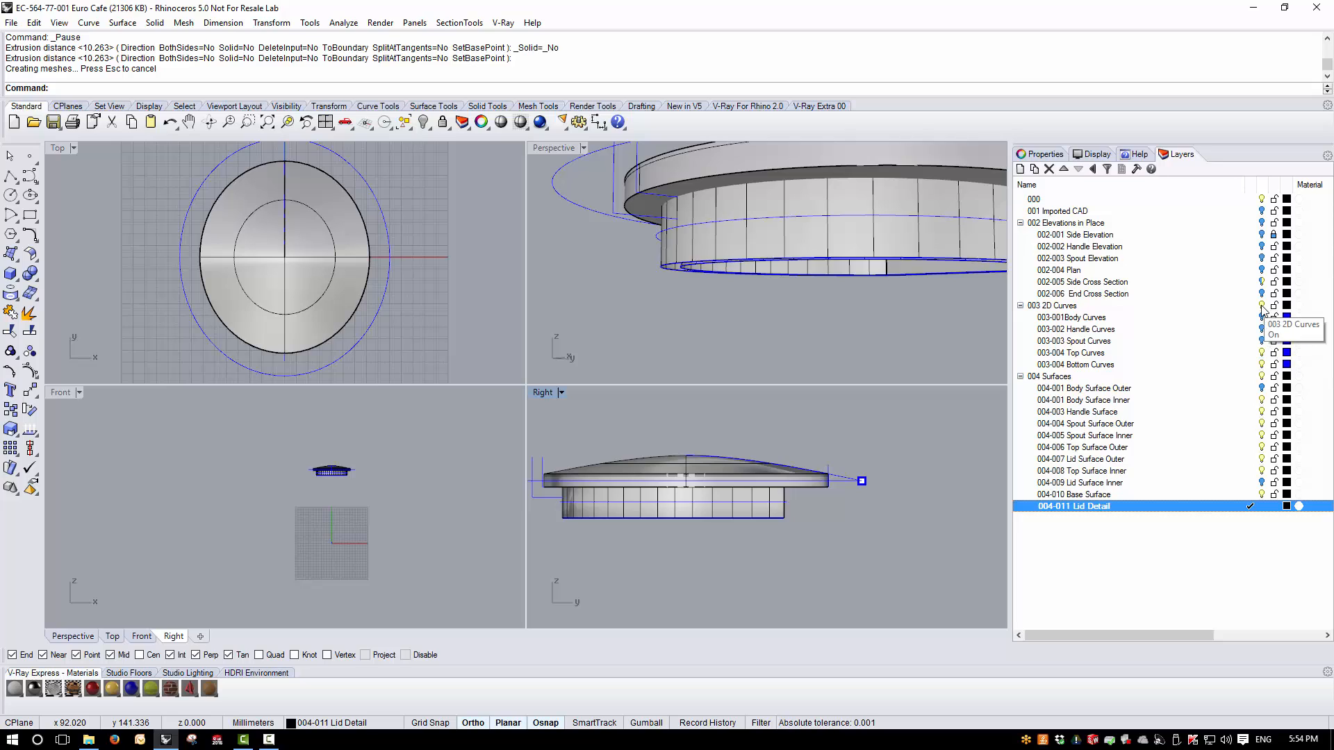
- Extract the flat underside face of the lid as a separate surface, working in the maximized Perspective view
double_click(561, 147)
right_drag(578, 218, 307, 514)
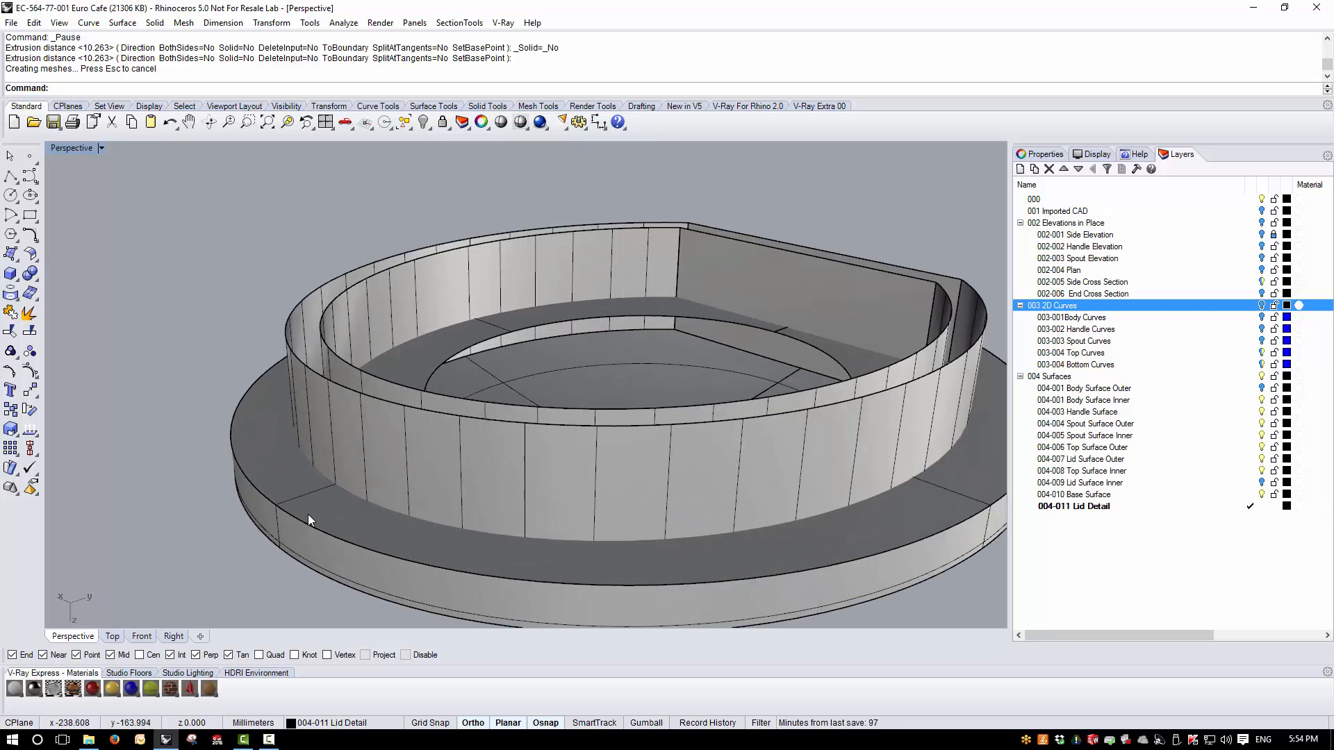
click(29, 312)
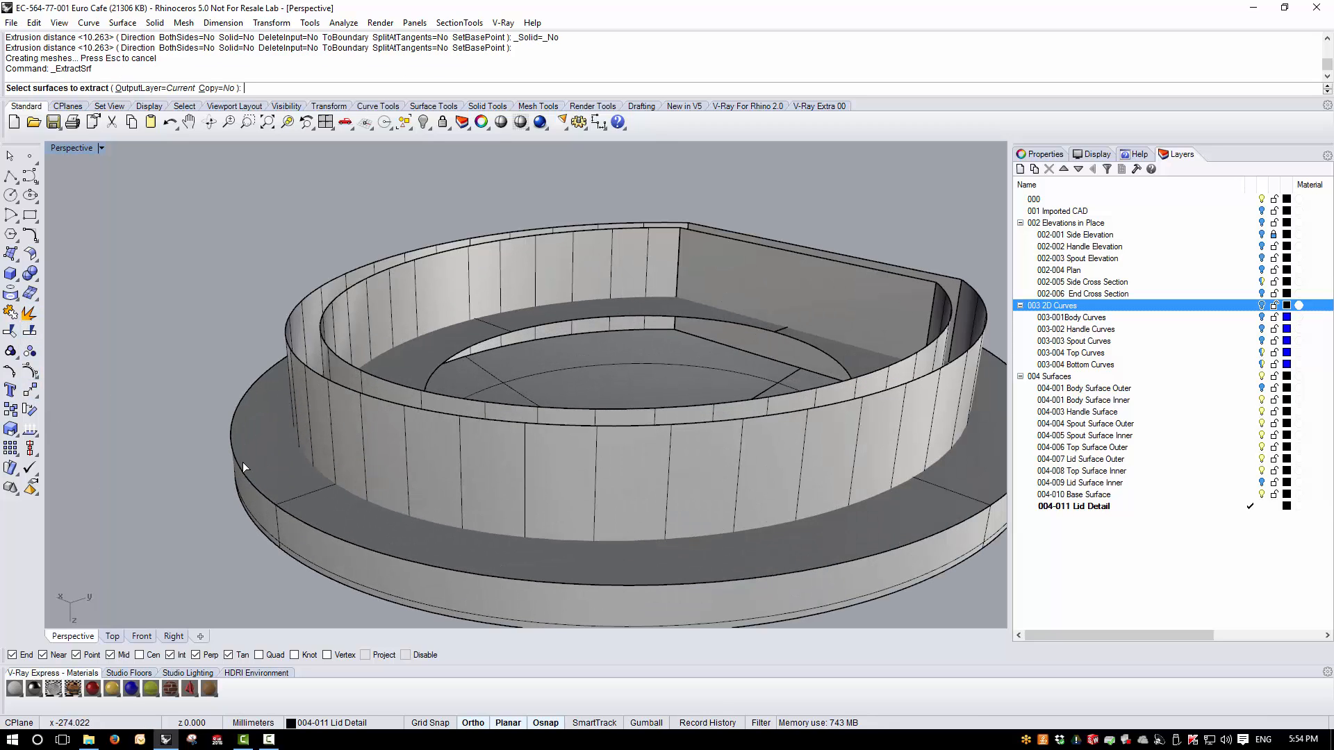
click(285, 471)
key(Return)
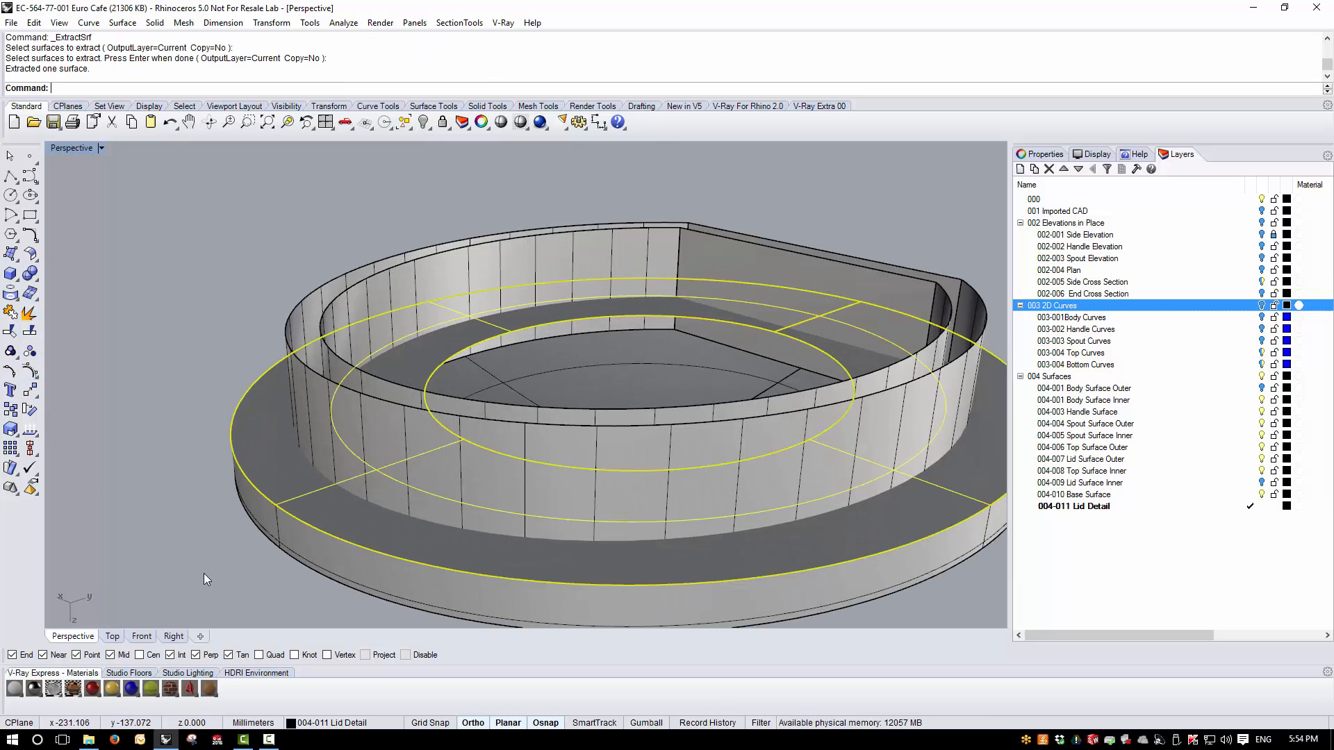
click(203, 573)
- Create the intersection curve between the outer flange wall and the extracted flat underside surface
click(292, 489)
shift+click(284, 468)
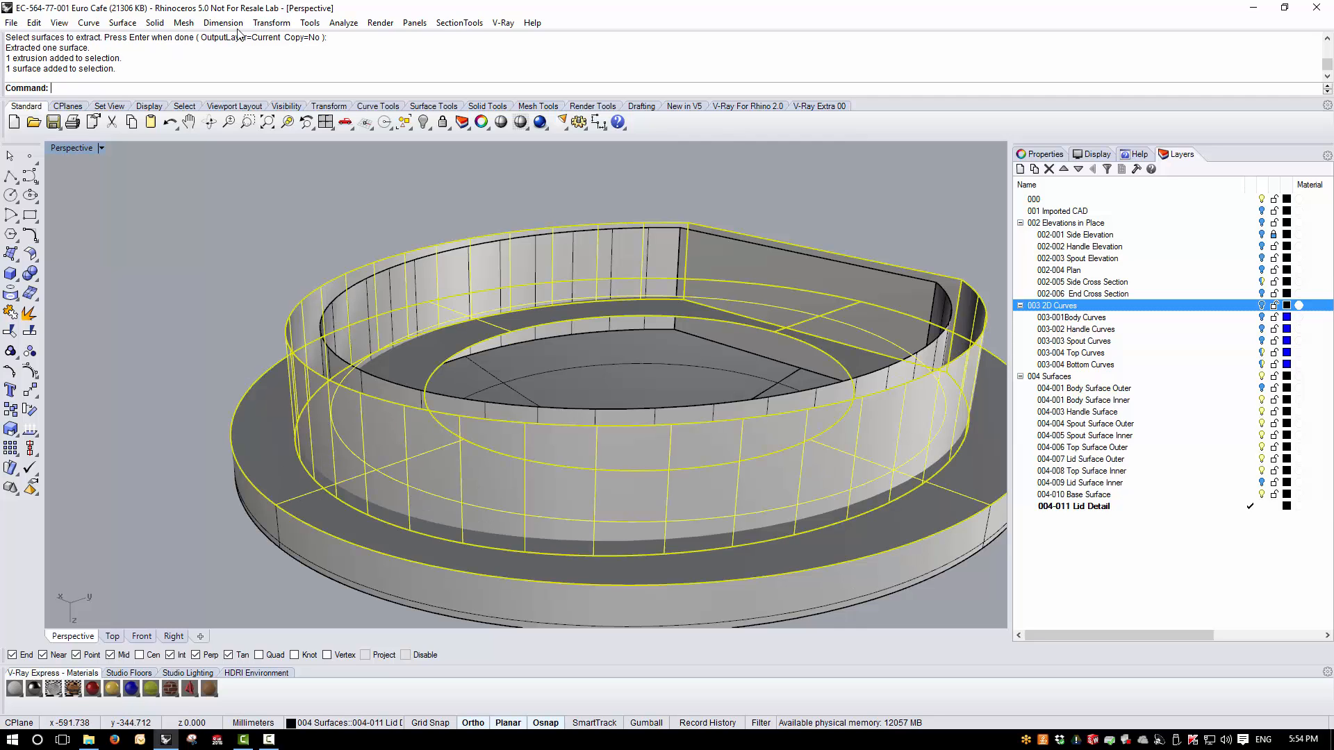
click(88, 22)
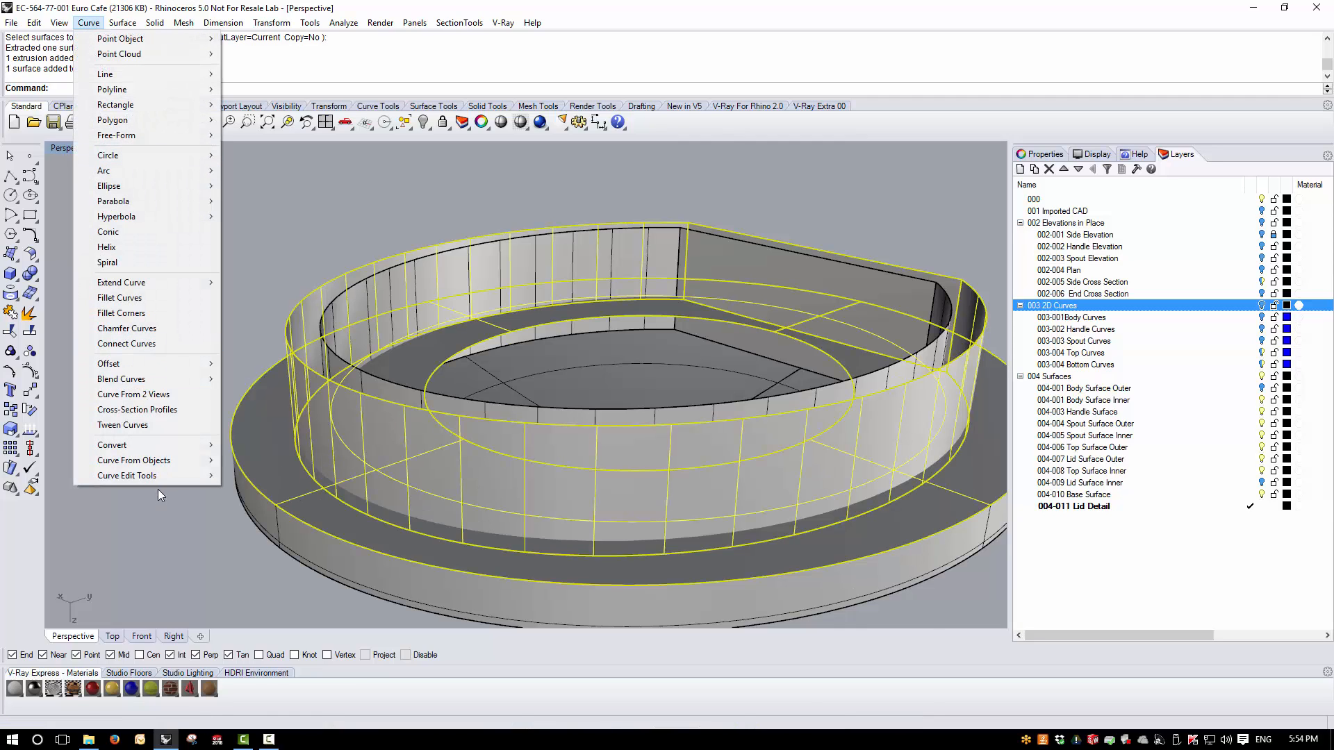
mouse_move(154, 461)
click(261, 269)
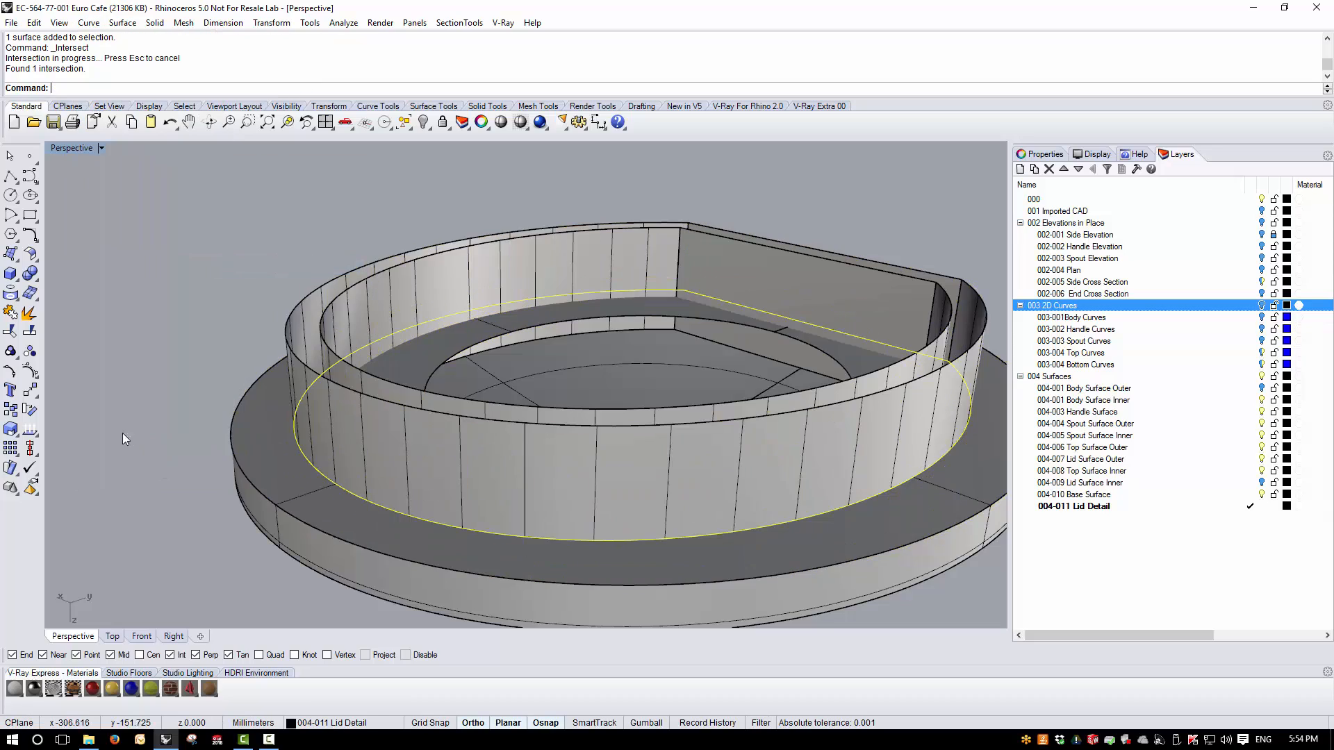
- Trim away the underside surface inside the intersection curve and the part of the outer flange wall that extends into the lid
right_drag(378, 409, 409, 460)
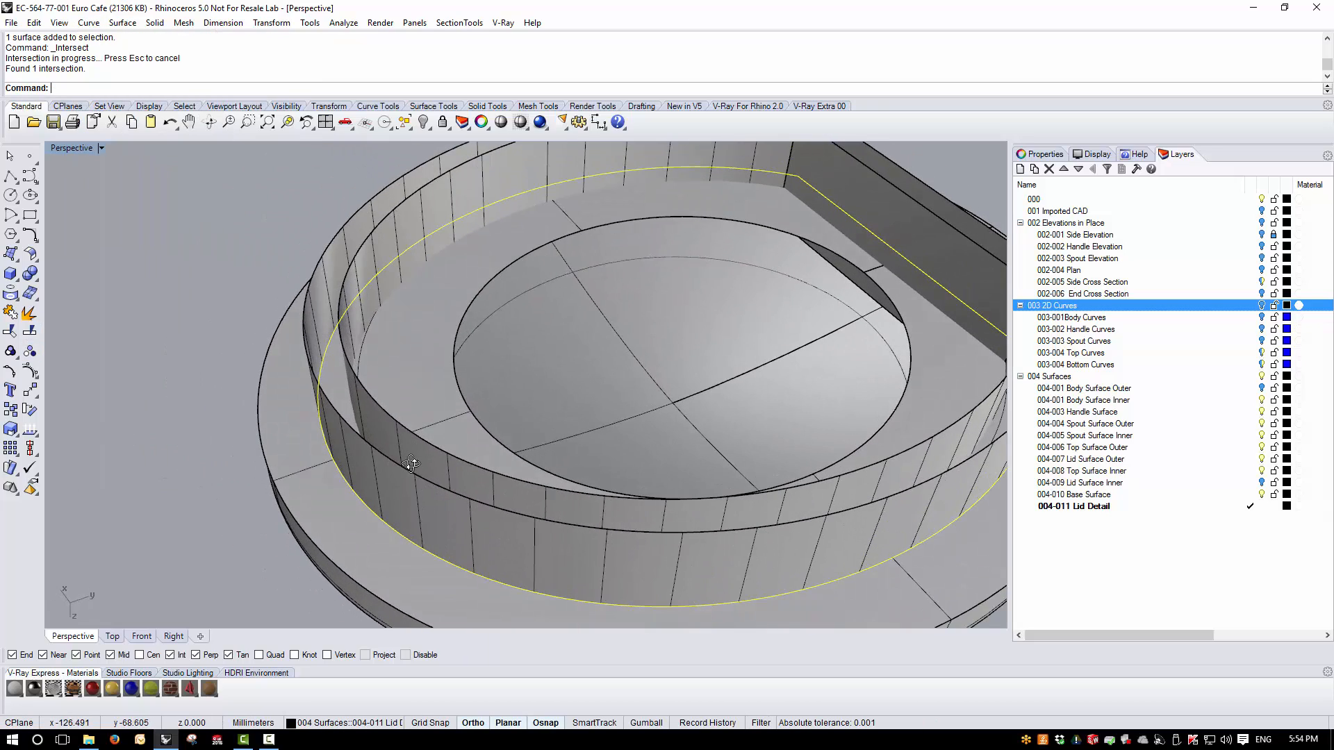
click(10, 332)
click(418, 398)
right_drag(454, 424, 361, 452)
scroll(355, 442, up, 6)
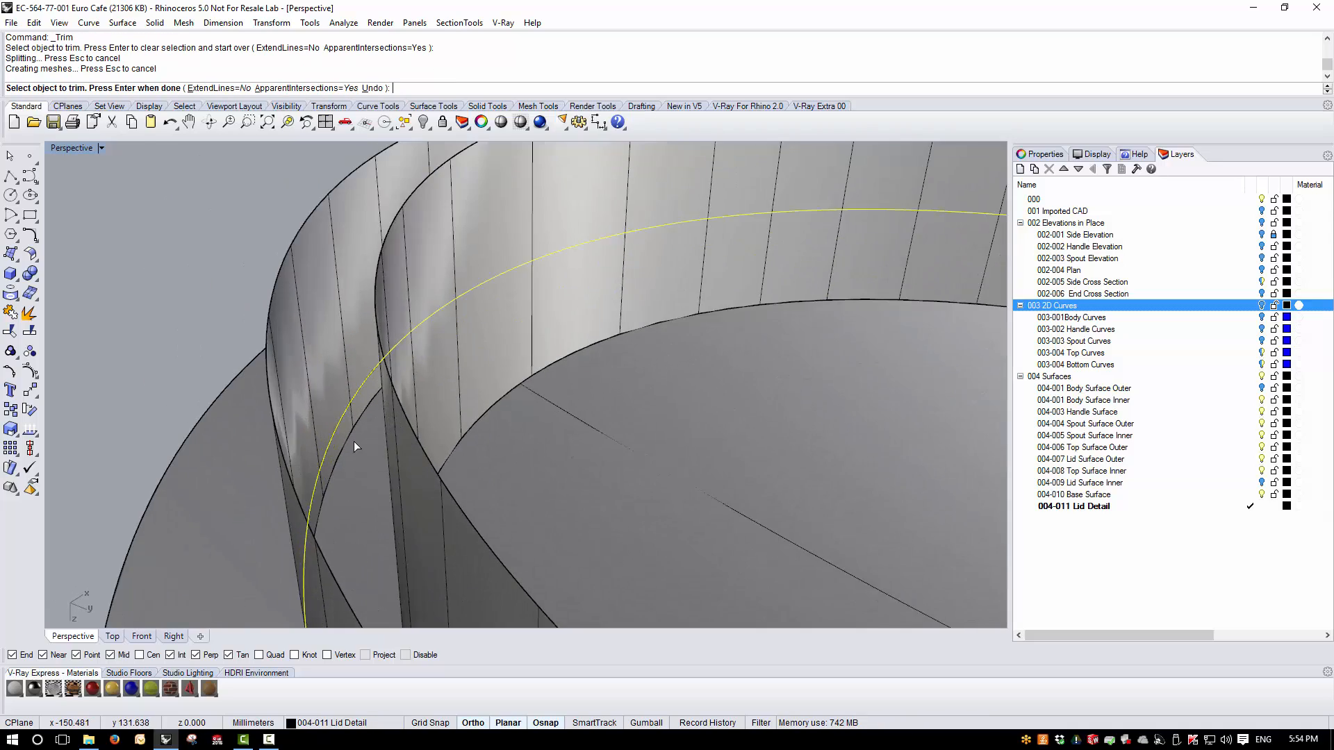
scroll(498, 398, down, 5)
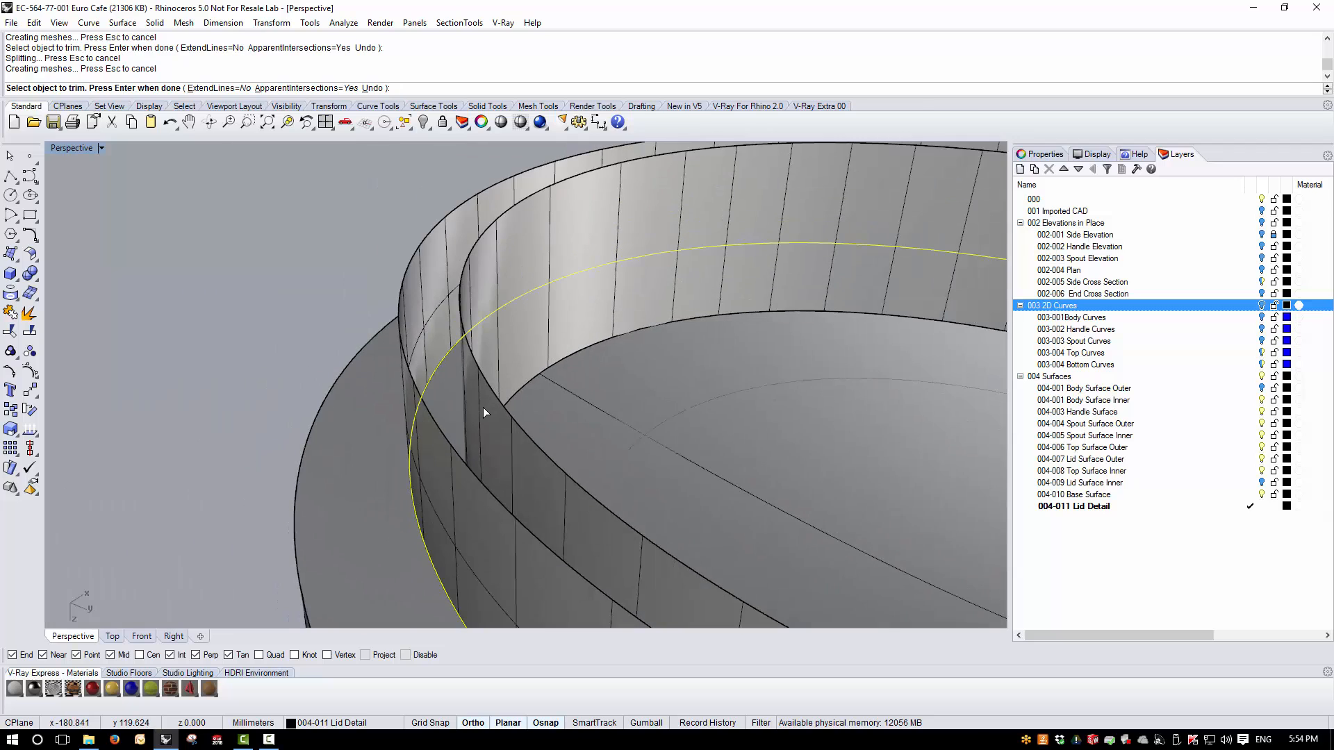
right_click(482, 408)
right_drag(482, 408, 325, 439)
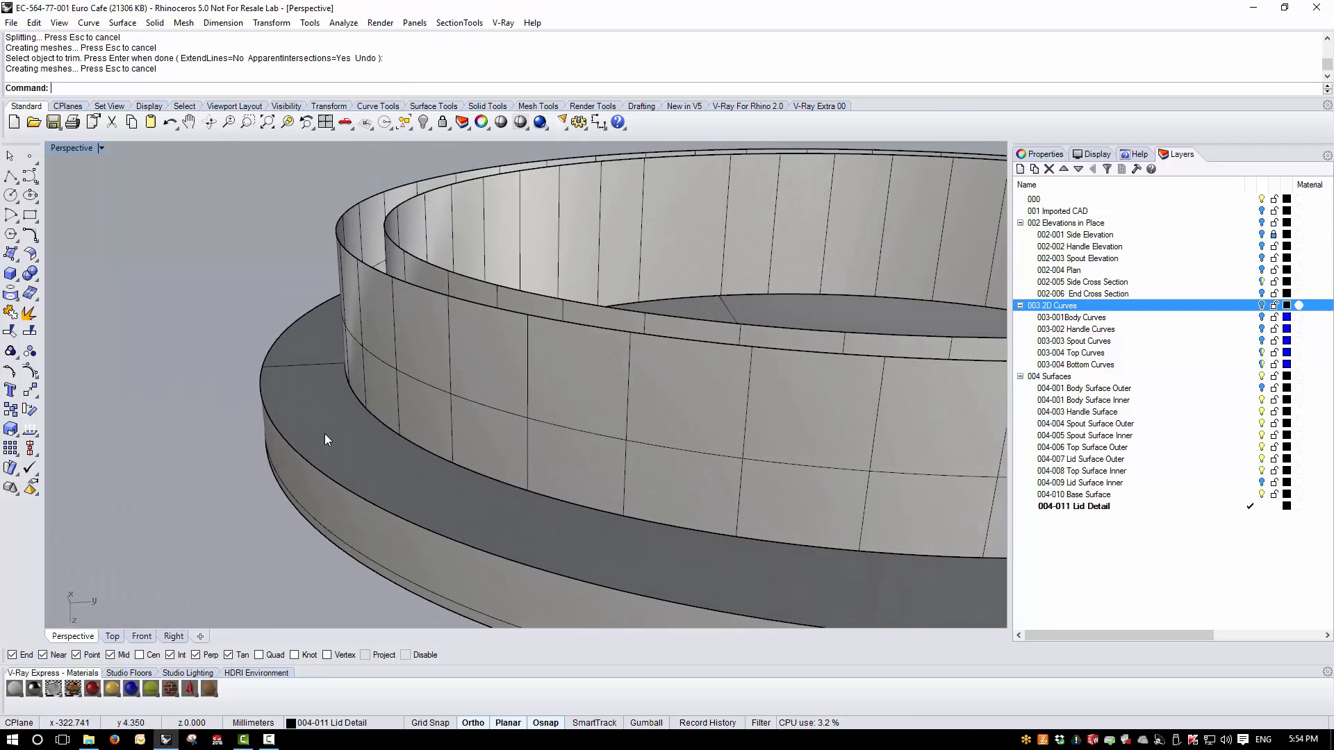
- Join the outer flange wall, the trimmed flat underside surface and the outer lid shell into one polysurface
click(389, 393)
shift+click(336, 444)
right_drag(362, 492, 354, 524)
shift+click(248, 473)
scroll(286, 526, down, 5)
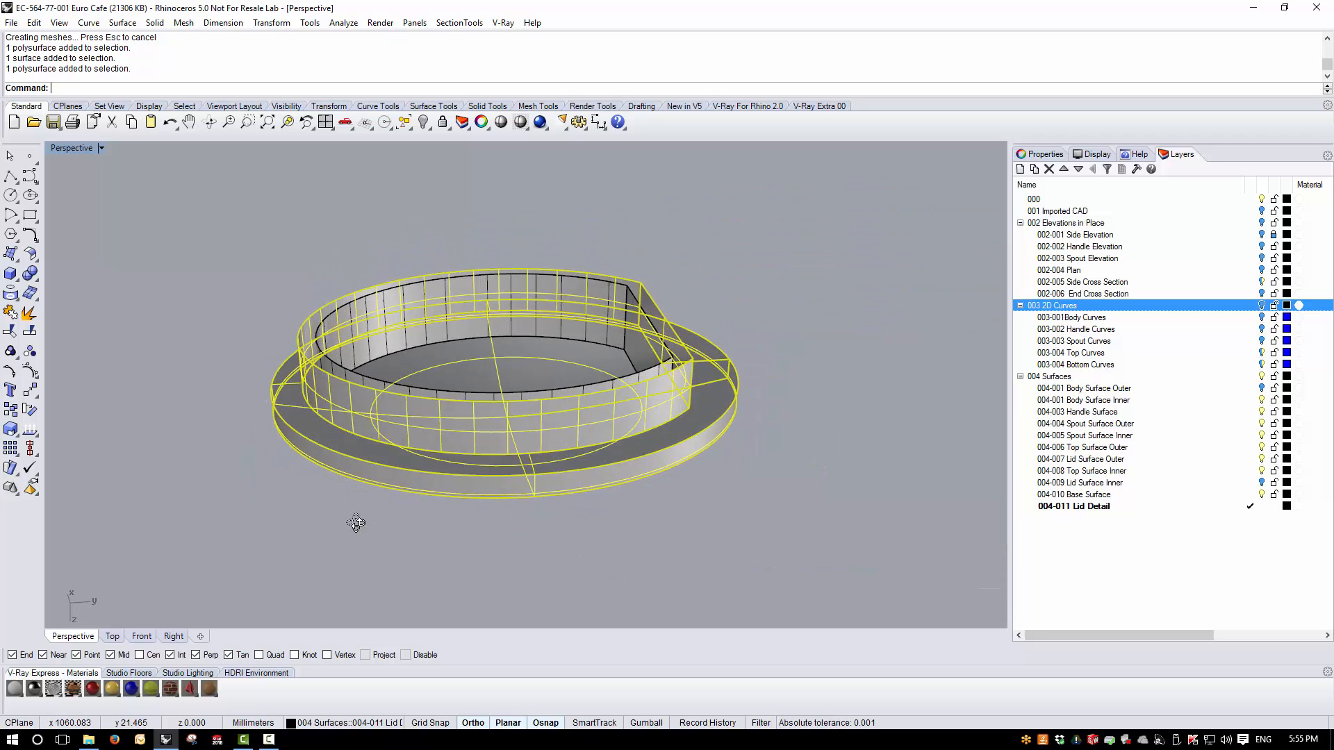
click(10, 313)
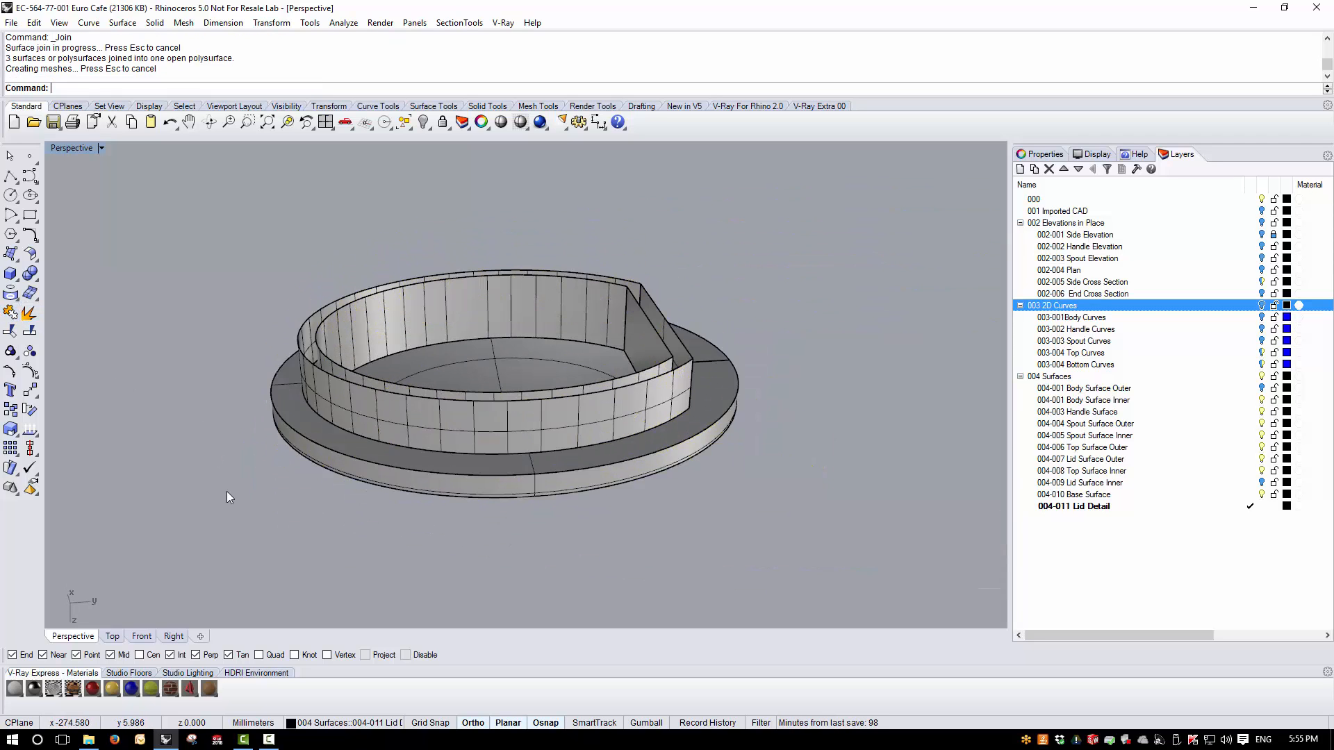
- Turn on the 004-009 Lid Surface Inner layer and hide the joined outer lid polysurface
right_drag(226, 490, 406, 463)
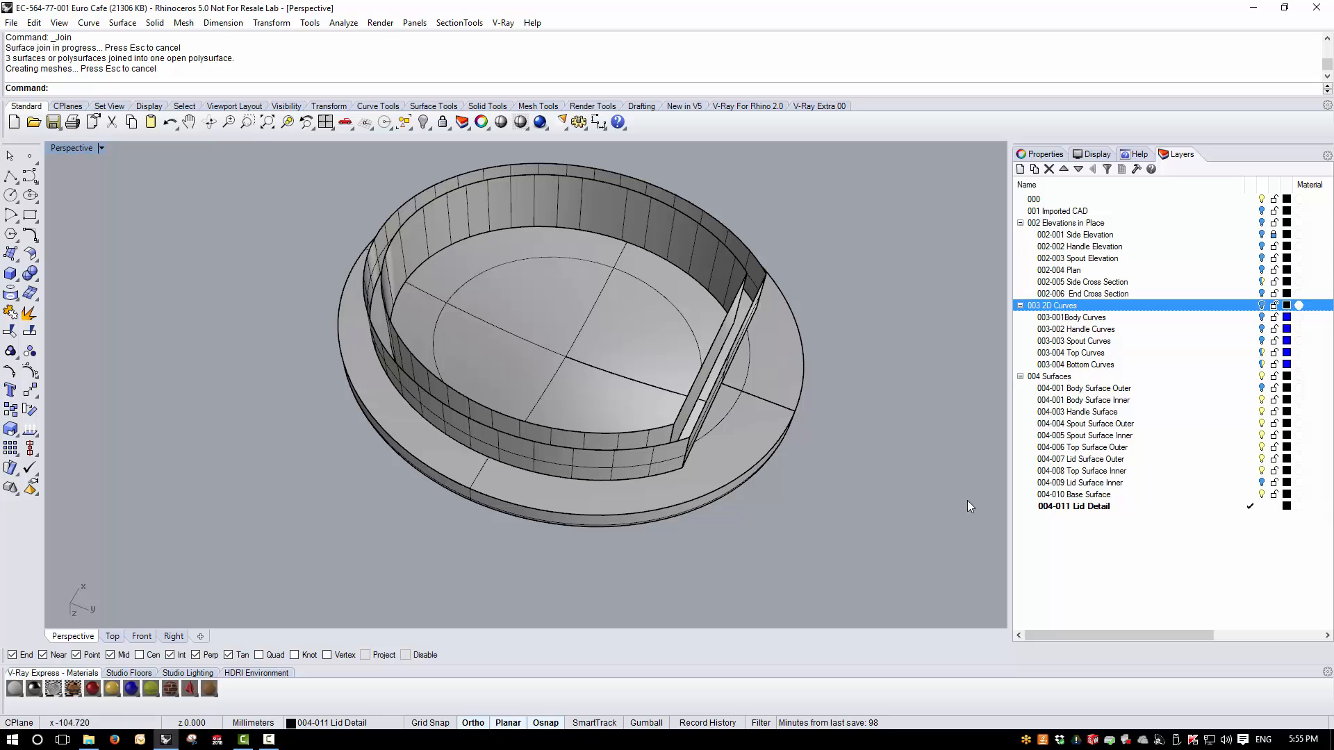
click(1262, 484)
click(542, 458)
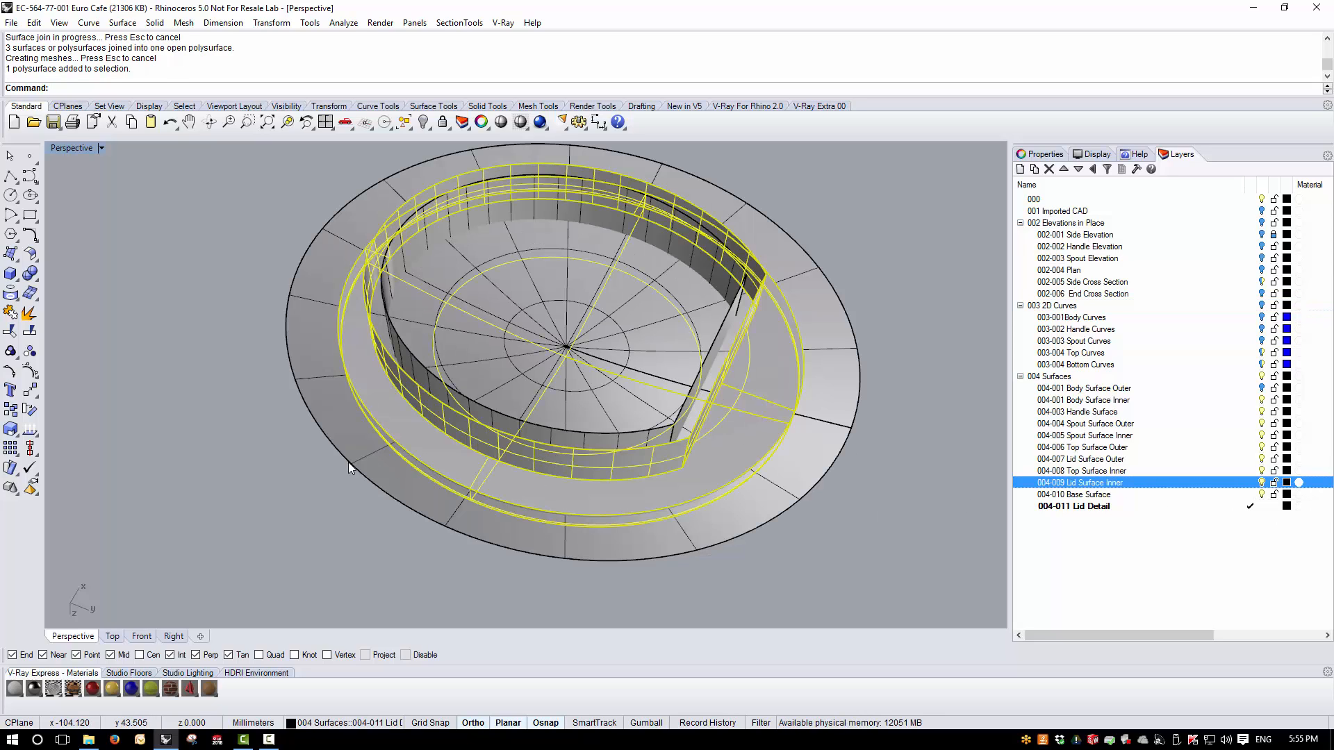
key(ctrl+h)
- Create the intersection curve between the inner flange wall and the inner lid surface
right_drag(516, 495, 449, 417)
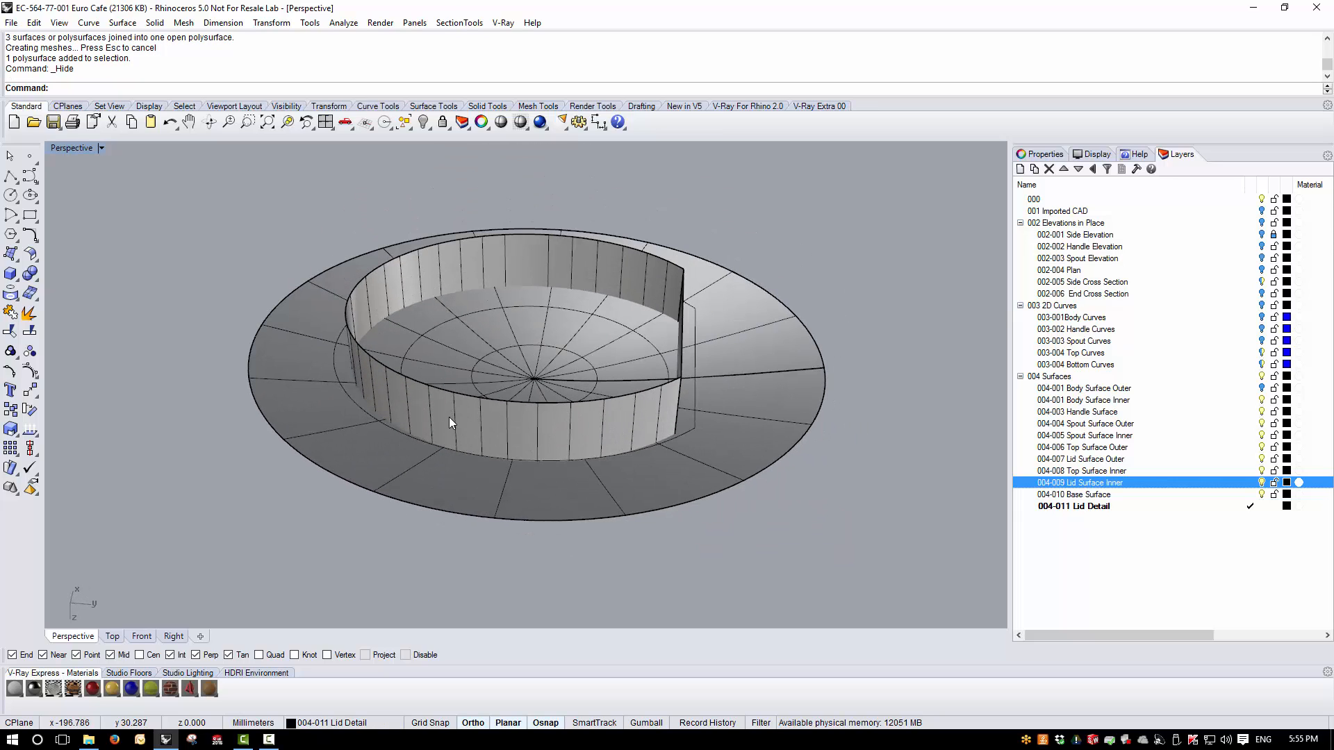
click(449, 417)
shift+click(433, 492)
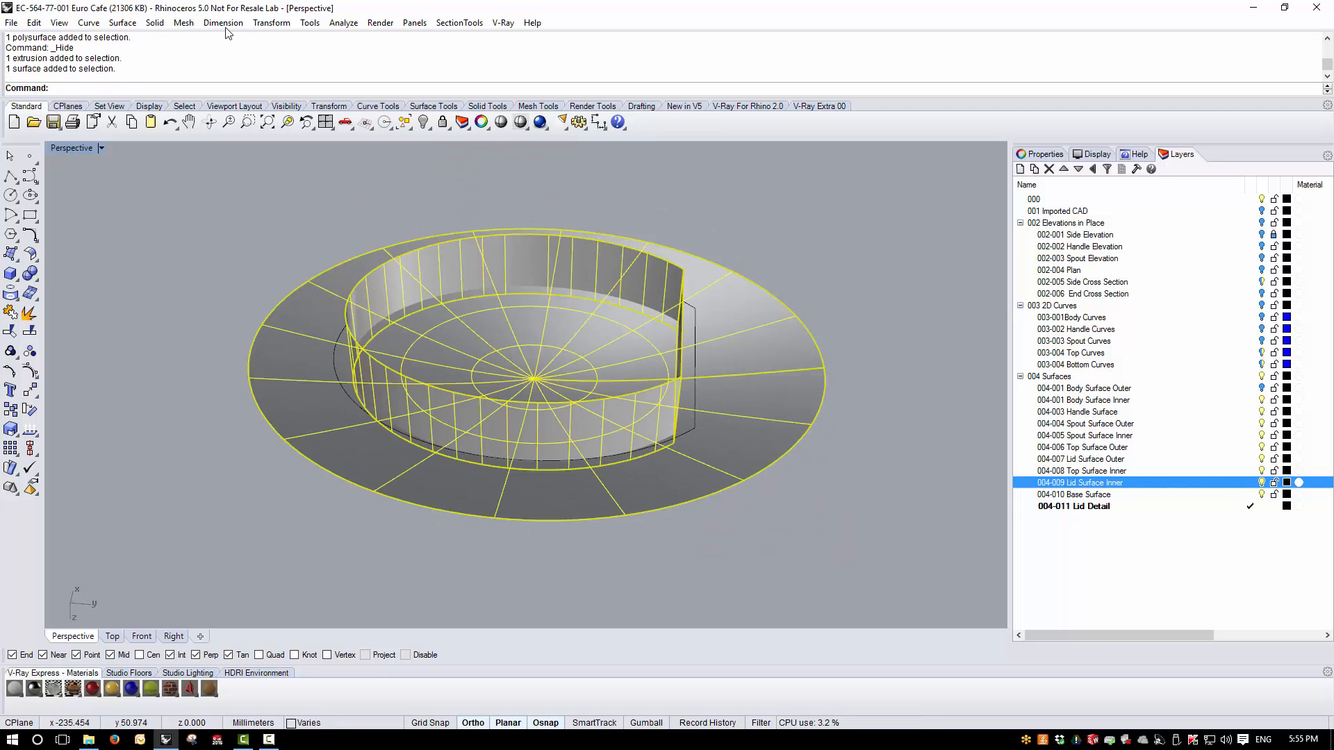
click(91, 25)
mouse_move(146, 461)
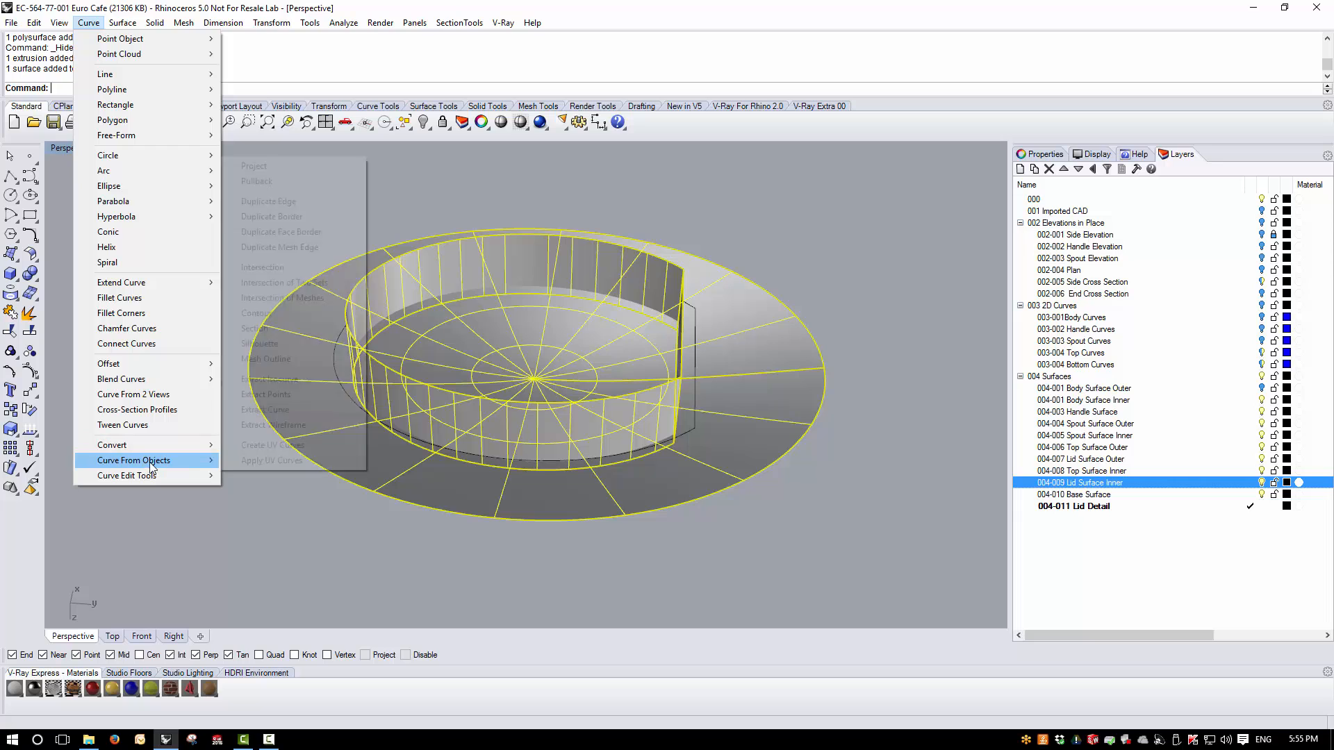
click(291, 268)
- Trim off the inner flange wall beyond the inner lid surface and the part of that surface outside the intersection curve
right_drag(291, 268, 428, 335)
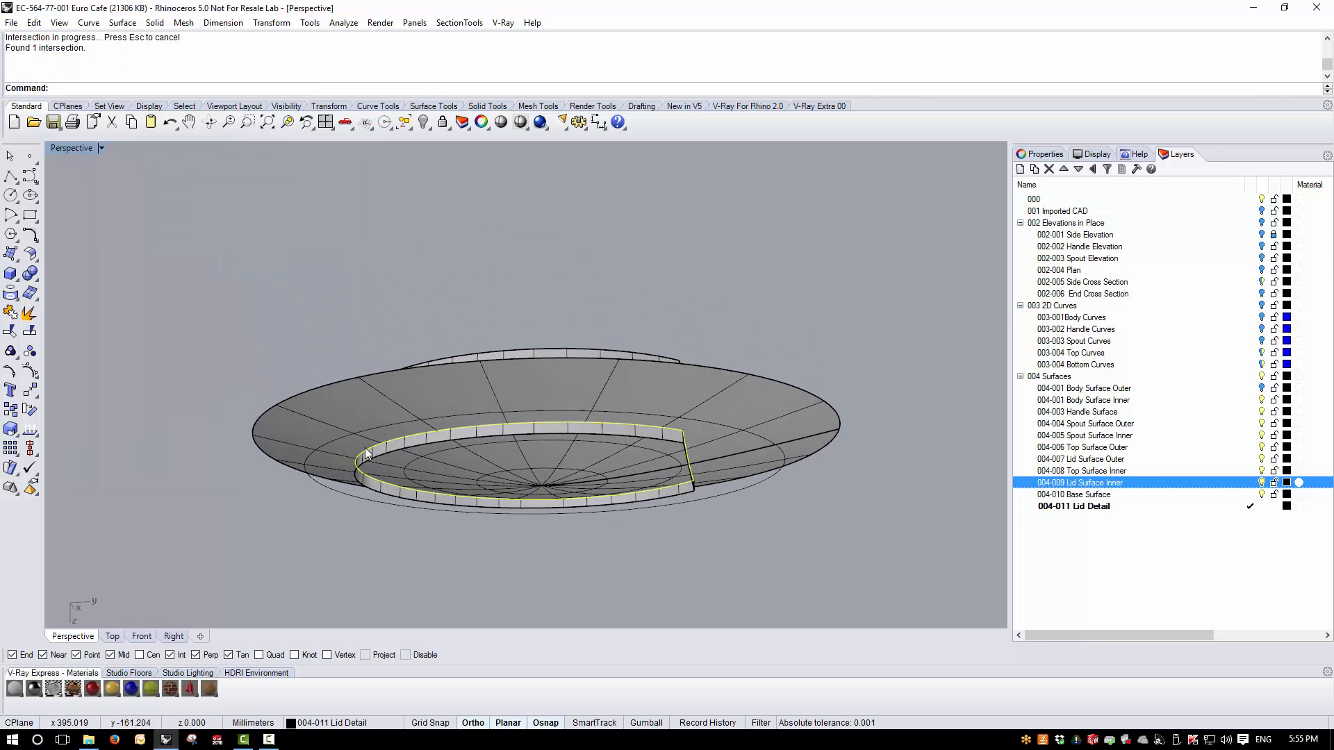
scroll(357, 460, up, 4)
click(11, 331)
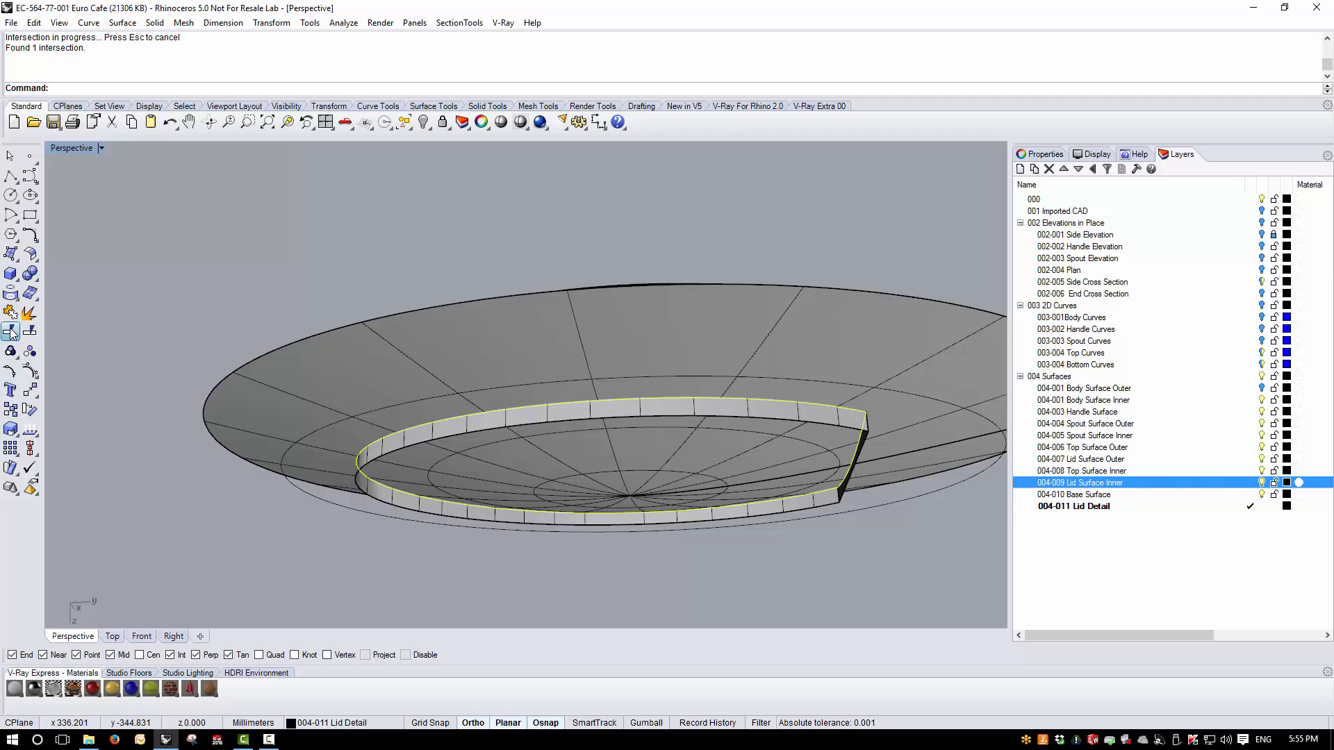
click(378, 456)
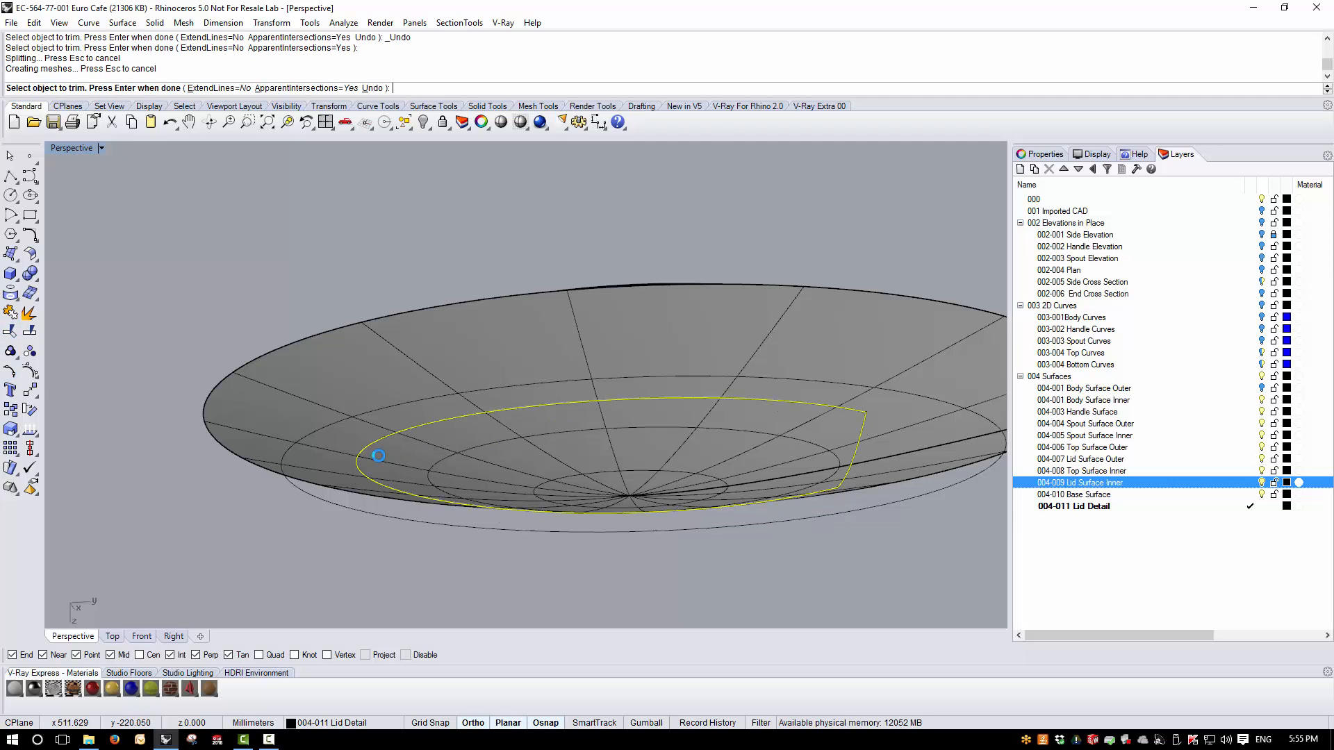
click(334, 410)
right_click(338, 411)
key(Escape)
- Join the trimmed inner lid surface and the inner flange wall into one polysurface
right_drag(552, 400, 506, 307)
click(506, 311)
shift+click(473, 368)
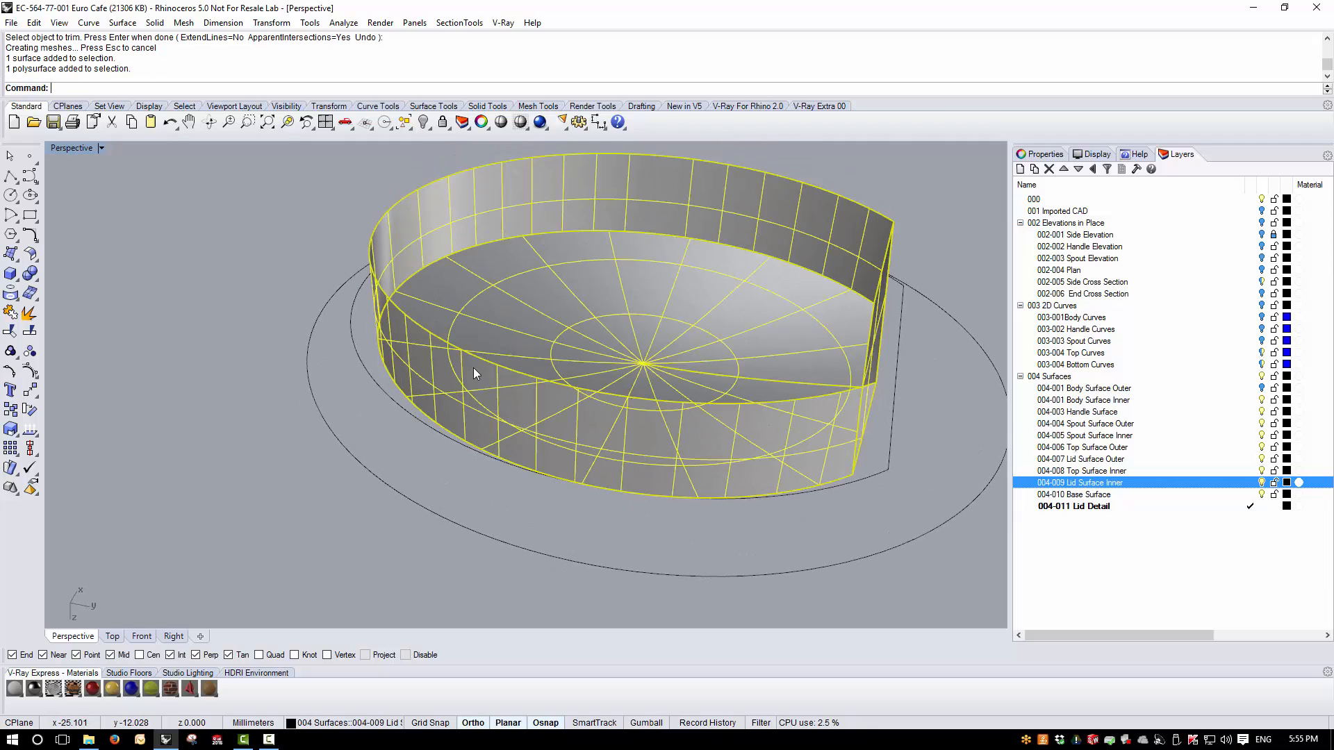
click(10, 312)
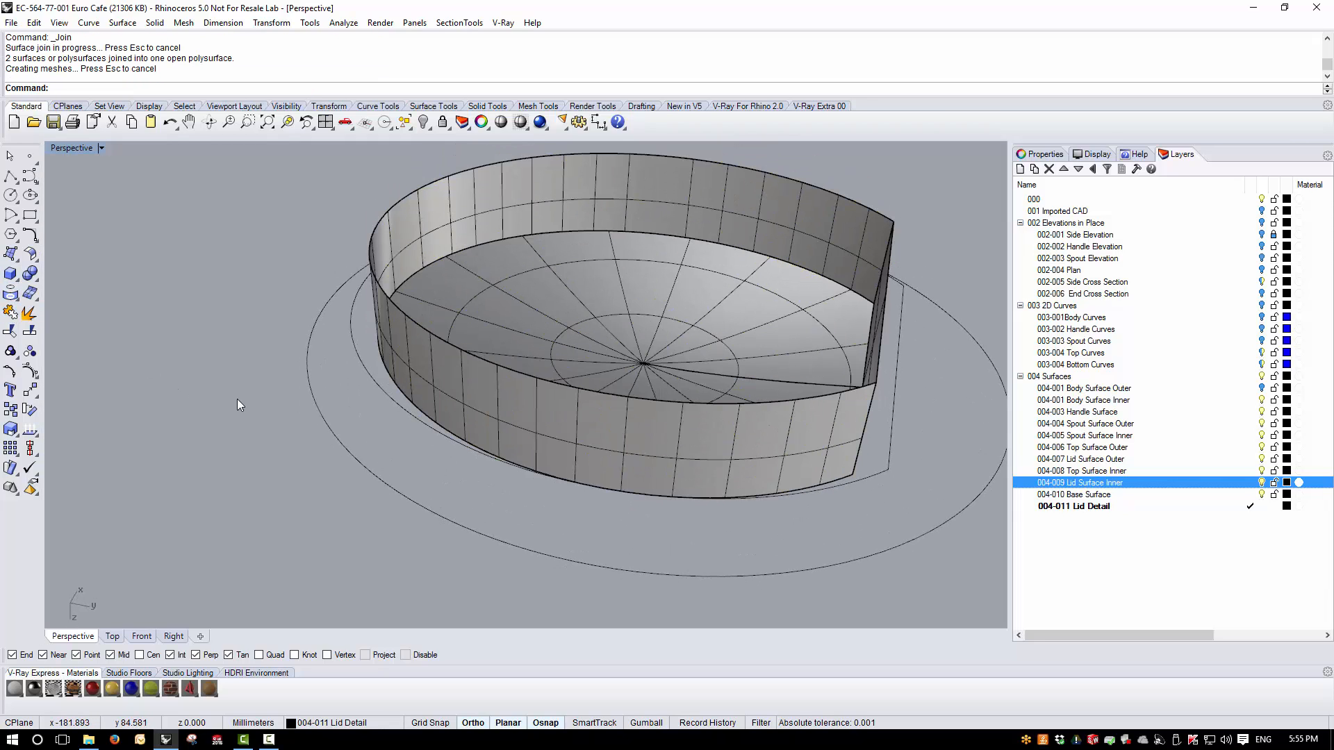
- Select all remaining visible curves with SelCrv and delete them
text(SelCrv)
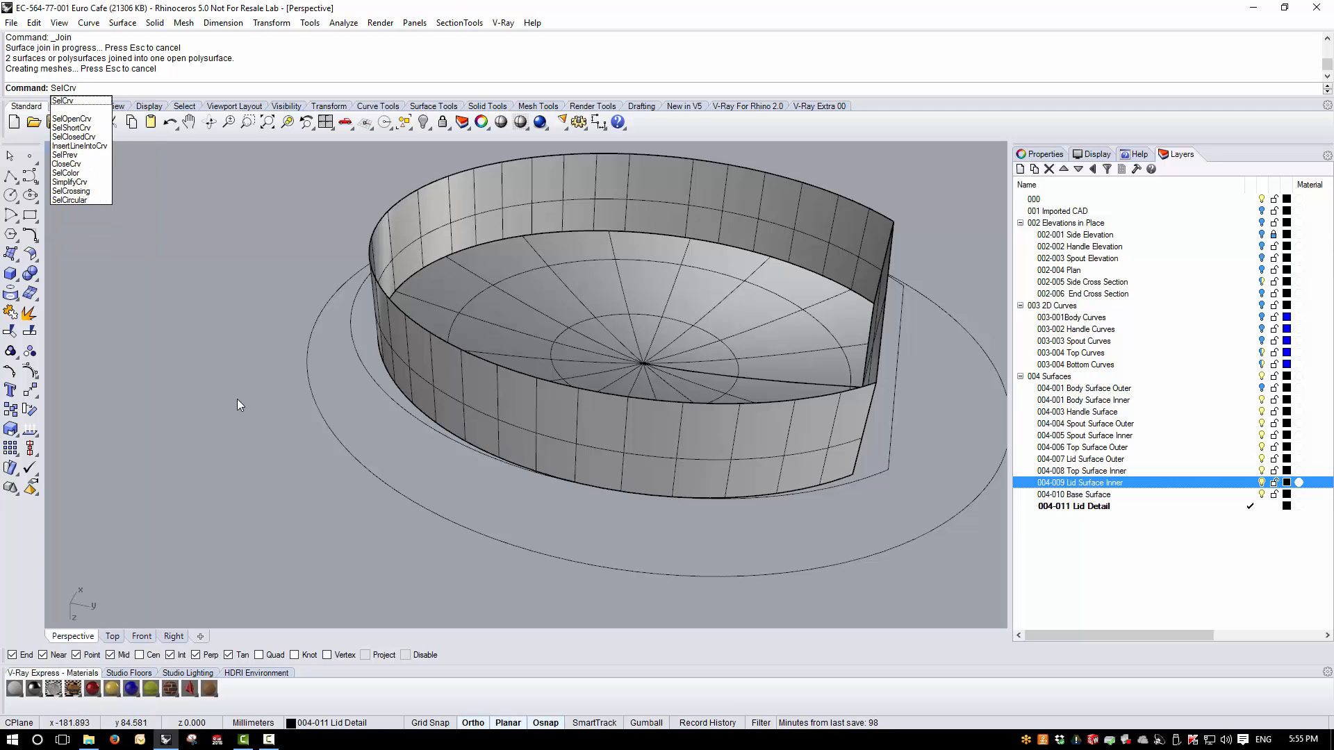
key(Return)
key(Delete)
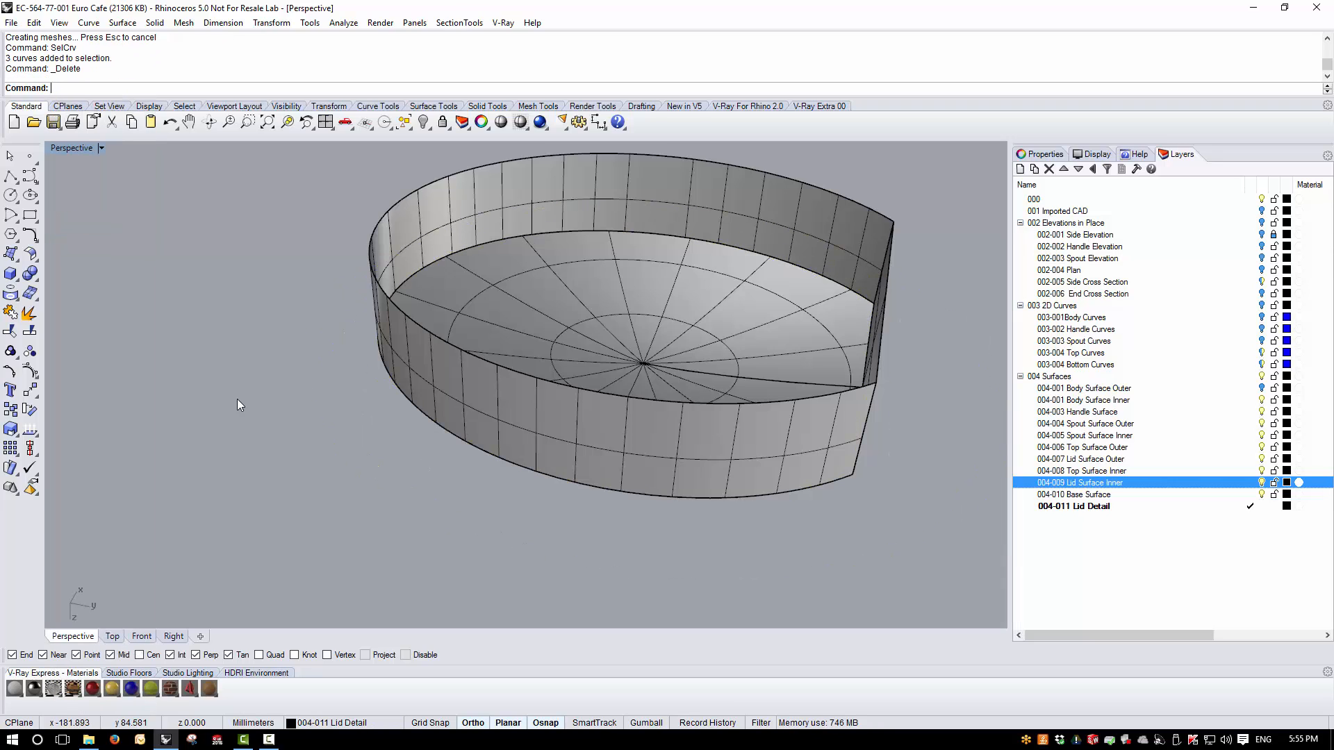
- Show the hidden outer lid polysurface again and view the gap between the two flange walls
key(ctrl+alt+h)
right_drag(236, 399, 211, 282)
scroll(227, 295, up, 6)
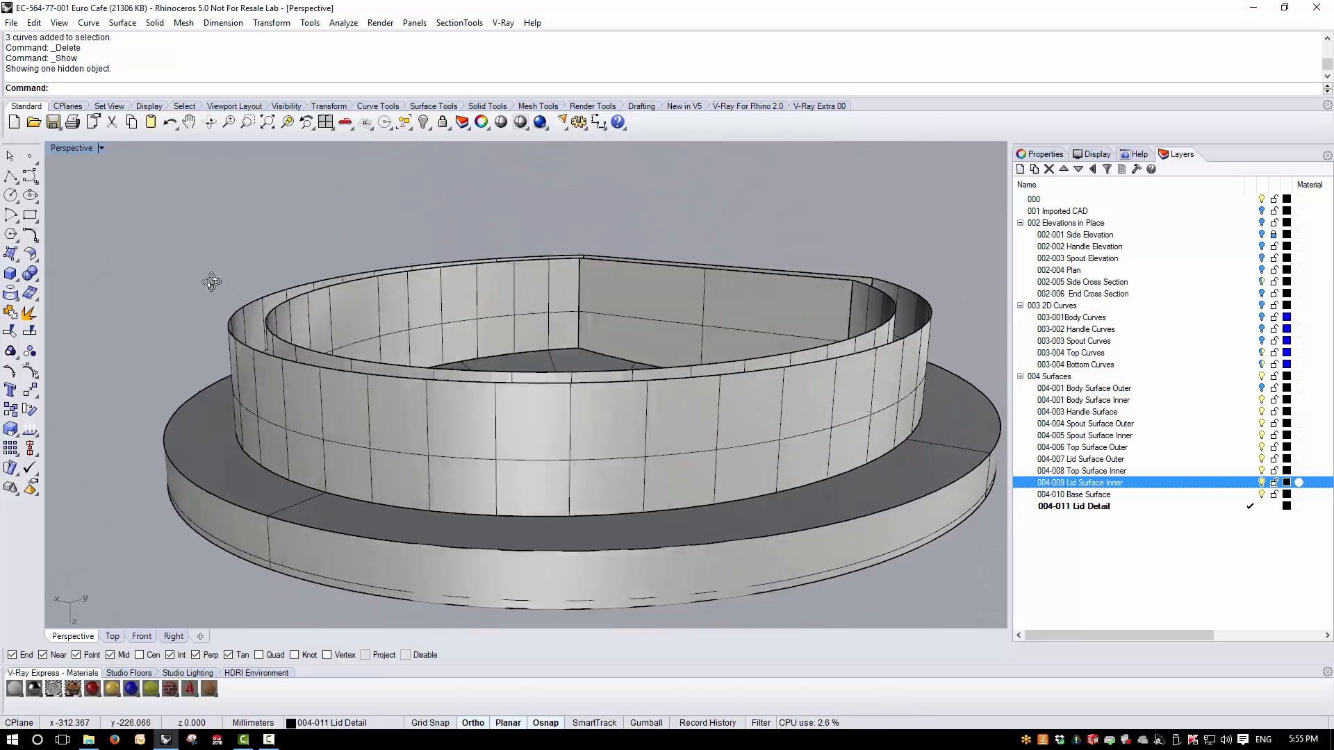
scroll(365, 325, down, 6)
right_drag(368, 324, 246, 398)
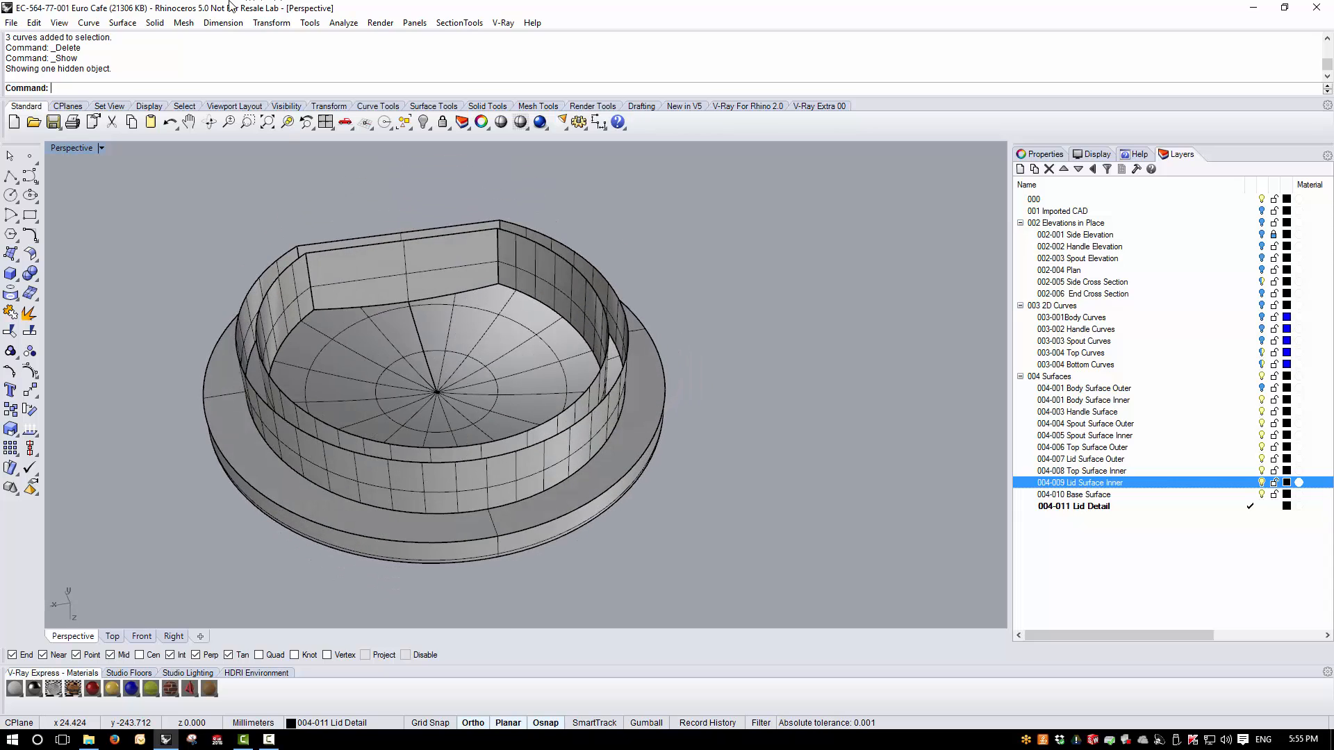
- Close the gap between the outer and inner flange walls with a planar surface built from their bottom edges
double_click(80, 146)
scroll(710, 498, down, 7)
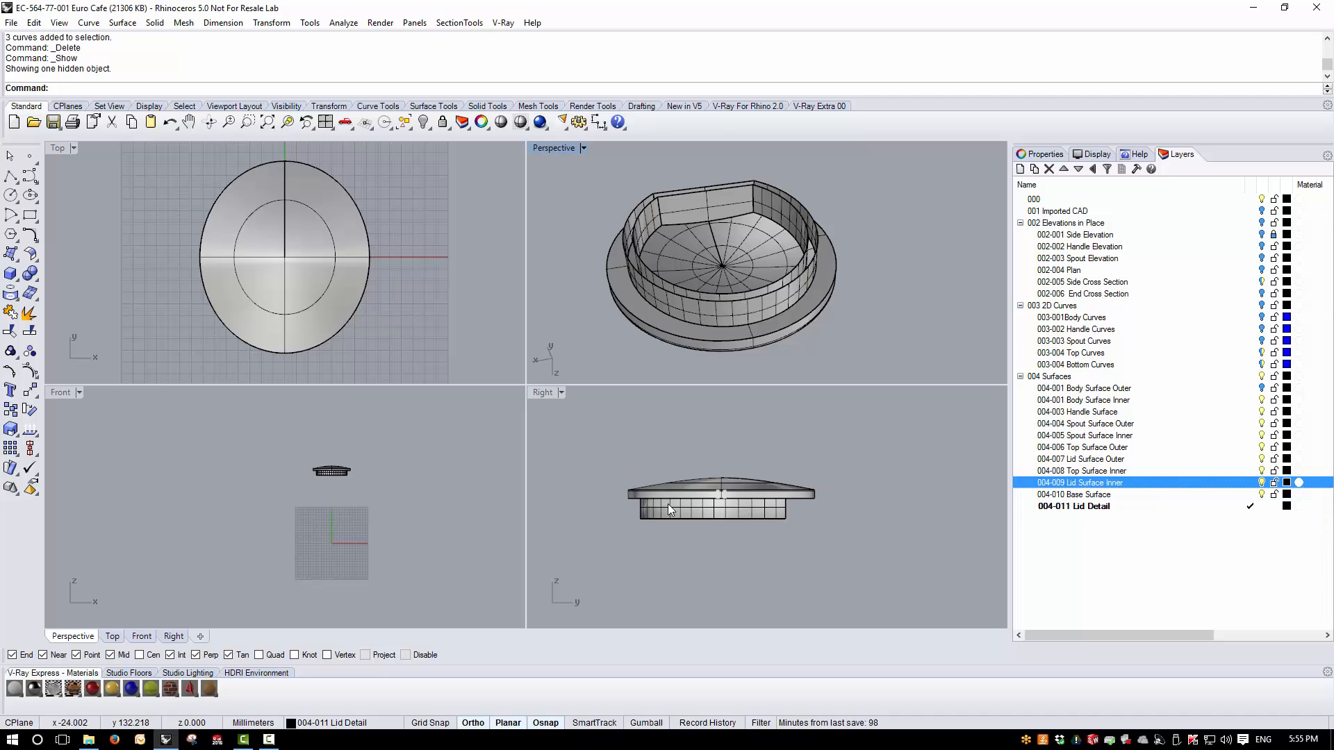
scroll(652, 509, up, 9)
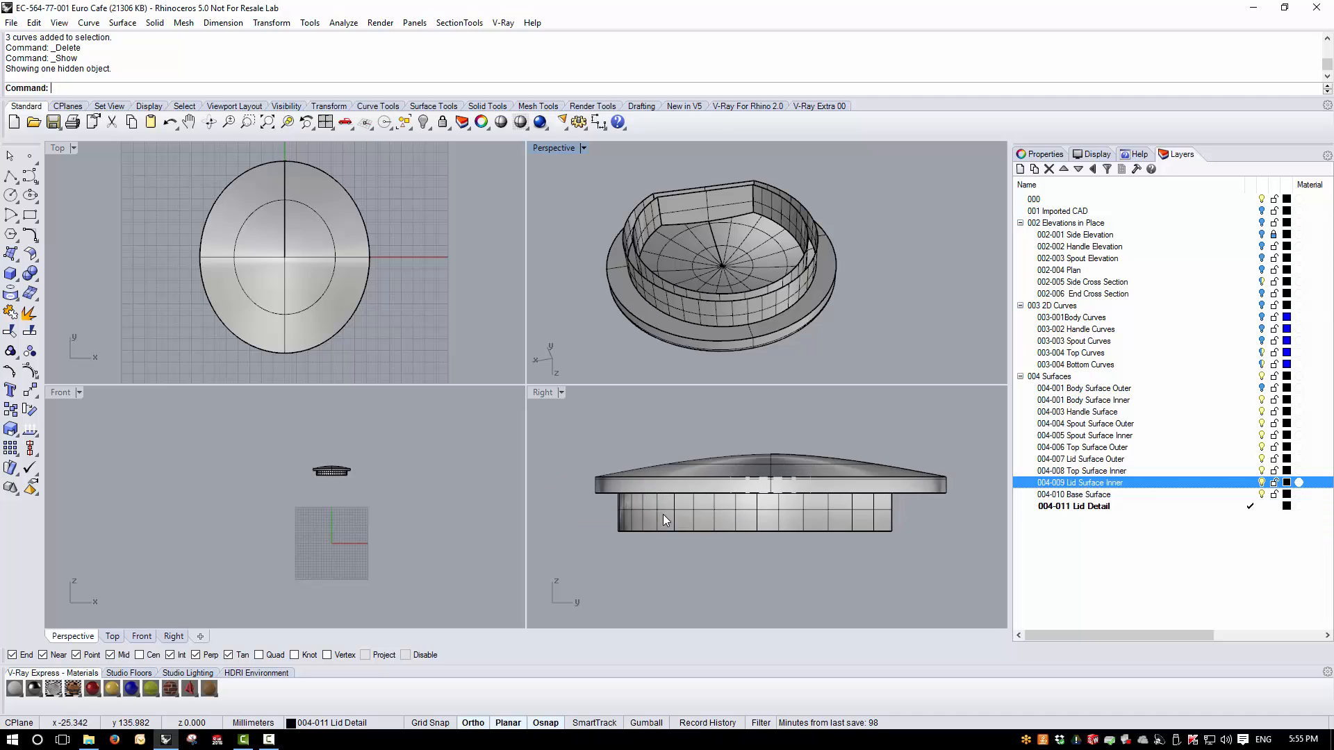
click(123, 23)
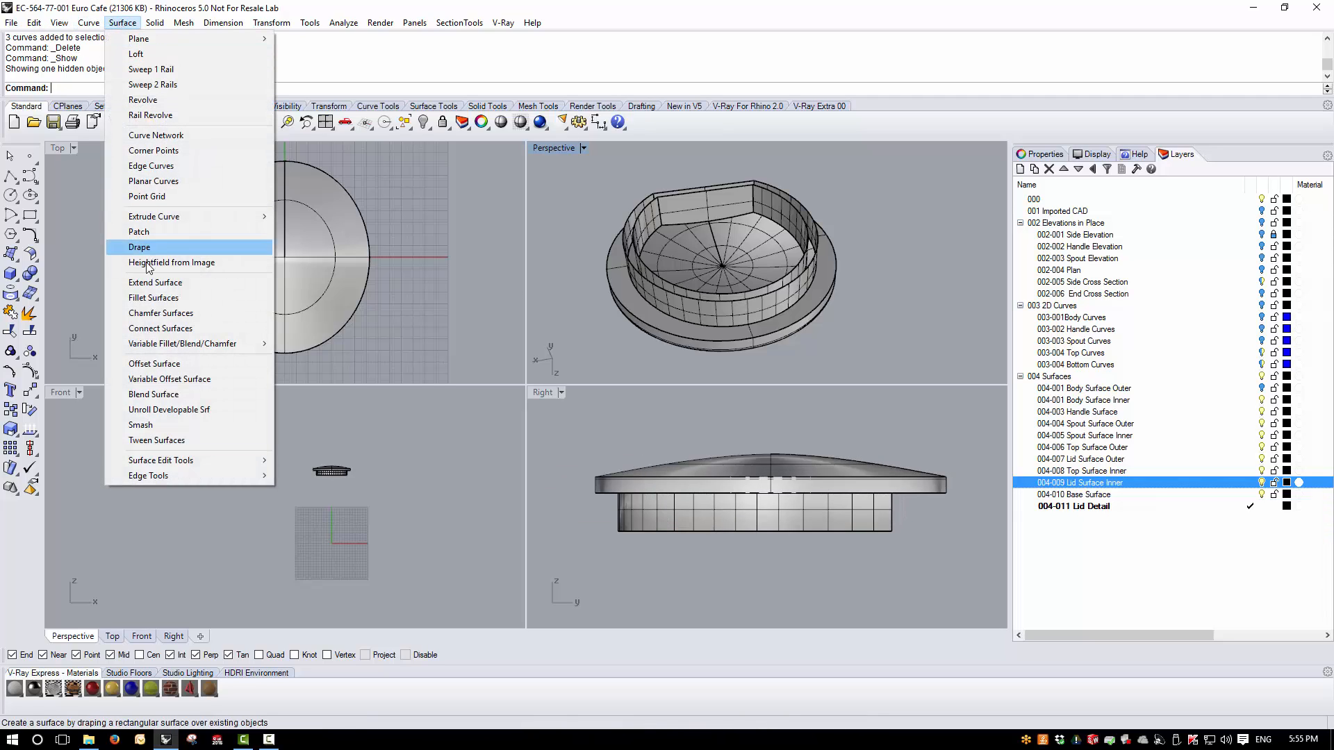
click(151, 181)
drag(607, 530, 923, 580)
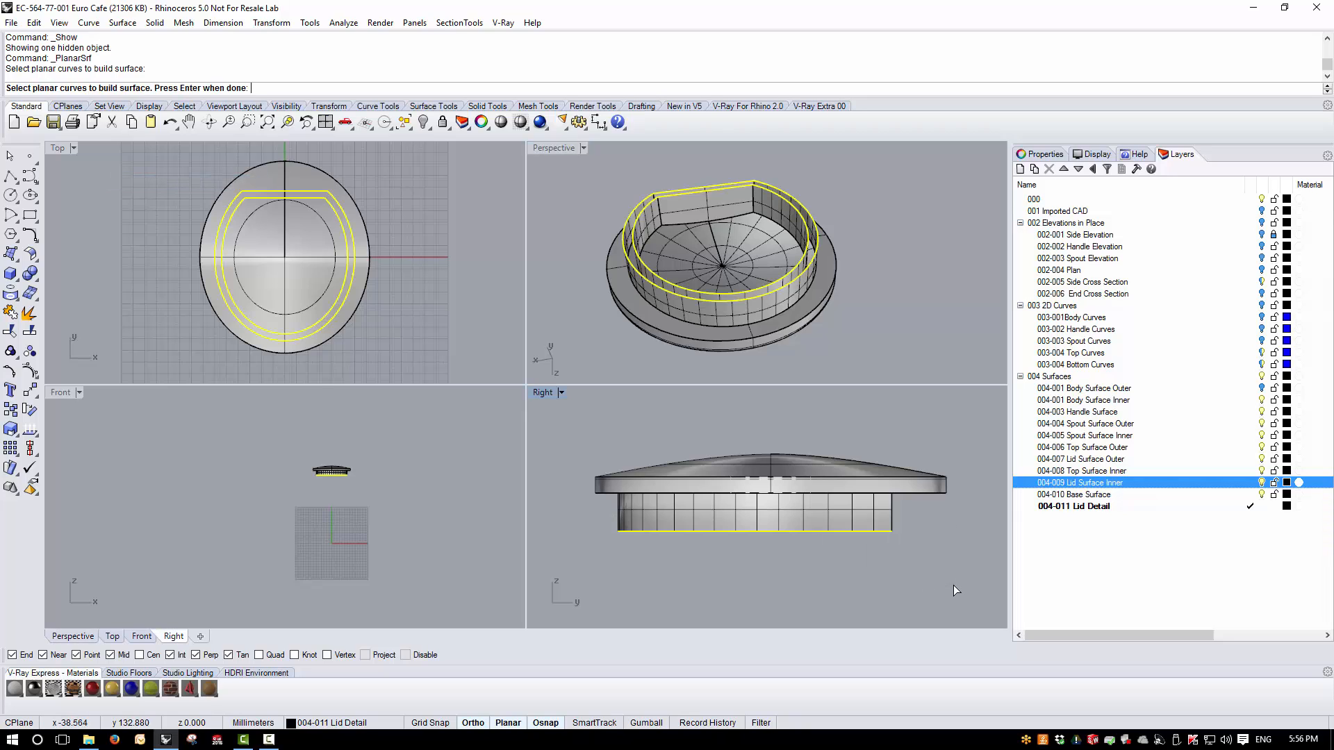
right_click(898, 254)
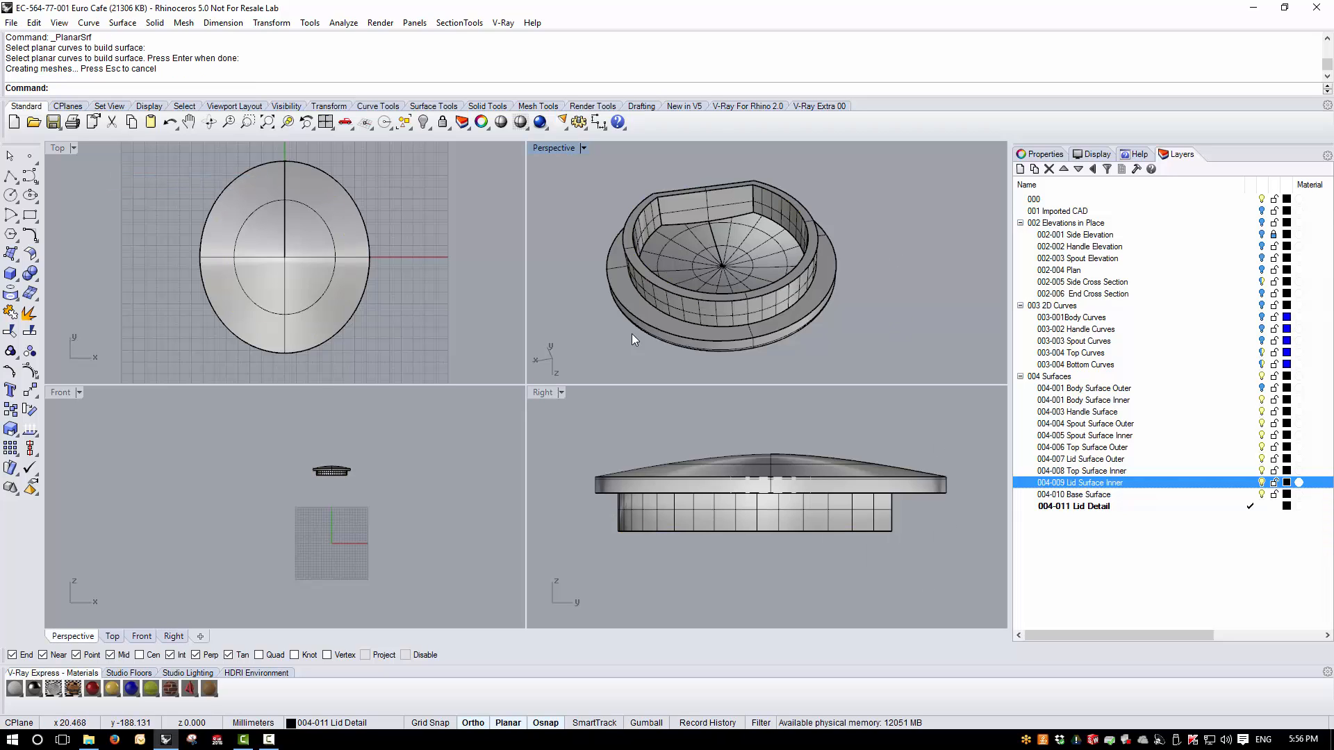
- Join the planar rim surface with the outer and inner lid polysurfaces into one lid, viewing it from several angles
drag(781, 254, 771, 255)
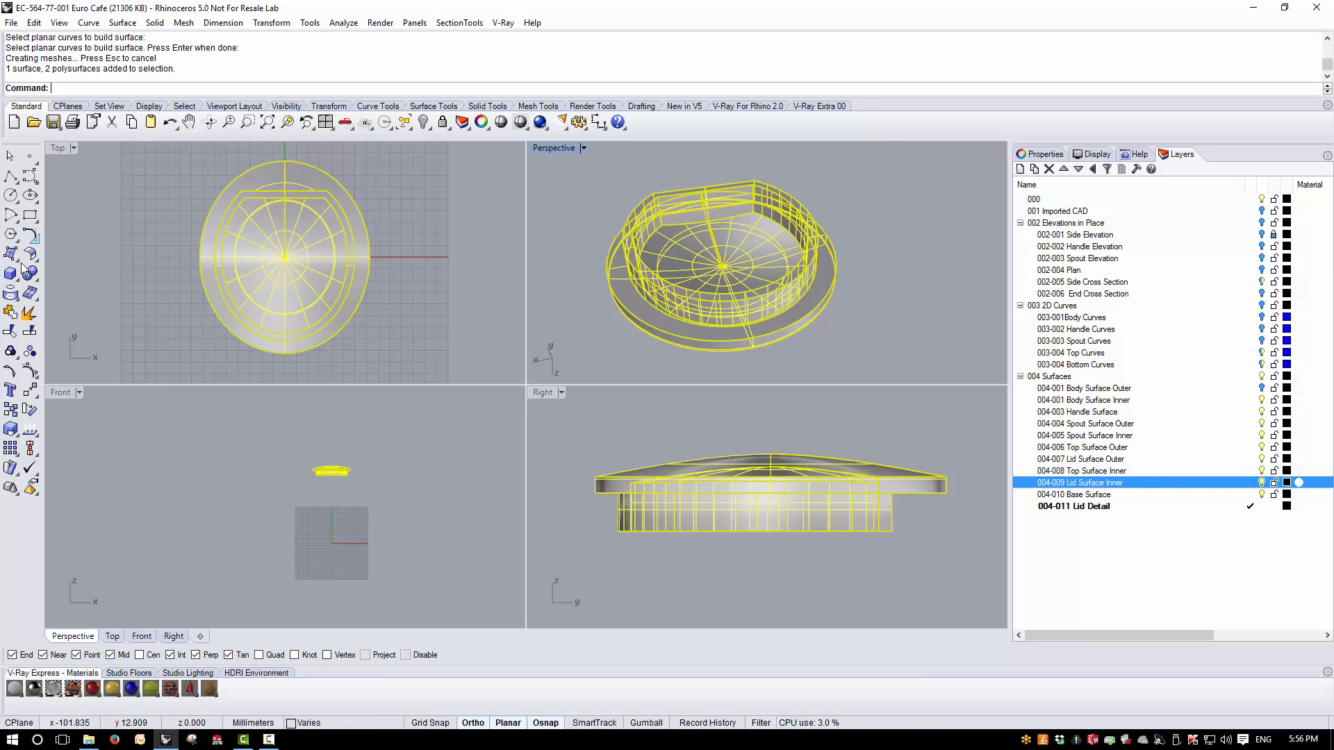
click(11, 312)
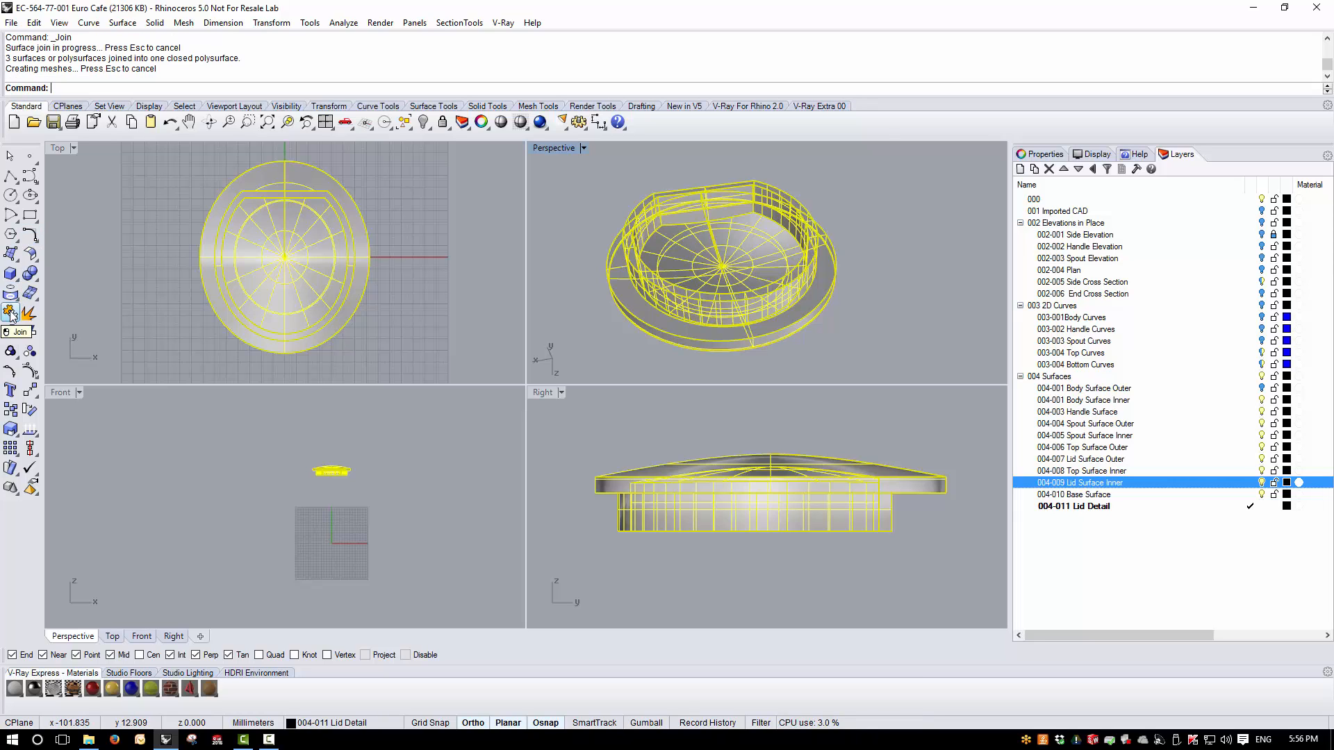
click(892, 239)
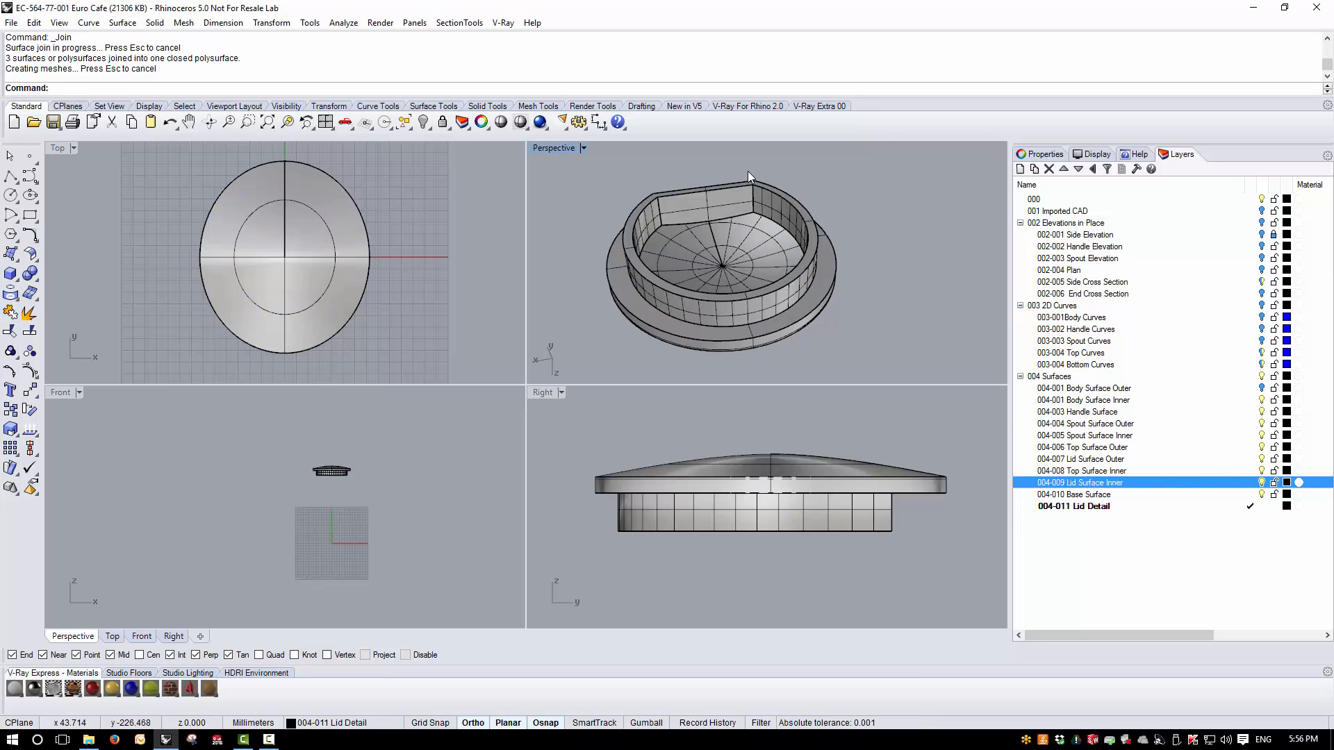
right_drag(748, 171, 774, 268)
right_drag(724, 236, 771, 276)
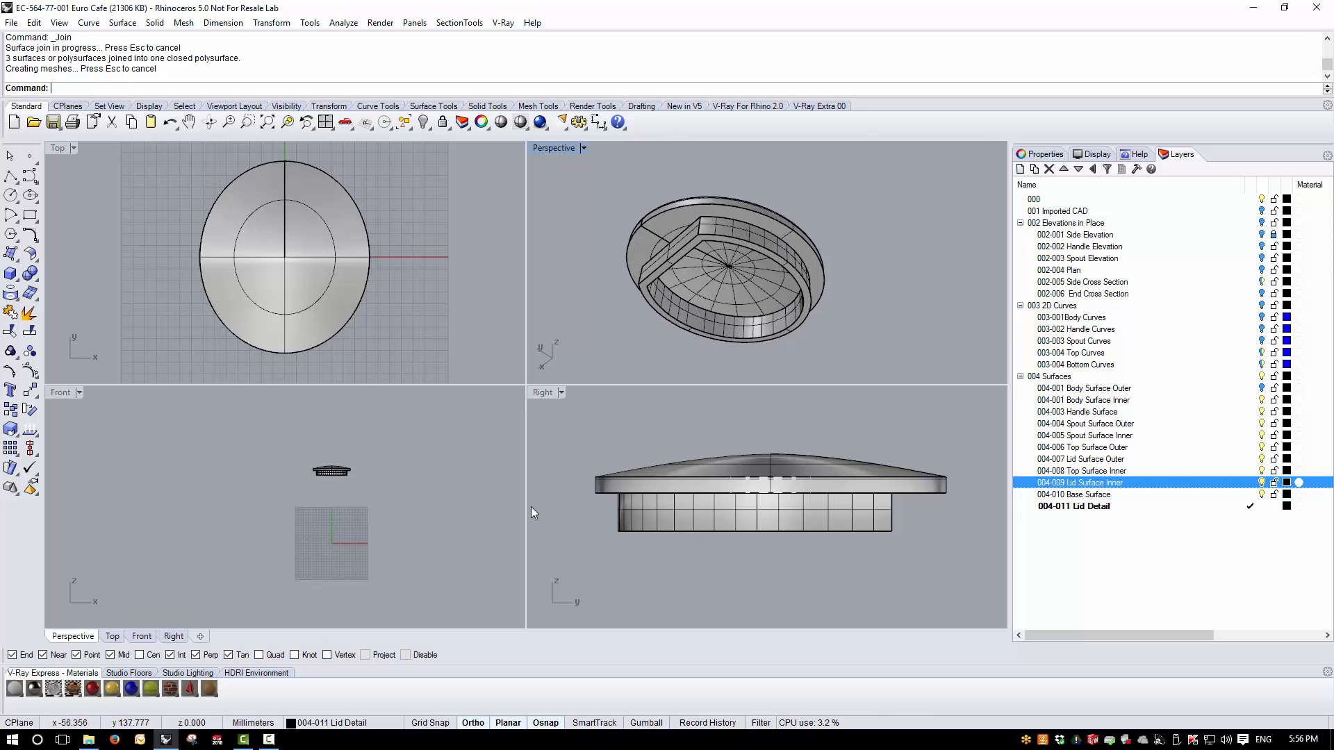
right_drag(853, 353, 903, 477)
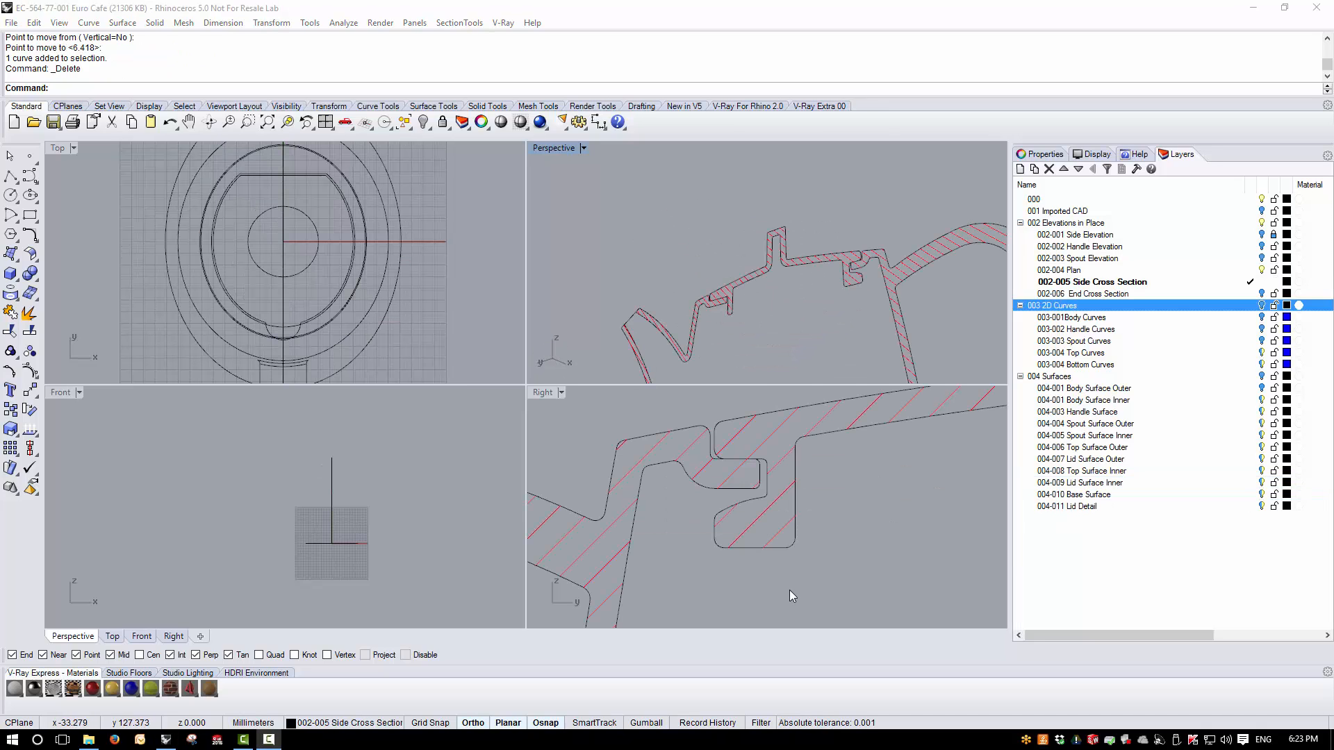
click(795, 589)
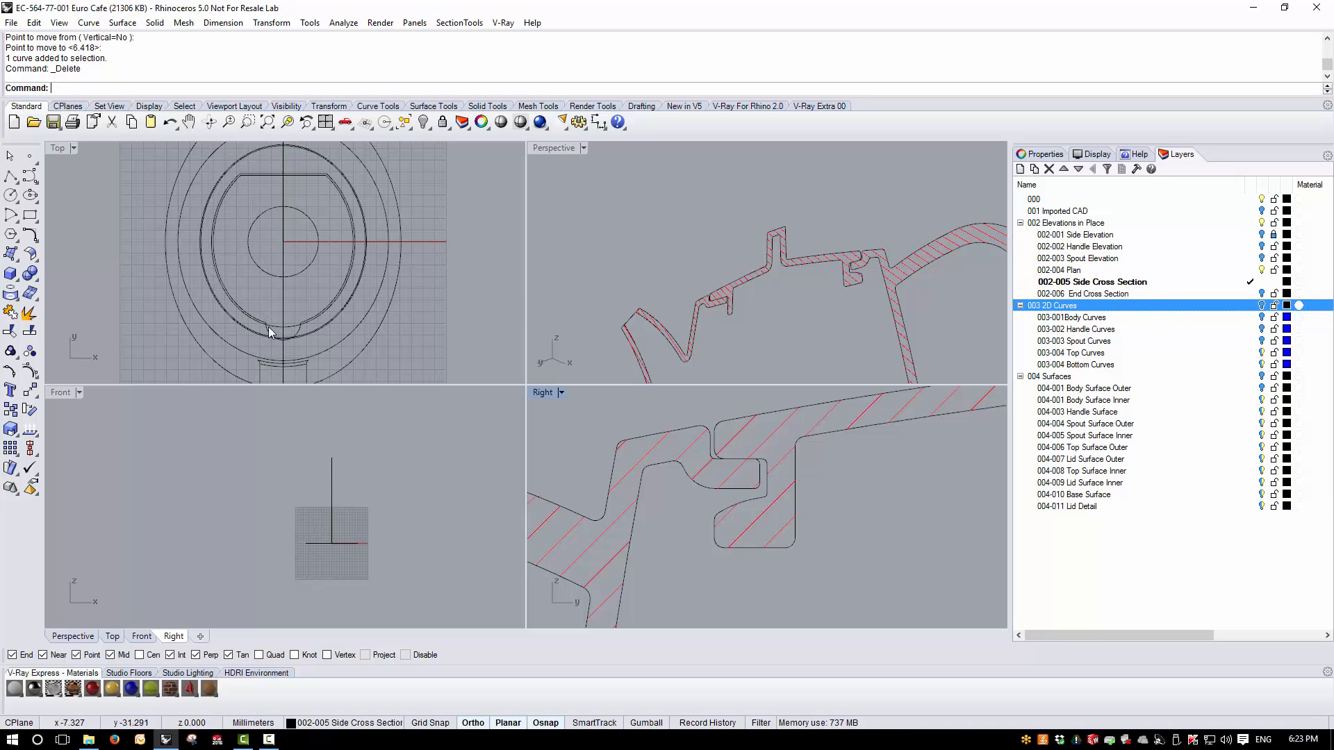
- Measure the radius of the small locking-tab arc at the edge of the lid flange in the plan view
double_click(57, 148)
scroll(594, 599, up, 10)
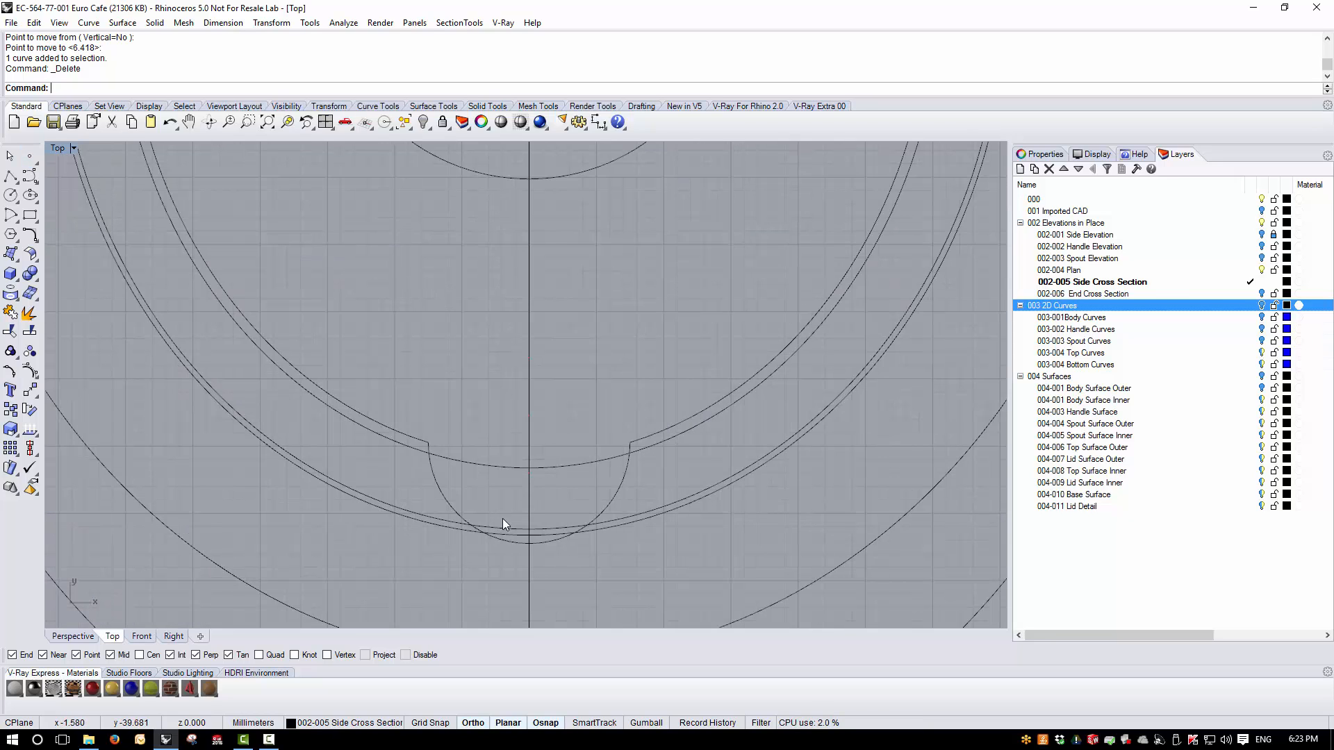
click(344, 23)
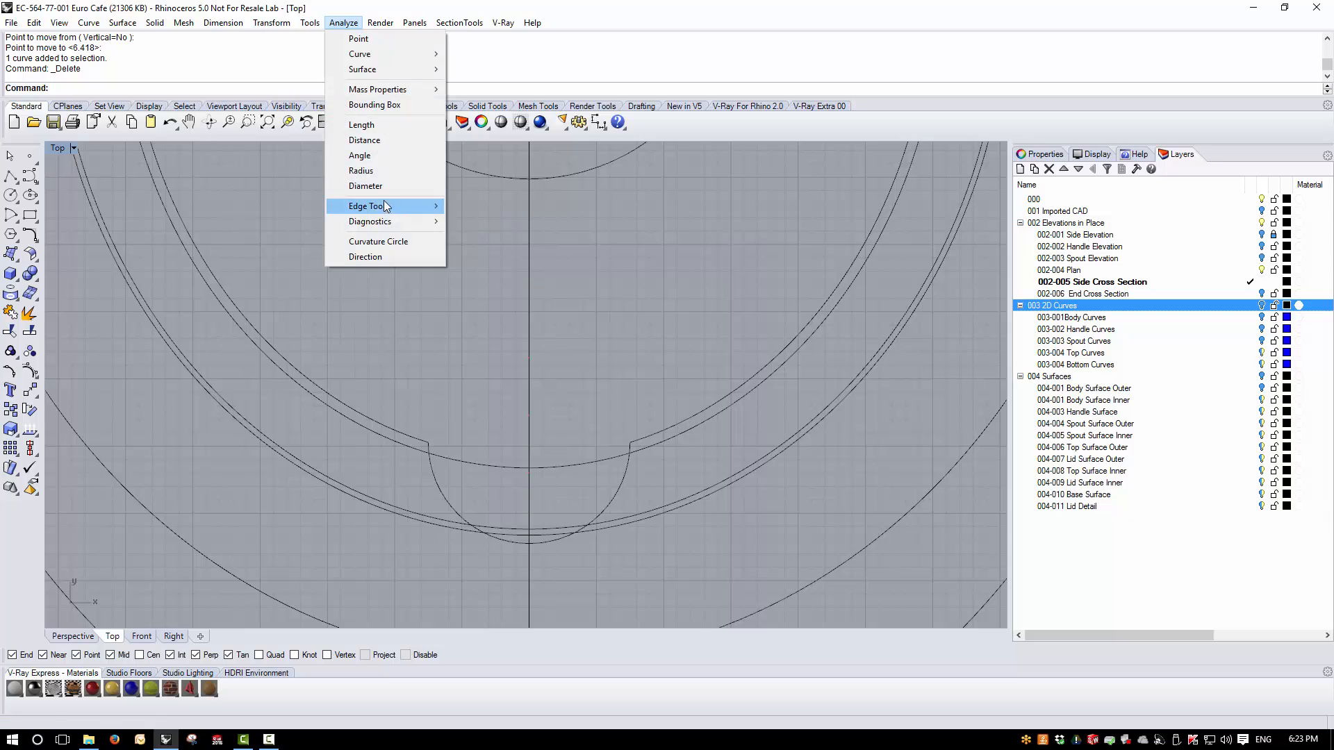
click(365, 170)
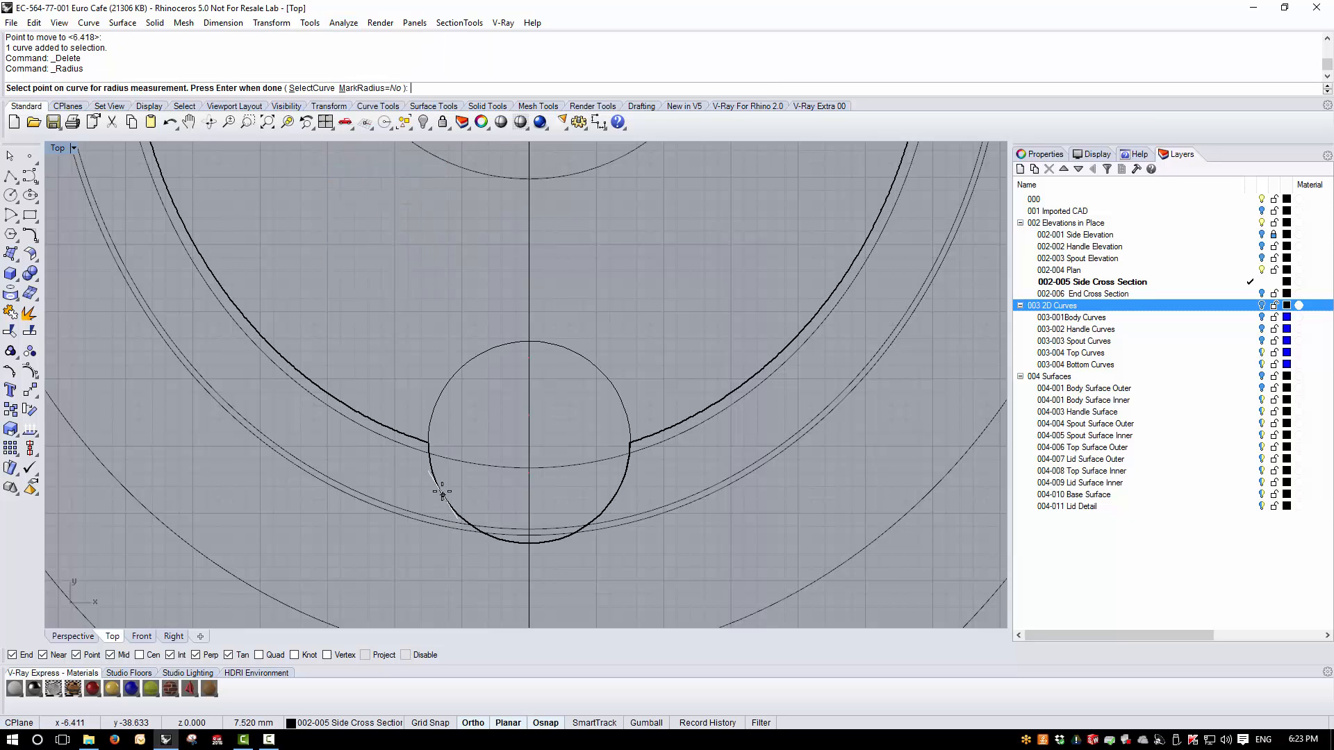
click(619, 489)
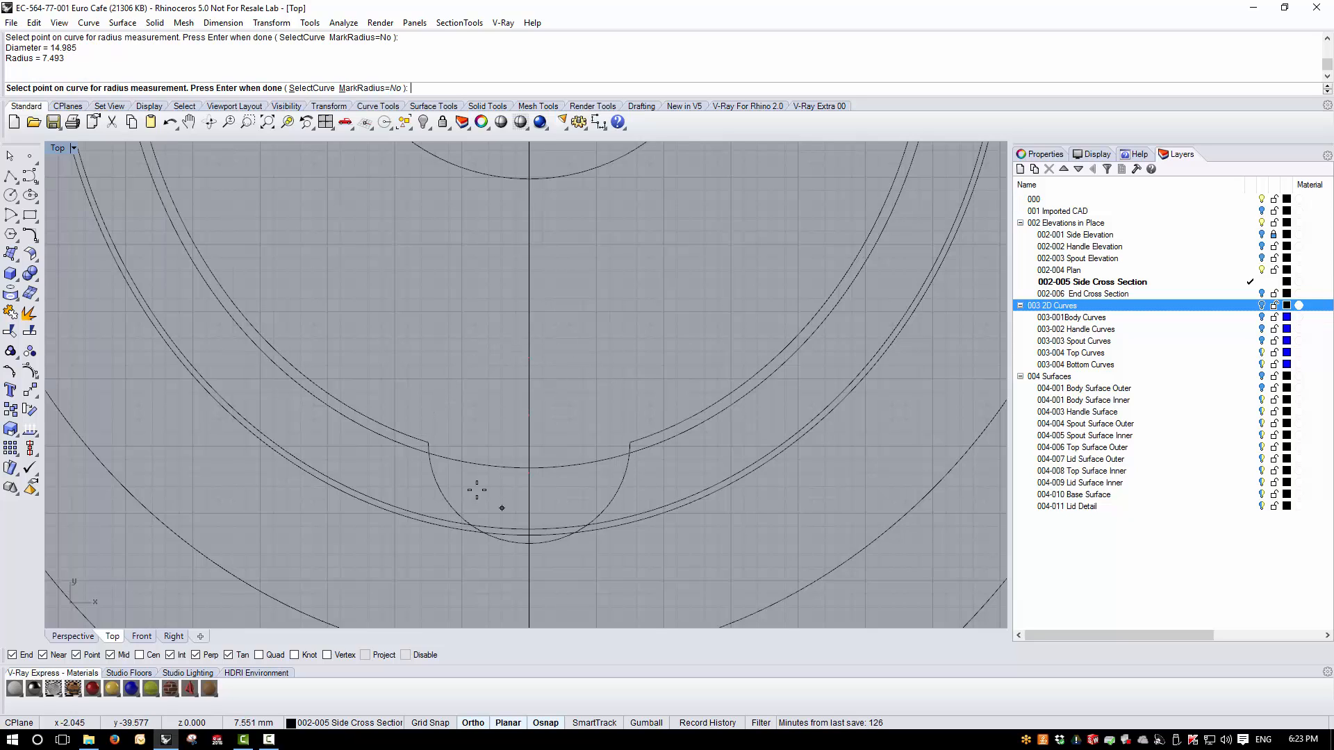
click(442, 495)
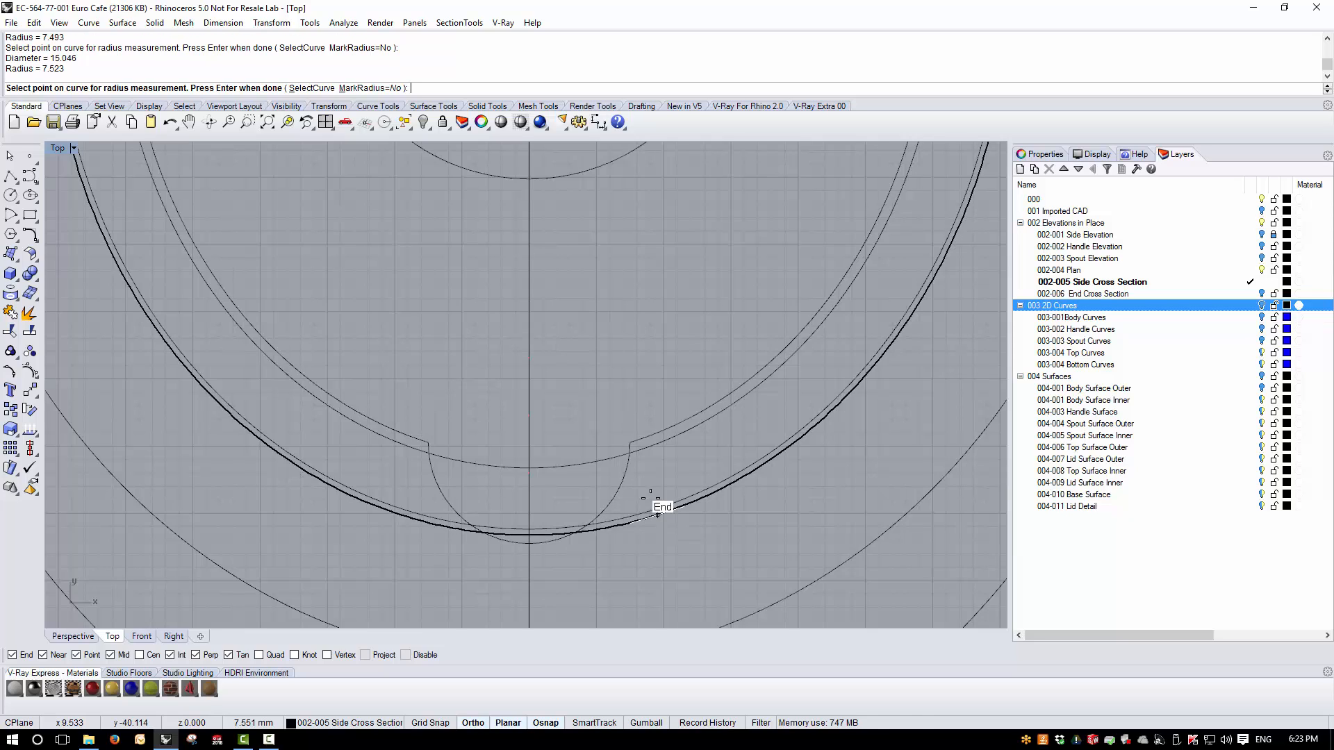
key(Return)
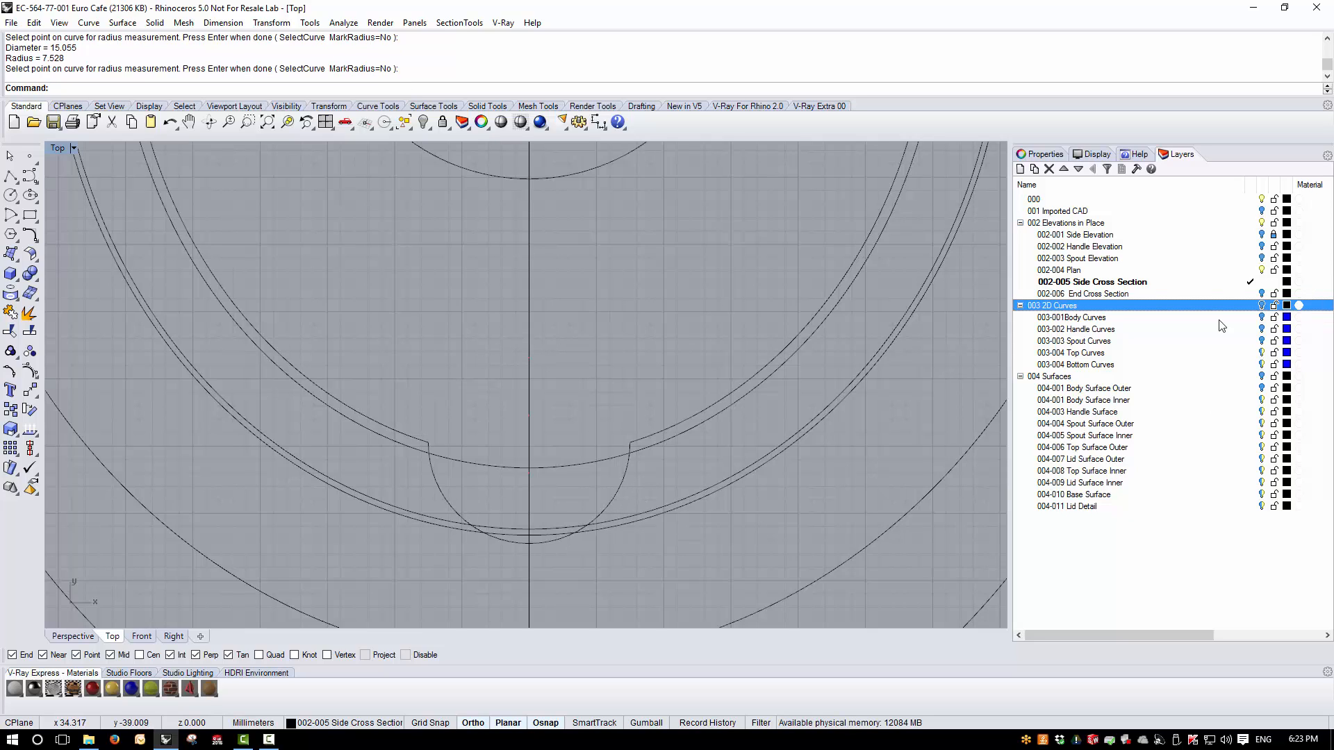
- Make 003-004 Top Curves the current layer and draw a circle of radius 7.5 mm centred on the origin in the plan view
click(1249, 353)
scroll(673, 372, down, 5)
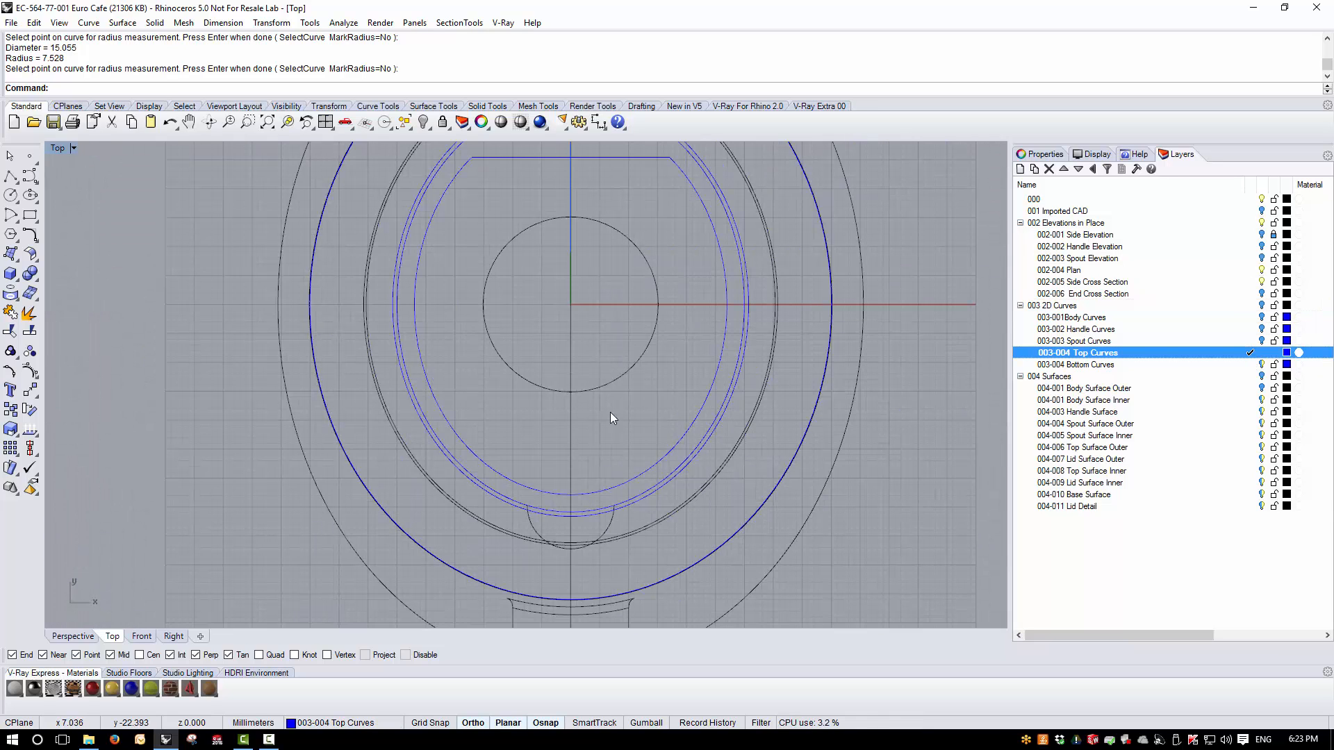
click(10, 195)
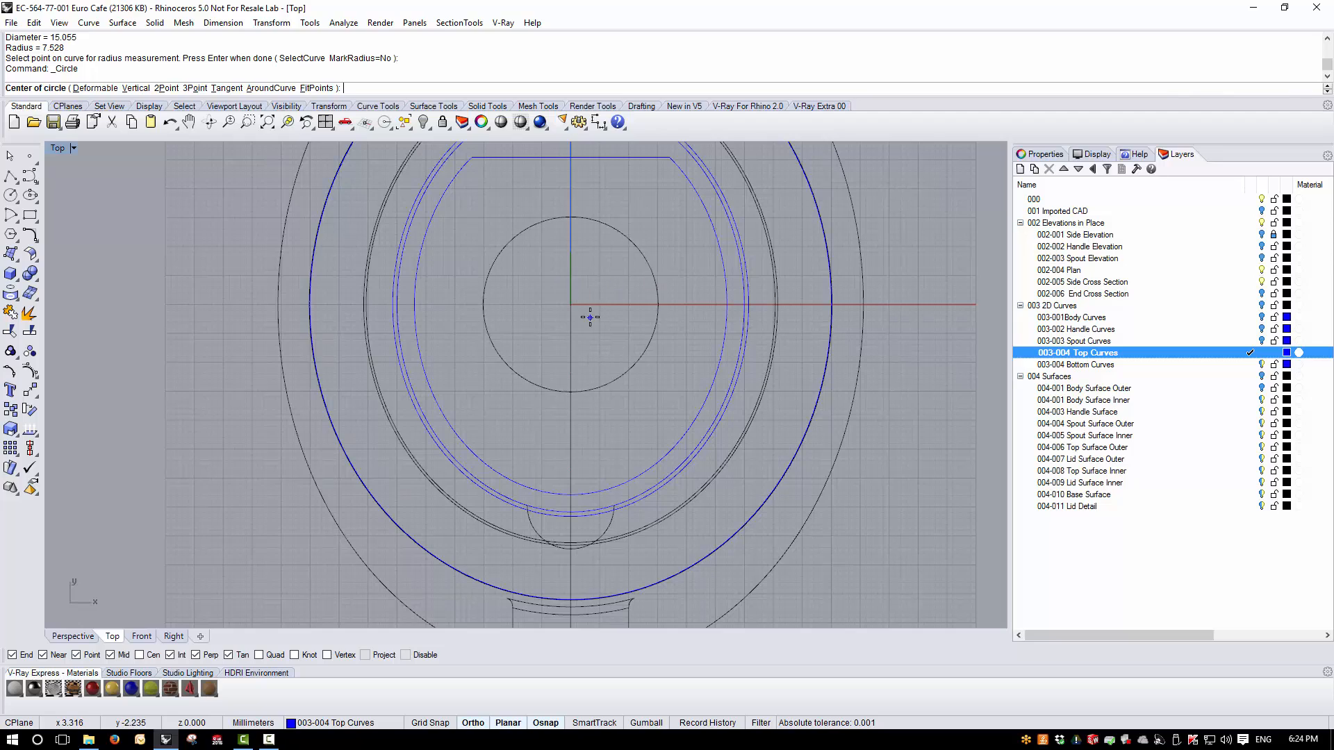
key(Return)
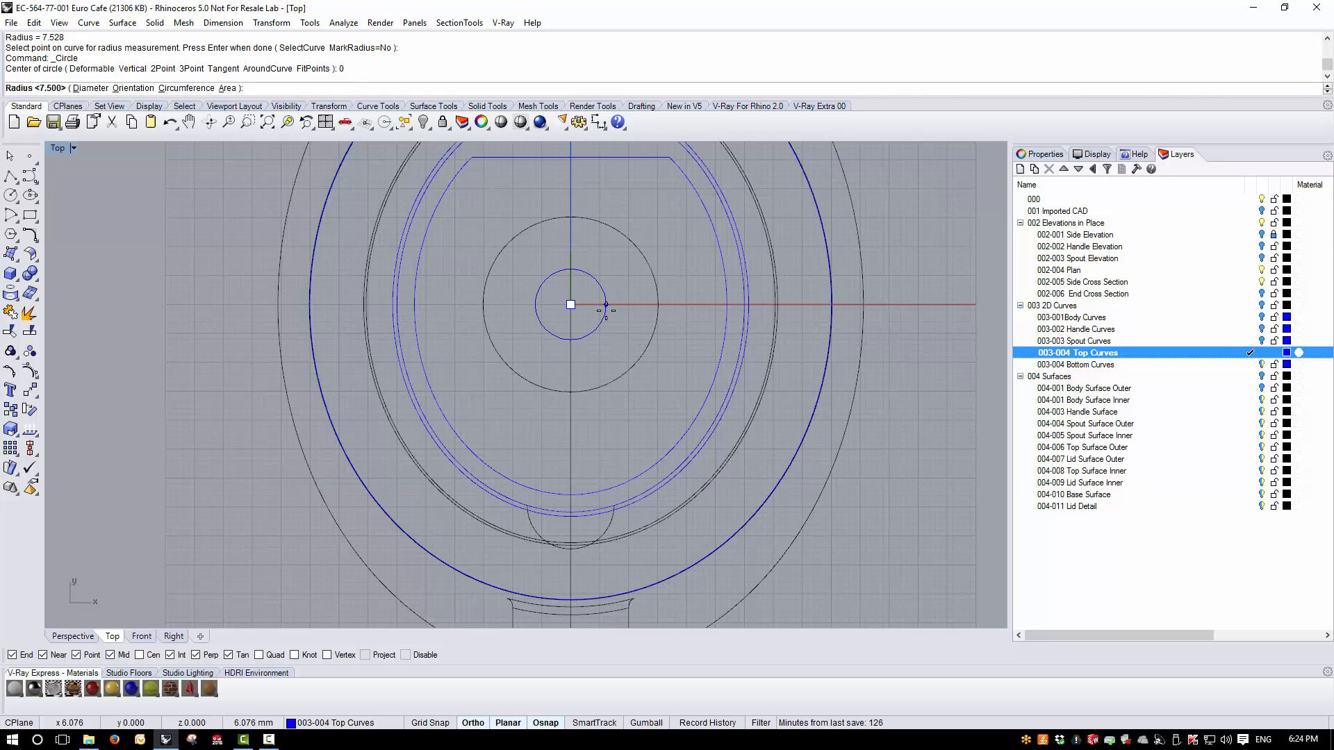
text(7.5)
key(Return)
- Move the new circle by its lower quadrant point onto the lowest point of the locking-tab arc in the plan view
click(599, 335)
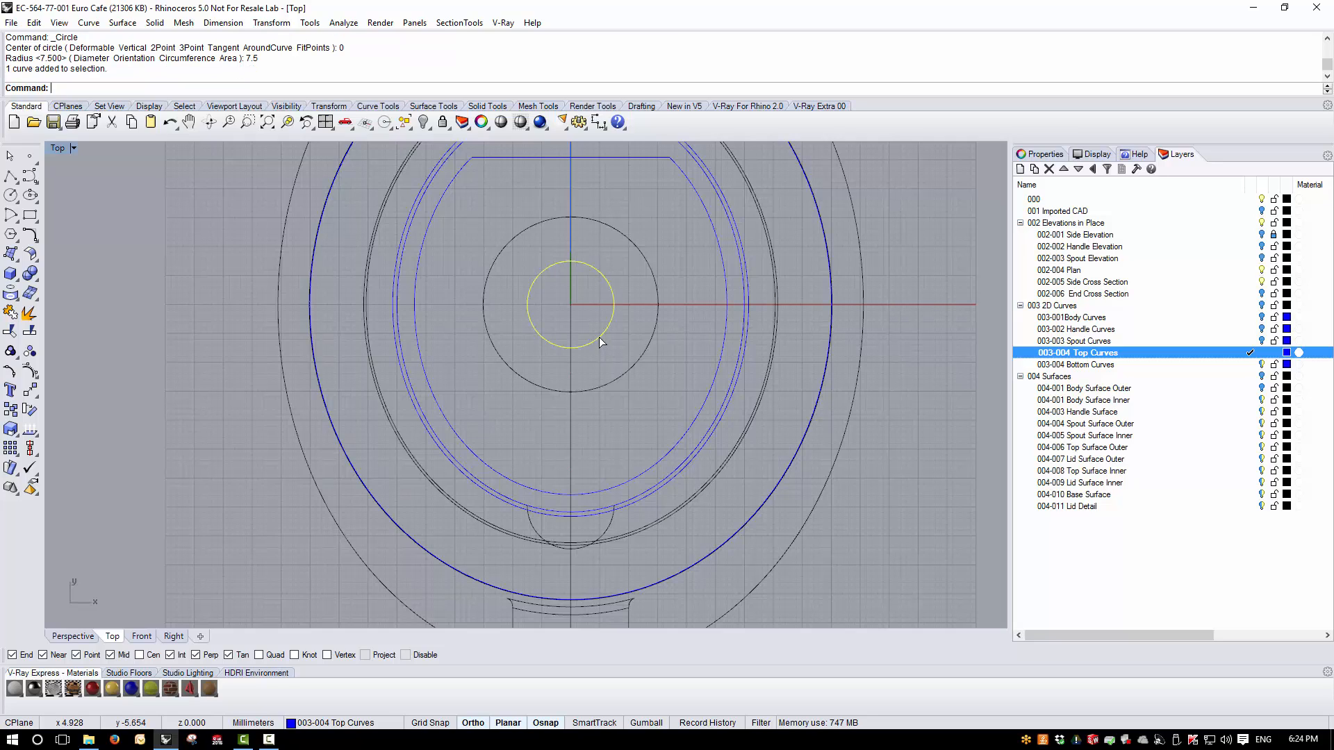
click(271, 22)
click(282, 38)
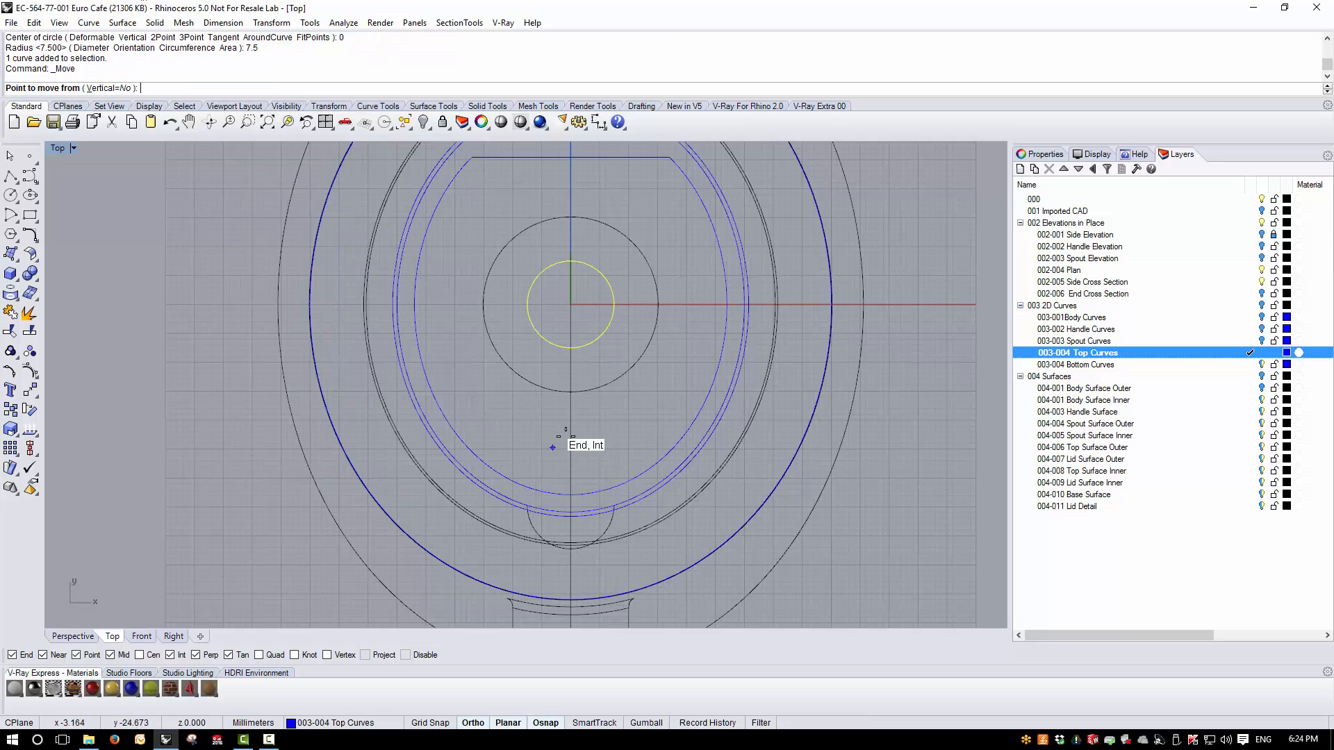
scroll(571, 348, up, 10)
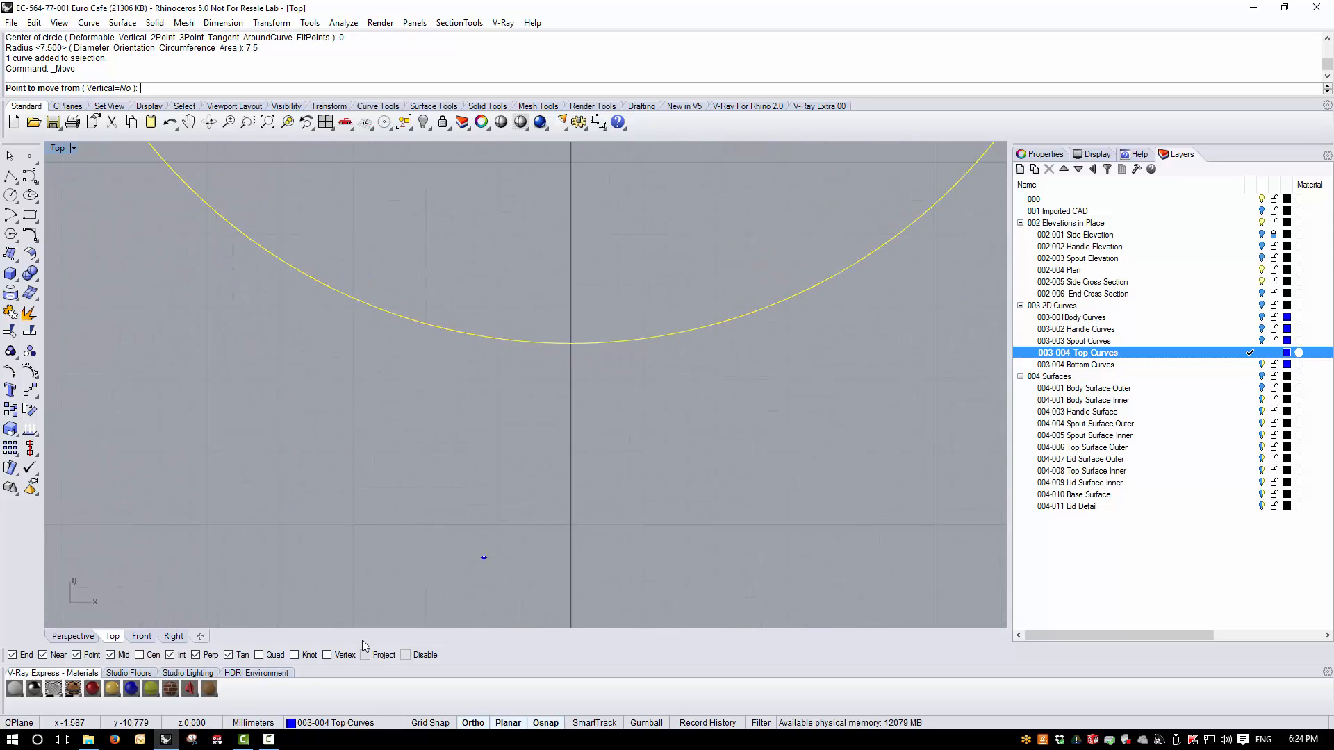
click(572, 344)
scroll(575, 352, down, 10)
scroll(568, 494, down, 4)
scroll(561, 514, up, 6)
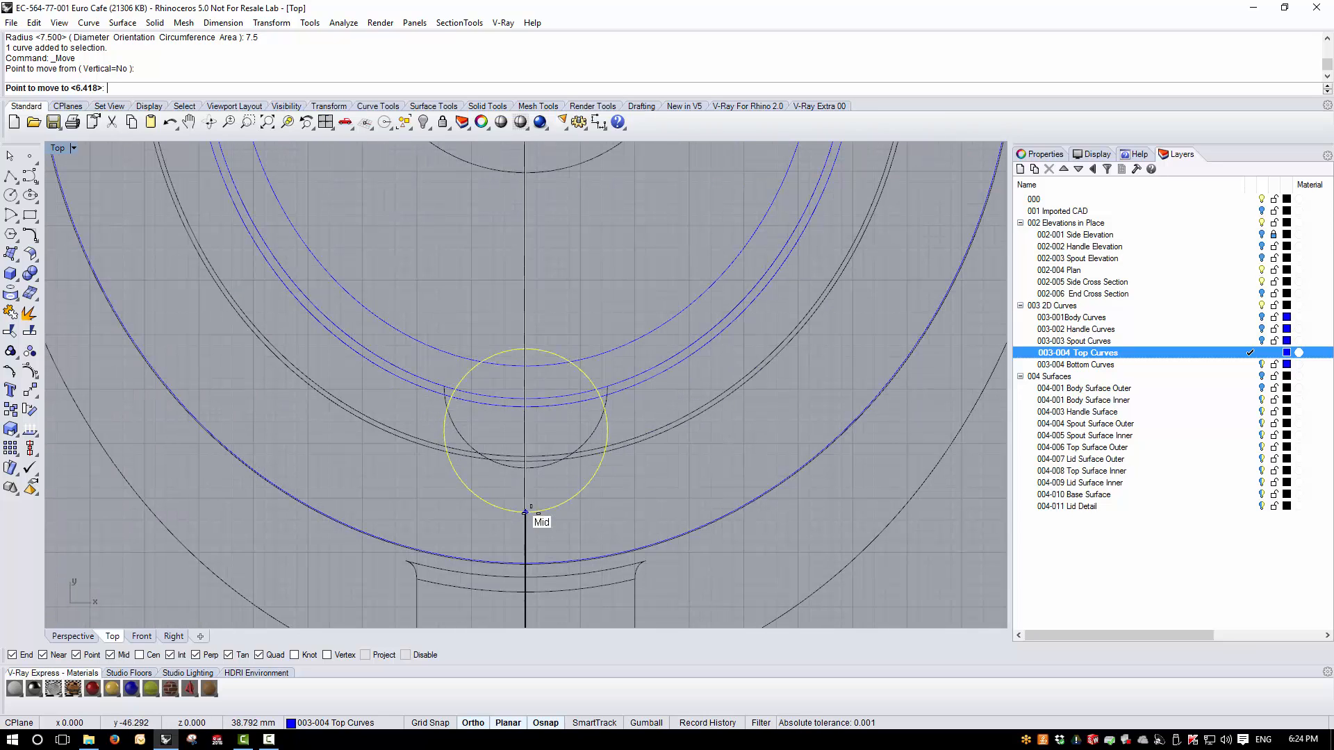
scroll(539, 518, up, 5)
click(520, 408)
scroll(544, 435, down, 5)
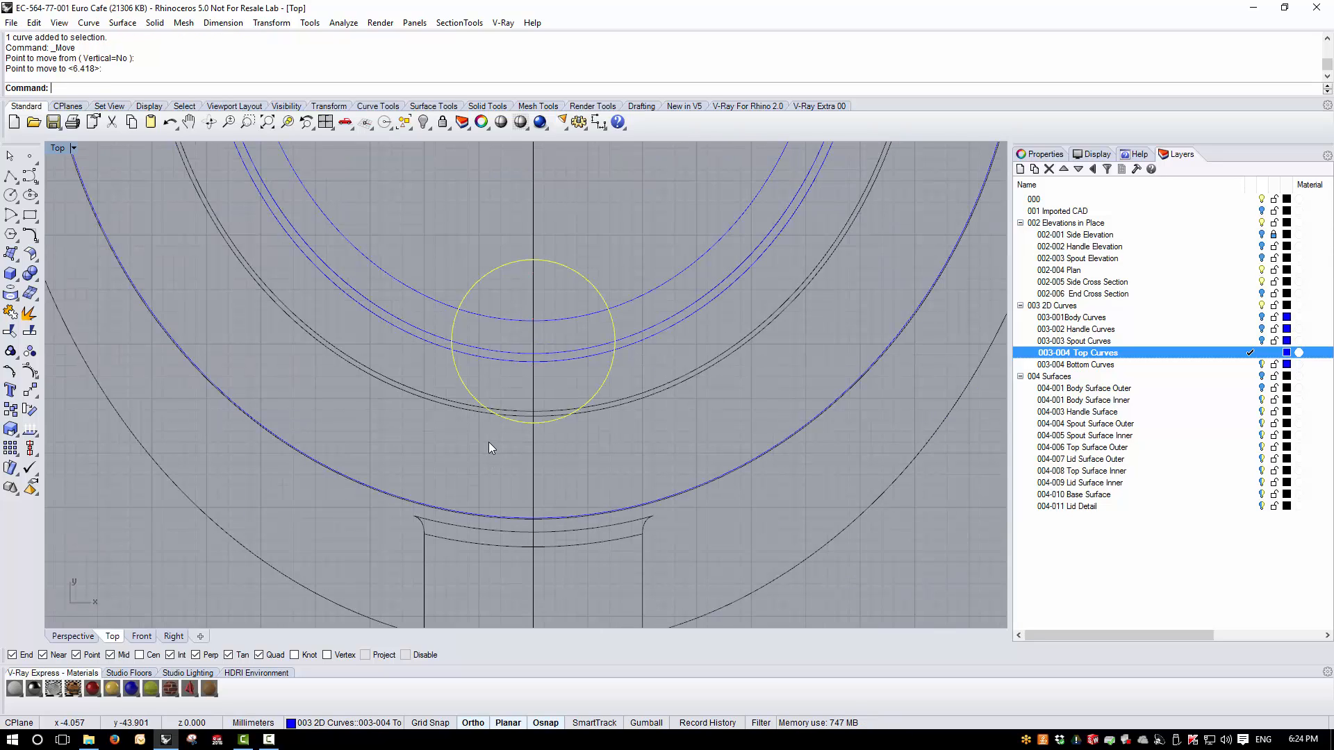
- Move the circle vertically in the Right view from the base plane up to the bottom line of the lid flange
double_click(58, 149)
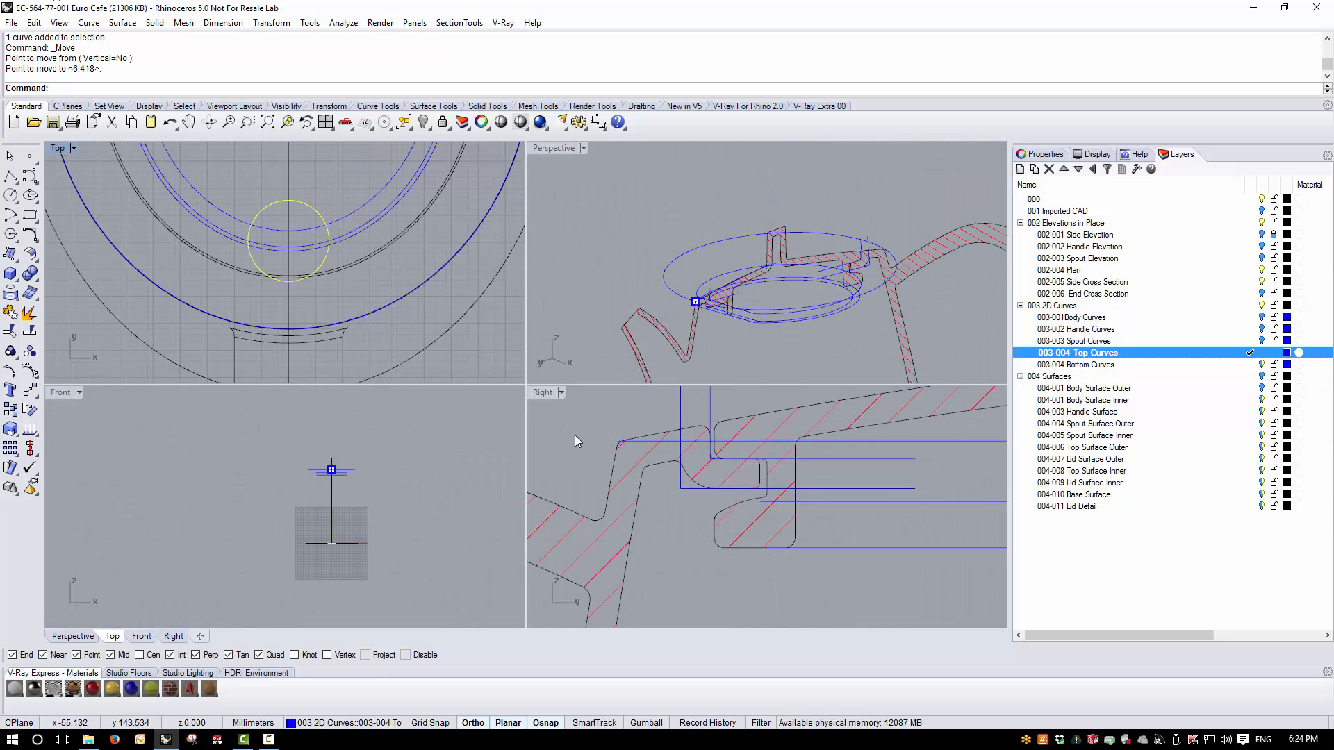
double_click(547, 393)
scroll(530, 417, down, 8)
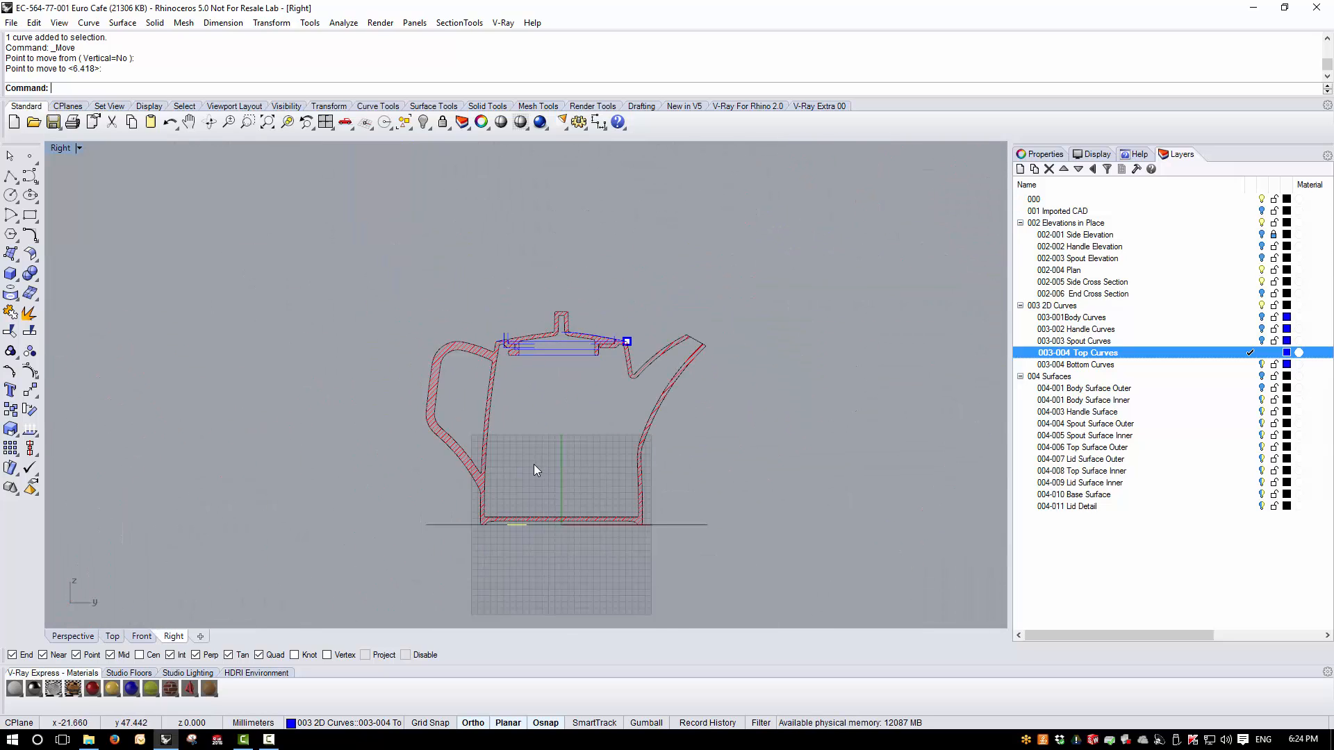
click(223, 22)
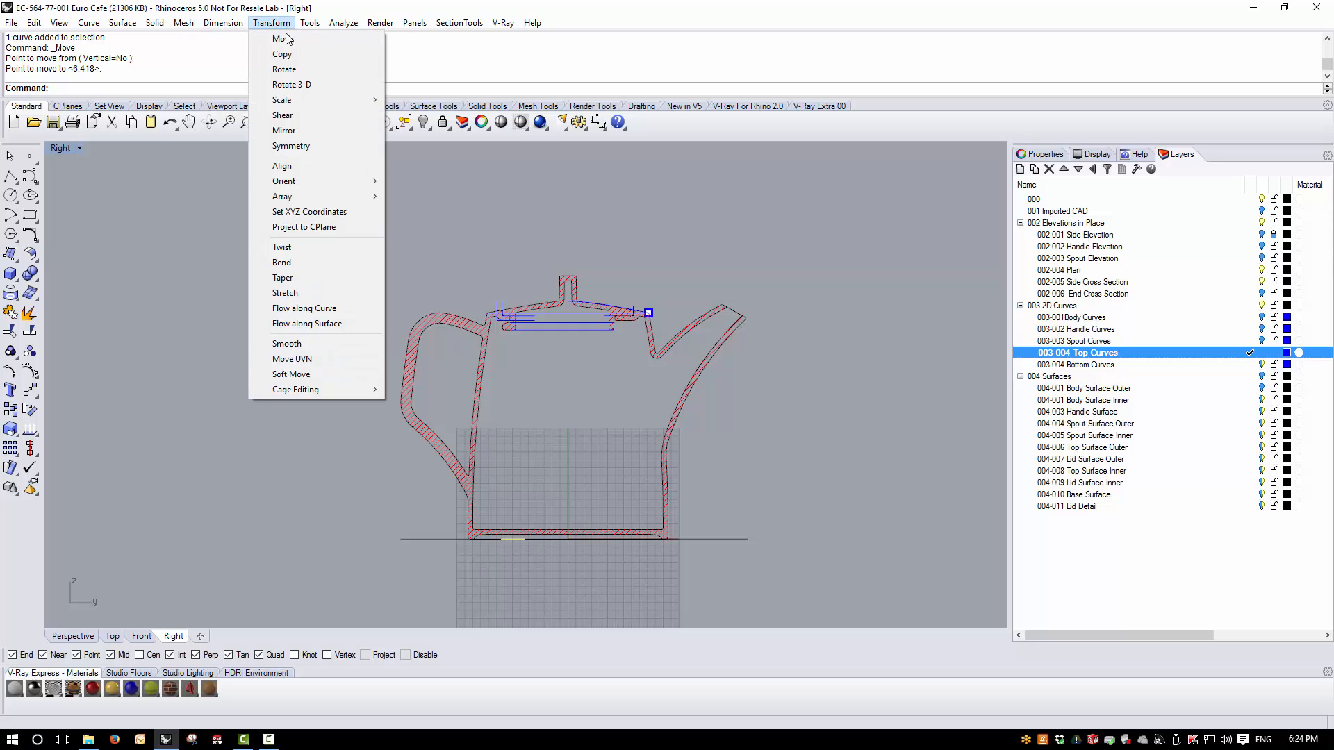
click(283, 39)
scroll(523, 539, up, 5)
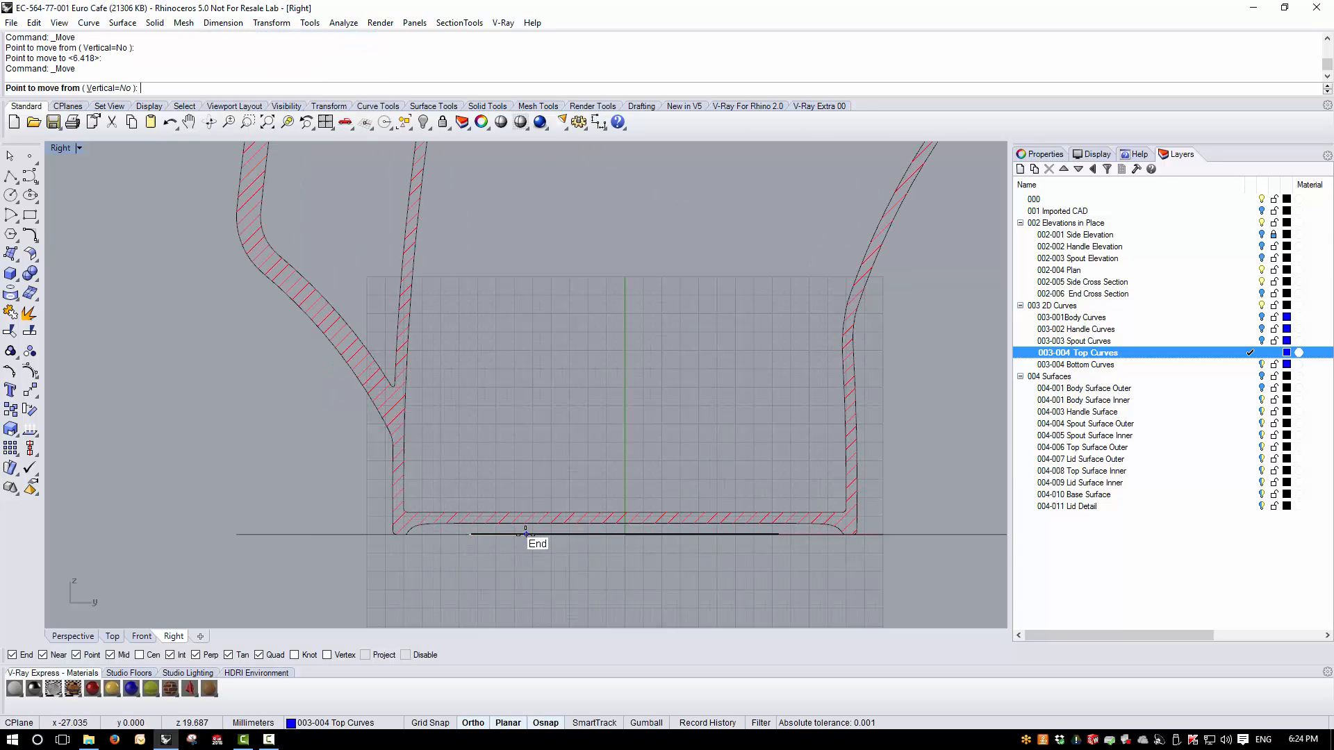
click(518, 534)
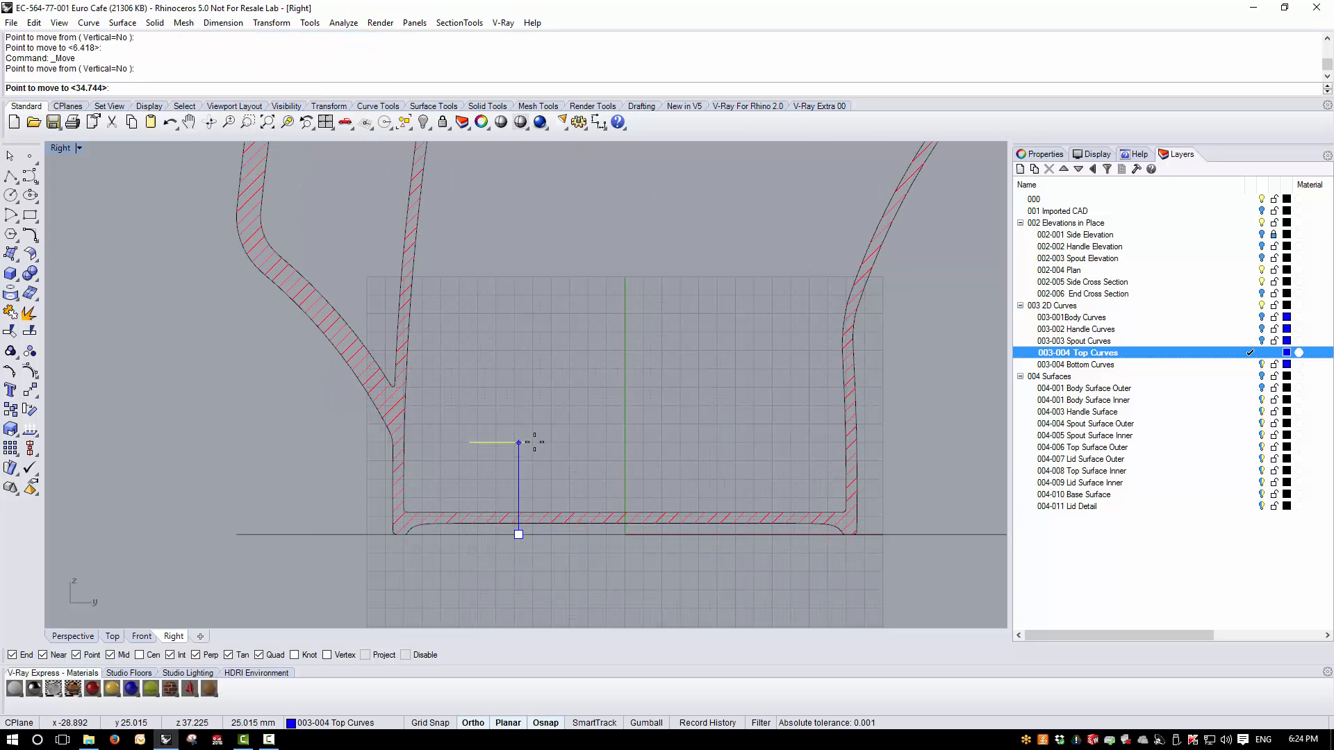
scroll(534, 444, down, 5)
scroll(533, 310, up, 6)
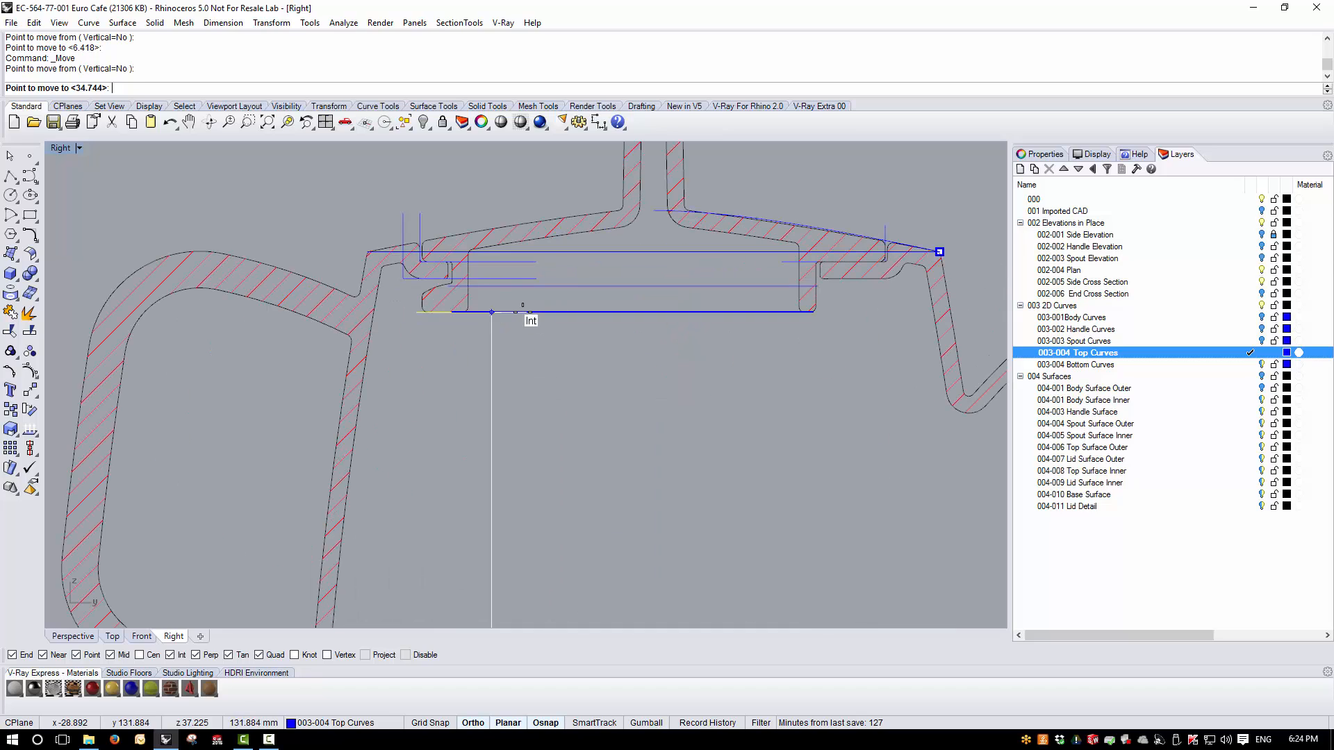
click(523, 308)
scroll(423, 302, up, 5)
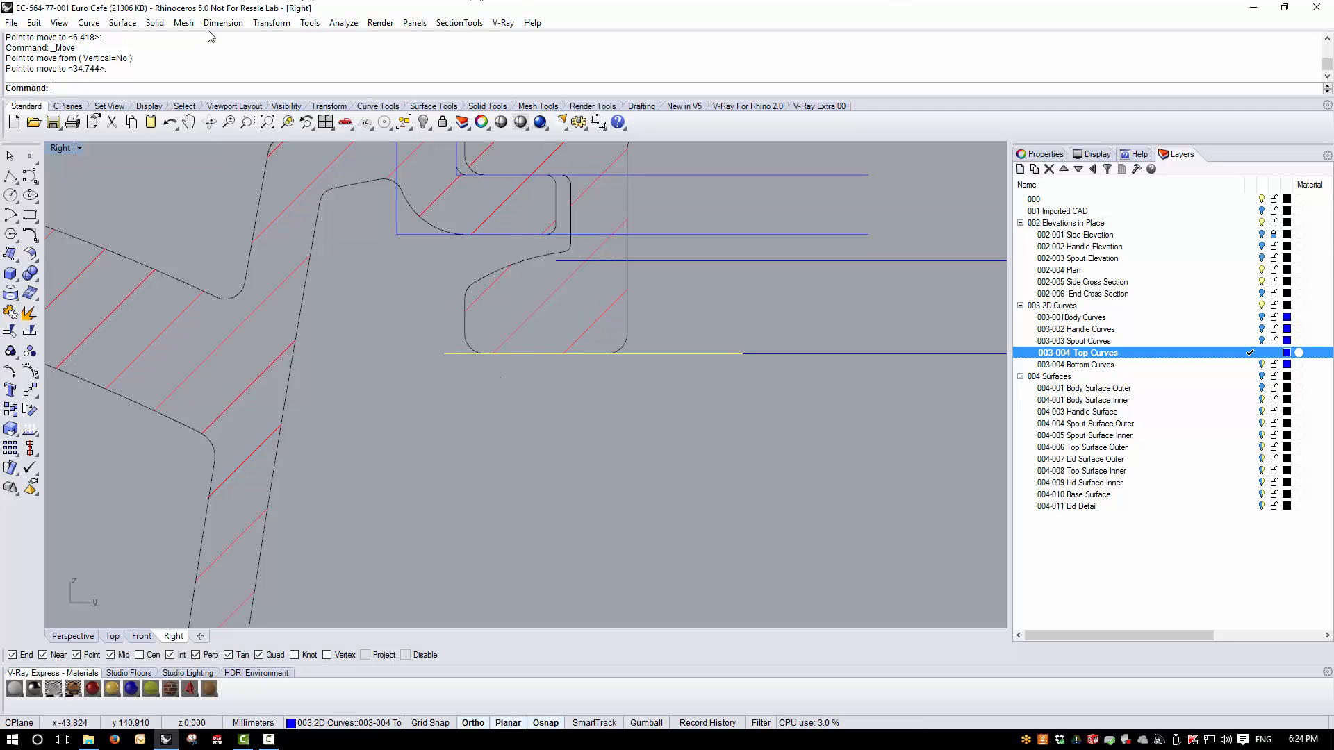
- Make 004-011 Lid Detail the current layer and extrude the tab circle upward as a solid about 6.1 mm high
click(1251, 507)
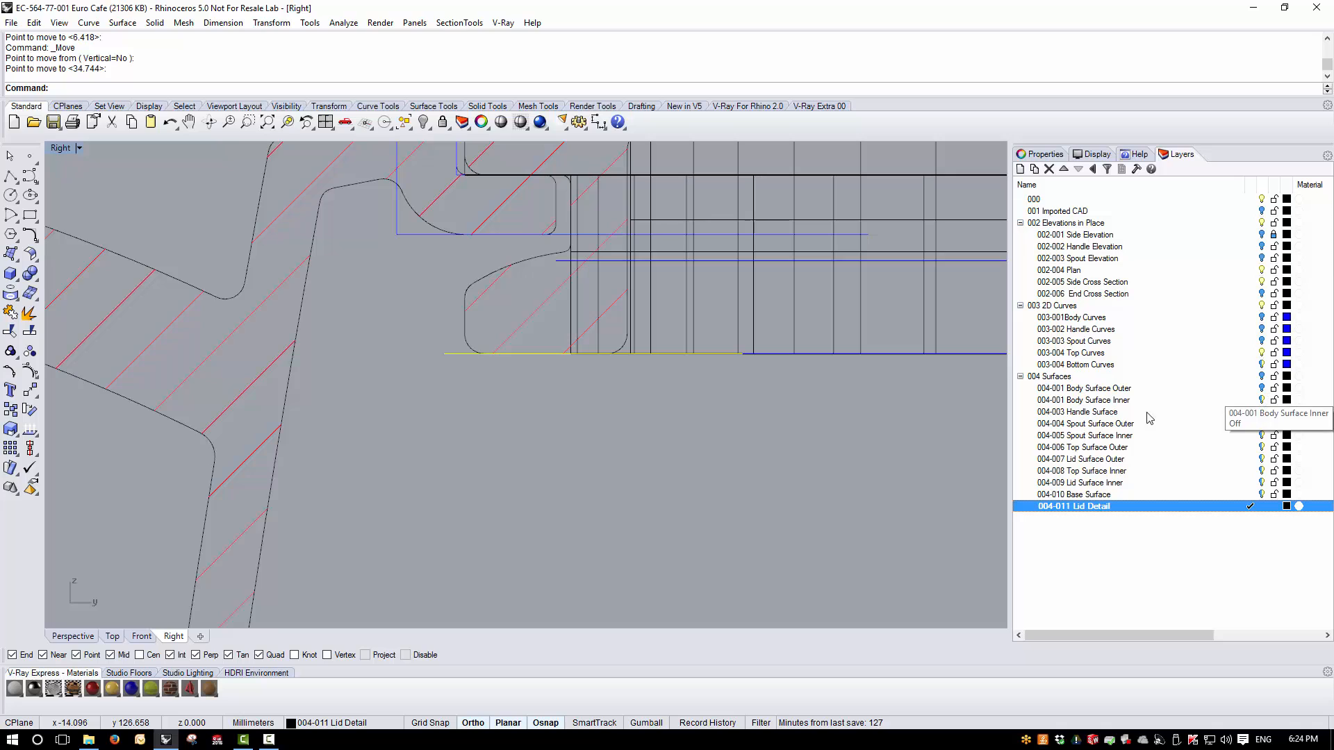
scroll(671, 275, down, 2)
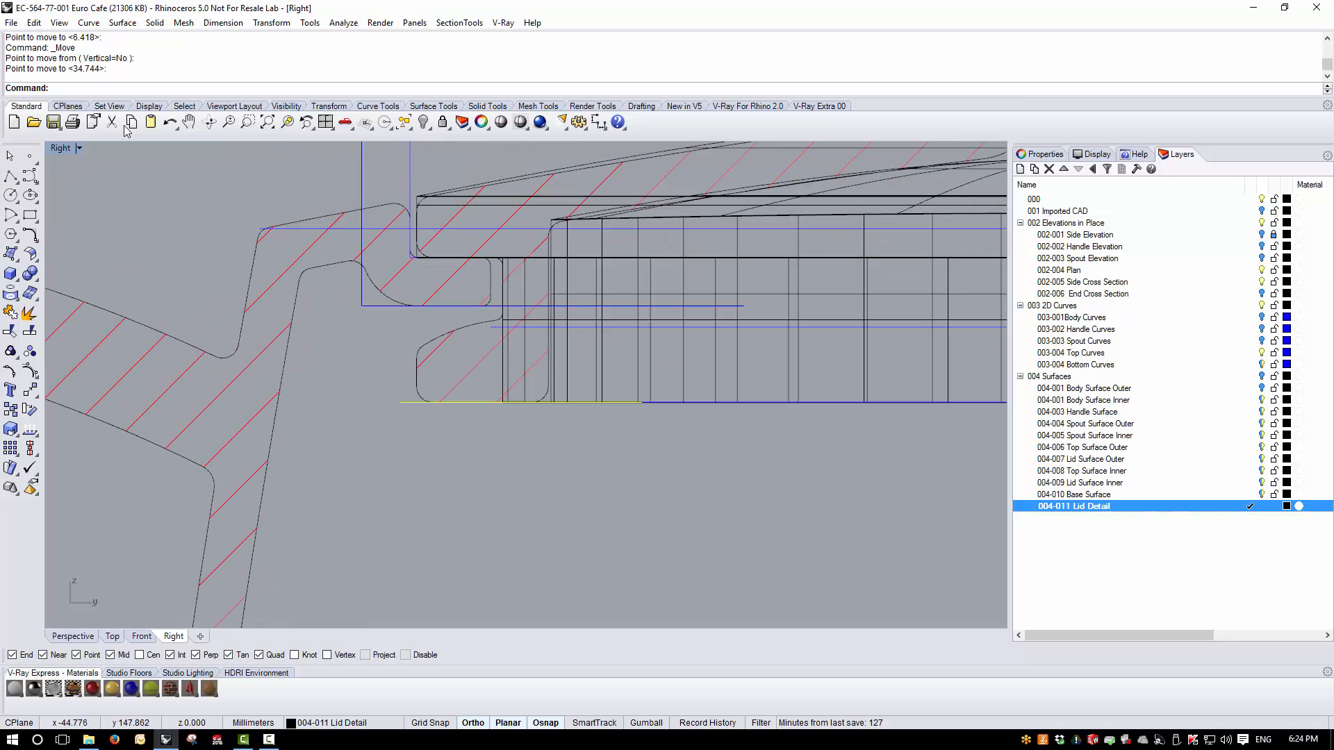
click(154, 22)
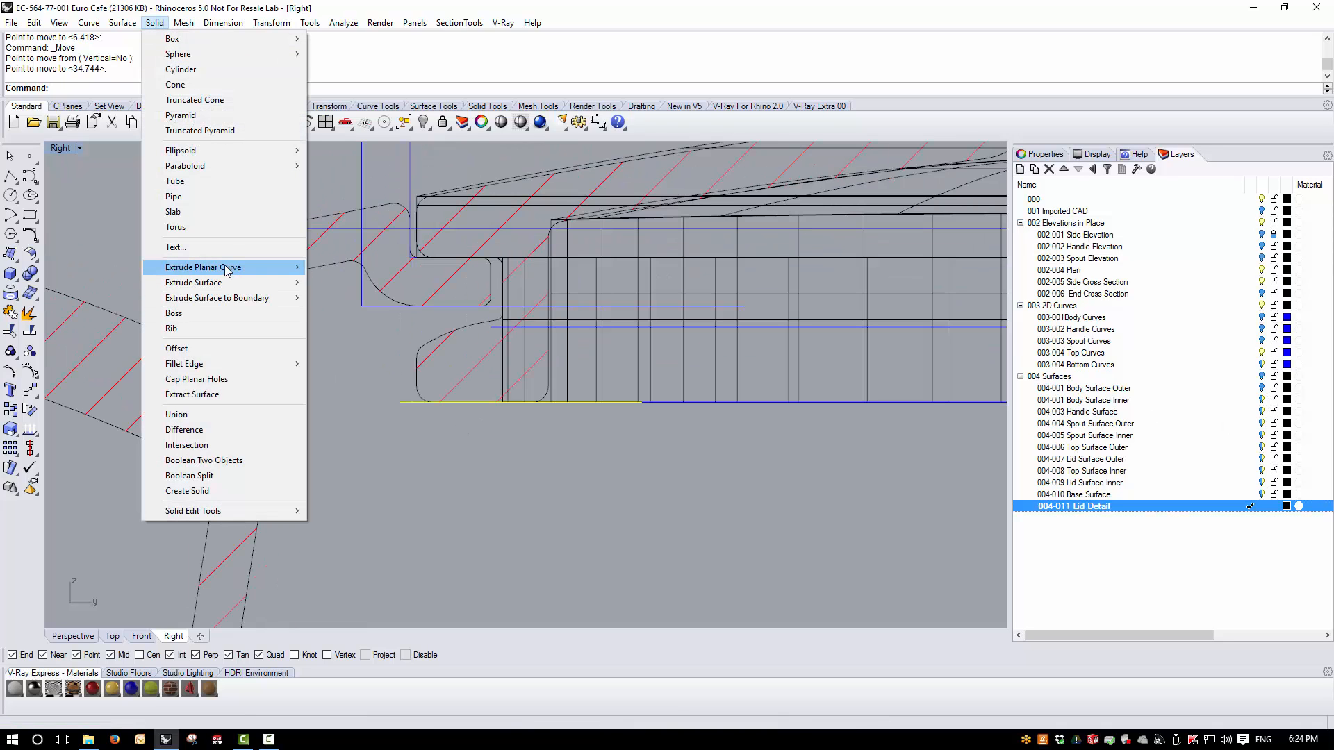
mouse_move(227, 269)
click(332, 267)
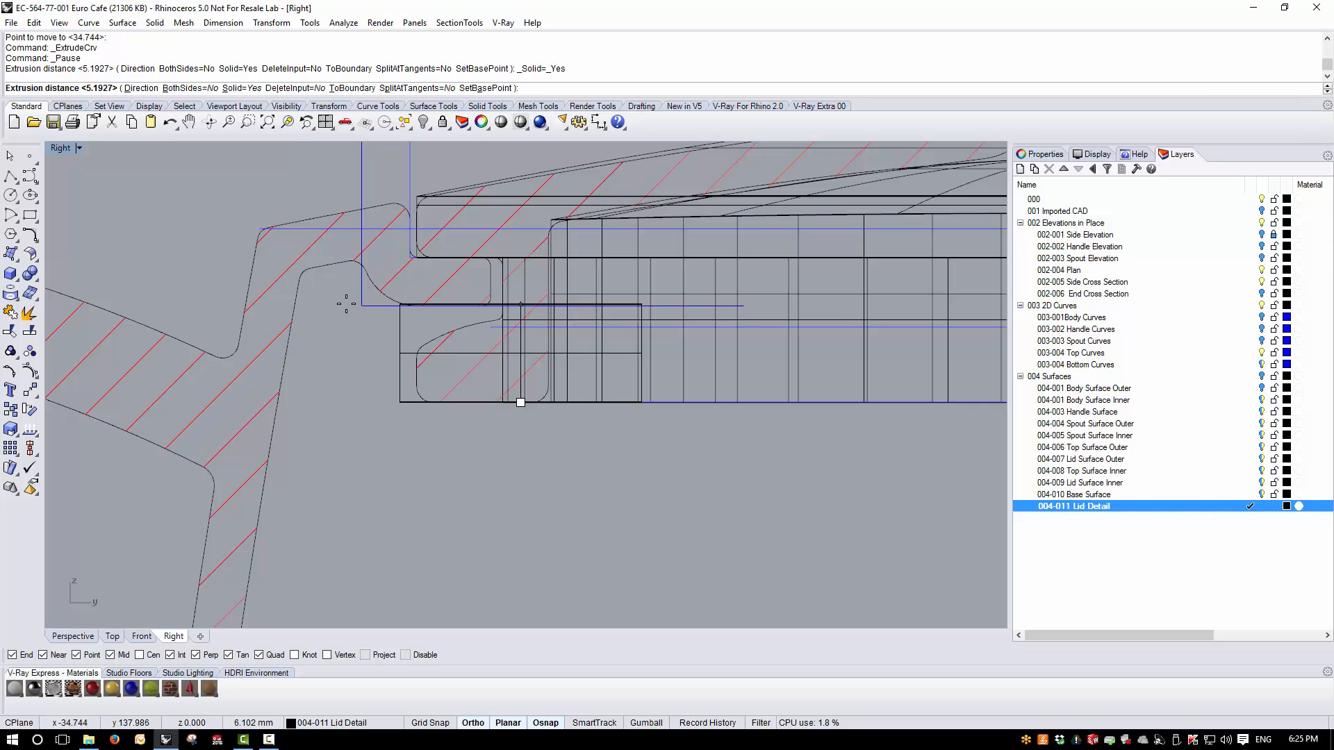
click(346, 304)
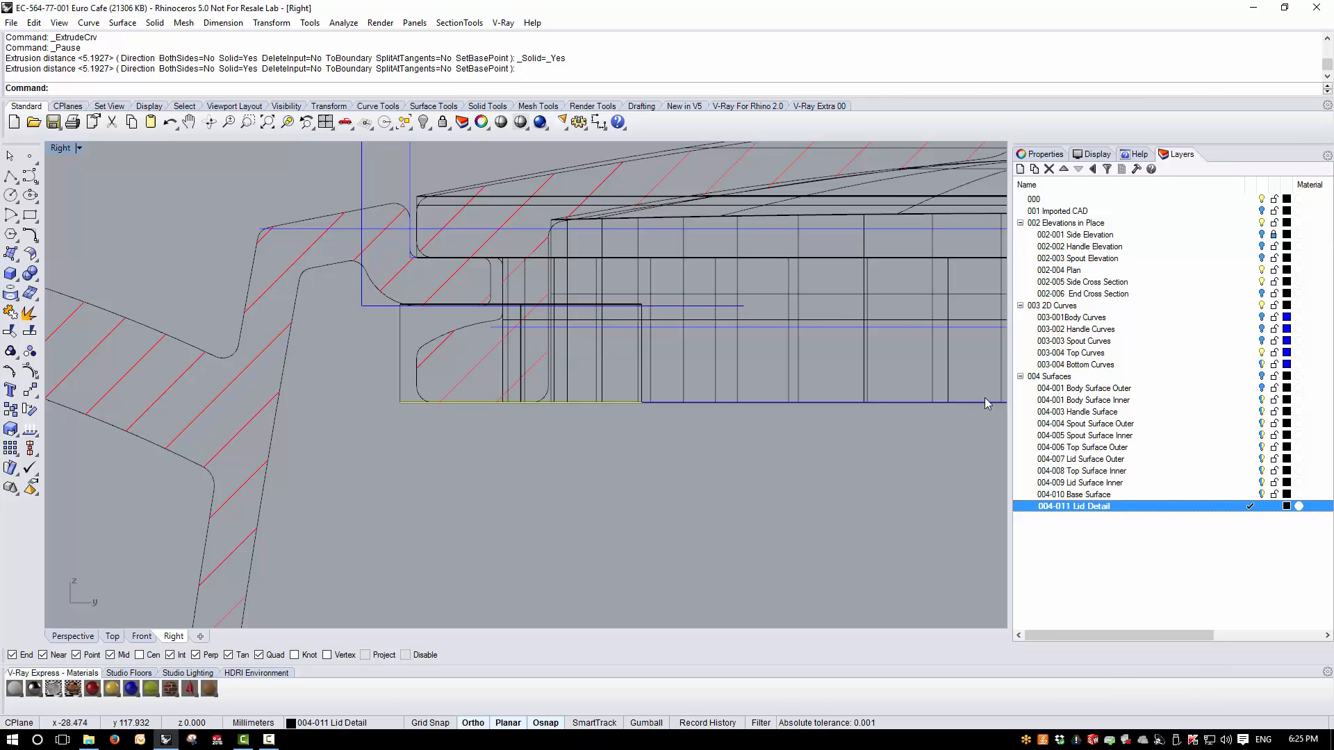
- Set the Right view to Ghosted display and draw a sloping line about 17 mm long across the upper part of the tab cylinder
scroll(460, 351, up, 2)
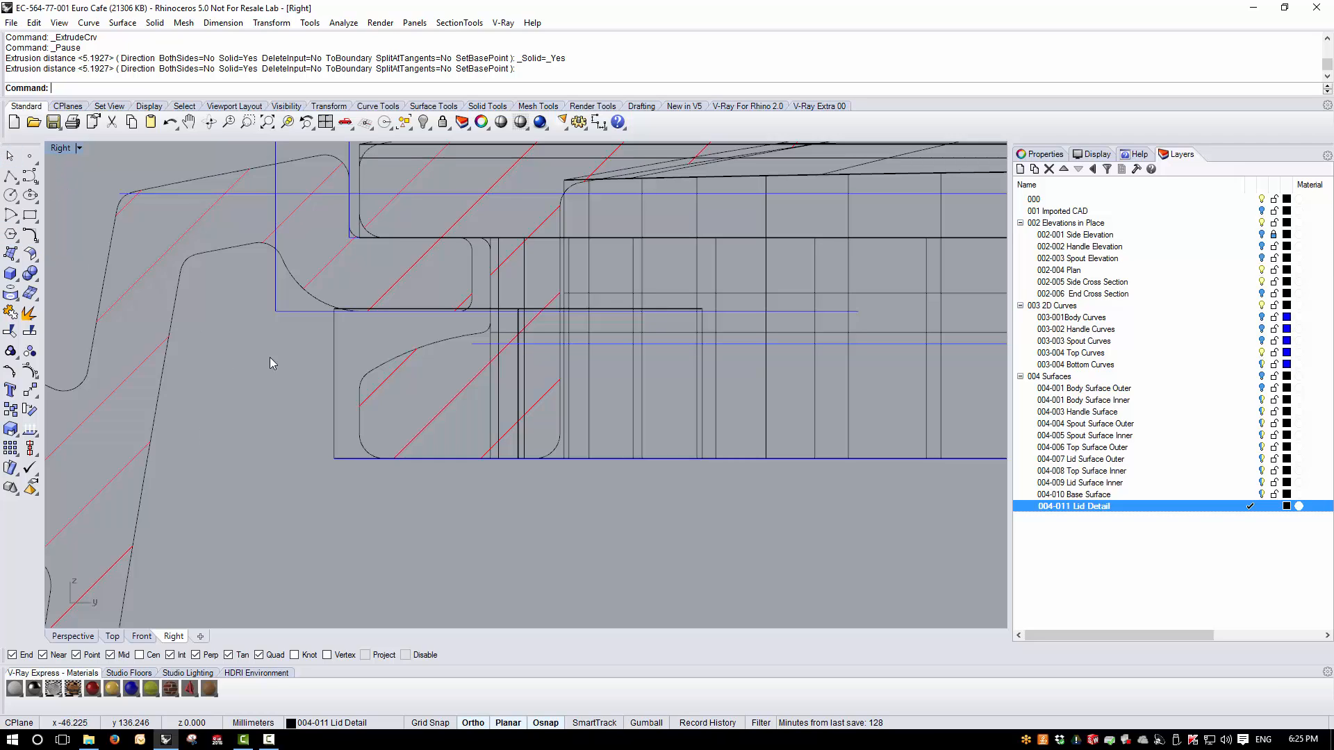
click(9, 177)
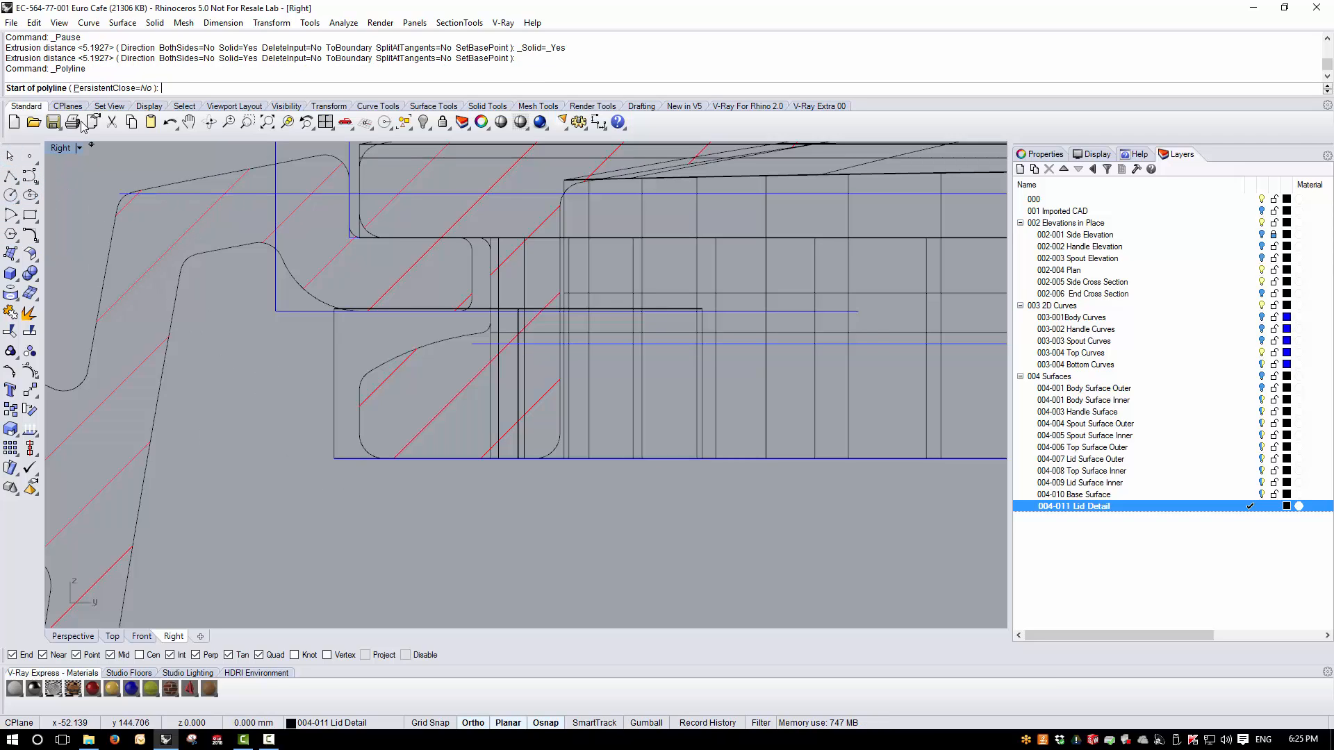
click(79, 149)
click(73, 197)
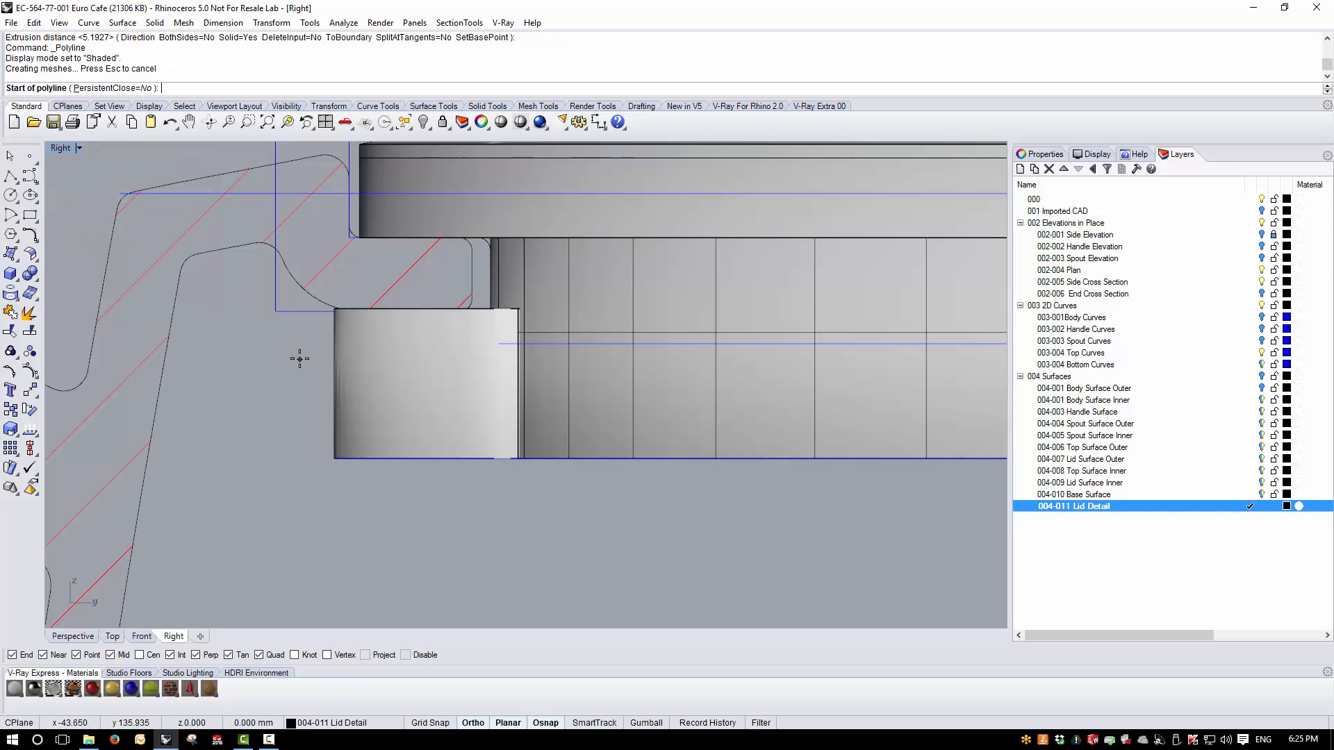
click(79, 148)
click(69, 230)
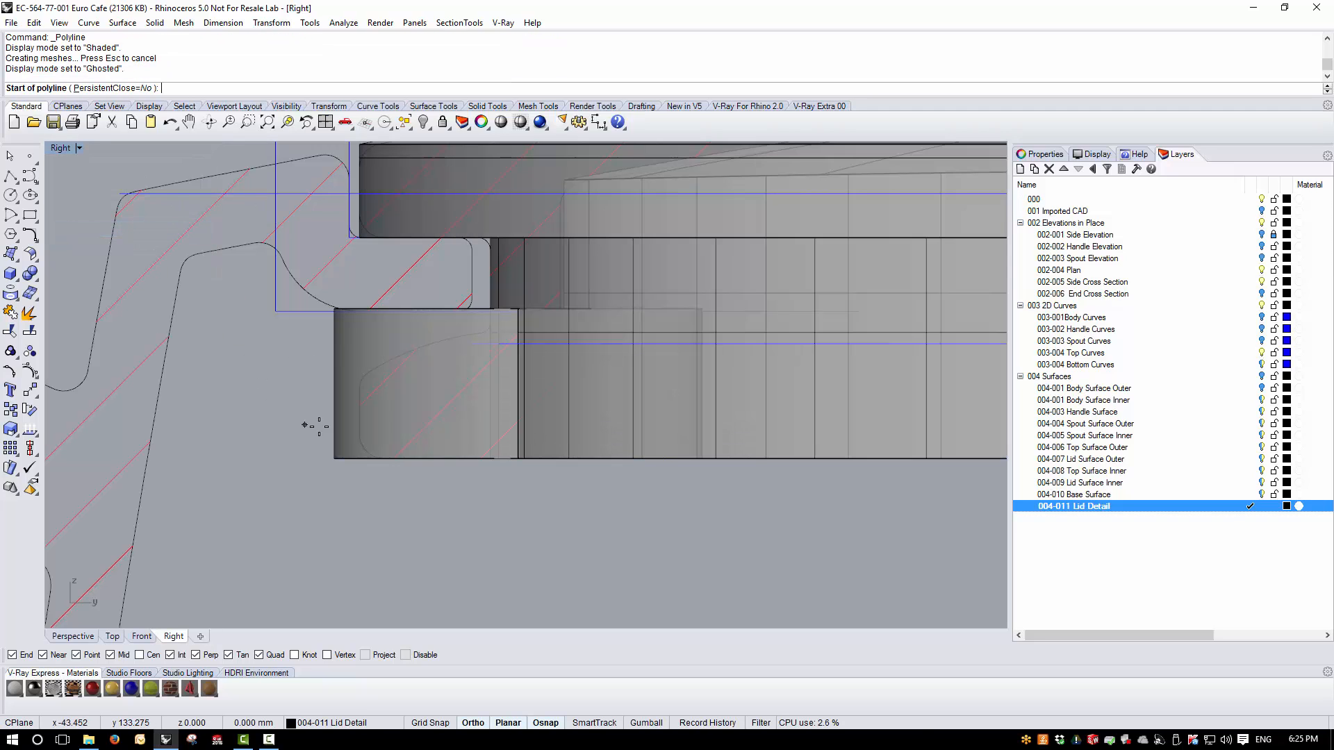
click(302, 382)
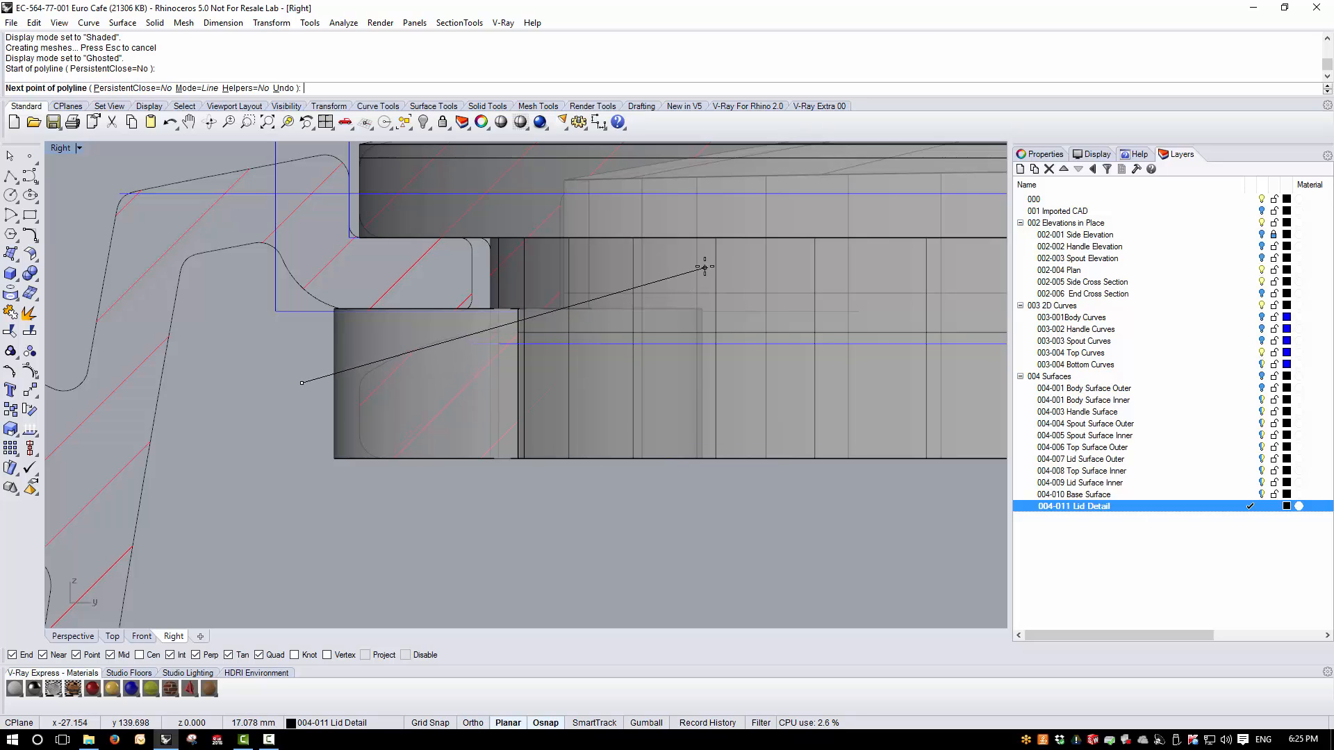
click(706, 266)
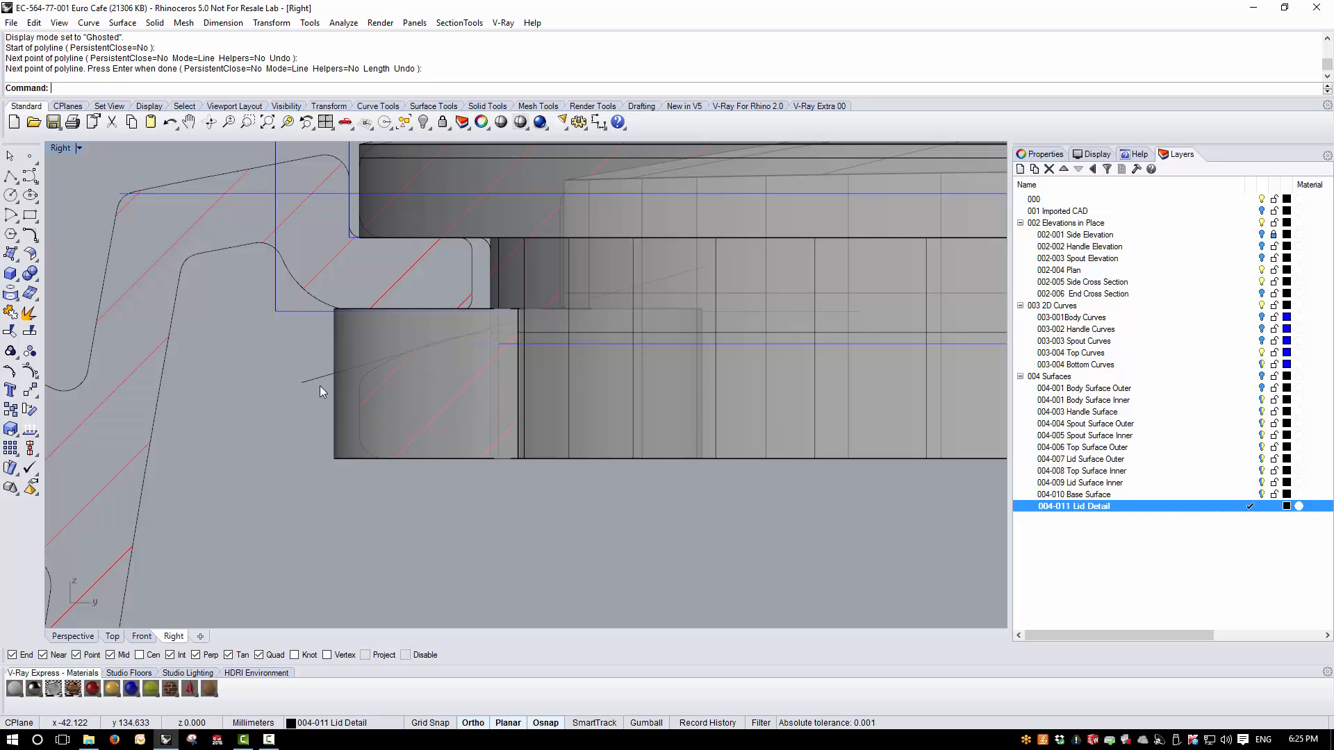
key(Return)
- Trim away the part of the tab cylinder above the sloping line and cap the open top
click(9, 330)
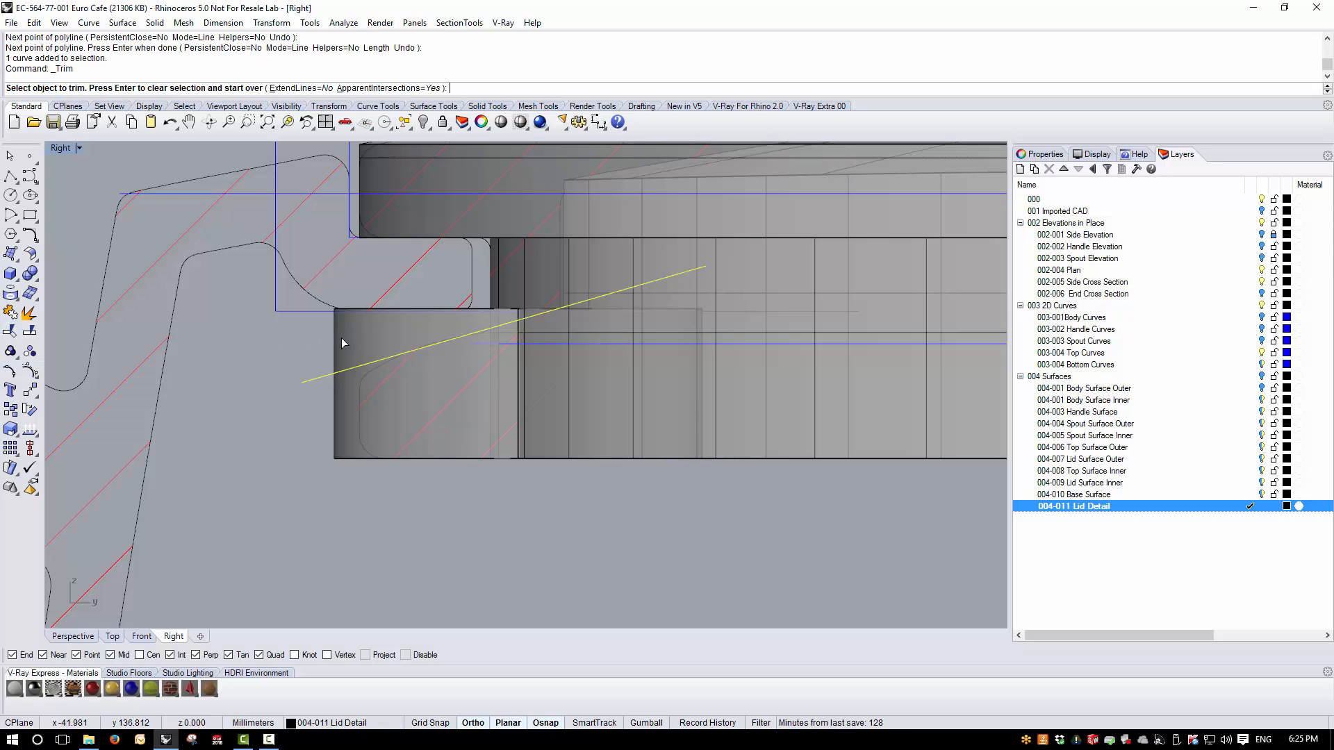
click(341, 338)
key(Return)
click(336, 394)
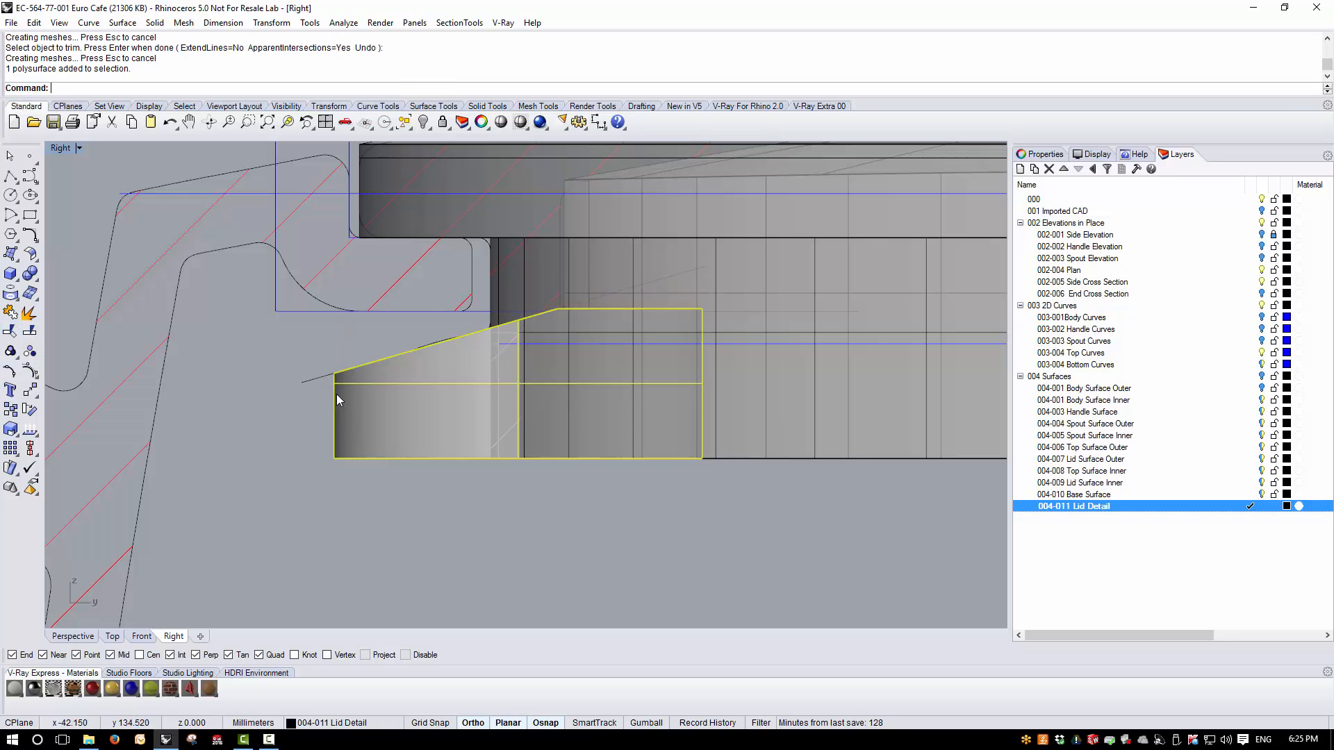
click(154, 22)
click(224, 379)
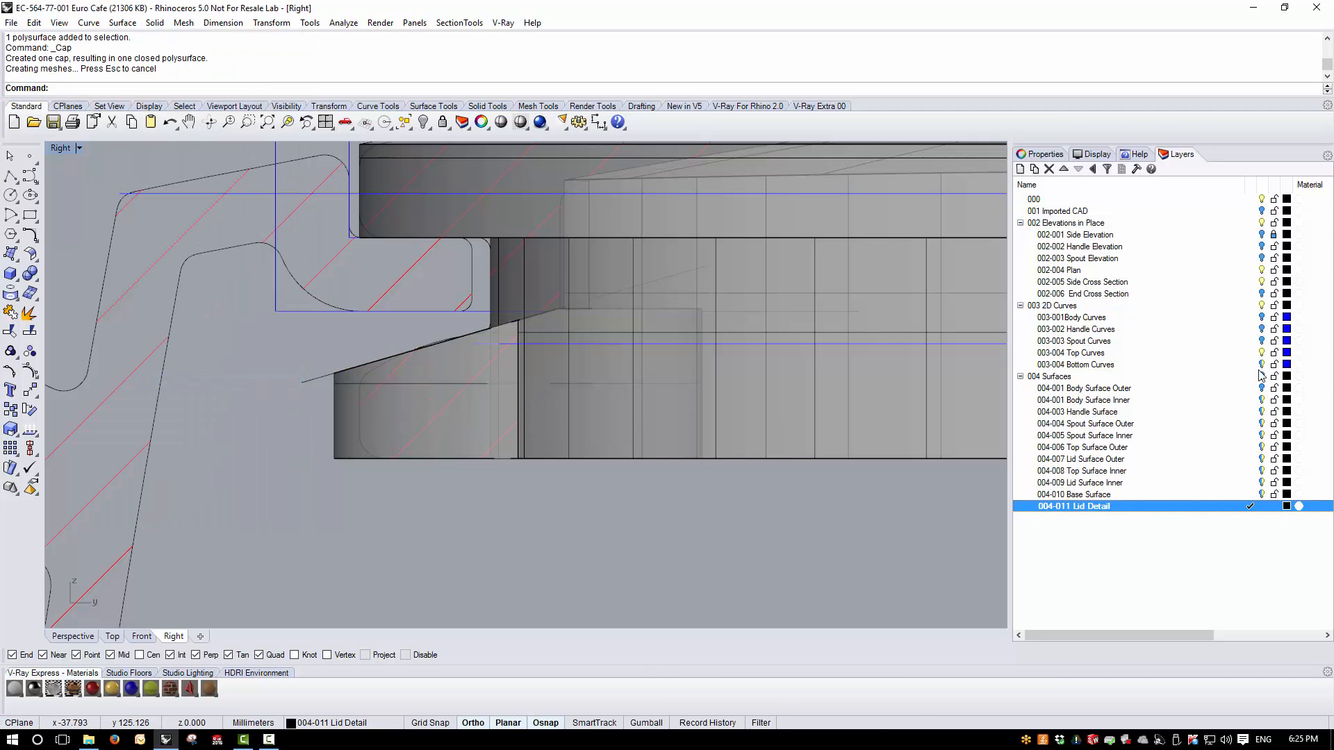
- Hide the 003 2D Curves and 002 Elevations in Place layers and examine the tab from below in the Perspective view
click(1268, 307)
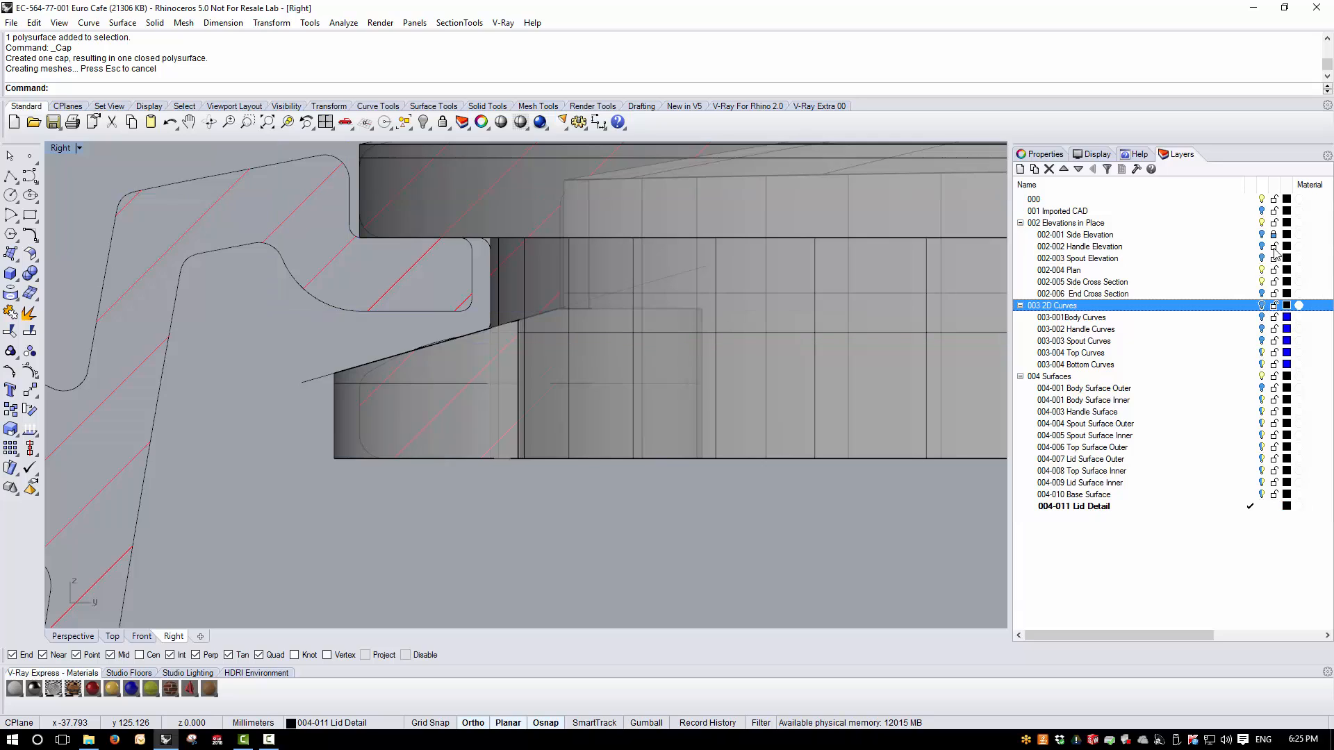
click(1261, 222)
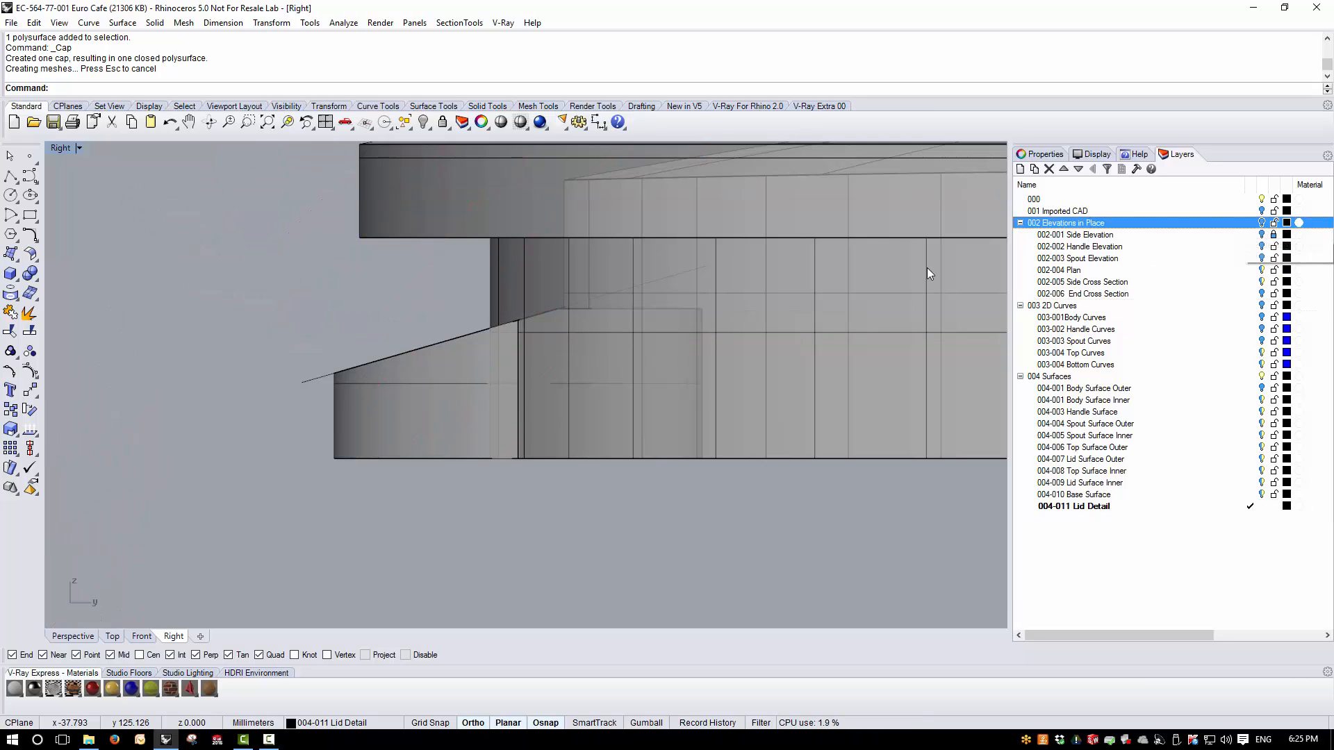
double_click(61, 148)
right_drag(767, 269, 550, 199)
scroll(752, 233, up, 8)
right_drag(756, 239, 753, 287)
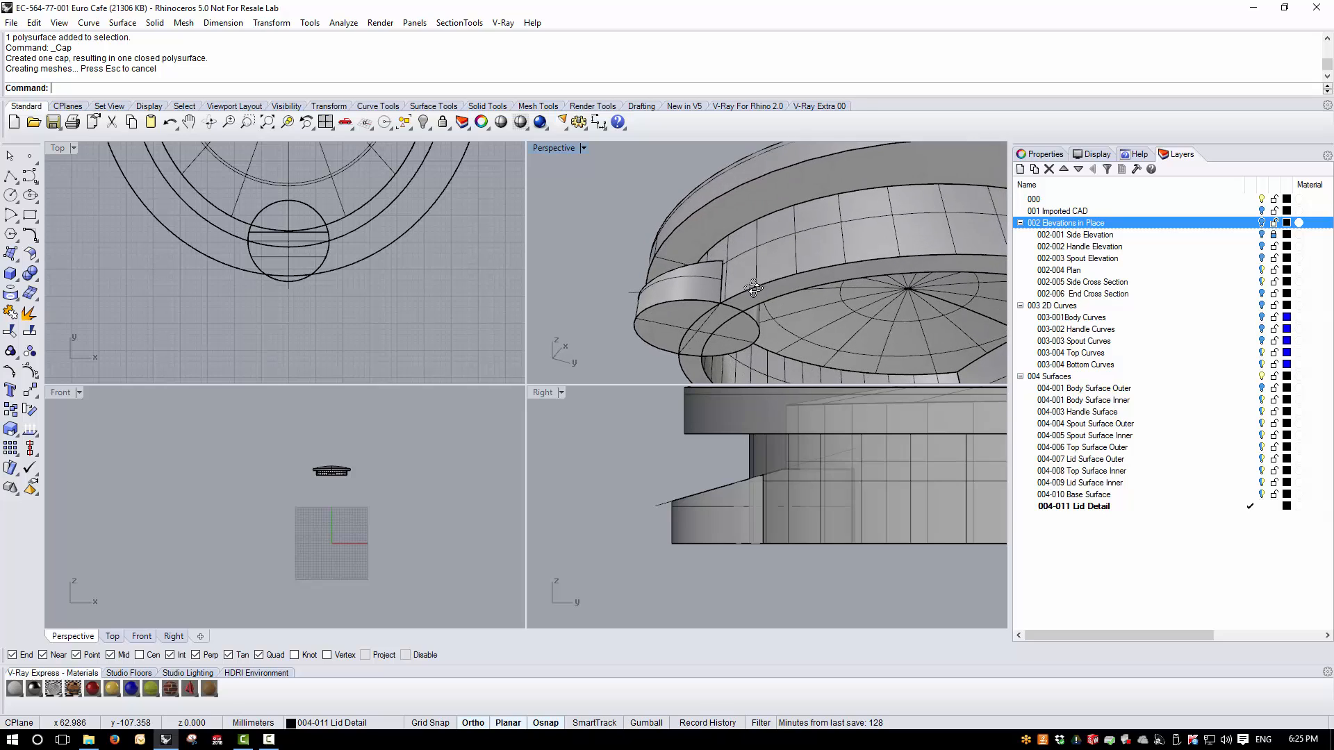
- Draw a vertical line about 8 mm long through the tab, just inside the lid flange's outer wall in the Right view
double_click(544, 394)
scroll(625, 389, up, 2)
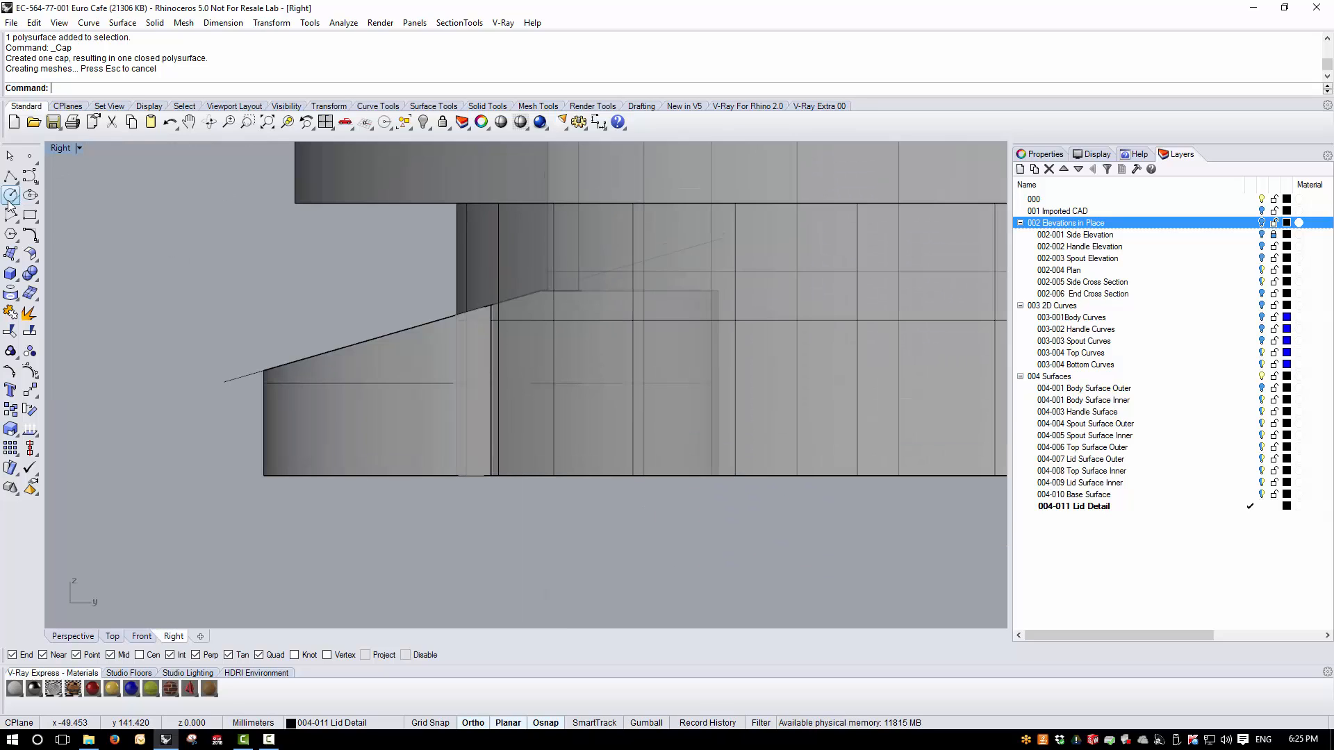
click(14, 178)
click(31, 182)
click(531, 509)
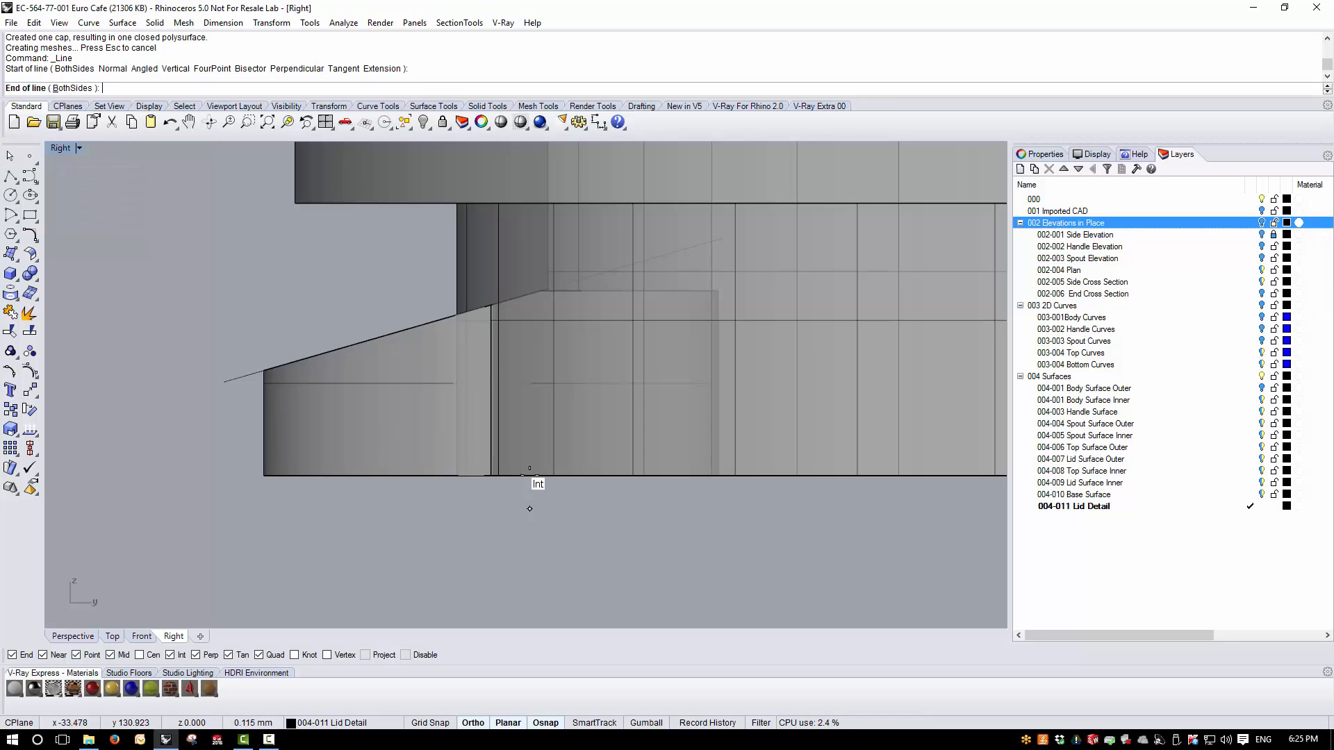
click(524, 250)
- Trim off the inner part of the tab with the vertical line and cap the resulting opening
click(530, 499)
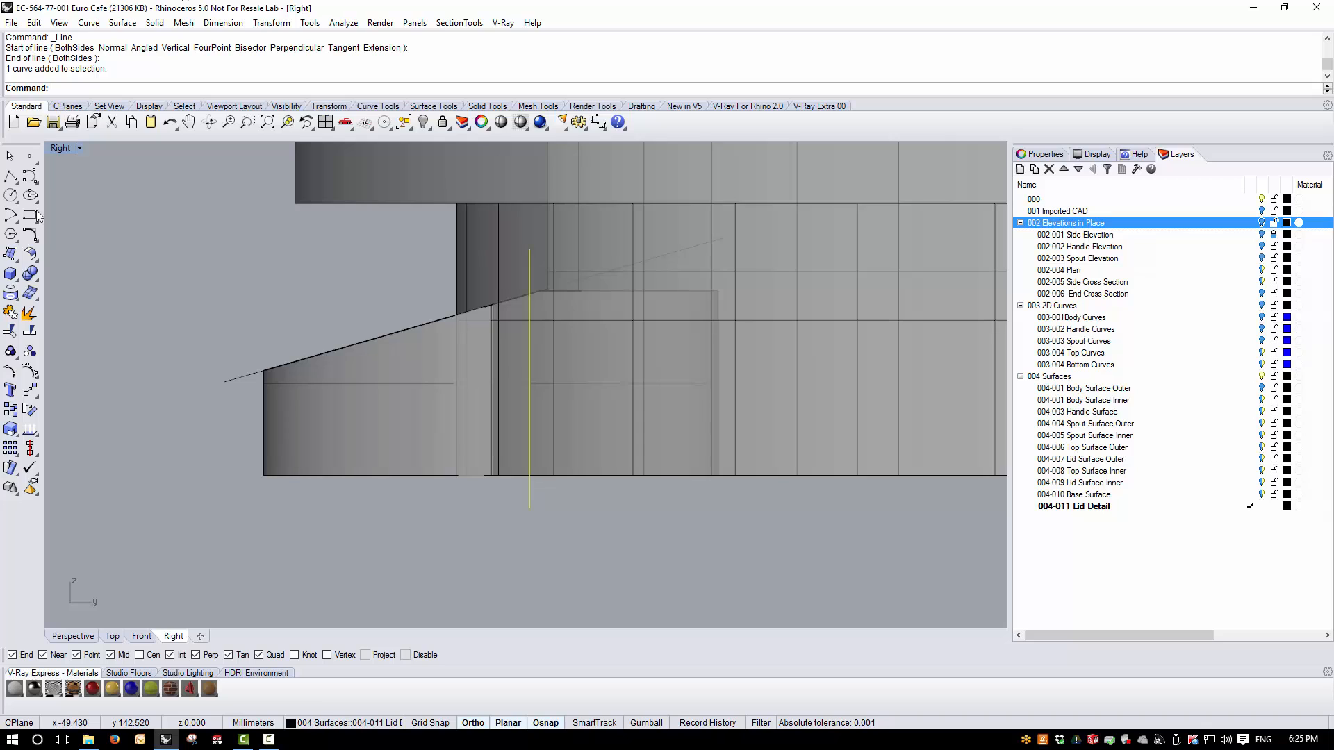
click(27, 313)
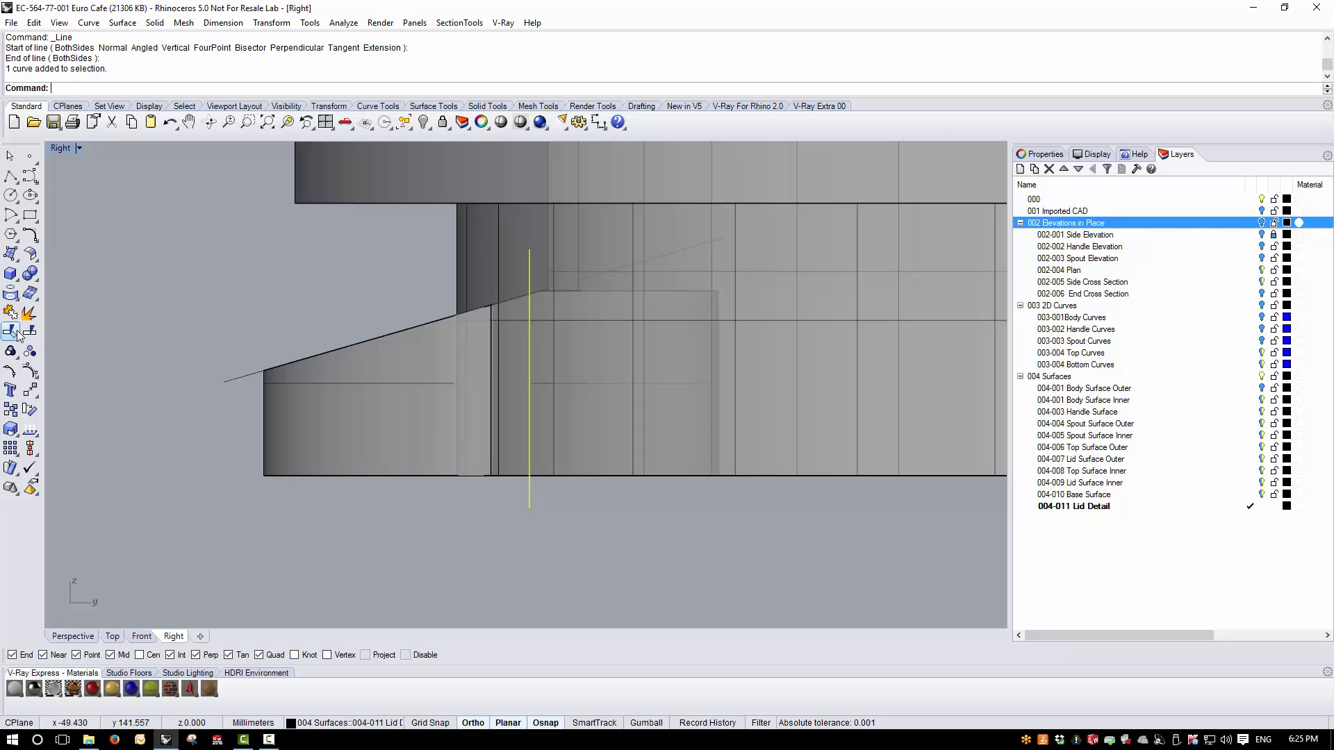
click(598, 292)
key(Return)
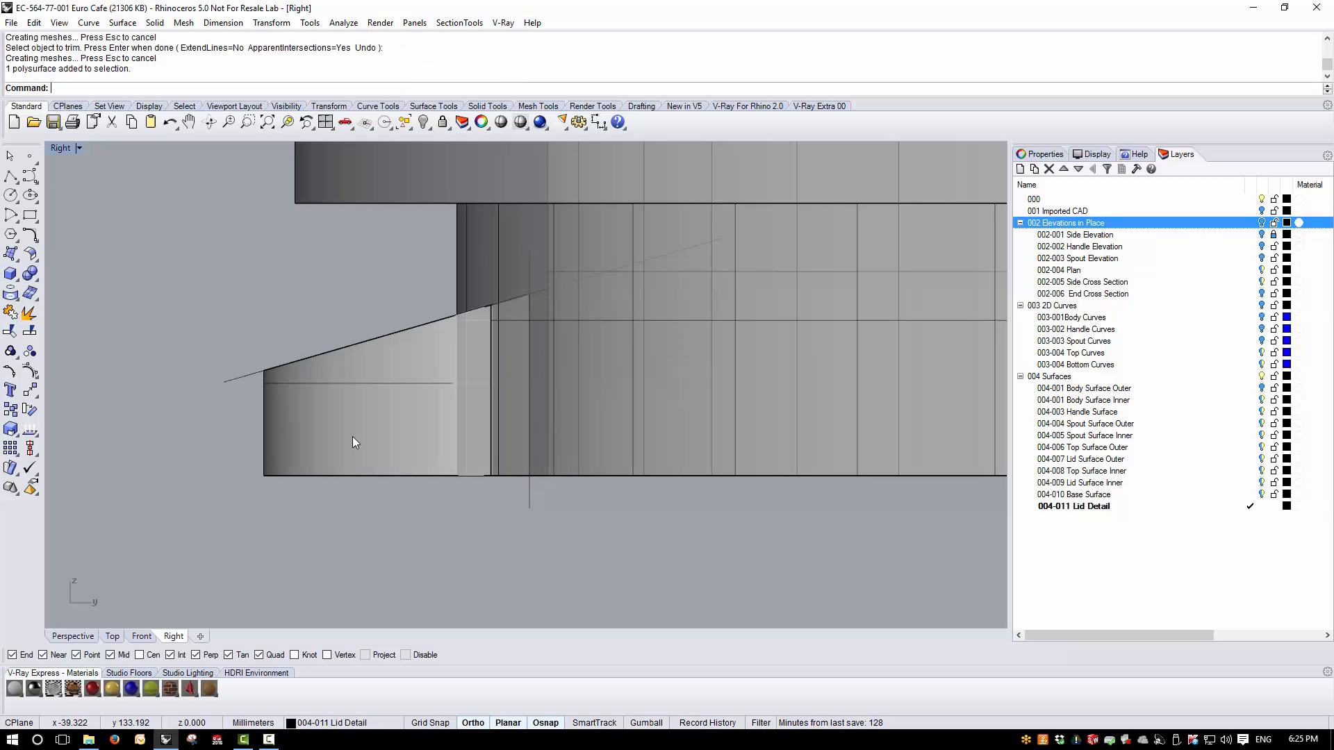
click(352, 437)
click(154, 22)
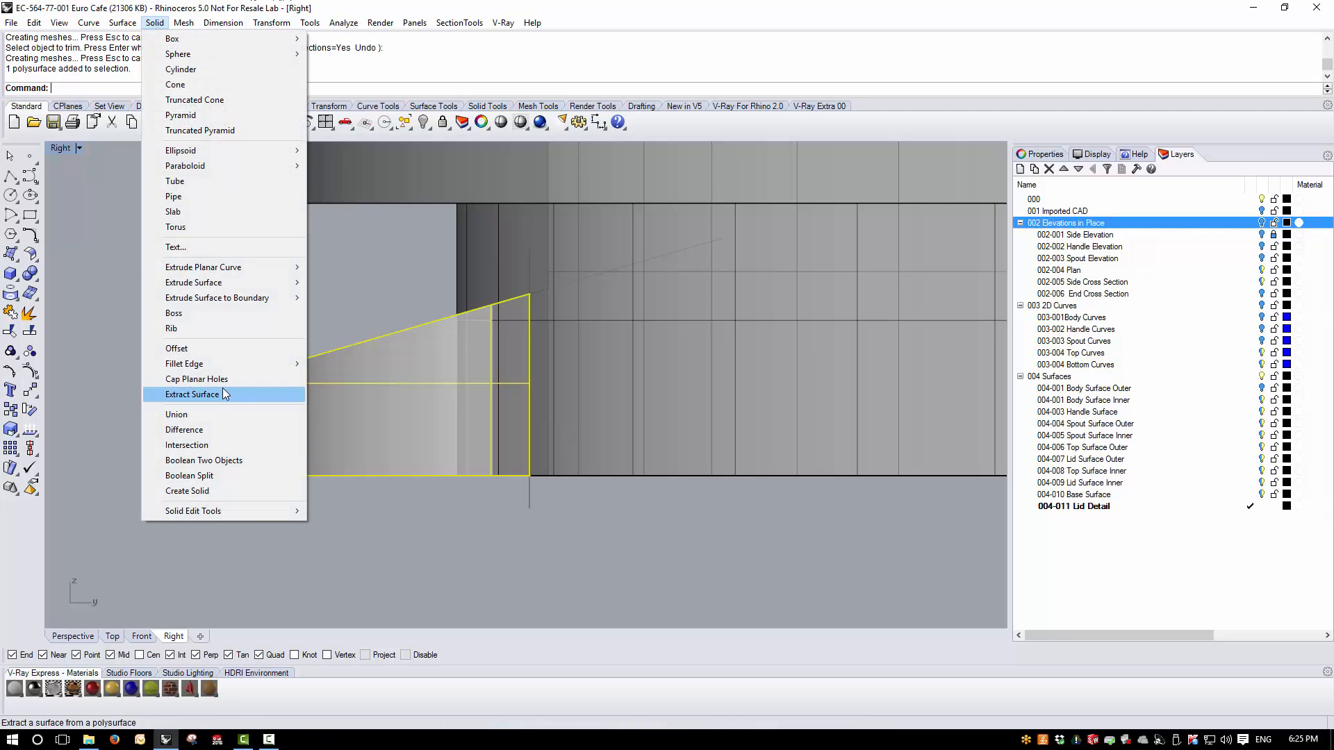
click(191, 378)
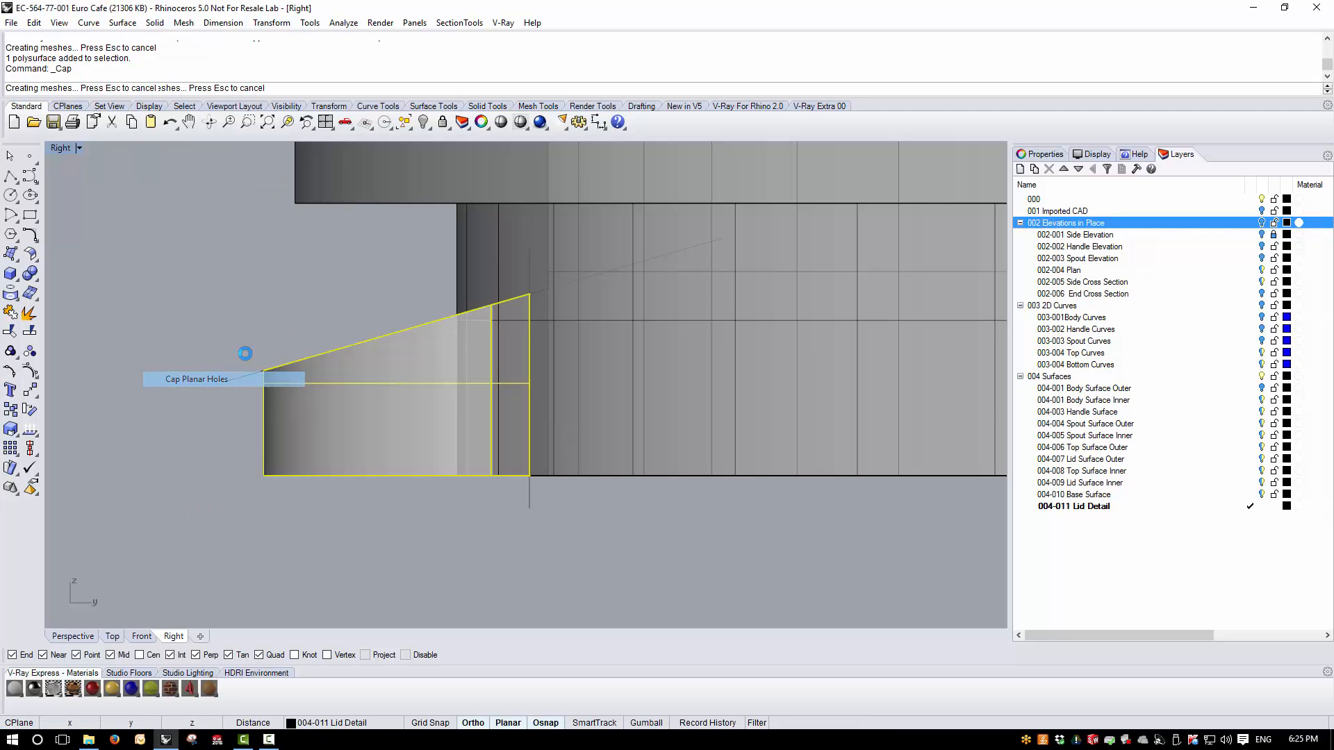
- Boolean-union the locking tab with the lid body in the Perspective view
double_click(68, 150)
right_drag(757, 248, 764, 246)
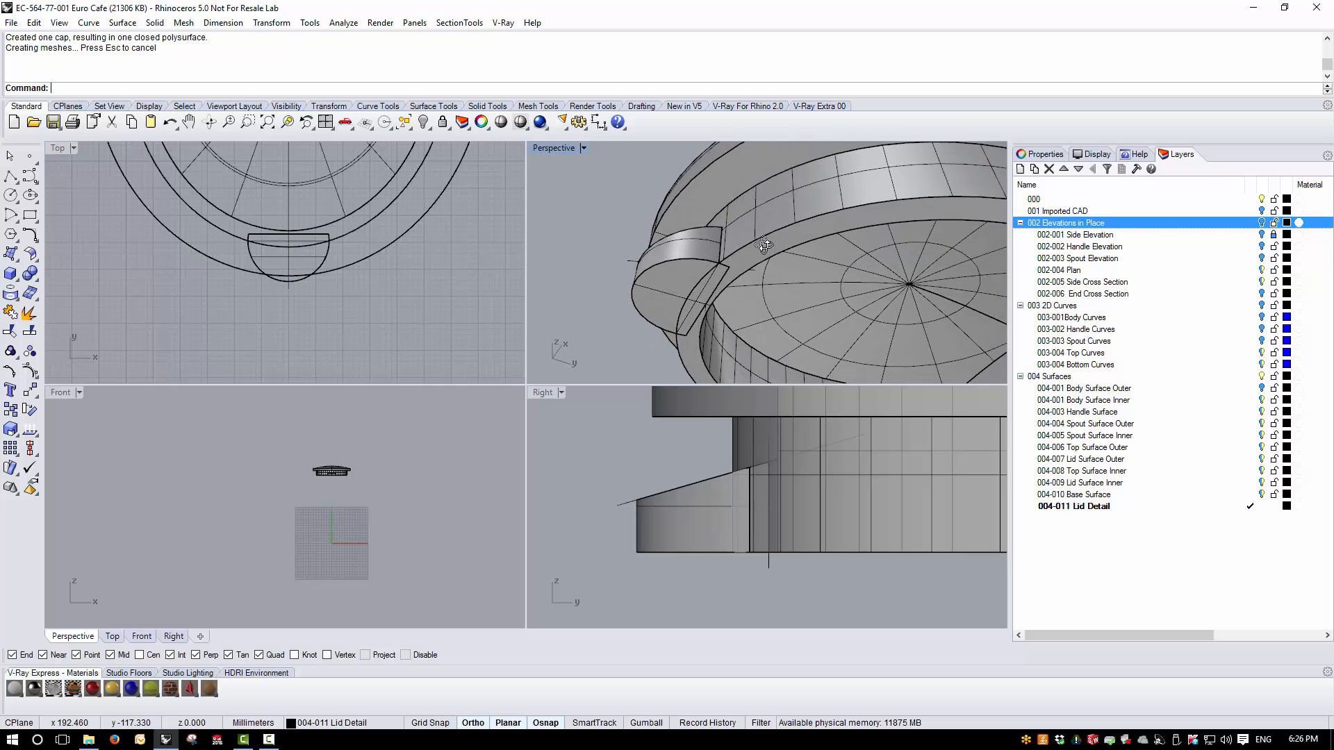
double_click(554, 153)
scroll(439, 440, down, 5)
right_drag(431, 445, 399, 451)
scroll(399, 451, up, 2)
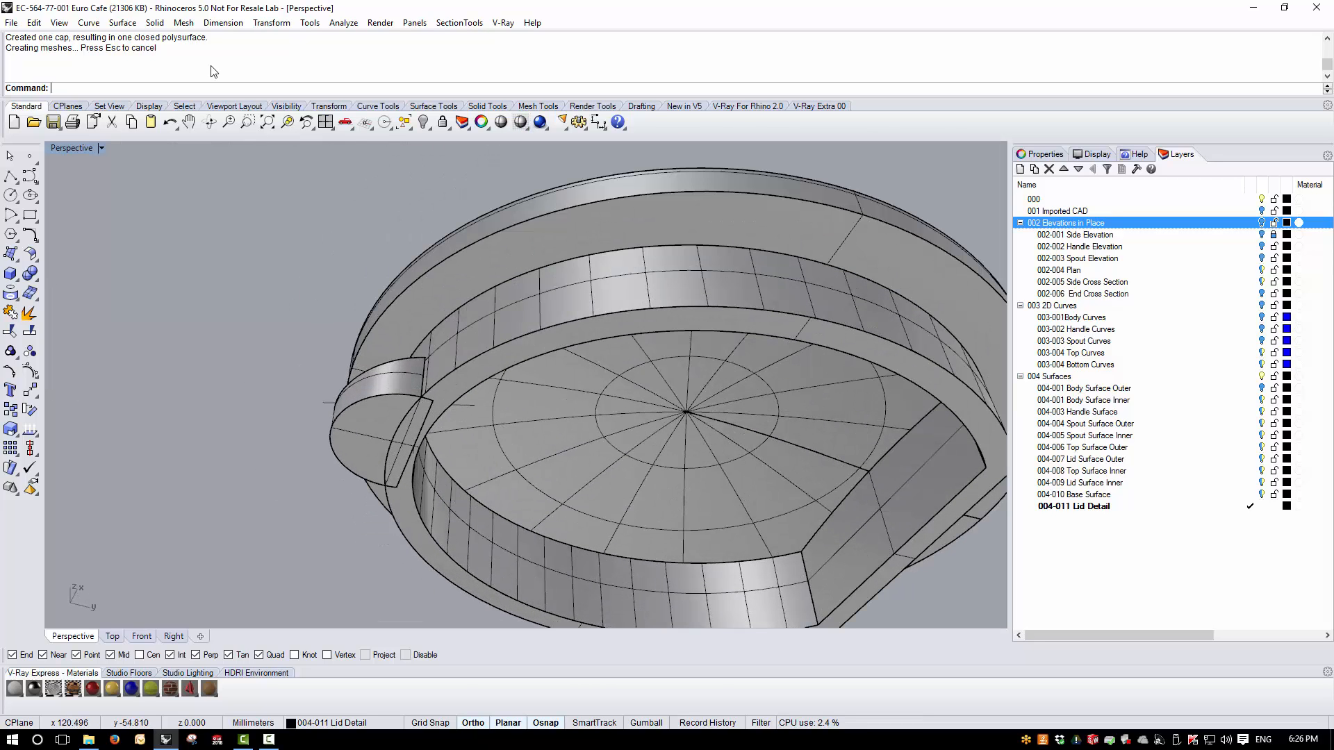
click(155, 27)
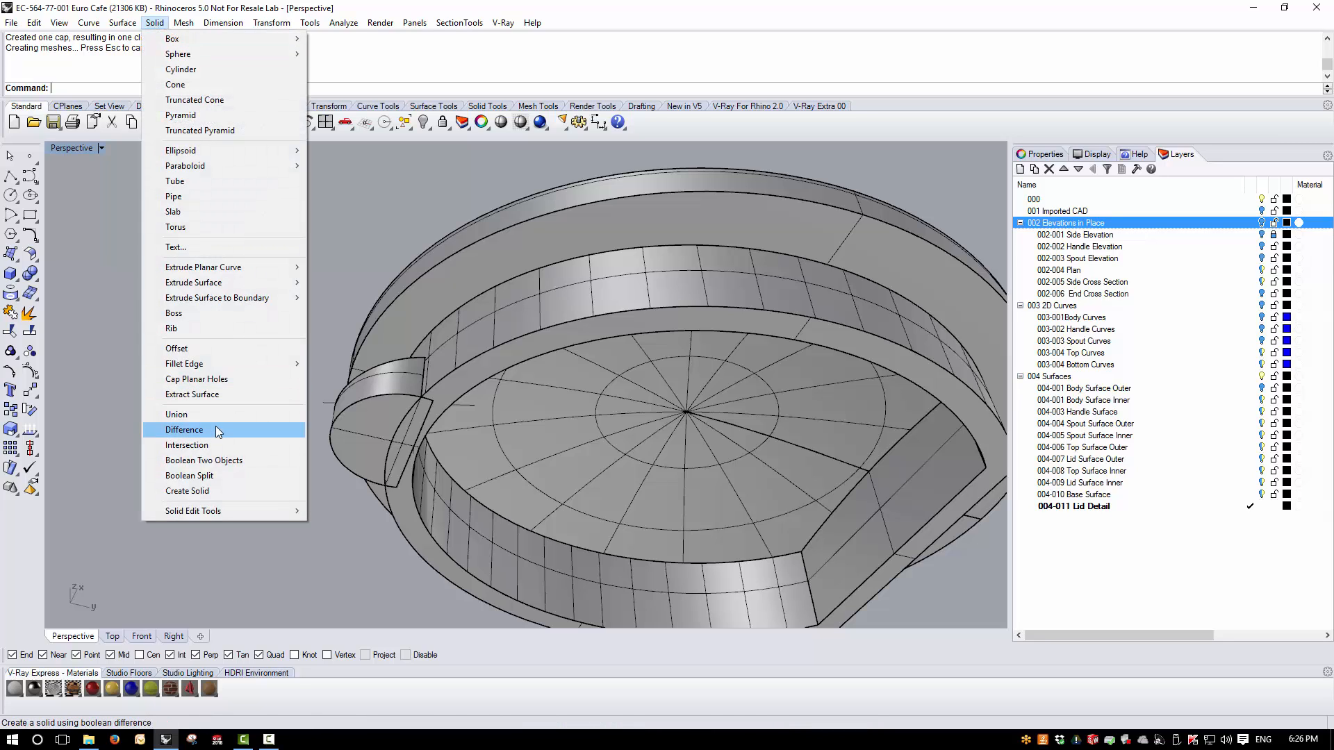
click(174, 415)
click(382, 421)
click(457, 365)
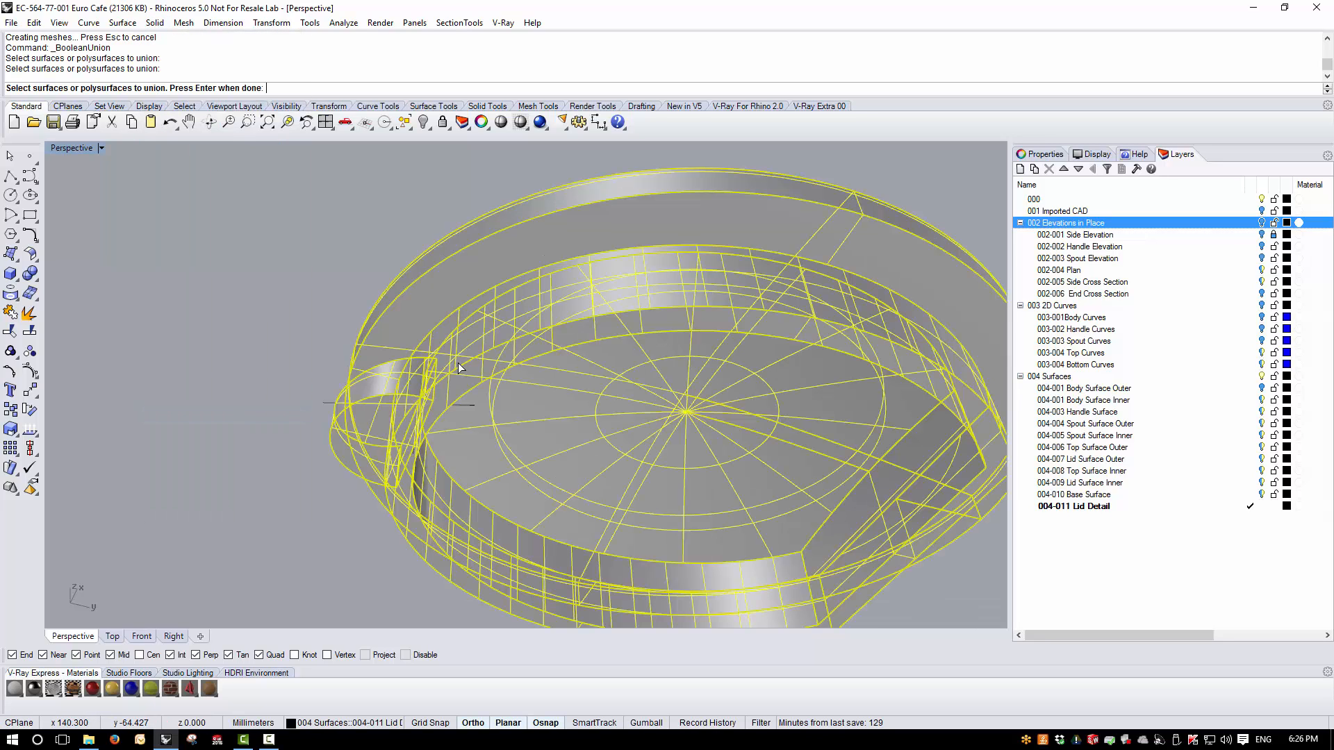
key(Return)
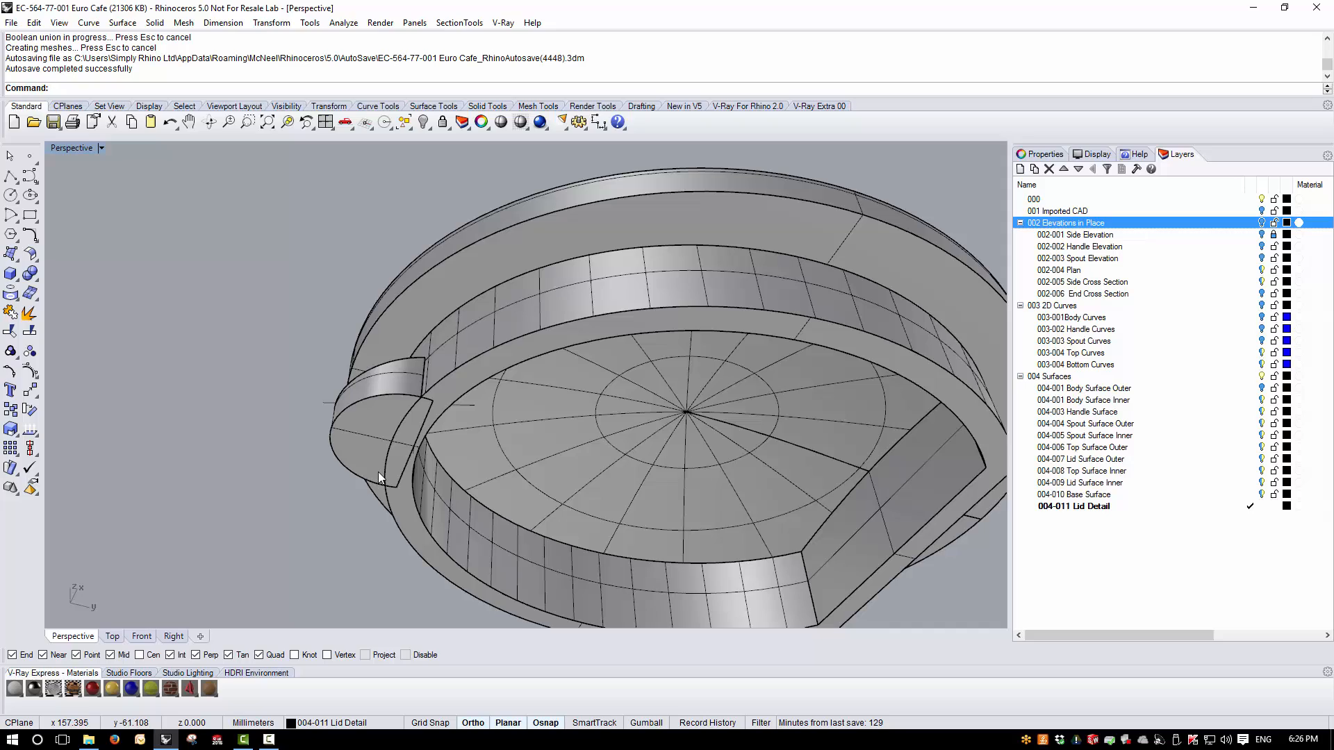
- Merge all coplanar faces of the joined lid so the tab's underside and the flange rim form one face
right_drag(470, 417, 450, 202)
click(457, 393)
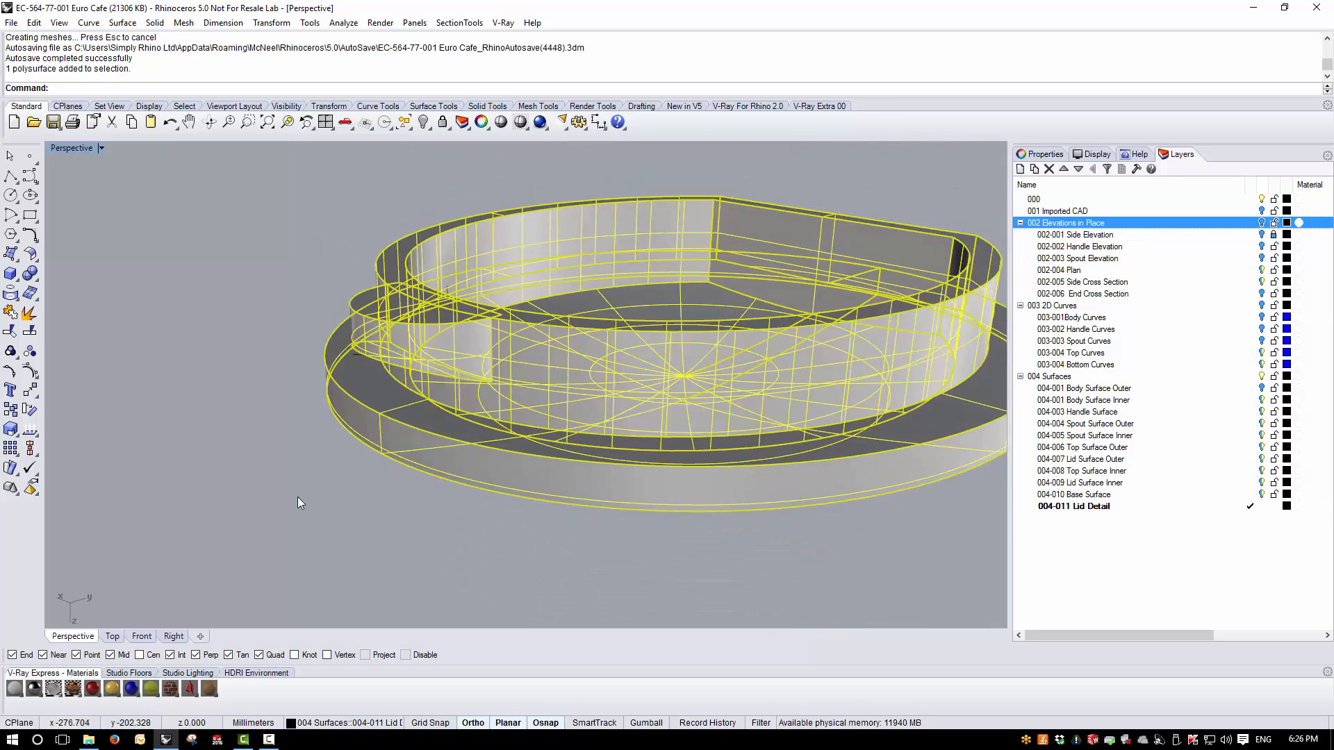
click(297, 498)
right_drag(491, 288, 473, 340)
scroll(431, 351, up, 2)
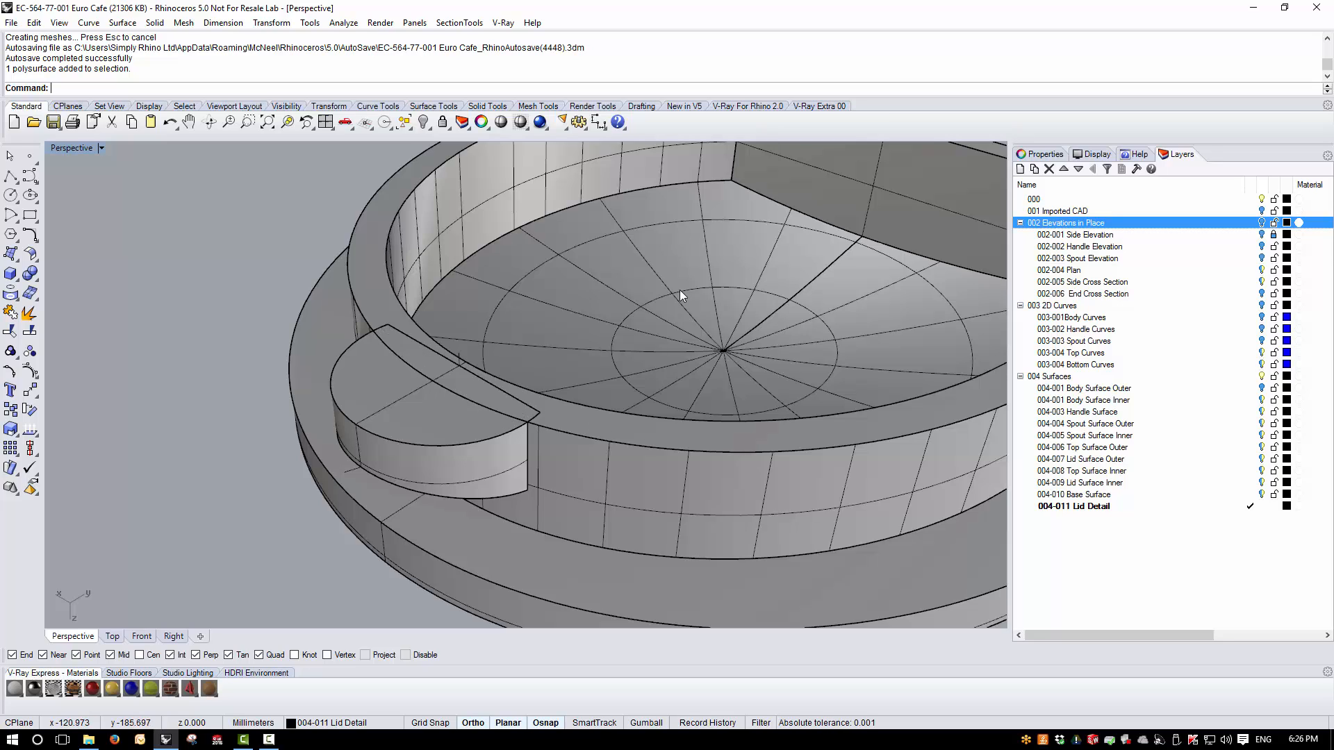
click(485, 106)
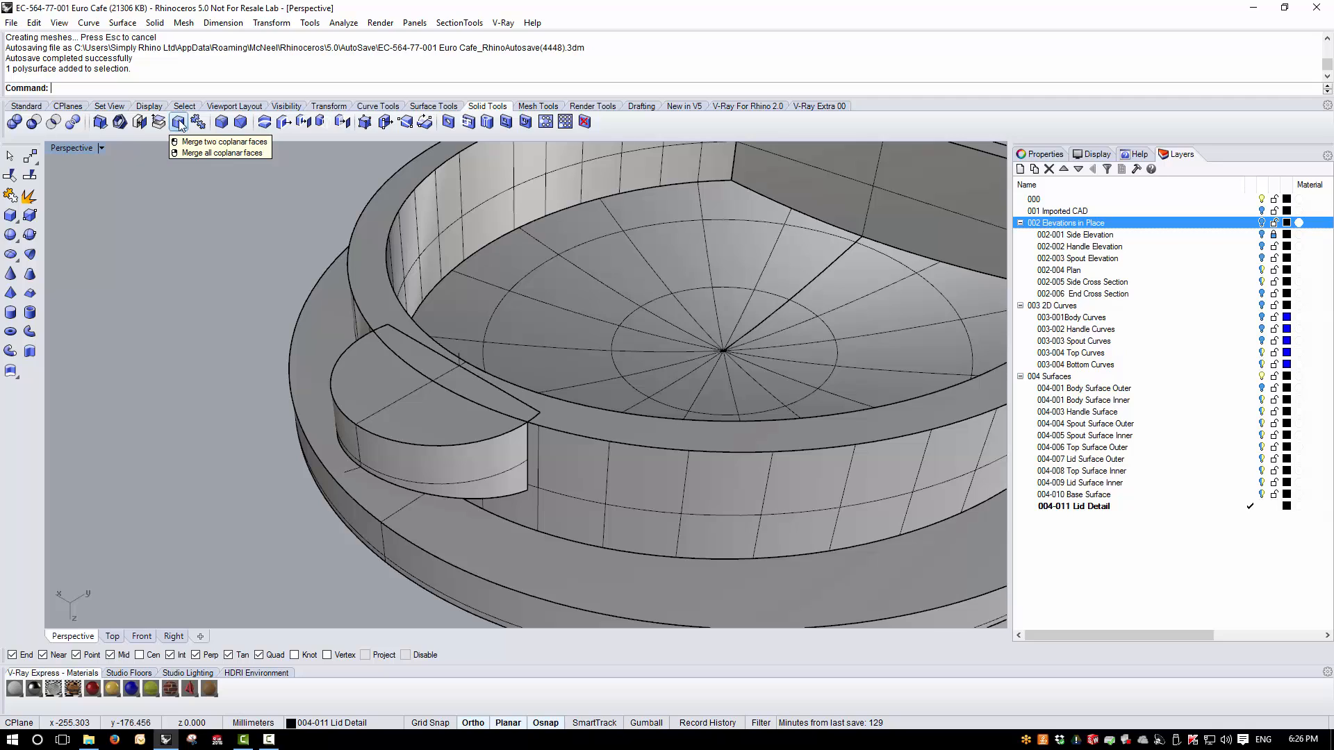
click(381, 395)
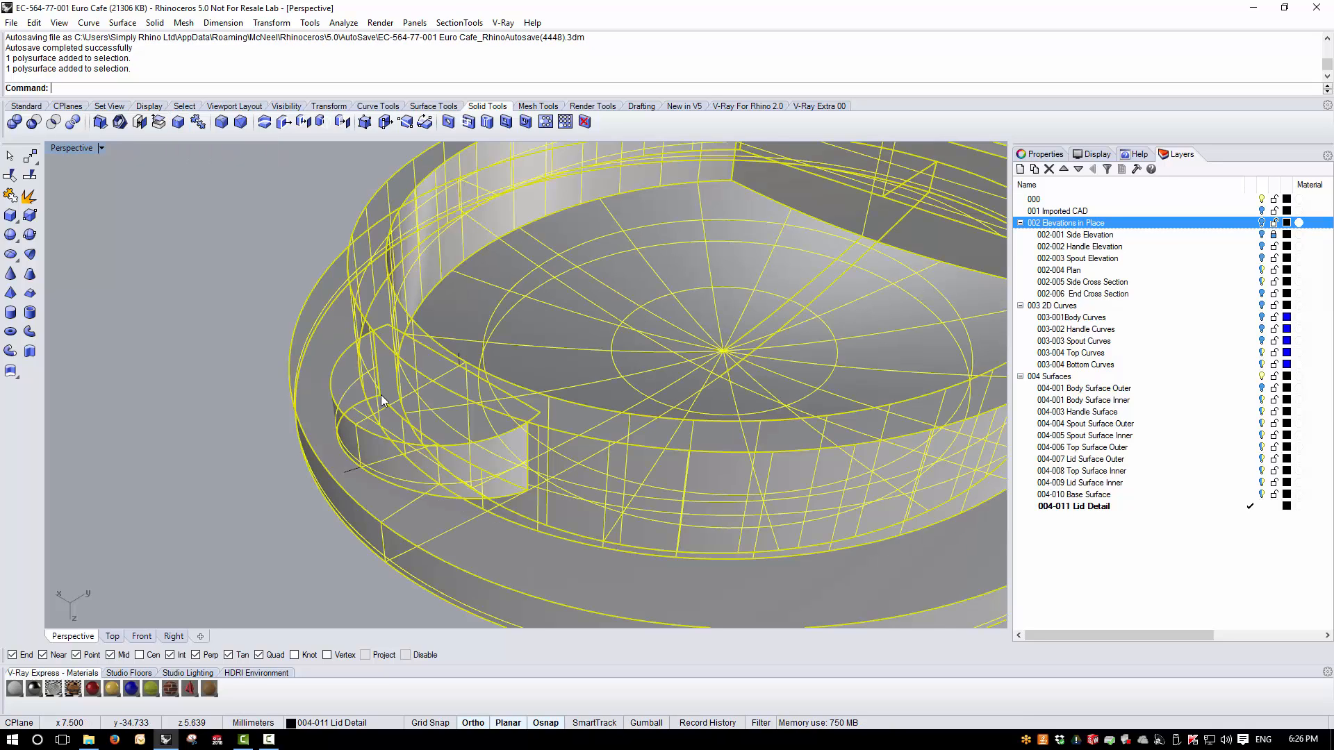
click(197, 123)
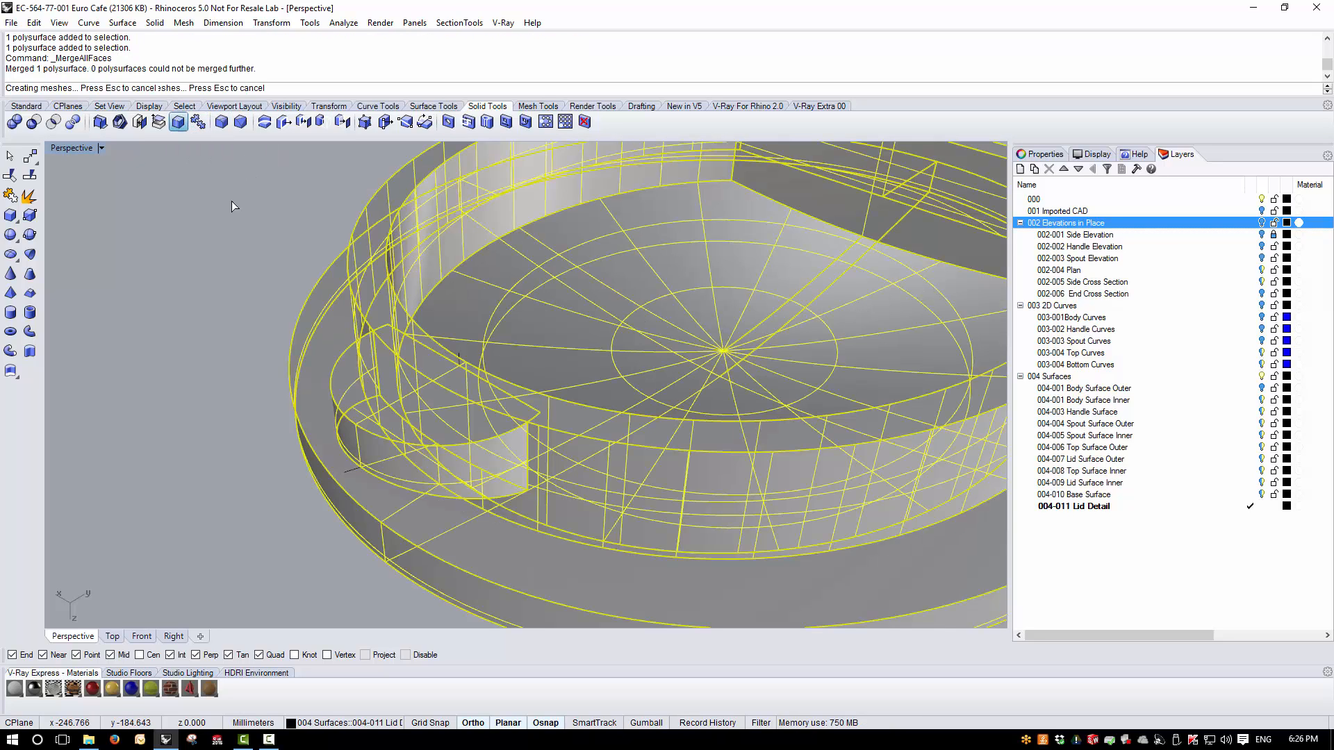
scroll(256, 278, down, 5)
right_drag(476, 389, 572, 599)
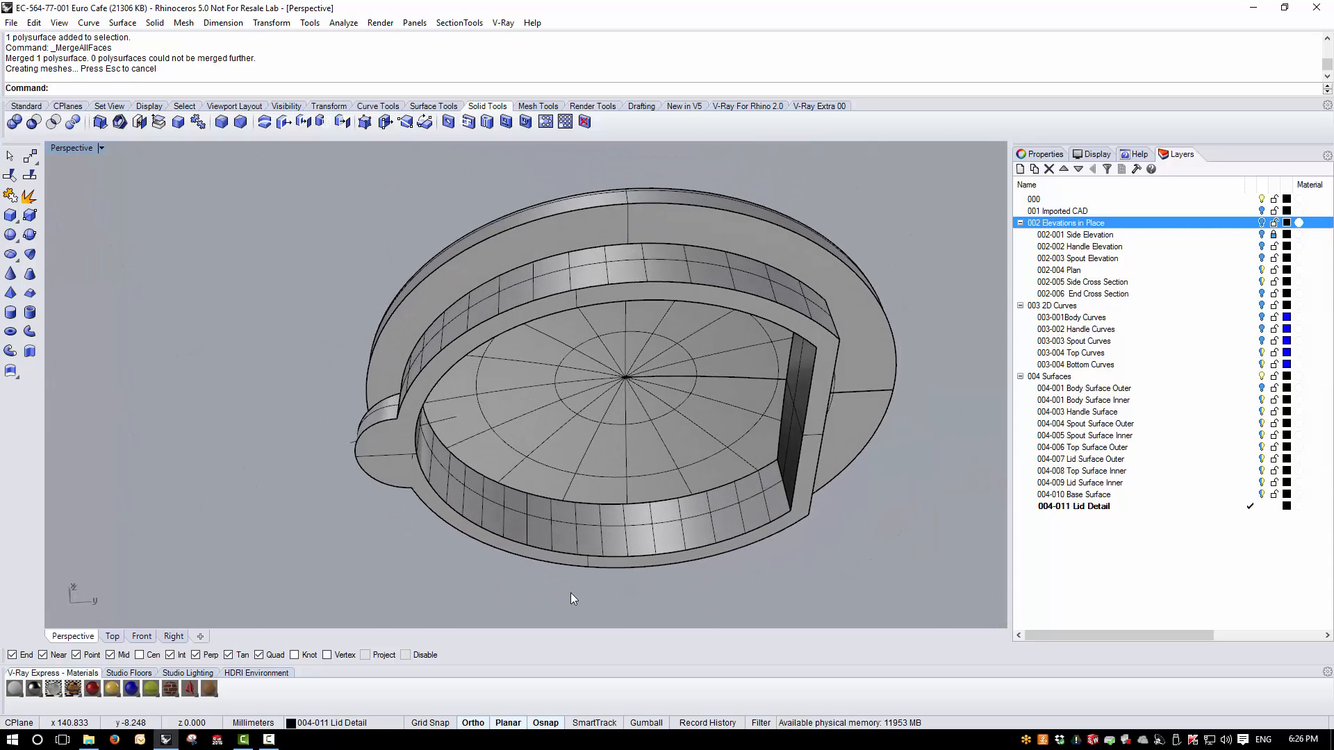
- Select all the leftover construction curves around the lid and delete them
text(Crv)
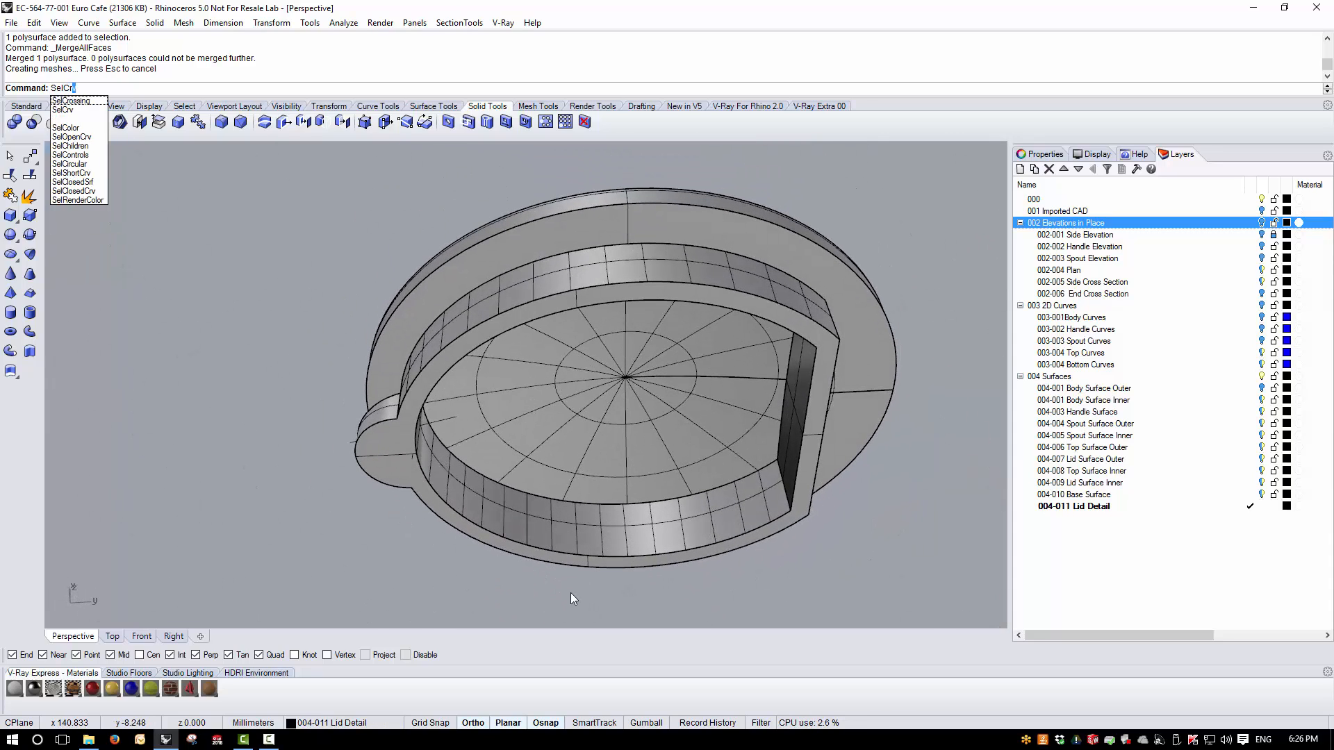
key(Return)
key(Delete)
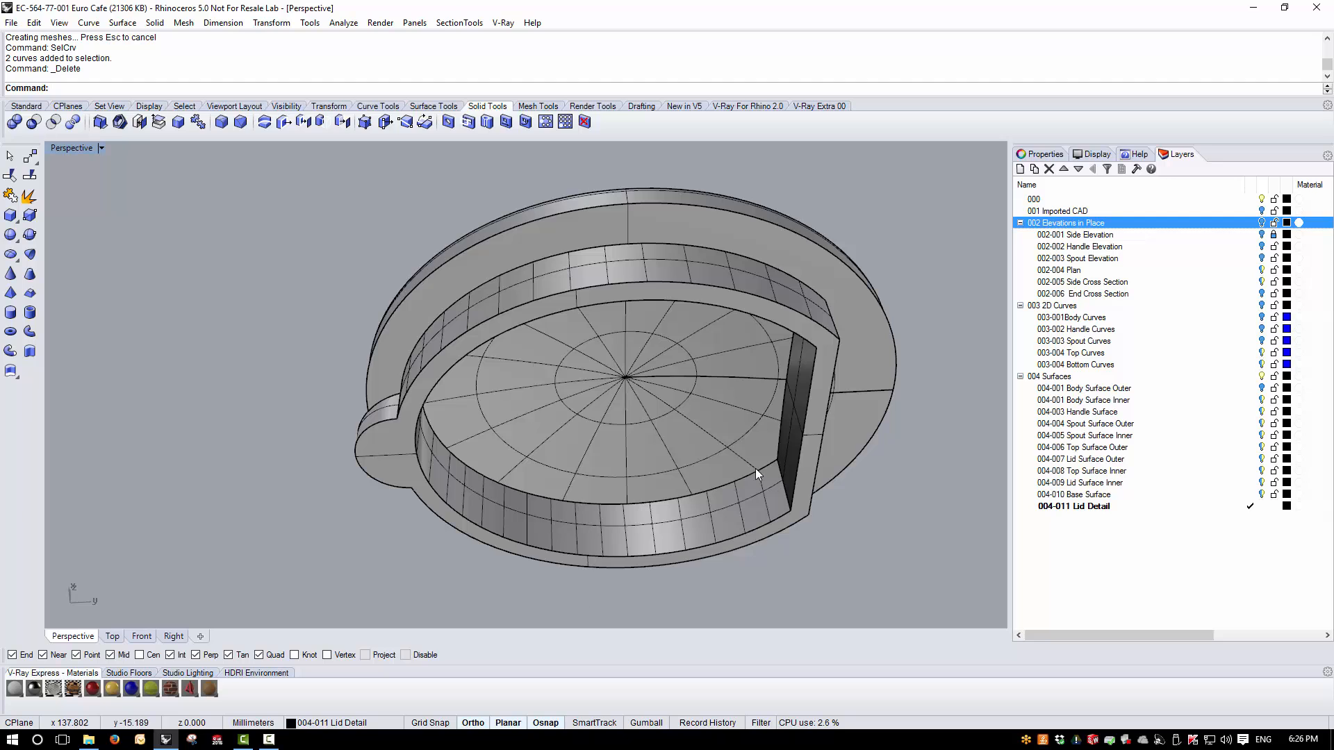
- Show the 004-001 Body Surface Outer layer and examine the seam between the lid and the teapot body
right_drag(756, 469, 618, 417)
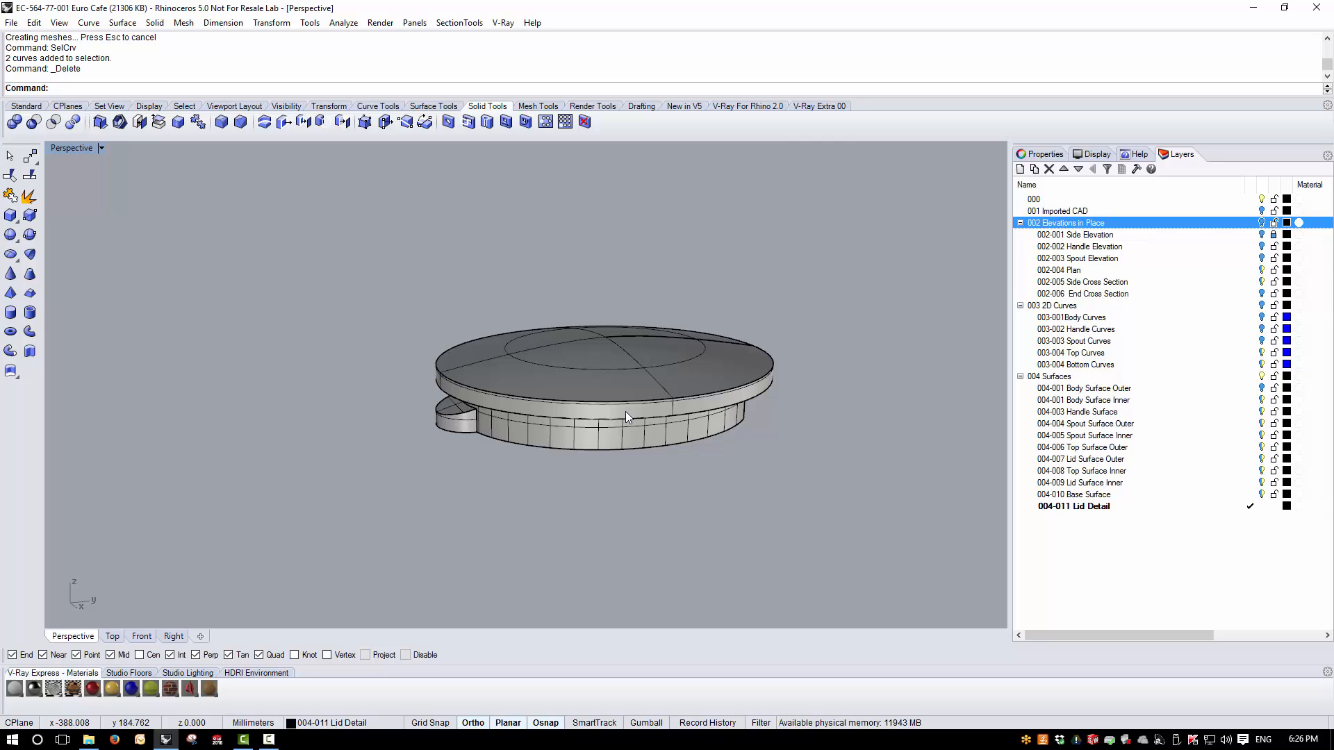
right_drag(807, 378, 699, 466)
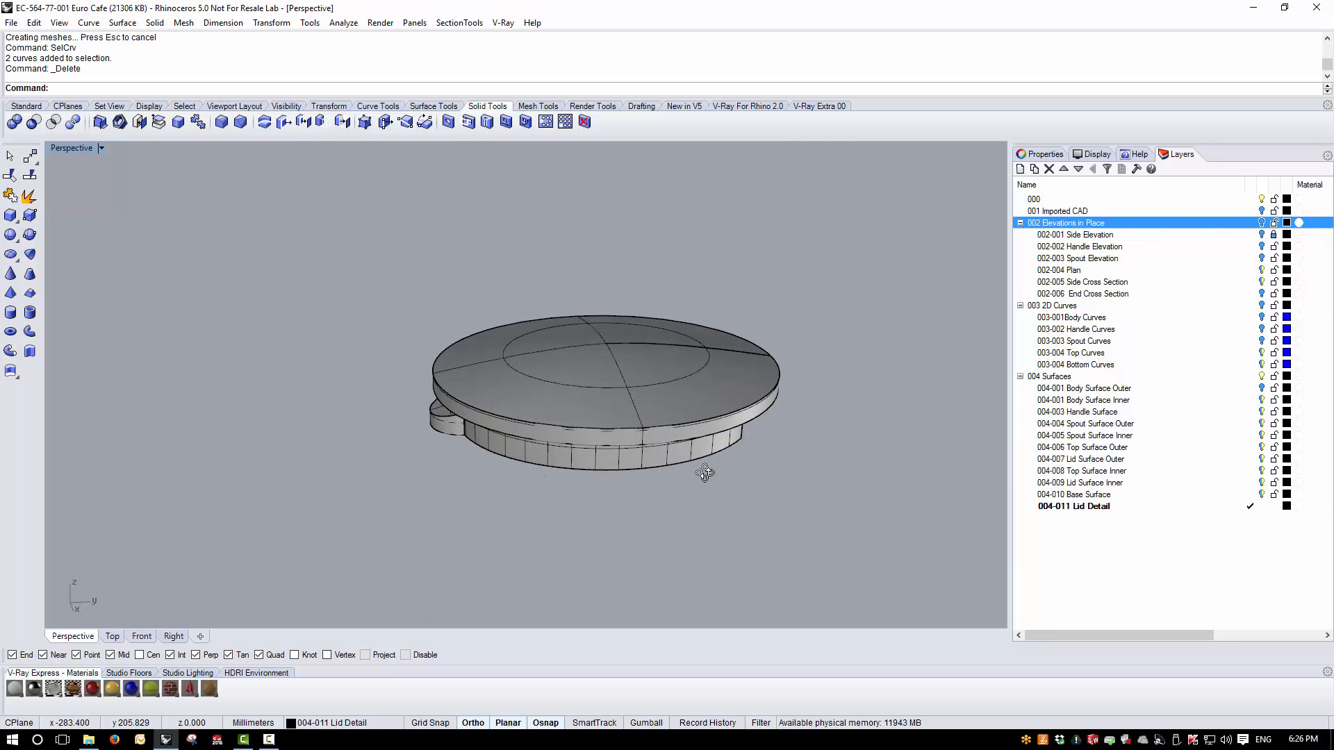
click(1263, 391)
right_drag(519, 458, 576, 467)
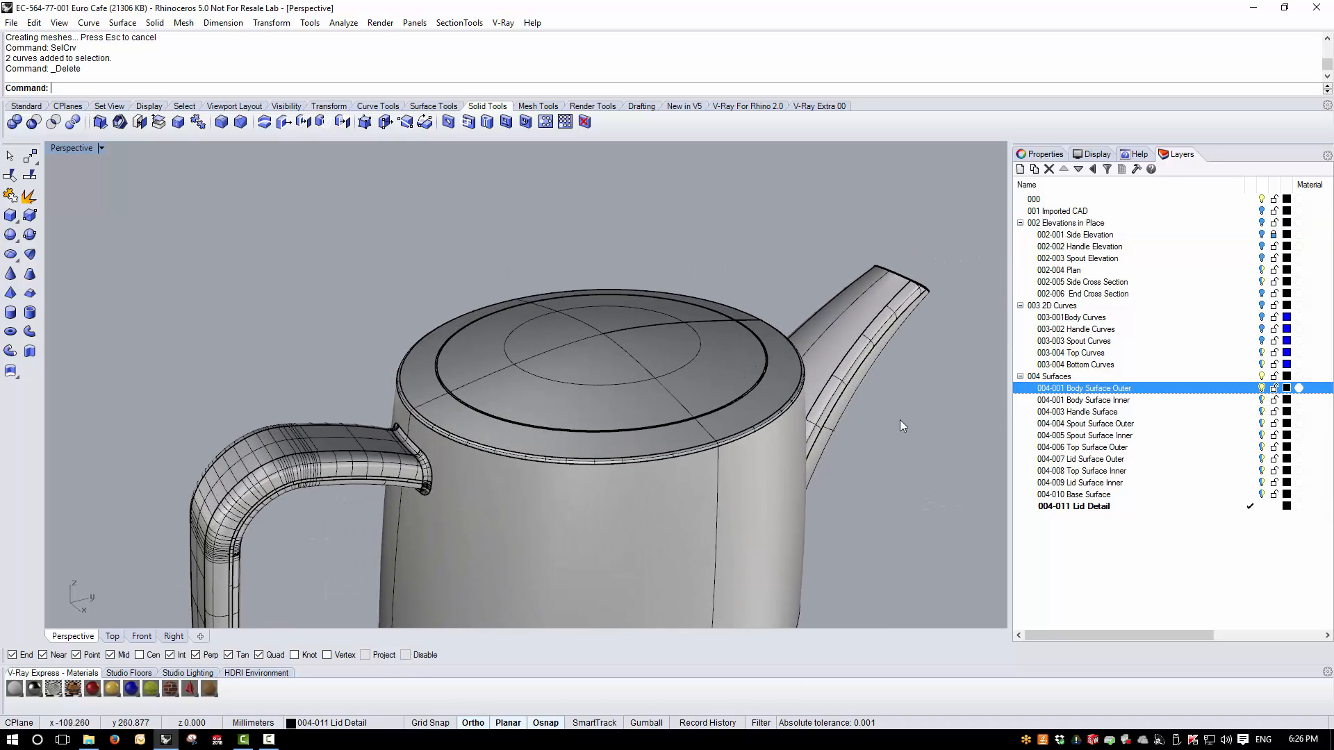
right_drag(899, 420, 727, 418)
scroll(423, 379, up, 10)
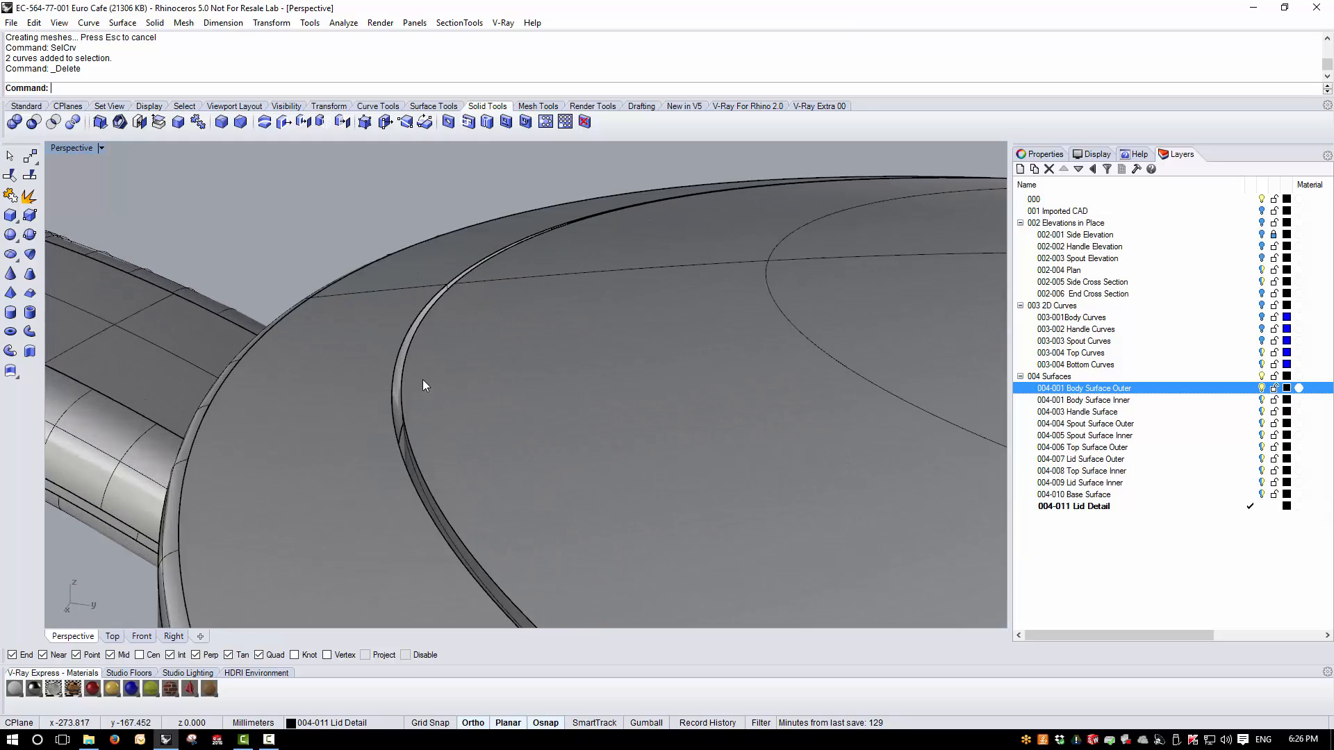
scroll(400, 332, down, 5)
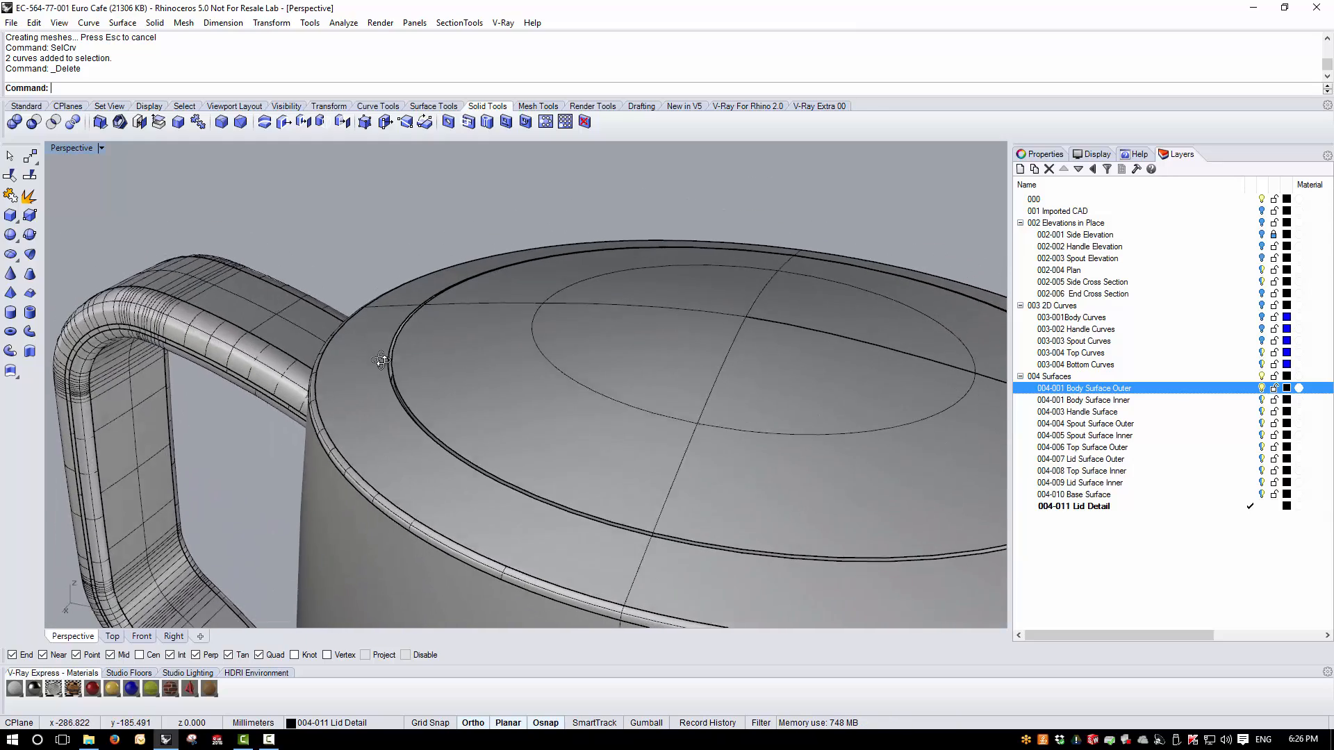
scroll(368, 275, down, 4)
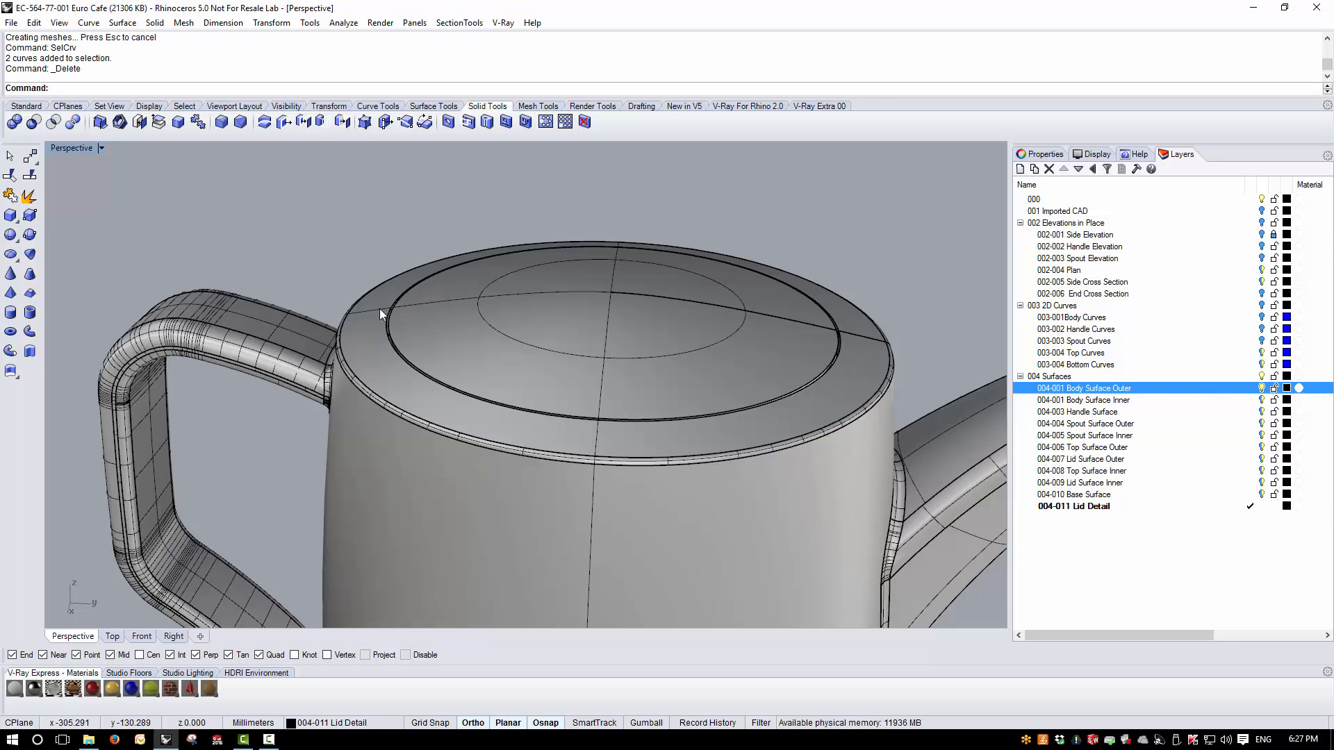
- Blend the lid's upper outer edge and the facing edge of the body opening with a 0.5 mm radius
scroll(389, 307, up, 3)
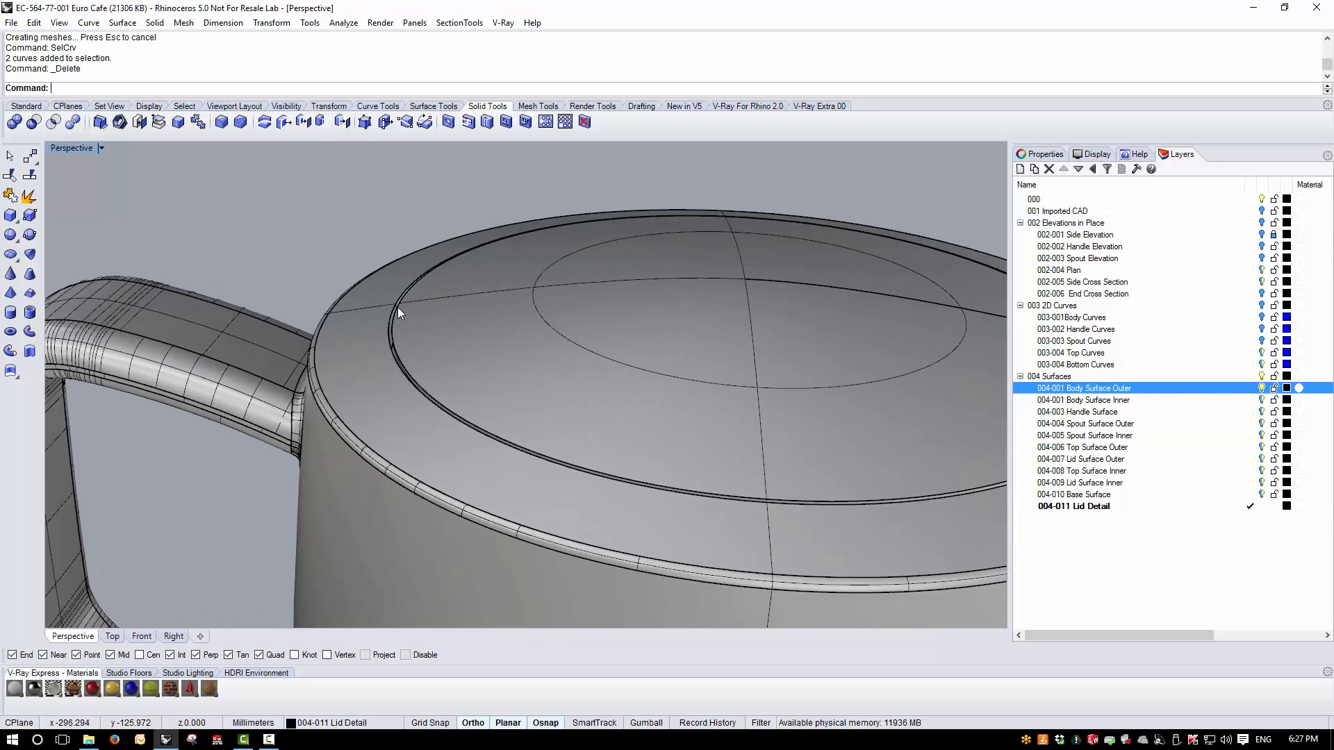
click(154, 23)
mouse_move(198, 365)
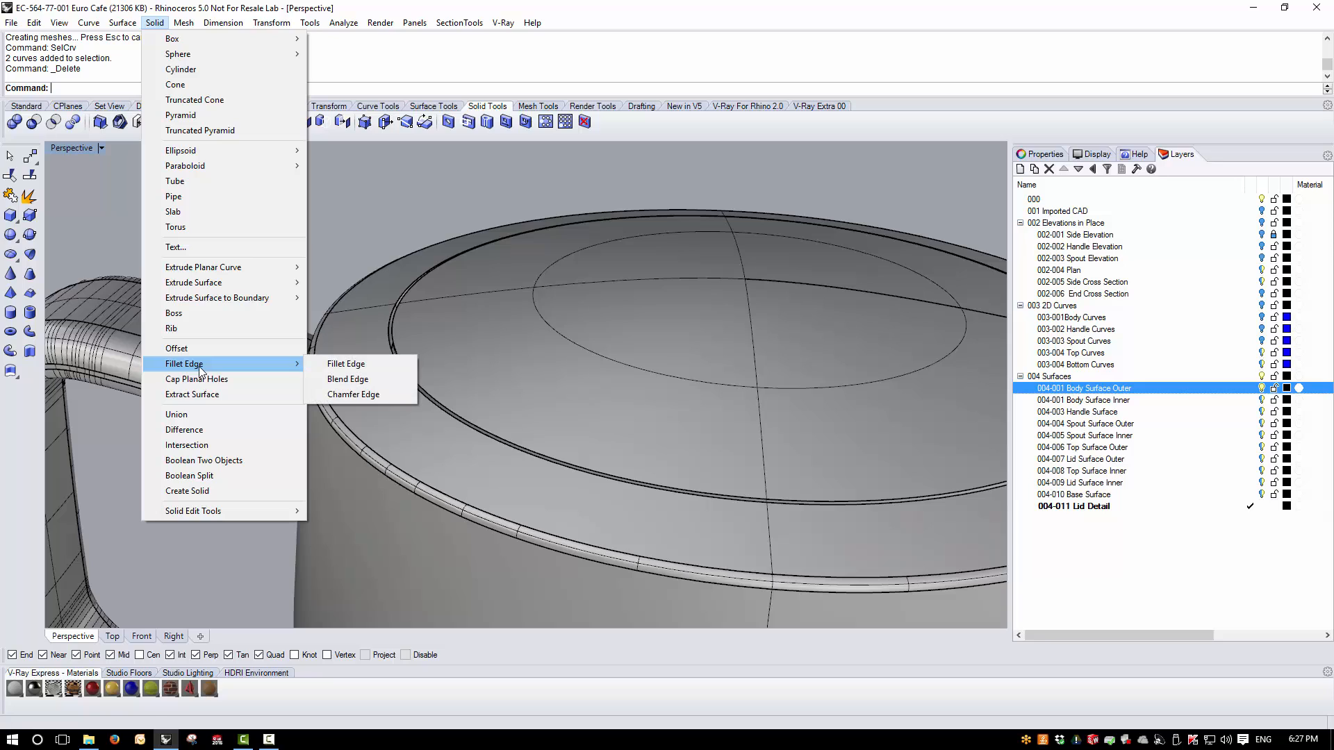
click(337, 380)
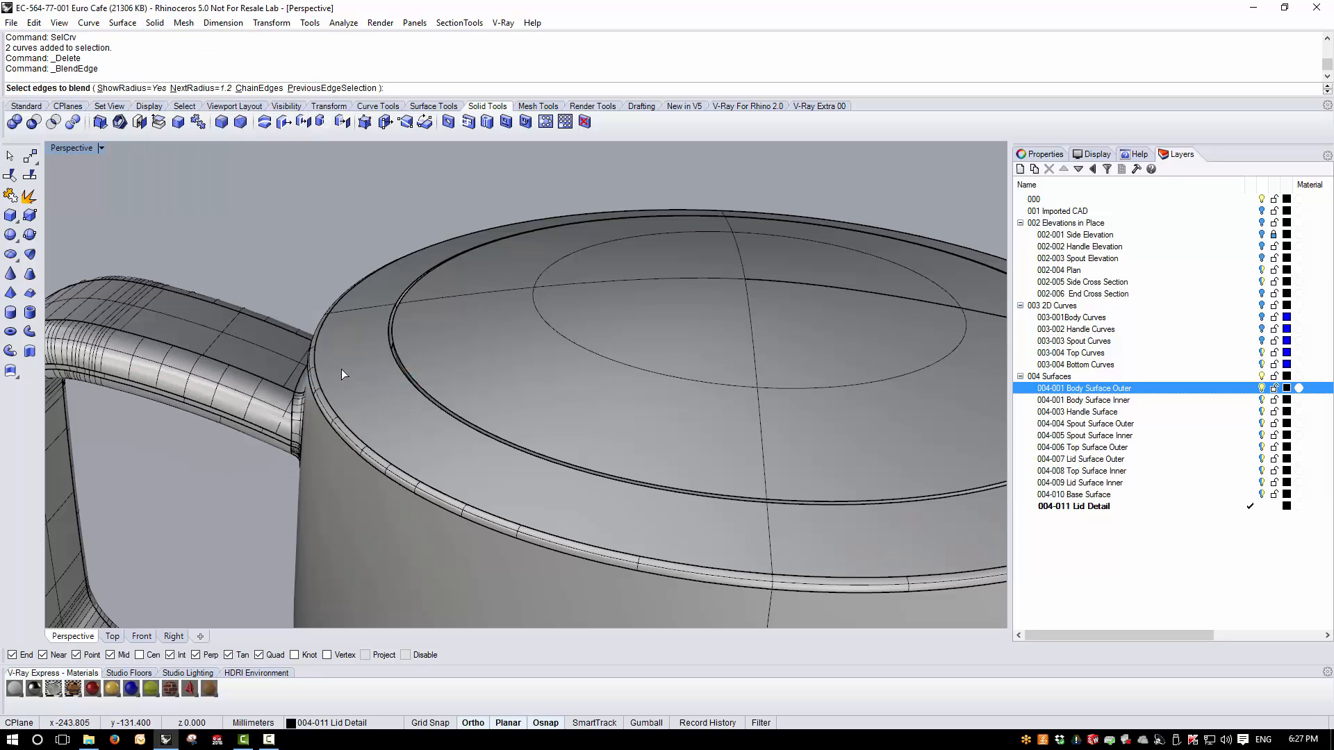
text(0.5)
key(Return)
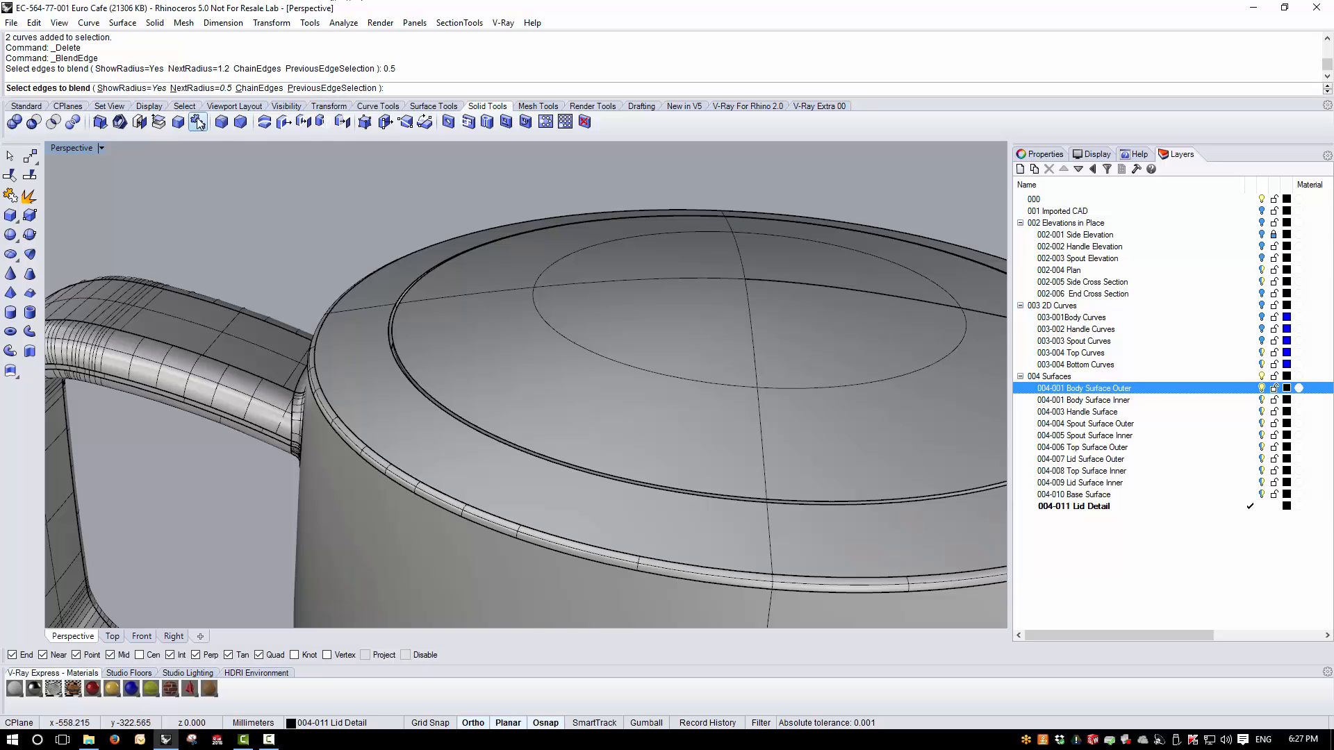
click(395, 324)
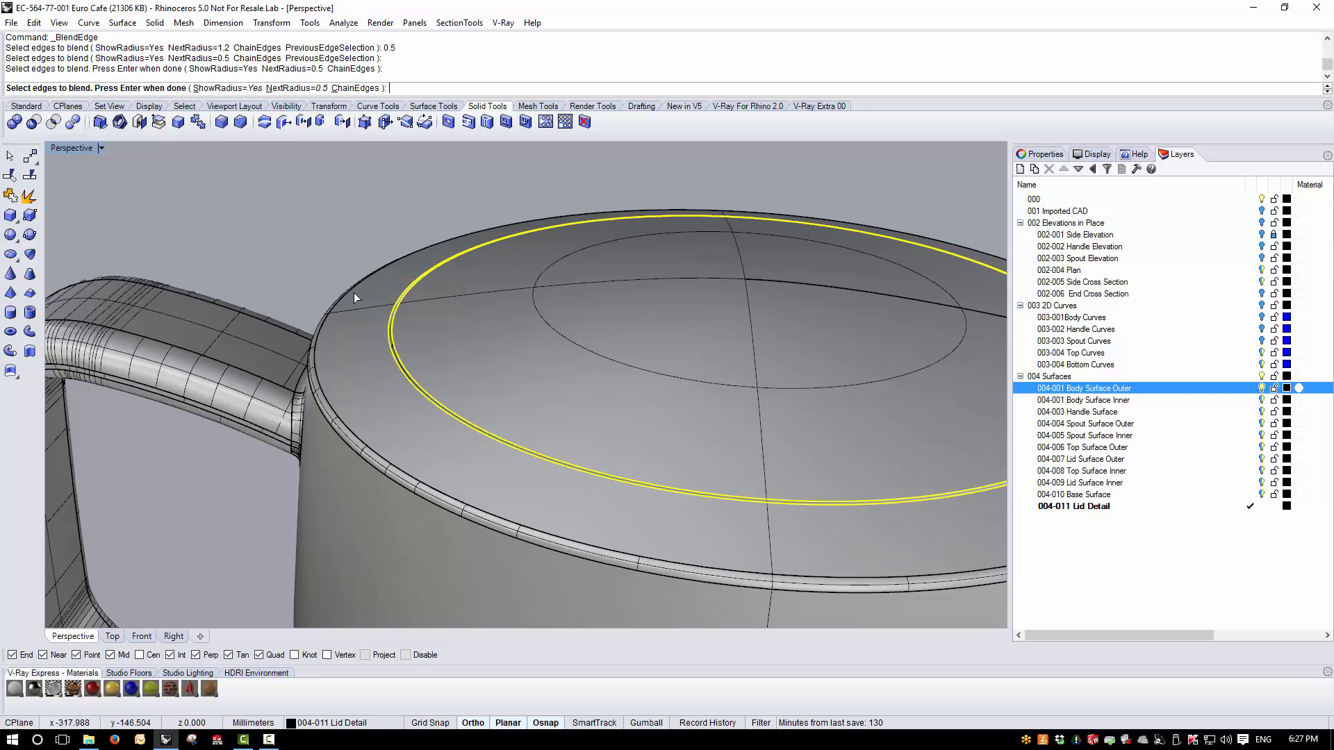
scroll(411, 416, up, 2)
key(Return)
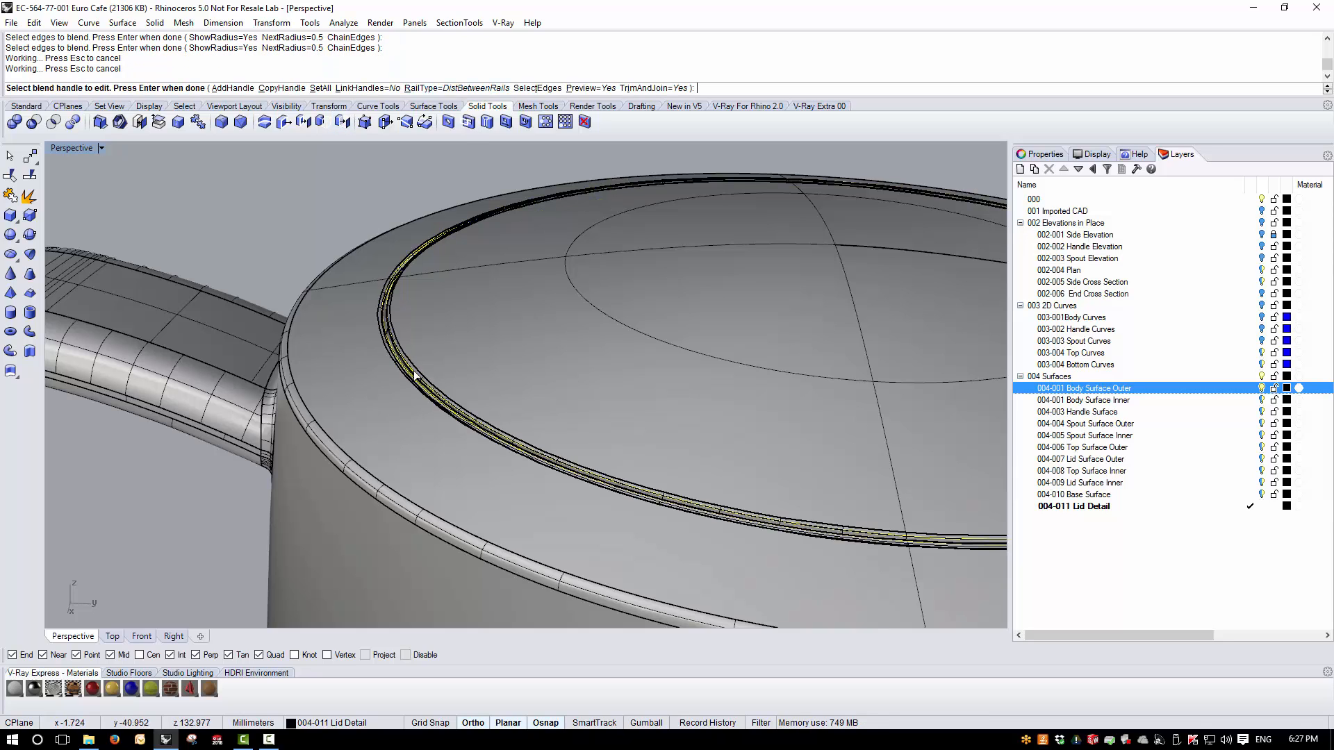
scroll(384, 324, up, 2)
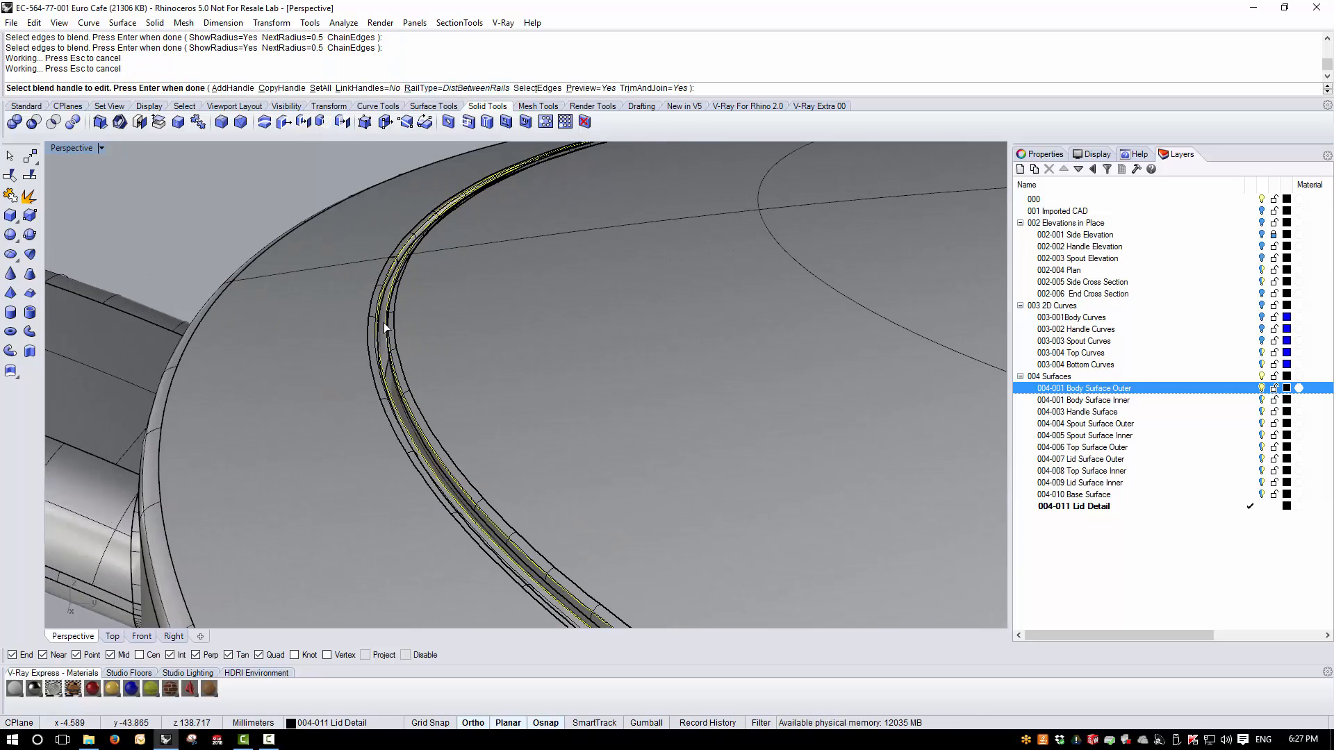
key(Return)
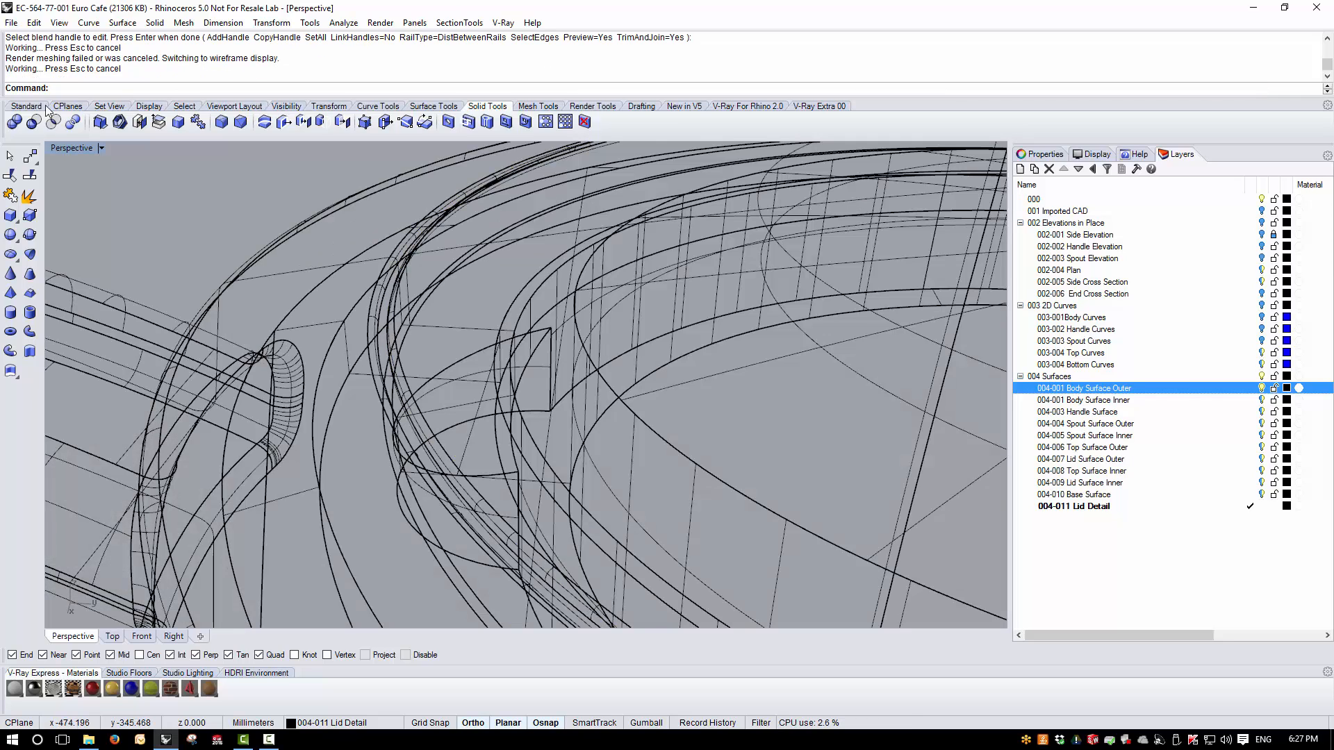
- Set the Perspective viewport's display mode to Shaded
click(101, 148)
click(77, 199)
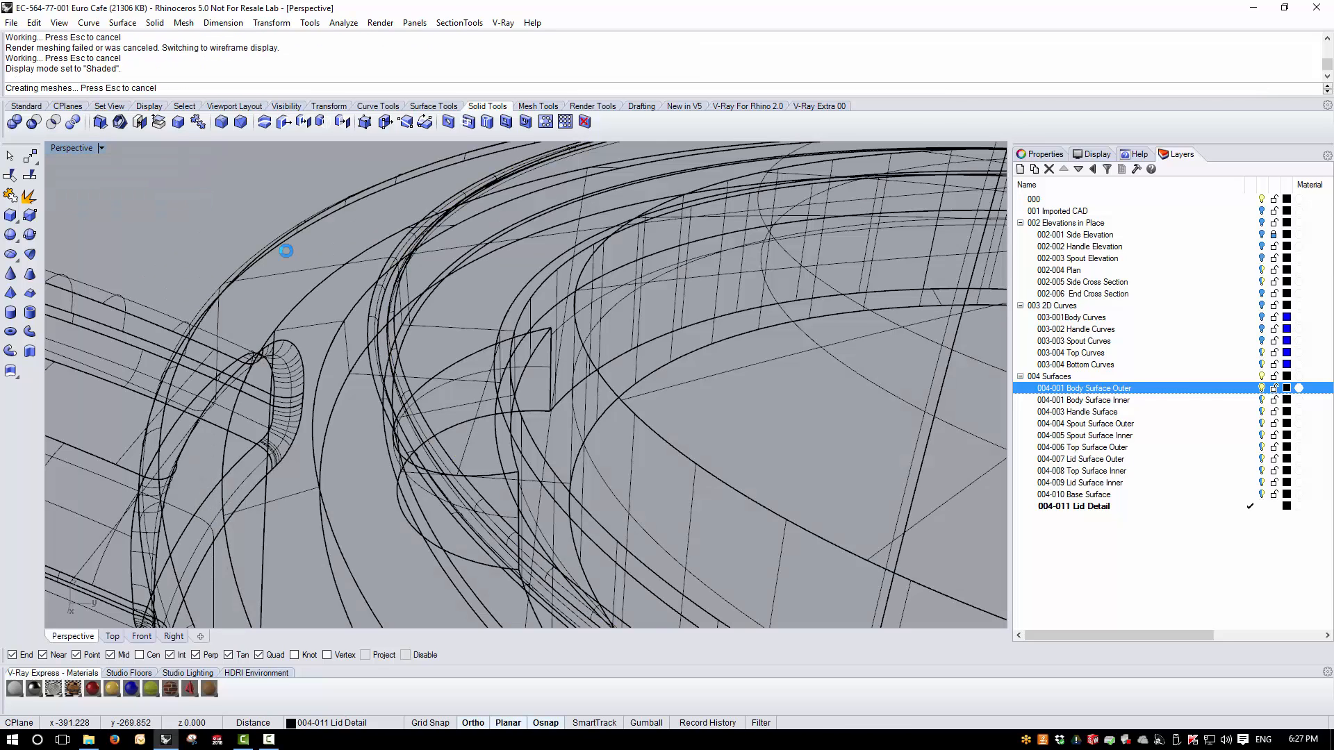
scroll(339, 360, down, 5)
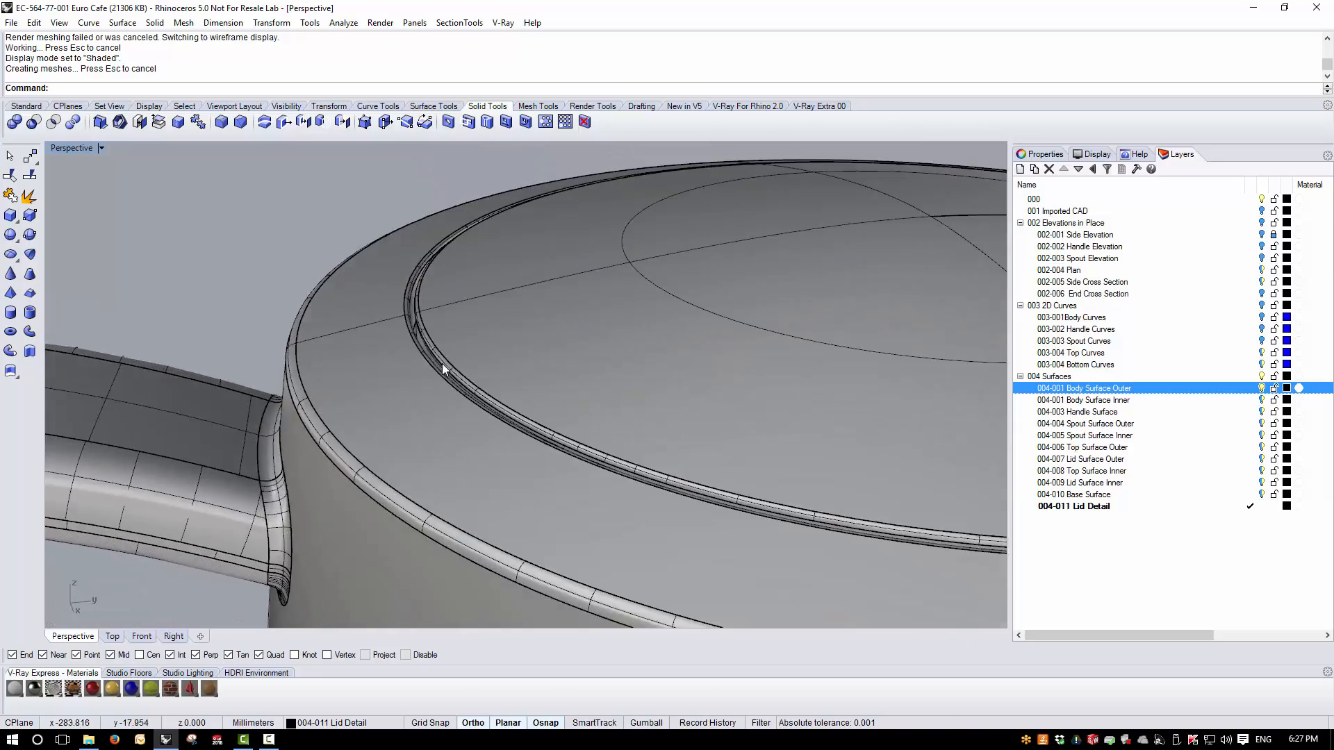
right_drag(484, 397, 458, 412)
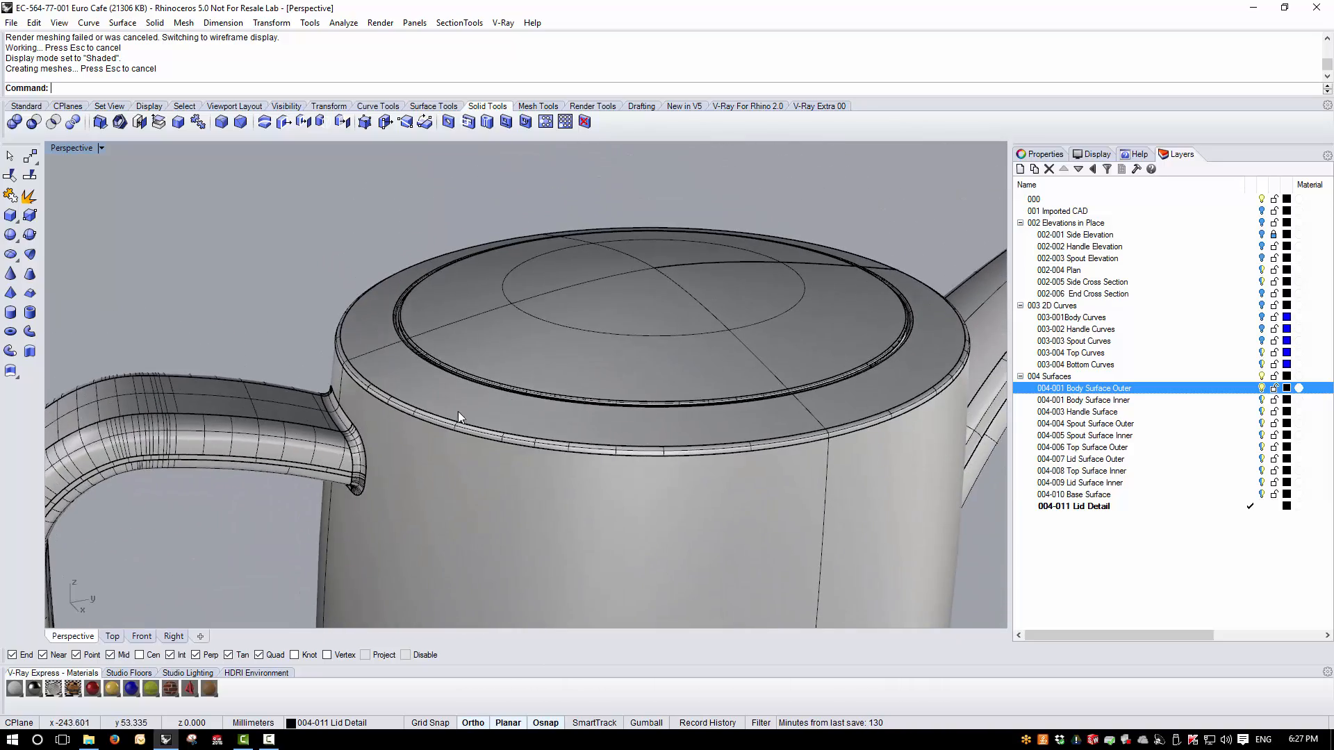
right_drag(505, 366, 499, 380)
- Inspect the reflections on the lid and body with an environment map analysis, and close the analysis
drag(478, 194, 223, 433)
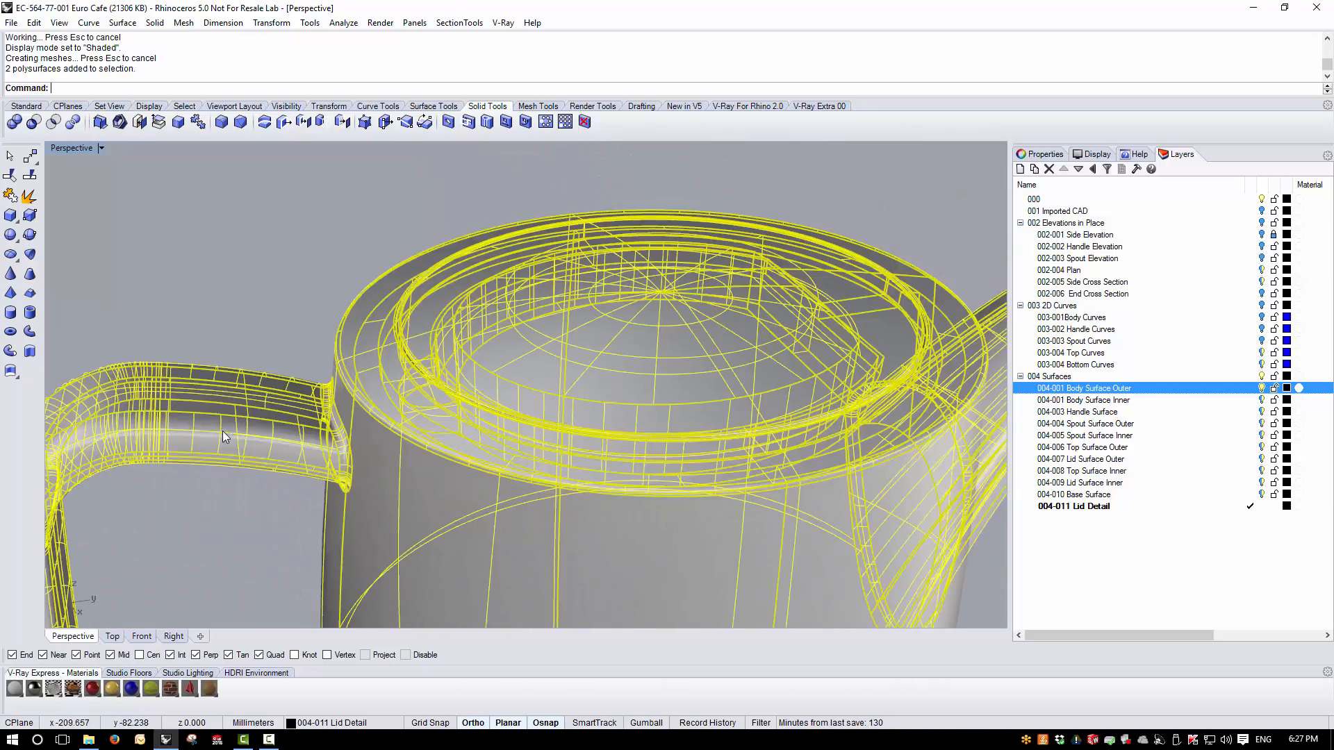
click(343, 22)
mouse_move(369, 70)
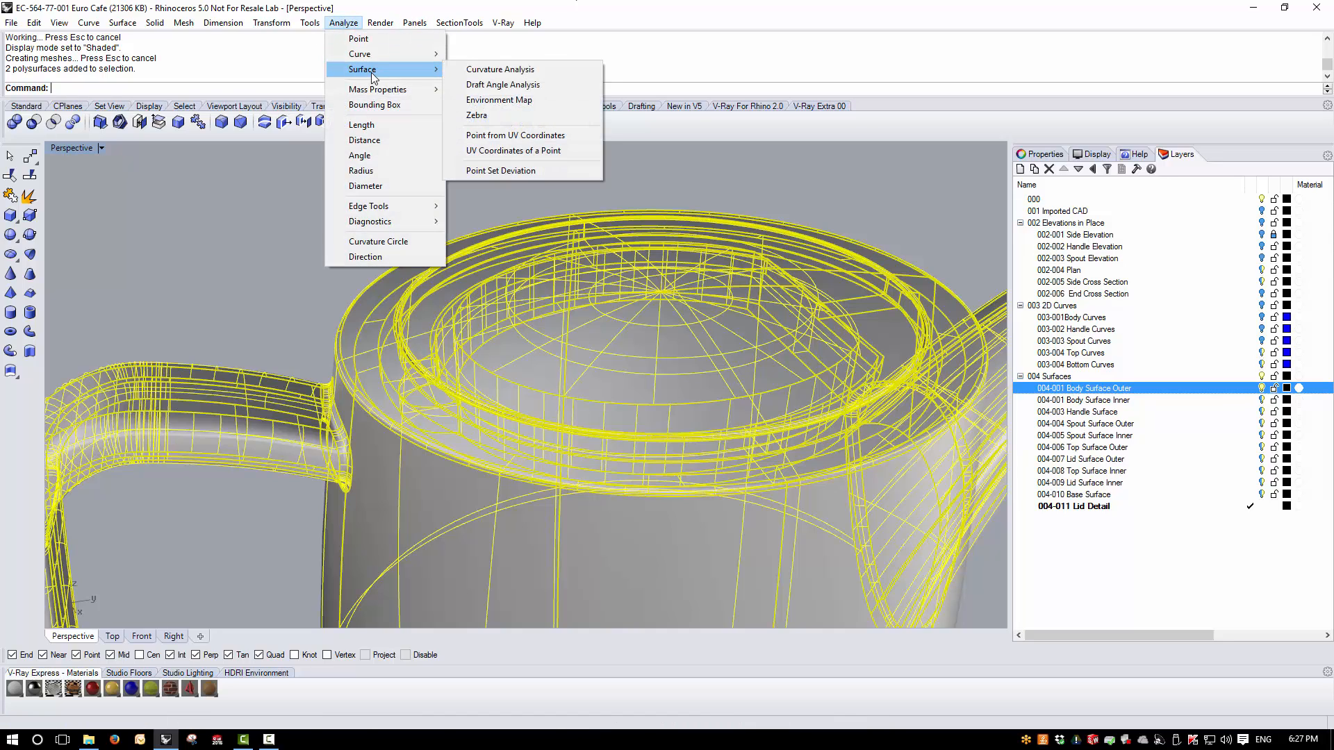
click(536, 103)
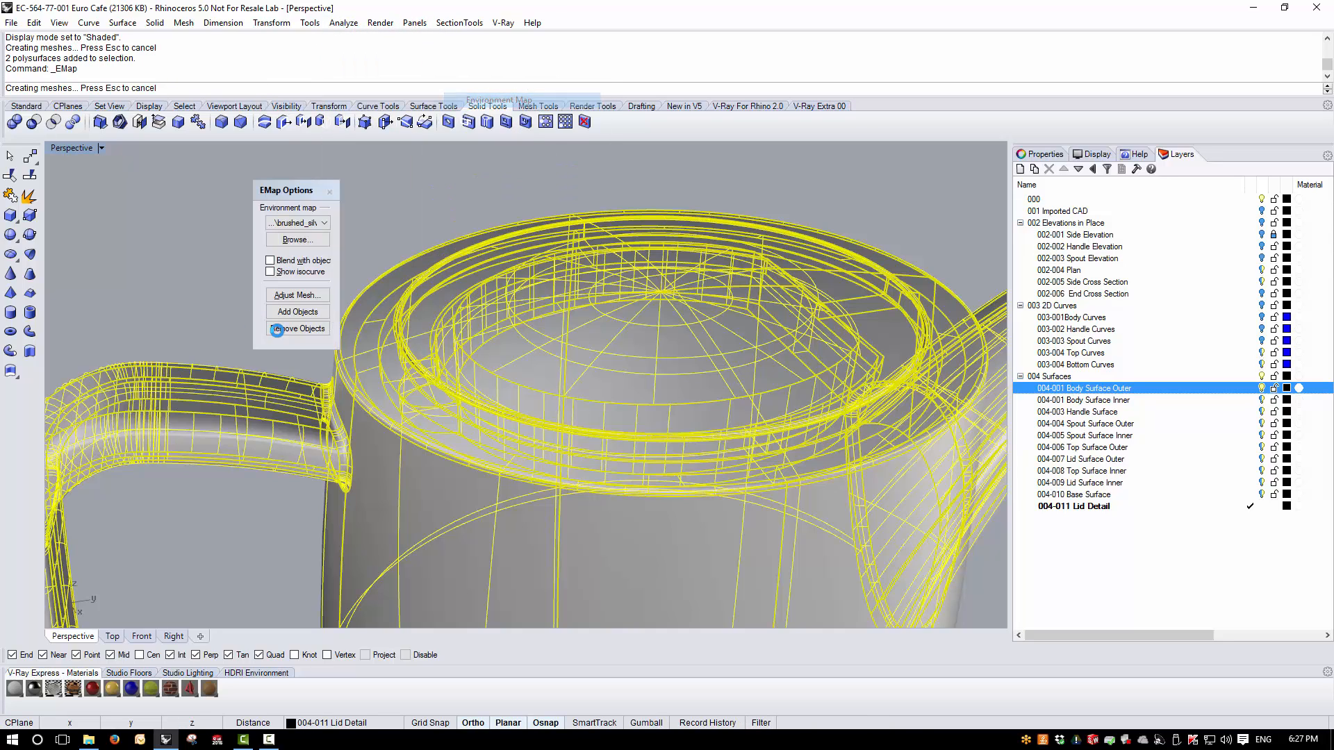
click(436, 198)
right_drag(557, 398, 654, 361)
scroll(623, 340, down, 7)
scroll(665, 332, up, 6)
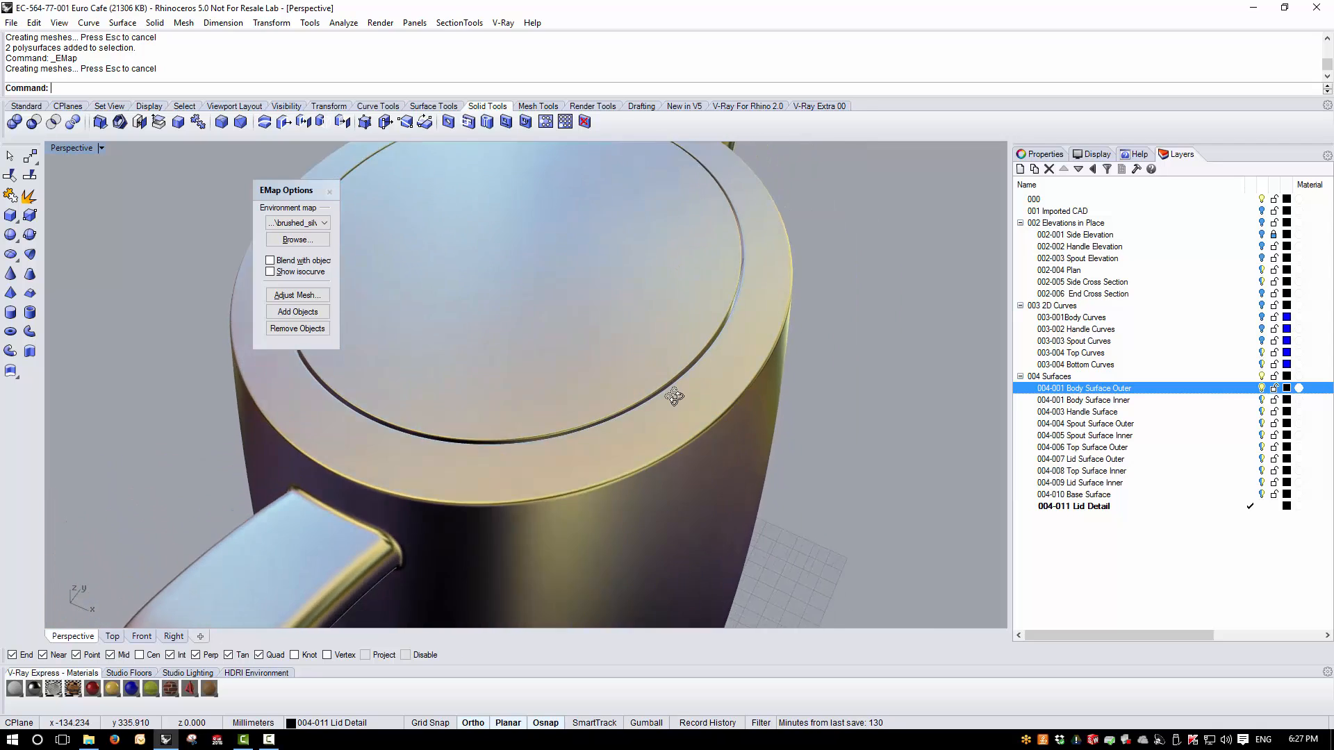
right_drag(761, 392, 751, 326)
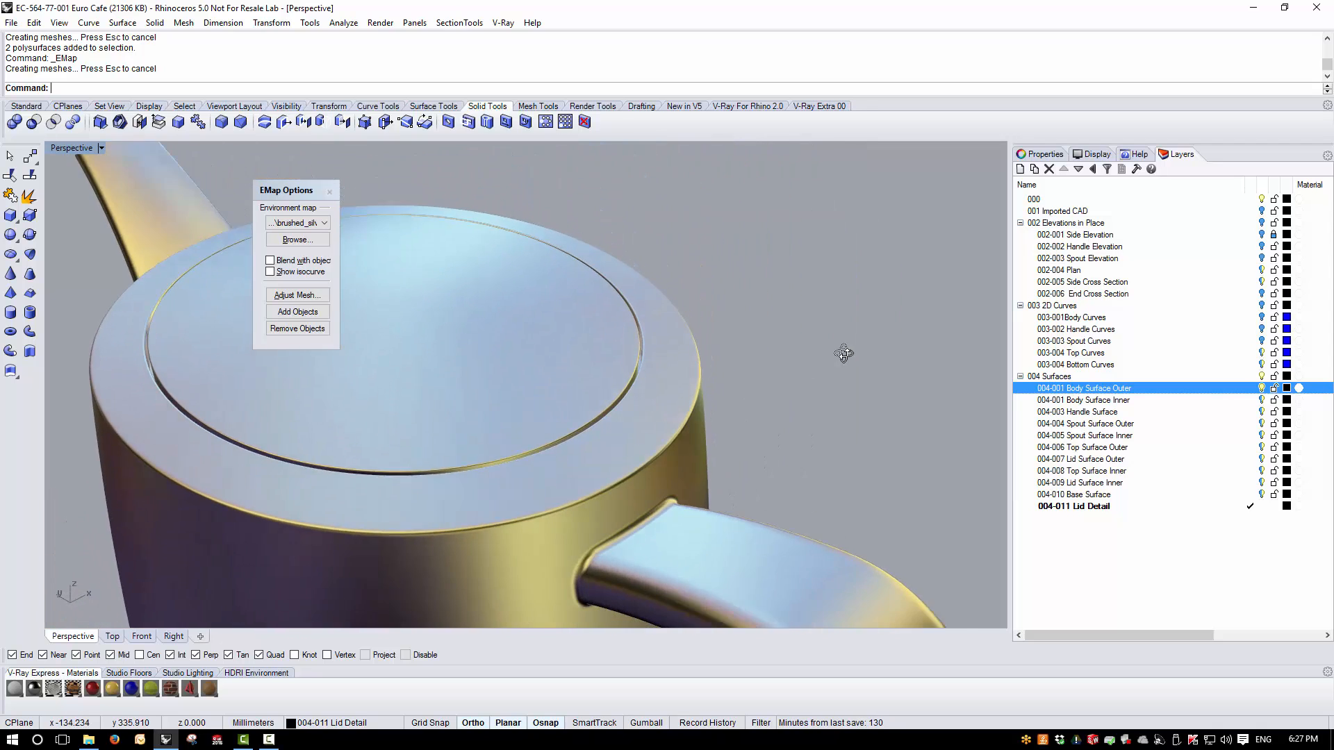
click(330, 193)
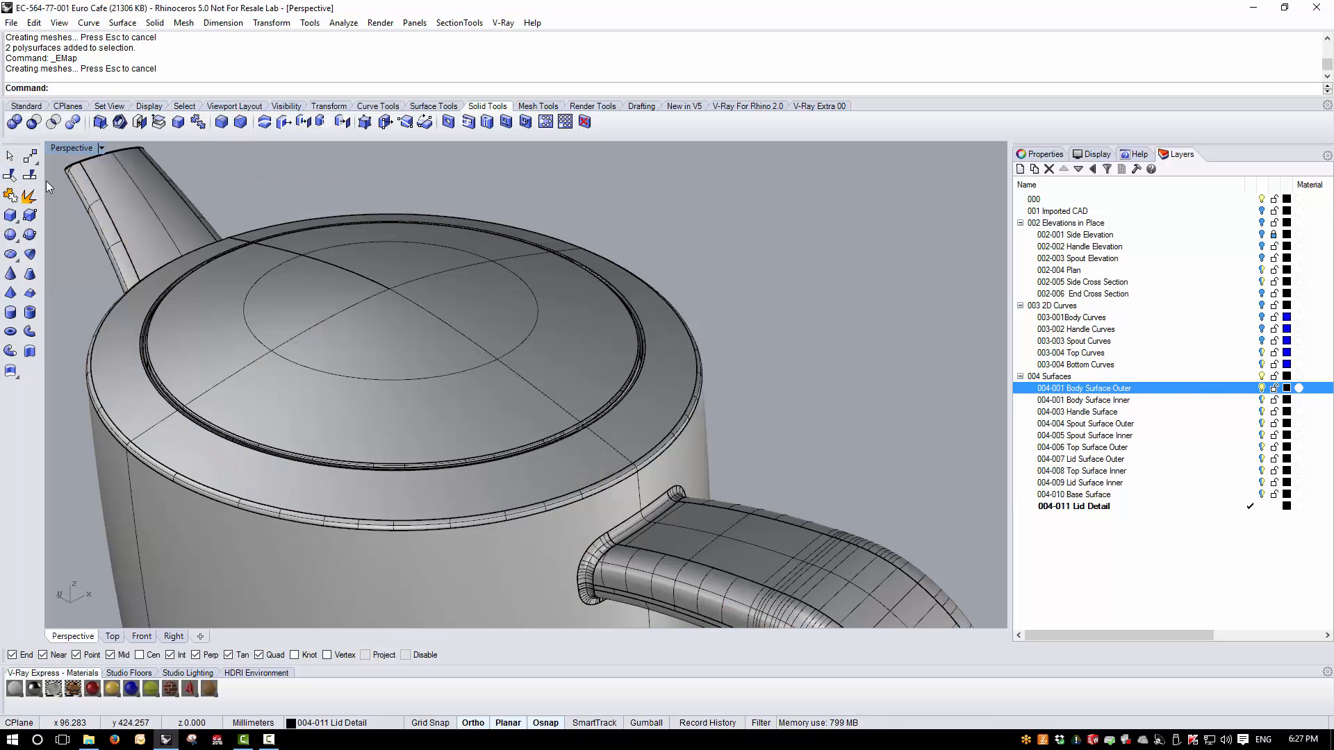
- Hide the 004-001 Body Surface Outer layer to isolate the lid
right_drag(455, 316, 363, 297)
scroll(688, 368, up, 2)
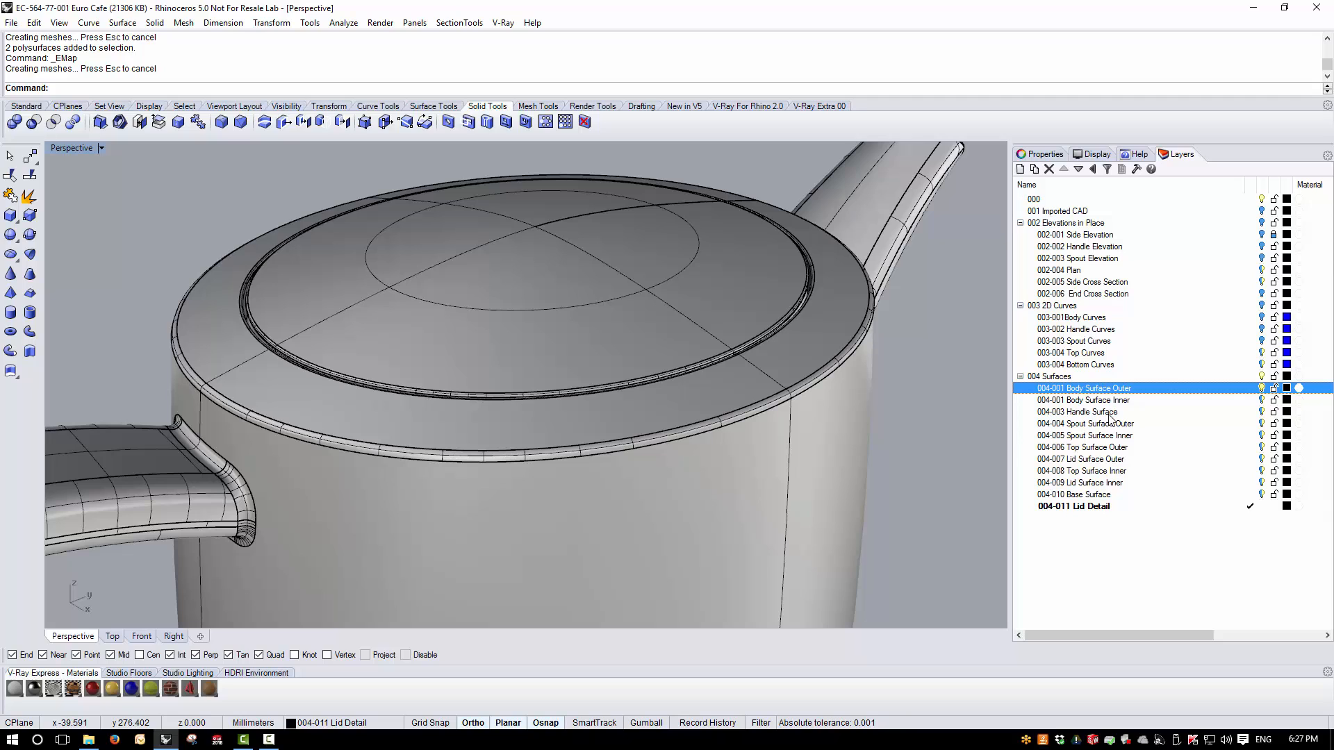
click(1262, 387)
- Fillet the lower outer edge of the lid's disc with a 1 mm radius
right_drag(665, 447, 624, 332)
scroll(803, 339, up, 2)
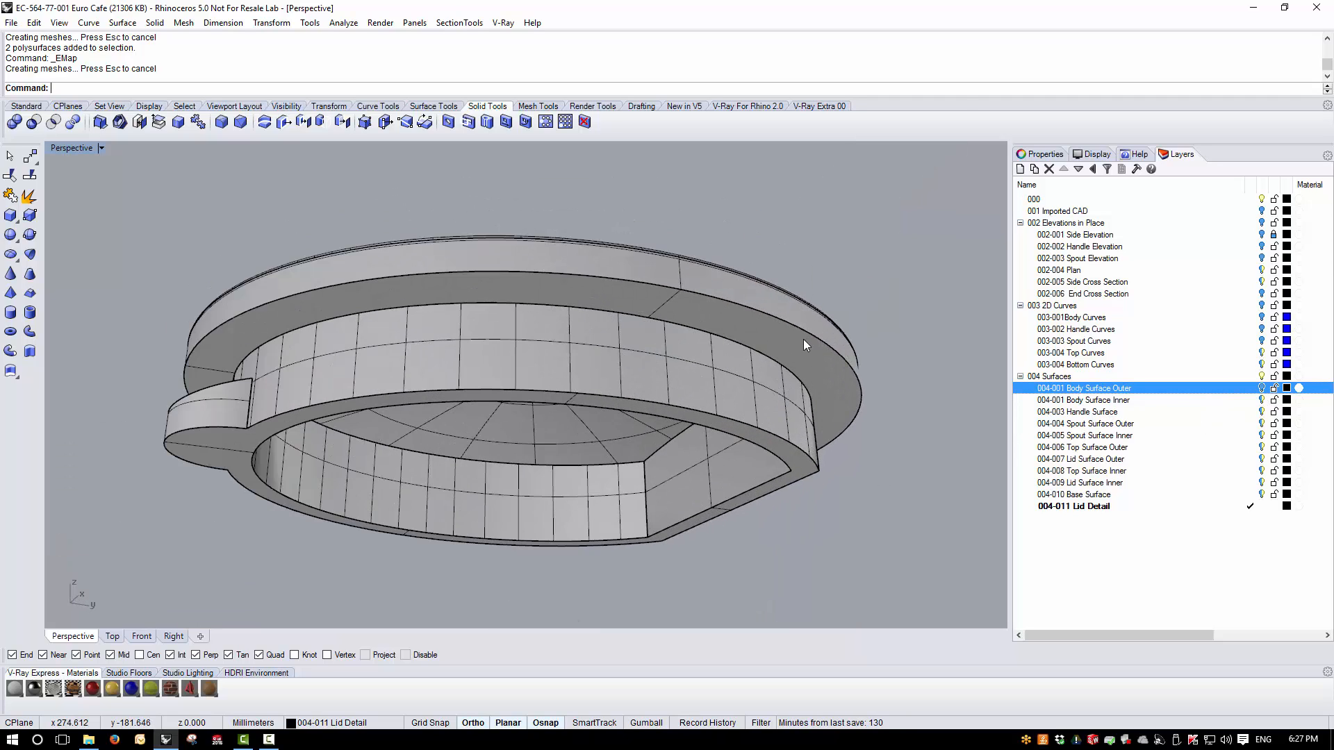
right_drag(803, 339, 716, 343)
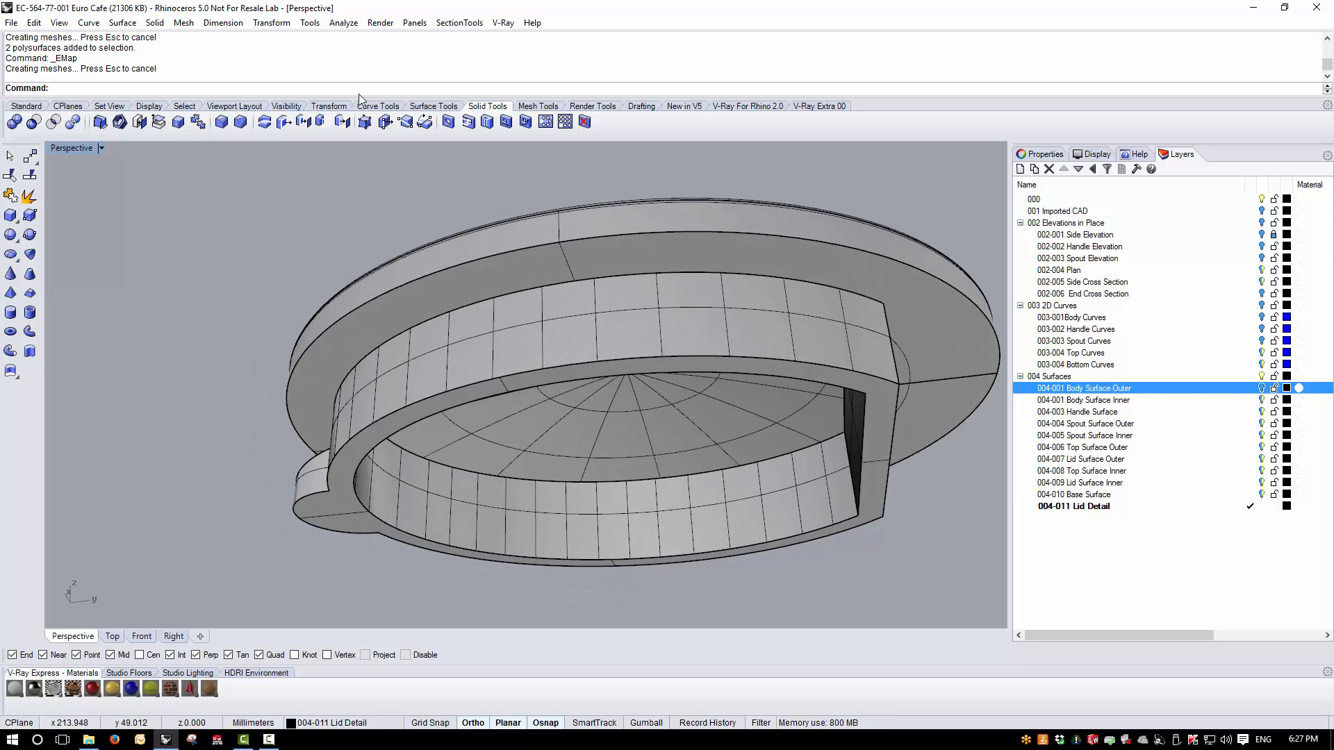
click(154, 23)
mouse_move(198, 365)
click(346, 364)
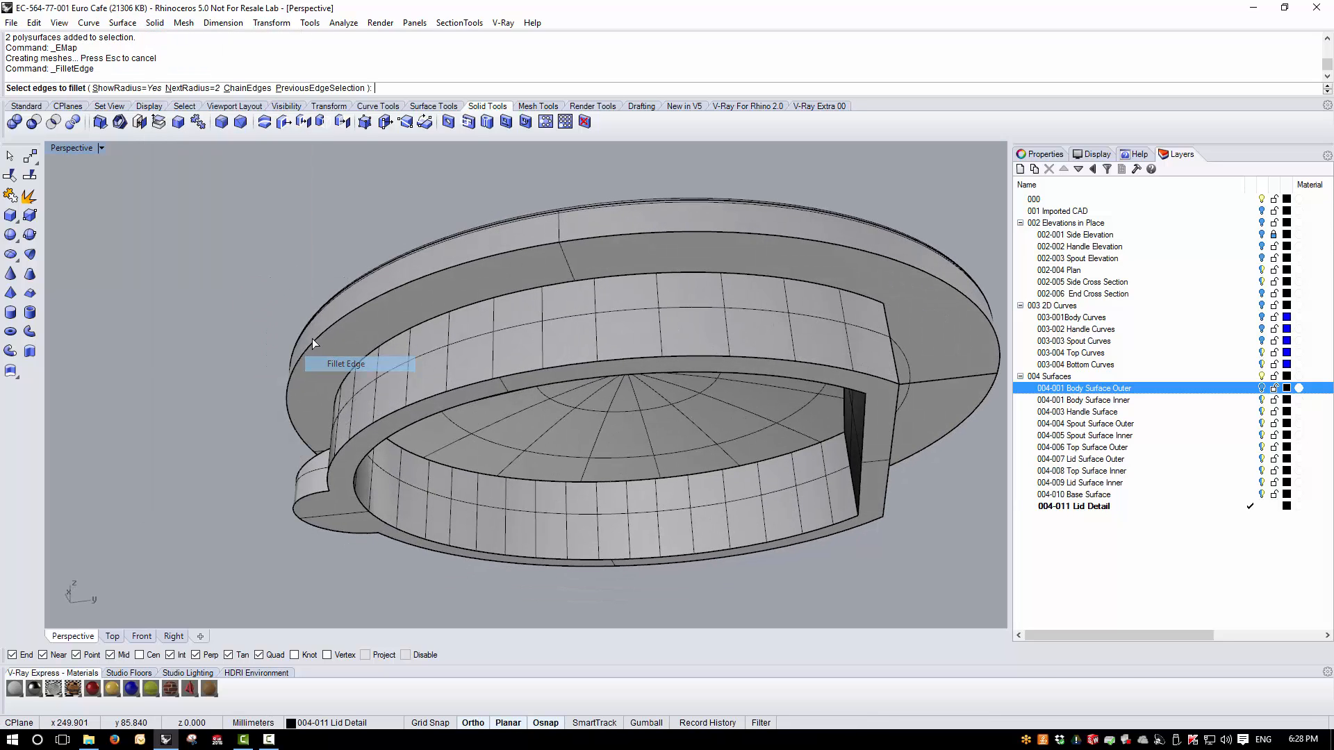
key(Return)
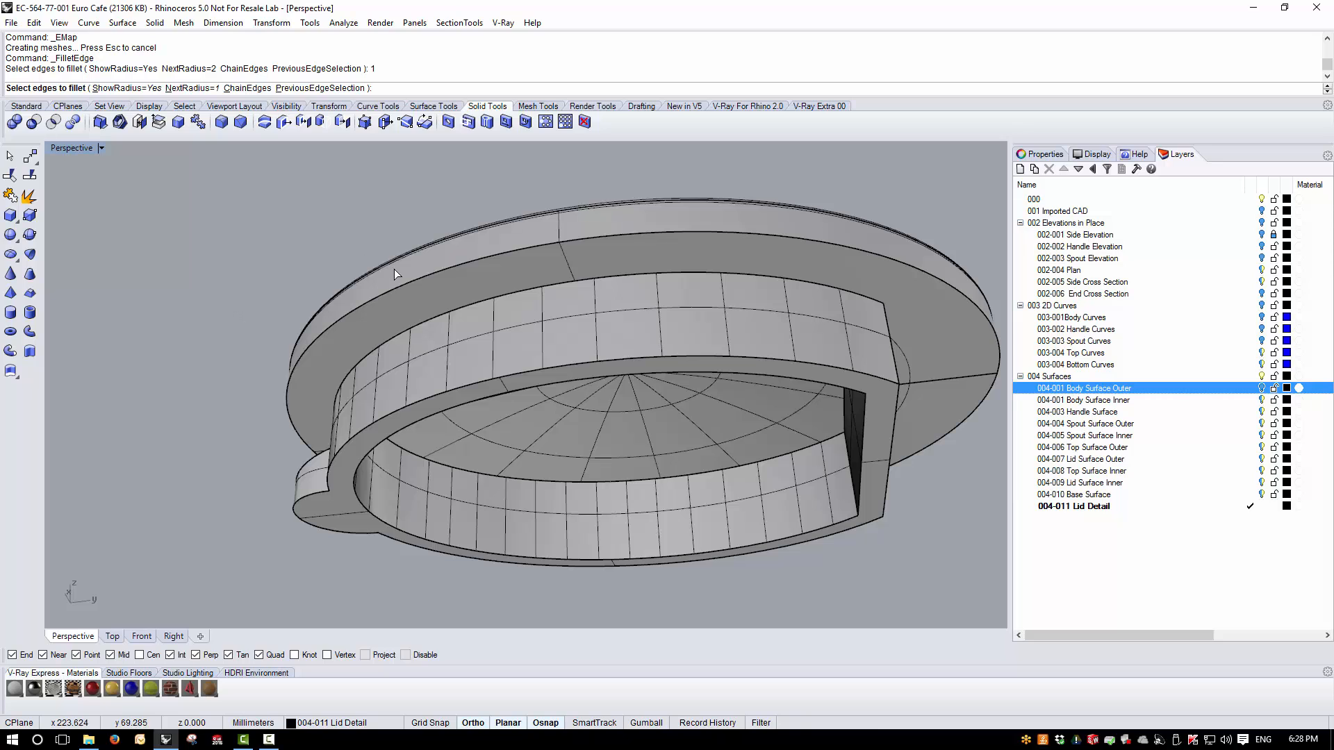
click(428, 275)
key(Return)
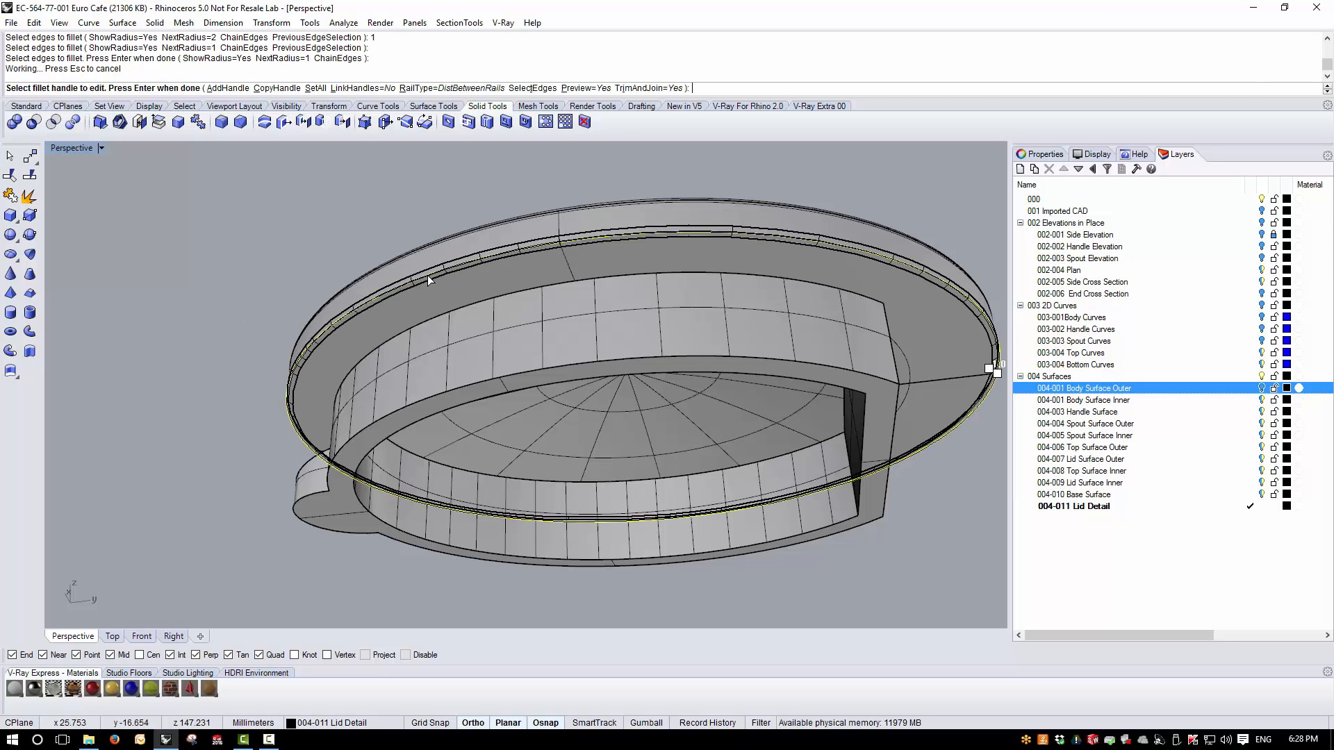
key(Return)
- Examine the lid's underside around the corners where the curved flange wall meets its flat side
scroll(496, 303, up, 8)
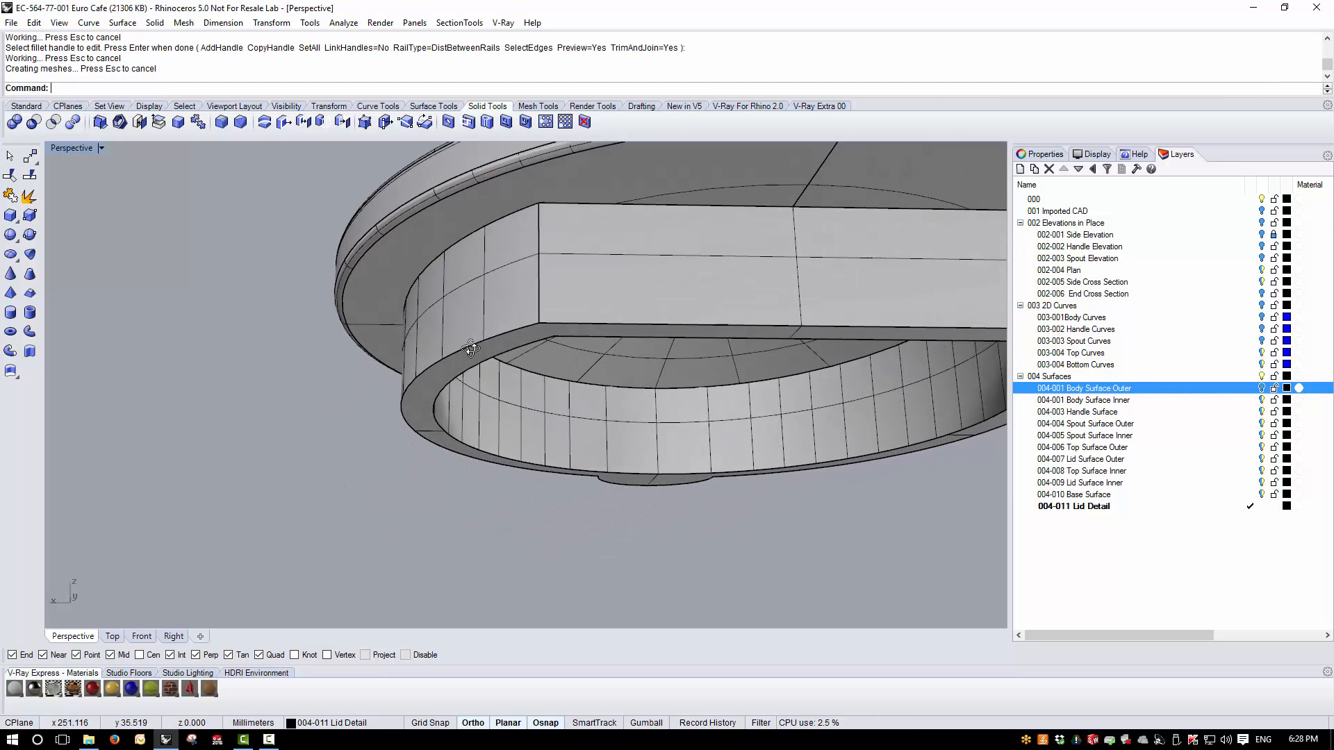
scroll(496, 303, down, 5)
right_drag(496, 303, 625, 314)
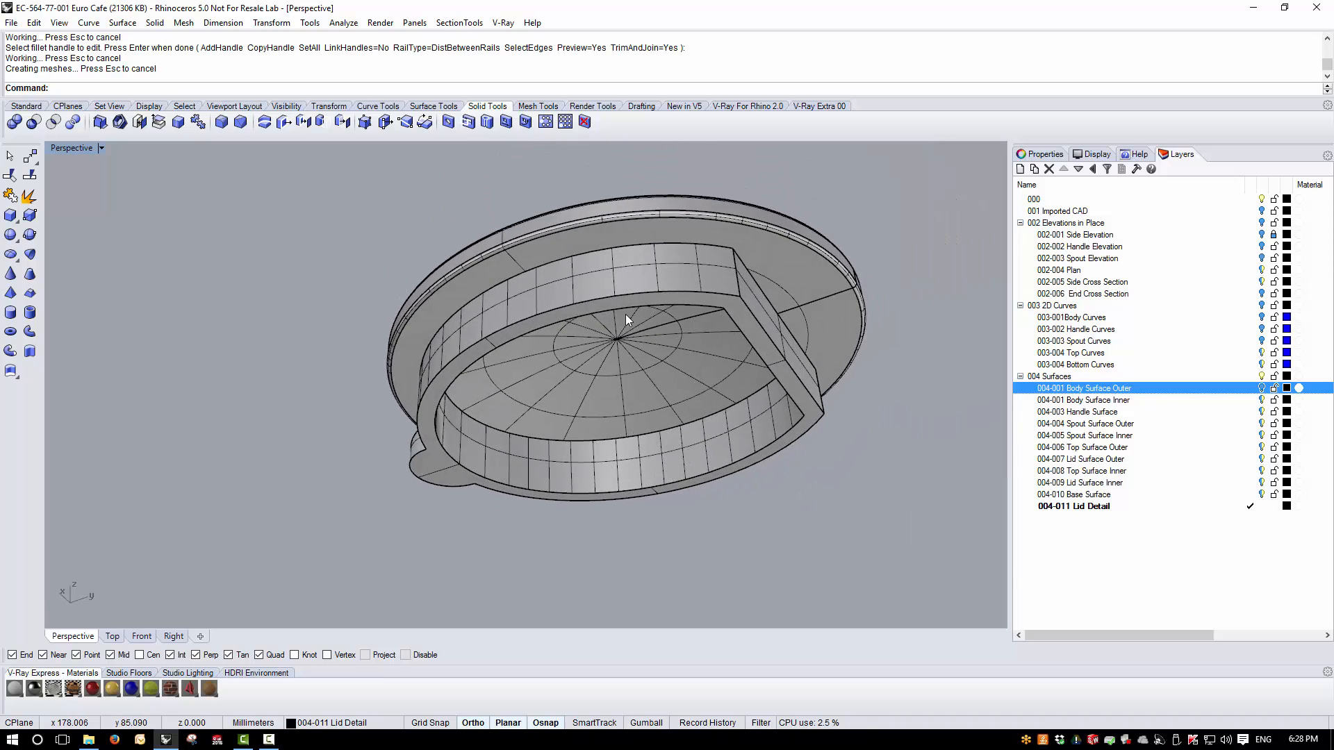
right_drag(742, 323, 474, 289)
scroll(507, 285, up, 3)
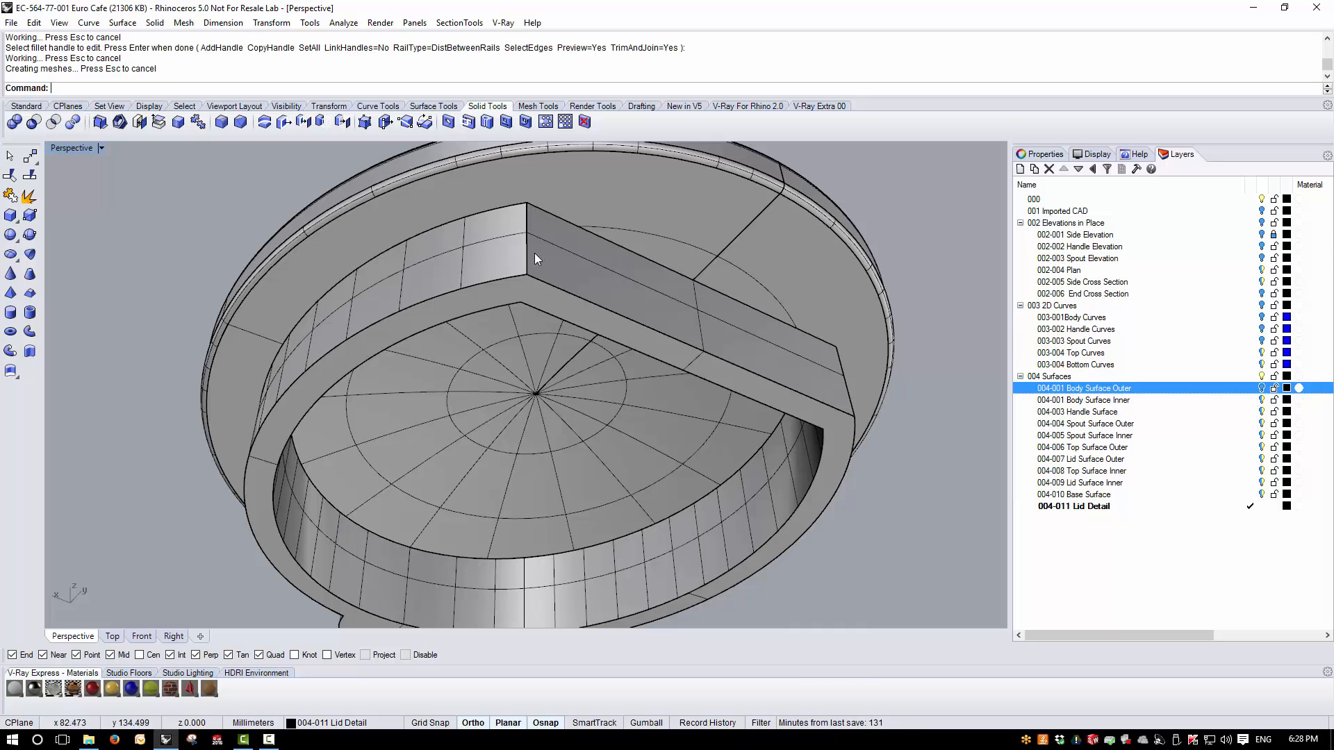
right_drag(736, 368, 663, 160)
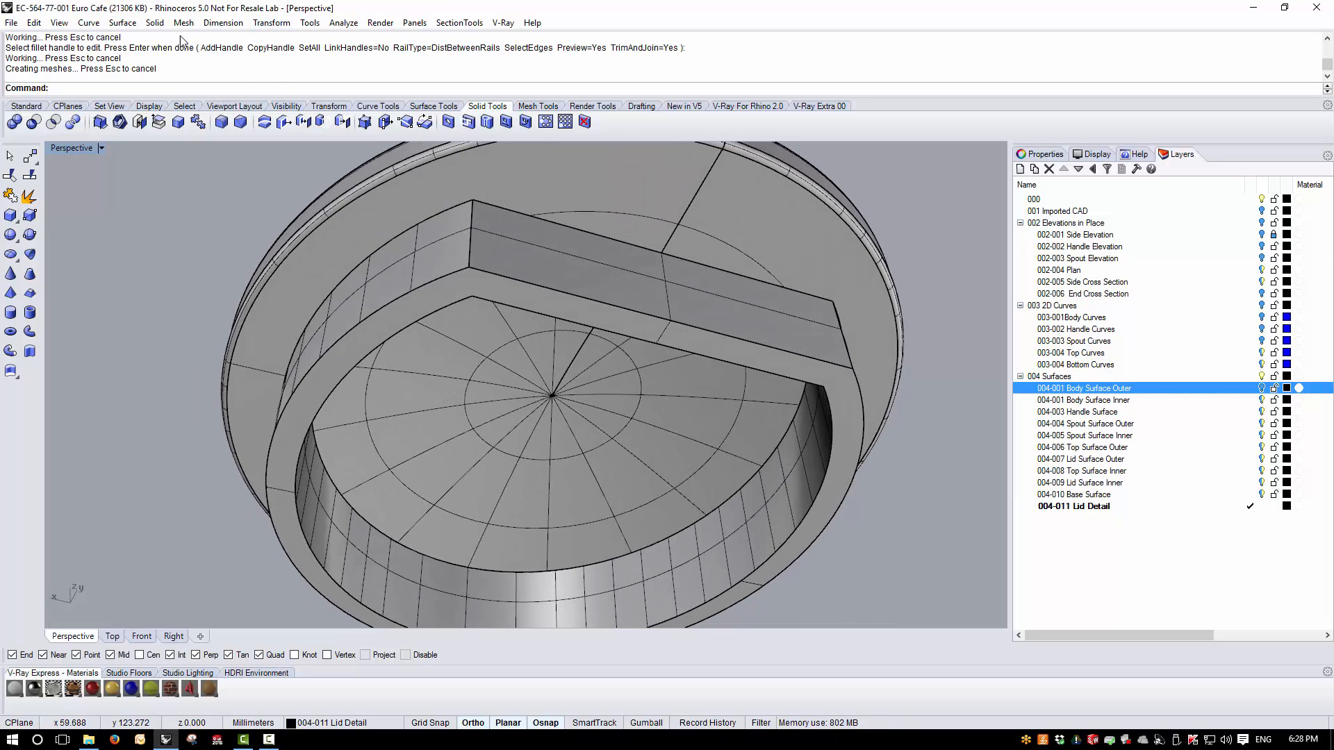
- Fillet the two outer vertical corner edges at the ends of the flange's flat side with a 5 mm radius
click(154, 23)
mouse_move(198, 364)
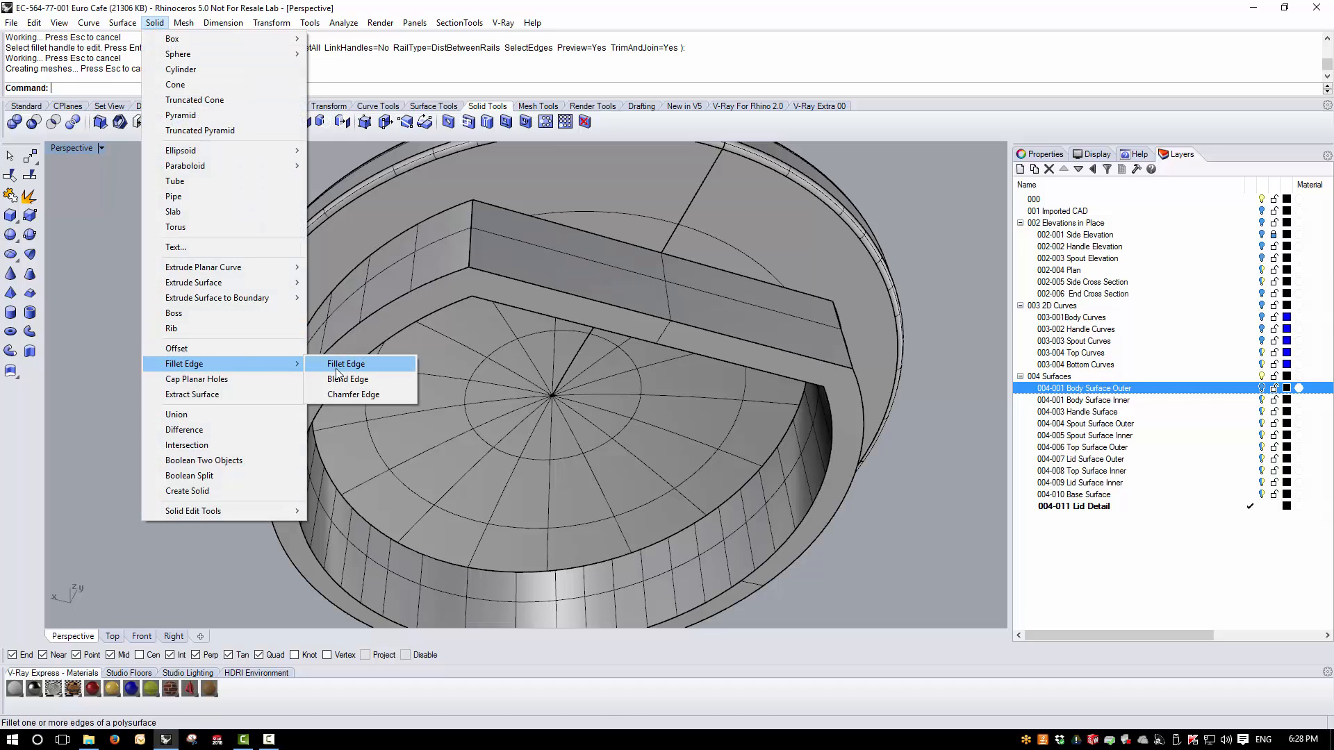
click(344, 364)
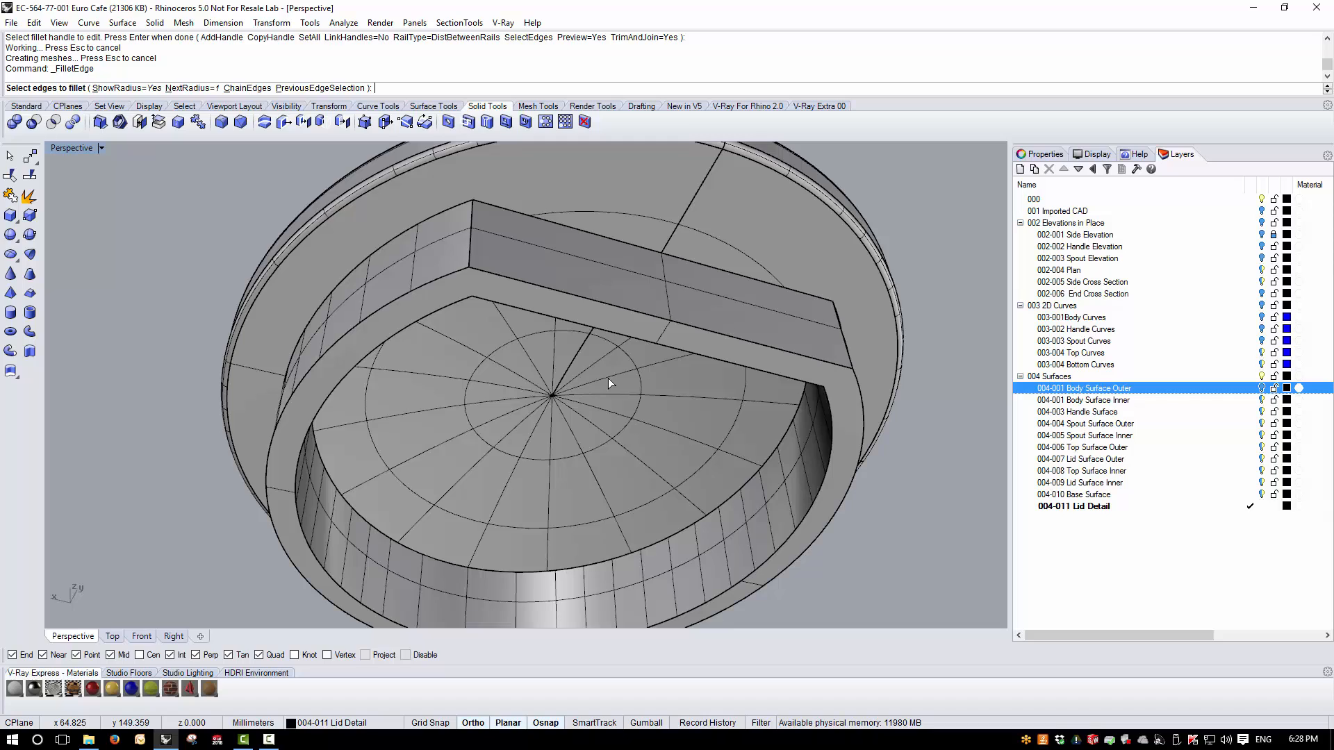
text(5)
key(Return)
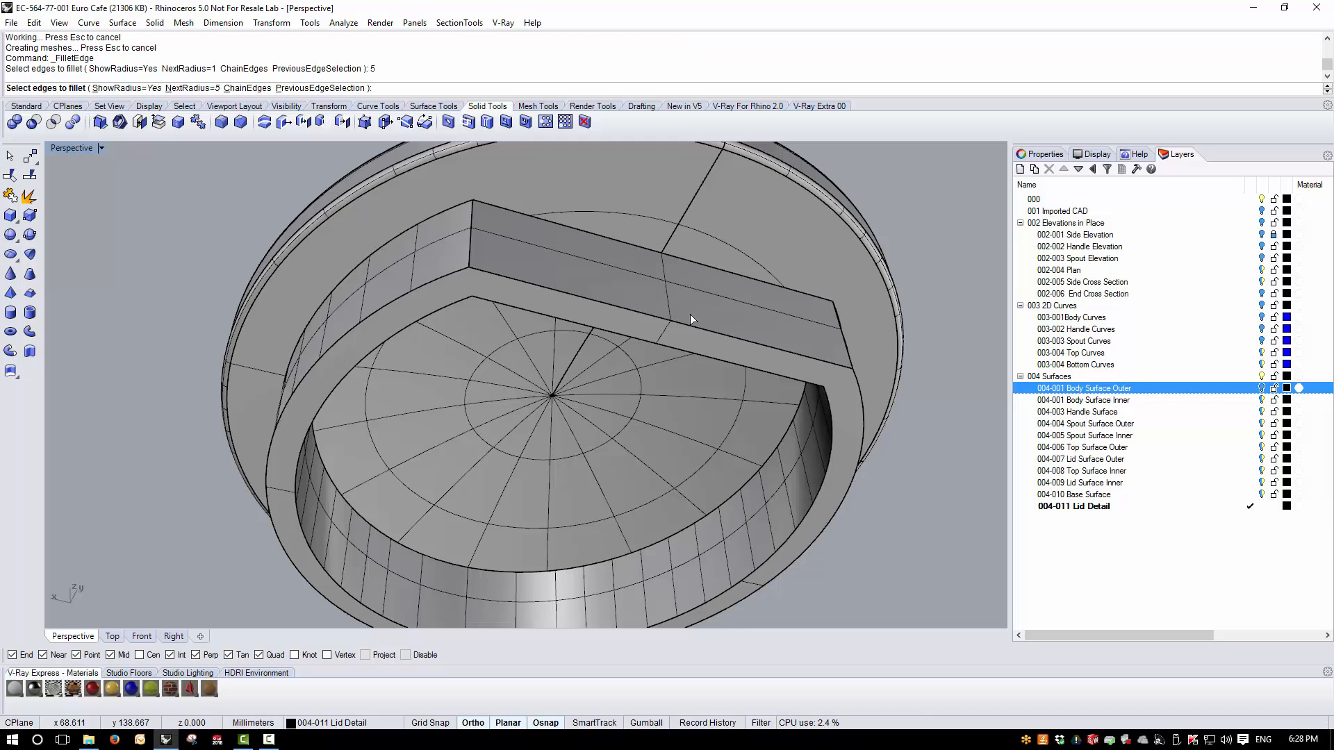
click(467, 236)
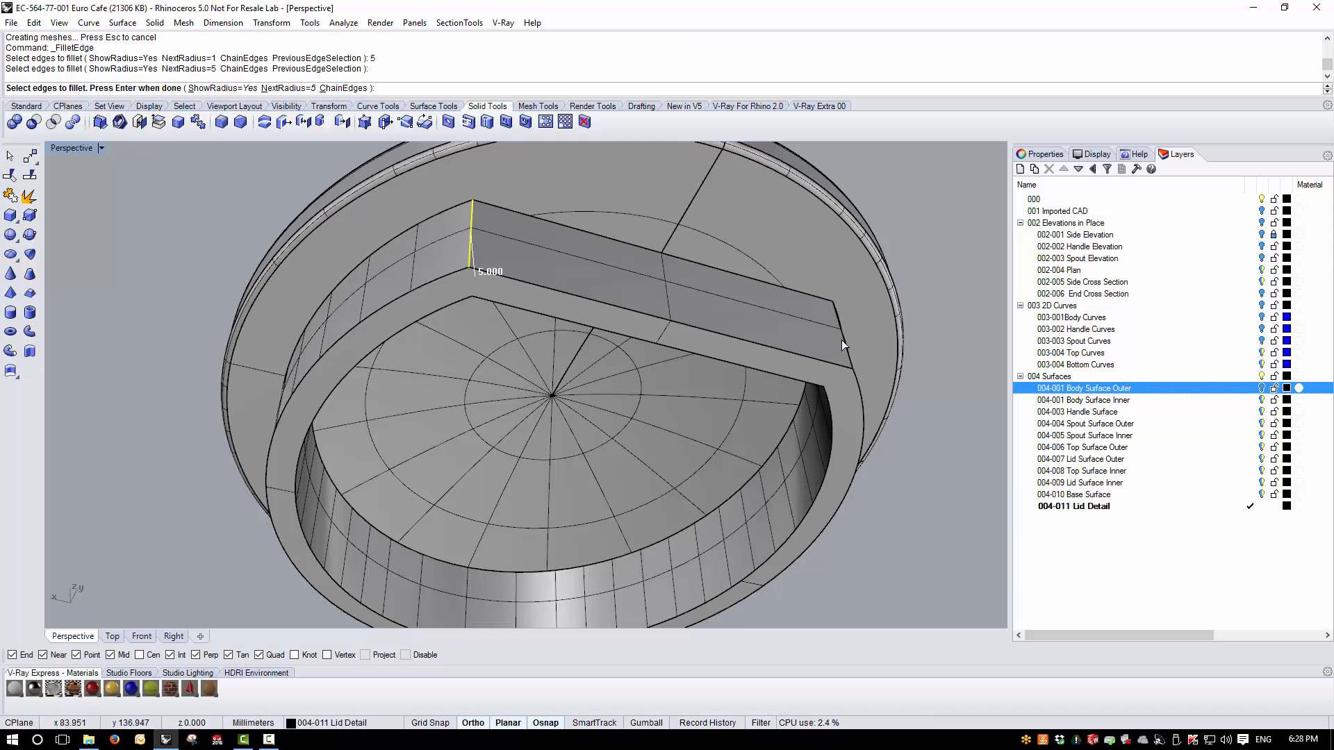
right_drag(844, 343, 780, 268)
click(778, 265)
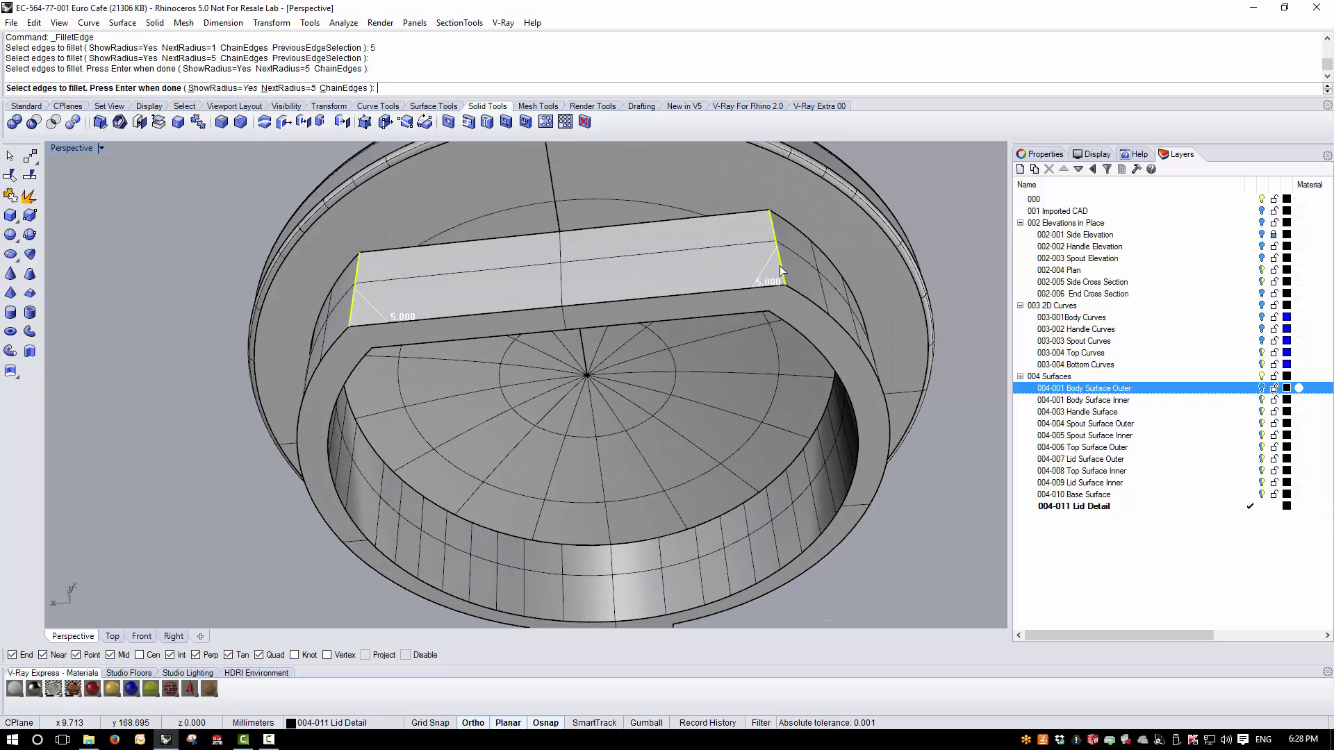
key(Return)
- Fillet the two inner vertical corner edges of the flange's flat side with a 2 mm radius
scroll(602, 374, down, 3)
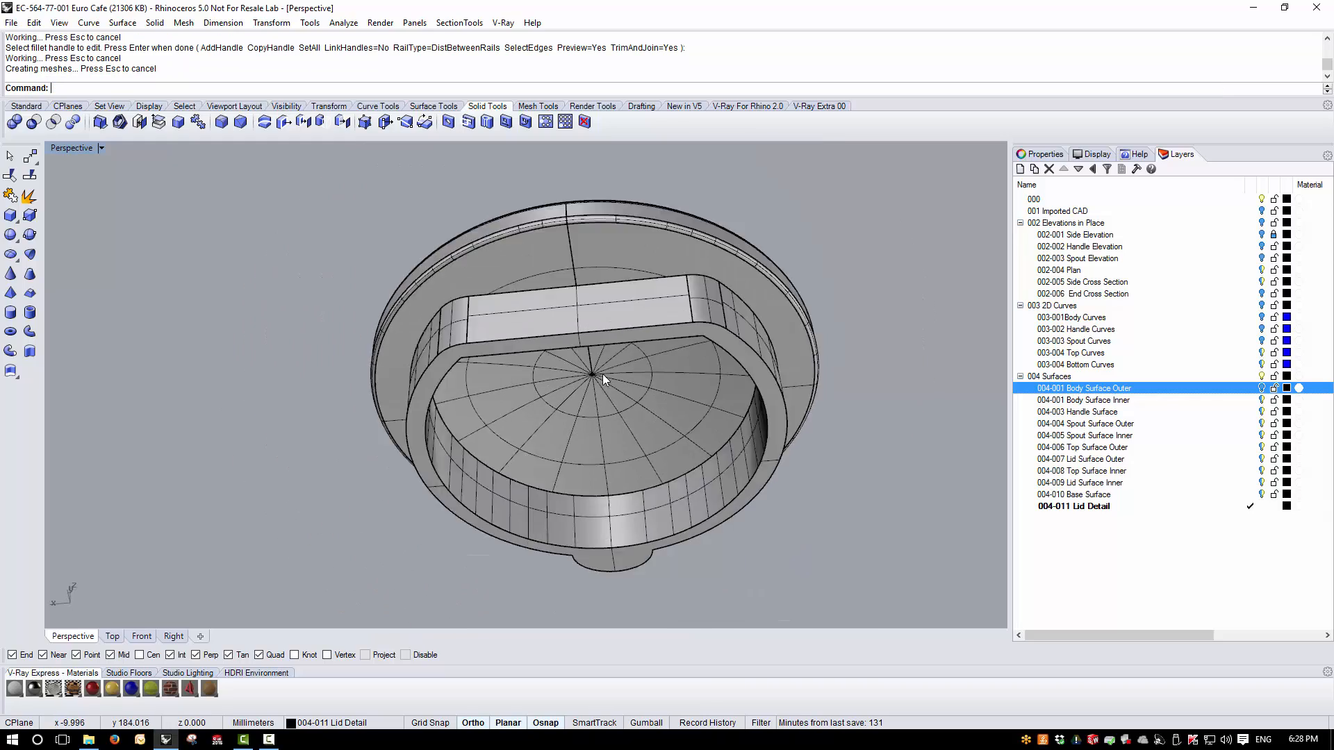
right_drag(602, 373, 500, 322)
scroll(494, 319, up, 5)
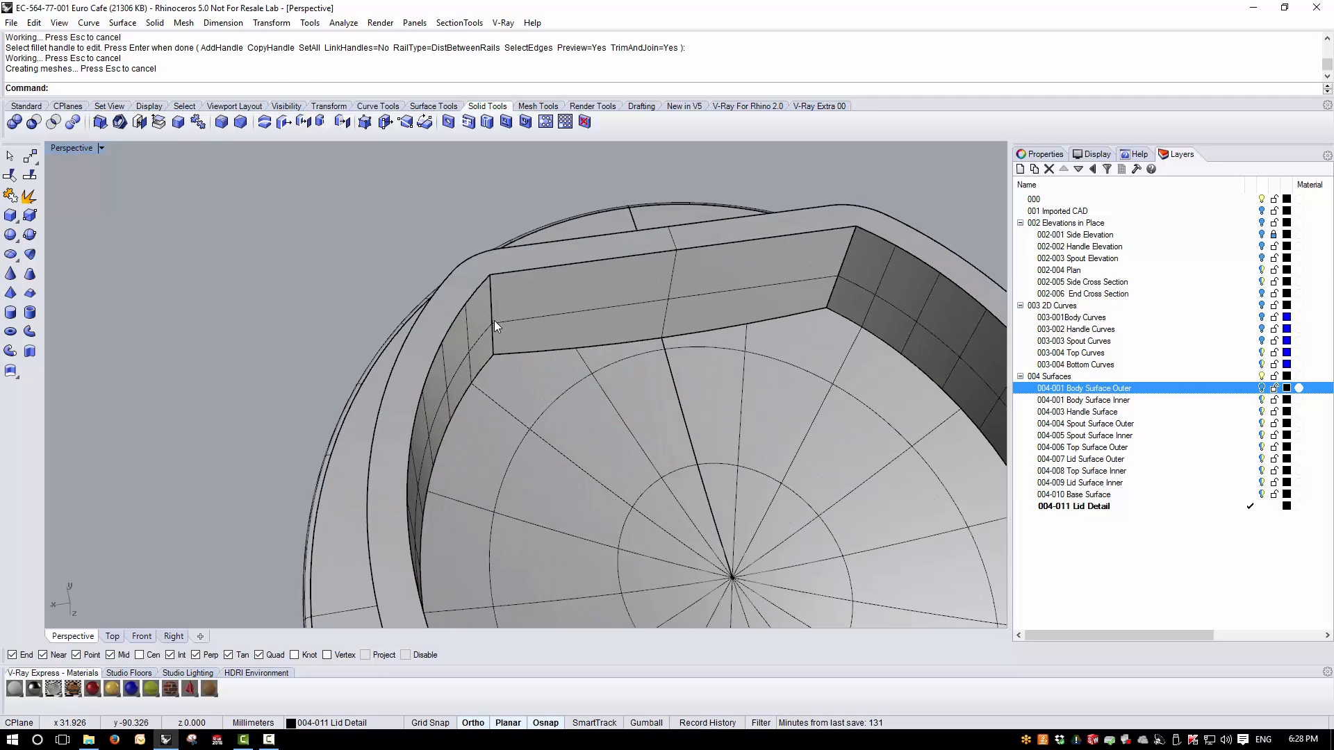
key(Return)
key(Return)
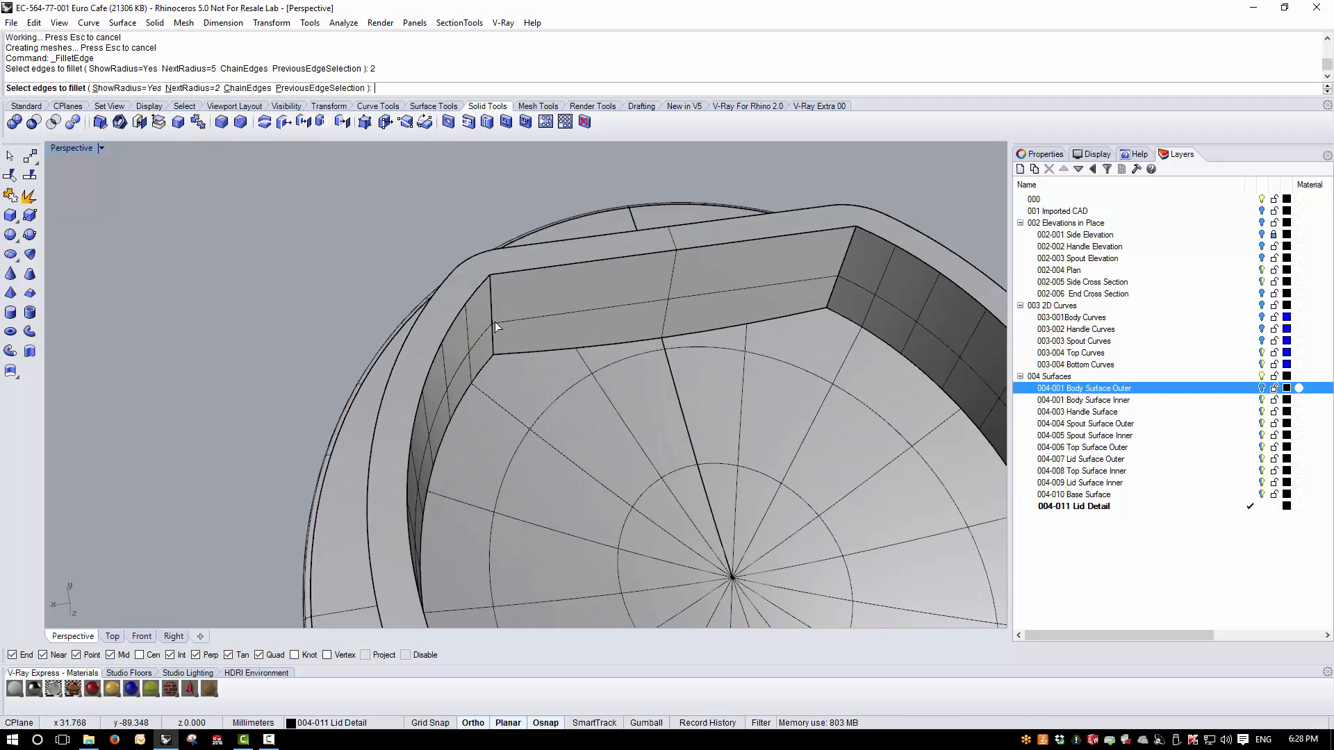
click(493, 306)
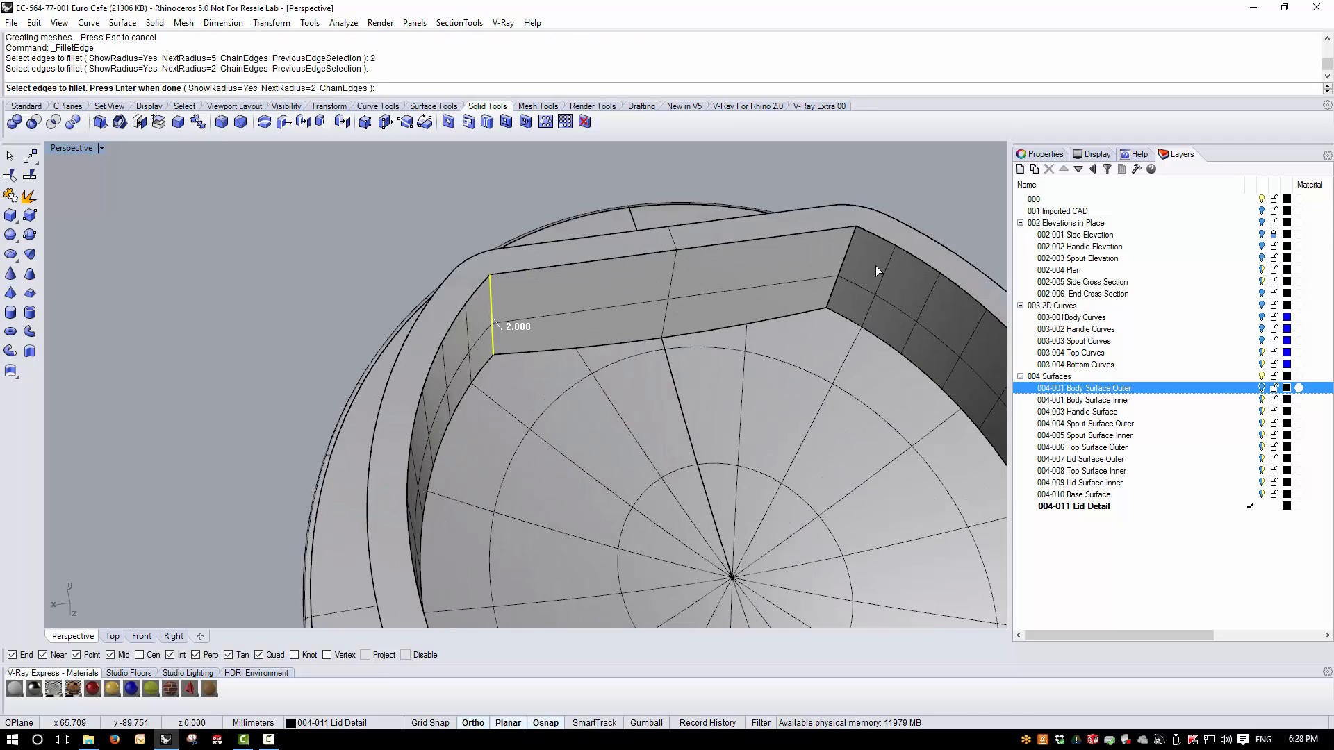
click(843, 267)
key(Return)
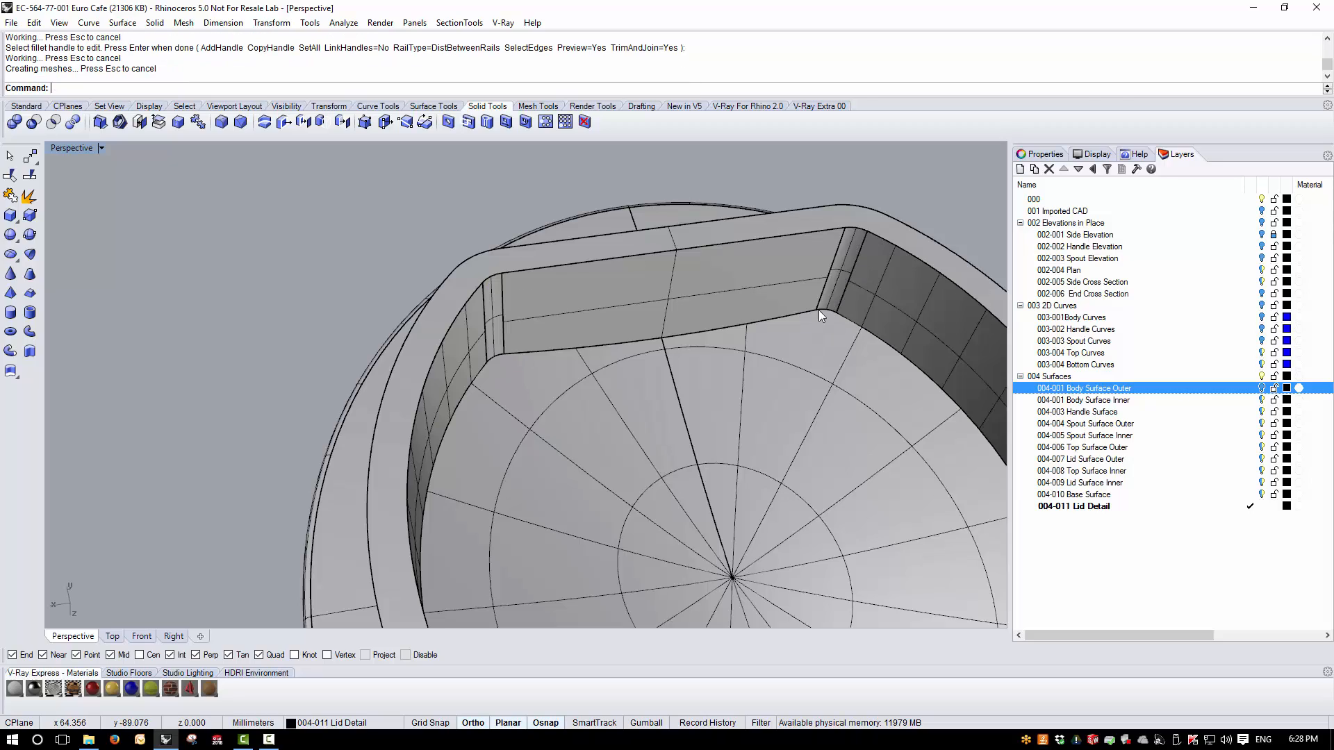
- Check the lid's object type in its properties and look over the filleted flange corners
right_drag(665, 319, 580, 339)
click(579, 339)
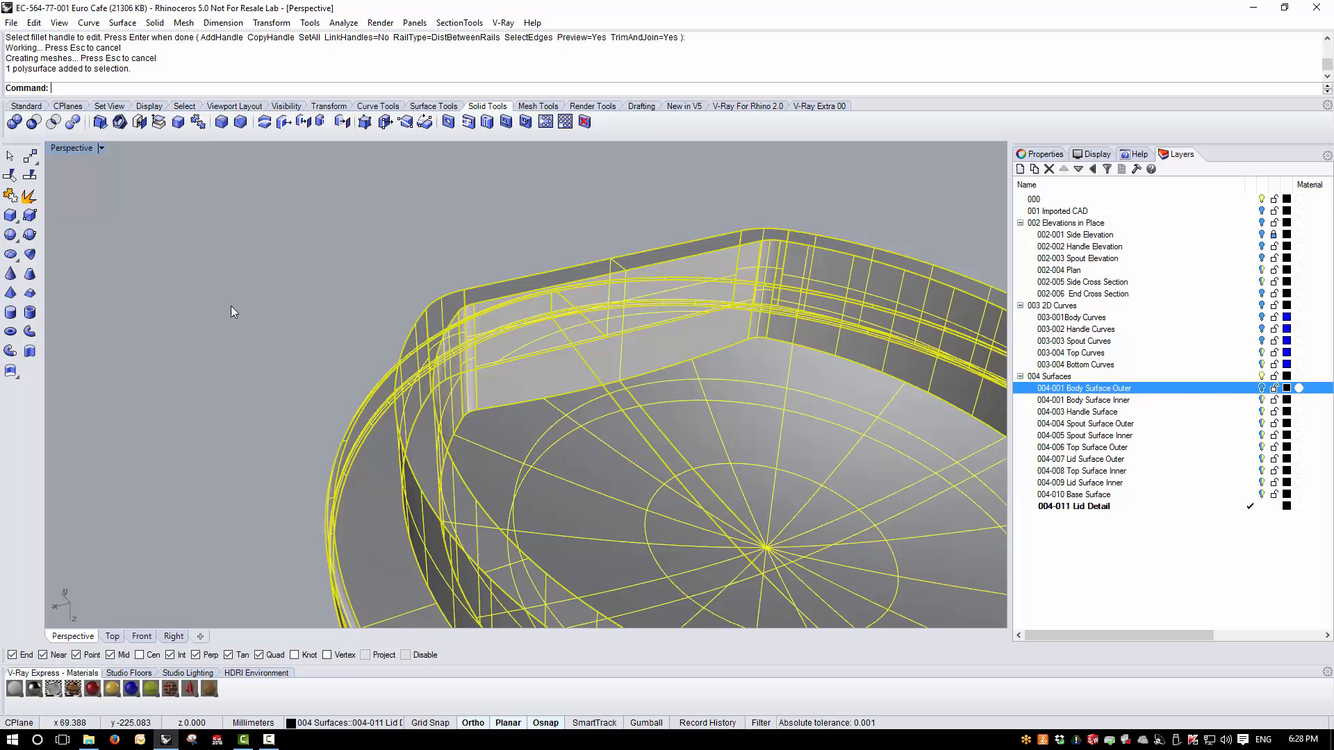
click(1053, 154)
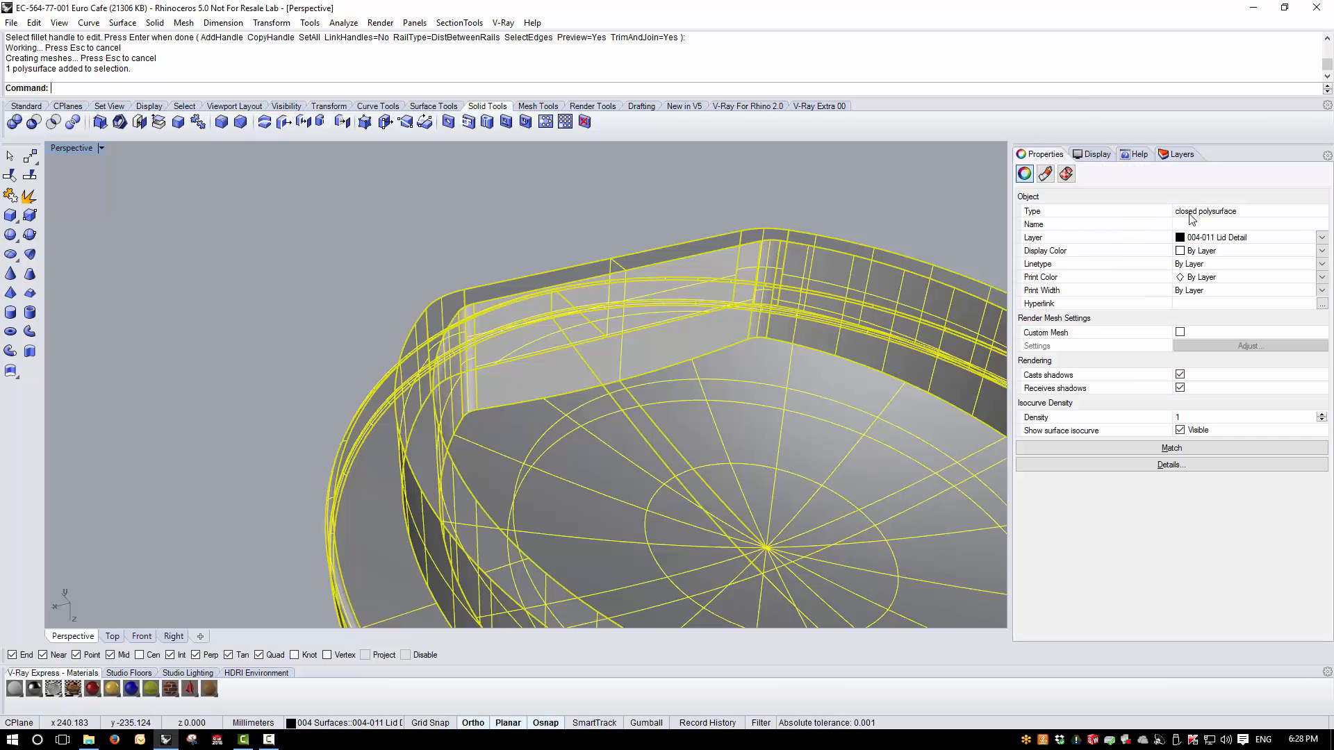
key(Escape)
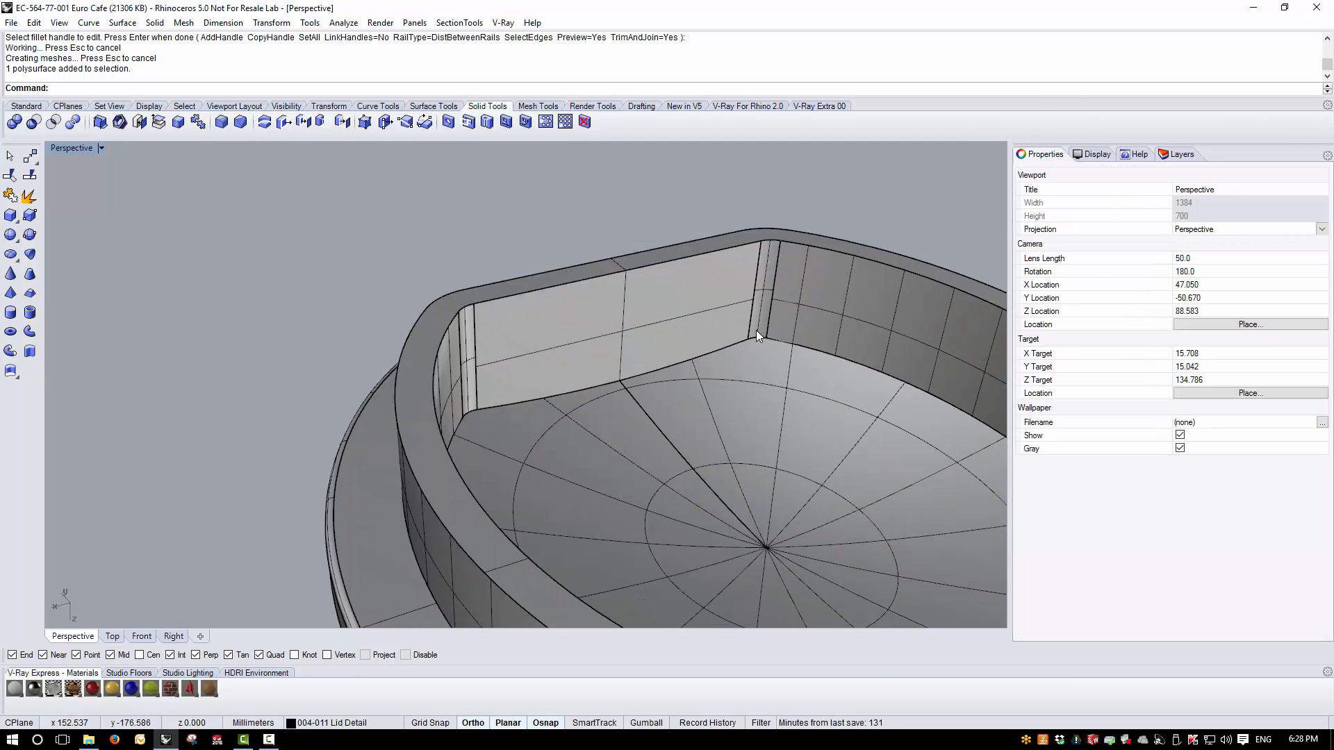
right_drag(720, 327, 763, 360)
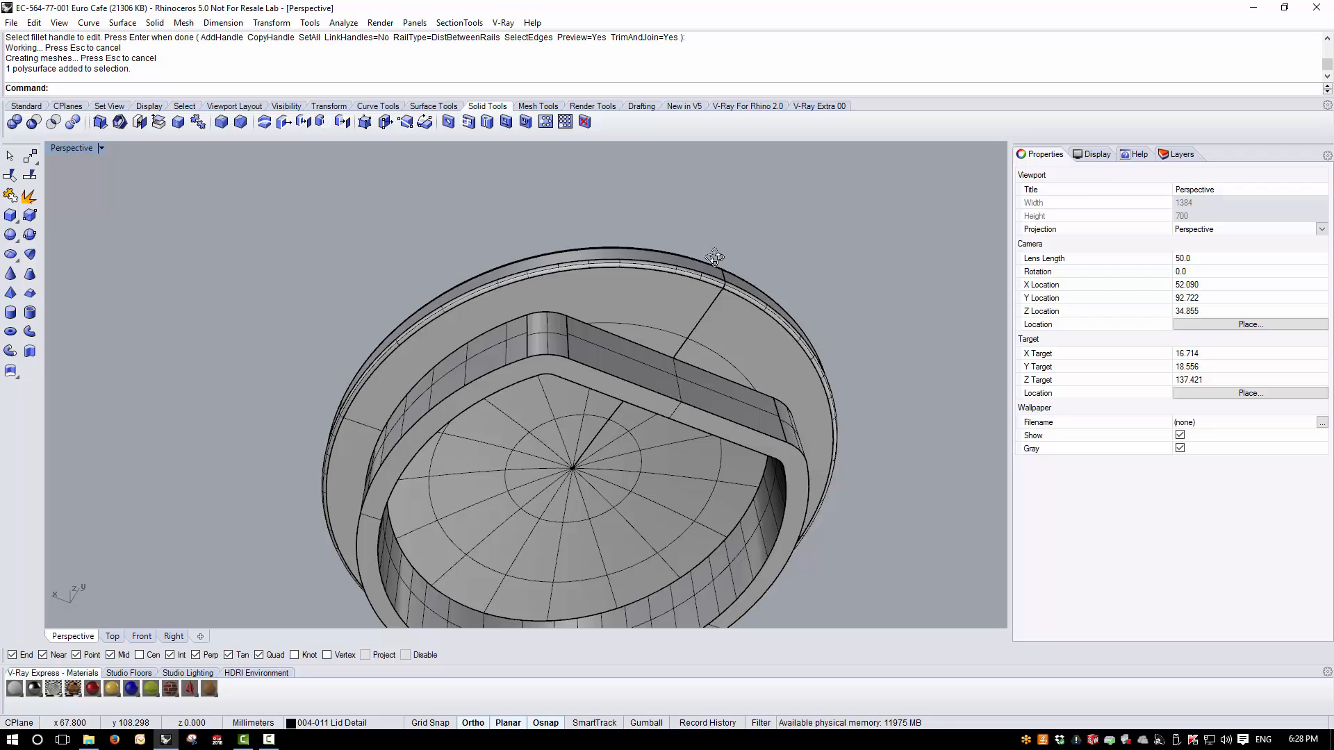
right_drag(714, 257, 790, 289)
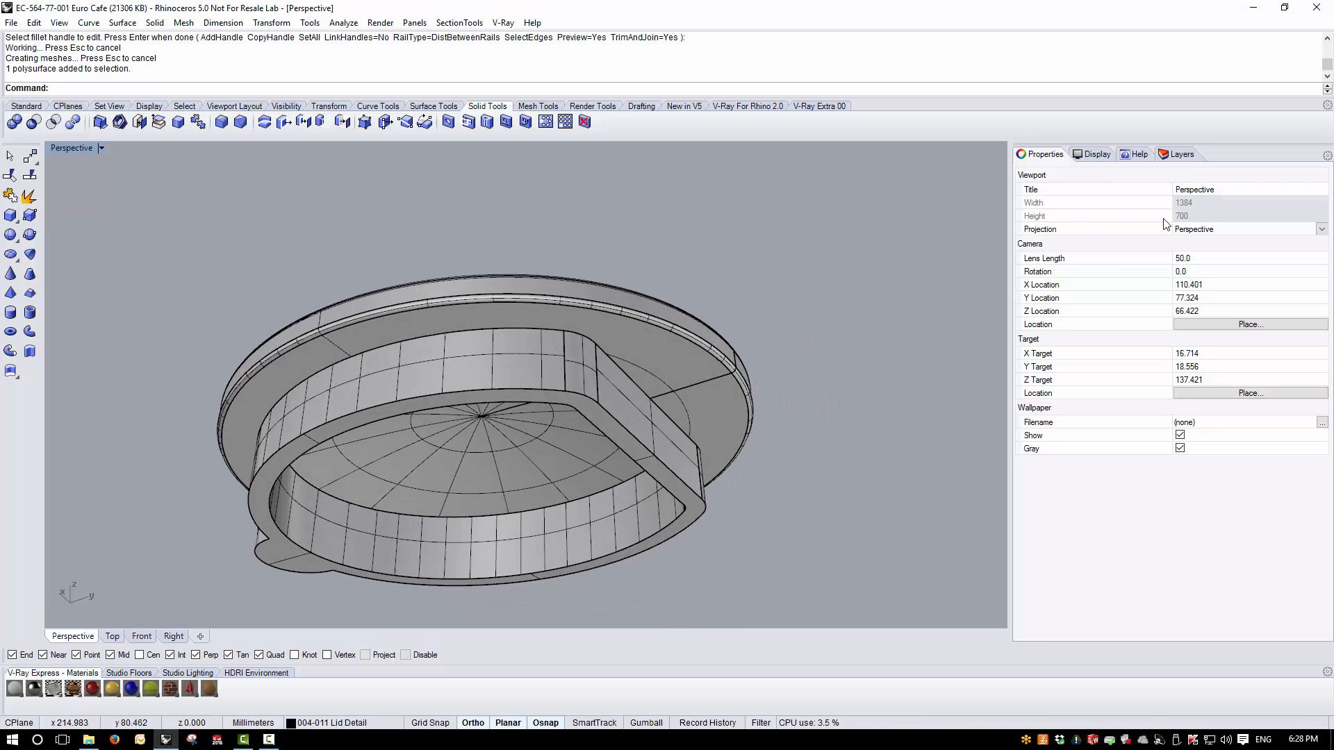
- Make 004-001 Body Surface Outer the current layer and hide the 004-011 Lid Detail layer
click(1181, 154)
click(1249, 389)
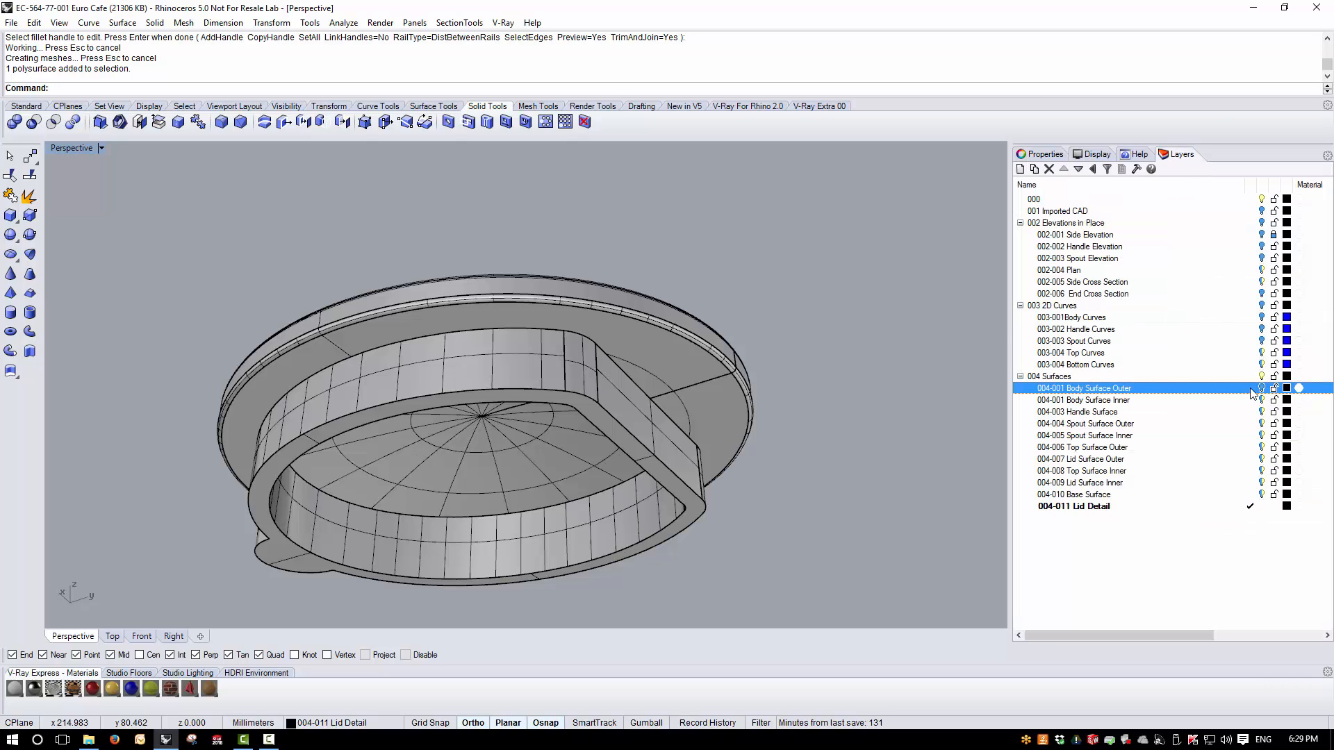
click(1260, 507)
- Fillet the two corner edges at the ends of the body opening's flat side with a 5.75 mm radius
right_drag(676, 363, 834, 487)
scroll(363, 281, up, 3)
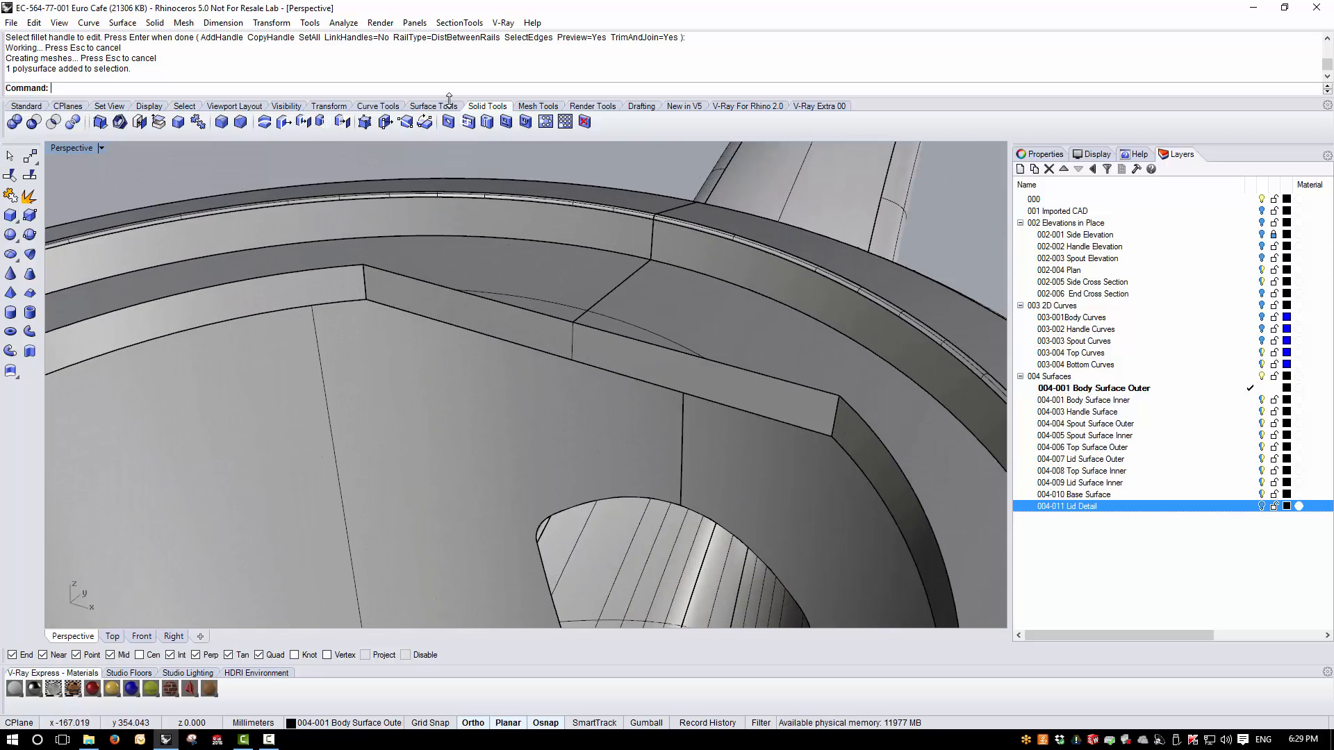
click(154, 23)
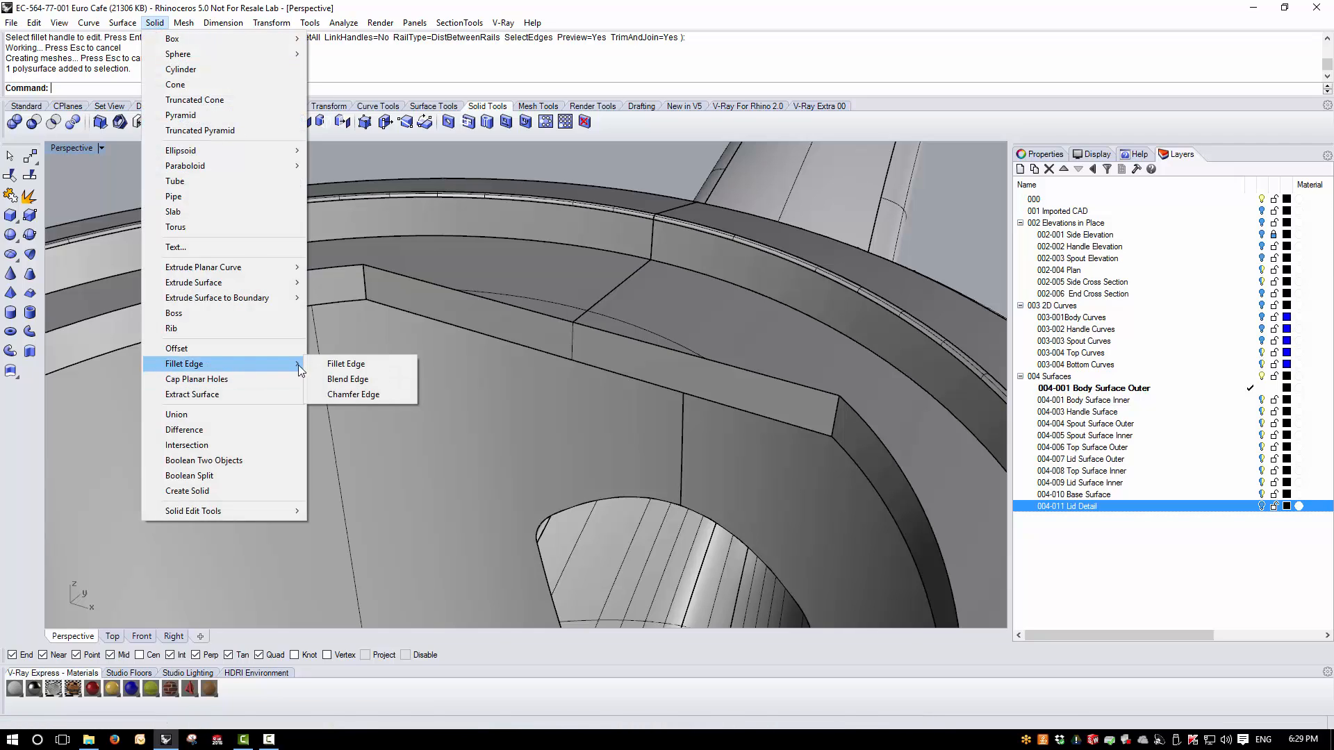
click(335, 366)
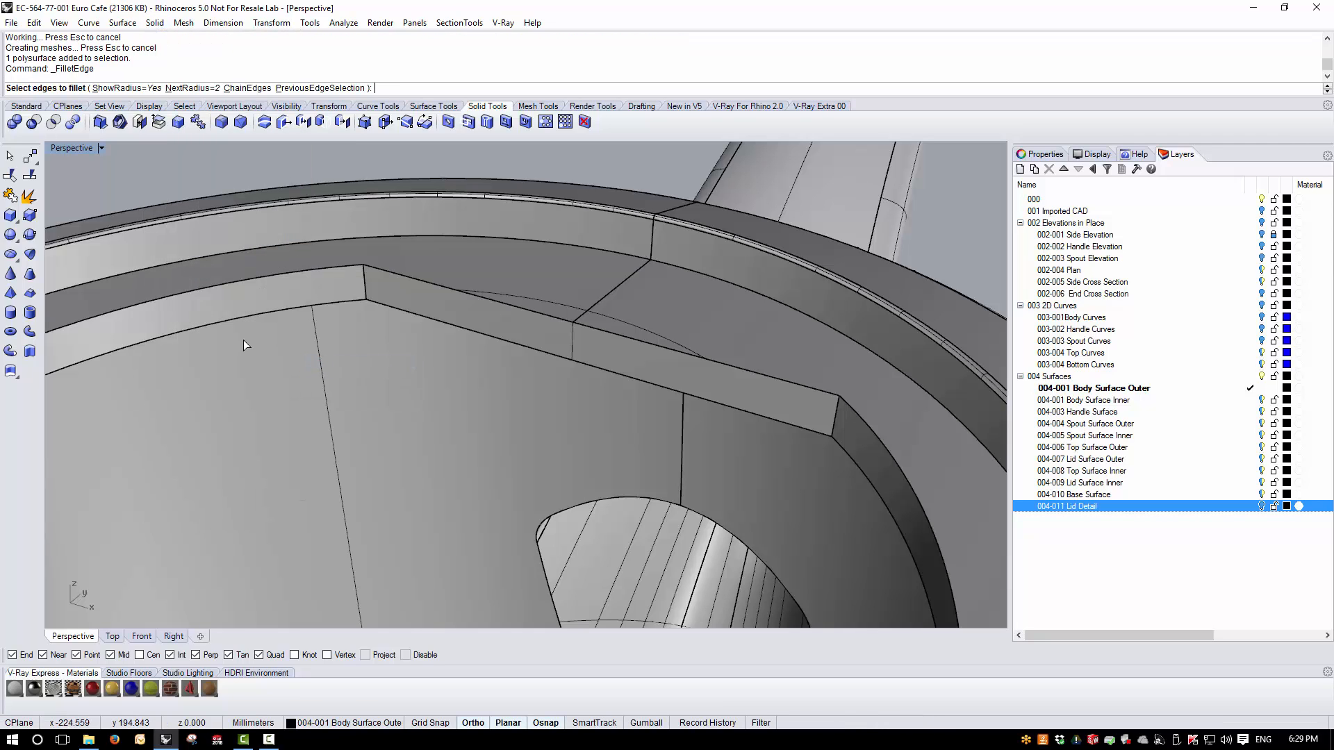
text(5.75)
key(Return)
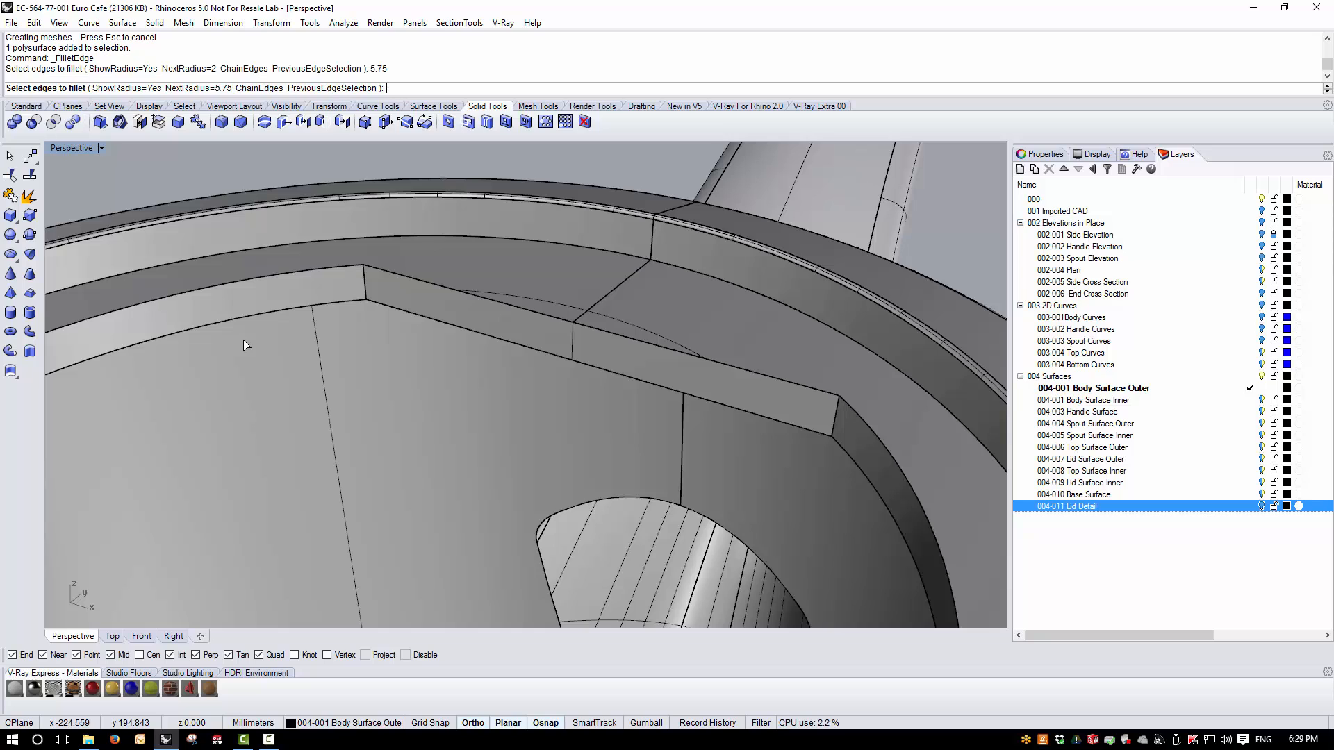
click(365, 278)
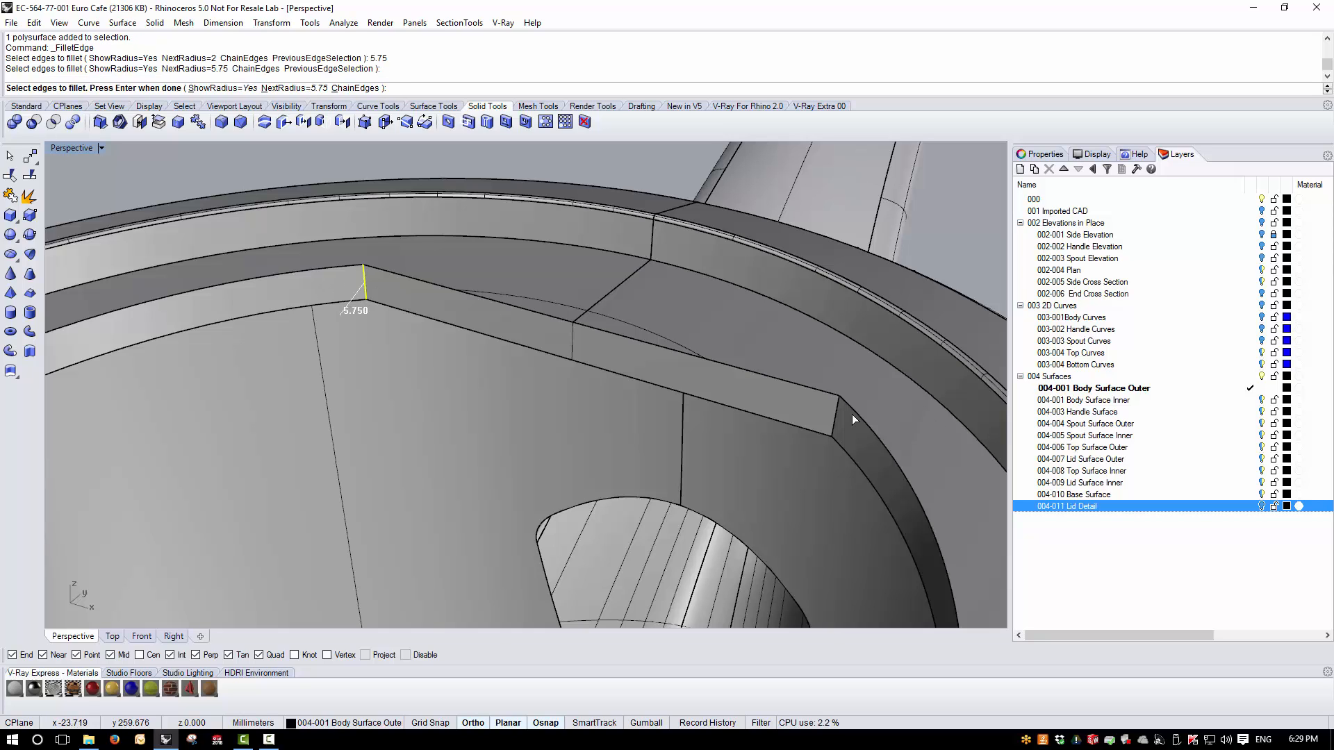
click(834, 424)
key(Return)
key(Return)
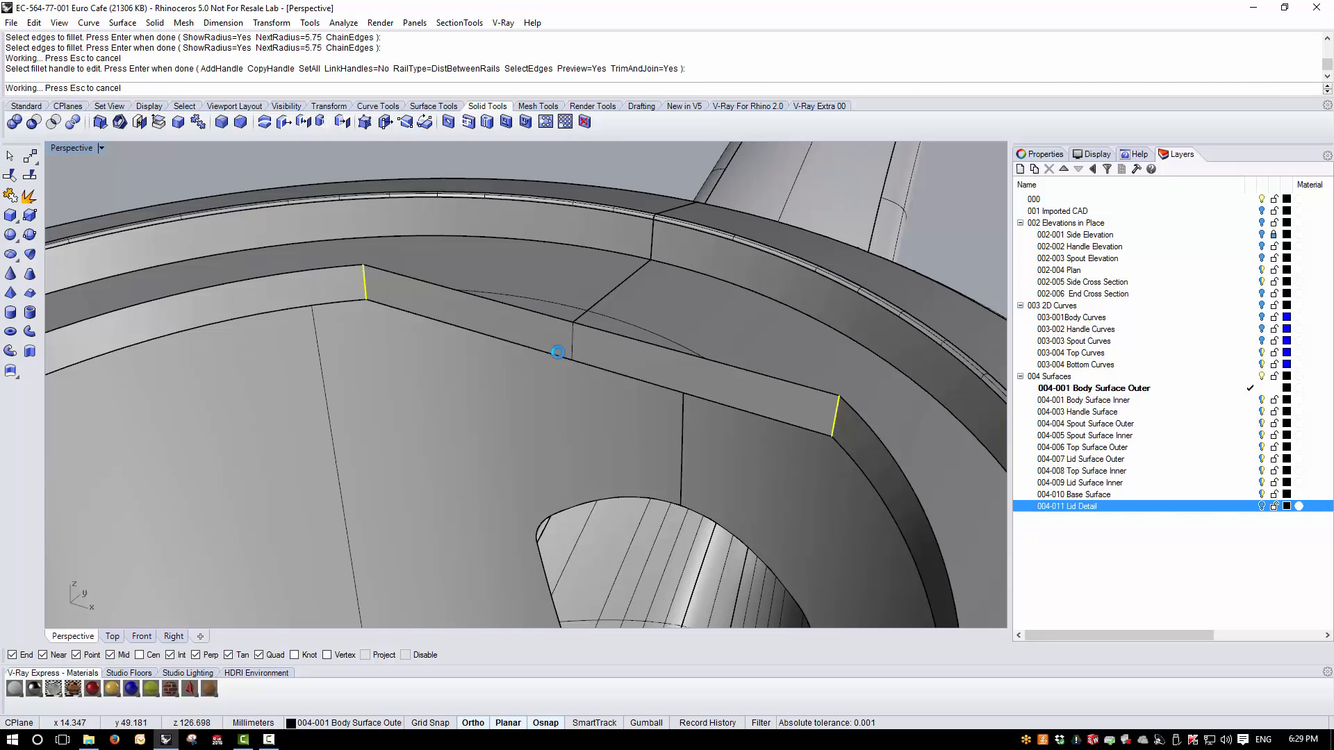
- Show 004-011 Lid Detail as the current layer and hide the 004-001 Body Surface Outer layer
scroll(490, 328, down, 10)
right_drag(489, 334, 699, 407)
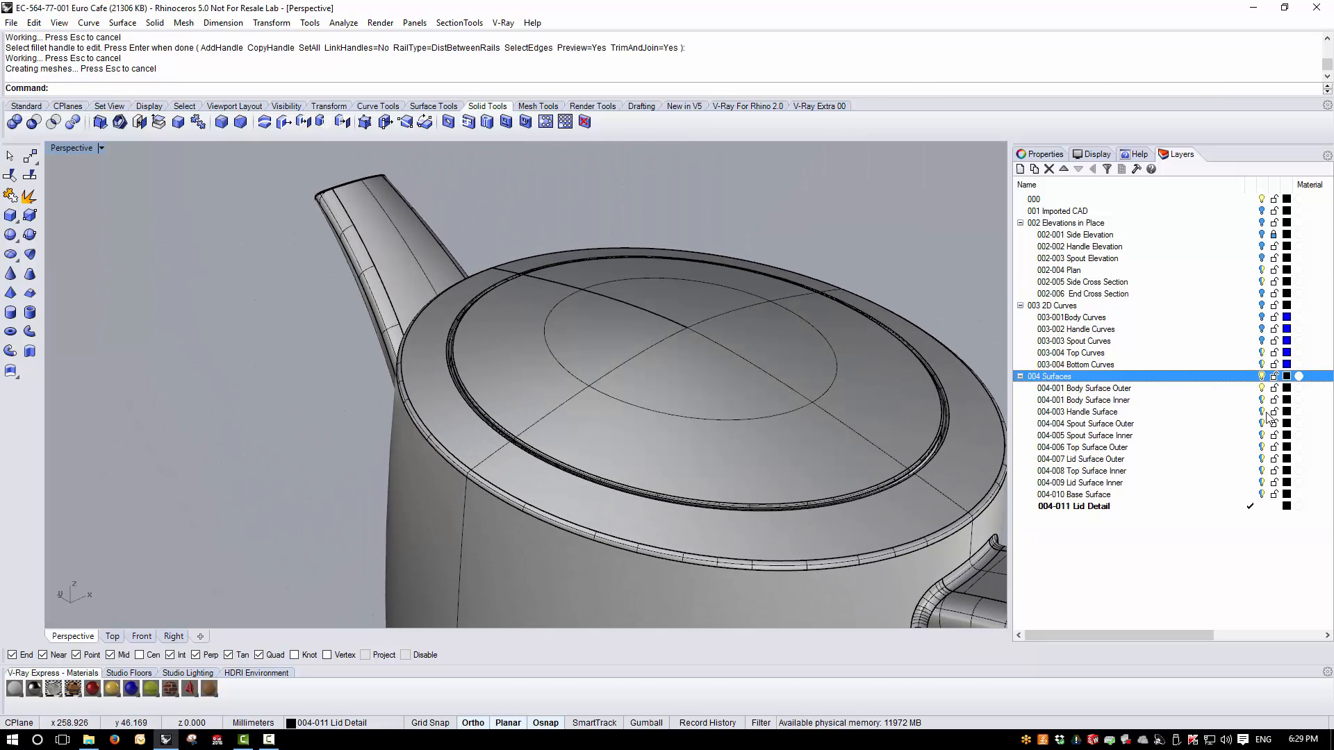
click(1261, 389)
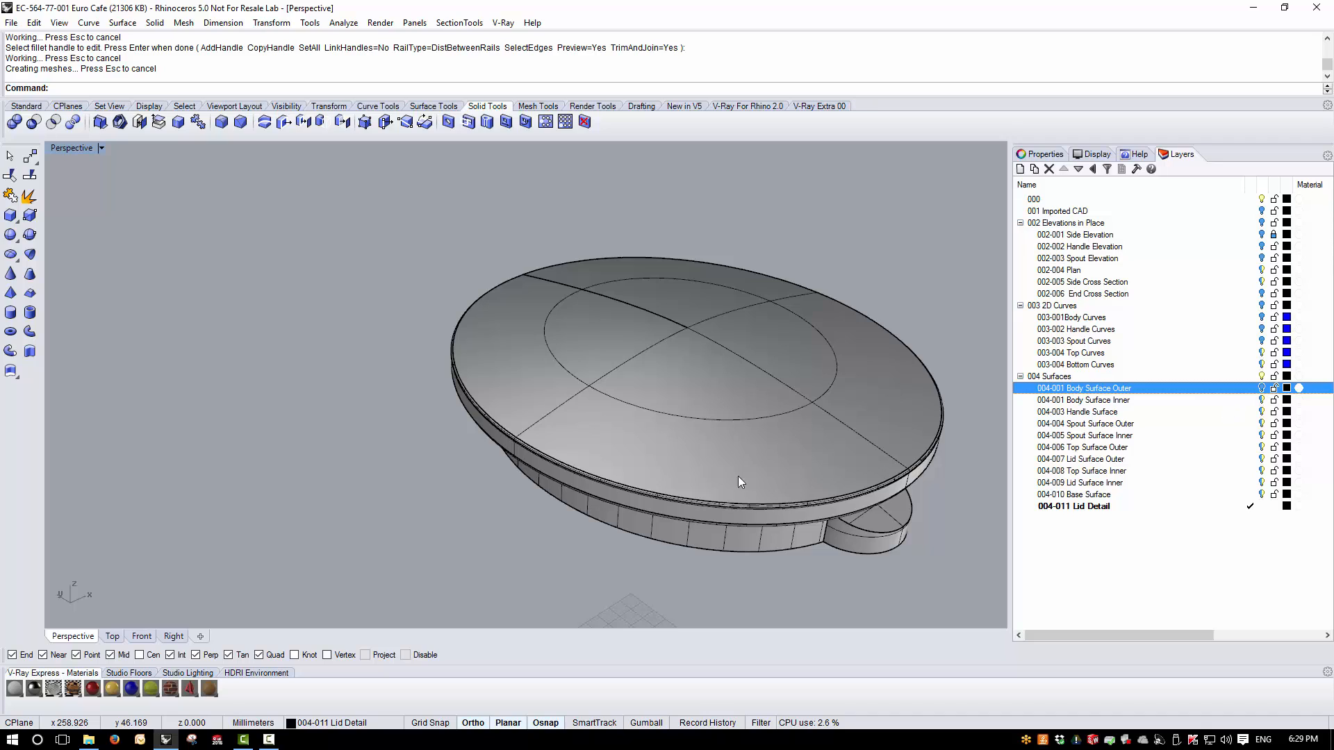
- Examine the locking tab on the lid's underside and the edges where it meets the curved flange wall
right_drag(716, 456, 871, 404)
scroll(717, 537, up, 6)
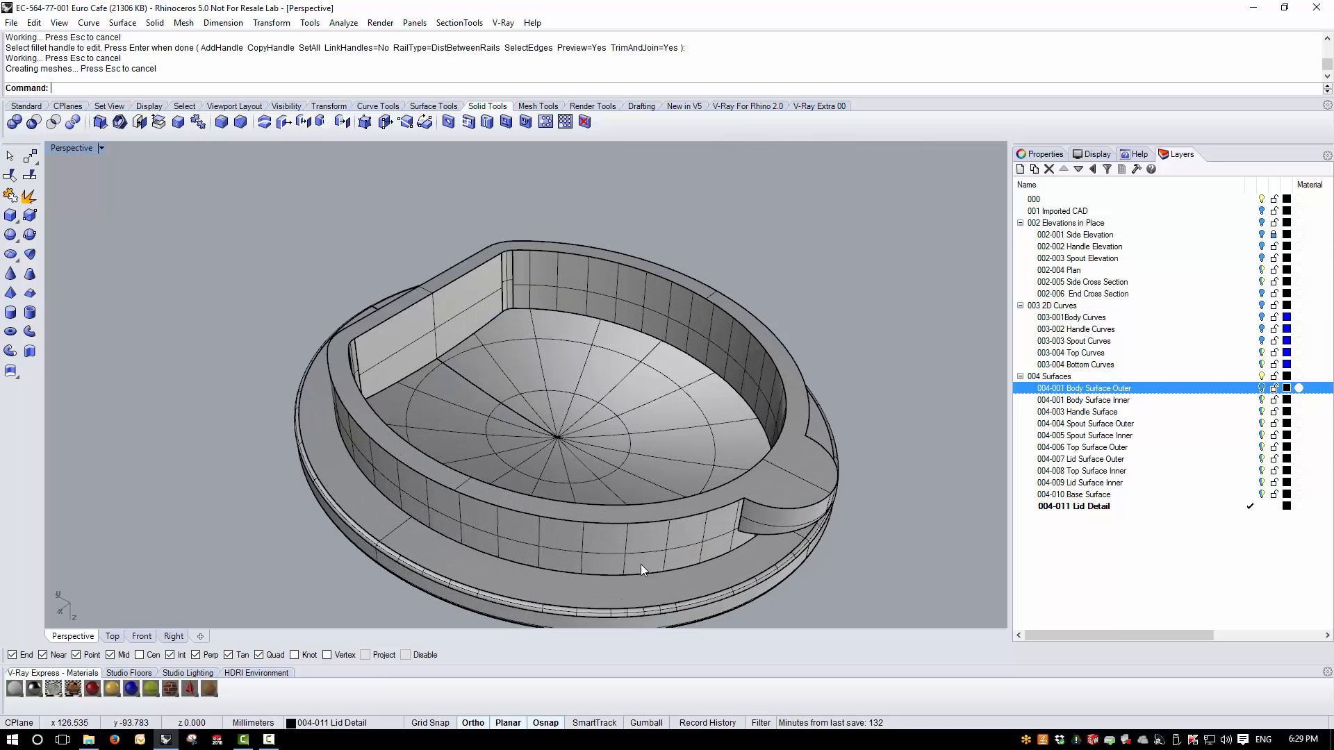
right_drag(641, 565, 770, 475)
scroll(765, 452, up, 3)
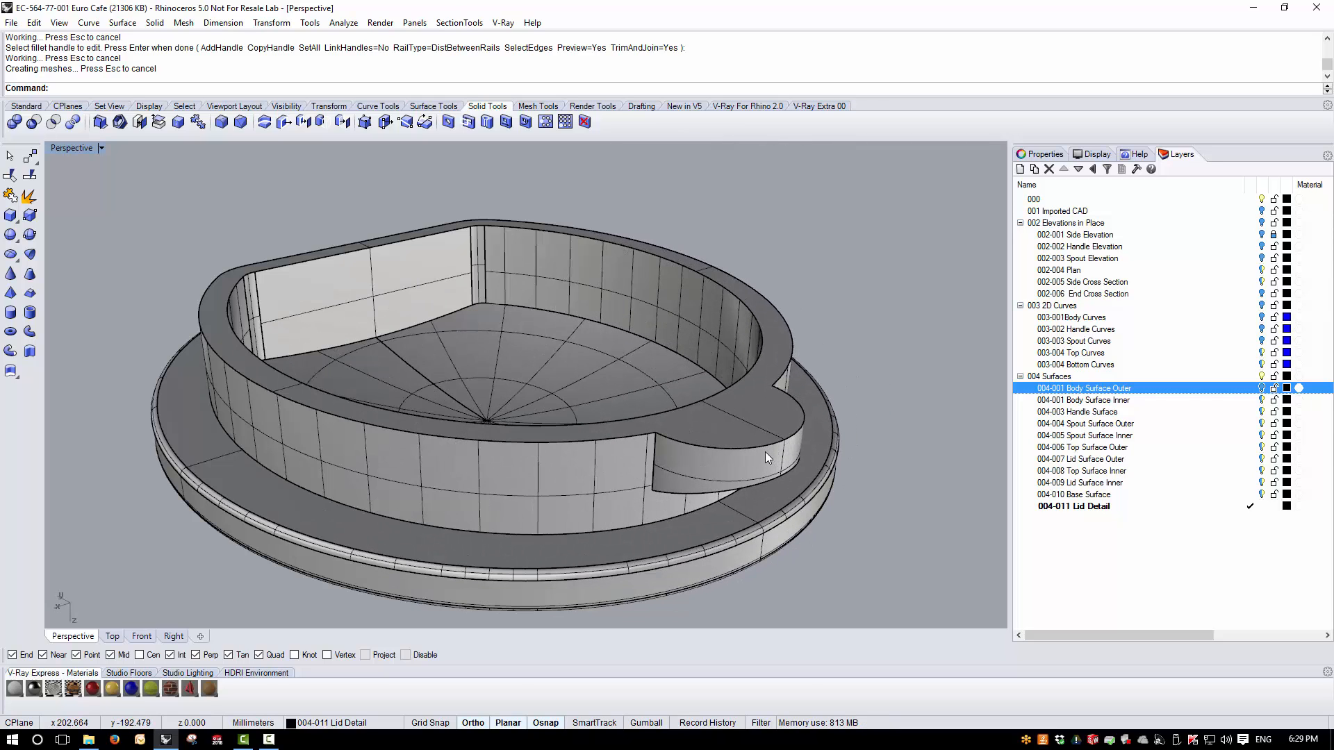
scroll(744, 484, down, 2)
right_drag(656, 546, 700, 456)
scroll(697, 452, down, 4)
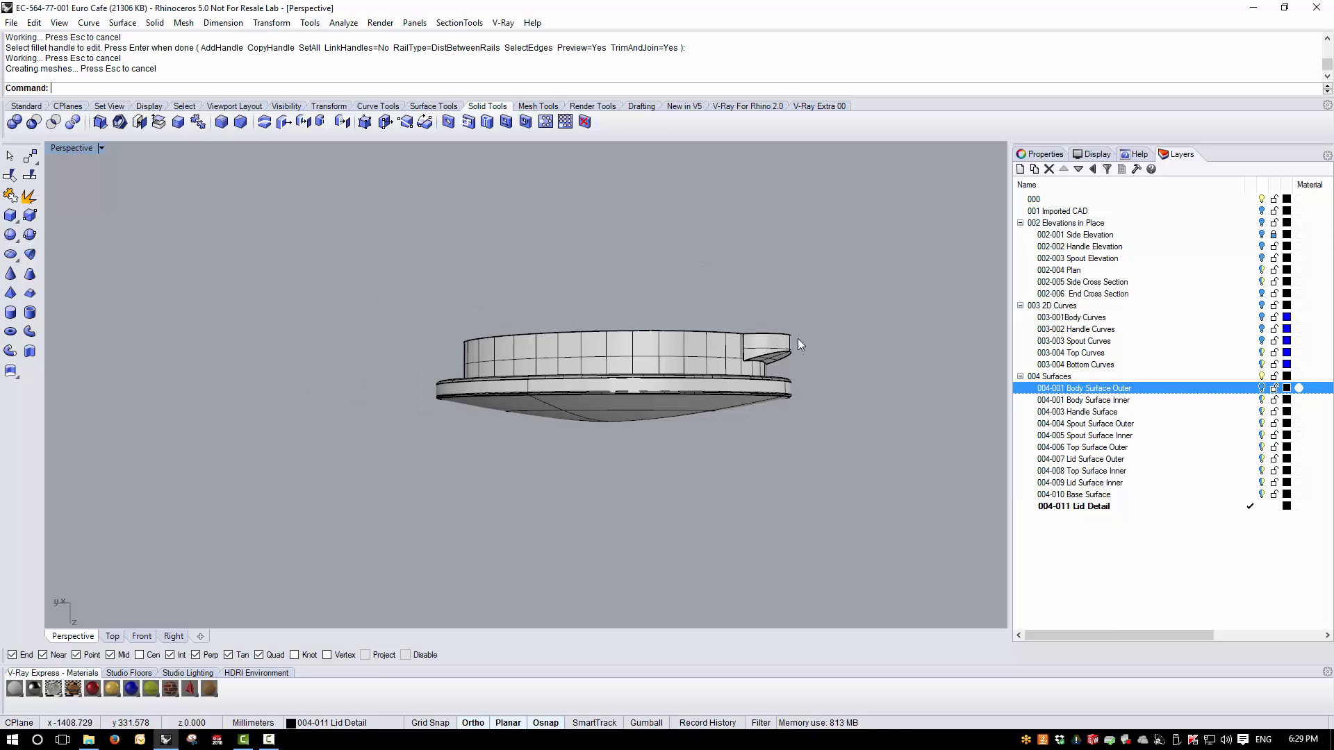
right_drag(798, 339, 805, 441)
scroll(805, 441, up, 5)
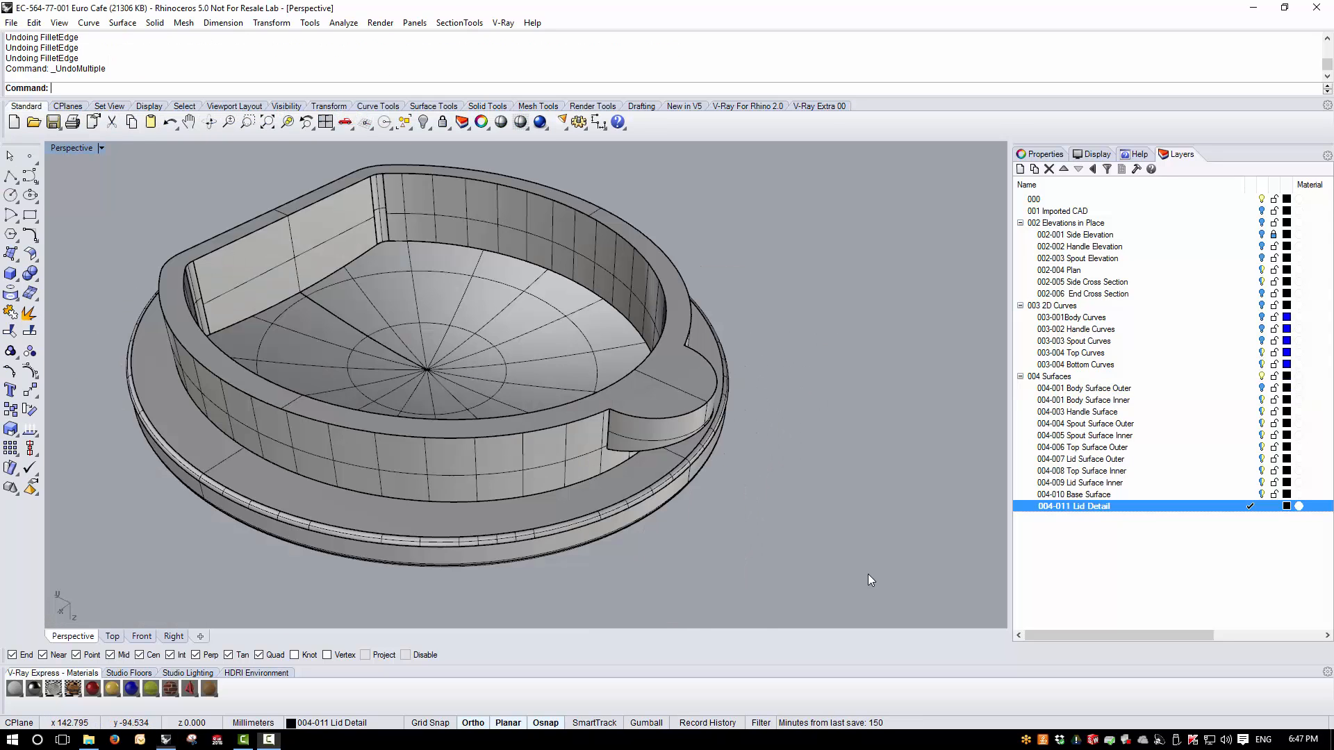
right_drag(868, 574, 823, 439)
scroll(527, 328, up, 5)
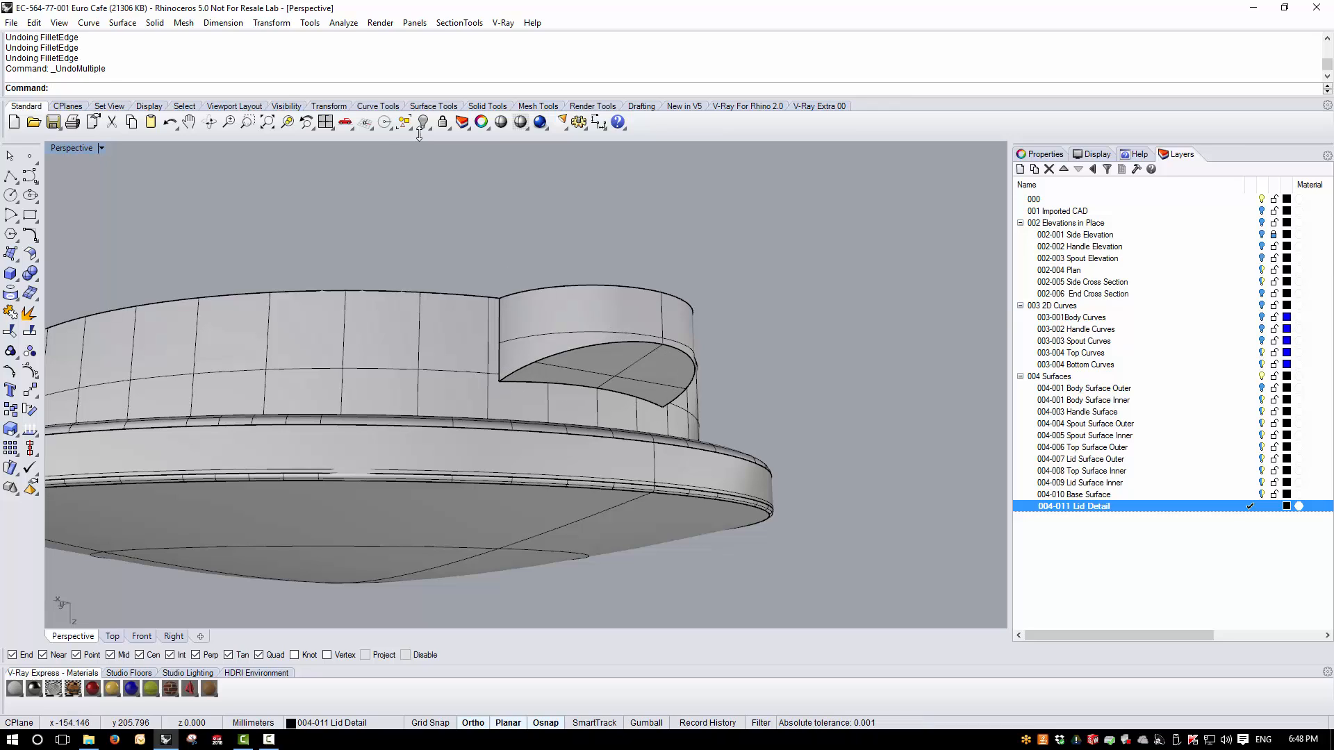
- Select the two vertical edges where the locking tab meets the lid's flange wall for filleting at a 2 mm radius
click(123, 23)
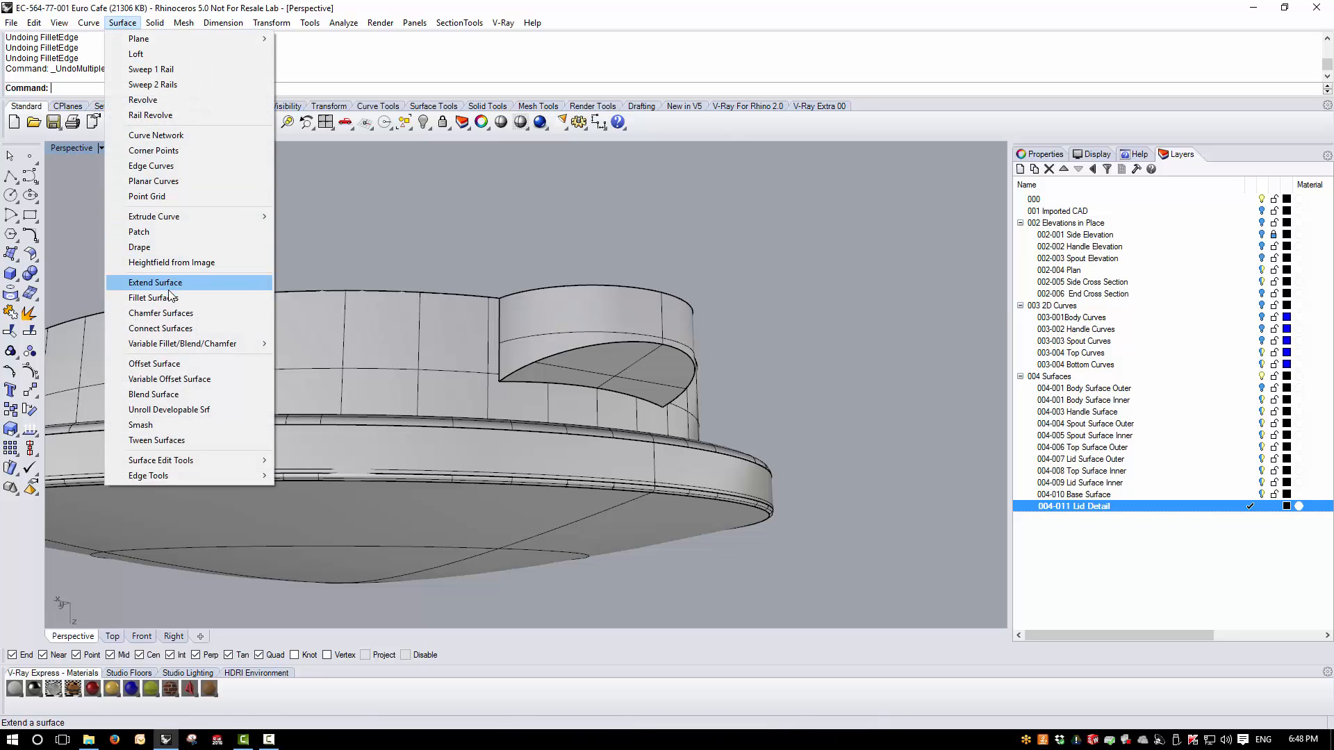
mouse_move(155, 22)
mouse_move(303, 364)
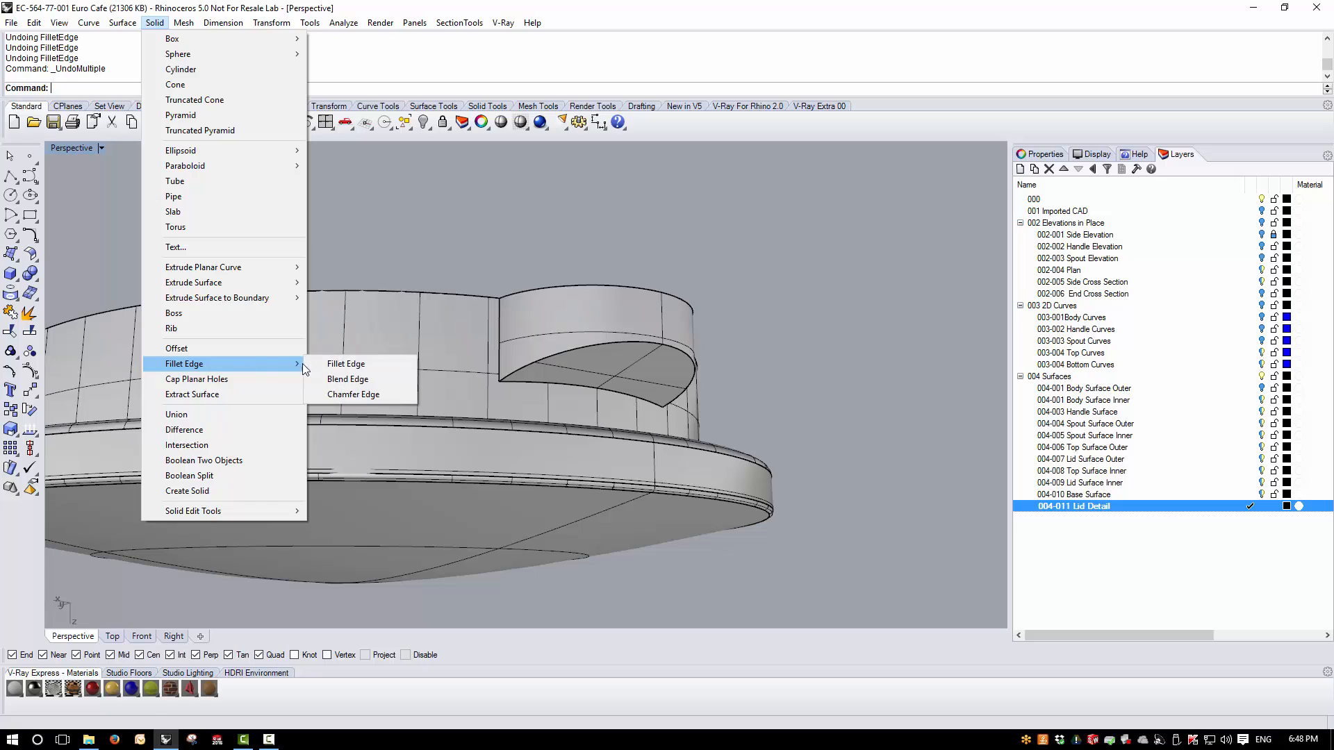
click(344, 364)
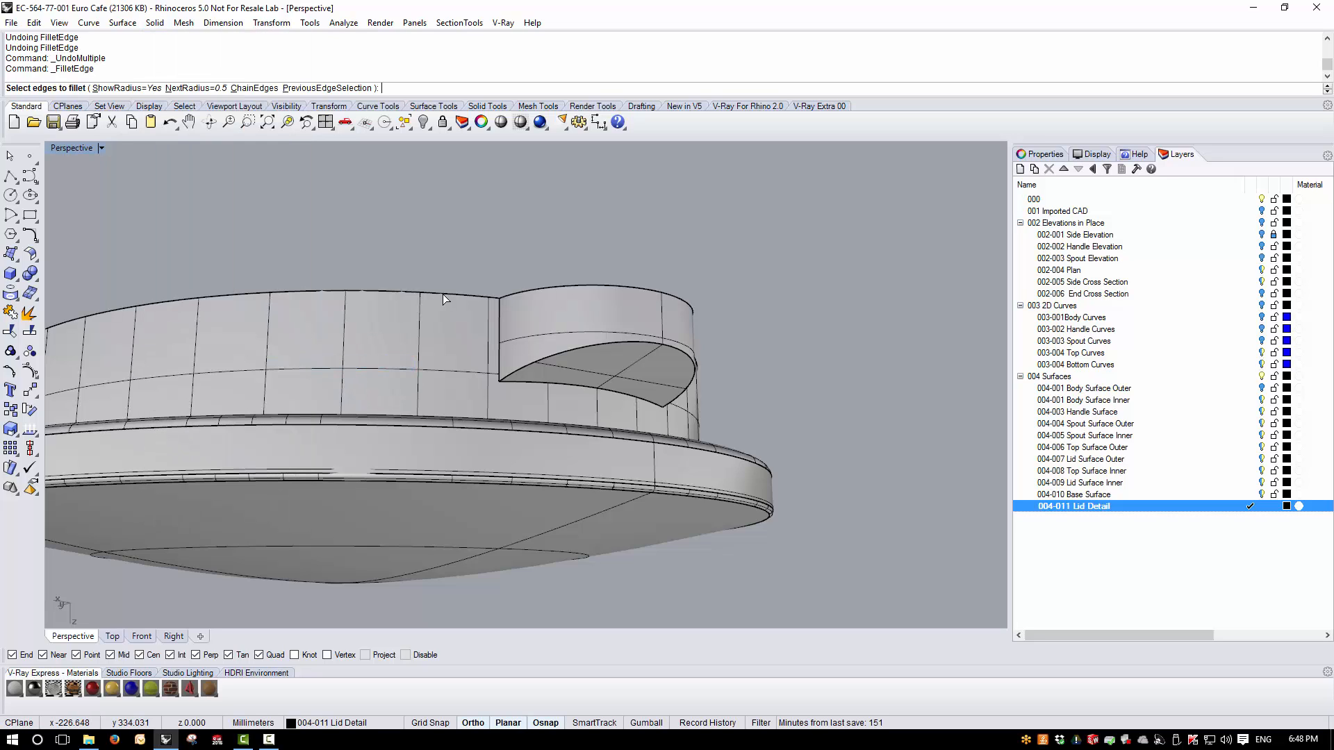
text(2)
key(Return)
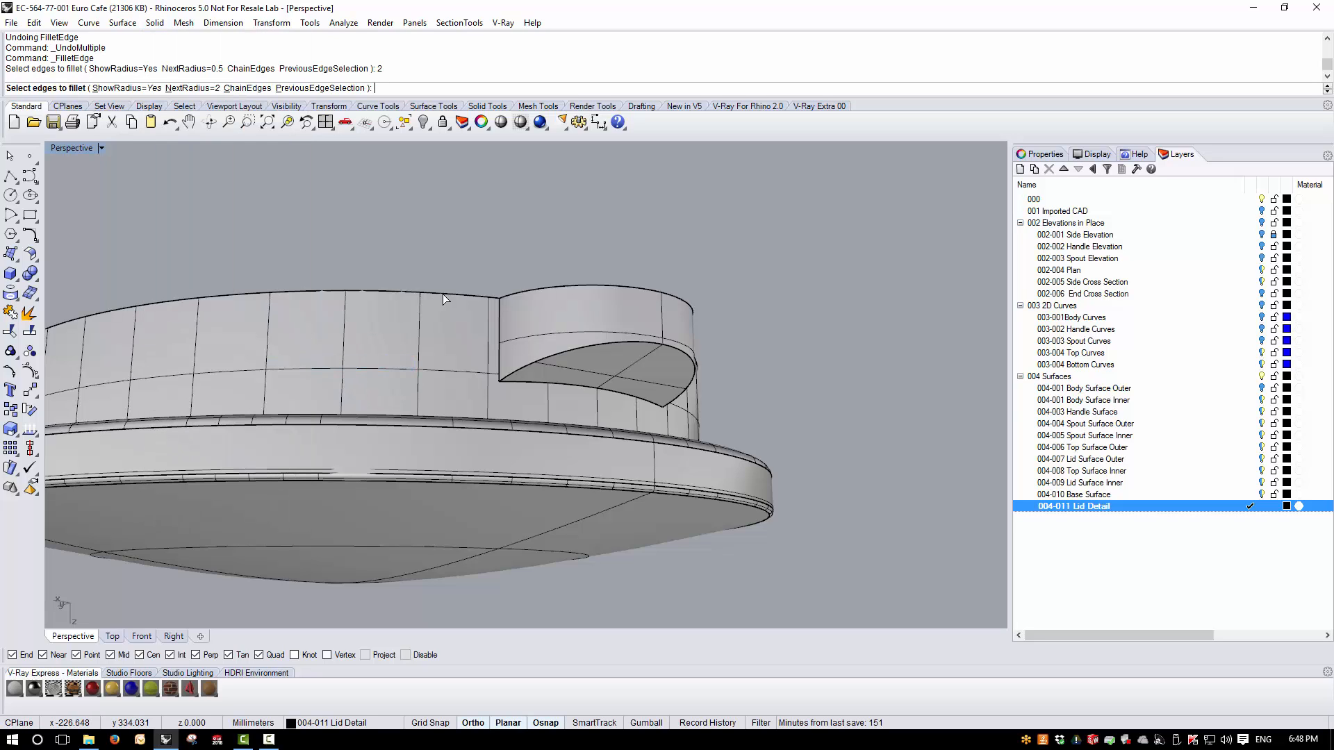
click(499, 332)
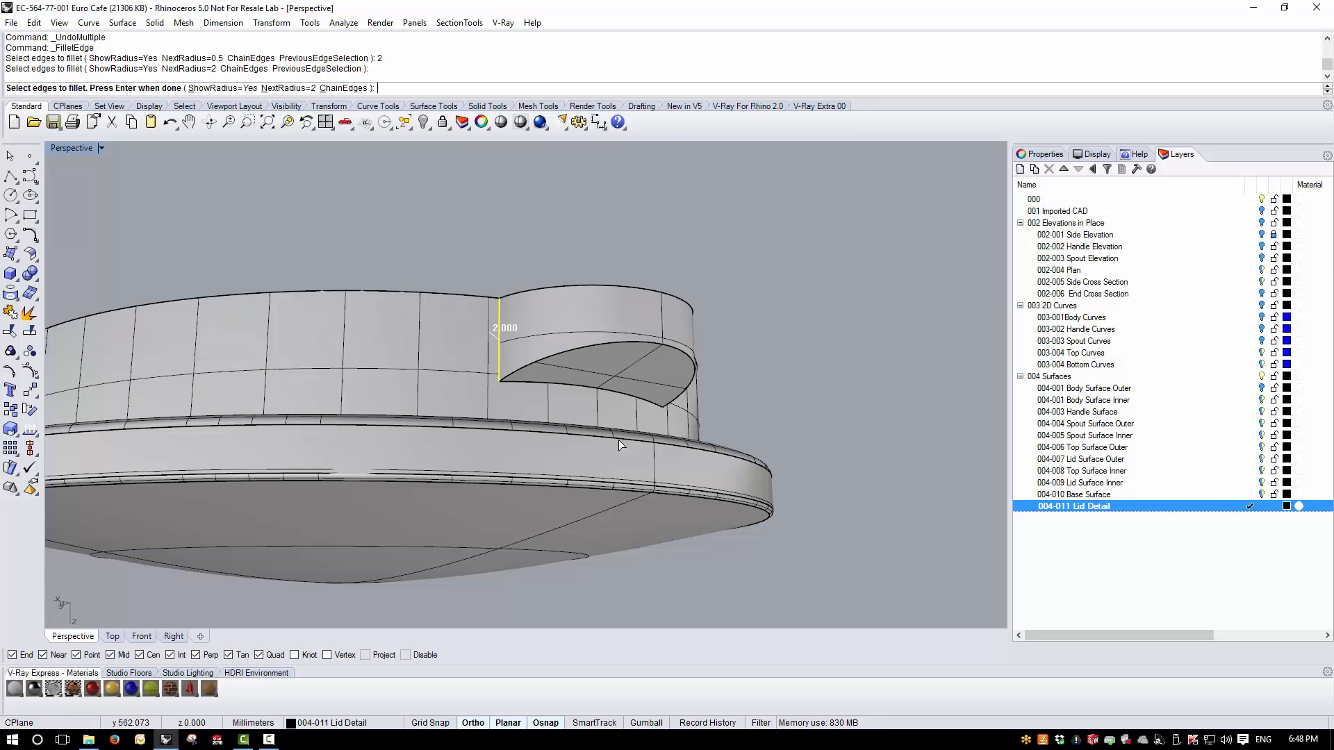
click(661, 399)
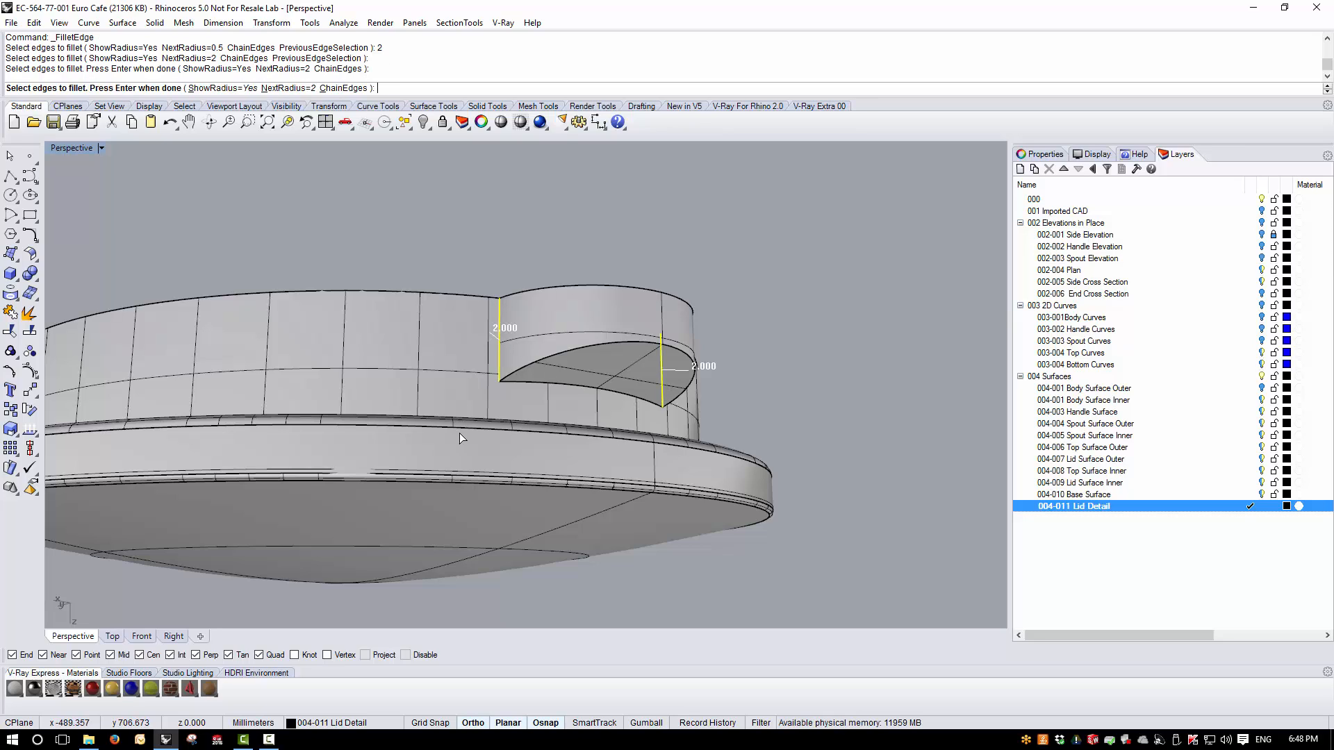
- Add the tab face's curved outer edge and its edge against the flange wall at 1 mm radius, and apply the fillets
key(Return)
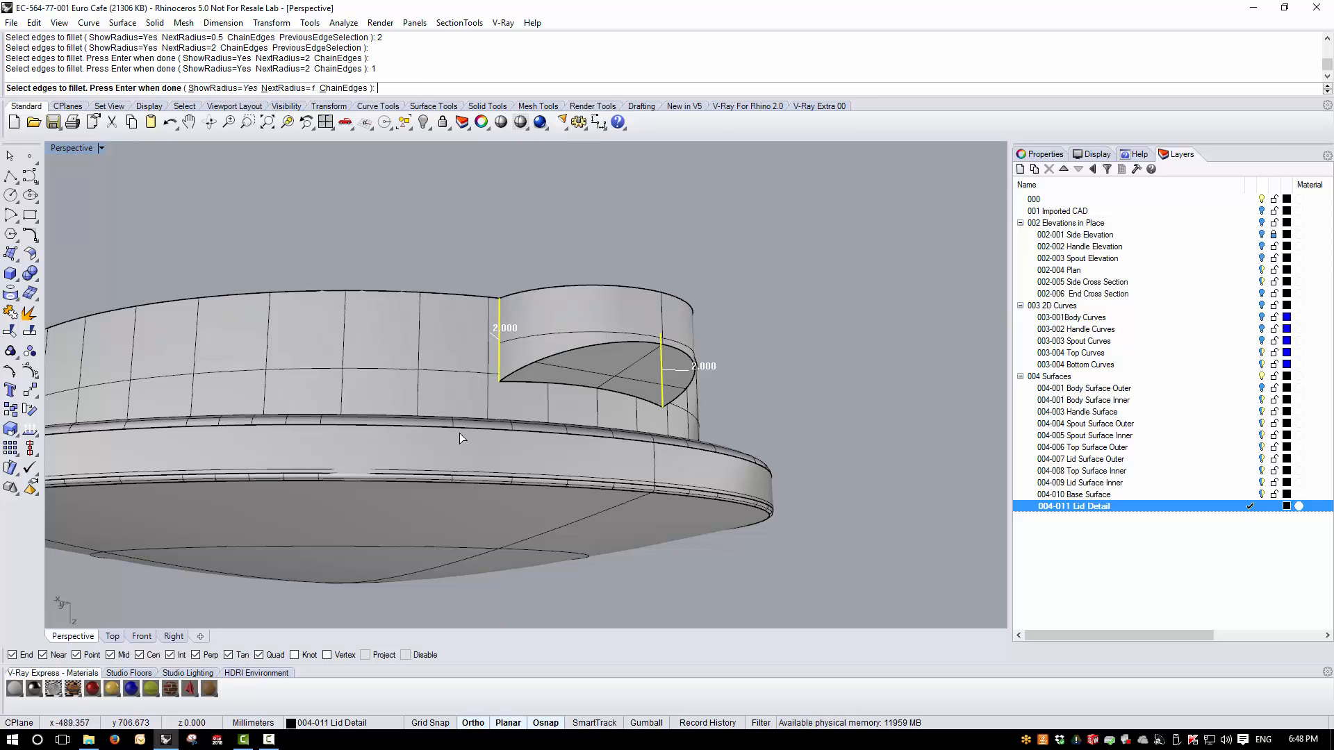
click(551, 359)
click(545, 385)
key(Return)
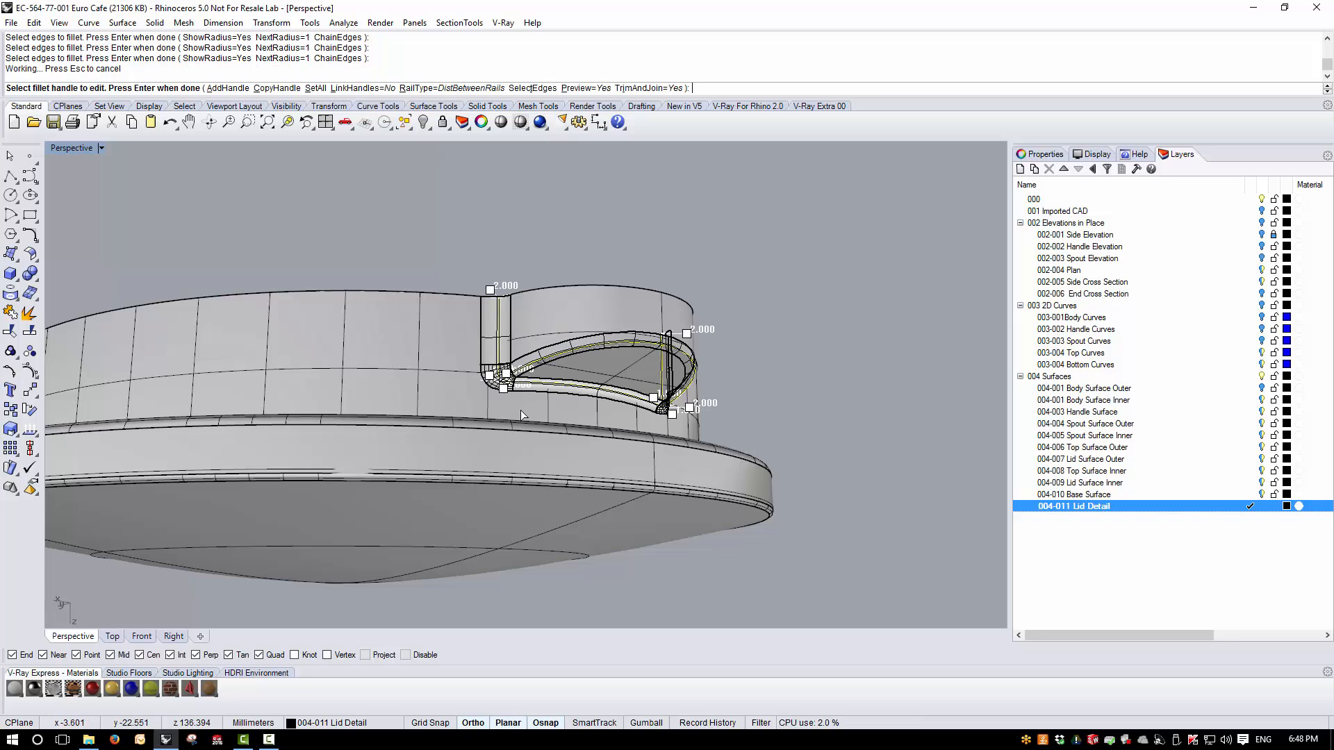
right_drag(678, 416, 809, 417)
scroll(489, 354, up, 5)
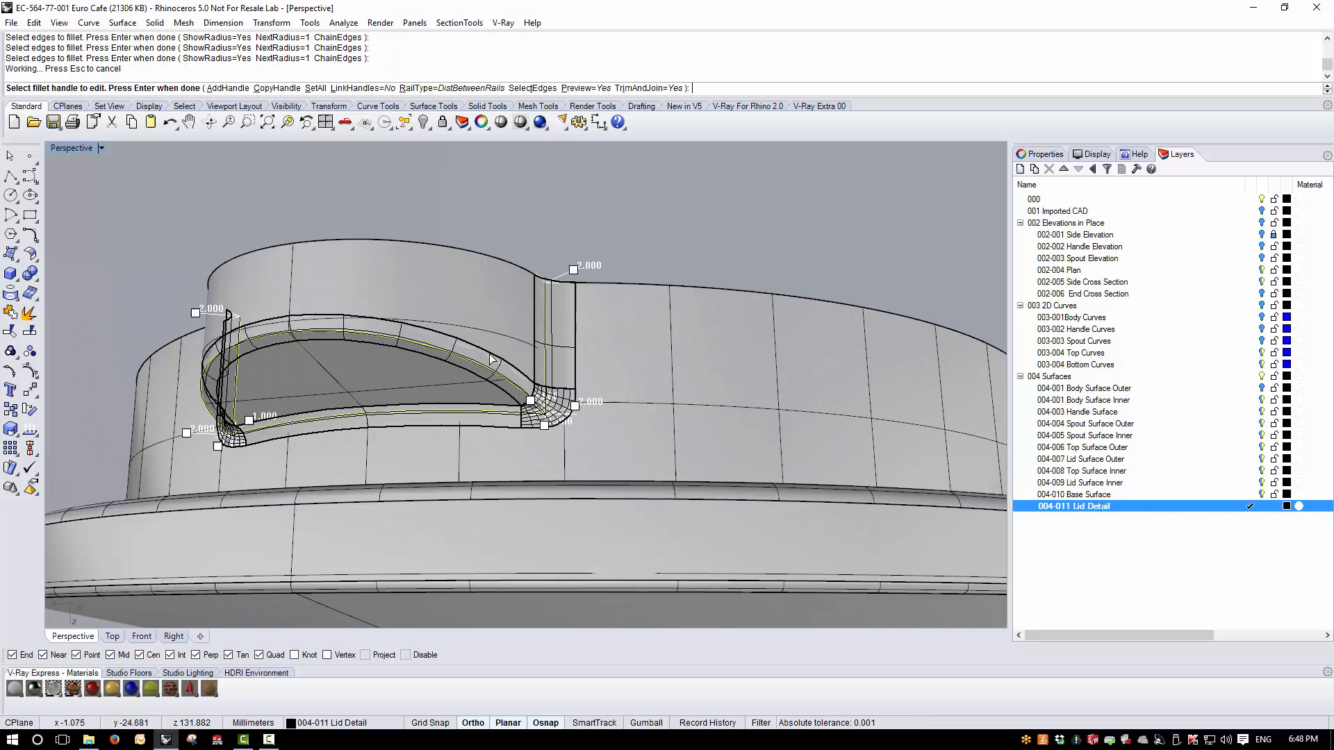
key(Return)
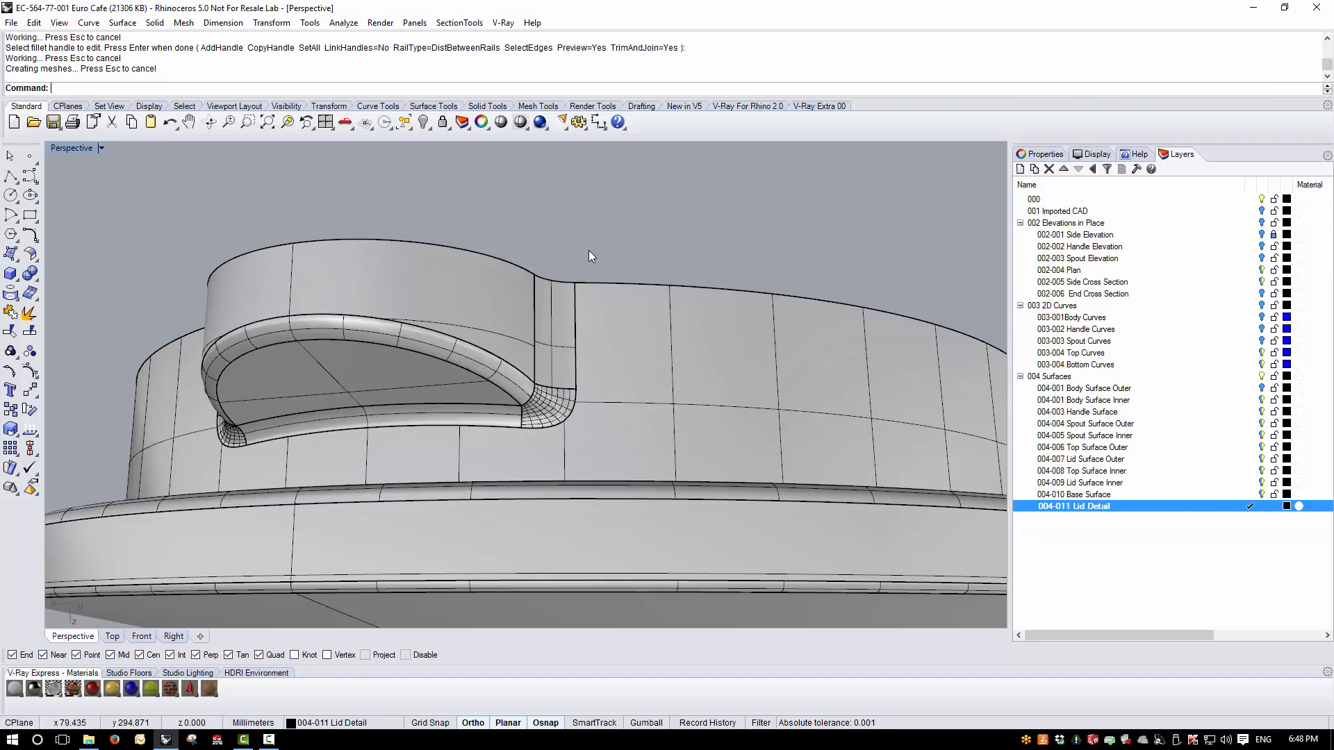
scroll(589, 255, down, 5)
right_drag(568, 302, 447, 403)
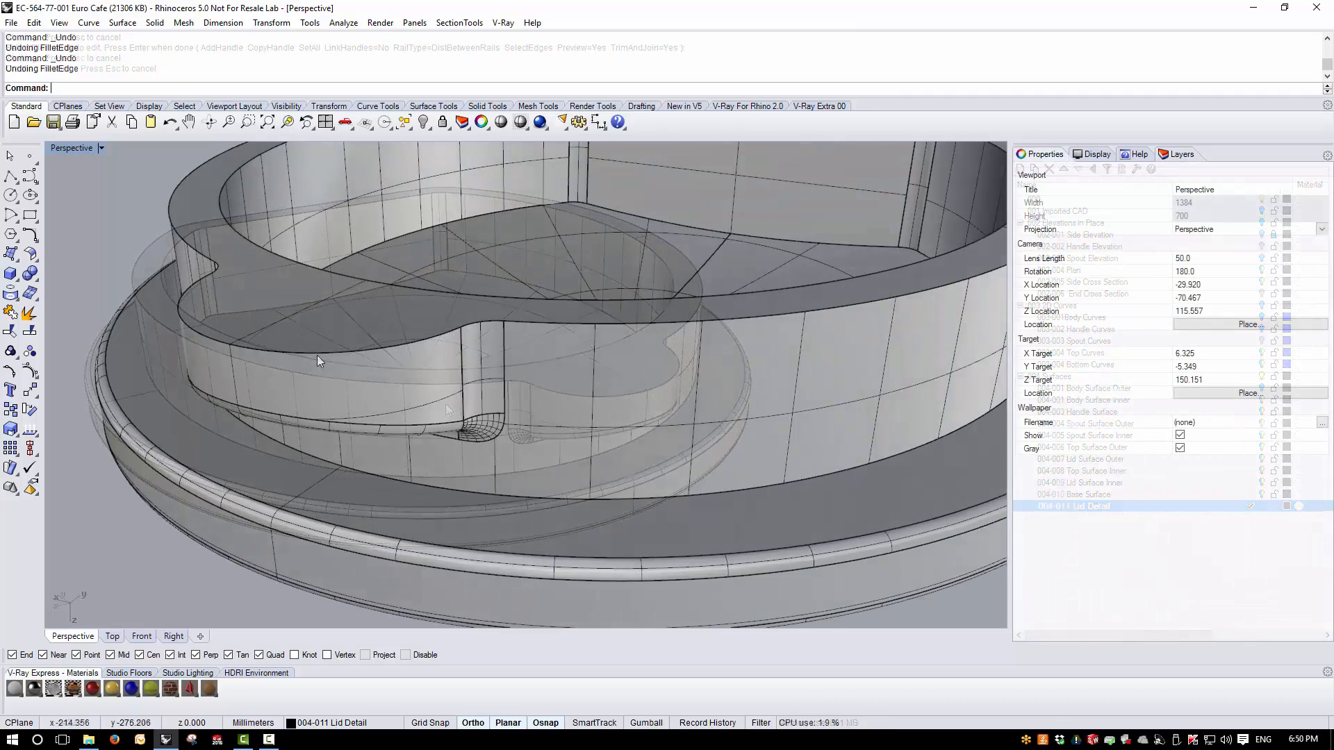
scroll(316, 356, down, 5)
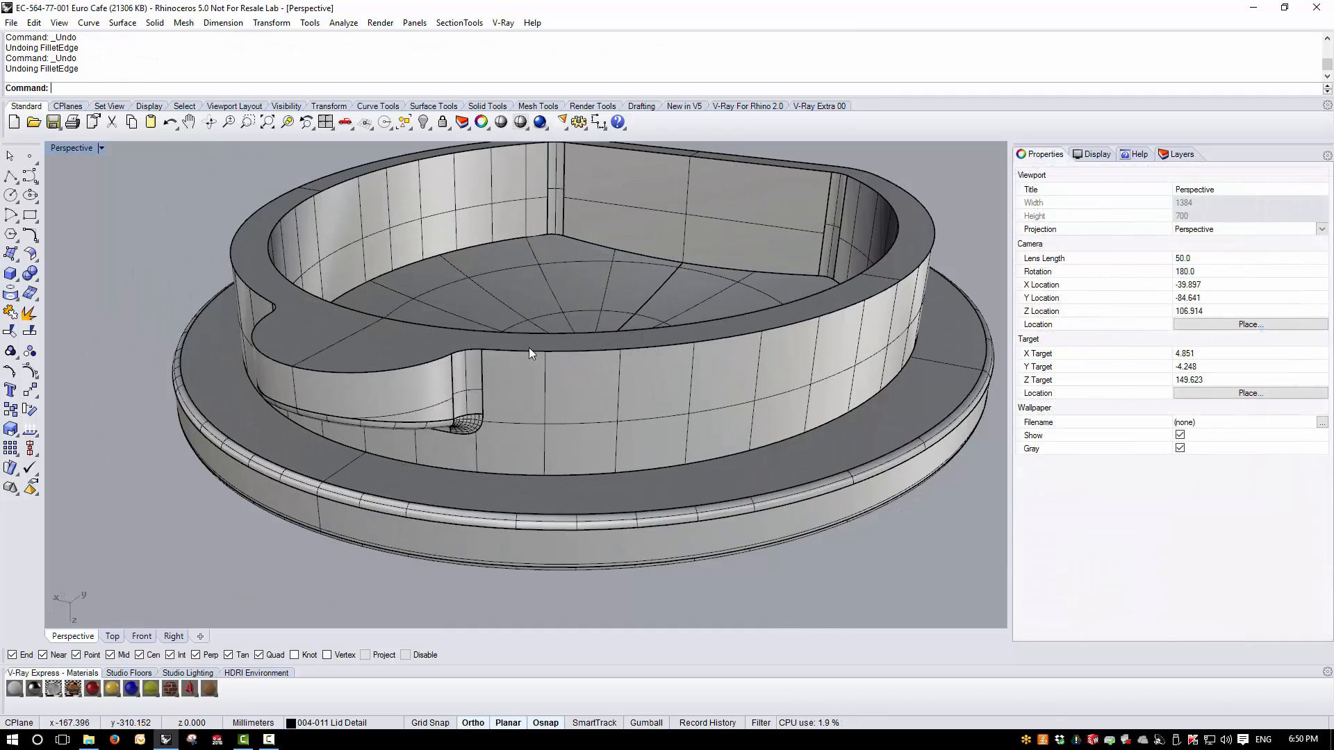
- Fillet the chained inner rim edge of the lid's flange wall with a 0.5 mm radius
right_drag(528, 349, 438, 358)
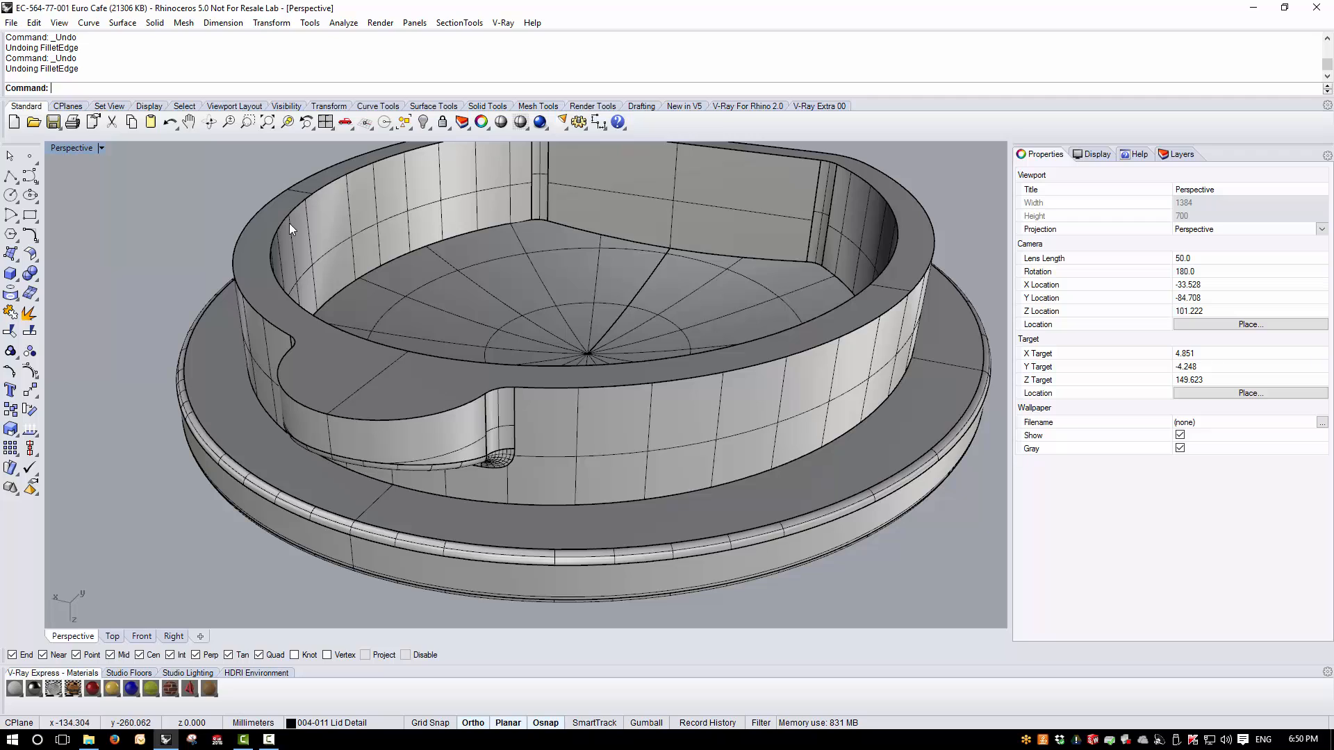
click(155, 23)
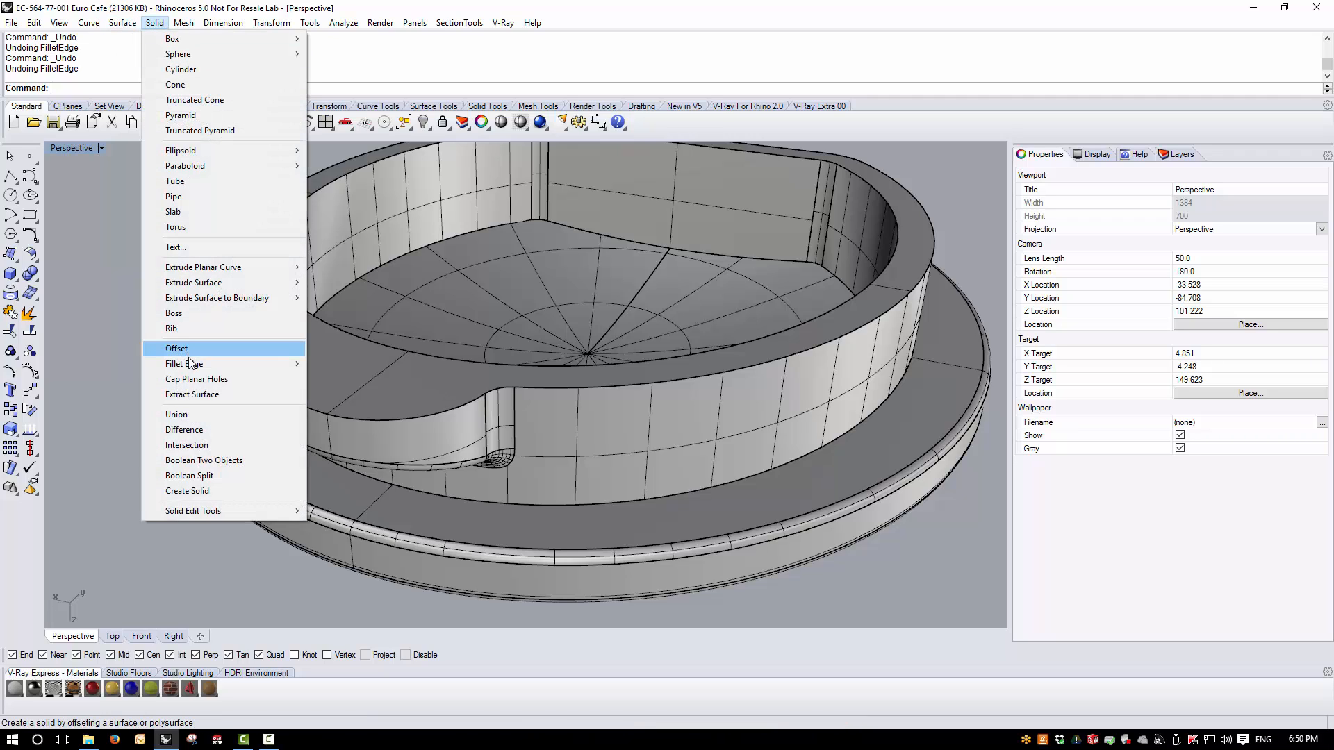
mouse_move(228, 361)
click(386, 364)
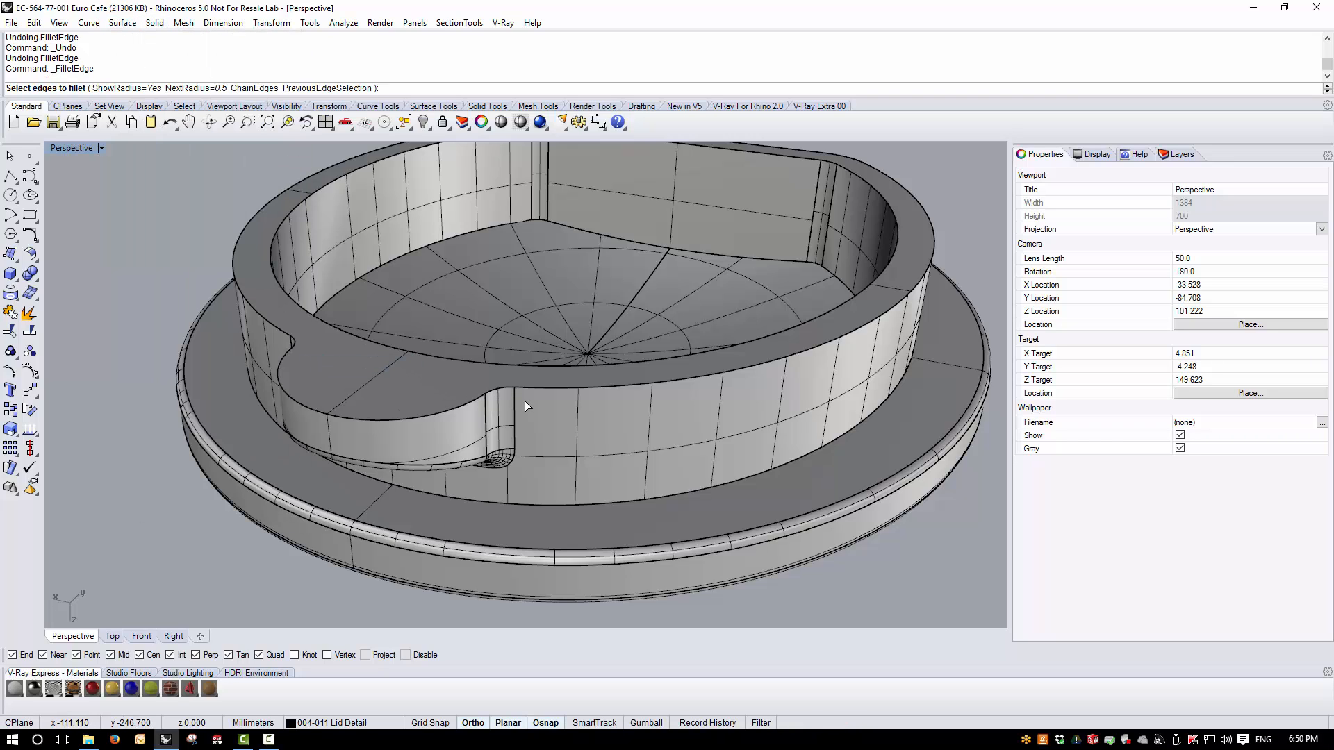
text(0.5)
key(Return)
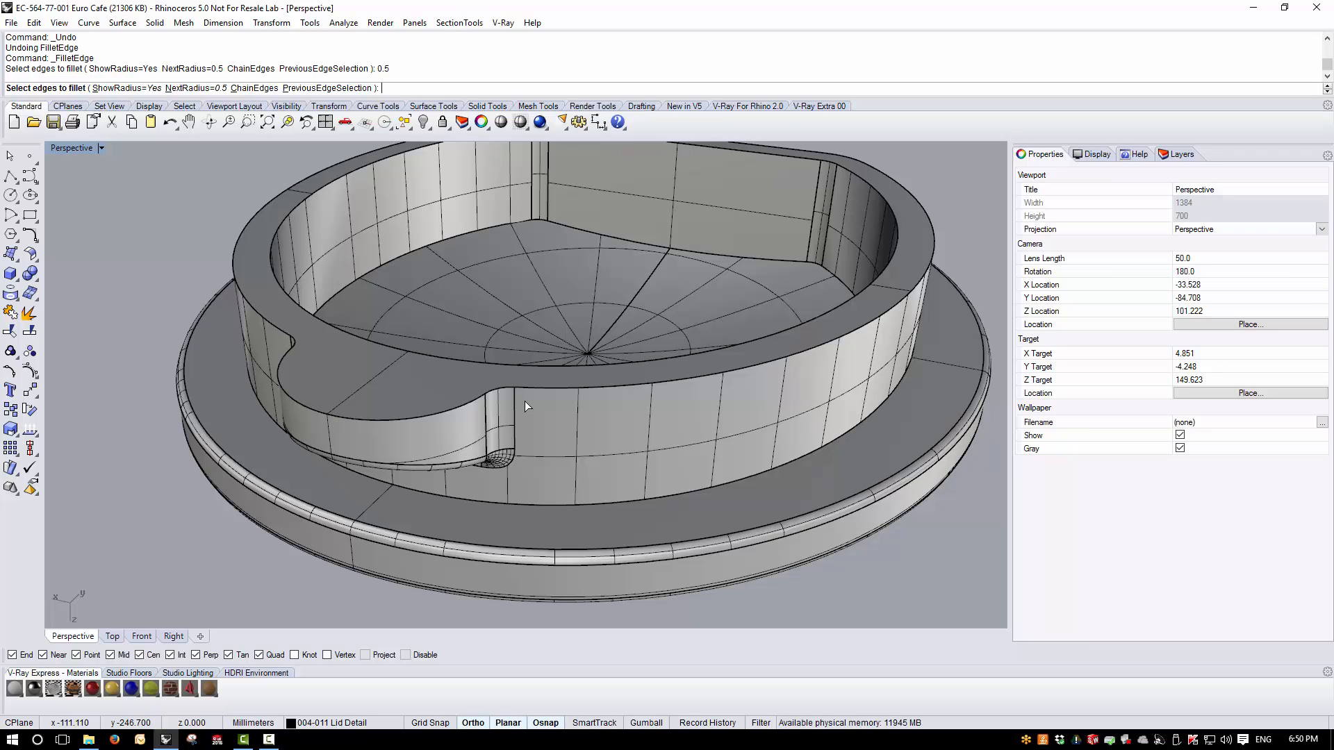
click(252, 88)
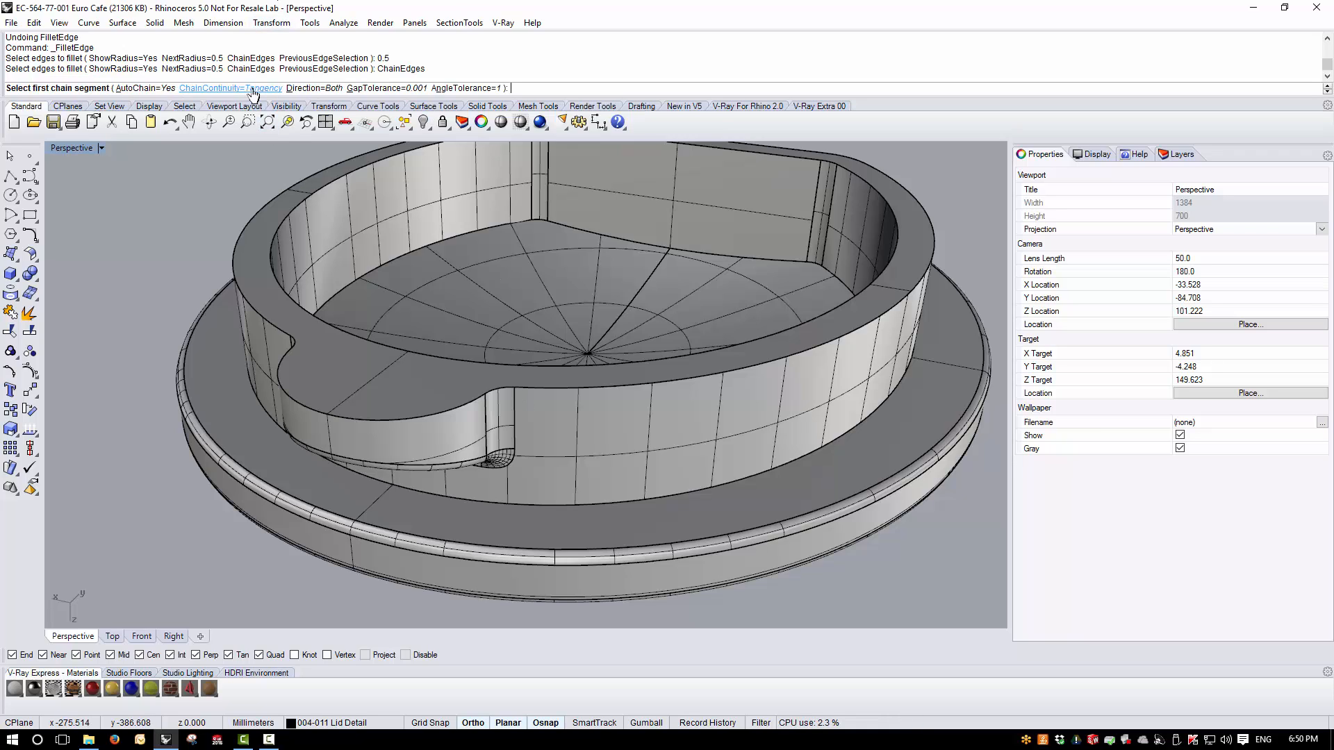
click(369, 342)
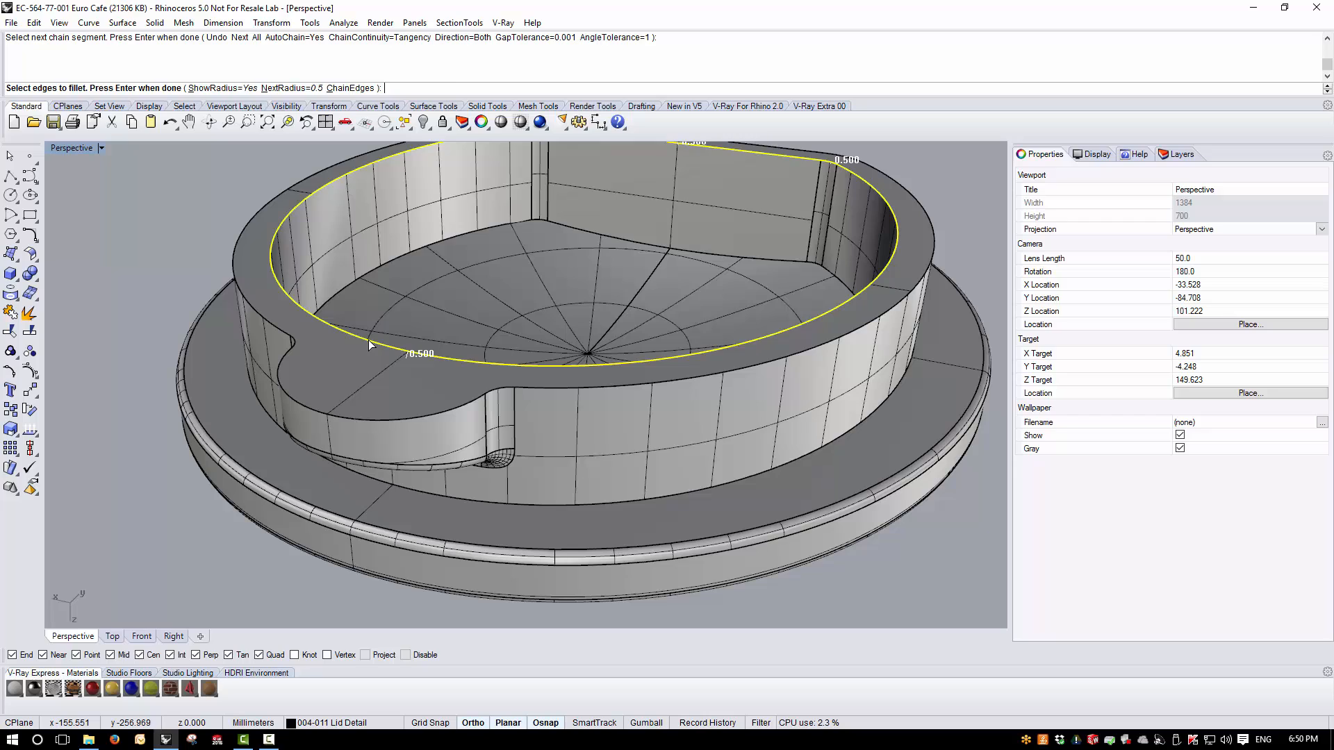
key(Return)
key(Return)
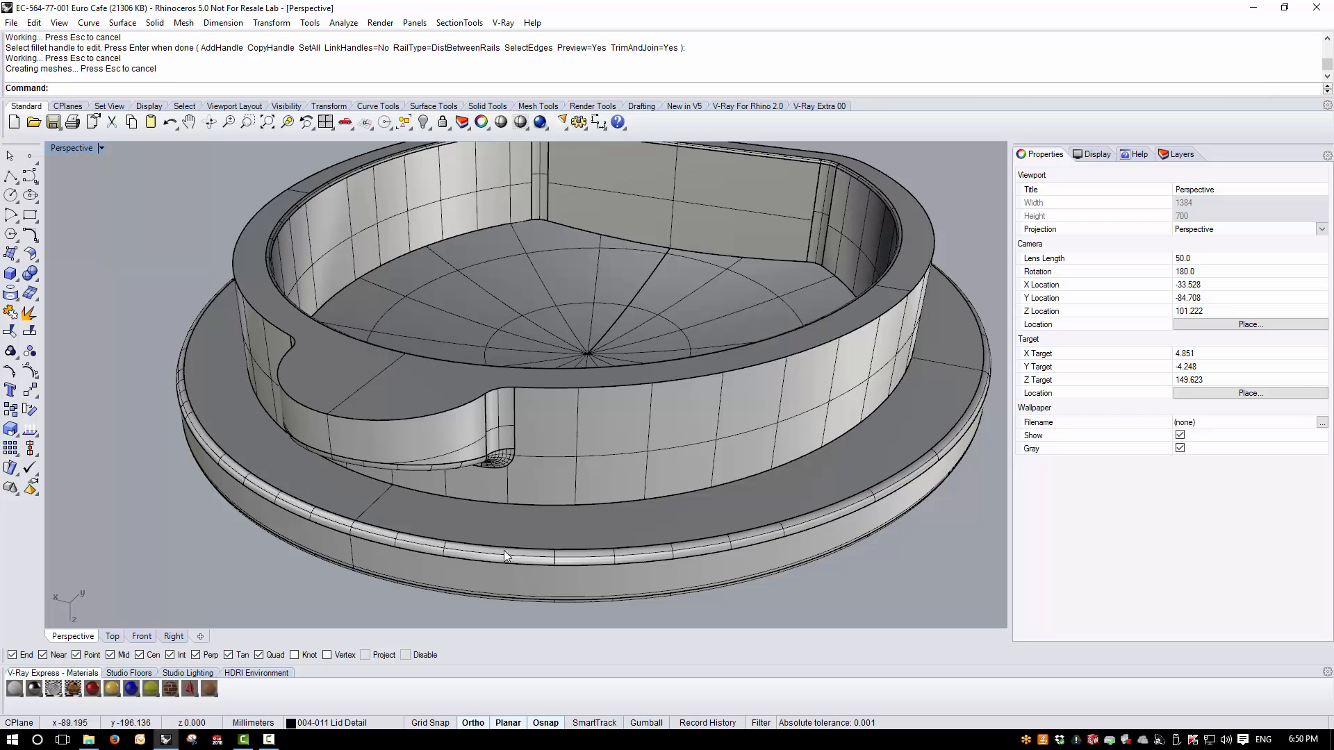
- Fillet the chained edge where the flange's outer wall meets the lid disc with a 0.5 mm radius
mouse_move(611, 431)
right_down()
mouse_move(631, 486)
mouse_move(633, 431)
right_up()
right_click(658, 553)
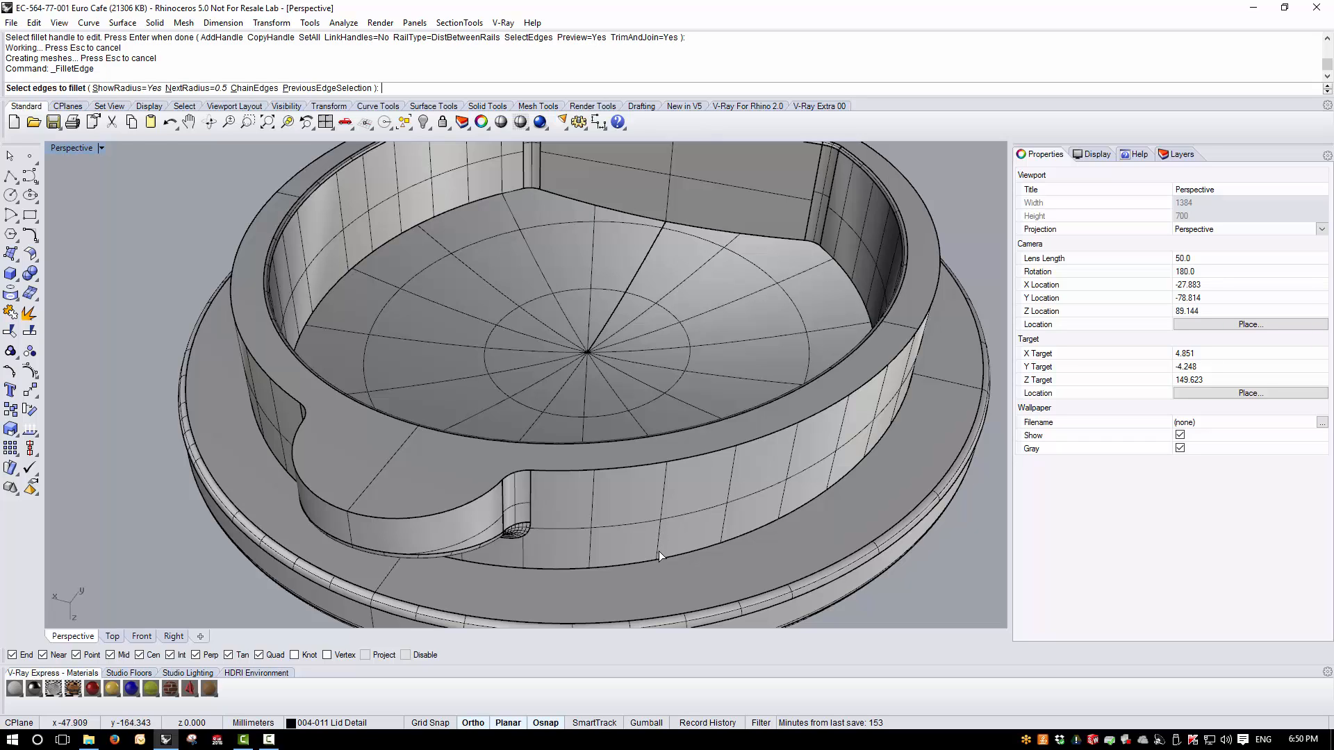
text(c)
key(Return)
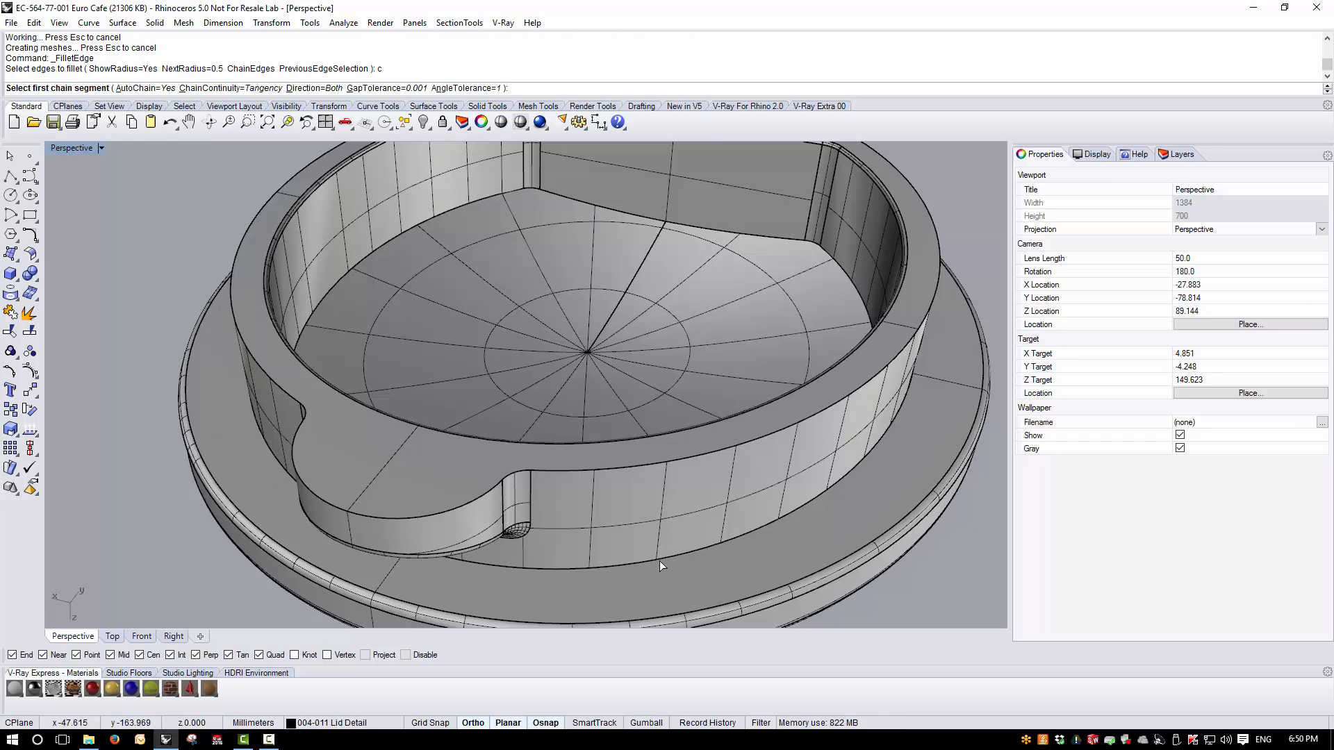
click(660, 562)
key(Return)
key(Return)
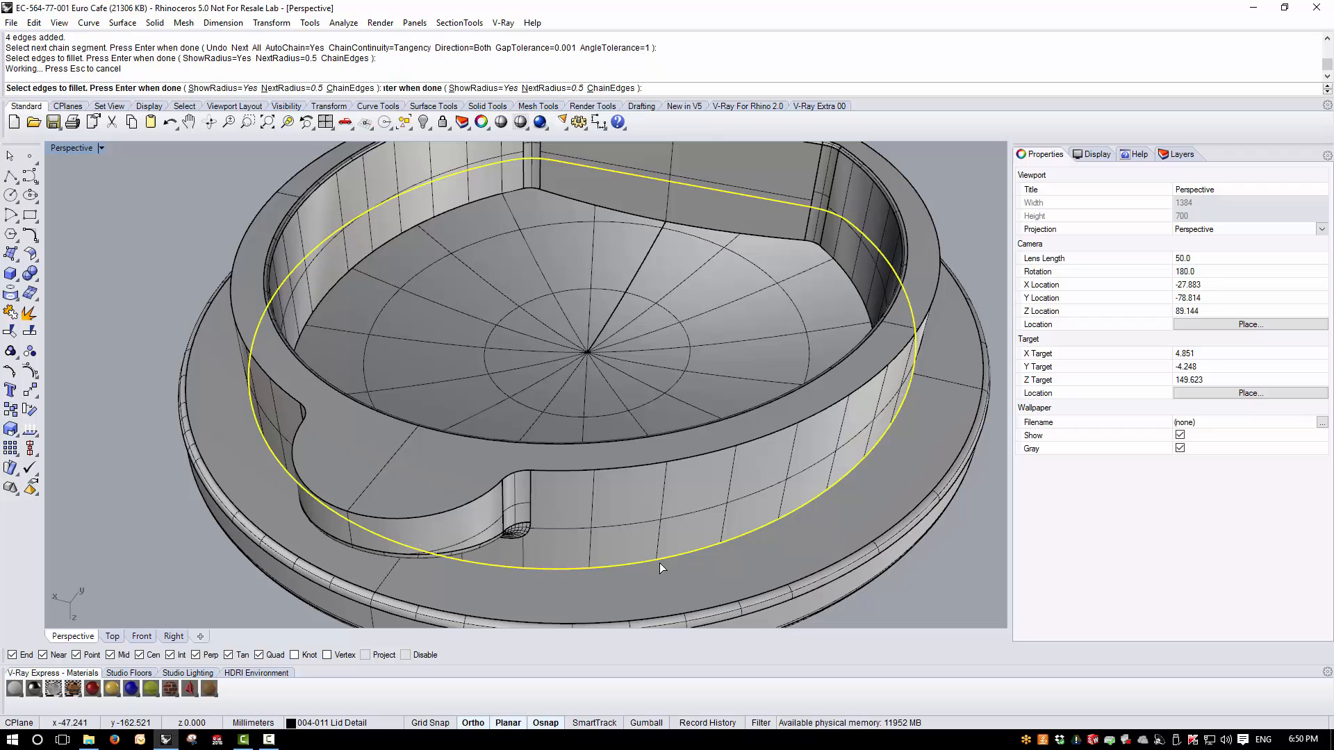
key(Return)
- Preview a 1.5 mm fillet along the chained outer rim edge that runs around the flange and locking tab
scroll(577, 534, down, 2)
scroll(575, 533, down, 2)
right_drag(574, 533, 499, 431)
scroll(496, 428, up, 7)
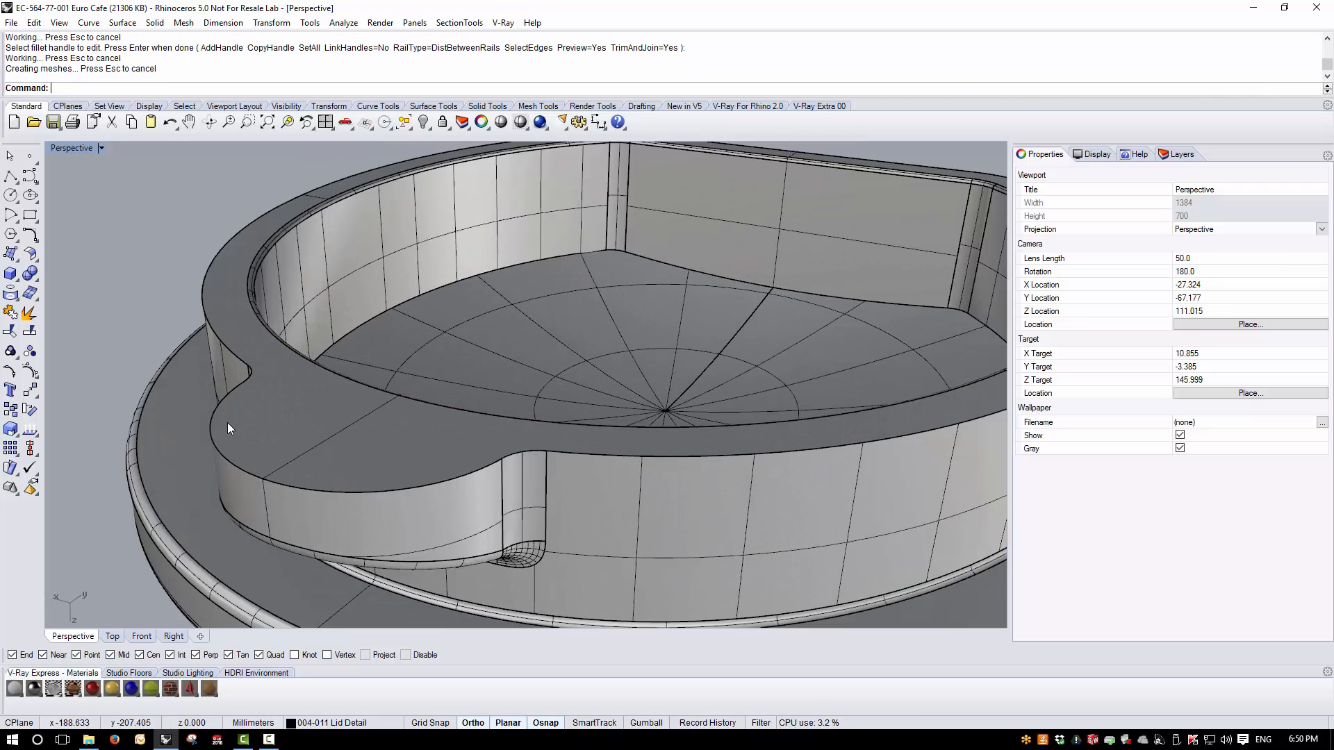
click(154, 23)
mouse_move(230, 363)
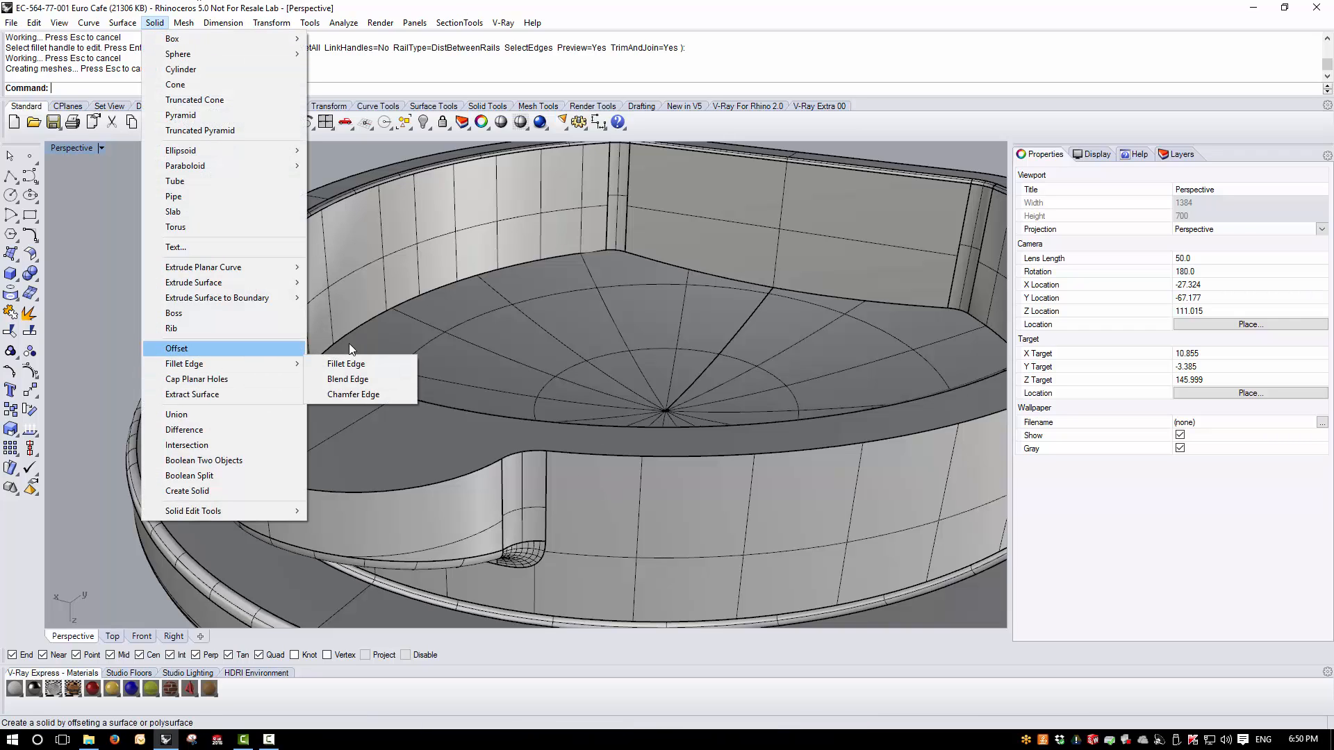
click(346, 366)
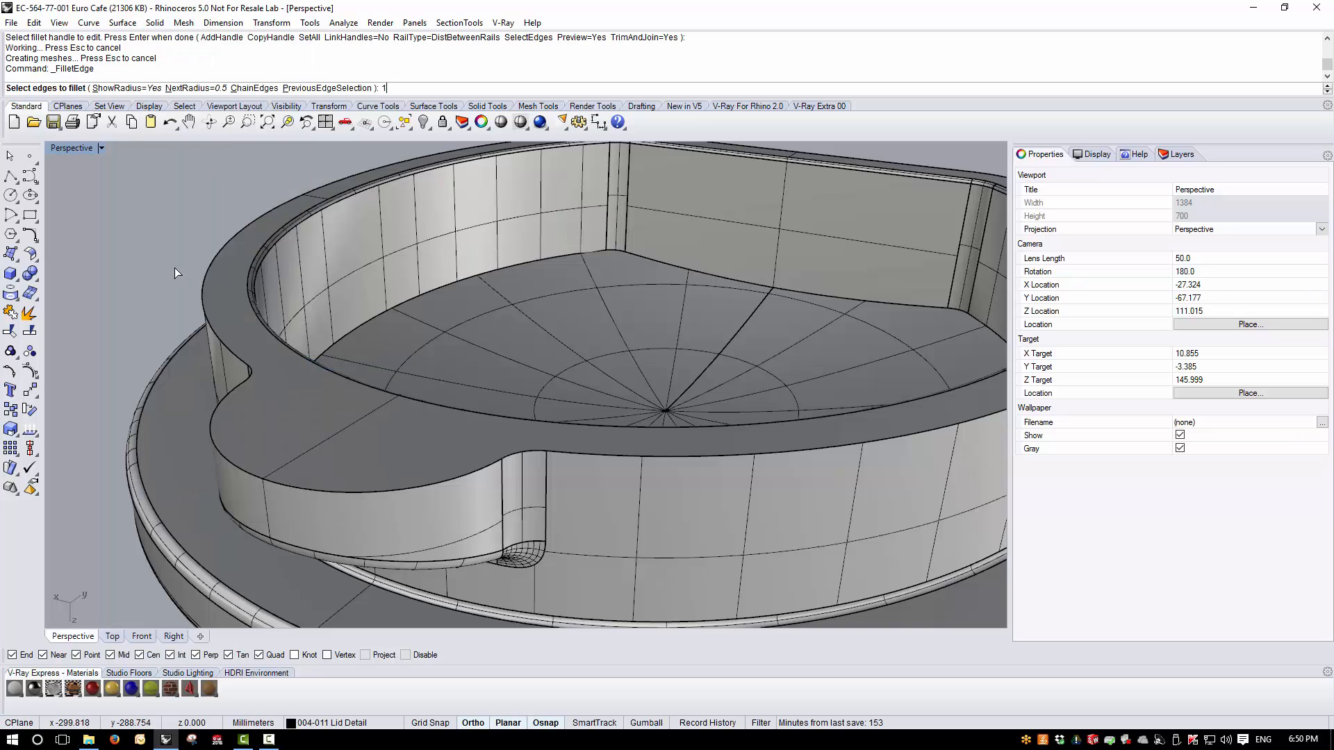
text(1.5)
key(Return)
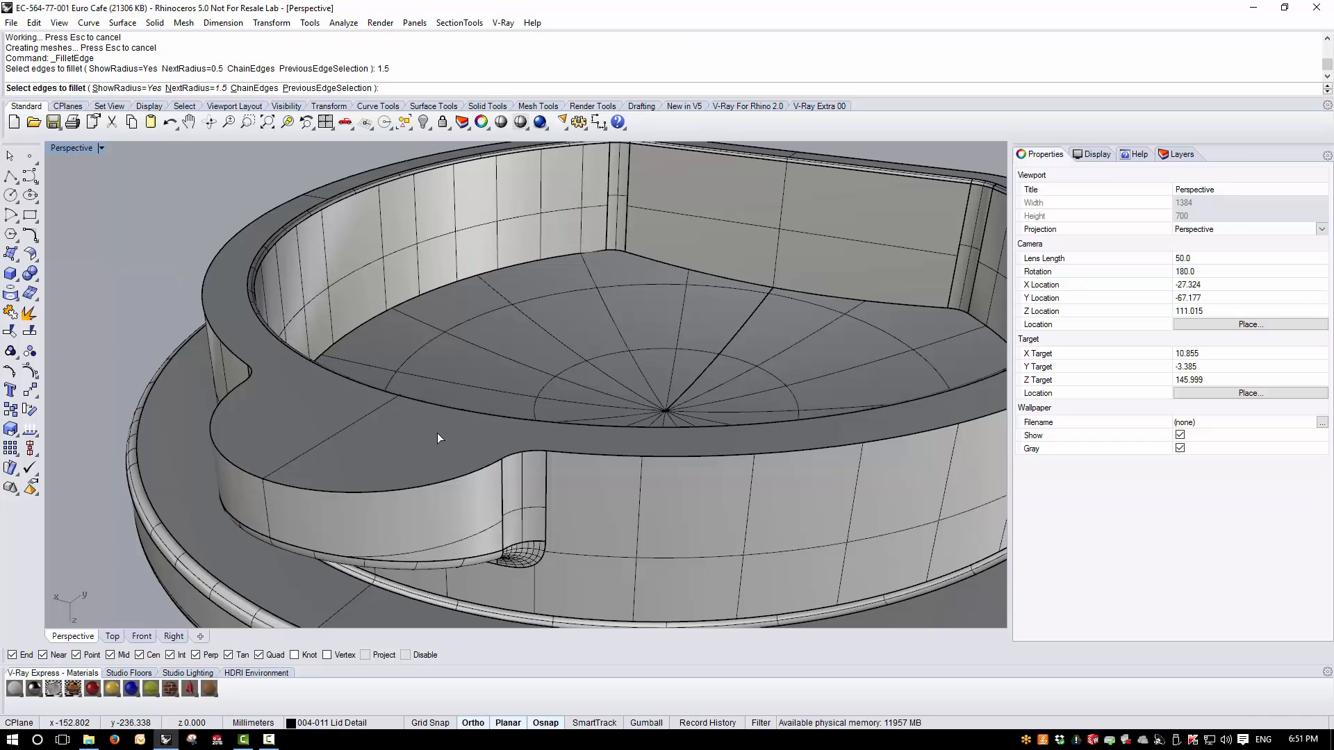
key(Return)
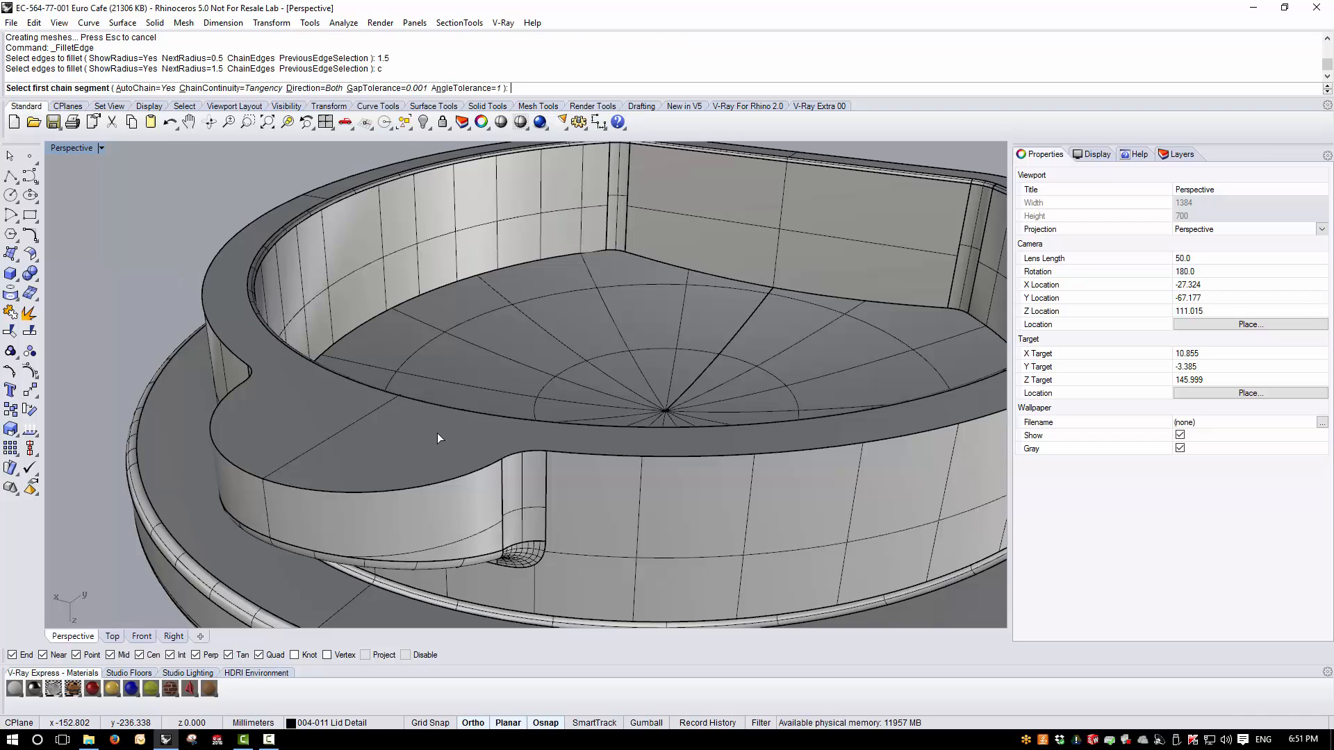
click(585, 456)
scroll(582, 470, down, 3)
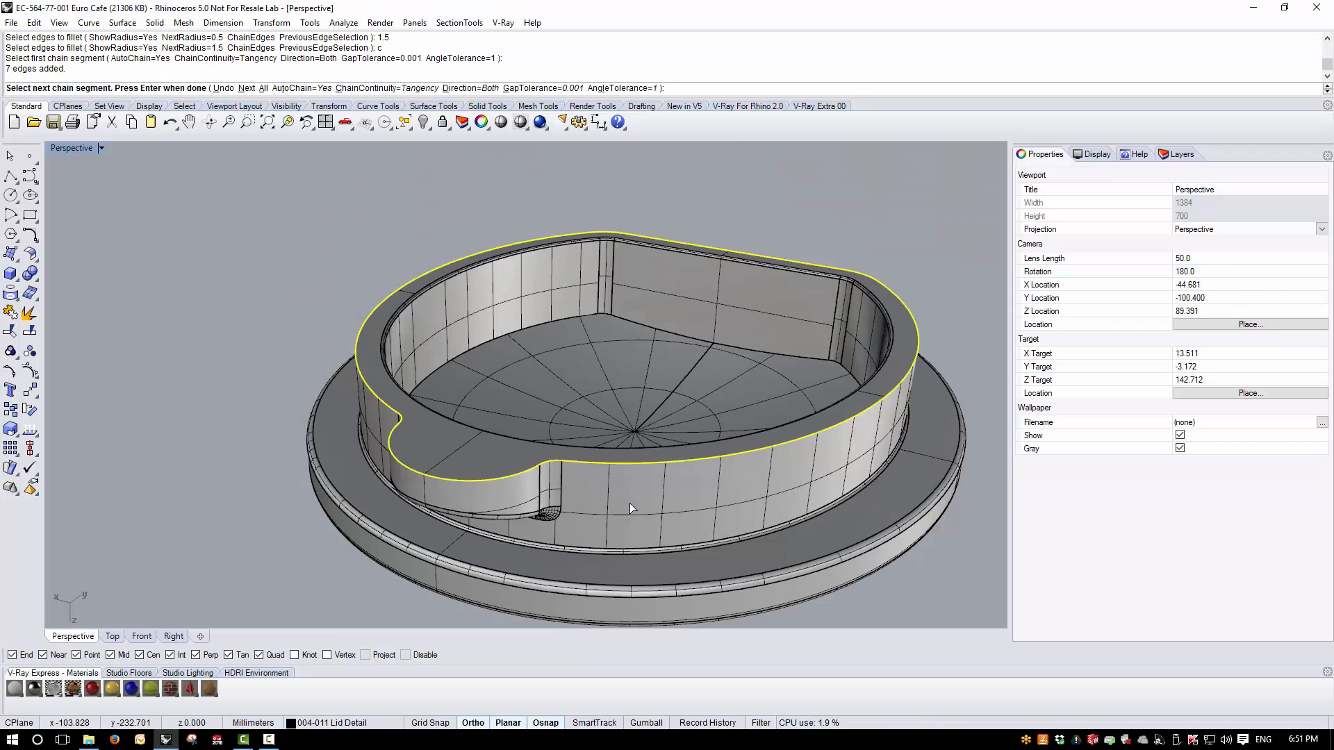
key(Return)
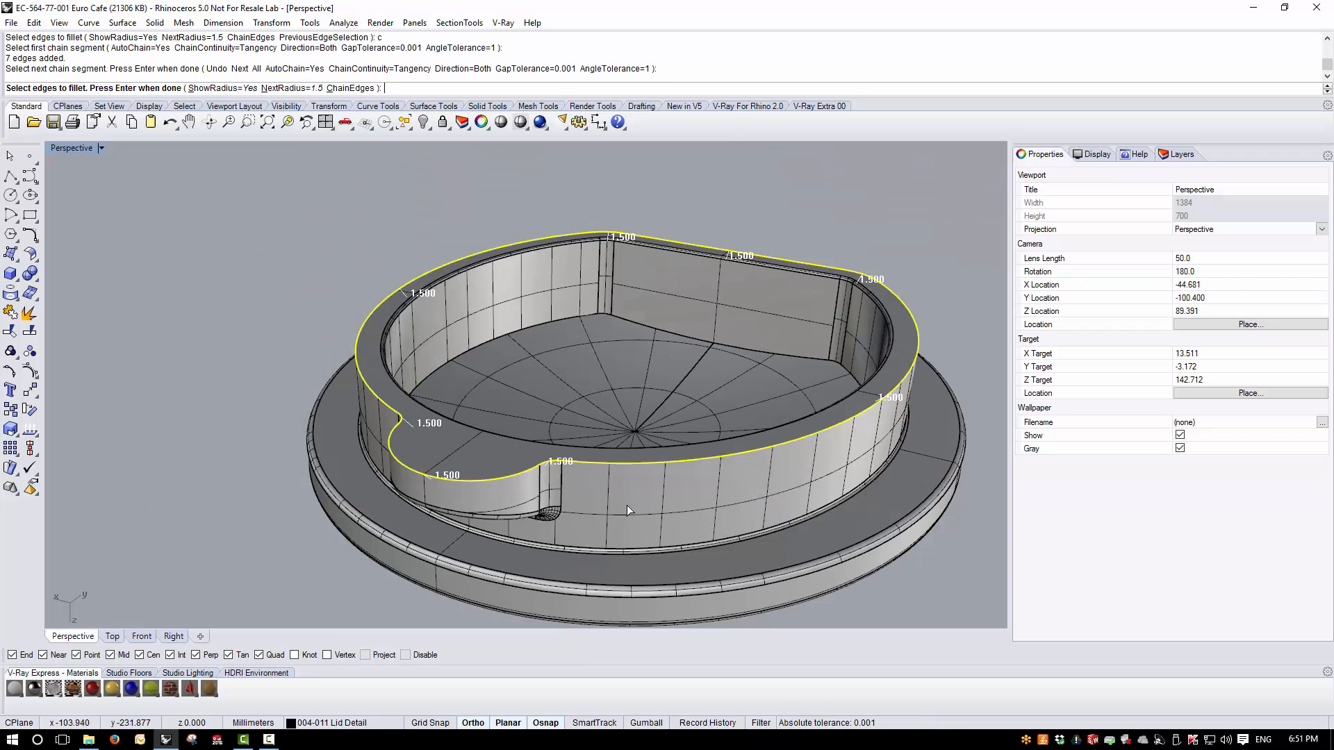
key(Return)
right_drag(627, 506, 578, 512)
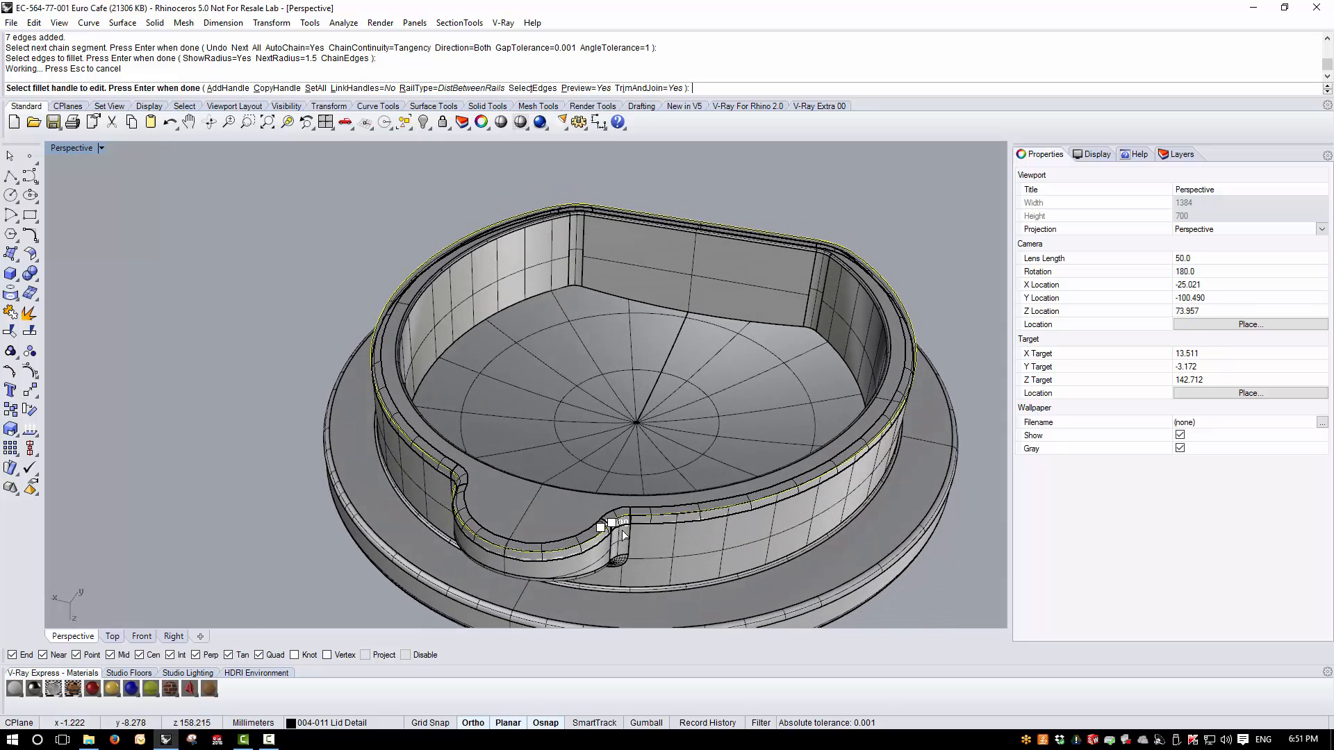
scroll(639, 549, up, 2)
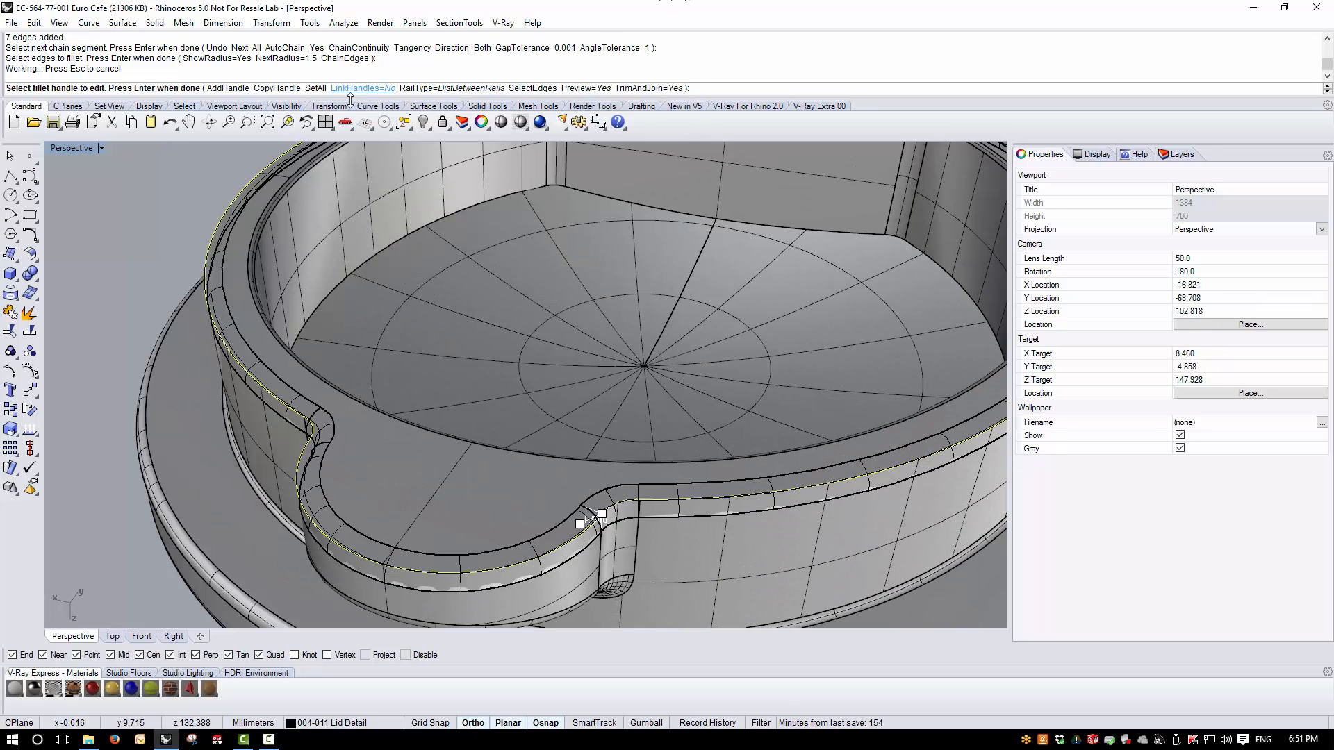
- Set the radius of all fillet handles on the flange's outer rim edge to 1.8 mm and apply the fillet
click(320, 89)
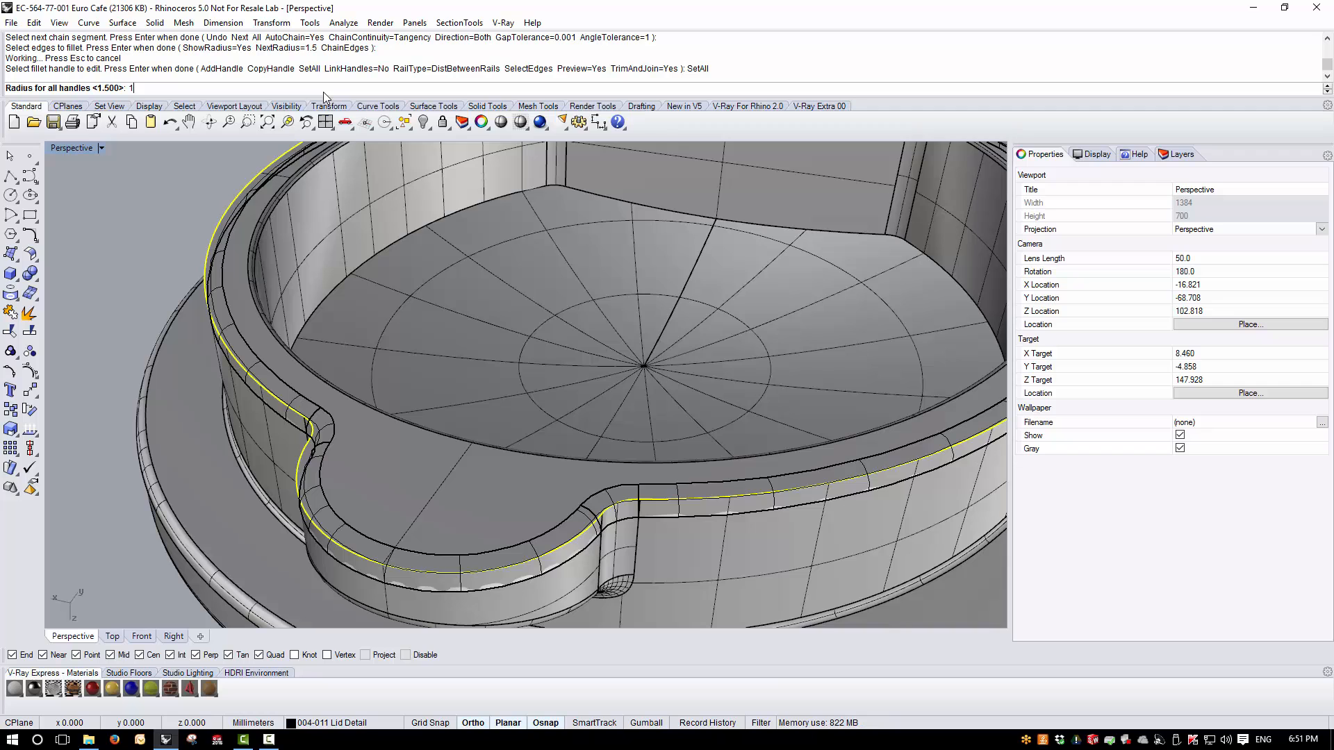
text(1.8)
key(Return)
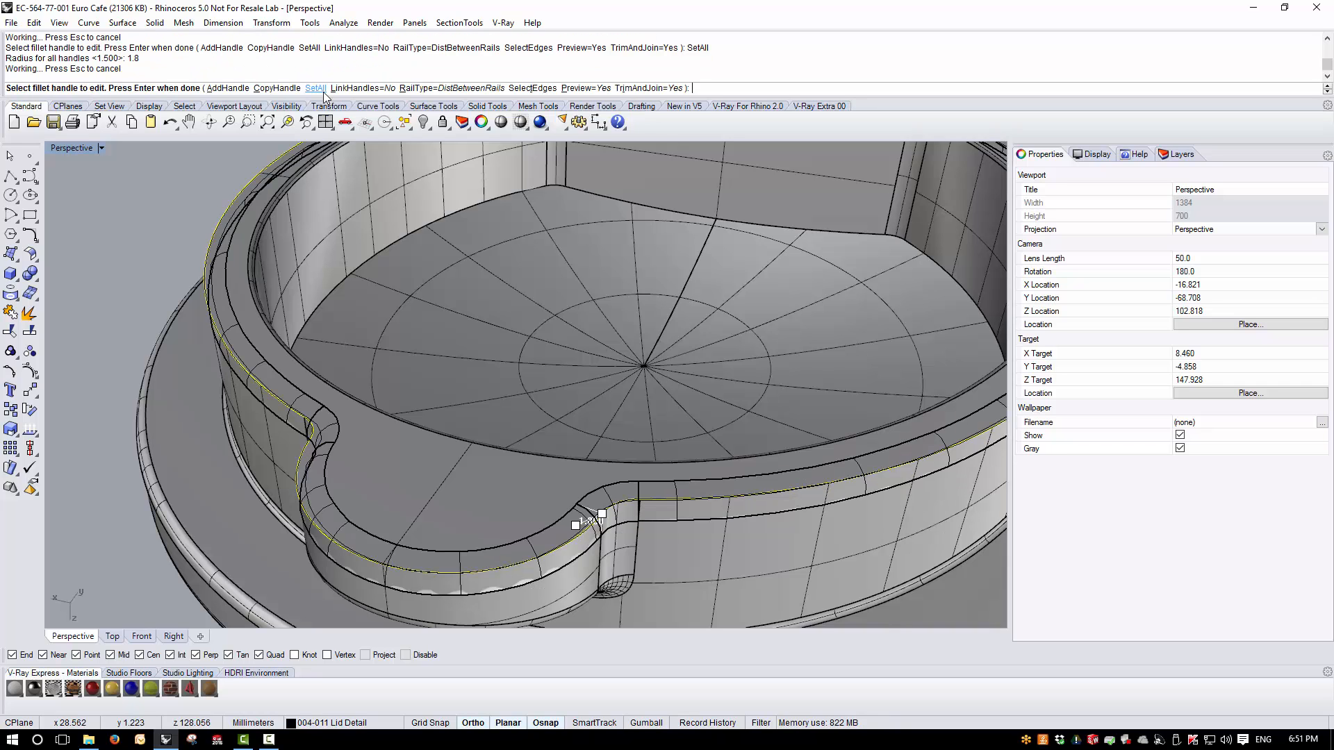
scroll(441, 515, down, 4)
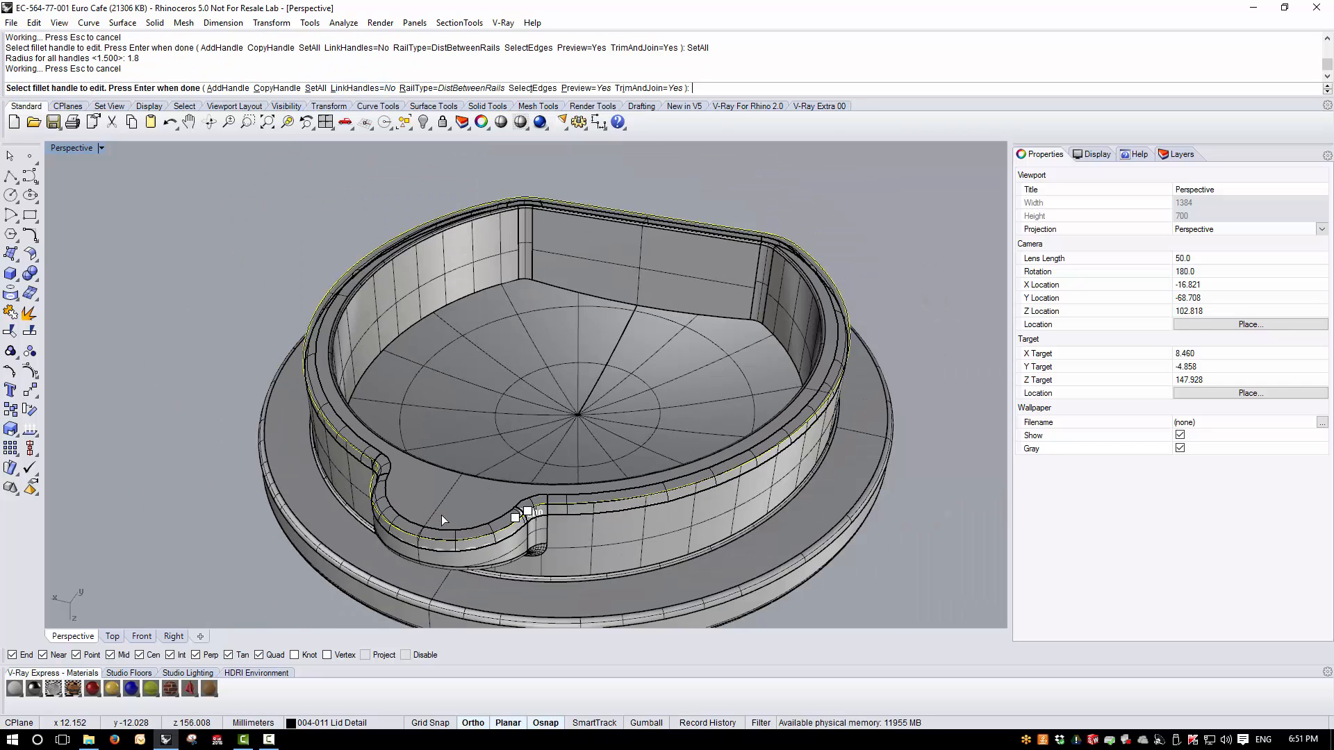
right_drag(441, 515, 132, 496)
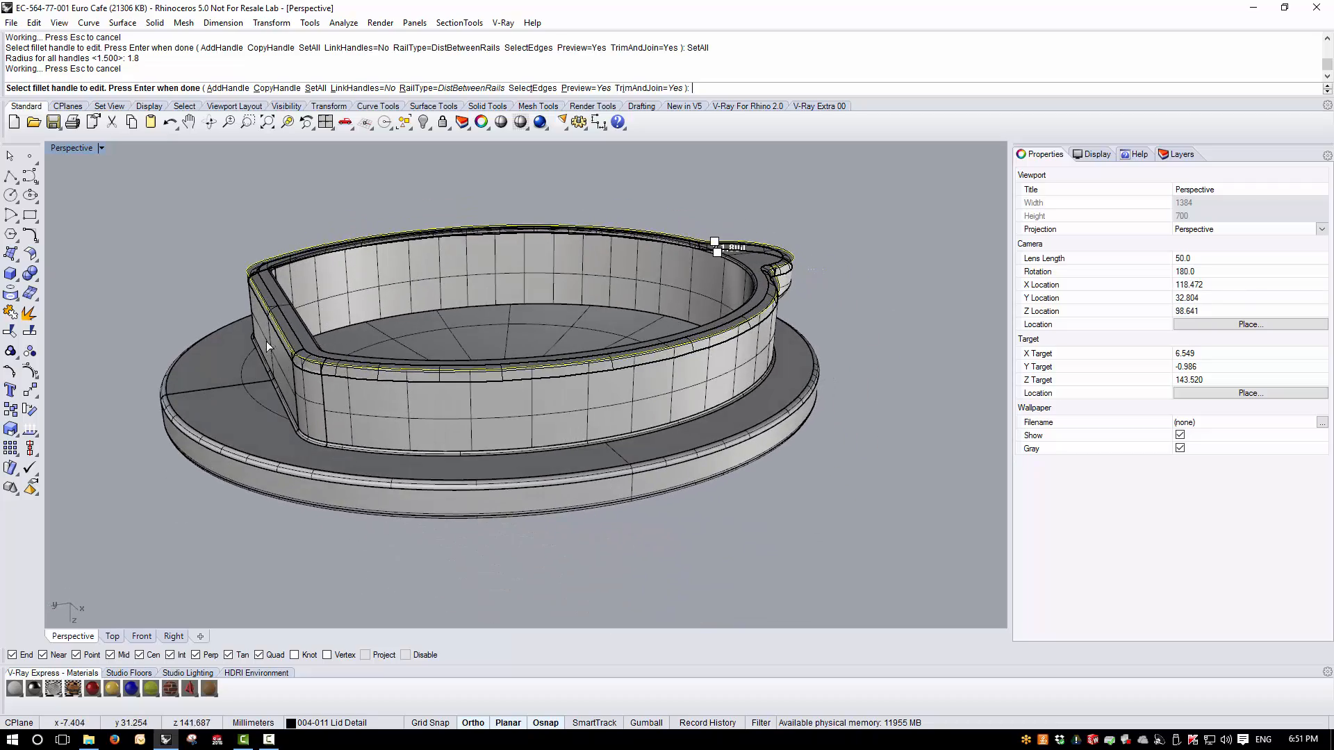
right_drag(266, 340, 123, 235)
scroll(296, 356, up, 5)
scroll(325, 344, down, 2)
scroll(98, 288, up, 3)
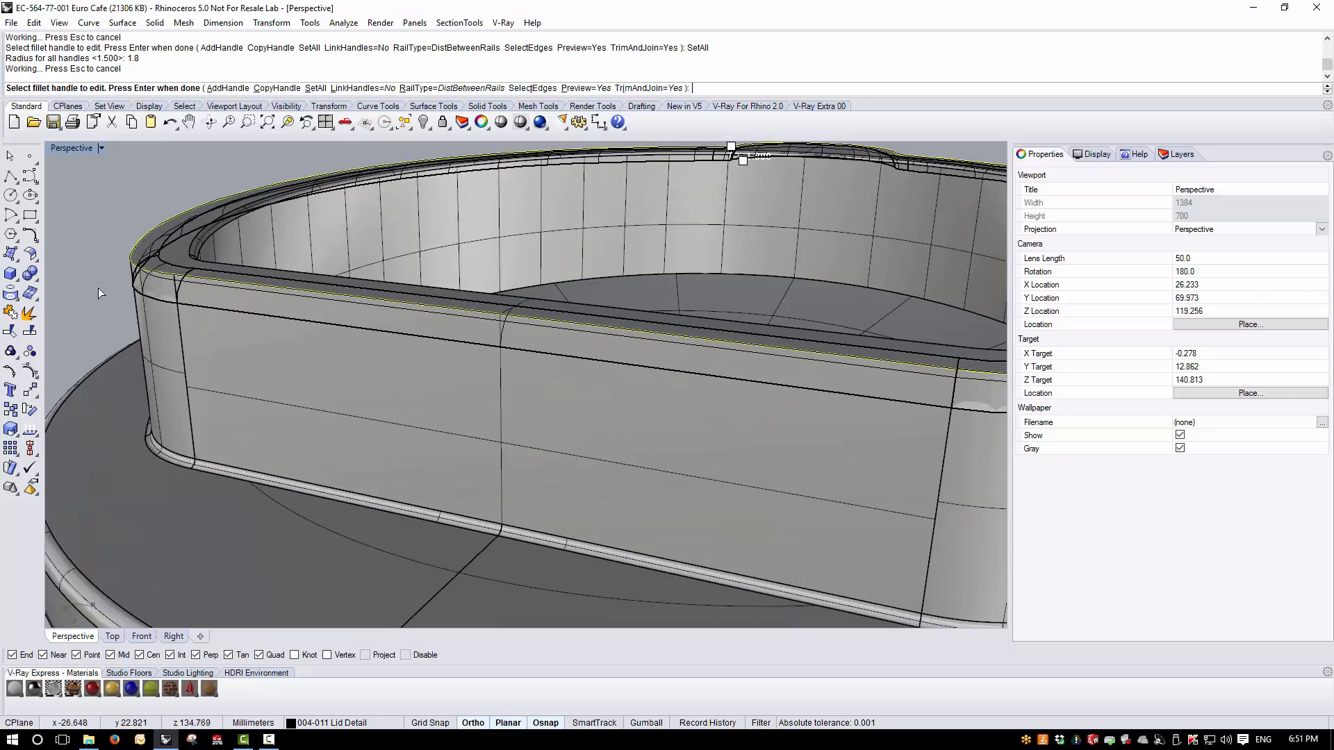
key(Return)
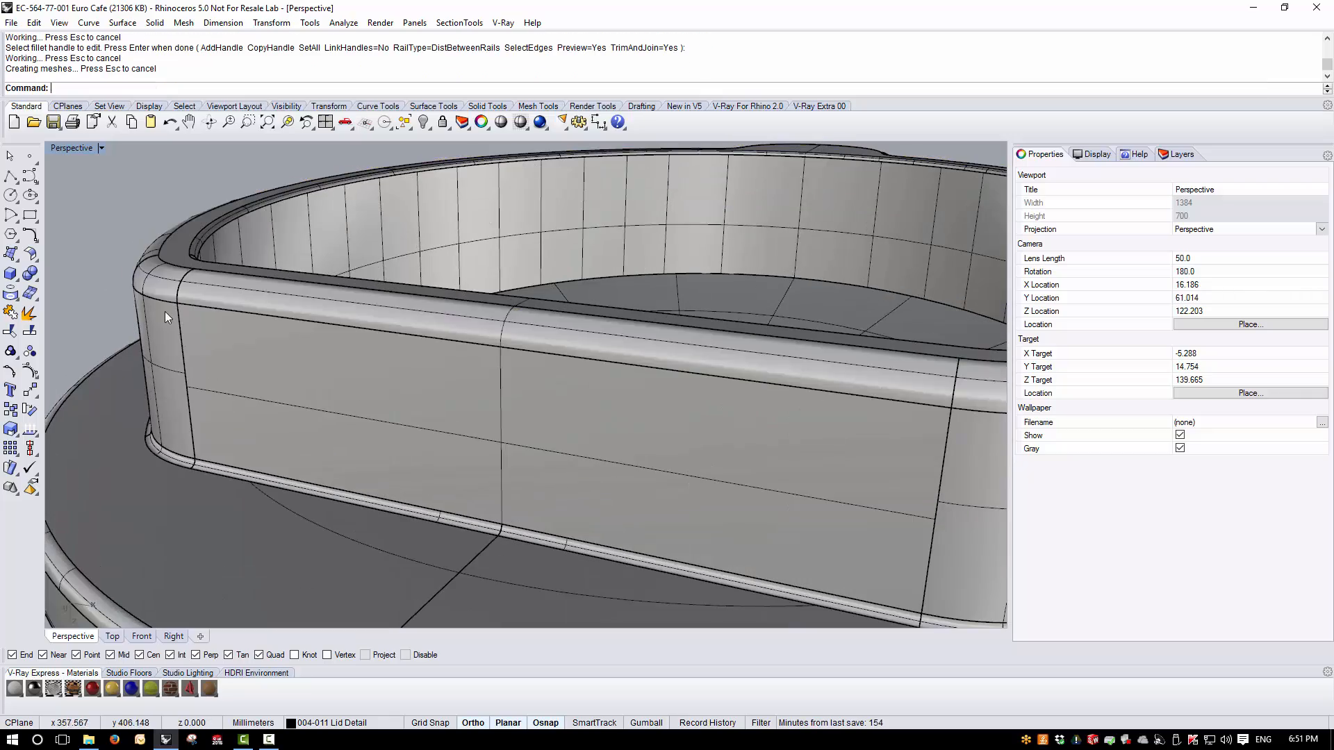
- Inspect the lid's filleted underside with an environment map analysis, and close the analysis
scroll(389, 354, down, 6)
right_drag(389, 355, 840, 306)
scroll(523, 272, down, 3)
right_drag(522, 272, 726, 581)
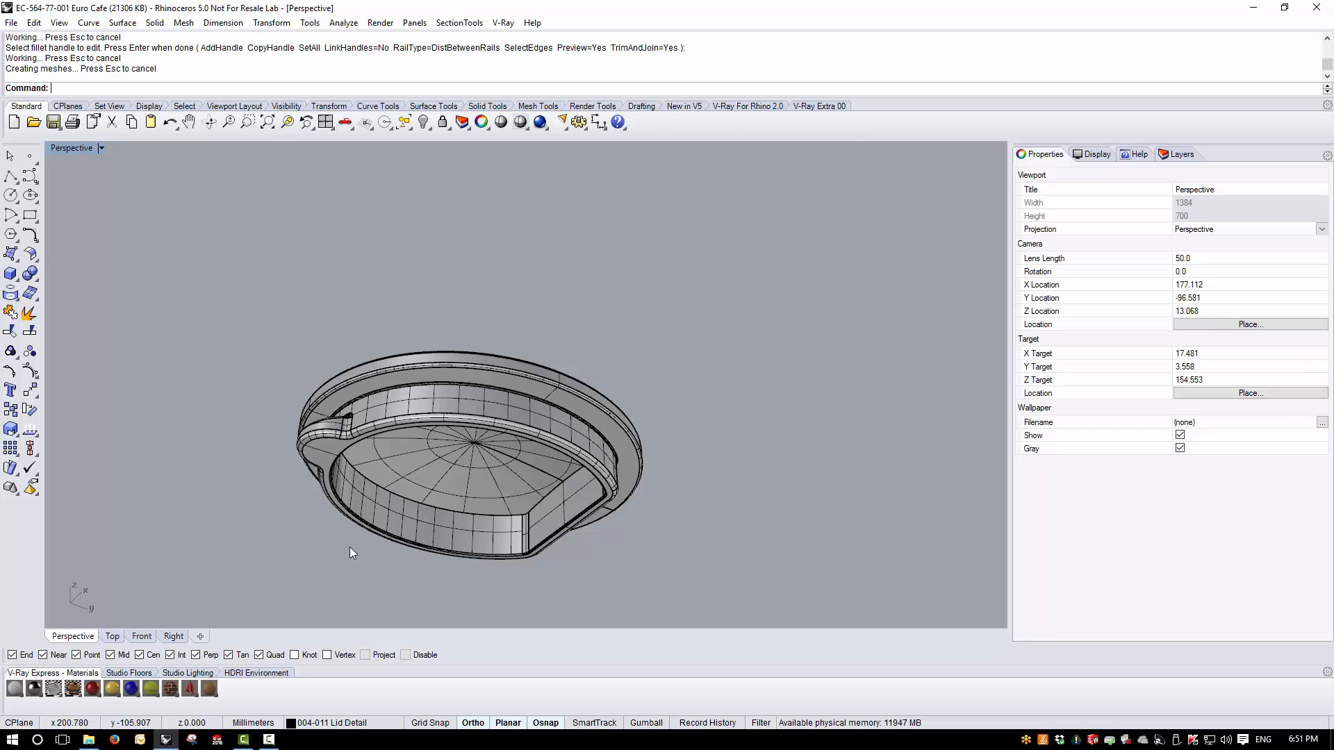
scroll(353, 528, up, 3)
click(410, 358)
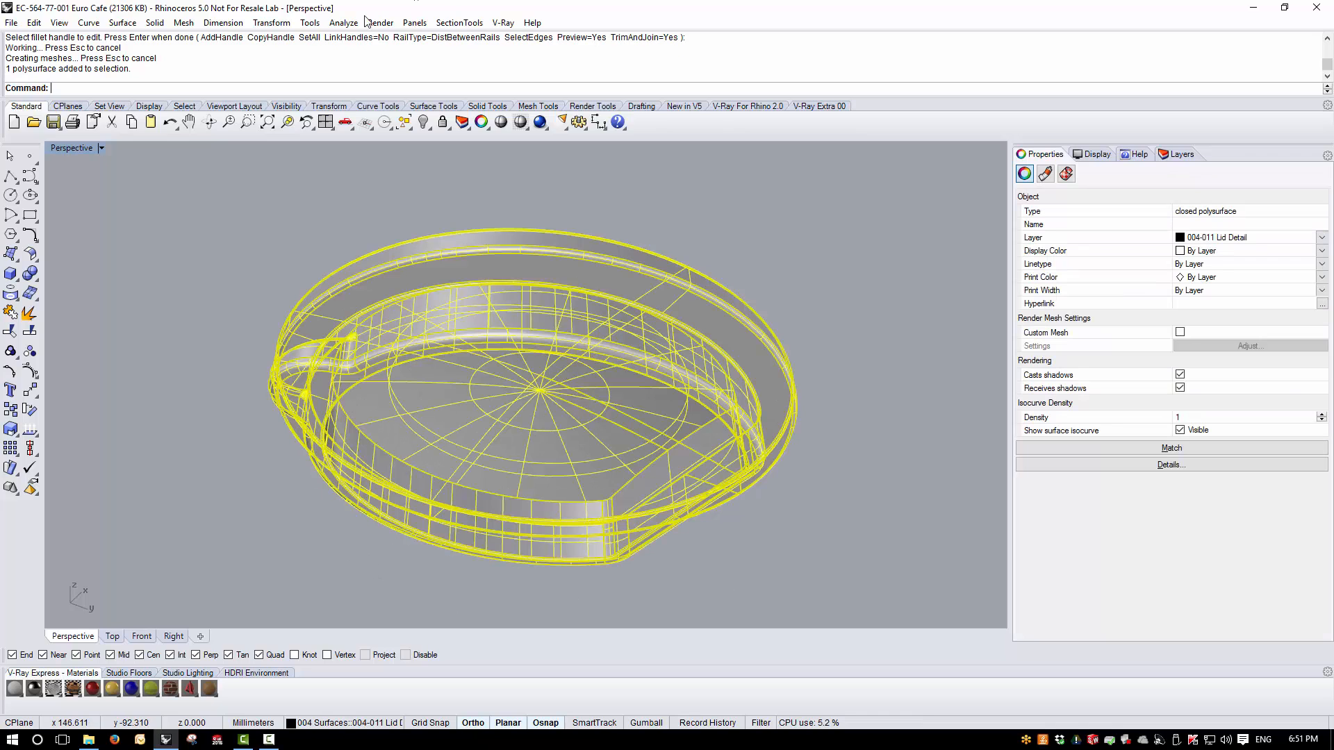
click(343, 22)
mouse_move(376, 70)
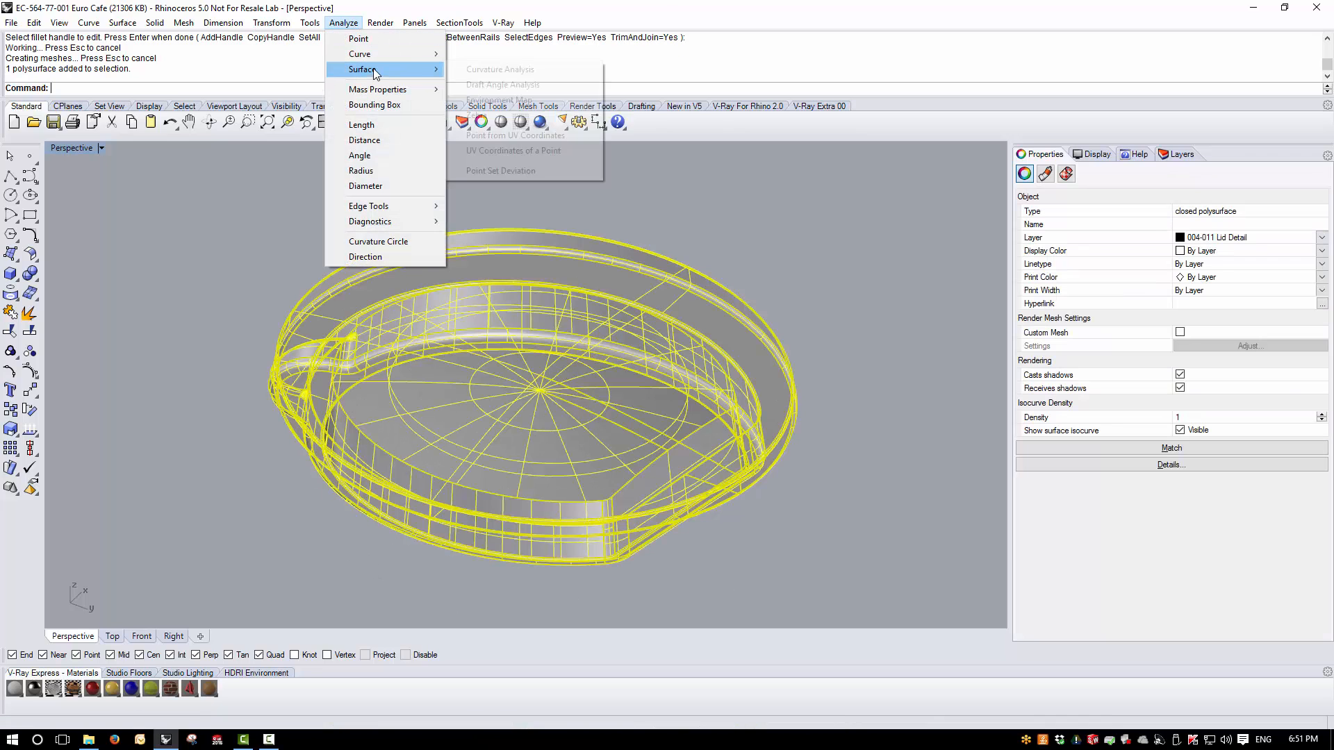
click(503, 99)
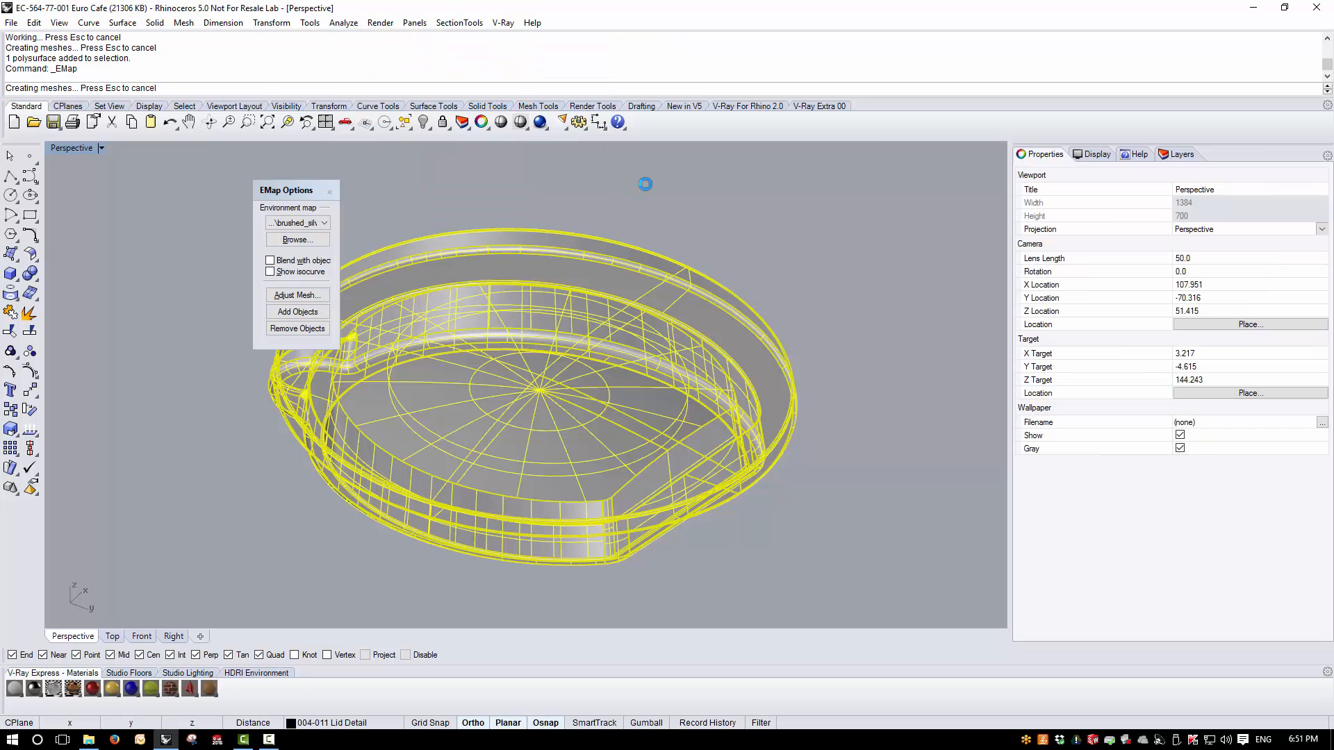
mouse_move(645, 185)
right_down()
mouse_move(598, 322)
mouse_move(616, 479)
mouse_move(628, 273)
mouse_move(521, 292)
mouse_move(460, 251)
mouse_move(456, 228)
right_up()
click(307, 190)
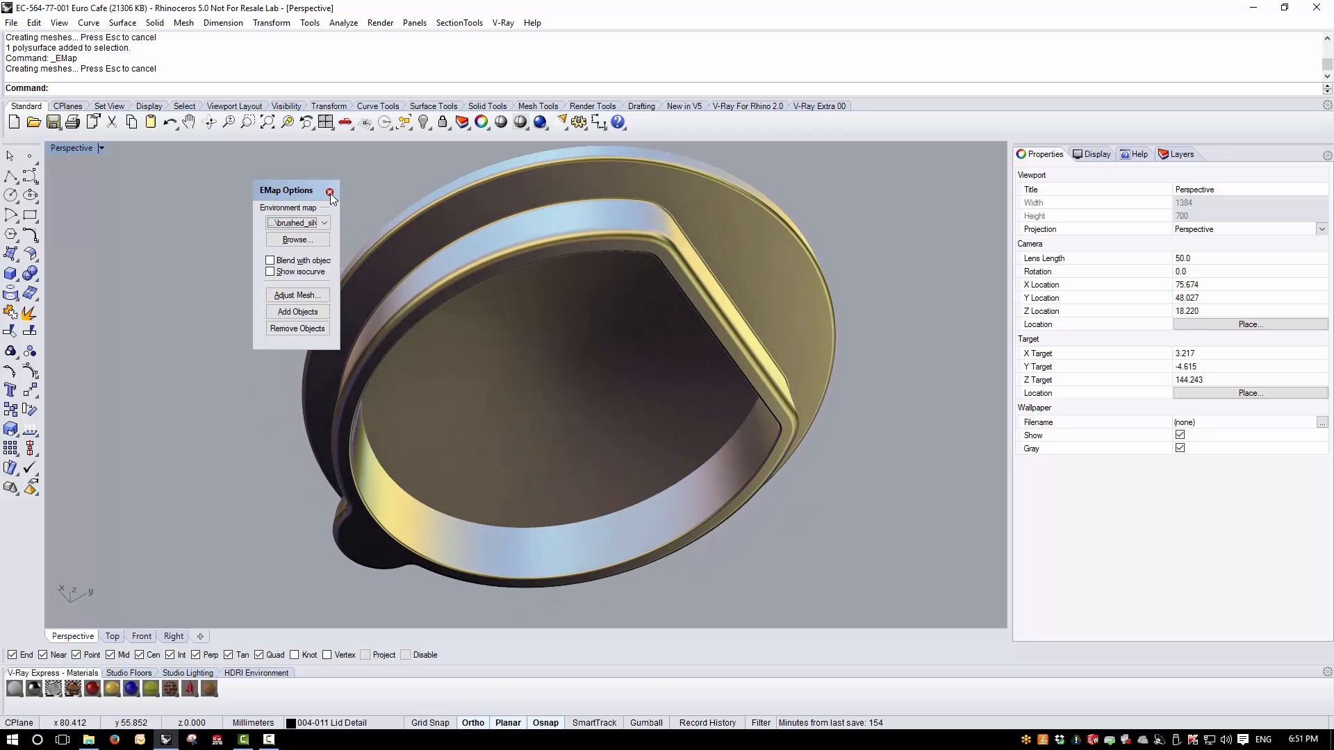
click(330, 192)
- Make 004-001 Body Surface Outer the current layer and hide 004-011 Lid Detail to expose the pot's opening
right_drag(338, 218, 545, 487)
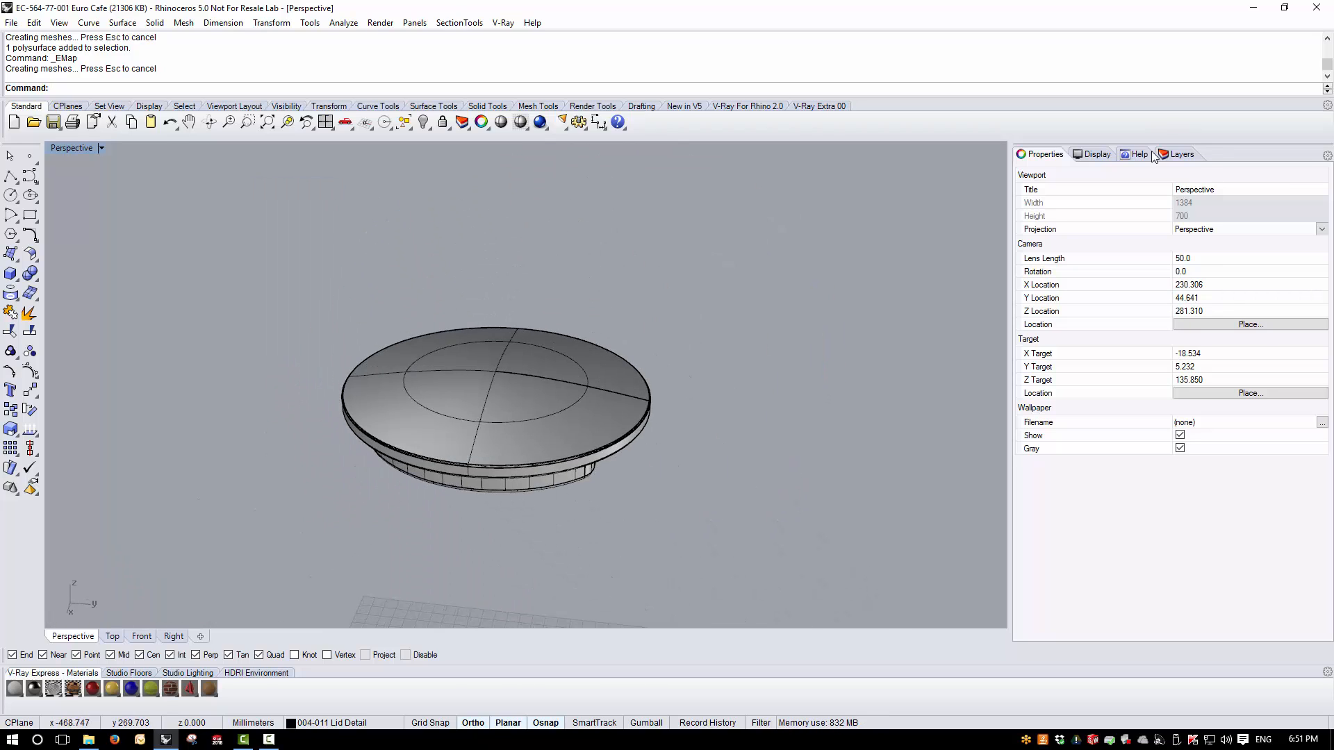
click(1179, 155)
click(1251, 388)
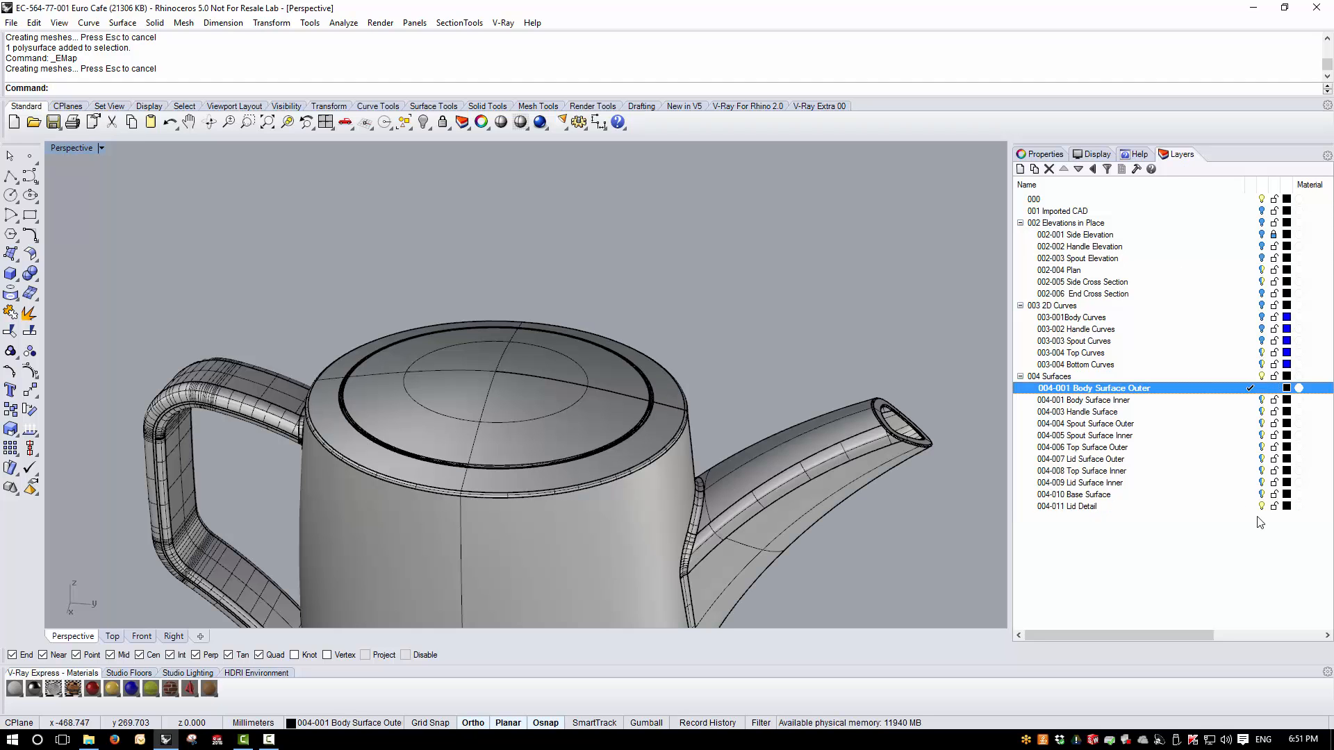
click(1261, 509)
right_drag(389, 326, 667, 360)
scroll(667, 361, up, 5)
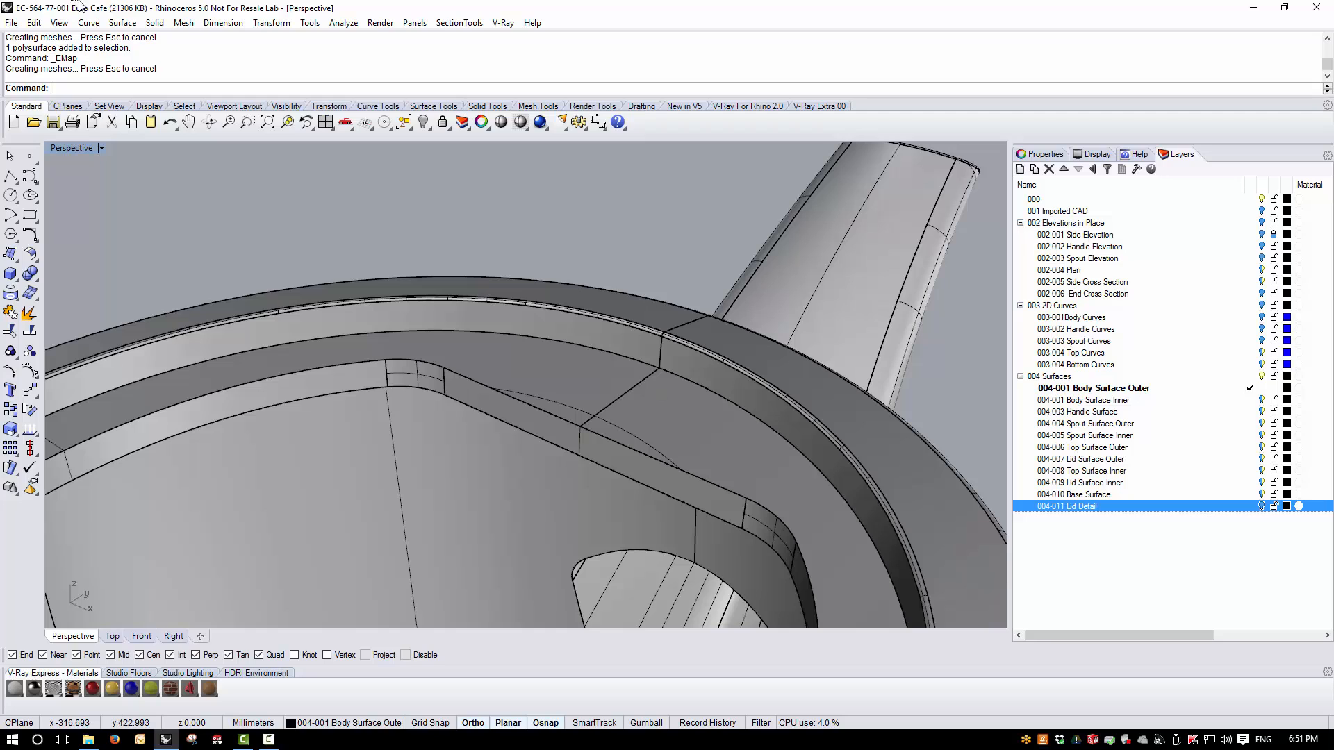
click(157, 24)
mouse_move(264, 363)
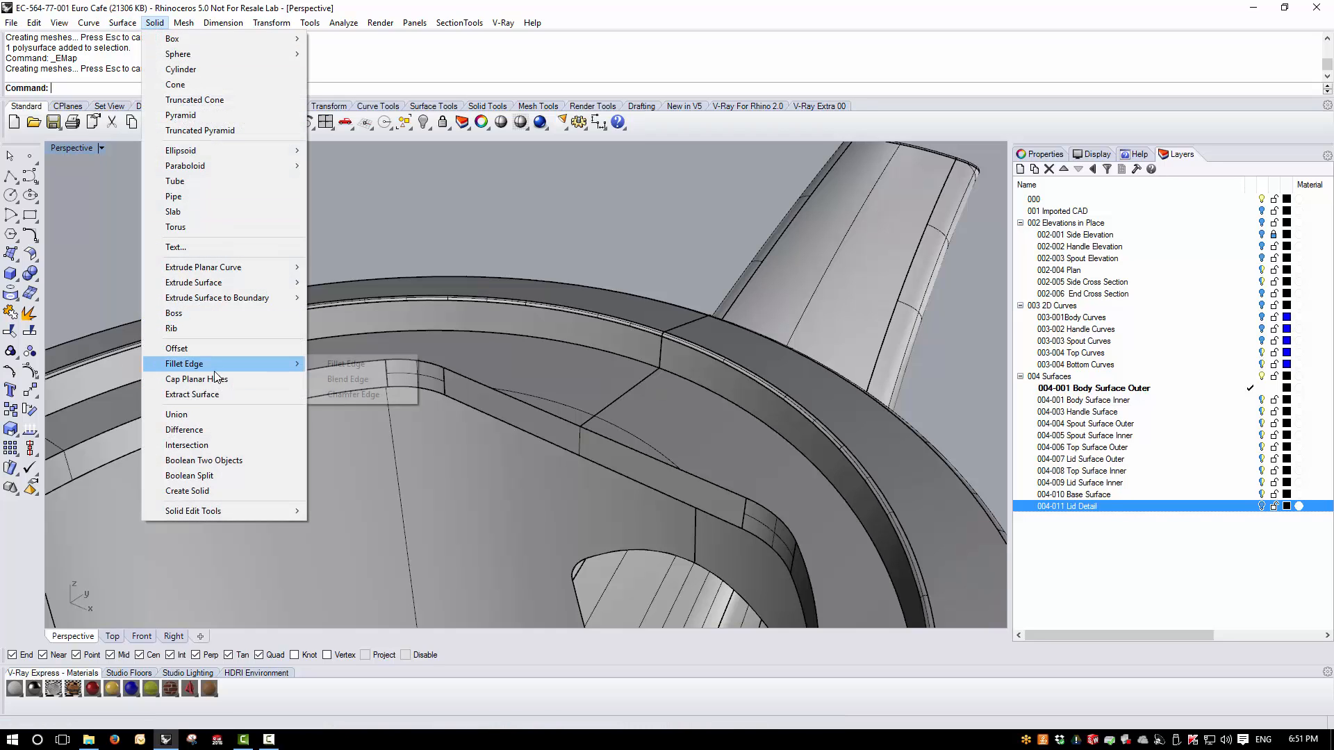
click(362, 366)
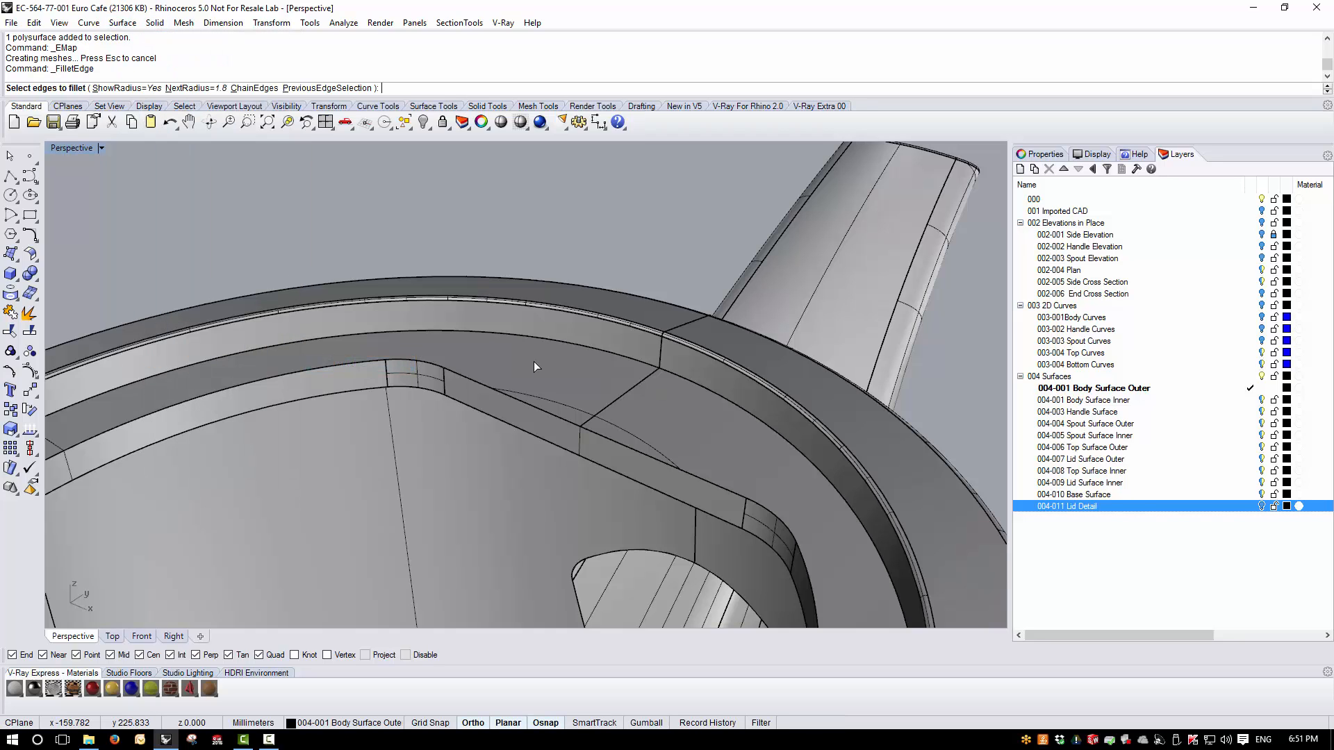
text(c)
key(Return)
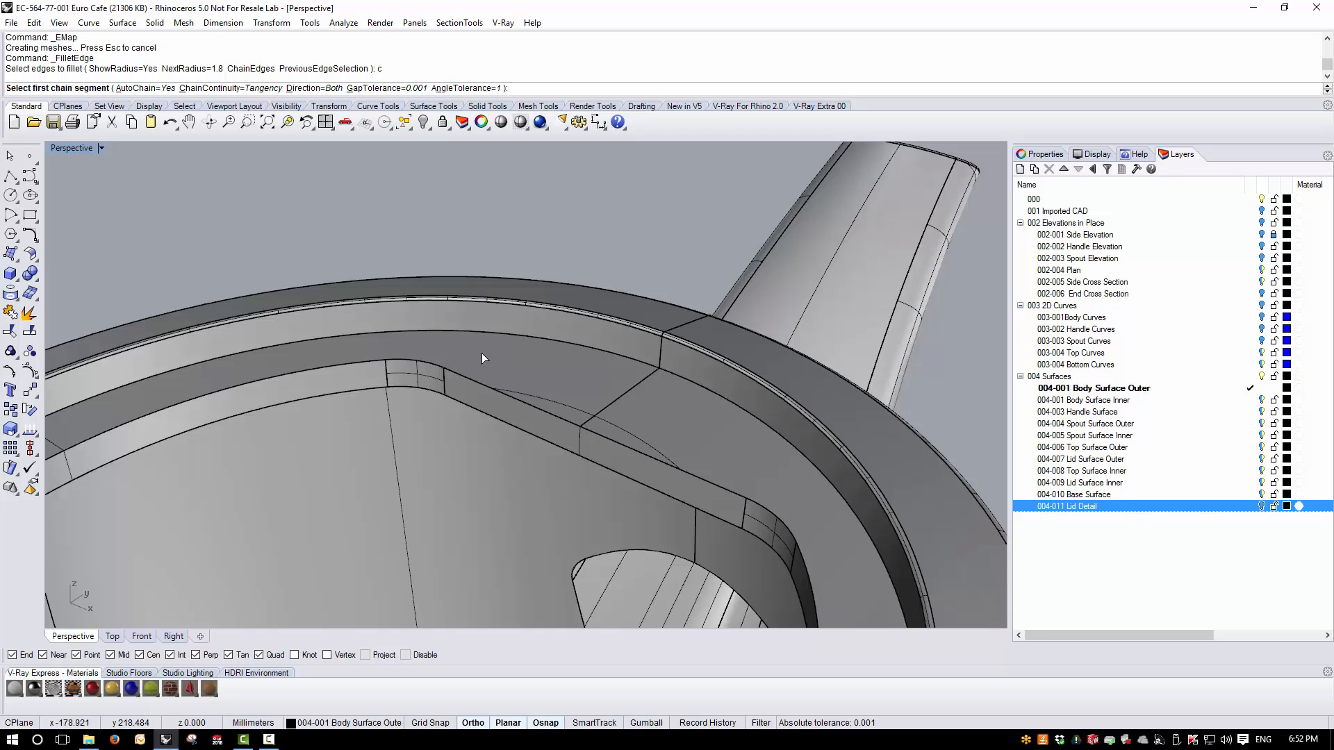
text(0.5)
key(Return)
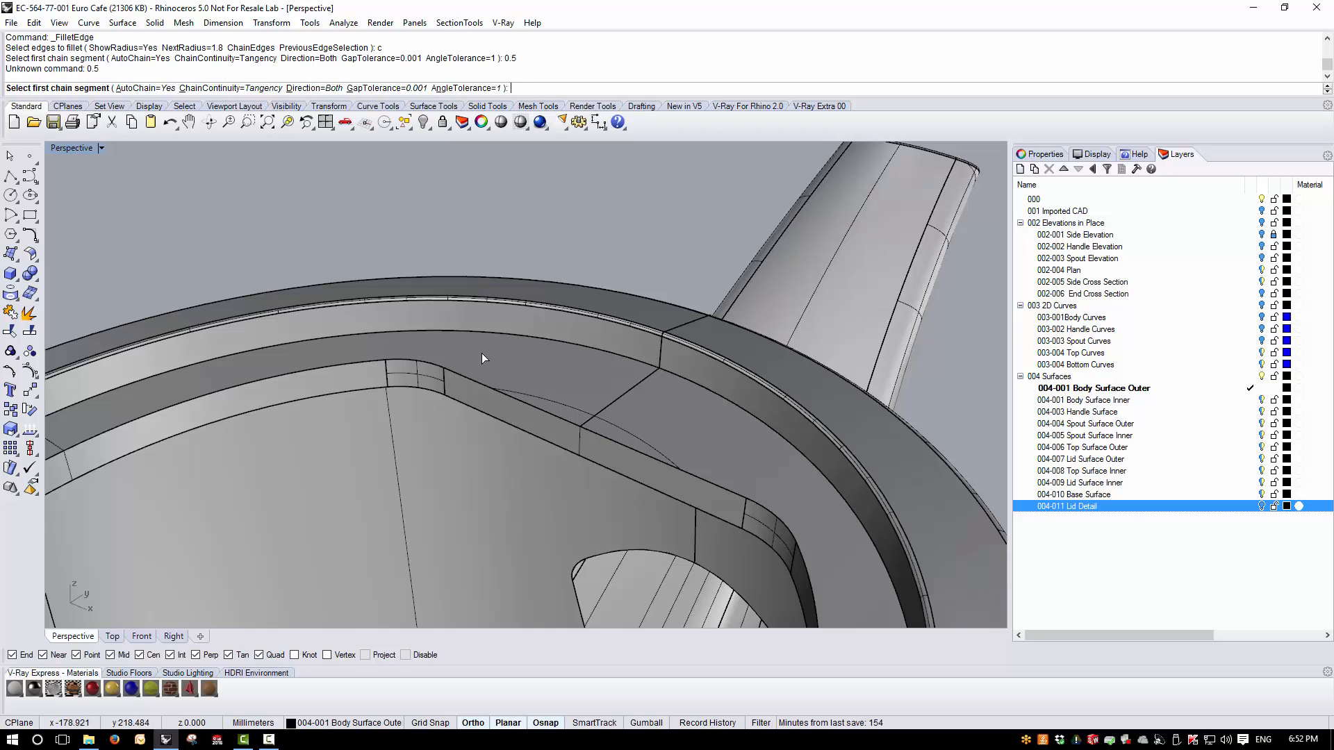
click(532, 336)
key(Return)
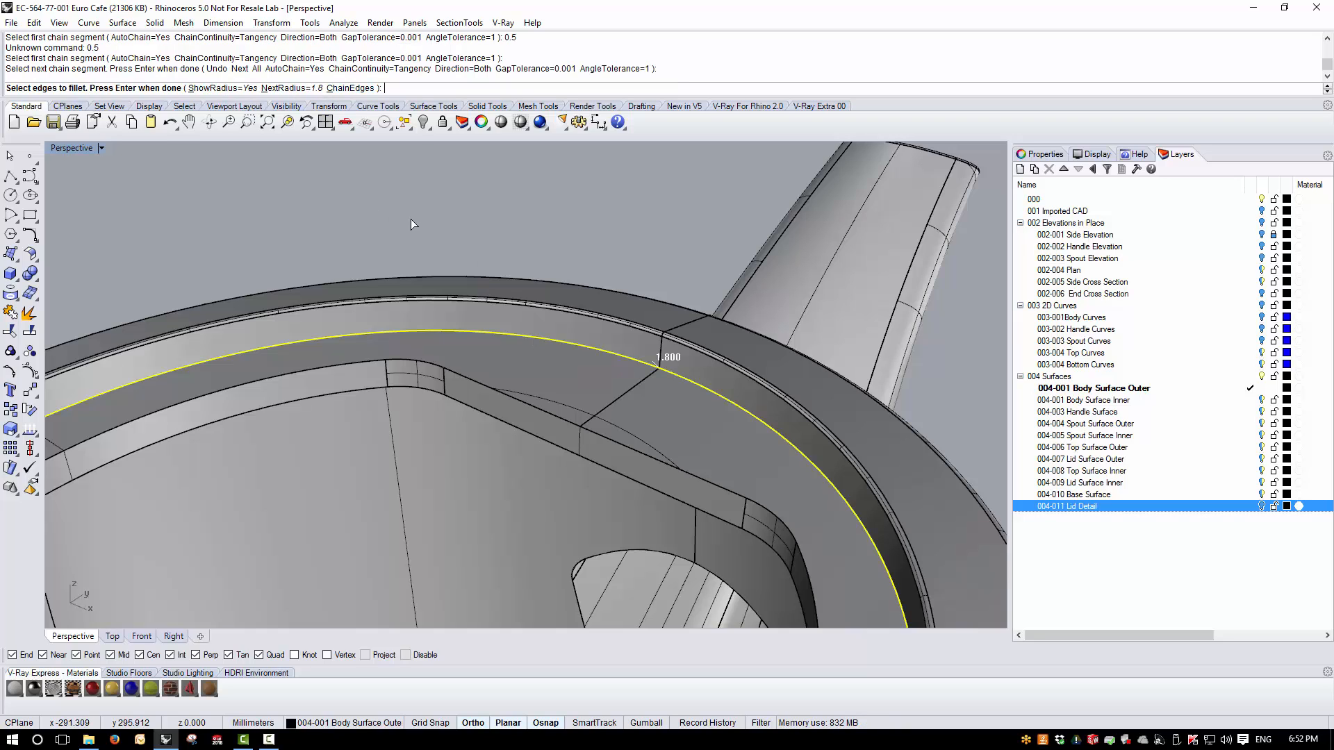
key(Escape)
- Fillet the circular edge where the recess wall meets the lid seat in the pot's top with a 0.5 mm radius
key(Return)
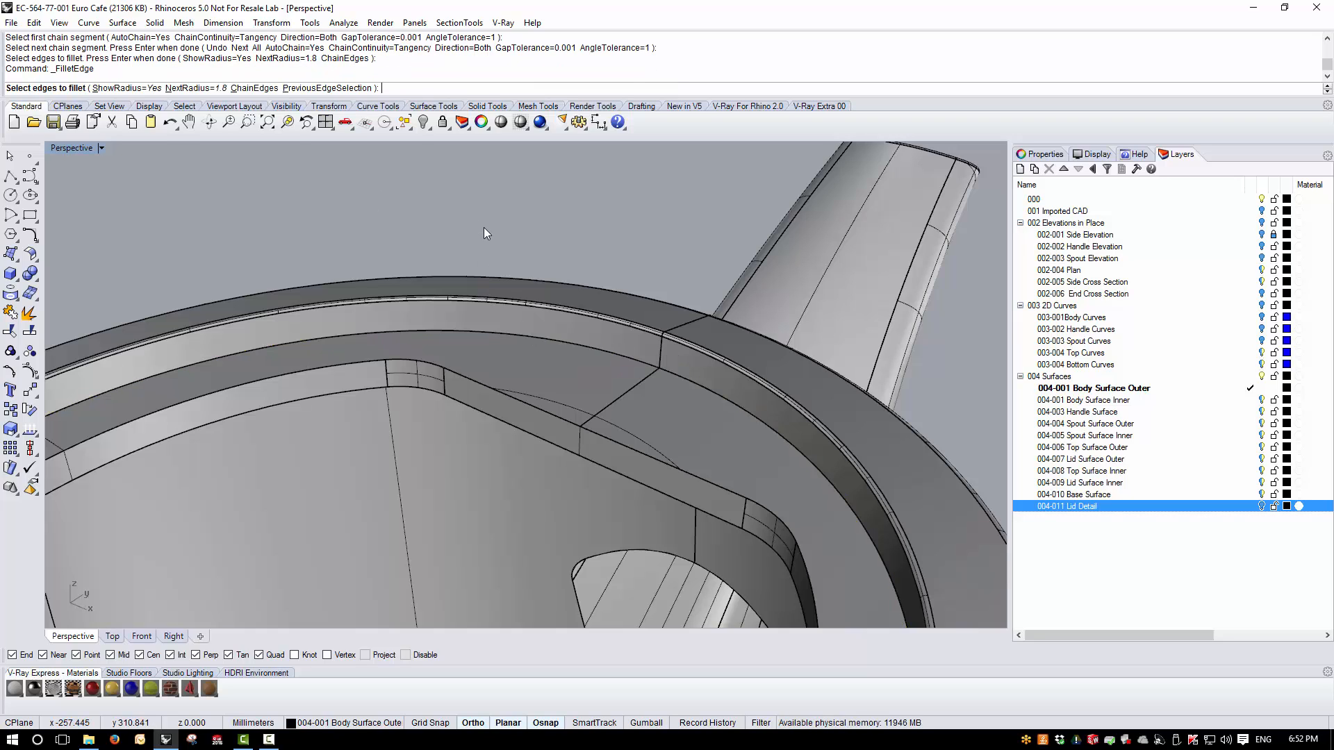
text(0.5)
key(Return)
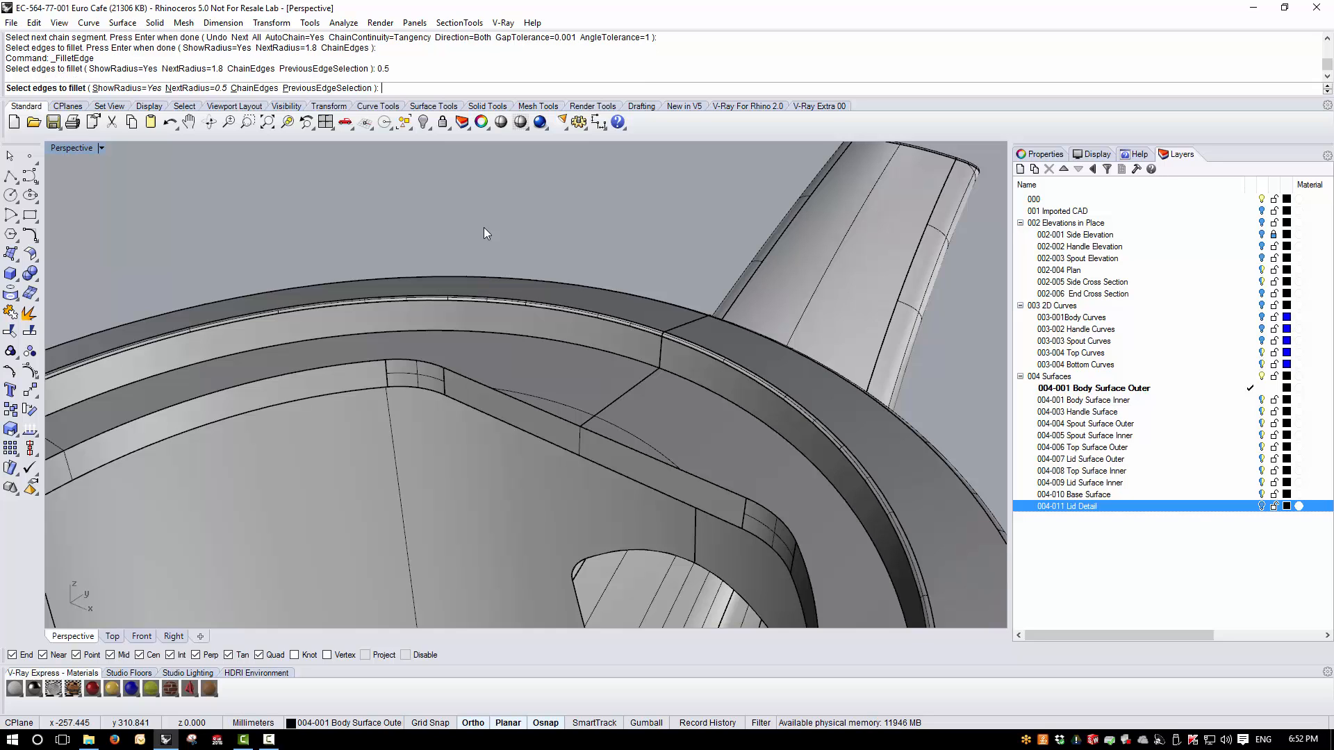
click(539, 340)
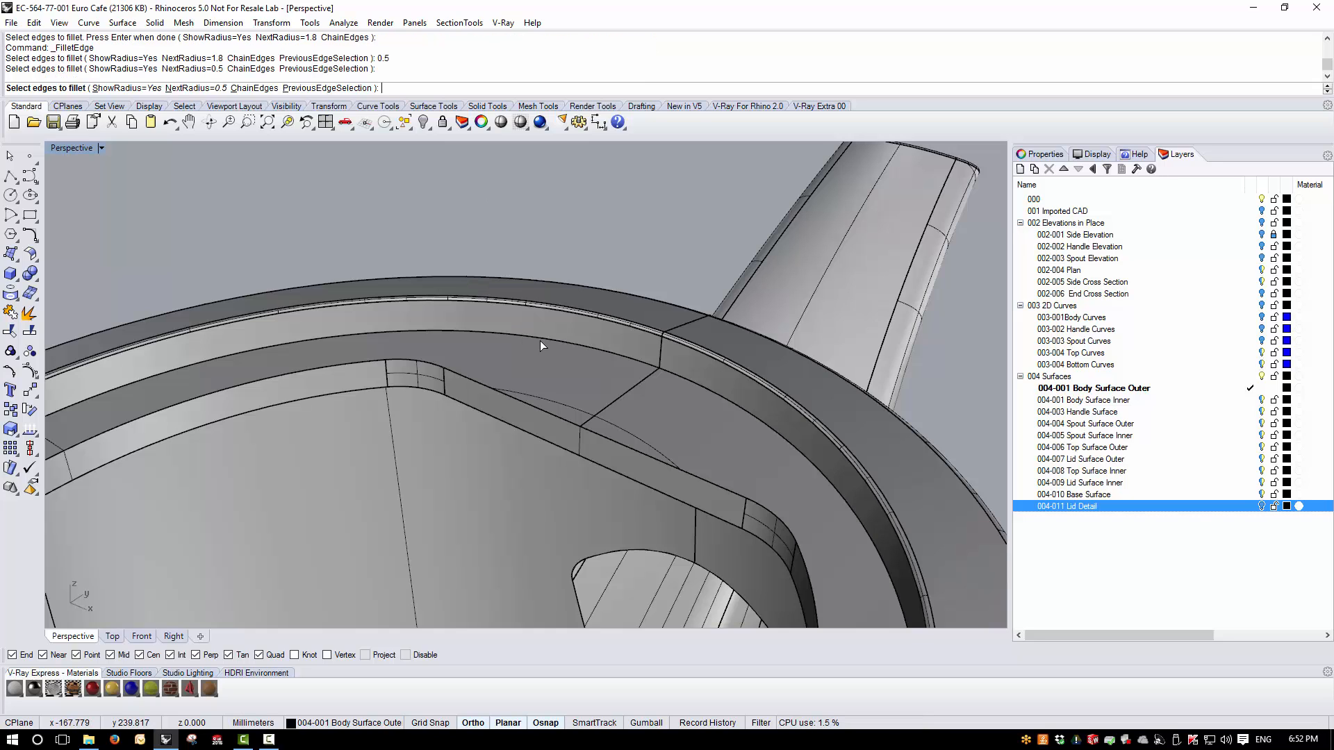
scroll(539, 340, down, 3)
key(Return)
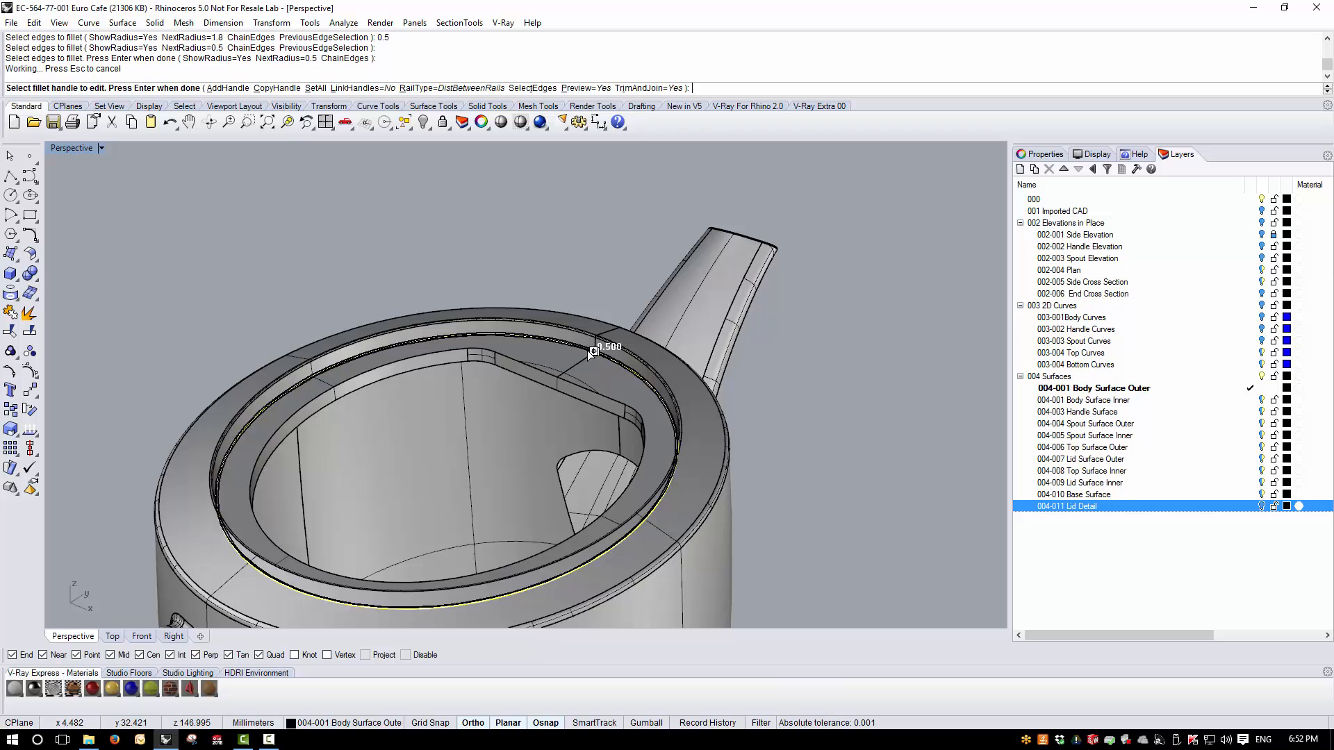
scroll(588, 354, up, 5)
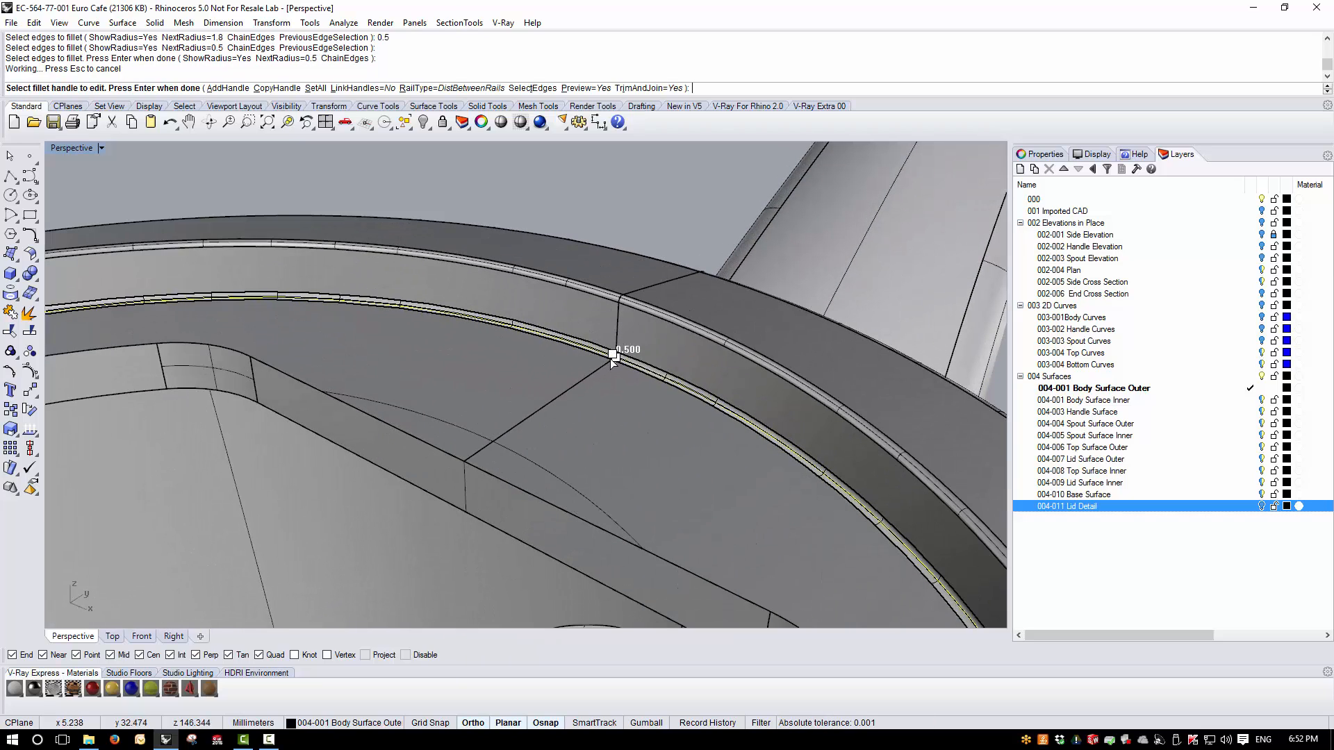
key(Return)
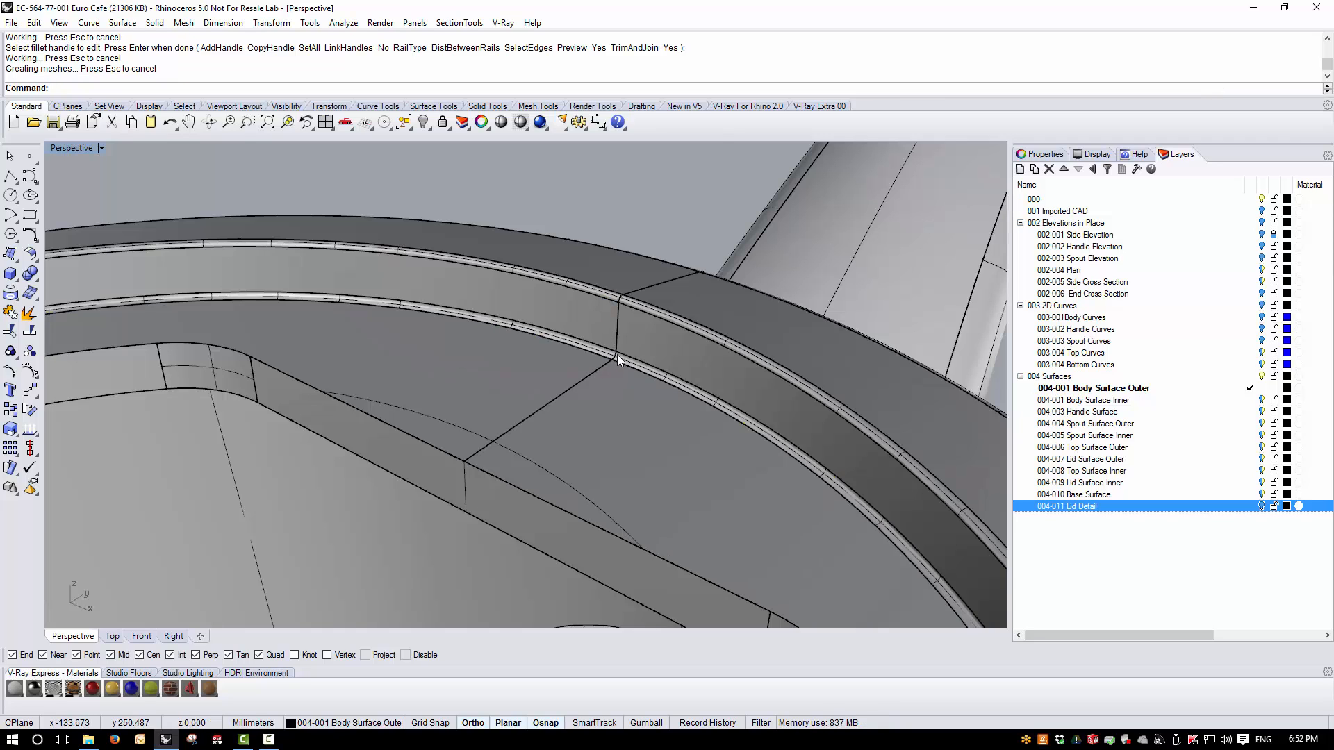
- Fillet the chained upper edge around the pot's flat-sided opening, inside the lid seat, with a 1.5 mm radius
scroll(611, 355, down, 5)
mouse_move(532, 393)
right_down()
mouse_move(515, 390)
mouse_move(531, 393)
right_up()
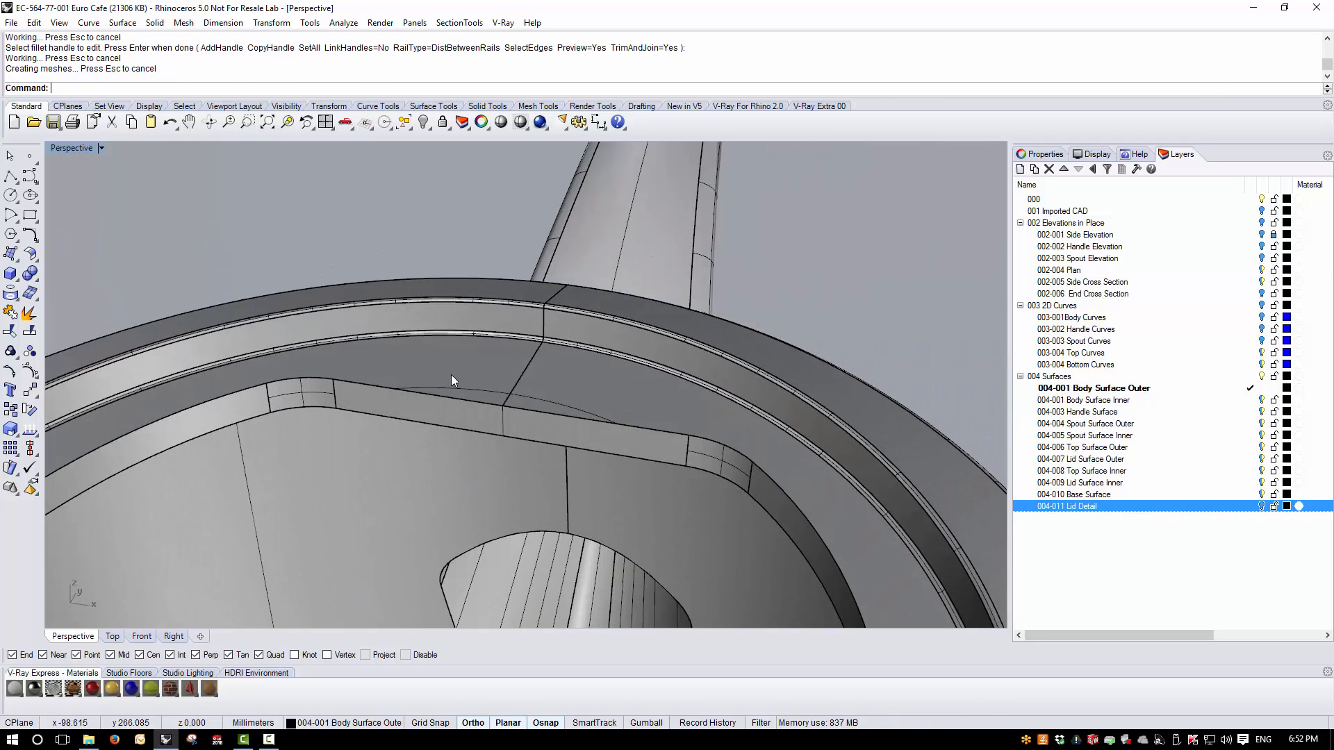
key(Return)
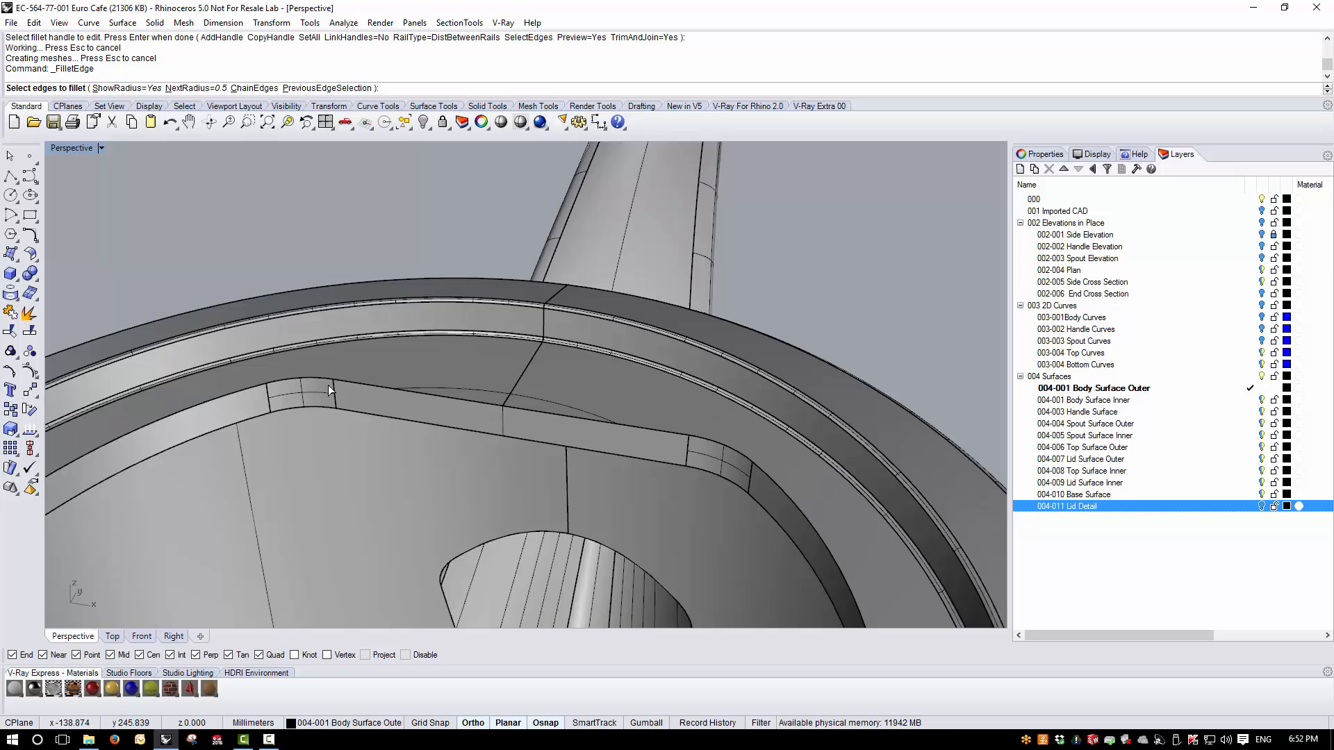
scroll(328, 384, up, 2)
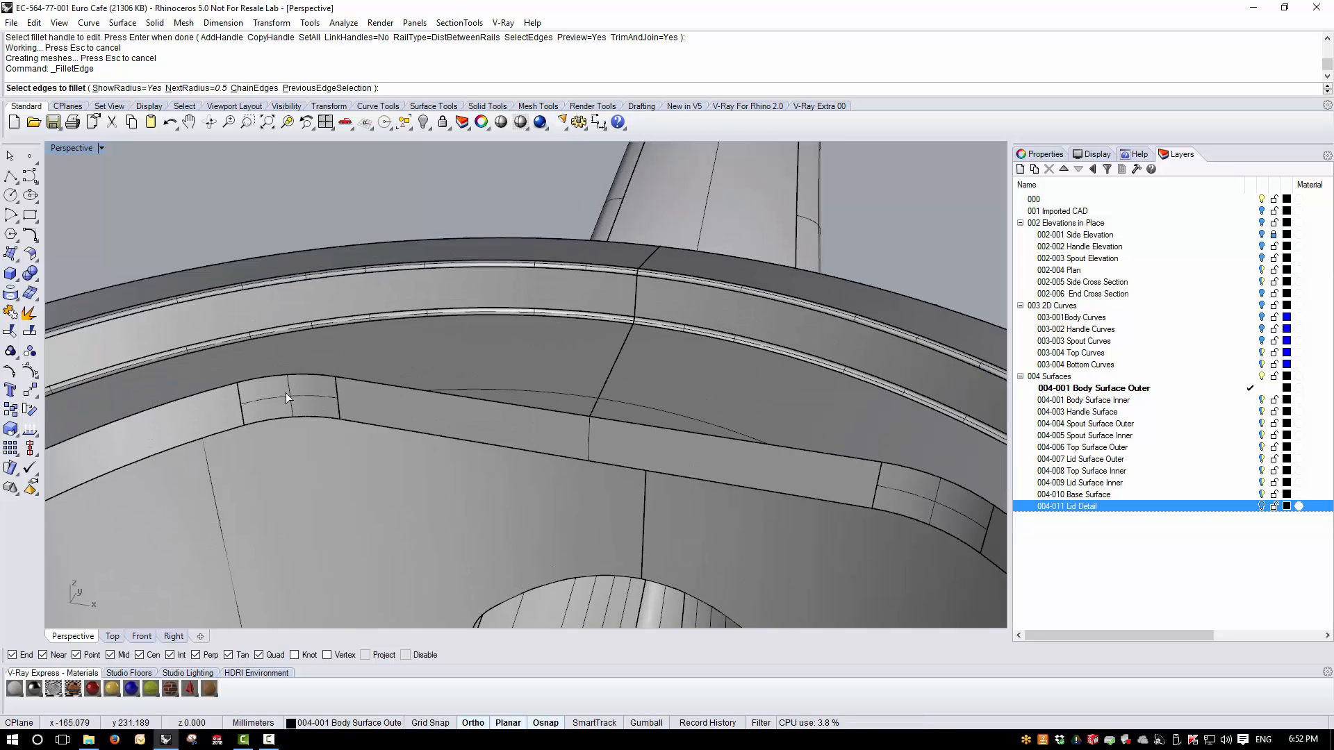
scroll(321, 386, down, 2)
scroll(306, 389, up, 1)
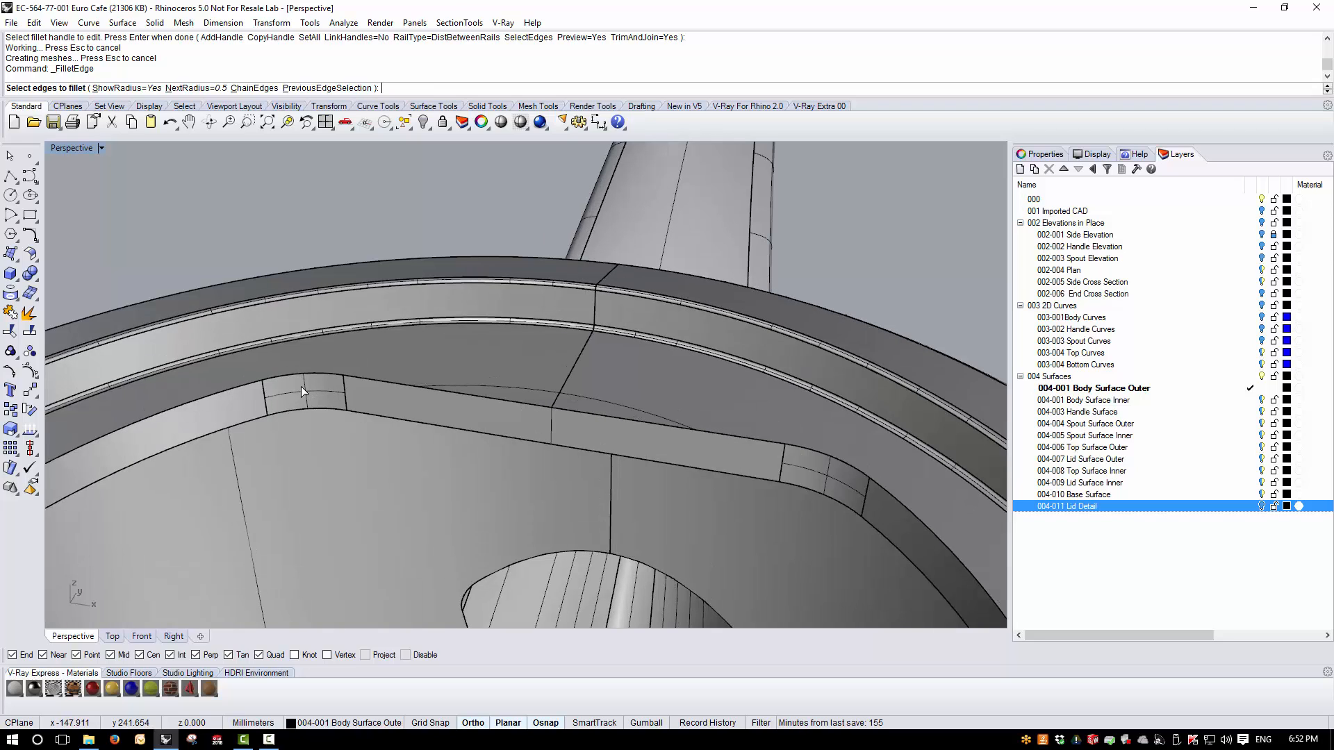
key(Return)
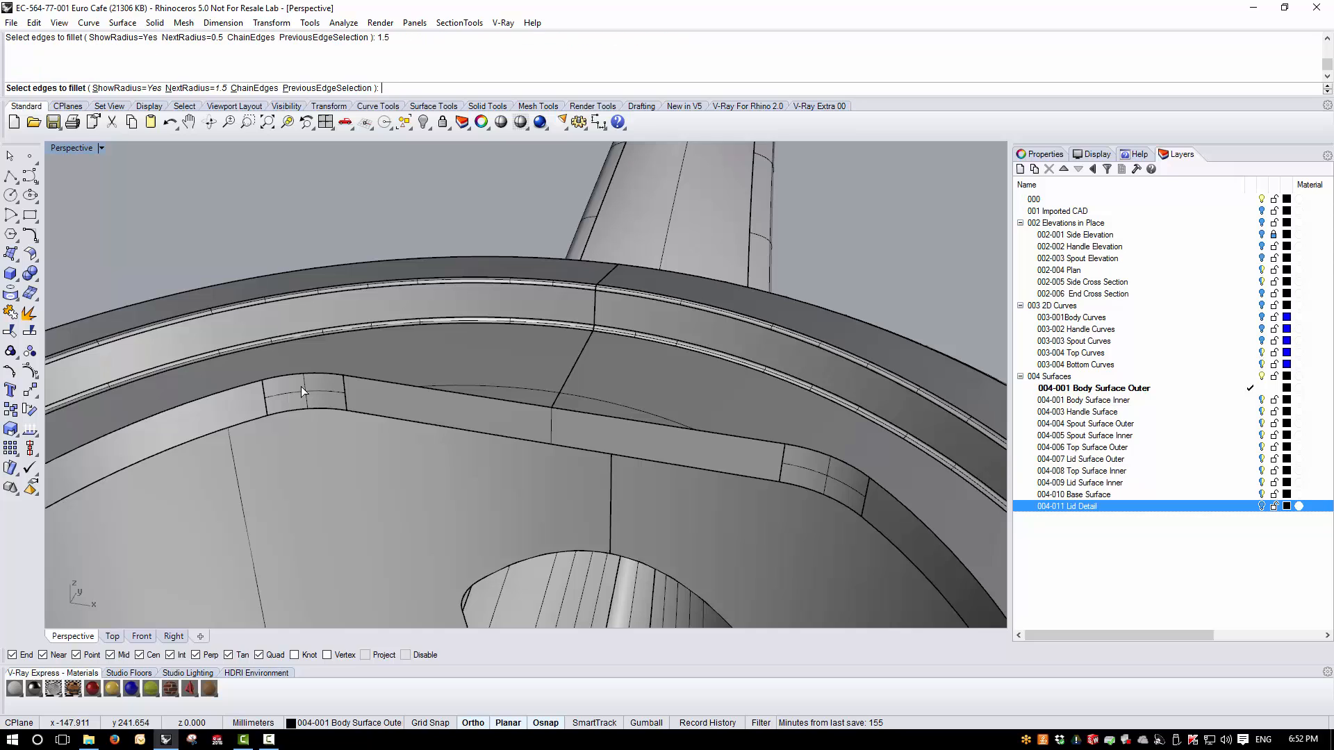
text(c)
key(Return)
click(391, 386)
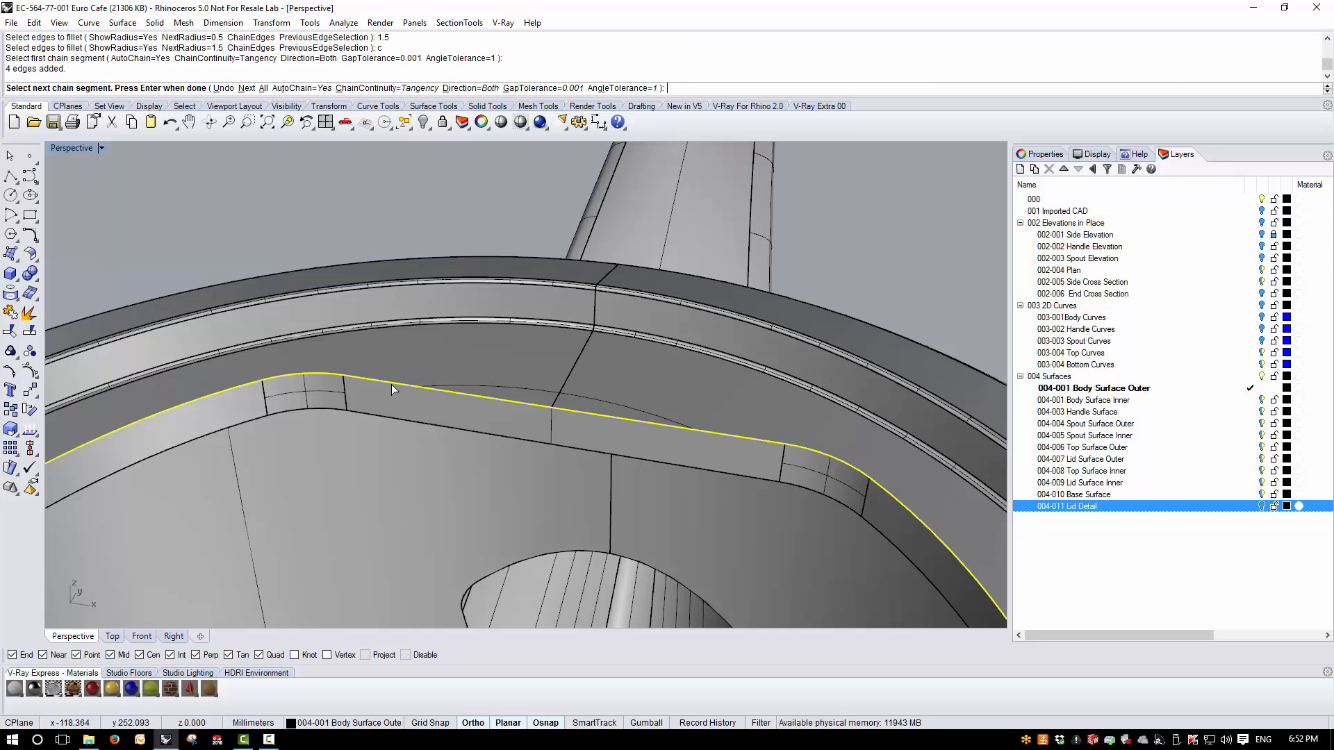
key(Return)
key(Return)
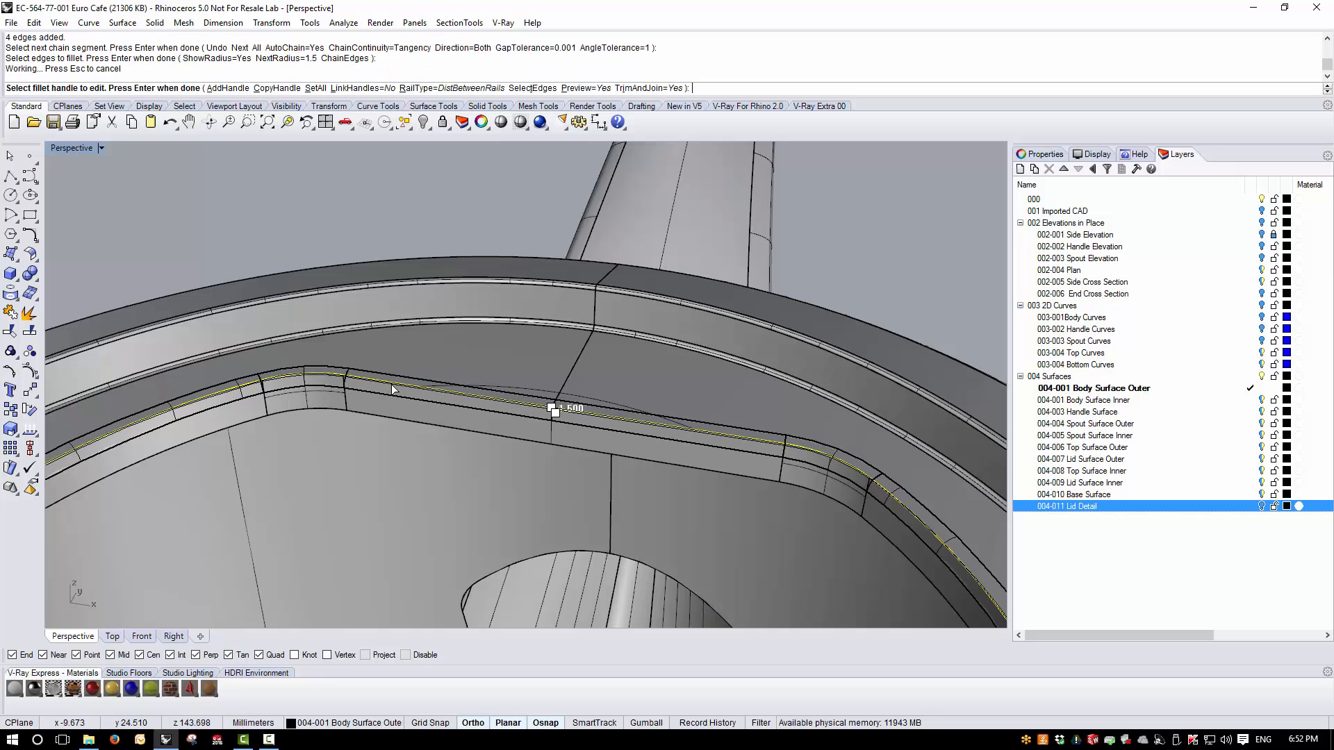
scroll(583, 293, down, 10)
right_drag(542, 389, 514, 467)
key(Return)
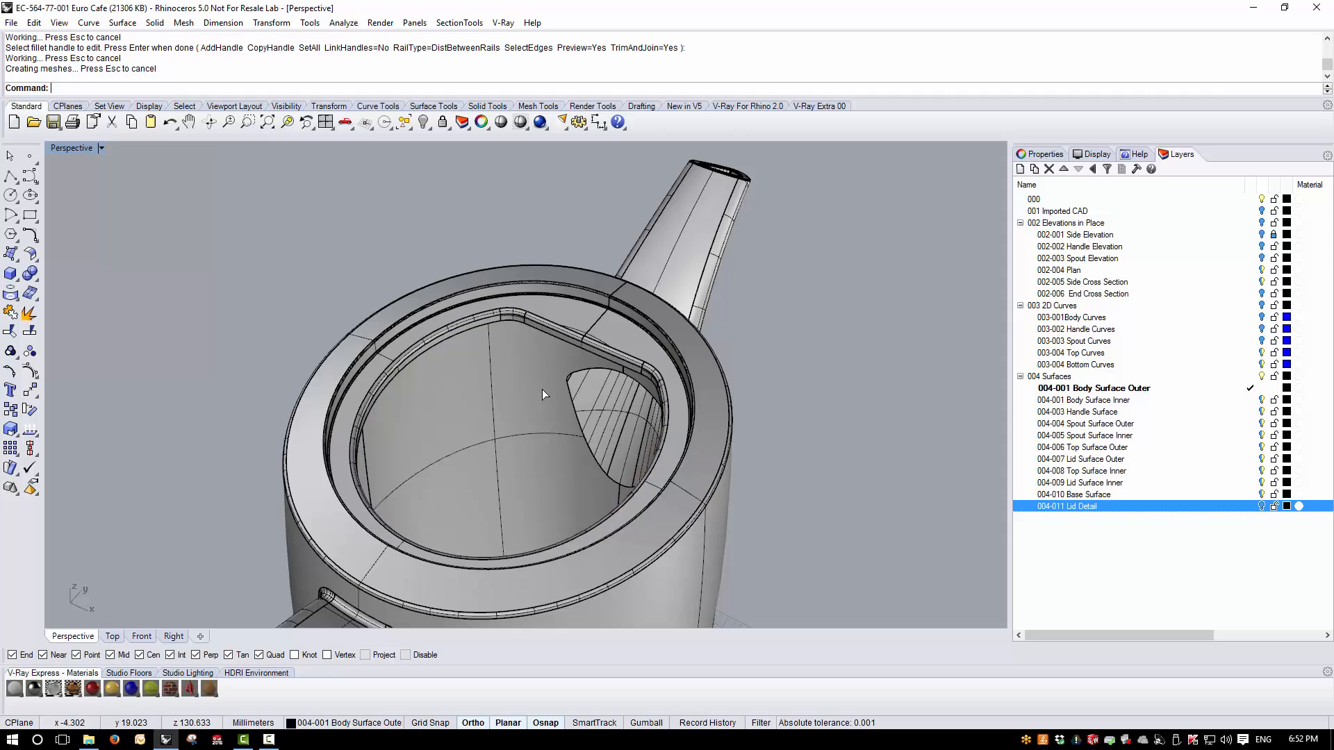
scroll(510, 327, up, 10)
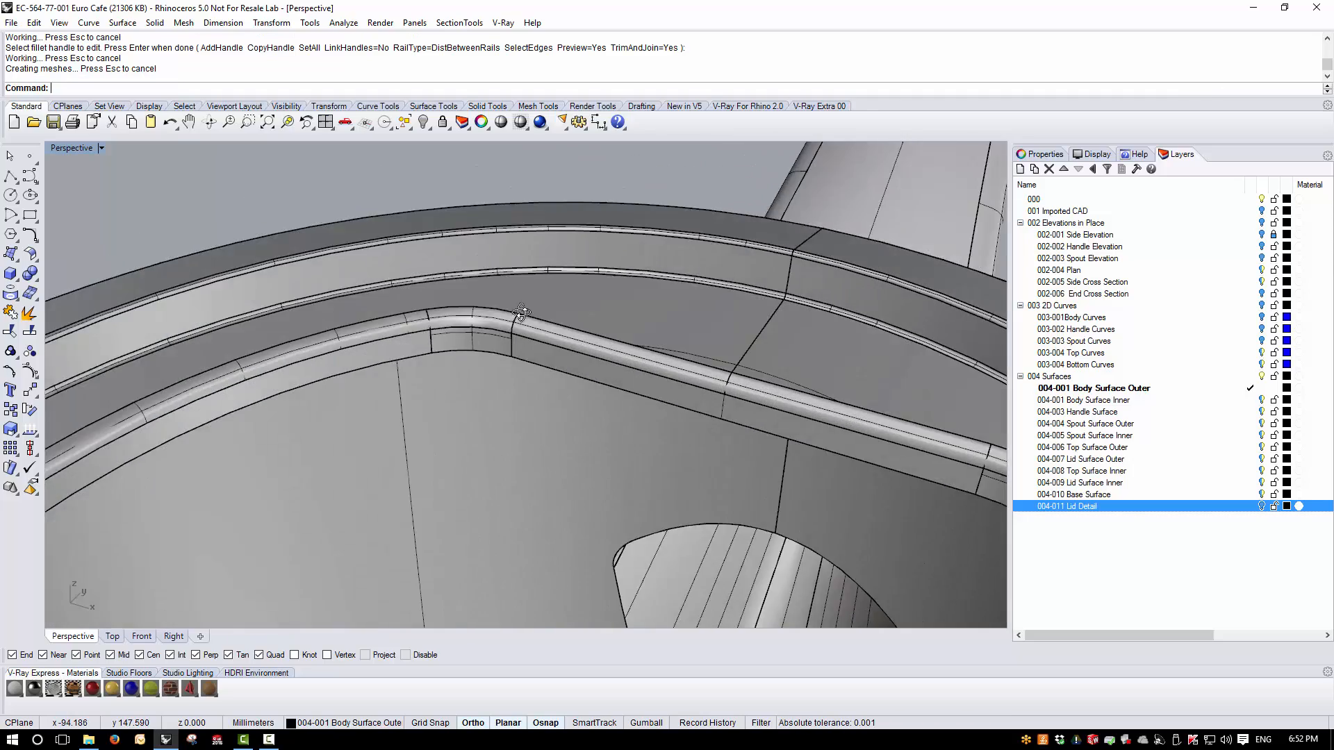
right_drag(506, 322, 507, 290)
scroll(510, 302, up, 2)
scroll(502, 329, up, 3)
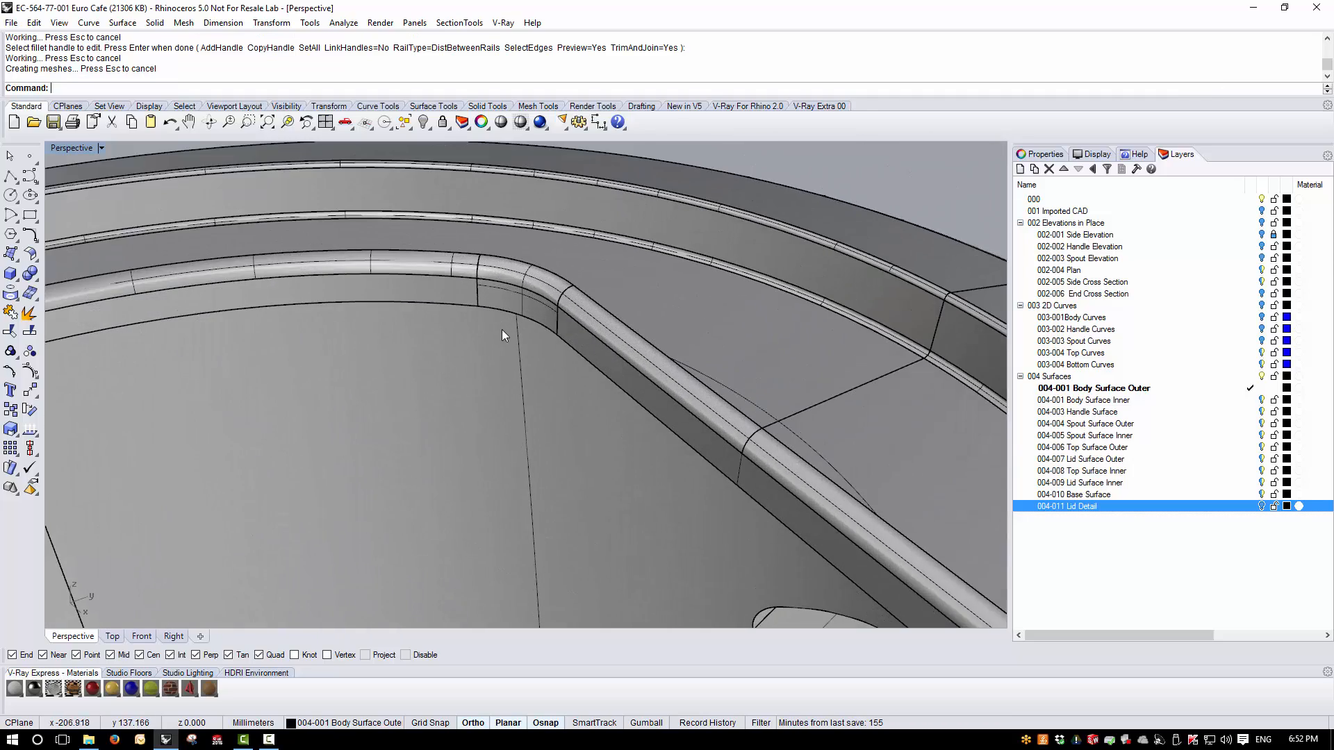
- Fillet the chained lower edge around the flat-sided opening in the pot's top with a 0.5 mm radius
right_click(501, 330)
text(0)
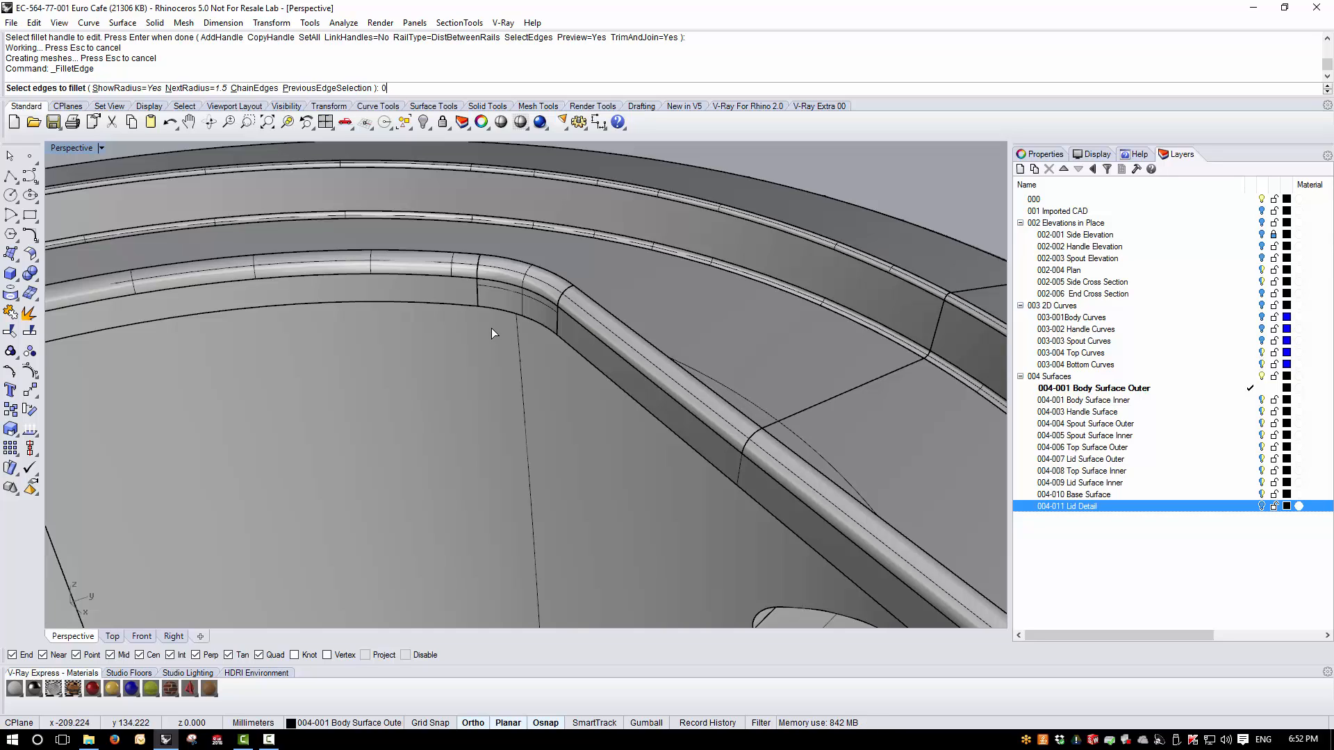
text(.5)
key(Return)
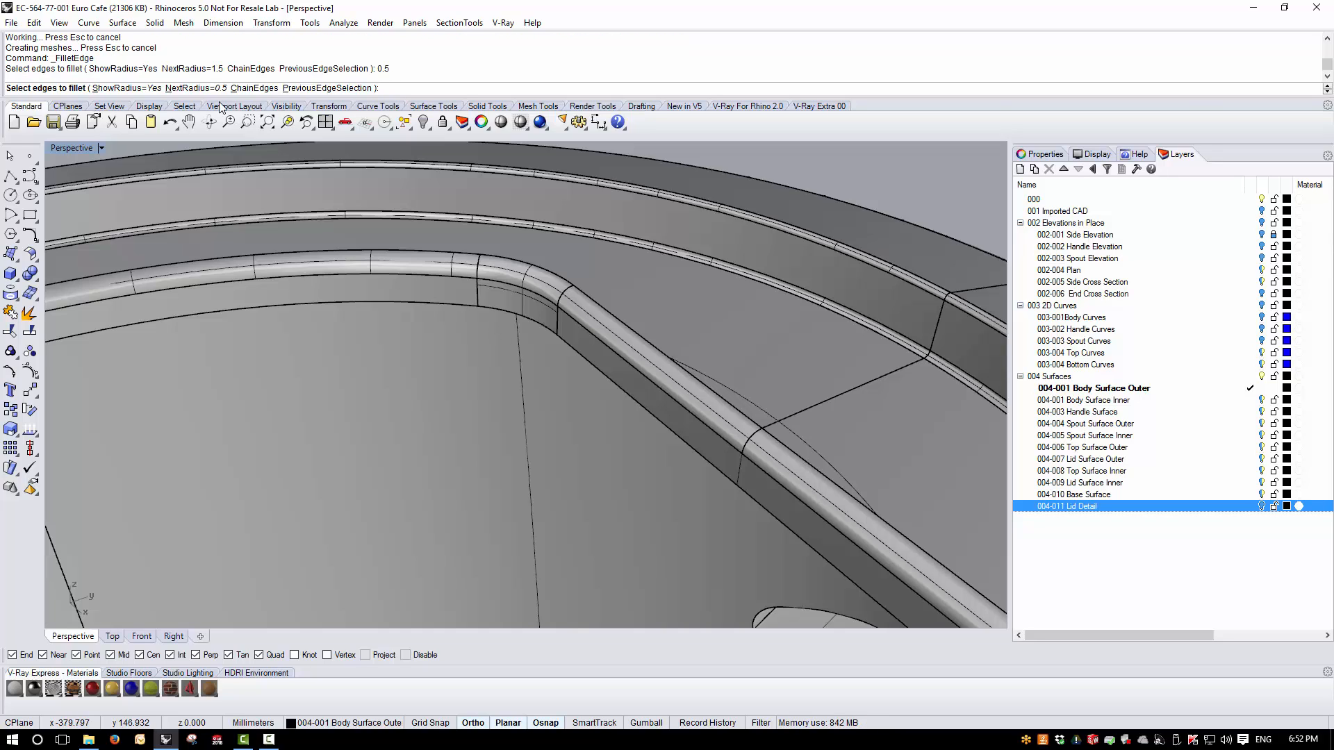
text(c)
key(Return)
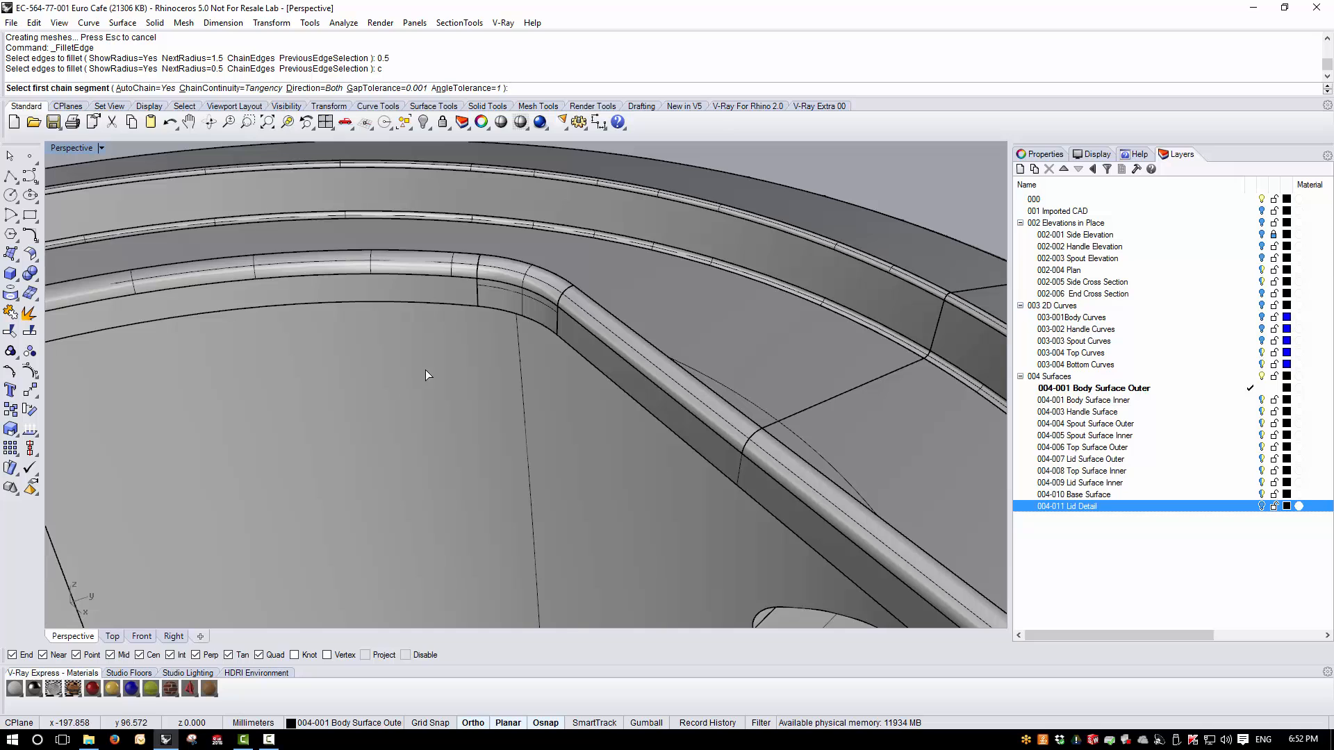
click(450, 305)
key(Return)
key(Return)
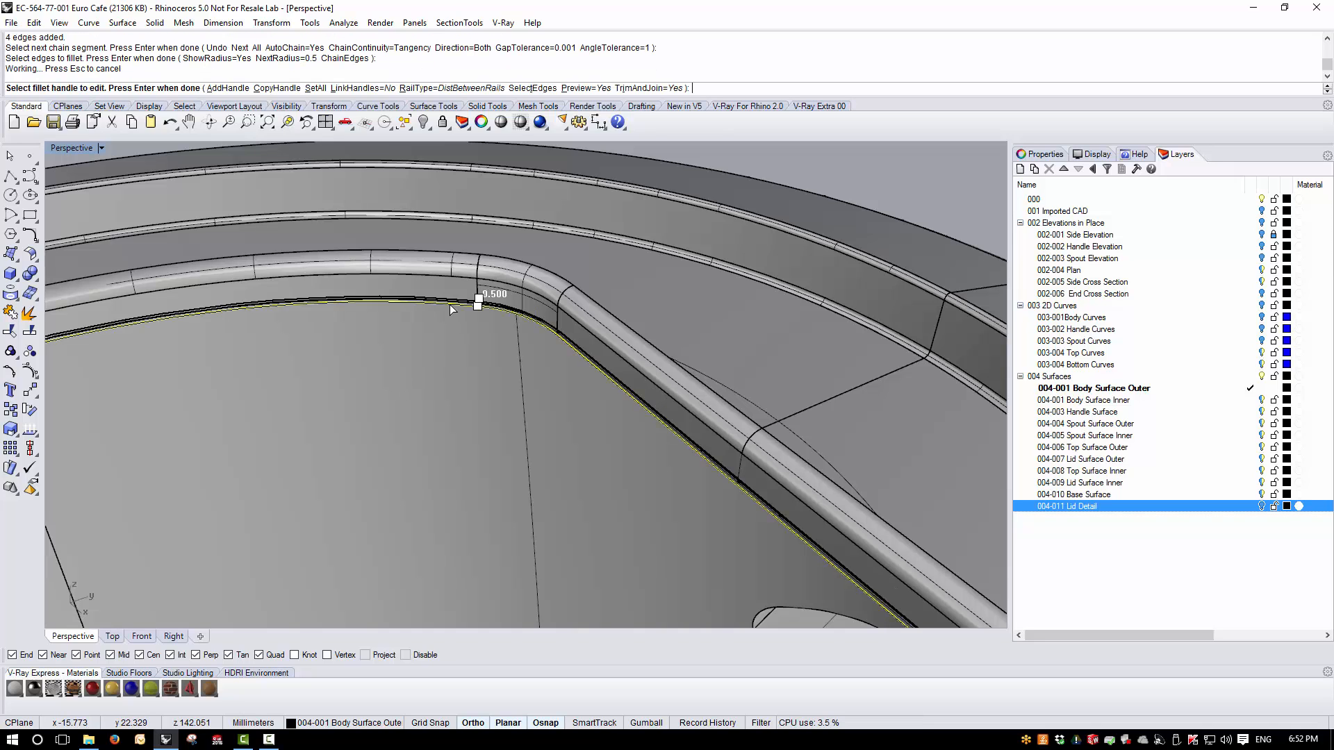
key(Return)
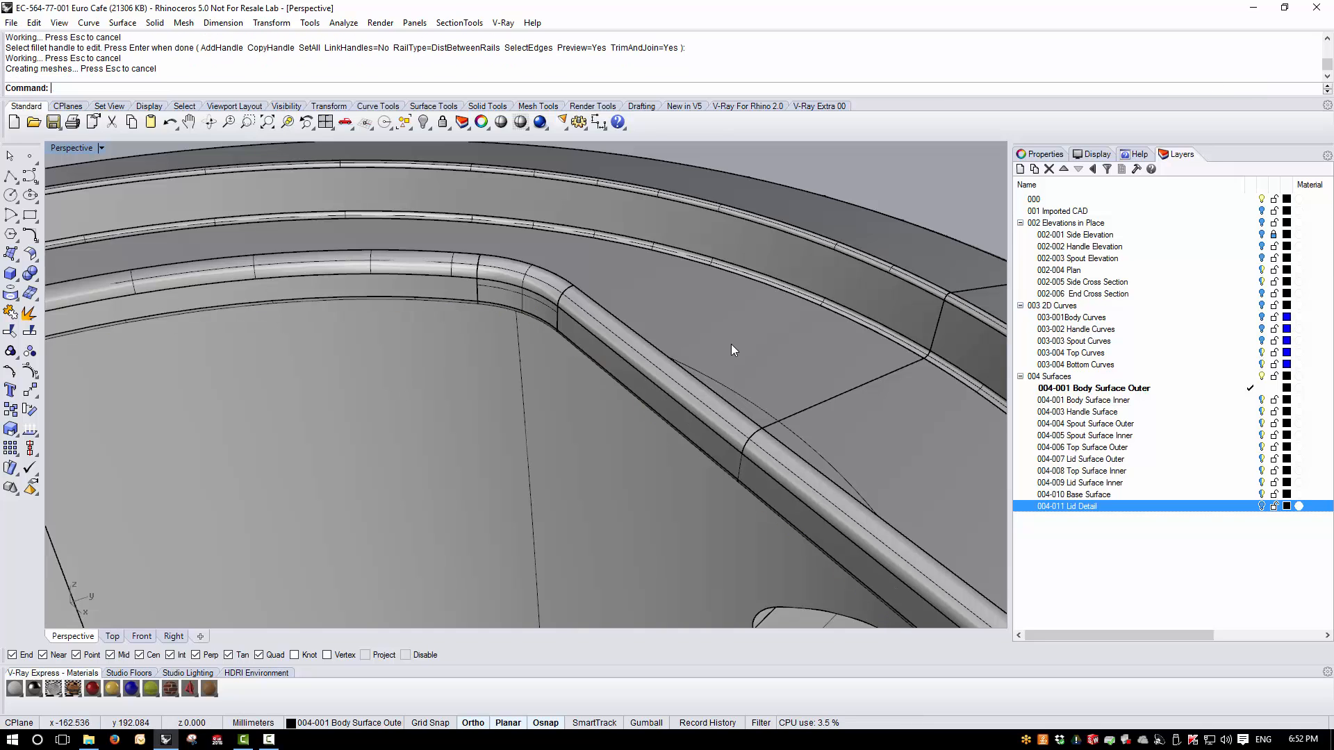
- Select the pot body and open its object properties, then clear the selection
scroll(731, 344, down, 10)
right_drag(712, 365, 981, 373)
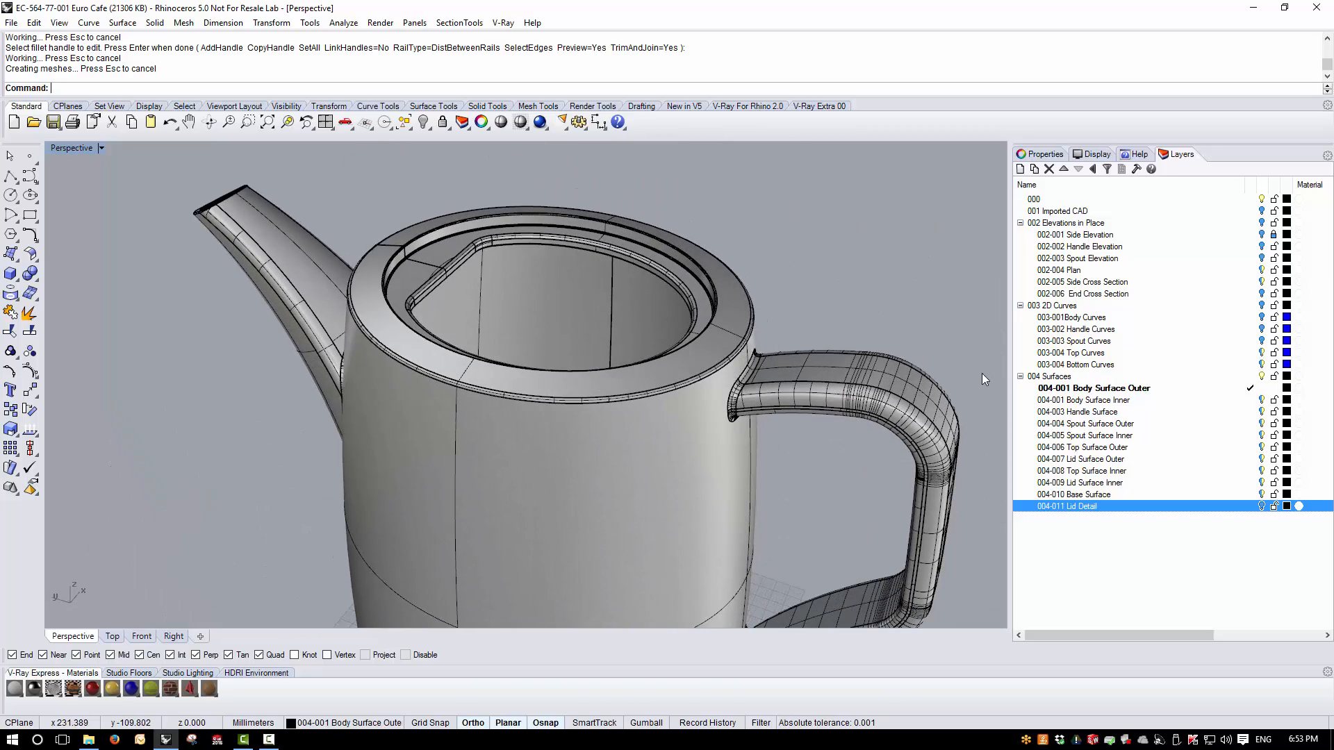
click(704, 283)
click(919, 211)
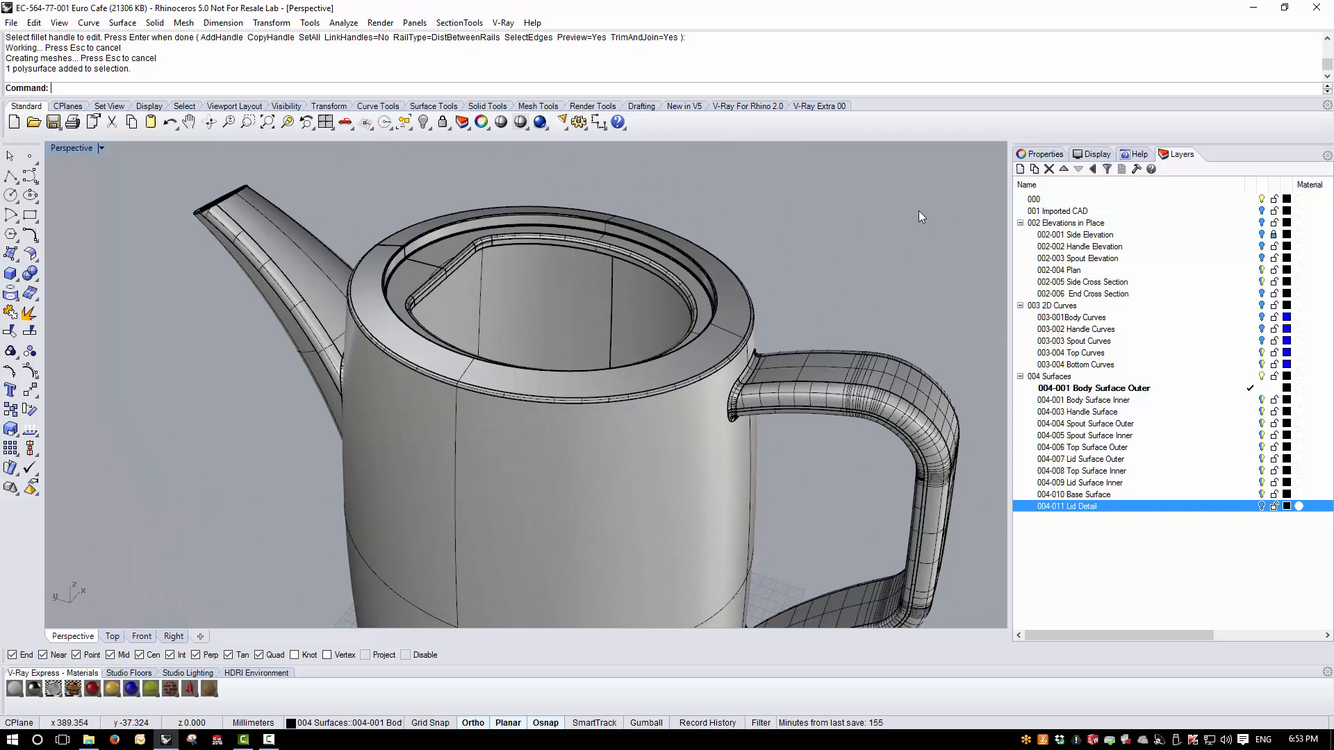
click(717, 276)
click(1041, 154)
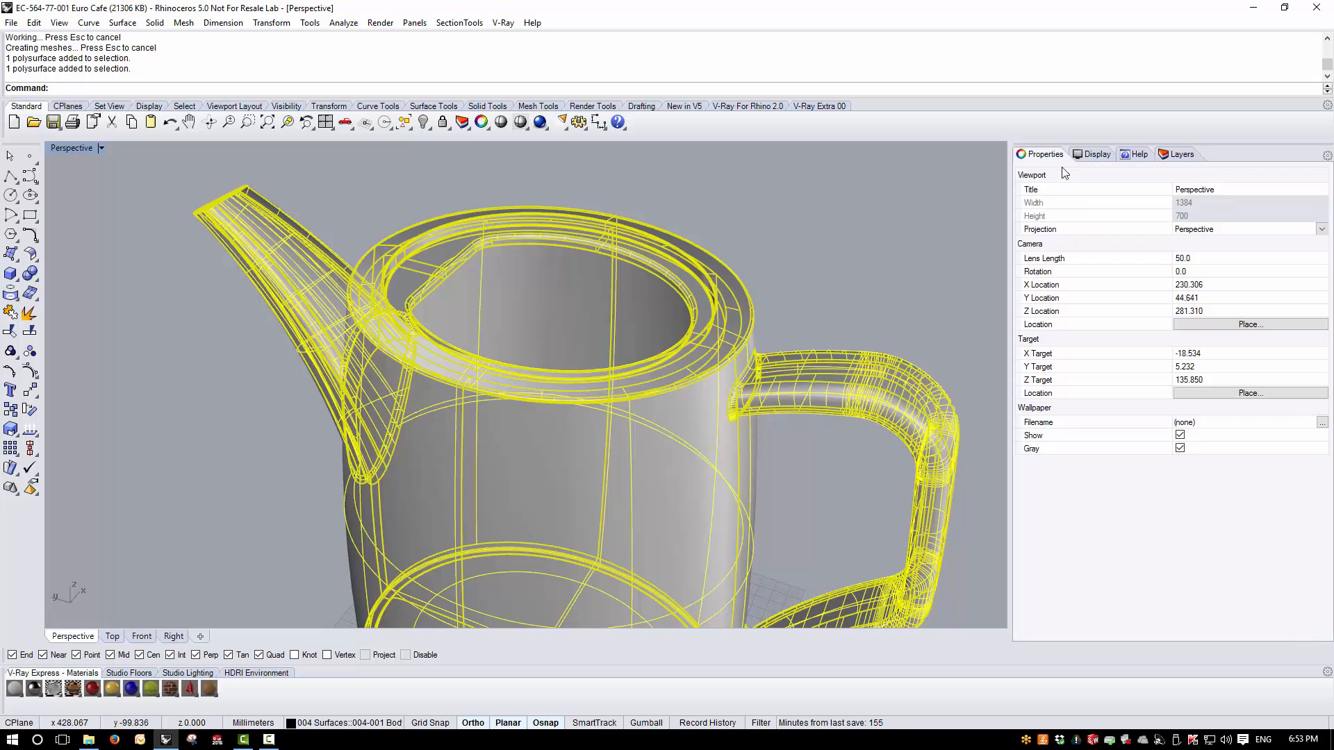
key(Escape)
- Run an environment map analysis on the pot body and examine the filleted lid seat and opening
scroll(612, 313, down, 4)
right_drag(481, 459, 640, 387)
scroll(476, 306, down, 5)
right_drag(477, 304, 498, 261)
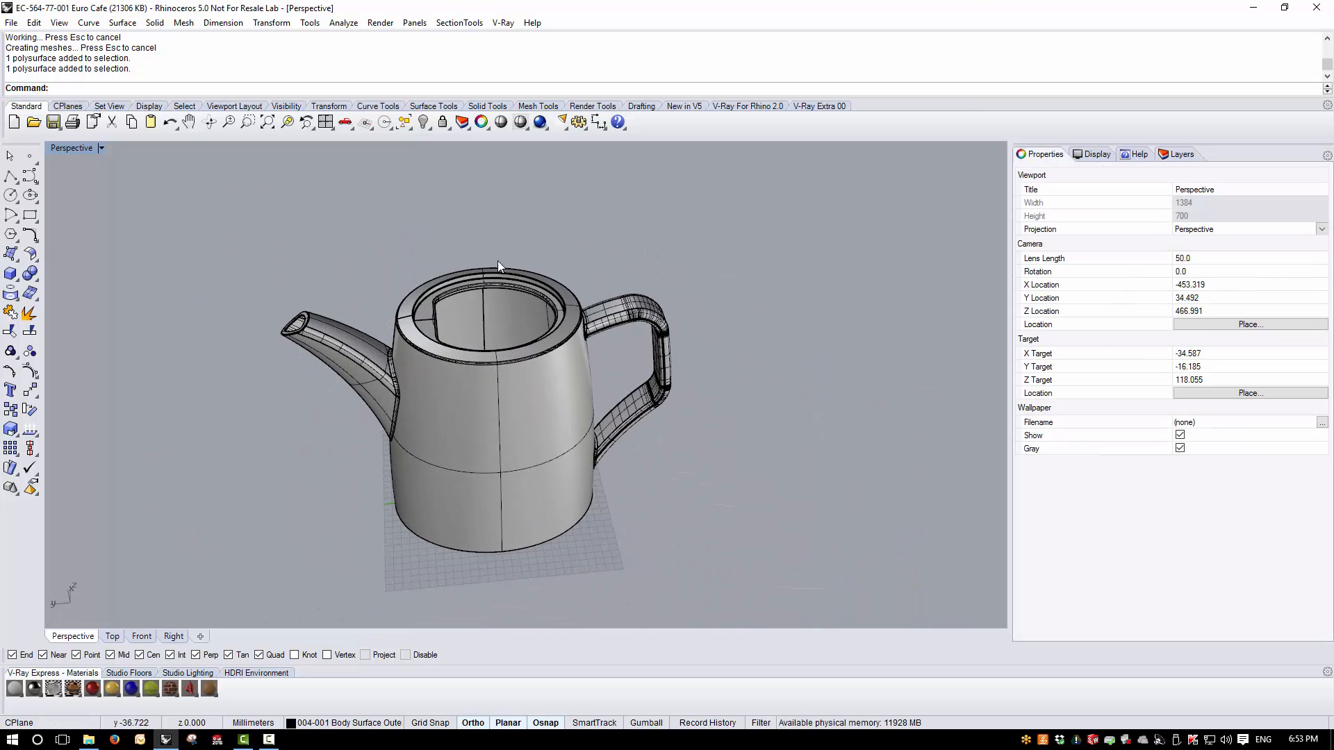
scroll(496, 271, up, 5)
click(495, 281)
click(343, 22)
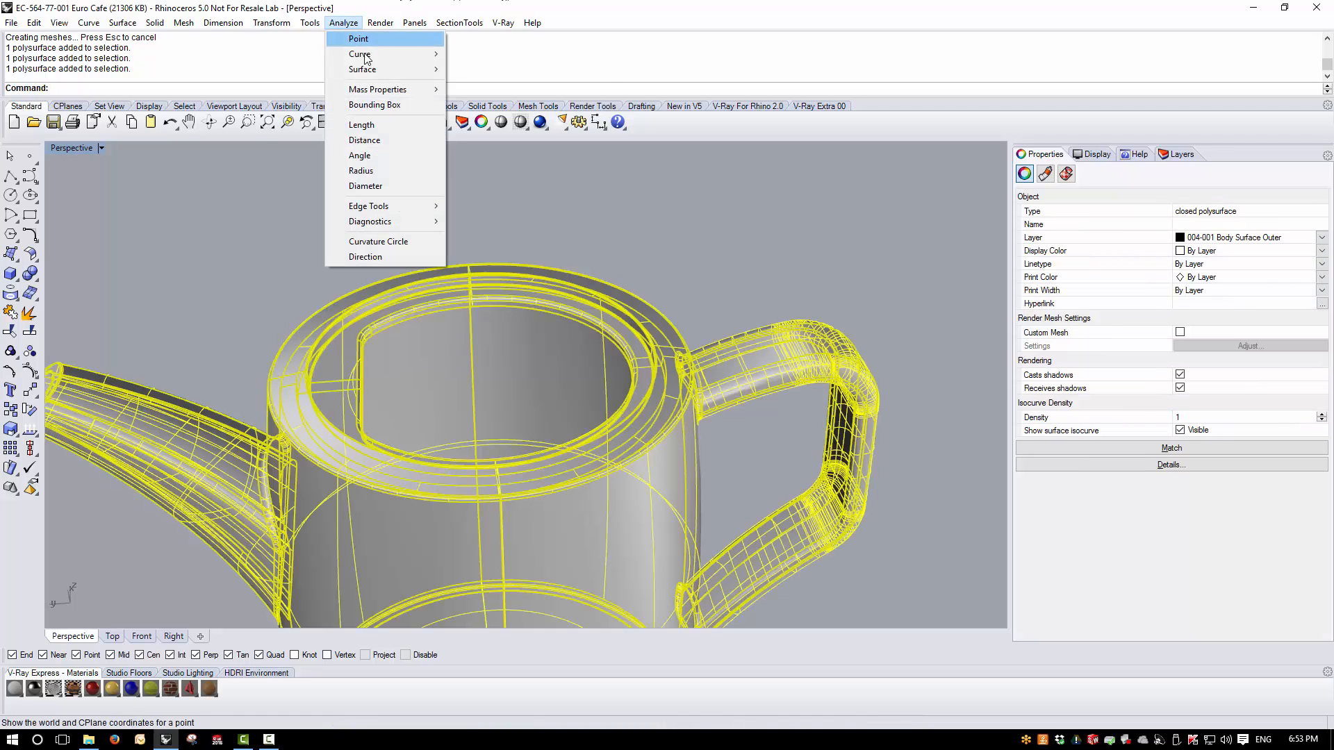
mouse_move(375, 69)
click(489, 101)
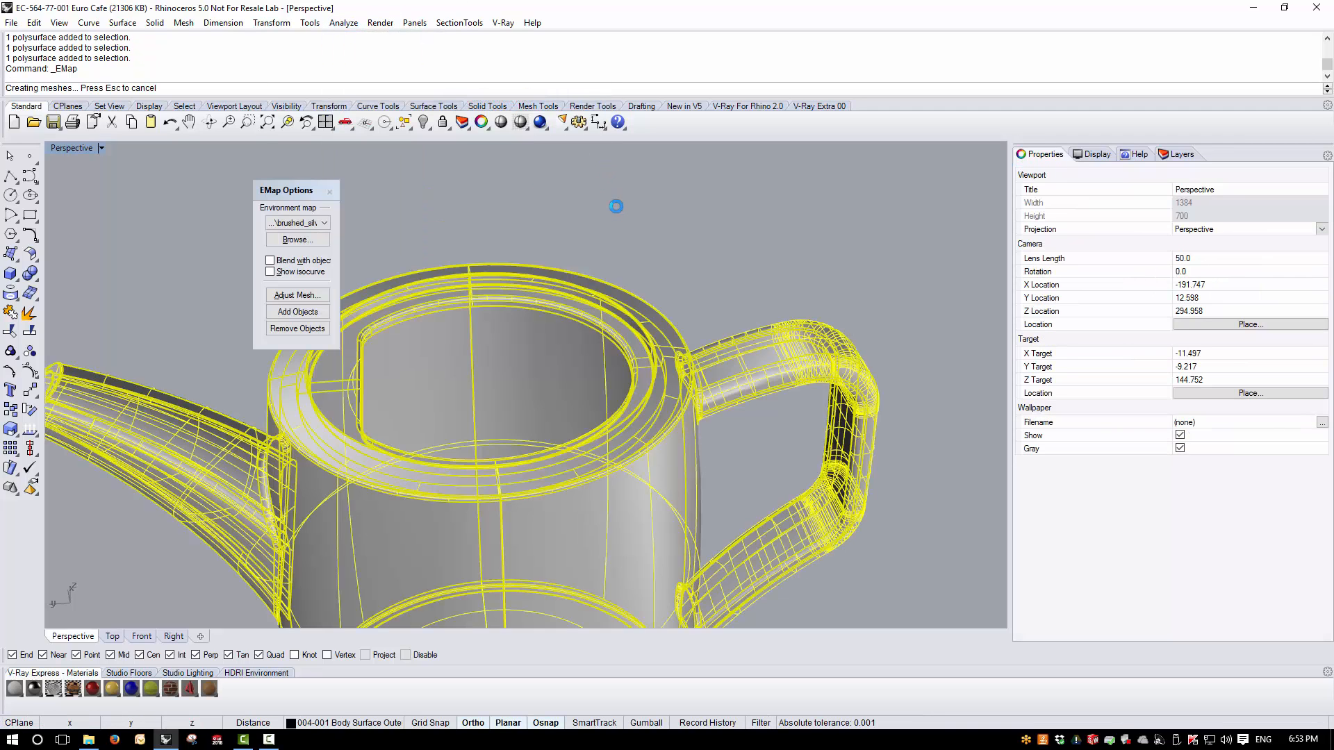
right_drag(617, 255, 682, 236)
- Show the 004-011 Lid Detail layer and inspect how the lid sits in the pot
click(1181, 154)
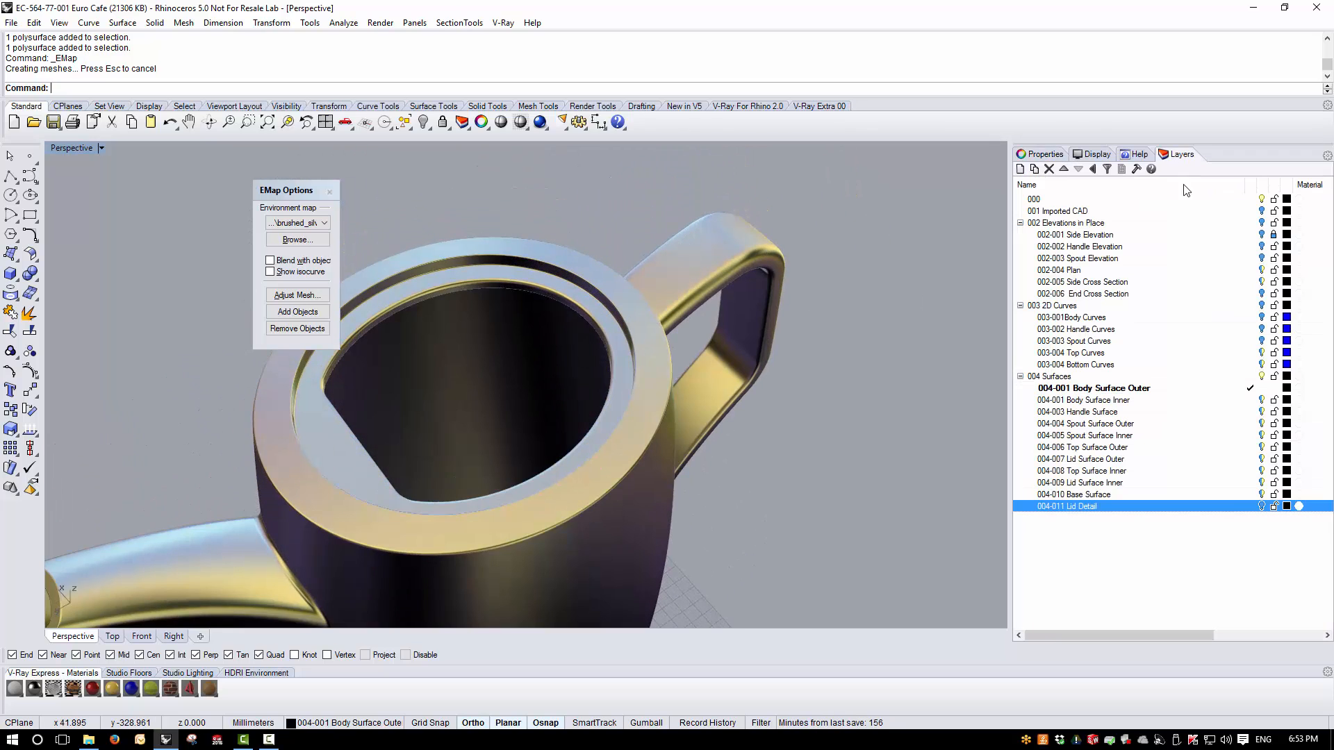
click(1262, 506)
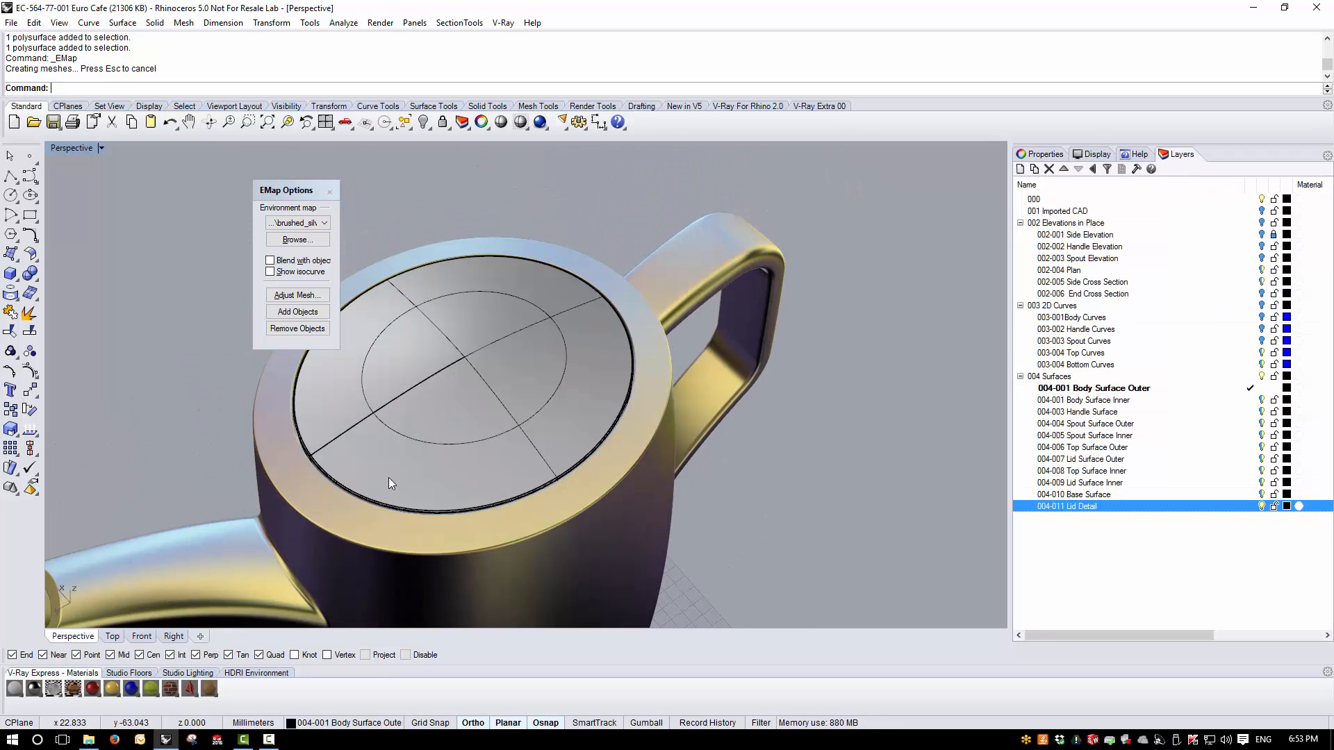
right_drag(390, 478, 451, 335)
scroll(451, 336, down, 4)
scroll(452, 336, up, 3)
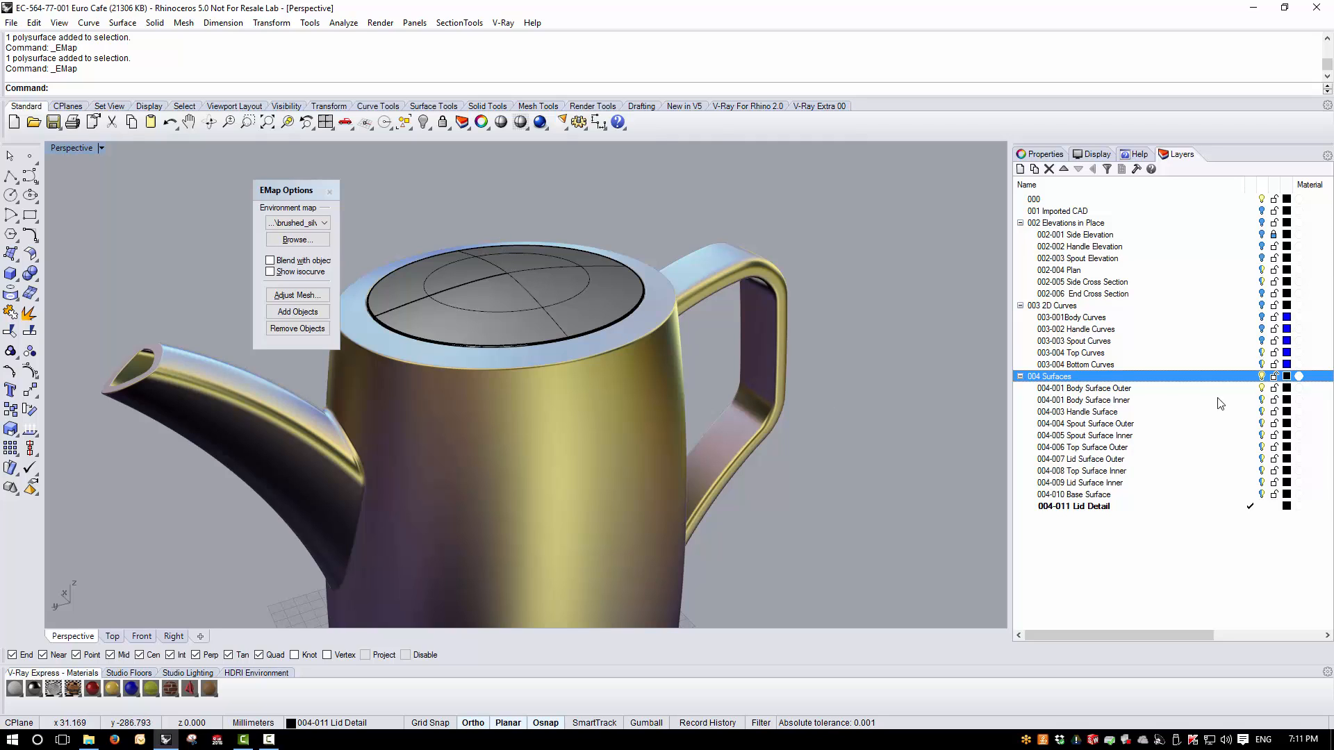
- Hide 004-001 Body Surface Outer, show 002 Elevations in Place, and maximize the Right view on the lid knob's section
click(1263, 391)
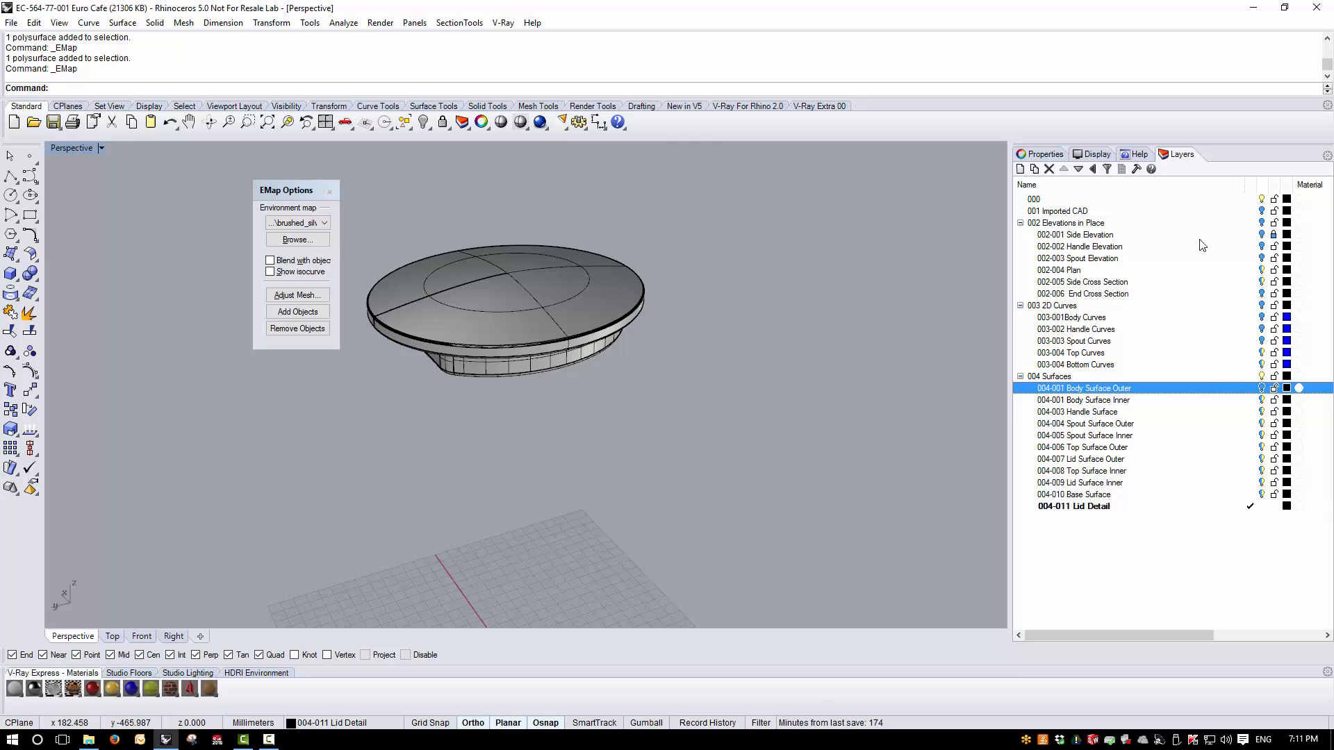
click(1262, 223)
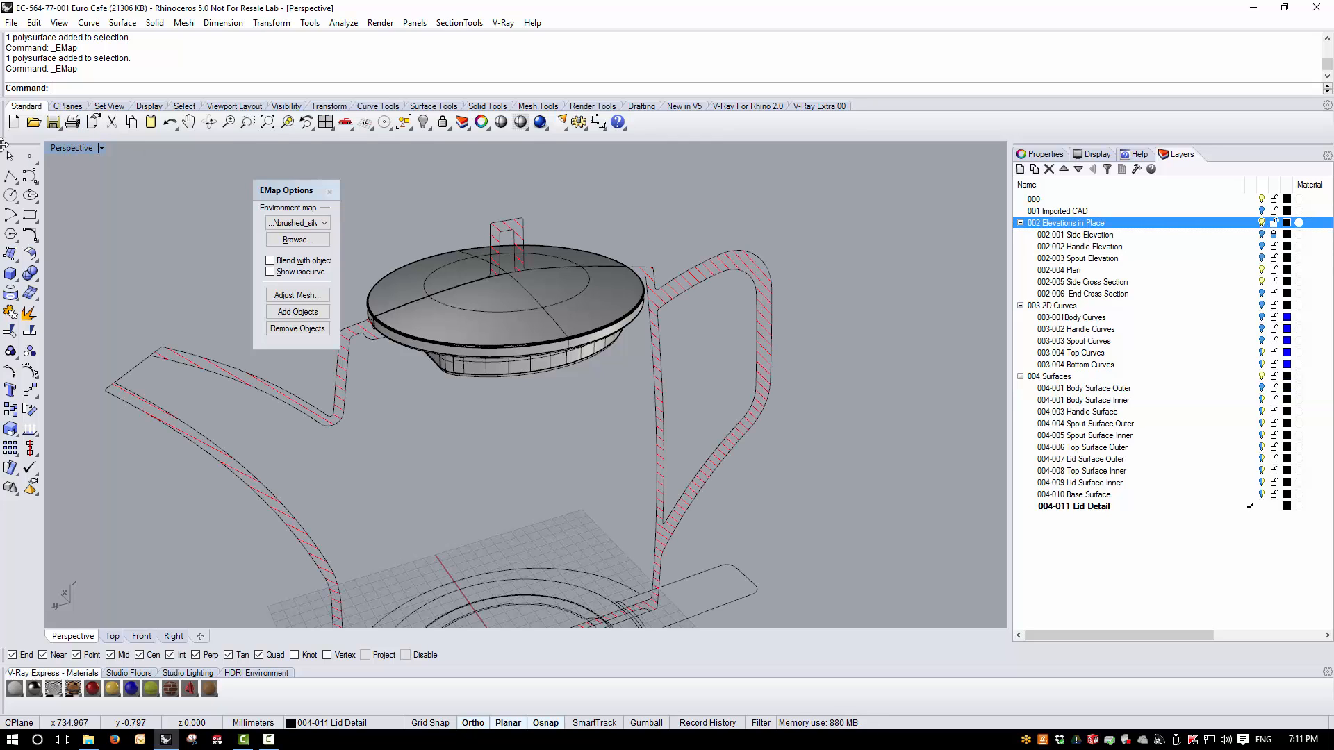
double_click(71, 148)
scroll(732, 560, up, 4)
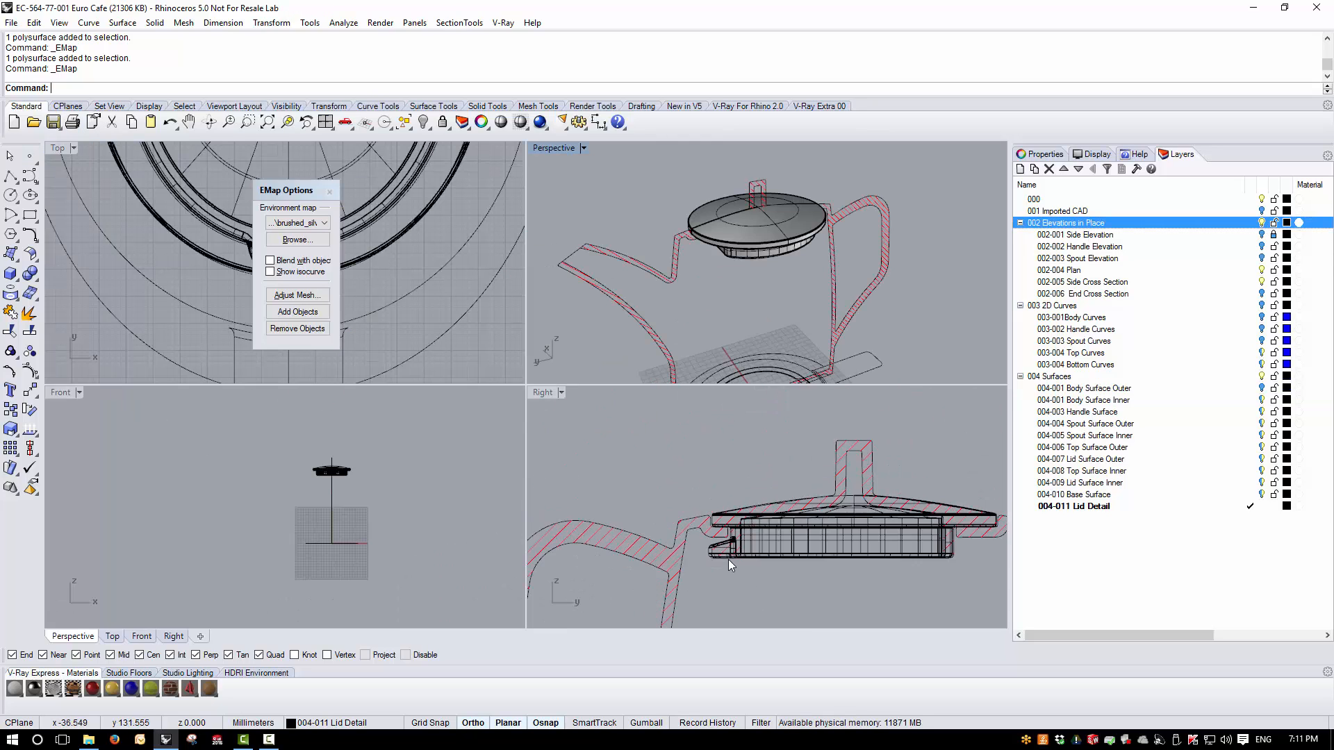
scroll(870, 508, up, 4)
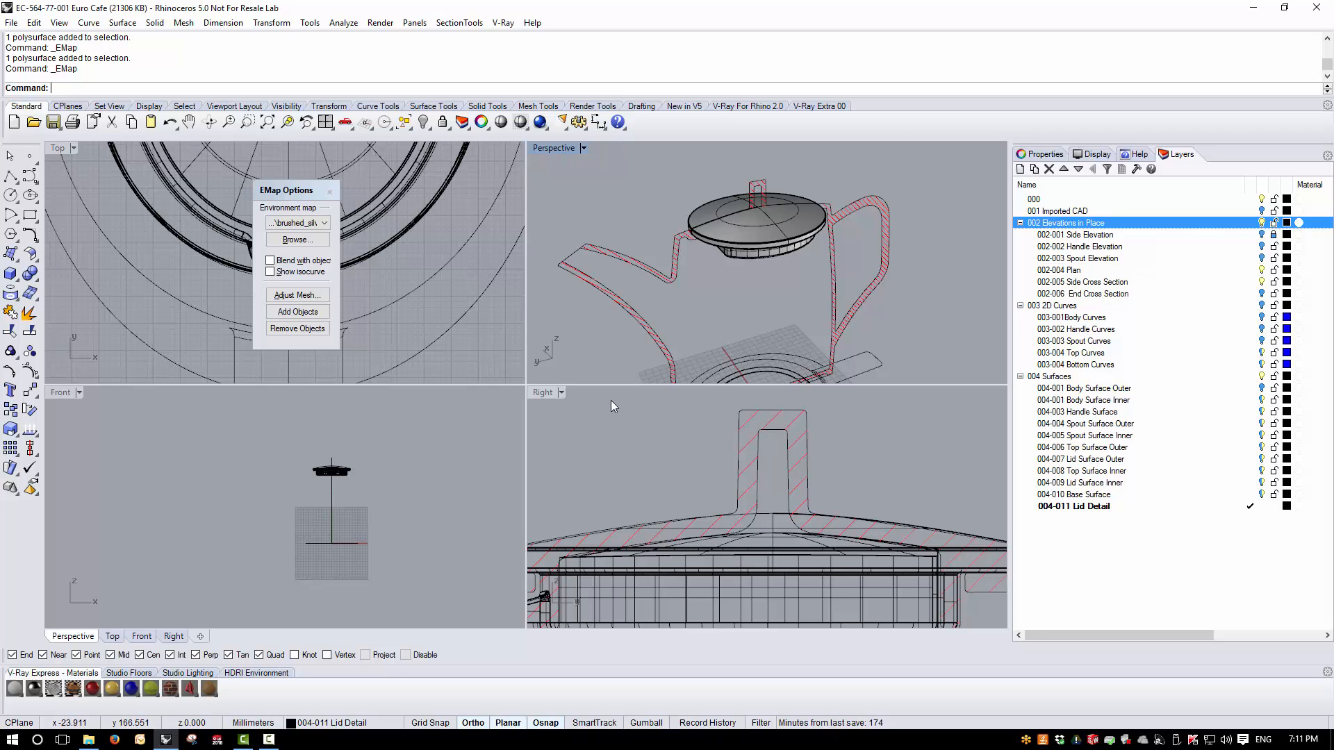
double_click(543, 393)
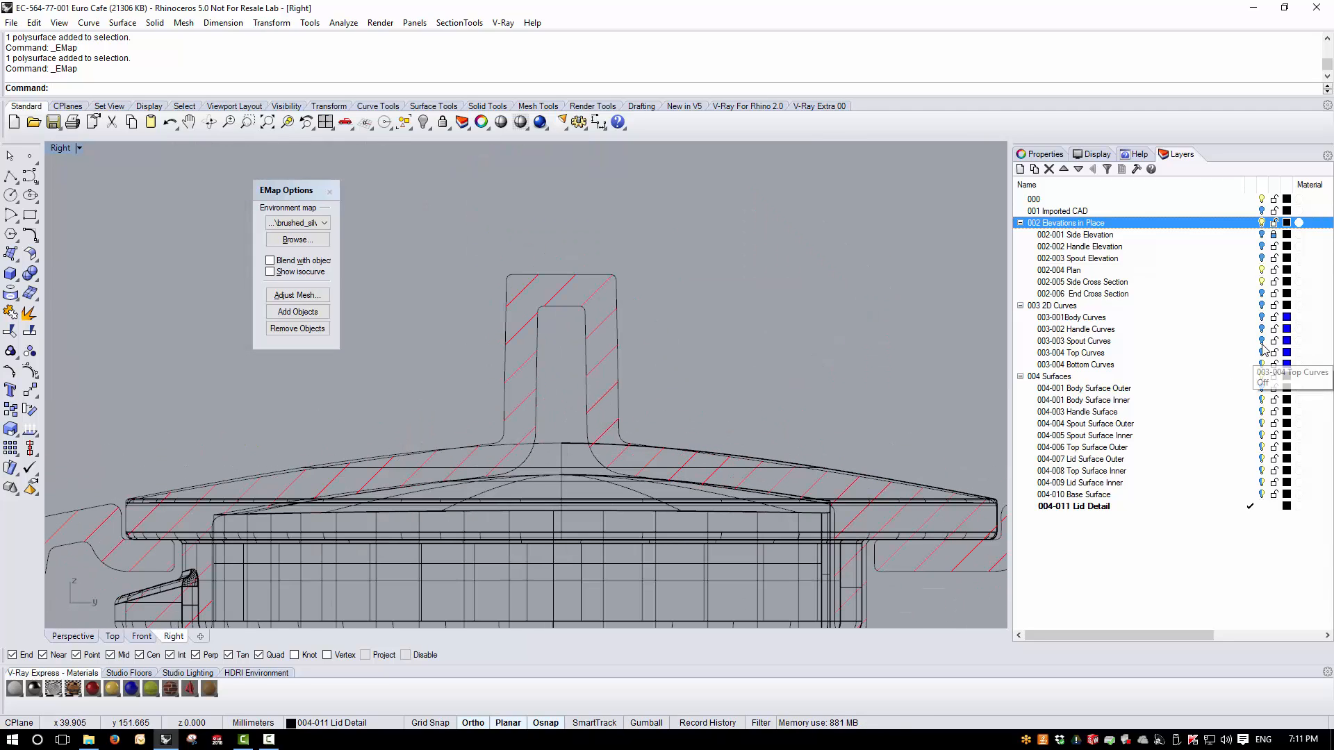
- Show the 003 2D Curves layer and make 003-004 Top Curves the current layer
click(1262, 306)
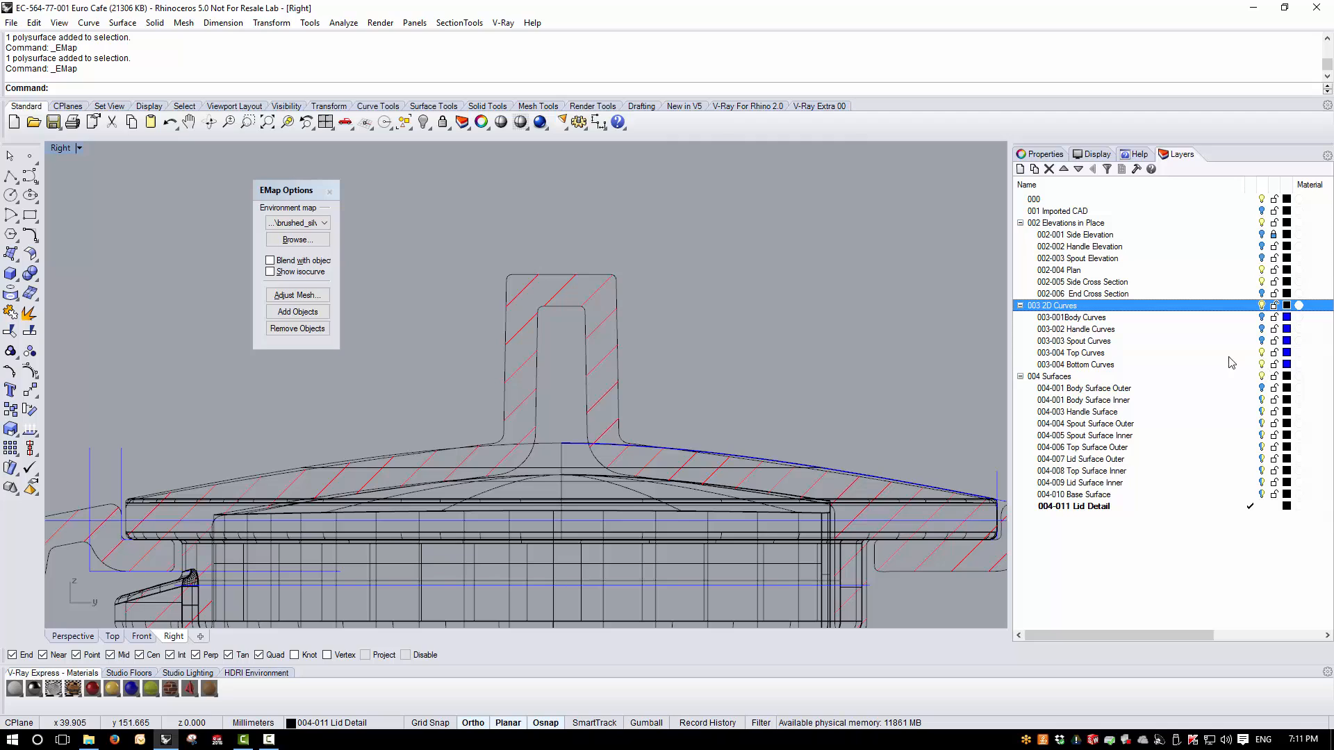
click(1251, 353)
scroll(563, 287, up, 1)
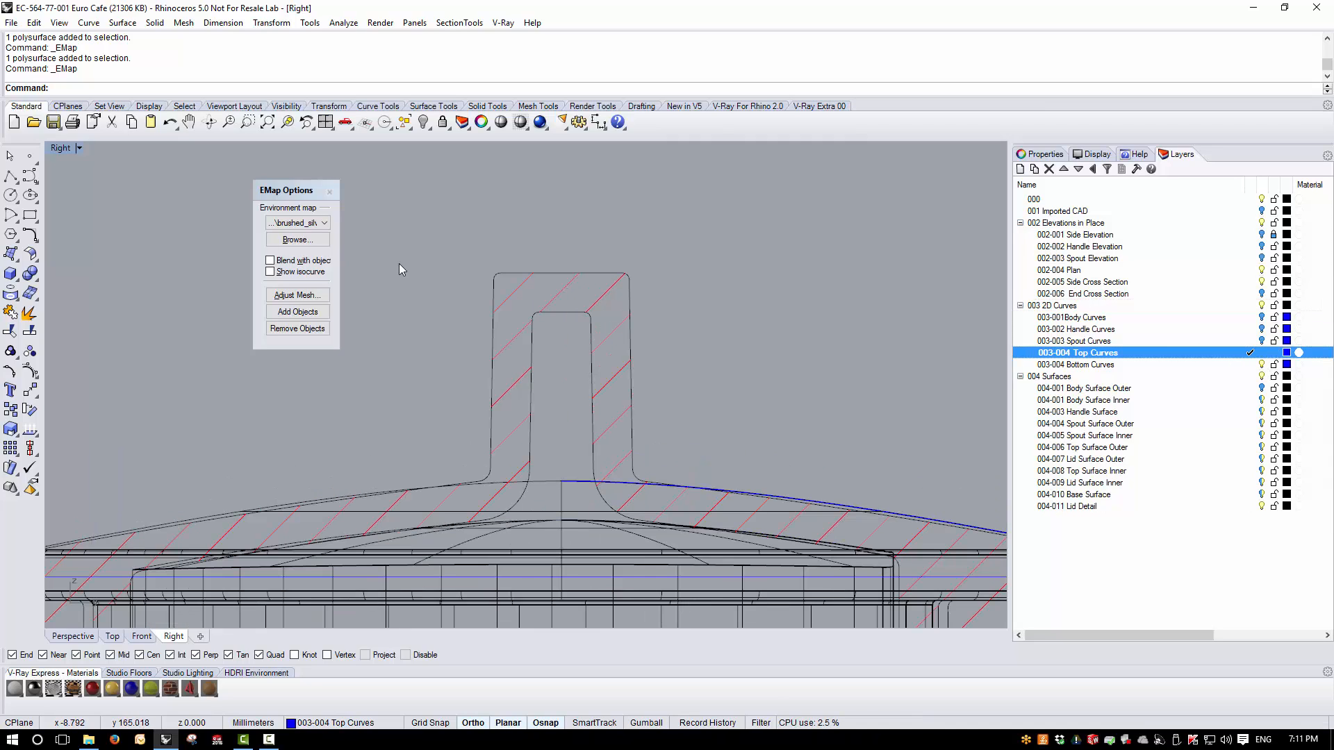
- Draw a polyline about 23 mm long down the knob section's outer left side, from below its top corner into the lid
click(10, 176)
click(492, 280)
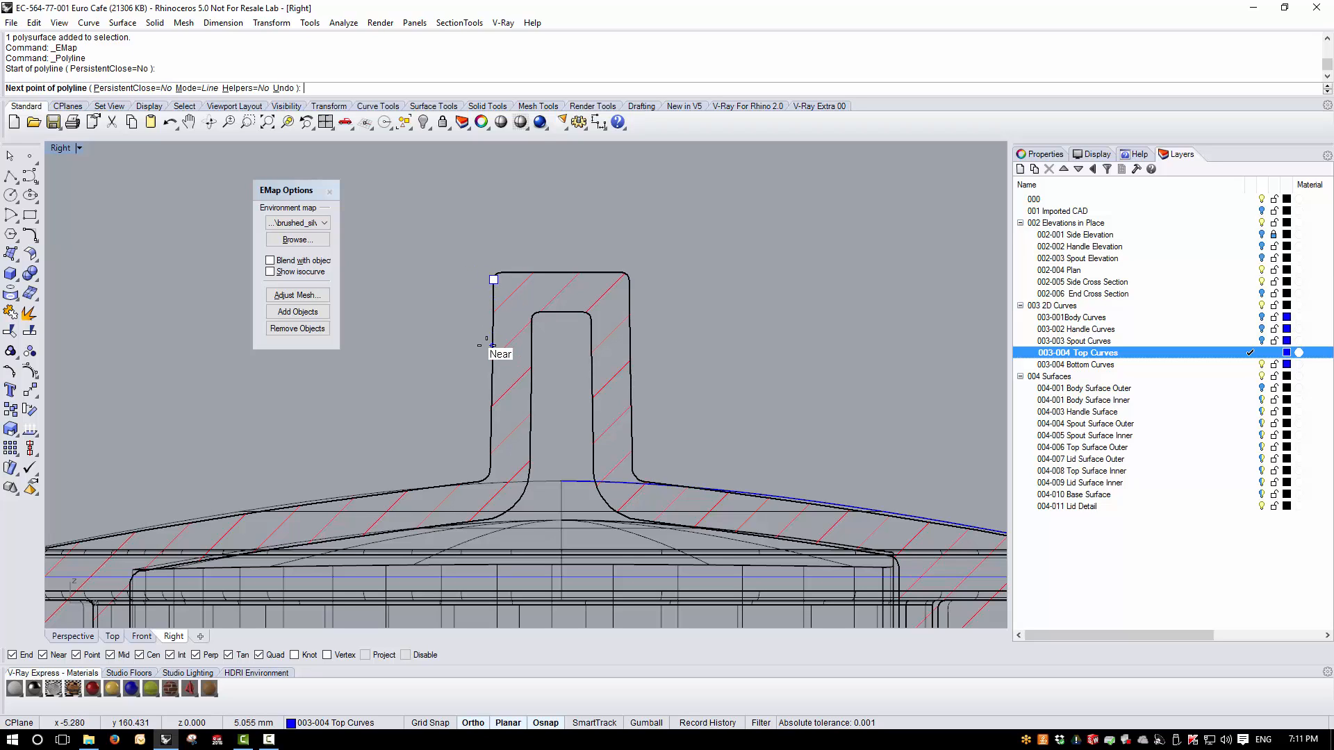
scroll(489, 344, down, 3)
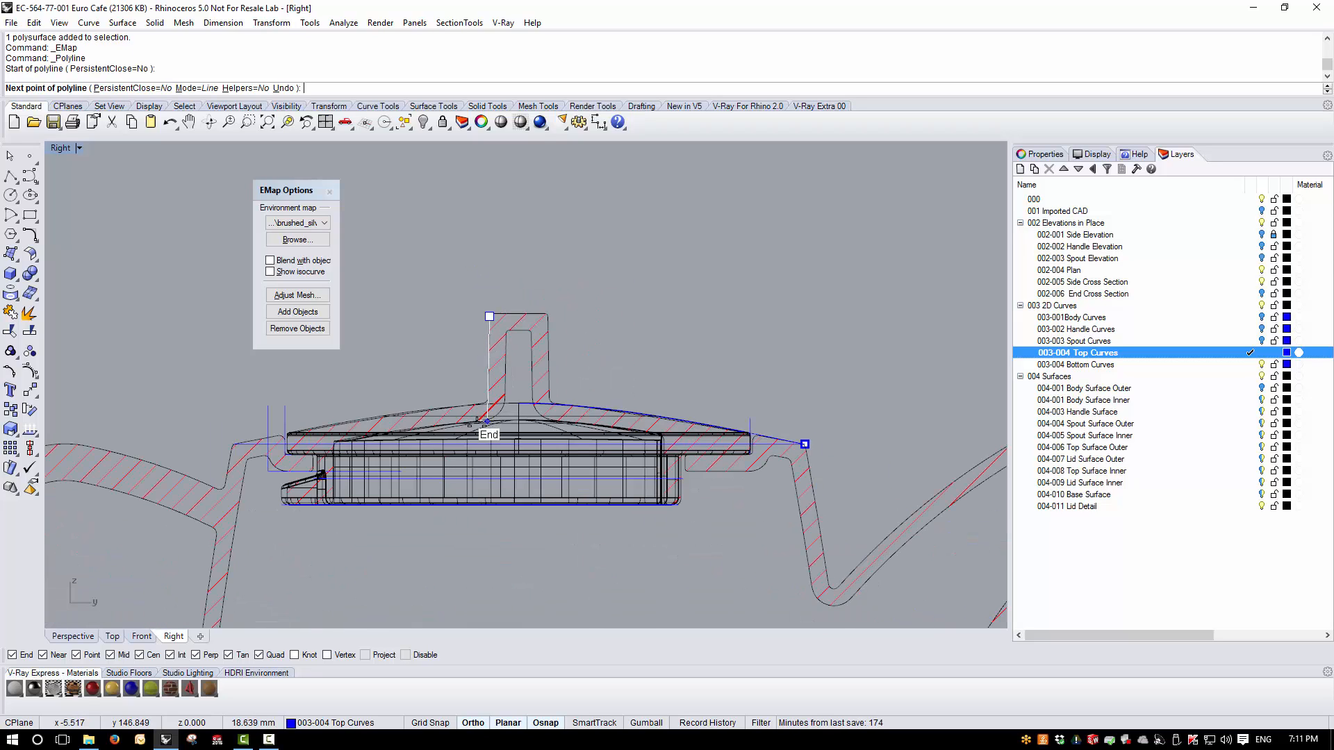
scroll(513, 440, up, 4)
scroll(512, 429, up, 2)
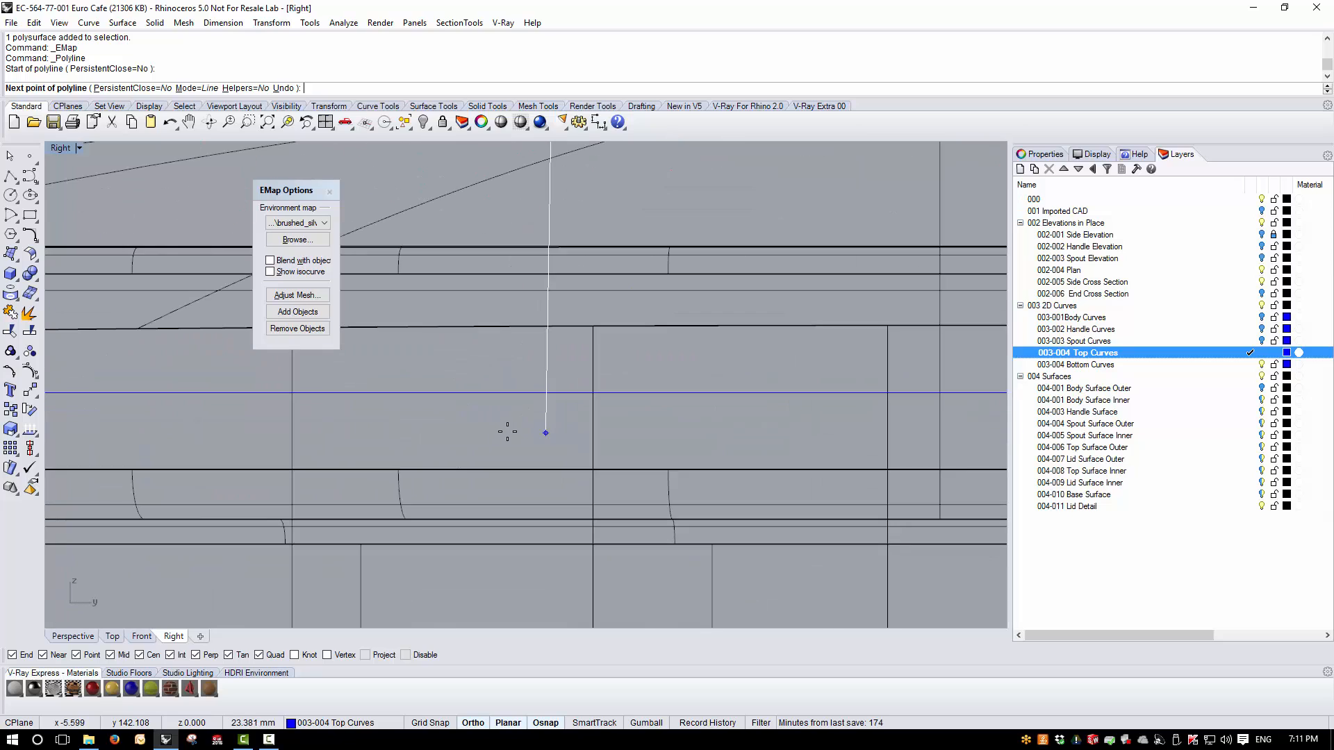
click(533, 435)
right_click(534, 436)
- Draw a horizontal polyline along the knob section's top edge, starting at the left corner fillet and extending past the right side
scroll(555, 431, down, 8)
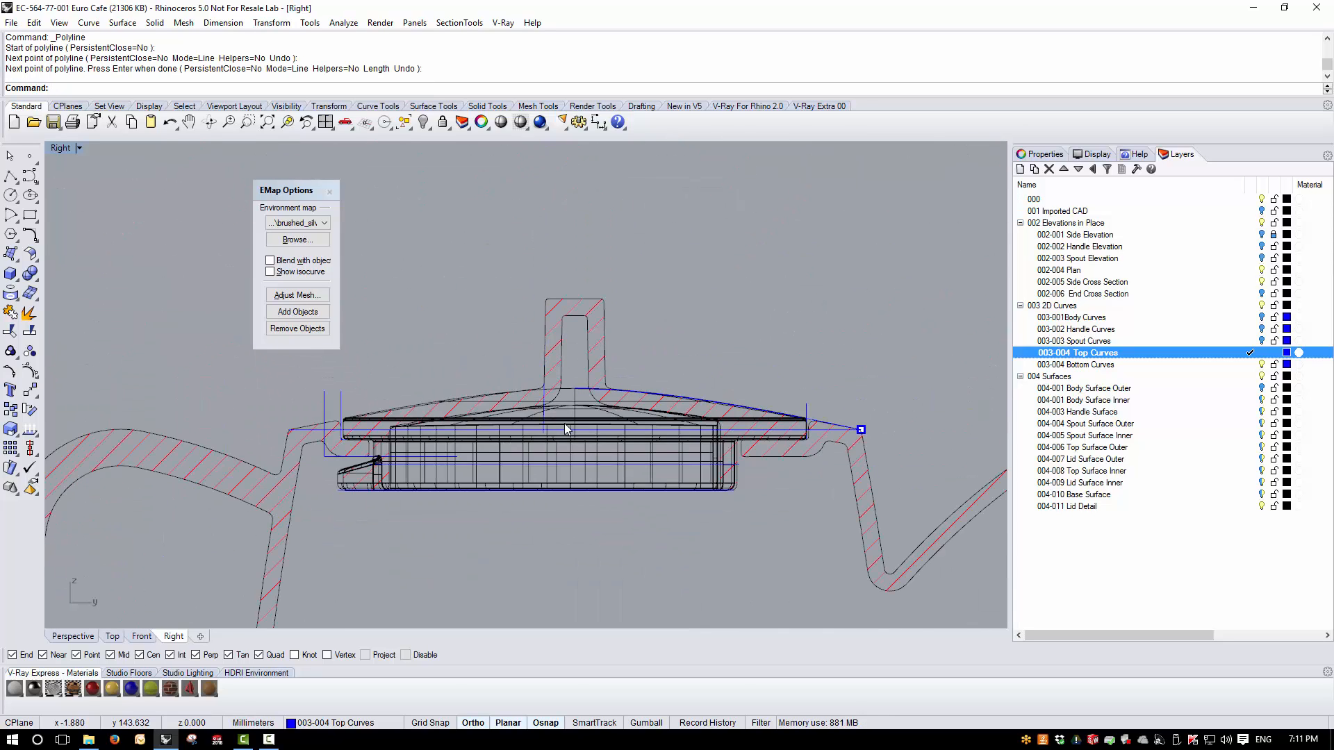
scroll(546, 285, up, 9)
right_click(510, 242)
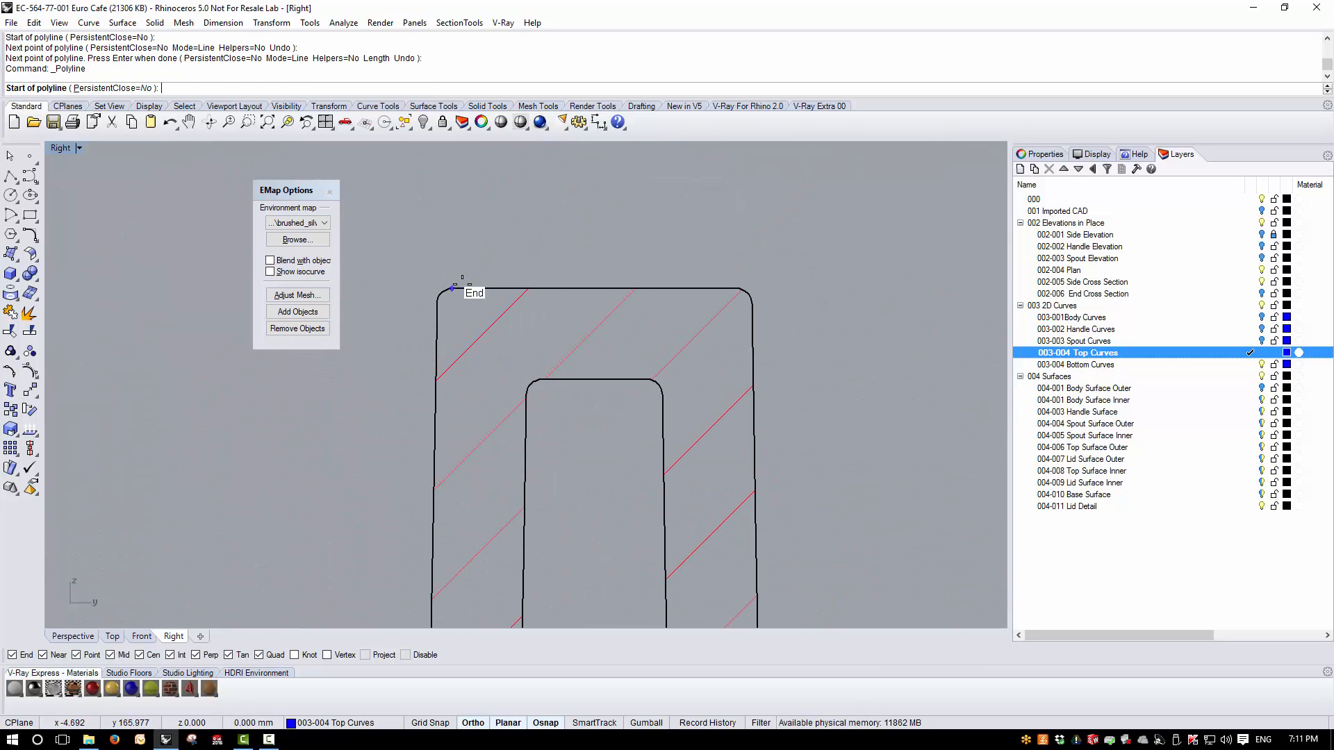
click(451, 289)
click(835, 288)
right_click(836, 287)
- Measure the knob's wall thickness between the outer and inner left sides of the section
scroll(574, 398, down, 5)
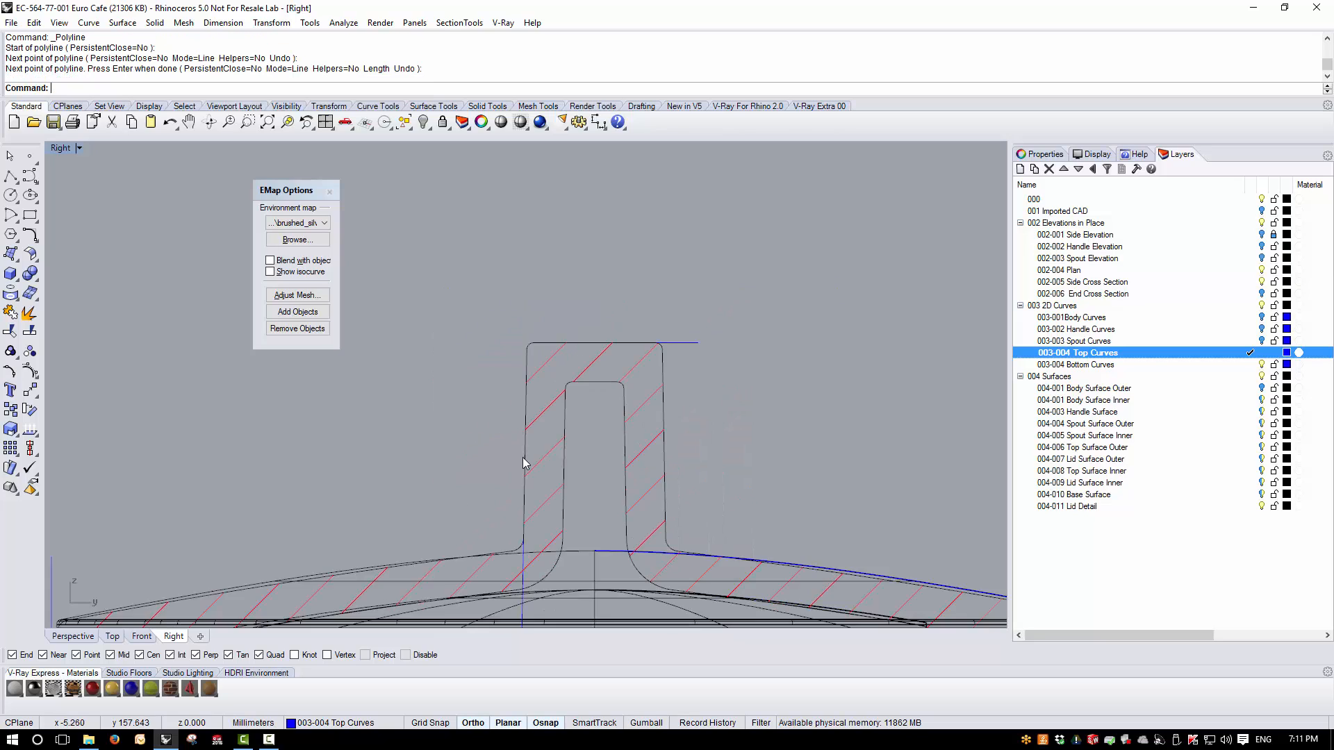
scroll(561, 362, up, 4)
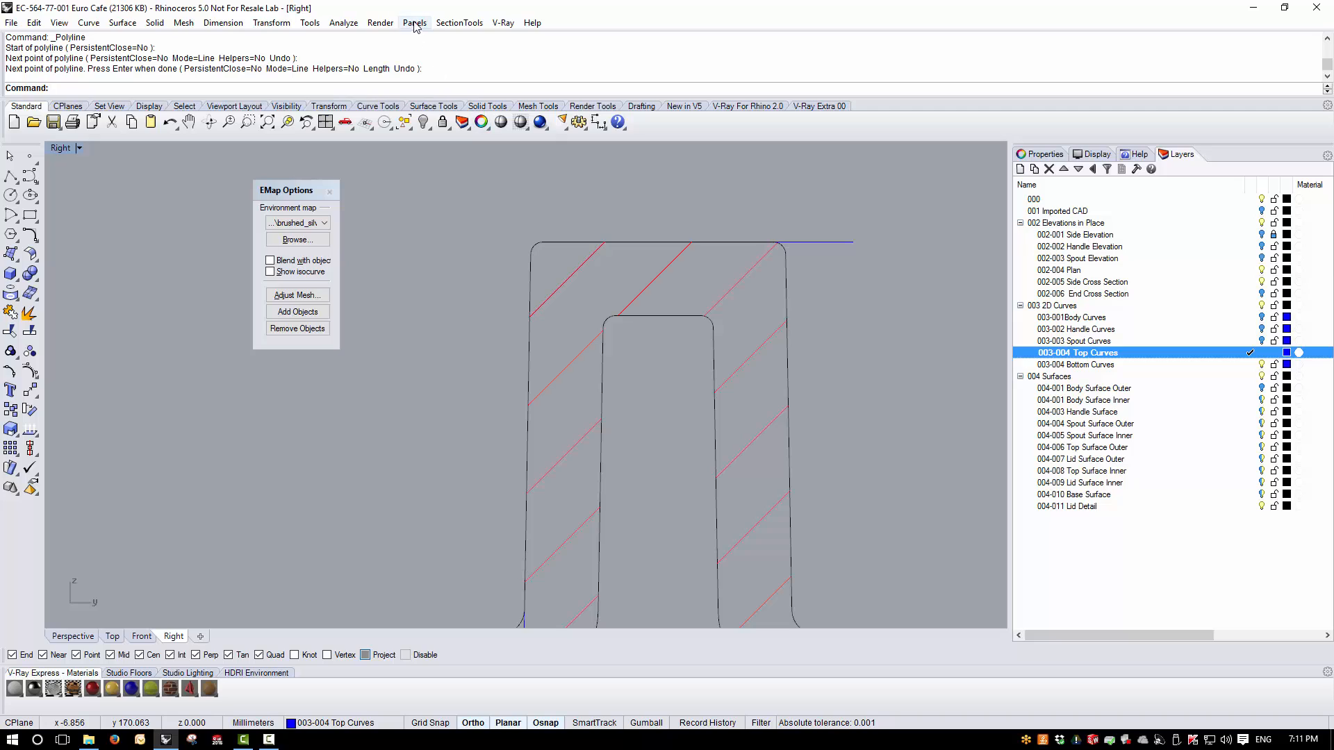
click(343, 23)
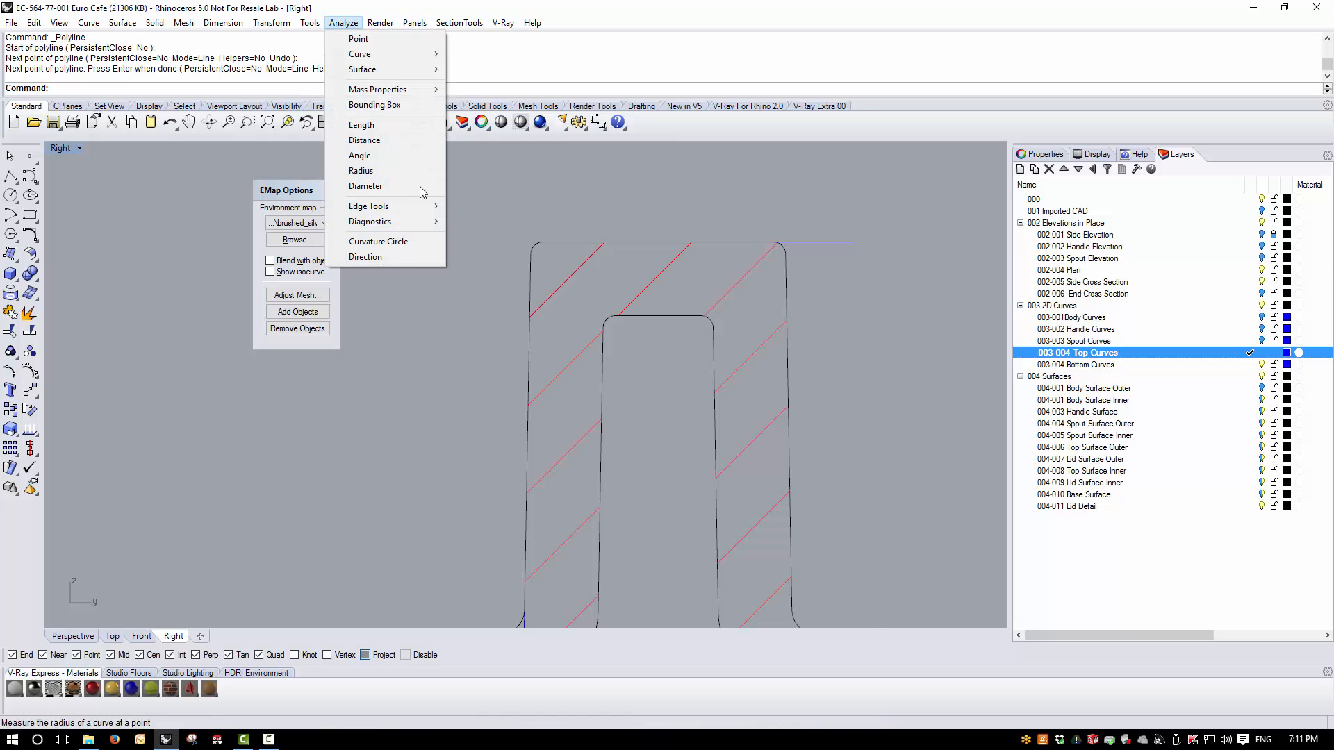
click(364, 139)
click(528, 433)
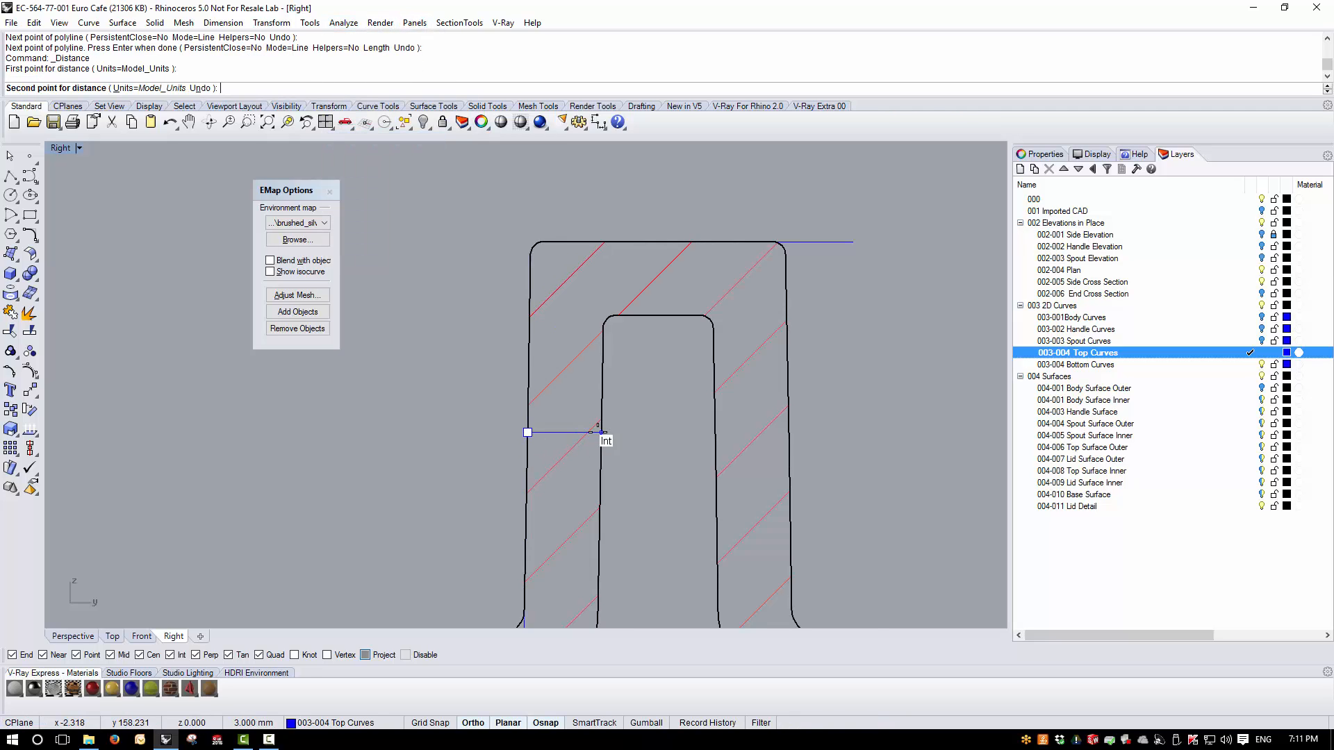
click(602, 432)
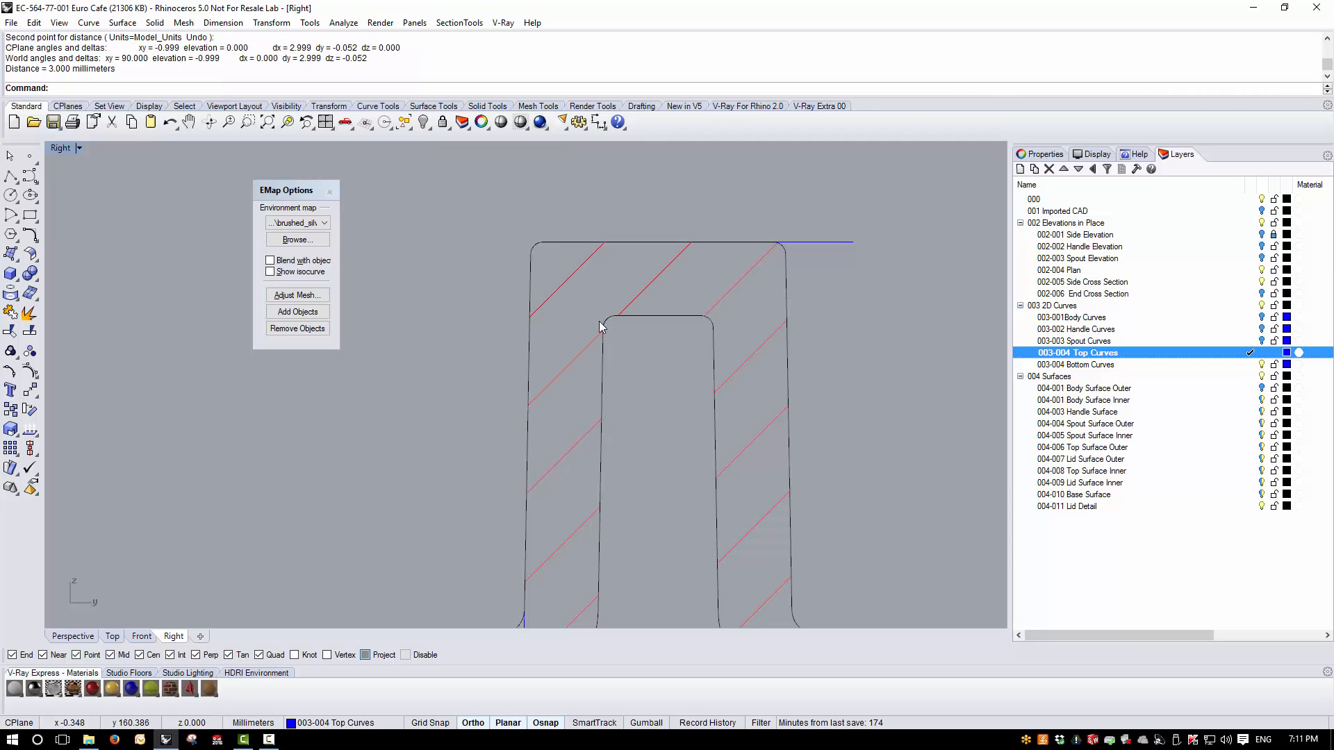
- Hide the 002 Elevations in Place and 004-011 Lid Detail layers, leaving the construction curves on display
scroll(602, 327, down, 5)
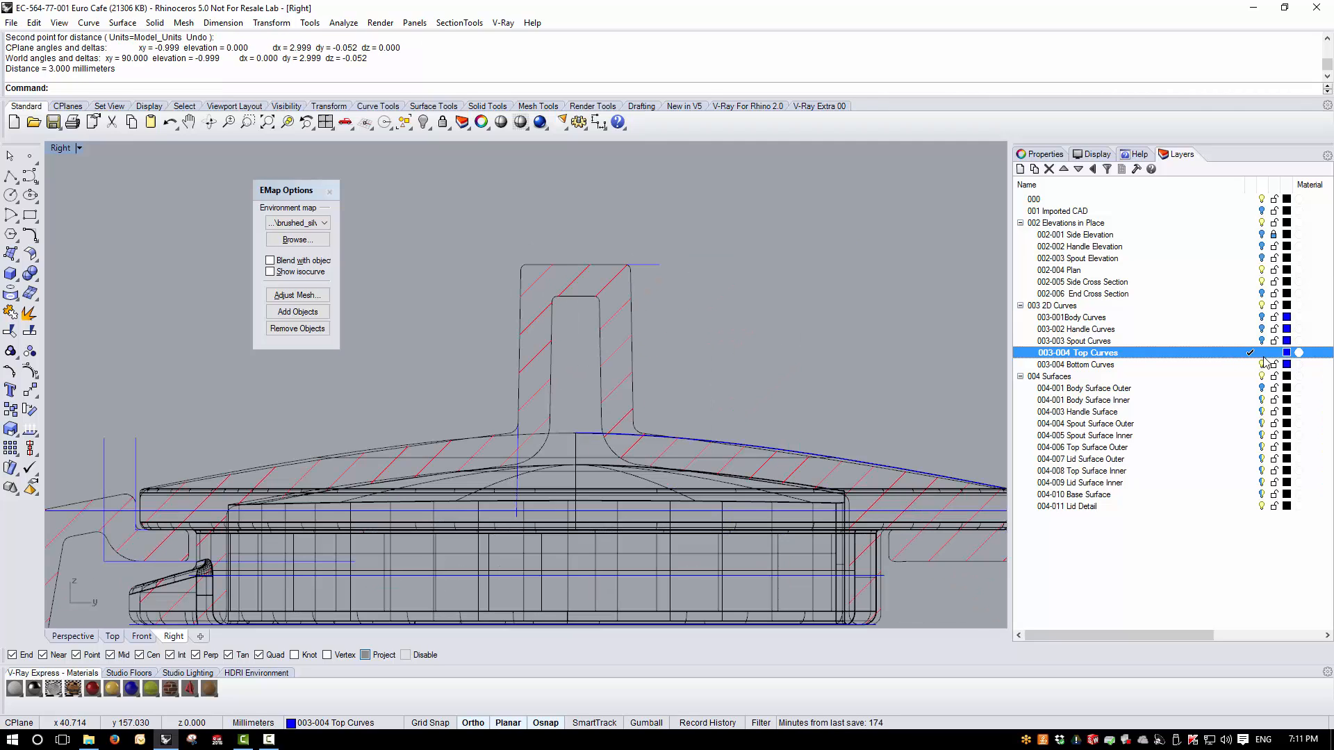
click(1263, 224)
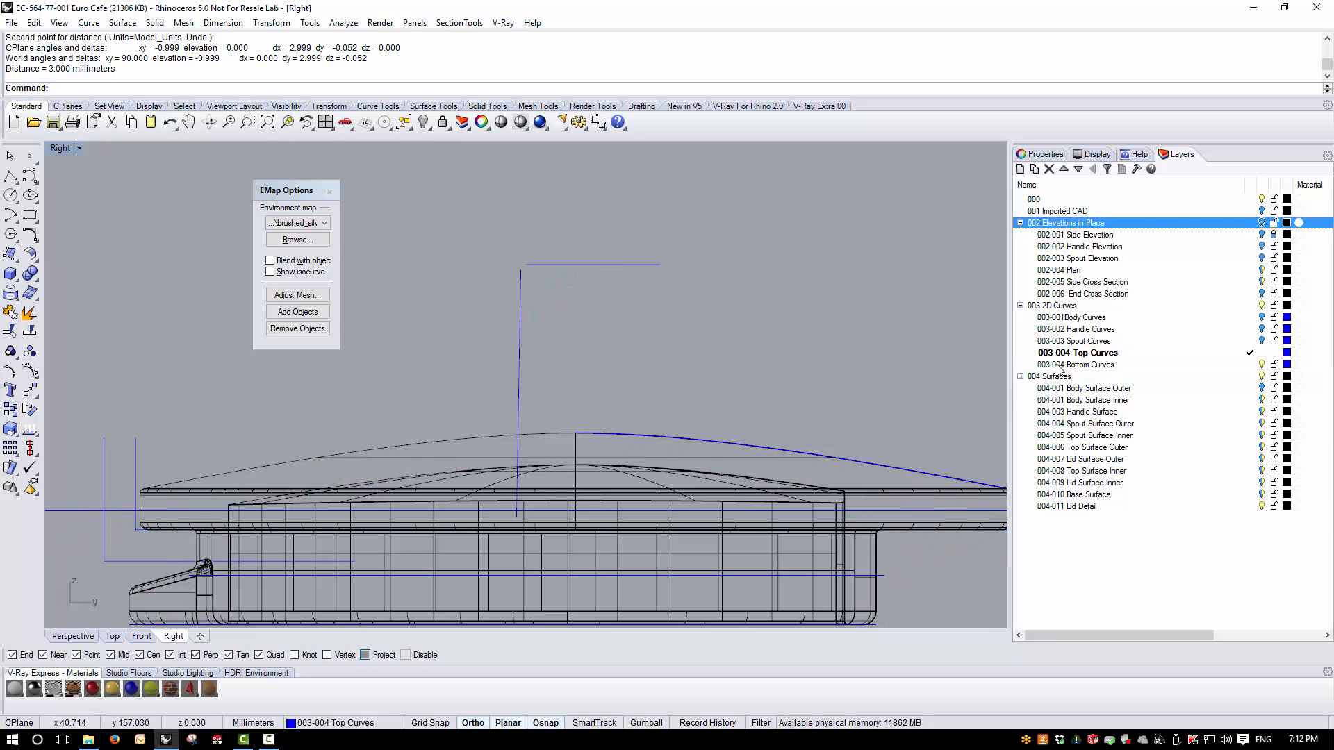
click(1263, 388)
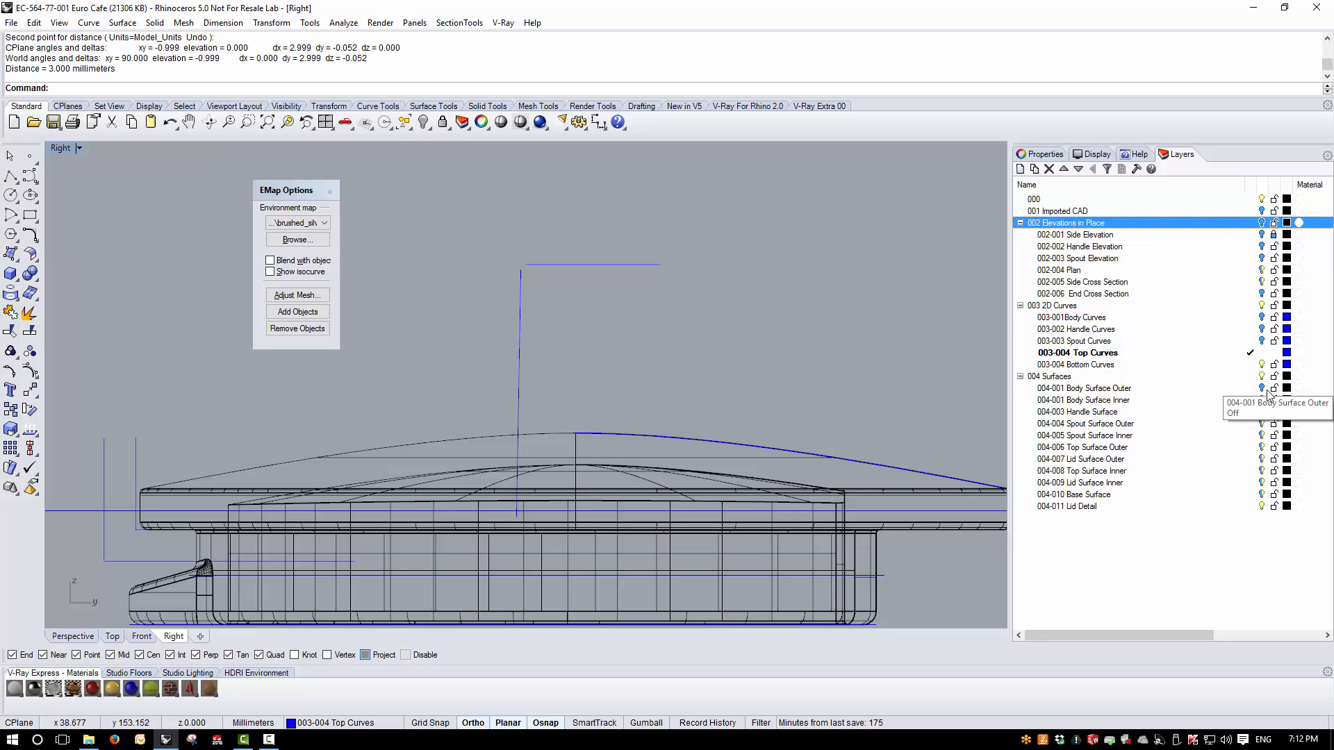
click(1263, 506)
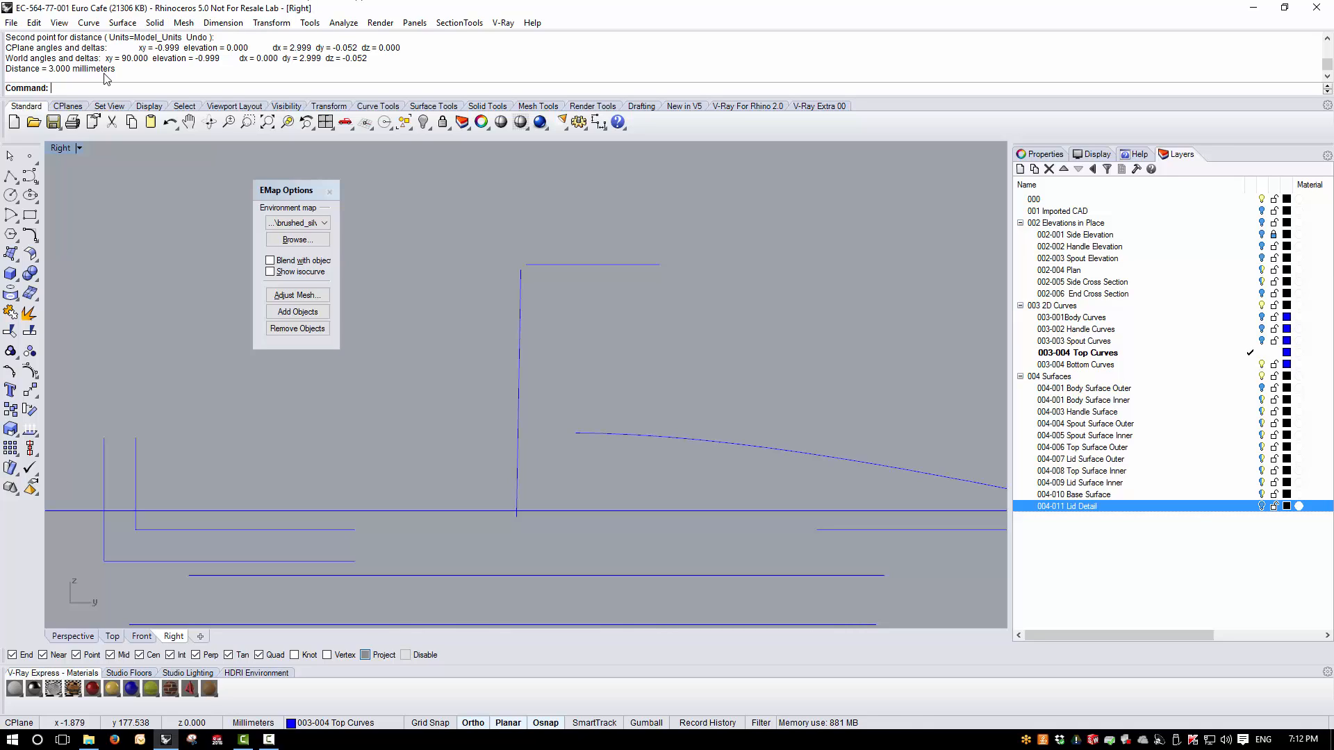
- Connect the knob's outer side line and top edge line into one joined profile with a sharp corner
text(Connect)
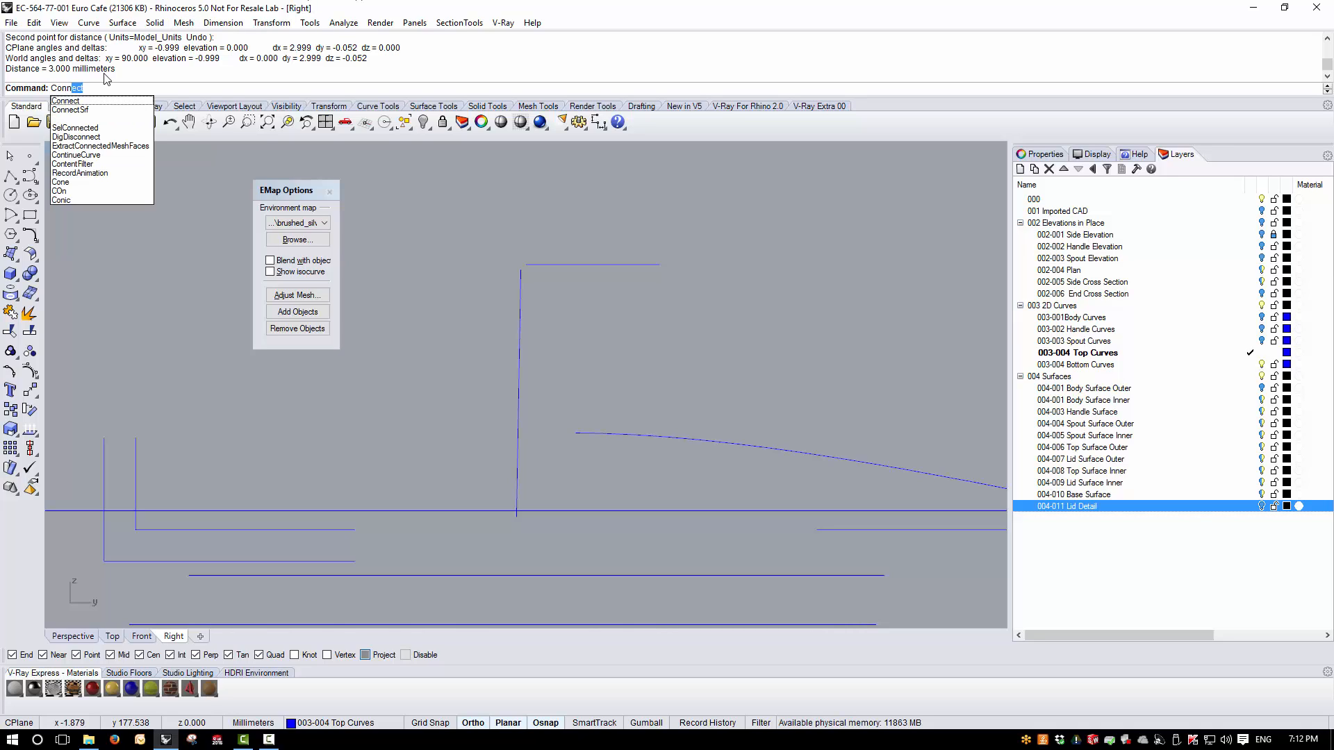
key(Return)
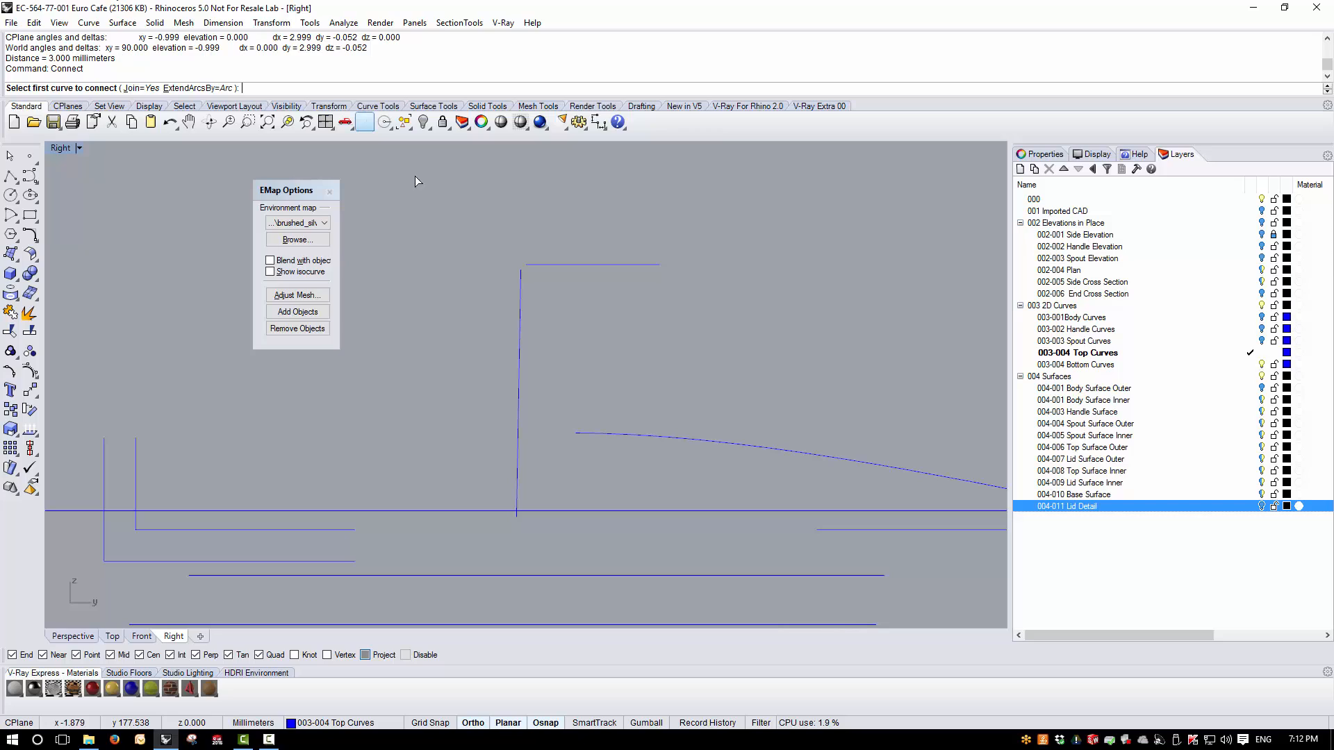
click(522, 275)
click(522, 266)
scroll(530, 298, down, 3)
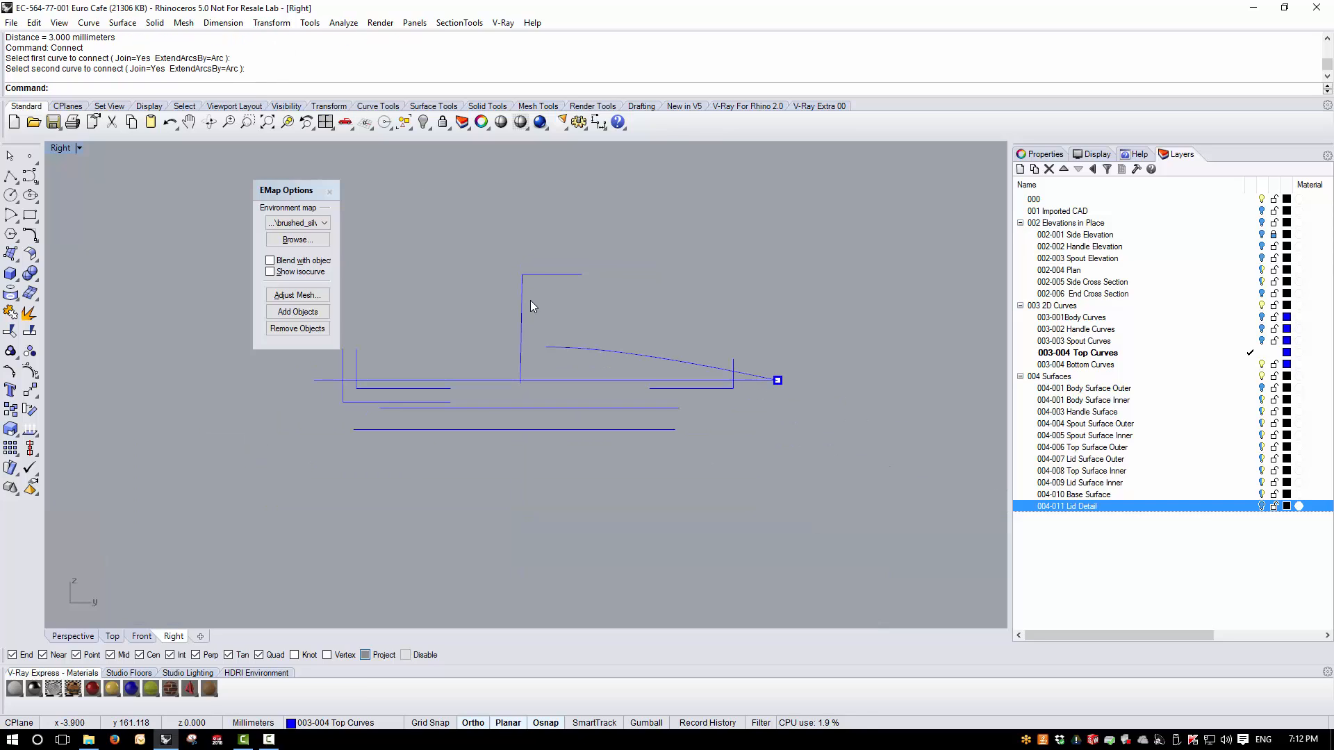
scroll(530, 338, down, 3)
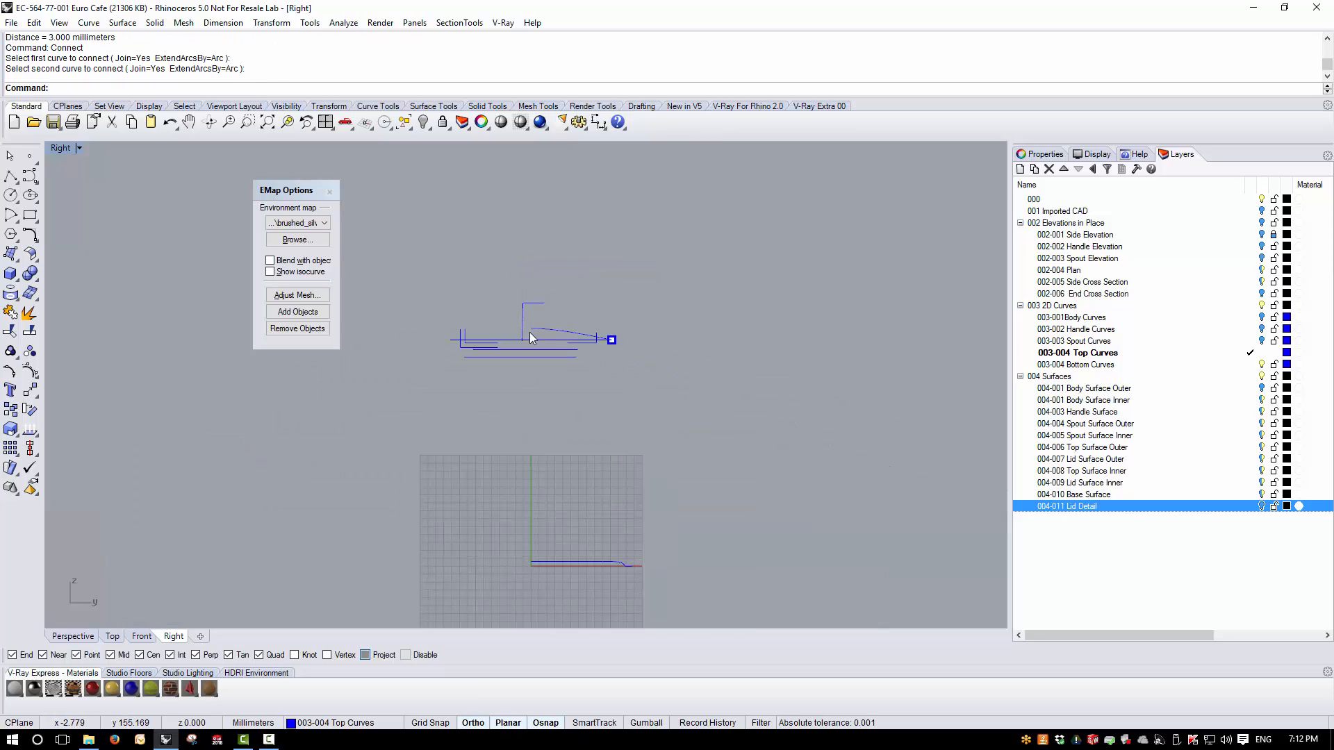
- Draw a vertical centreline polyline from the origin (0) up past the top of the knob profile
click(11, 179)
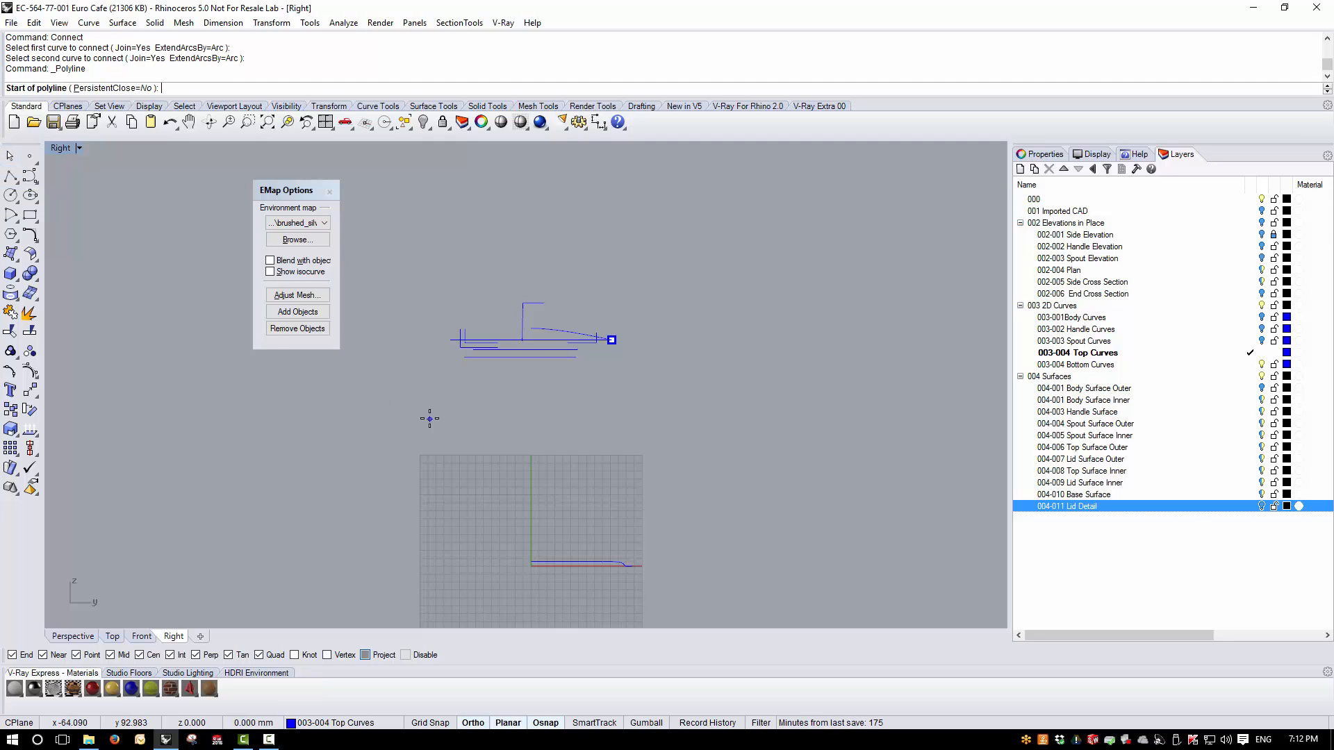
text(0)
key(Return)
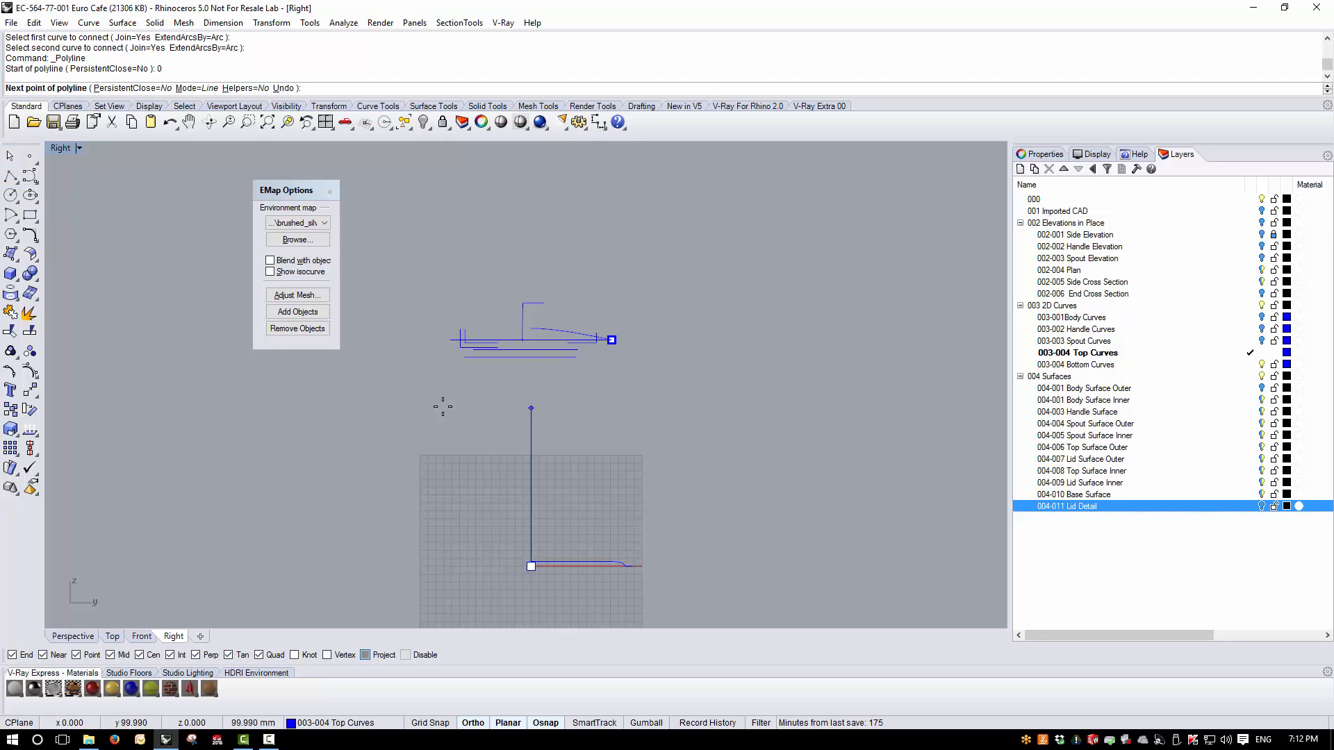
click(543, 270)
key(Return)
- Trim the knob's top edge at the centreline, removing the part beyond it, and delete the centreline
scroll(539, 298, up, 2)
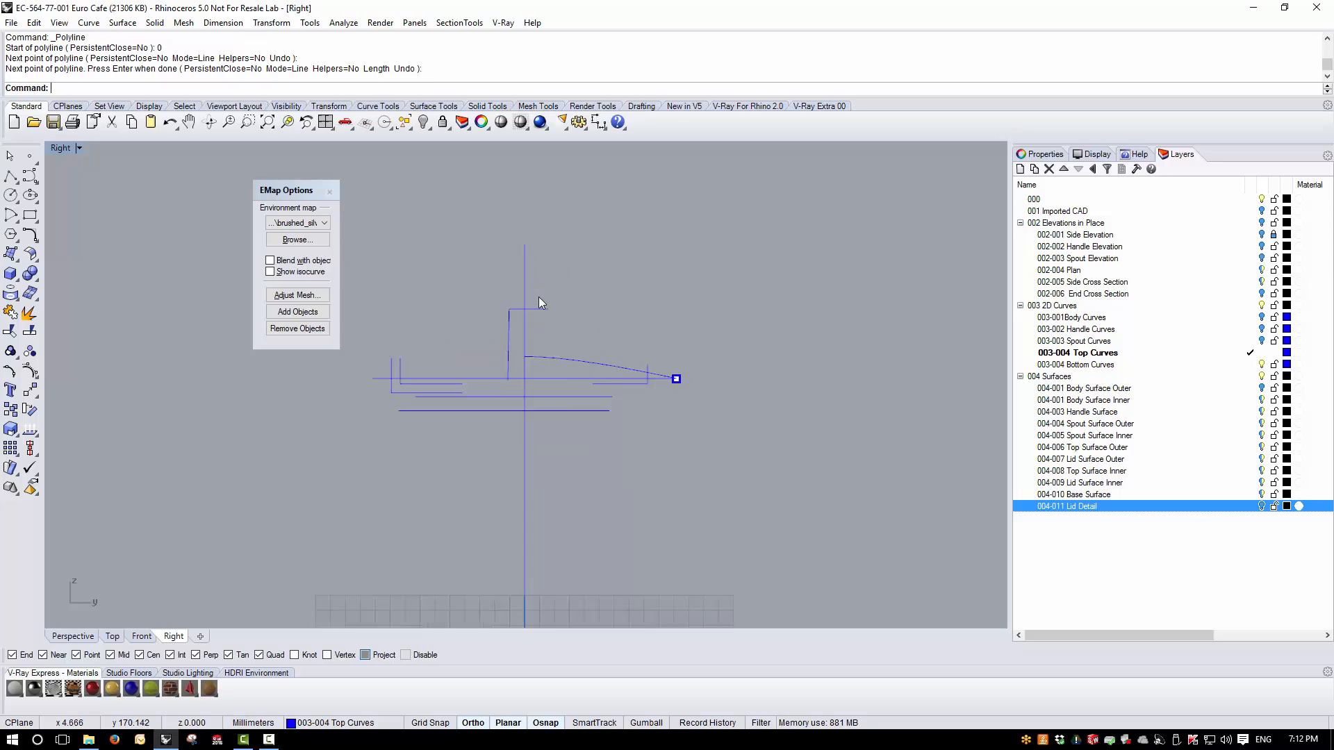
scroll(540, 297, up, 5)
click(520, 327)
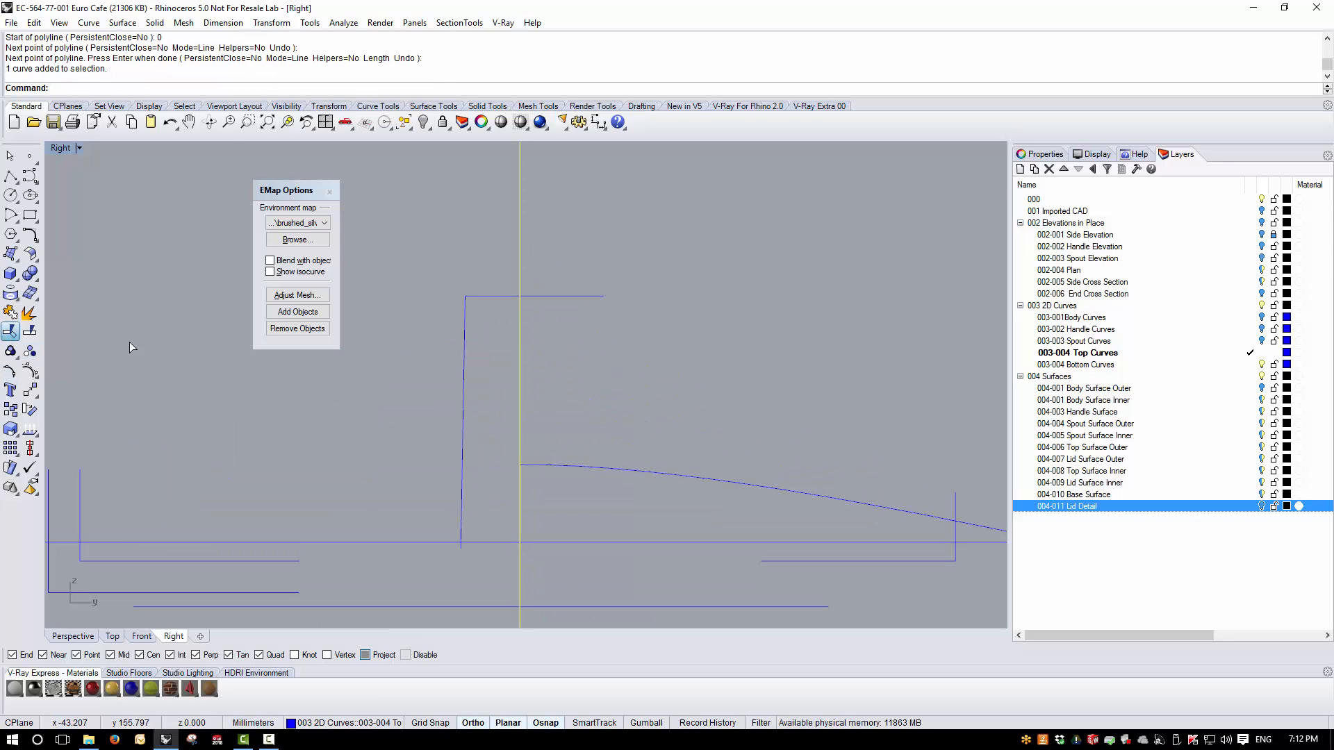
click(559, 296)
key(Return)
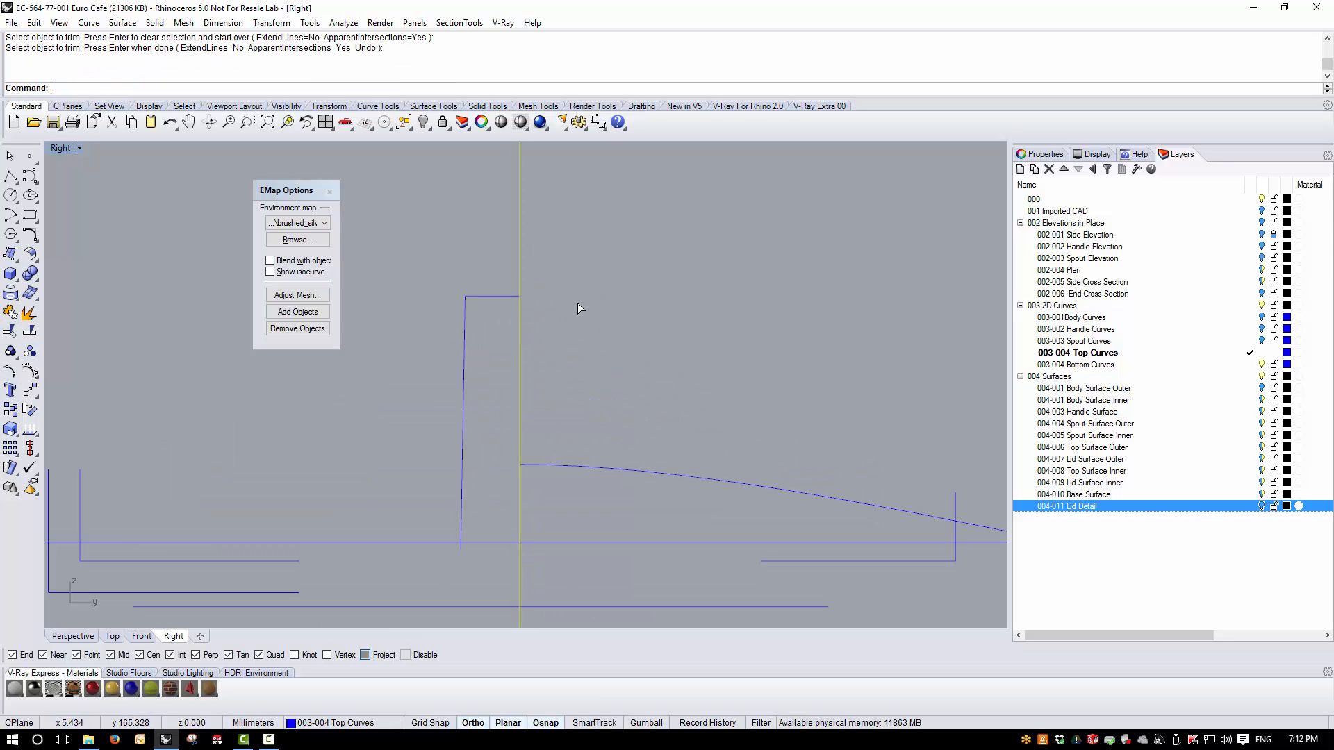
click(521, 336)
key(Delete)
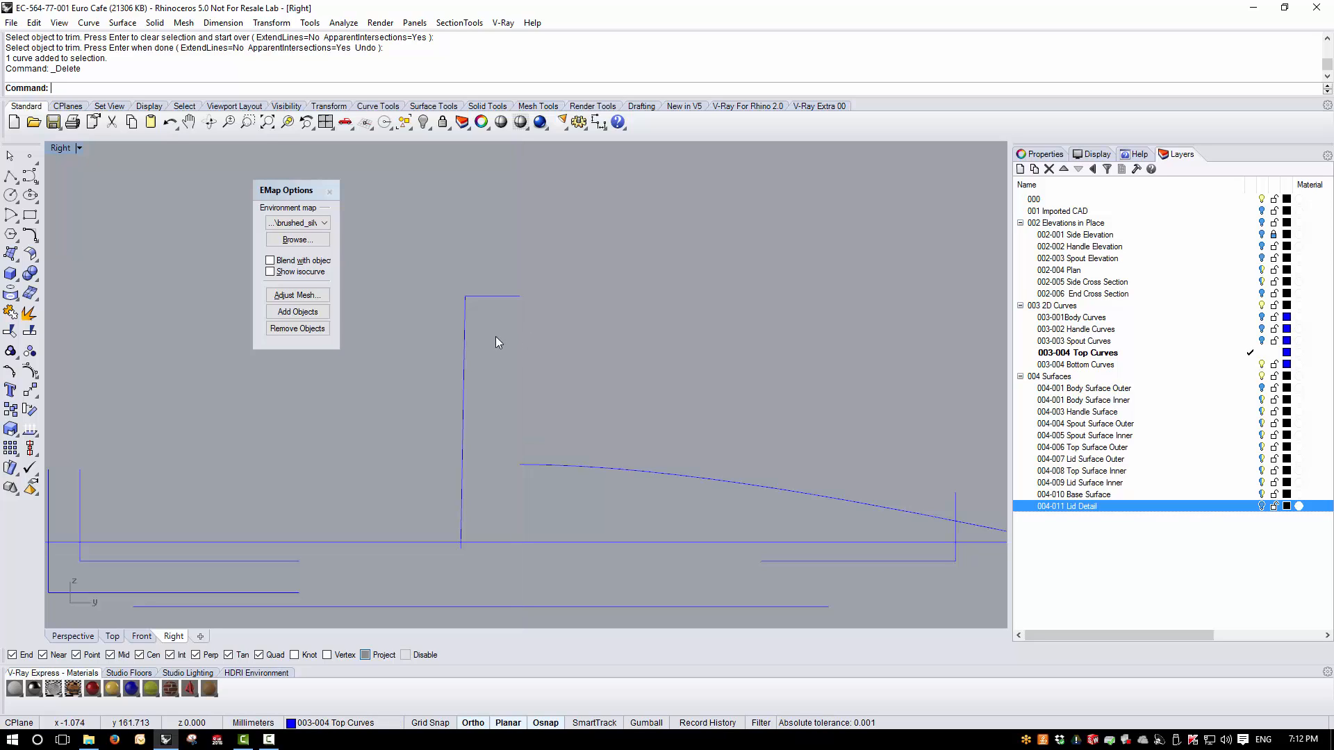
- Offset the joined knob profile 3 mm inward to create the inner wall profile
click(462, 420)
click(89, 22)
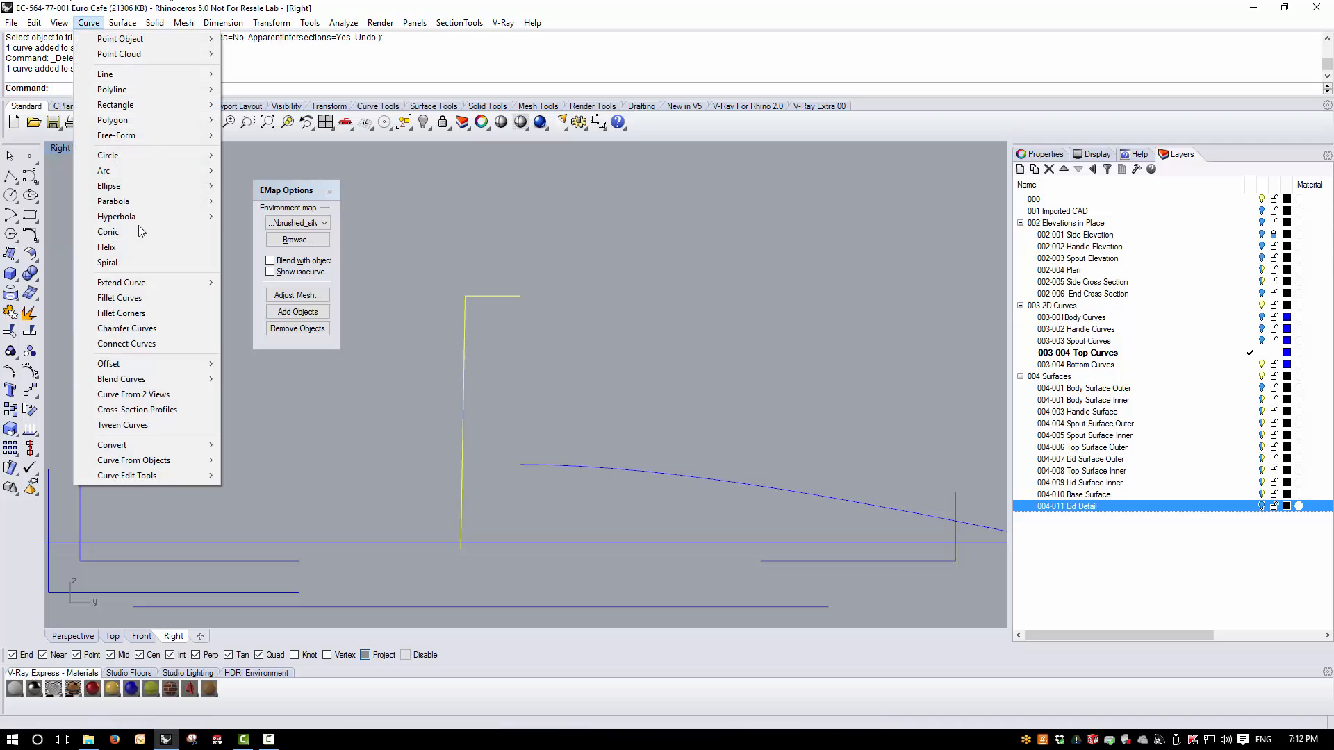
mouse_move(138, 363)
click(291, 364)
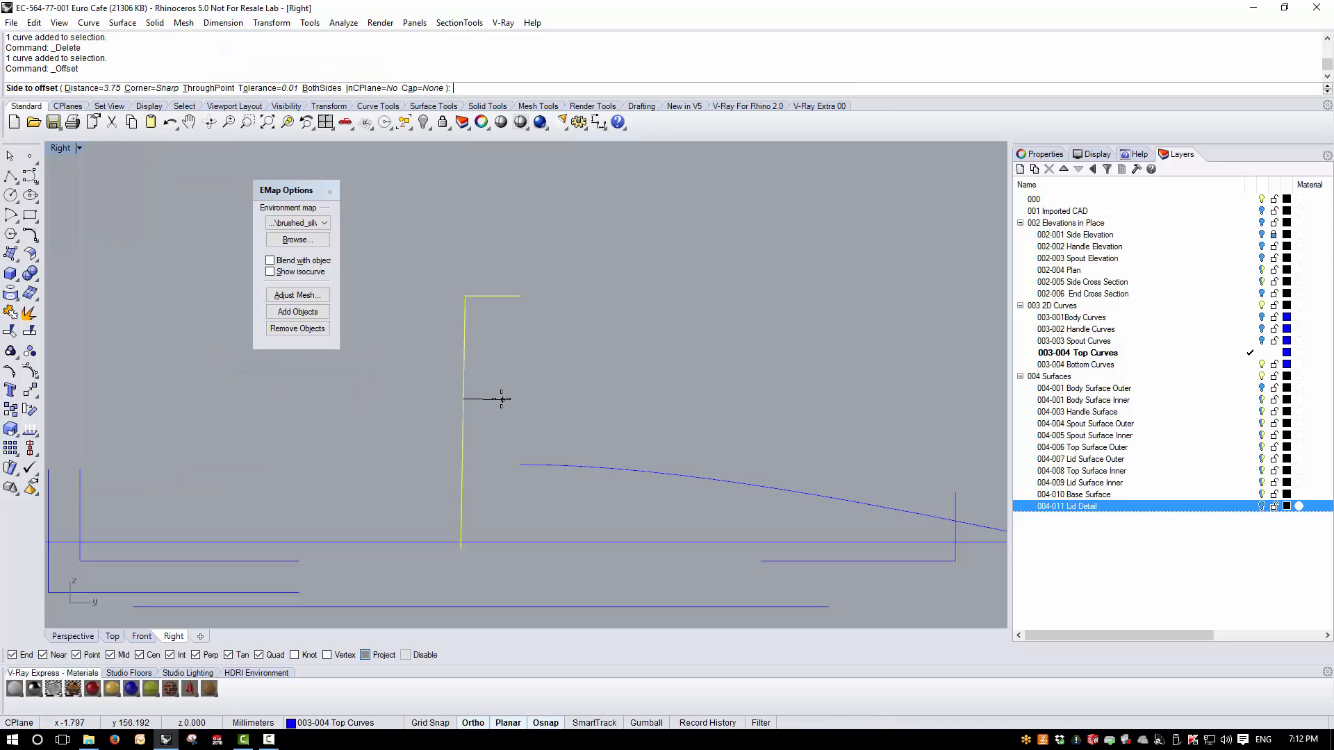
text(3)
key(Return)
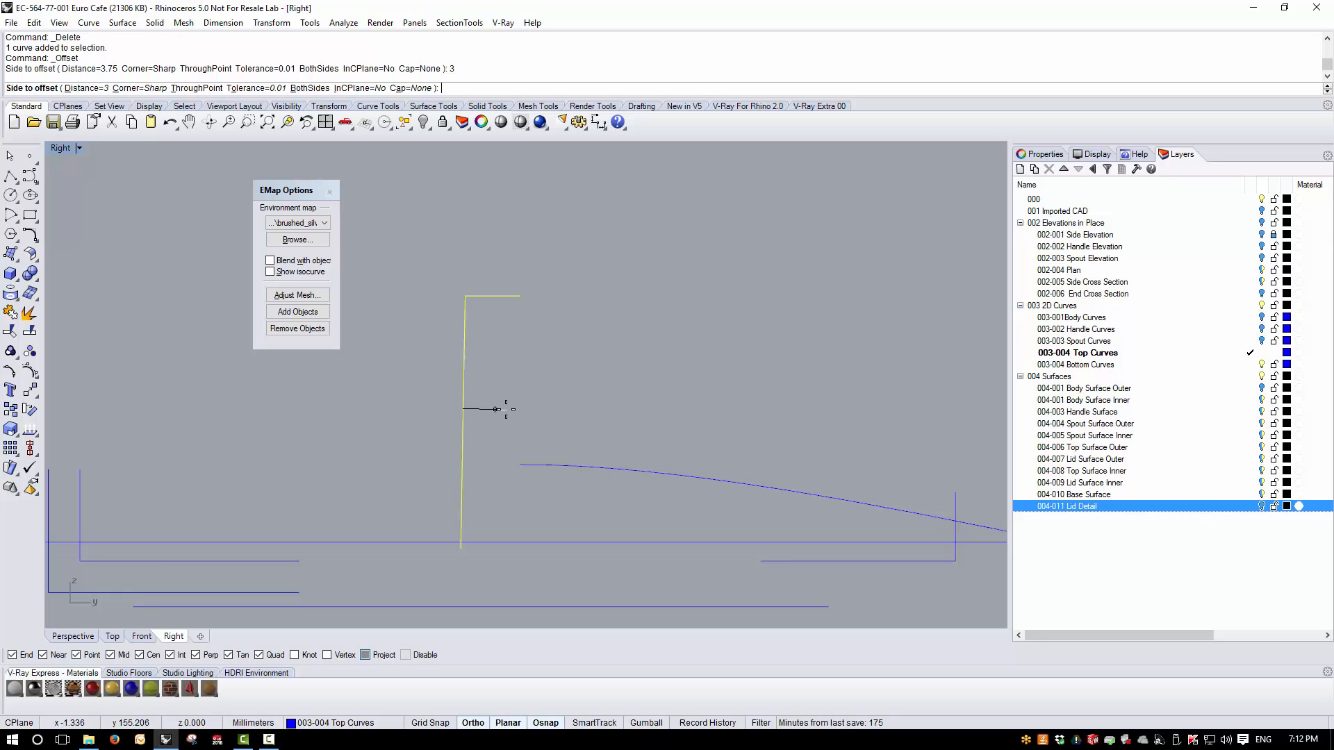
click(506, 408)
key(Escape)
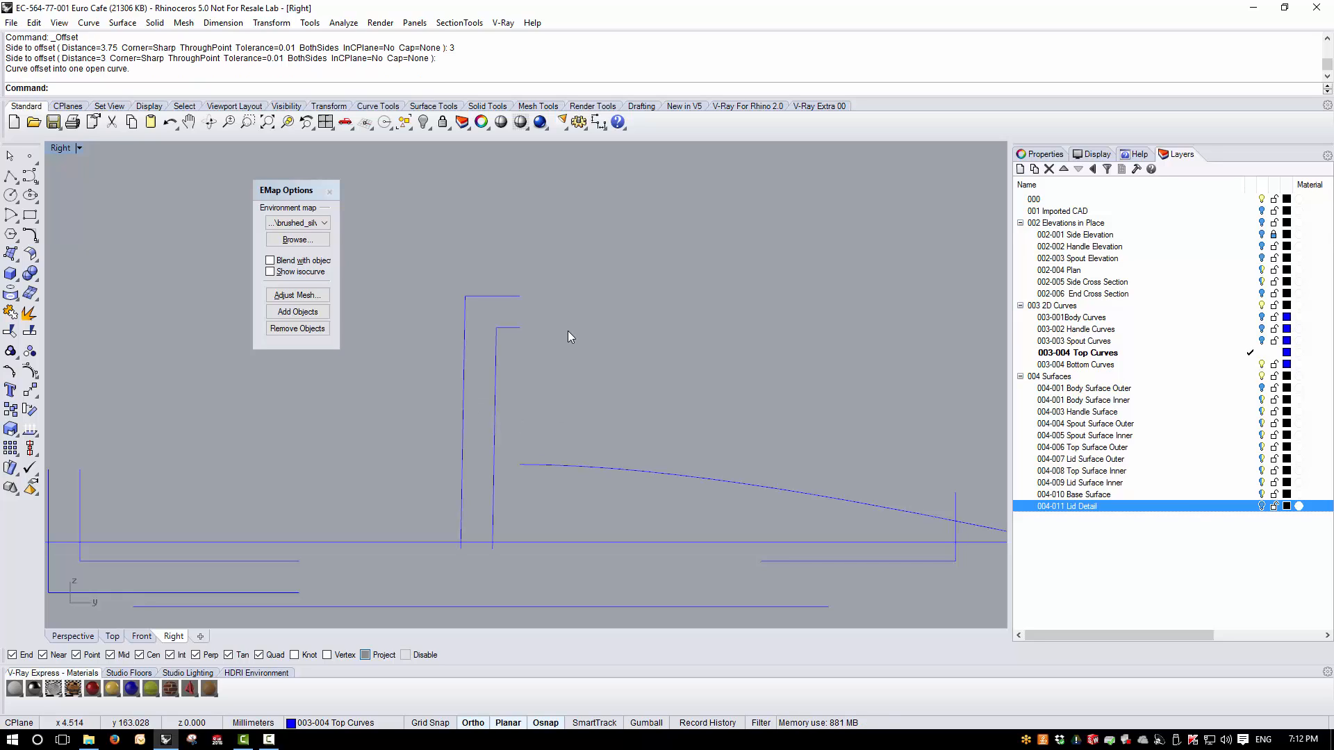
- Select the inner and outer knob profiles, make 004-011 Lid Detail the current layer, and show the lid in a maximized Perspective view
click(498, 356)
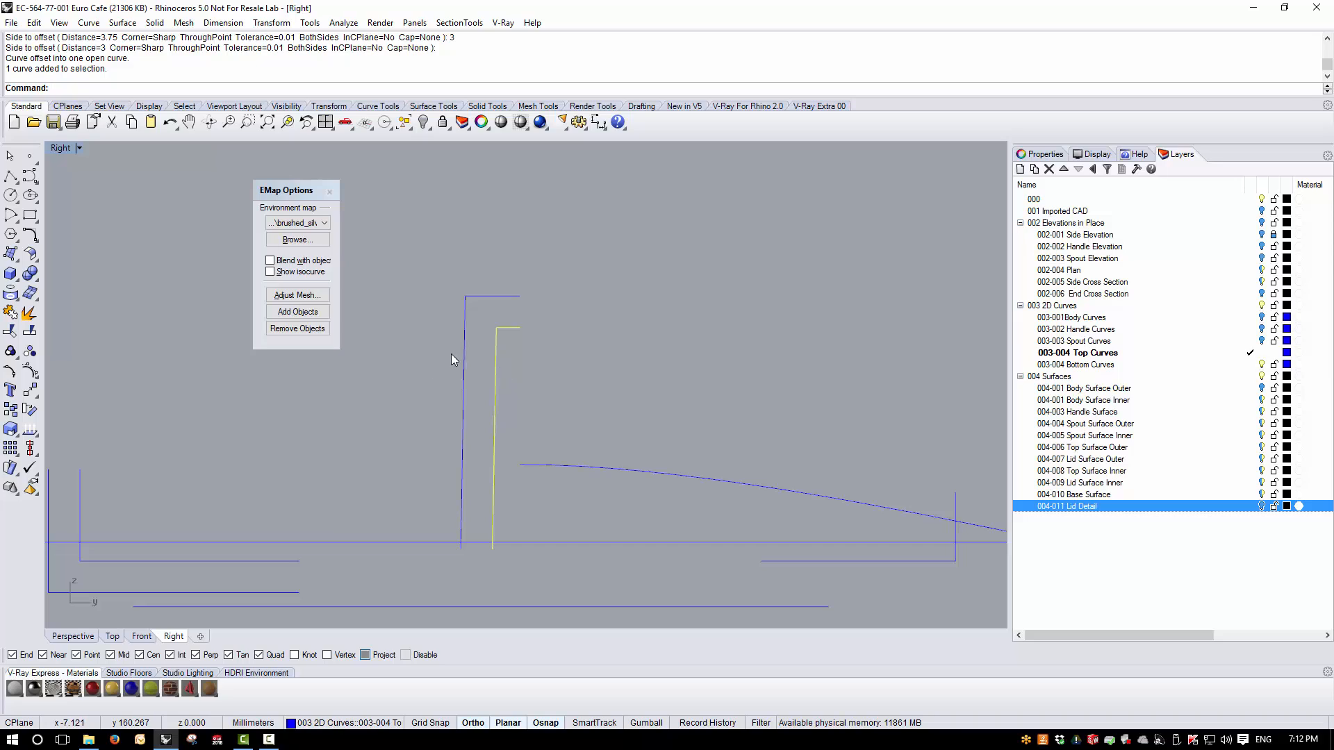
click(465, 356)
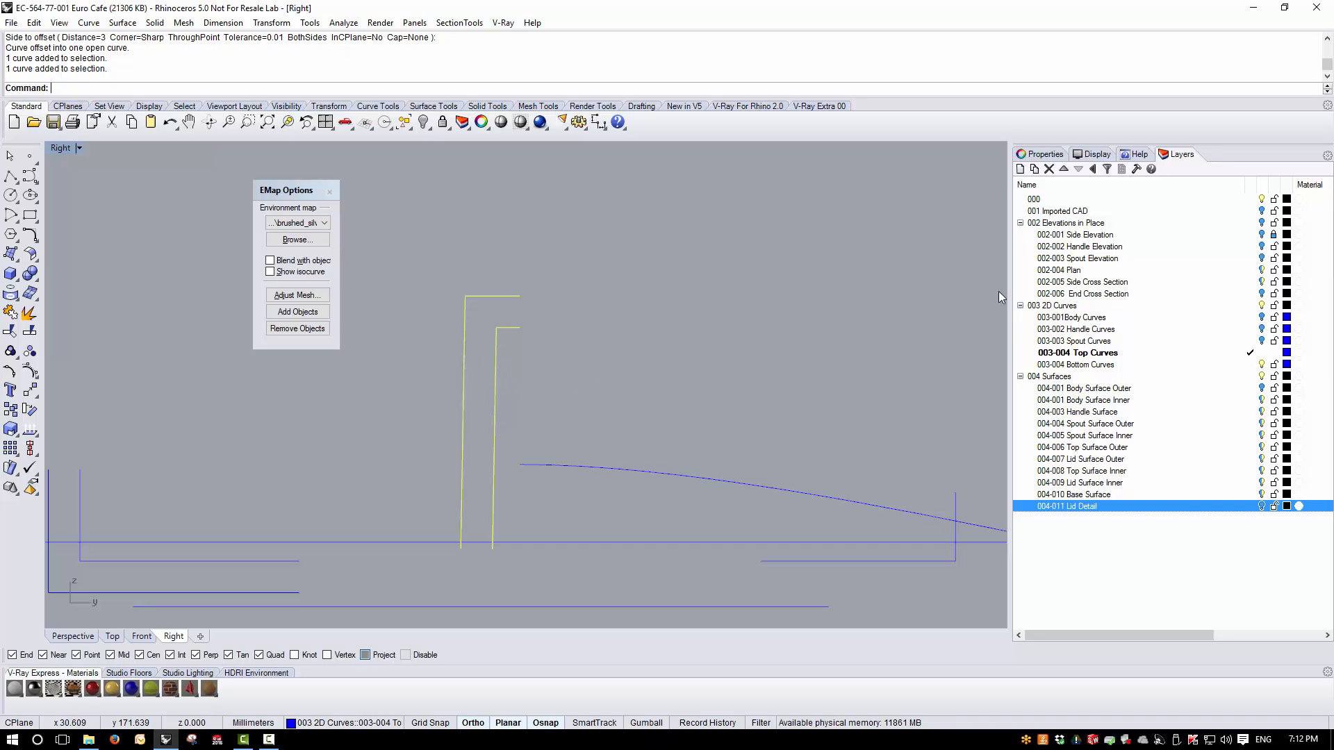
click(1250, 508)
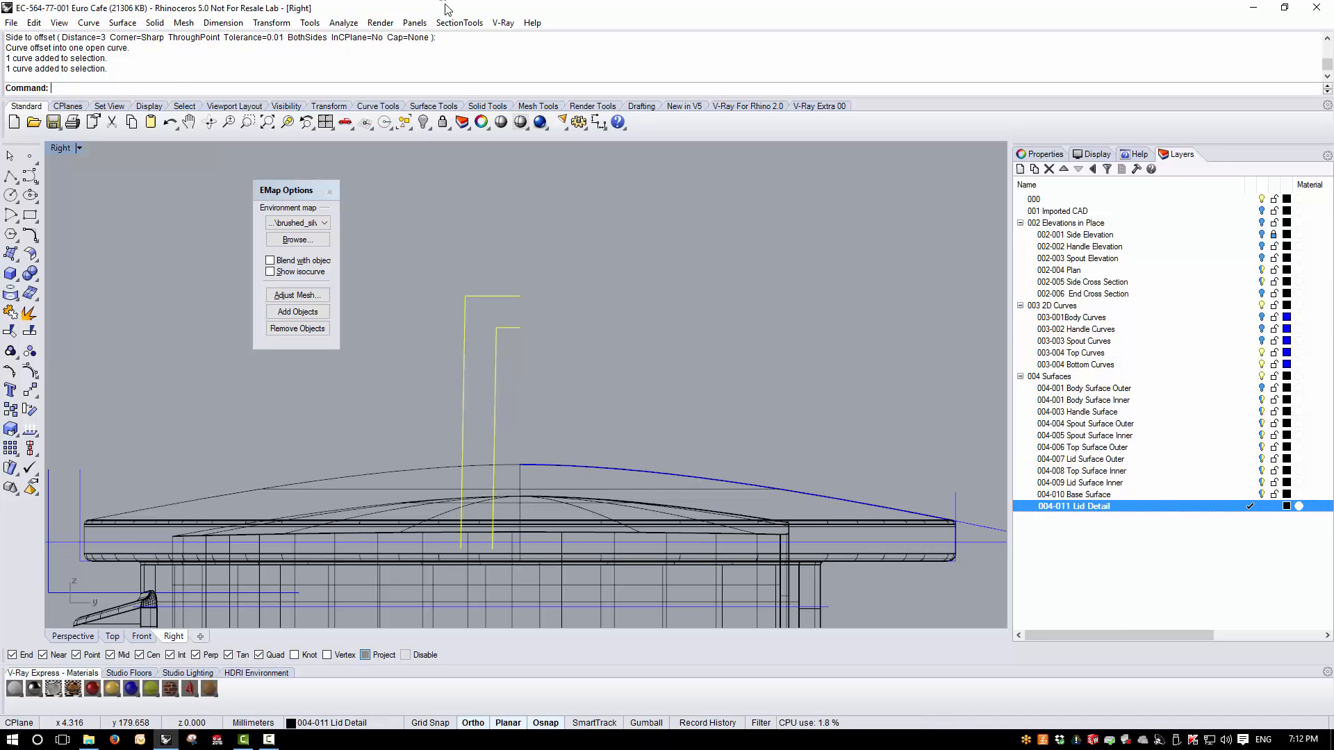
double_click(61, 148)
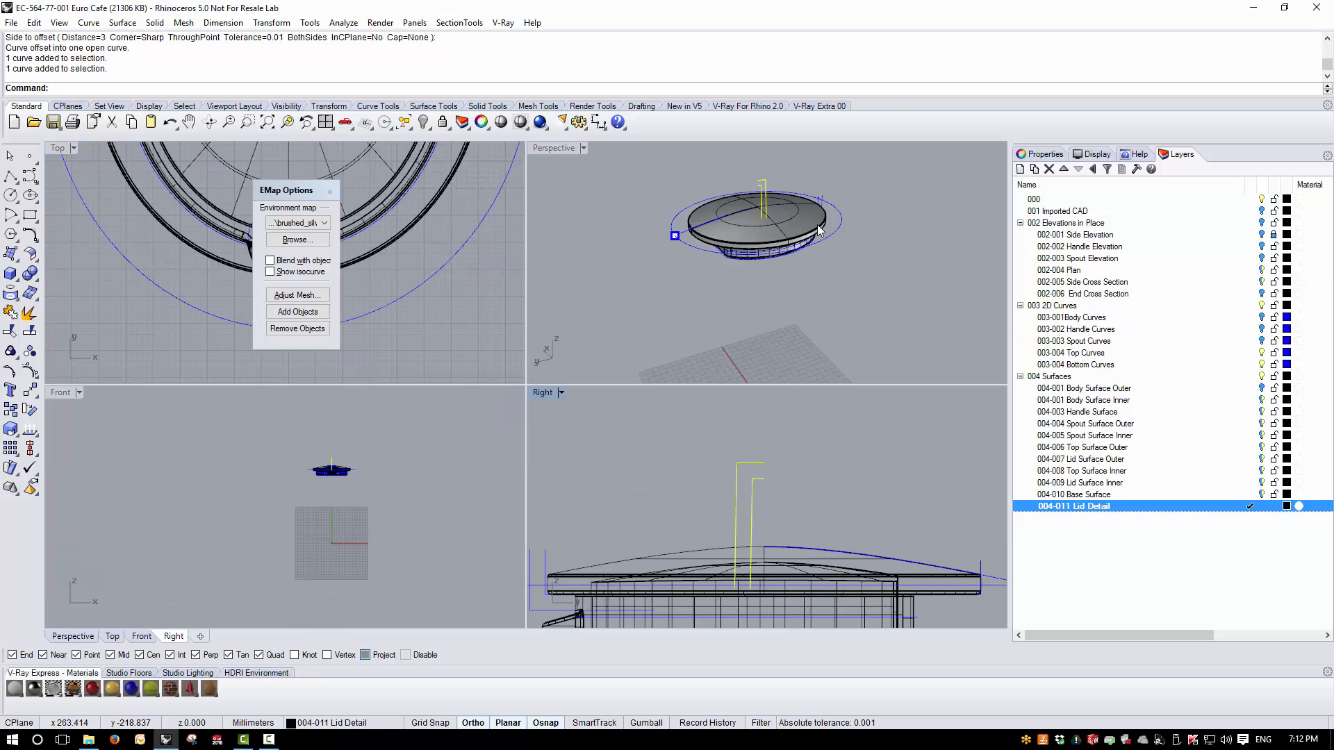
scroll(761, 167, up, 3)
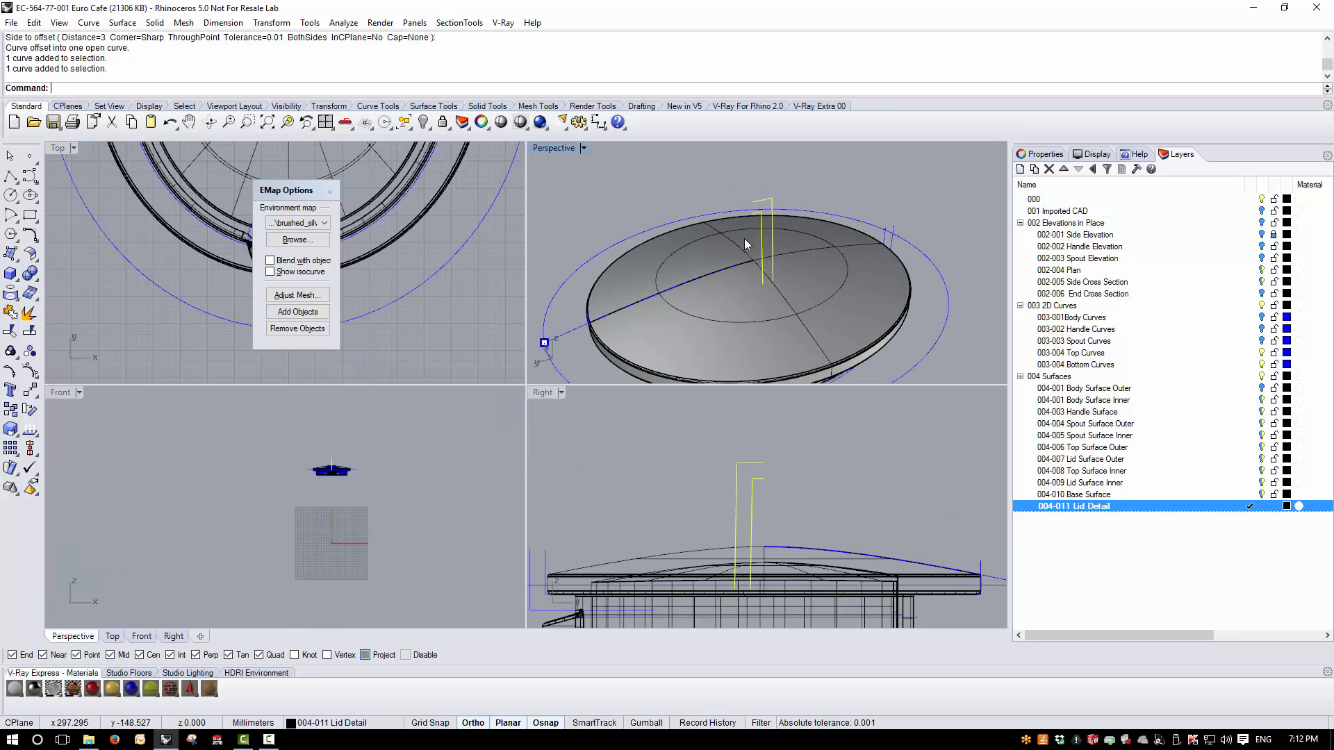
double_click(566, 149)
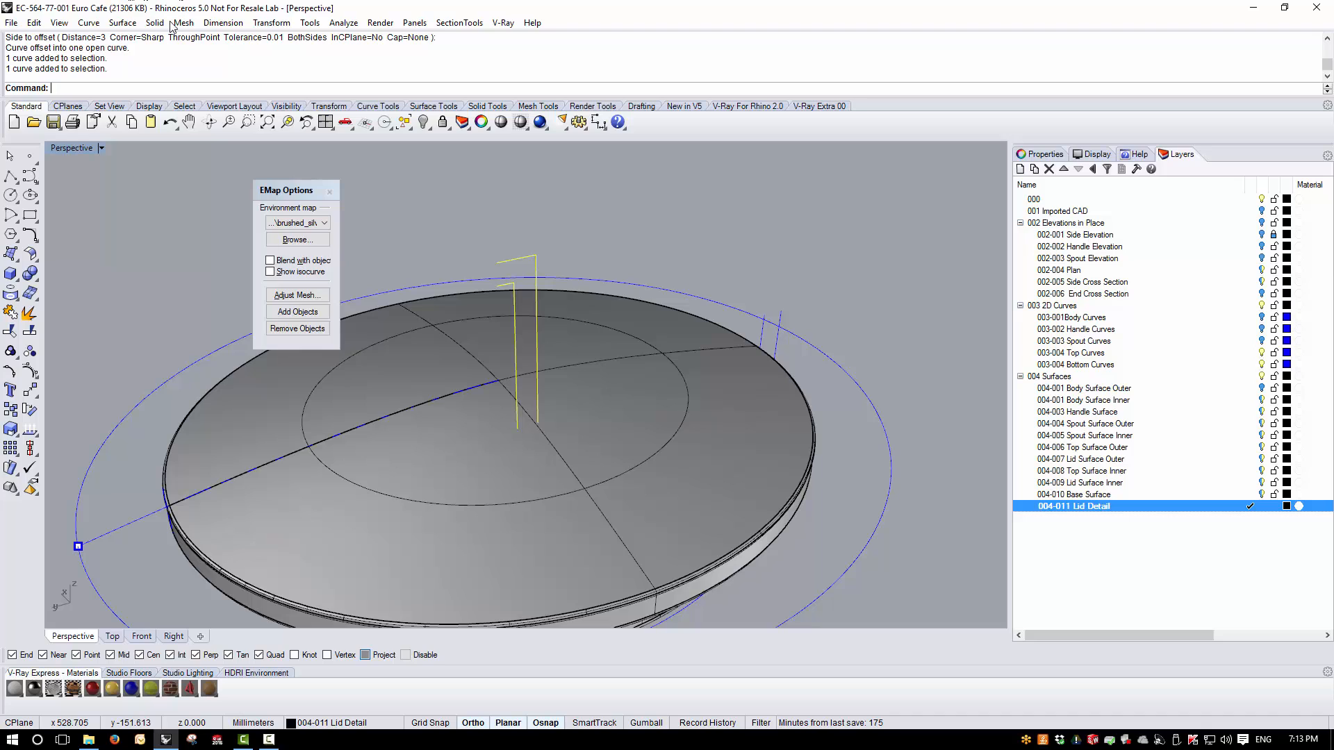
- Revolve both knob profiles 360 degrees about the vertical axis through the inner end of the top edge, with Project snapping off
click(123, 22)
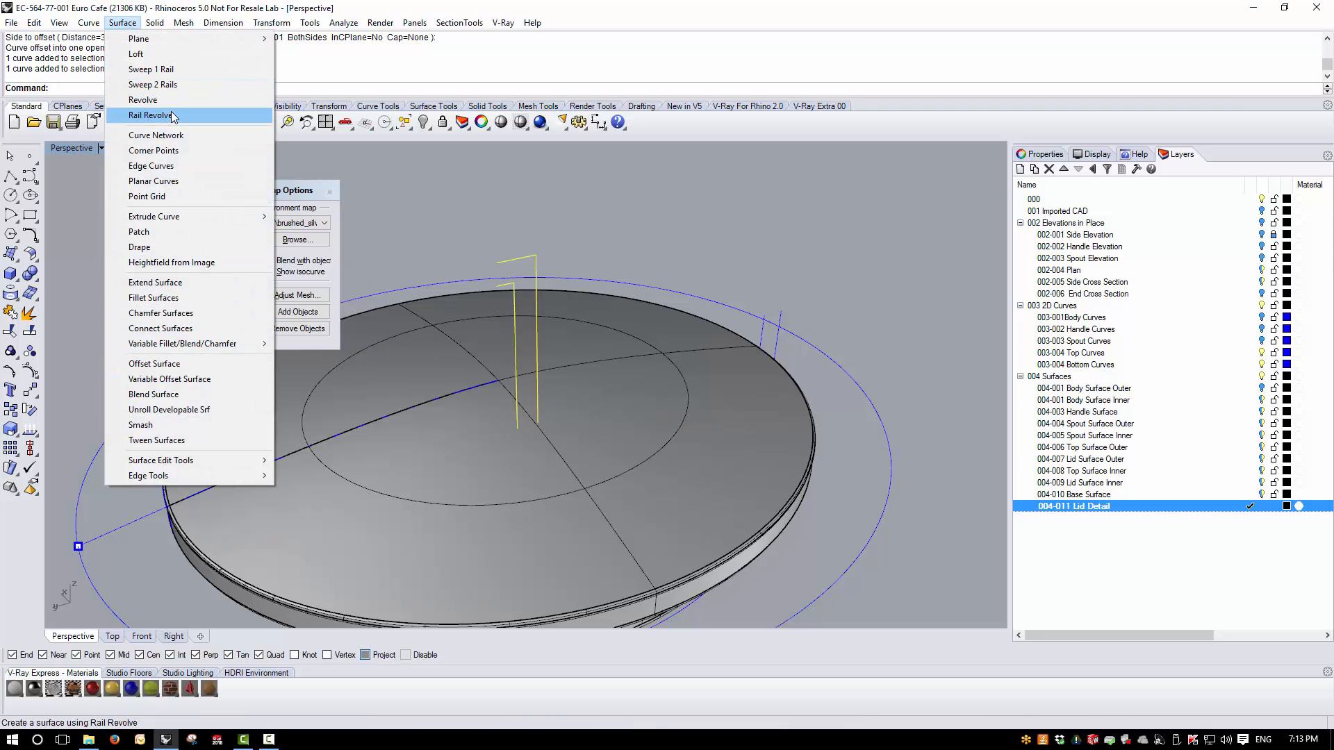
click(143, 100)
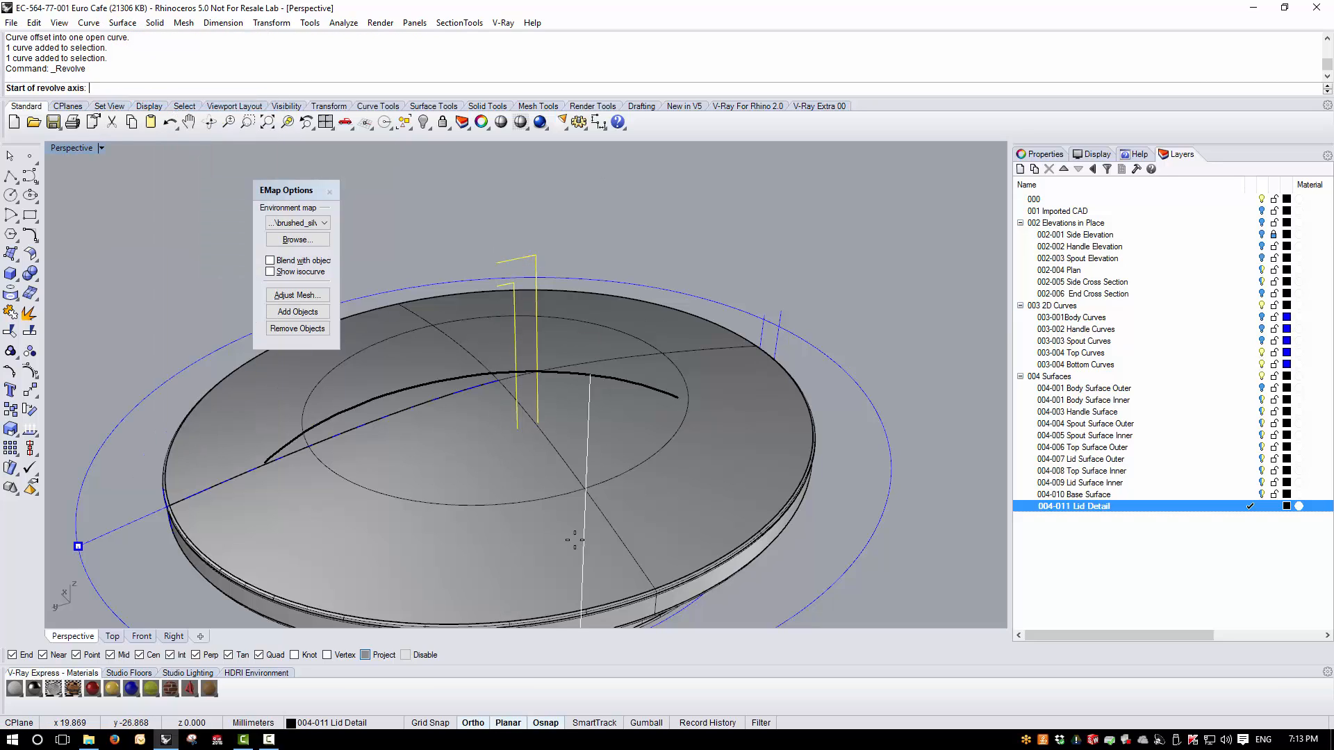
click(369, 655)
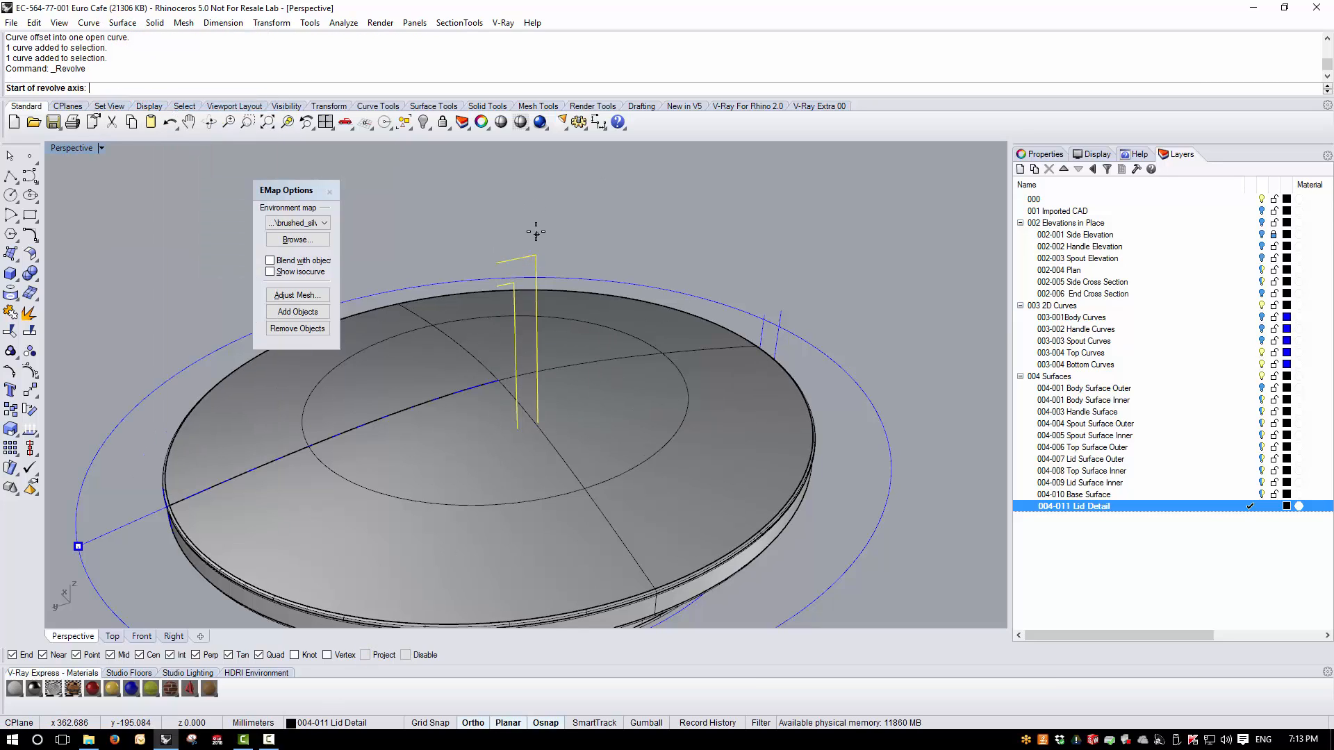
click(494, 261)
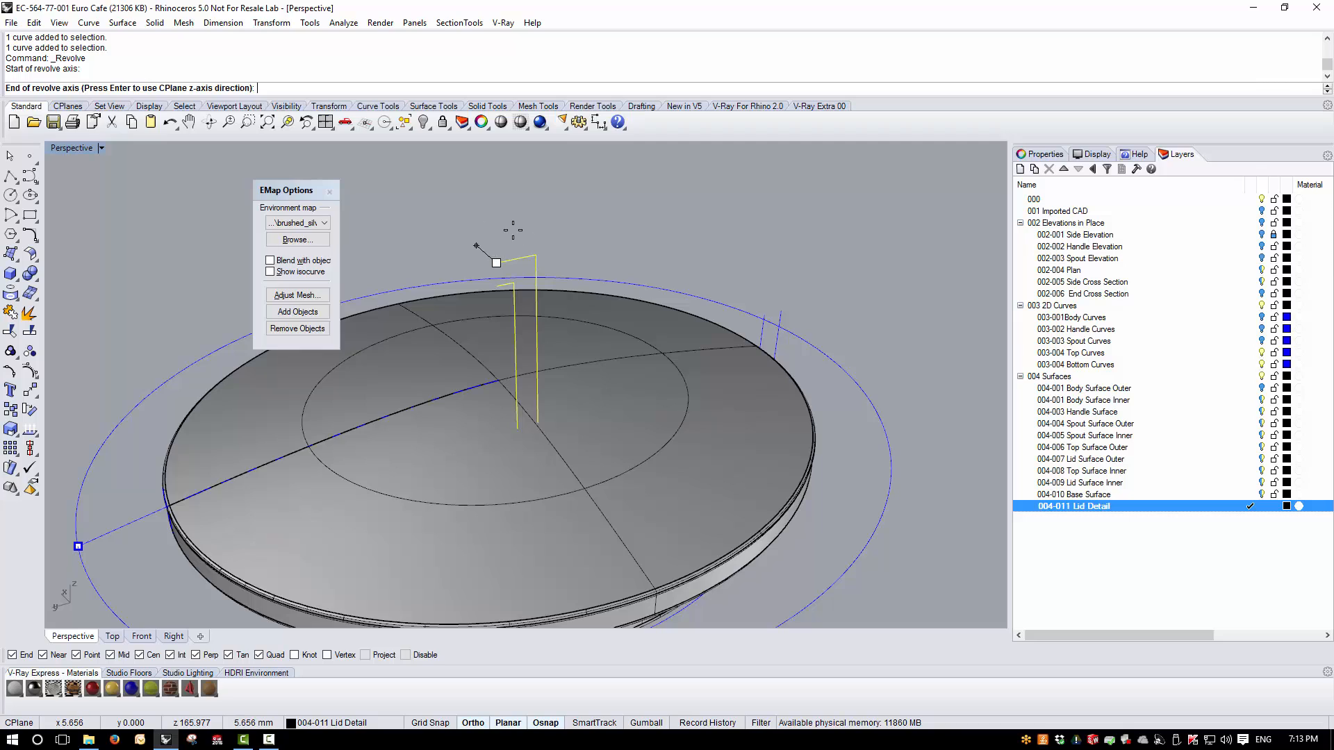
click(512, 230)
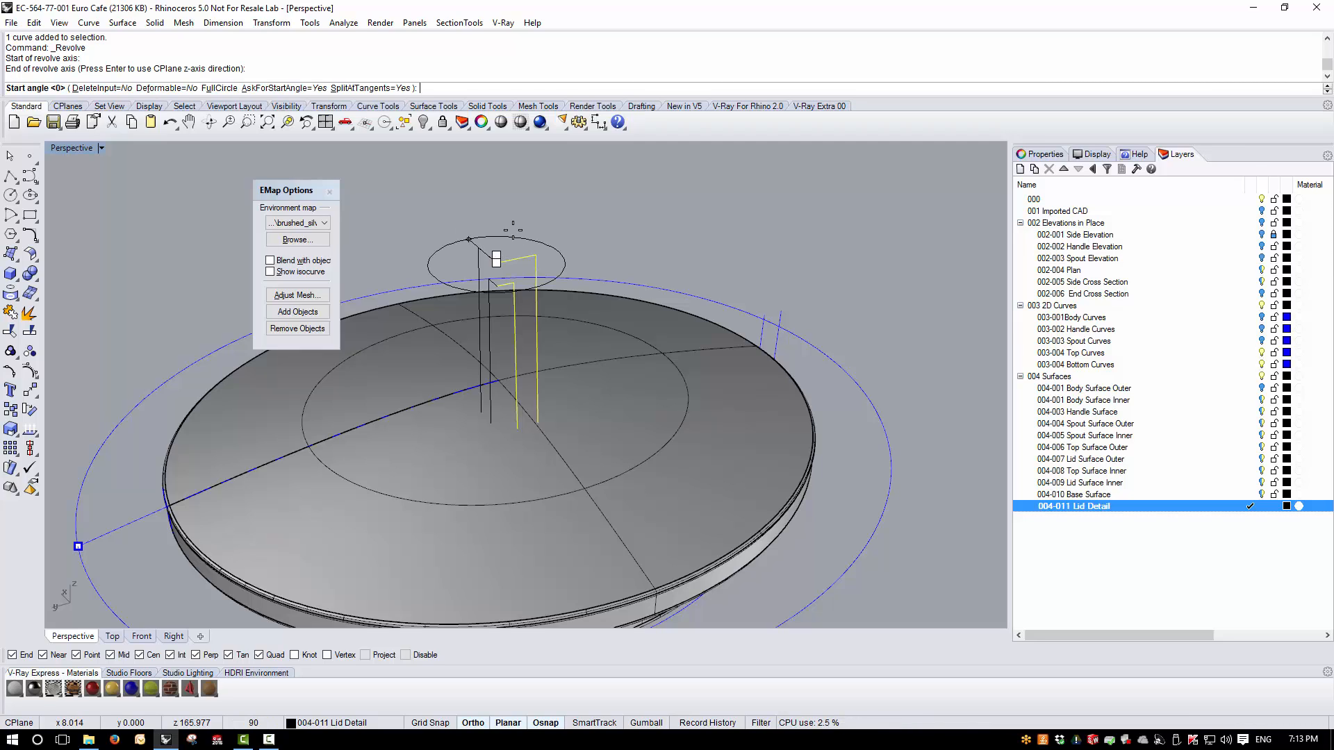
key(Return)
key(Return)
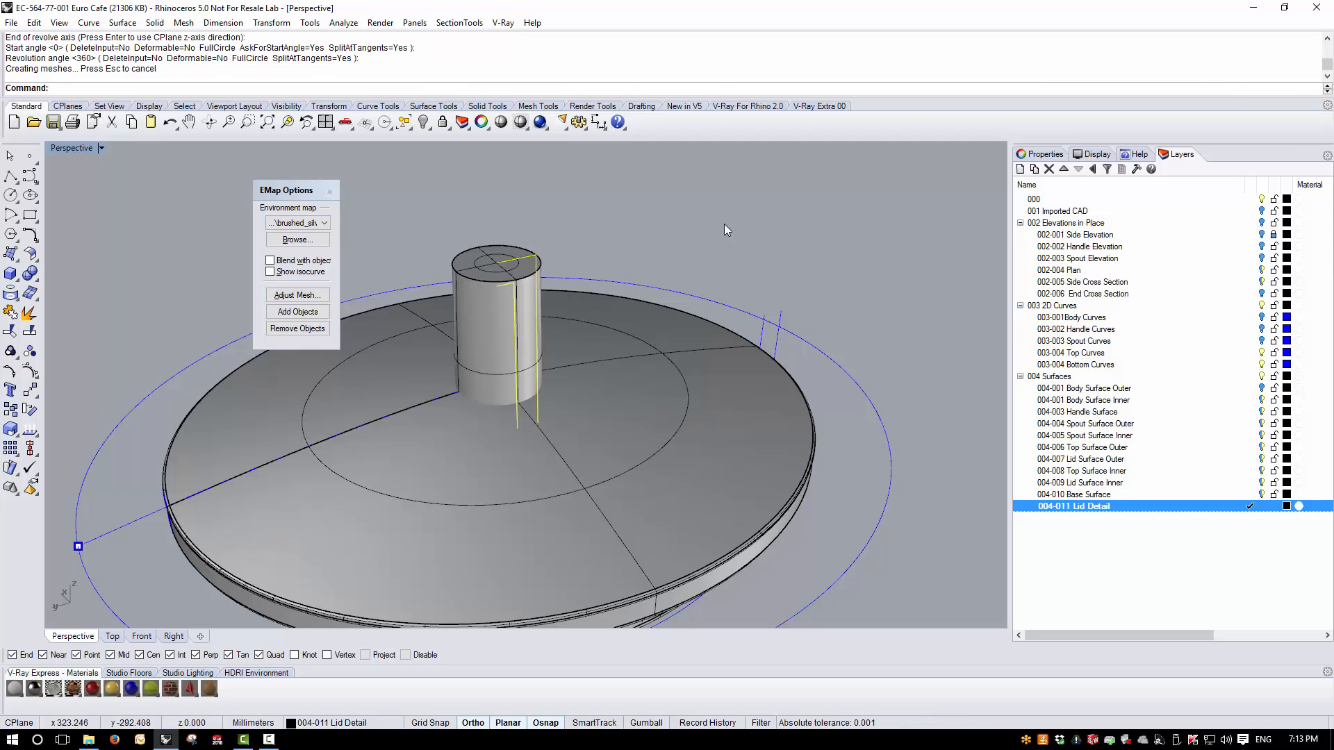
- Deselect the profiles and hide the 003 2D Curves layer
mouse_move(696, 307)
right_down()
mouse_move(685, 189)
mouse_move(663, 417)
mouse_move(661, 150)
mouse_move(661, 278)
mouse_move(697, 310)
right_up()
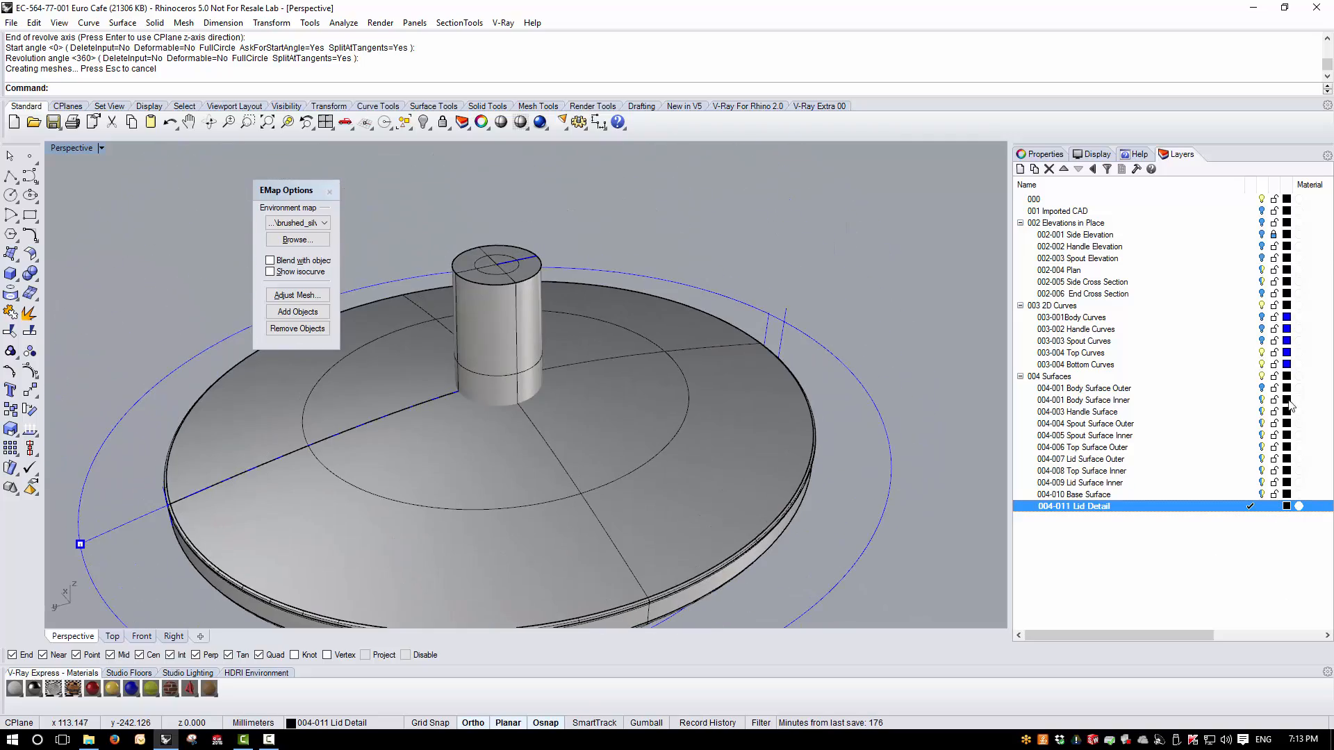
click(1263, 306)
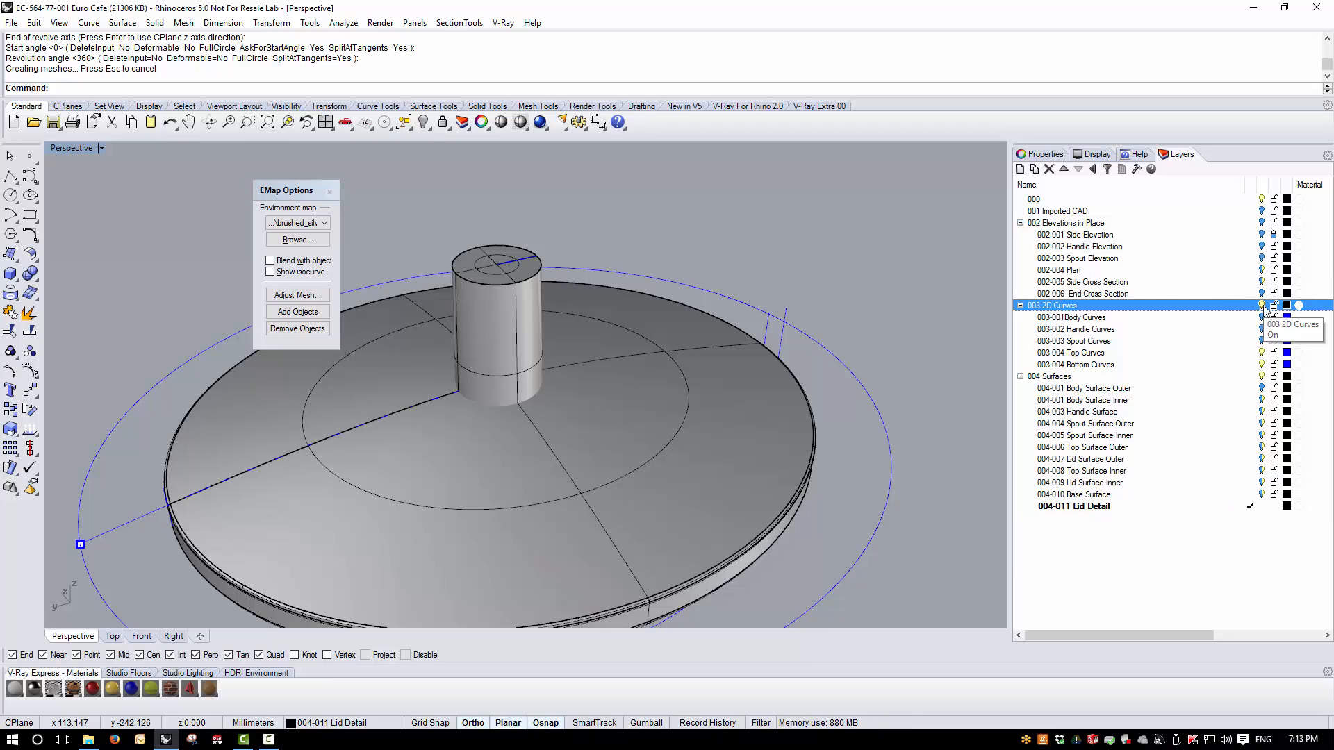
right_drag(582, 502, 645, 478)
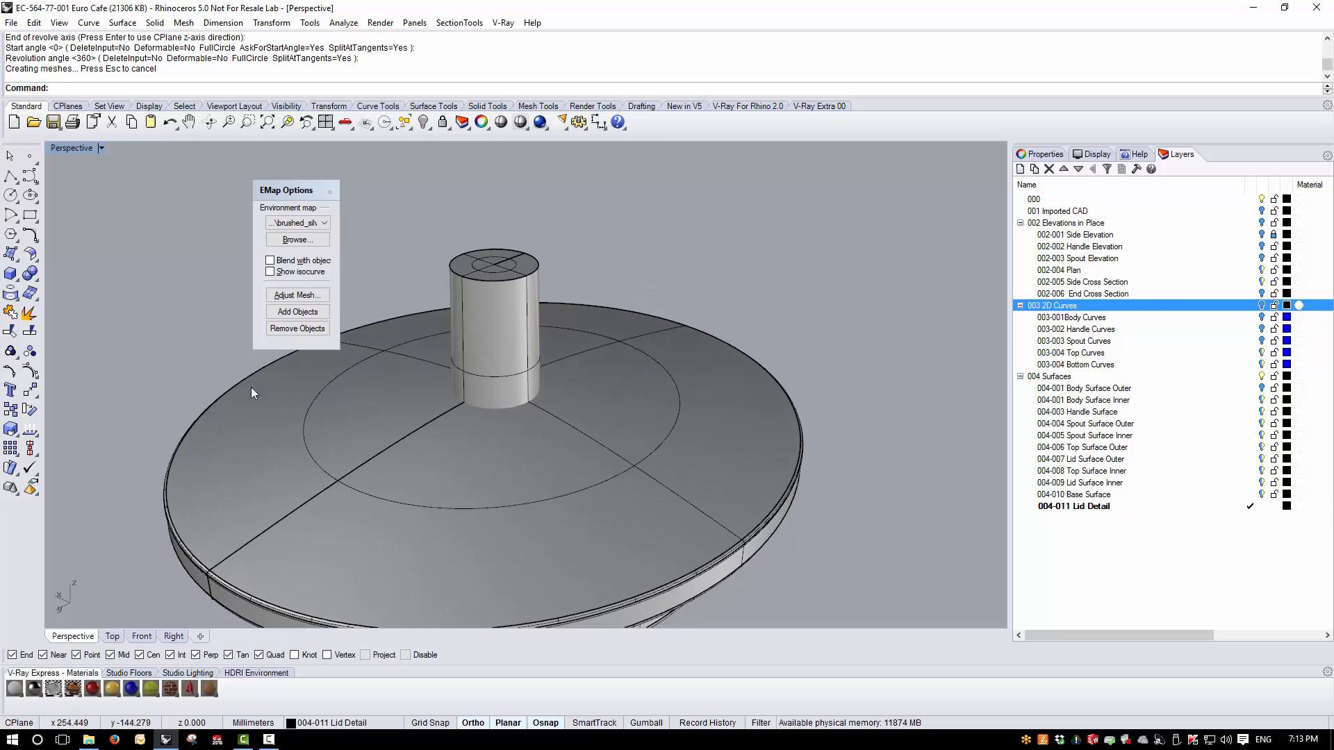
- Extract the lid's domed top surface from the lid polysurface
right_click(28, 312)
click(462, 444)
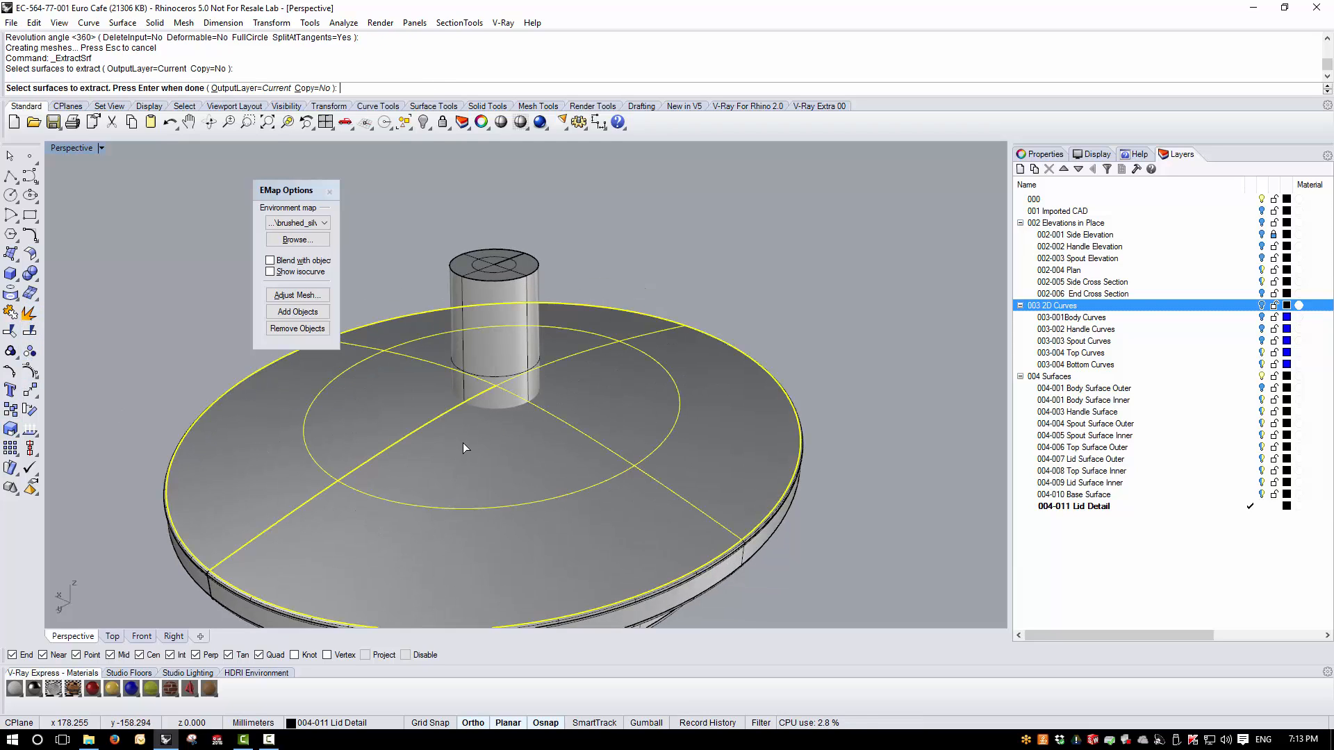
right_click(686, 223)
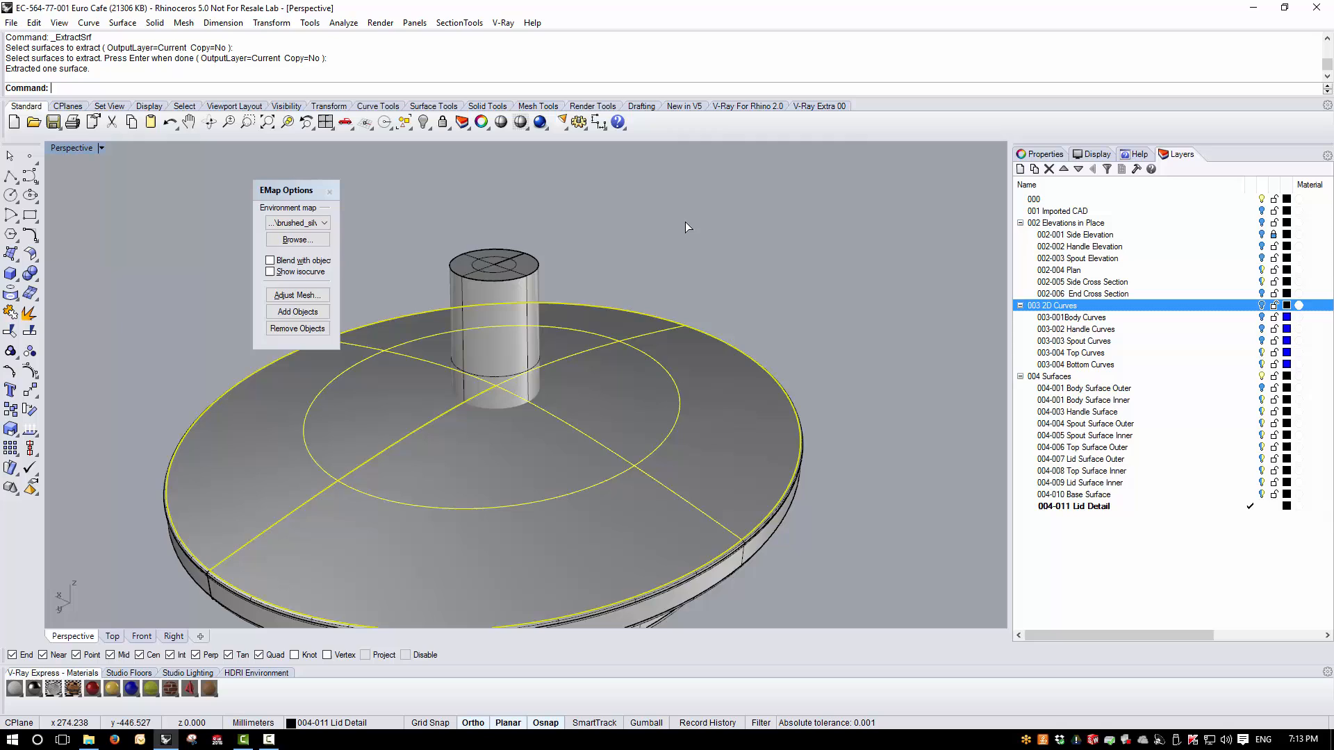
click(778, 215)
- Isolate the outer knob and the lid's extracted top surface by hiding all other objects
click(475, 393)
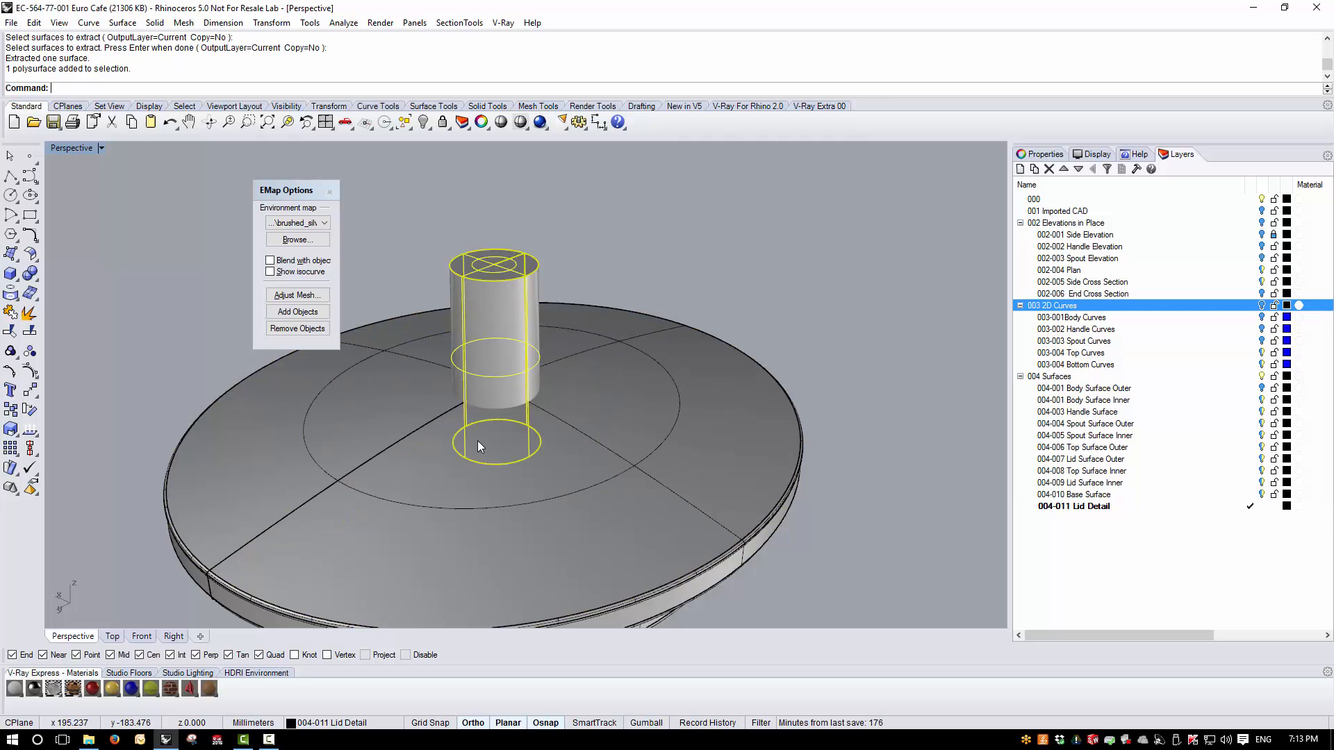
shift+click(425, 456)
click(421, 129)
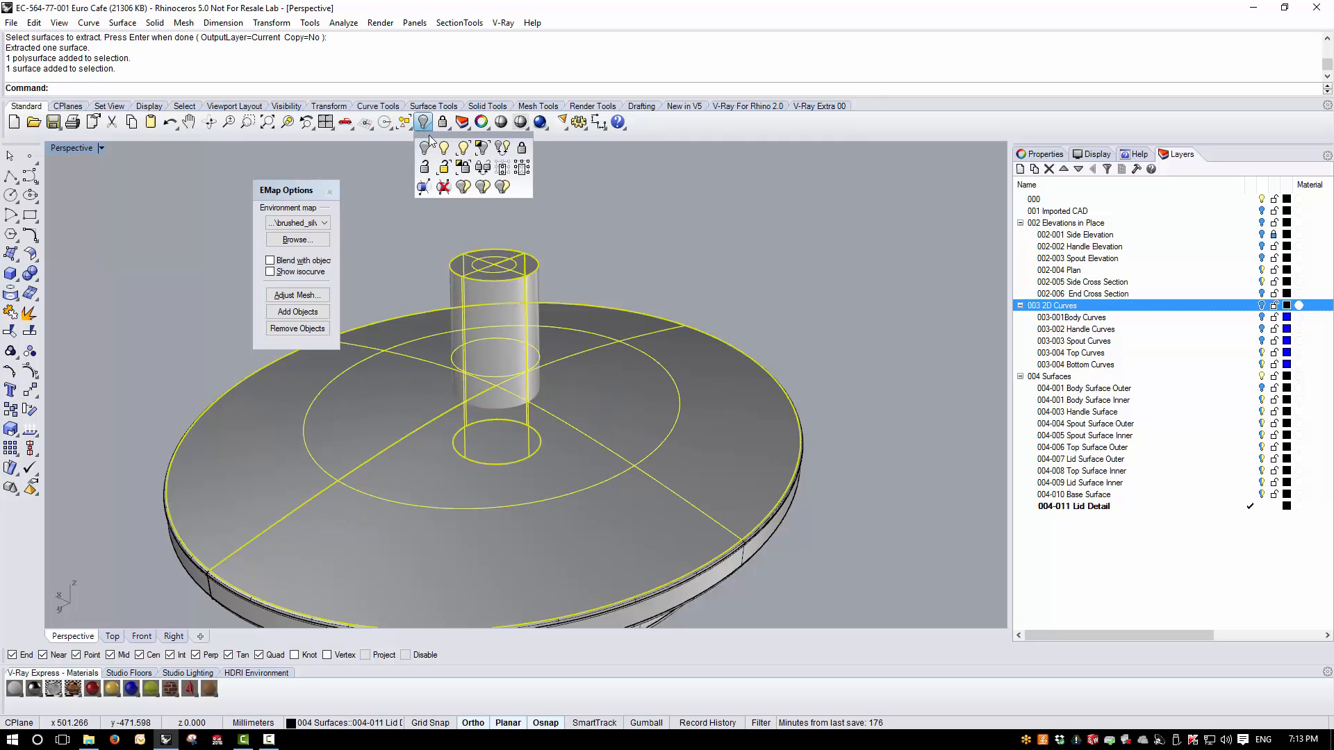
drag(452, 139, 643, 175)
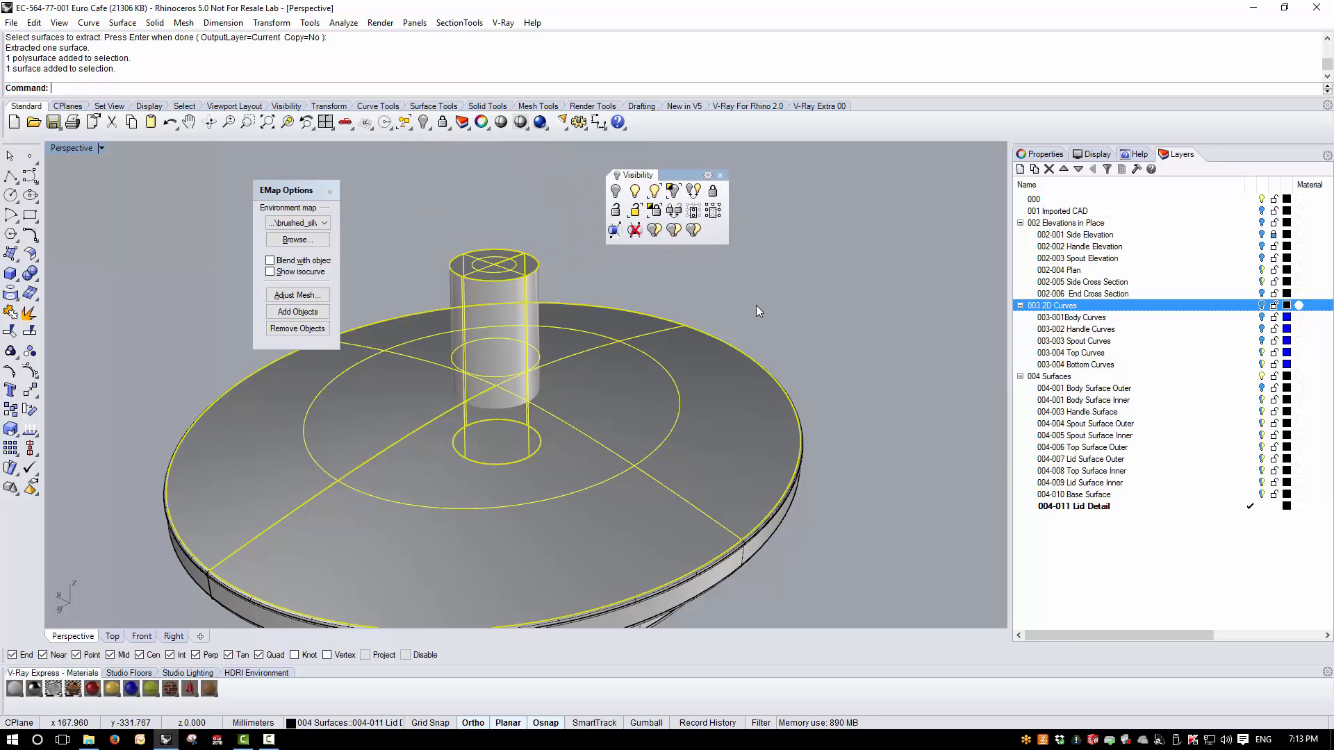
click(331, 193)
right_drag(788, 254, 777, 227)
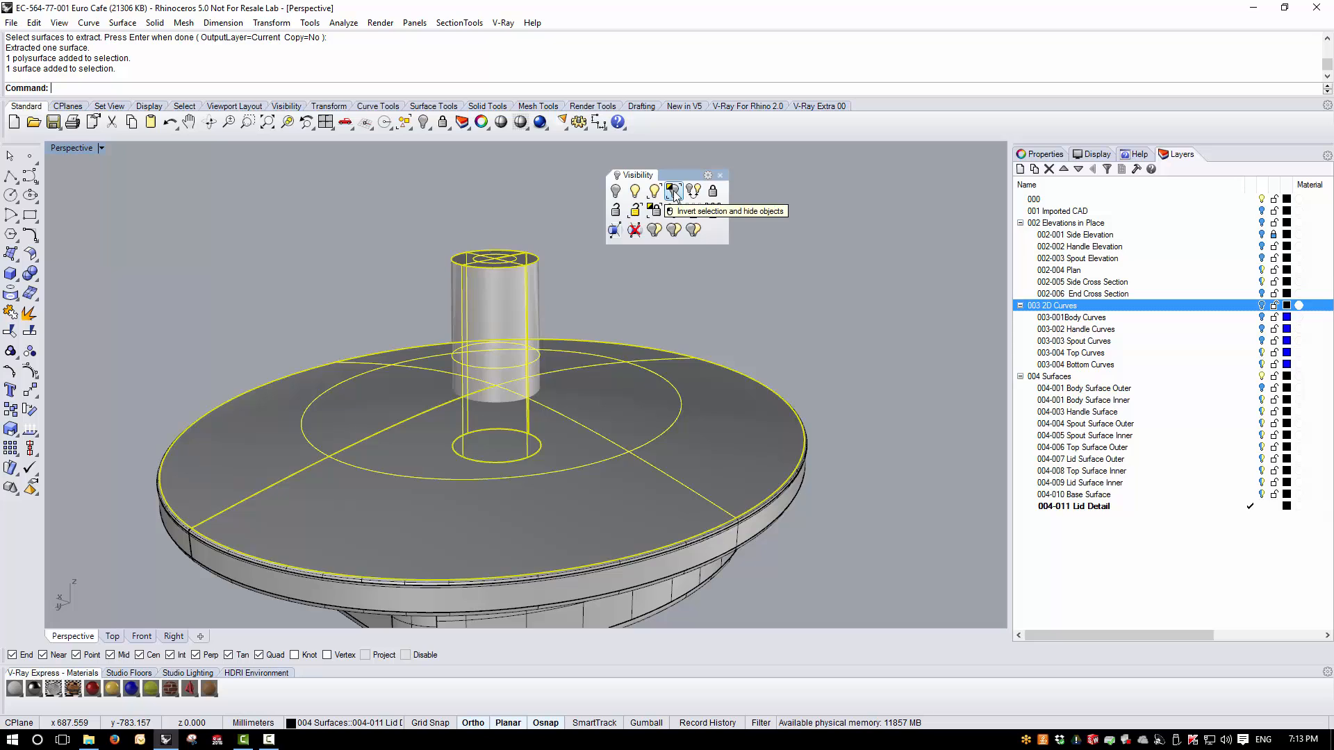
click(693, 211)
- Create the intersection curve between the outer knob and the lid's top surface
right_drag(612, 405, 467, 400)
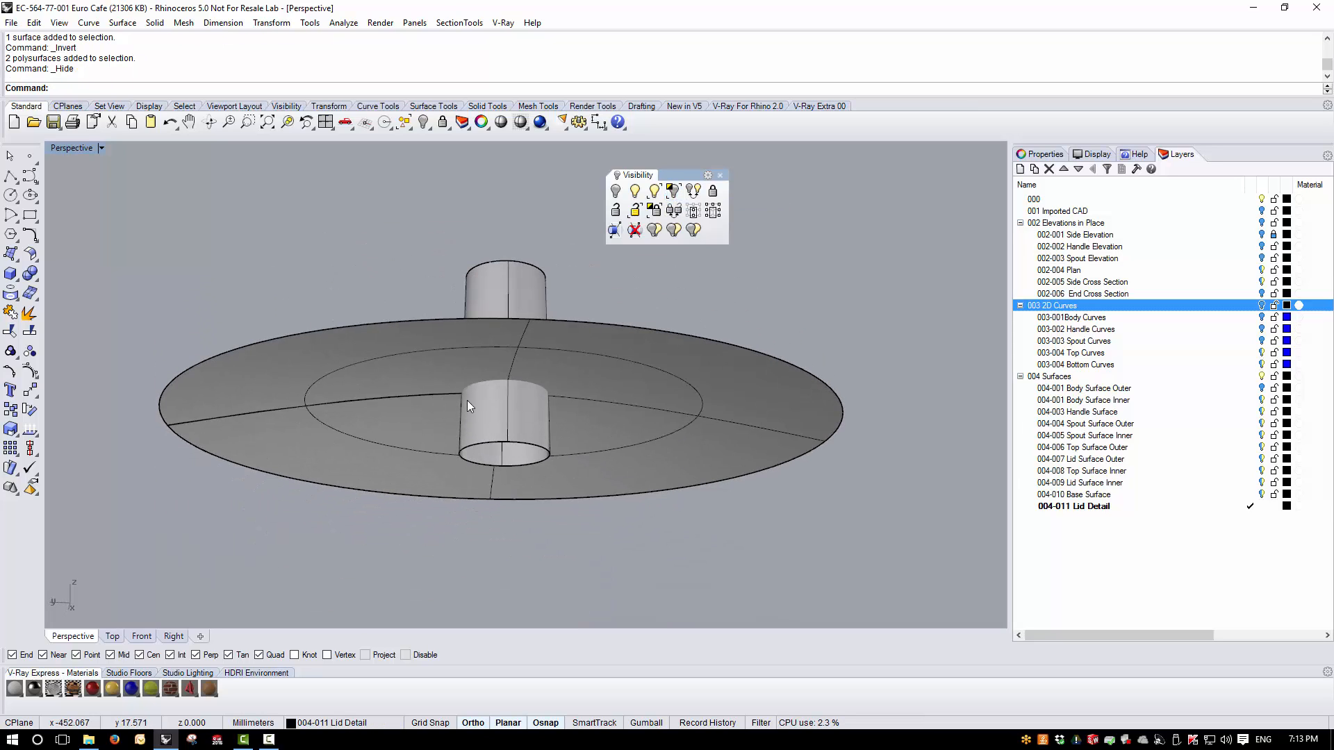
click(444, 368)
click(521, 426)
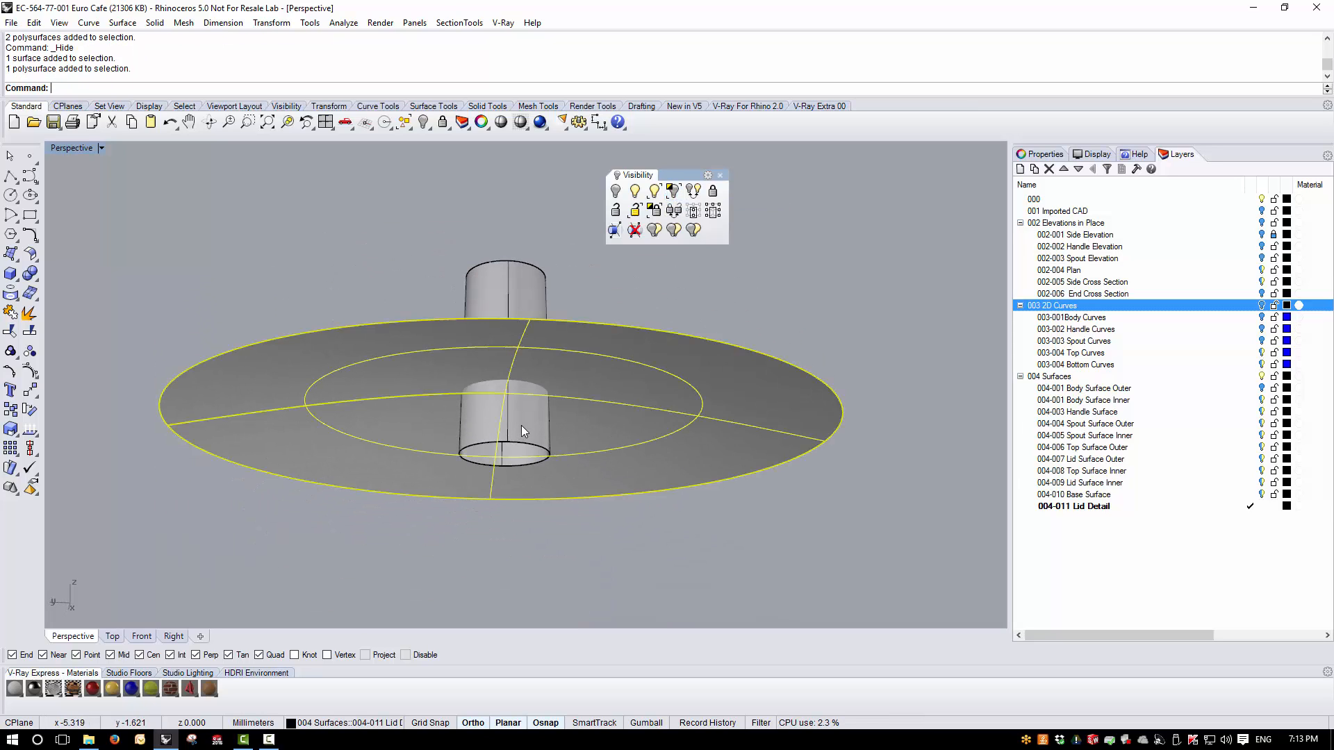
click(88, 23)
mouse_move(193, 462)
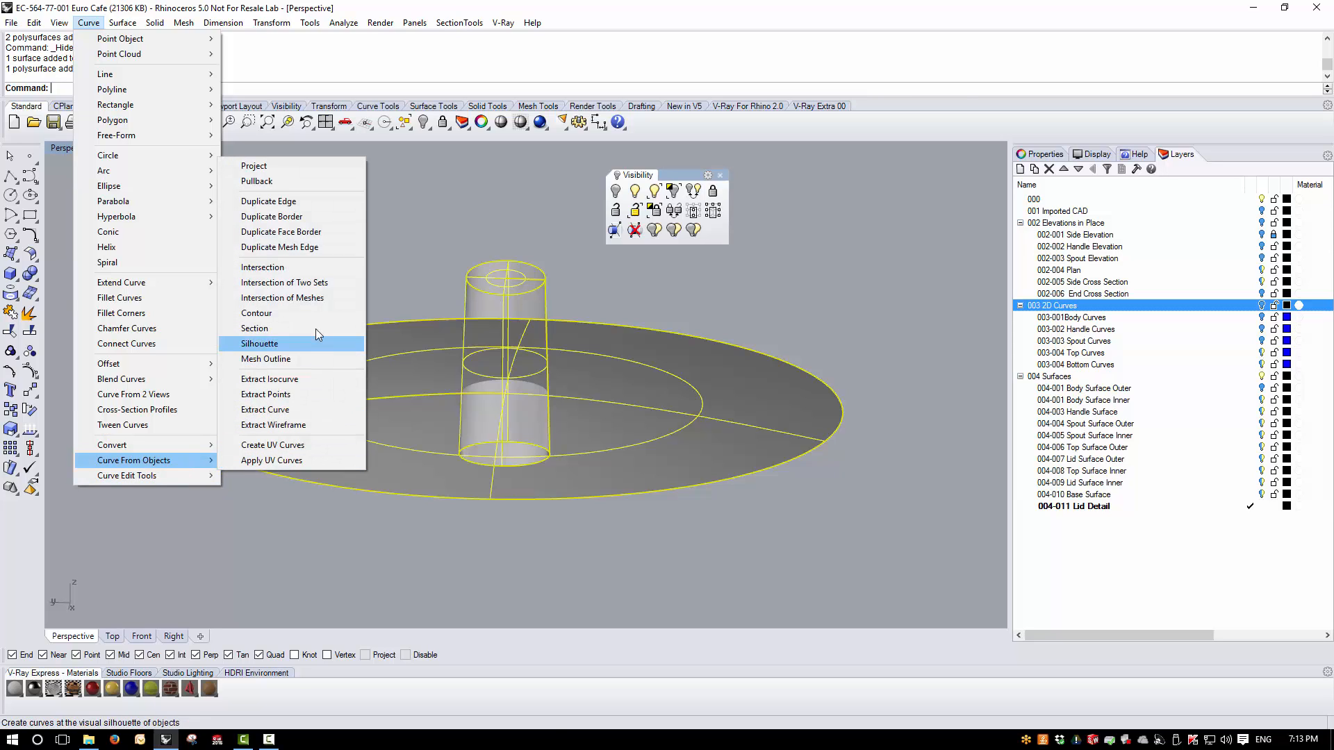
click(314, 271)
- Trim away the knob below the lid's top surface and the surface inside the knob, and delete the intersection curve
right_drag(466, 396, 440, 352)
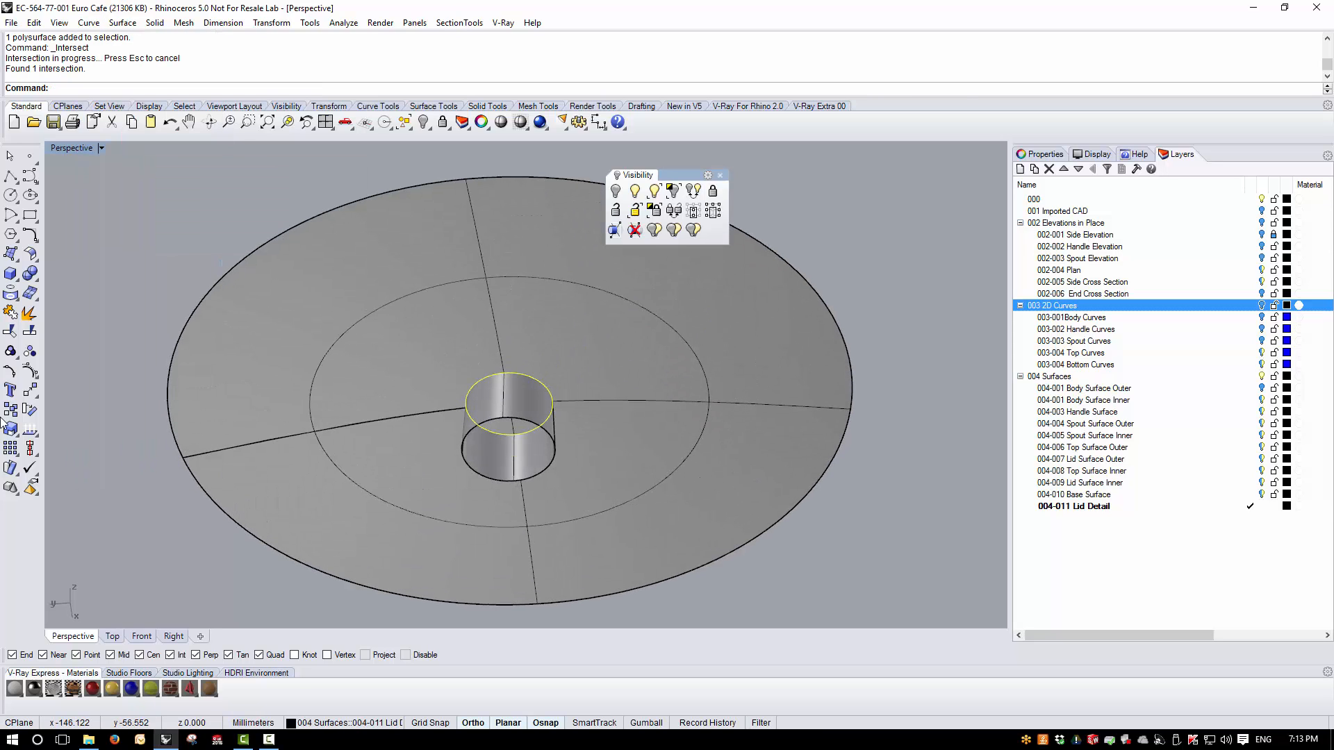
click(11, 332)
click(478, 467)
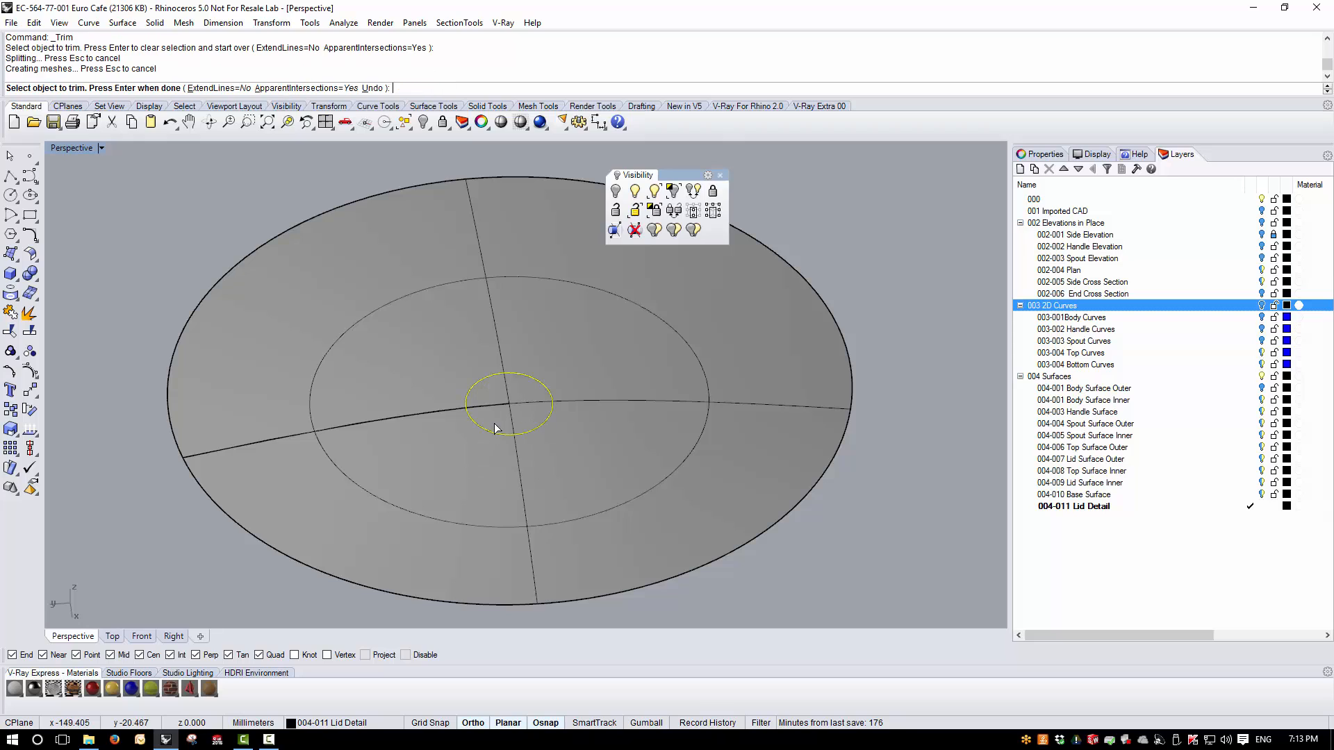
key(Return)
key(Delete)
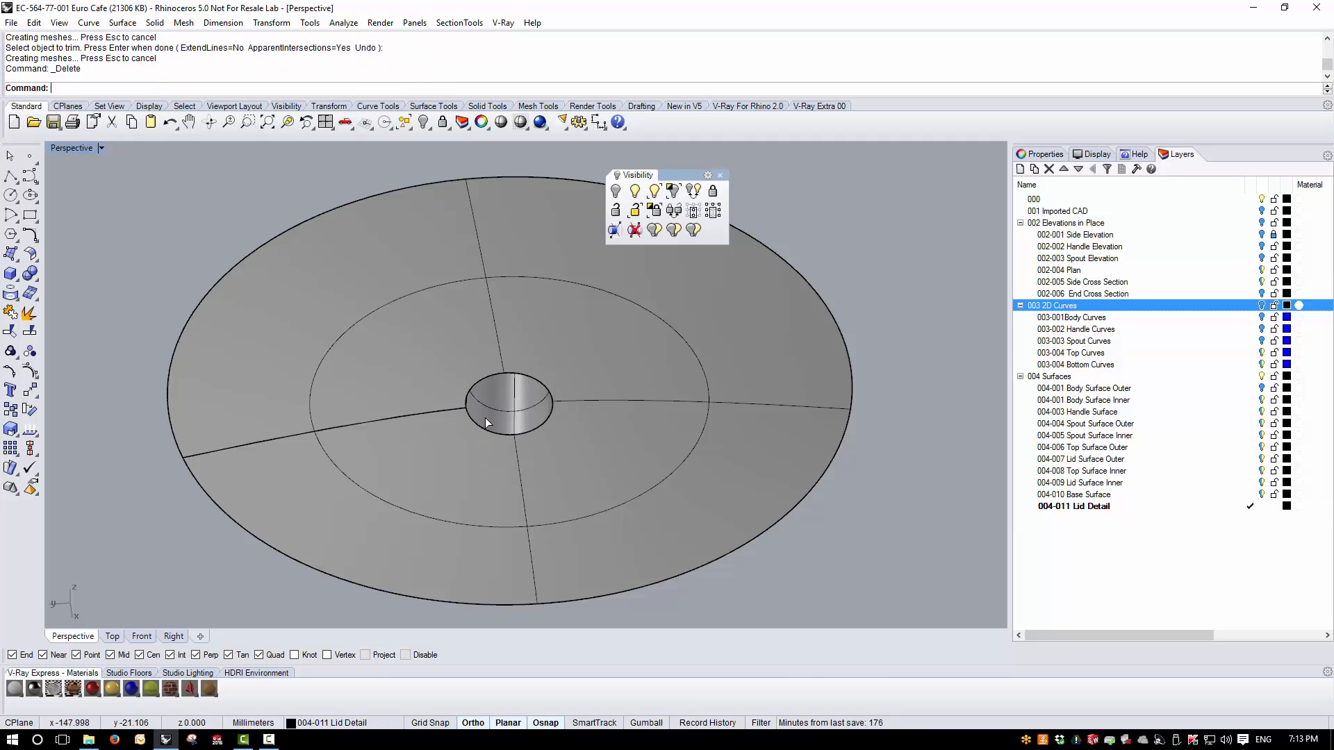
- Join the trimmed outer knob and the lid's top surface into one polysurface
right_drag(594, 398, 501, 329)
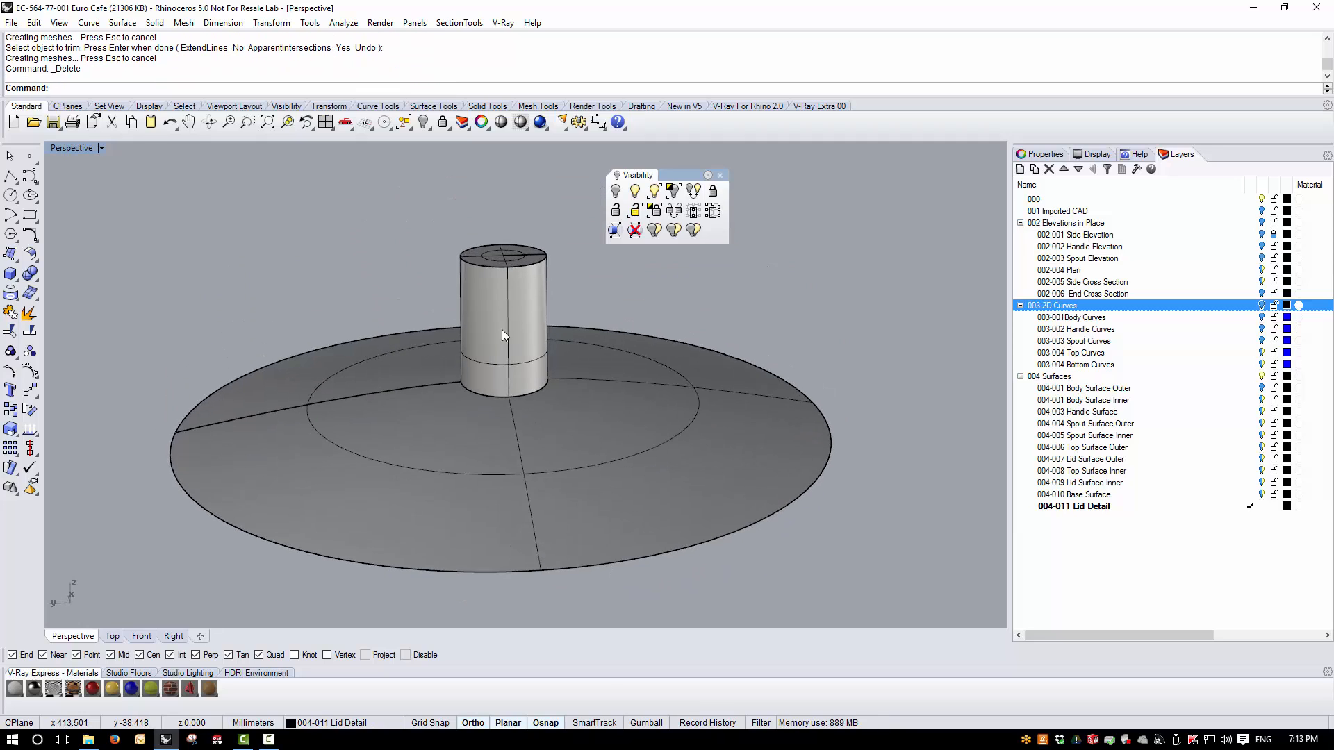
click(473, 365)
shift+click(457, 418)
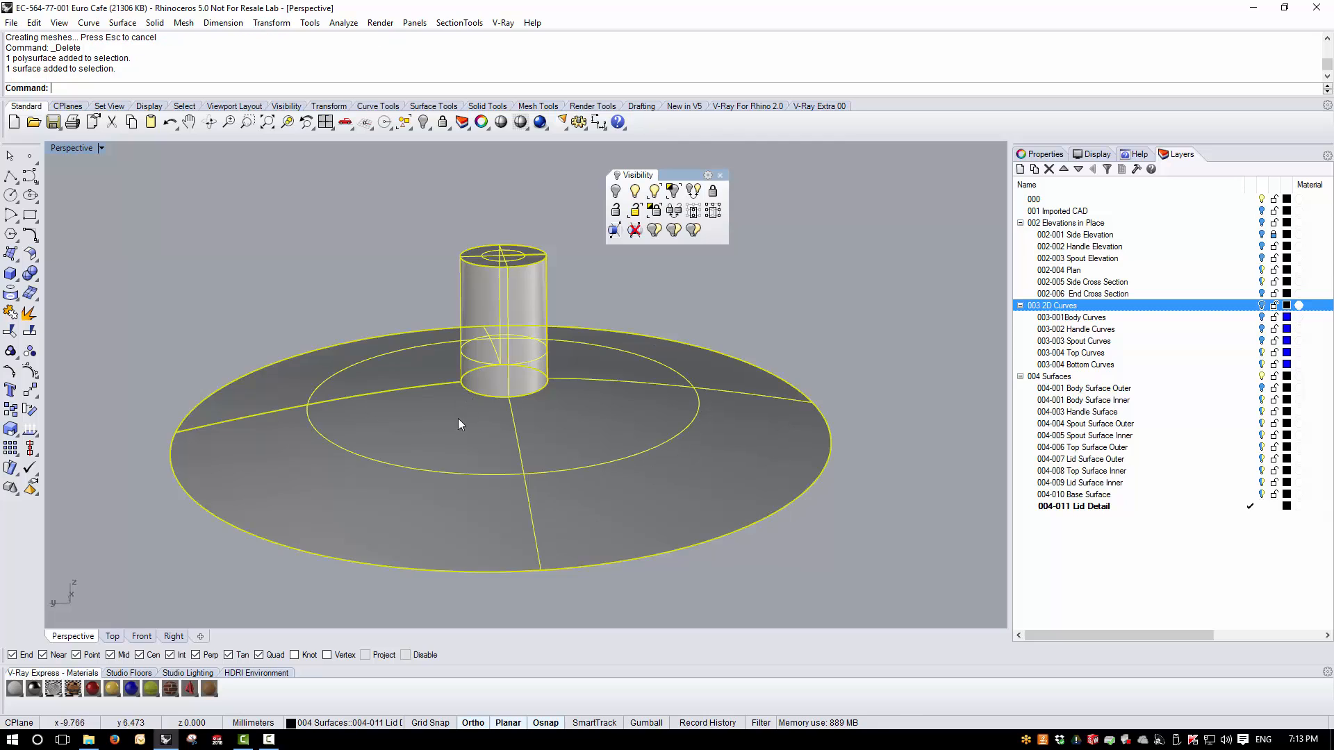
click(10, 312)
- Show the hidden objects and extract the lid's domed inner surface from its underside
right_drag(423, 376, 634, 275)
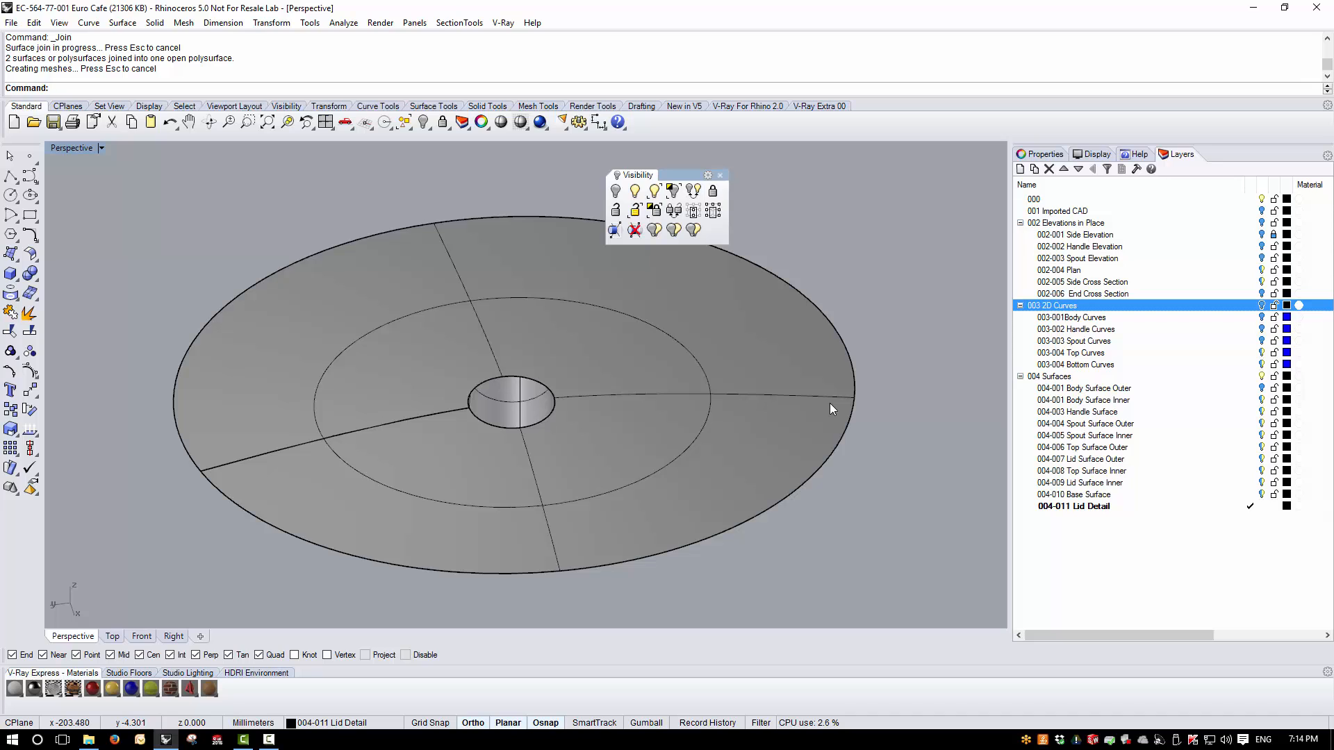
click(639, 195)
right_drag(564, 455, 562, 419)
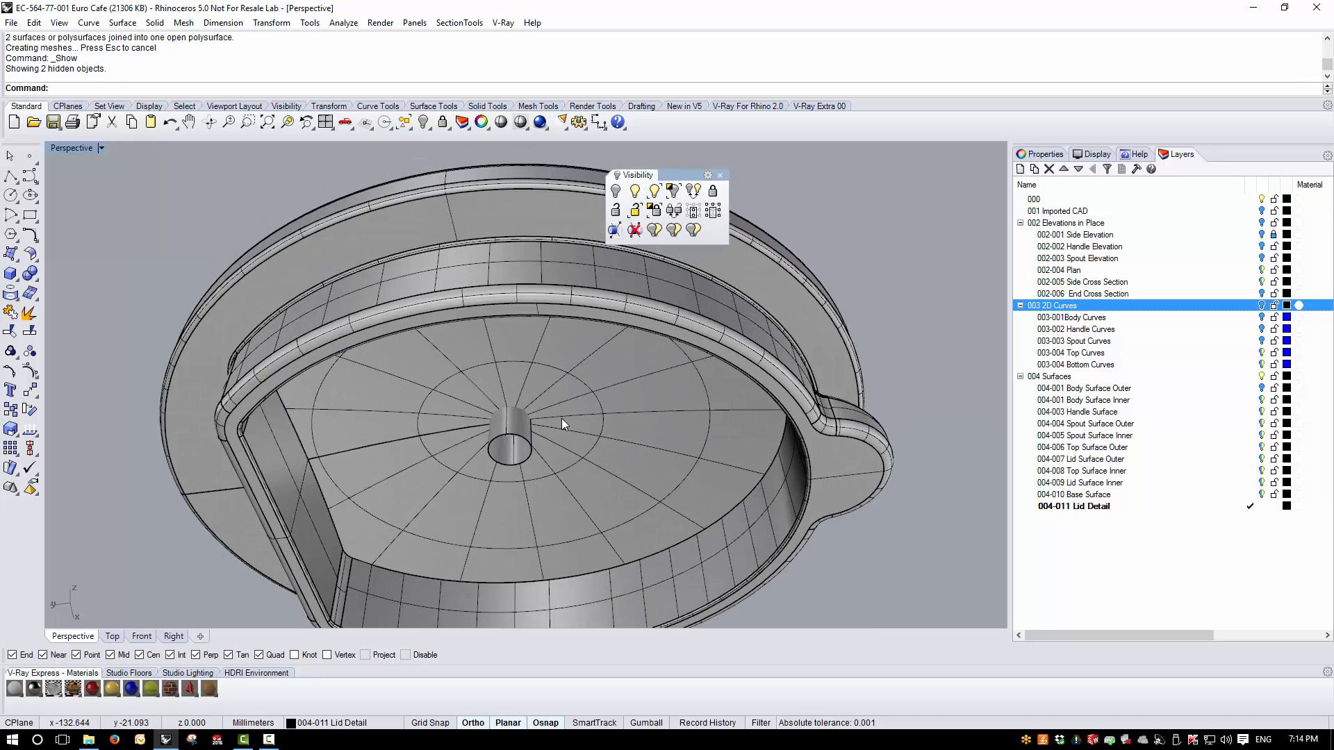
right_click(29, 314)
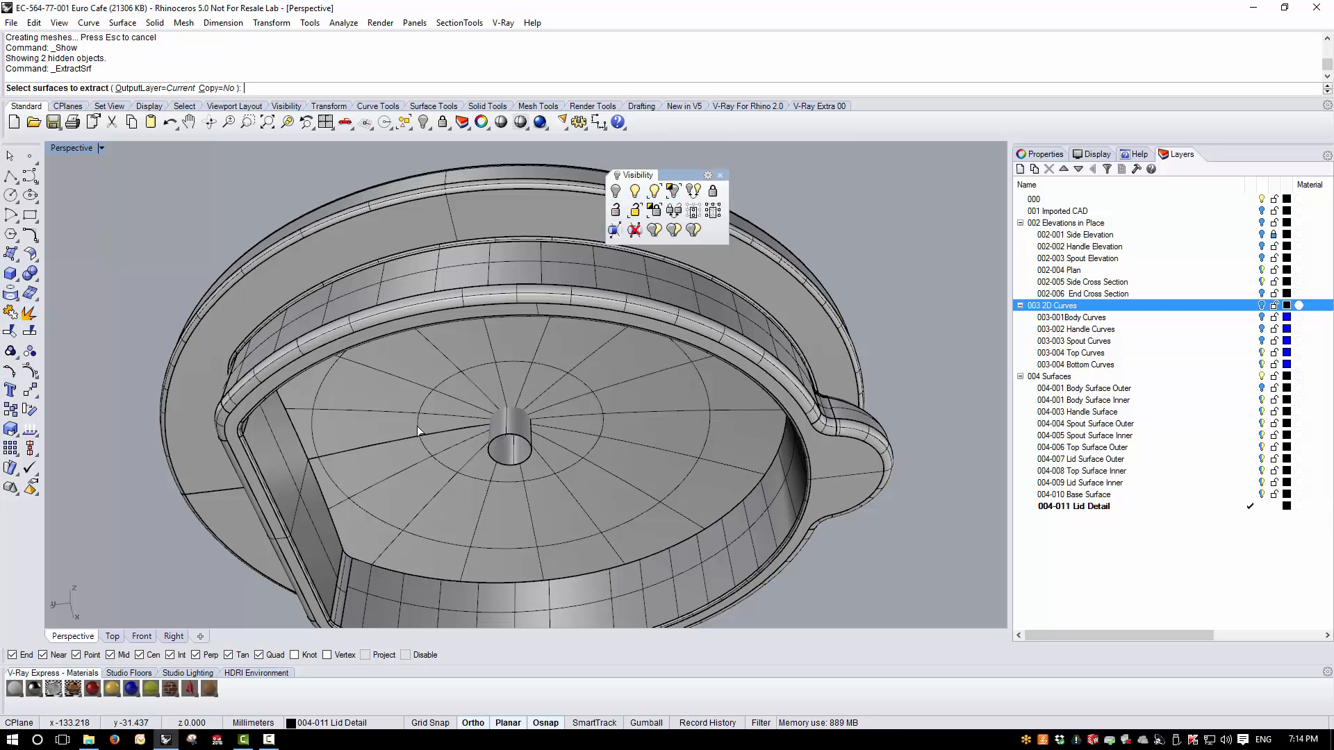
click(427, 474)
key(Return)
- Isolate the inner knob together with the extracted inner lid surface
shift+click(508, 460)
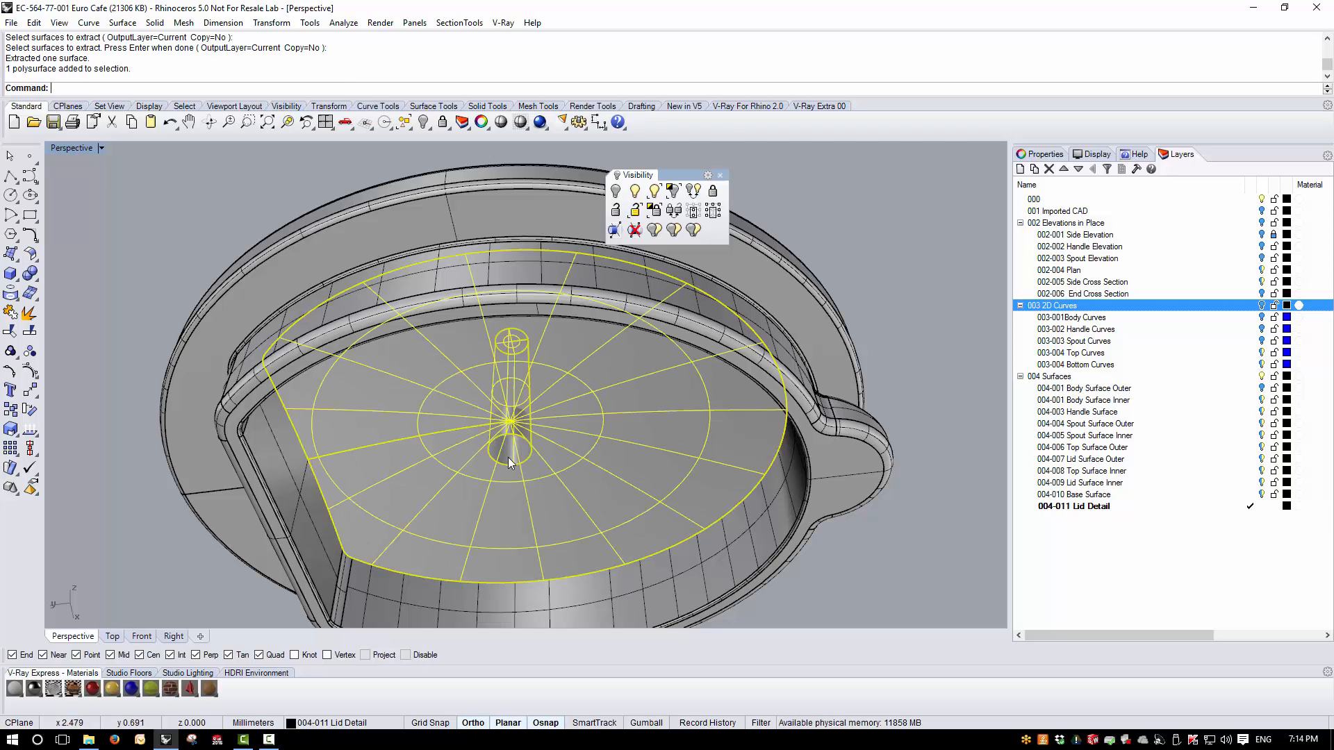
click(673, 192)
right_drag(602, 322, 432, 419)
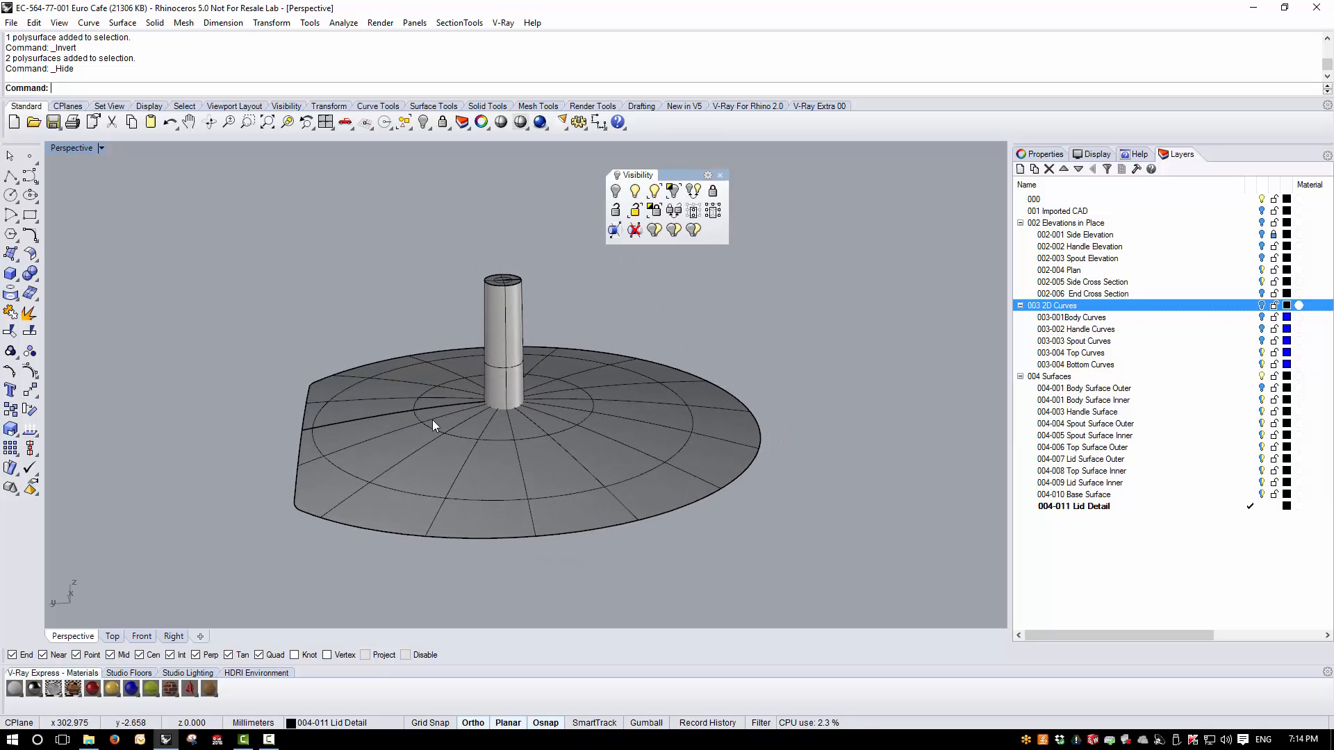
- Create the intersection curve between the inner knob and the inner lid surface
right_drag(557, 448, 558, 396)
click(559, 396)
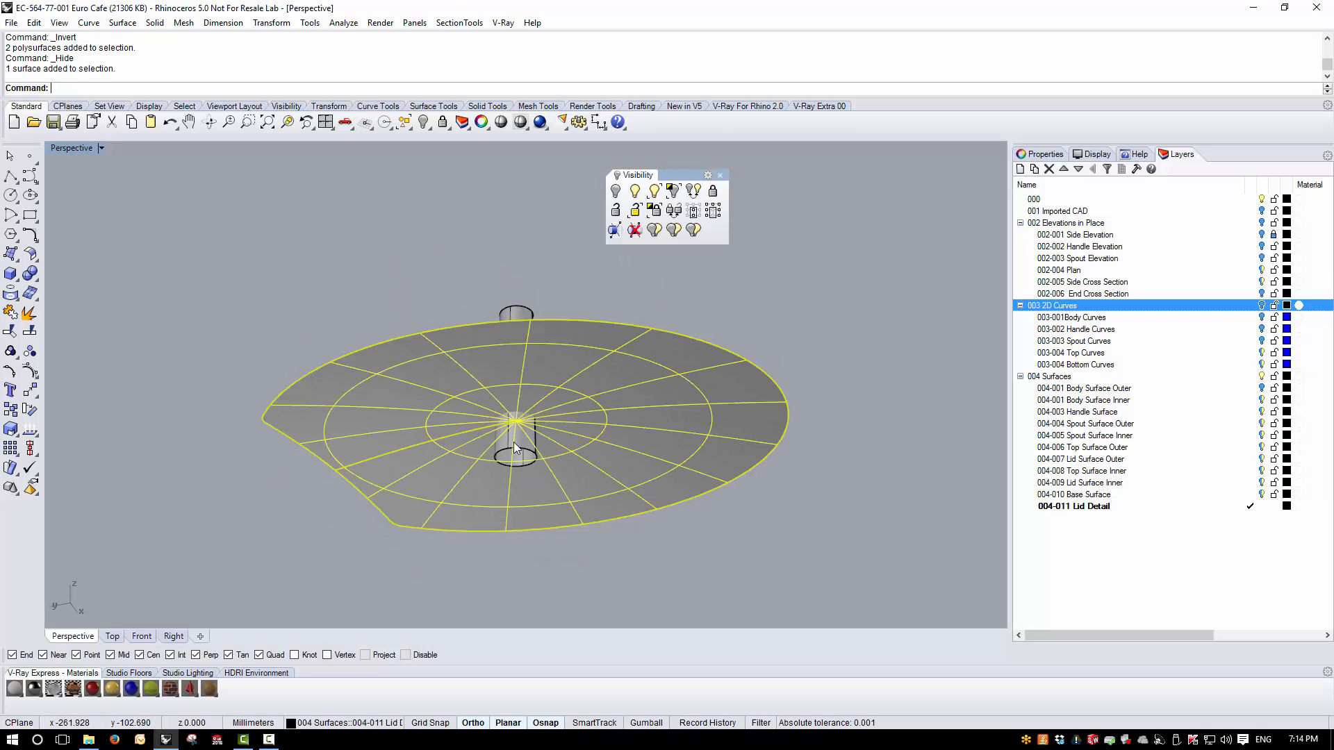
shift+click(517, 441)
click(88, 23)
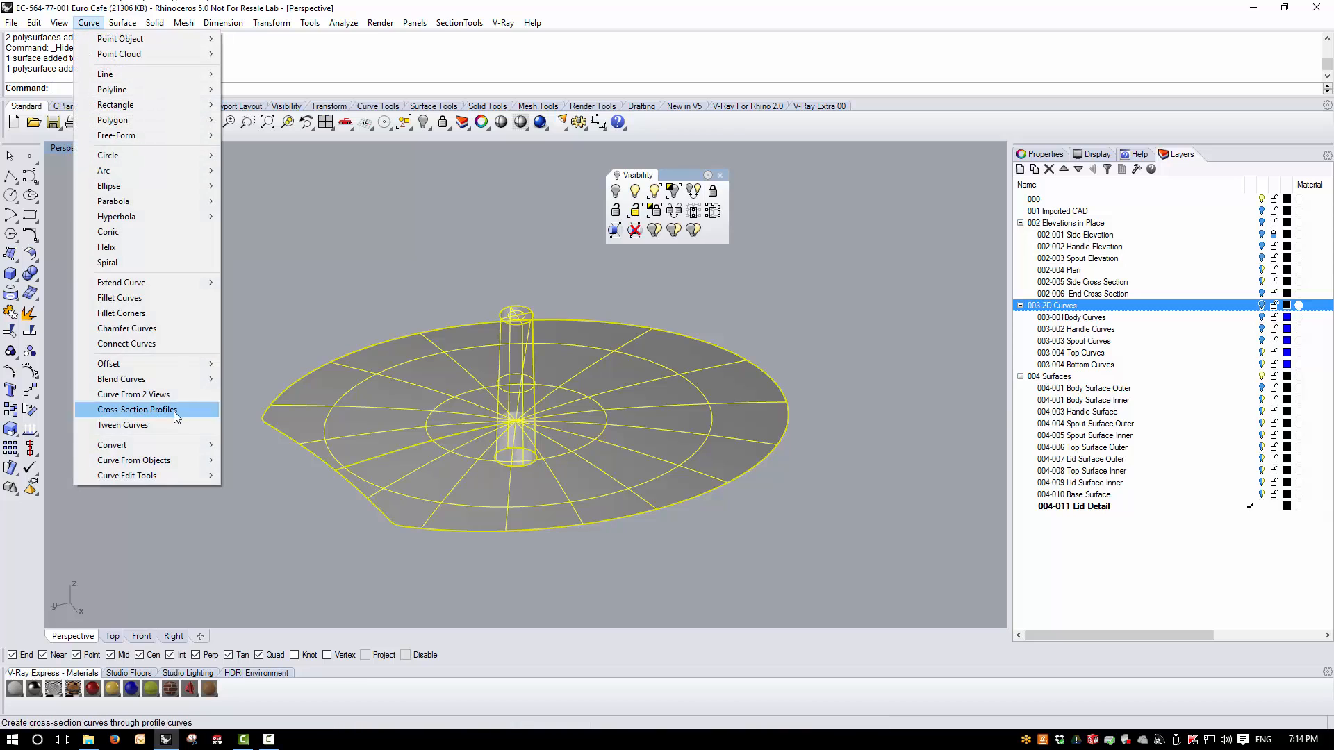
mouse_move(139, 460)
click(298, 282)
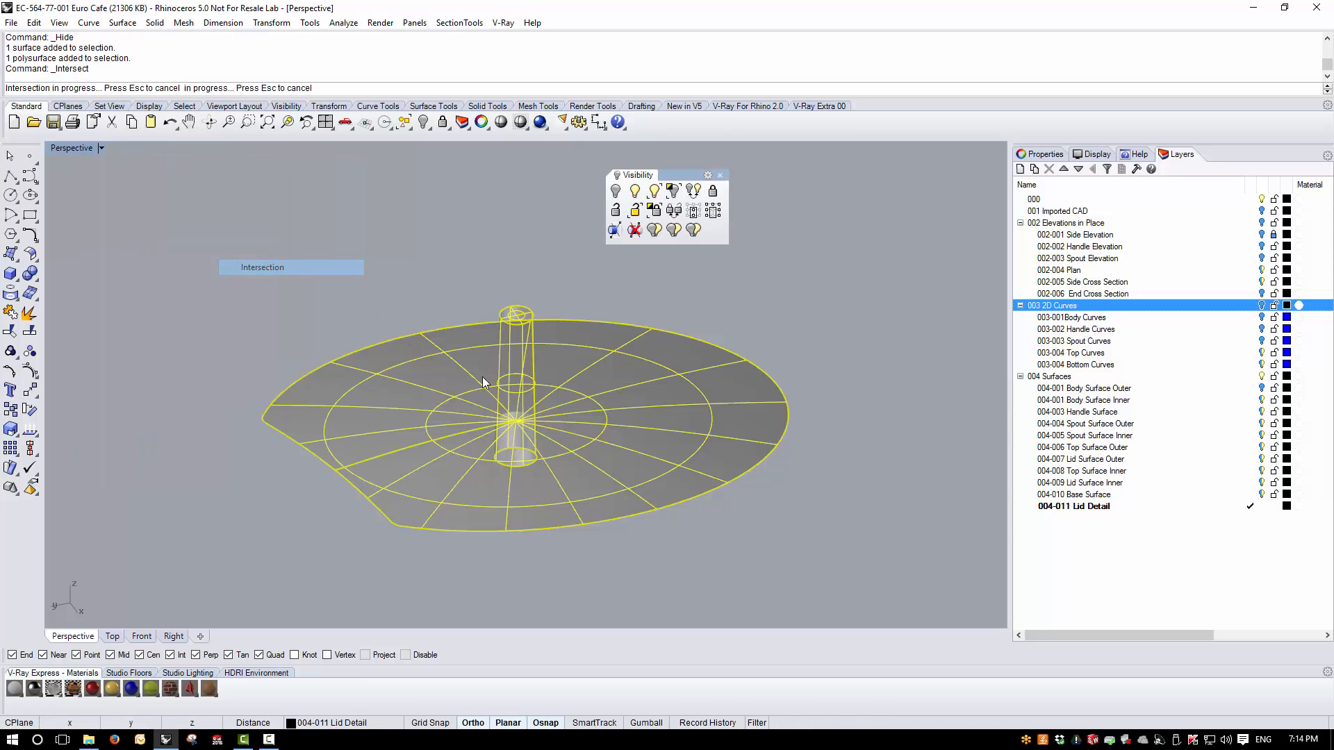
- Trim the inner knob below the inner lid surface and cut the surface area inside the intersection curve
scroll(482, 376, up, 5)
click(9, 333)
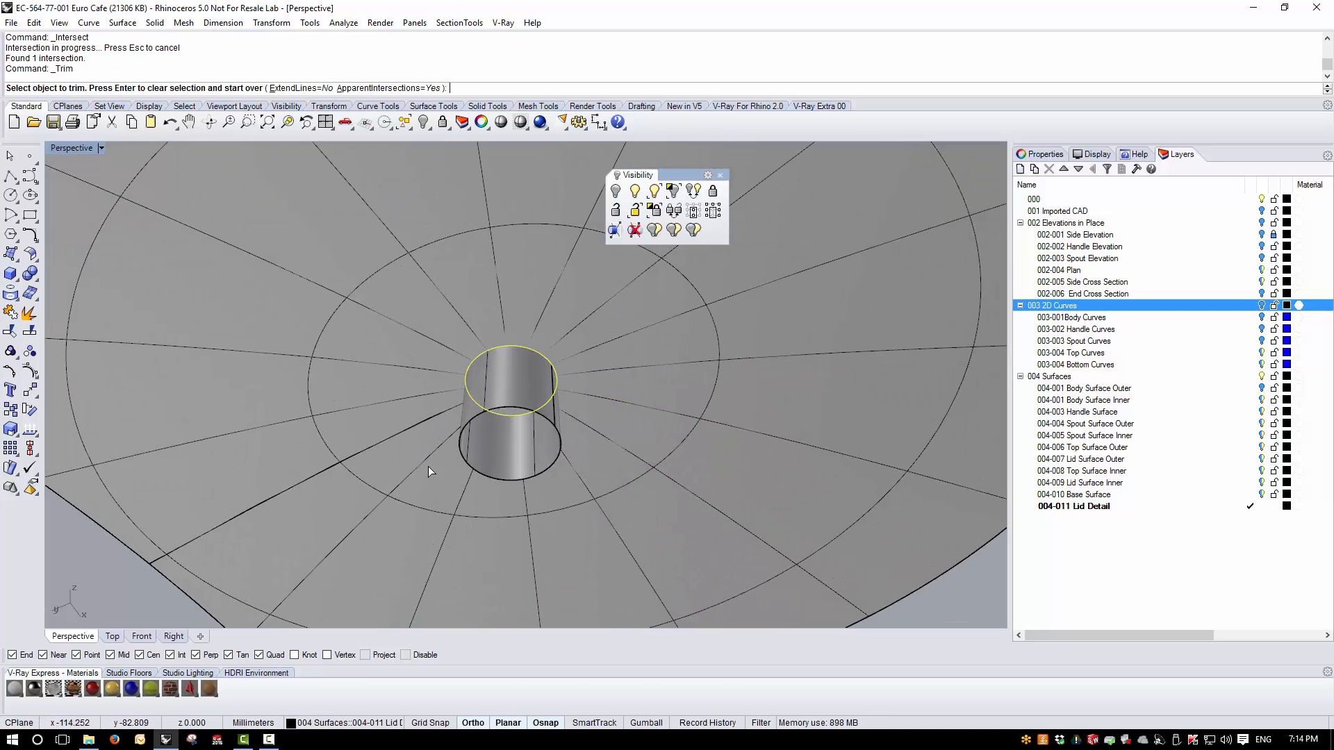
click(510, 393)
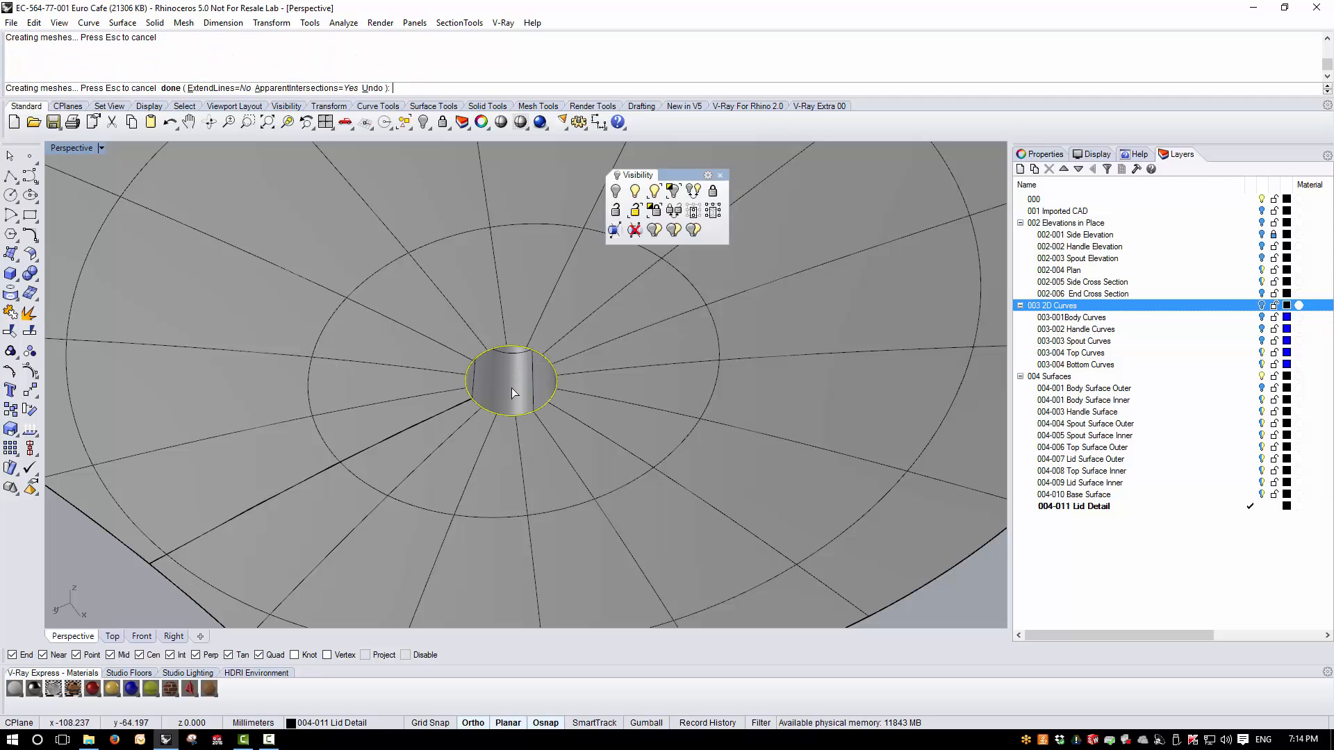
key(Return)
- Join the trimmed inner knob to the inner lid surface
scroll(512, 387, down, 6)
right_drag(517, 394, 576, 569)
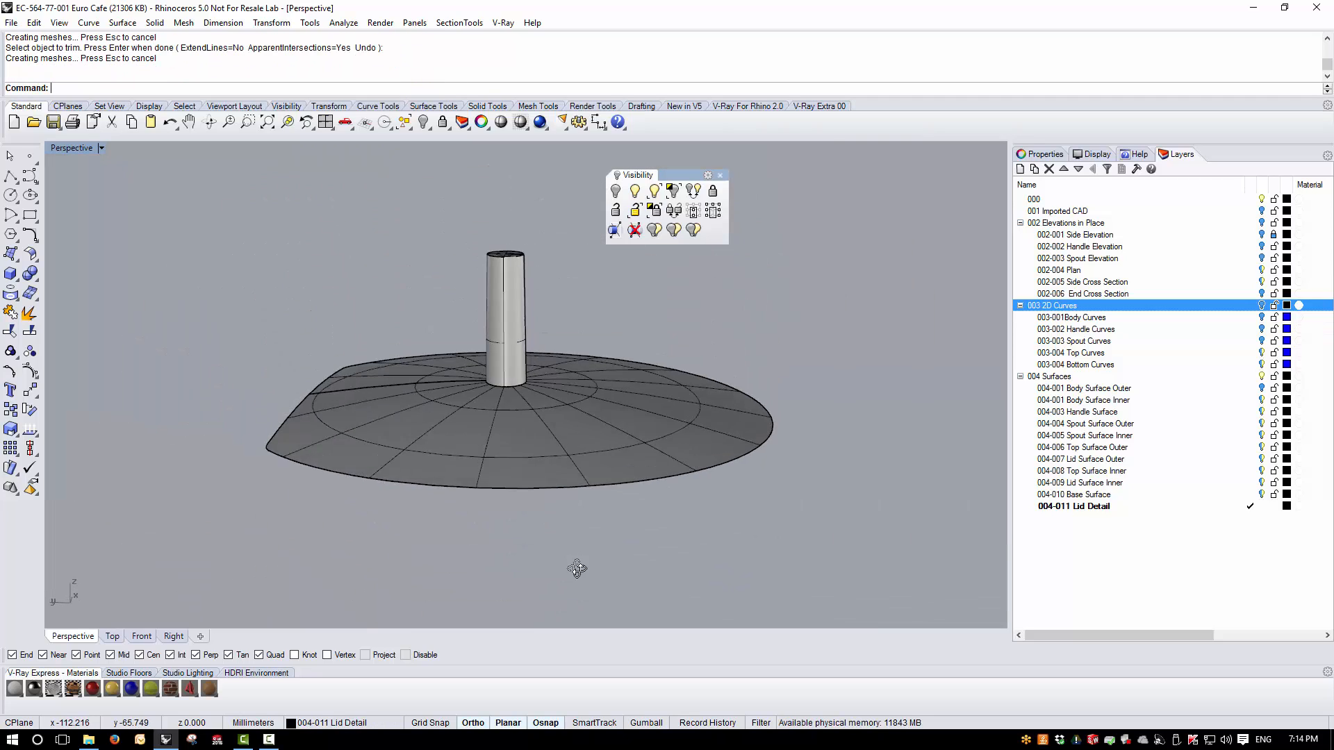
click(508, 374)
shift+click(470, 416)
click(10, 333)
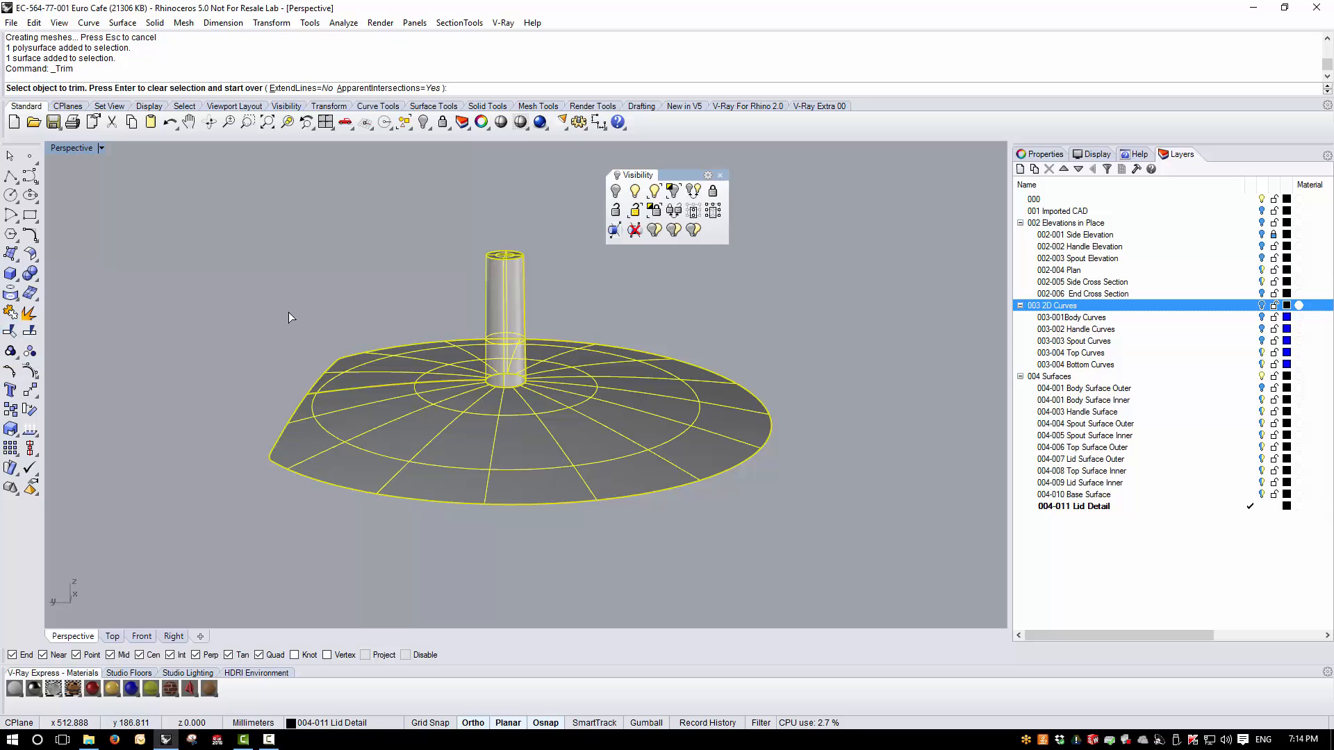
click(10, 312)
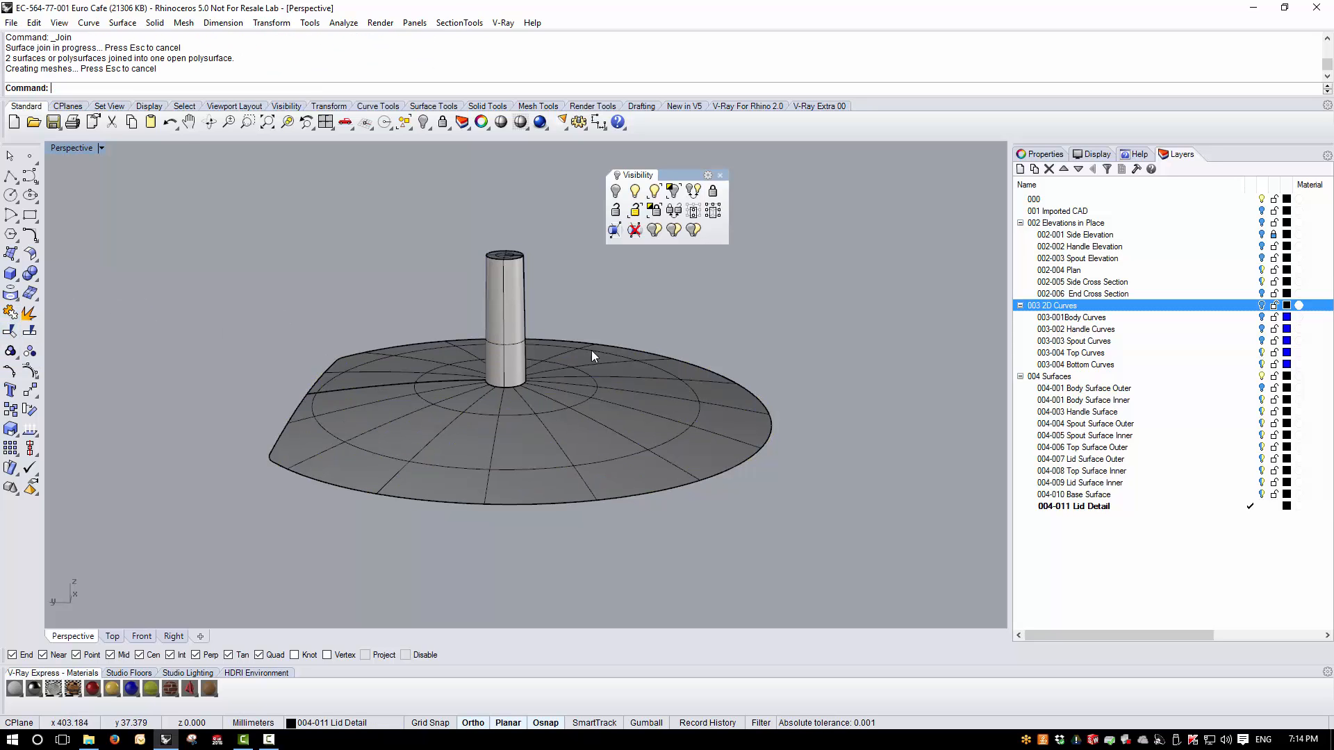
- Show all hidden objects, join every lid part into one polysurface, and clear the selection
right_drag(632, 312, 664, 292)
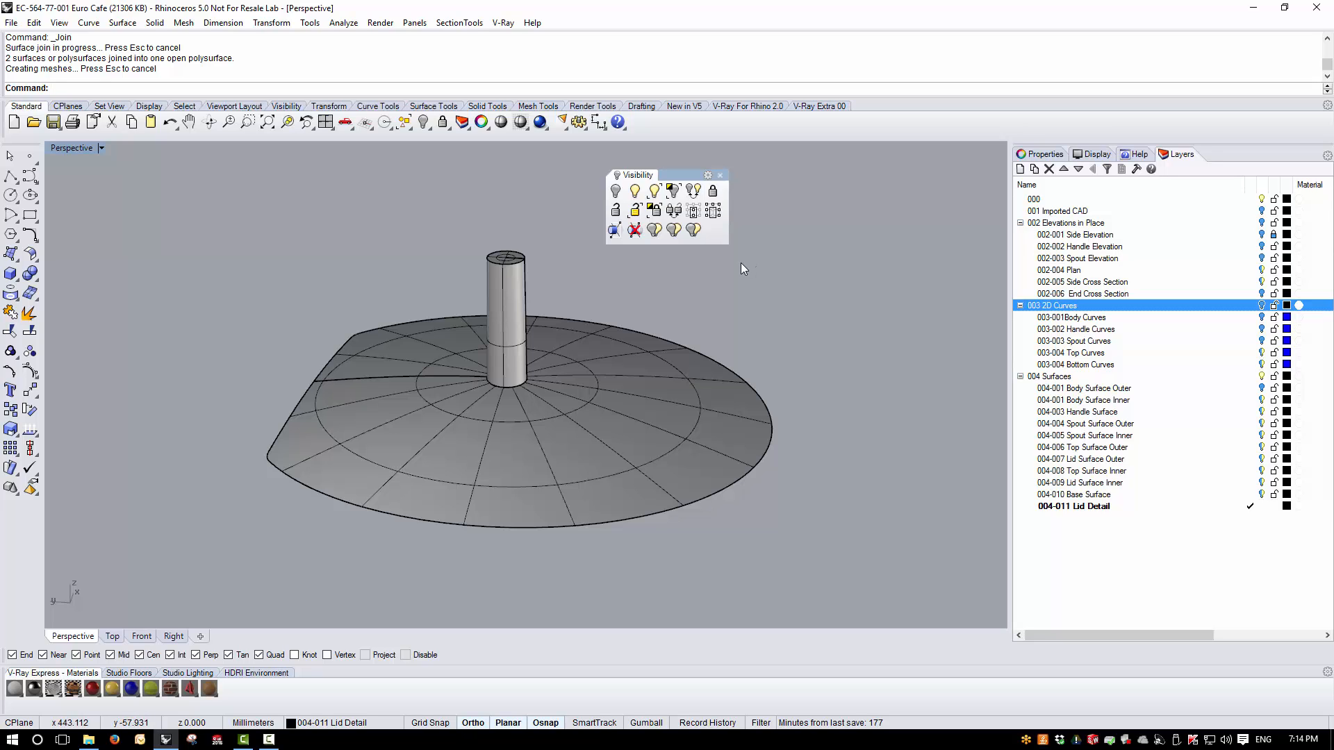
key(ctrl+alt+h)
right_drag(506, 349, 448, 371)
key(ctrl+a)
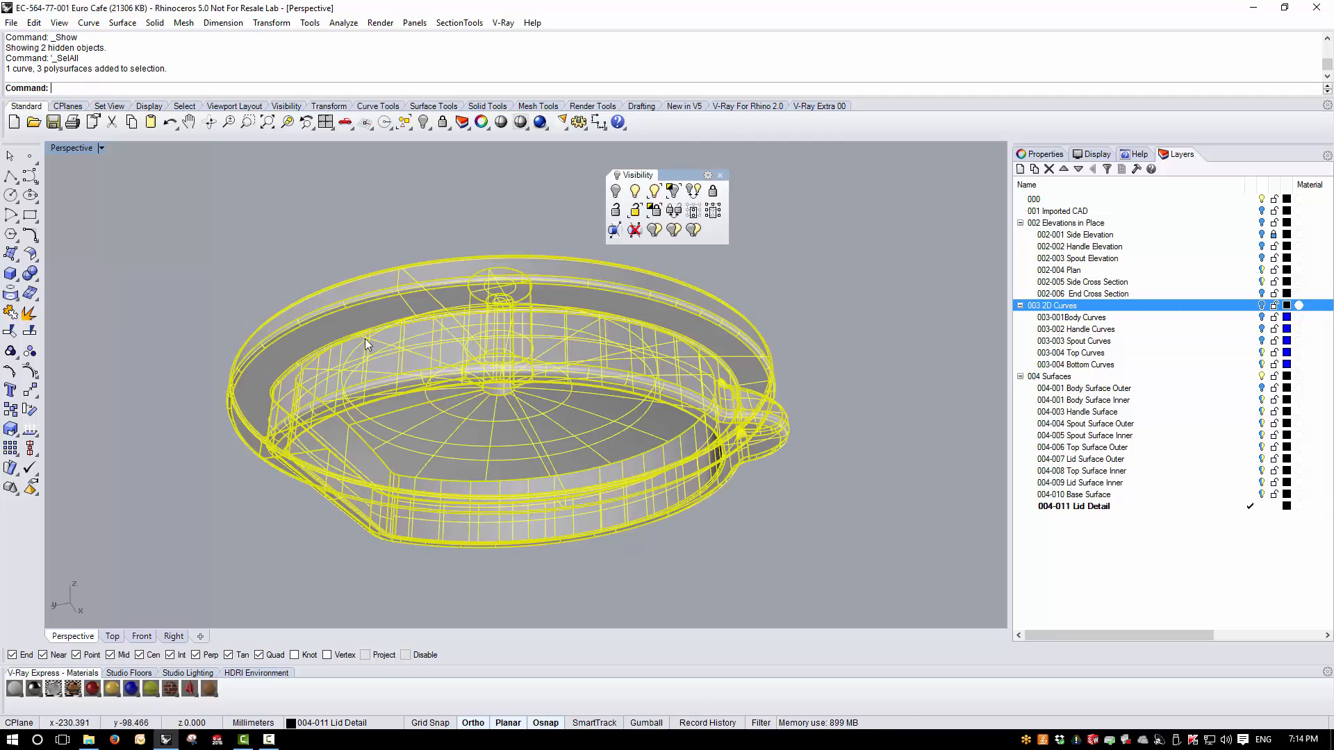
click(10, 314)
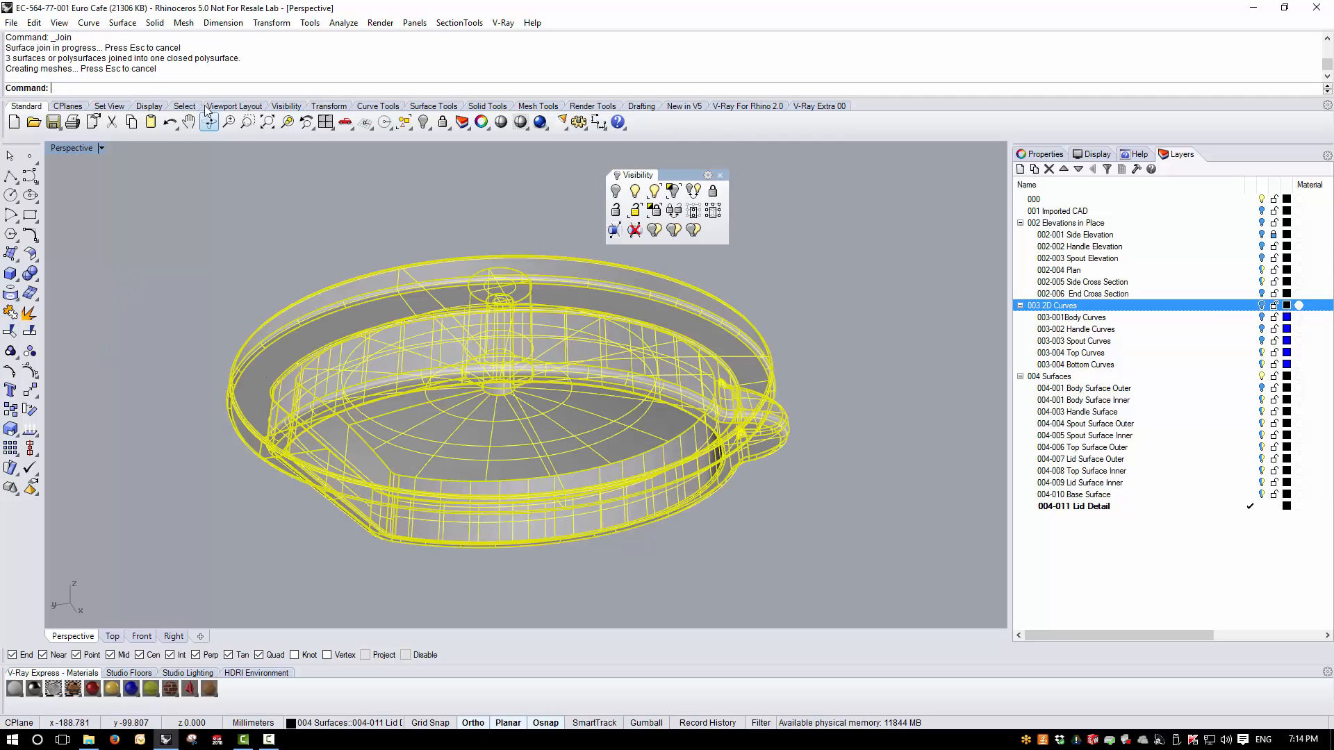
key(Escape)
- Return to the four-viewport layout and turn on the 002 Elevations in Place layer behind the knob in the Right view
right_drag(523, 394, 579, 515)
scroll(491, 300, up, 4)
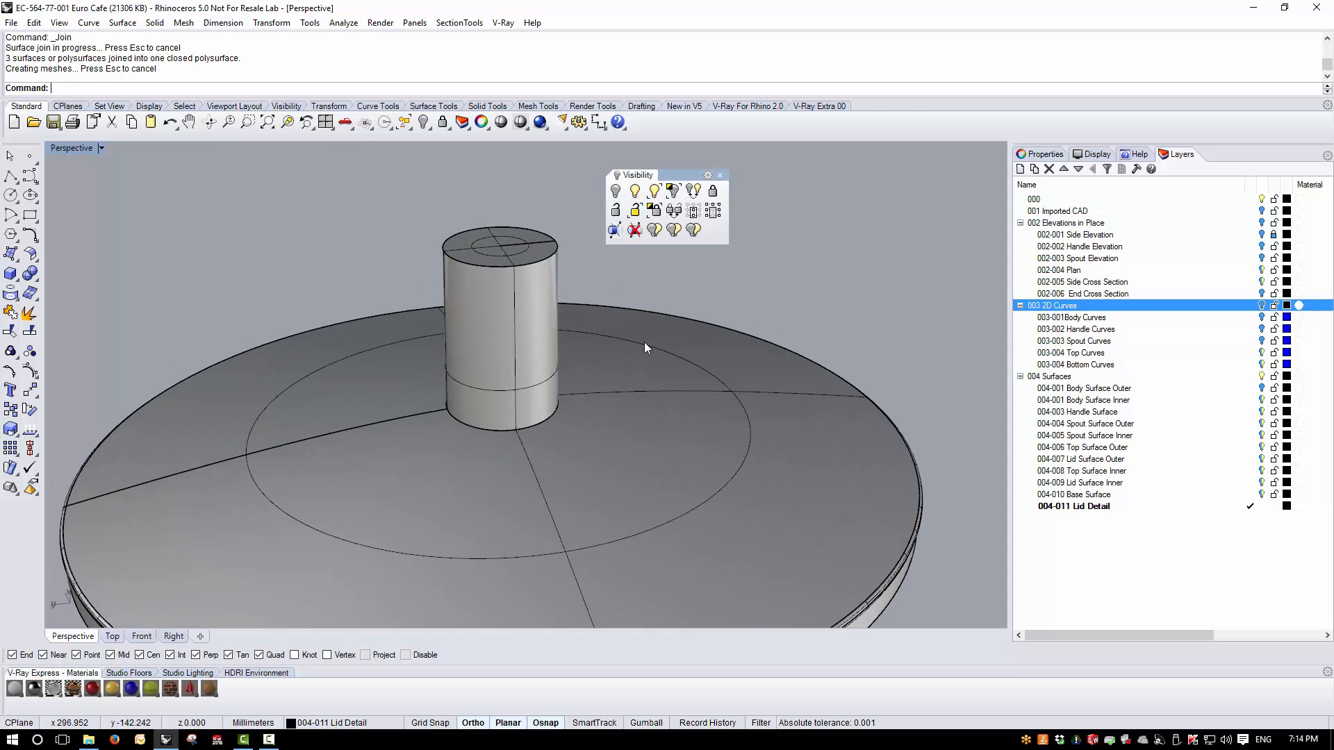
double_click(71, 148)
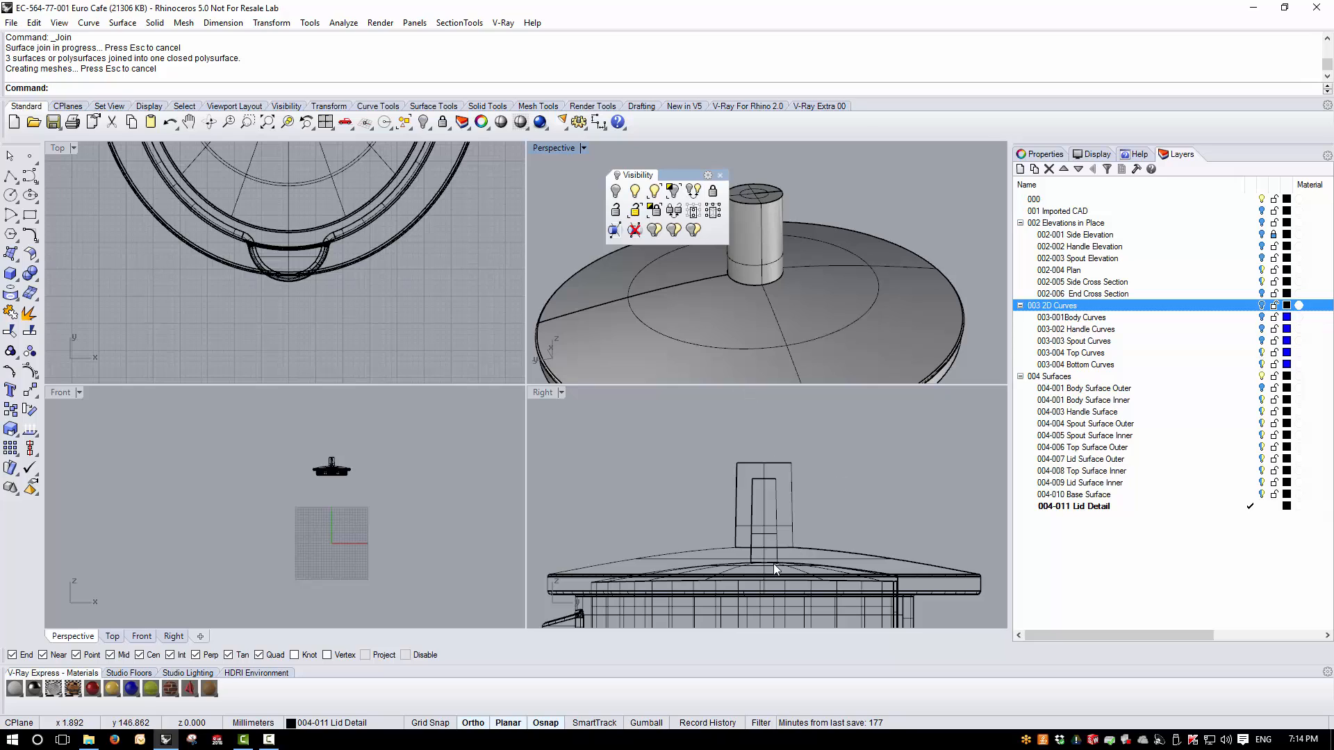
scroll(752, 556, up, 6)
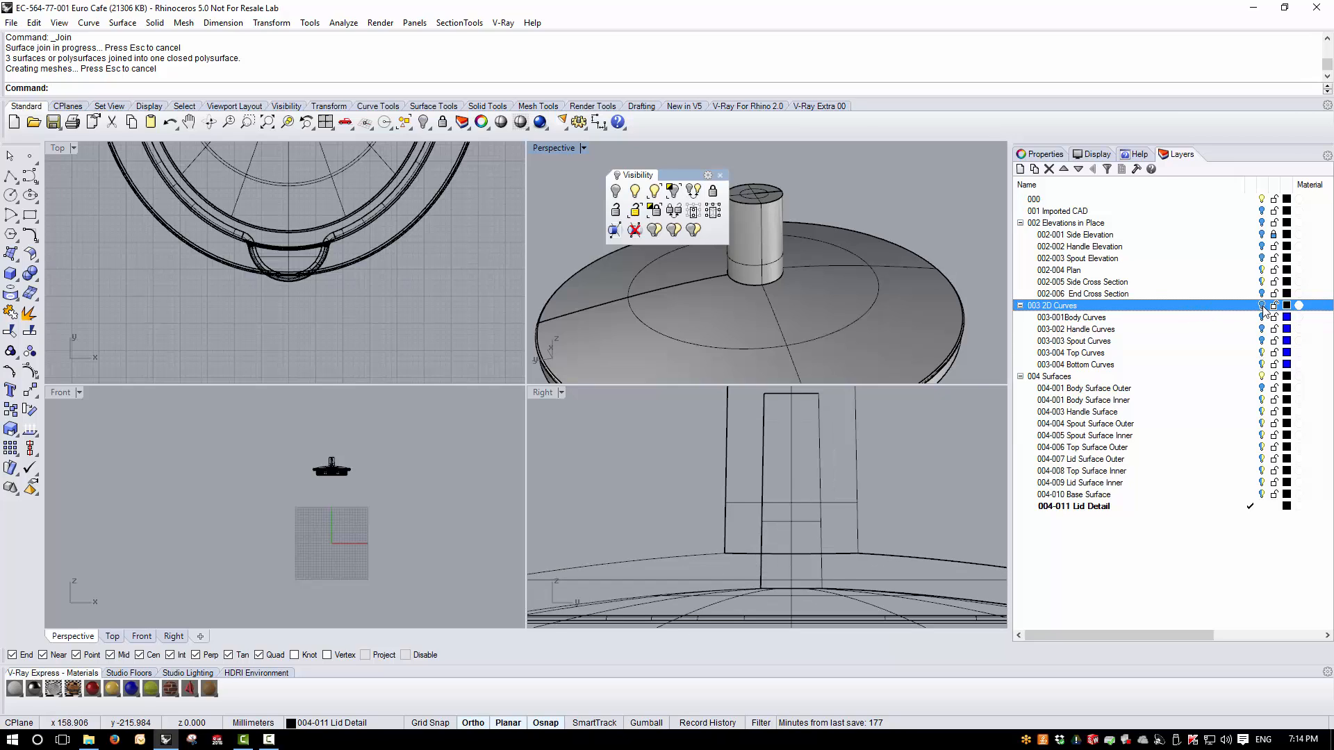
click(1261, 223)
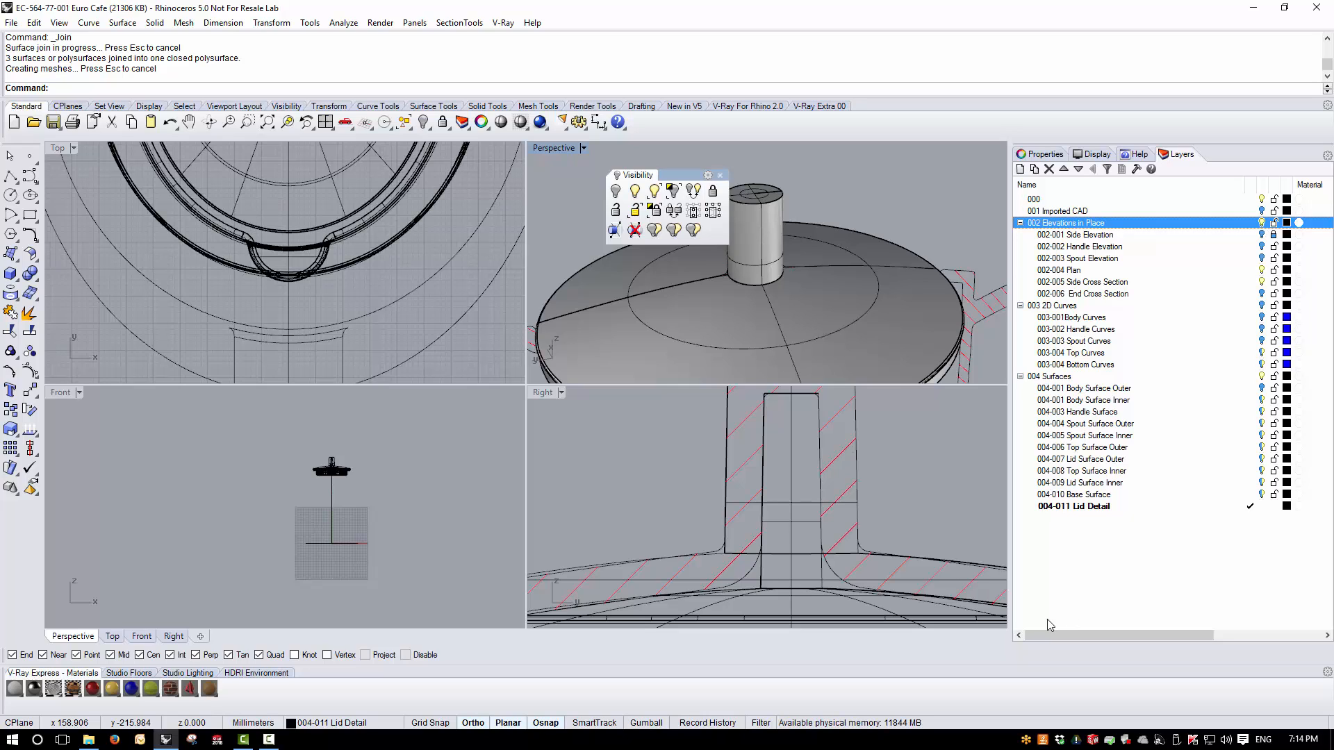
- Measure the radius of the fillet curve at the knob's base in the Right view's cross-section
scroll(885, 549, up, 5)
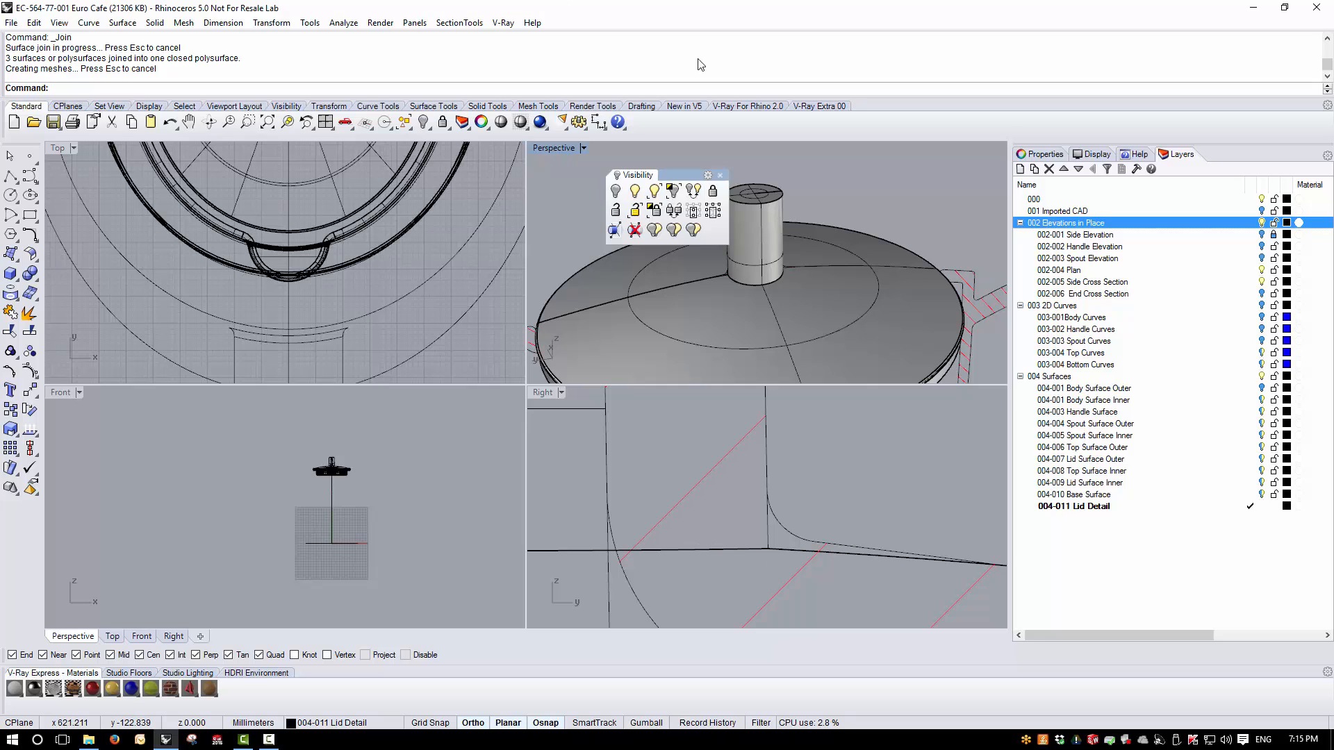
click(343, 22)
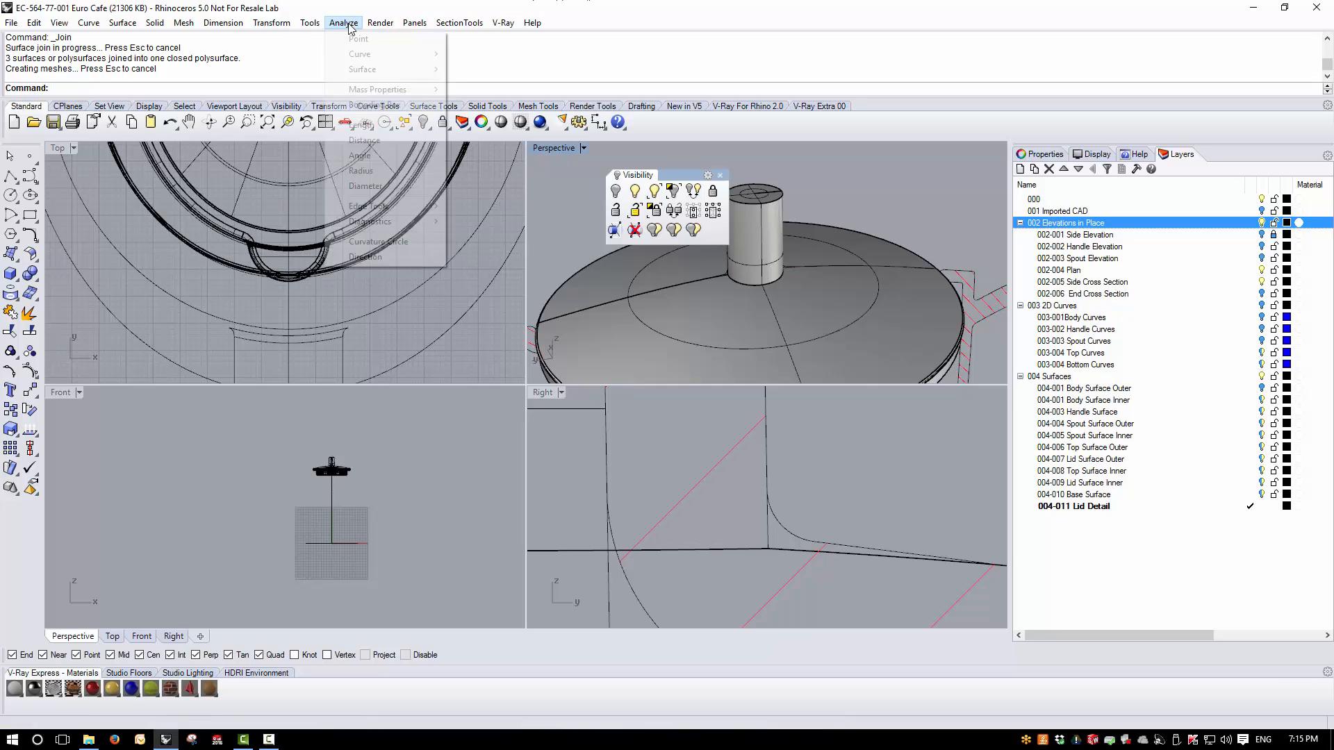
click(358, 171)
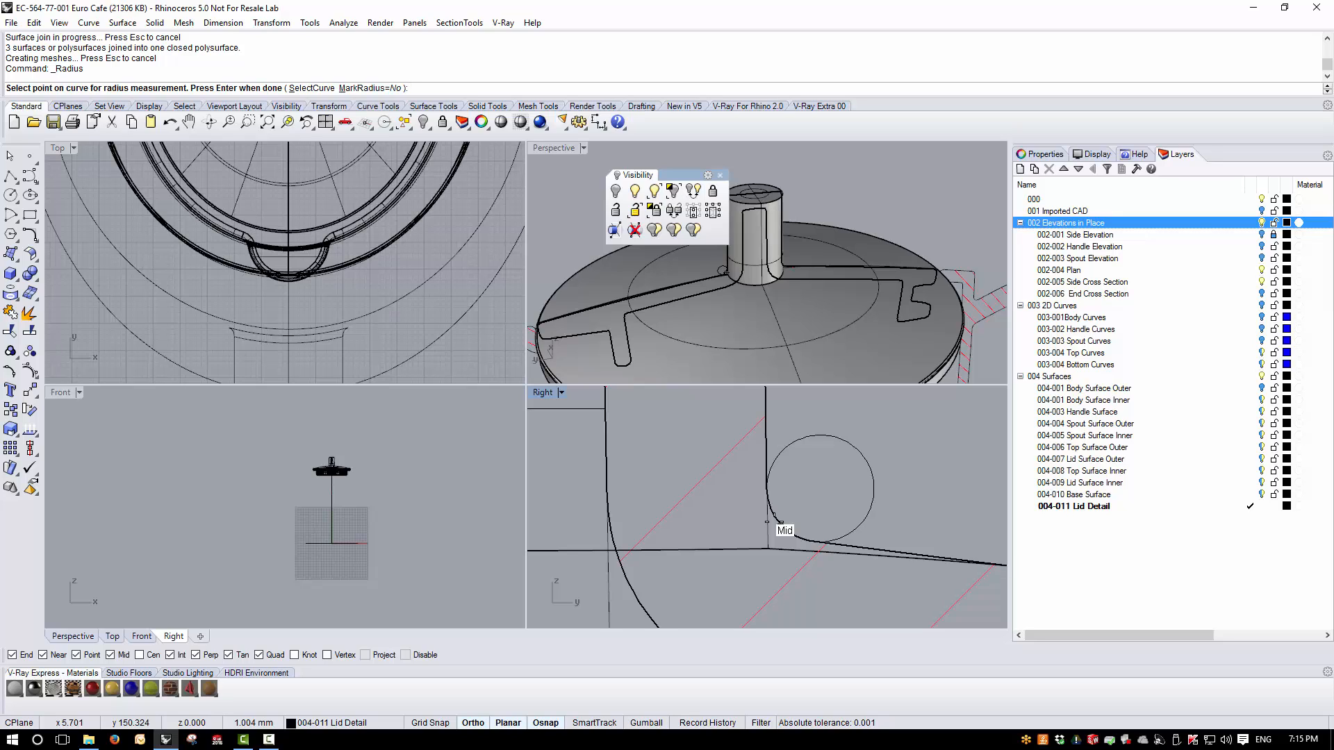
click(772, 519)
key(Return)
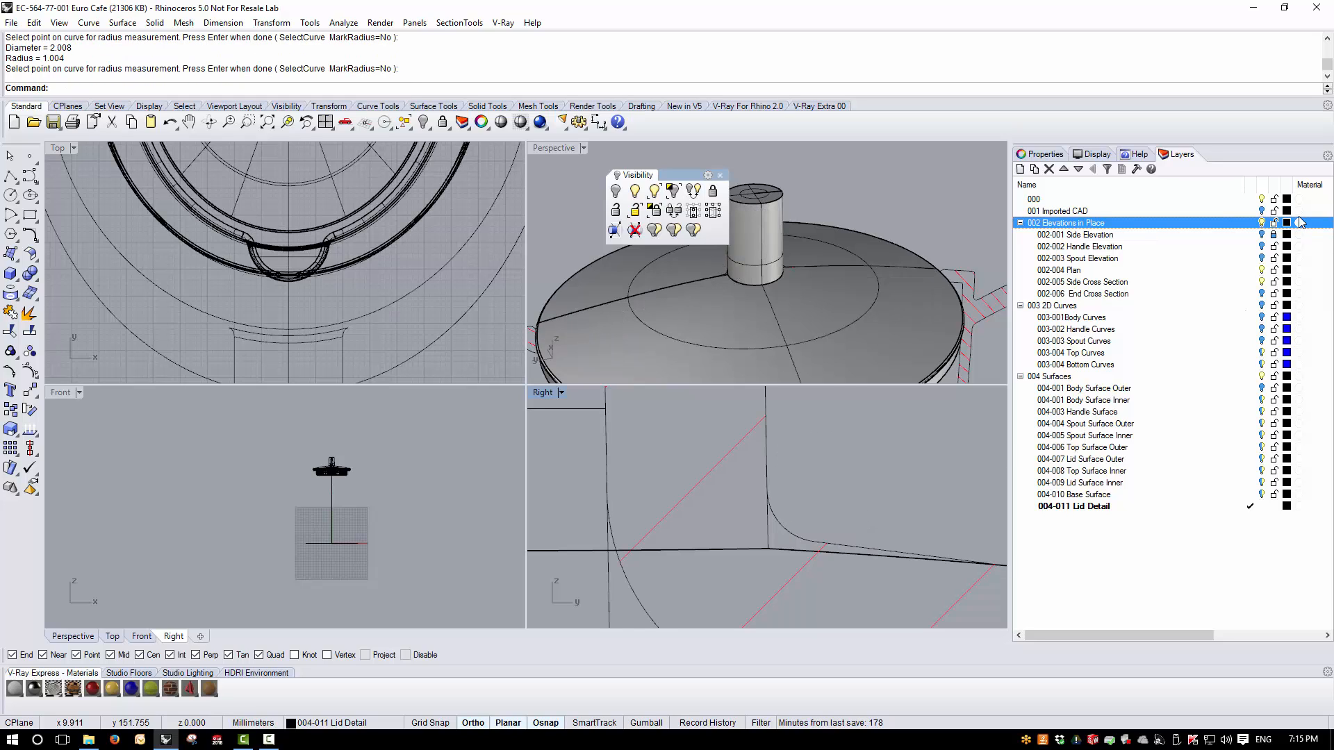
- Measure the radius of the knob's top corner curve and turn off the 002 Elevations in Place layer
scroll(811, 598, down, 8)
scroll(807, 483, up, 6)
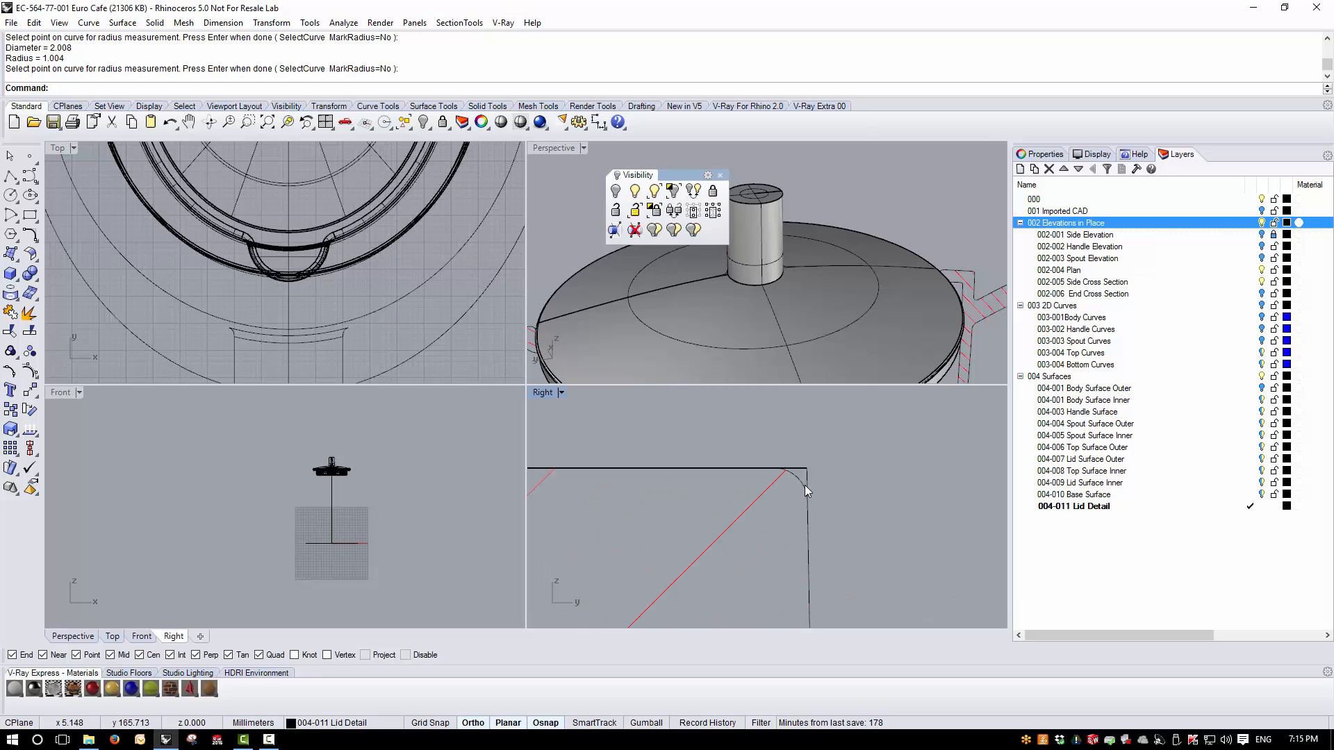
key(Return)
click(797, 477)
key(Return)
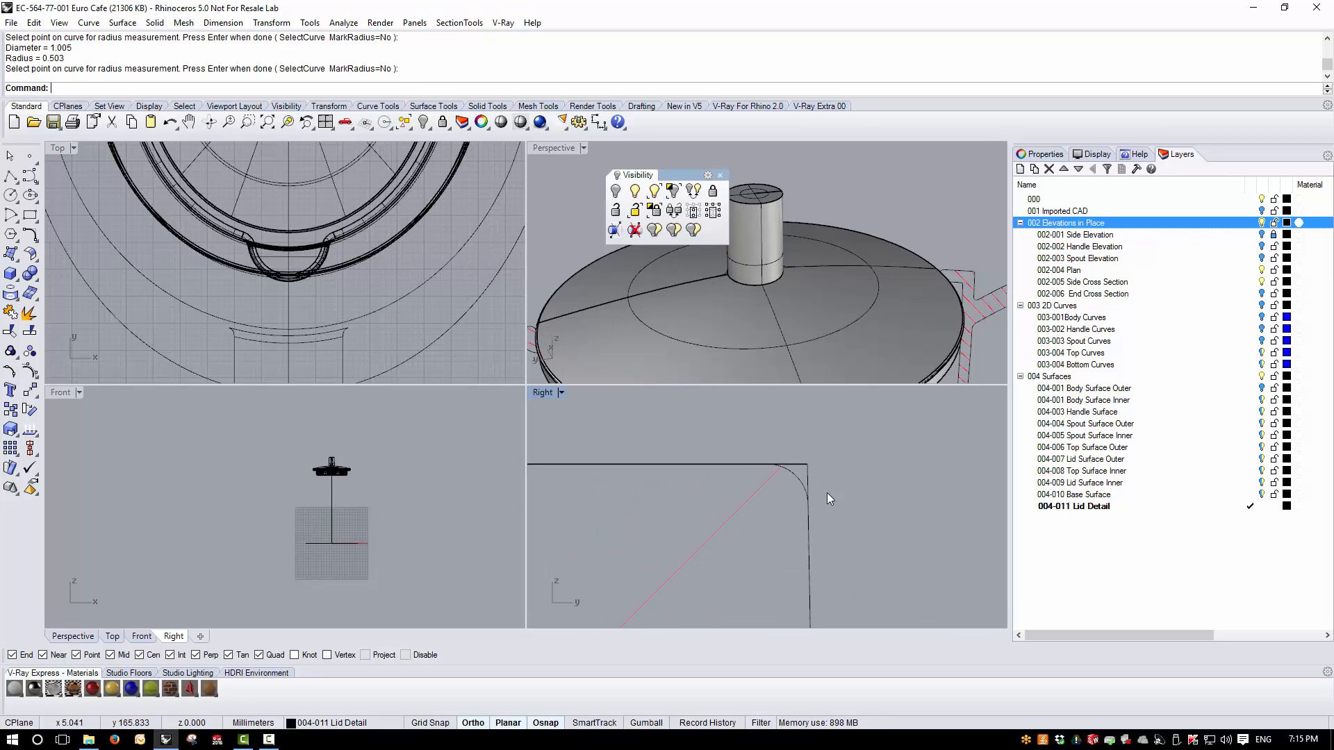
click(1261, 223)
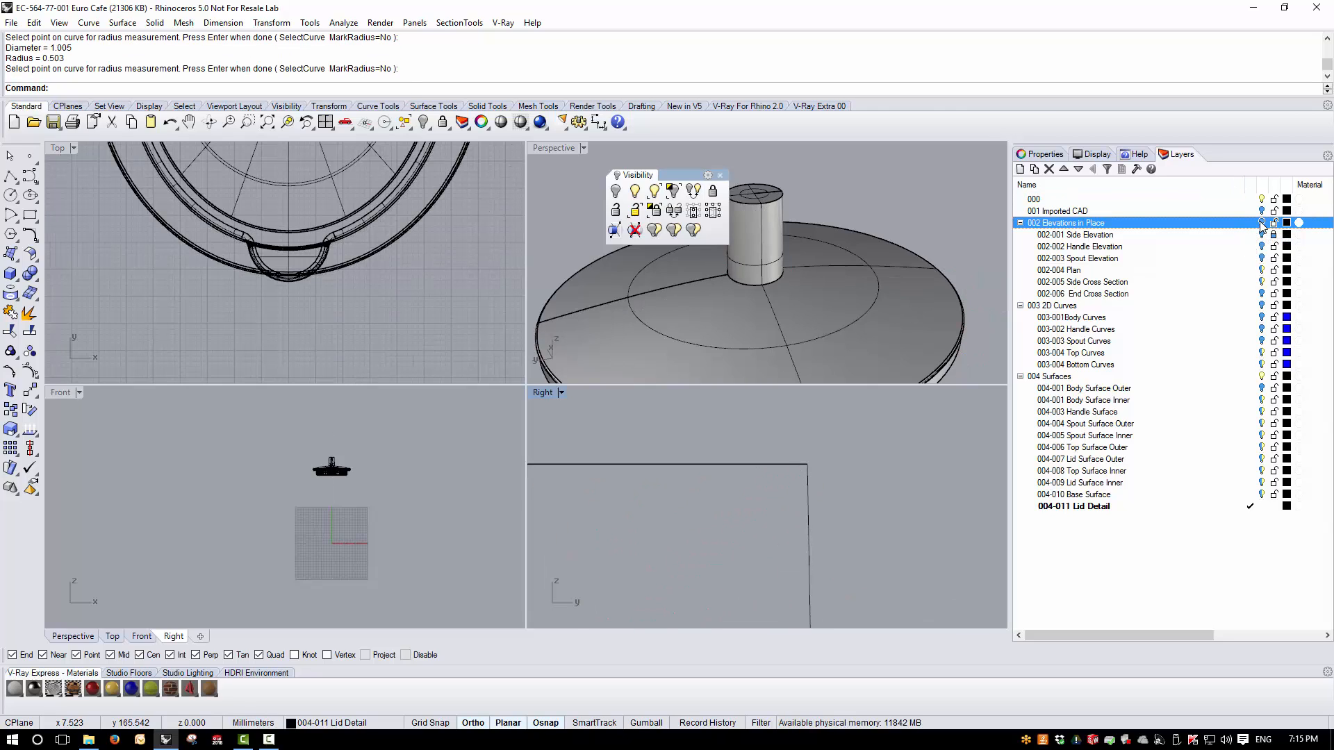
- Blend both edge segments where the knob's base meets the outer lid surface with Blend Edge at radius 1
double_click(535, 148)
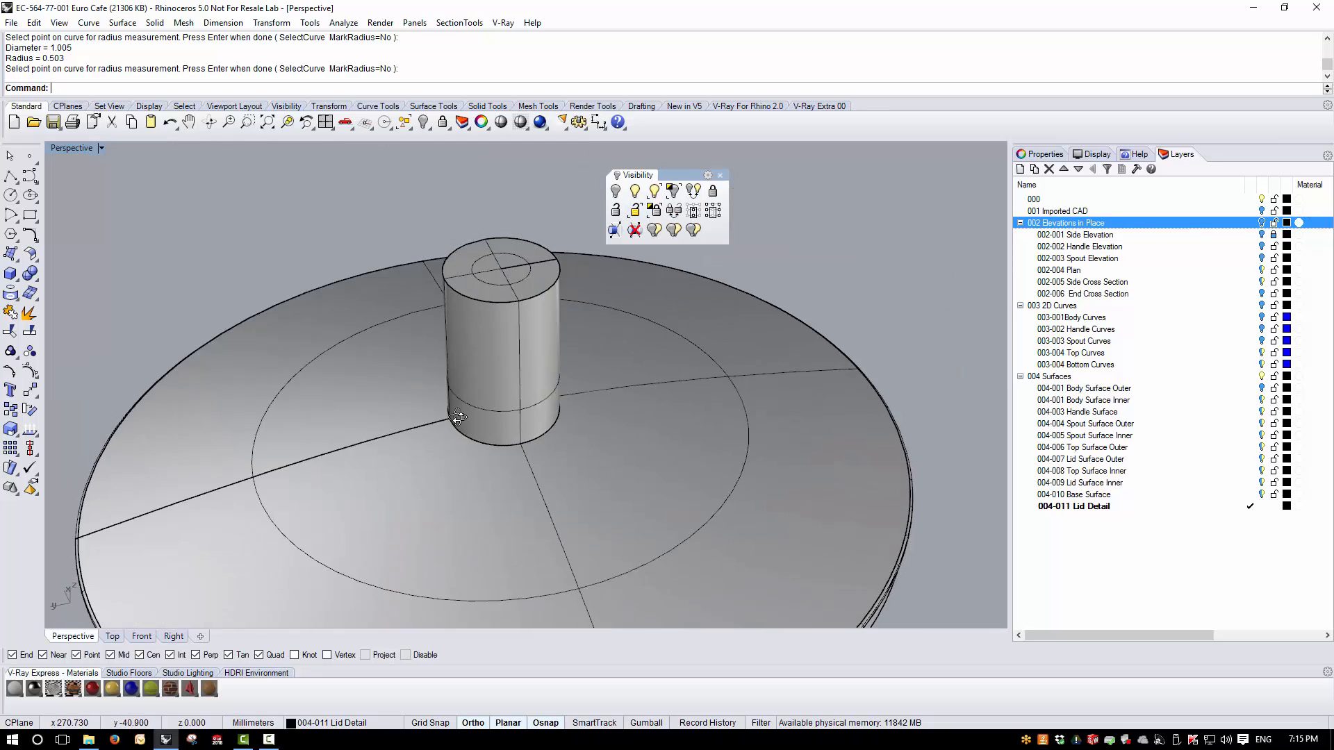
scroll(503, 296, up, 4)
click(155, 22)
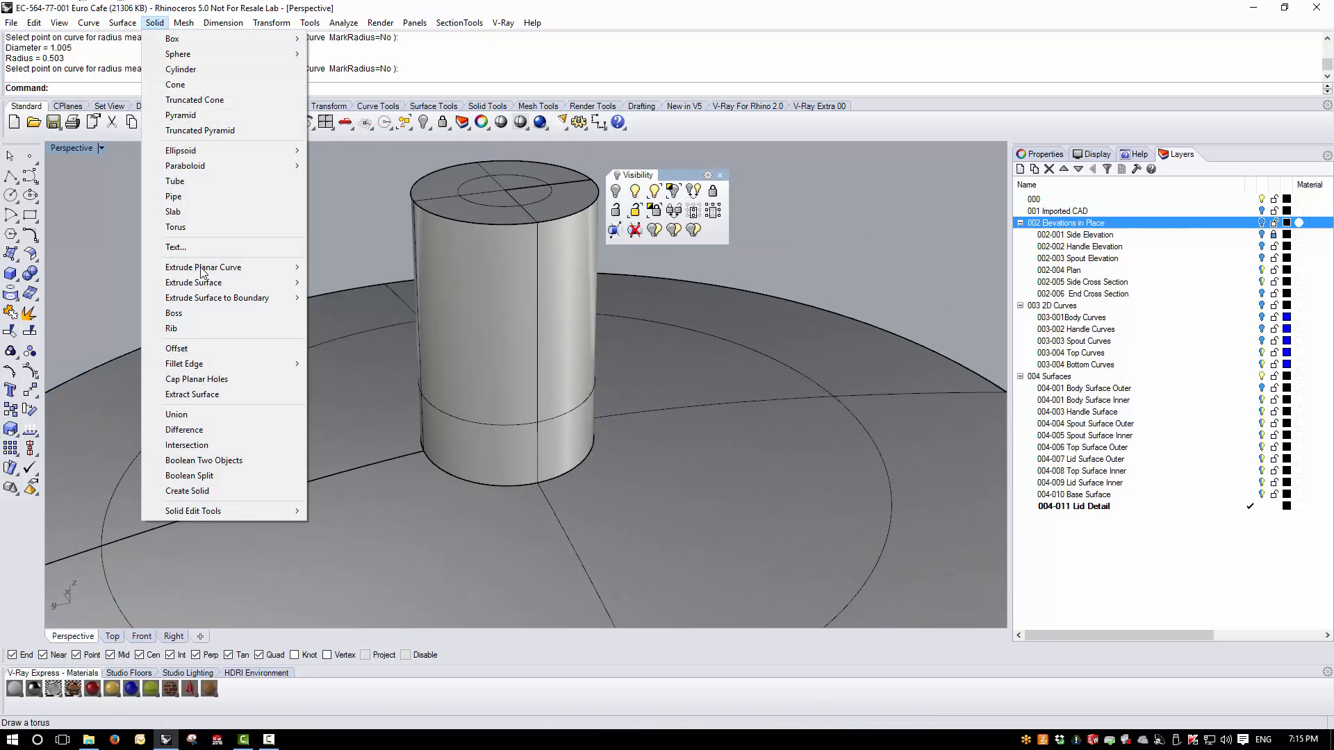
mouse_move(198, 366)
click(355, 379)
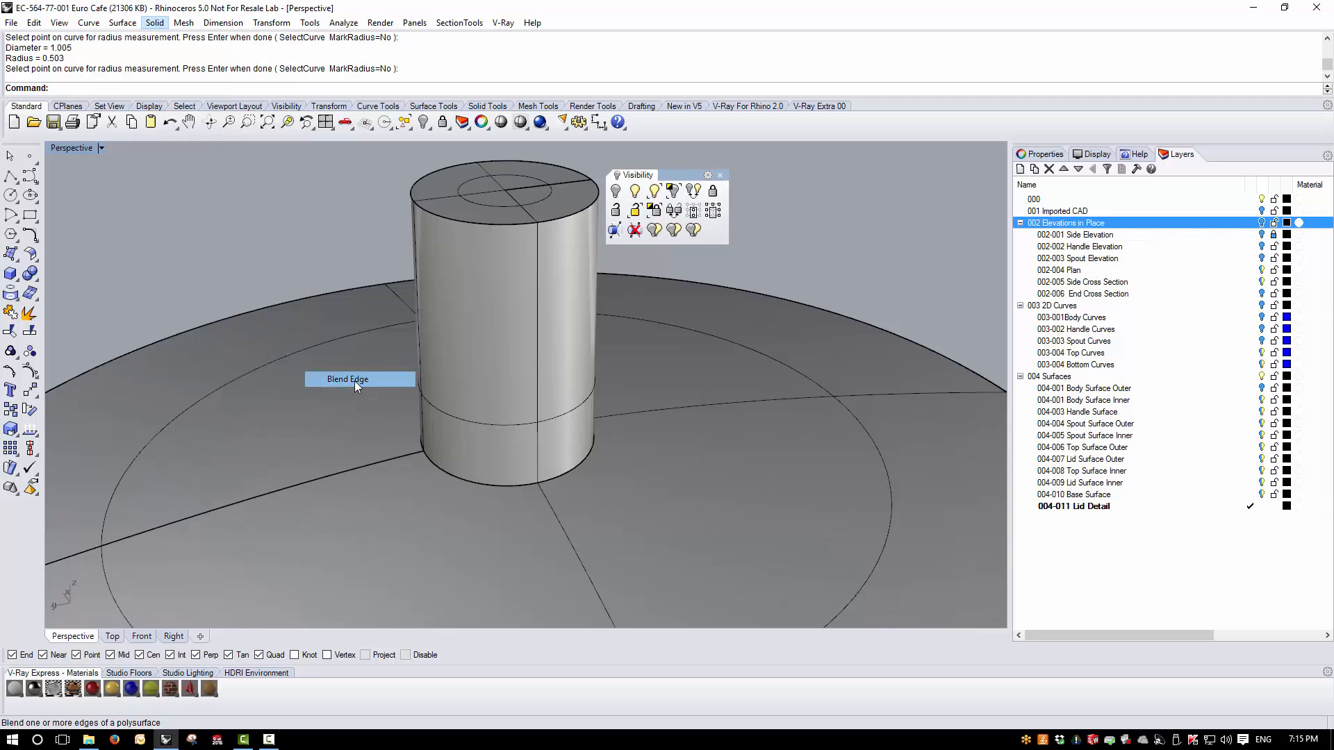
text(1)
key(Return)
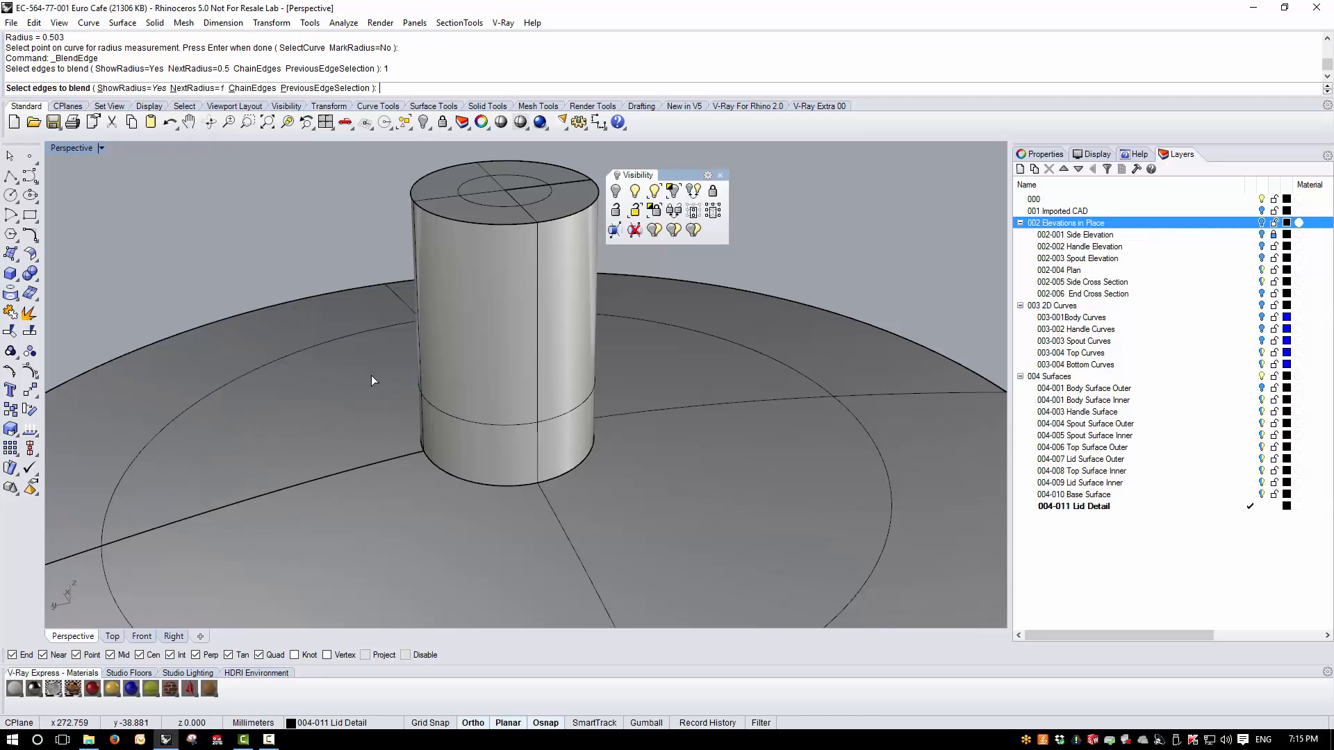
click(473, 482)
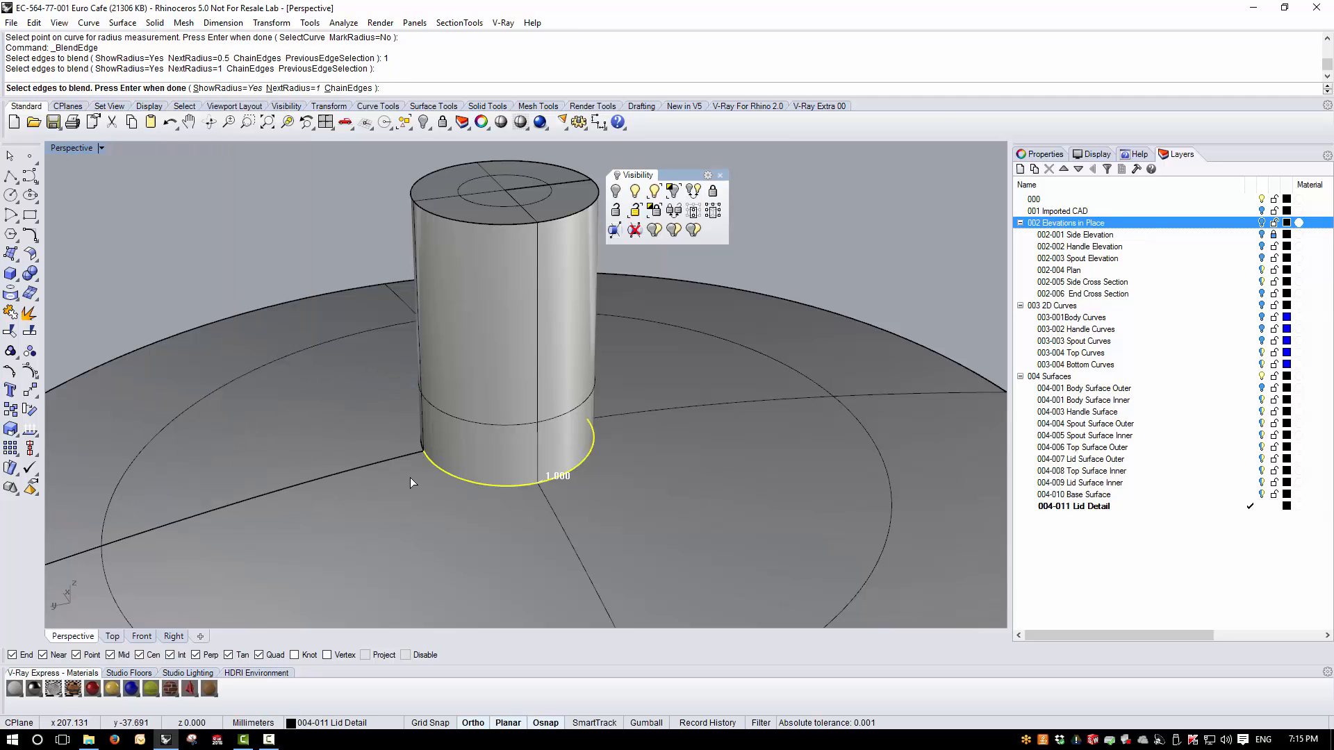
right_drag(410, 477, 598, 477)
click(598, 477)
right_drag(389, 502, 495, 470)
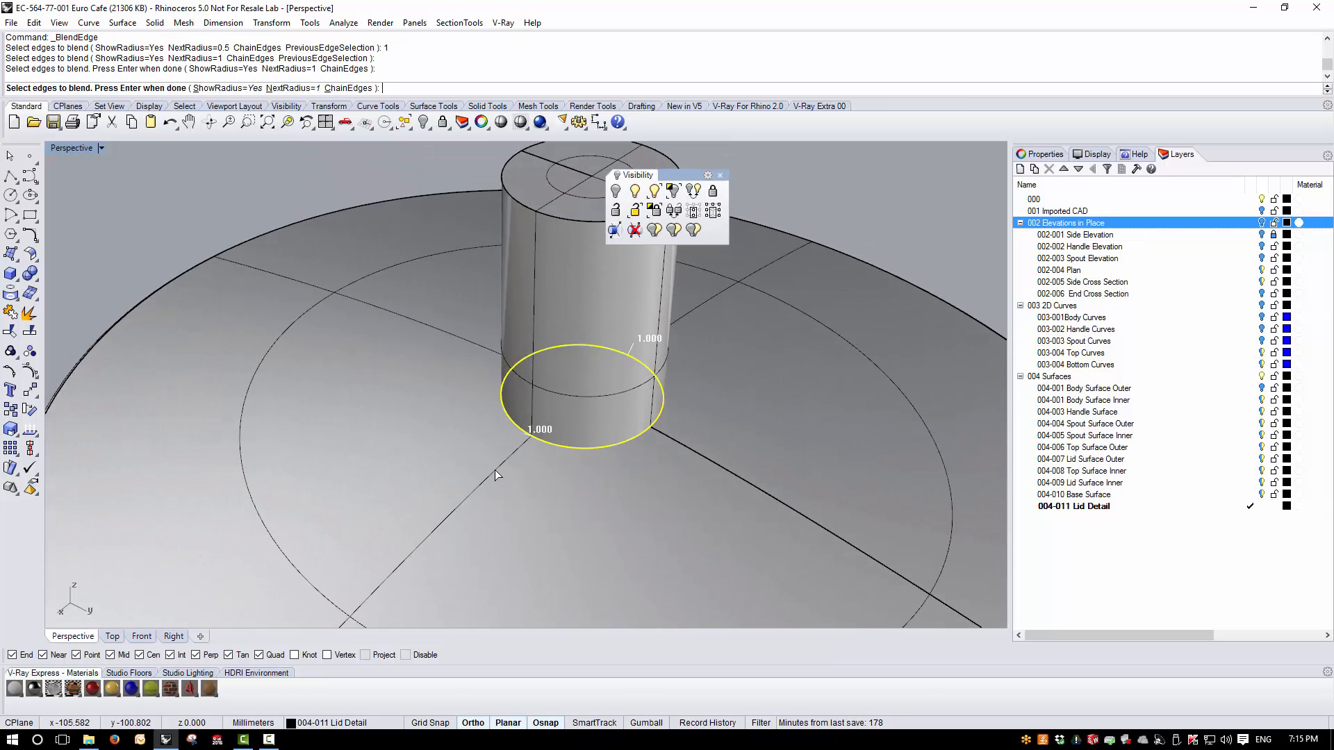
scroll(669, 420, up, 4)
right_click(639, 486)
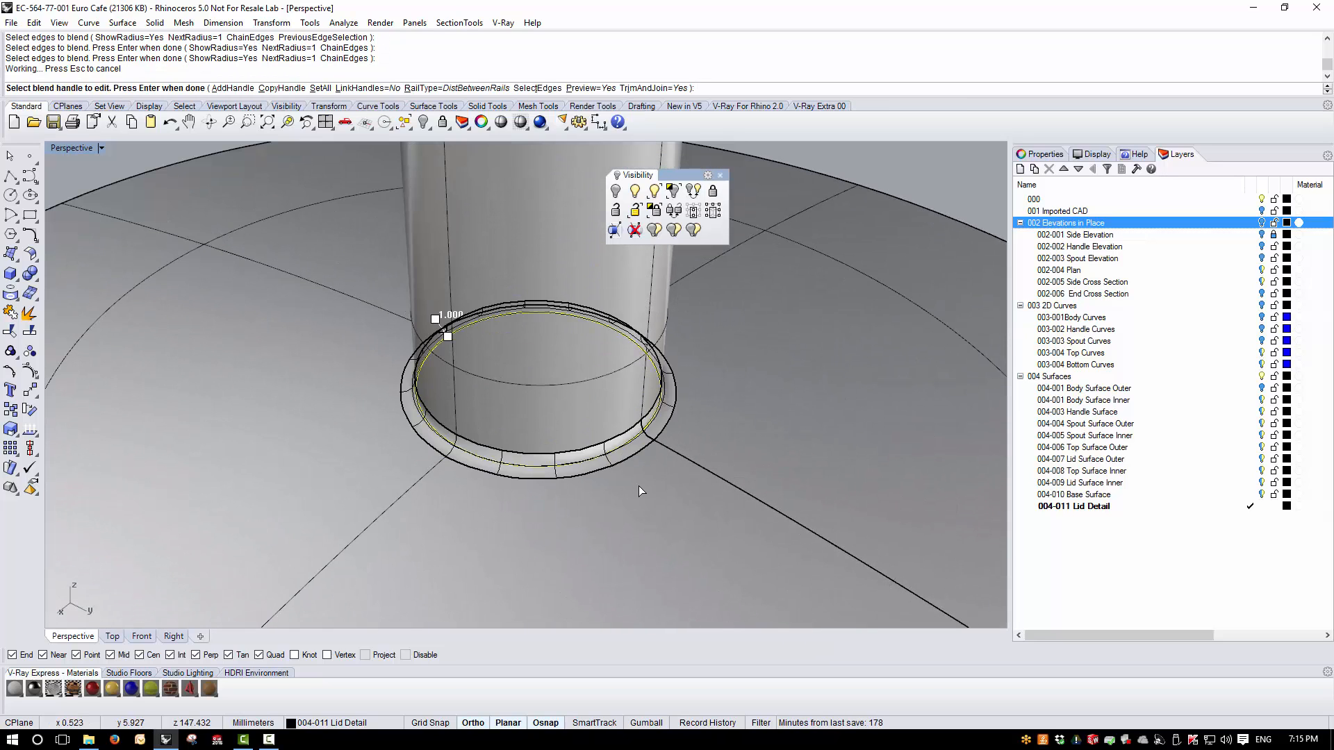
right_click(639, 486)
- Blend the knob's outer top edge with Blend Edge at radius 0.5
scroll(482, 462, down, 5)
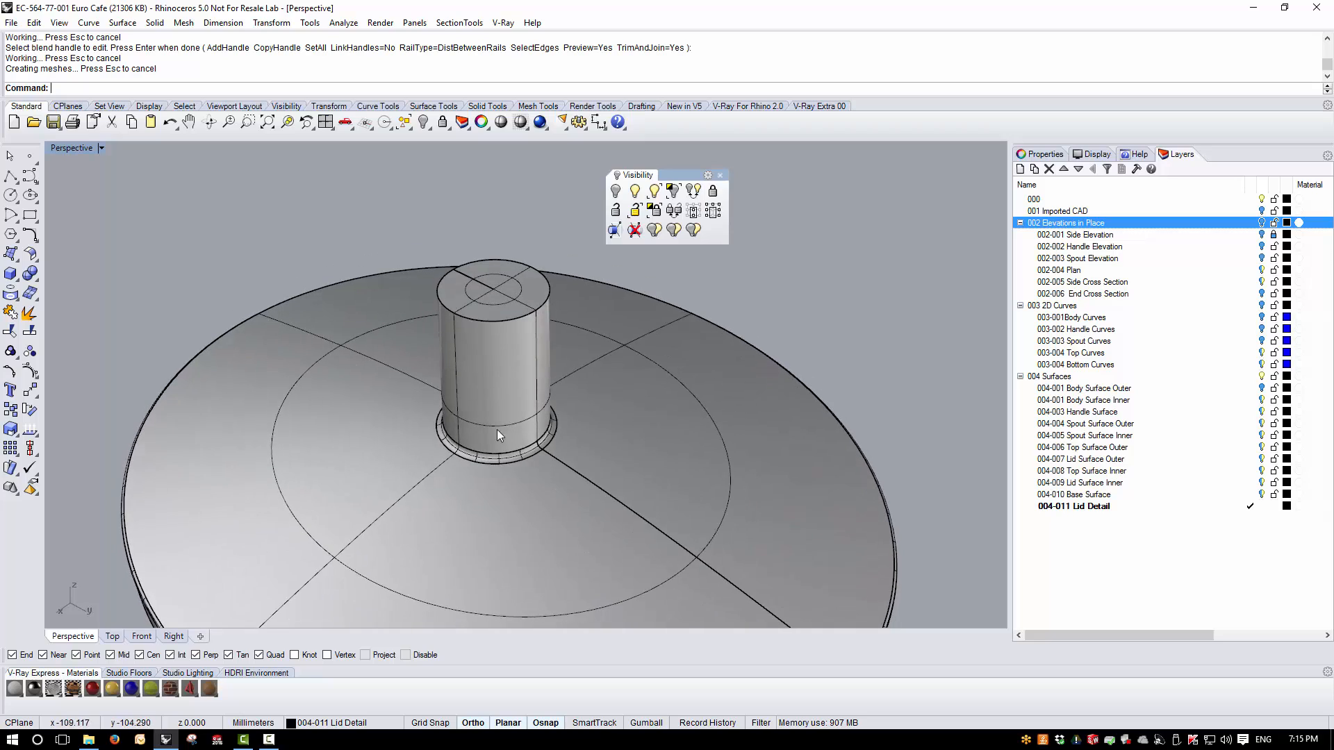
right_click(501, 378)
text(0)
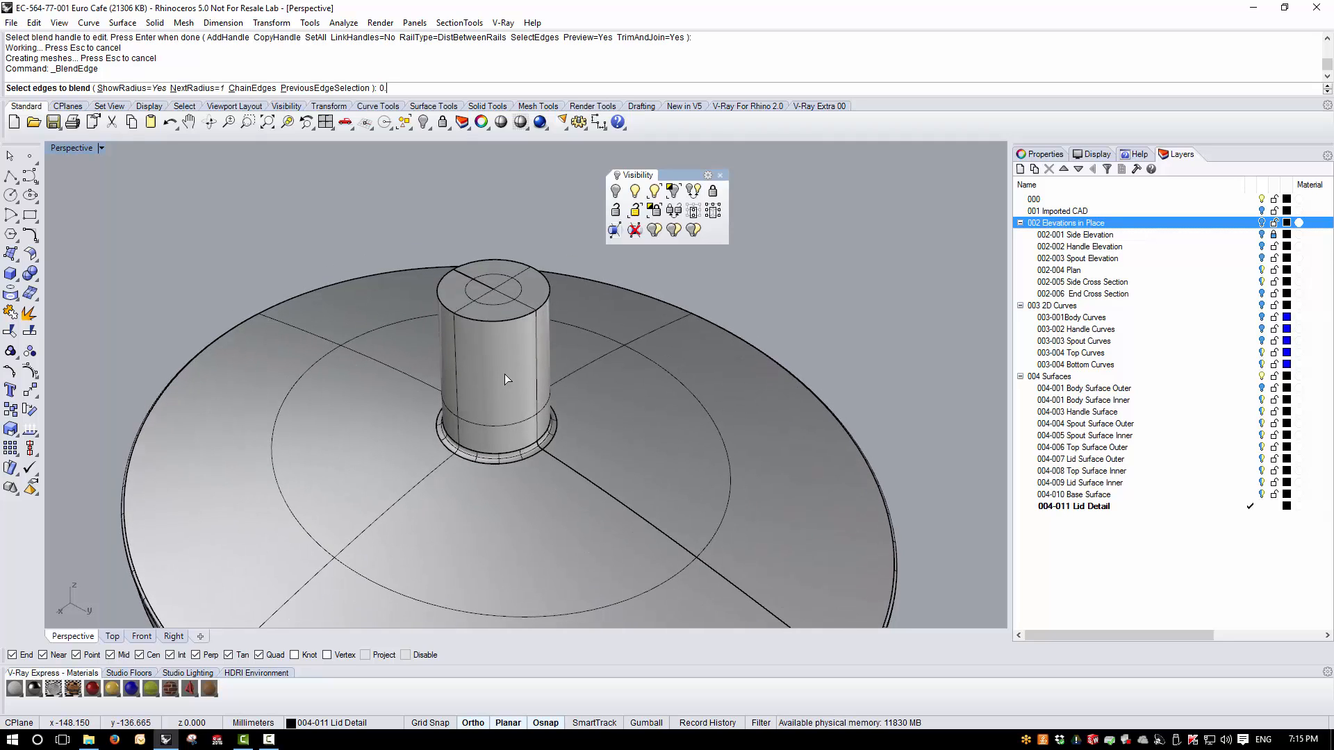
text(.5)
key(Return)
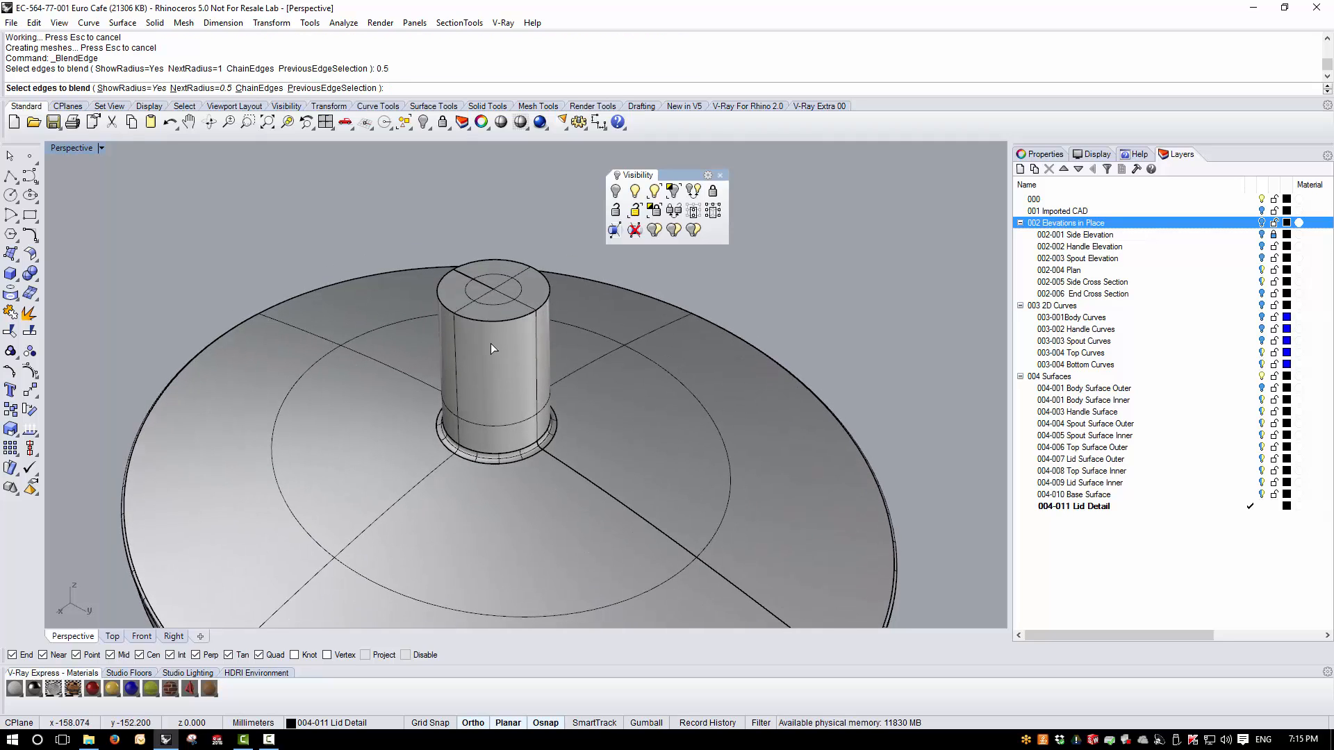
click(506, 320)
key(Return)
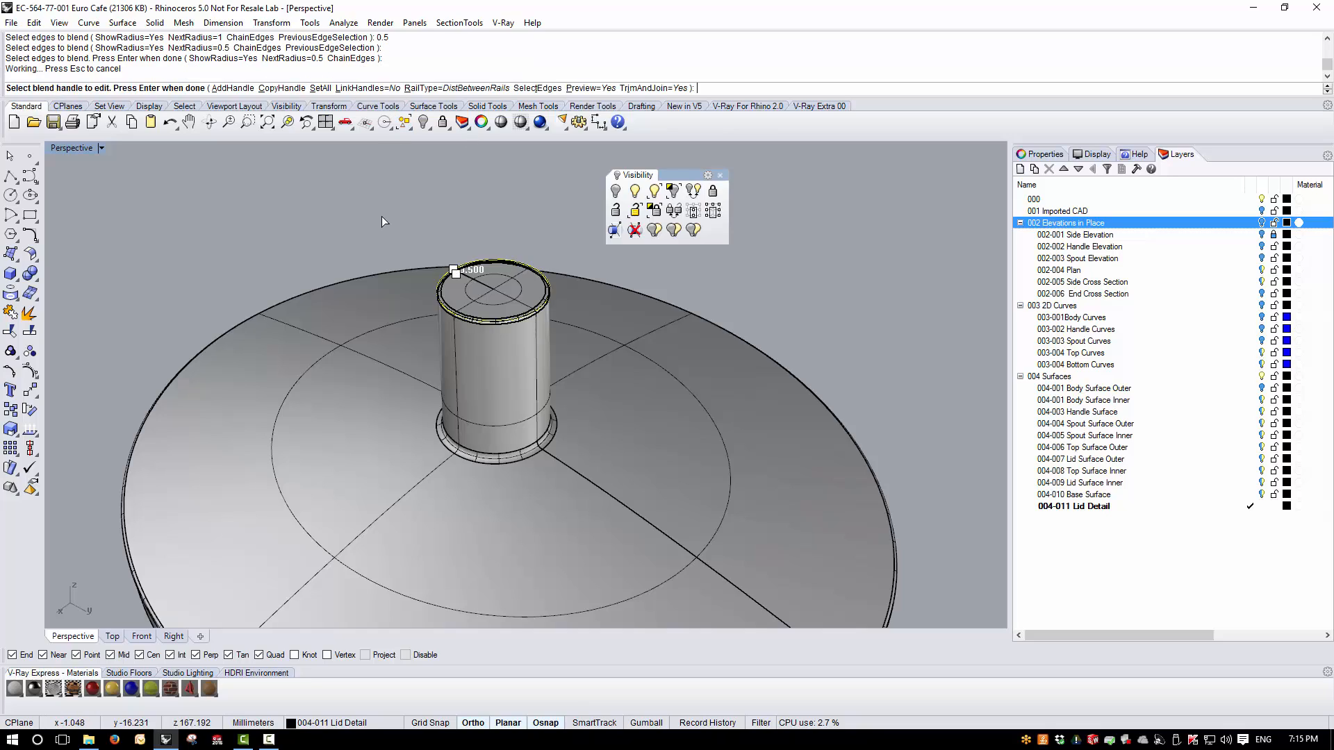
key(Return)
- Fillet both edge segments of the knob's hollow opening on the lid's underside with Fillet Edge at radius 4
right_drag(427, 265, 452, 152)
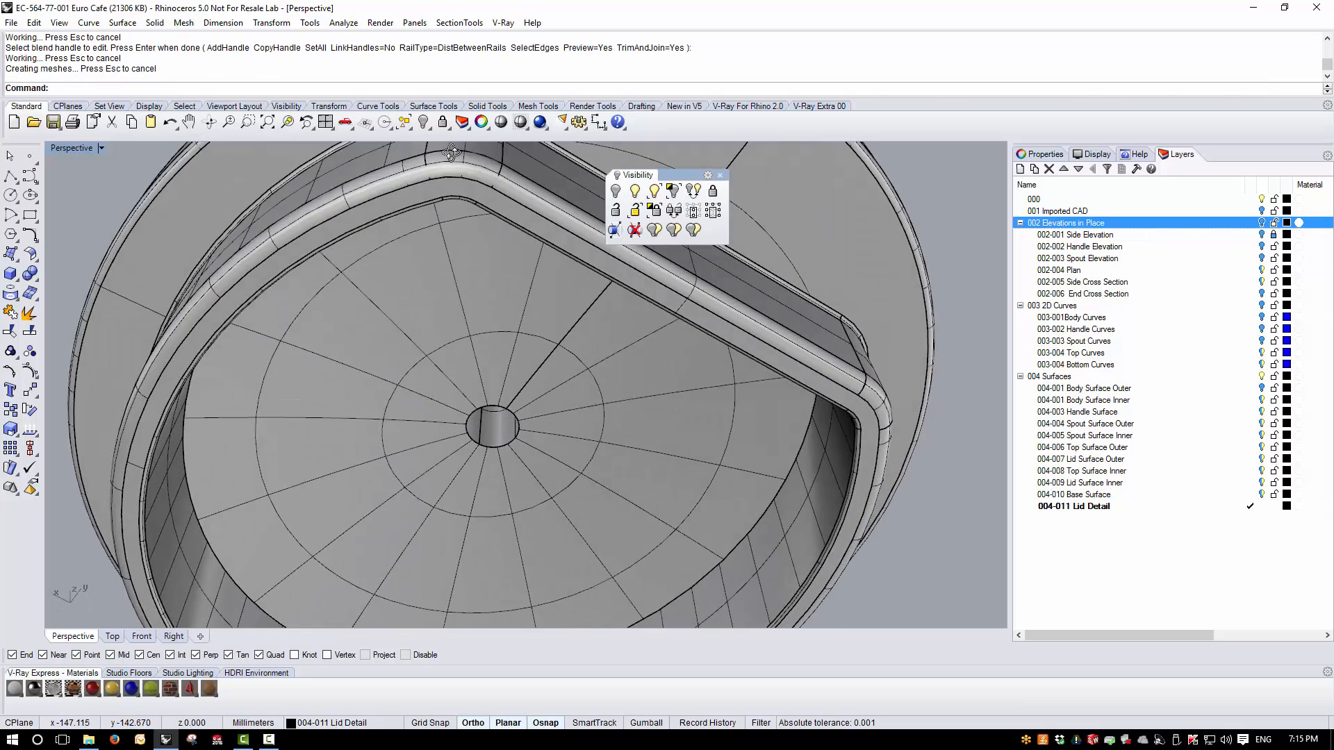
scroll(496, 417, up, 5)
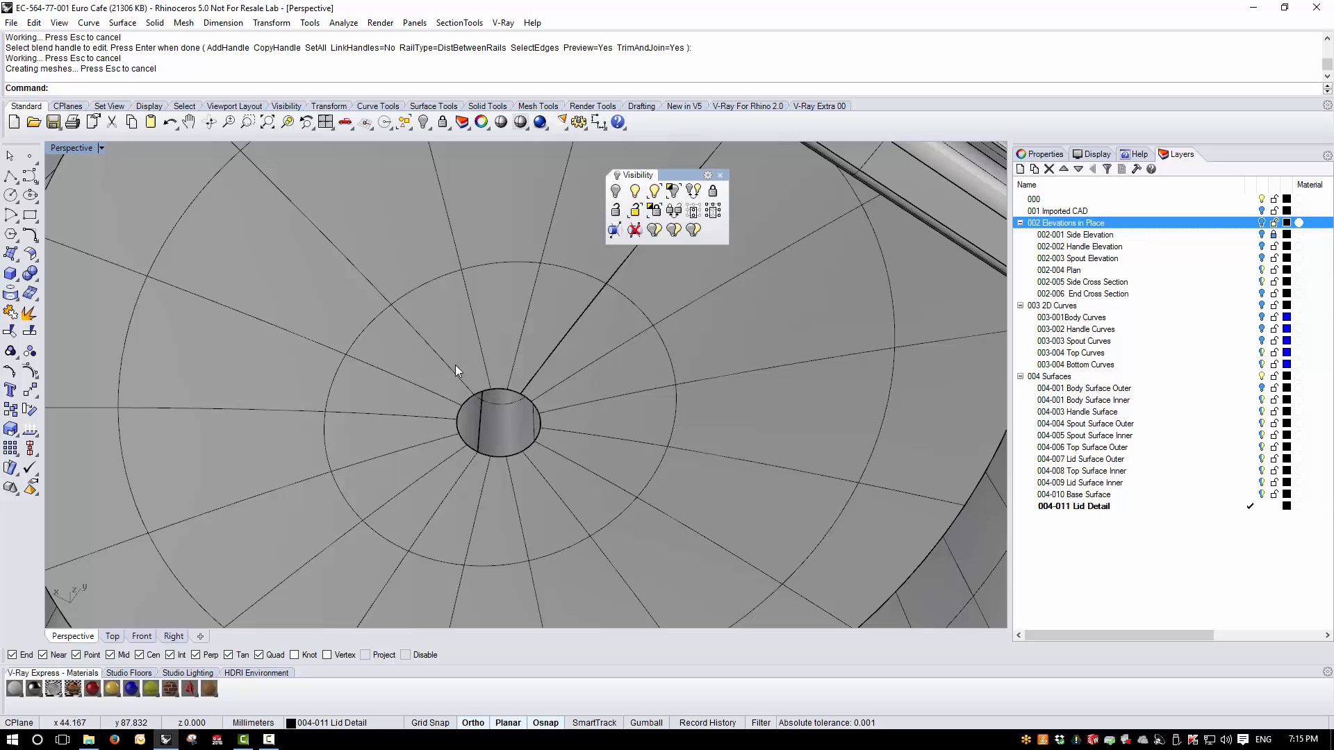
click(154, 23)
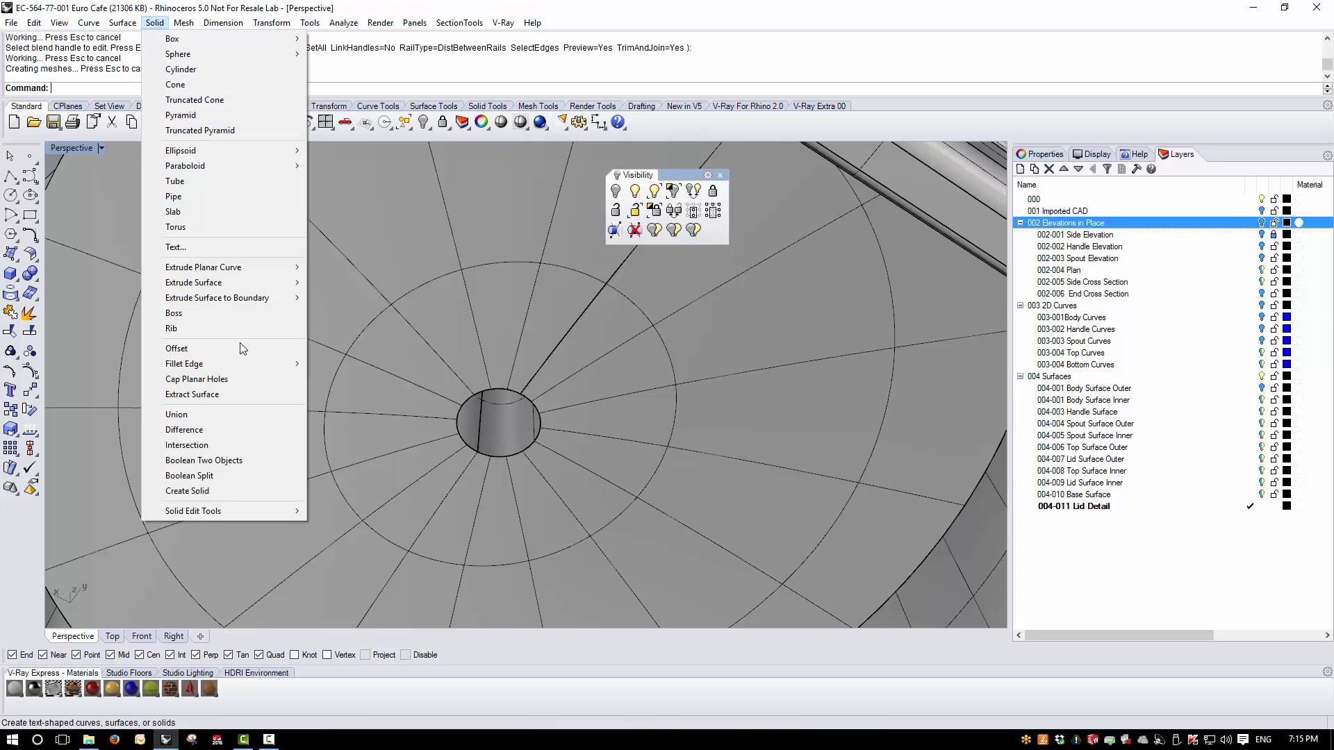
mouse_move(202, 363)
click(372, 362)
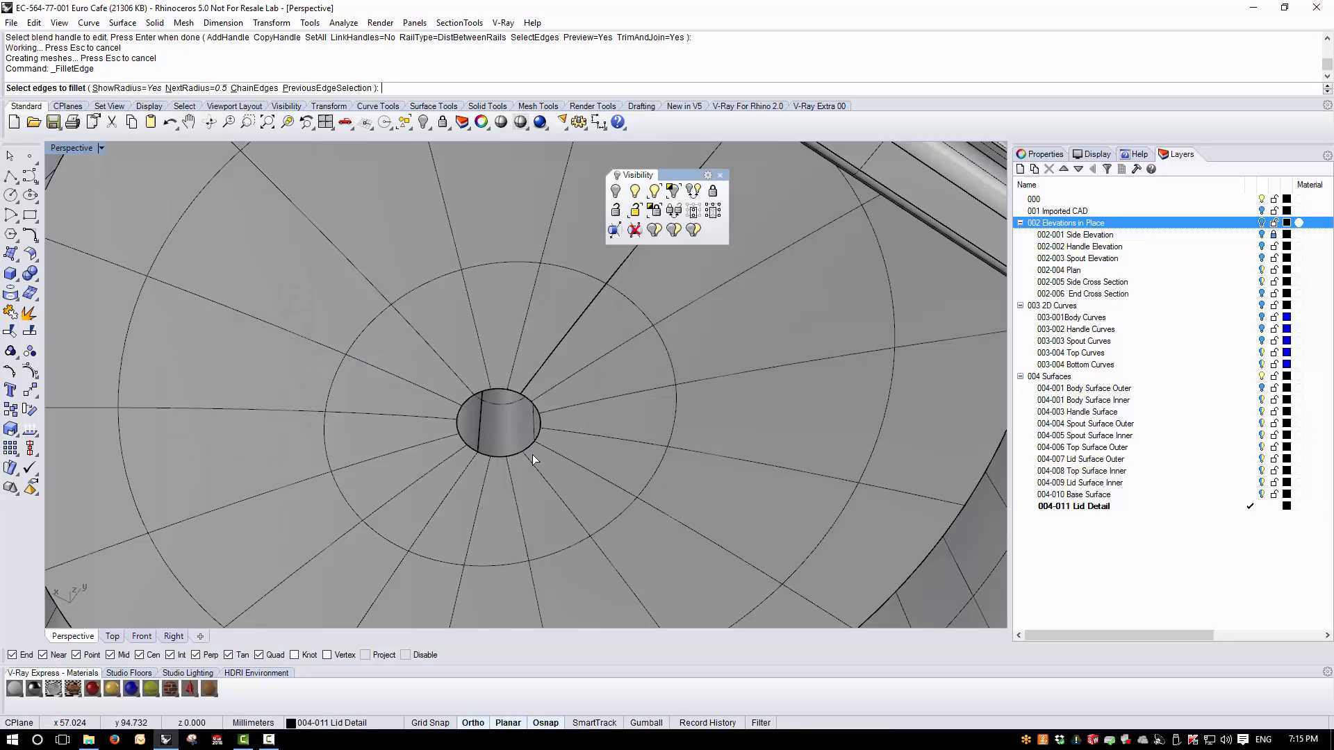
key(Return)
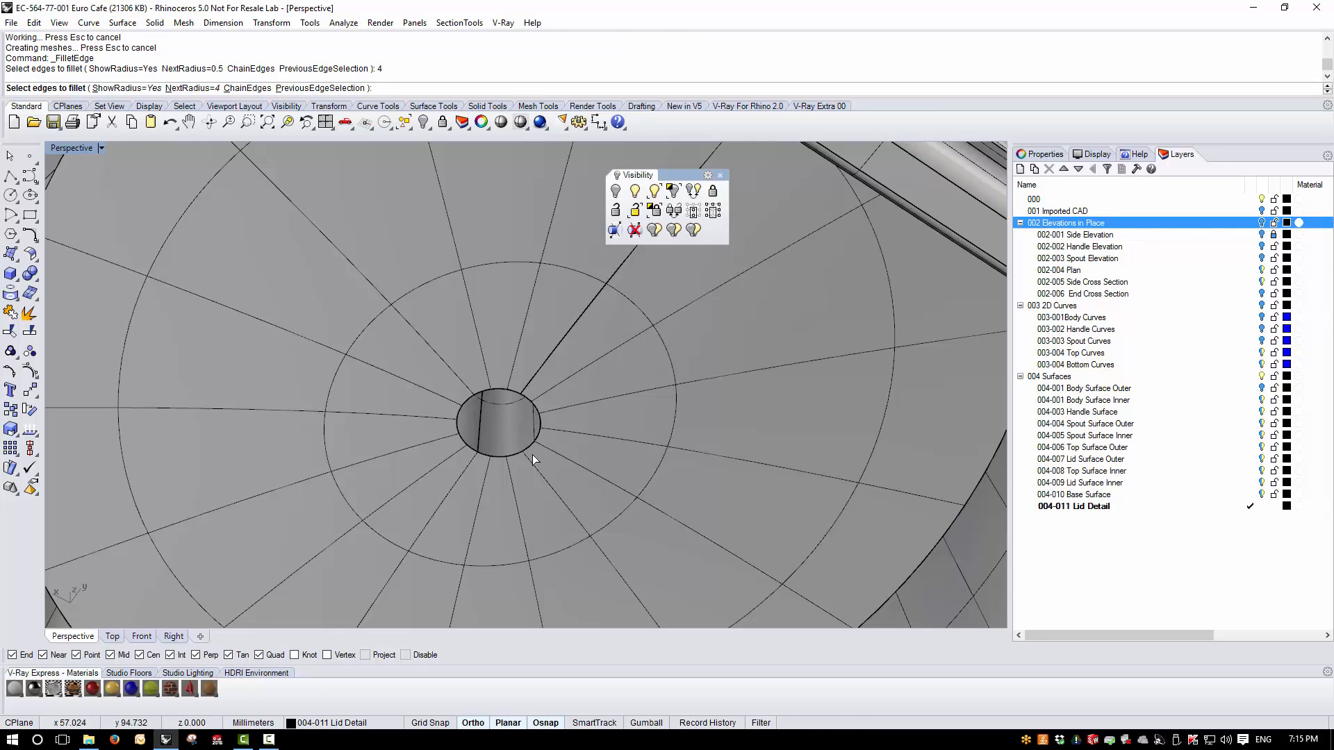
click(531, 452)
click(467, 446)
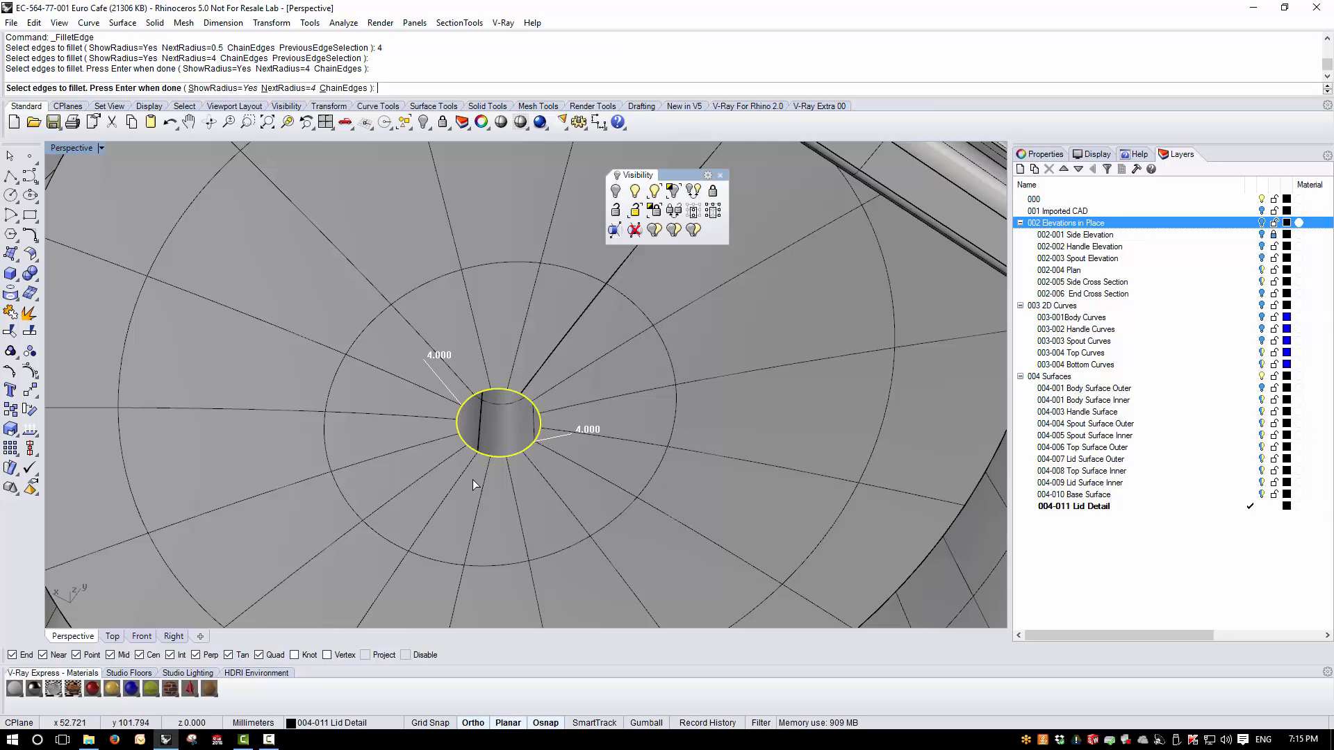
key(Return)
key(Return)
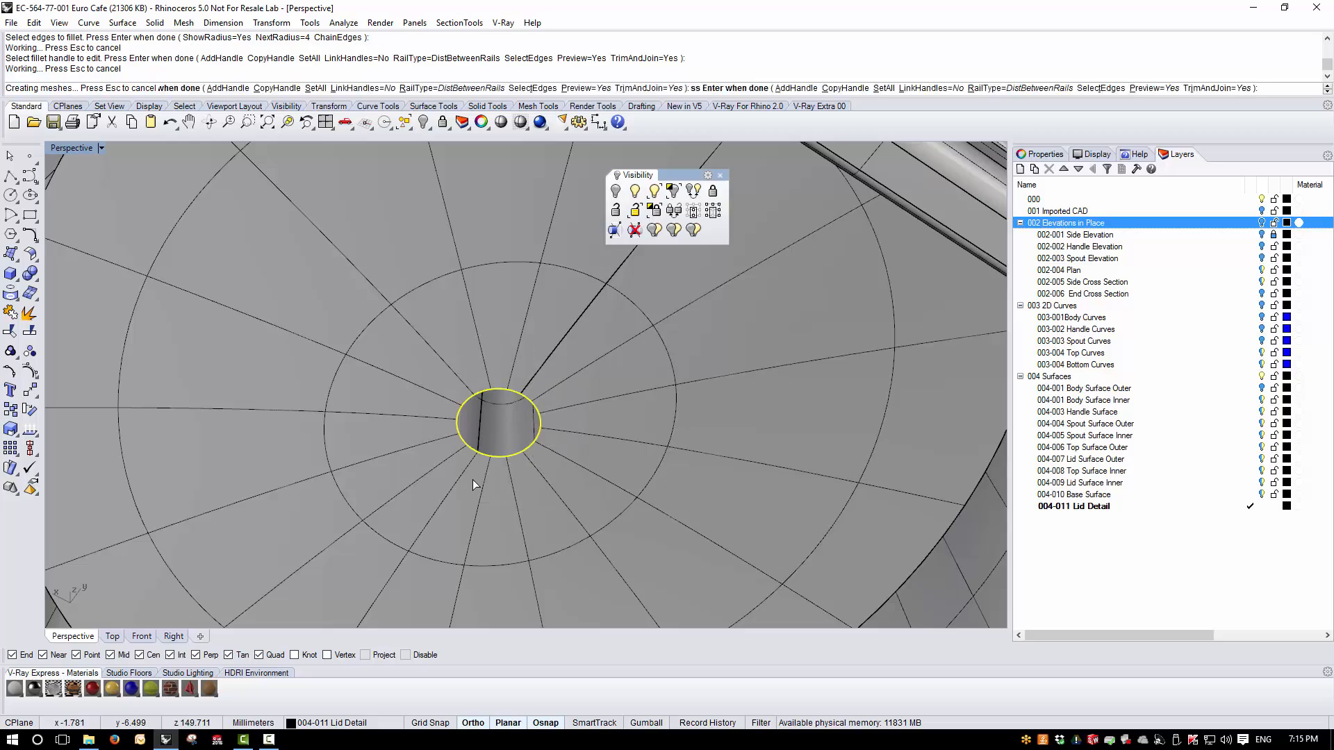
- Select the lid polysurface and check it for naked edges with the edge analysis, closing the analysis when done
right_drag(502, 489, 558, 406)
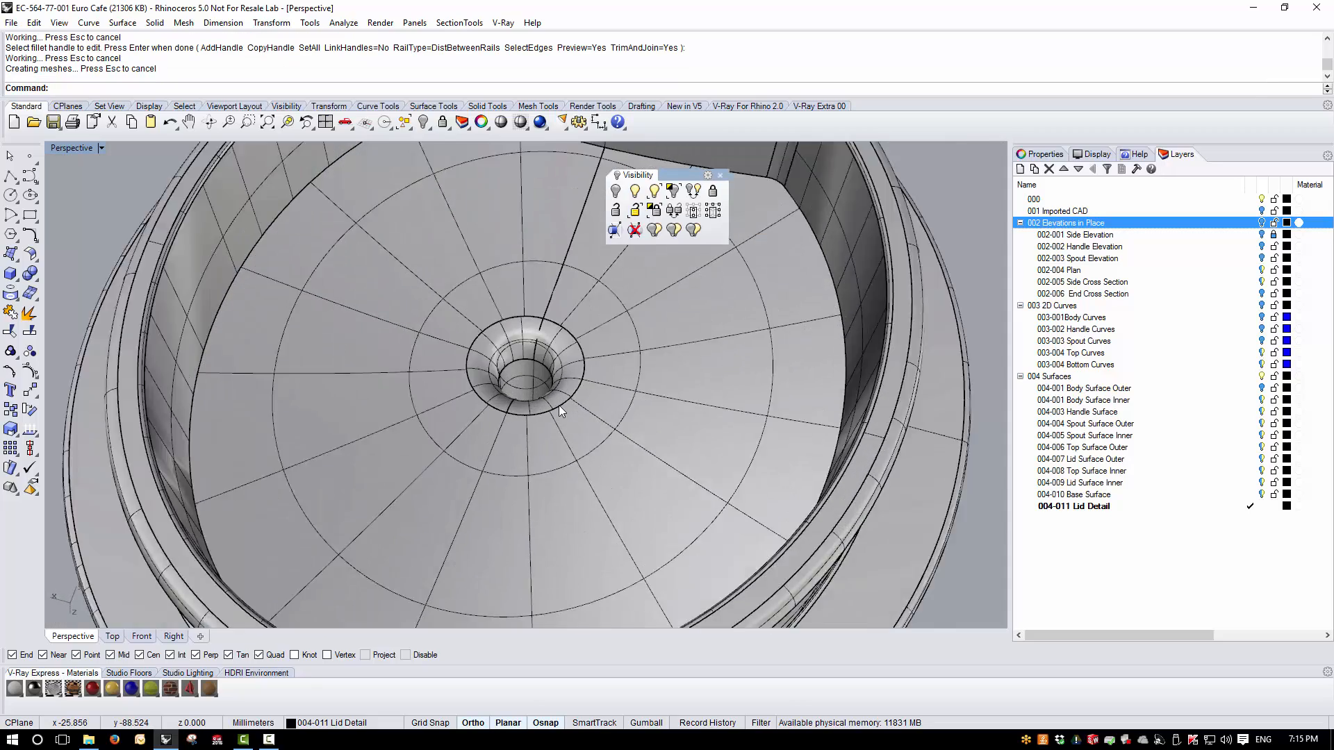
scroll(567, 407, up, 5)
click(567, 407)
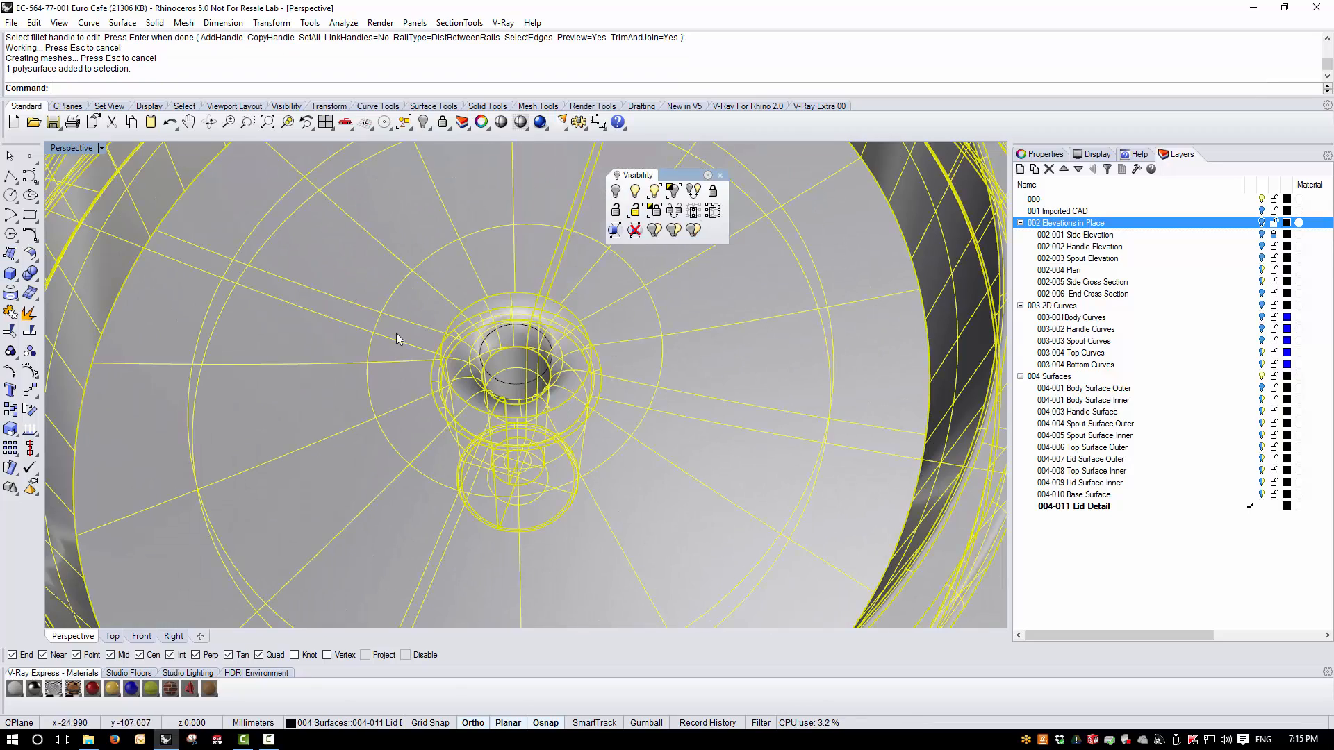
click(33, 432)
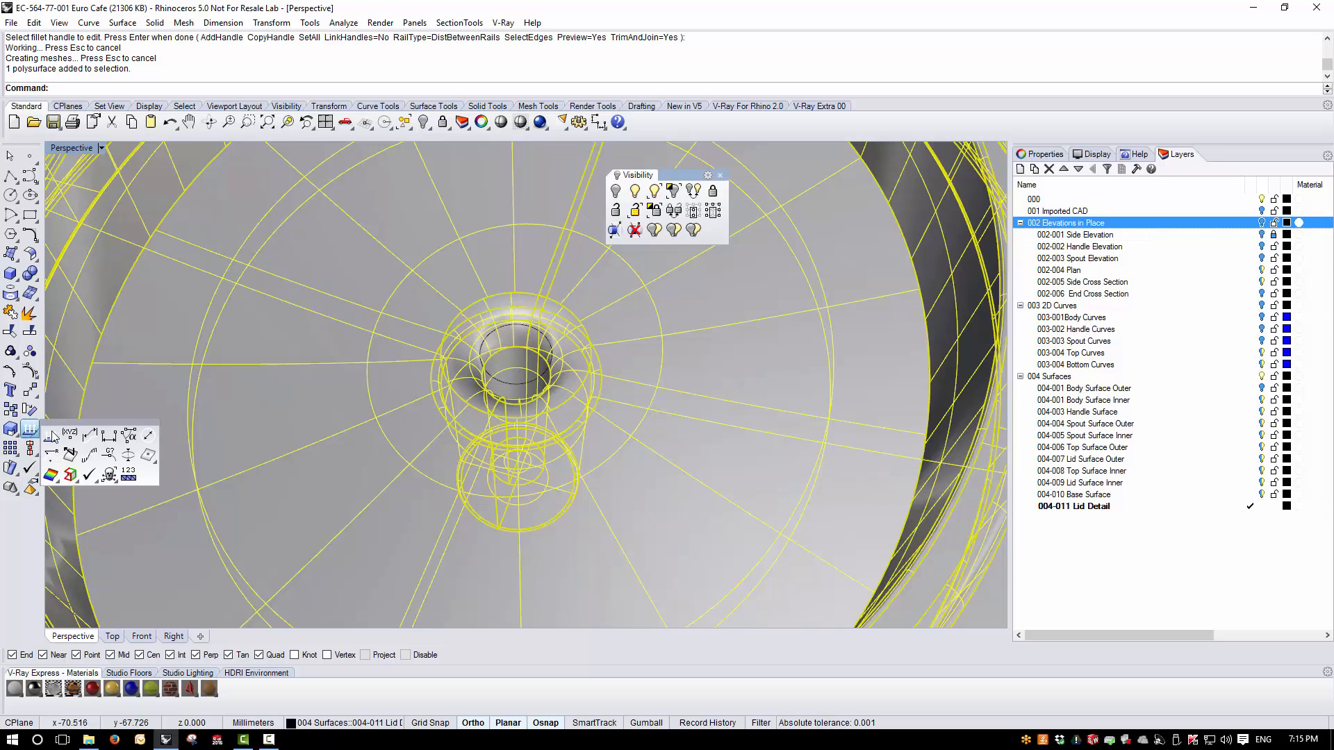
click(70, 474)
right_drag(406, 335, 289, 342)
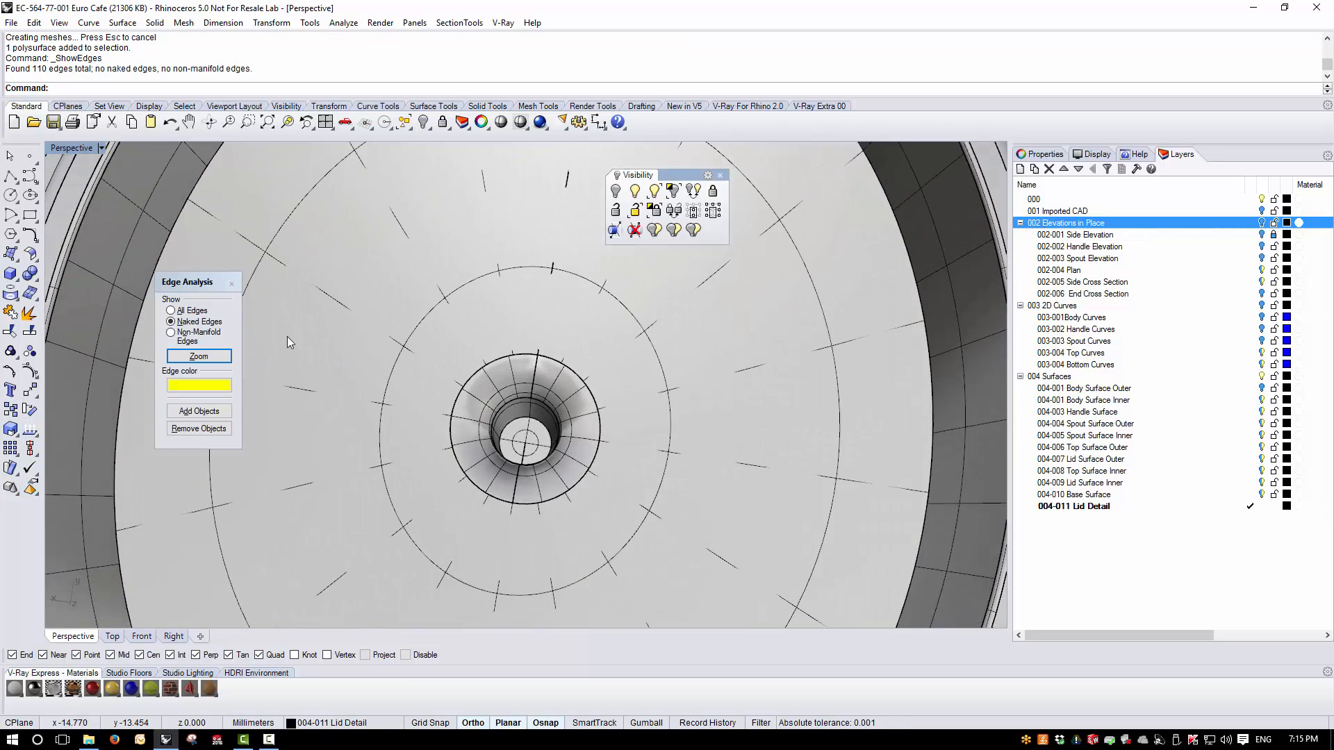
click(232, 283)
- Delete the leftover curve near the lid and view the lid from the side
right_drag(402, 356, 470, 359)
drag(112, 264, 564, 386)
key(Delete)
right_drag(529, 355, 701, 565)
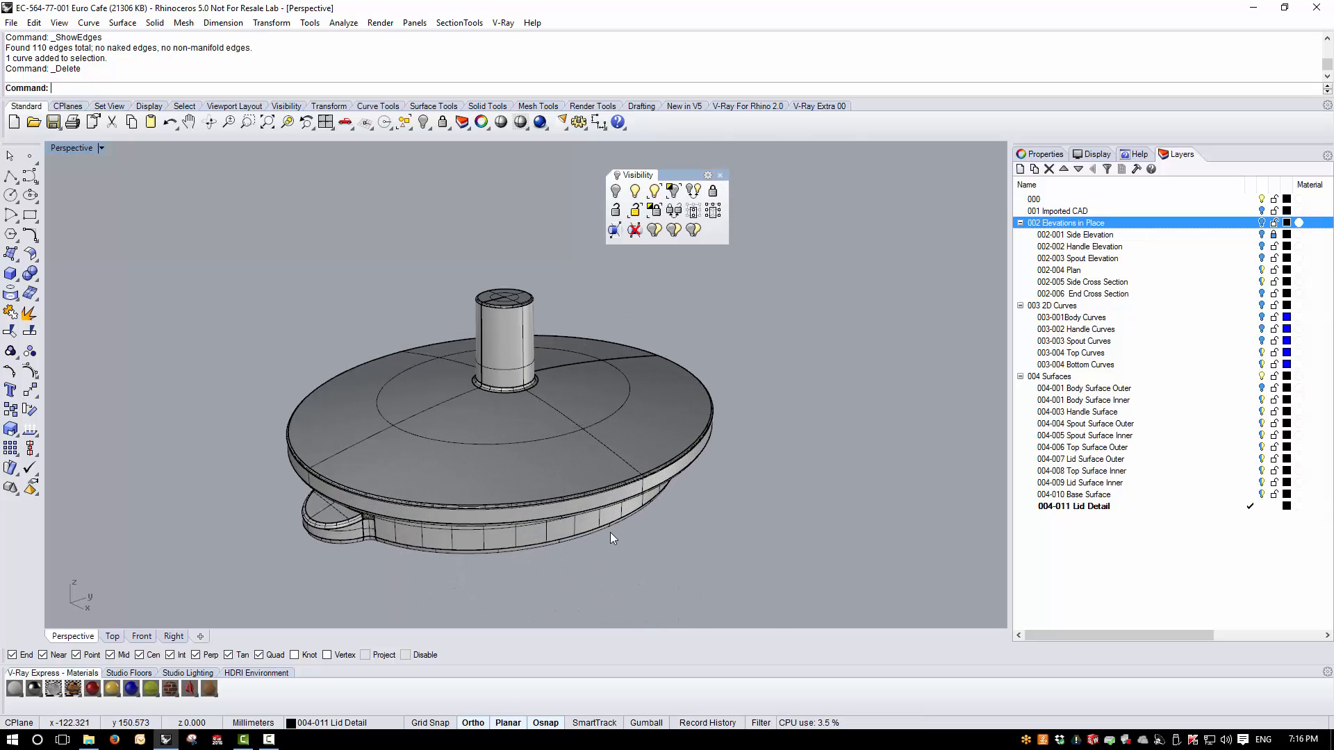
right_drag(610, 533, 595, 356)
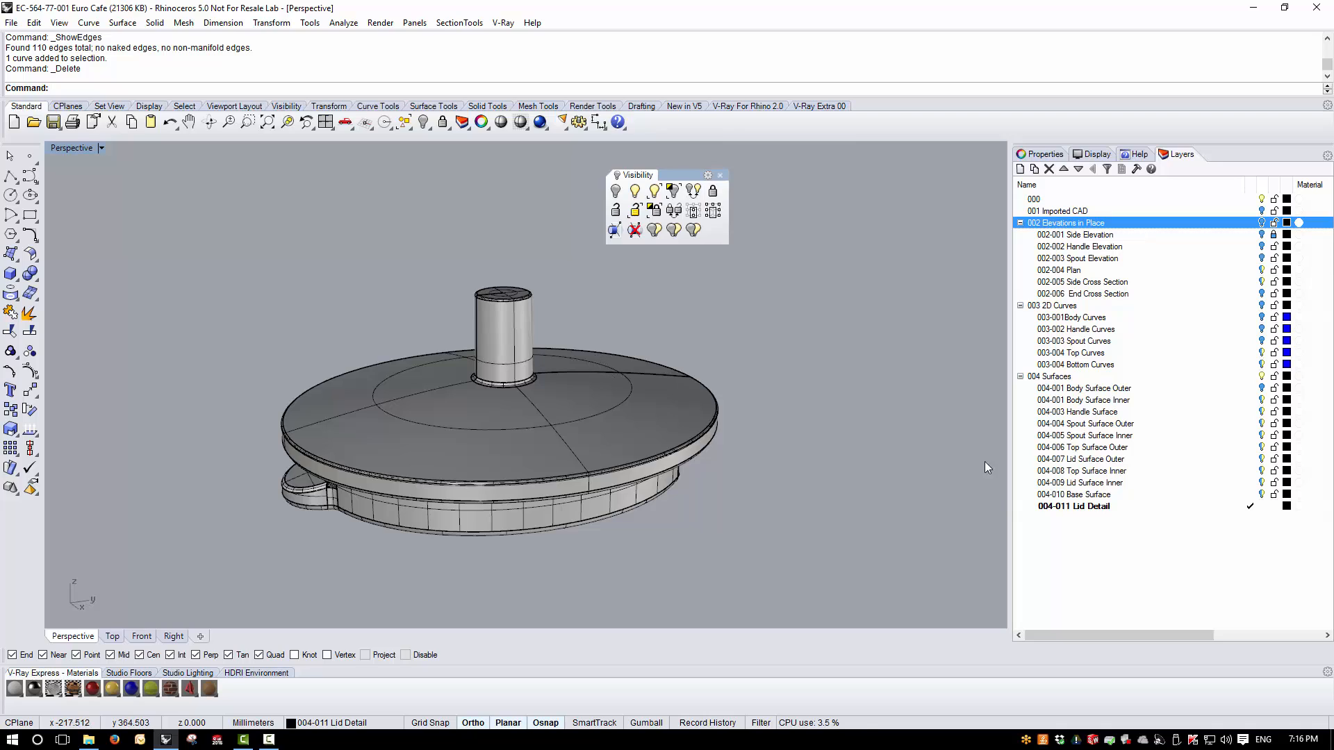
- Add a new layer below 004-011 Lid Detail and begin naming it
click(1098, 507)
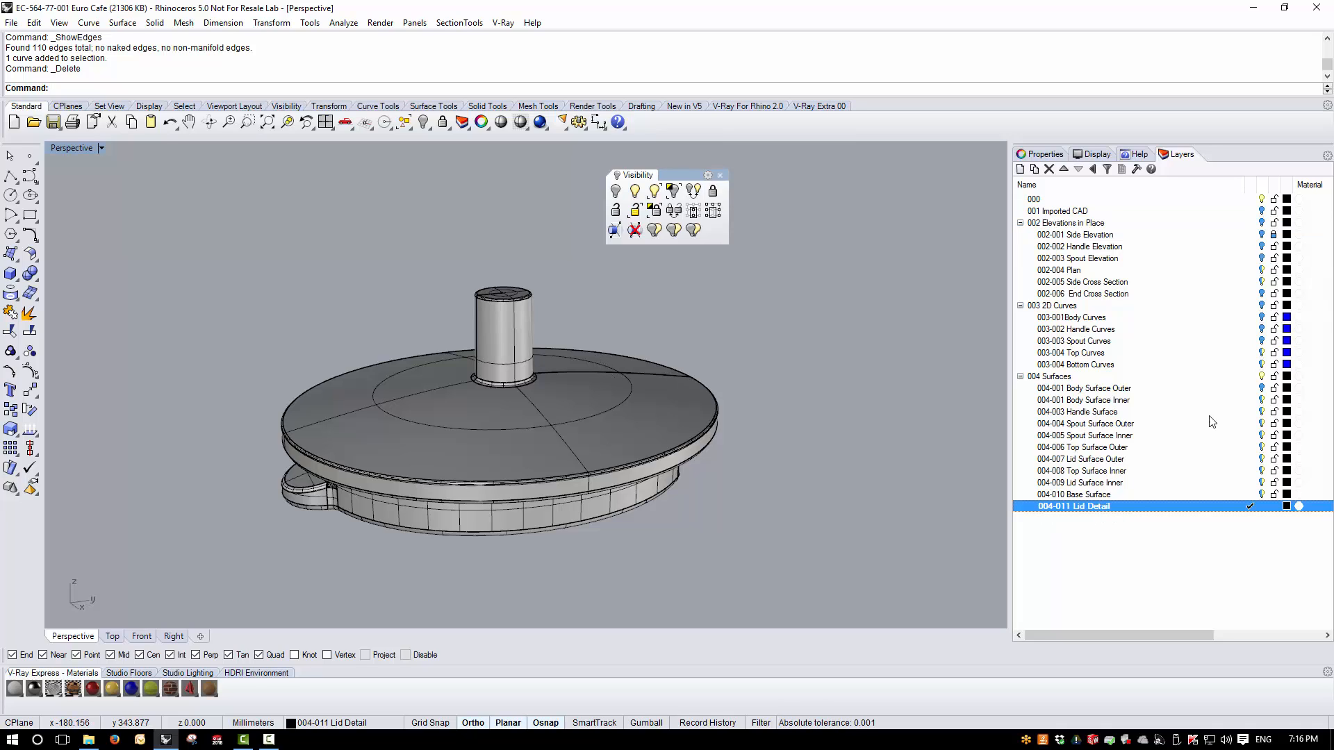
click(1019, 169)
text(004-012 Metal Handle)
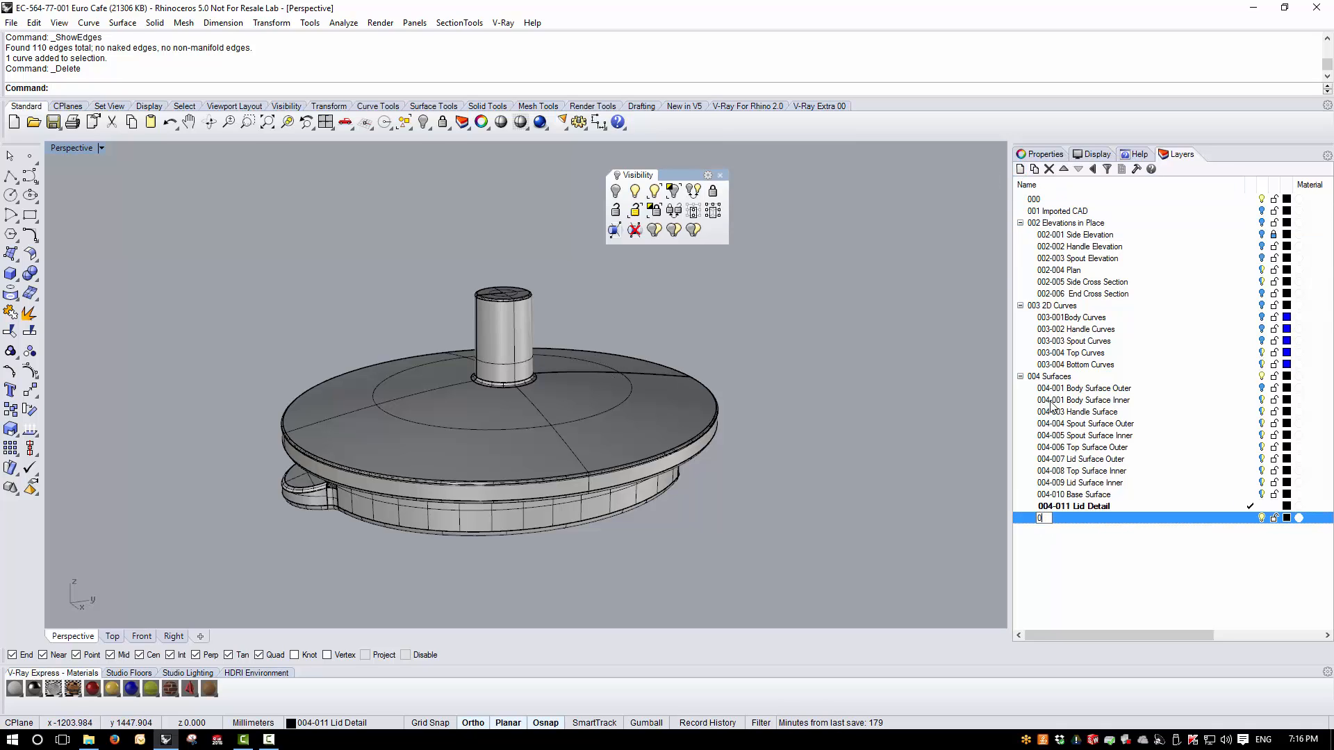
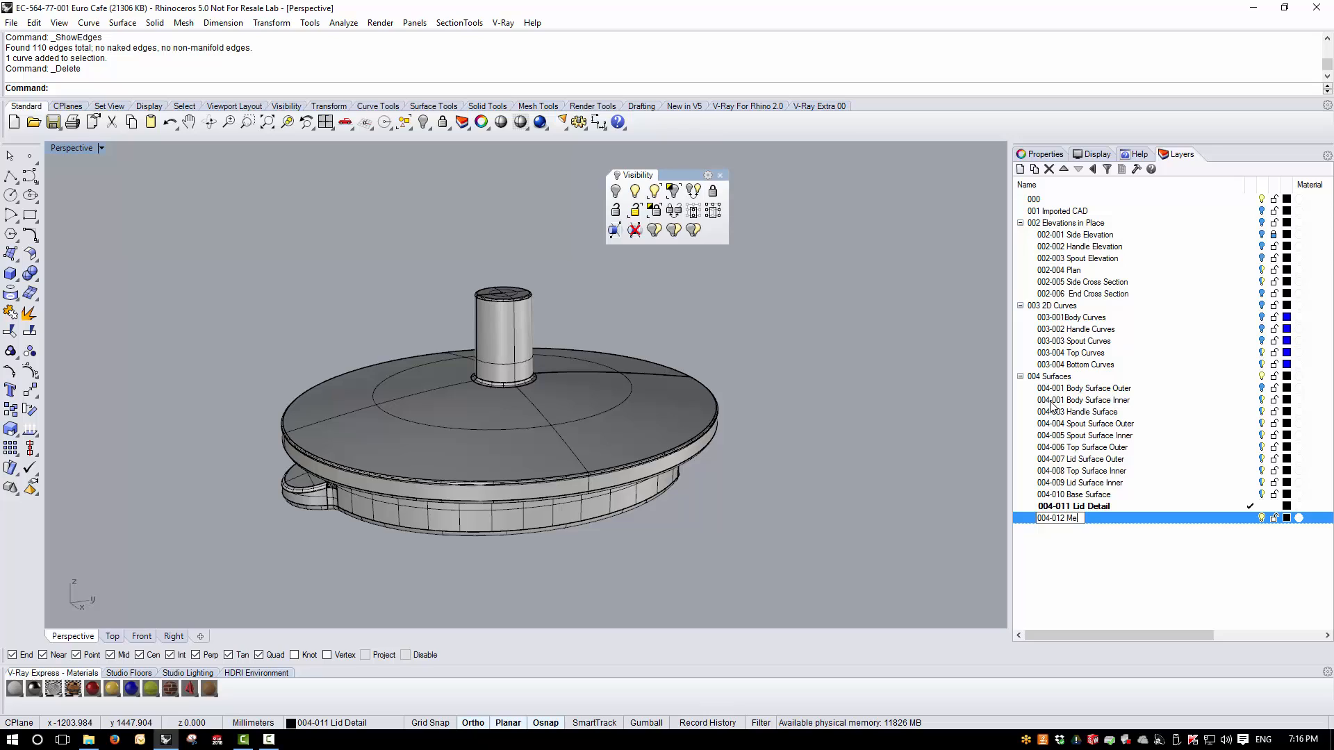
- Name the new layer 004-012 Metal Handle and make it the current layer
text(012 Metal Handle)
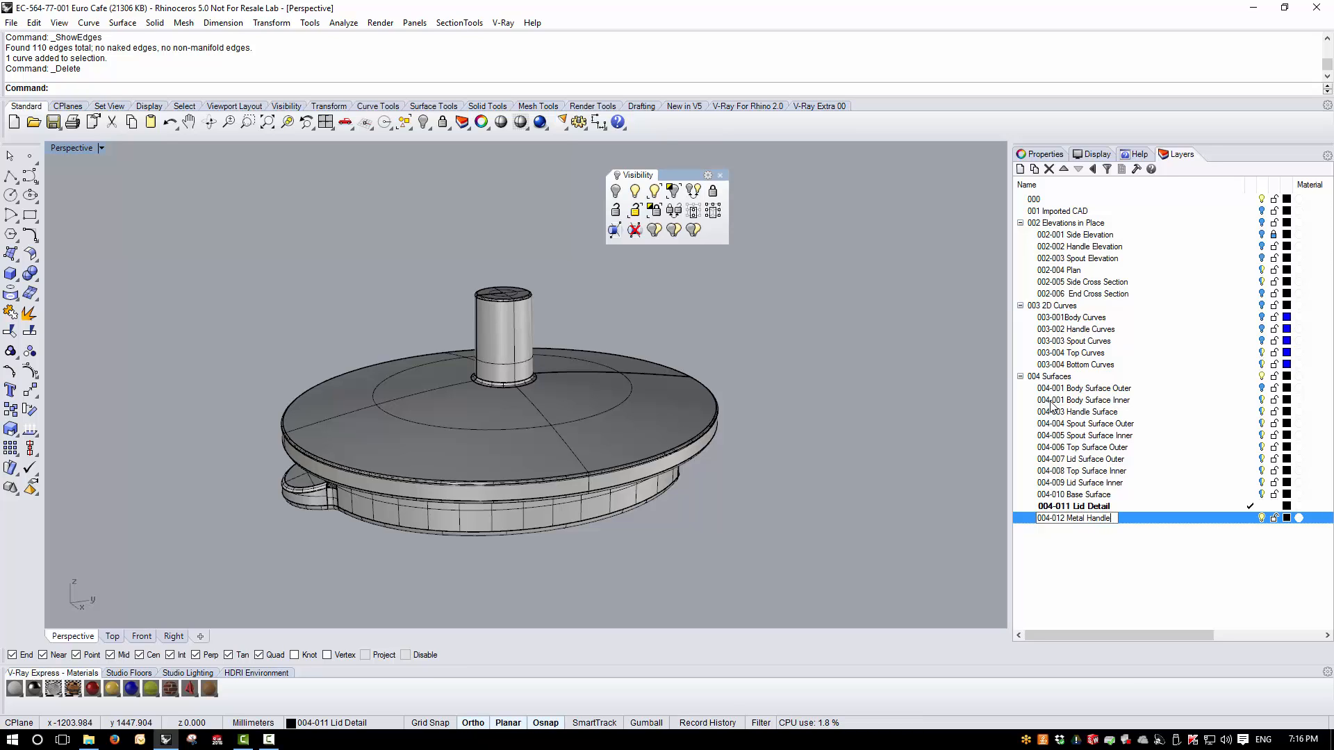
key(Return)
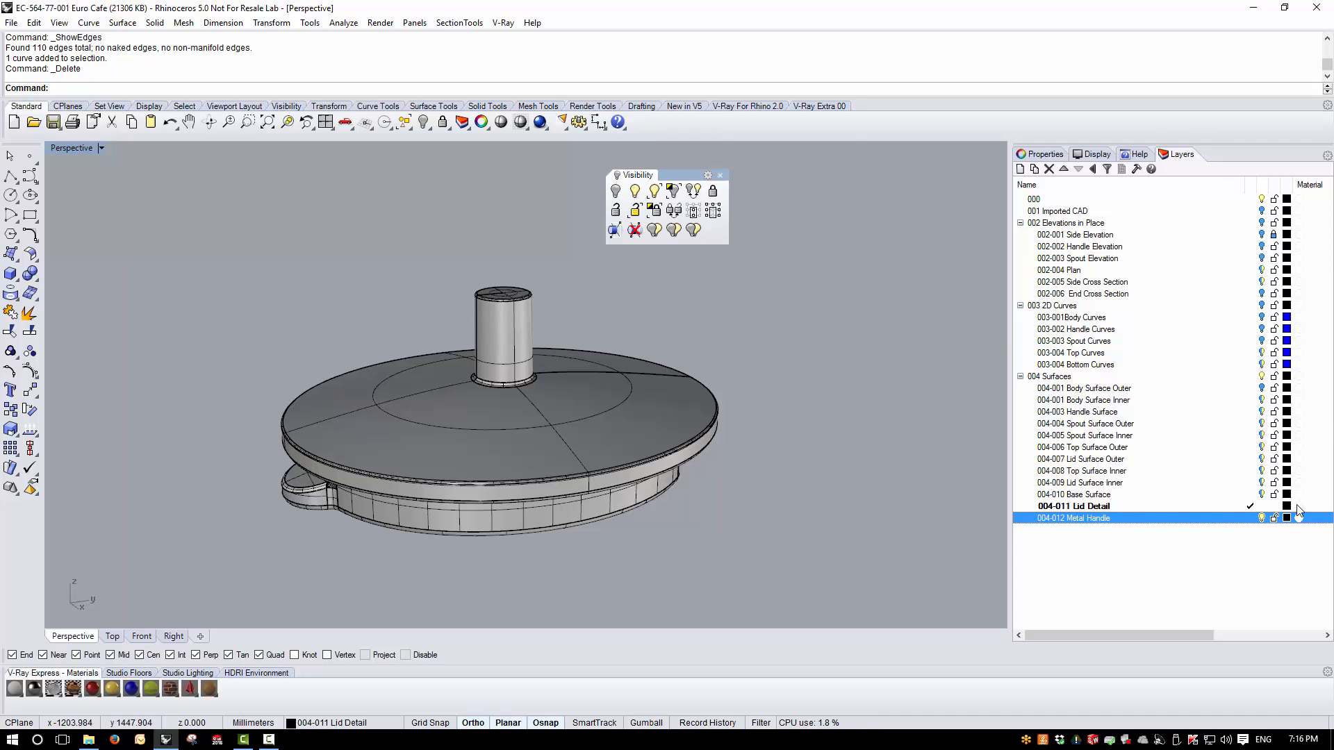
click(1251, 518)
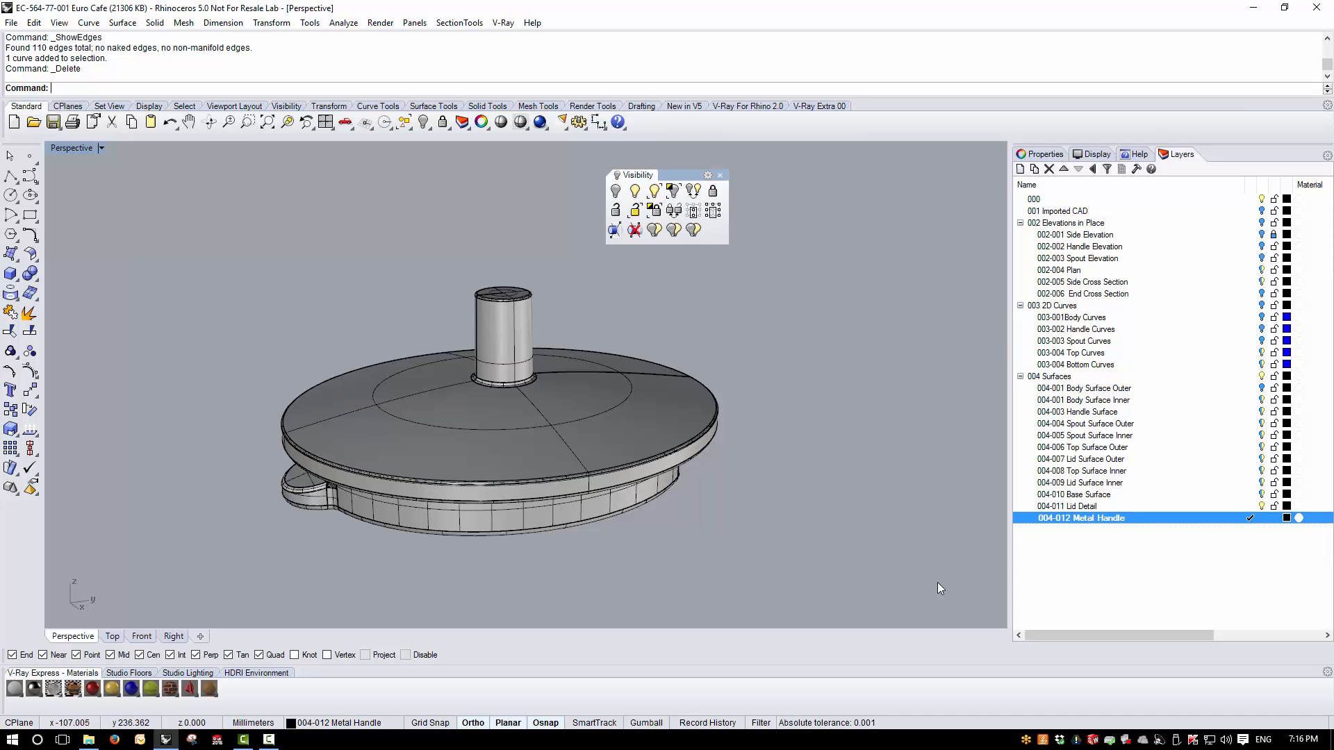
- Turn on the 002 Elevations in Place layer group, hiding 002-005 Side Cross Section and showing 002-001 Side Elevation
double_click(72, 148)
scroll(319, 351, down, 3)
scroll(285, 292, up, 4)
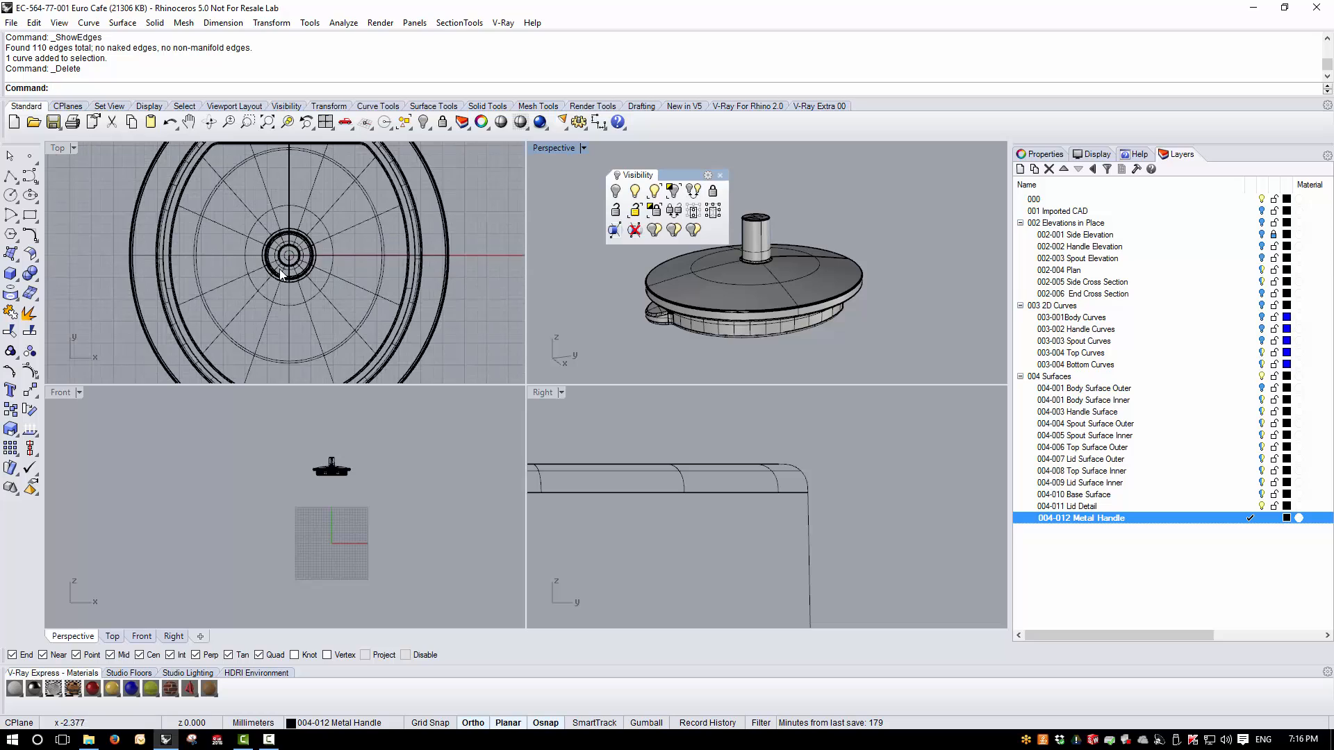
scroll(281, 274, up, 2)
scroll(907, 541, down, 3)
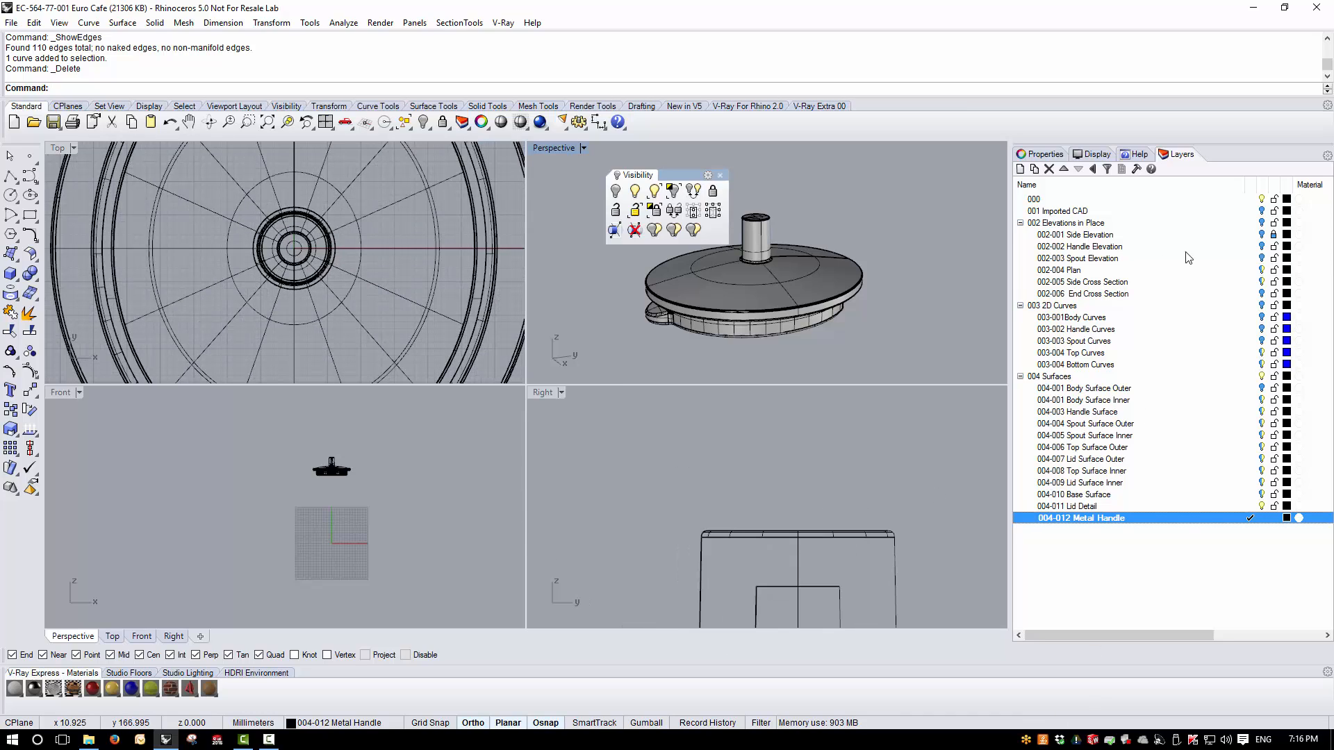
click(1262, 223)
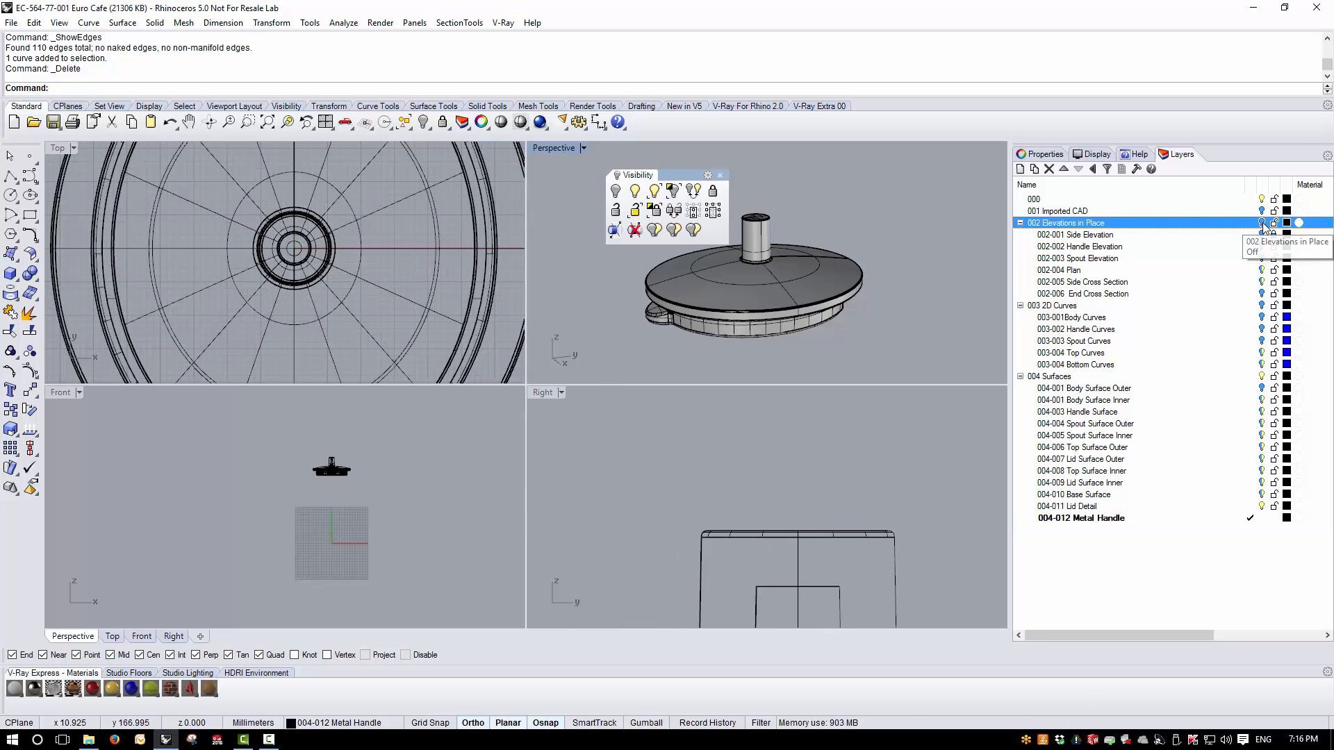
click(1261, 282)
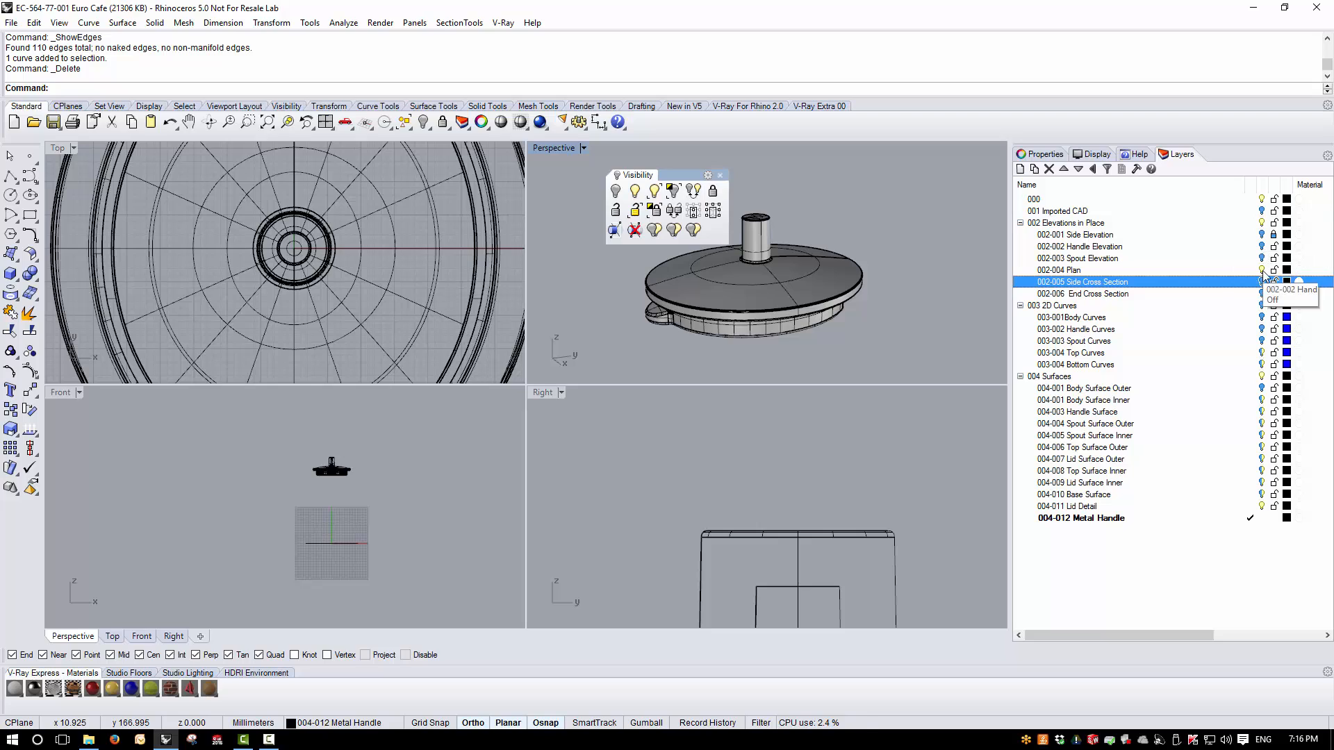
click(1261, 235)
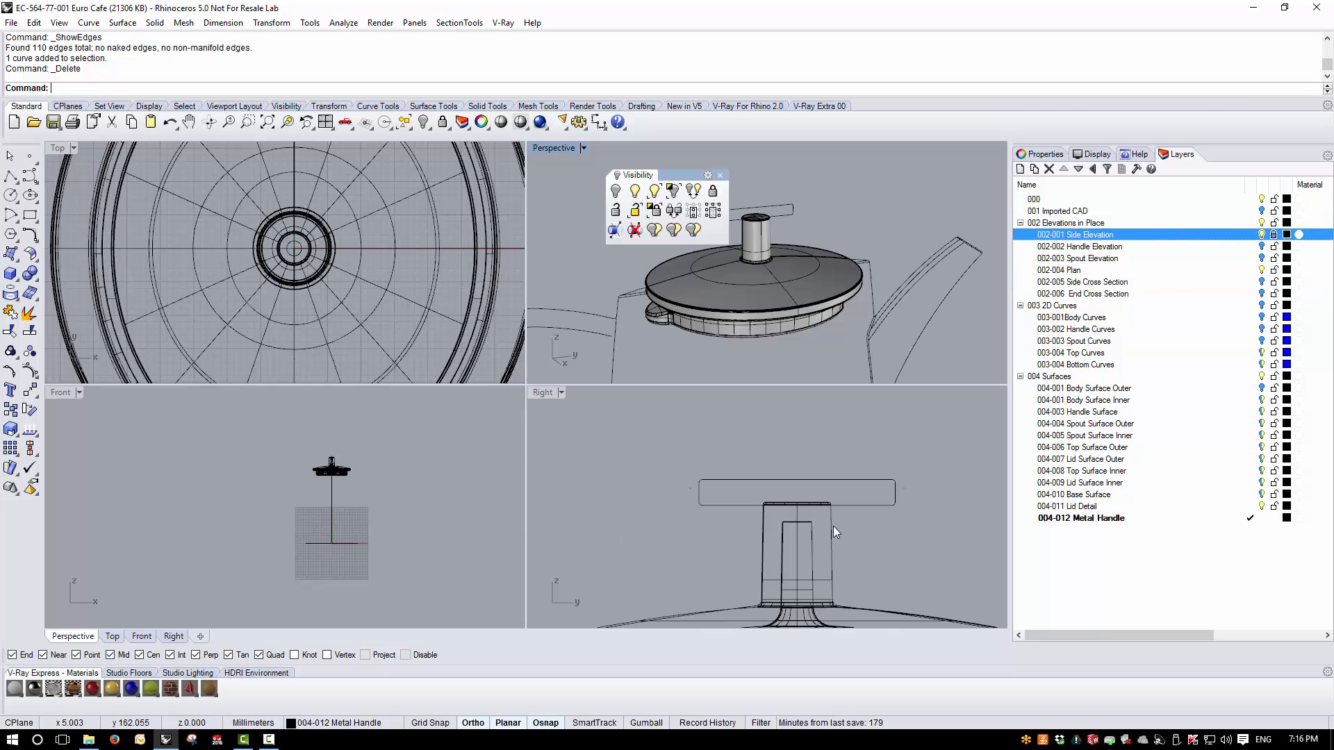
- On the 003-004 Top Curves layer, draw a circle centred at 0 with Project snap on, picking its radius in the Top view
scroll(835, 532, up, 5)
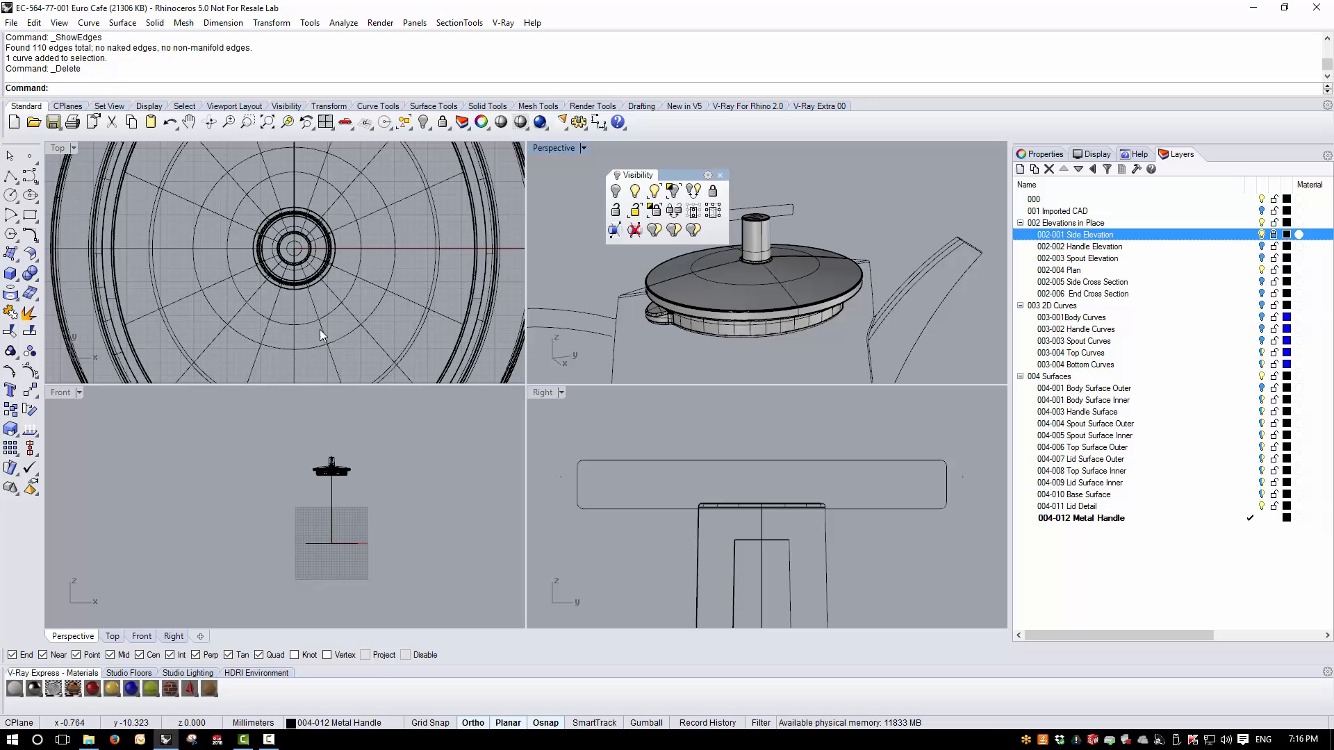
scroll(341, 313, down, 3)
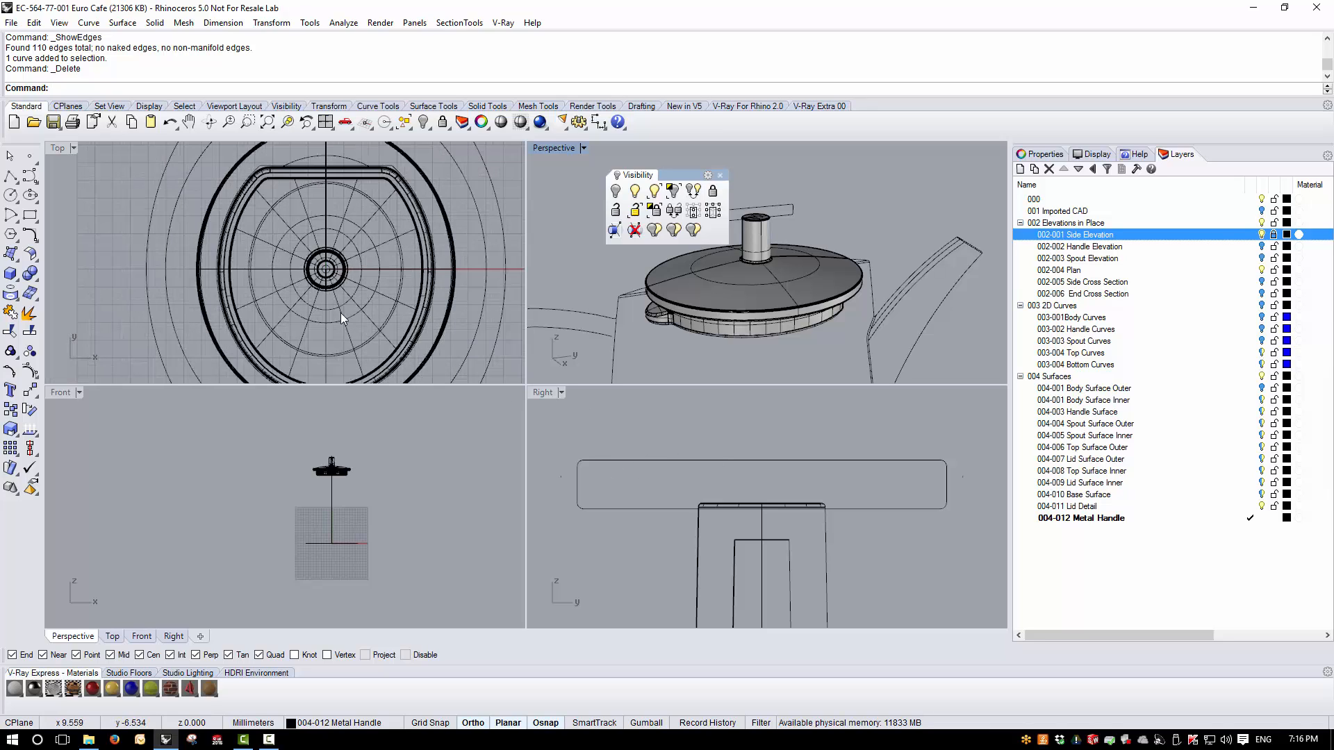
scroll(238, 353, down, 1)
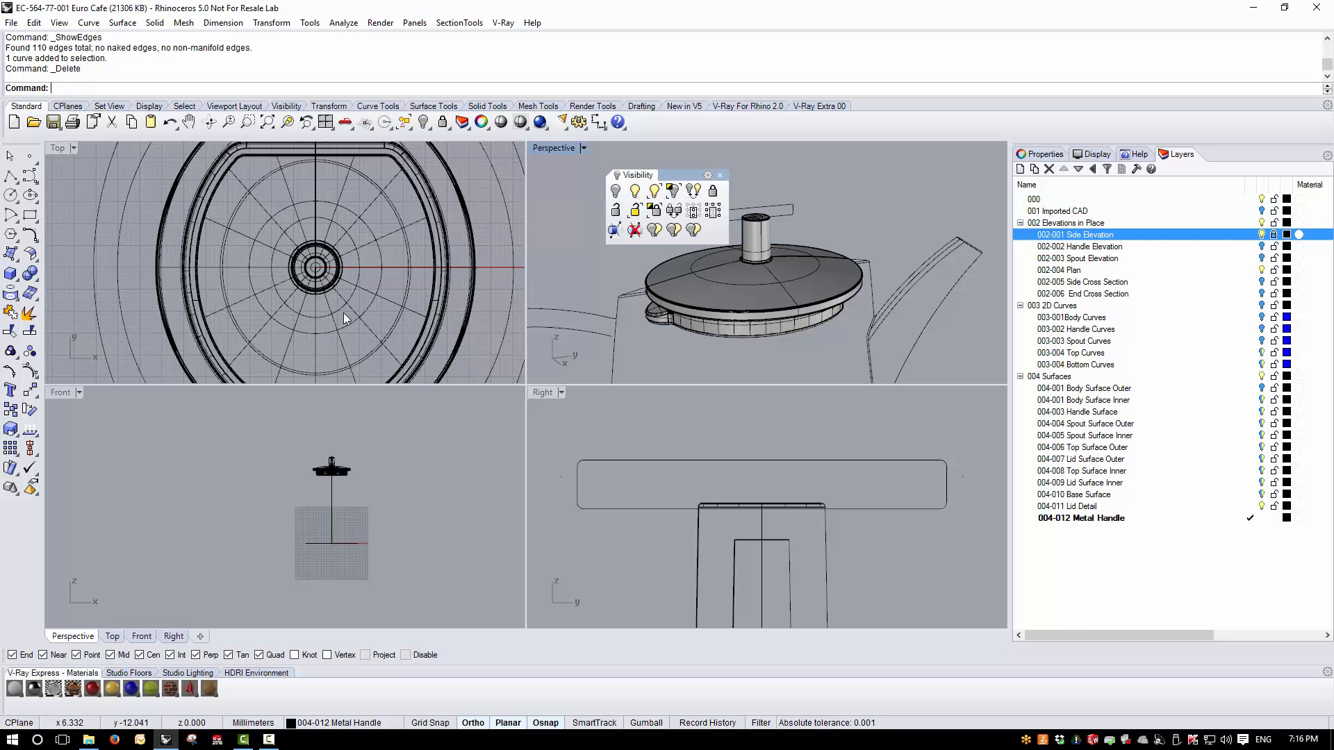
scroll(336, 299, up, 2)
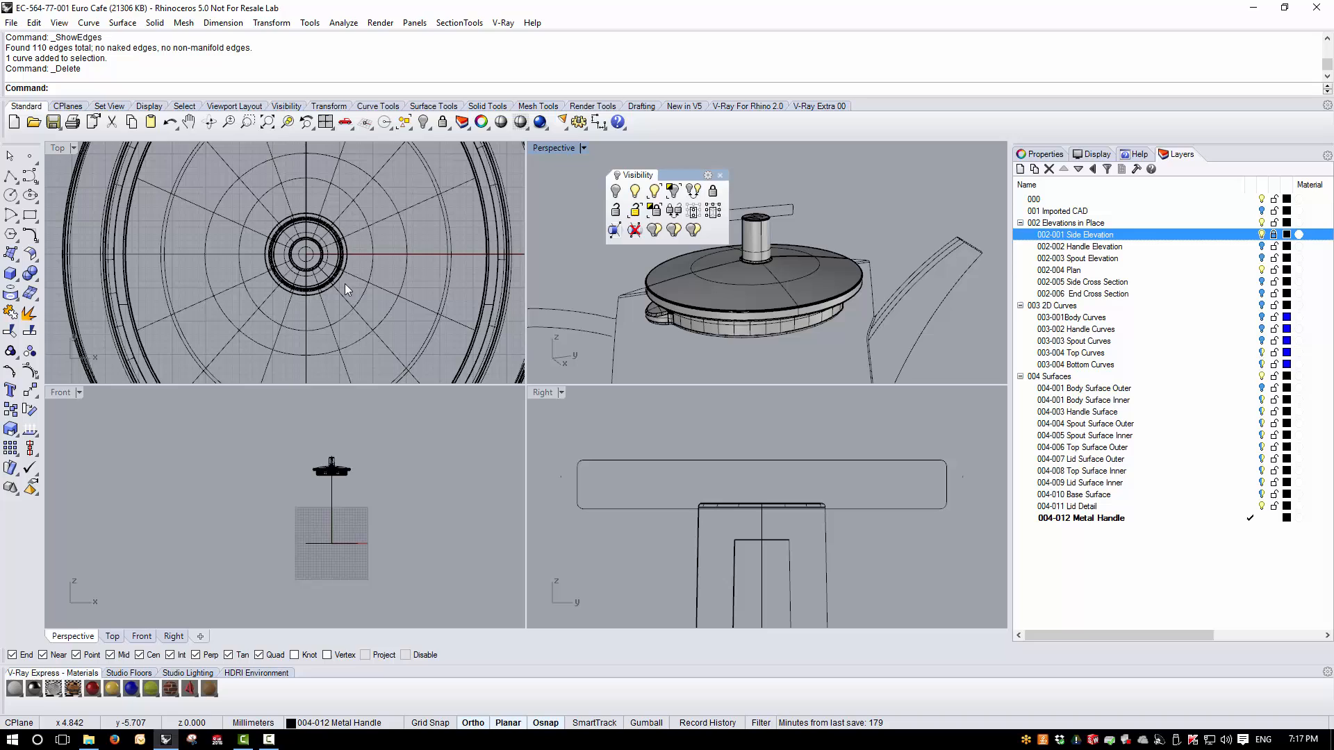
click(11, 195)
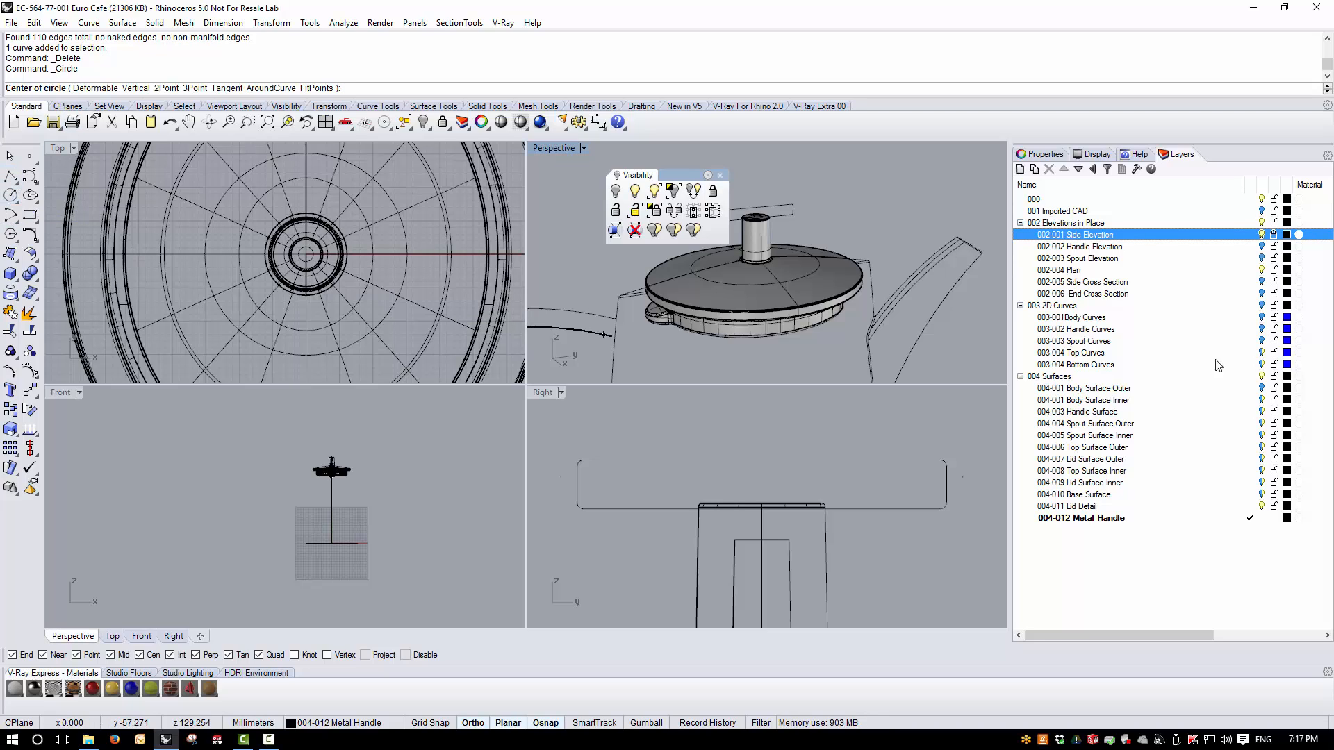
click(1250, 353)
scroll(309, 299, up, 3)
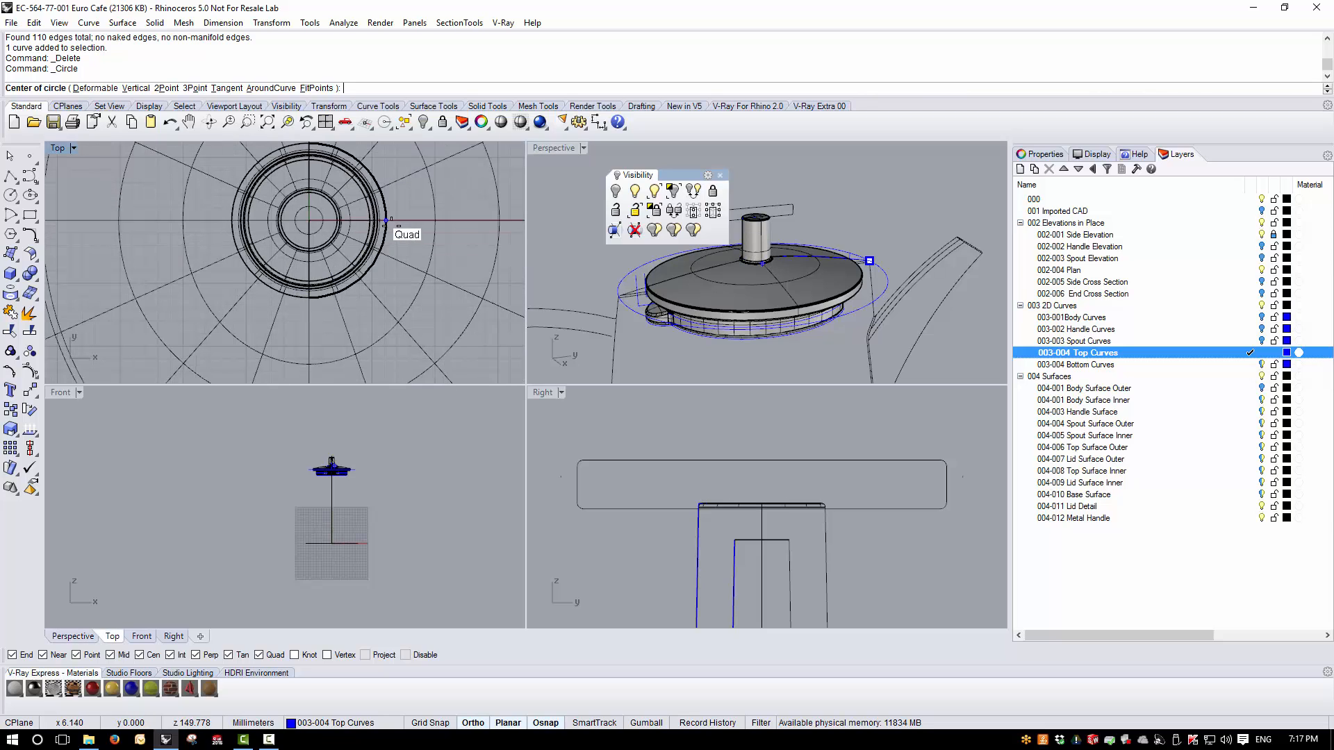
text(0)
key(Return)
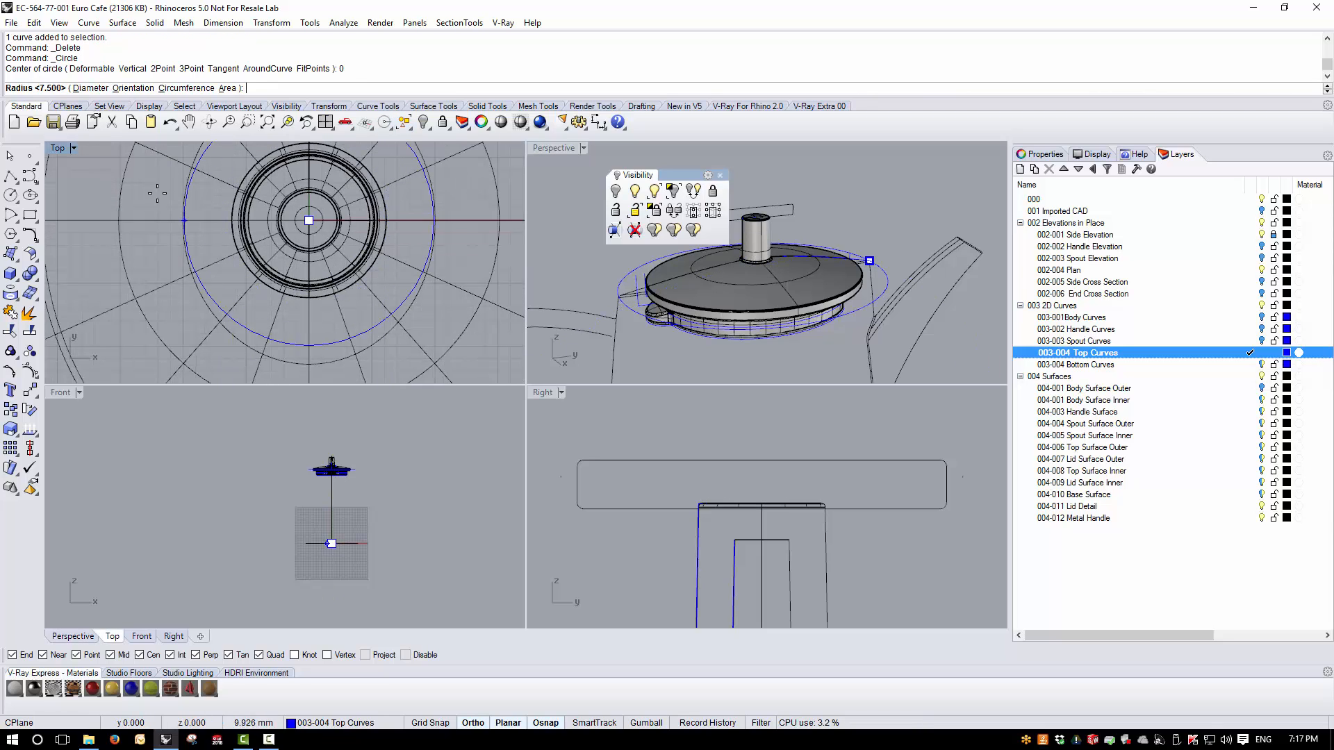
click(366, 656)
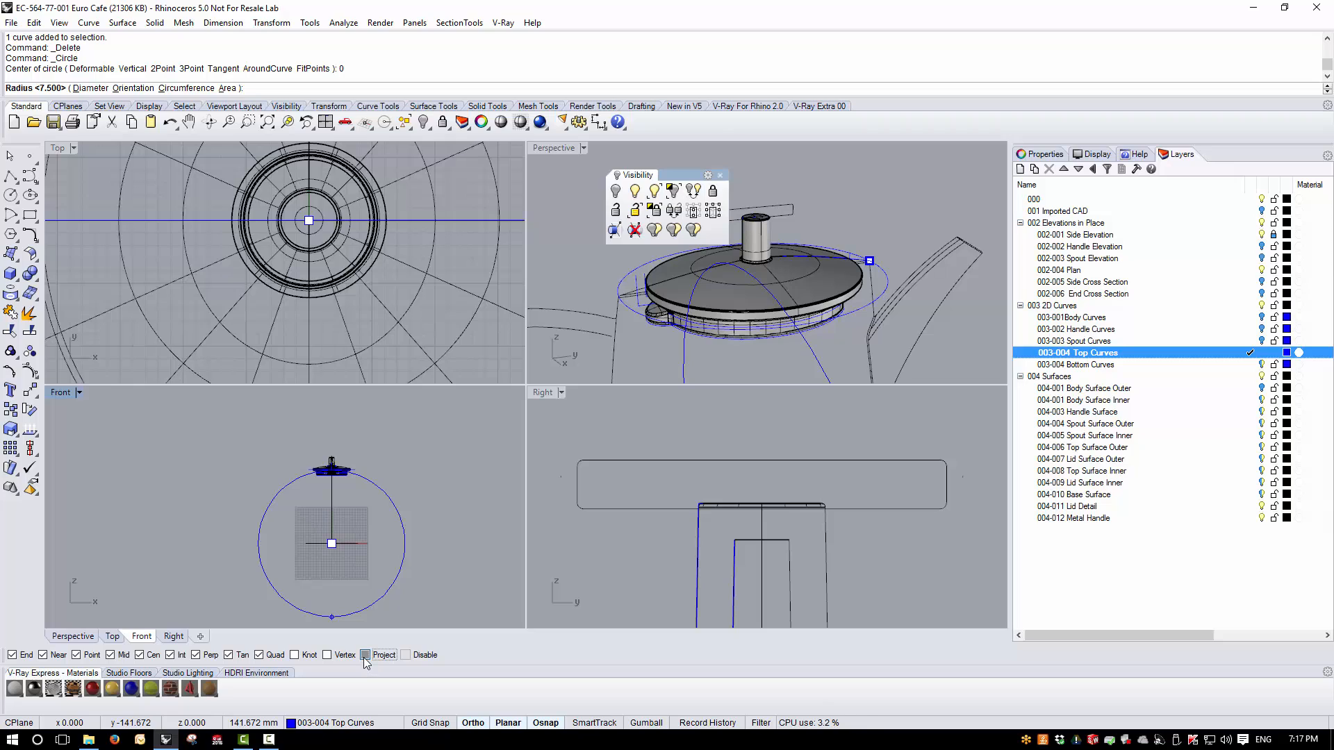
click(118, 221)
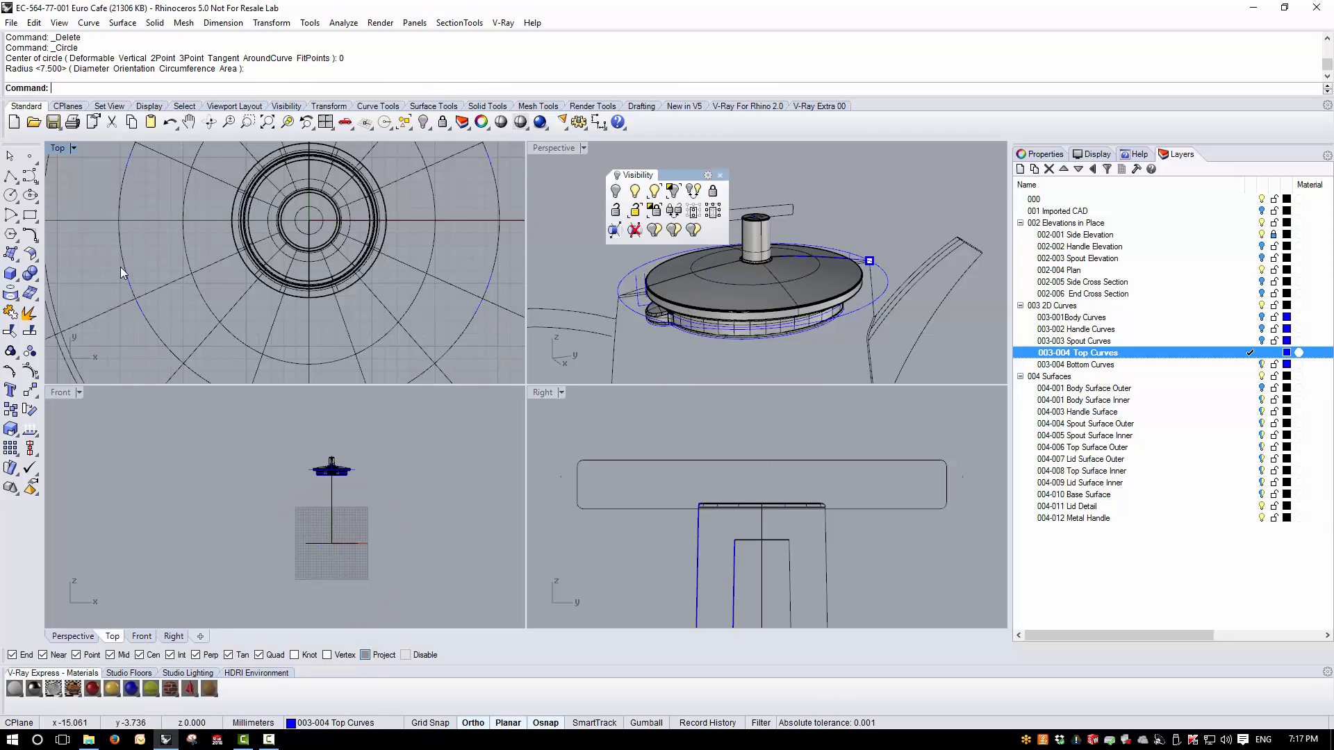
- Select the new circle and move it vertically up above the lid knob in the Right view
click(126, 274)
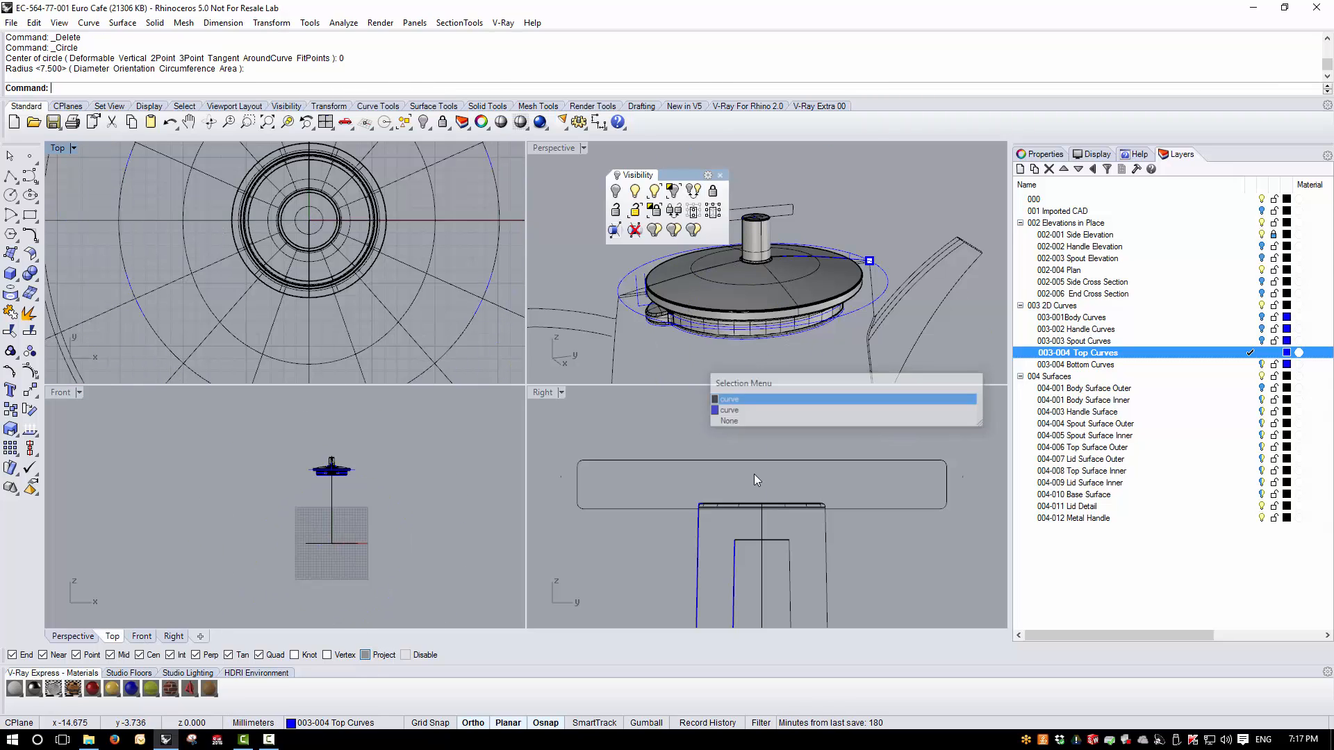
click(742, 402)
scroll(749, 461, down, 3)
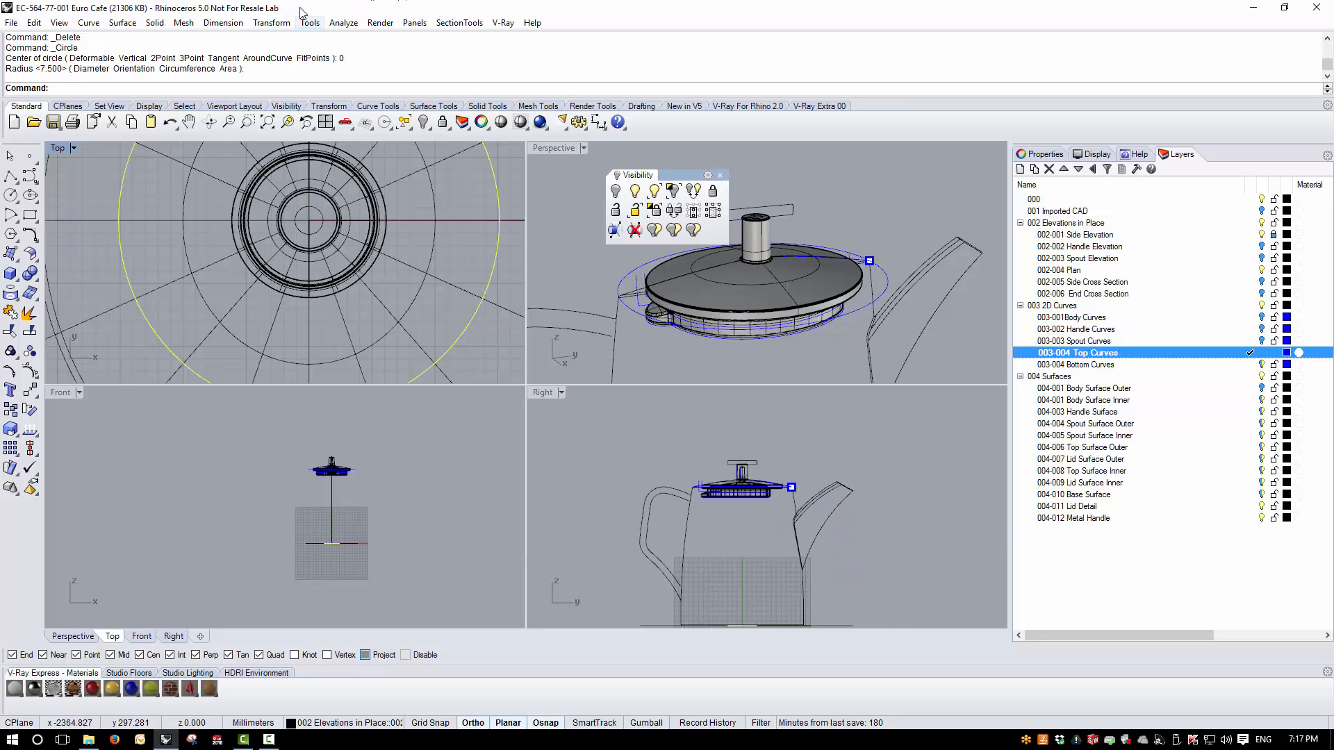
click(271, 22)
click(283, 38)
click(902, 599)
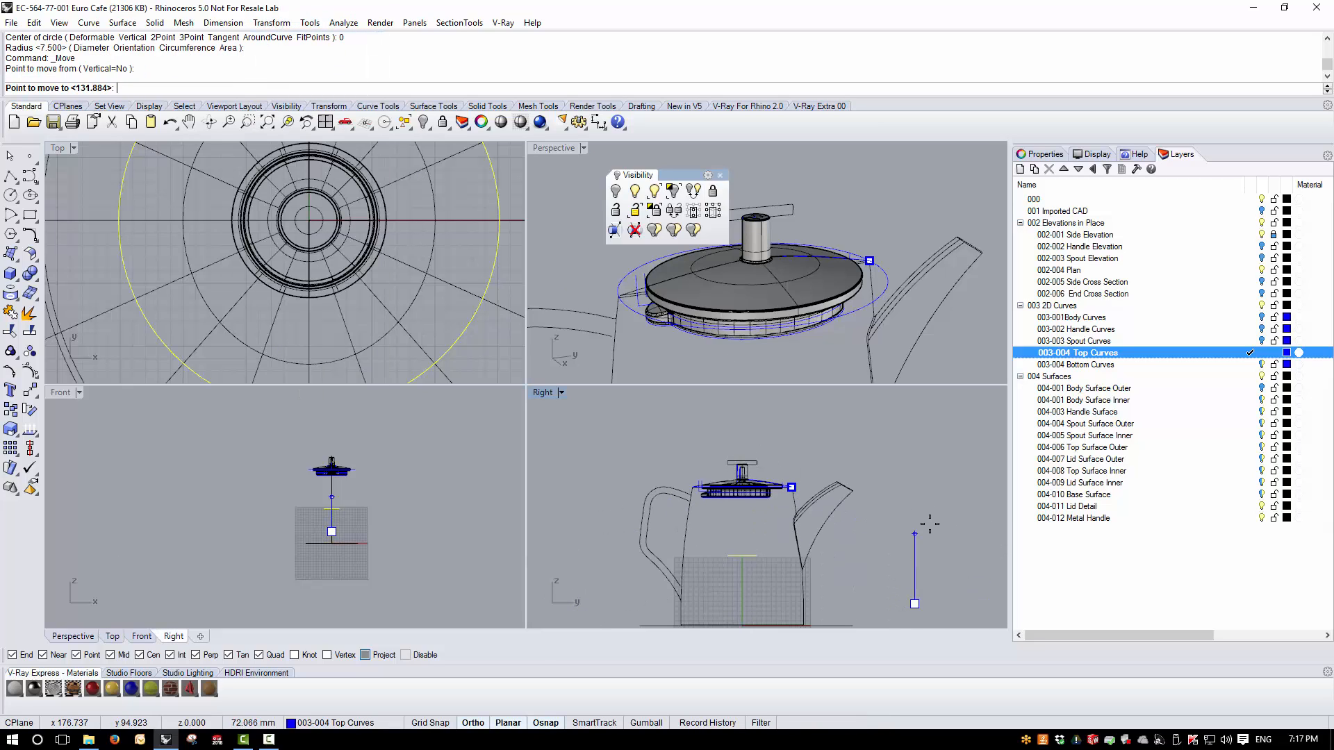
click(799, 465)
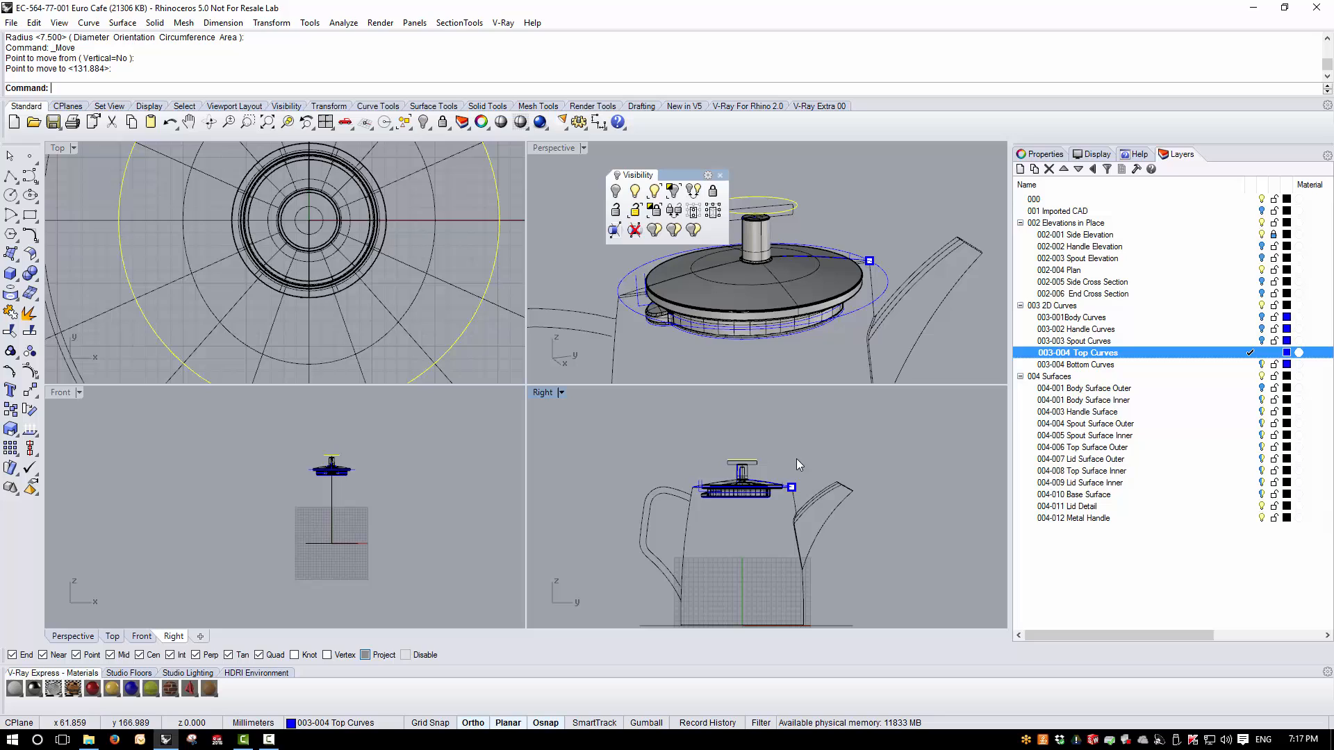
- Move the circle down onto the top edge of the lid knob in the enlarged Right view
double_click(546, 391)
scroll(466, 295, up, 6)
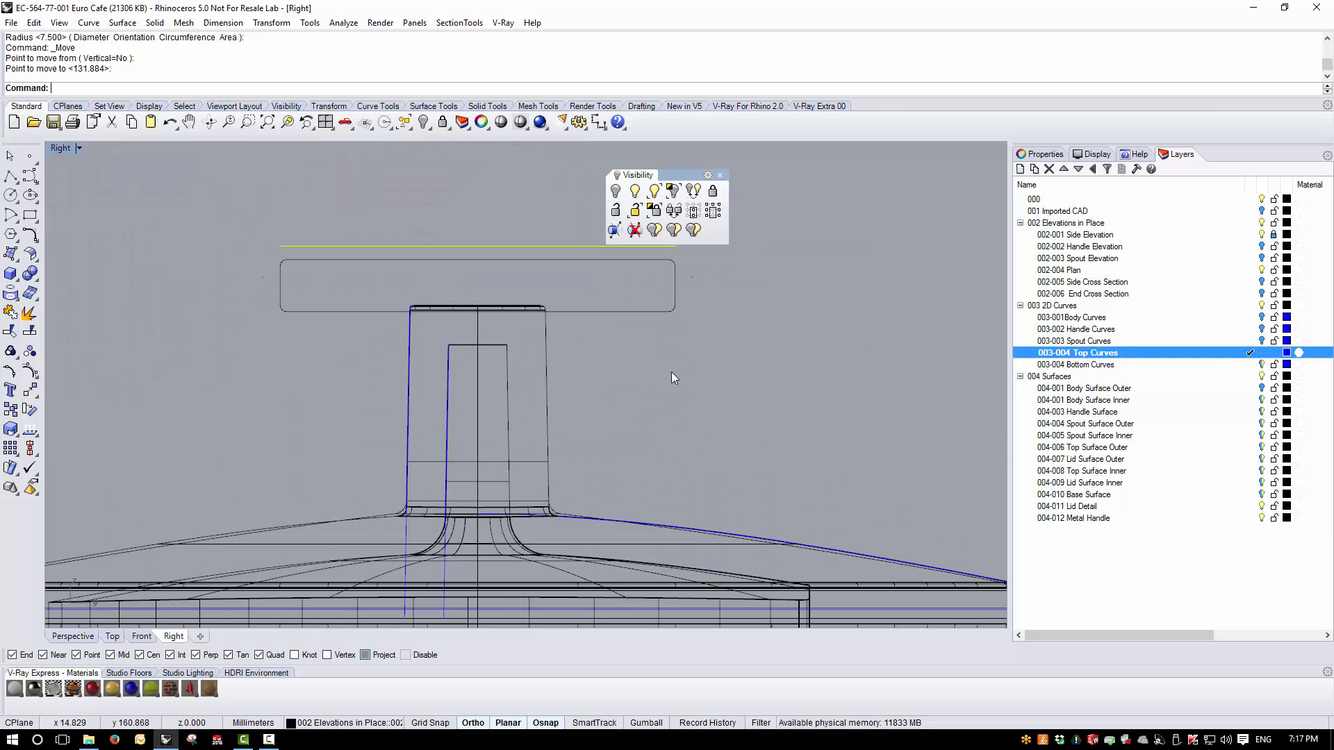
scroll(671, 378, up, 3)
click(271, 22)
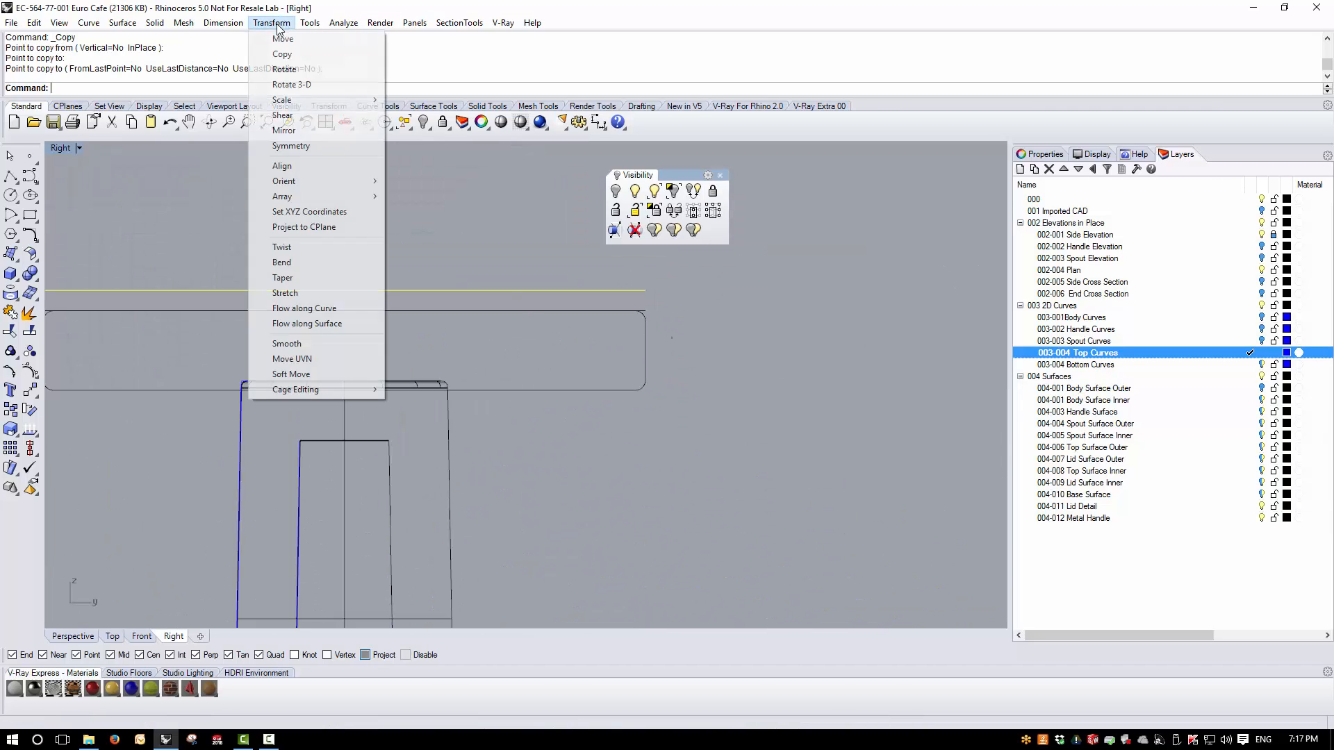
click(283, 38)
click(557, 290)
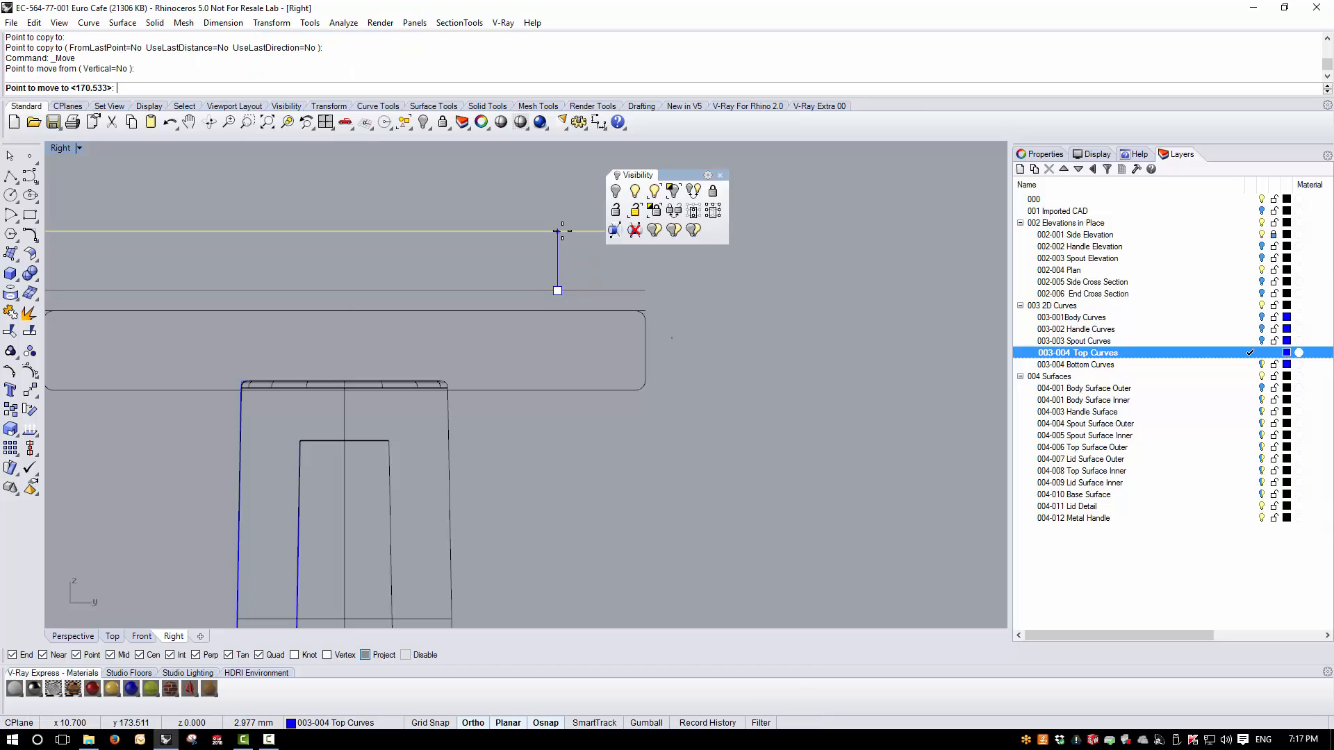
click(558, 310)
- On the 004-012 Metal Handle layer, extrude the circle as a solid down to the knob's lower edge
click(1251, 518)
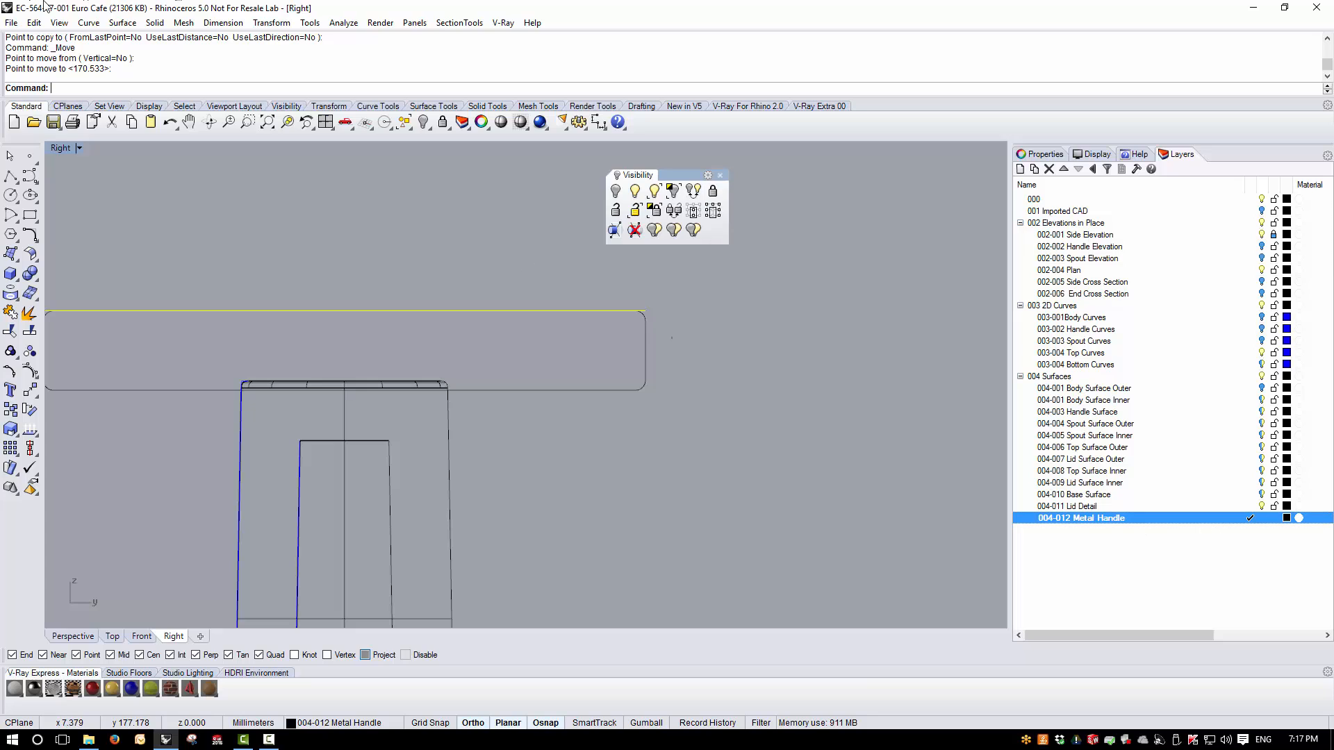
click(155, 22)
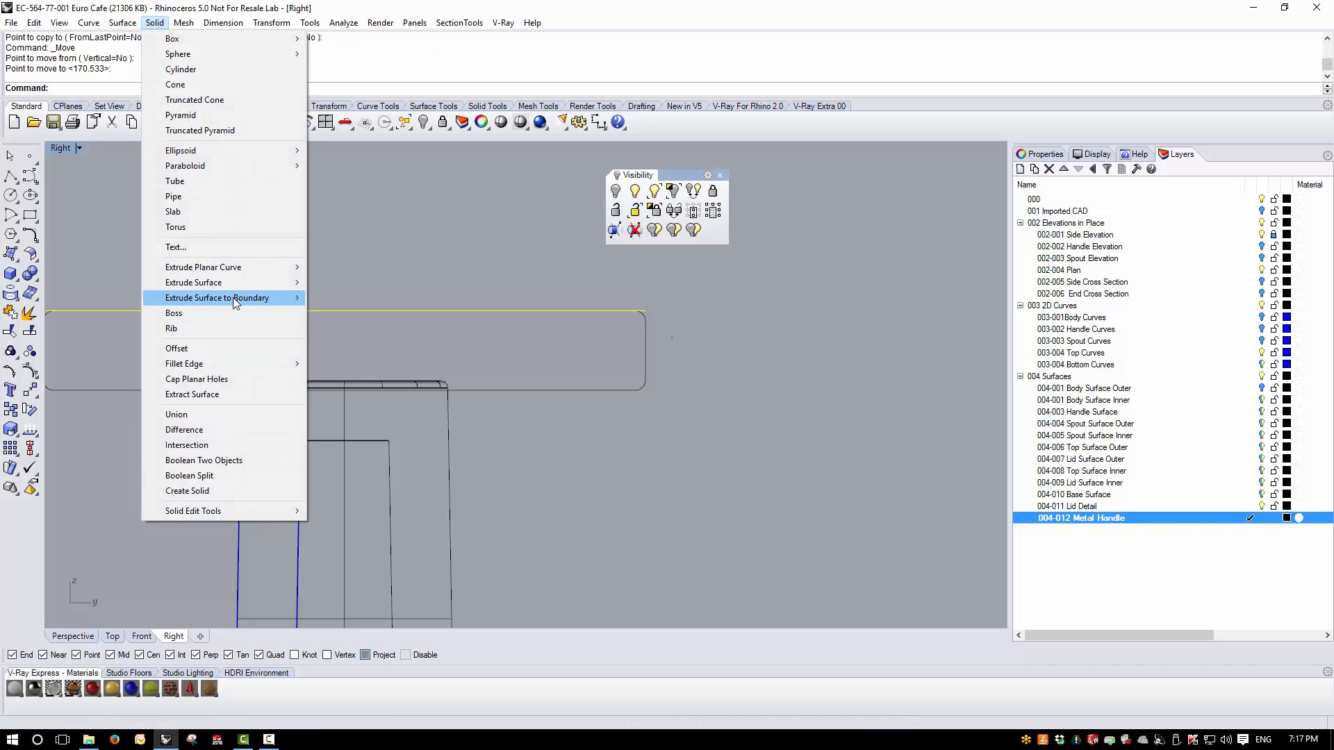
mouse_move(229, 267)
click(330, 266)
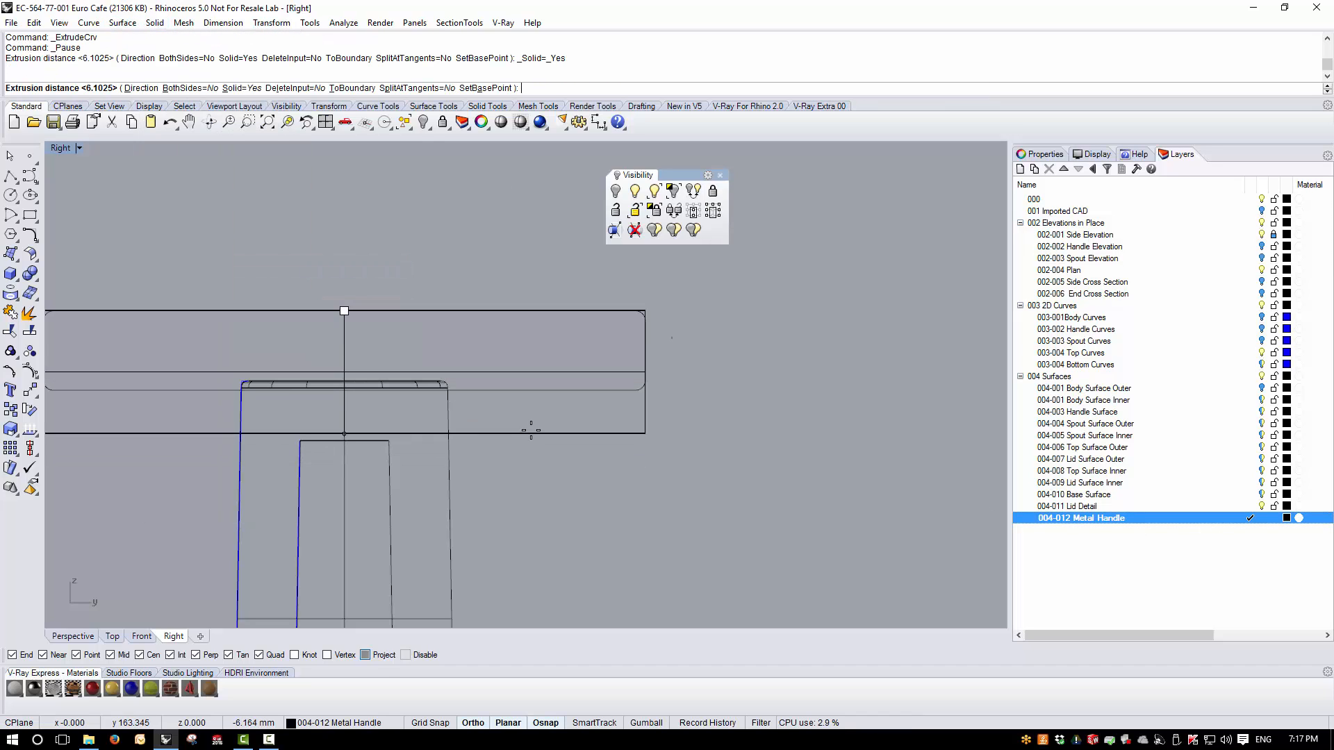
click(528, 390)
click(692, 485)
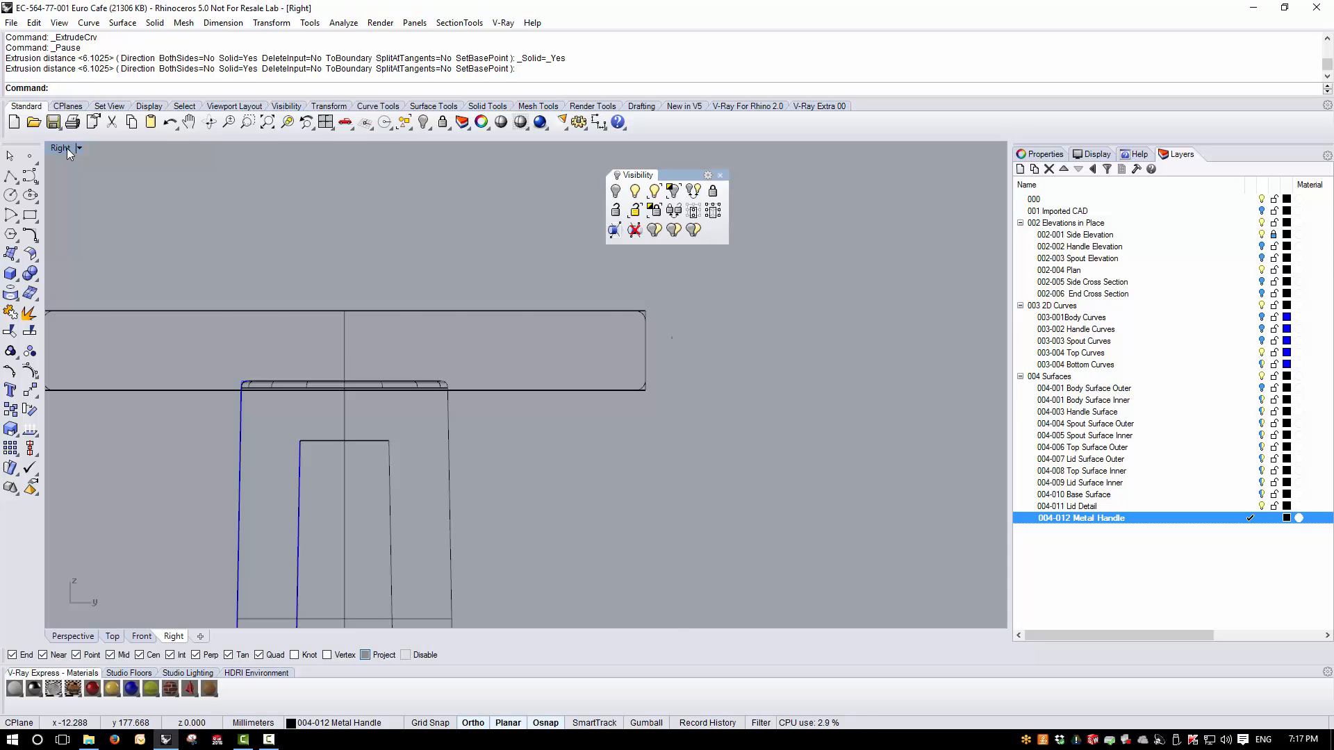
- Fillet the top and bottom edges of the metal handle disc with a 0.5 mm radius
double_click(66, 148)
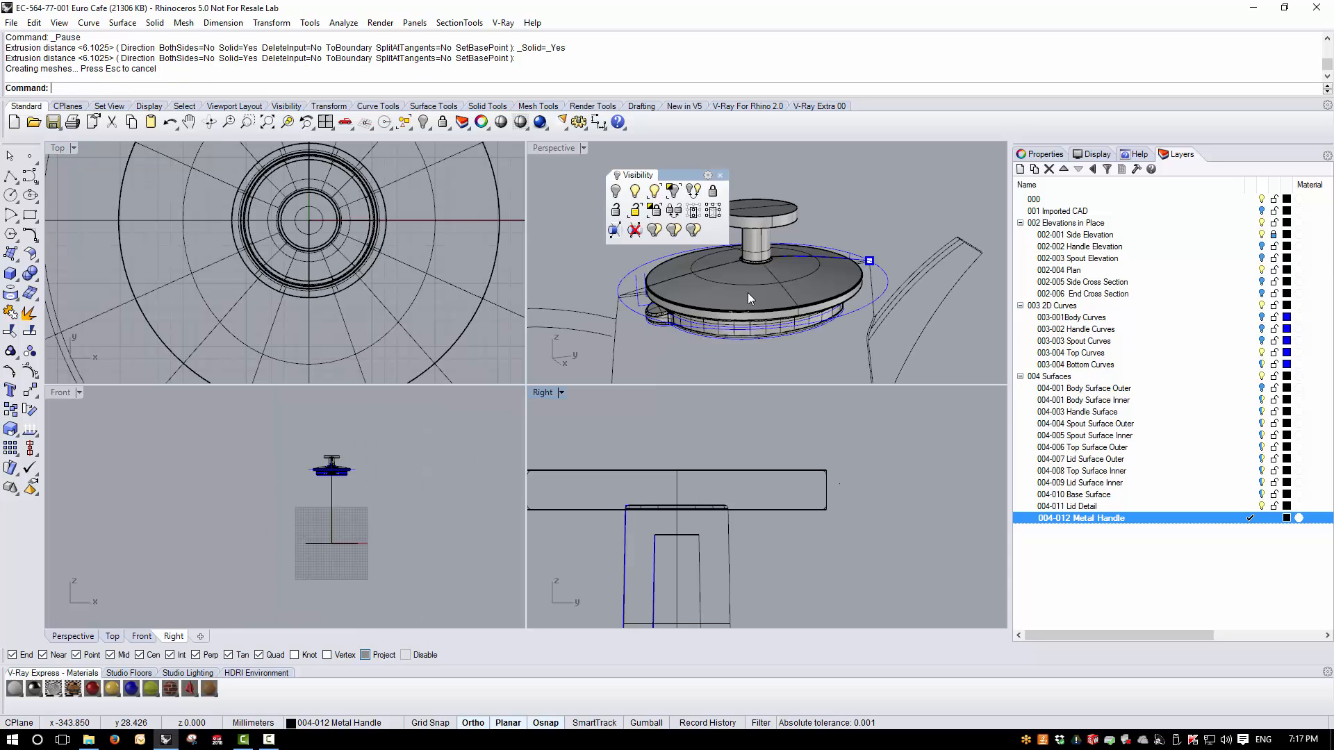
double_click(553, 147)
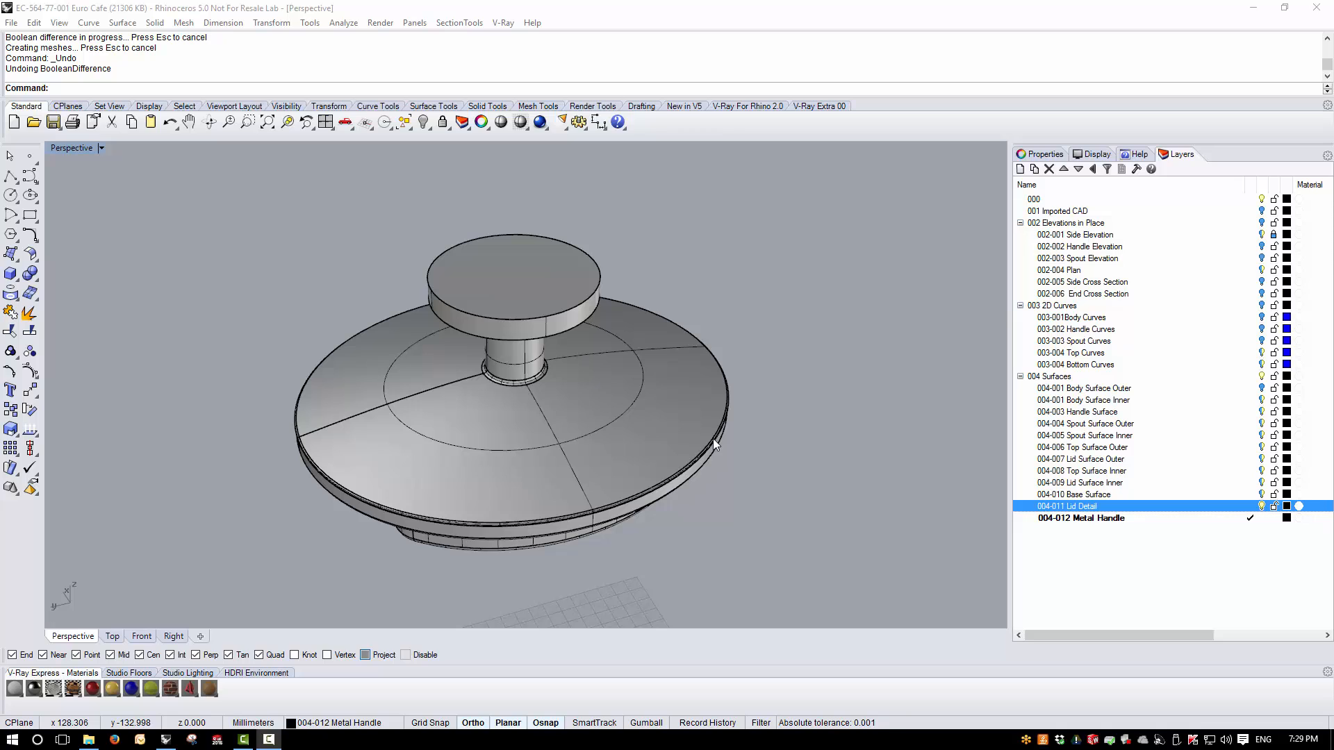
click(929, 579)
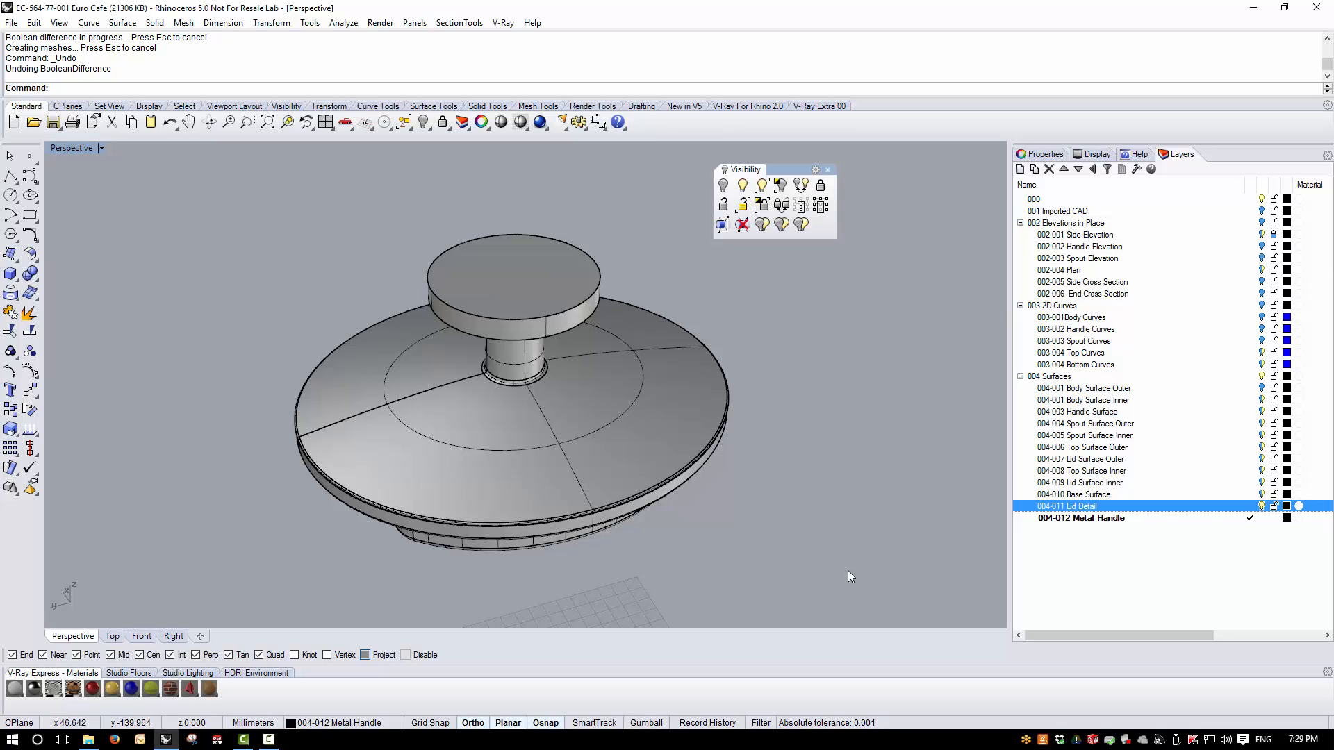
right_drag(850, 575, 780, 452)
scroll(497, 253, up, 5)
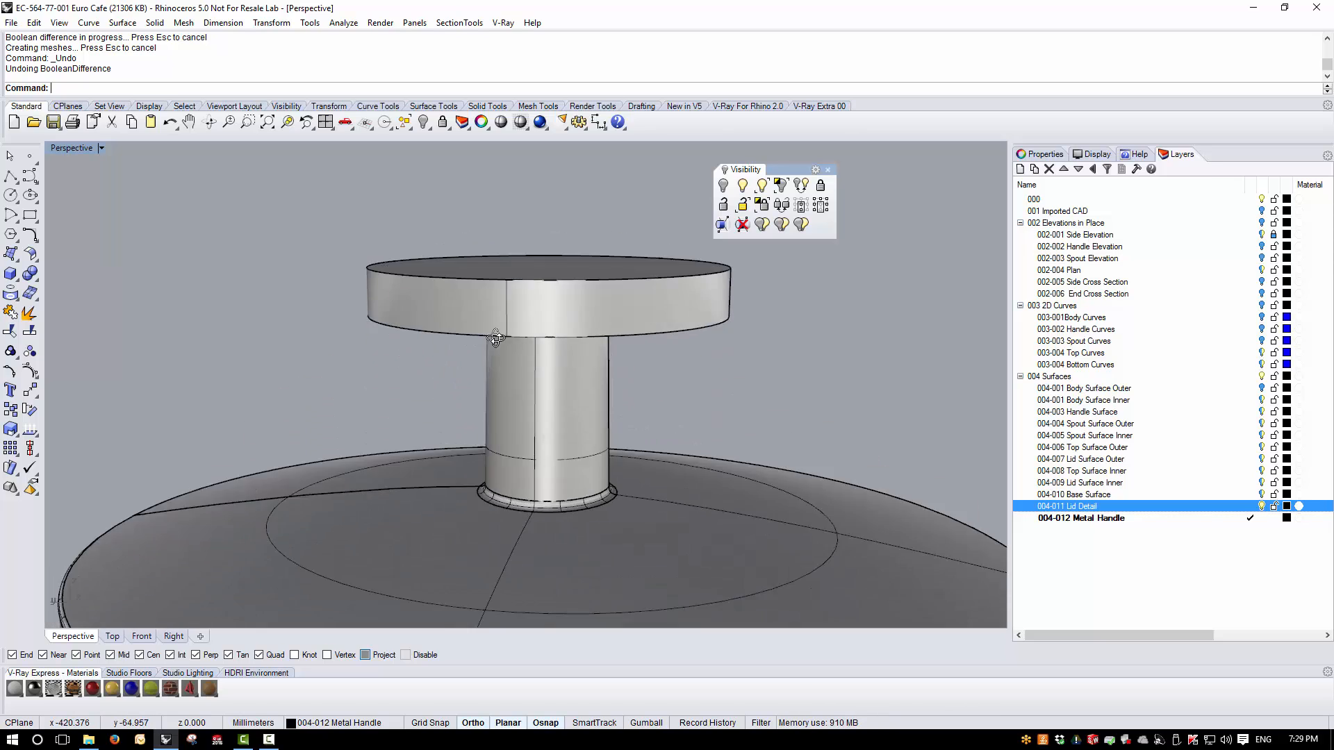
right_drag(496, 338, 475, 283)
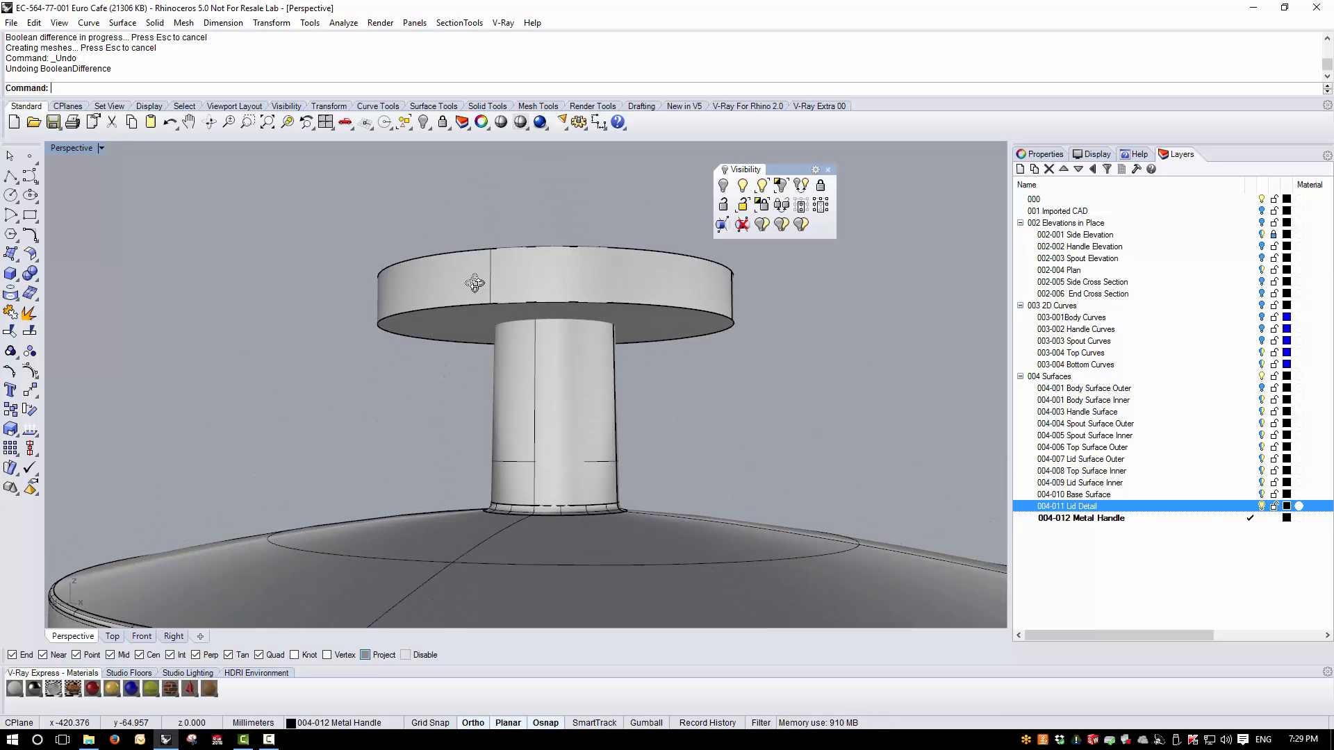
click(155, 22)
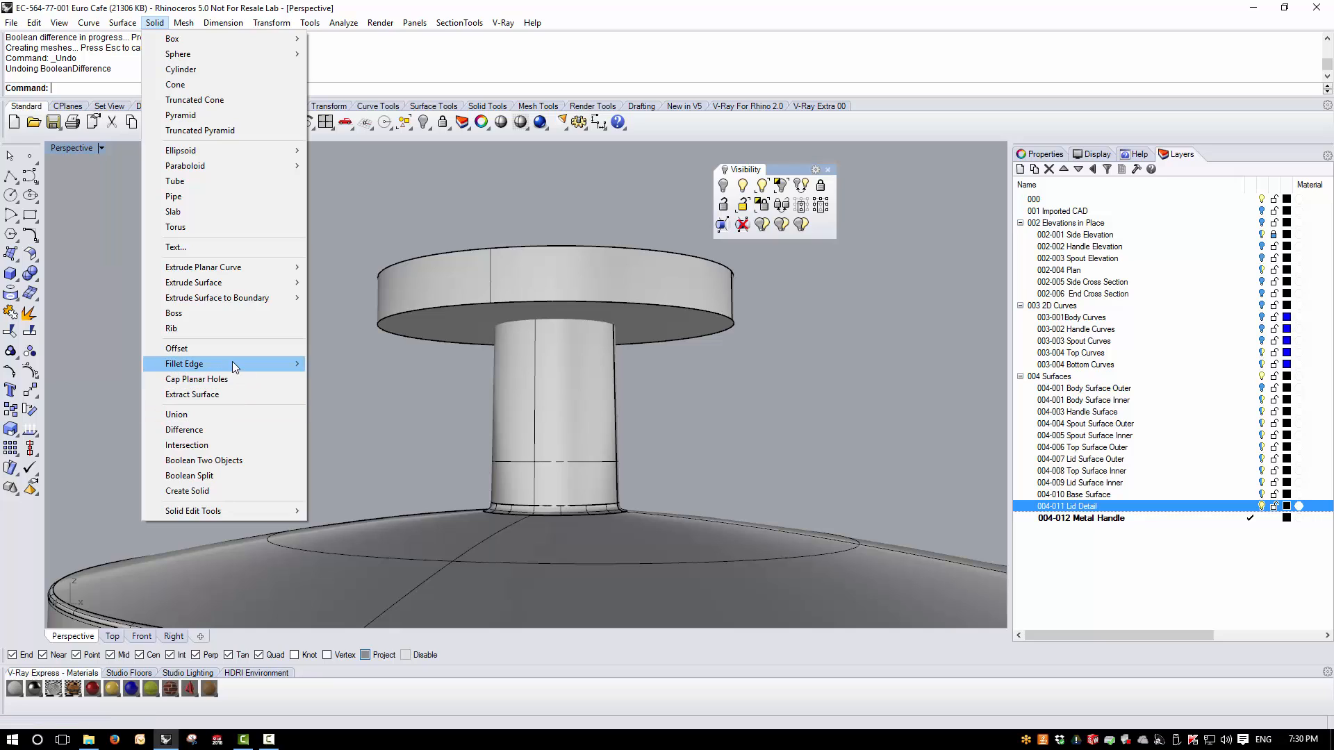
mouse_move(232, 364)
click(346, 364)
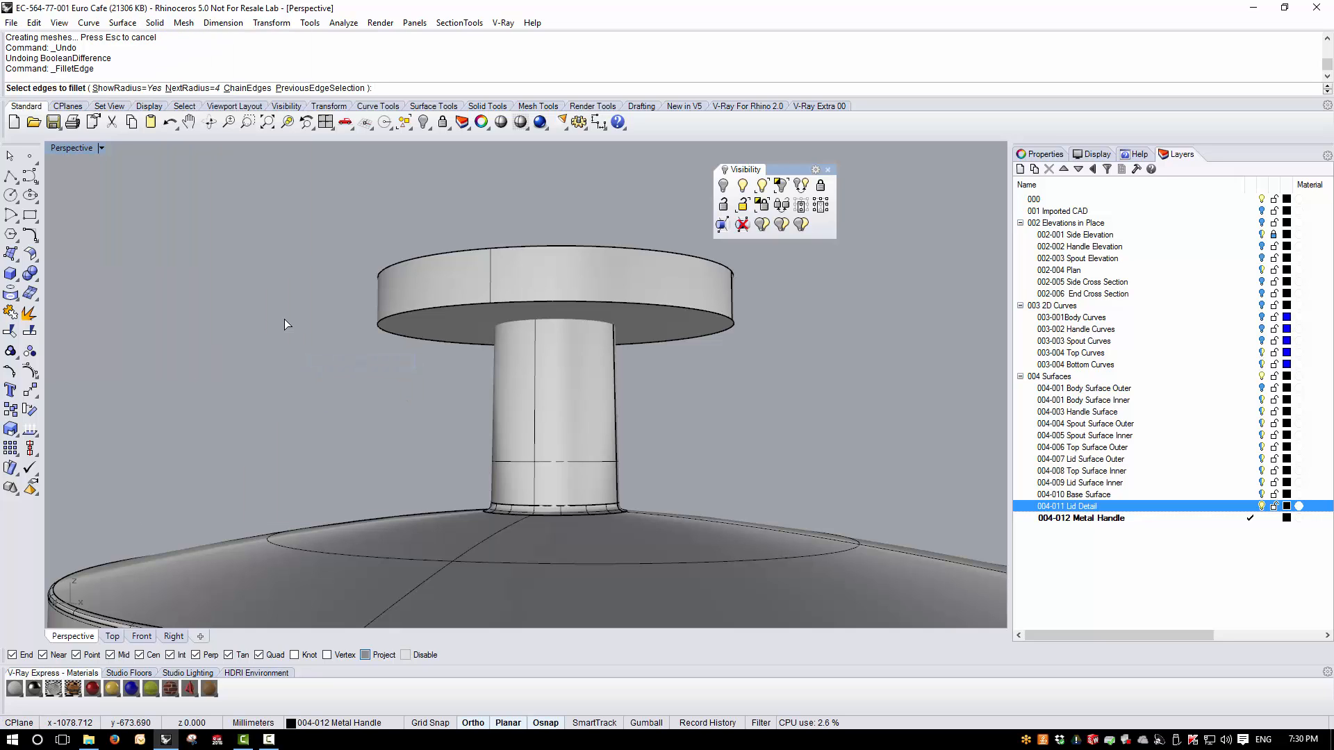
text(0.5)
key(Return)
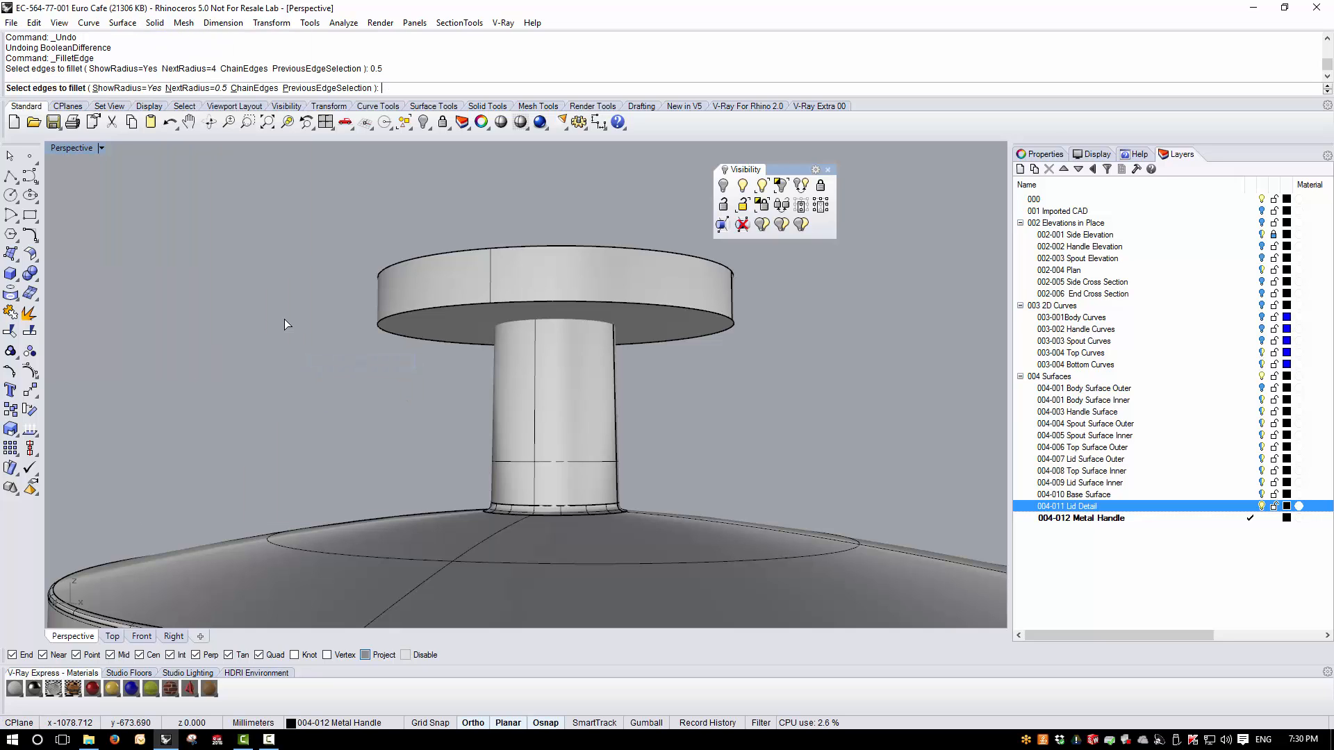
click(466, 248)
key(Return)
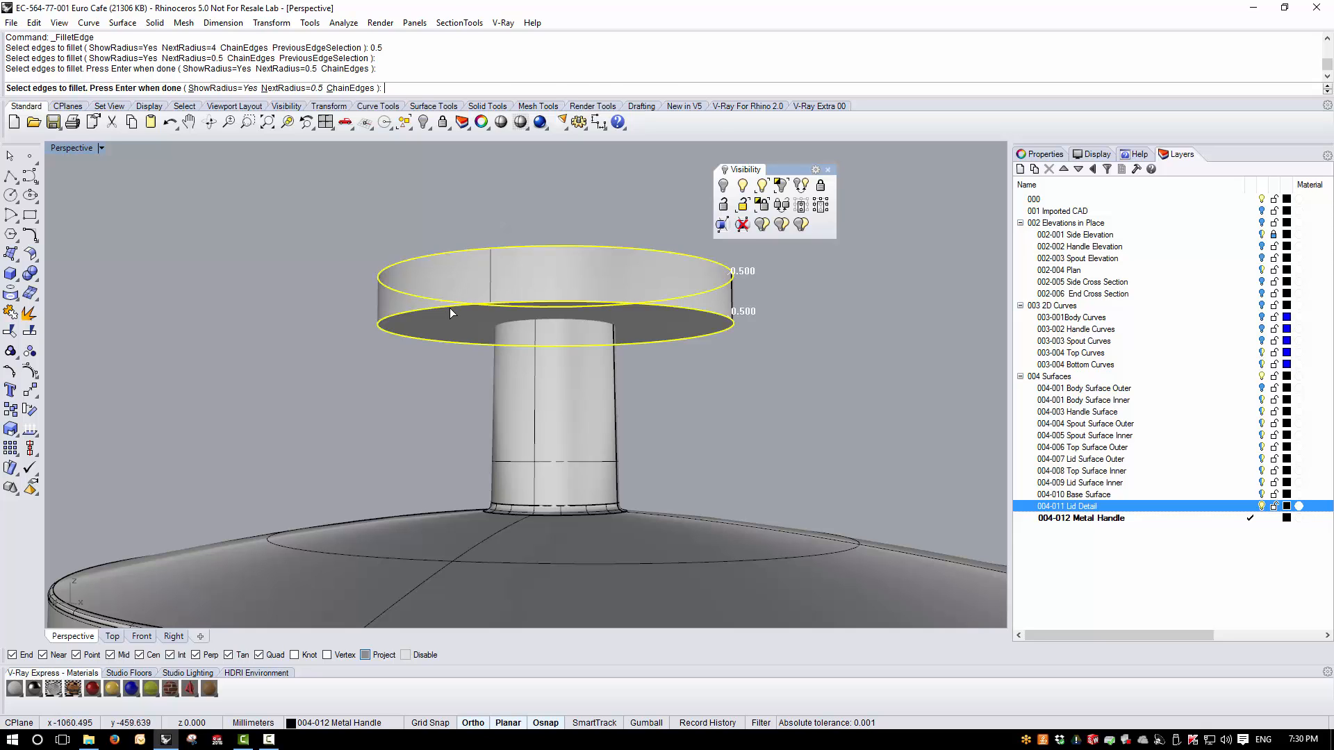
key(Return)
- Subtract the lid knob's stem from the metal disc with Boolean Difference
right_drag(530, 394, 585, 318)
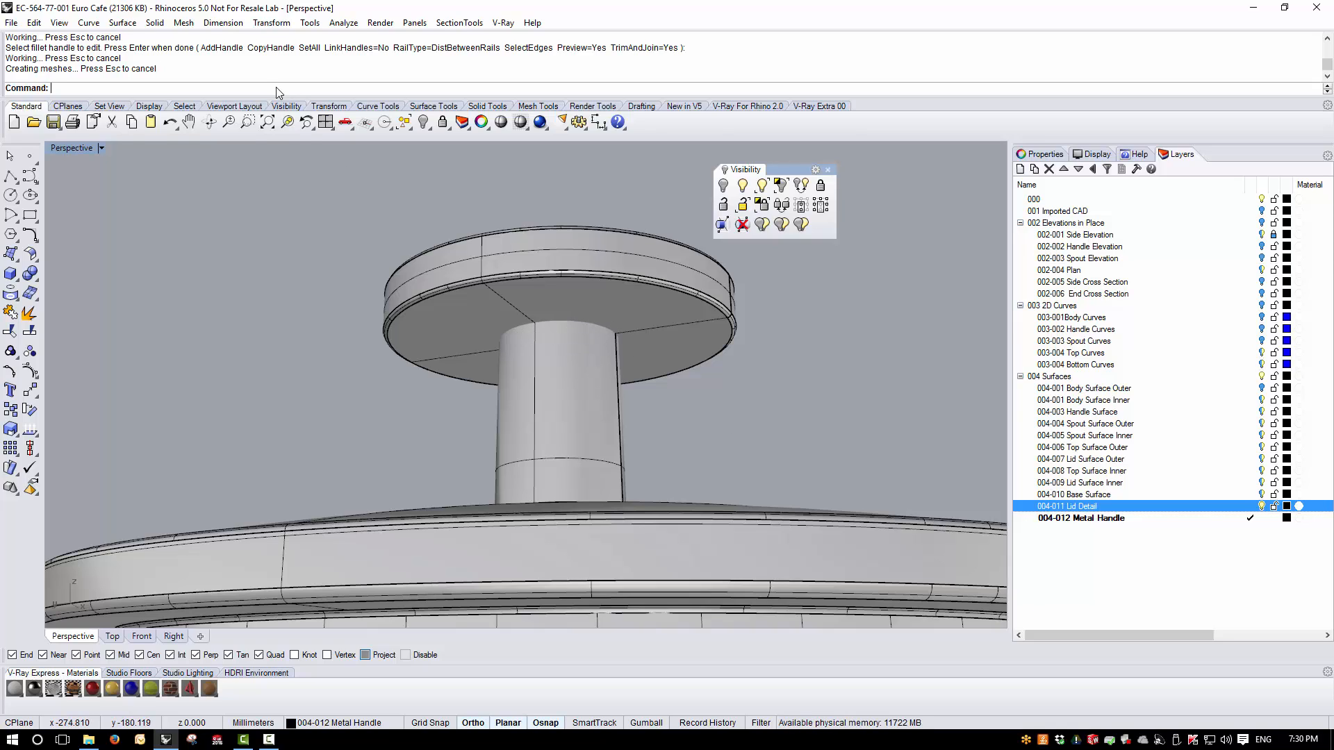
click(154, 22)
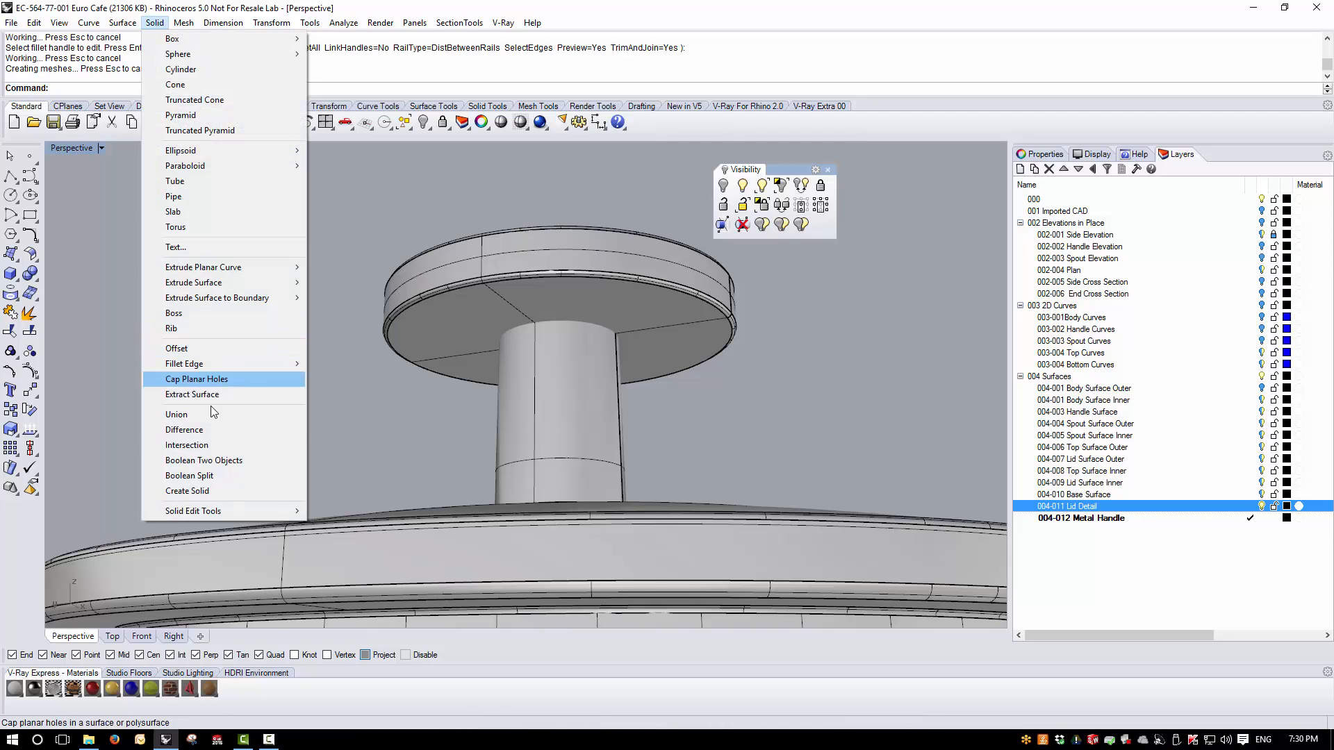
click(224, 436)
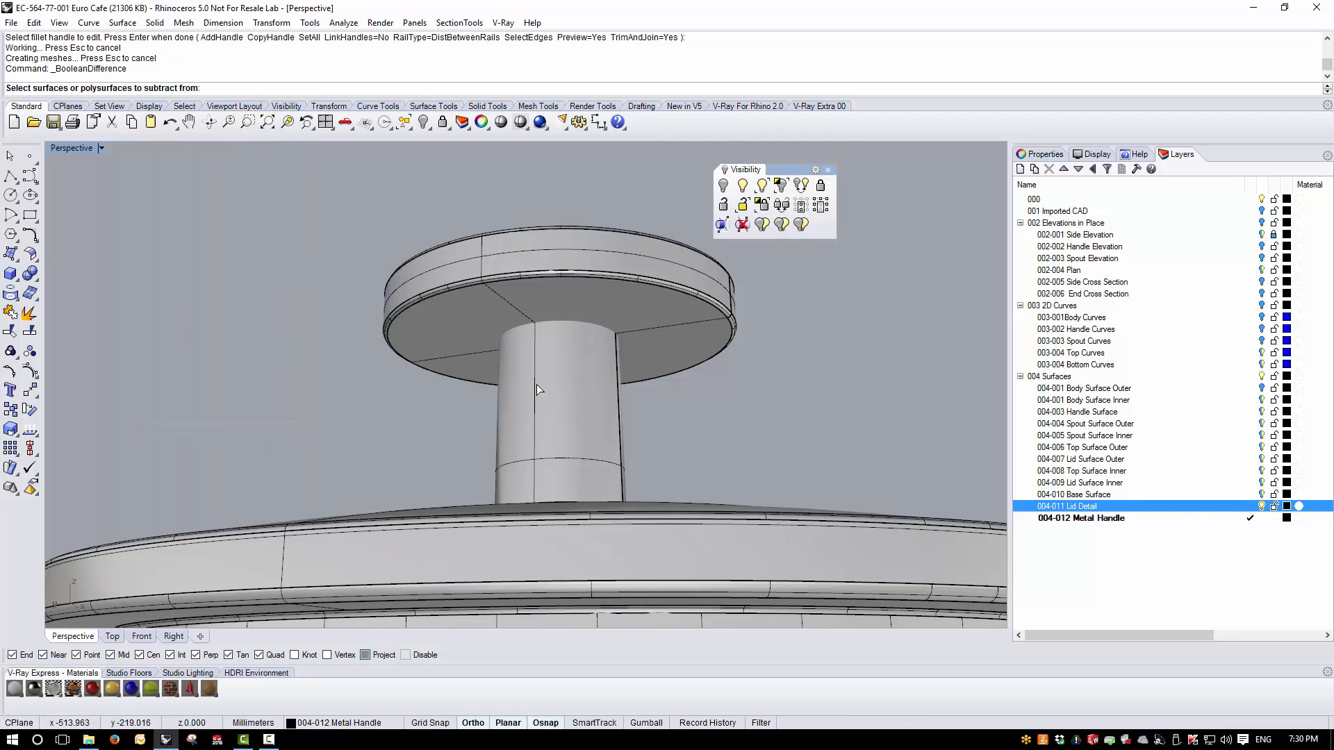
click(439, 328)
key(Return)
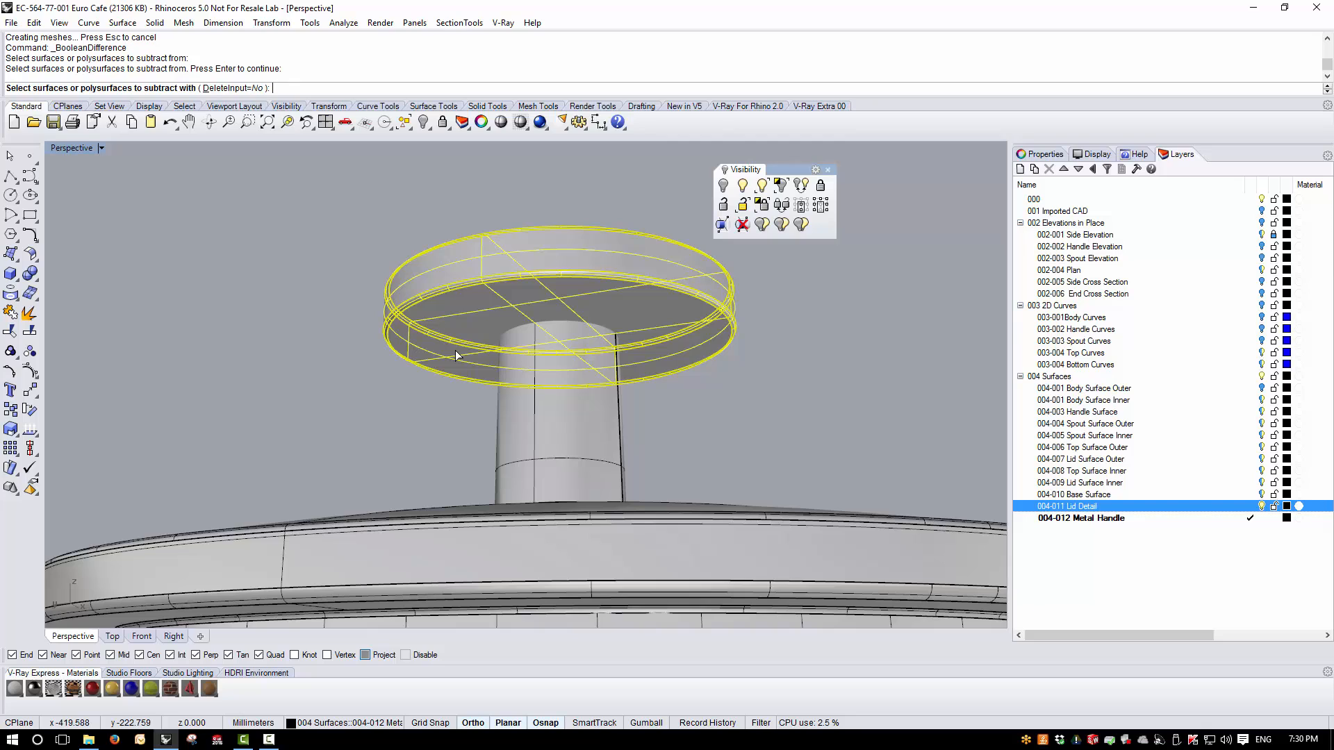
click(543, 407)
key(Return)
- Hide the Lid Detail layer and fillet an edge on the underside of the metal disc with a 0.1 mm radius
right_drag(546, 371, 553, 348)
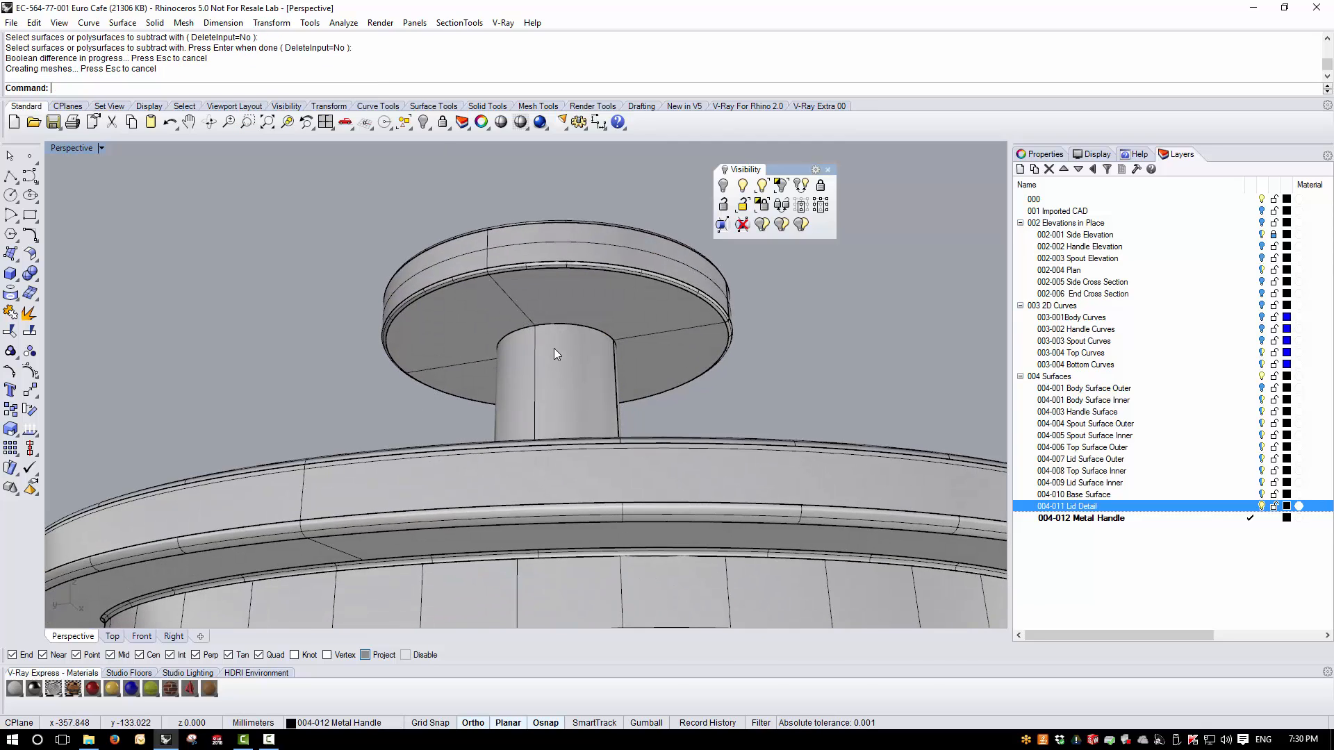
click(1261, 506)
scroll(590, 351, up, 6)
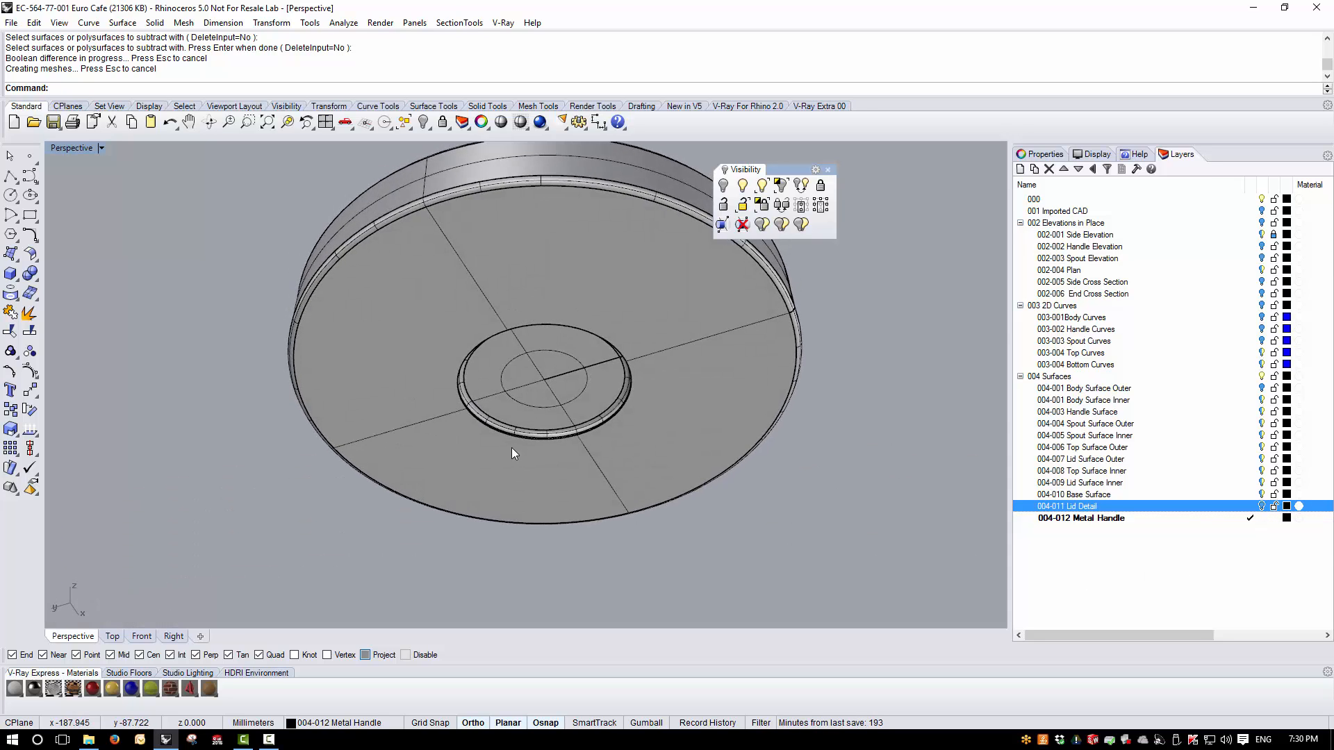
click(156, 23)
mouse_move(182, 364)
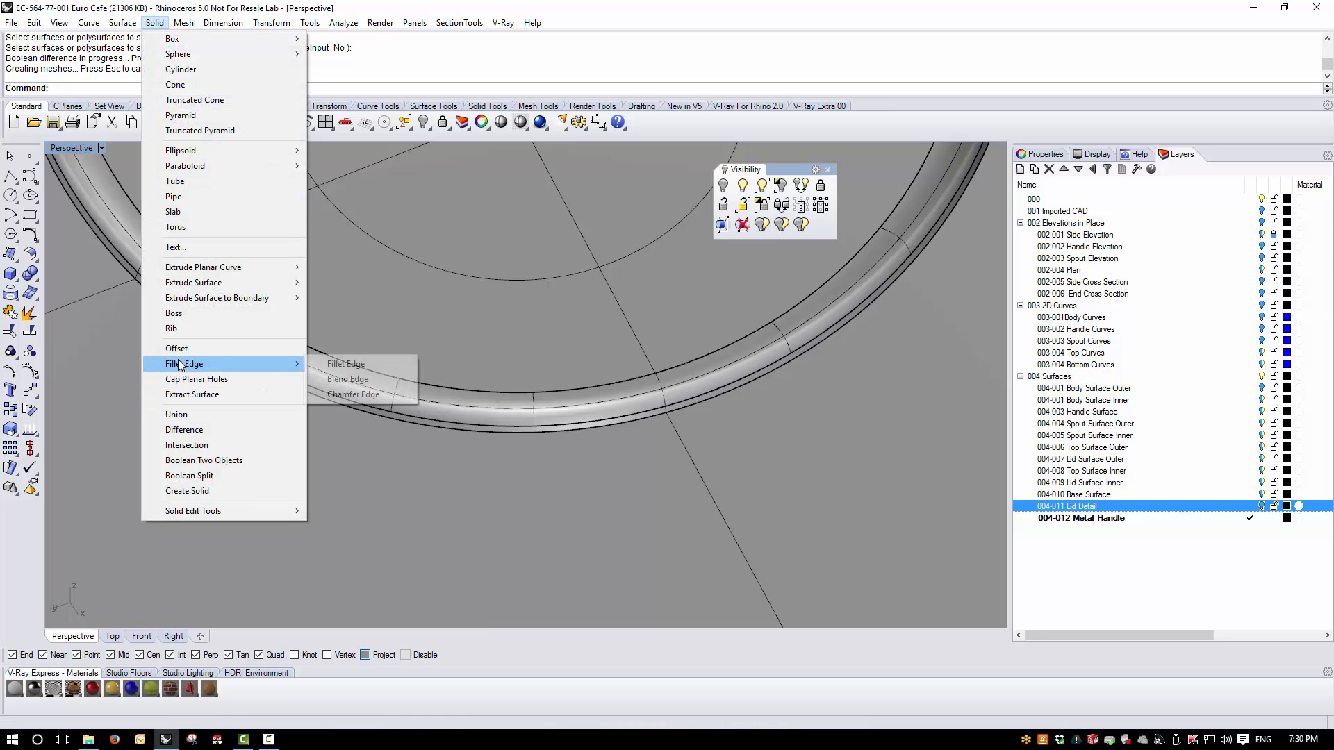
click(387, 364)
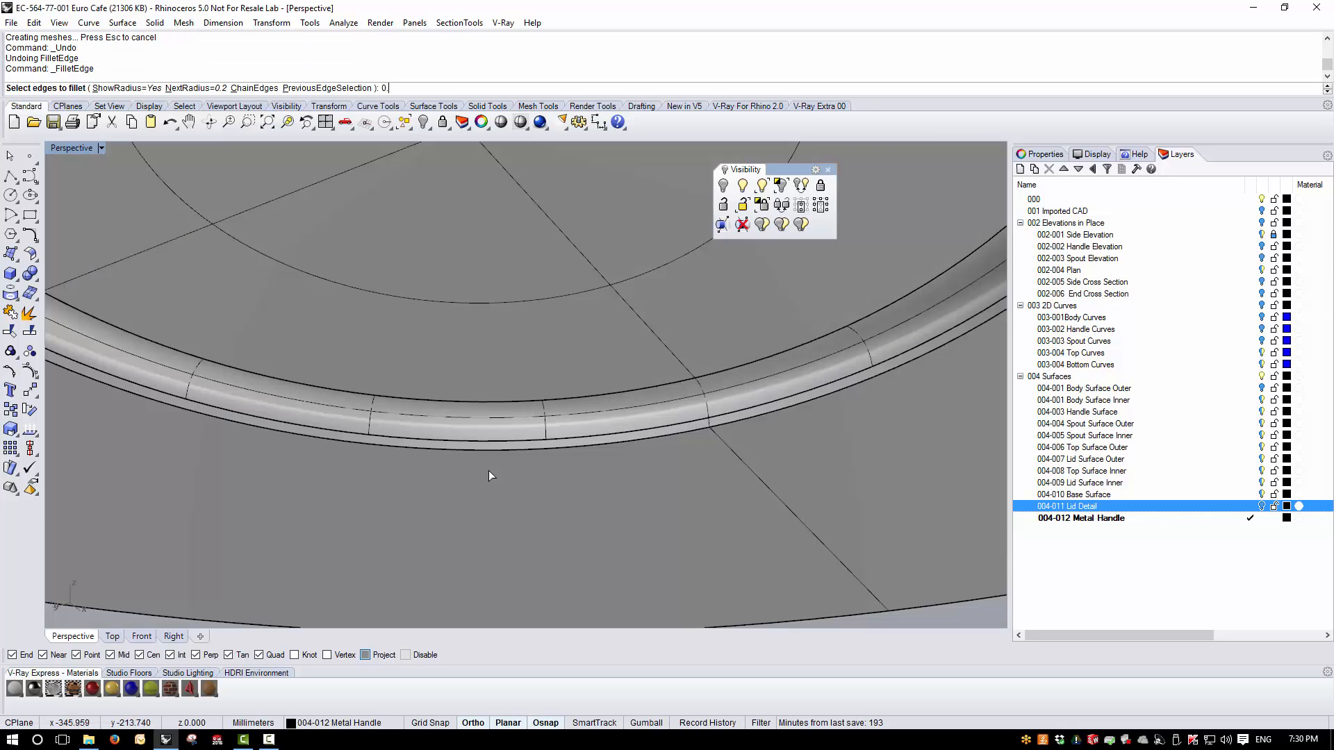
key(Return)
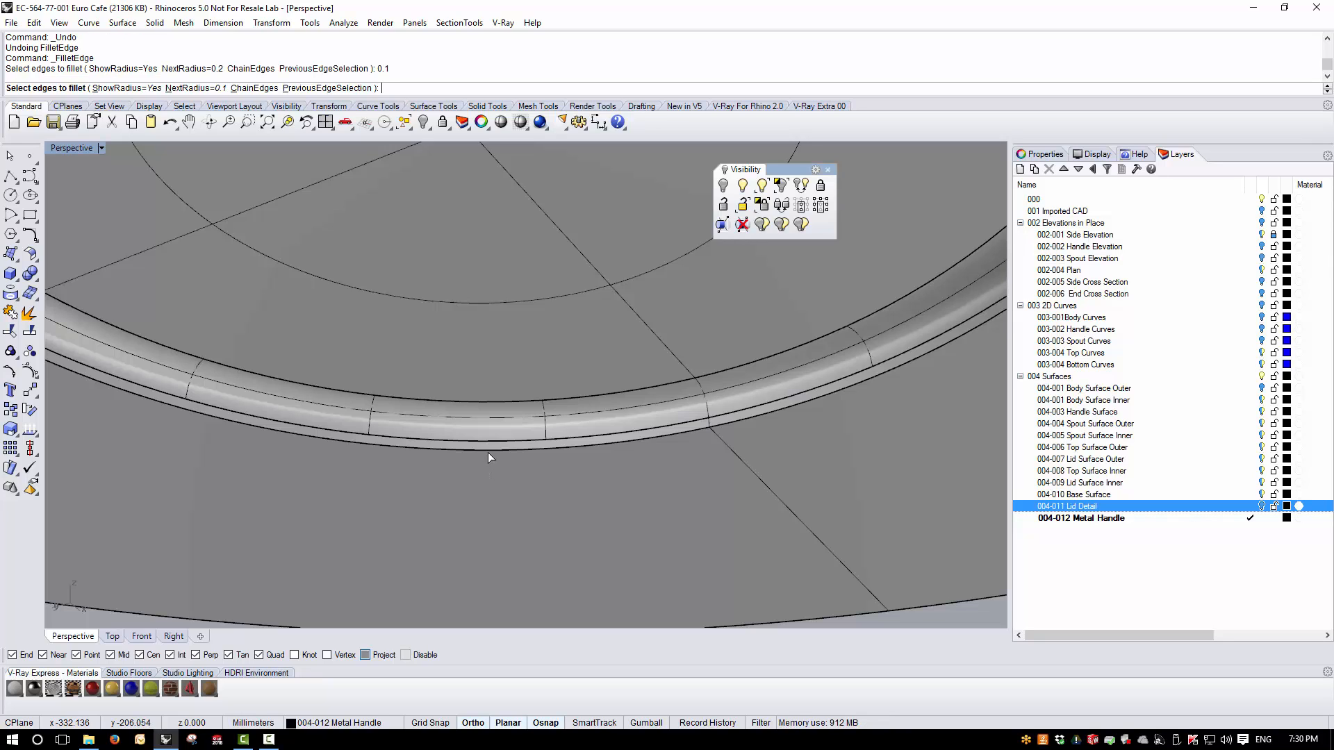
click(490, 455)
key(Return)
key(Return)
- Show the Lid Detail layer again, inspect the knob from several angles, and save the file
scroll(539, 488, down, 3)
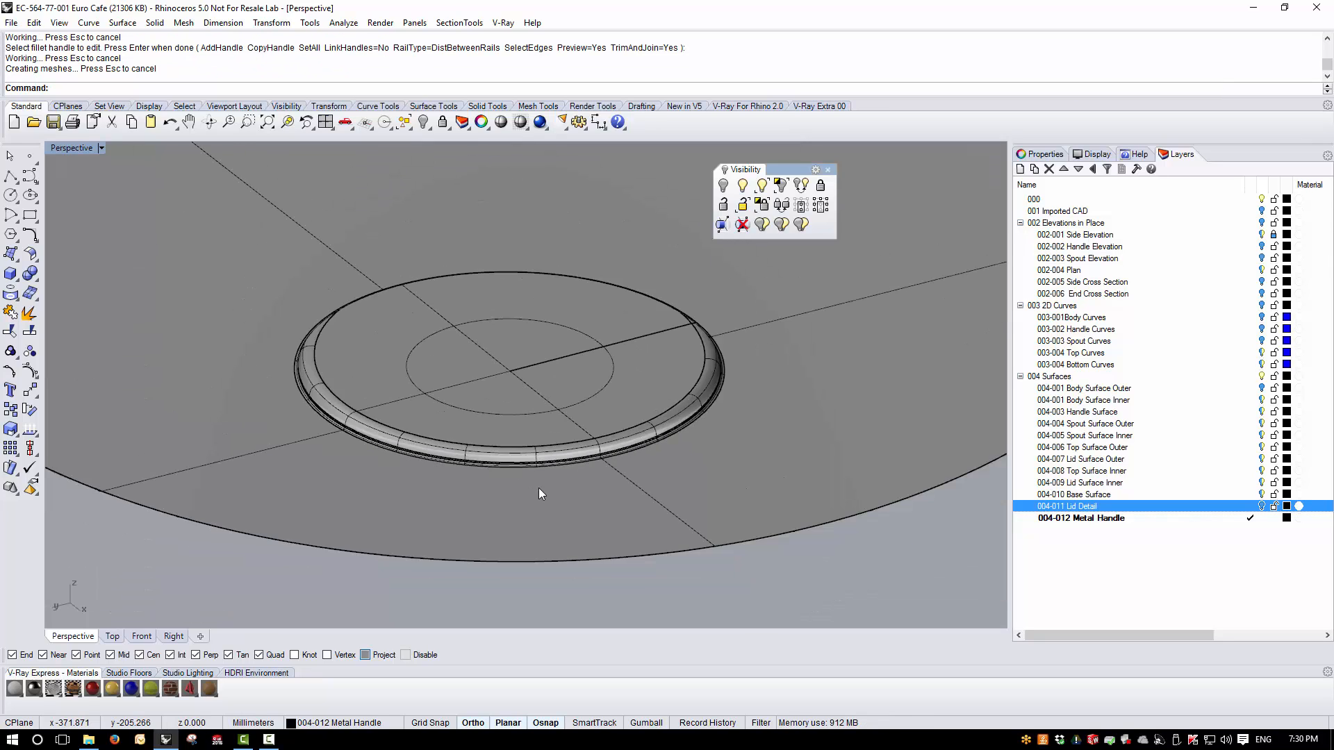
scroll(542, 486, down, 5)
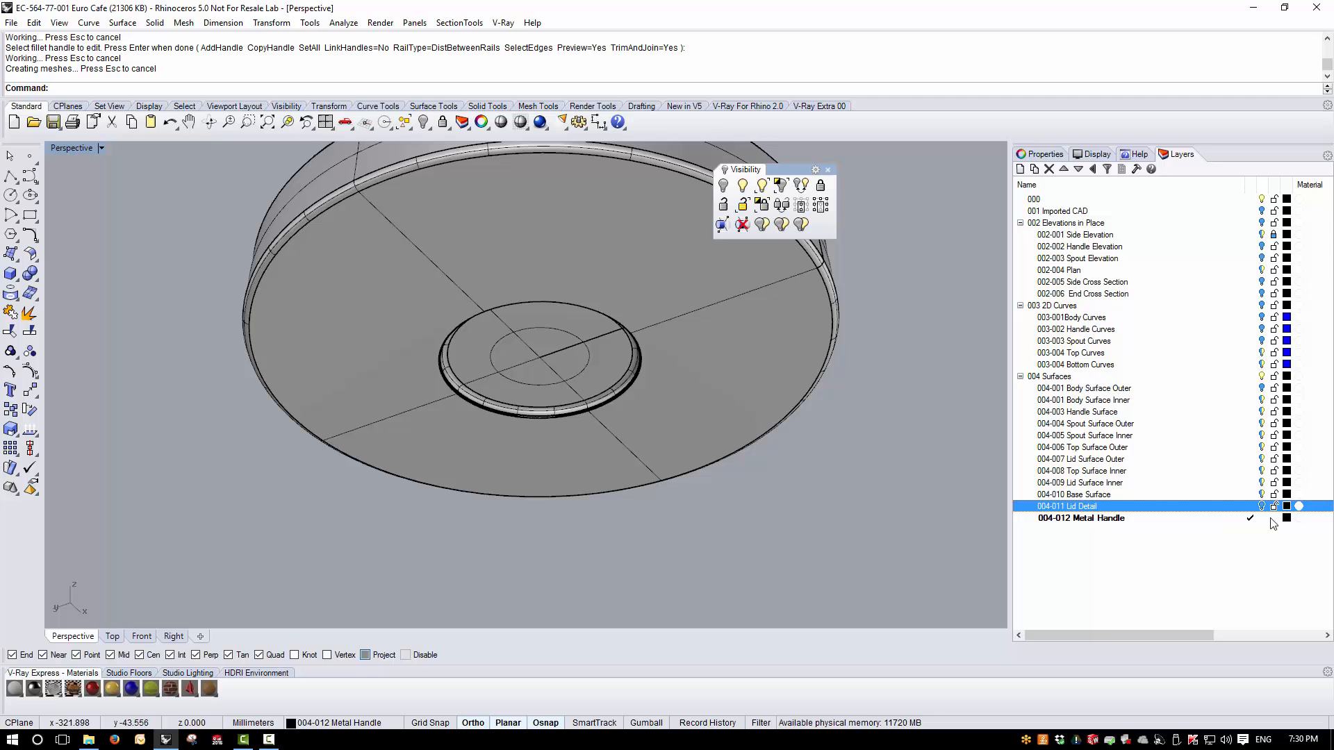
click(1263, 508)
scroll(681, 406, down, 6)
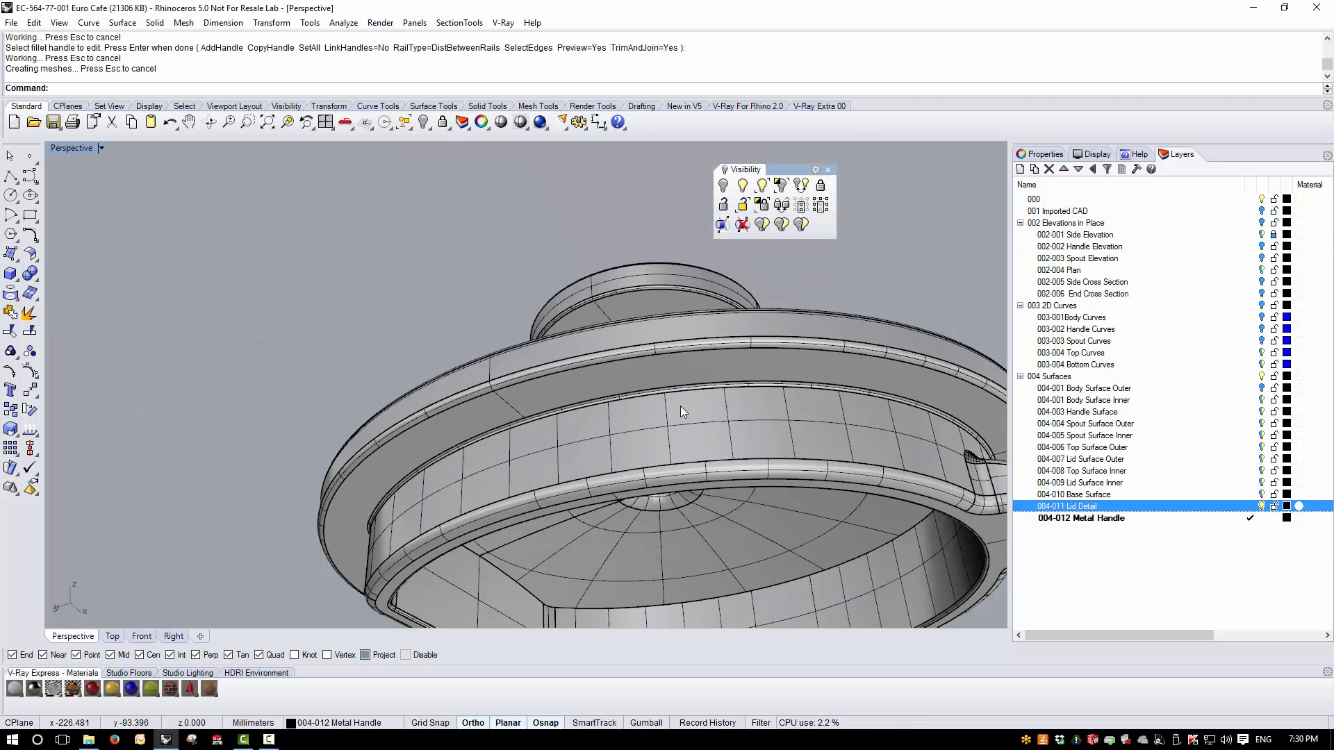
right_drag(681, 406, 710, 439)
scroll(677, 365, up, 12)
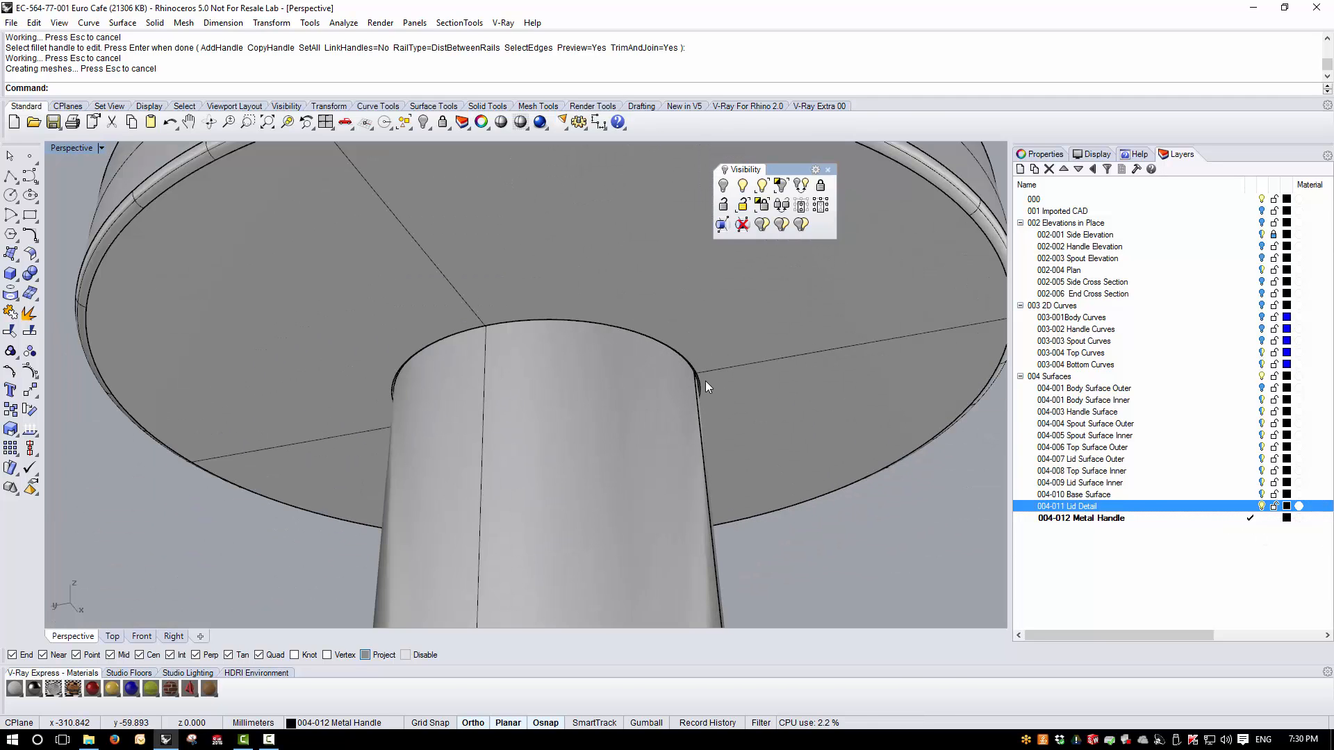
scroll(706, 381, down, 2)
right_drag(669, 375, 660, 412)
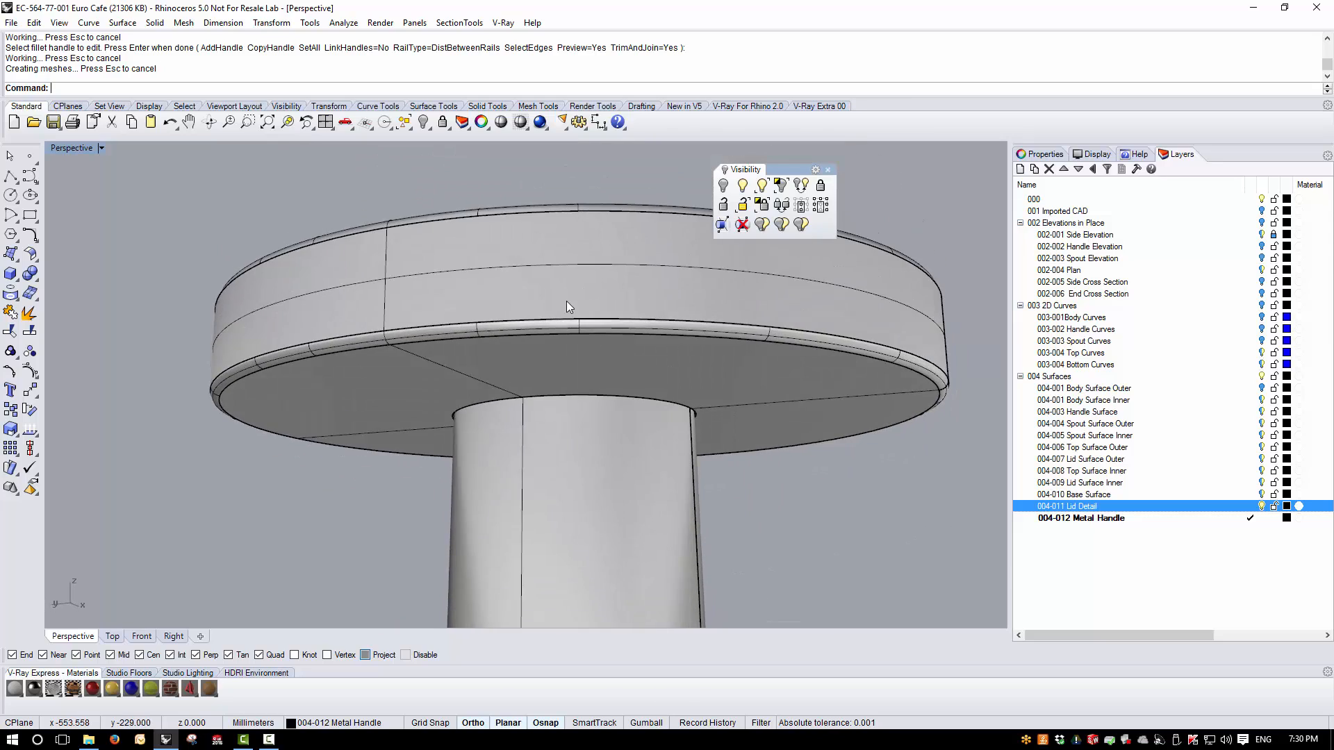
scroll(564, 303, down, 8)
right_drag(561, 339, 653, 495)
scroll(561, 349, down, 4)
key(ctrl+s)
scroll(756, 352, down, 4)
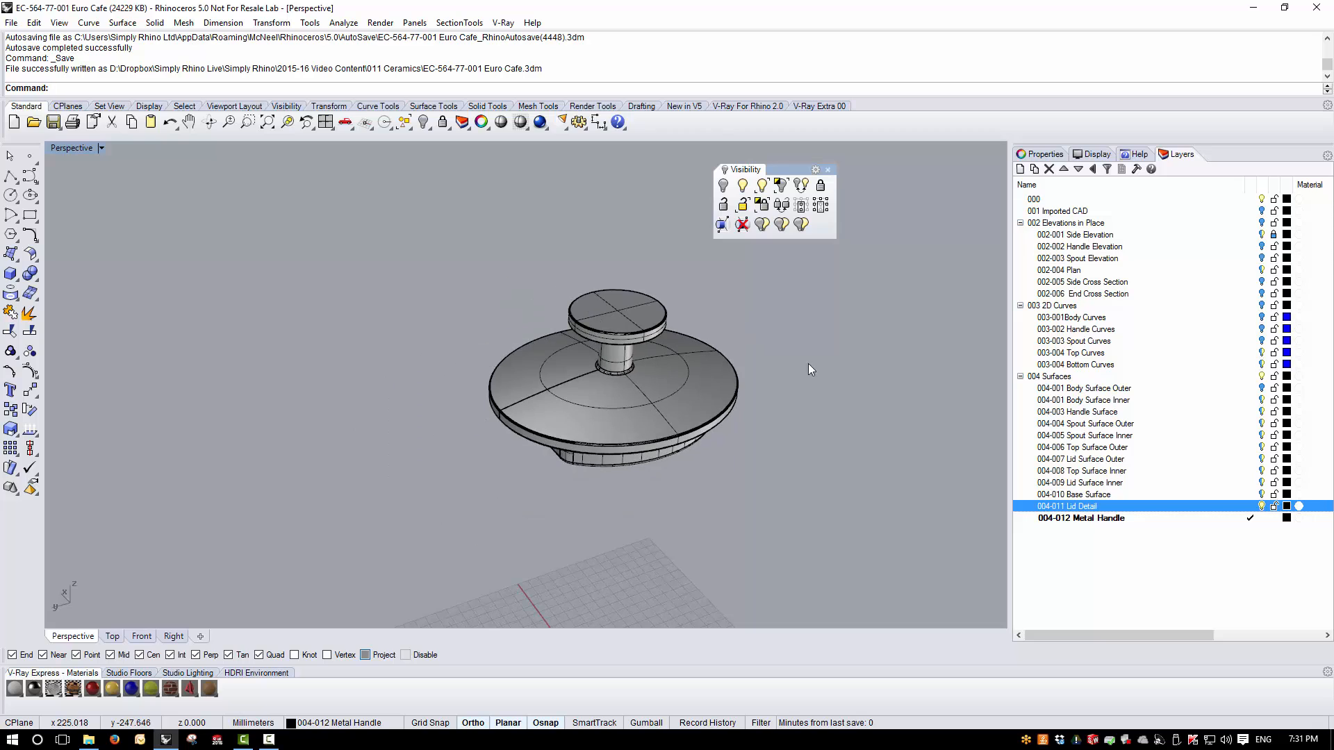
- Turn on the Body Surface Outer layer and view the whole kettle
click(1262, 389)
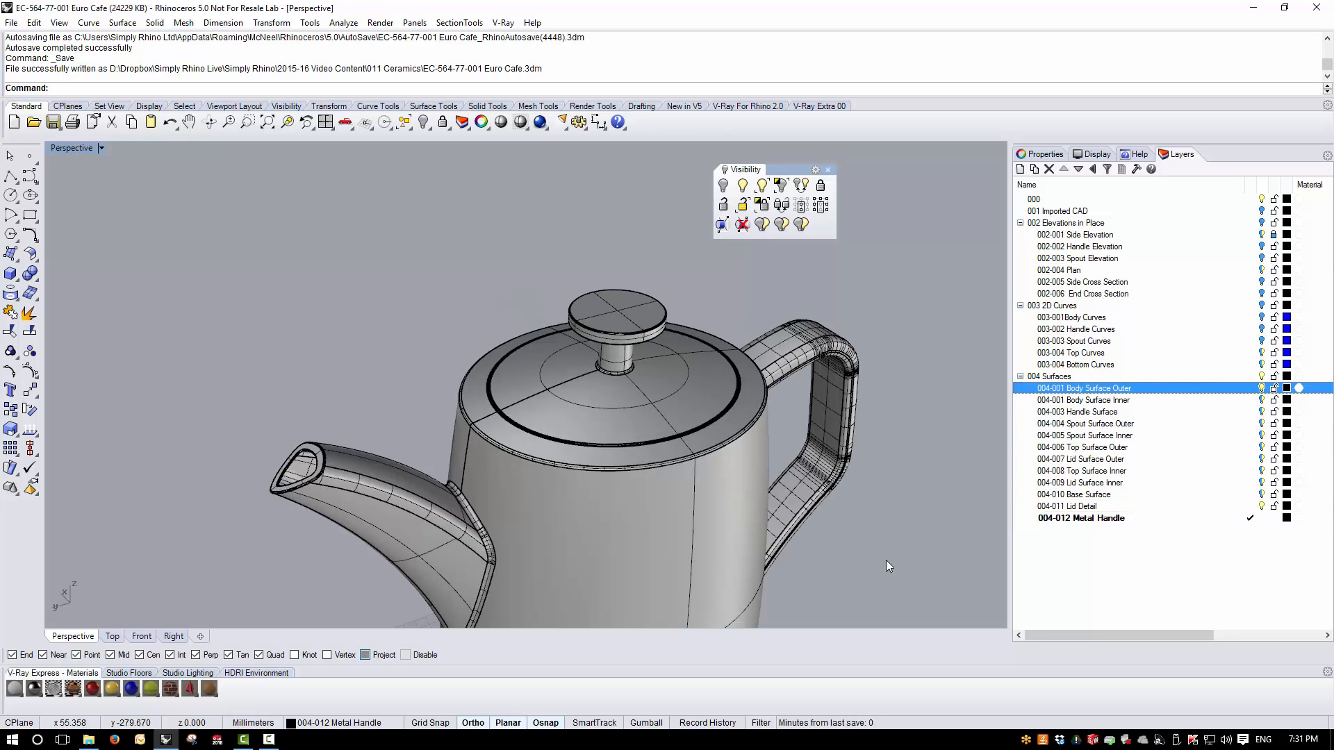
right_drag(885, 562, 712, 504)
scroll(551, 291, down, 3)
scroll(549, 285, down, 2)
right_drag(571, 356, 661, 413)
scroll(474, 386, down, 4)
scroll(591, 470, up, 5)
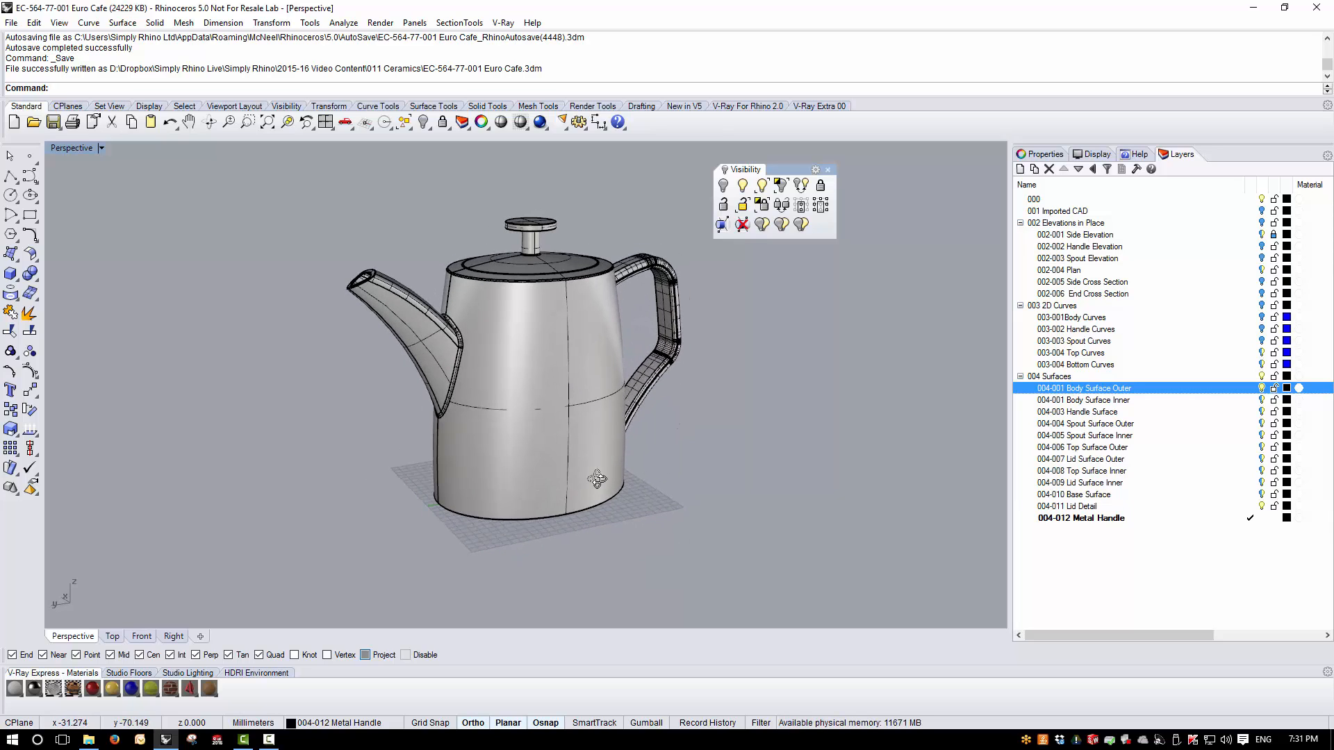
- Create a new top-level layer named 005 V-Ray
click(1101, 518)
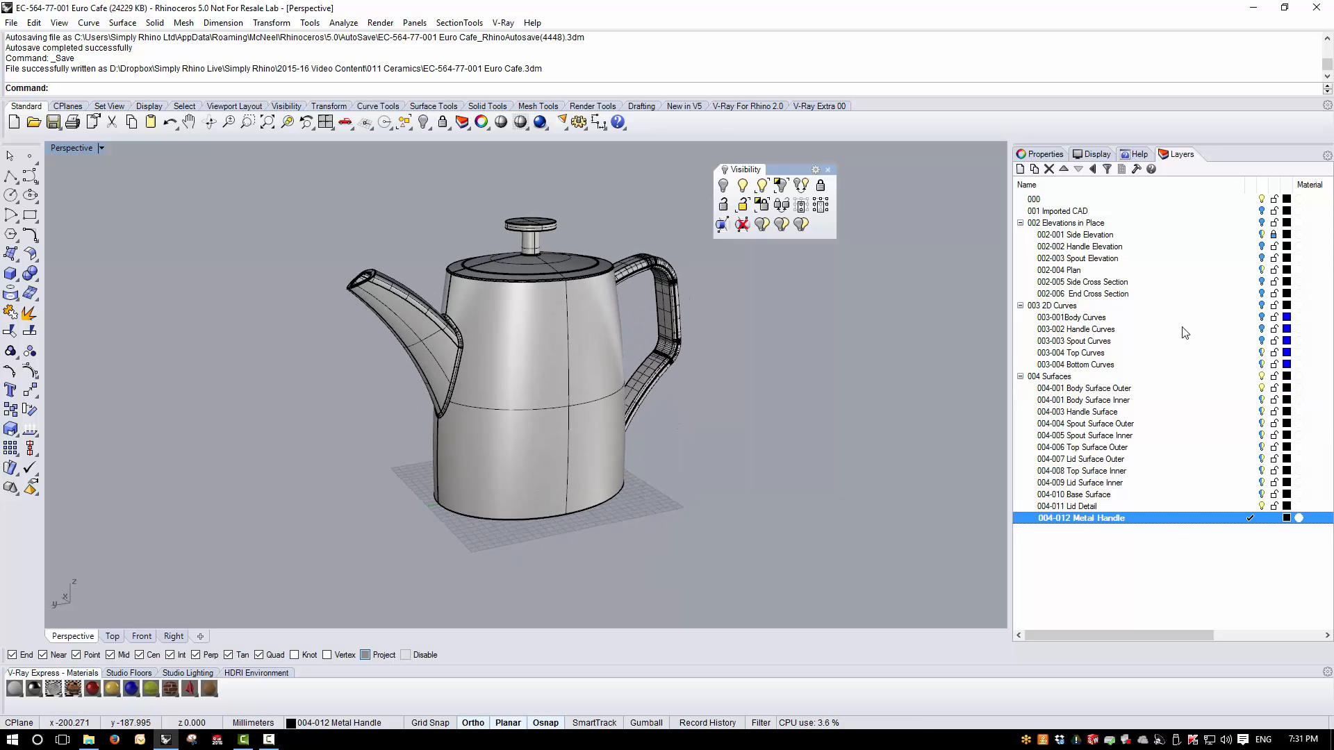
click(1062, 377)
click(1020, 169)
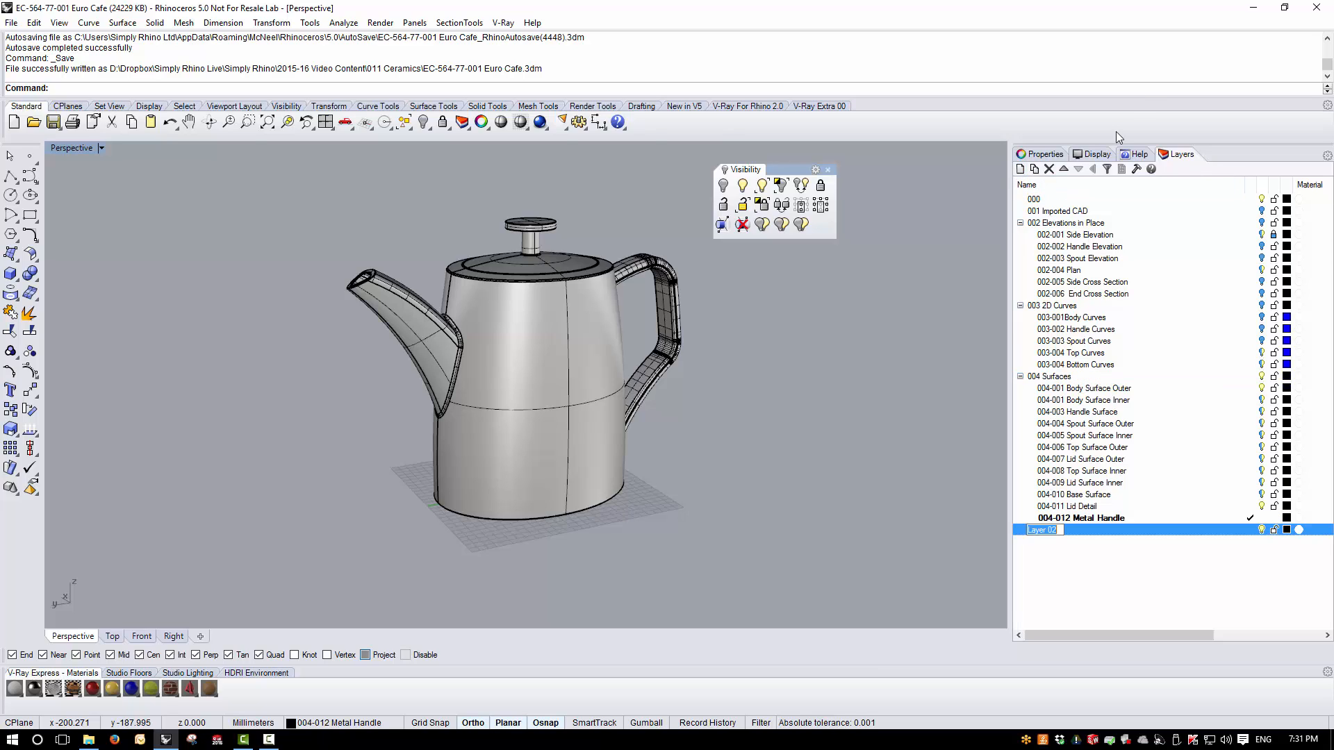
text(005 V-Ray)
key(Return)
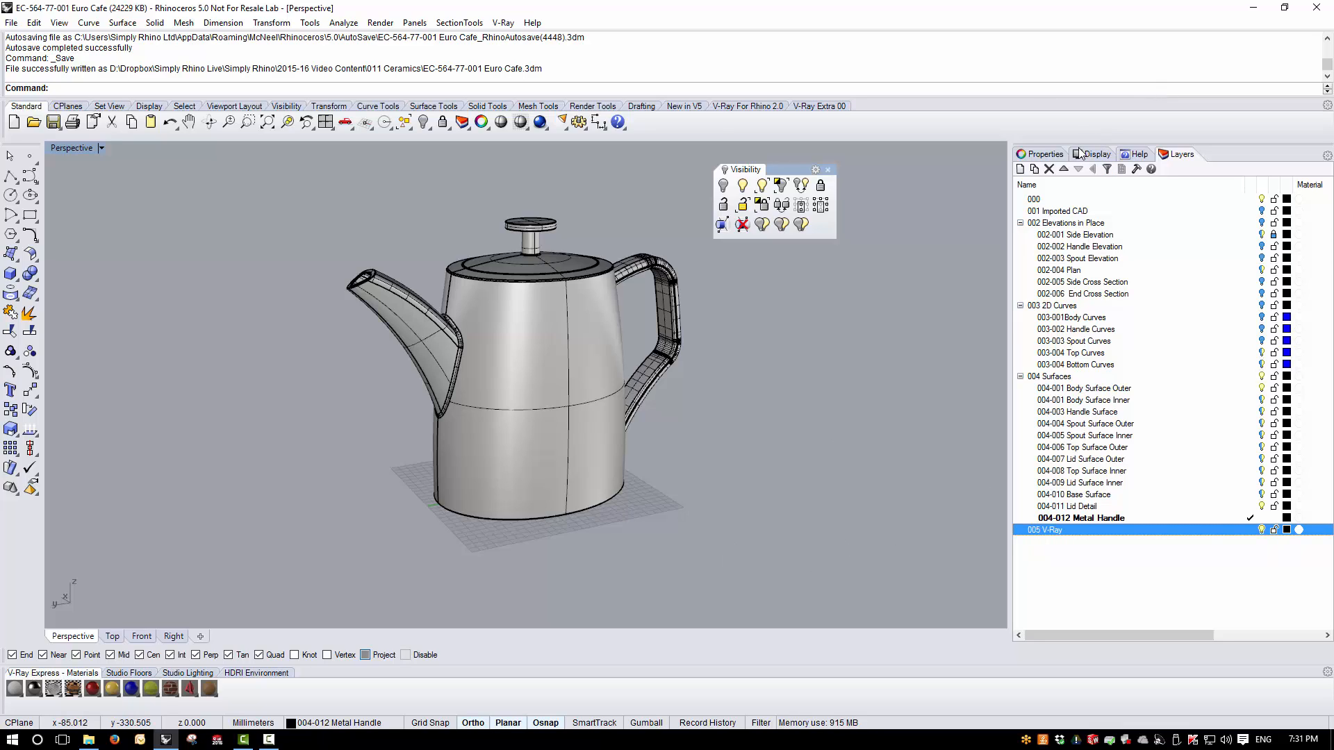
- Add a sublayer named 005-001 Studio under 005 V-Ray and make it the current layer
click(1034, 169)
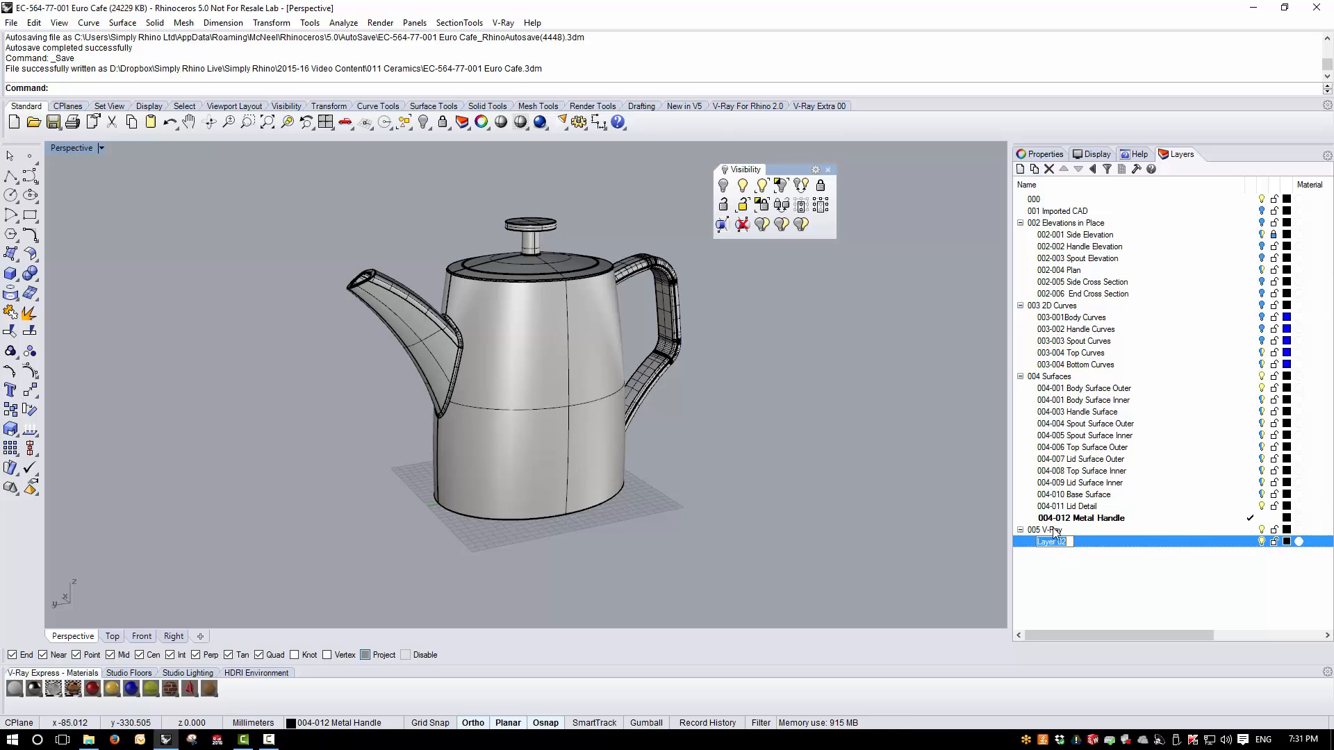
text(0)
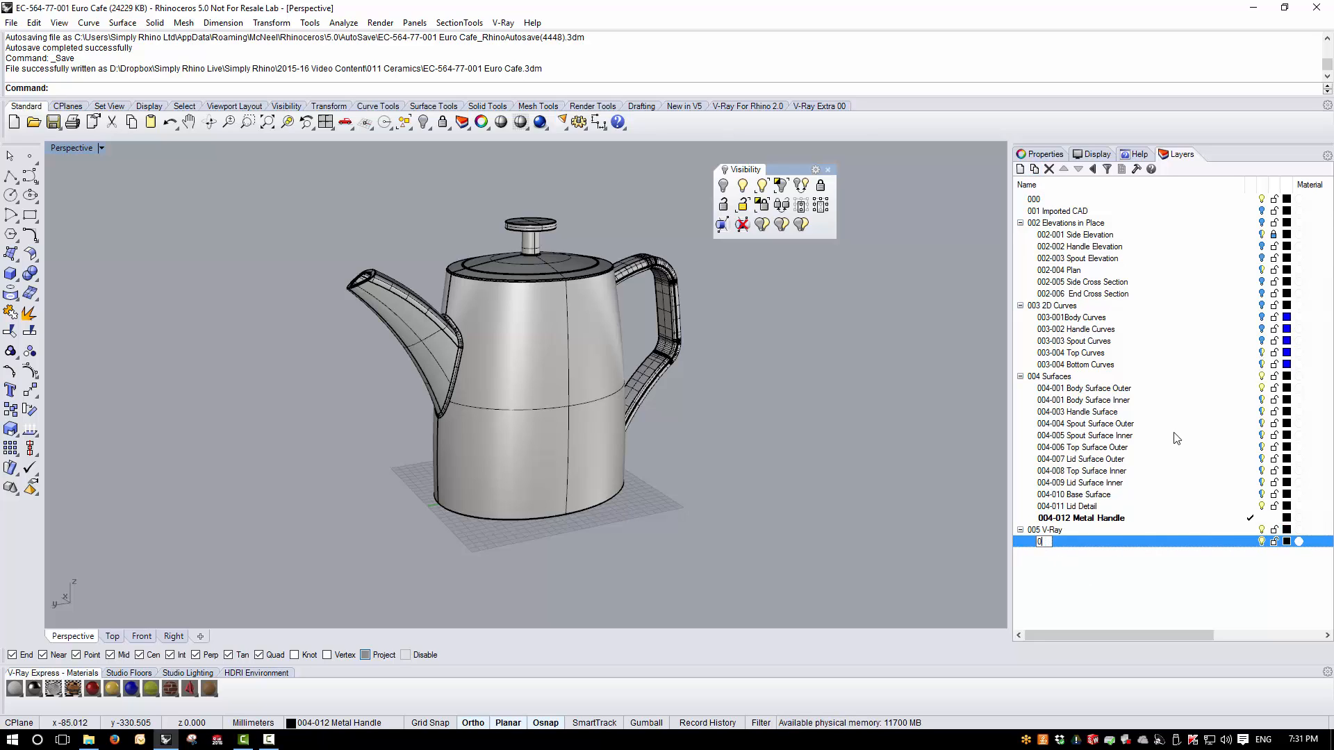
text(05-001)
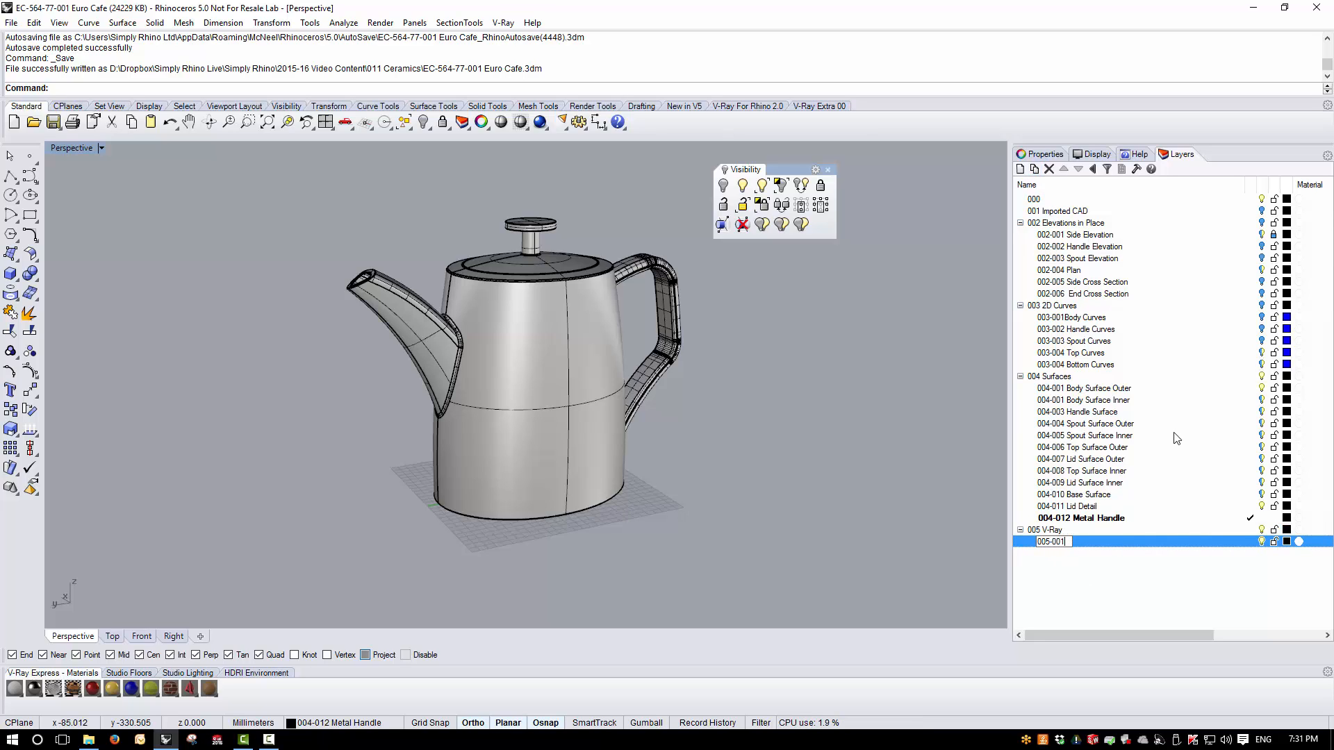
text( Studio)
key(Return)
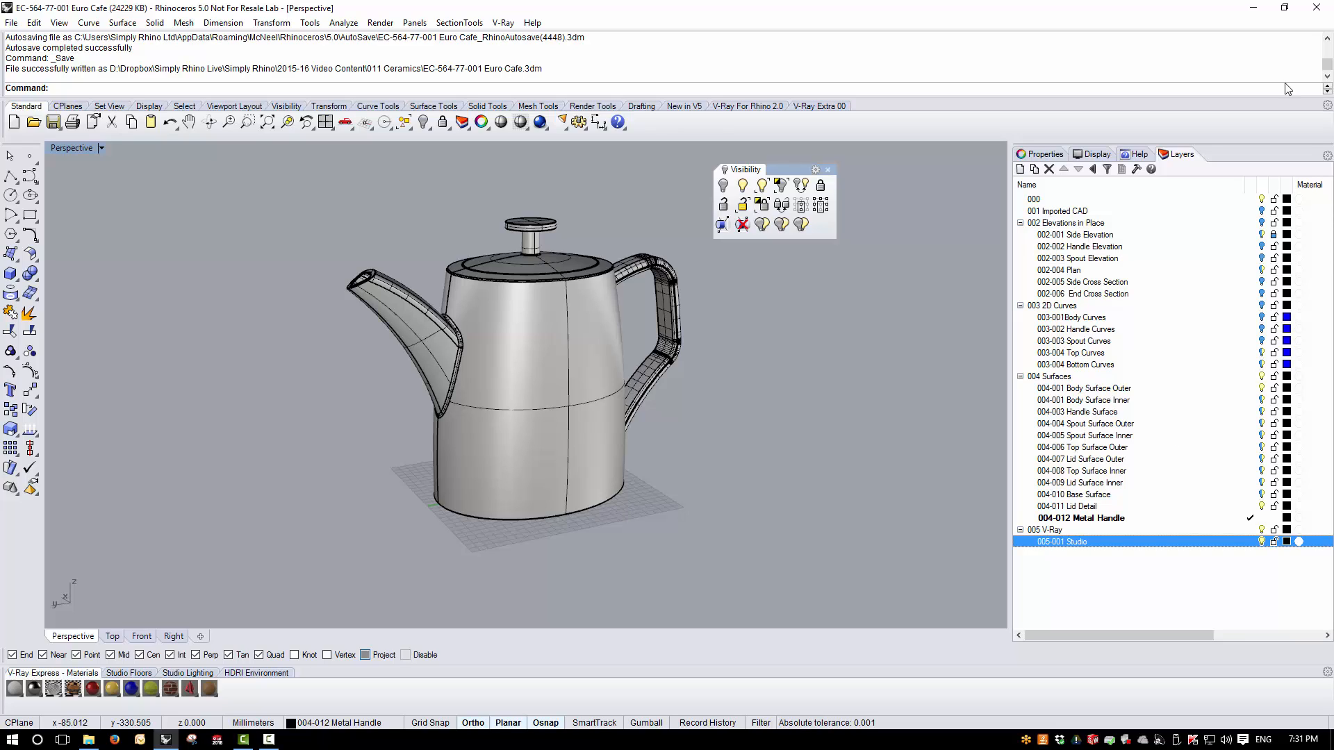
click(1251, 542)
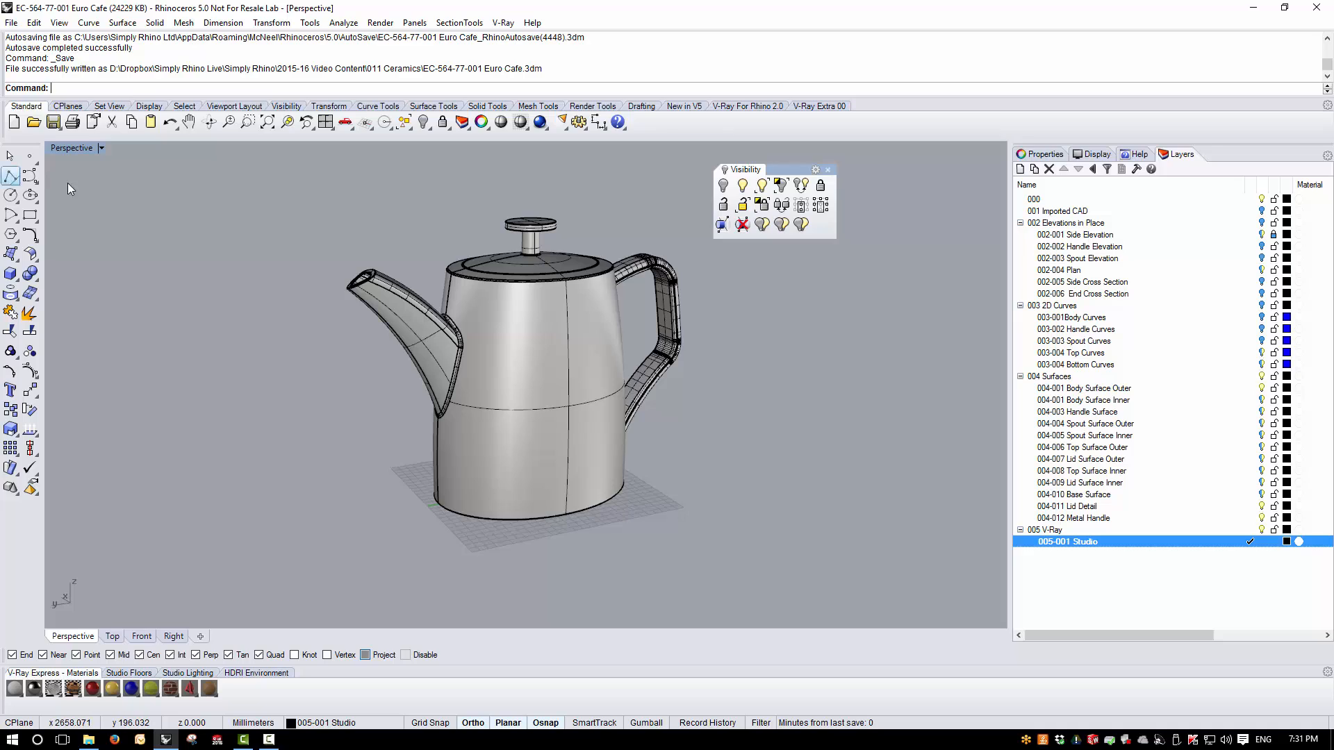
click(827, 170)
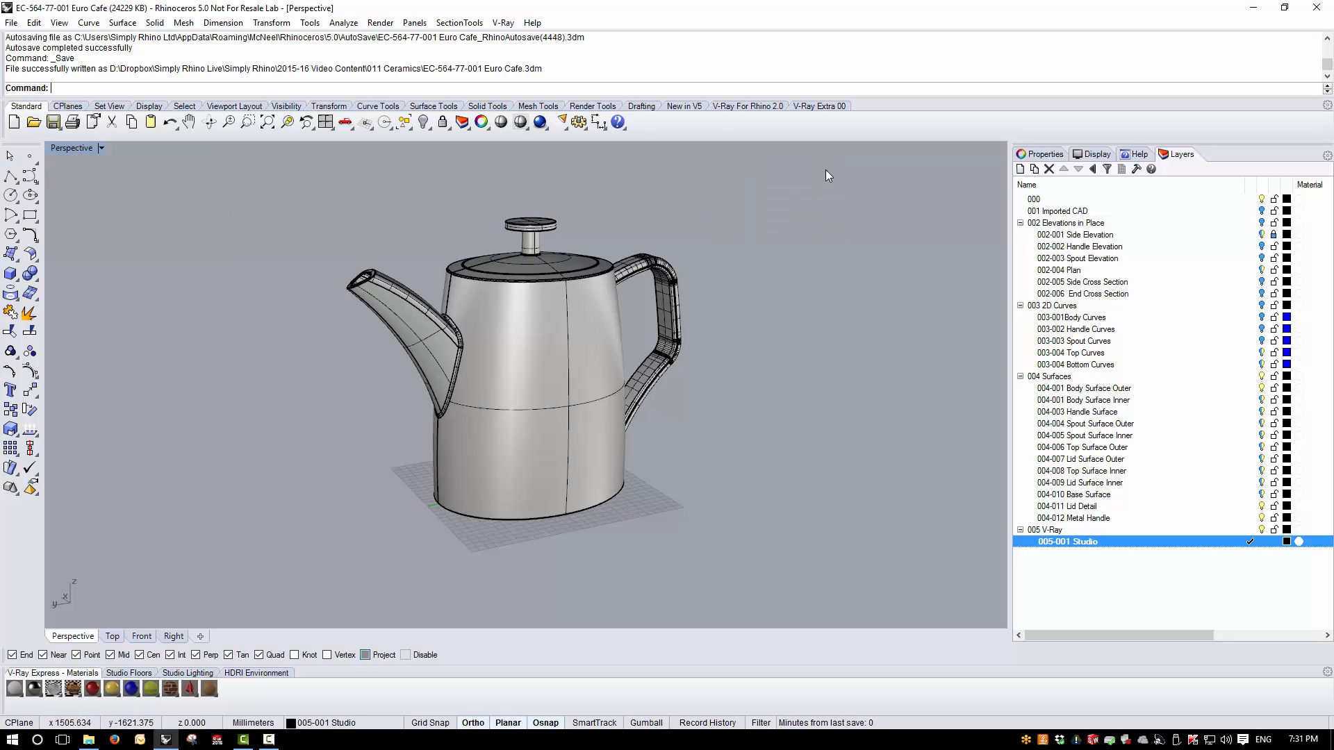
- Open the V-Ray option editor and review the Global switches settings
click(761, 106)
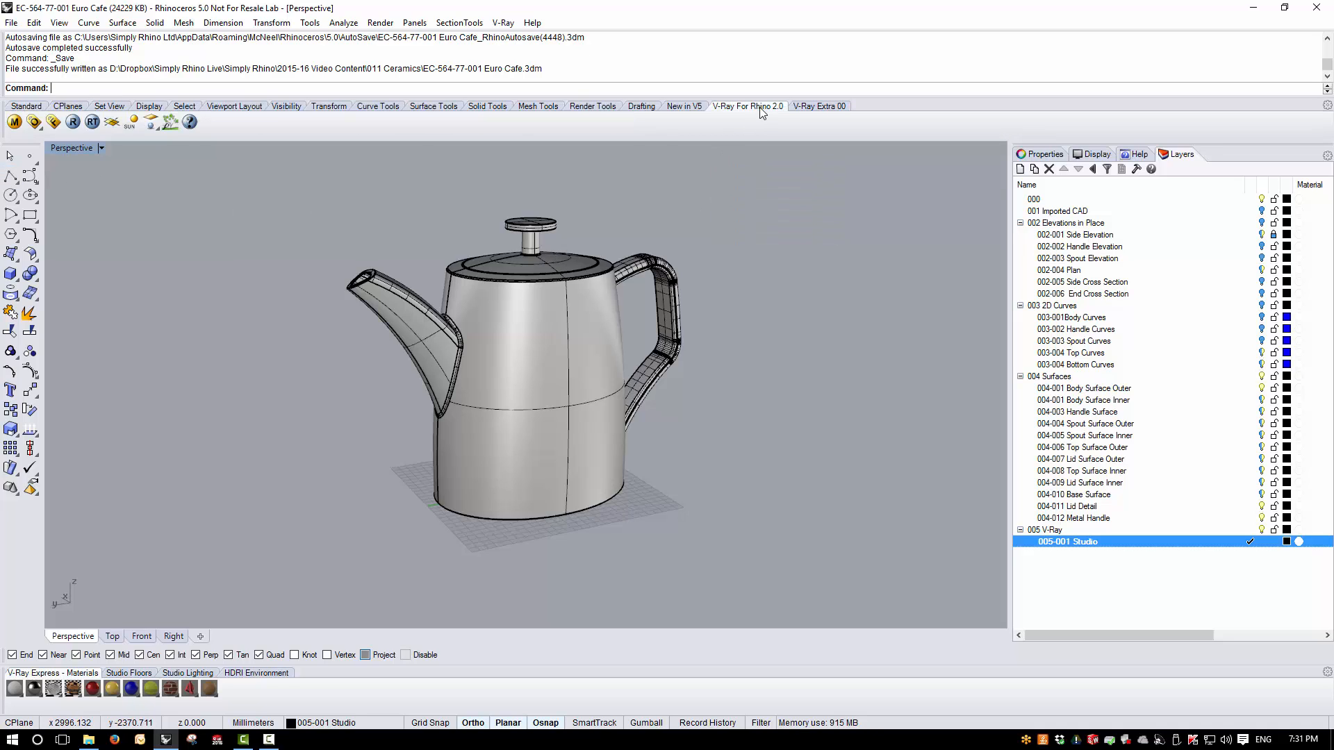
click(51, 123)
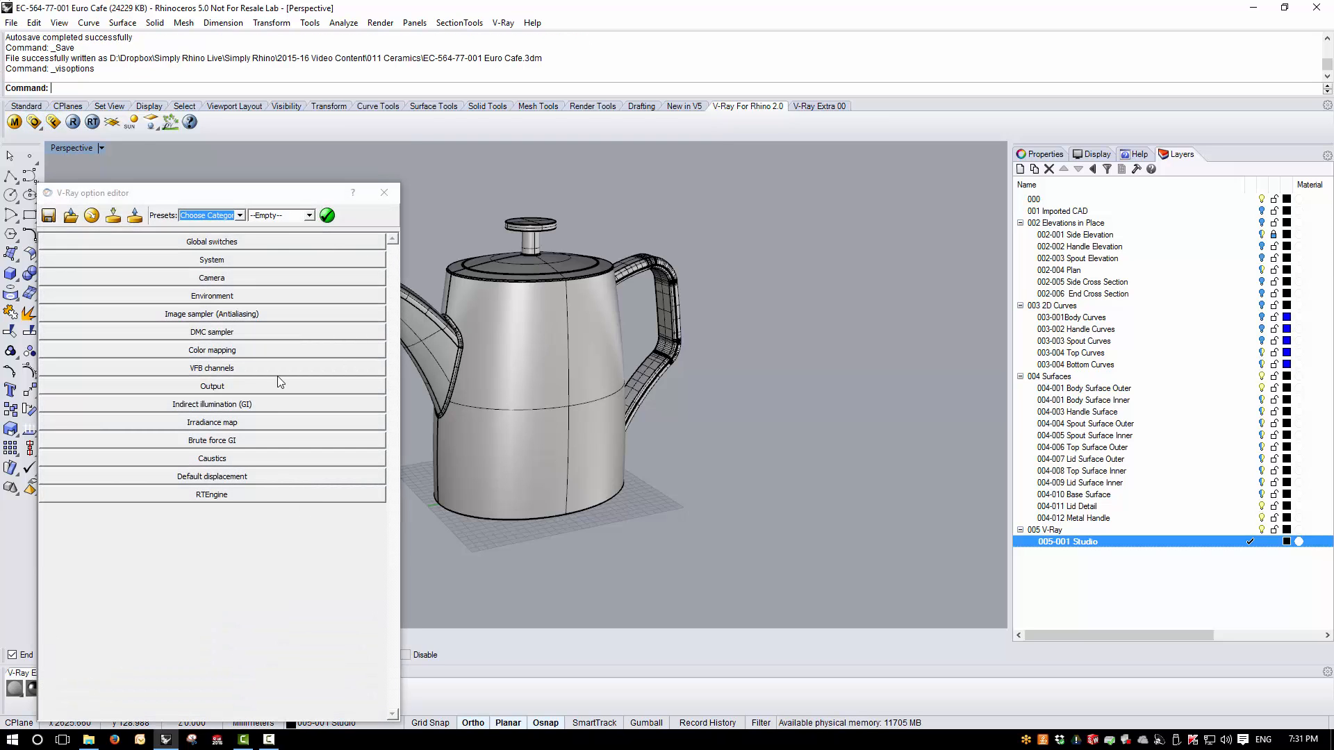
click(188, 243)
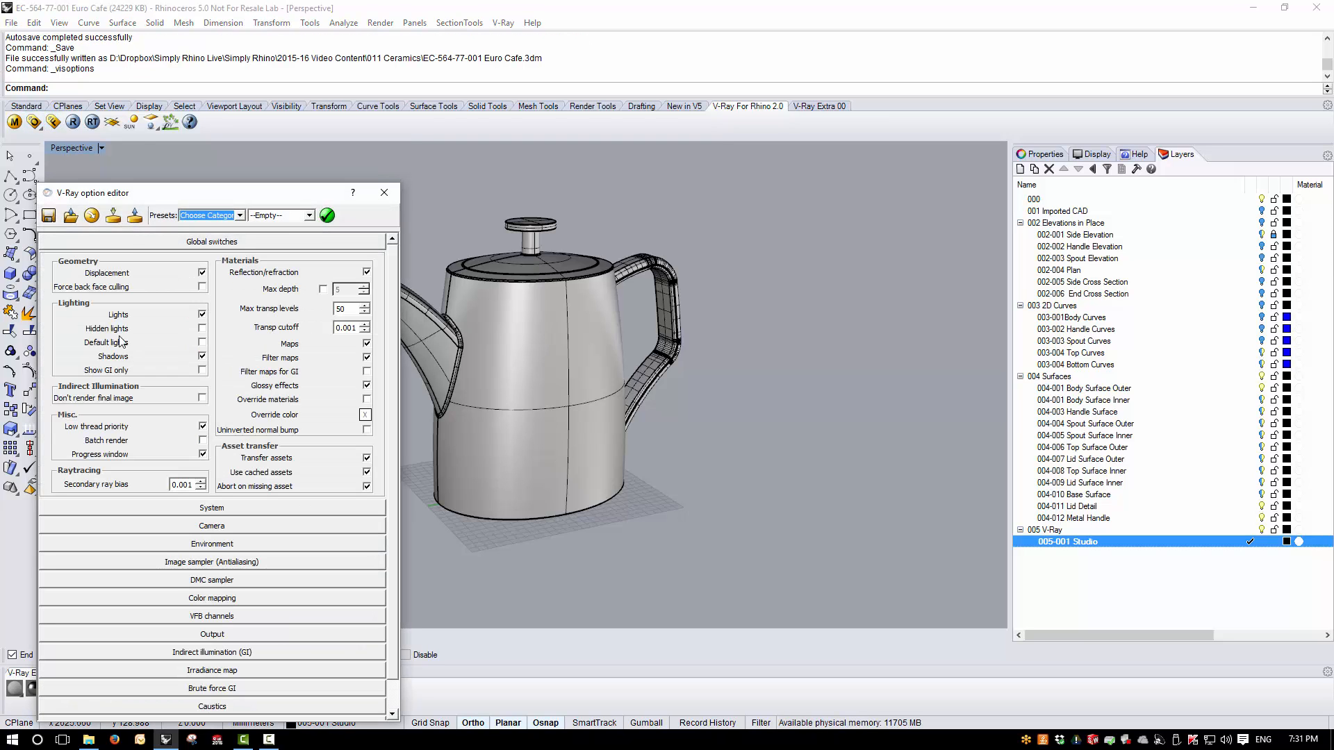
click(91, 217)
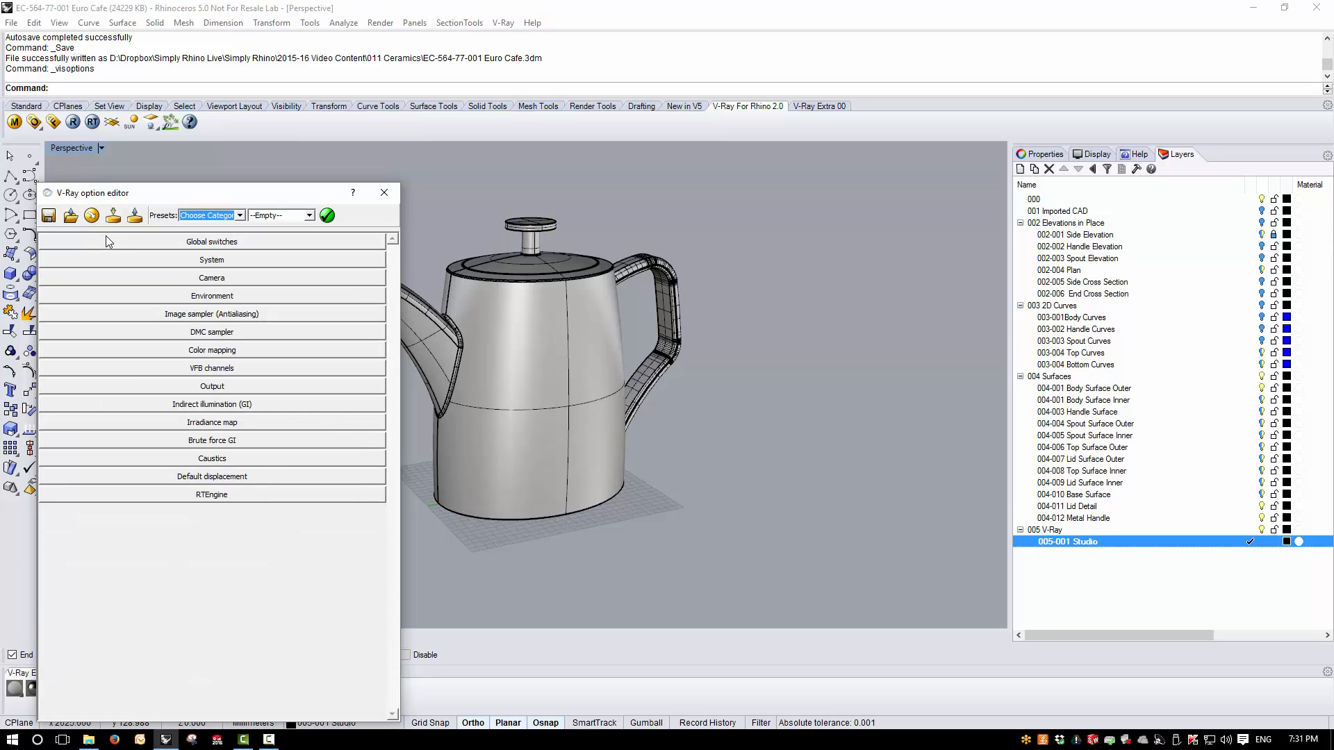
- Turn off Override viewport in the V-Ray Output settings and close the option editor
click(179, 388)
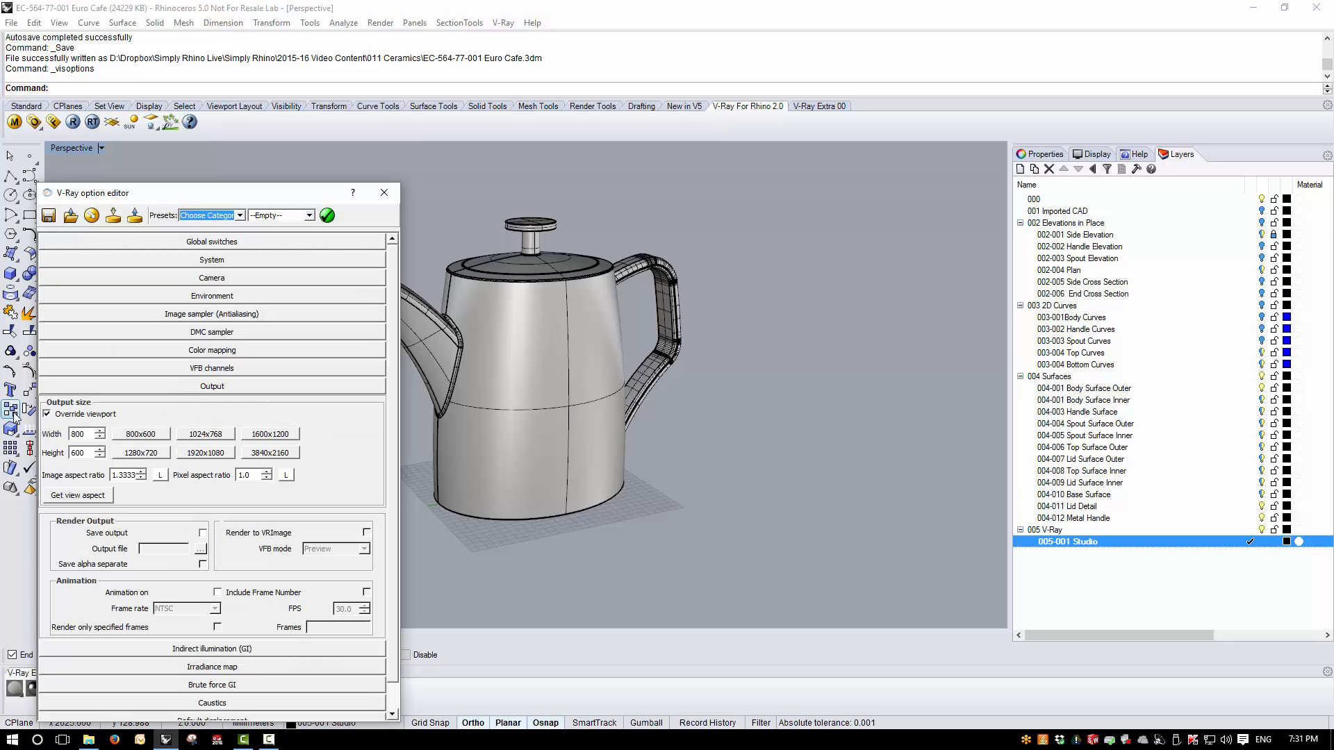
click(47, 414)
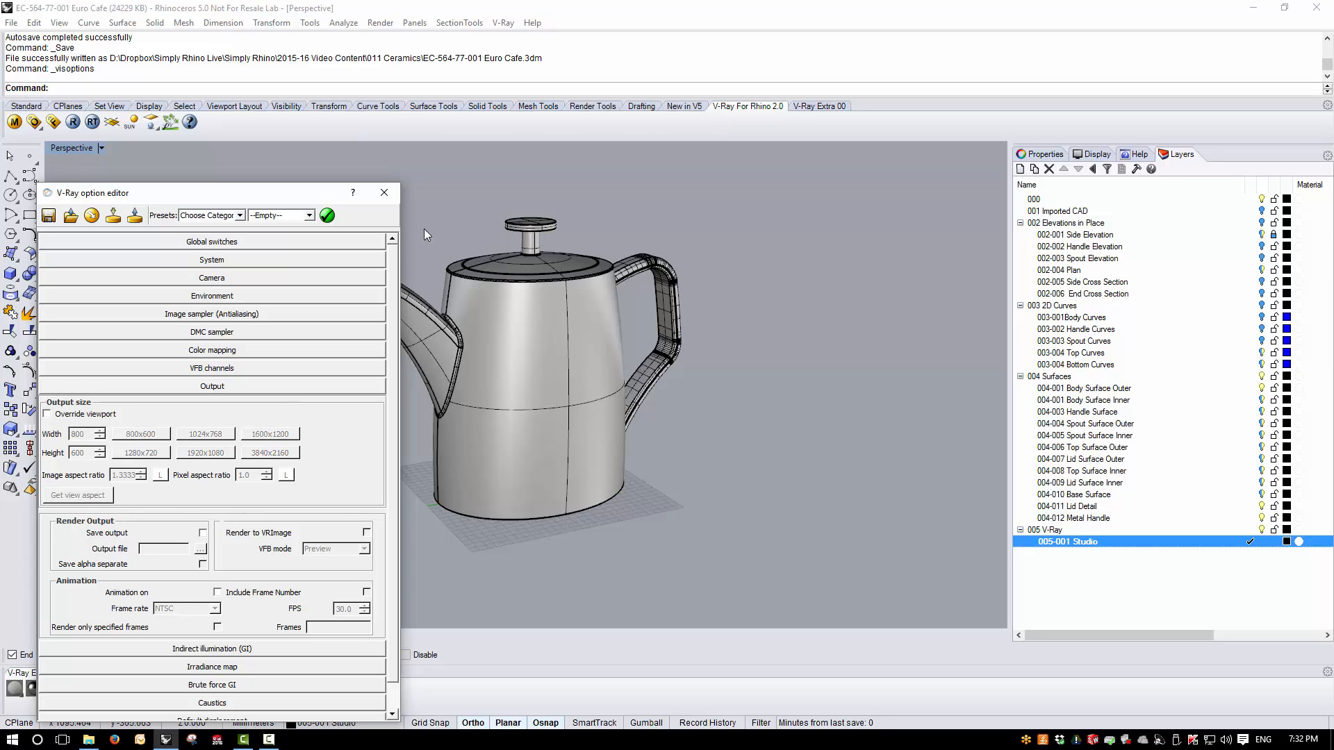
click(290, 387)
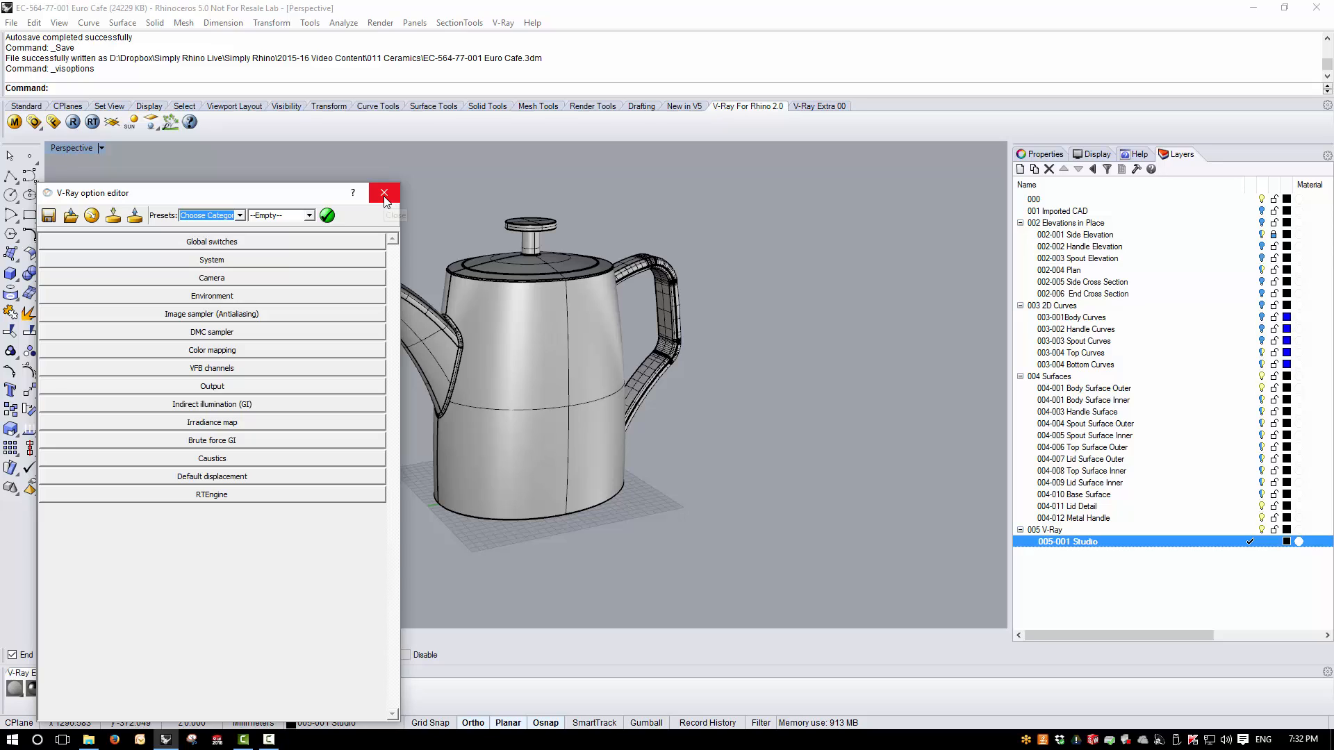
click(384, 193)
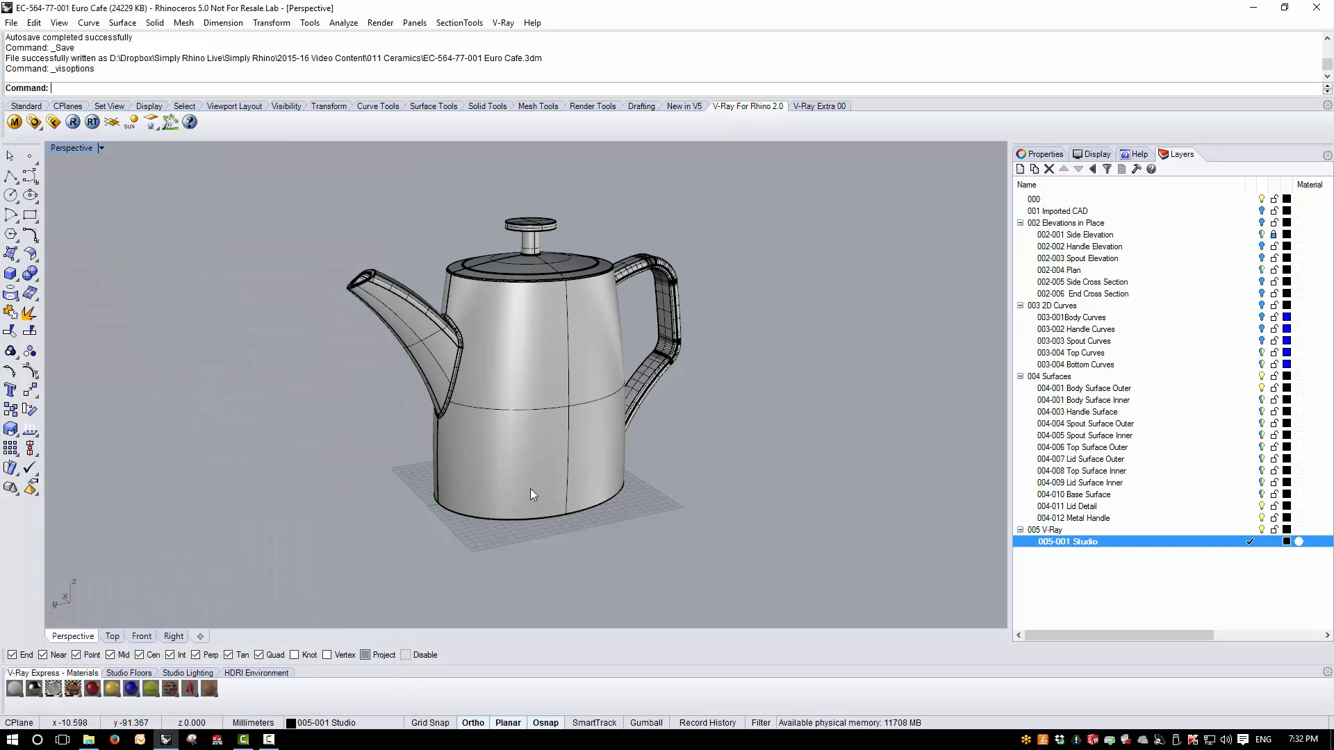
- Add a V-Ray infinite ground plane, then apply the Porcelain_White material to the kettle body and handle
click(112, 122)
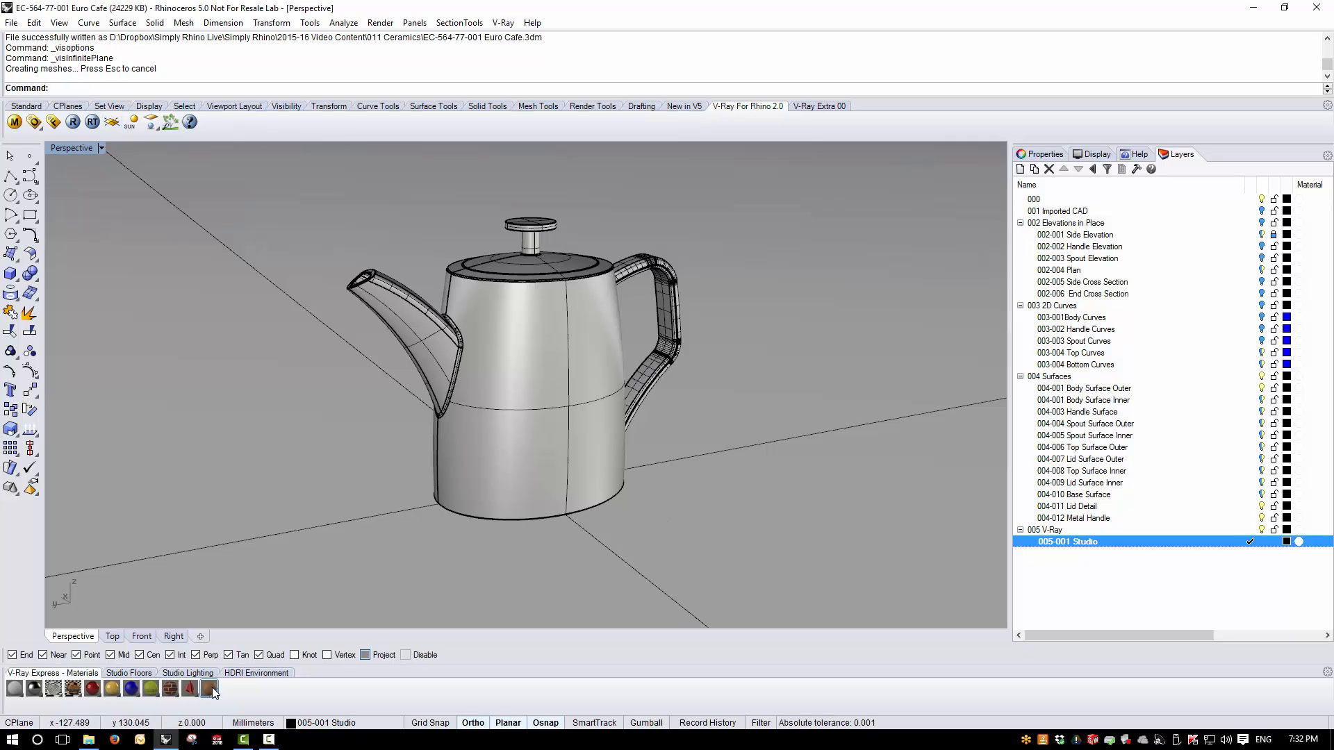
click(495, 261)
shift+click(480, 342)
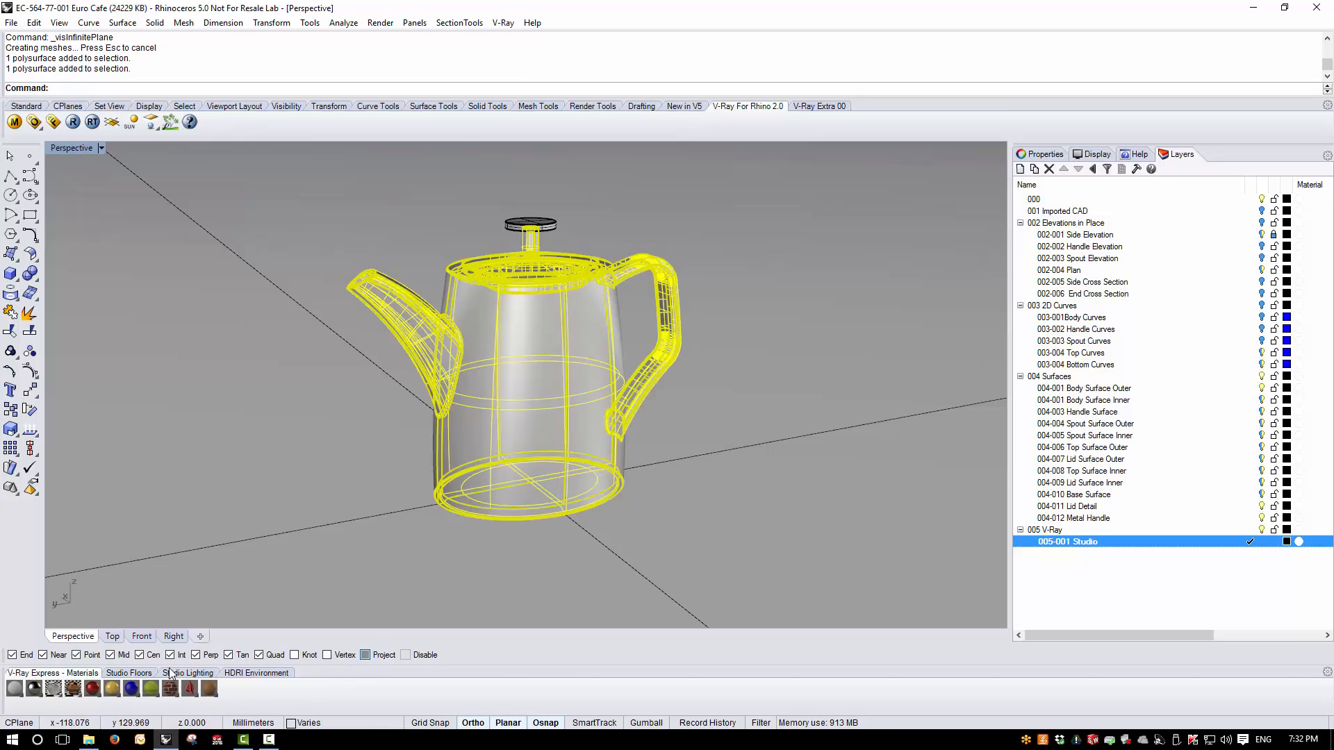
click(112, 690)
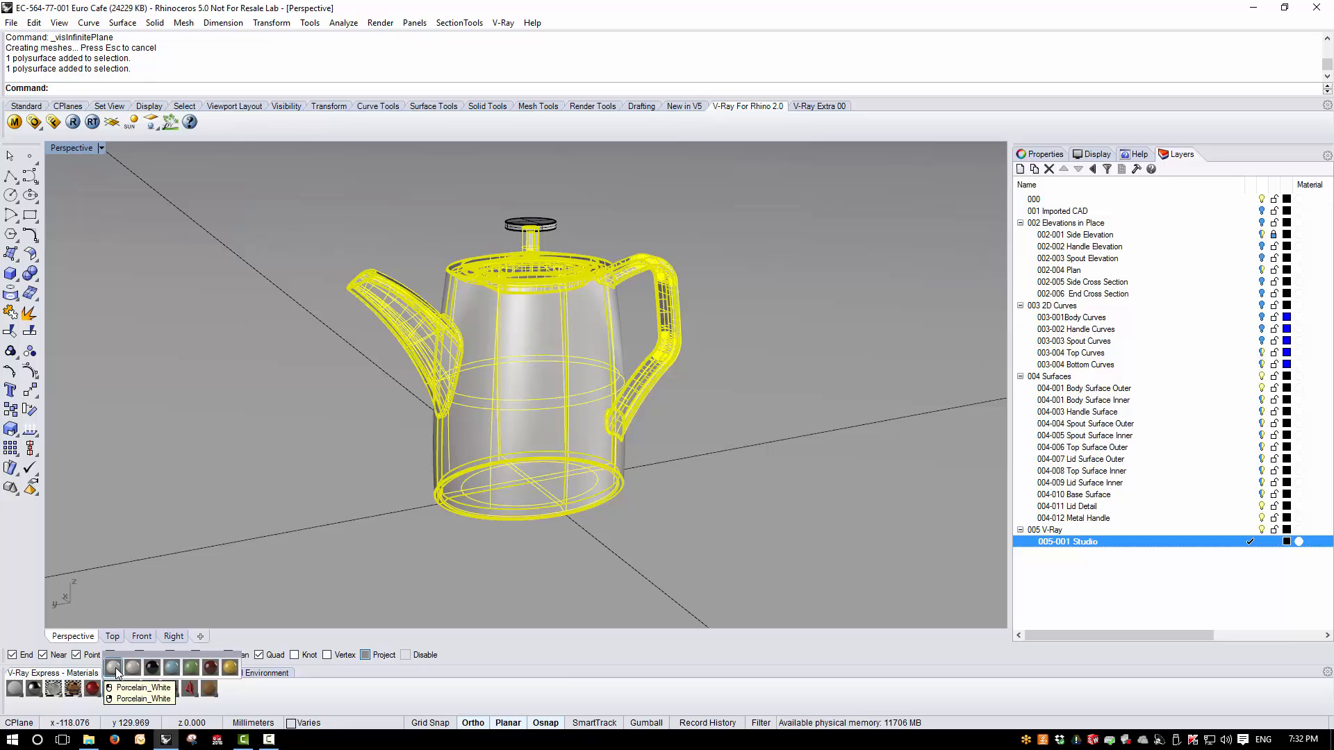
click(114, 668)
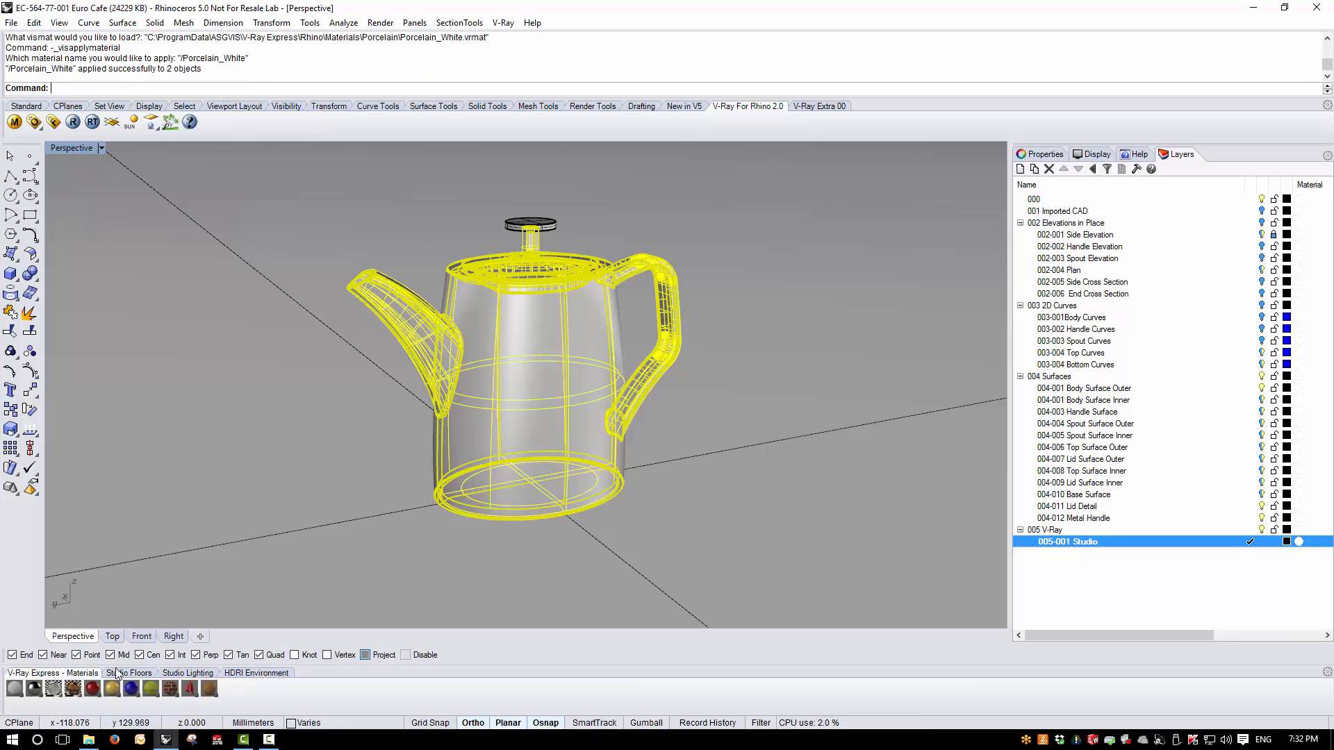
- Apply the Steel_Blurry material to the lid knob
click(530, 224)
click(39, 692)
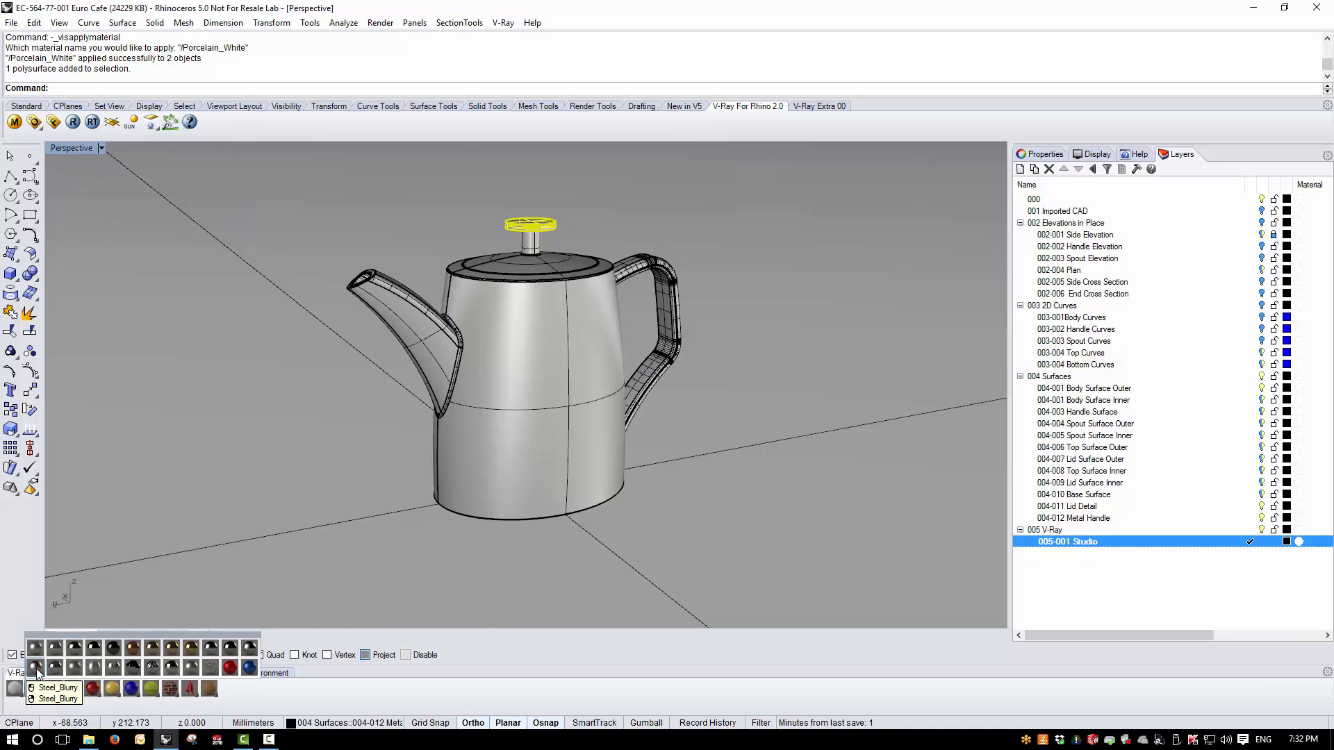
click(36, 669)
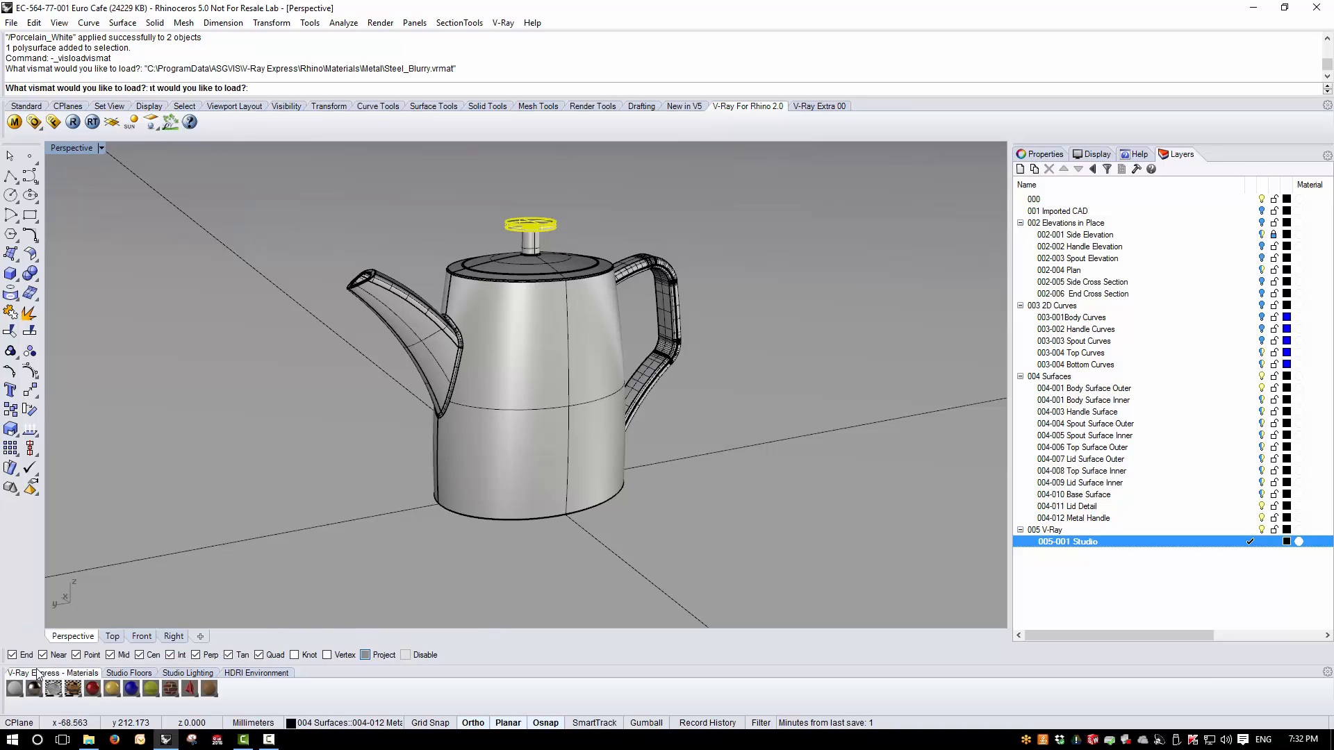
- Apply the Wrapper Floor material to the infinite ground plane
click(387, 604)
click(211, 690)
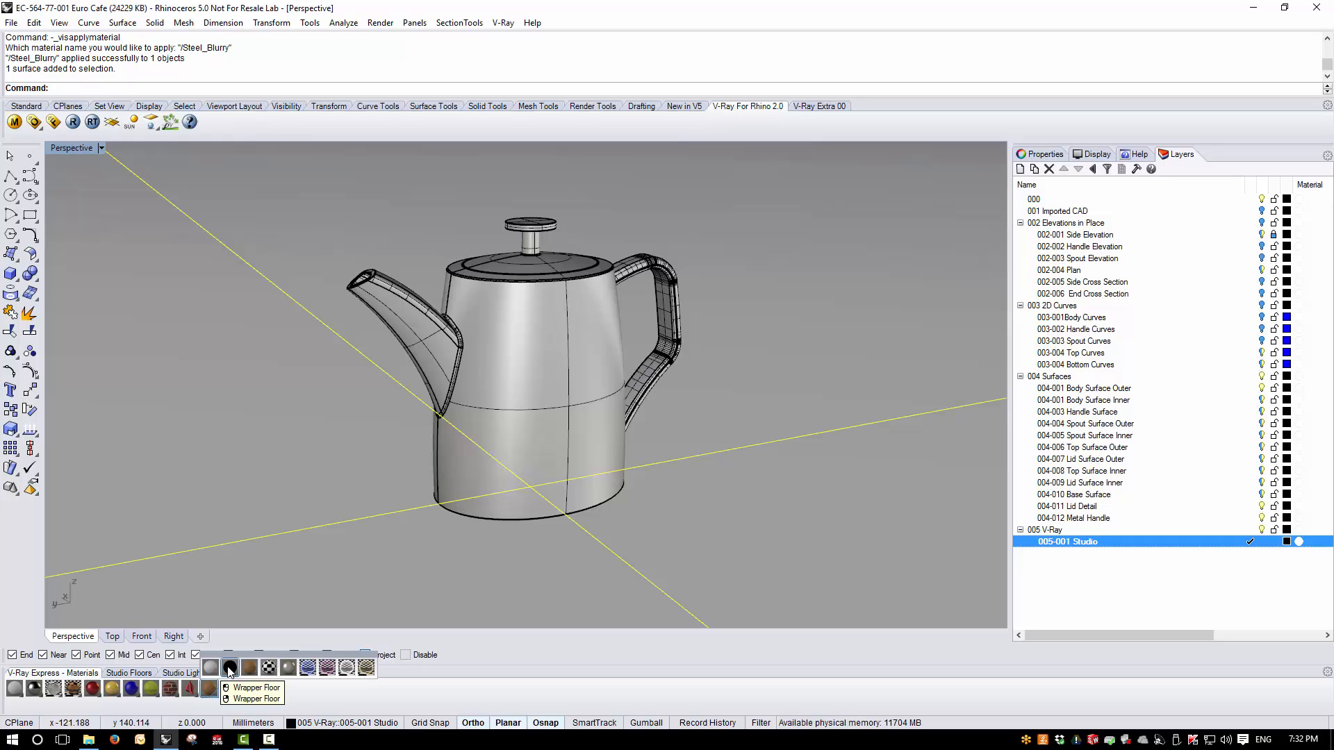
click(229, 669)
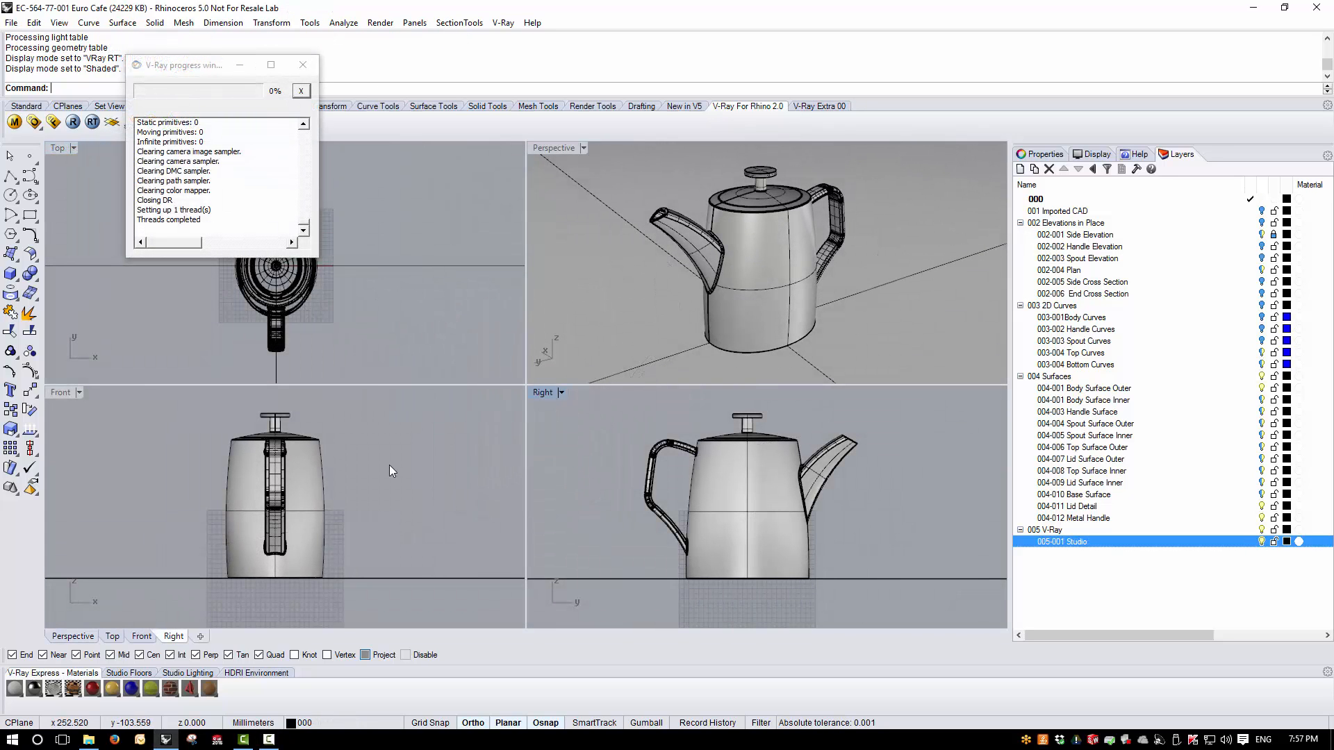
- Switch the Perspective view to VRay RT display and load the Studio_04 HDRI environment
click(584, 148)
click(570, 337)
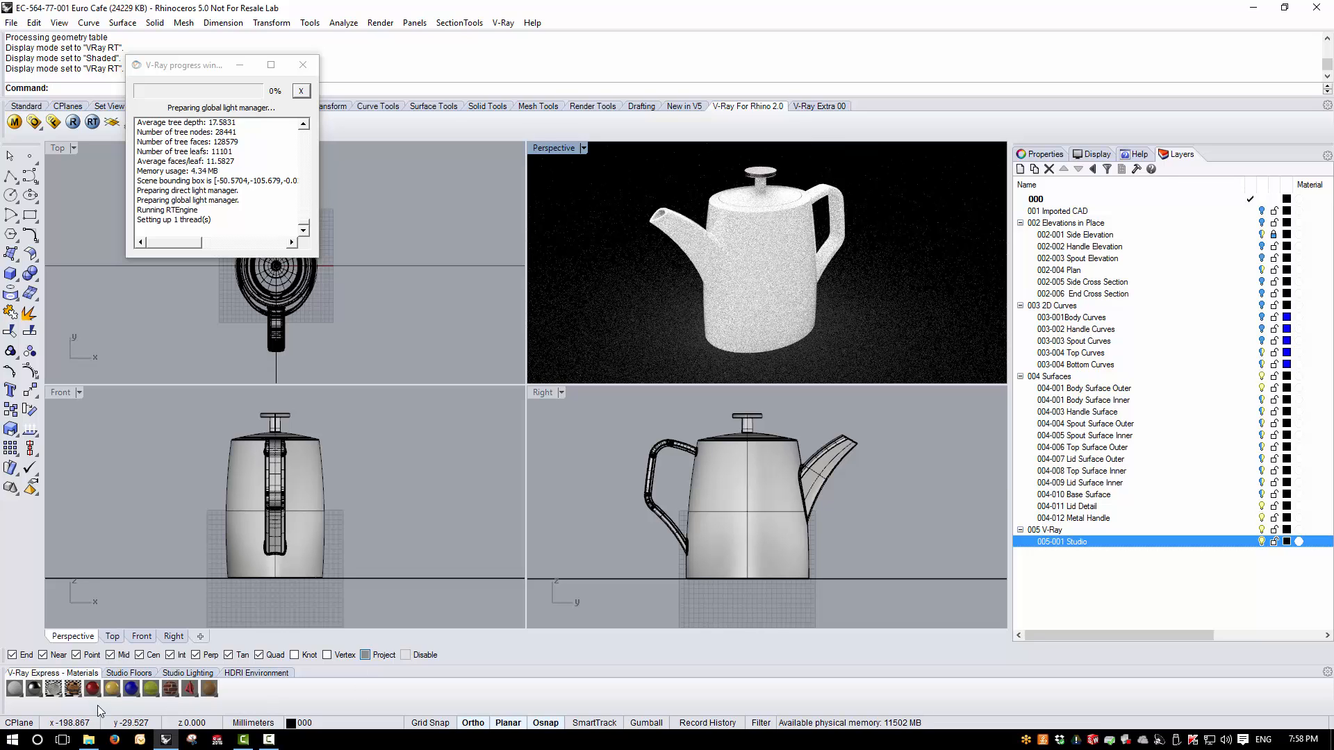
click(233, 674)
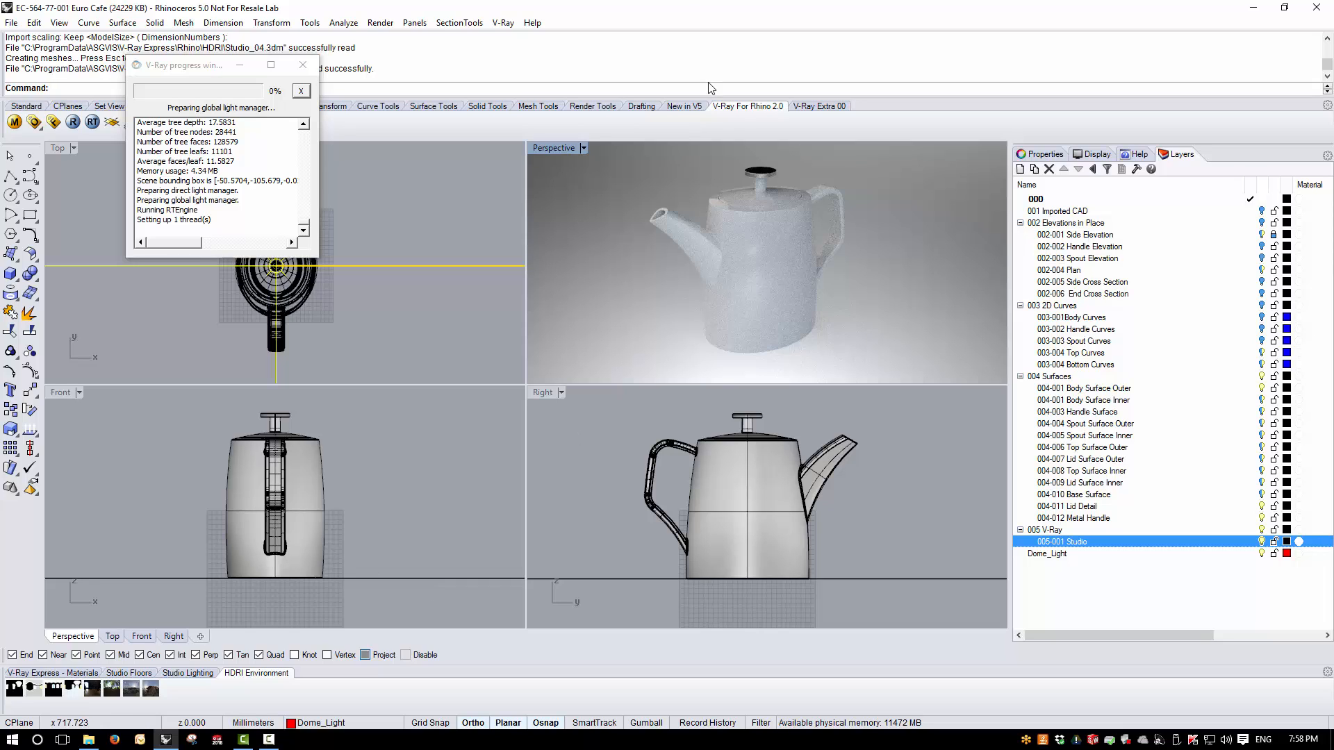
- Switch the Perspective view back to Shaded display and maximize it
click(584, 147)
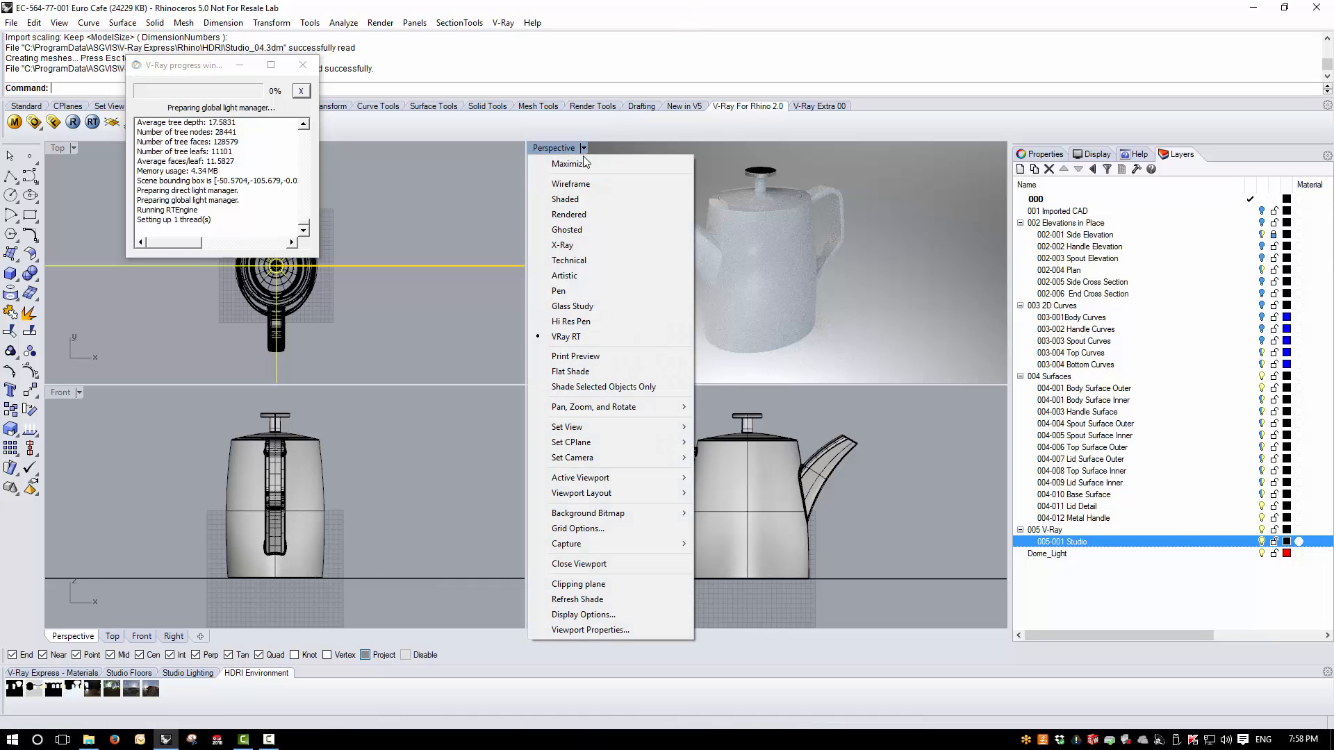
click(579, 200)
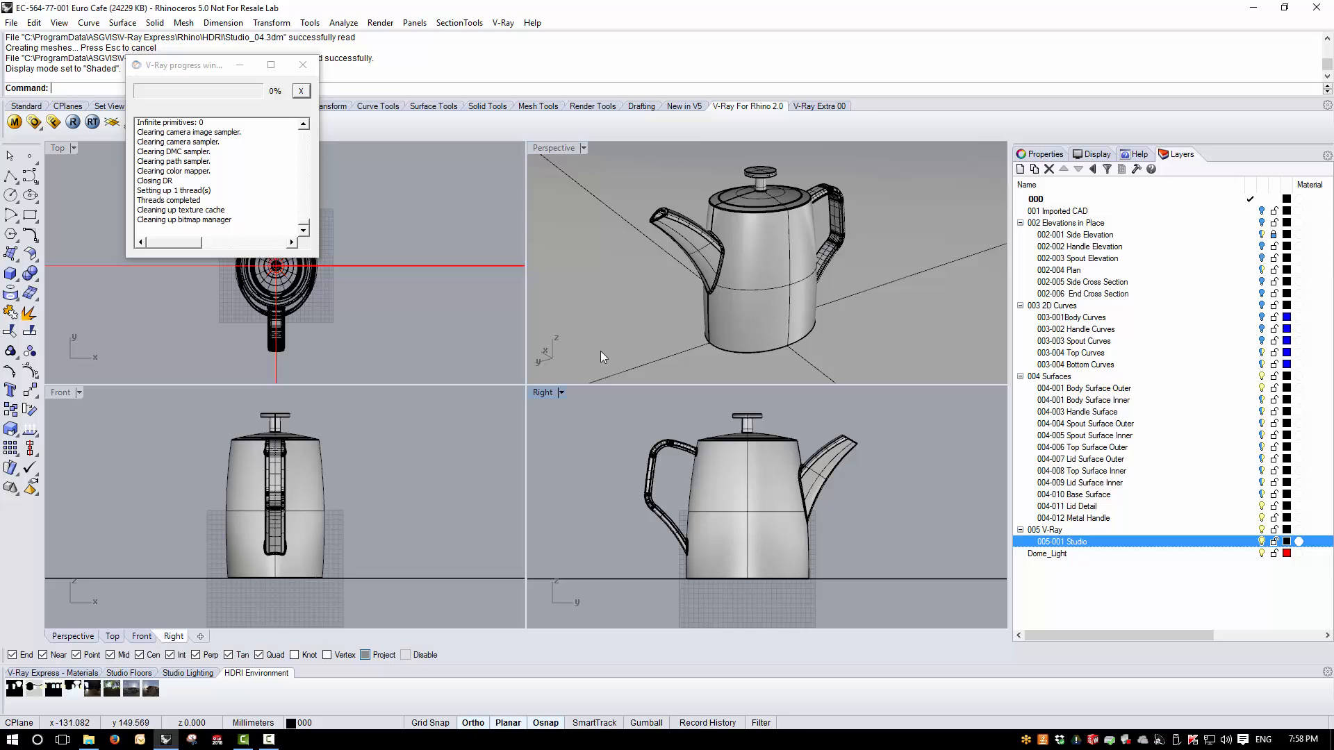
double_click(548, 152)
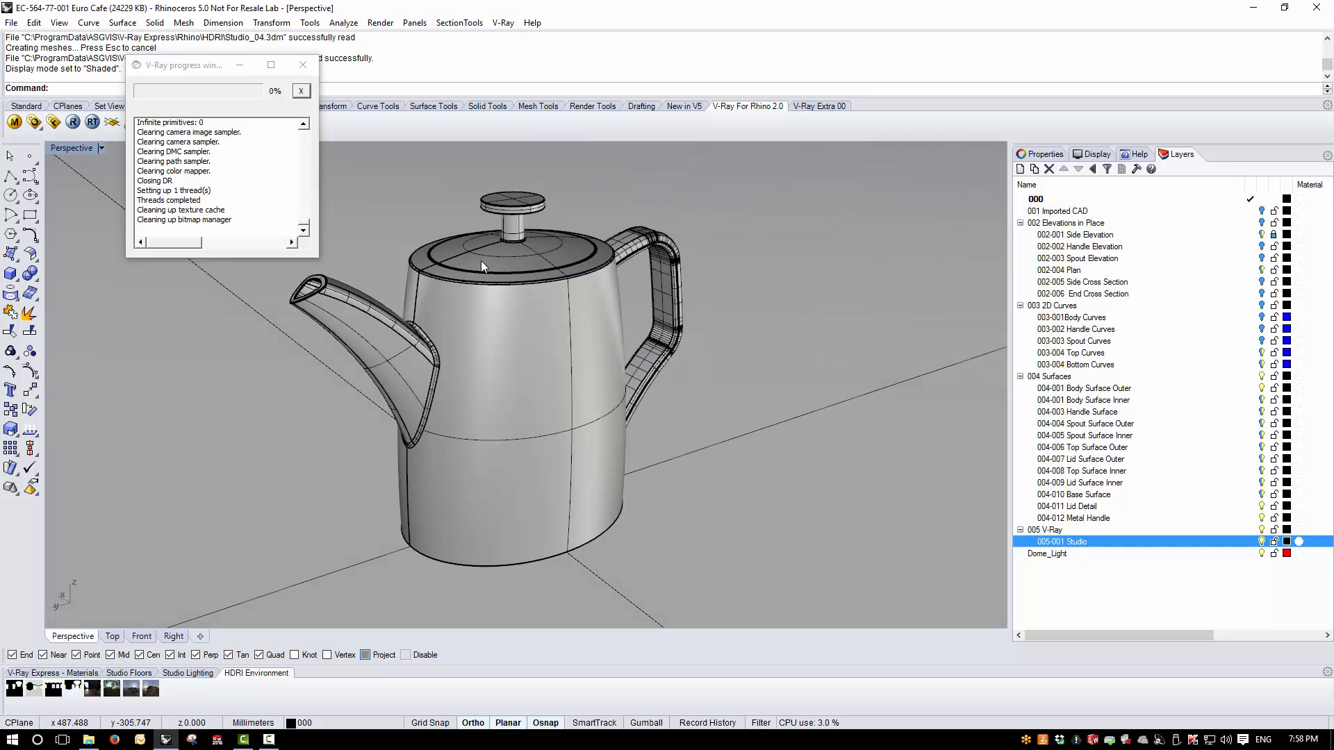
- Close the V-Ray progress window and start a V-Ray render of the Perspective view
click(303, 64)
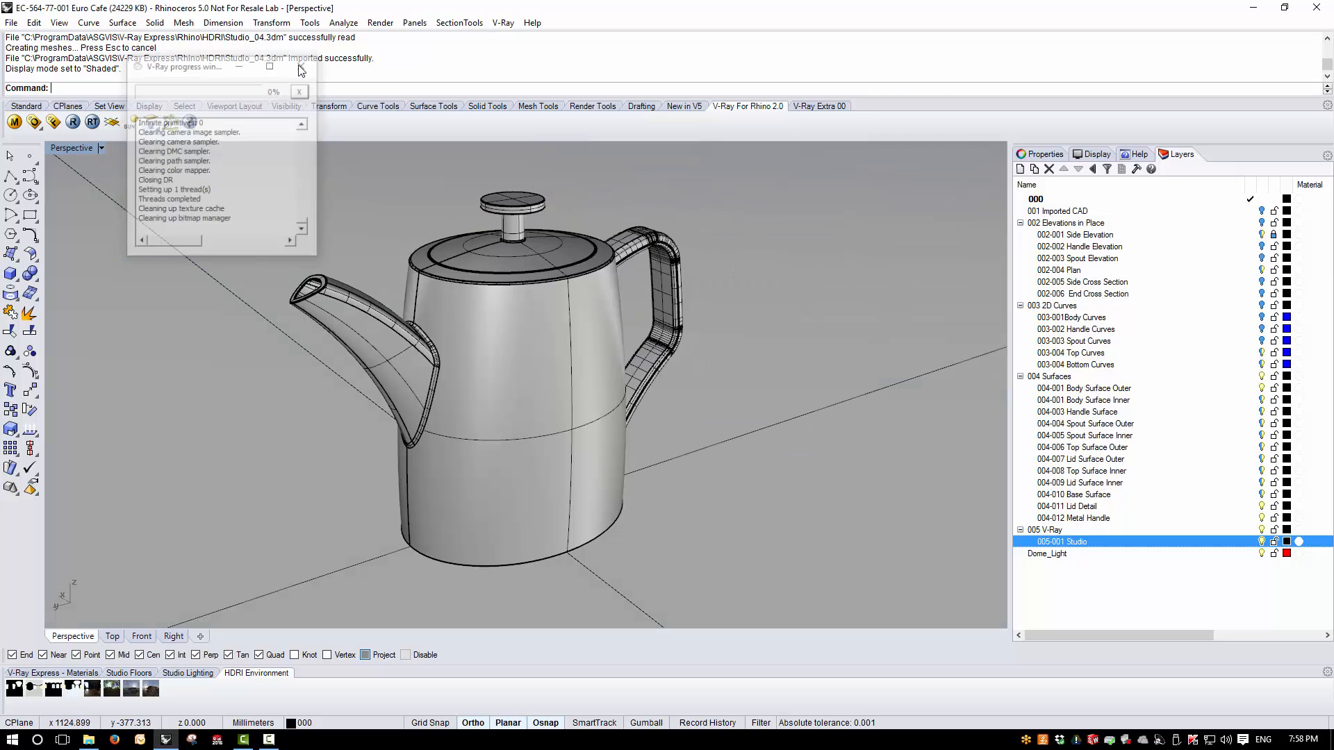
click(72, 123)
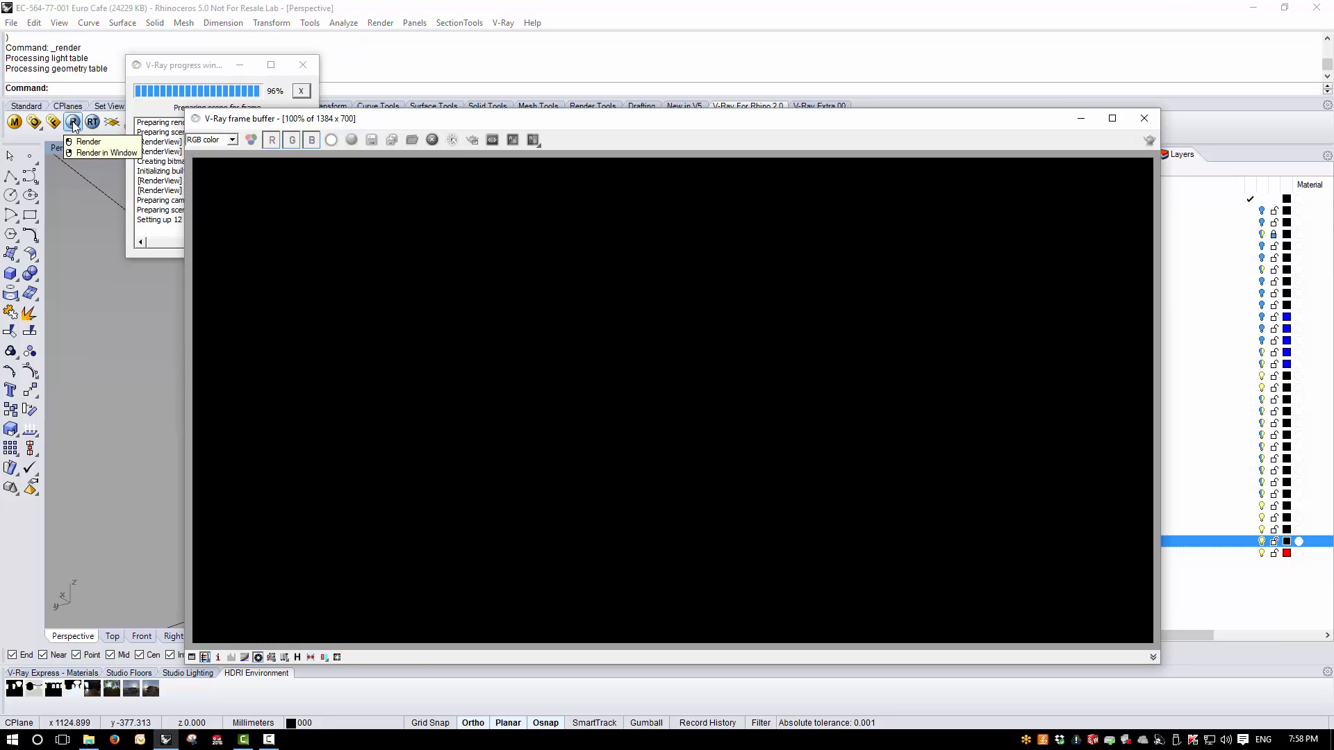